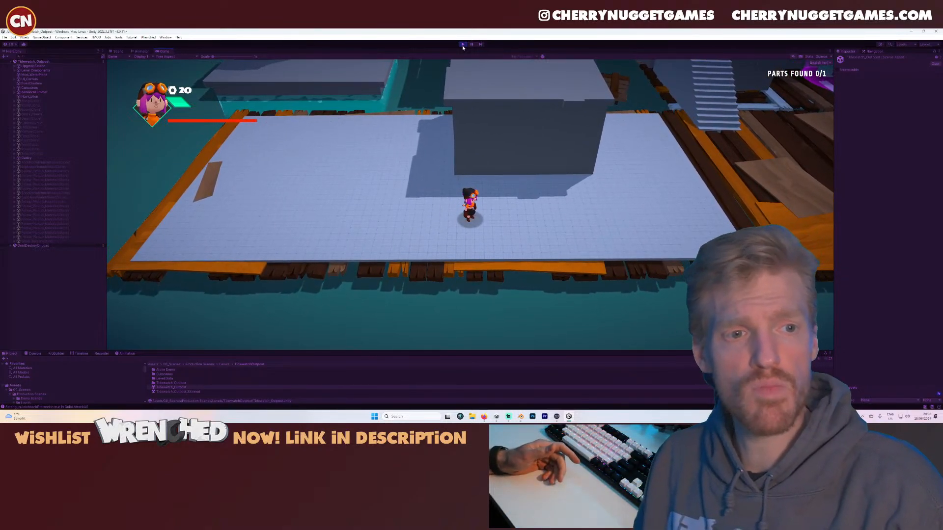
- Stop the running game test and open the Tidewatch_Outpost_Skinned scene
left_click(464, 45)
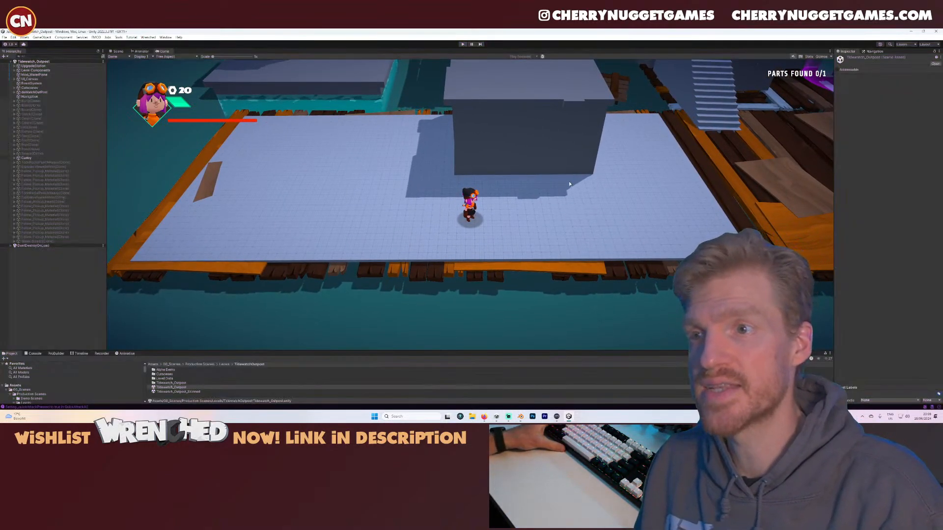
double_click(189, 392)
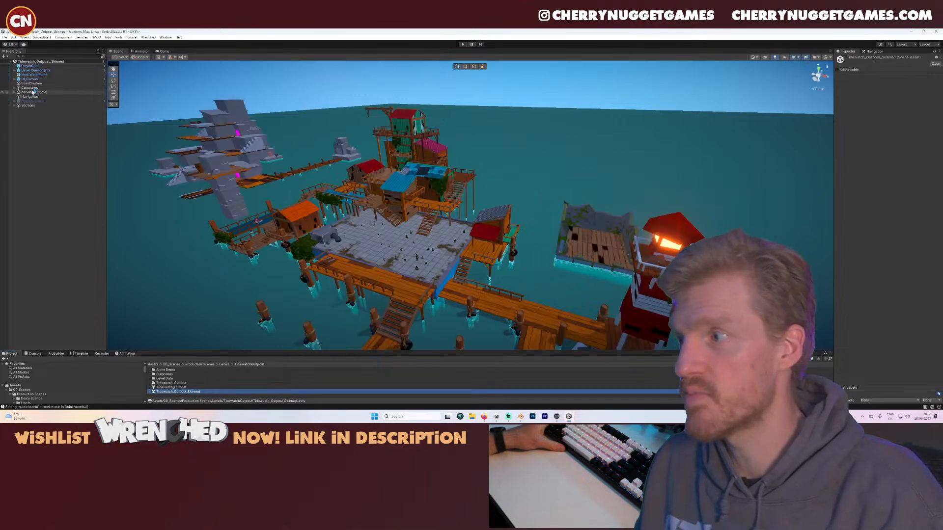
- Deactivate the parent object of the grey blockout outpost so only the skinned level is shown
left_click(32, 91)
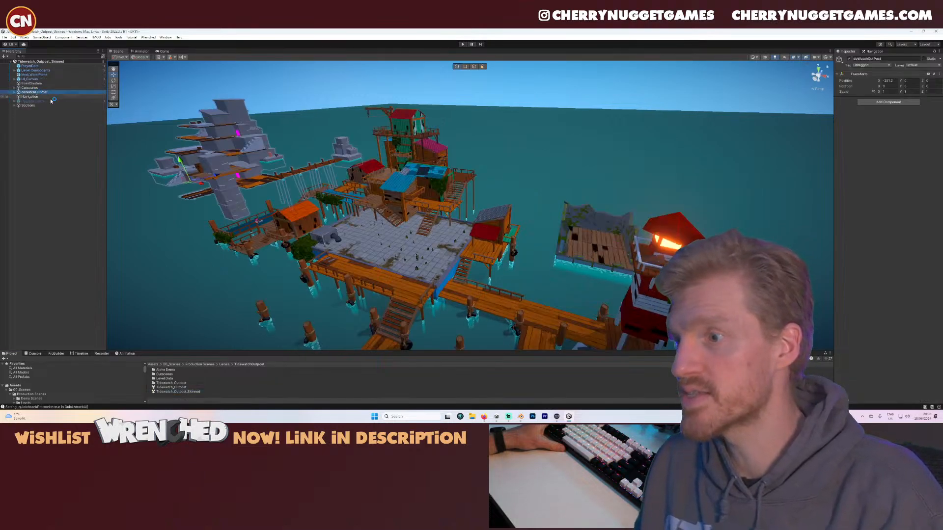
left_click(849, 60)
key("s")
right_click_drag(474, 211, 436, 255)
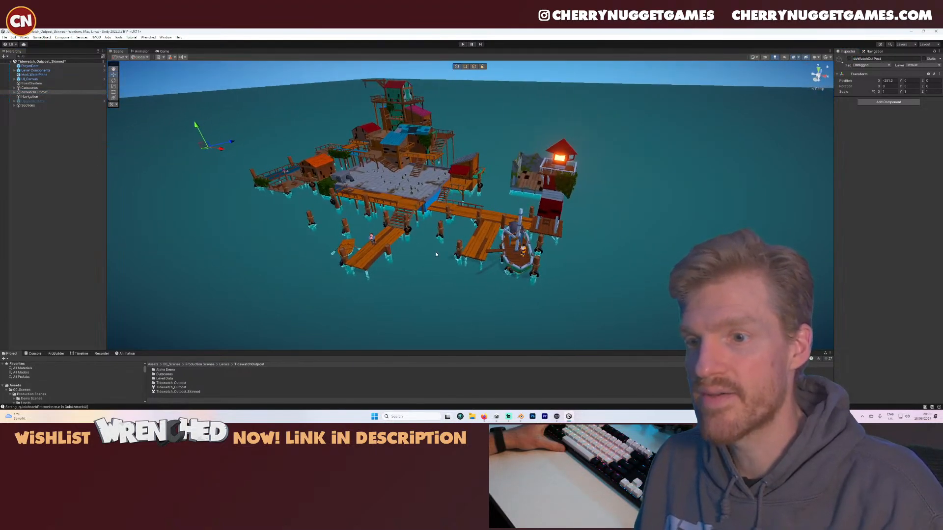
- Examine the skinned outpost from several sides, including its docks, wooden buildings, boats and lighthouse
scroll(438, 253, "up", 5)
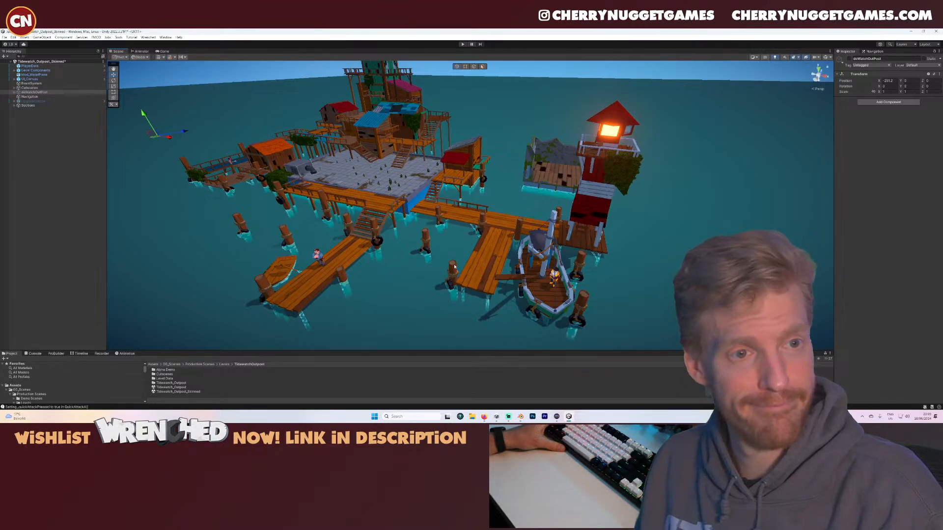
left_click_drag(400, 262, 634, 241, "alt")
middle_click_drag(340, 269, 630, 185)
scroll(478, 254, "down", 5)
middle_click_drag(478, 253, 505, 240)
scroll(467, 255, "down", 5)
scroll(505, 240, "down", 4)
left_click_drag(505, 241, 453, 242, "alt")
scroll(453, 241, "up", 5)
middle_click_drag(473, 243, 460, 250)
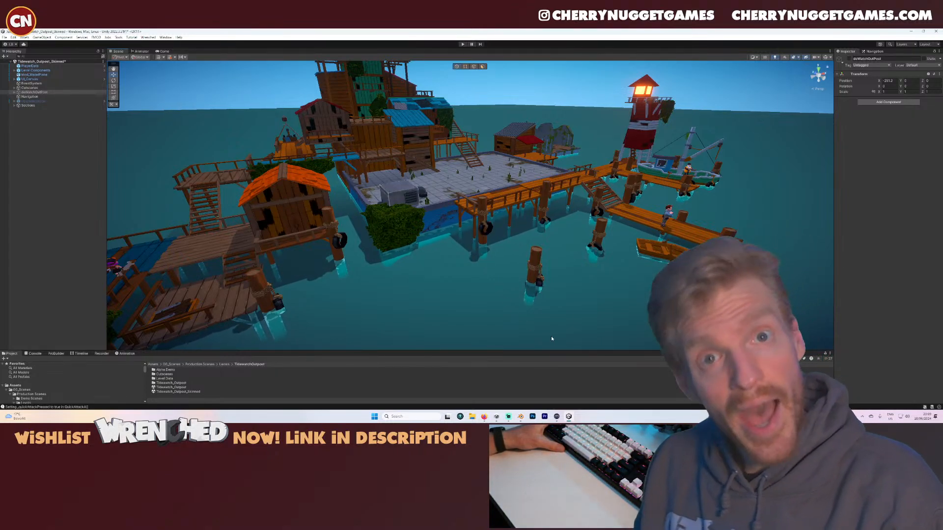
scroll(601, 314, "up", 2)
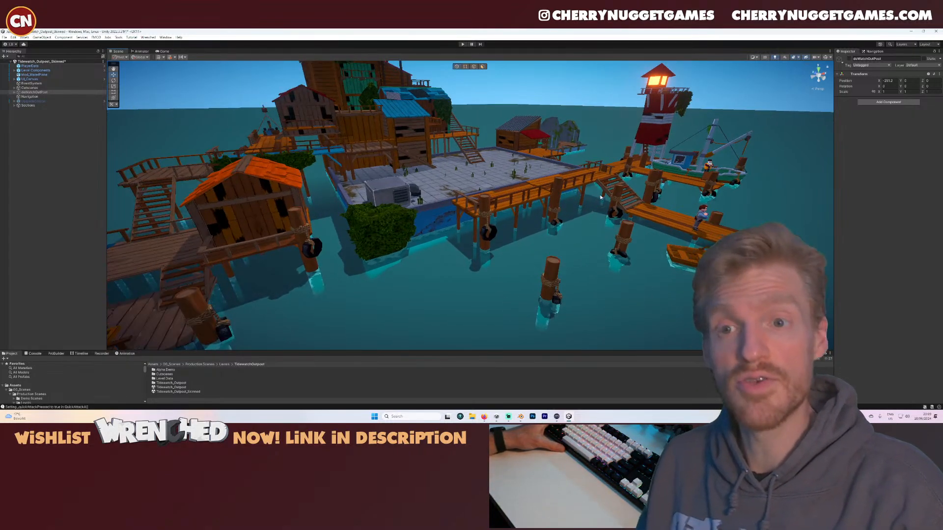
right_click_drag(582, 260, 527, 231)
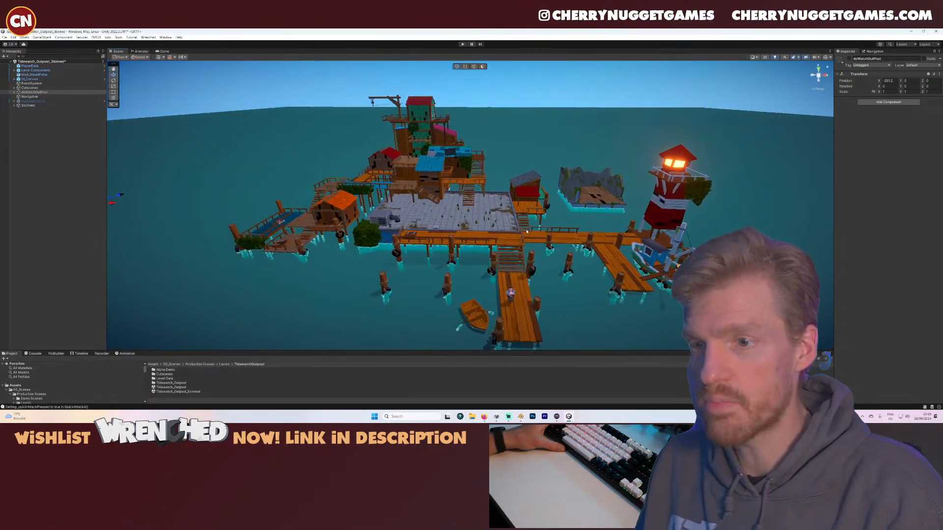
- Play-test the skinned Tidewatch Outpost level and exit play mode when done
left_click(463, 45)
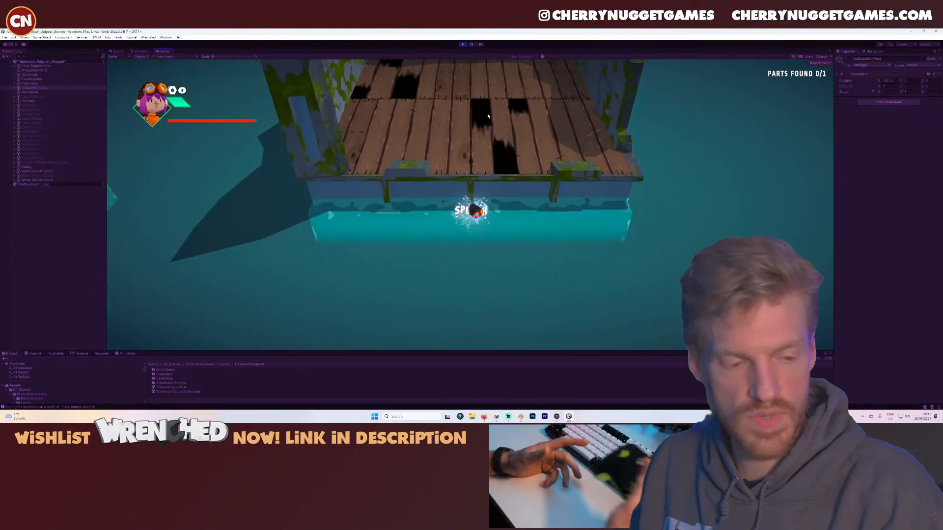
left_click(463, 45)
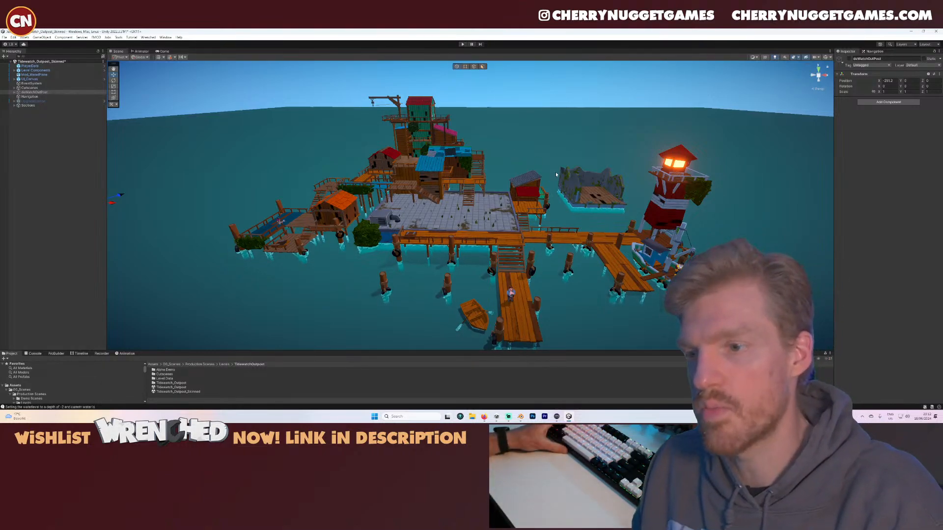
- Reactivate the parent object of the grey blockout outpost beside the skinned level
scroll(556, 174, "down", 3)
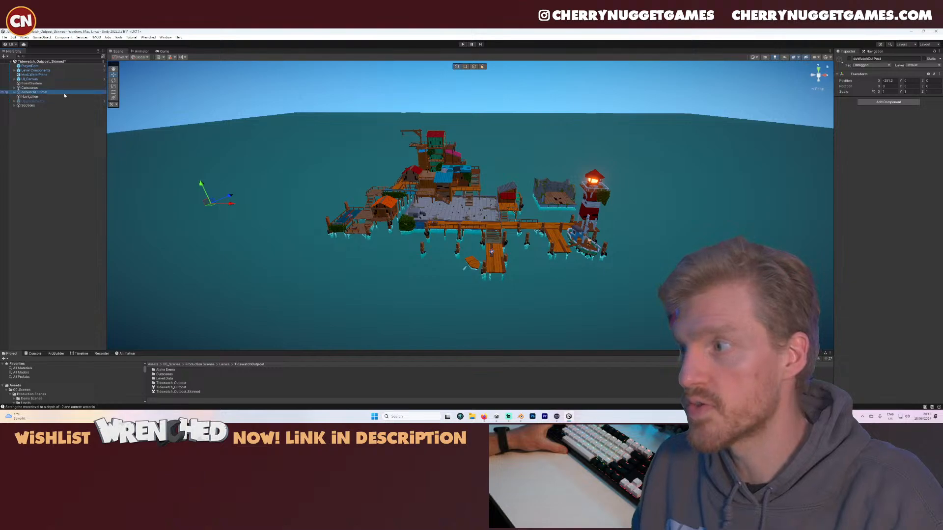
left_click(848, 60)
middle_click_drag(345, 175, 425, 196)
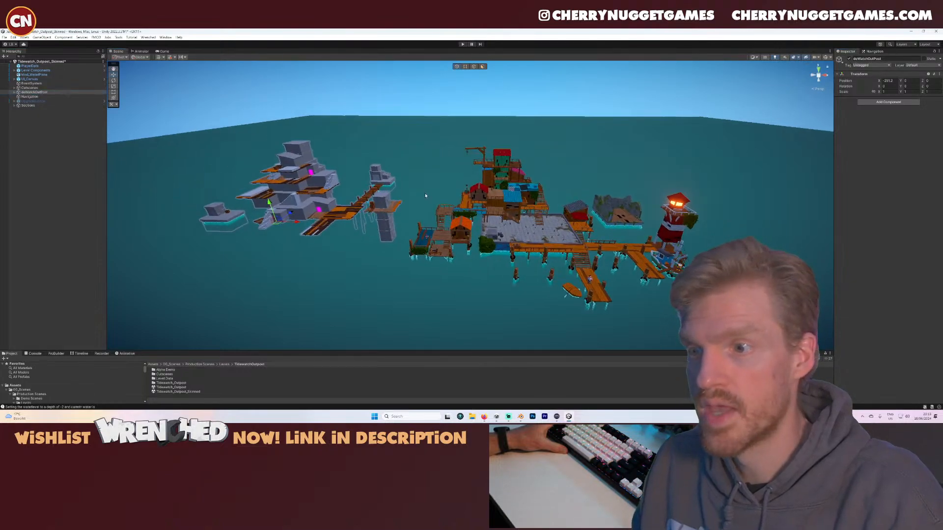
- Inspect the small blockout building at the end of the wooden walkway, focusing on its slanted roof and Door object
scroll(425, 196, "up", 3)
left_click(373, 175)
key("f")
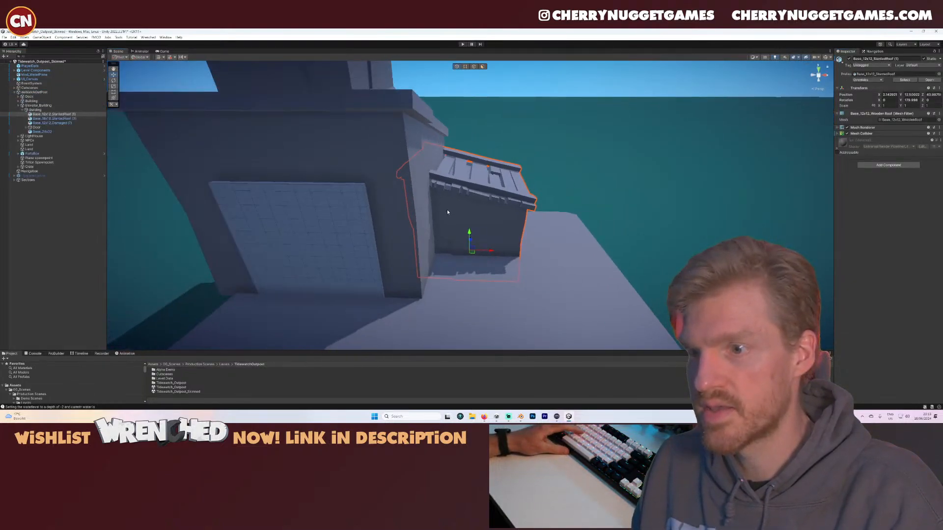
scroll(466, 221, "down", 4)
left_click(479, 210)
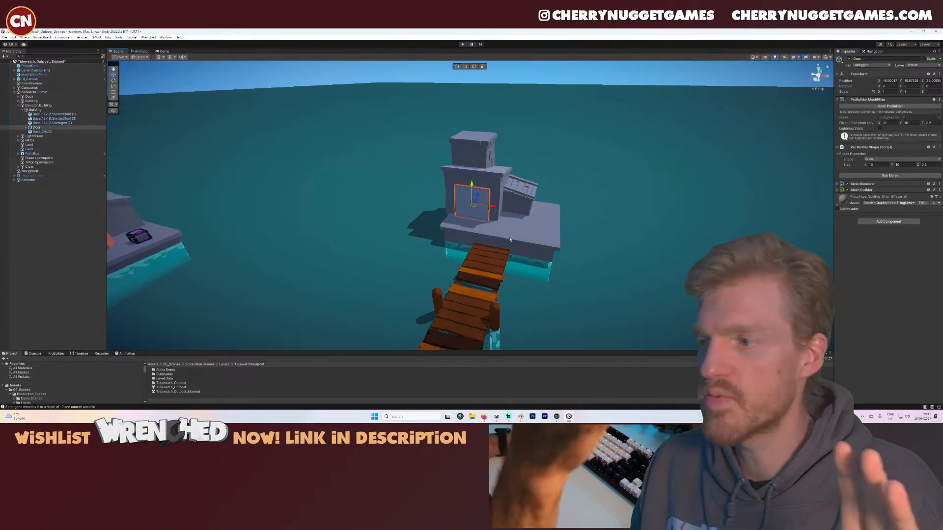
scroll(573, 224, "down", 7)
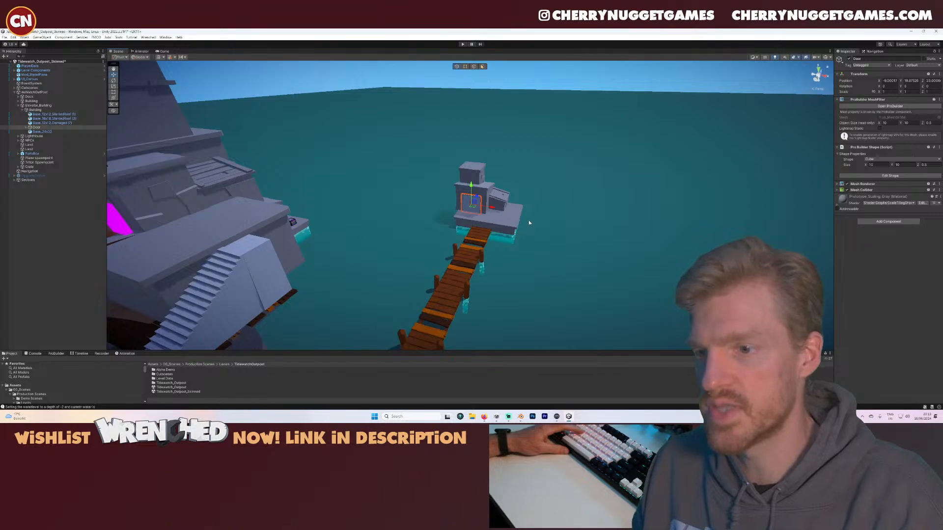
left_click_drag(528, 223, 472, 236, "alt")
scroll(481, 205, "up", 6)
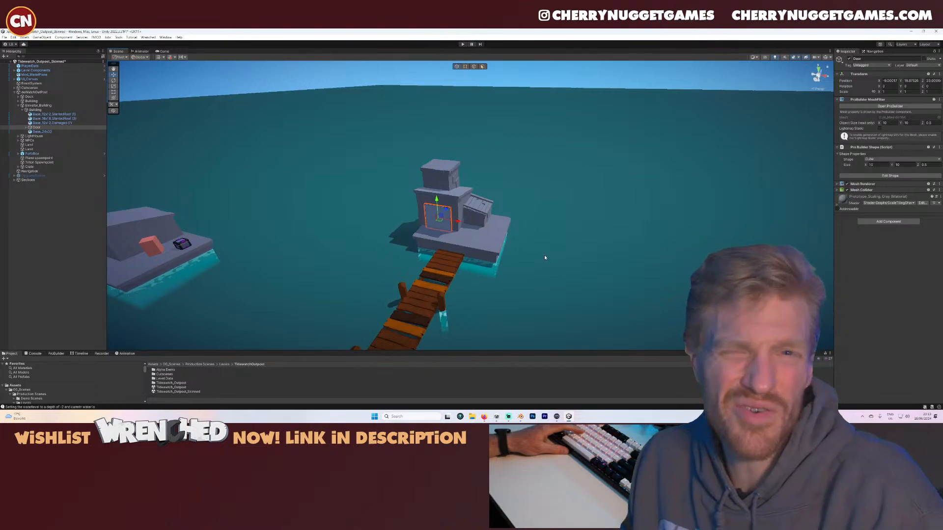
scroll(457, 226, "down", 3)
scroll(458, 226, "down", 6)
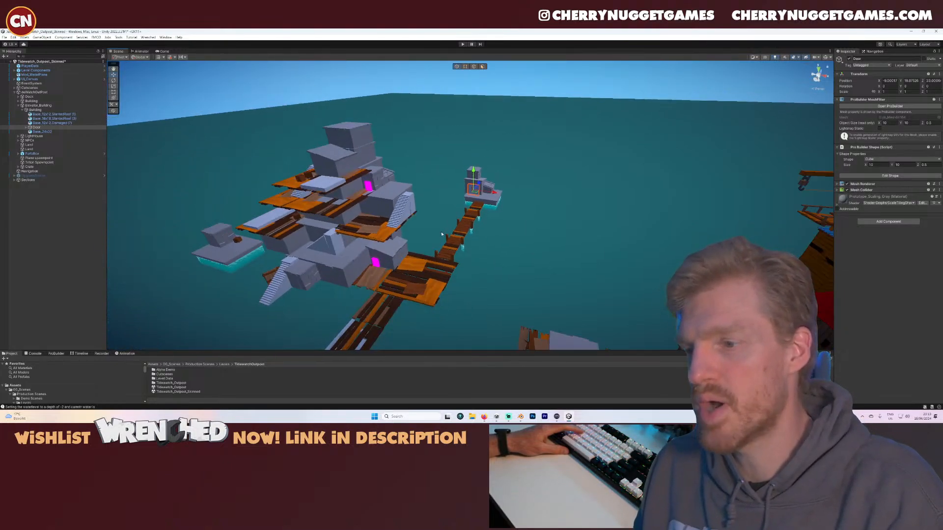
scroll(443, 224, "down", 3)
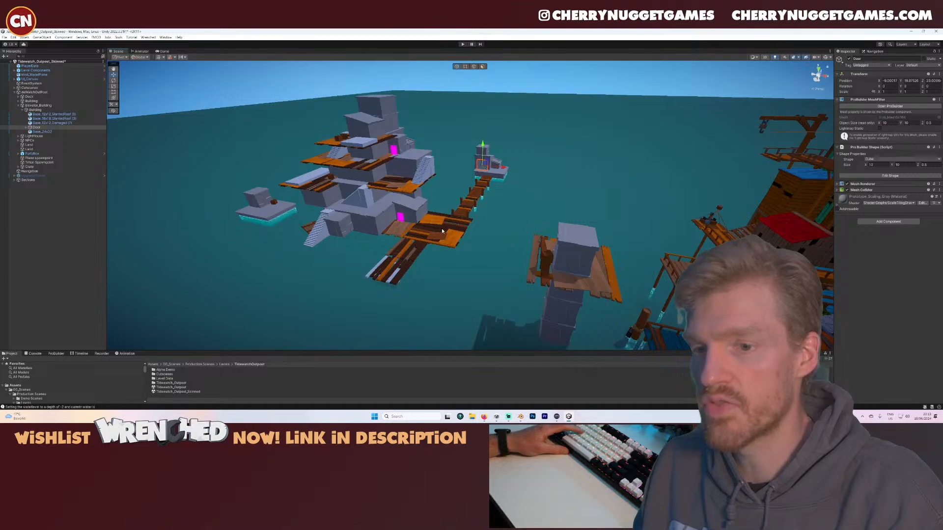
scroll(440, 240, "up", 5)
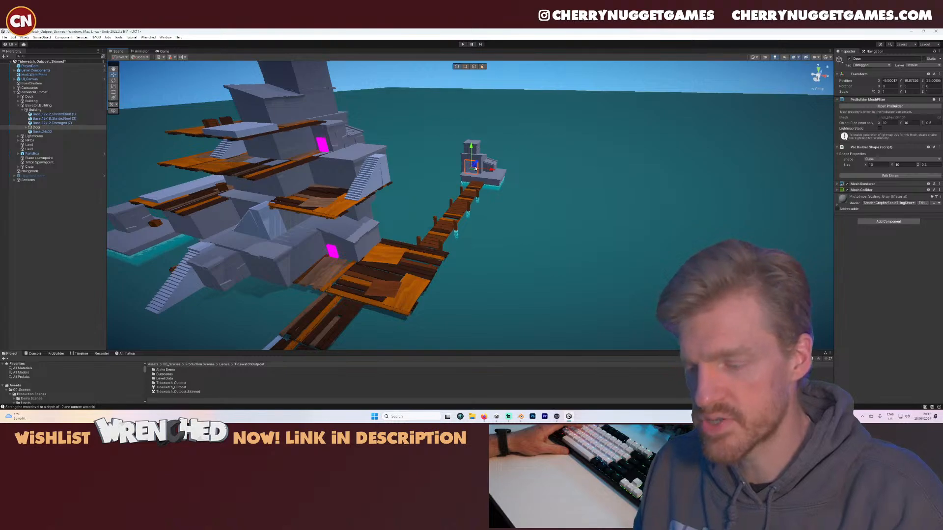
key("f")
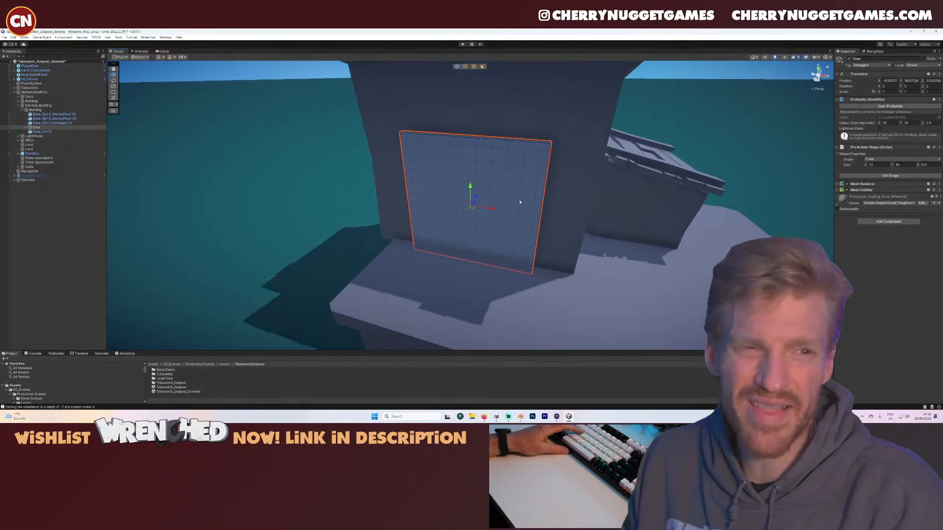
scroll(518, 200, "down", 5)
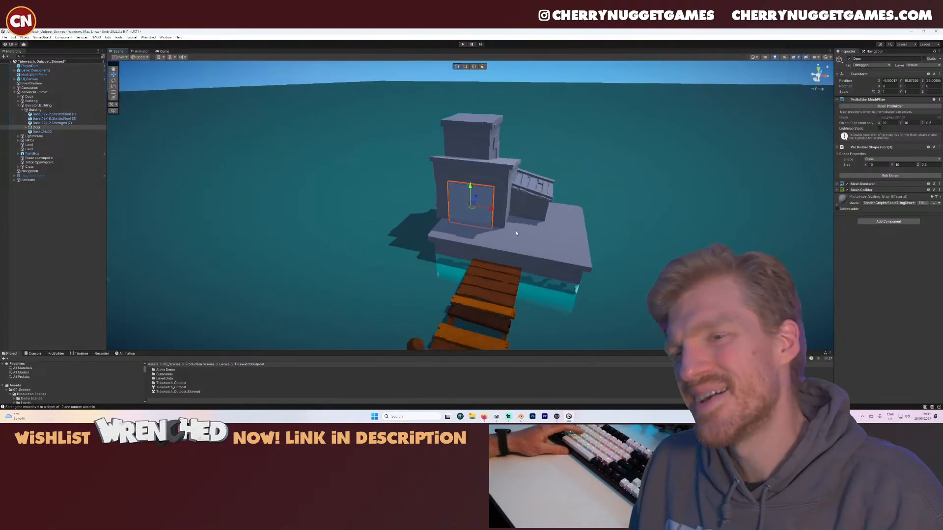
scroll(516, 233, "down", 10)
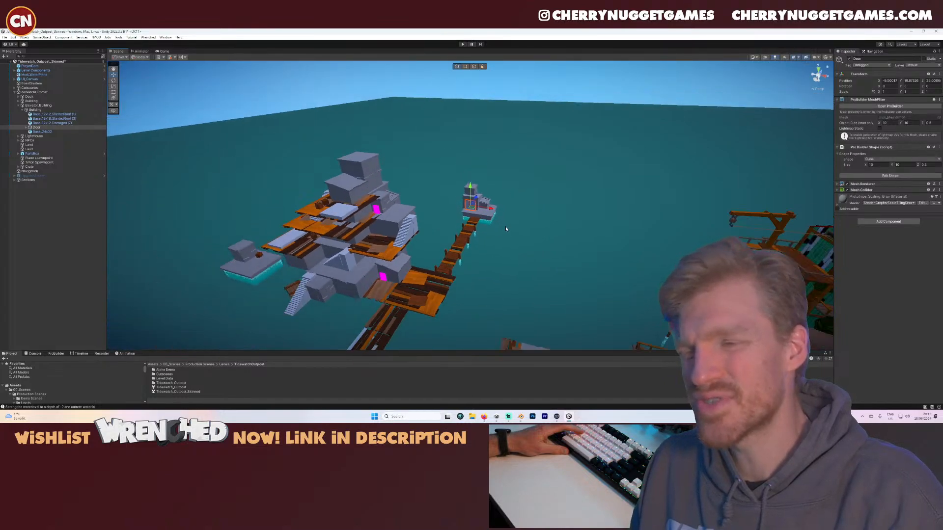
- Compare the overall layout of the grey blockout outpost with the skinned outpost next to it
scroll(505, 229, "down", 4)
middle_click_drag(527, 247, 436, 208)
scroll(442, 217, "down", 4)
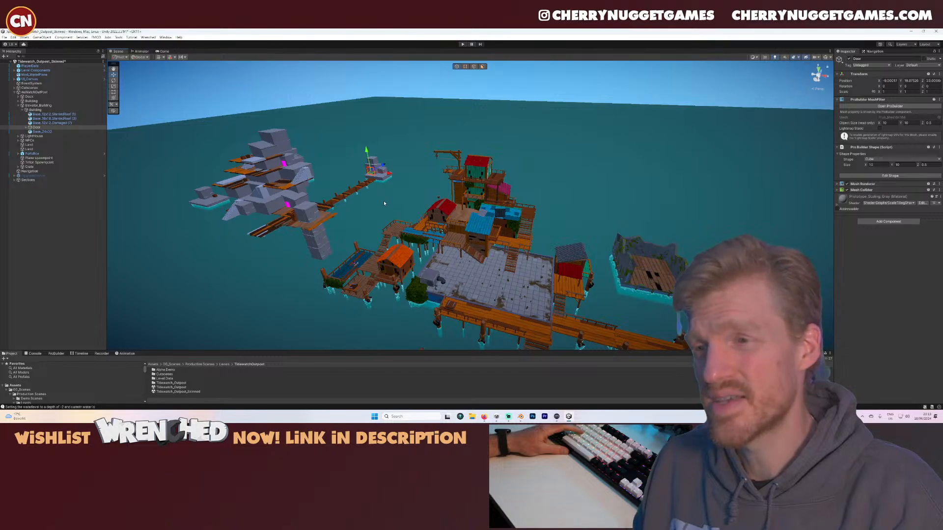
scroll(384, 203, "up", 3)
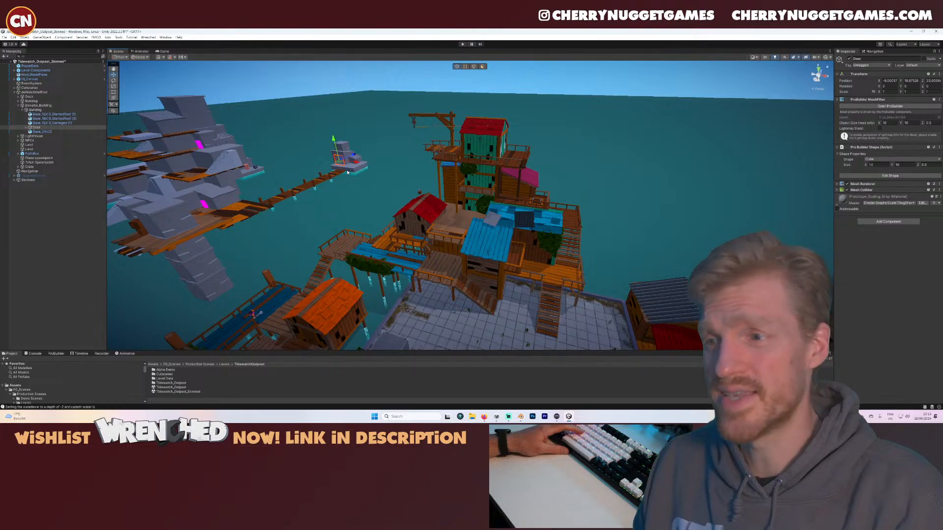
scroll(350, 170, "down", 5)
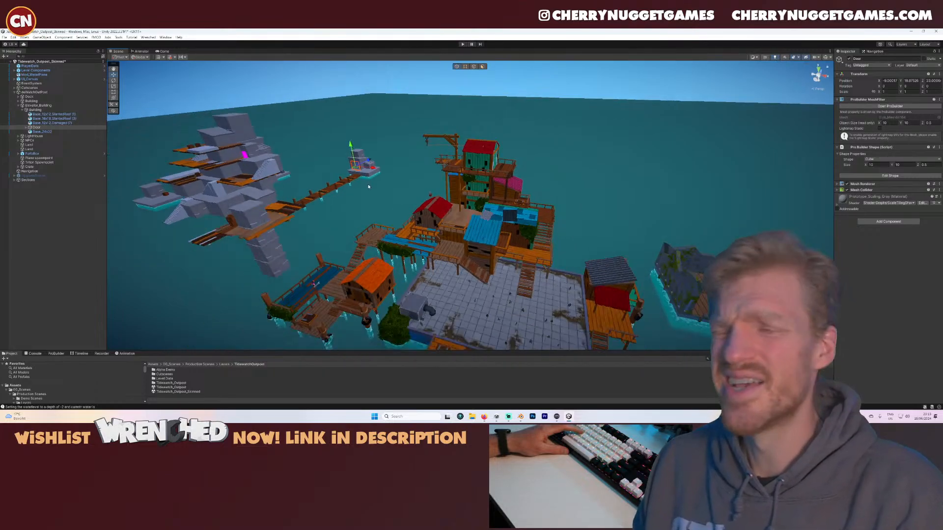
middle_click_drag(508, 229, 394, 172)
left_click_drag(395, 172, 474, 194, "alt")
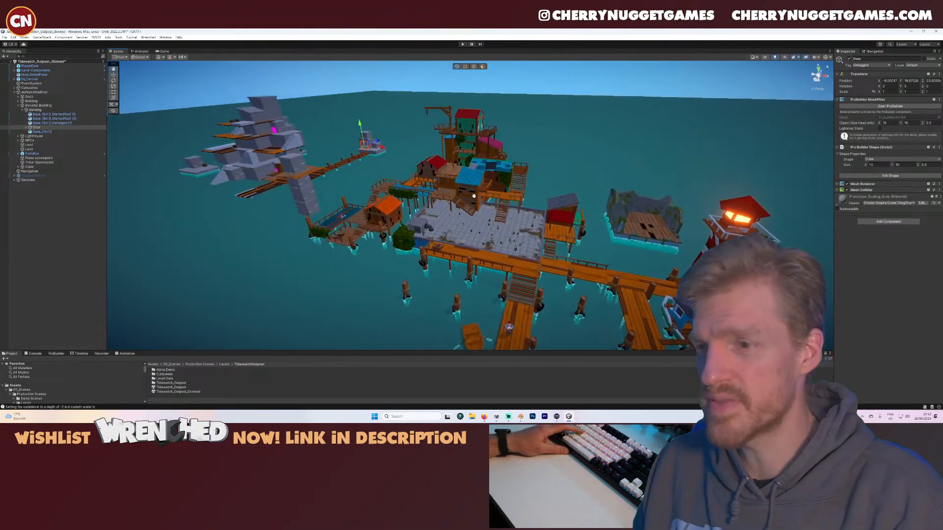
scroll(474, 193, "down", 3)
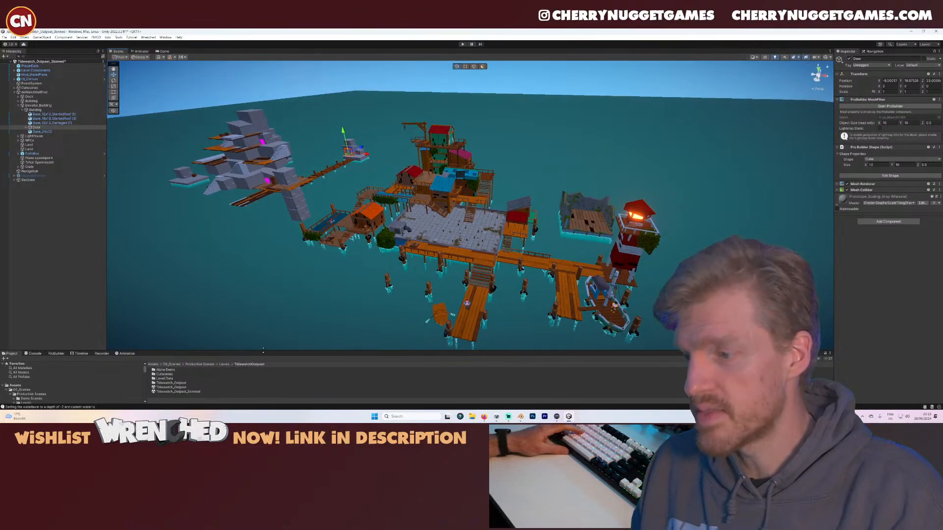
- Open the BattleGrounds_IntroLevel_Skinned scene from the Intro levels folder, saving the changes to the outpost scene
left_click_drag(263, 350, 272, 294)
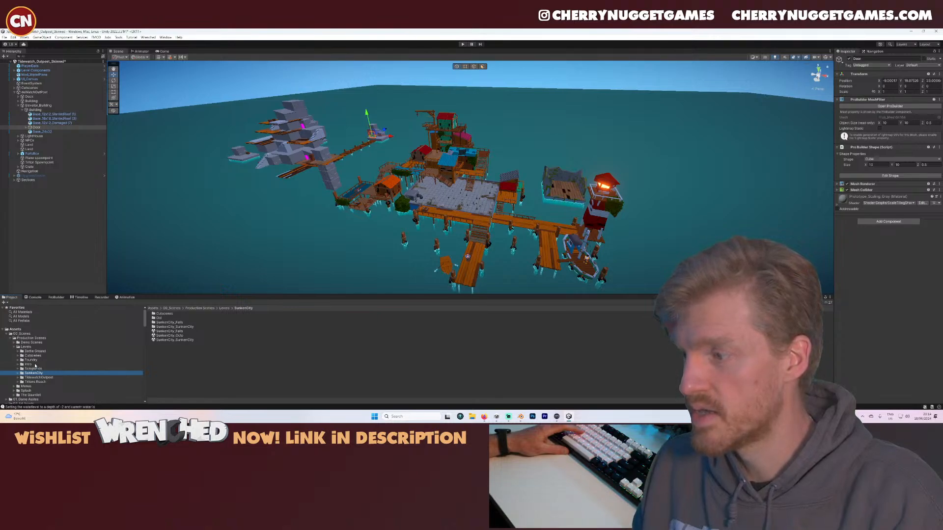
double_click(192, 332)
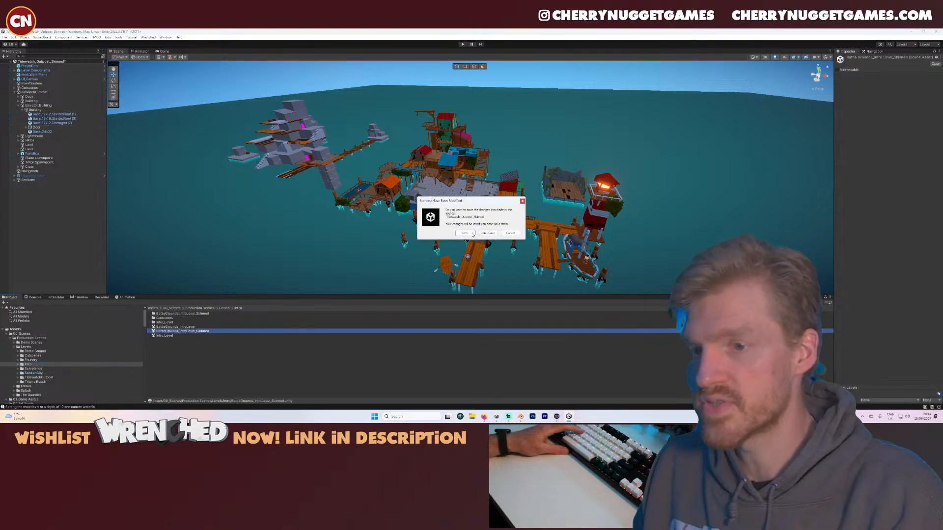
left_click(472, 234)
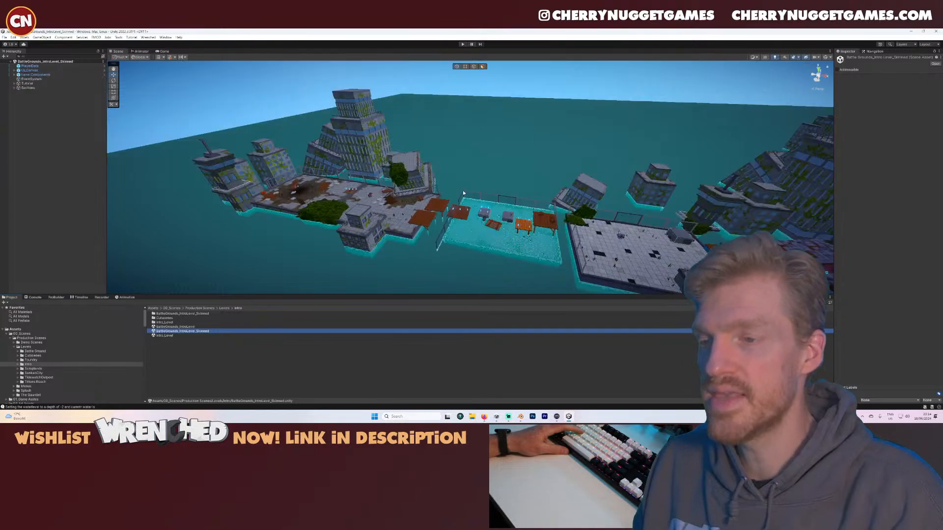
- Select a background skyscraper in the intro level and examine the rooftops and the wooden dock with the rowing boat
left_click(708, 166)
middle_click_drag(708, 169, 432, 128)
scroll(604, 172, "up", 3)
mouse_move(604, 172)
middle_mouse_down()
mouse_move(392, 238)
mouse_move(447, 208)
middle_mouse_up()
scroll(392, 238, "up", 5)
scroll(447, 208, "up", 4)
right_click_drag(447, 208, 445, 216)
middle_click_drag(445, 216, 445, 197)
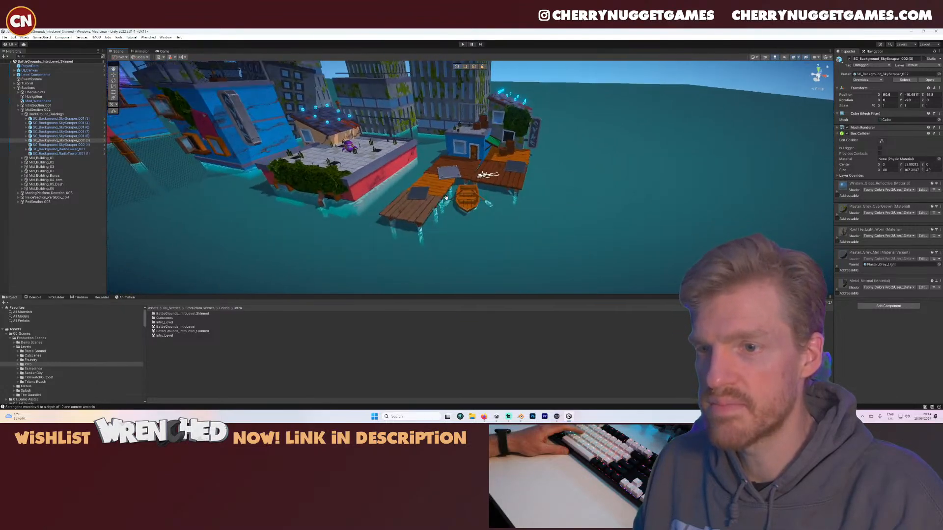
- Examine the intro level's flooded rooftops and platforms and how the background skyscrapers surround them
scroll(468, 162, "down", 4)
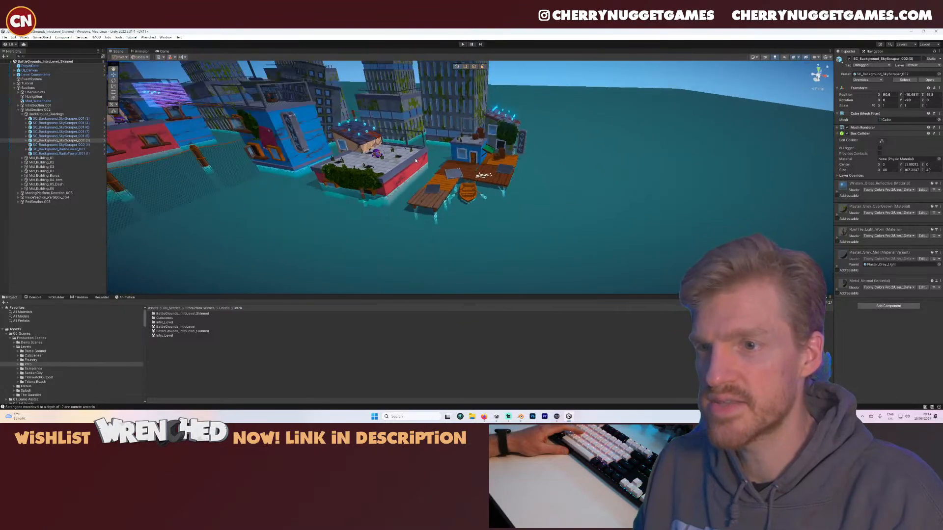
mouse_move(468, 163)
middle_mouse_down()
mouse_move(535, 177)
mouse_move(592, 166)
middle_mouse_up()
scroll(592, 166, "down", 4)
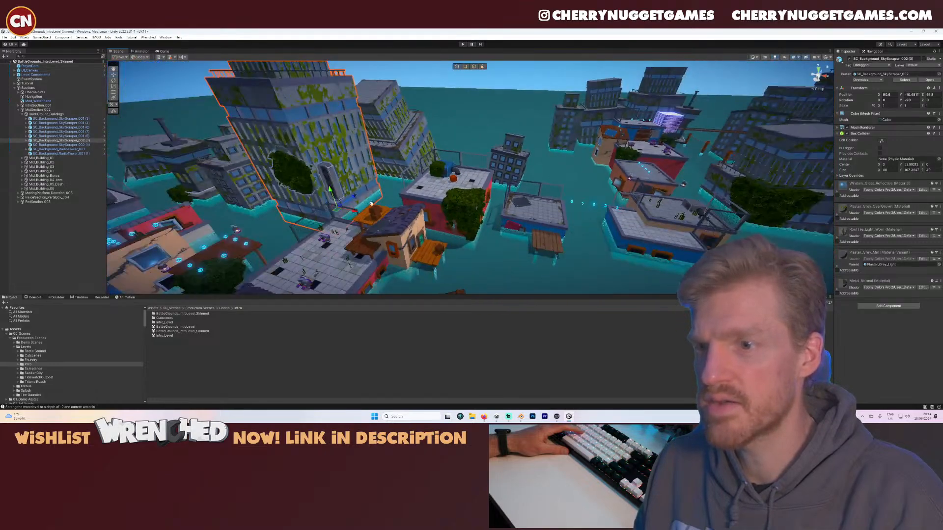
mouse_move(456, 162)
middle_mouse_down()
mouse_move(638, 160)
mouse_move(655, 168)
middle_mouse_up()
mouse_move(457, 189)
middle_mouse_down()
mouse_move(606, 209)
mouse_move(405, 196)
middle_mouse_up()
middle_click_drag(589, 196, 374, 181)
middle_click_drag(579, 172, 417, 169)
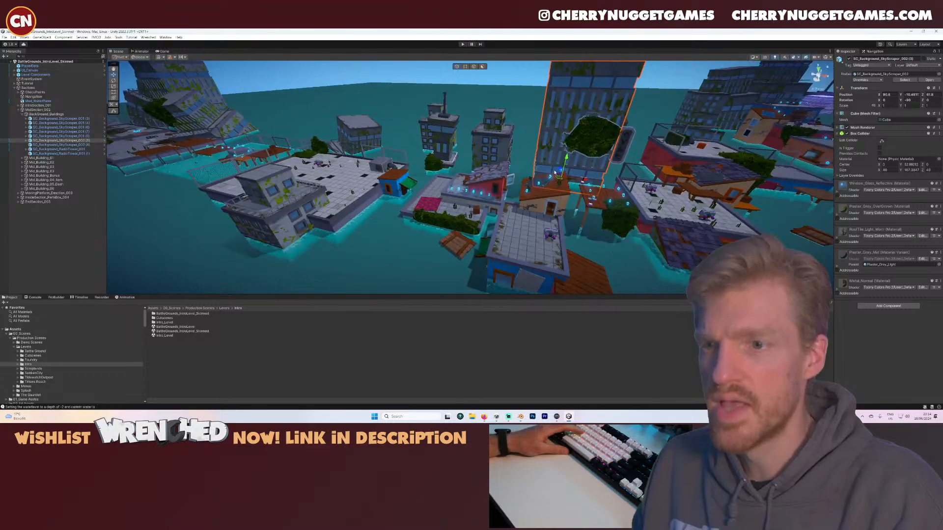
middle_click_drag(555, 103, 431, 194)
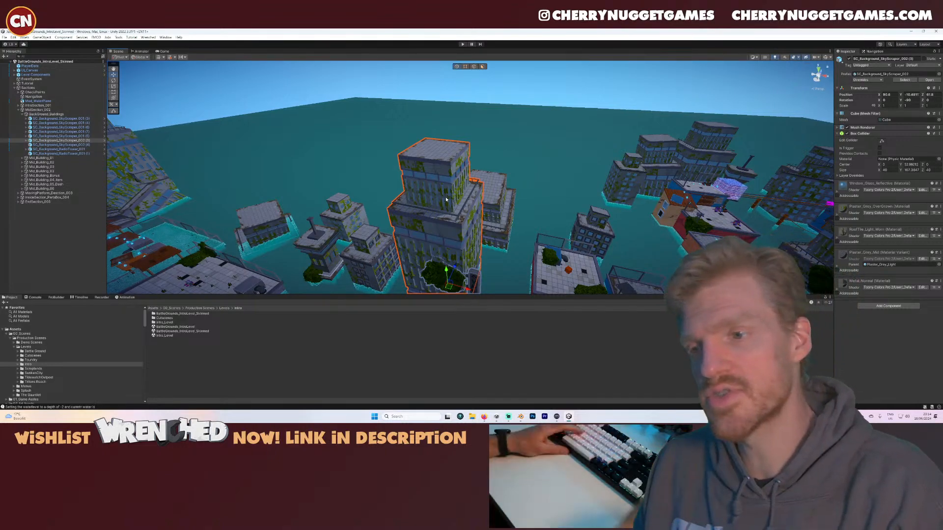
- Open the Tidewatch_Outpost_Skinned scene from the TidewatchOutpost folder of the production levels
scroll(511, 250, "down", 5)
middle_click_drag(444, 253, 457, 226)
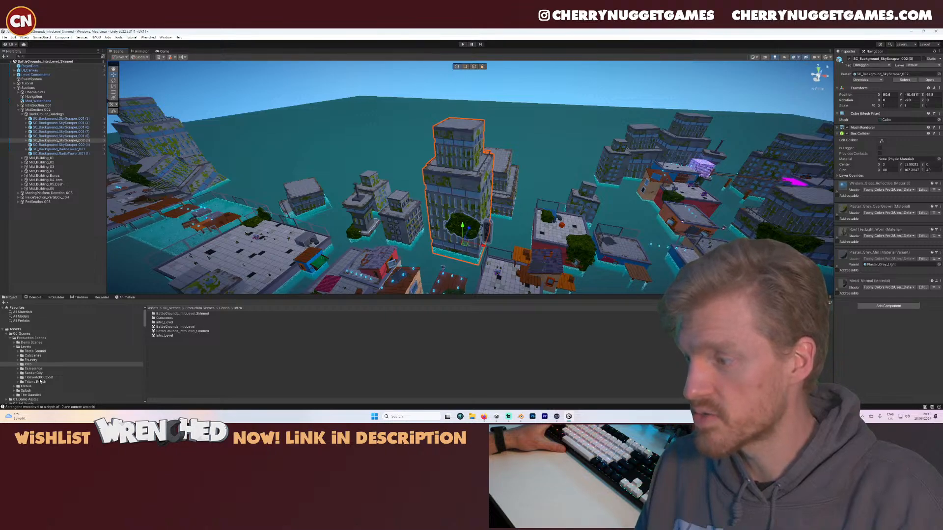
left_click(37, 378)
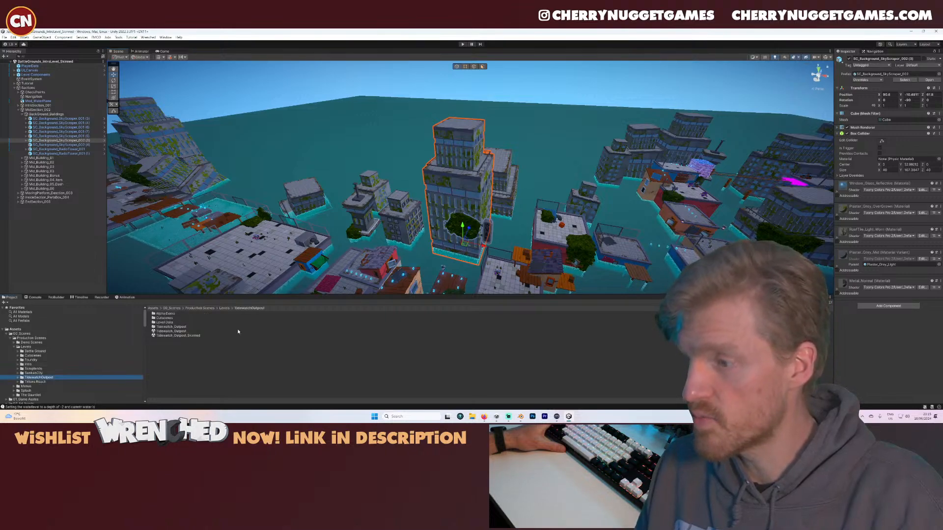
double_click(188, 336)
scroll(330, 238, "up", 3)
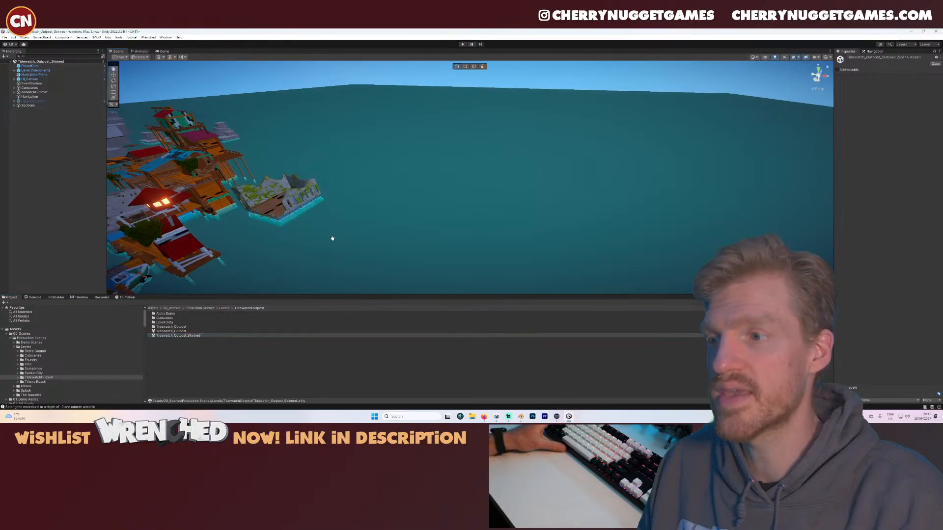
- Deactivate the grey blockout outpost object so only the skinned outpost is shown in the scene
right_click_drag(330, 238, 295, 234)
scroll(447, 219, "up", 5)
middle_click_drag(447, 219, 314, 196)
scroll(470, 186, "down", 5)
right_click_drag(314, 196, 196, 184)
scroll(139, 174, "down", 5)
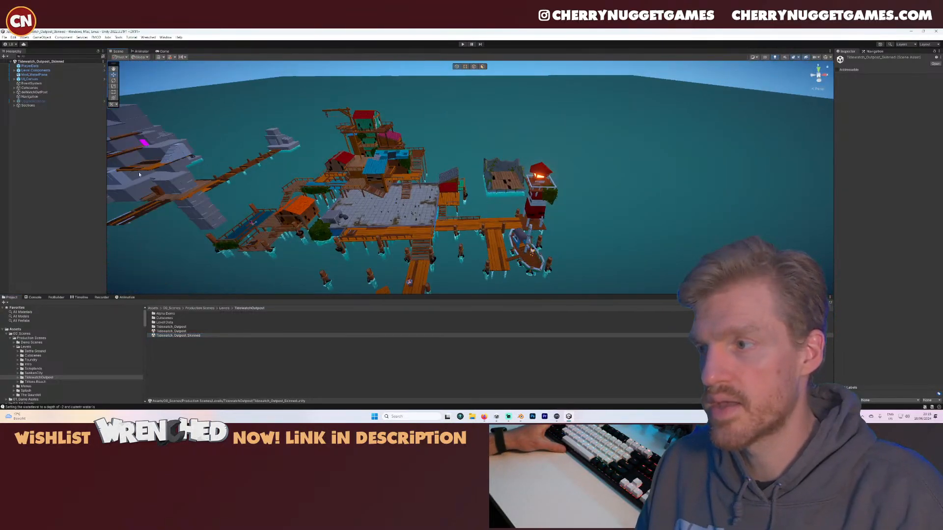
left_click(44, 92)
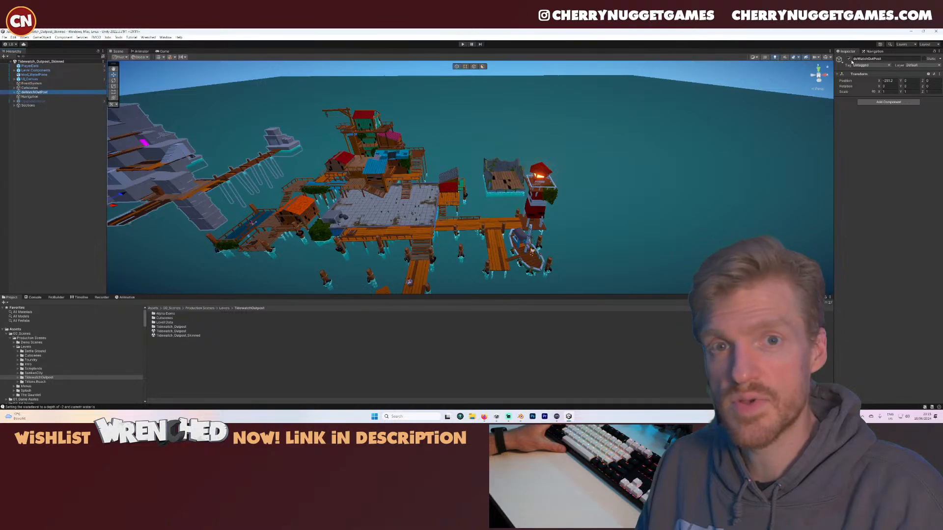
left_click(849, 59)
- Select the ruined Triton entrance building beside the lighthouse and frame it to examine its wooden floor and broken walls
scroll(505, 198, "up", 5)
left_click(517, 187)
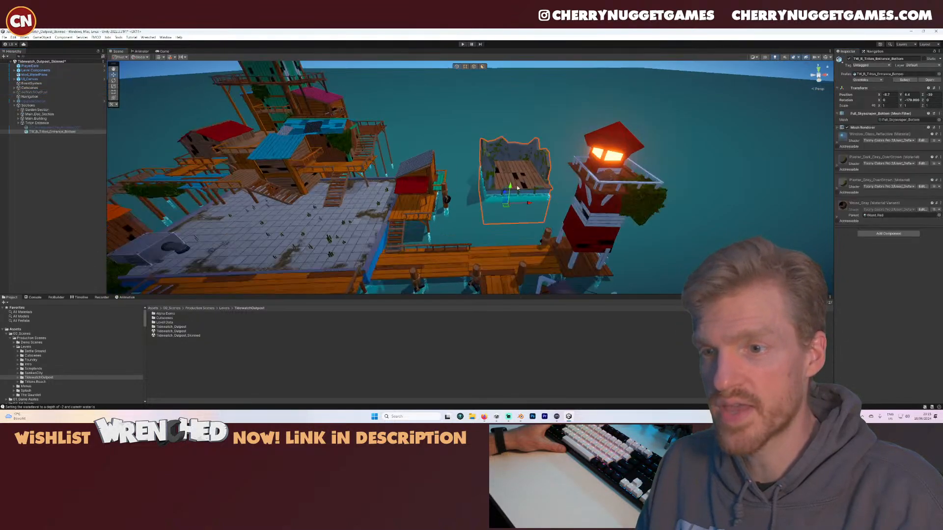
scroll(516, 194, "down", 3)
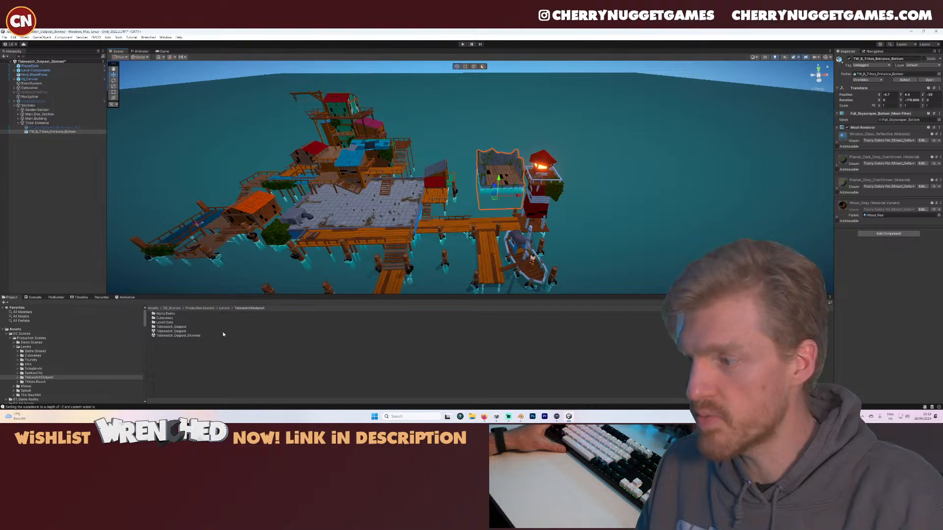
scroll(434, 237, "down", 2)
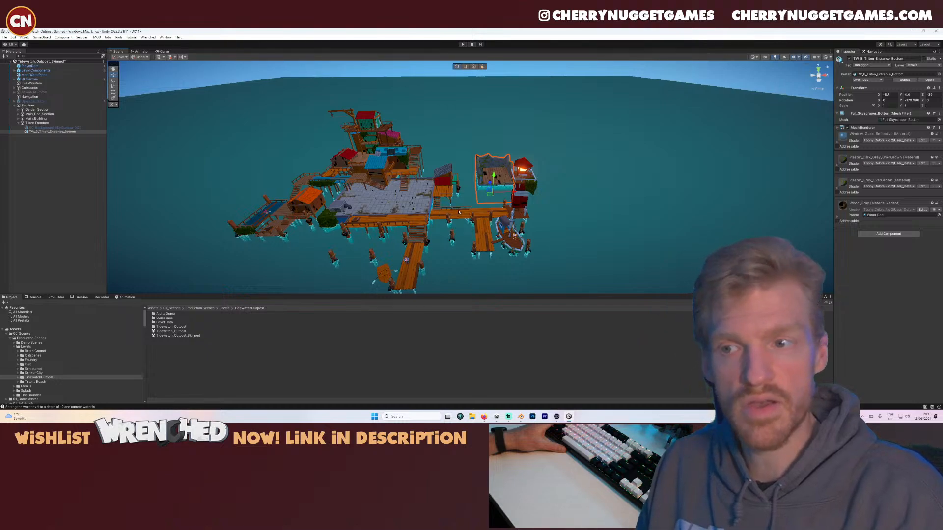
key("f")
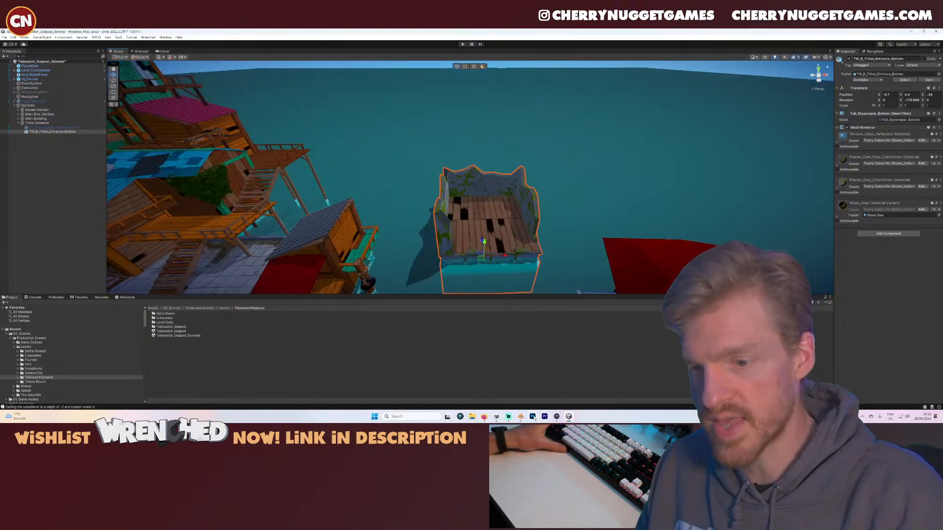
- Switch to Blender and delete the outer side faces of the uppermost staircase and its landing in the broken skyscraper
left_click(521, 417)
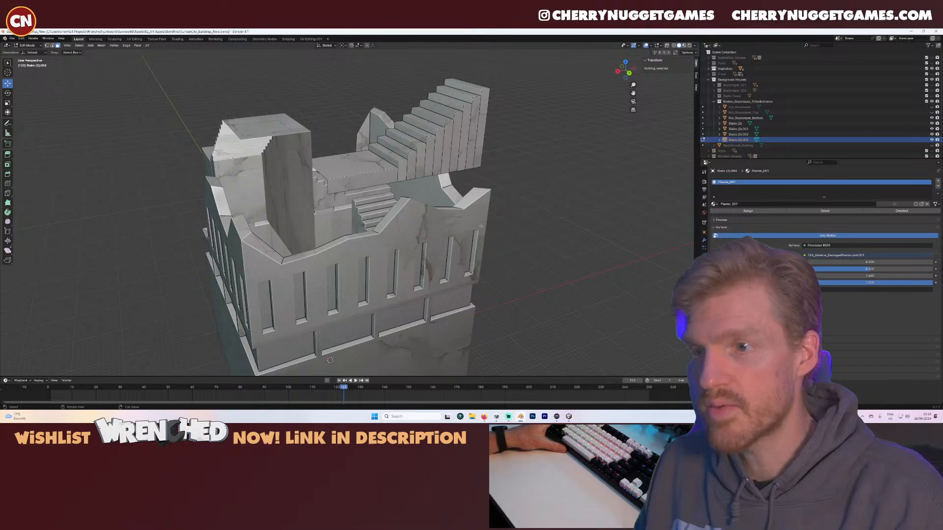
middle_click_drag(481, 226, 416, 202)
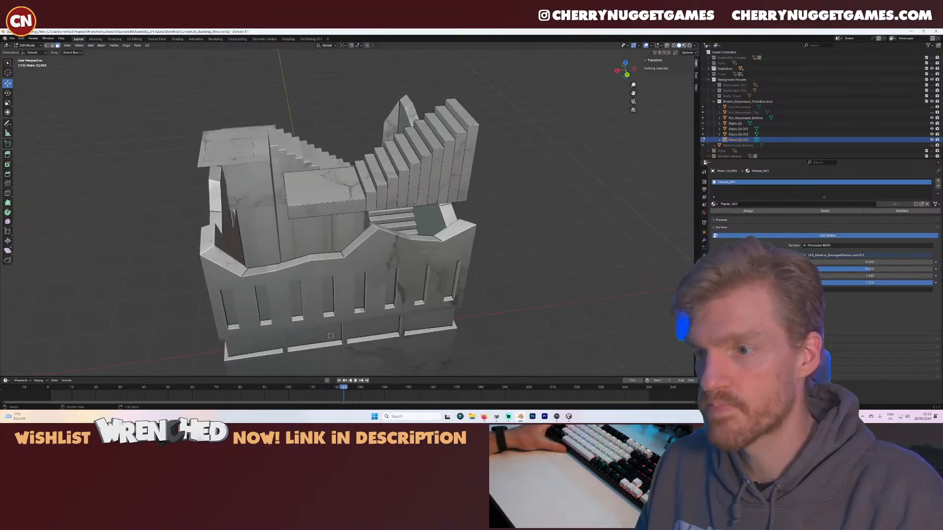
left_click(372, 200)
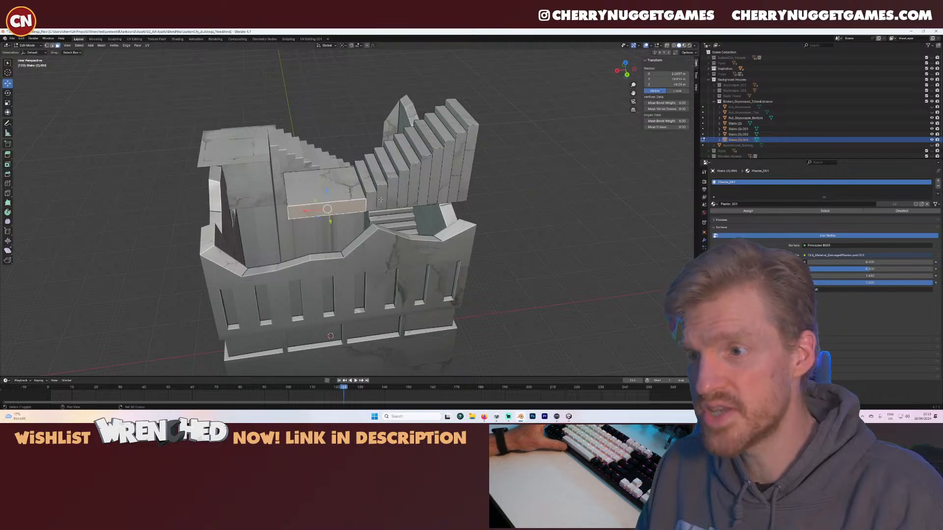
left_click(383, 197)
left_click(404, 191, "shift")
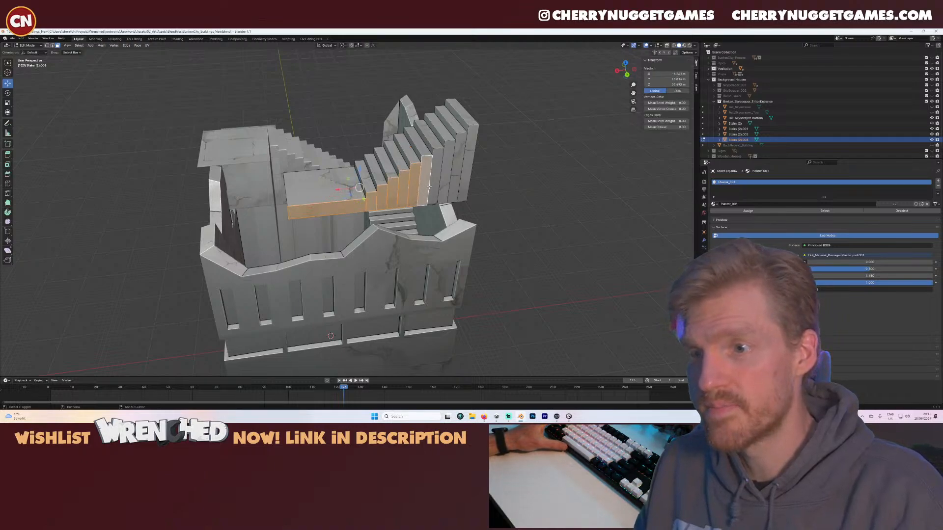
left_click(435, 186, "shift")
left_click(444, 186, "shift")
left_click(465, 184, "shift")
left_click(455, 183, "shift")
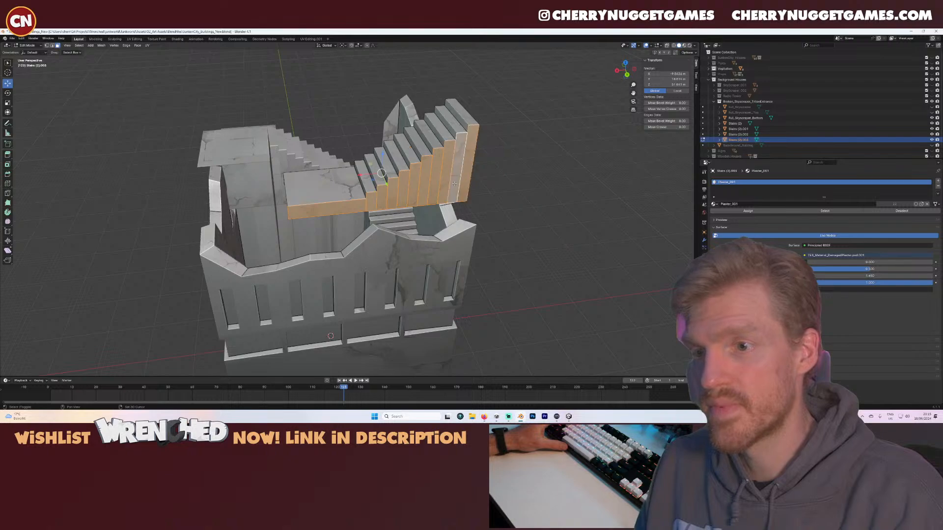
key("x")
left_click(459, 219)
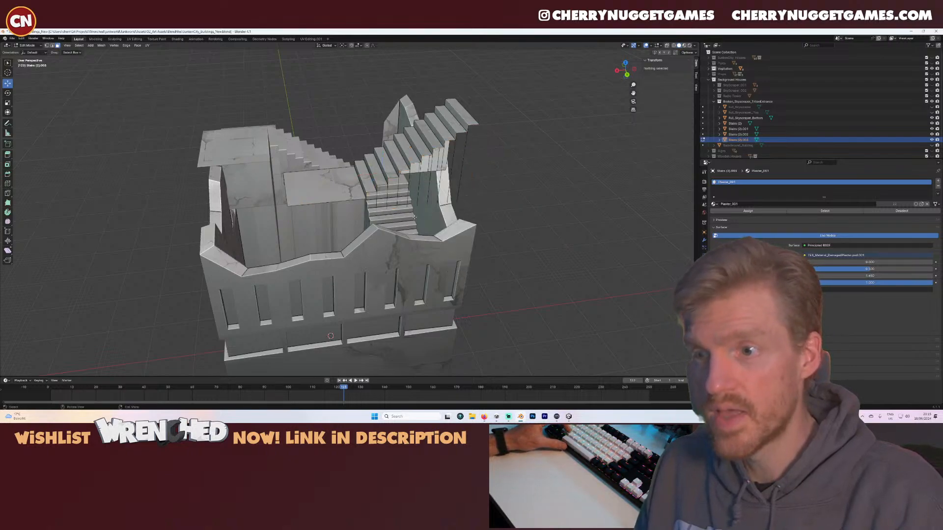
- Delete the loose vertical edges left hanging beneath the uppermost staircase
middle_click_drag(459, 219, 454, 198)
key("2")
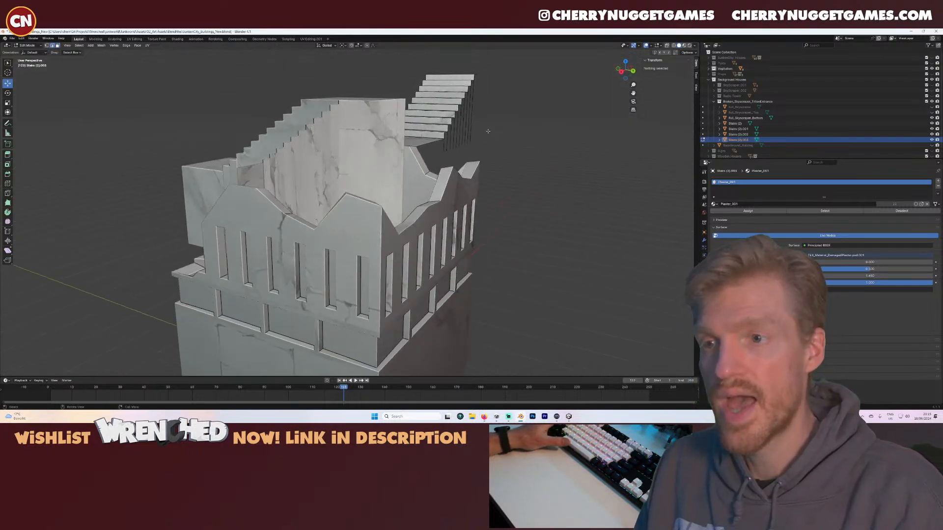
left_click_drag(488, 131, 448, 152)
scroll(471, 139, "up", 2)
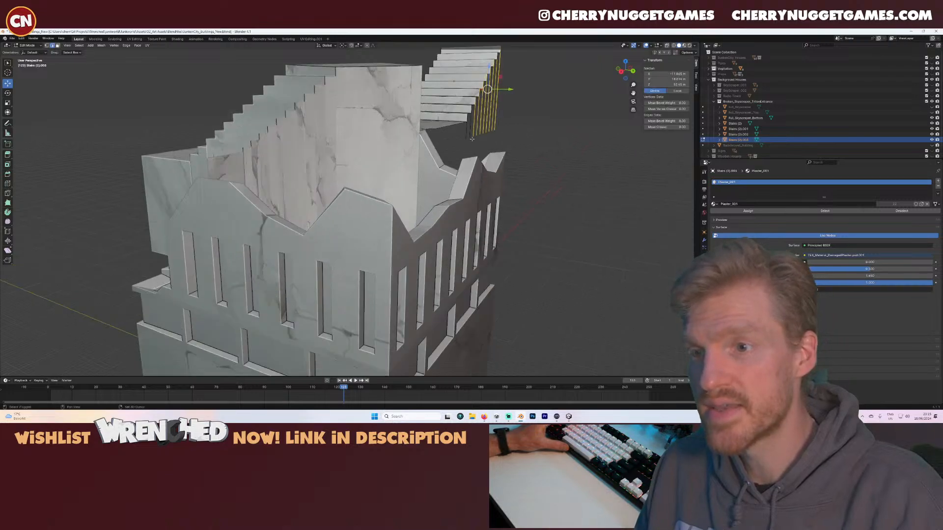
key("x")
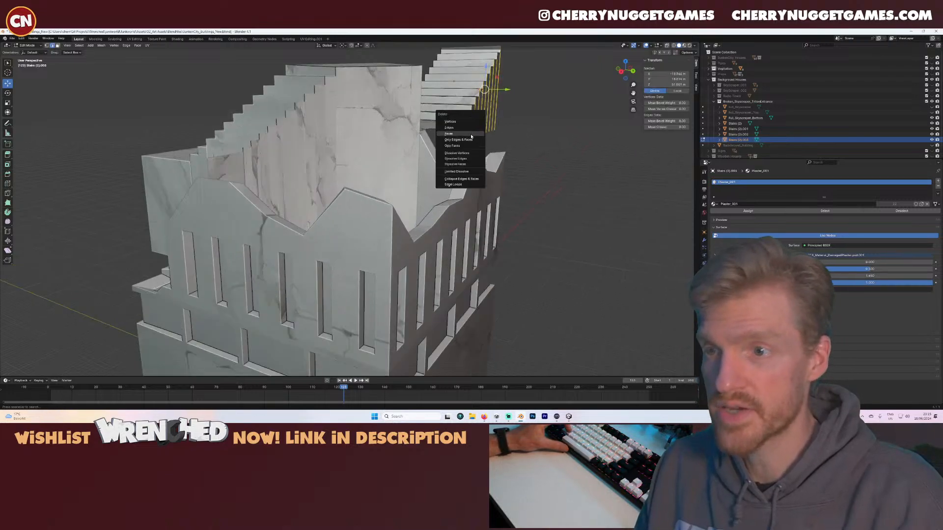
left_click(473, 129)
left_click_drag(438, 135, 438, 135)
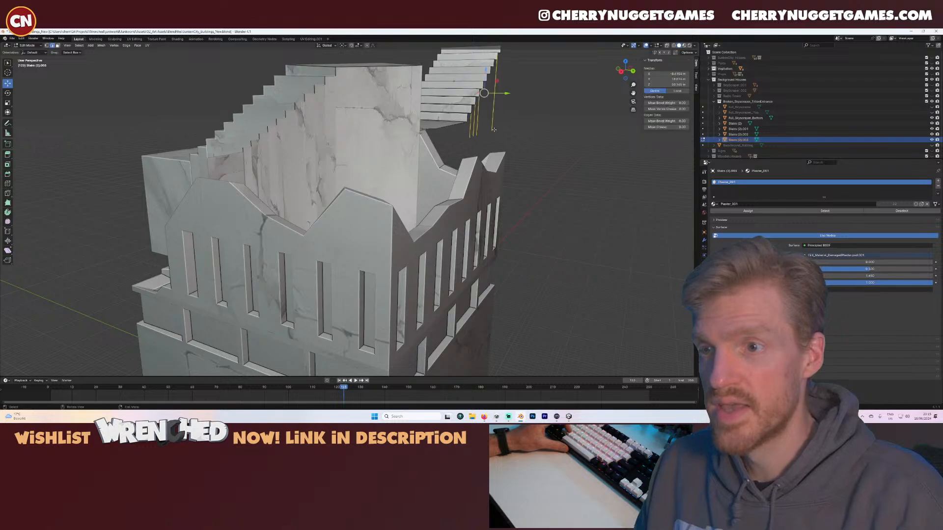
key("x")
left_click(481, 131)
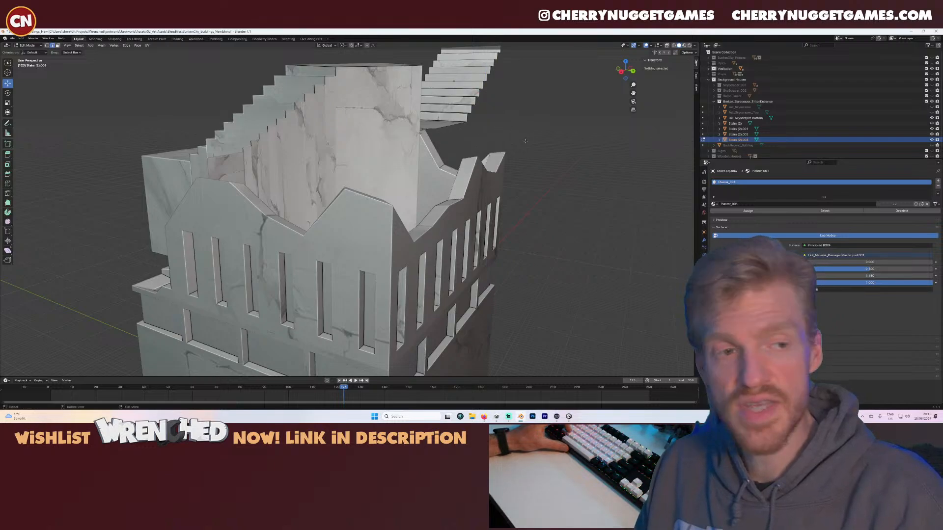
- Lower the trimmed staircase vertically into the building shell, down to the level of the lower landing
middle_click_drag(525, 141, 371, 197)
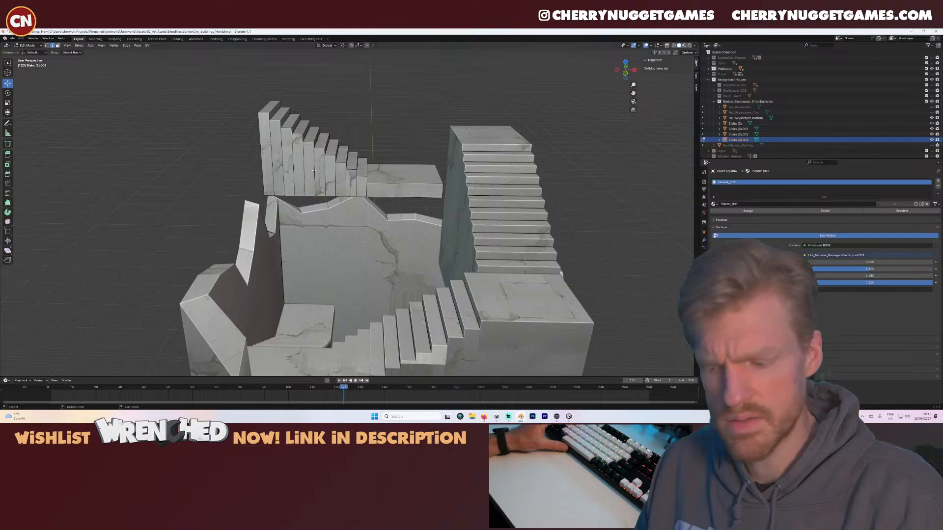
middle_click_drag(314, 171, 372, 162)
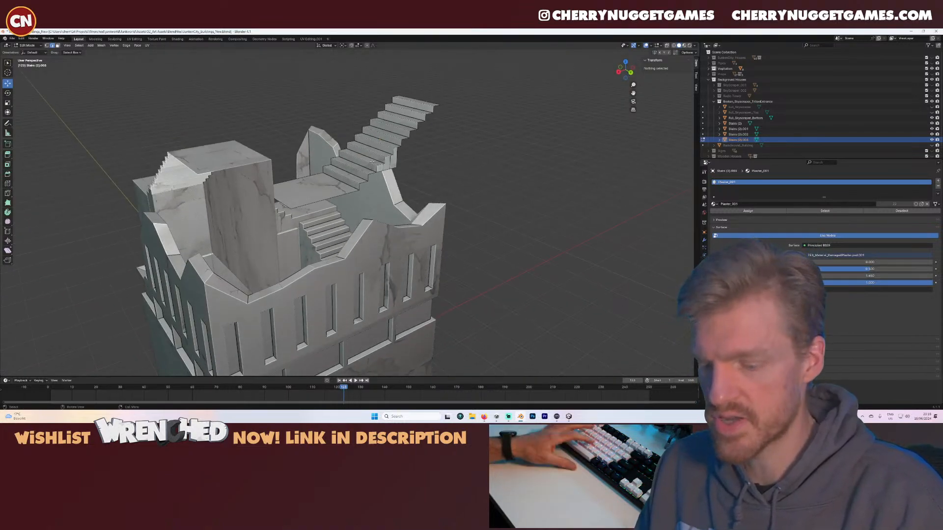
key("a")
key("Tab")
key("g")
key("z")
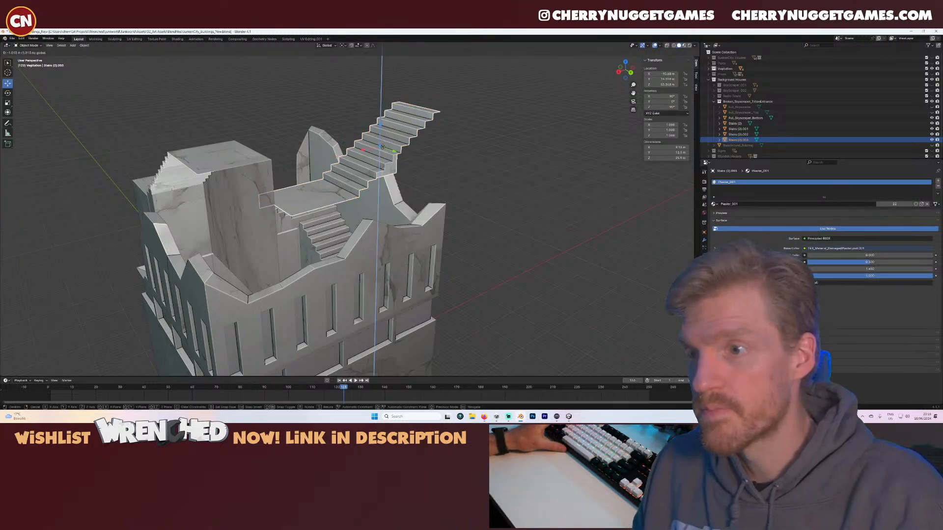
left_click(381, 274)
middle_click_drag(379, 270, 423, 247)
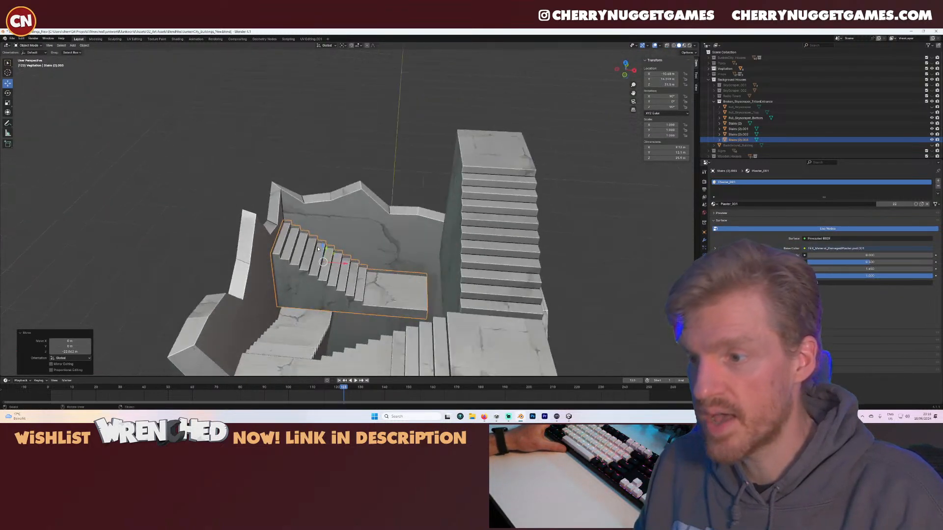
key("g")
key("z")
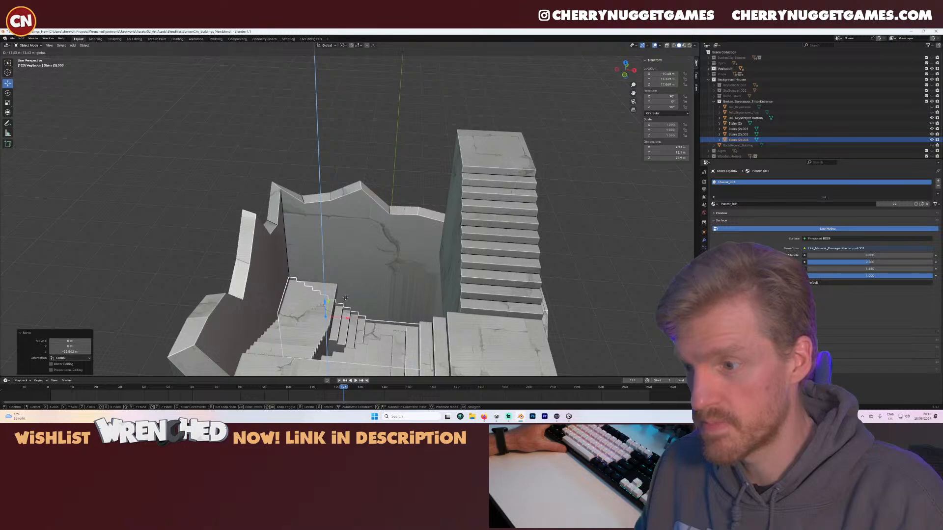
left_click(331, 298)
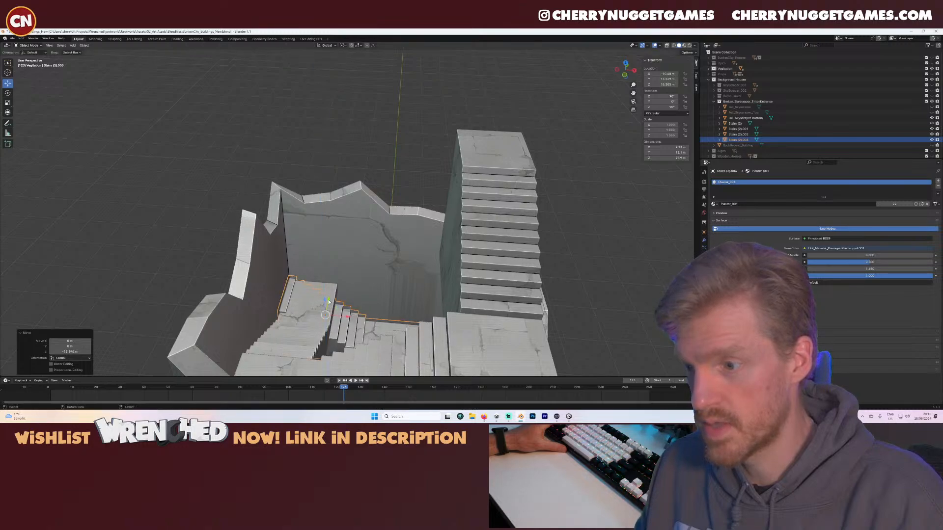
- Shift the lowered staircase along the Y and X axes so it starts at the edge of the lower landing
key("g")
key("y")
left_click(328, 304)
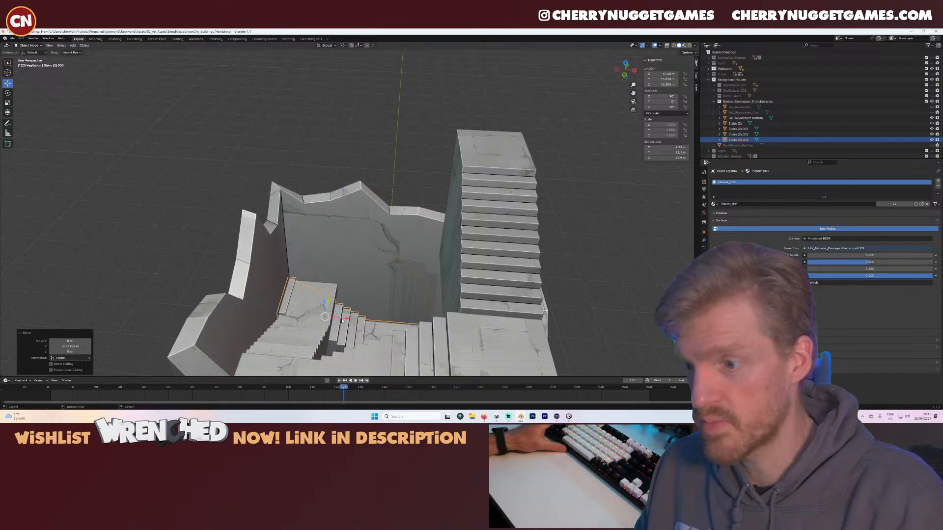
key("g")
key("x")
left_click(394, 322)
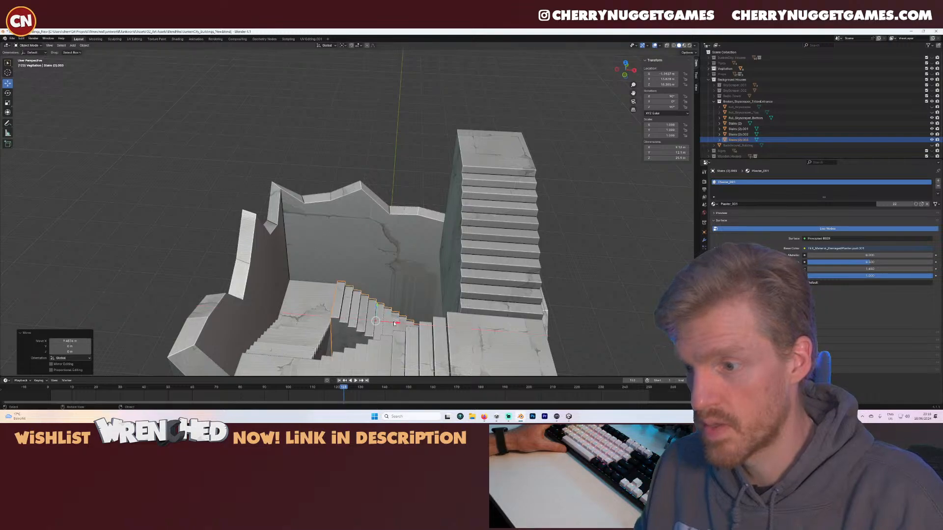
right_click(407, 314)
- Fine-tune the trimmed staircase's height and X position against the edge of the neighbouring landing
middle_click_drag(415, 276, 398, 263)
scroll(390, 248, "up", 3)
key("g")
key("z")
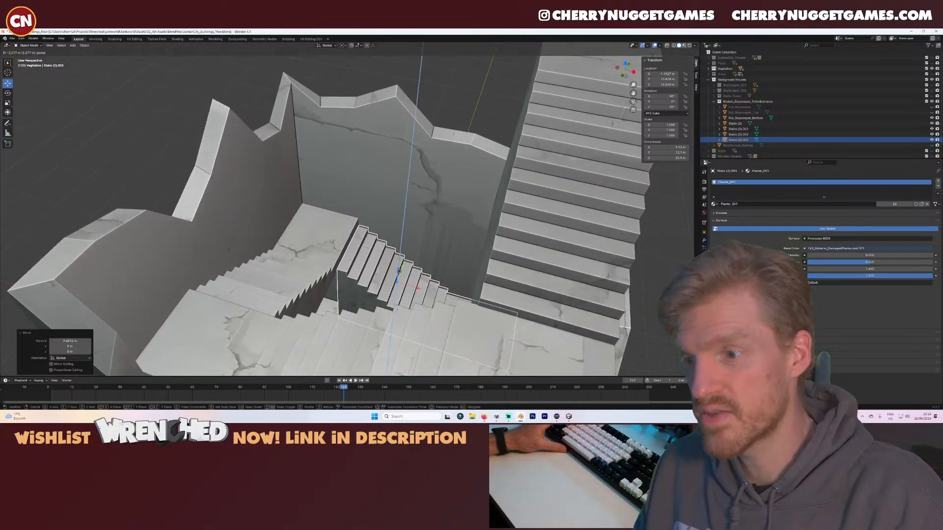
left_click_drag(398, 271, 416, 288)
scroll(360, 278, "down", 3)
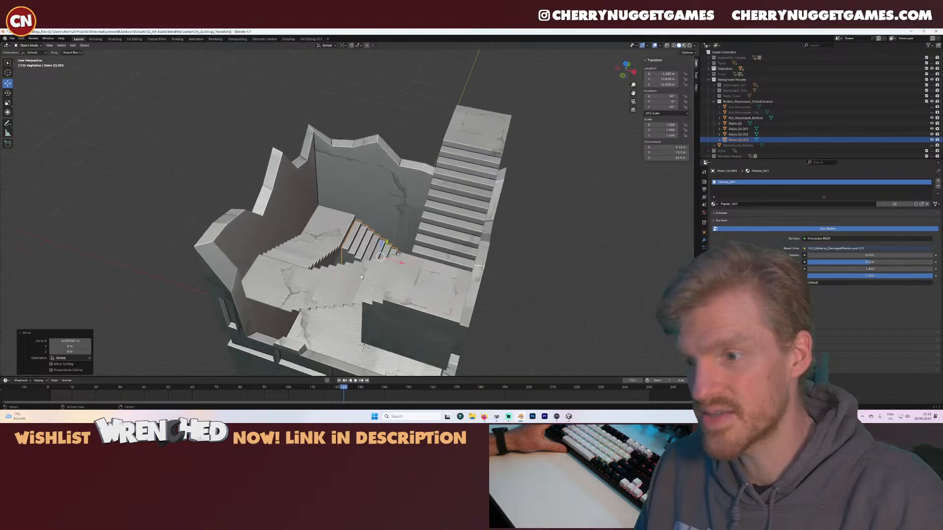
mouse_move(361, 277)
middle_mouse_down()
mouse_move(281, 275)
mouse_move(383, 264)
mouse_move(374, 263)
middle_mouse_up()
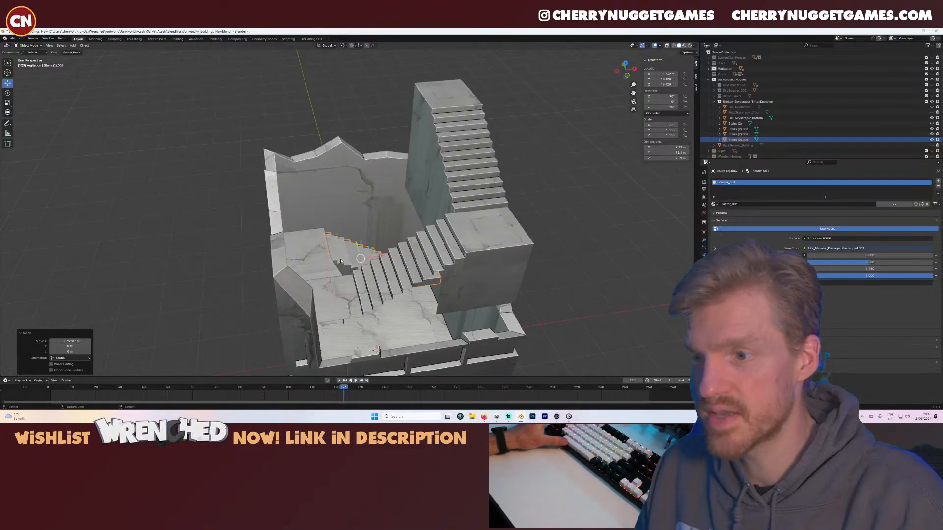
- Select all four staircases and lower them together along Z until the top landing sits within the ruined walls
key("Tab")
key("Tab")
left_click(319, 261)
left_click(377, 275, "shift")
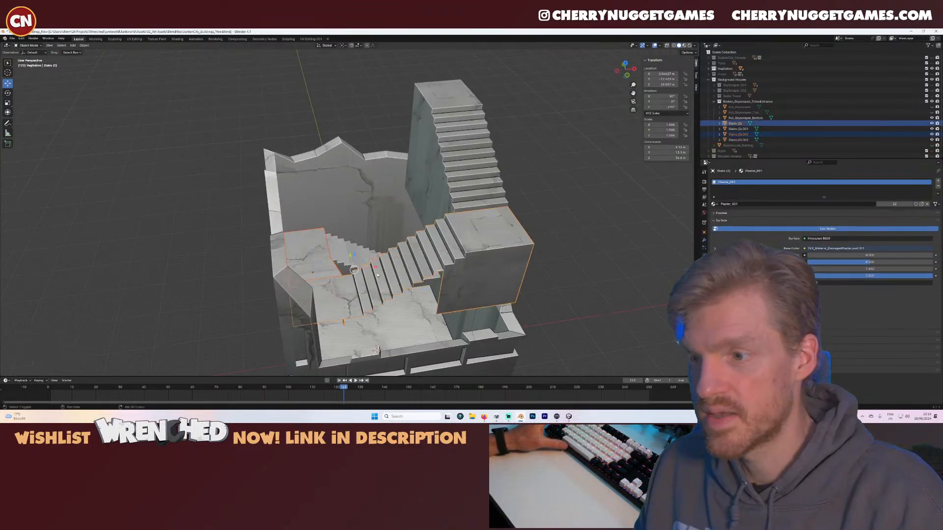
left_click(355, 249, "shift")
left_click(447, 194, "shift")
key("g")
key("z")
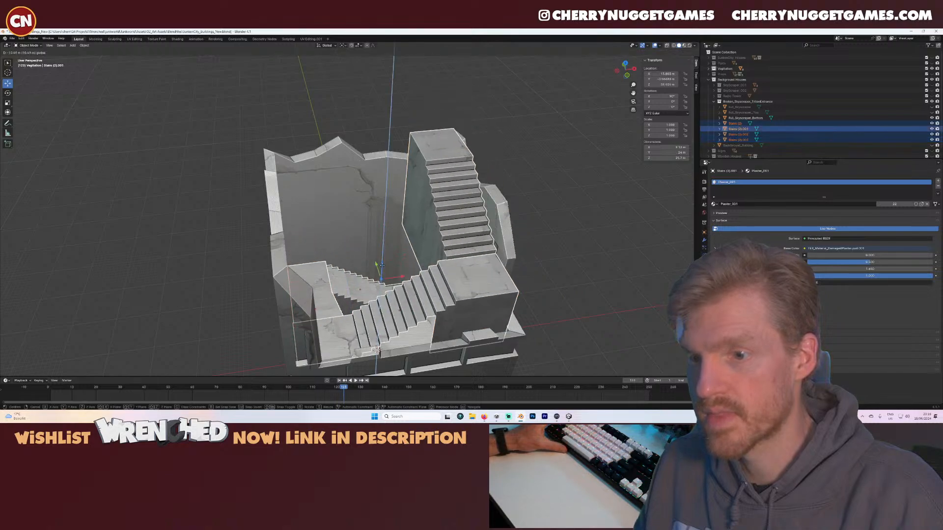
left_click(384, 290)
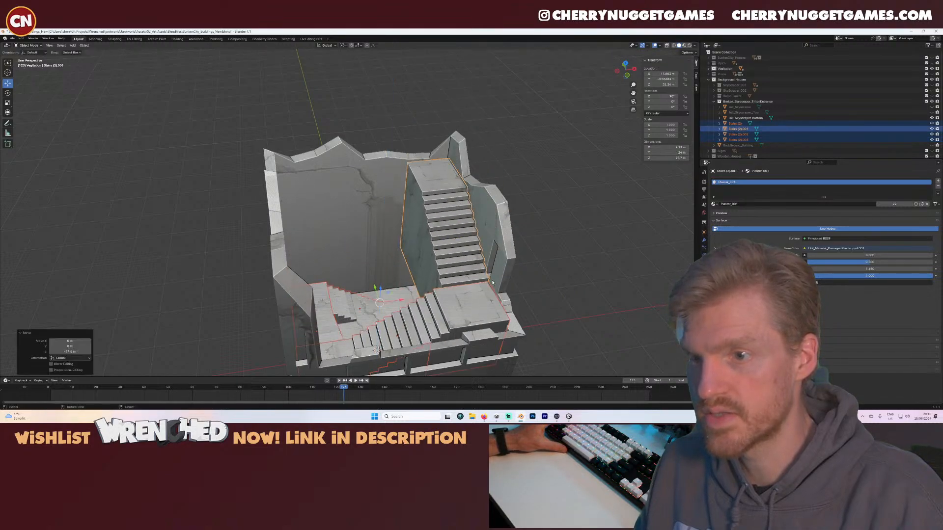
middle_click_drag(384, 289, 374, 280)
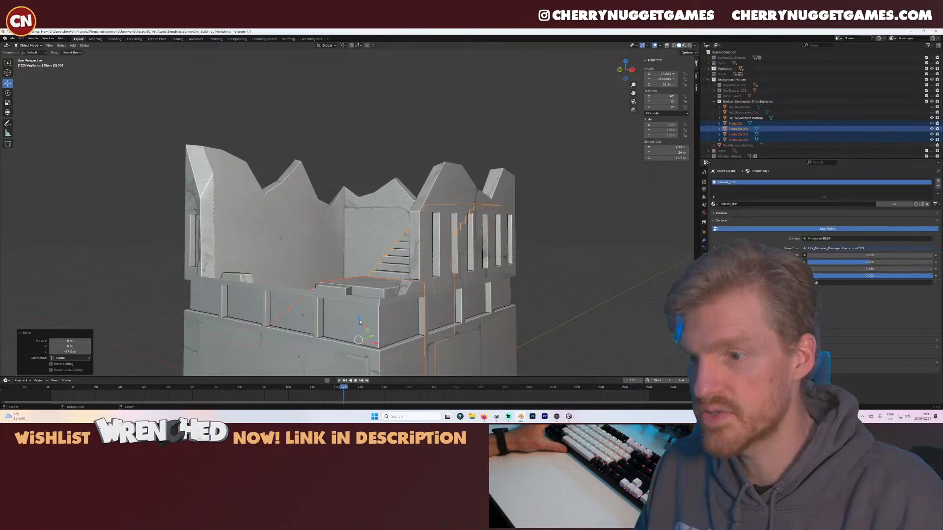
- Nudge the four selected staircases slightly along Z inside the ruined walls
mouse_move(359, 322)
left_mouse_down()
mouse_move(359, 292)
mouse_move(359, 314)
left_mouse_up()
scroll(360, 313, "down", 2)
middle_click_drag(365, 306, 390, 267)
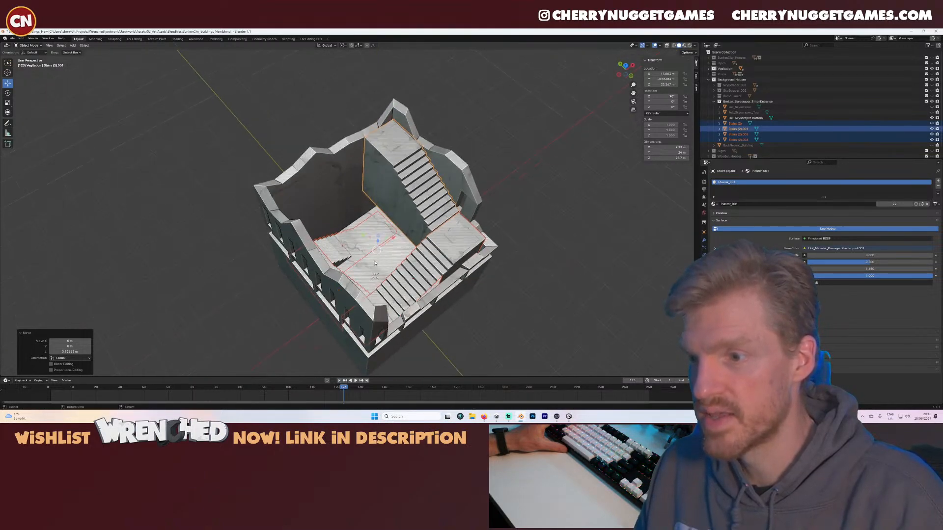
- Lower the interior floor face of the skyscraper shell along Z toward the landing beneath the stairs
left_click(375, 263)
scroll(386, 255, "up", 2)
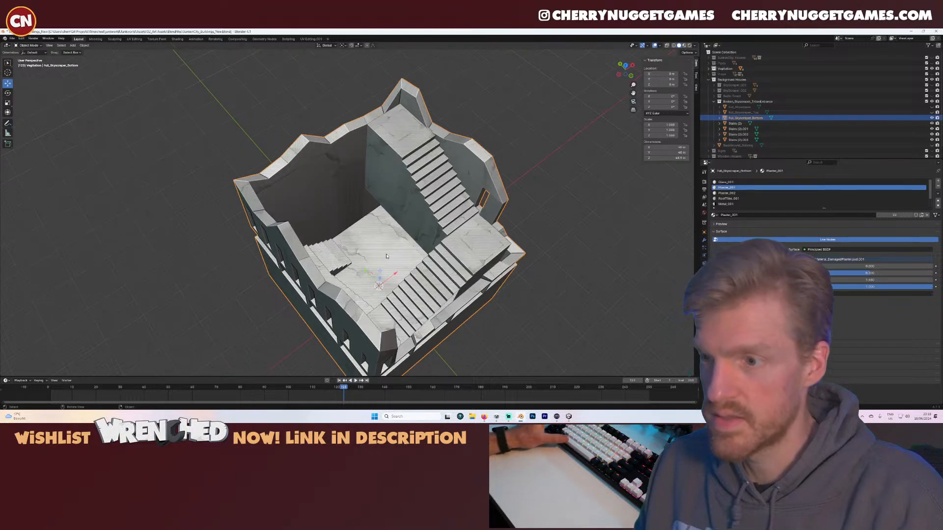
key("Tab")
scroll(393, 260, "up", 3)
key("3")
middle_click_drag(407, 275, 378, 267)
scroll(396, 221, "down", 5)
left_click(395, 243)
scroll(395, 243, "down", 3)
key("e")
left_click(367, 312)
scroll(378, 266, "up", 8)
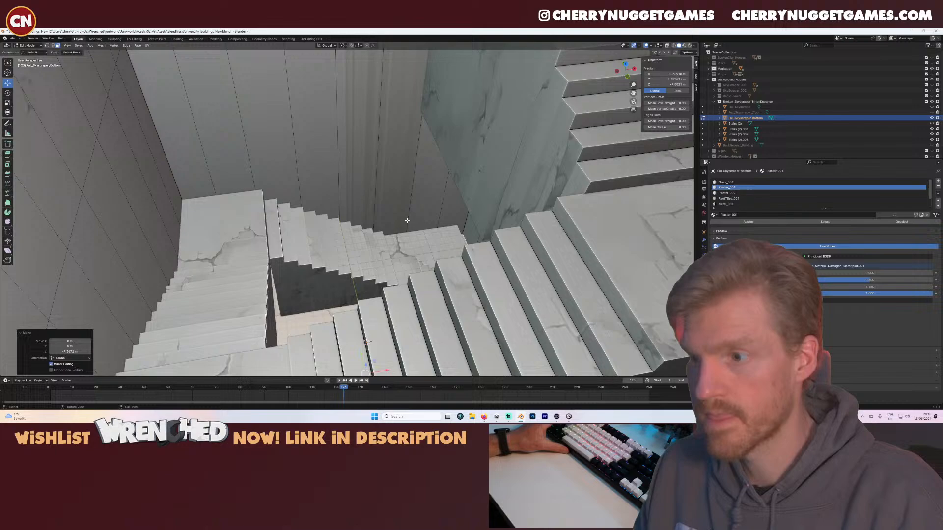
- Fine-tune the floor face's height along Z so it closes the gap beside the lower staircase's landing
middle_click_drag(407, 220, 416, 278)
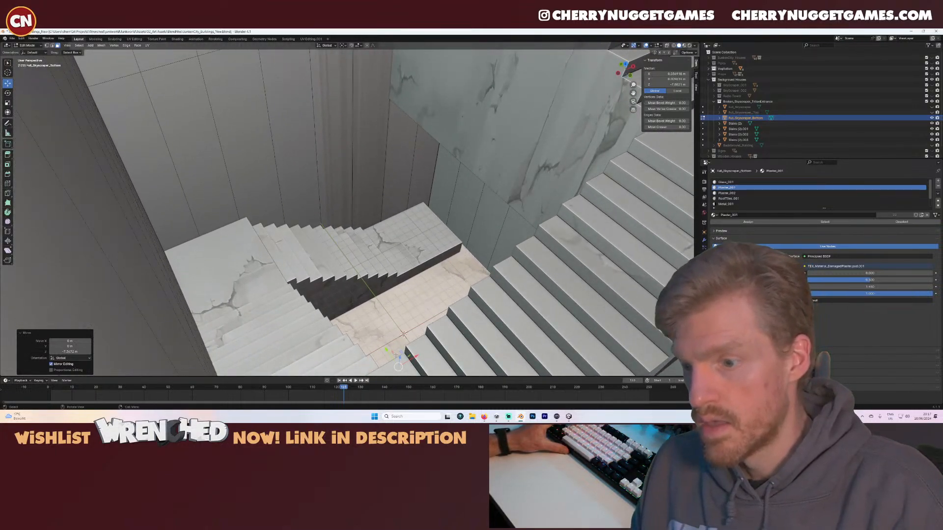
key("g")
key("z")
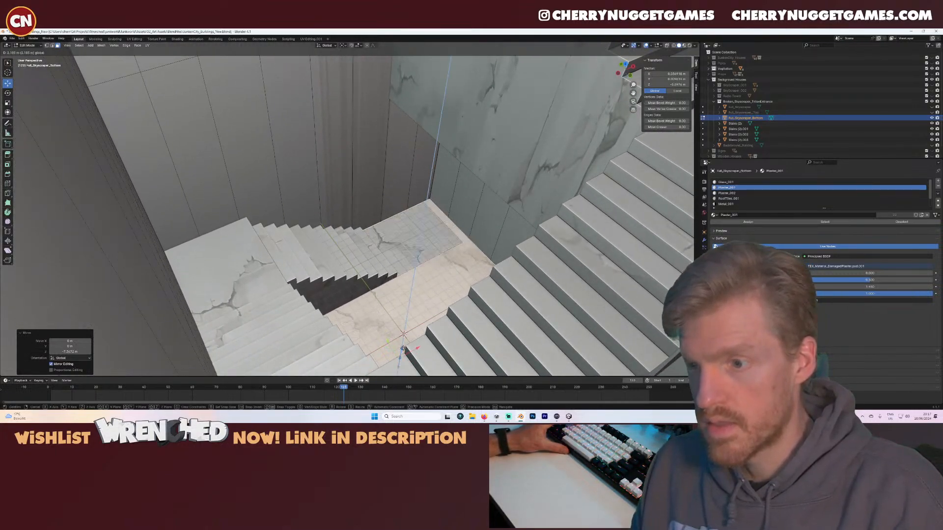
left_click(403, 347)
key("Tab")
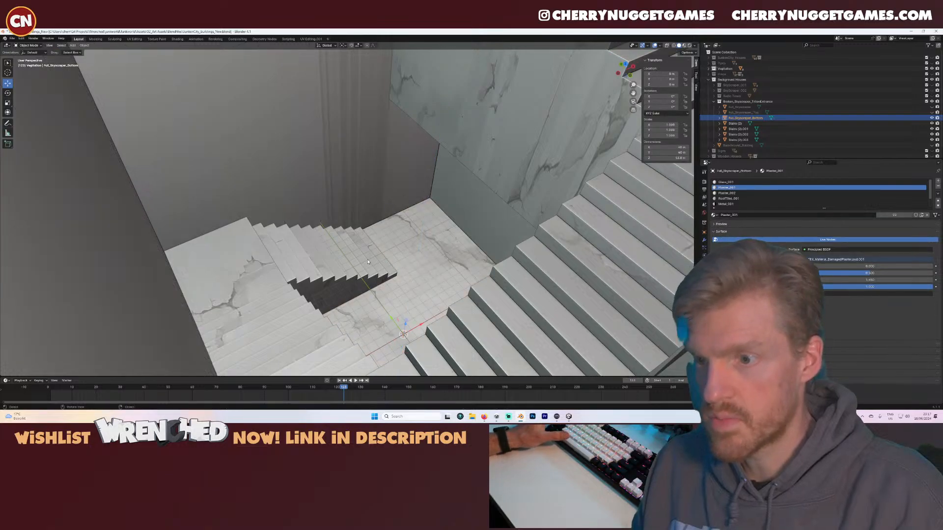
- Delete the unneeded faces on the underside of the lowest staircase's landing
left_click(394, 272)
key("Tab")
middle_click_drag(408, 275, 326, 421)
middle_click_drag(407, 260, 418, 197)
left_click(418, 198, "shift")
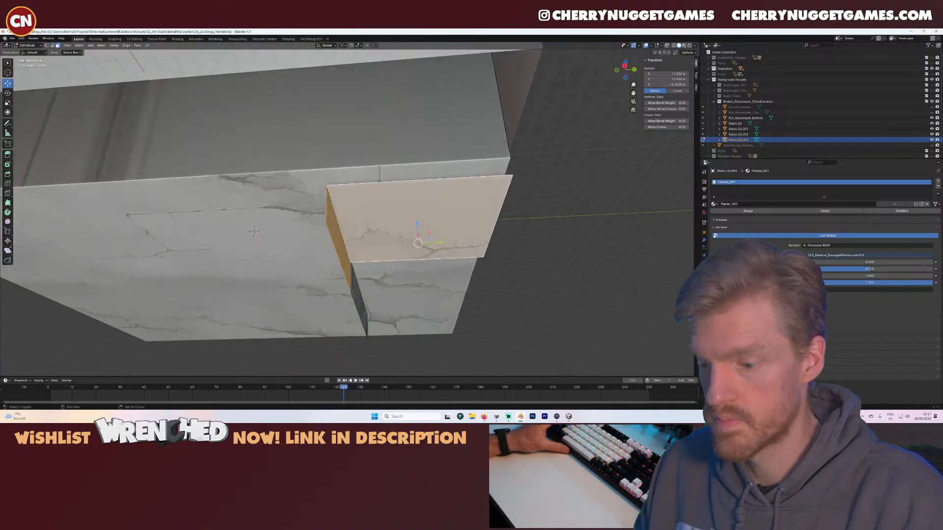
key("x")
left_click(386, 248)
middle_click_drag(378, 249, 414, 239)
scroll(417, 276, "down", 8)
scroll(392, 263, "up", 4)
scroll(386, 259, "down", 2)
scroll(386, 260, "down", 2)
- Hide the skyscraper's bottom shell so only the staircases are displayed
left_click(741, 118)
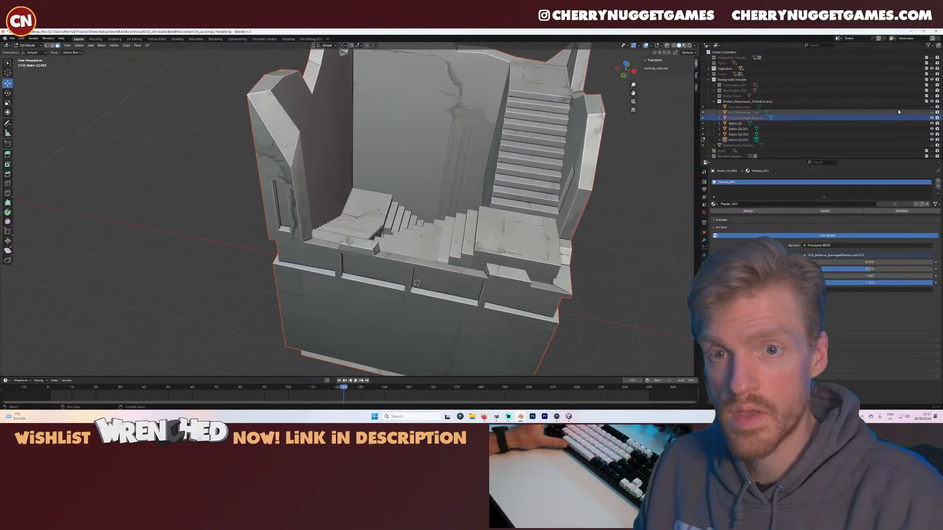
key("h")
middle_click_drag(450, 241, 335, 217)
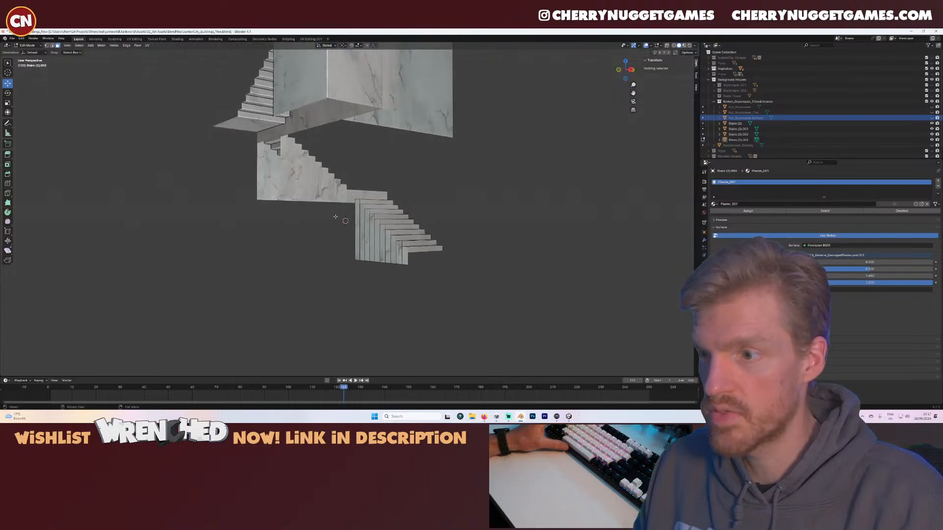
scroll(326, 194, "up", 2)
- Extrude the bottom side edges of the second-lowest staircase straight down along Z to form a tall side wall
key("Tab")
left_click(334, 192)
key("Tab")
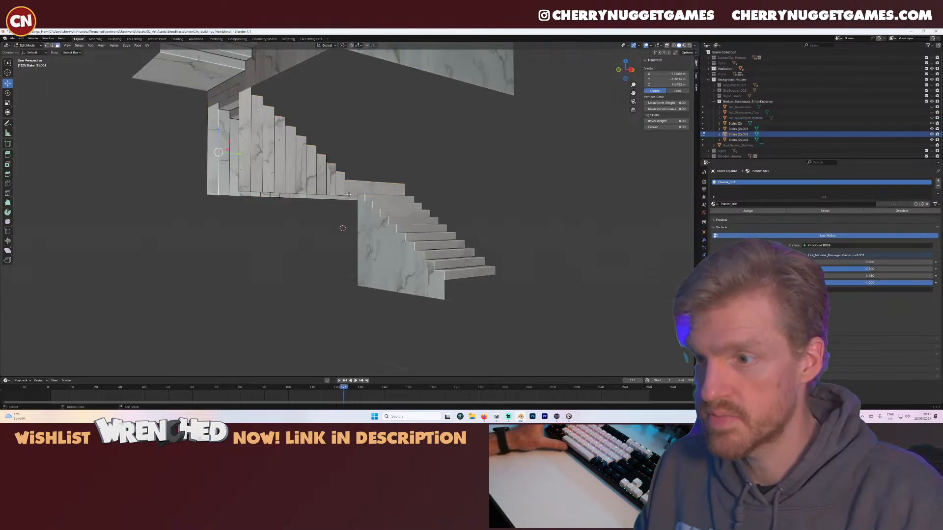
left_click(349, 194)
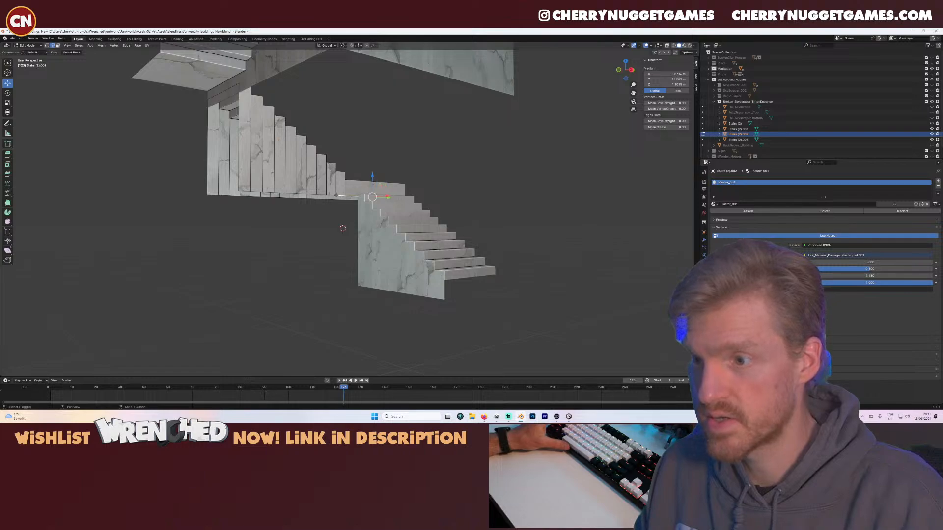
left_click(340, 195, "alt")
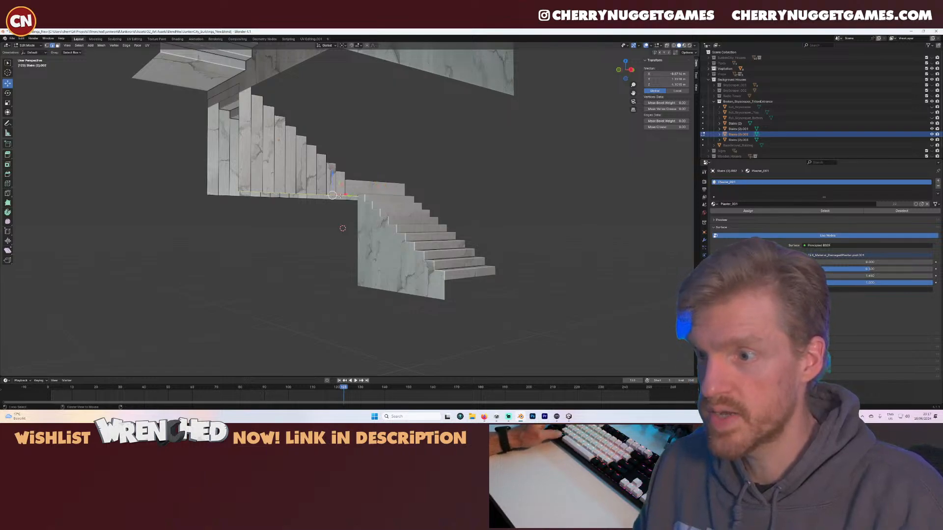
key("e")
key("z")
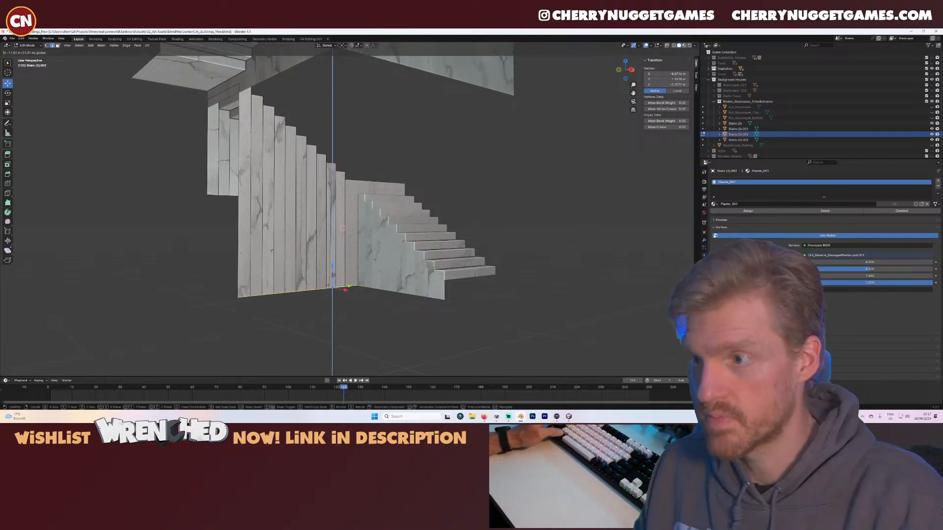
left_click_drag(333, 275, 334, 276)
middle_click_drag(333, 275, 280, 241)
scroll(324, 216, "up", 3)
middle_click_drag(329, 216, 313, 151)
scroll(310, 182, "down", 2)
left_click(310, 176)
scroll(312, 151, "up", 1)
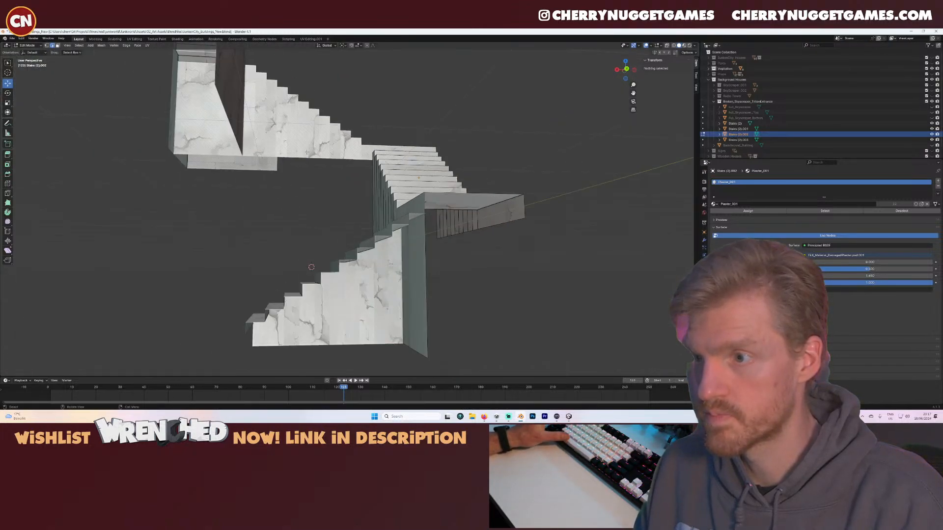
- Open the staircase directly below the top flight for mesh editing
key("Tab")
key("Tab")
key("Tab")
left_click(313, 150)
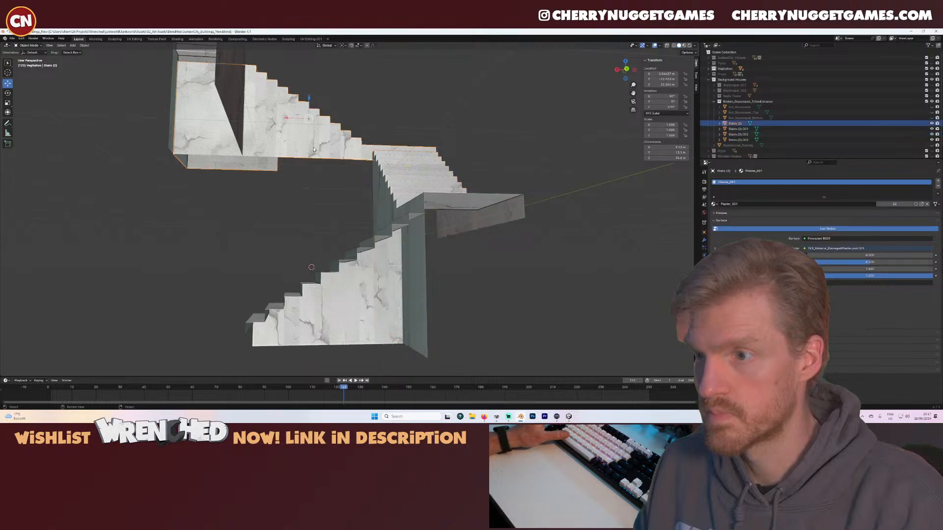
key("Tab")
middle_click_drag(313, 151, 305, 157)
- Try to lower the bottom edge loop of this staircase along Z, undoing the moves
left_click(304, 157, "alt")
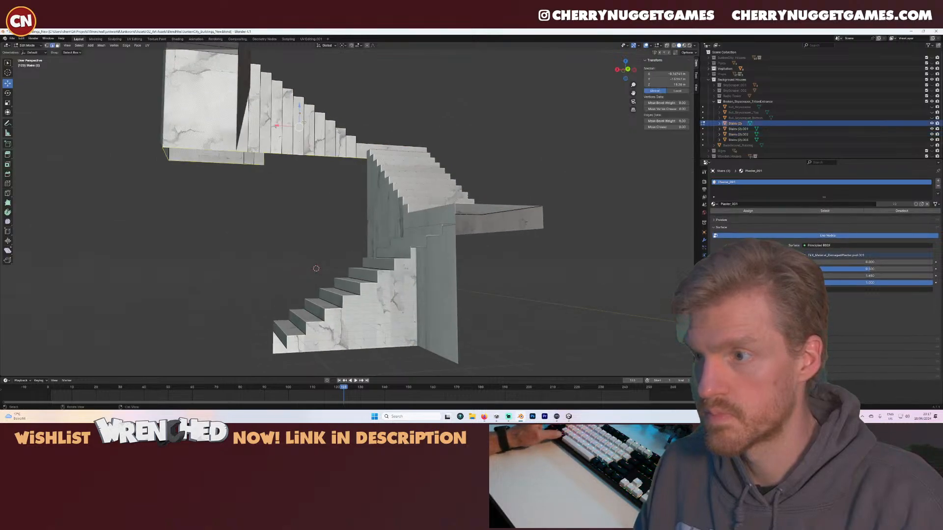
left_click_drag(299, 114, 299, 292)
middle_click_drag(299, 292, 285, 261)
left_click_drag(286, 260, 293, 247)
middle_click_drag(292, 248, 428, 155)
key("ctrl+z")
key("ctrl+z")
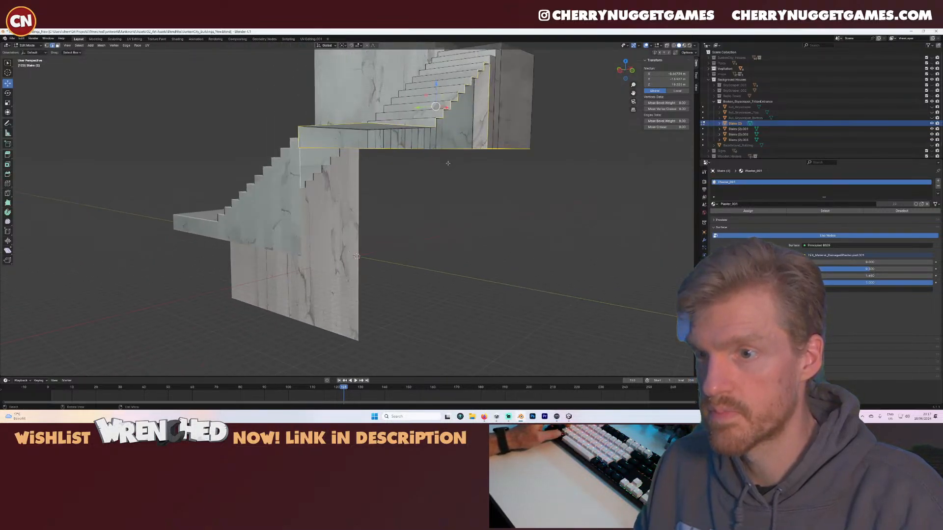
- Select the bottom edges of this staircase's walls and move them down along Z to the building's base
left_click(442, 148, "alt")
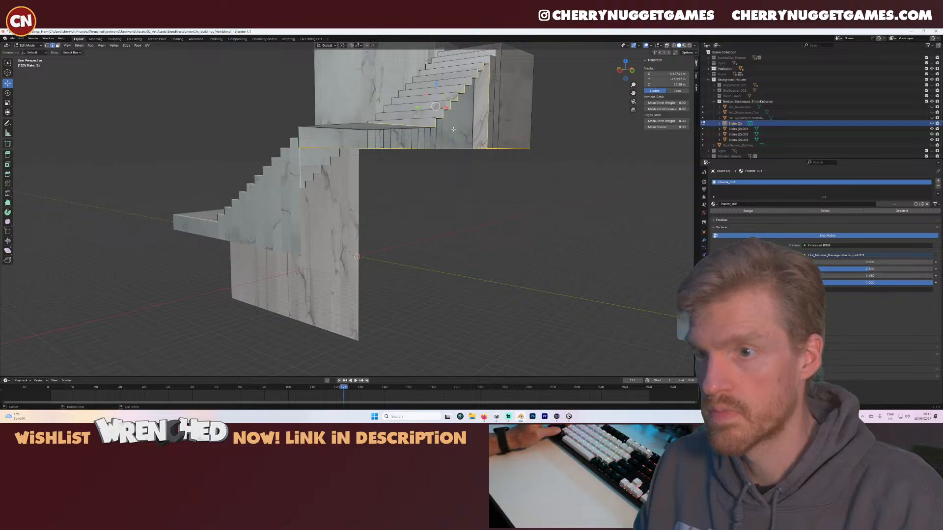
middle_click_drag(453, 129, 437, 124)
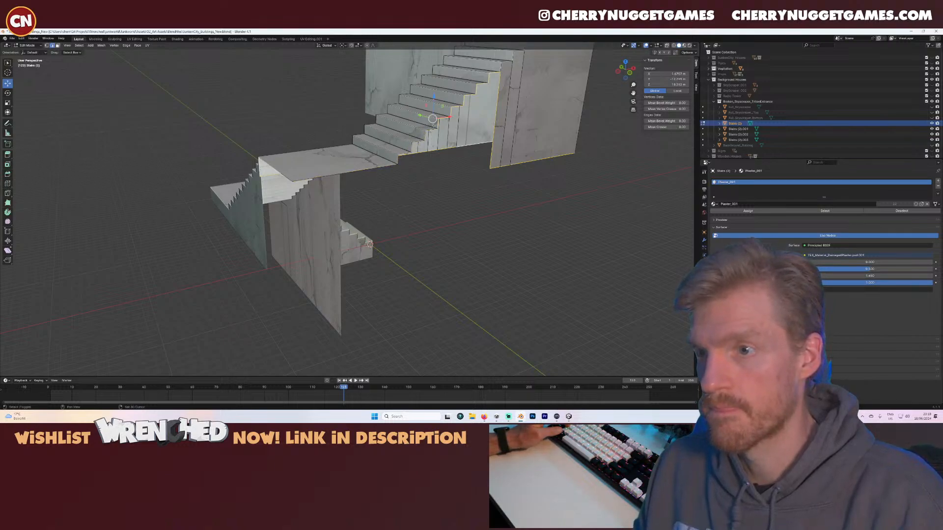
left_click(453, 112, "shift")
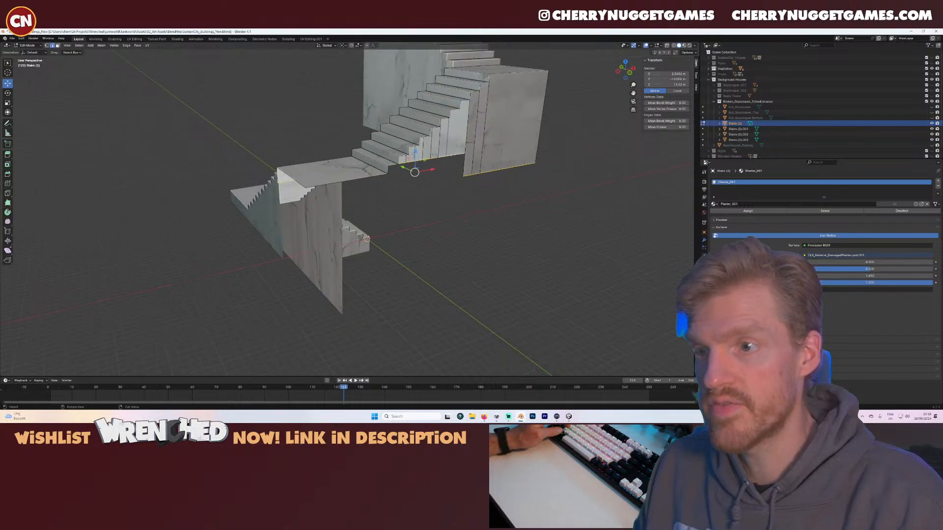
key("g")
key("z")
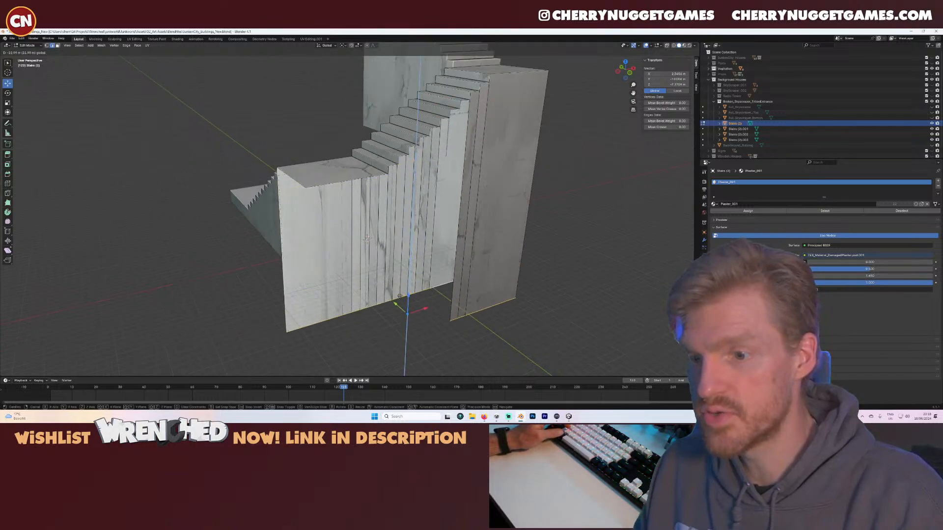
left_click(400, 296)
middle_click_drag(487, 275, 300, 159)
scroll(337, 167, "up", 1)
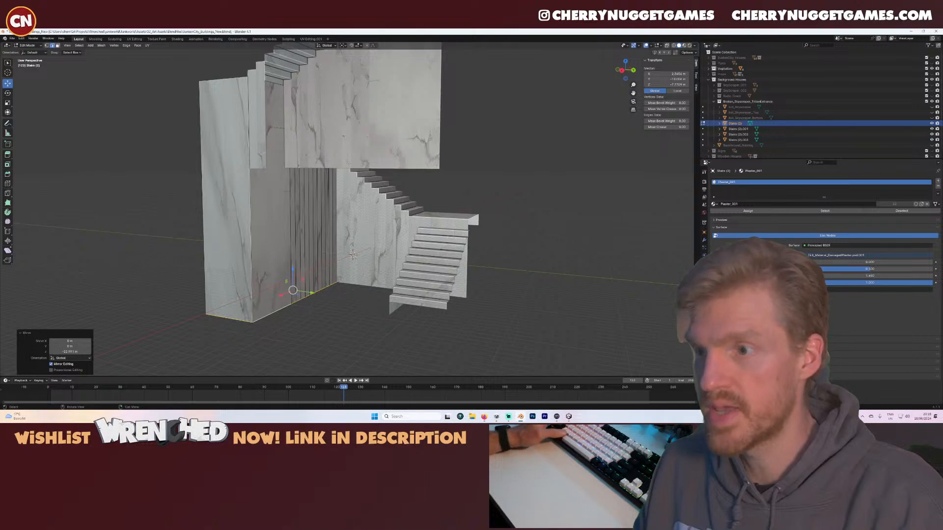
- With X-ray on, select all bottom edges of the top staircase and lower them along Z to the building's base
key("Tab")
left_click(367, 142)
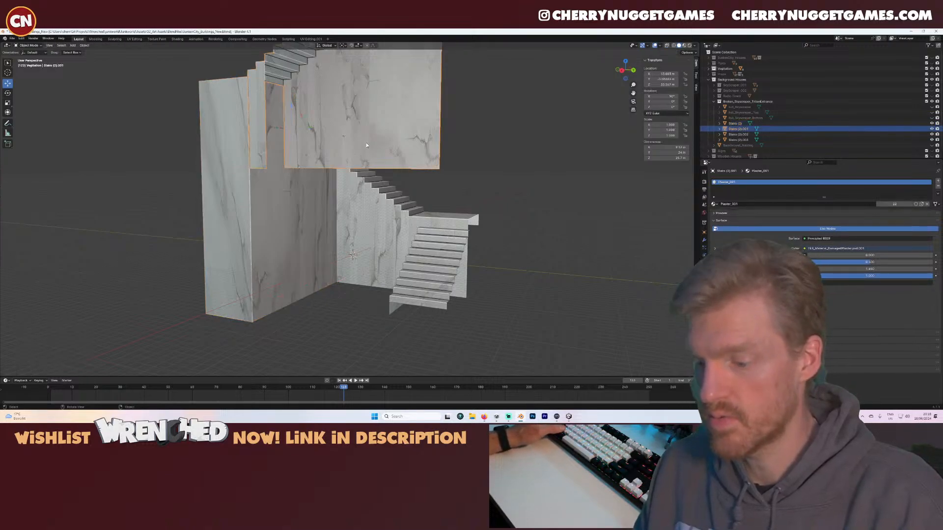
key("Tab")
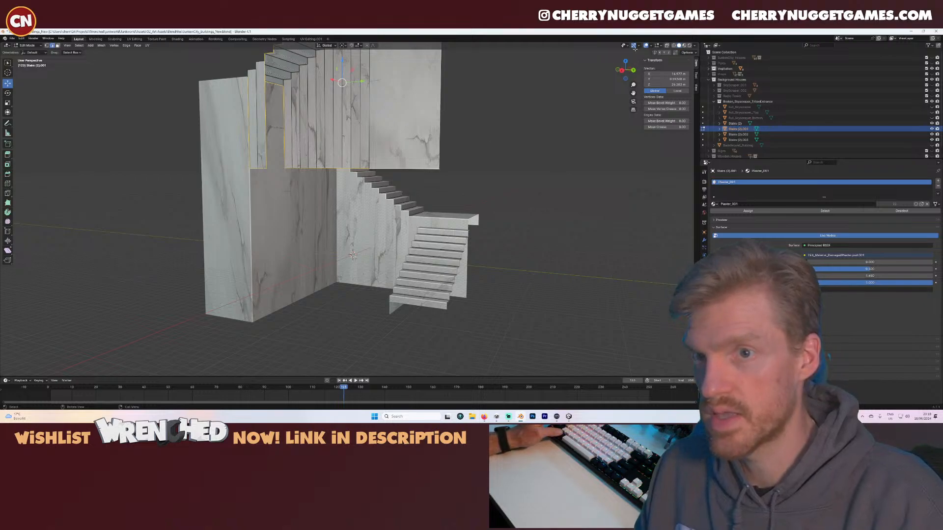
left_click(666, 45)
left_click_drag(459, 179, 241, 158)
left_click_drag(344, 149, 340, 309)
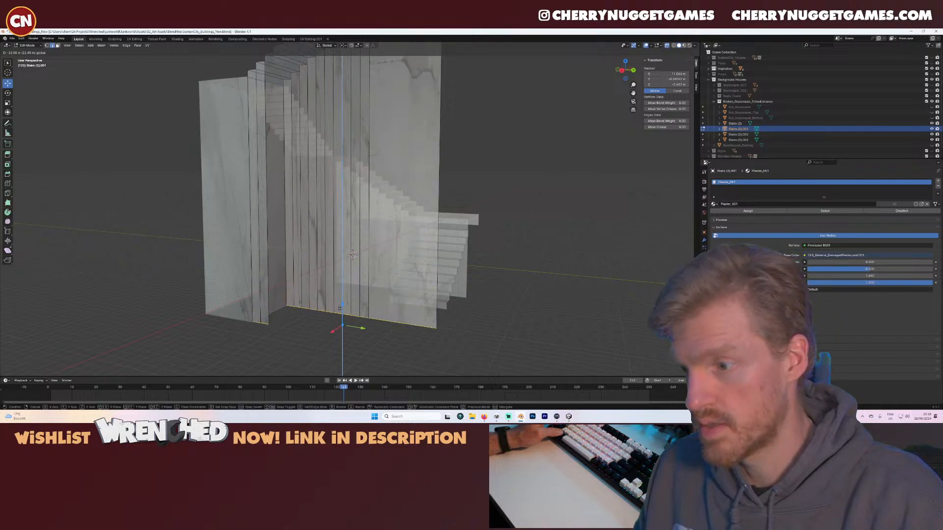
left_click_drag(339, 310, 339, 310)
scroll(344, 305, "down", 1)
middle_click_drag(496, 209, 448, 267)
- Check the extended staircase walls from another side and save the file
key("Tab")
scroll(404, 224, "up", 3)
middle_click_drag(404, 225, 483, 233)
key("Tab")
scroll(422, 215, "down", 2)
scroll(469, 238, "down", 2)
key("ctrl+s")
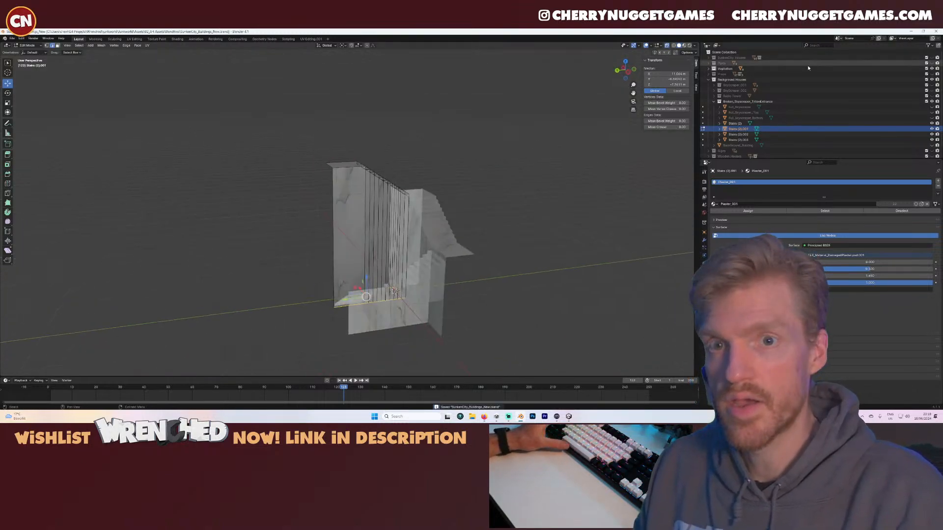
- Unhide the skyscraper's bottom shell, turn X-ray off and deselect everything to check the stairs inside it
left_click(932, 118)
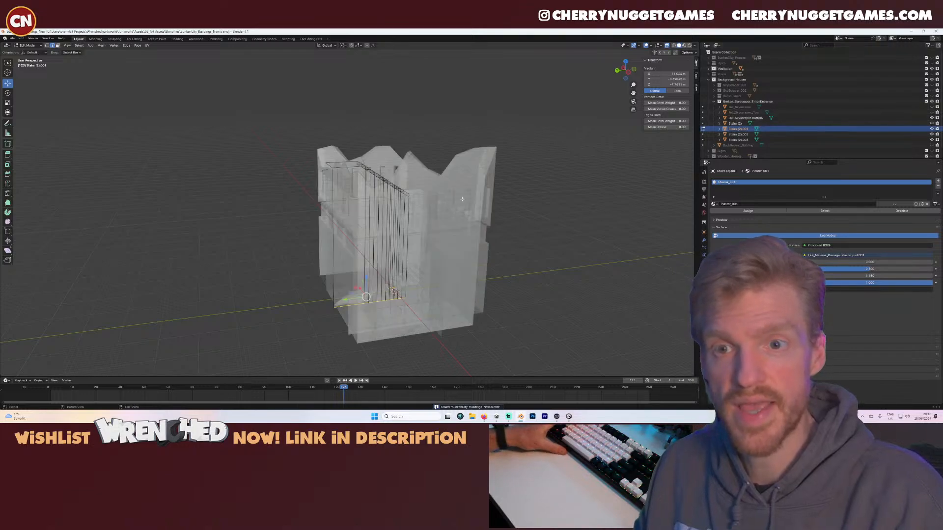
mouse_move(402, 211)
middle_mouse_down()
mouse_move(491, 201)
mouse_move(410, 208)
middle_mouse_up()
key("alt+z")
key("alt+a")
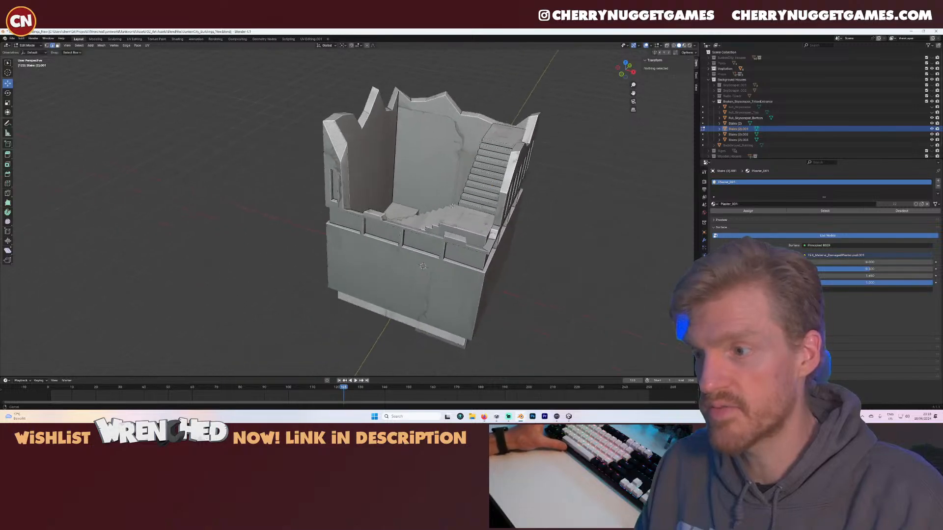
scroll(412, 196, "up", 3)
middle_click_drag(413, 162, 379, 166)
scroll(441, 176, "down", 3)
scroll(379, 166, "down", 3)
- Return to Object Mode, select the skyscraper's bottom shell and save the file
key("Tab")
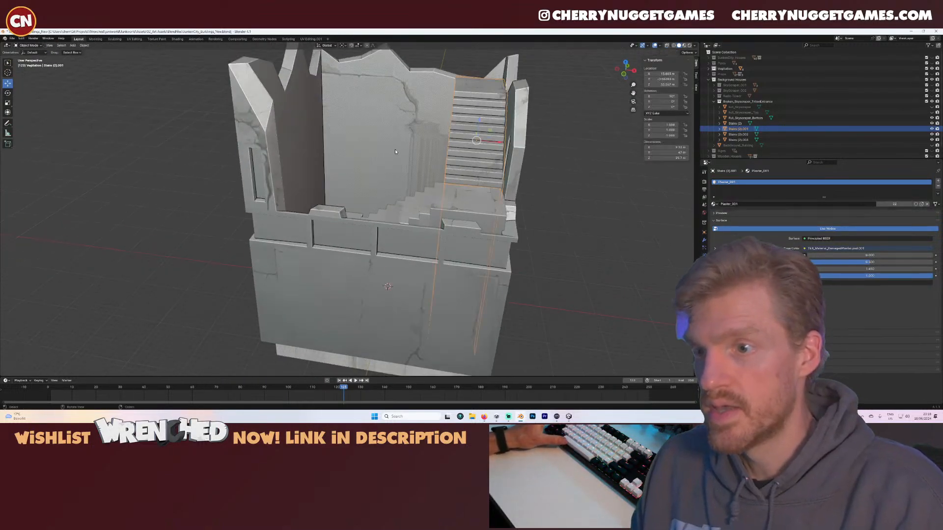
left_click(423, 195)
key("ctrl+s")
scroll(423, 195, "down", 2)
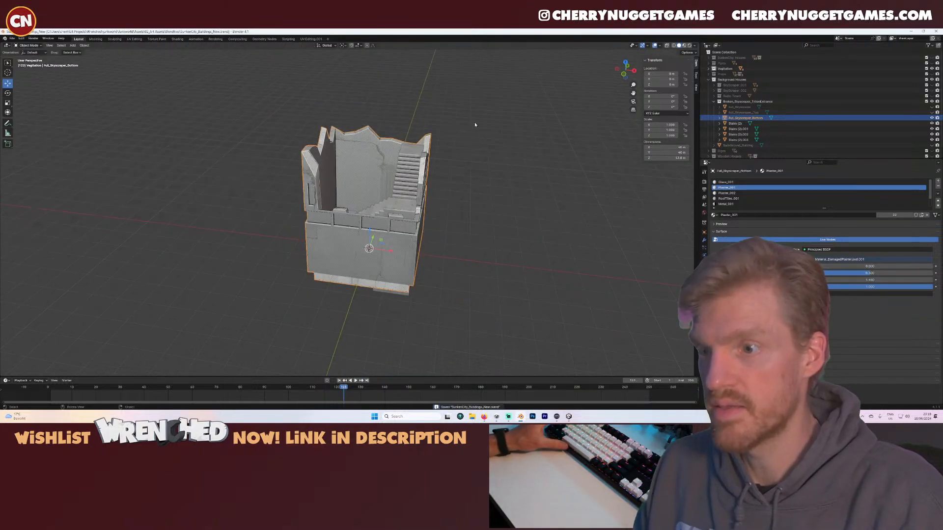
- Join the four staircases into one object and merge it into the skyscraper's bottom shell
left_click_drag(476, 123, 223, 294)
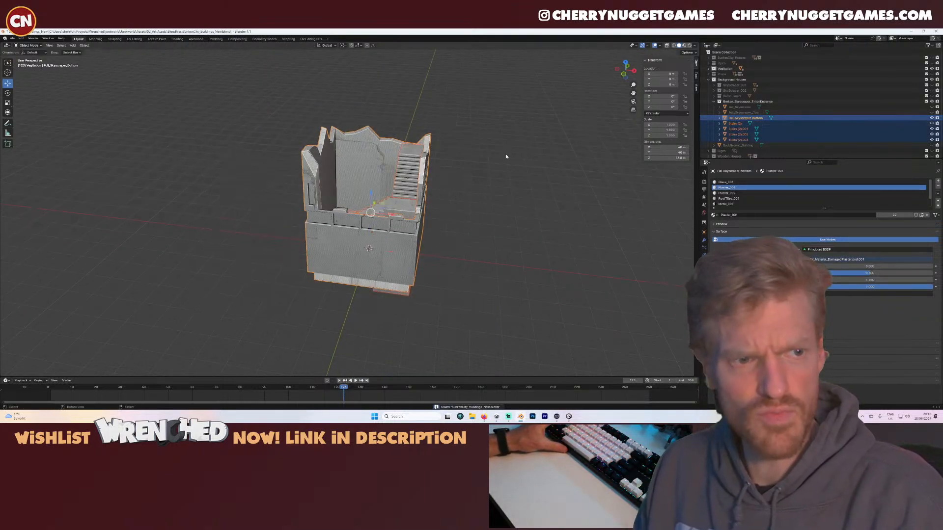
left_click(745, 140)
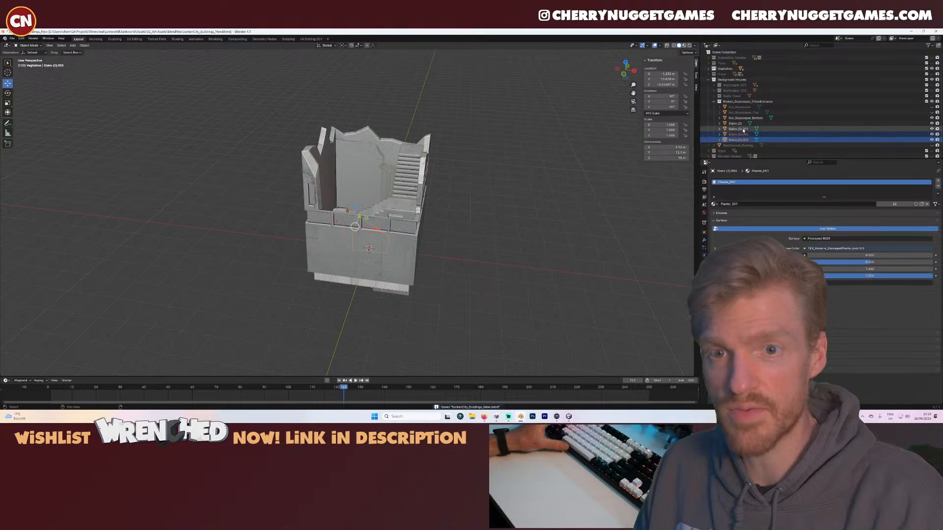
left_click(741, 123, "shift")
key("ctrl+j")
scroll(509, 183, "up", 4)
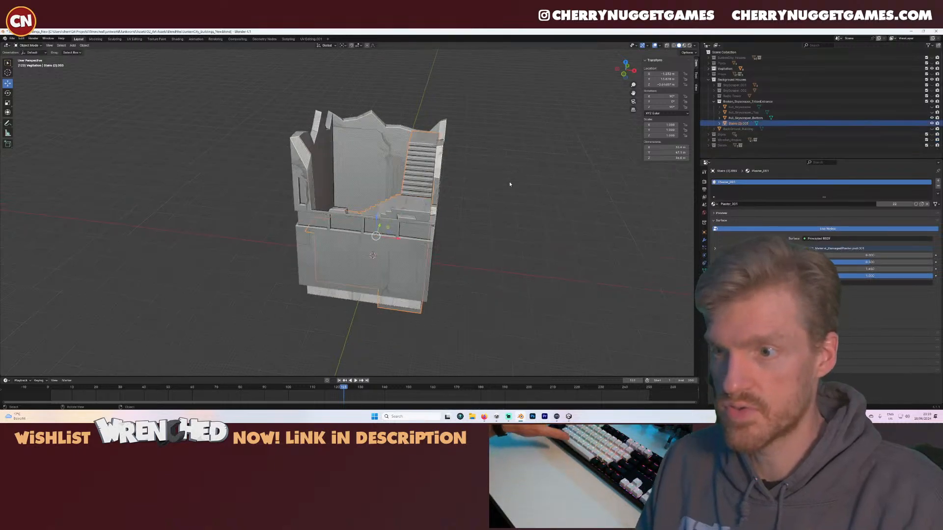
left_click(379, 188, "shift")
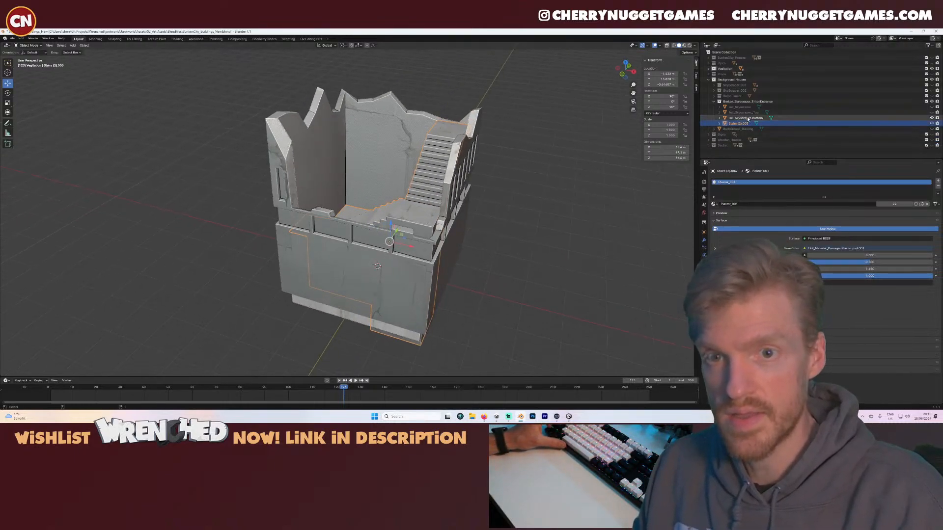
key("ctrl+j")
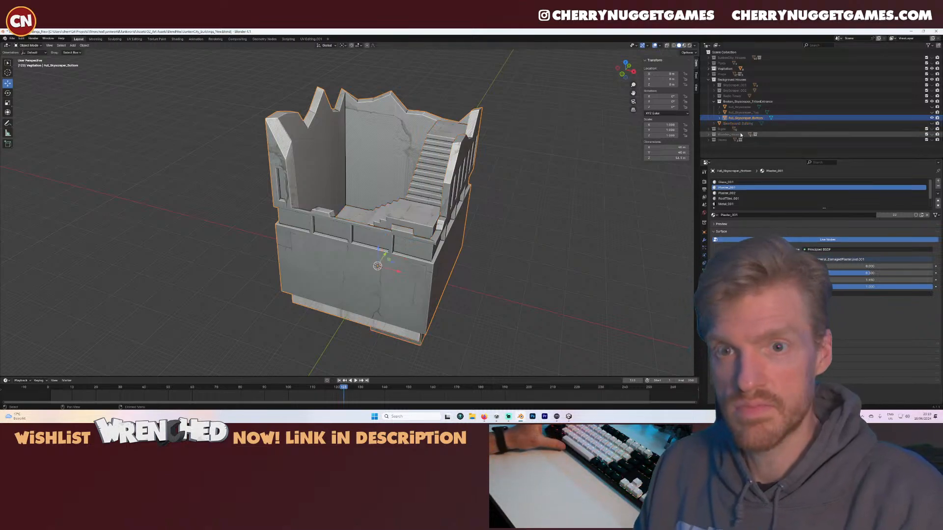
- Add a new material slot to the skyscraper's bottom section and put an existing plaster material in it
left_click(732, 193)
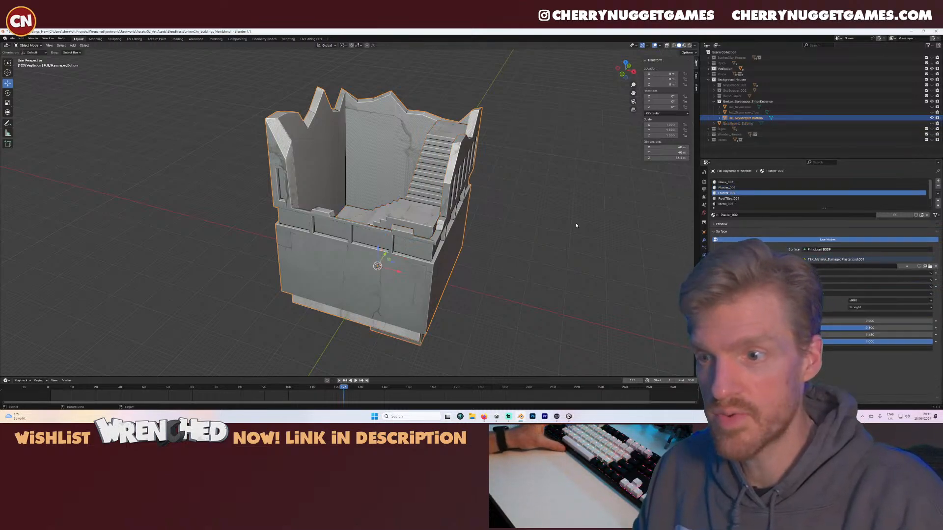
scroll(722, 205, "down", 2)
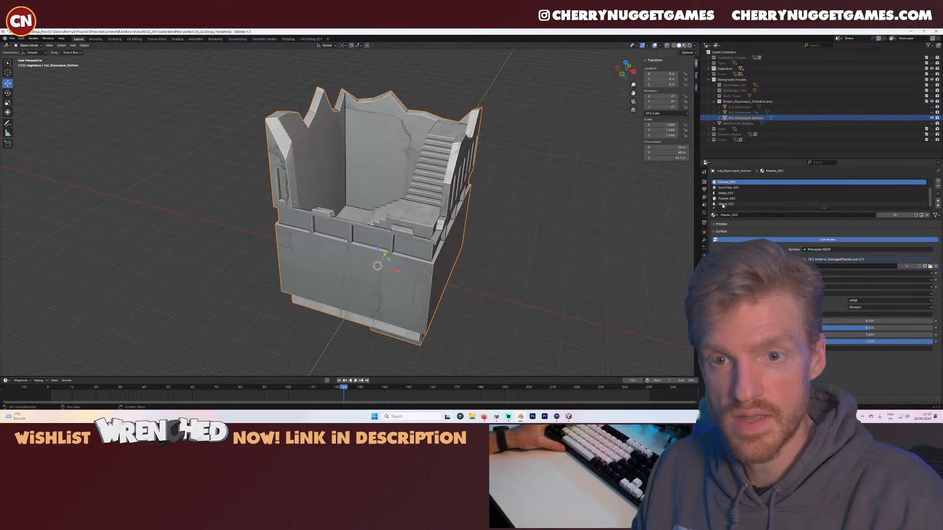
left_click(937, 181)
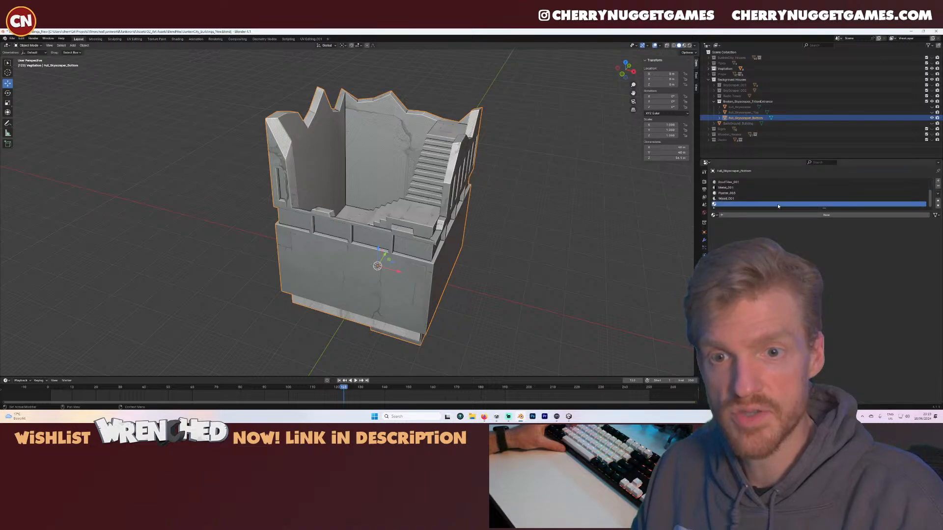
left_click(715, 216)
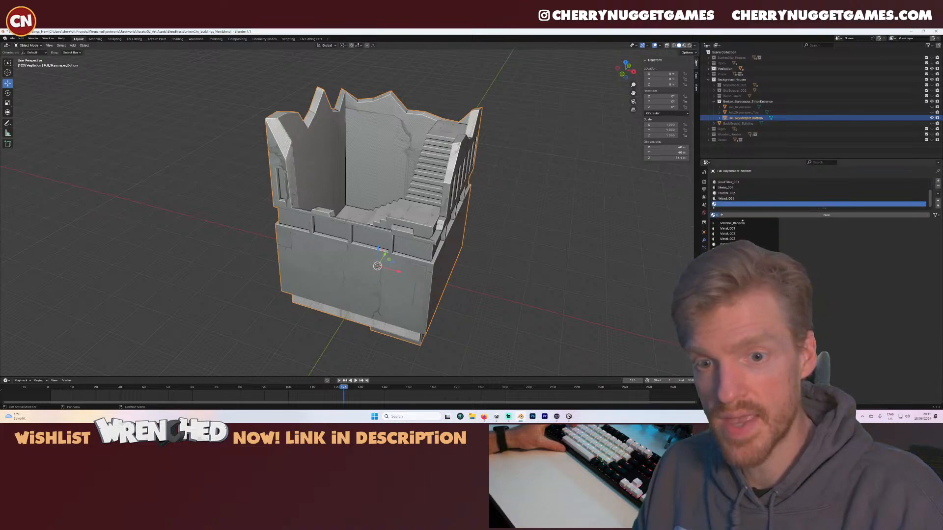
left_click(728, 255)
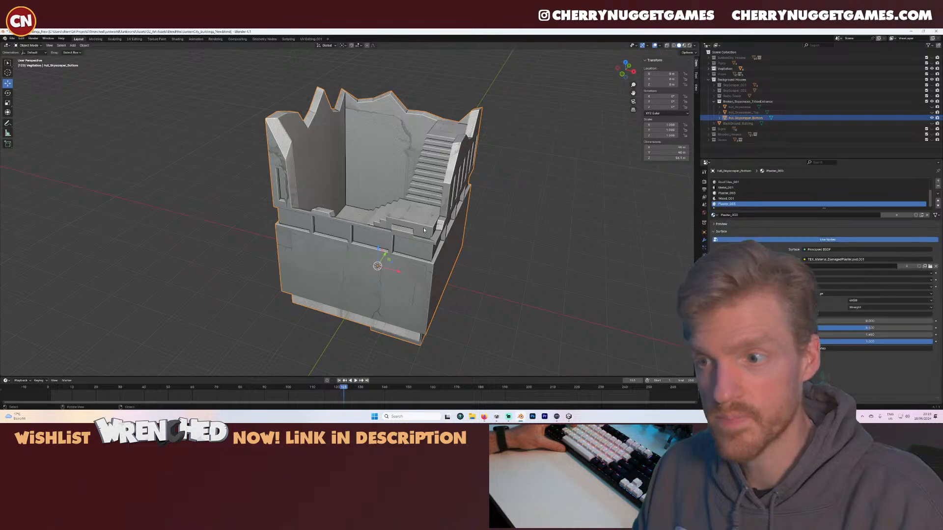
- Assign the new slot's plaster material to all four linked staircases in Edit Mode, save the file and return to Object Mode
middle_click_drag(423, 230, 436, 236)
key("Tab")
key("l")
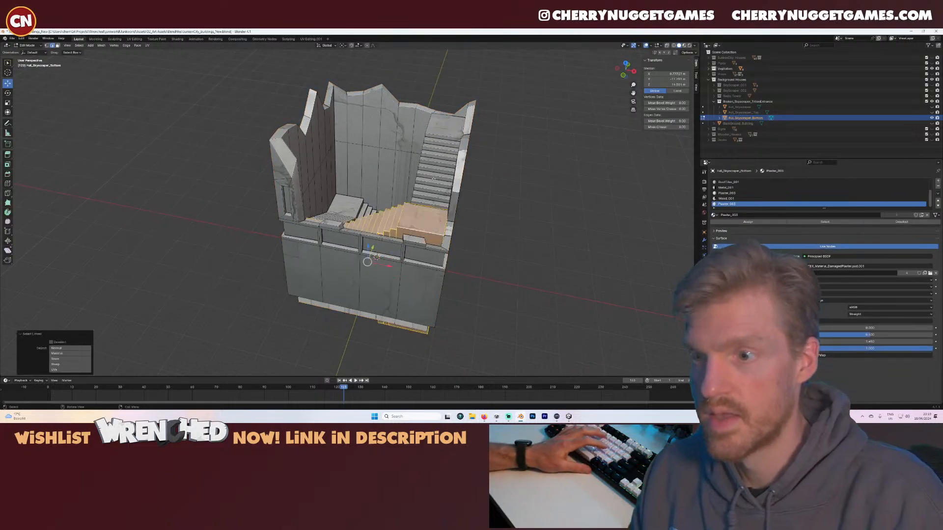
key("l")
key("l")
key("l")
middle_click_drag(365, 213, 344, 225)
left_click(750, 222)
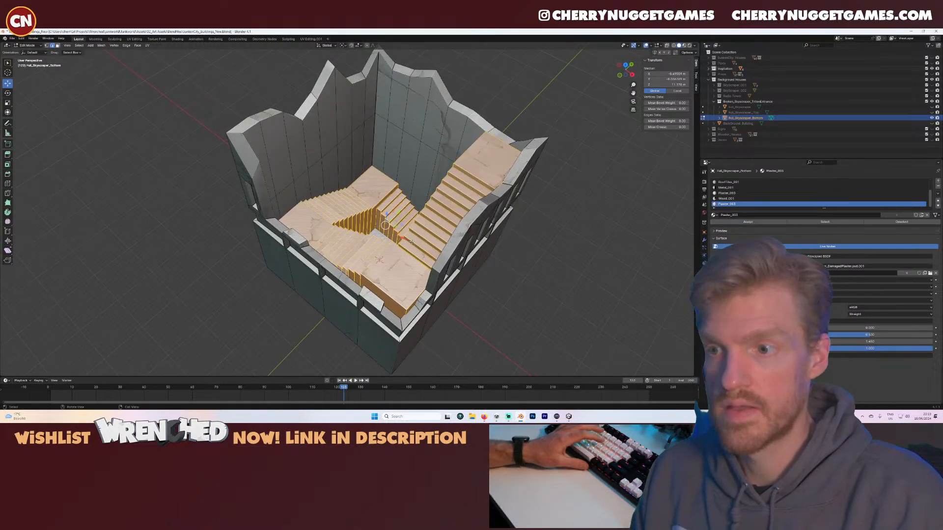
key("ctrl+s")
middle_click_drag(393, 221, 488, 395)
key("Tab")
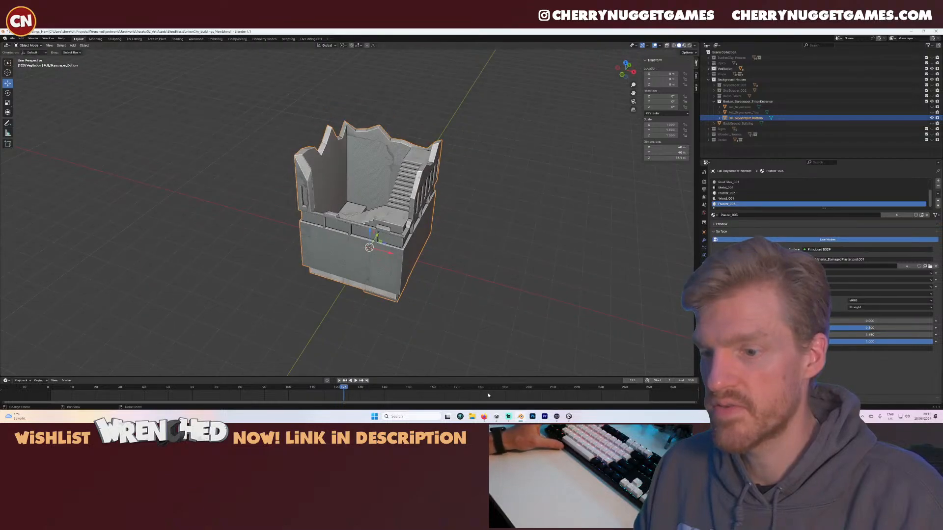
- Switch to Unity and check the current Triton entrance bottom in the Tidewatch Outpost scene
mouse_move(569, 418)
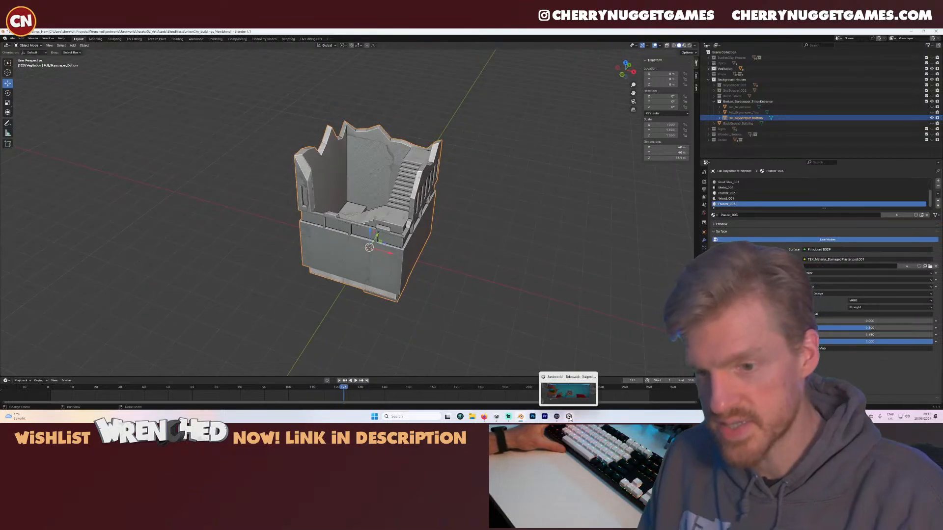
left_click(570, 417)
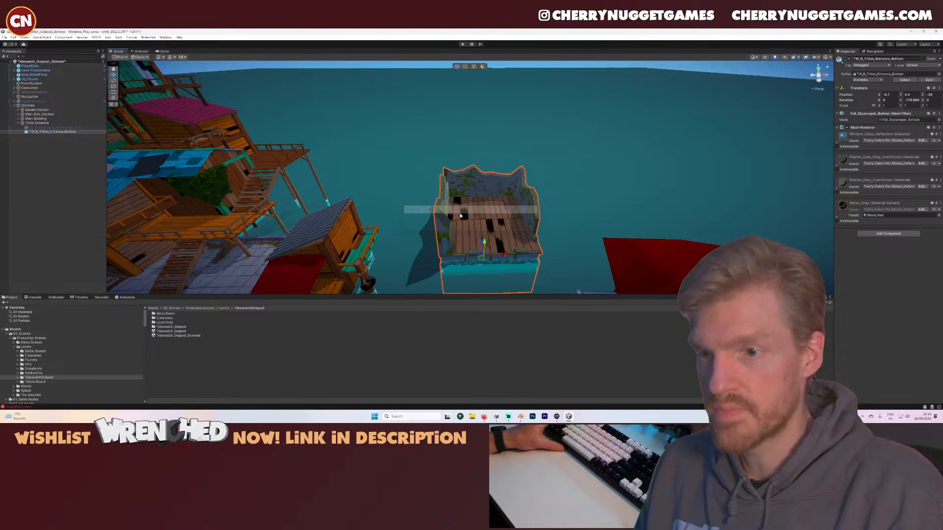
scroll(512, 260, "up", 2)
scroll(512, 256, "down", 4)
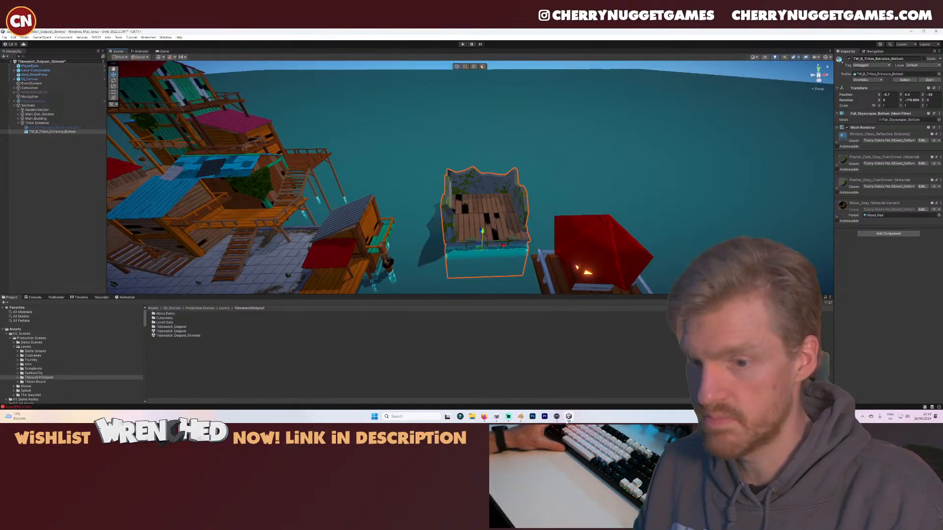
- Export from Blender as FBX over TW_B_Triton_Entrance_Bottom.fbx in the Buildings models folder with default settings, and check the import in Unity
left_click(521, 417)
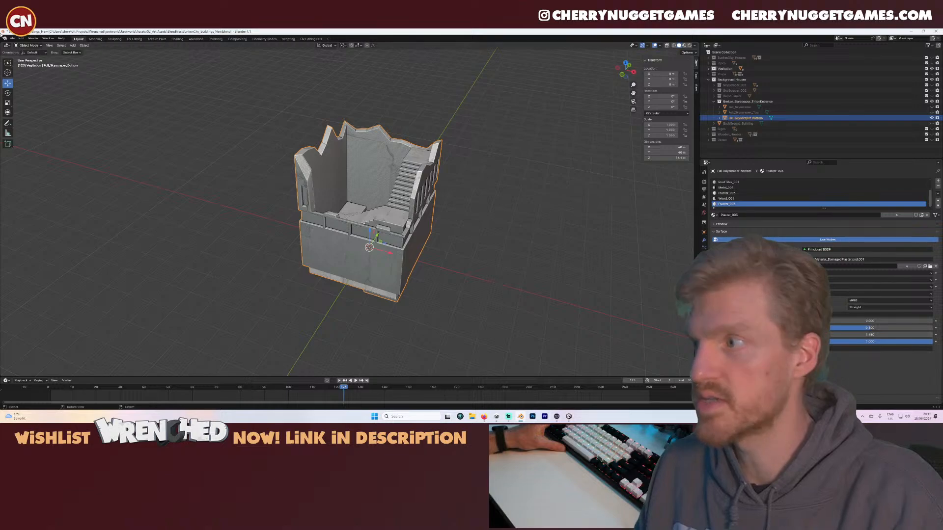
left_click(12, 38)
mouse_move(39, 121)
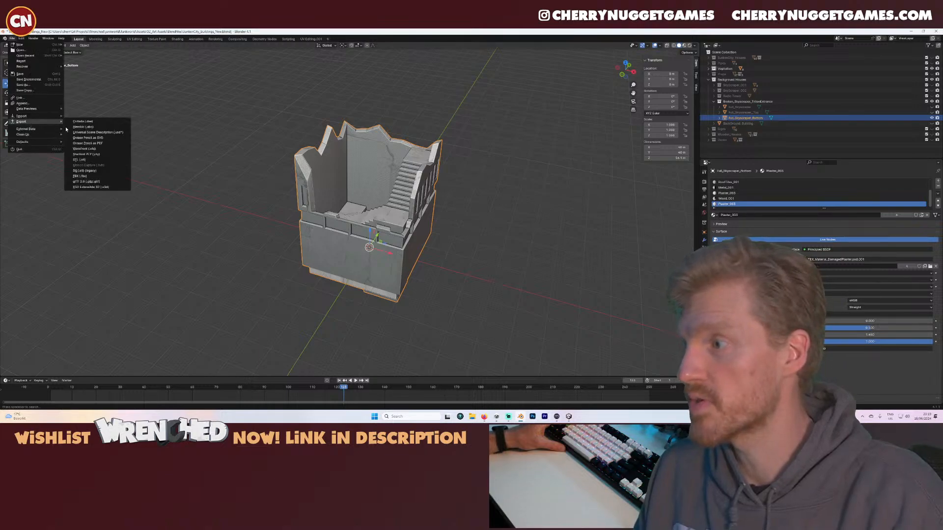
left_click(79, 176)
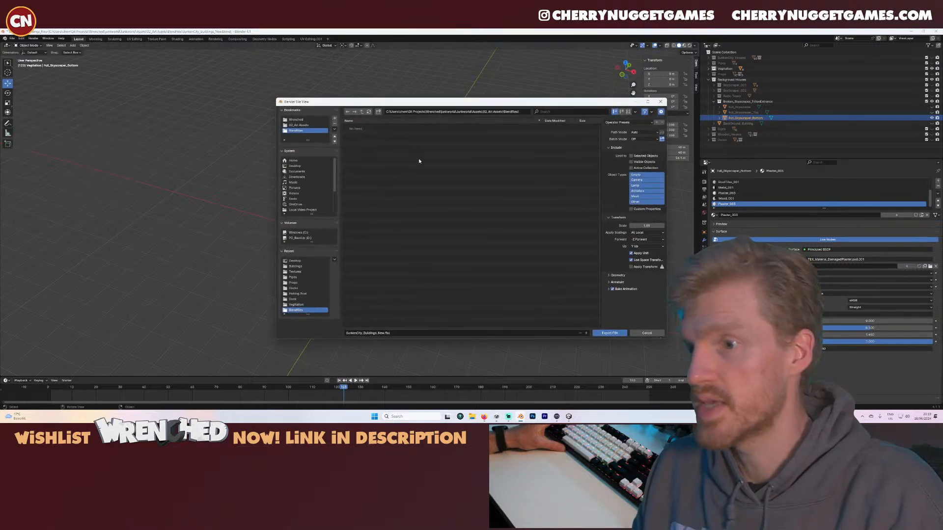
left_click(299, 126)
double_click(367, 165)
left_click(360, 130)
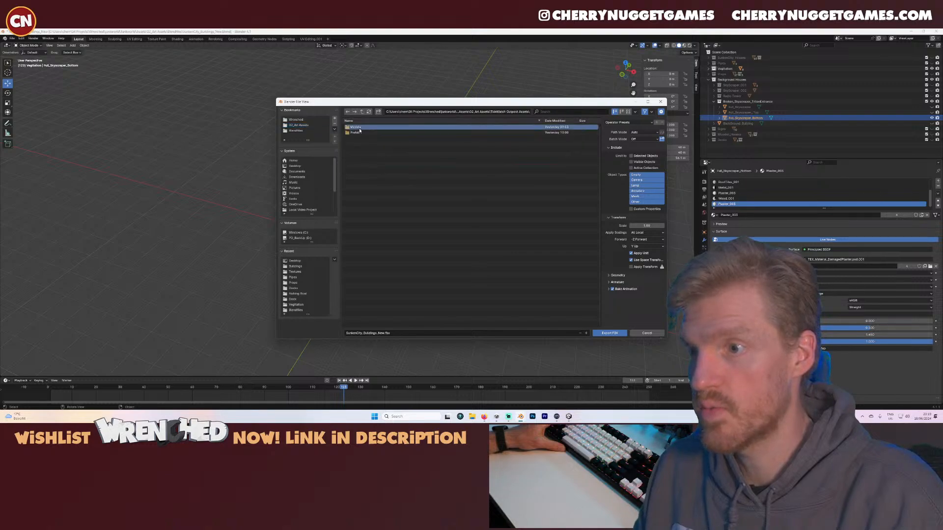
double_click(360, 130)
double_click(385, 177)
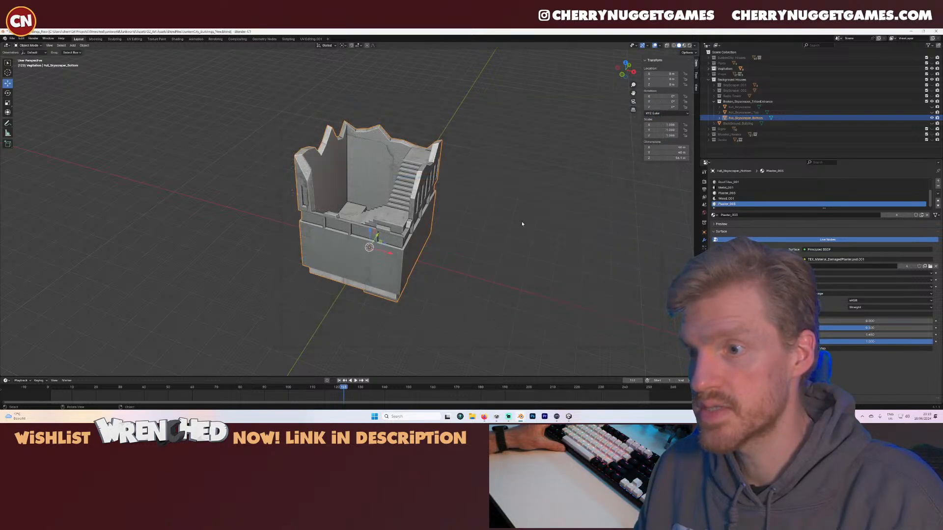
key("alt+Tab")
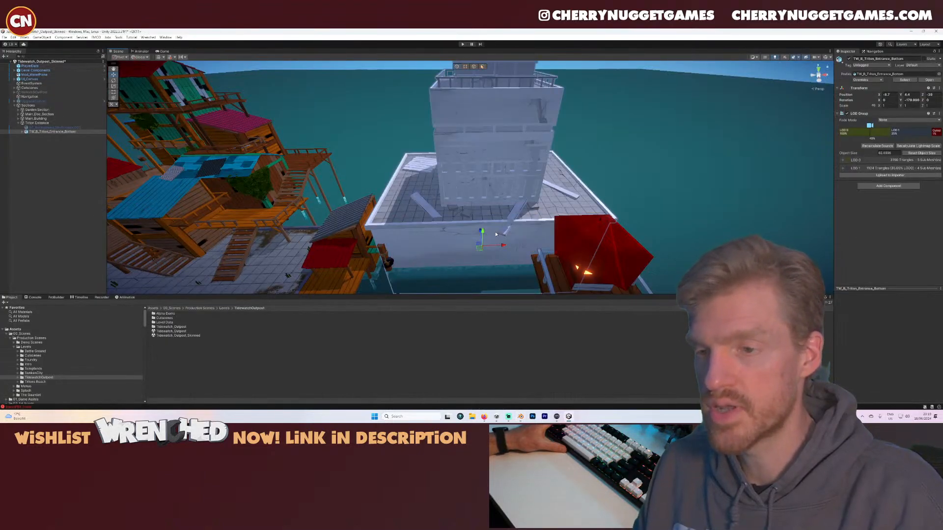
scroll(508, 201, "down", 3)
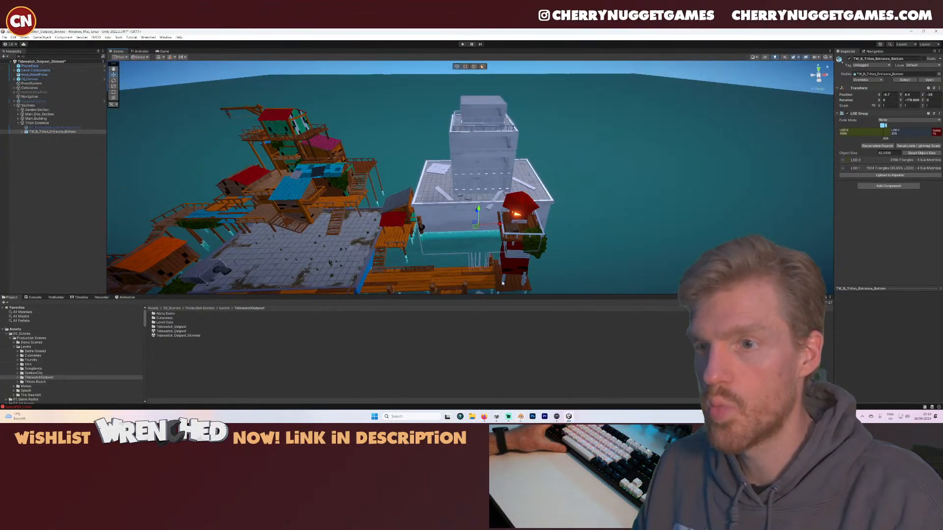
- Switch to Blender and export the bottom section over TW_B_Triton_Entrance_Bottom.fbx using the prop export preset
left_click(521, 417)
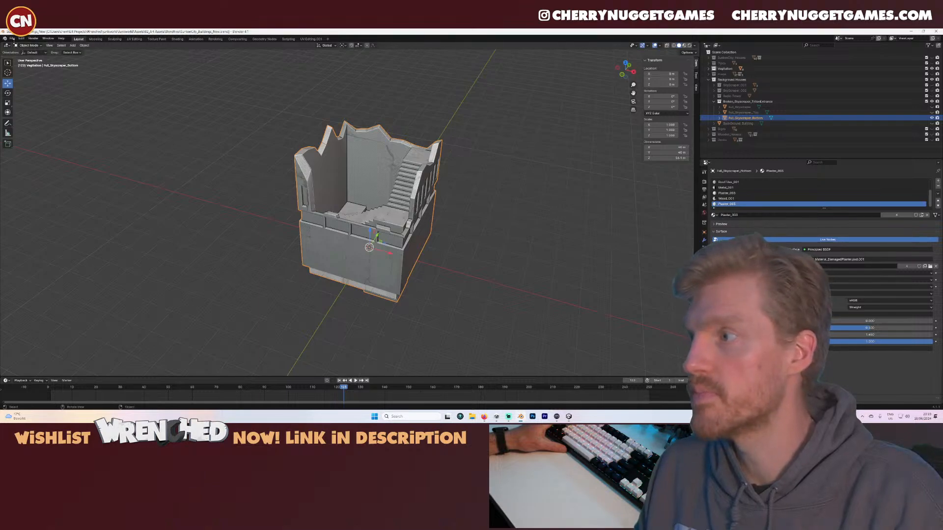
left_click(13, 38)
mouse_move(33, 121)
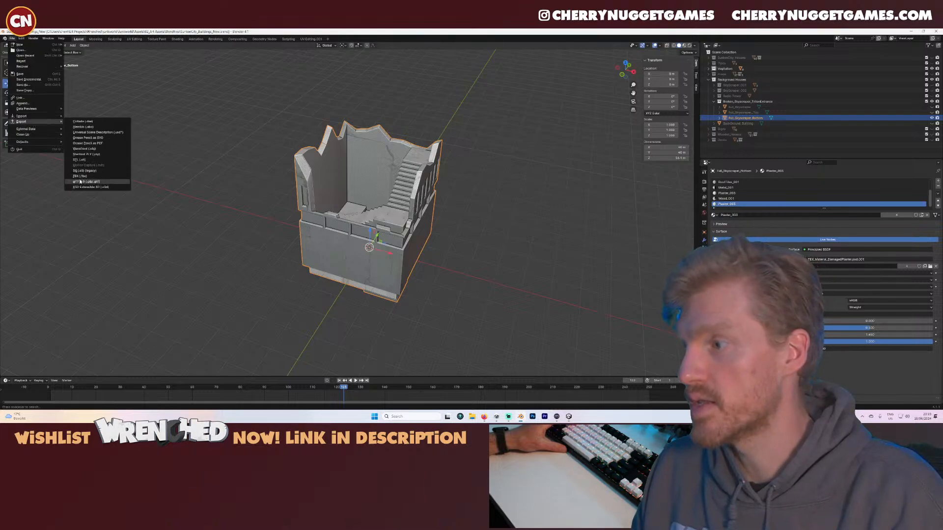
left_click(93, 181)
left_click(618, 122)
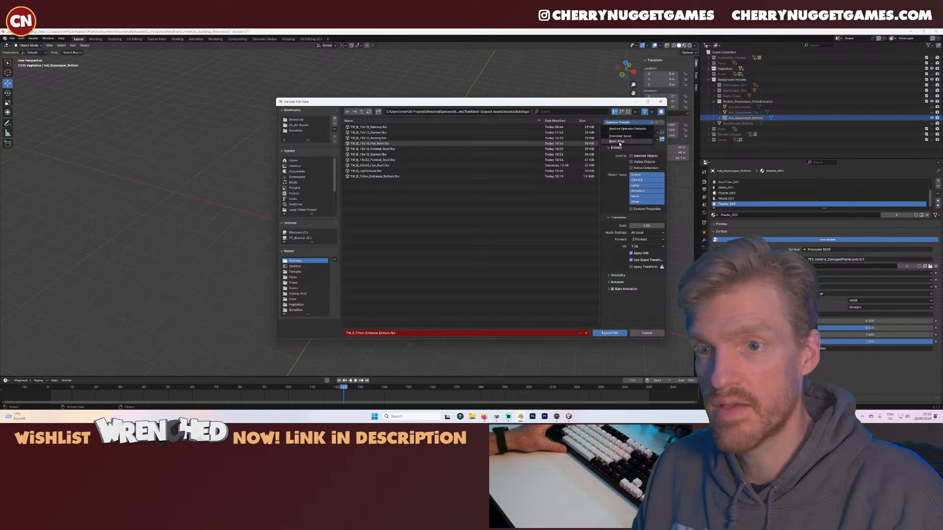
left_click(618, 142)
left_click(609, 333)
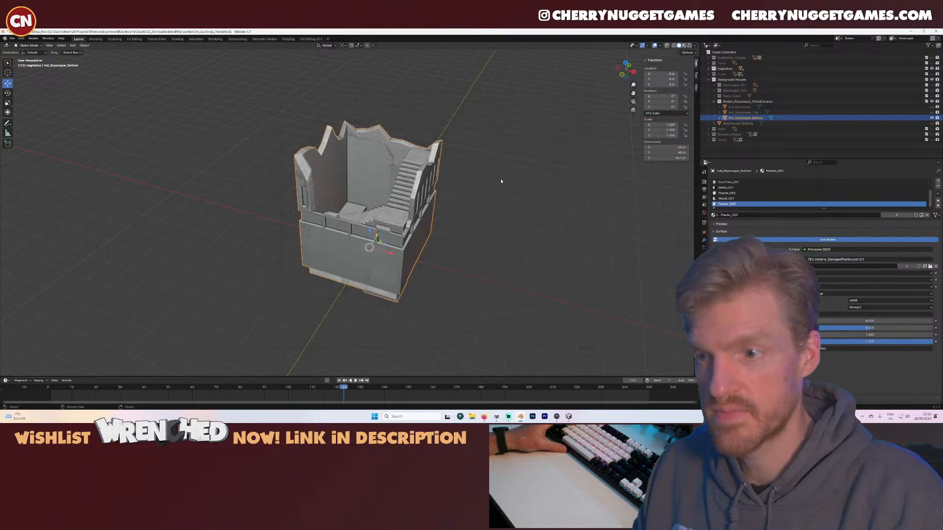
- Switch to Unity, frame the reimported Triton entrance bottom and inspect its stairs and materials from several angles
mouse_move(568, 419)
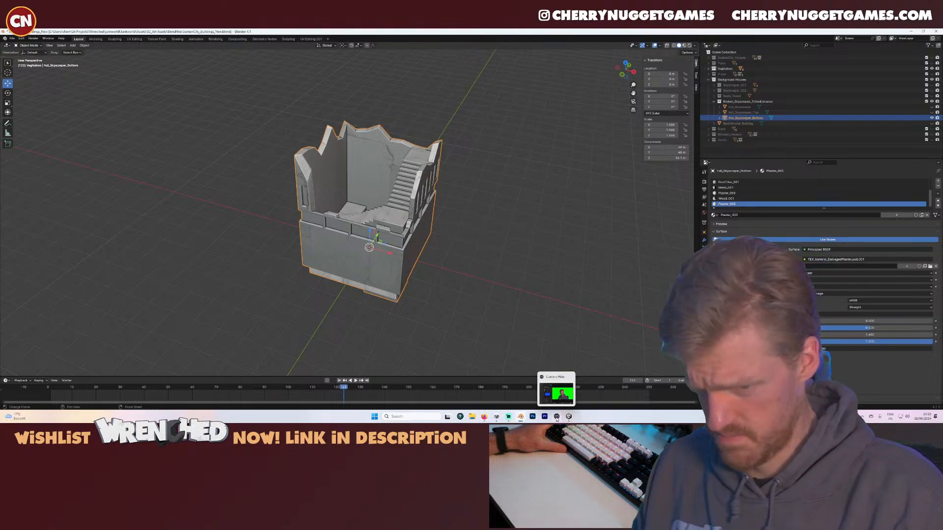
left_click(568, 418)
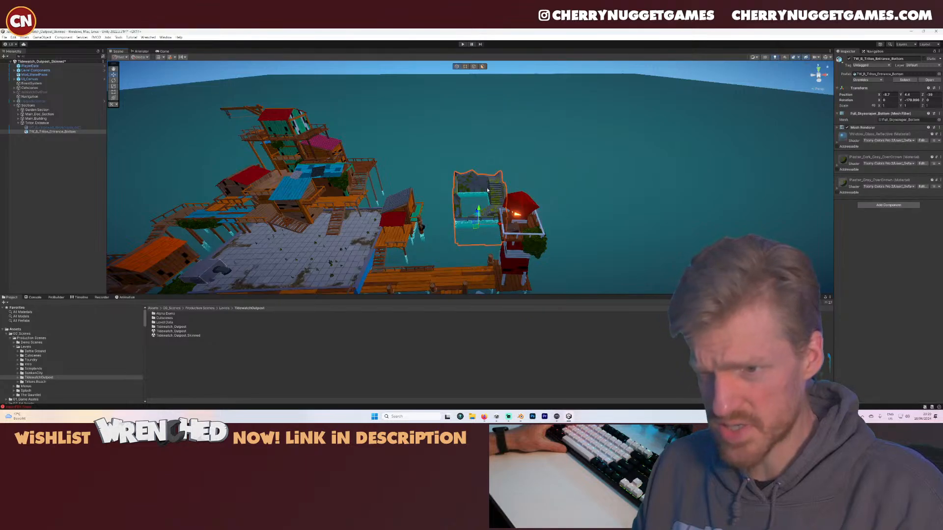
key("f")
scroll(529, 244, "down", 2)
left_click_drag(529, 244, 440, 226, "alt")
scroll(517, 219, "up", 5)
scroll(518, 219, "down", 6)
scroll(450, 211, "up", 3)
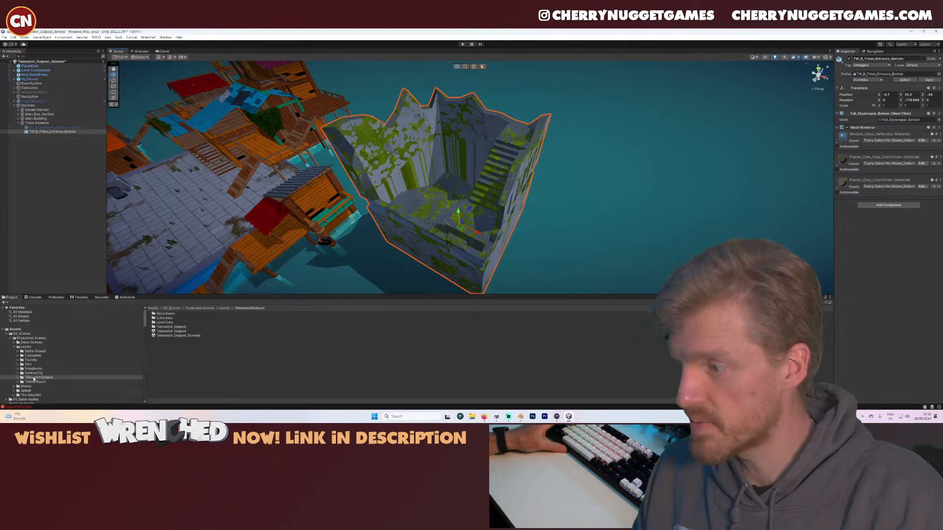
- Open the project's Plaster materials folder
scroll(29, 353, "down", 5)
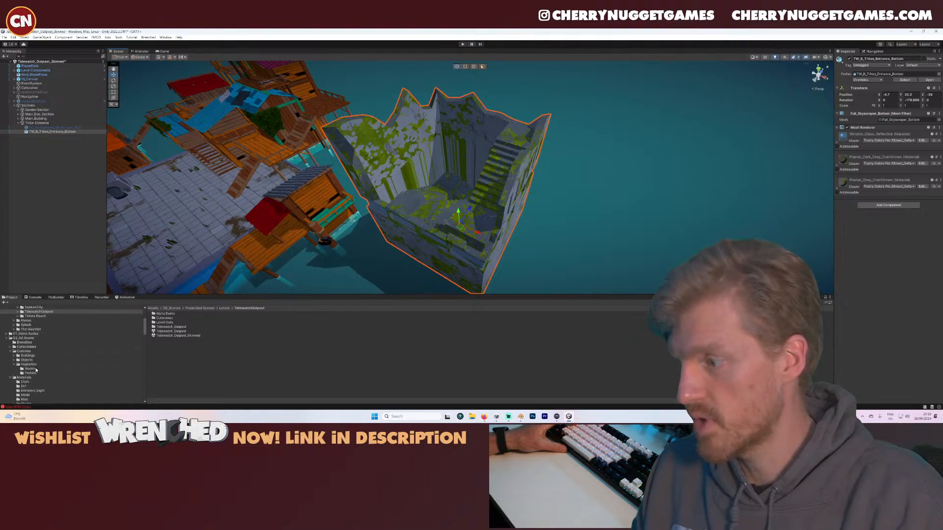
scroll(32, 370, "down", 3)
left_click(27, 371)
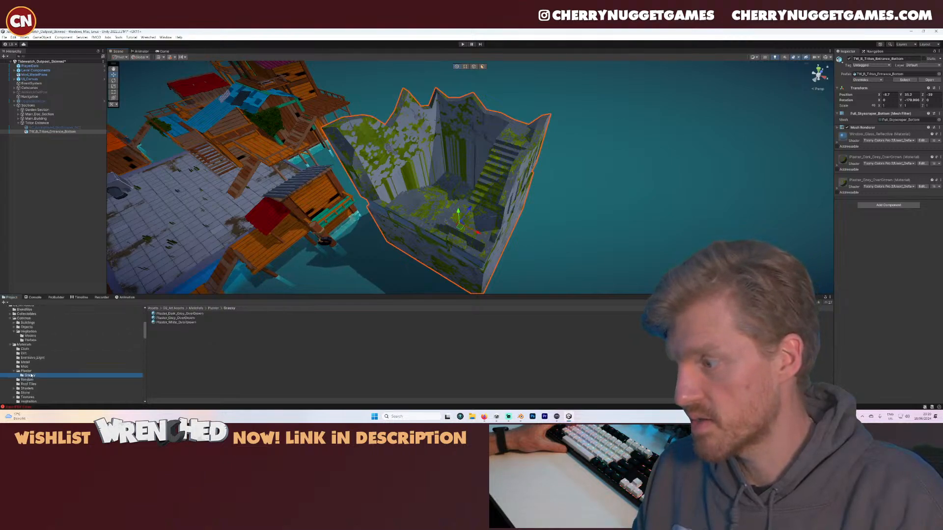
- Try the Plaster_Grey_Light material on the entrance's staircases and check how it looks
left_click_drag(179, 327, 476, 213)
left_click_drag(179, 335, 468, 216)
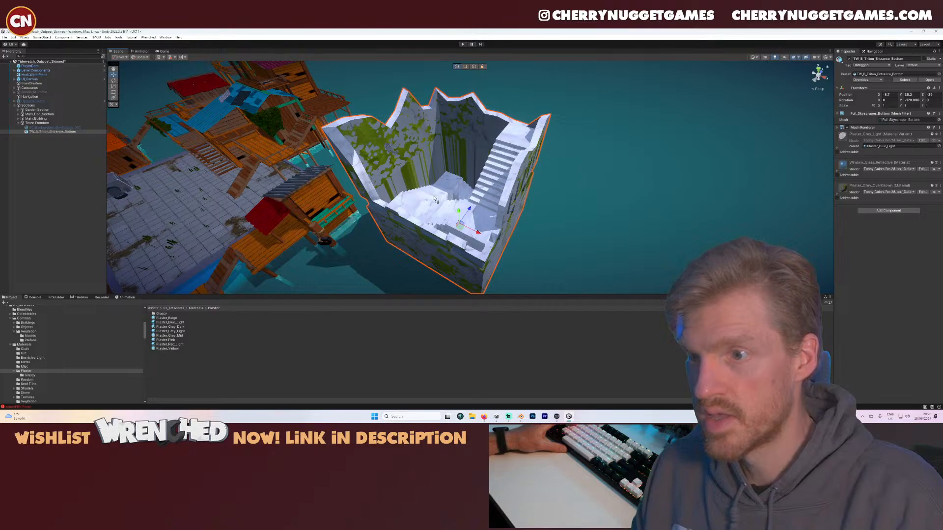
scroll(438, 198, "up", 5)
left_click_drag(437, 214, 406, 219, "alt")
scroll(406, 219, "down", 5)
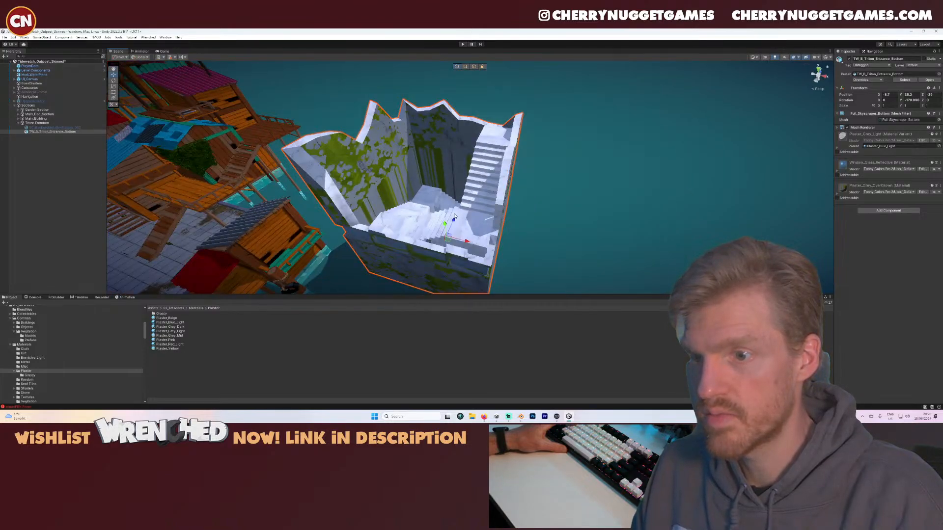
- Apply the Plaster_Grey_Mid material to the entrance's staircases and check the result
scroll(406, 219, "up", 5)
left_click_drag(179, 336, 395, 222)
scroll(393, 243, "down", 5)
scroll(415, 241, "up", 2)
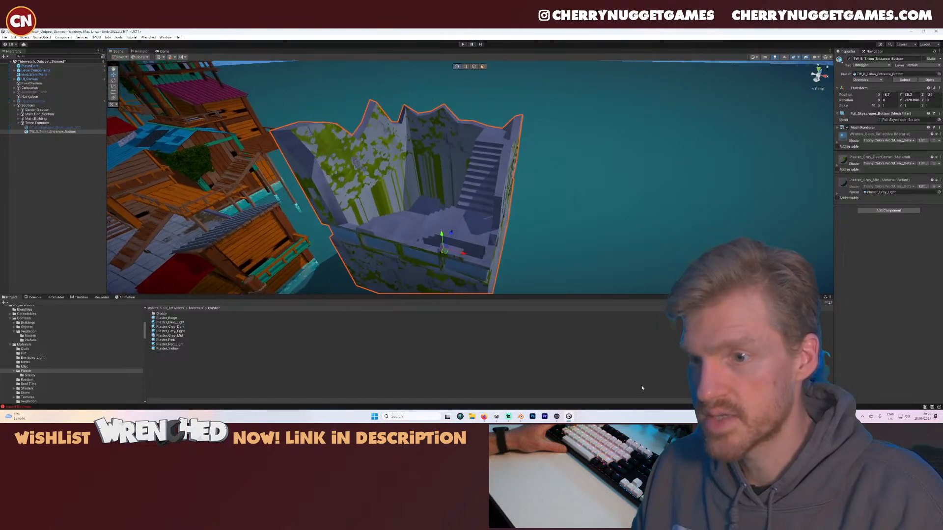
- Switch to Blender, replace the last slot's material with a separate plaster material, assign it to the staircases and return to Object Mode
left_click(520, 416)
middle_click_drag(509, 252, 402, 221)
scroll(401, 219, "up", 2)
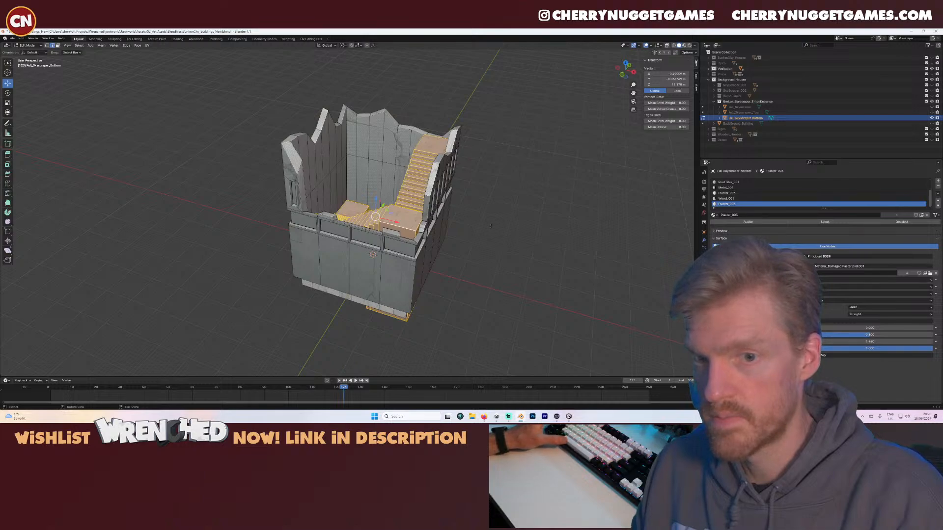
left_click(737, 194)
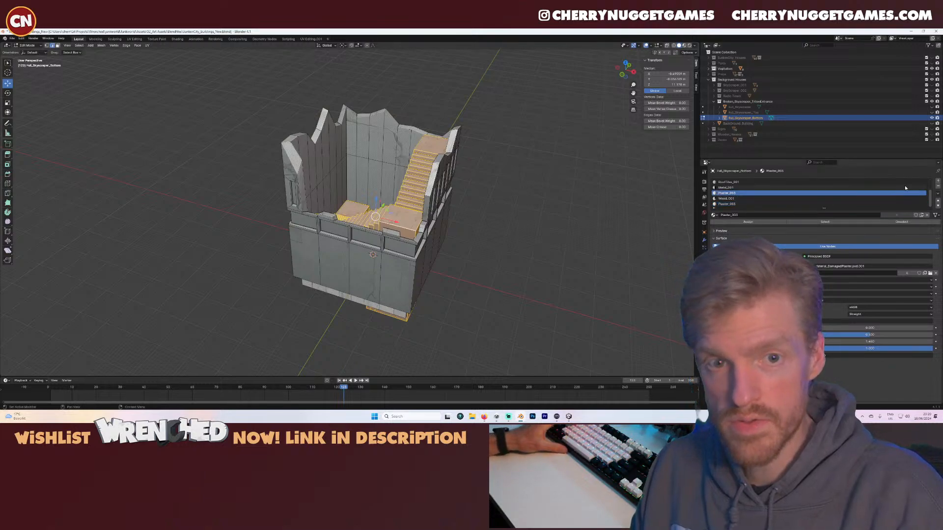
left_click(737, 204)
left_click(715, 215)
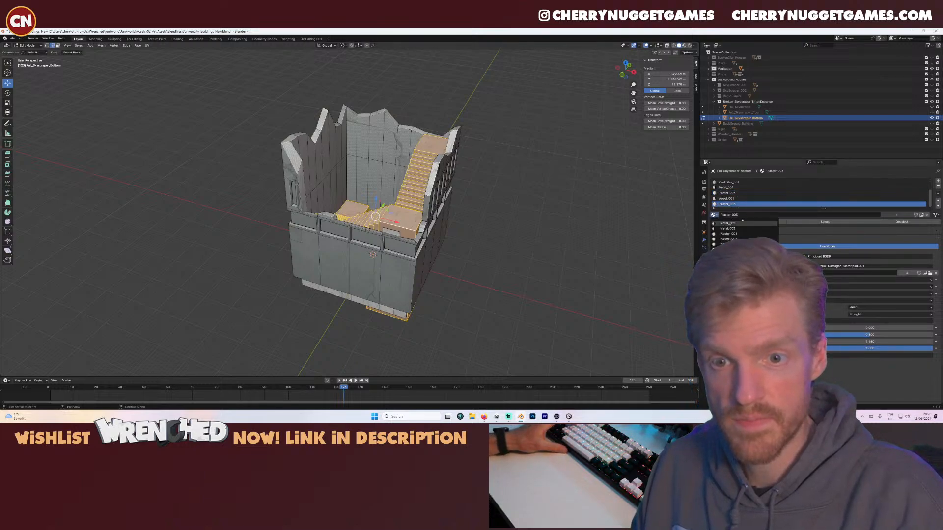
left_click(730, 244)
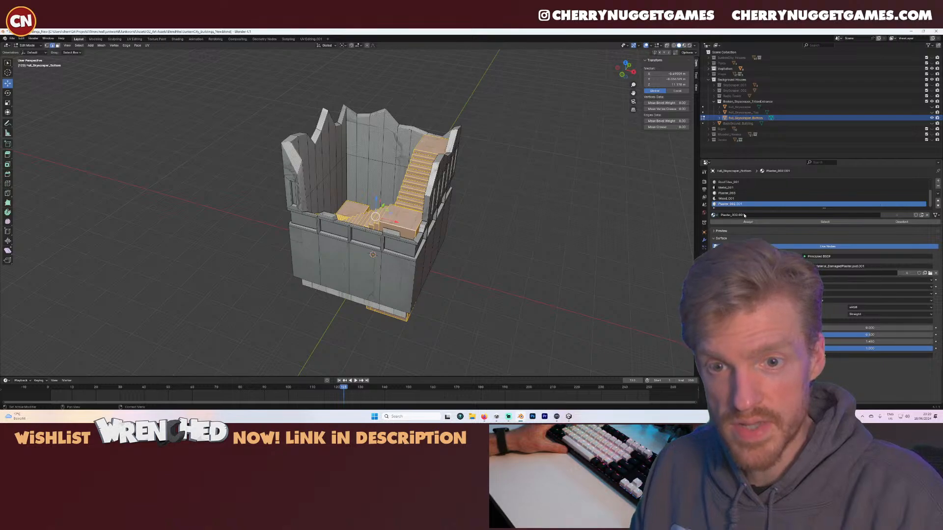
left_click(755, 222)
key("Tab")
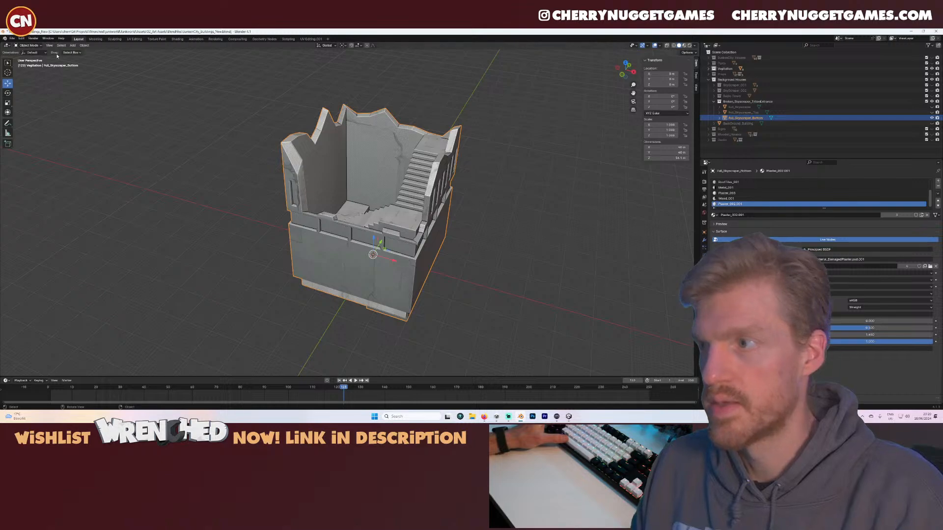
- Re-export the entrance's bottom section as an FBX over the existing file and switch to Unity
left_click(12, 38)
mouse_move(24, 124)
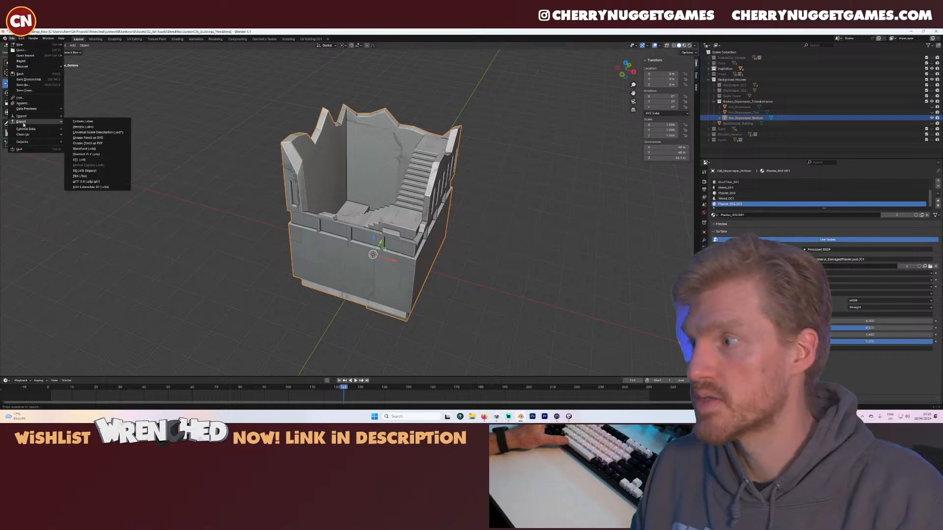
left_click(95, 181)
left_click(621, 332)
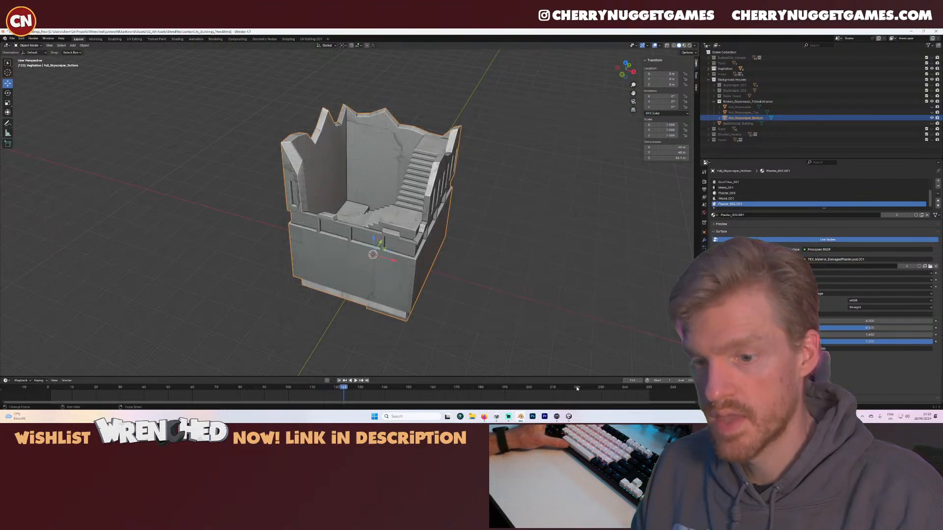
key("alt+Tab")
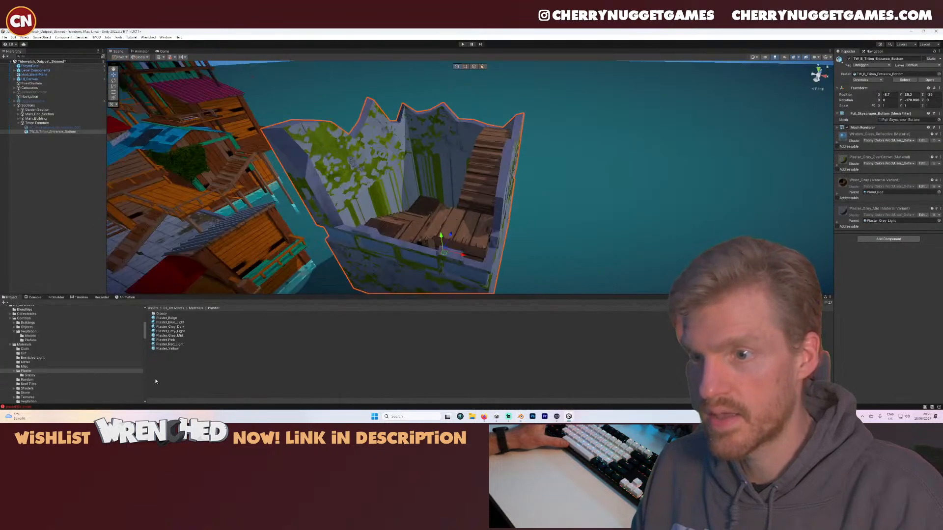
- Apply Plaster_Grey_Mid to the entrance's staircases and Plaster_Grey_Dark to its ledge trim, and save the scene
left_click_drag(175, 338, 494, 221)
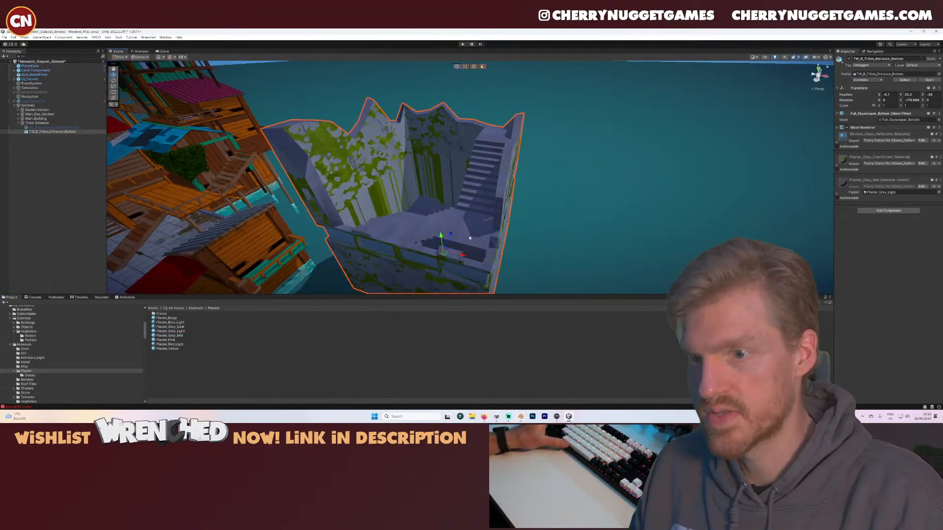
left_click_drag(182, 326, 346, 232)
scroll(434, 195, "down", 5)
middle_click_drag(434, 195, 487, 194)
scroll(451, 218, "up", 5)
key("ctrl+s")
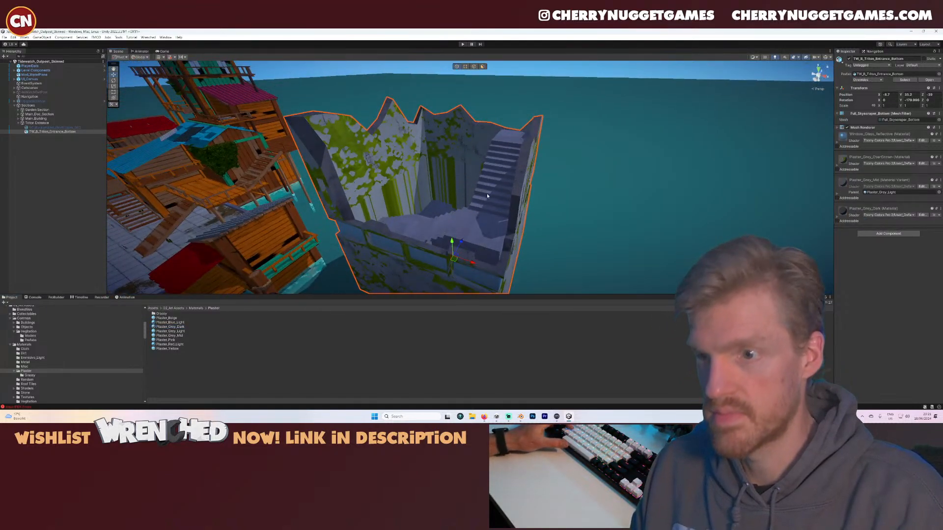
- Examine the staircases and the texture on the entrance's inner walls from close up and from above
scroll(487, 196, "up", 5)
scroll(487, 199, "down", 8)
scroll(487, 199, "up", 3)
right_click_drag(484, 199, 451, 184)
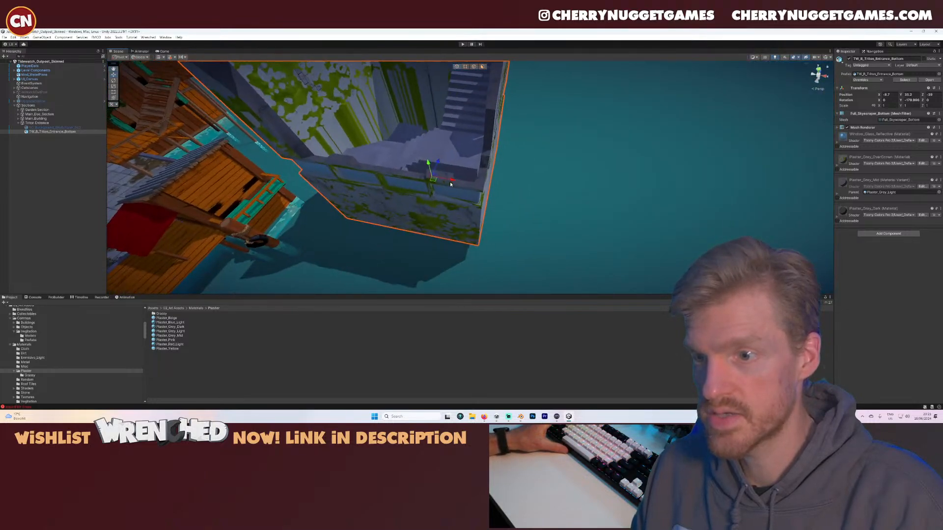
scroll(451, 184, "down", 5)
middle_click_drag(451, 184, 456, 202)
scroll(478, 235, "up", 6)
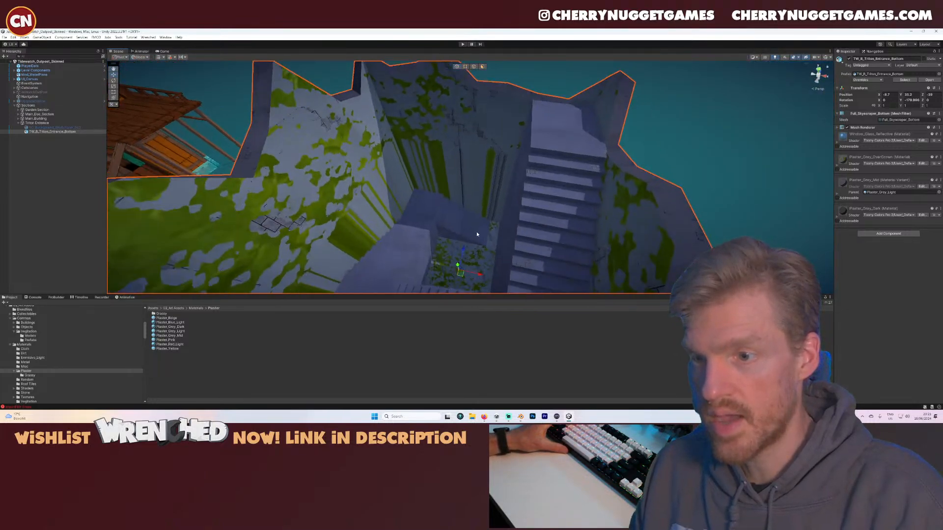
scroll(476, 234, "down", 5)
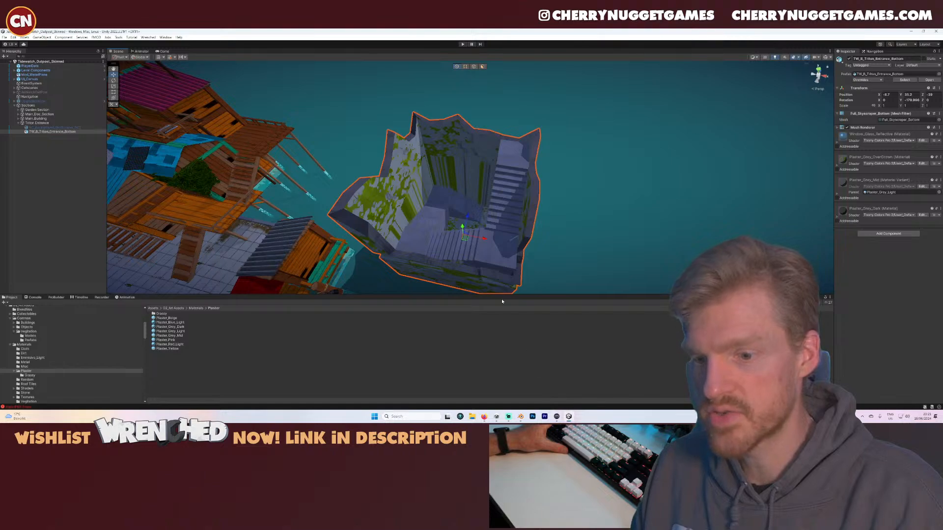
- Switch to Blender and select the inner wall faces around the staircases in Edit Mode
left_click(521, 417)
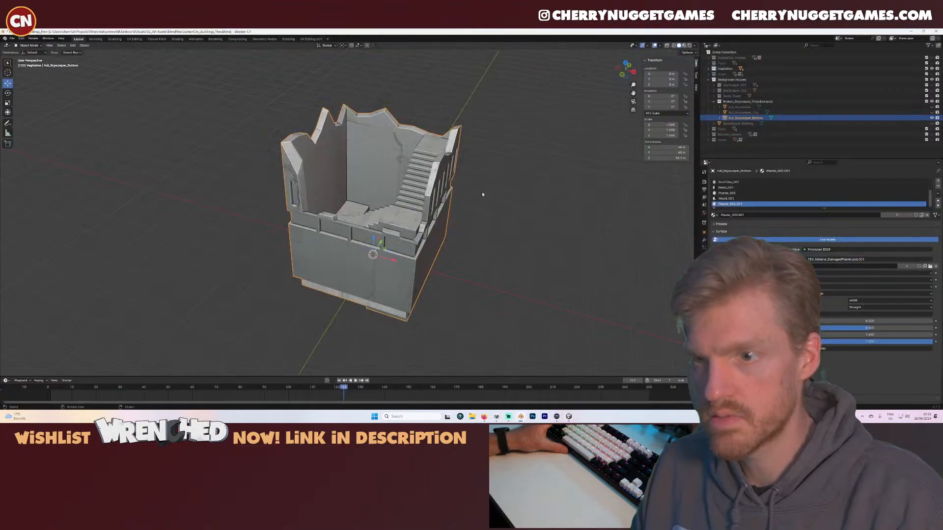
scroll(400, 199, "up", 3)
key("Tab")
left_click(381, 168)
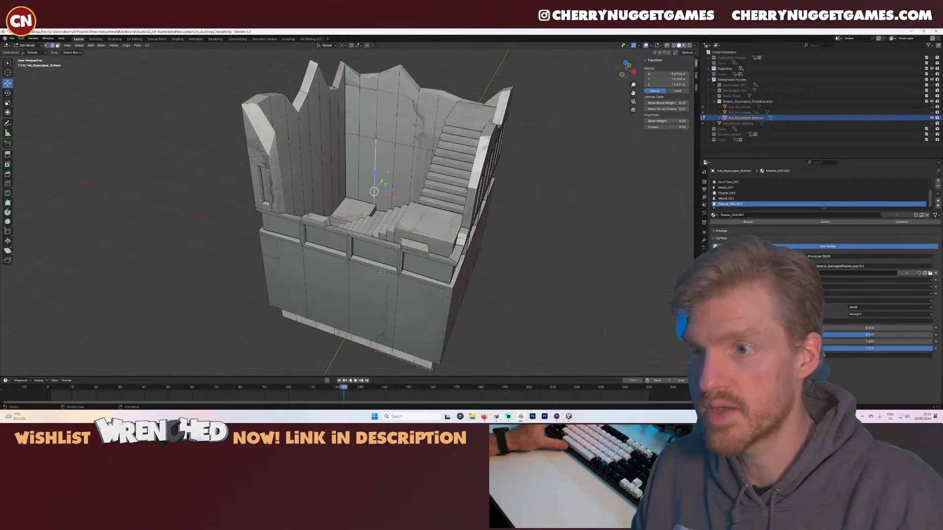
middle_click_drag(381, 168, 391, 185)
scroll(392, 153, "up", 2)
left_click(372, 182)
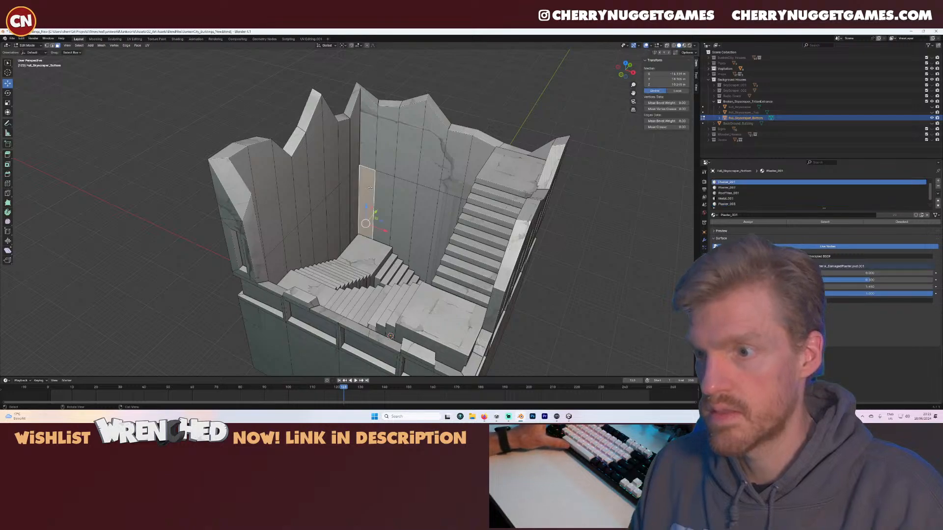
left_click(368, 147, "shift")
left_click(388, 137, "shift")
left_click(392, 184, "shift")
left_click(407, 137, "shift")
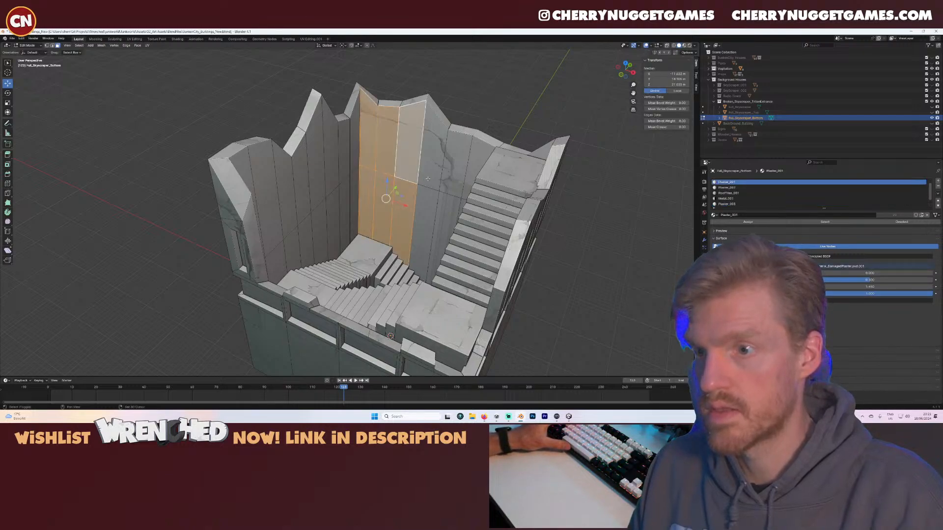
left_click(432, 147, "shift")
left_click(445, 231, "shift")
left_click(456, 182, "alt+shift")
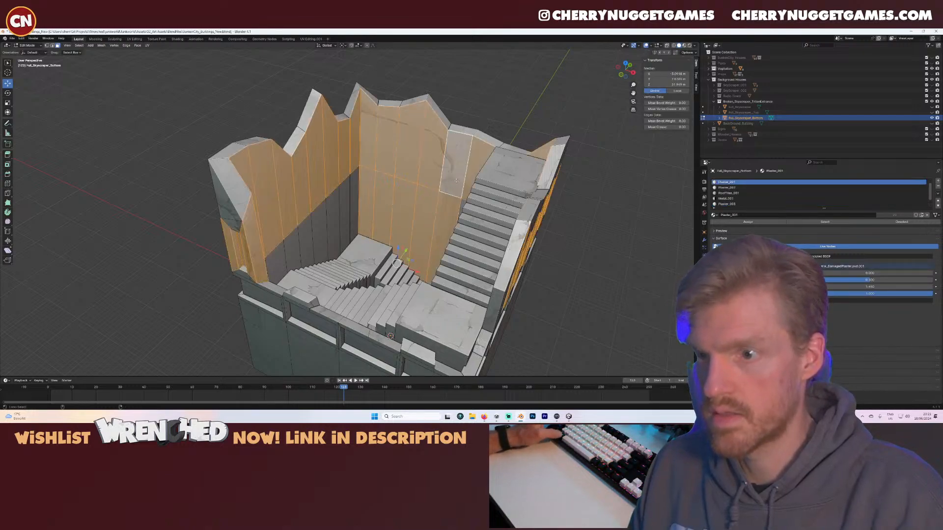
middle_click_drag(342, 203, 408, 191)
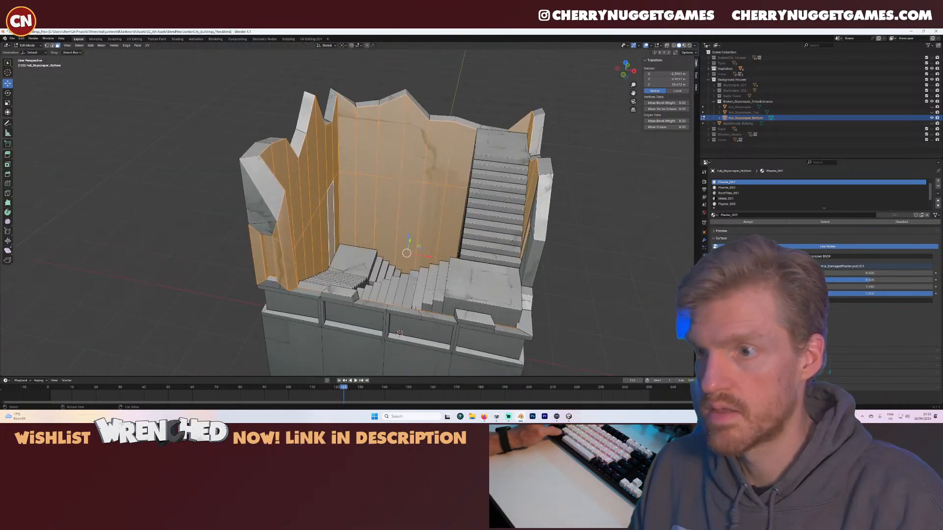
- Unwrap the selected wall faces with Smart UV Project in the UV editing workspace and return to Object Mode
left_click(311, 38)
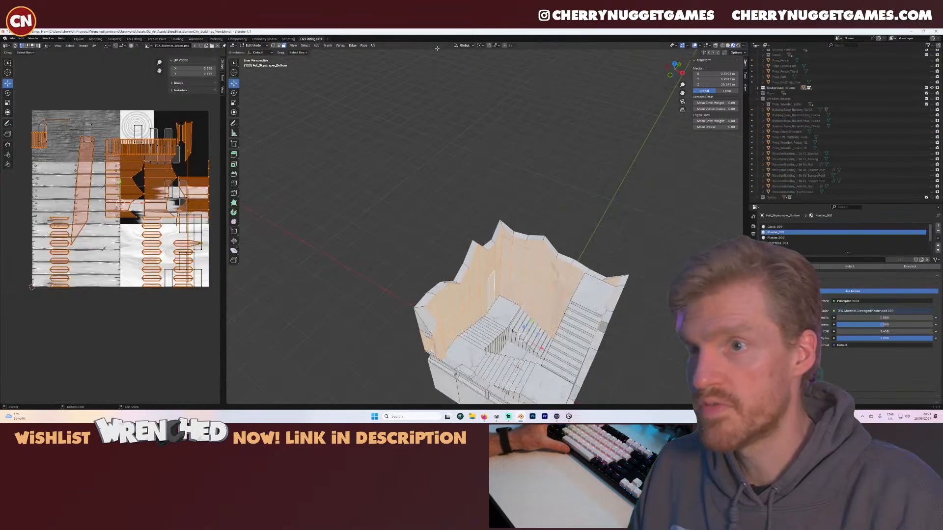
left_click(372, 45)
left_click(381, 54)
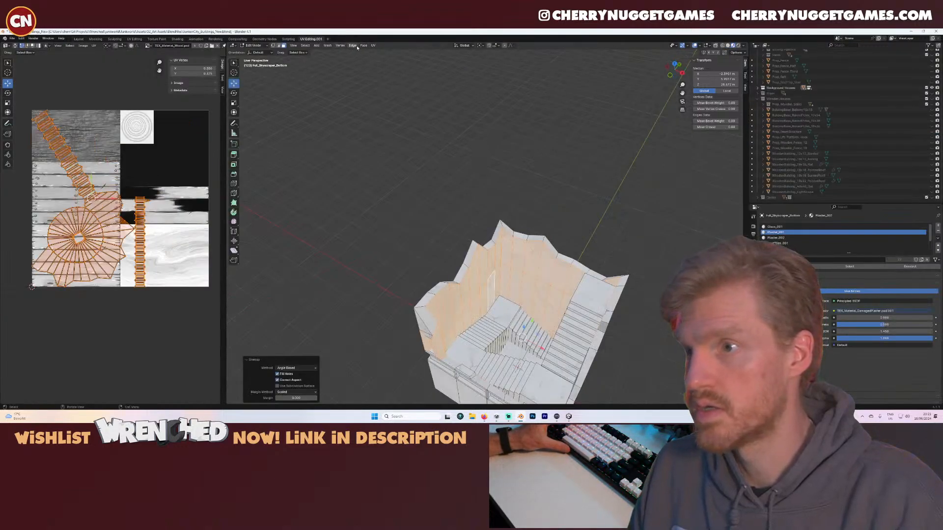
left_click(373, 46)
left_click(387, 61)
left_click(375, 108)
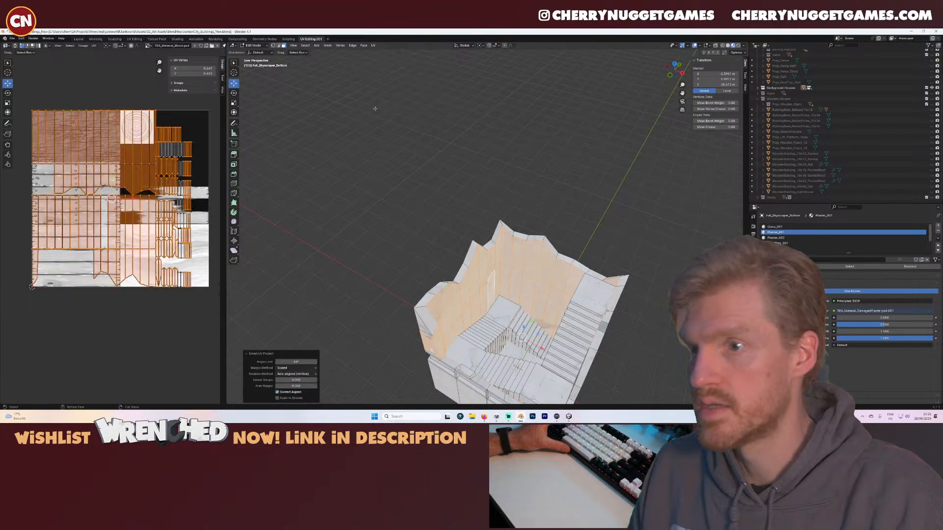
key("Tab")
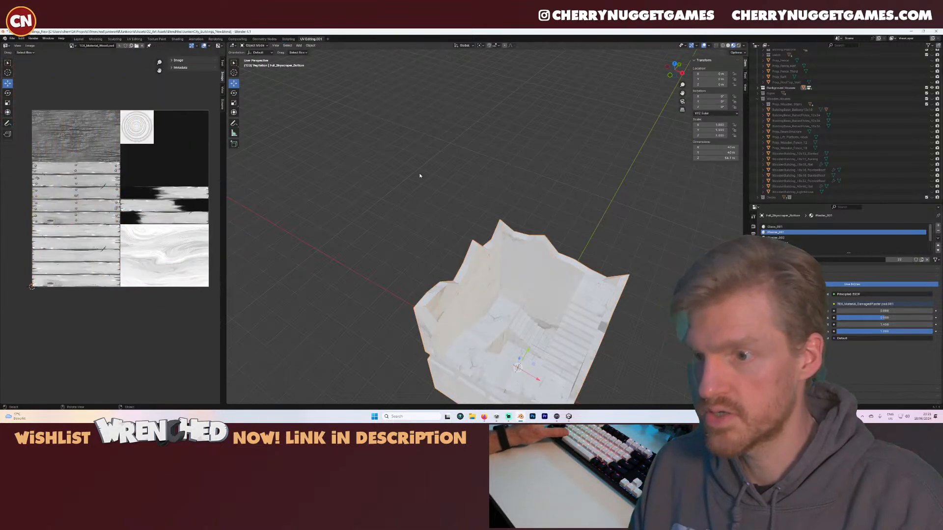
- Export the re-unwrapped bottom section as an FBX, overwriting TW_B_Triton_Entrance_Bottom.fbx with only selected objects included
middle_click_drag(492, 256, 495, 249)
left_click_drag(641, 220, 424, 405)
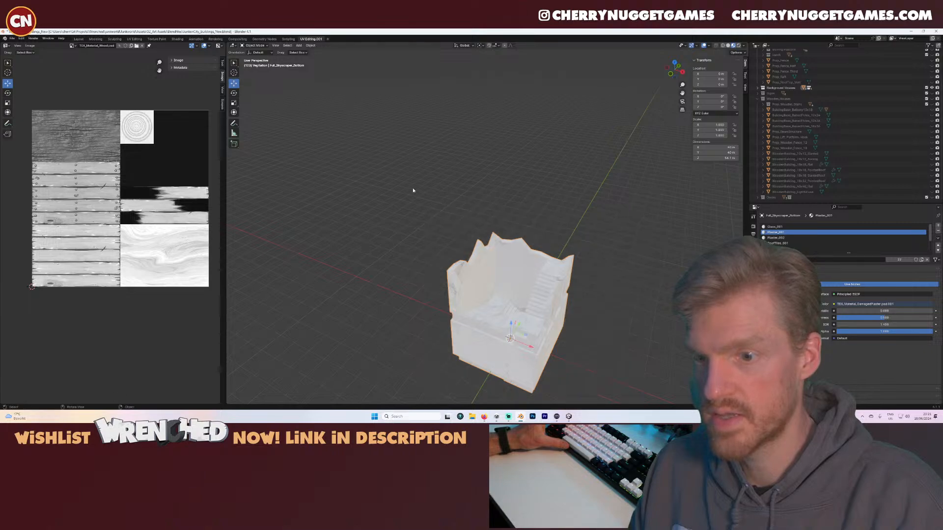
middle_click_drag(523, 281, 490, 245)
key("Tab")
key("Tab")
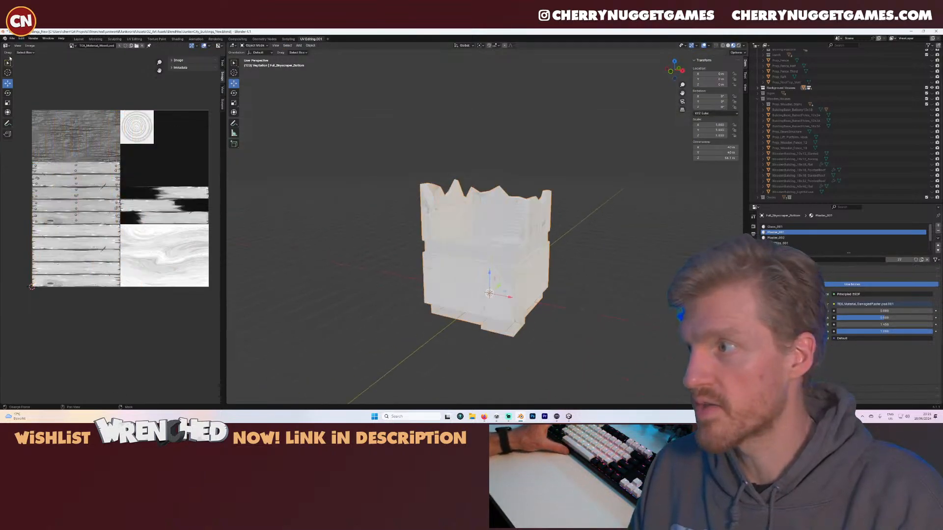
left_click(12, 40)
mouse_move(35, 122)
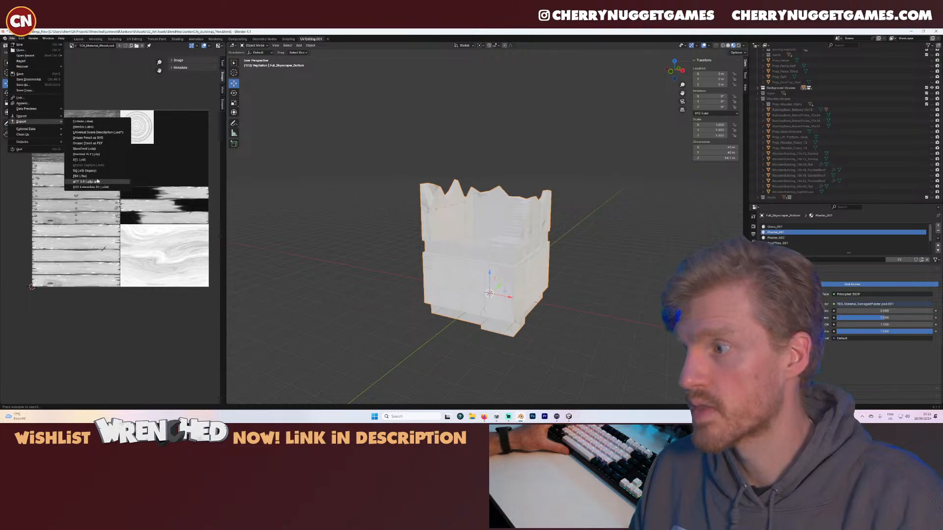
left_click(80, 176)
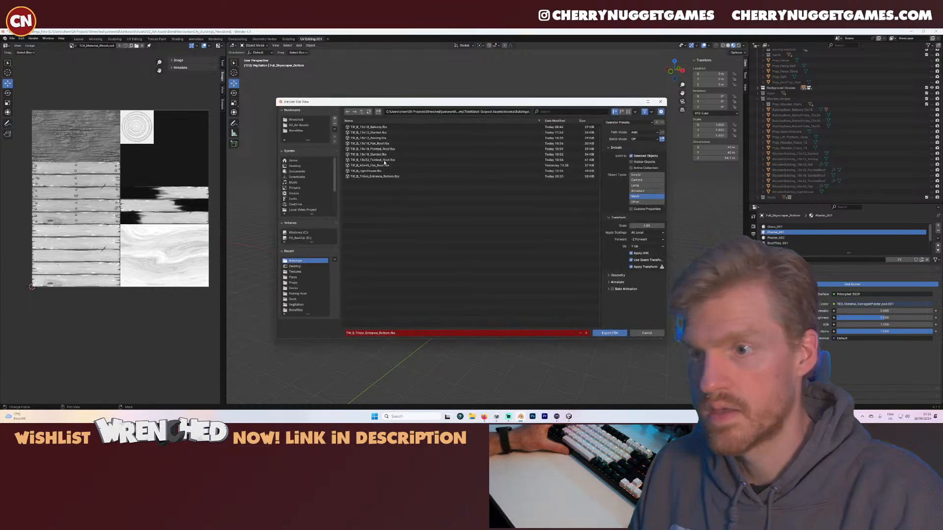
left_click(602, 334)
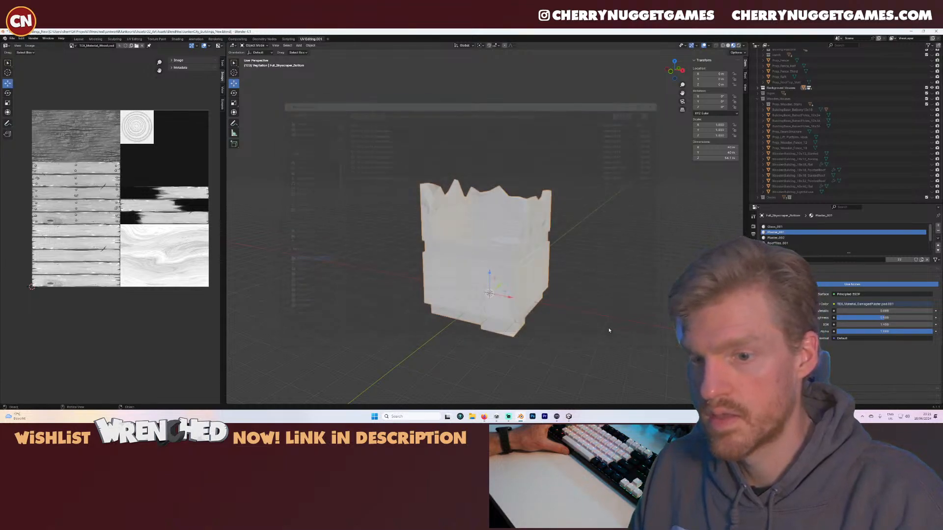
- Switch to Unity and check the updated wall texture on the entrance's inside and outside
left_click(568, 418)
scroll(504, 211, "up", 5)
left_click_drag(500, 231, 499, 219, "alt")
scroll(500, 221, "down", 5)
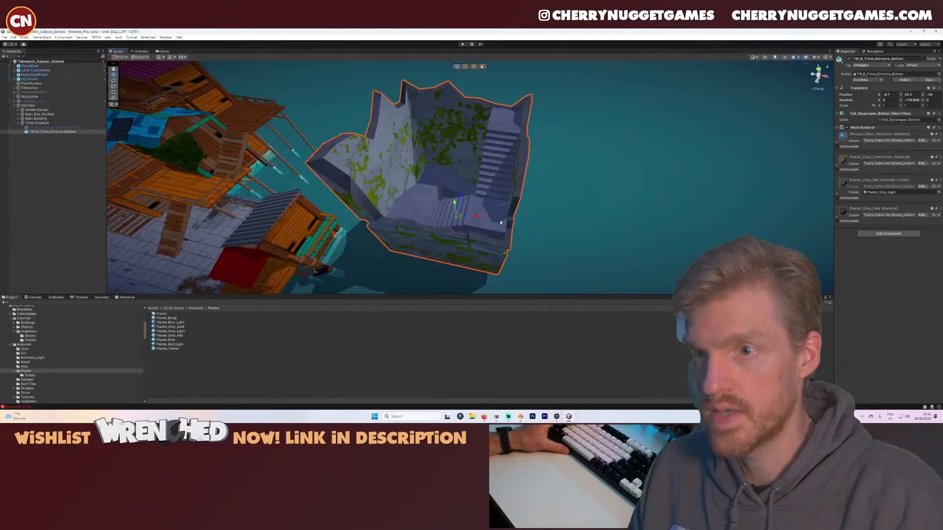
right_click_drag(501, 223, 476, 196)
scroll(471, 182, "up", 5)
scroll(481, 200, "down", 5)
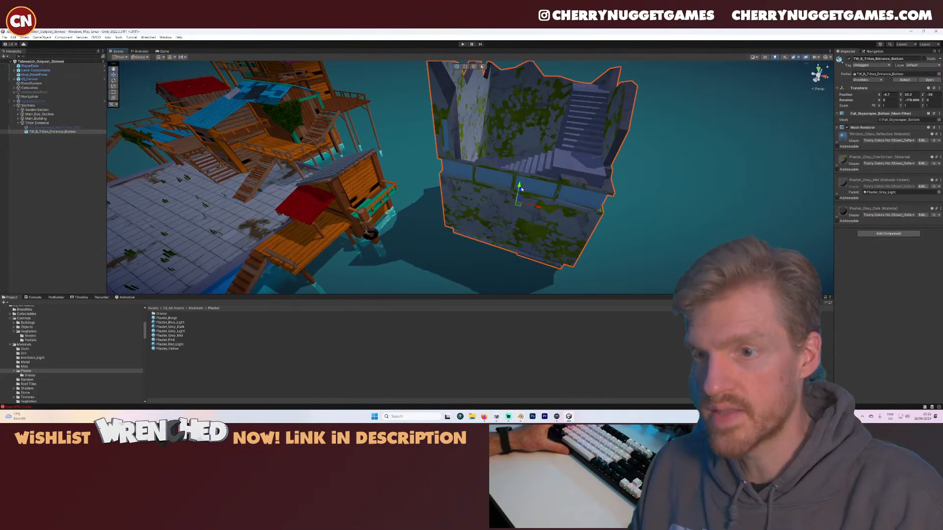
- Lower the entrance's bottom section vertically so it stands partly submerged in the water, and check its placement
left_click_drag(522, 189, 521, 240)
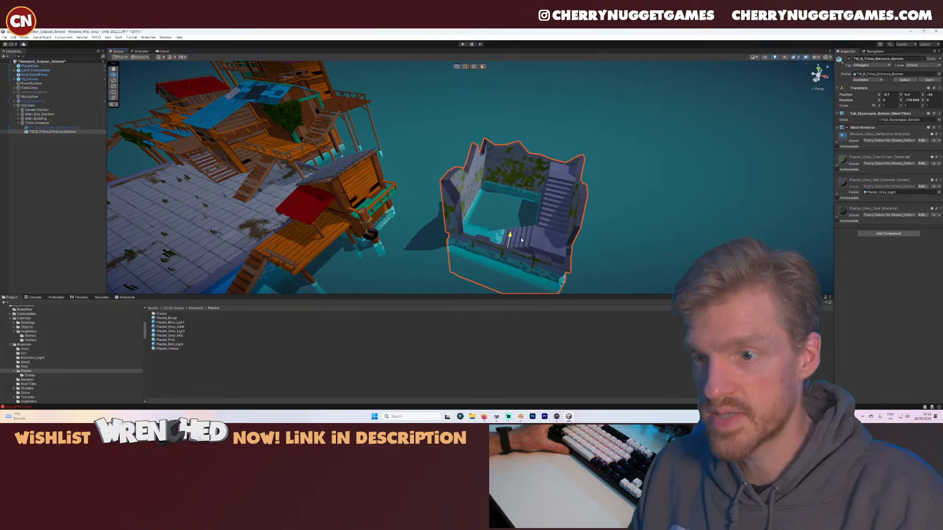
scroll(451, 238, "down", 5)
middle_click_drag(448, 238, 436, 217)
scroll(450, 209, "up", 6)
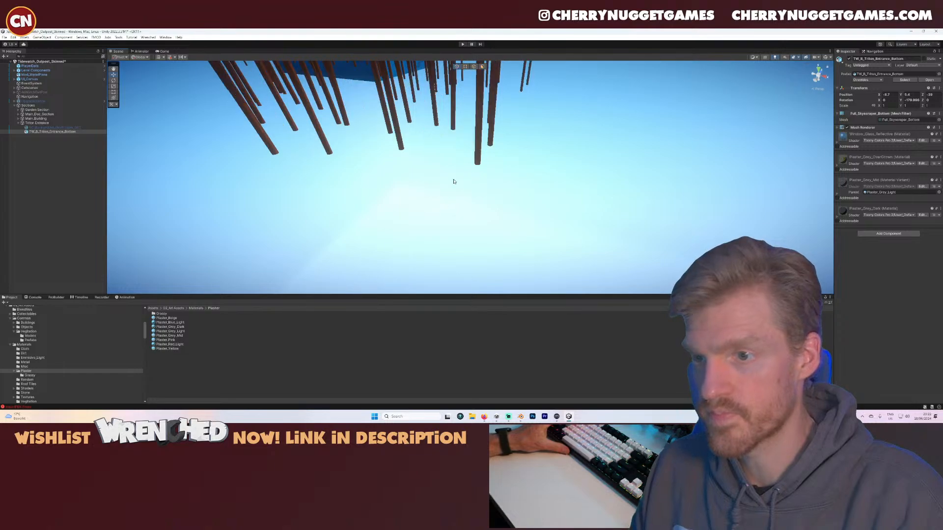
middle_click_drag(453, 182, 456, 216)
scroll(458, 212, "down", 4)
key("f")
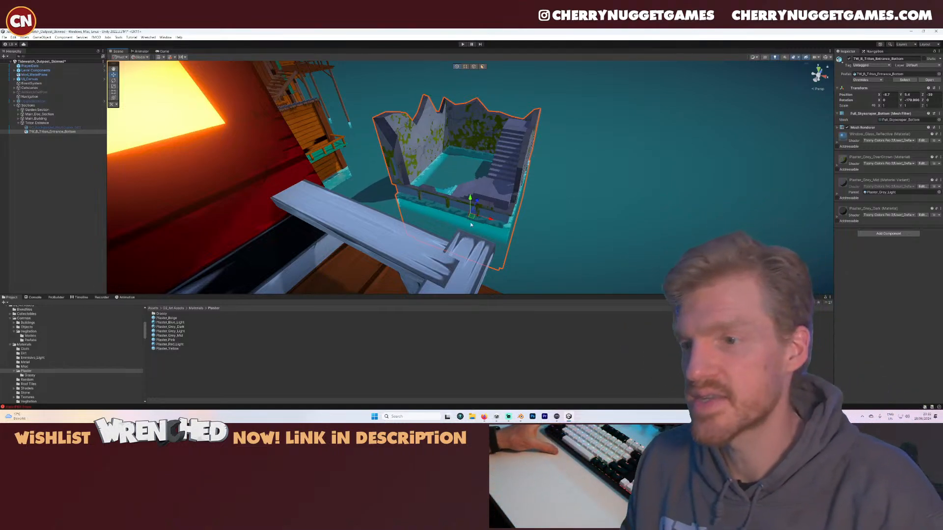
- Find the rowboat beside the wooden dock and select it
scroll(471, 225, "down", 5)
middle_click_drag(470, 224, 565, 212)
scroll(486, 200, "down", 3)
middle_click_drag(414, 267, 413, 208)
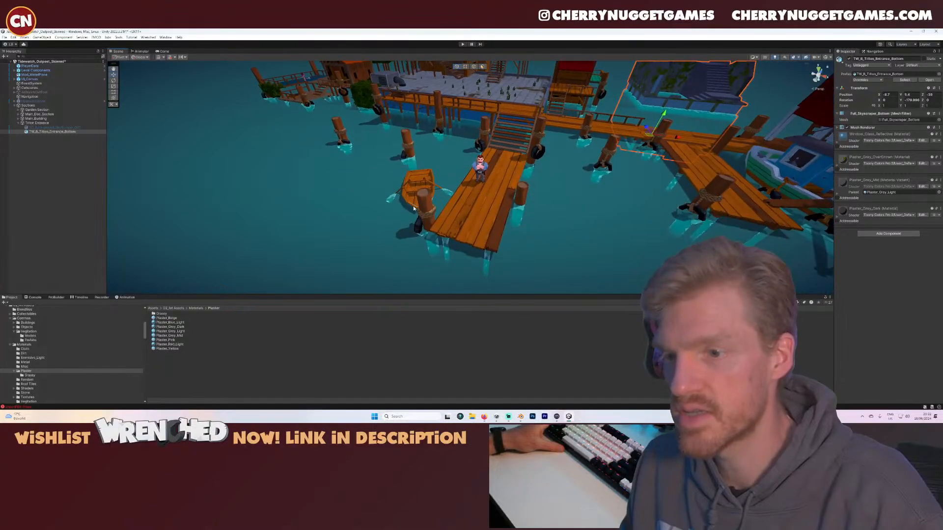
scroll(413, 208, "up", 5)
left_click_drag(420, 213, 496, 211, "alt")
middle_click_drag(315, 182, 471, 201)
scroll(431, 211, "down", 3)
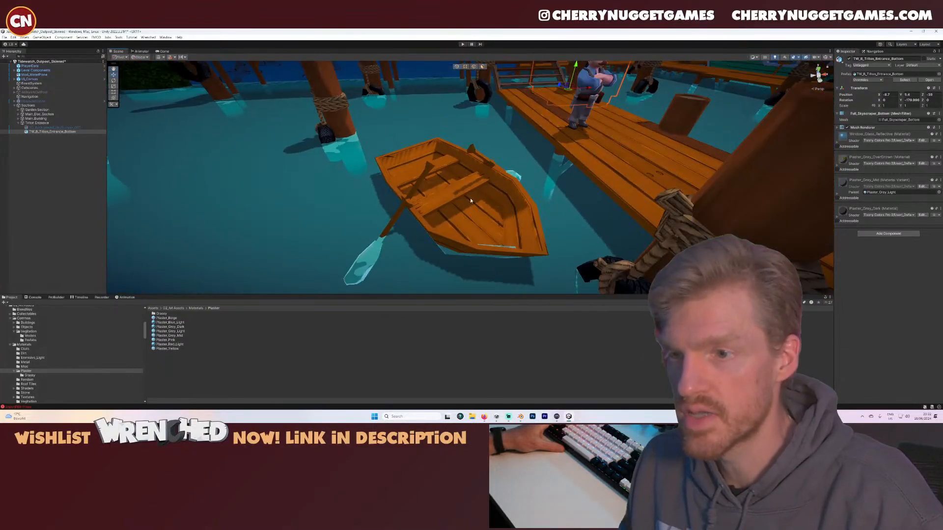
left_click(470, 201)
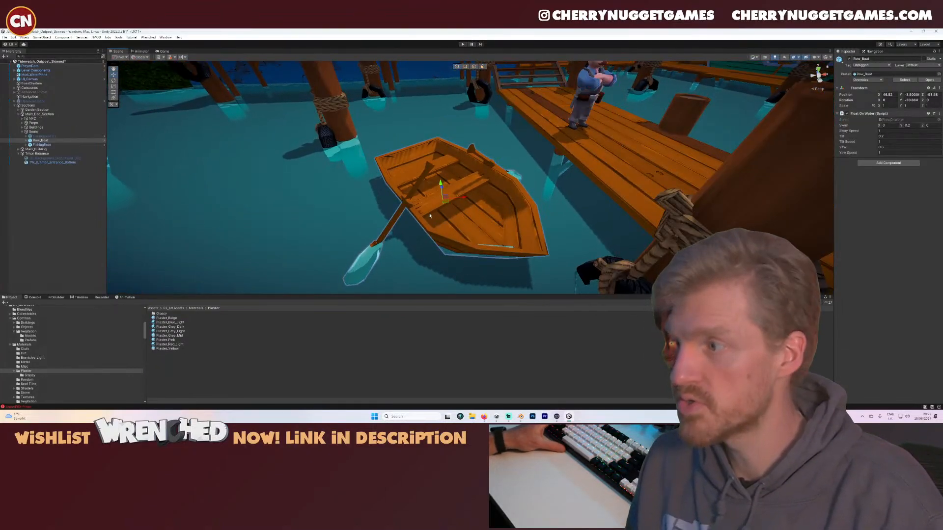
- Expand the rowboat's hierarchy and inspect its oar and ROWBOATHULL child objects, including the hull's layer
left_click(26, 141)
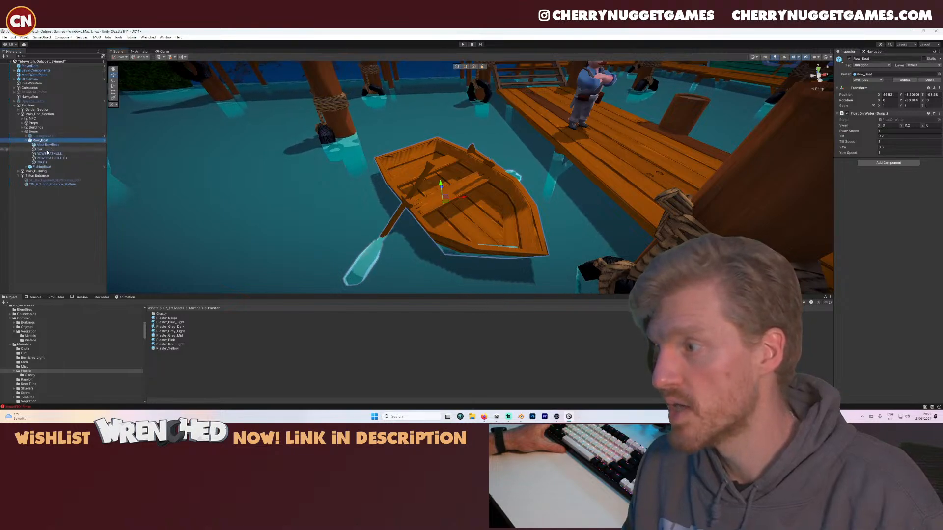
left_click(53, 158)
left_click(52, 154)
left_click(41, 150)
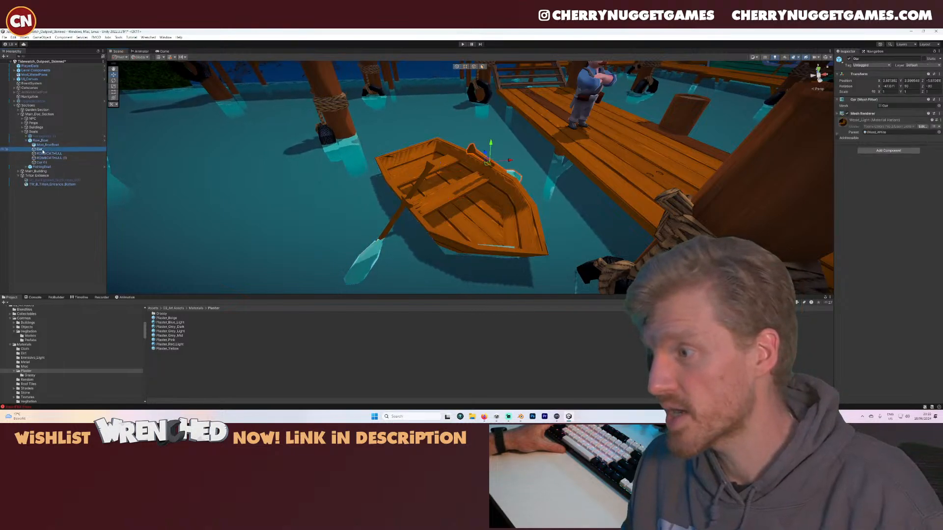
left_click(48, 154)
left_click(50, 158)
left_click(48, 154)
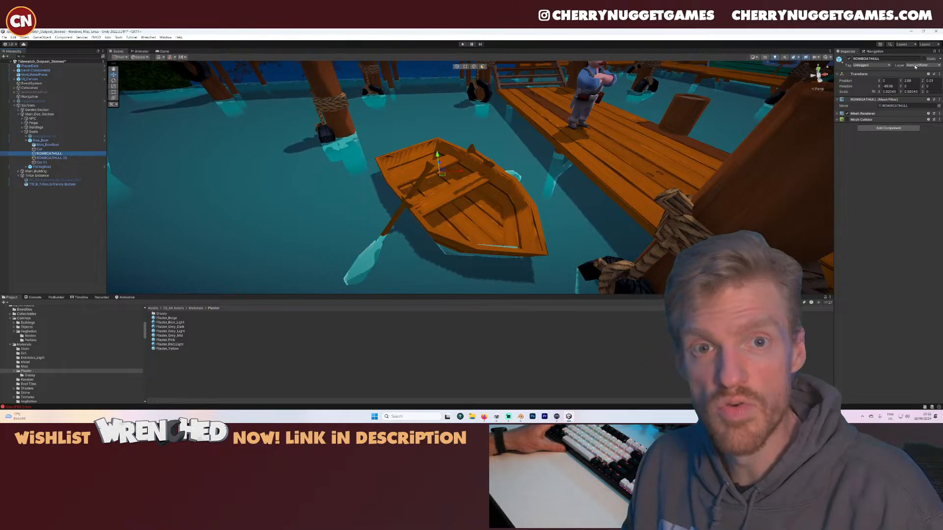
- Return to the Triton entrance in the water and select its bottom section
scroll(550, 128, "down", 6)
middle_click_drag(550, 106, 499, 266)
scroll(509, 232, "up", 2)
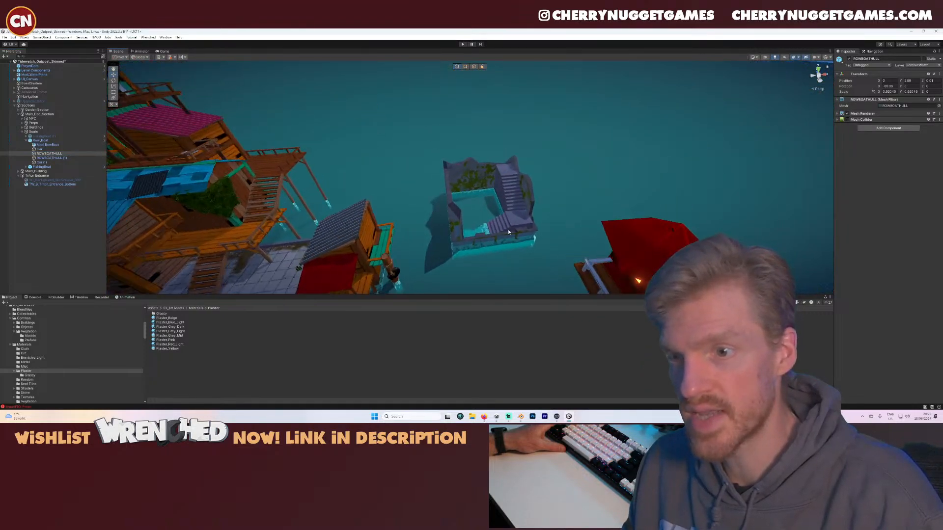
scroll(509, 232, "up", 1)
left_click(509, 224)
left_click_drag(509, 225, 417, 172, "alt")
middle_click_drag(417, 172, 499, 192)
scroll(448, 202, "up", 2)
scroll(508, 198, "up", 1)
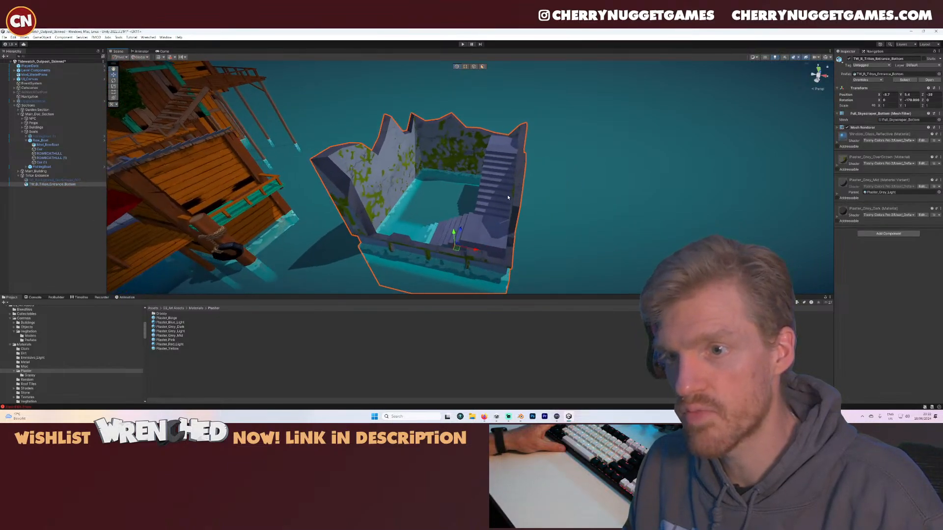
right_click_drag(509, 198, 461, 200)
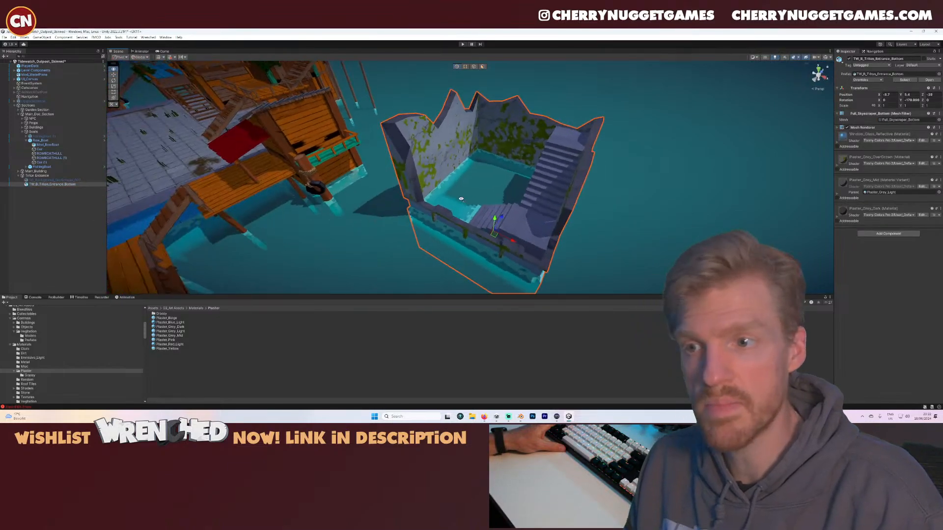
- Create an empty child object named RemoveWater under the entrance's bottom section
right_click(46, 185)
left_click(69, 266)
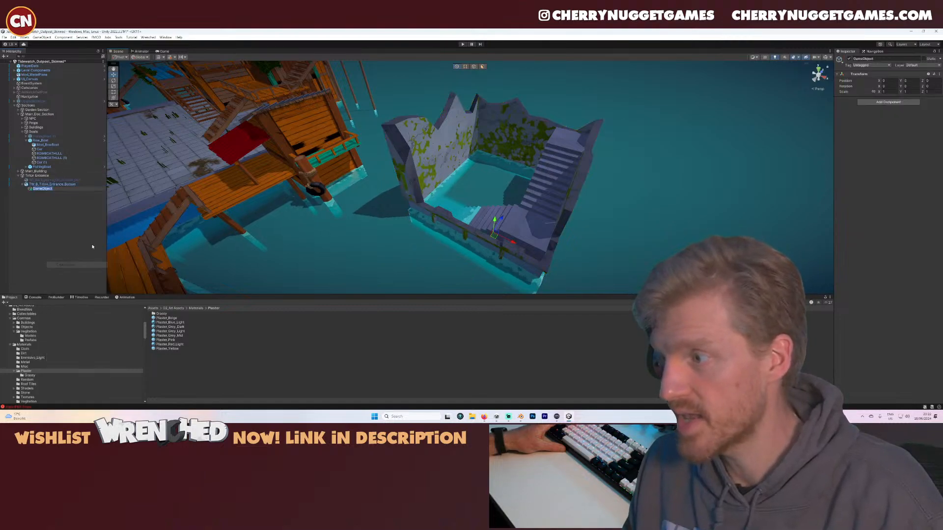
type("Remov")
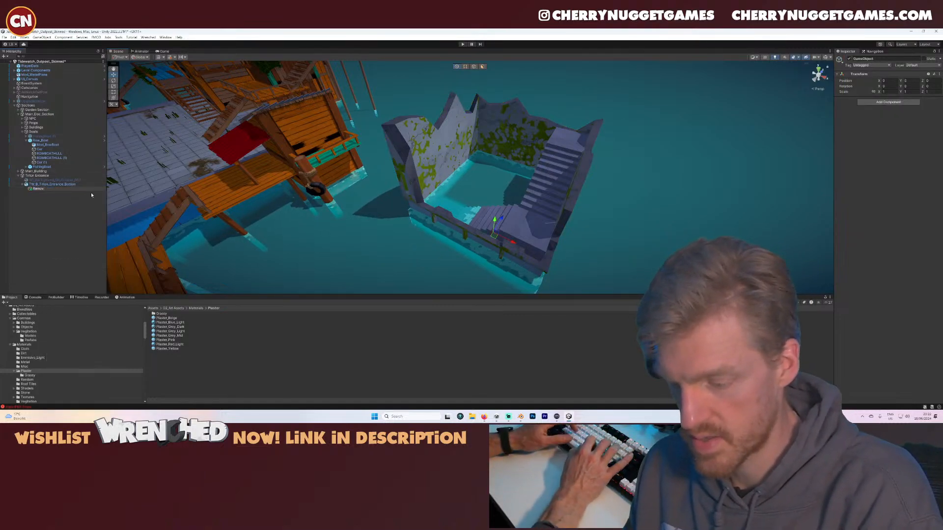
type("eWater")
key("Return")
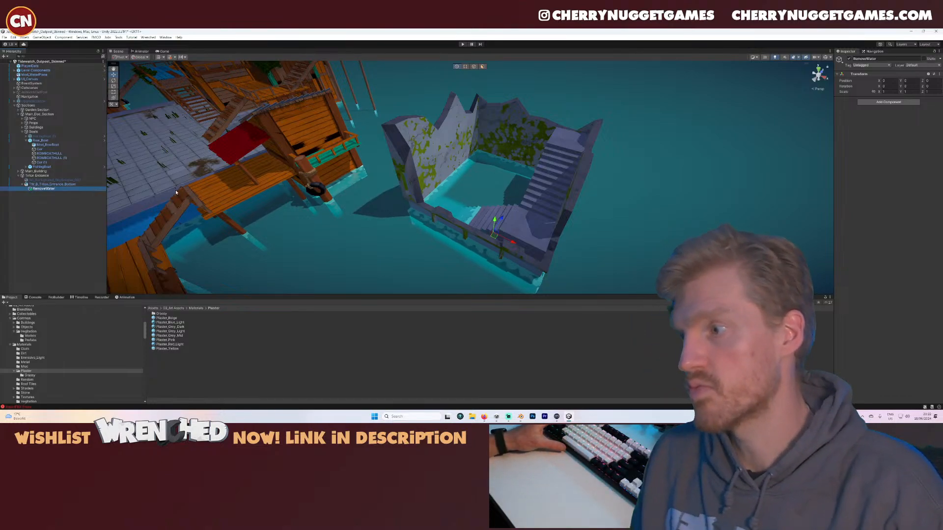
- Draw a ProBuilder cube inside the entrance, about 15.2 by 15.2 and about 11.8 high
left_click(54, 297)
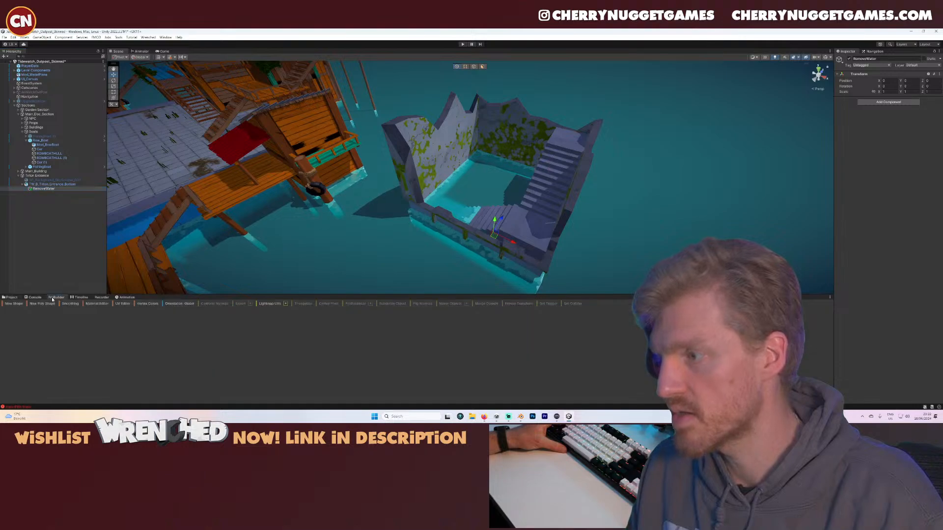
left_click(13, 304)
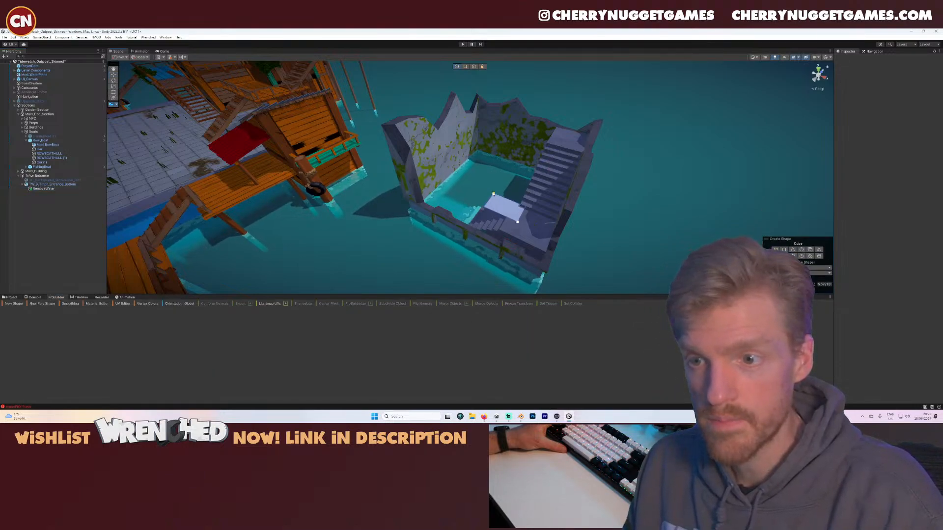
left_click_drag(493, 194, 492, 169)
left_click(493, 133)
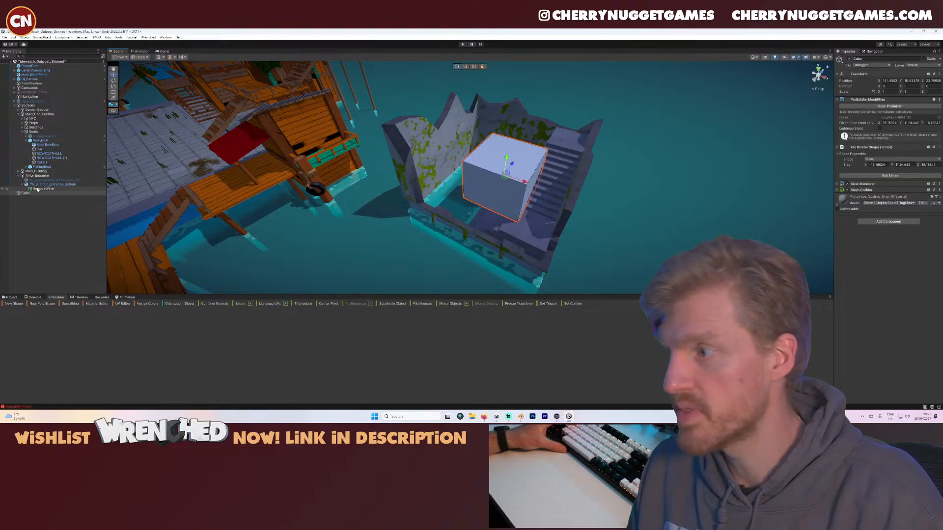
- Delete the empty RemoveWater object and make the new cube a child of the entrance's bottom section
left_click(37, 189)
key("Delete")
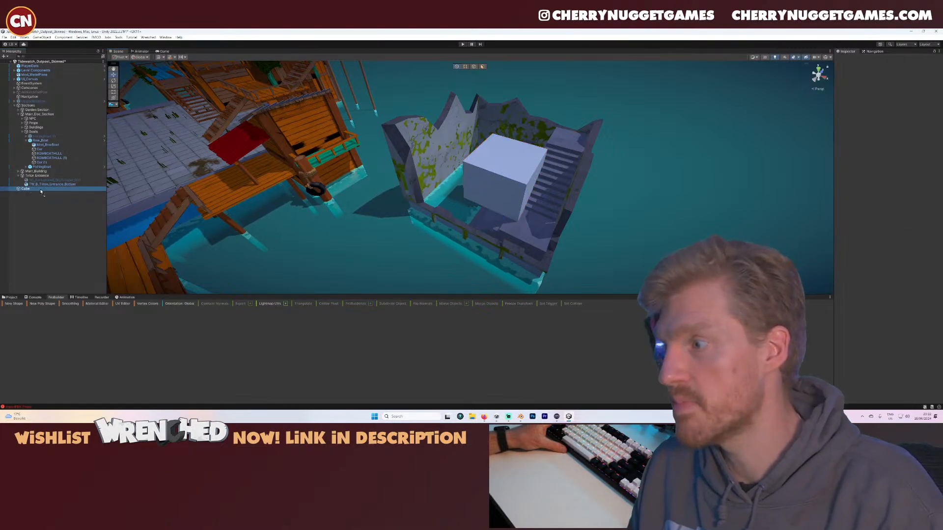
left_click_drag(62, 185, 58, 186)
- Rename the cube to RemoveWater and assign it to the RemoveWater layer
left_click(874, 59)
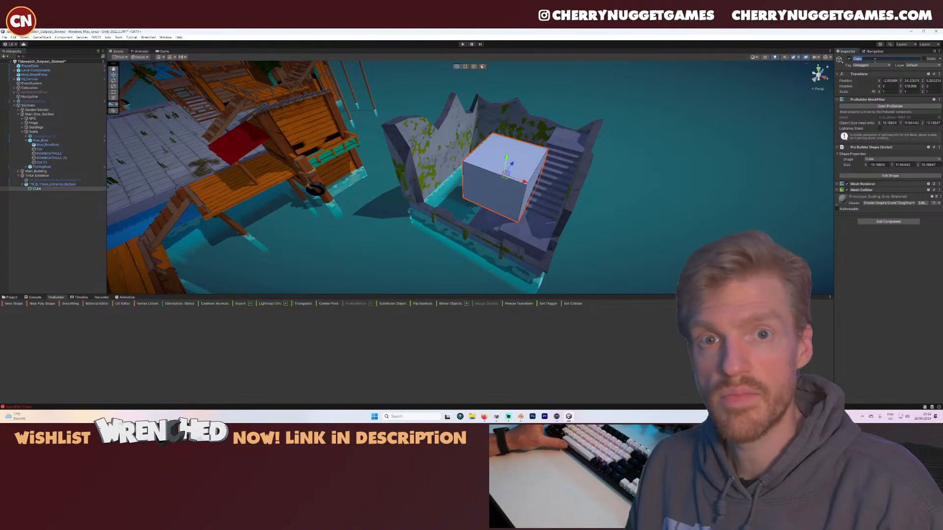
type("RemoveWater")
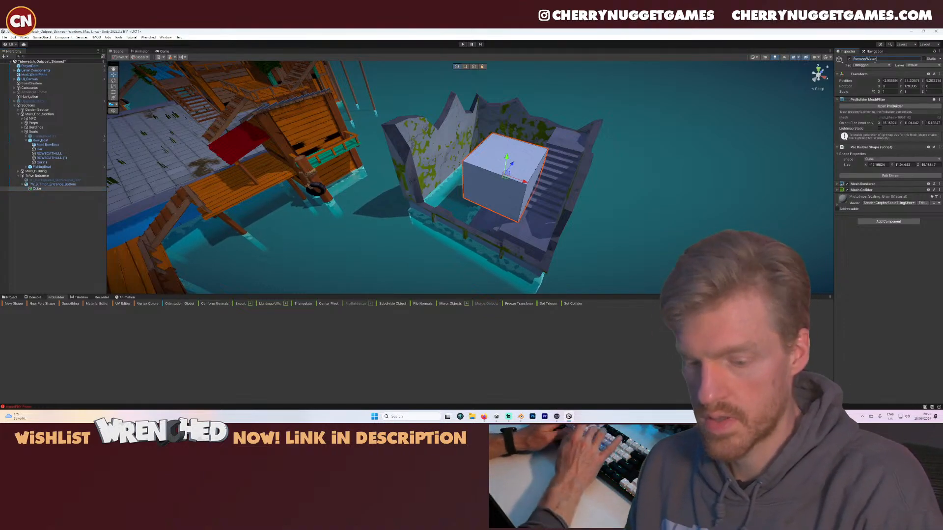
left_click(917, 66)
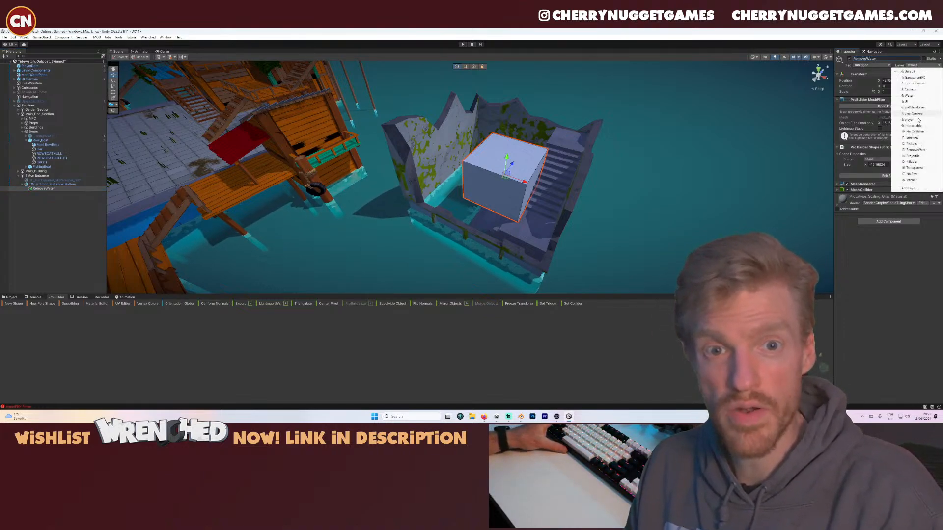
left_click(915, 149)
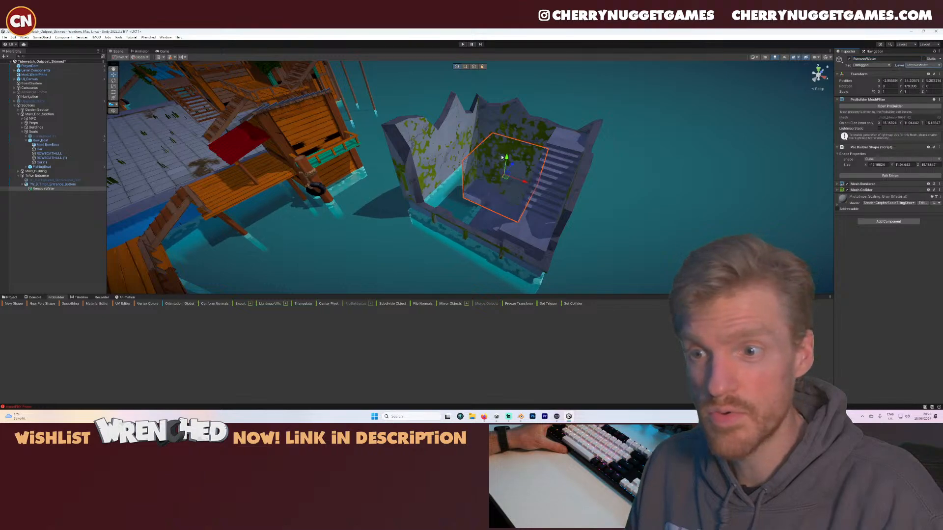
- Lower the RemoveWater cube and move it horizontally towards the entrance's interior
left_click_drag(502, 157, 466, 268)
middle_click_drag(434, 193, 395, 103)
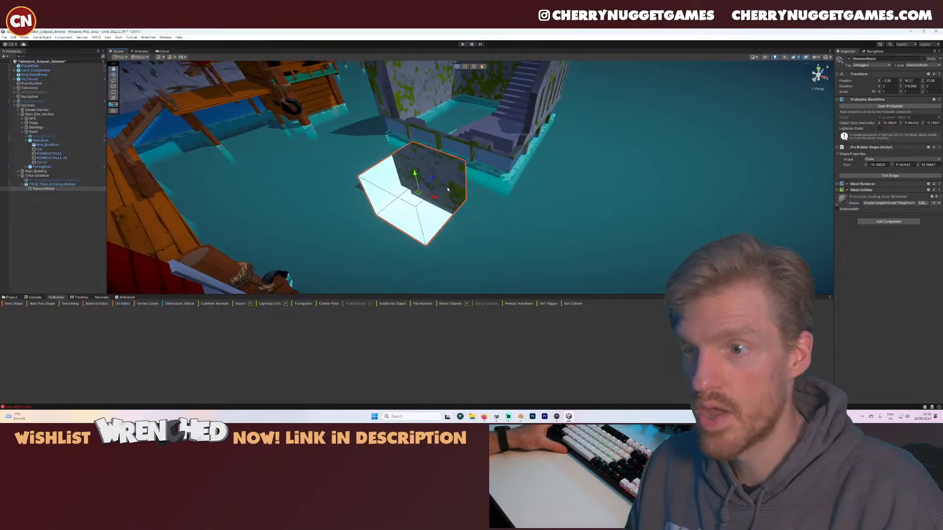
left_click_drag(432, 181, 488, 127)
- View the entrance from above and set the RemoveWater cube's local position to 0, 0, 0
left_click(819, 70)
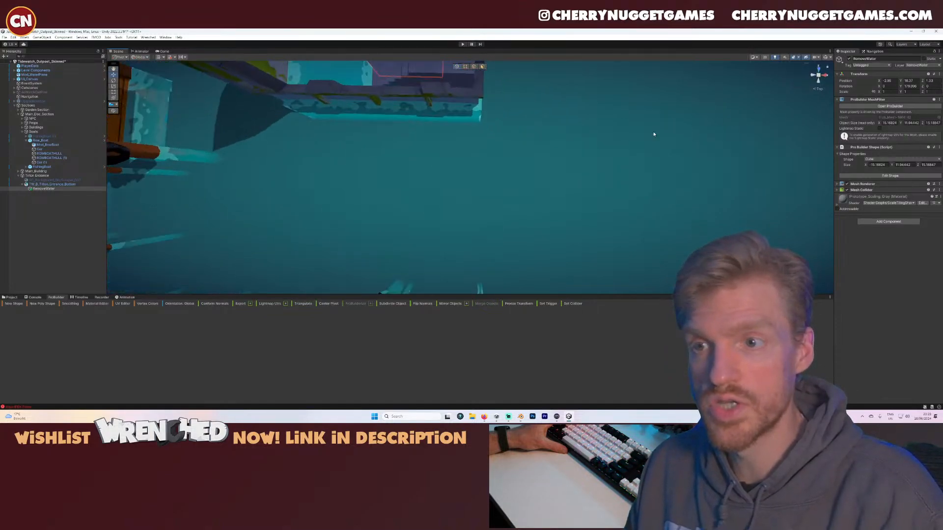
middle_click_drag(498, 169, 577, 290)
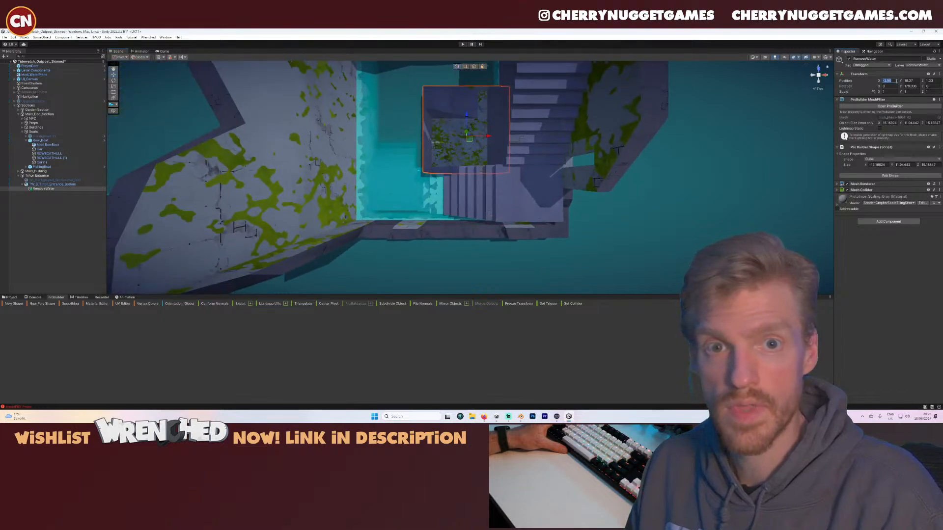
type("0")
key("Tab")
type("0")
key("Tab")
type("0")
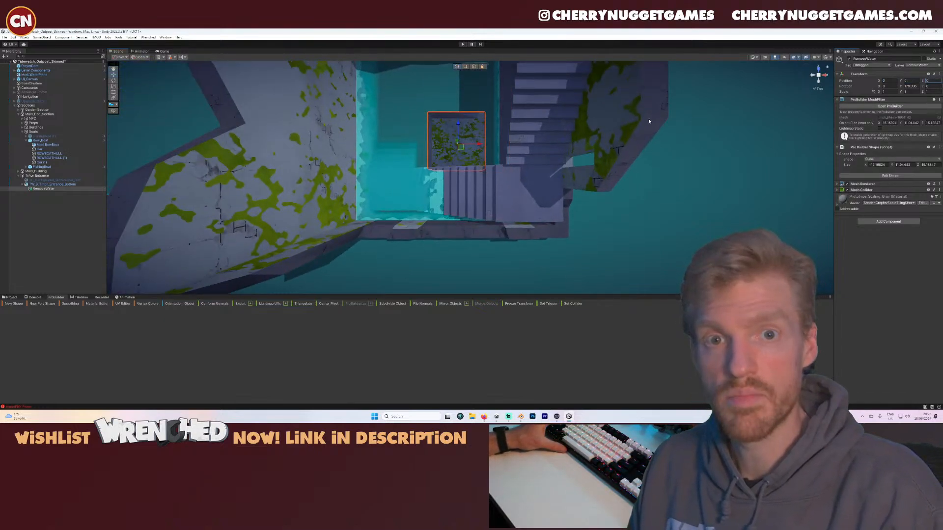
- In an orthographic top view, widen the RemoveWater cube along X to 37.74 and shift it to span the entrance between its side walls
scroll(462, 135, "down", 2)
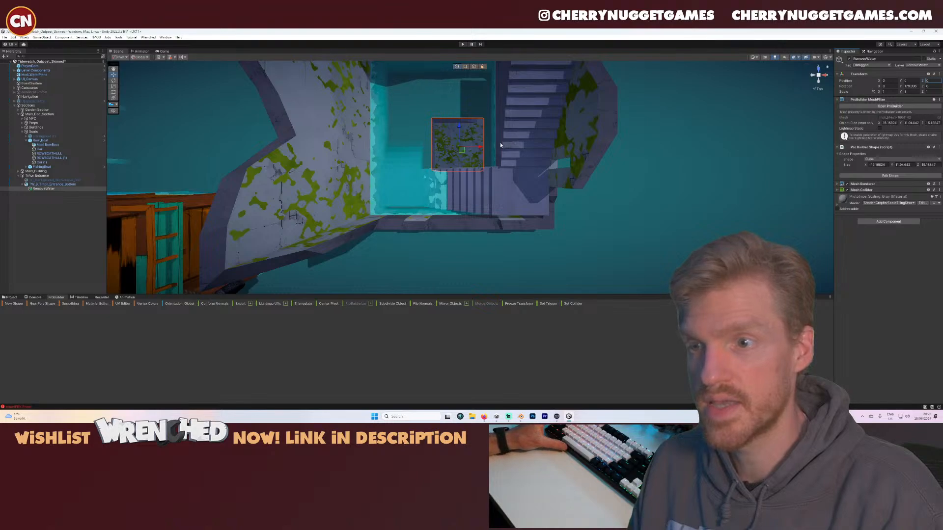
left_click(813, 89)
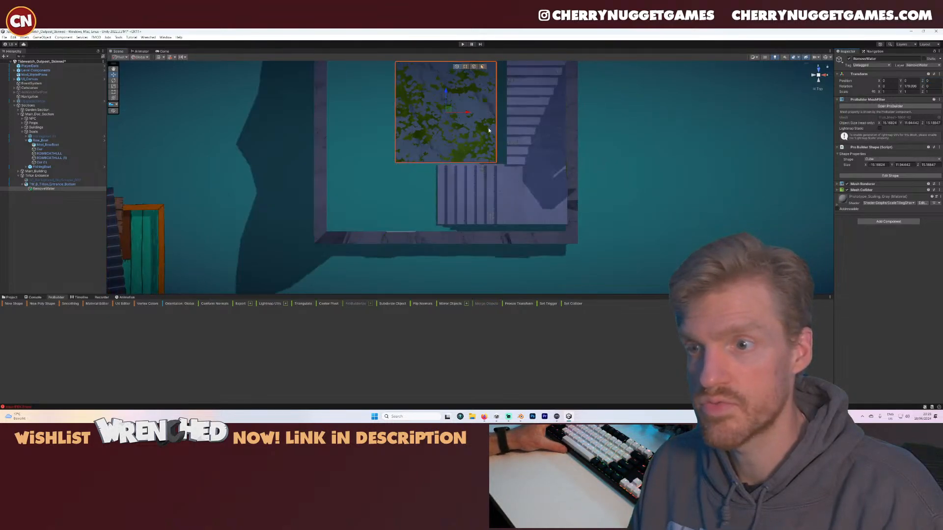
scroll(488, 127, "down", 2)
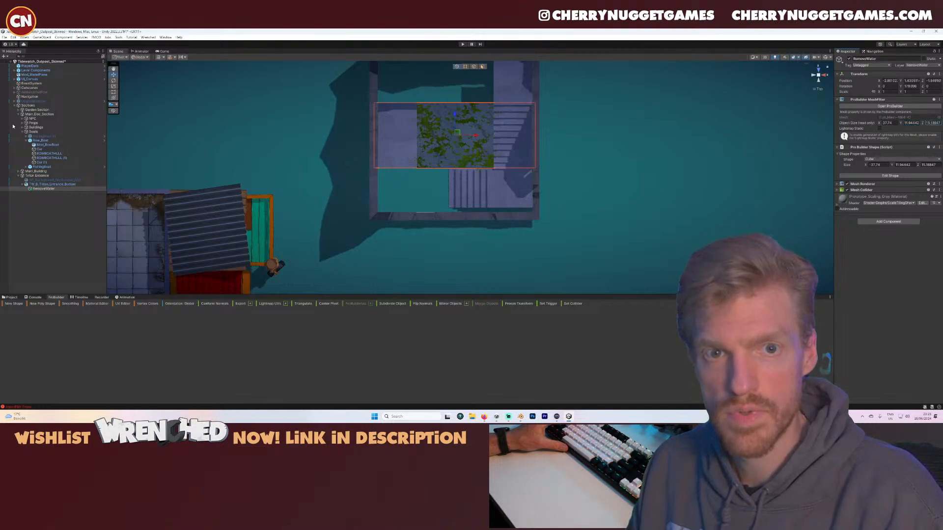
- Extend the RemoveWater cube's Z size to 37.8 so it reaches the entrance's front and back walls
middle_click_drag(513, 144, 554, 200)
left_click_drag(554, 200, 453, 133, "alt")
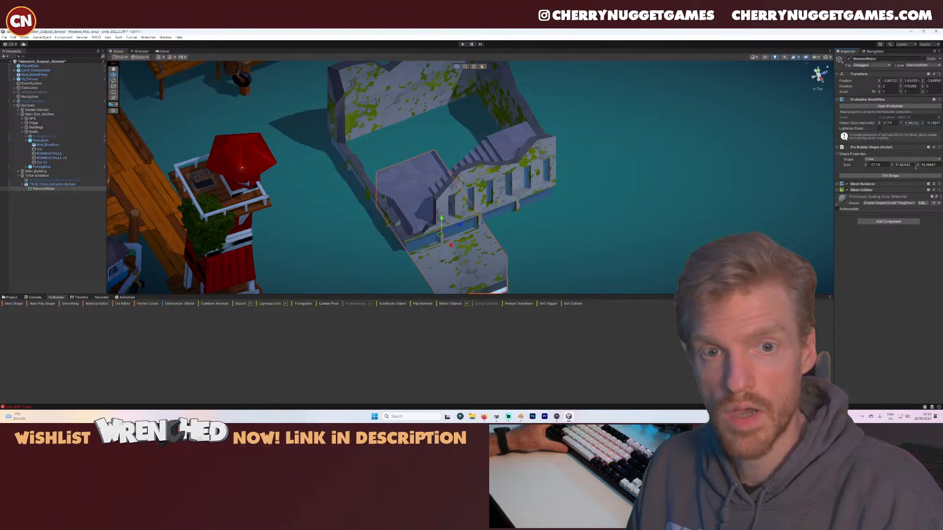
left_click_drag(918, 166, 56, 151)
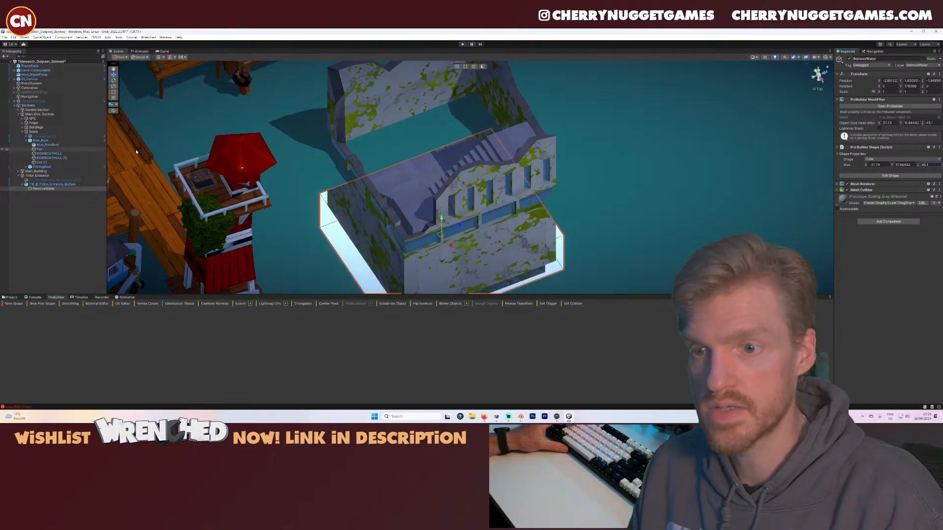
left_click(818, 71)
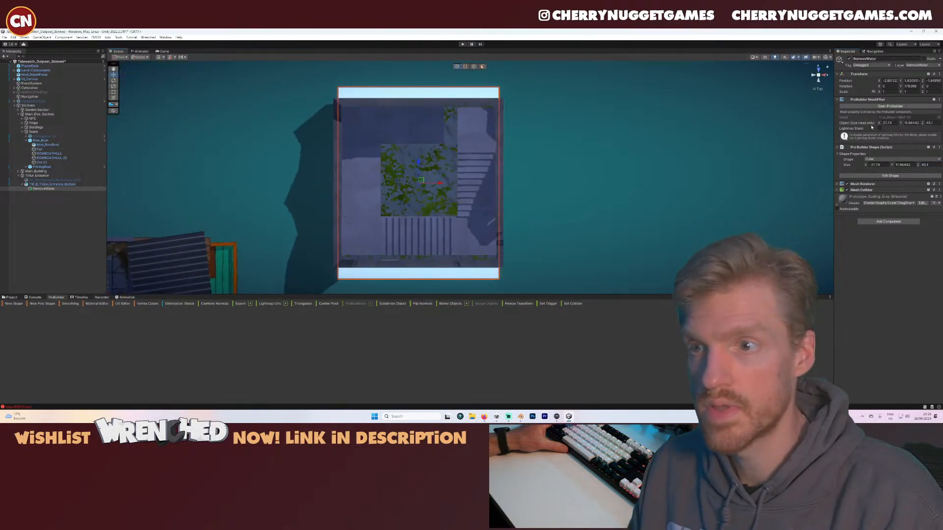
left_click_drag(915, 167, 900, 173)
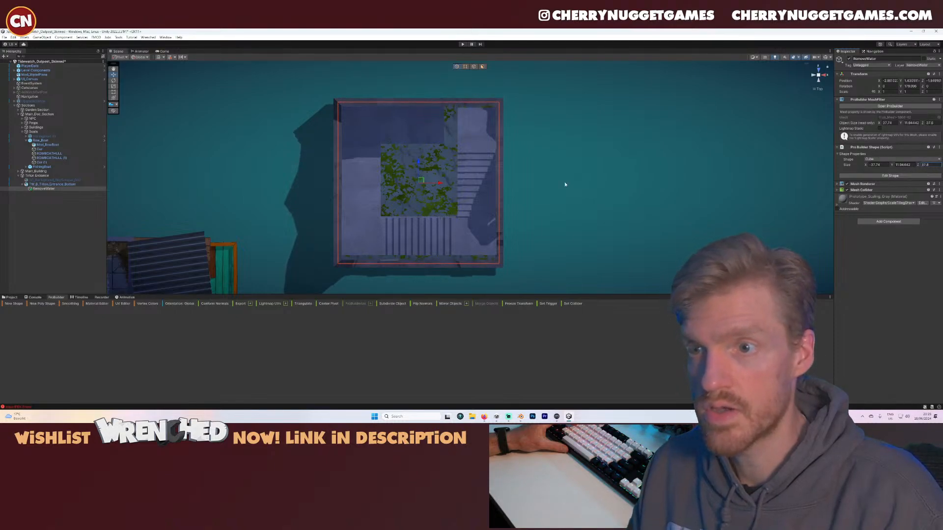
- Raise the RemoveWater cube to a Y position of about 17.3 so it crosses the waterline inside the entrance
left_click_drag(566, 185, 461, 44, "alt")
scroll(456, 241, "down", 5)
mouse_move(456, 240)
left_mouse_down("alt")
mouse_move(454, 227)
mouse_move(447, 235)
left_mouse_up("alt")
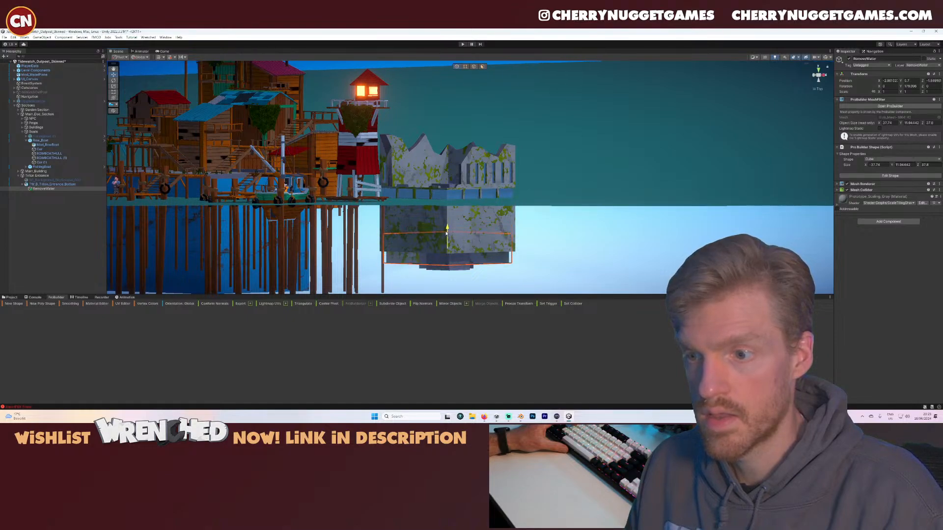
mouse_move(447, 227)
left_mouse_down()
mouse_move(445, 184)
mouse_move(501, 217)
mouse_move(481, 225)
mouse_move(480, 216)
mouse_move(427, 210)
mouse_move(426, 189)
mouse_move(432, 227)
mouse_move(439, 220)
left_mouse_up()
mouse_move(572, 224)
left_mouse_down("alt")
mouse_move(509, 249)
mouse_move(429, 201)
mouse_move(569, 211)
left_mouse_up("alt")
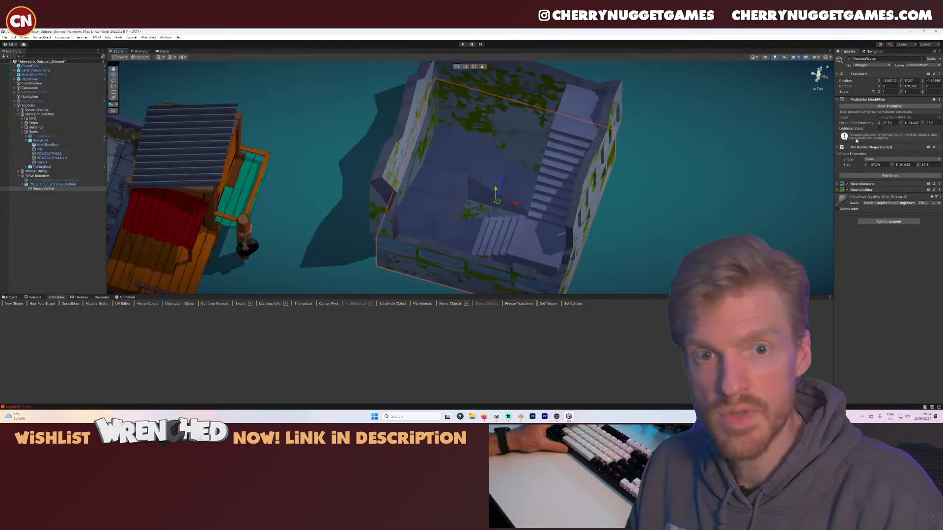
- Turn off shadow casting in the RemoveWater cube's Mesh Renderer
left_click(840, 184)
left_click(888, 201)
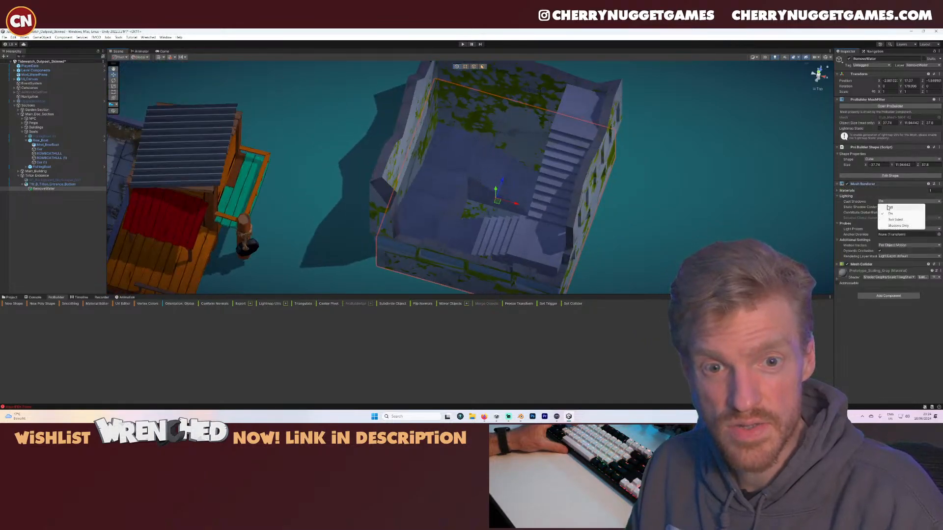
left_click(889, 207)
left_click_drag(520, 190, 499, 229, "alt")
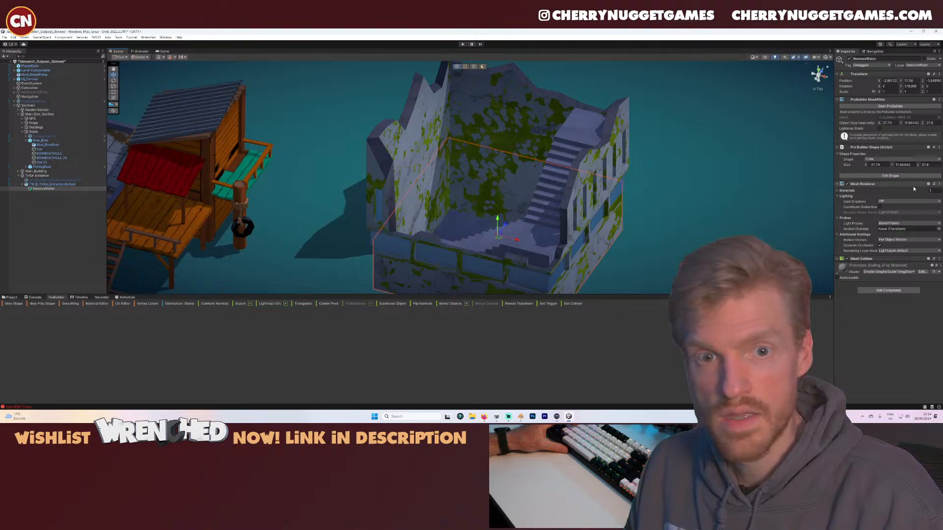
- Increase the RemoveWater cube's height to about 25 and its X size to about 39
left_click_drag(892, 166, 922, 162)
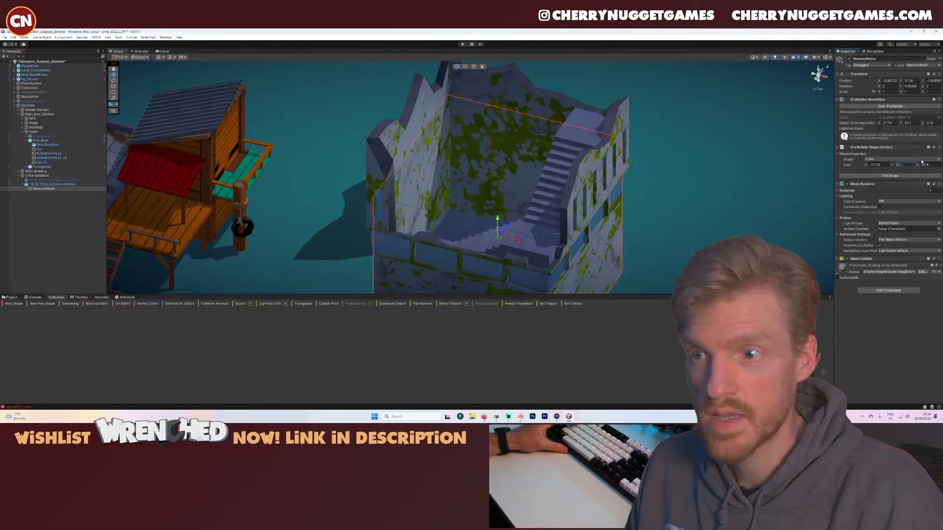
scroll(677, 211, "down", 3)
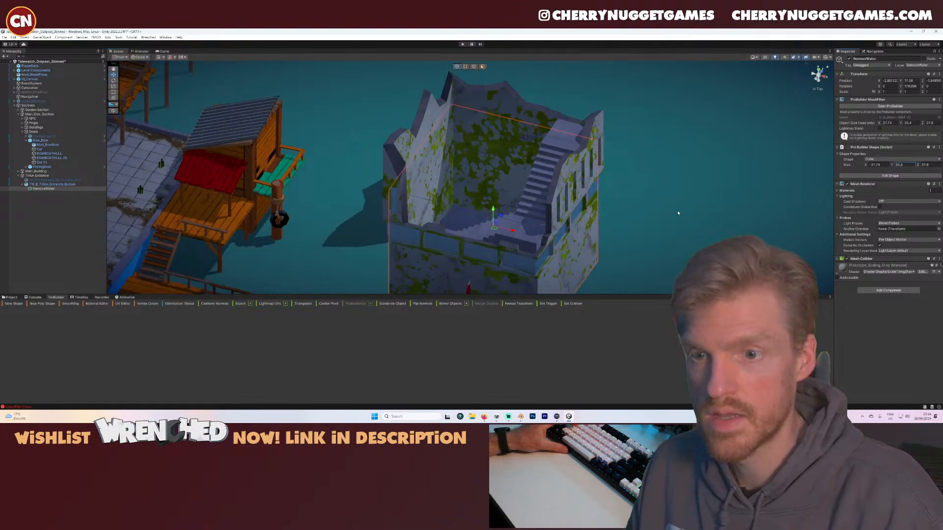
middle_click_drag(606, 236, 587, 128)
left_click_drag(587, 128, 563, 158, "alt")
scroll(563, 158, "up", 2)
middle_click_drag(557, 163, 527, 207)
mouse_move(866, 167)
left_mouse_down()
mouse_move(924, 166)
mouse_move(867, 167)
left_mouse_up()
- Scale the RemoveWater cube down uniformly to about 0.94 so it fits within the entrance's outer walls
left_click_drag(439, 198, 475, 150, "alt")
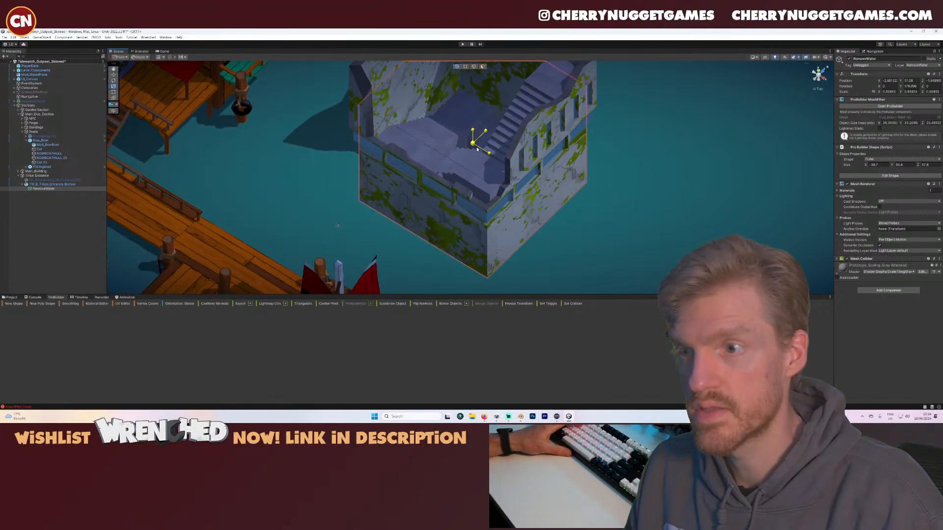
left_click_drag(422, 194, 407, 183, "alt")
scroll(408, 183, "down", 5)
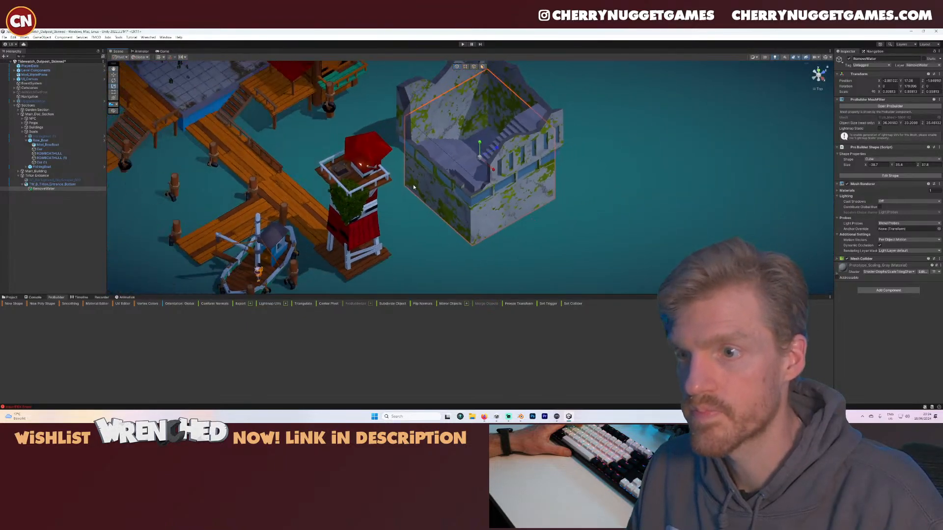
- Examine how the rowboat beside the wooden dock meets the water, and bring the RemoveWater cube back into view
middle_click_drag(296, 182, 511, 189)
scroll(511, 190, "up", 3)
left_click_drag(294, 179, 304, 200, "alt")
middle_click_drag(322, 196, 458, 83)
scroll(456, 203, "up", 2)
mouse_move(441, 211)
left_mouse_down("alt")
mouse_move(480, 182)
mouse_move(459, 158)
mouse_move(467, 193)
mouse_move(436, 197)
mouse_move(434, 206)
left_mouse_up("alt")
scroll(436, 196, "up", 2)
scroll(434, 207, "down", 3)
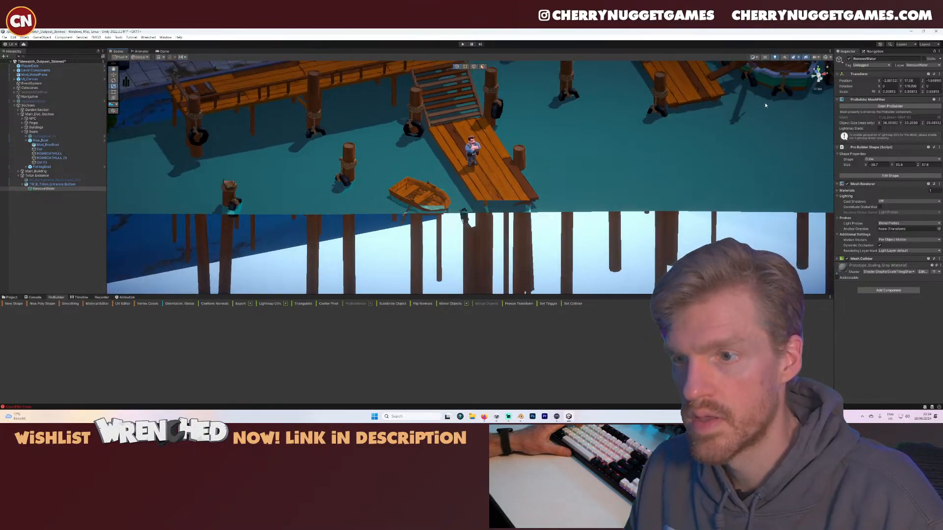
scroll(805, 97, "up", 3)
right_click_drag(431, 191, 456, 213)
key("f")
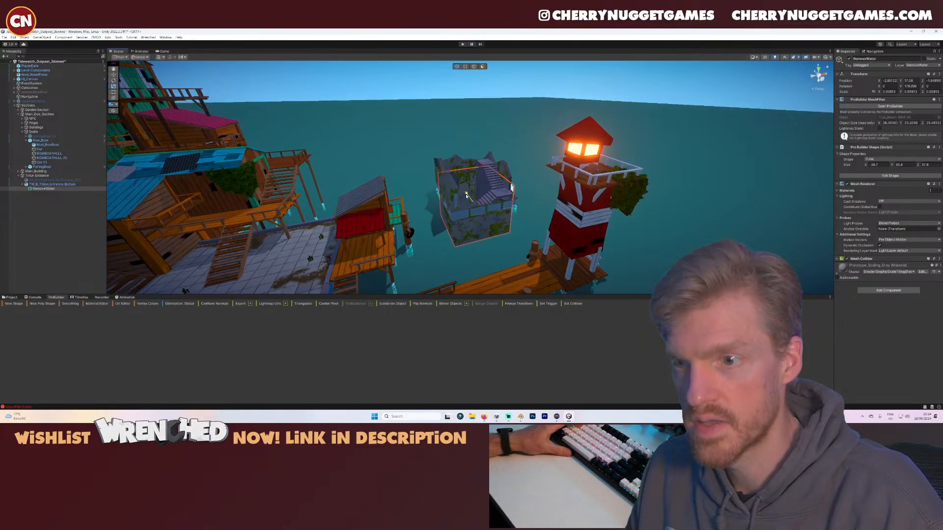
left_click_drag(473, 213, 465, 193)
key("ctrl+z")
key("w")
scroll(526, 204, "up", 3)
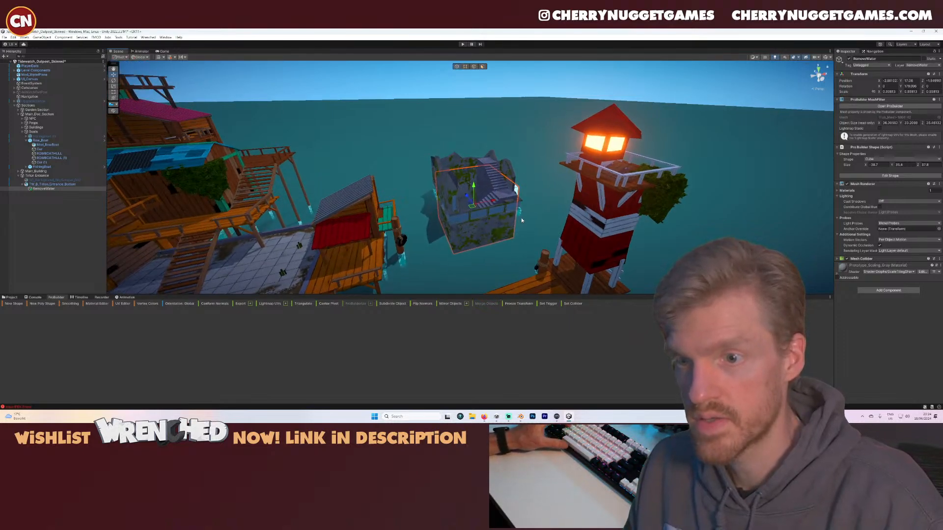
- Examine the components of the Row_Boat's two ROWBOATHULL objects to see how water is kept out of the boat
right_click_drag(527, 204, 532, 145)
left_click(467, 210)
scroll(467, 210, "up", 3)
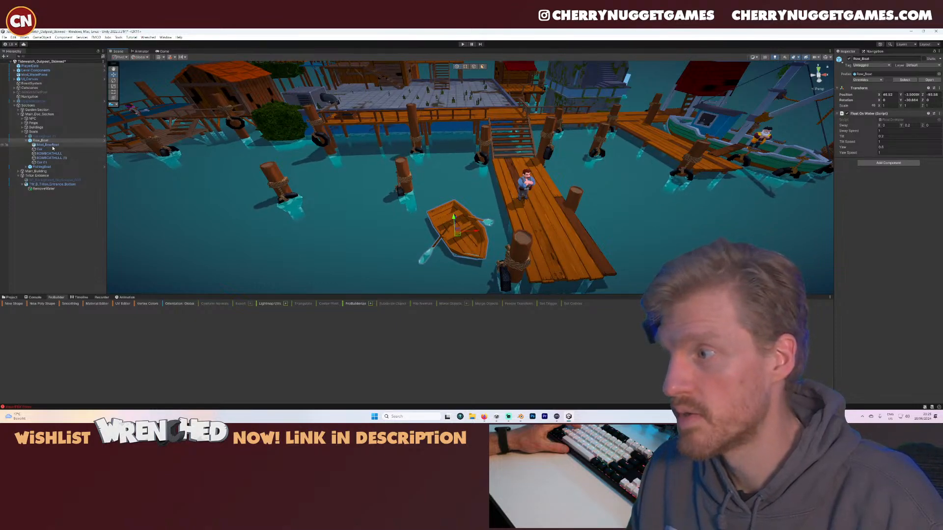
left_click(49, 154)
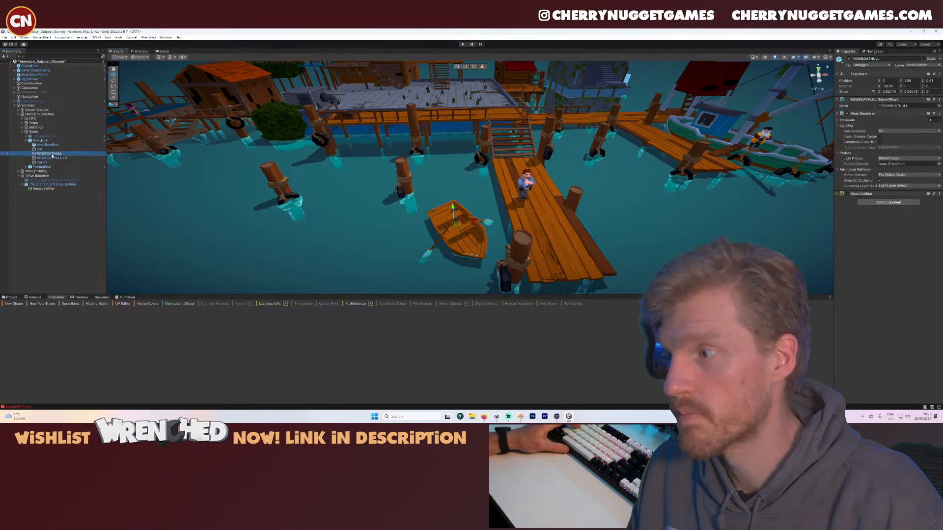
left_click(52, 158)
left_click(50, 154)
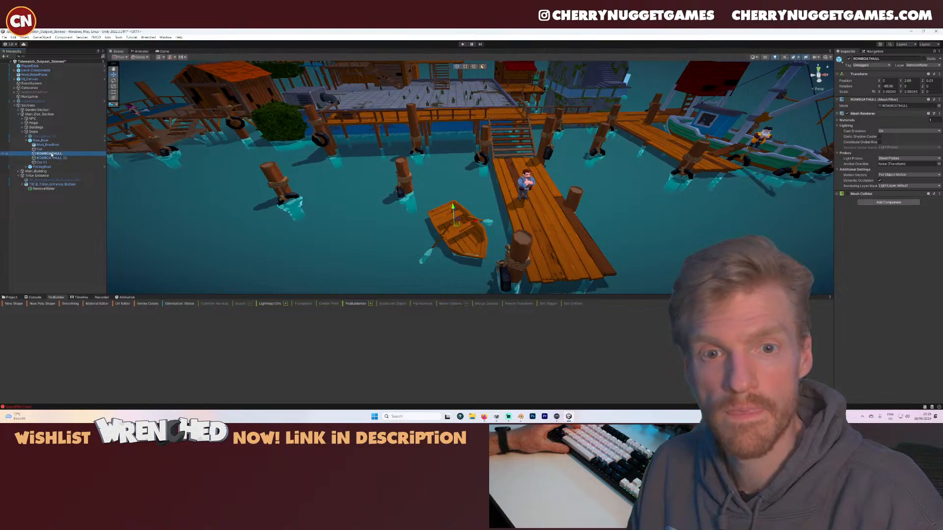
left_click(53, 158)
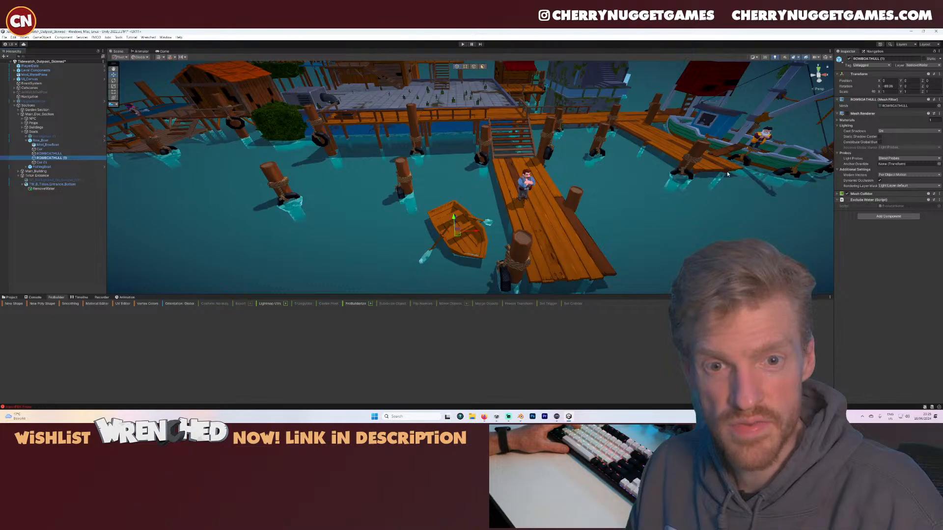
- Read the ExcludeWater script attached to ROWBOATHULL (1) in the code editor, and return to Unity
middle_click_drag(727, 174, 669, 216)
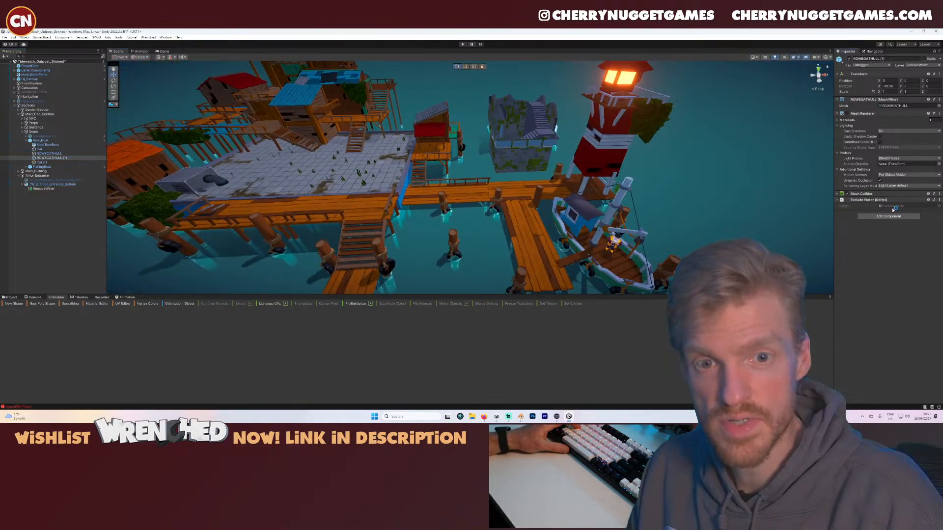
double_click(892, 206)
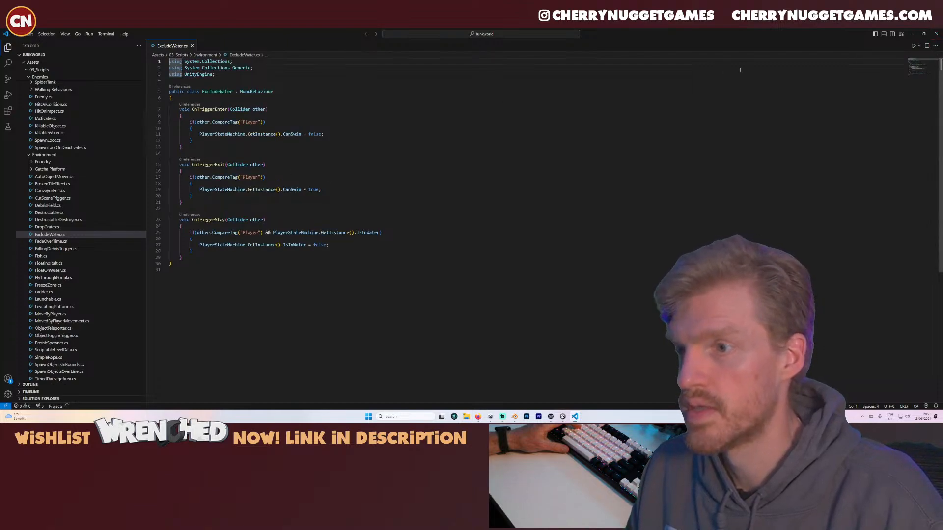
left_click(911, 35)
mouse_move(518, 187)
right_mouse_down()
mouse_move(505, 180)
mouse_move(529, 188)
right_mouse_up()
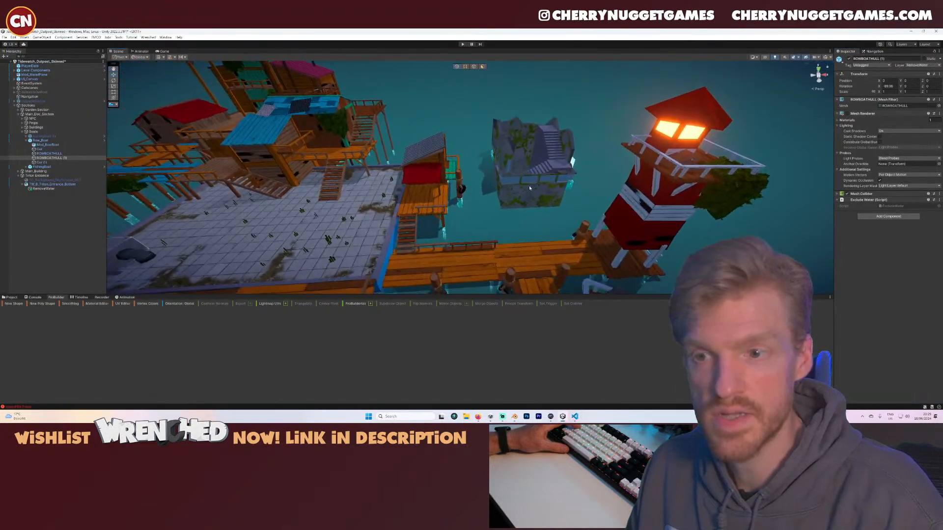
- Compare the components of the rowboat's child objects with those of ROWBOATHULL (1)
scroll(528, 187, "down", 3)
left_click(50, 154)
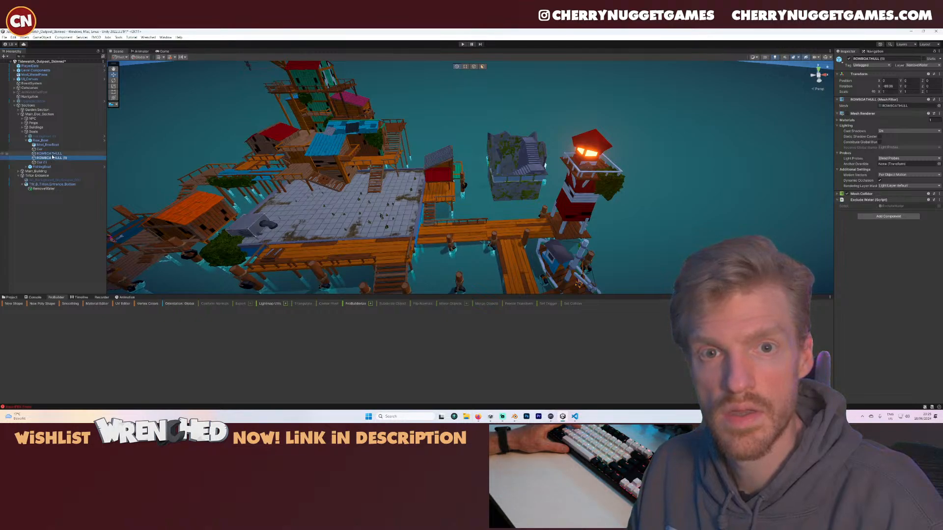
left_click(53, 149)
left_click(55, 145)
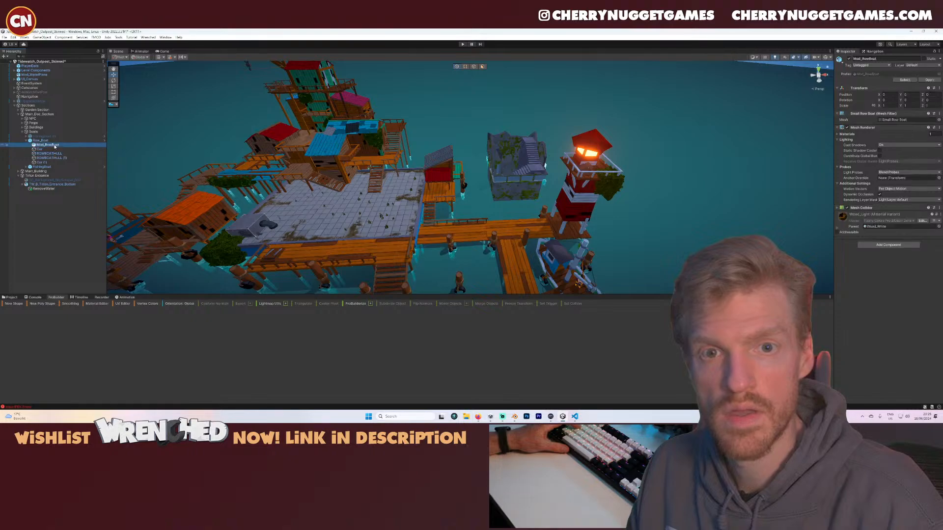
left_click(53, 158)
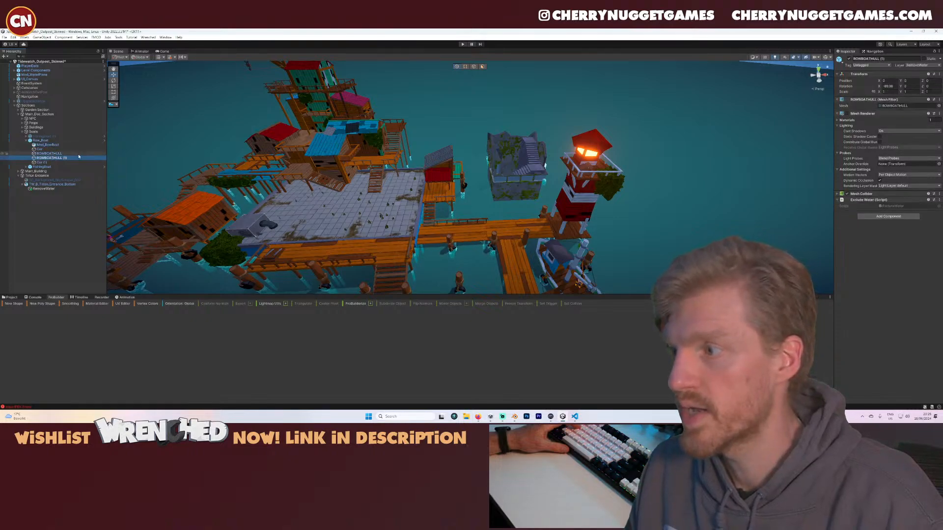
left_click_drag(528, 179, 375, 185, "alt")
scroll(457, 190, "up", 5)
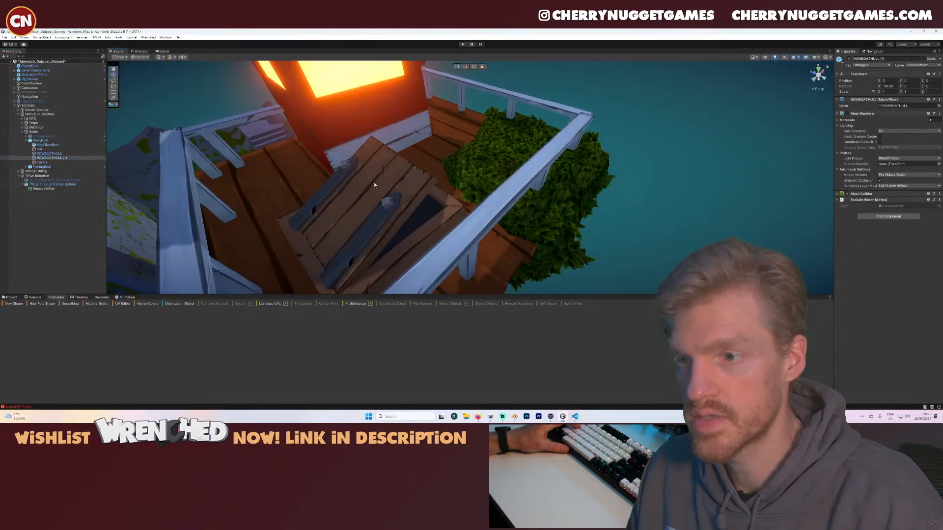
middle_click_drag(375, 185, 464, 161)
- Duplicate the RemoveWater cube and disable the copy's Mesh Renderer
double_click(35, 188)
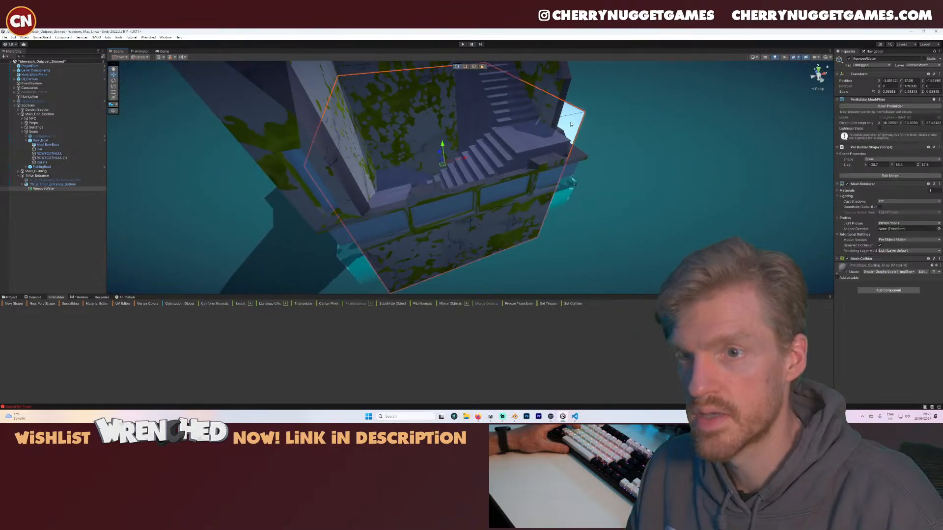
key("ctrl+d")
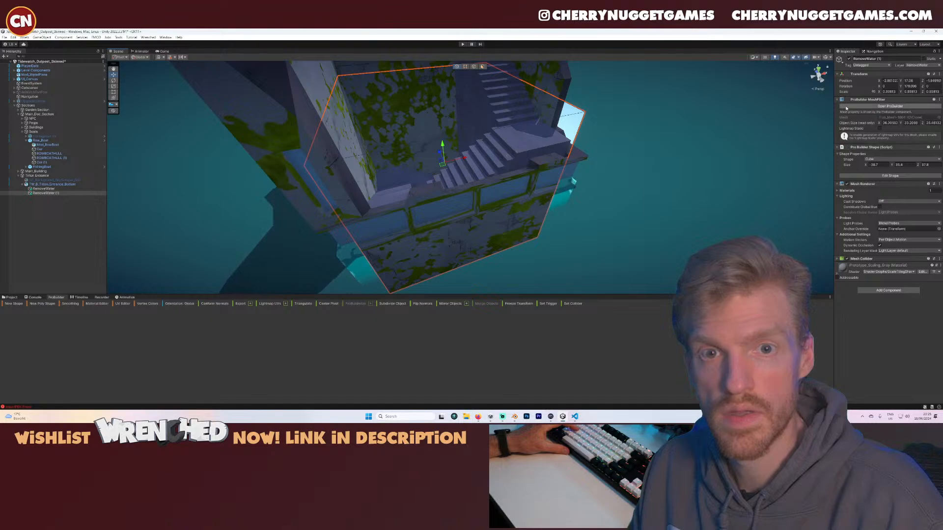
left_click(847, 184)
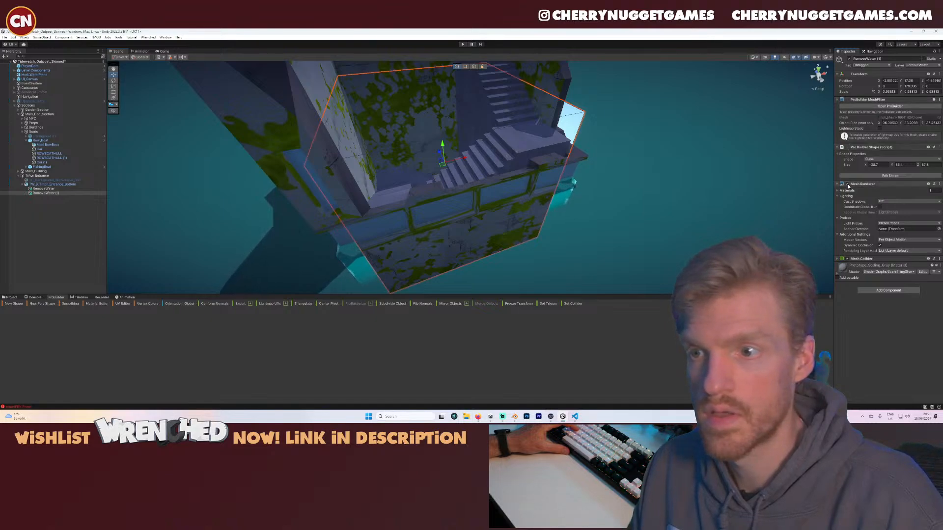
- Toggle the original RemoveWater cube's Mesh Renderer off and on to compare the water inside the entrance
left_click(49, 189)
left_click(847, 184)
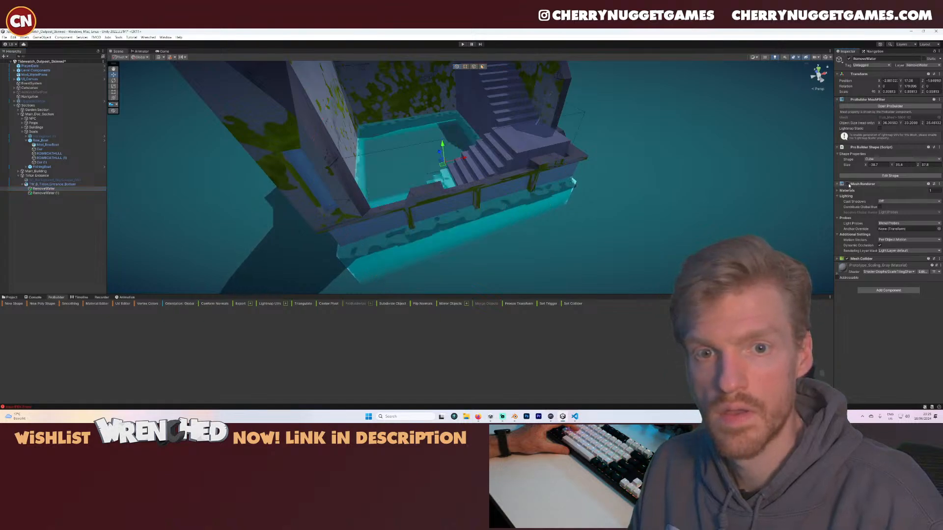
left_click(847, 185)
left_click(847, 185)
left_click(847, 185)
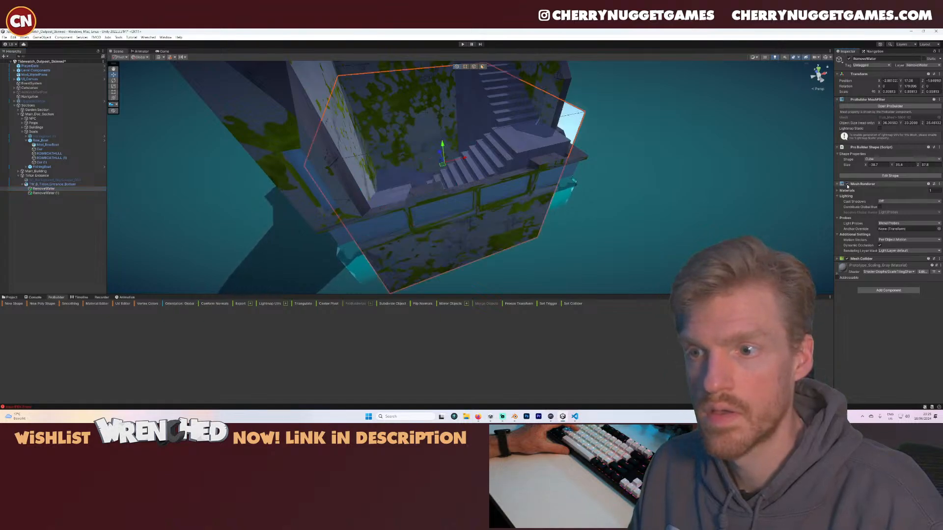
left_click(847, 185)
left_click(847, 185)
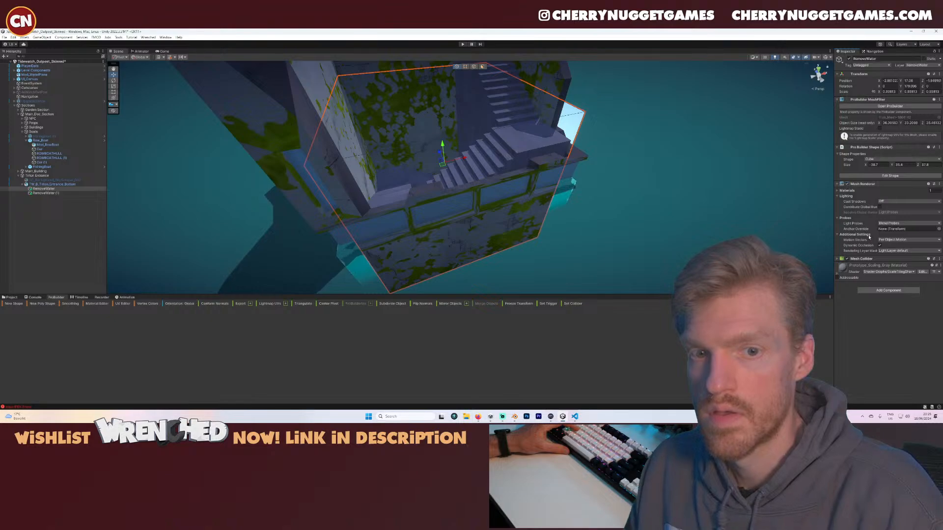
- Replace the RemoveWater cube's Mesh Collider with a Box Collider and add the Exclude Water script
right_click(856, 259)
left_click(869, 273)
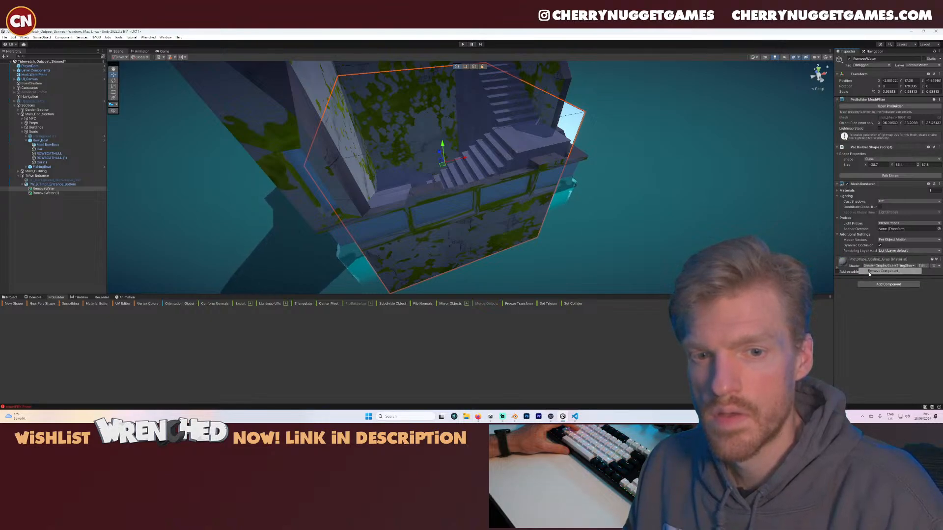
left_click(872, 286)
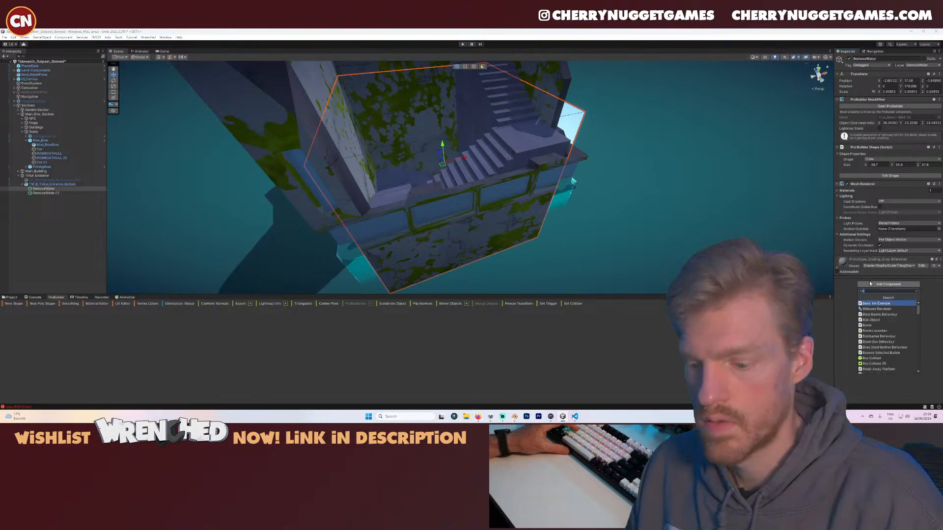
left_click(885, 352)
left_click(885, 336)
type("exc")
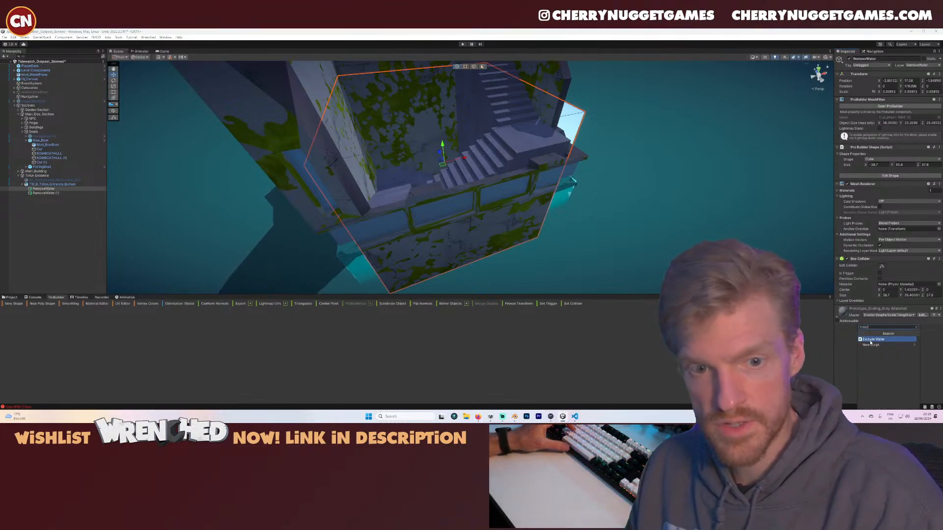
left_click(886, 338)
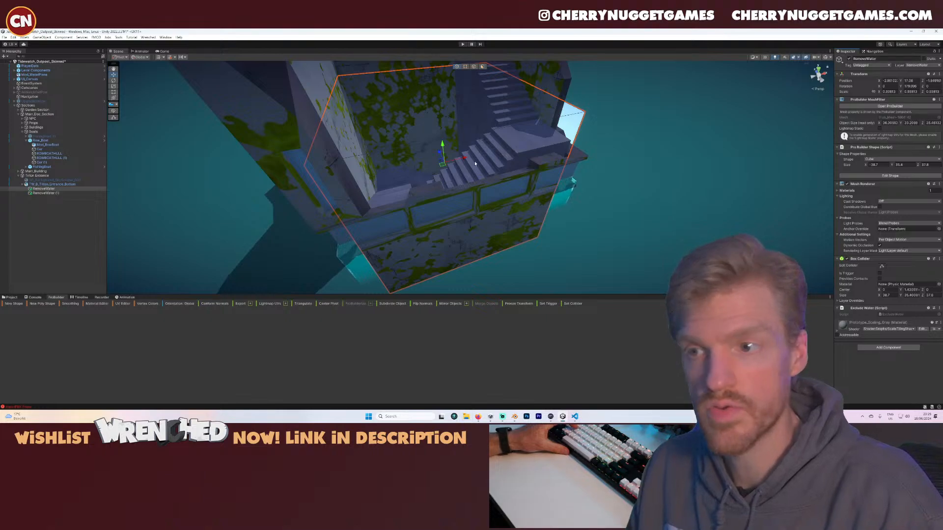
- Delete the duplicate RemoveWater (1) cube
left_click(46, 193)
key("Delete")
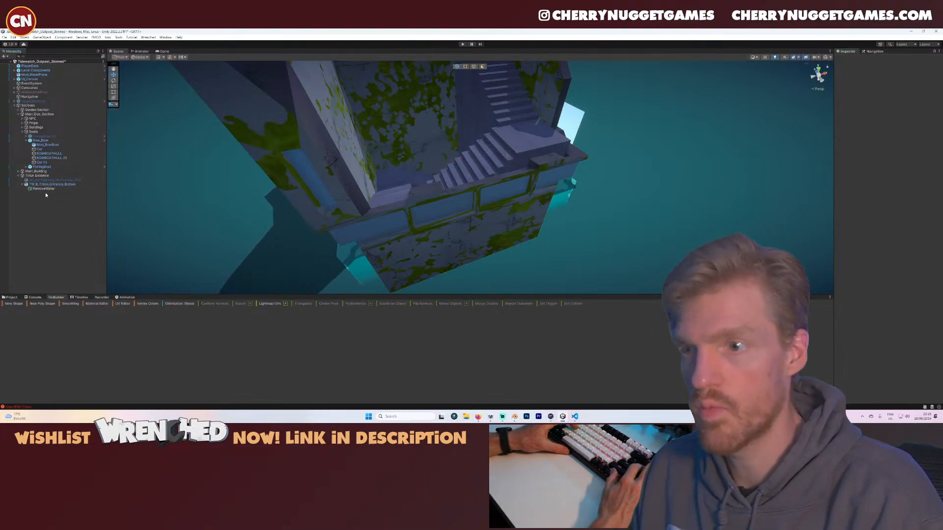
scroll(335, 152, "down", 8)
left_click_drag(511, 172, 380, 163, "alt")
- Raise the RemoveWater cube to about Y 41 and check how it covers the entrance from above
left_click(455, 168)
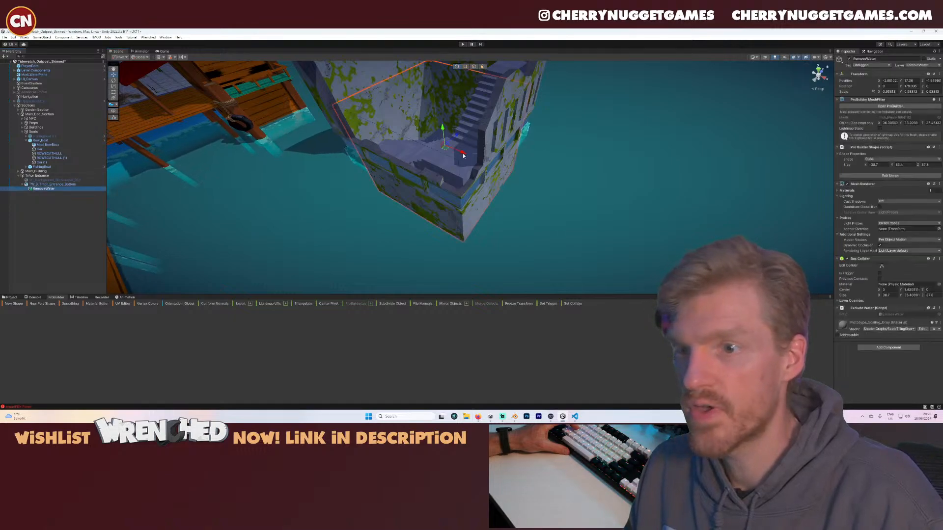
left_click_drag(463, 156, 428, 35)
middle_click_drag(437, 98, 461, 196)
right_click_drag(437, 194, 454, 197)
scroll(454, 198, "down", 2)
middle_click_drag(455, 198, 486, 182)
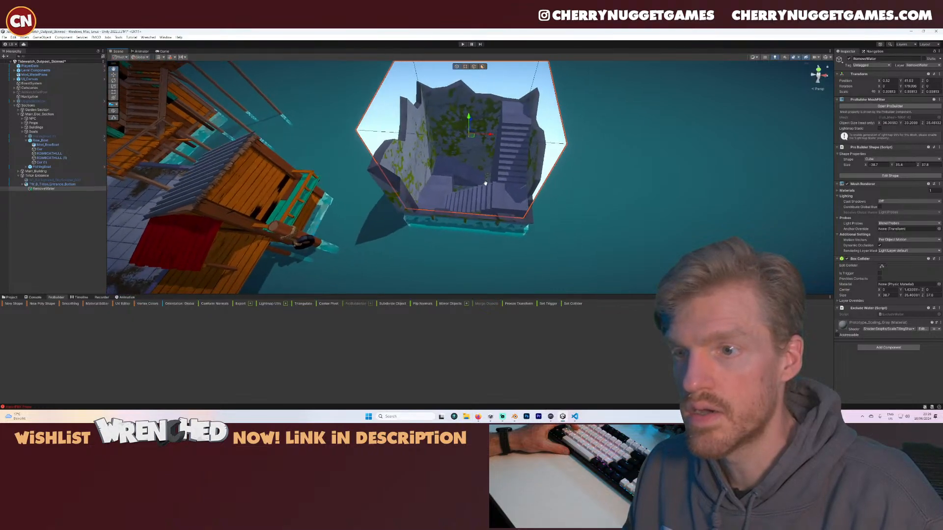
- Flatten the RemoveWater cube vertically into a thin slab and lower it to Y 21.7 inside the entrance
key("r")
left_click_drag(468, 119, 486, 129)
key("w")
scroll(491, 184, "up", 5)
scroll(485, 199, "down", 4)
scroll(485, 200, "up", 2)
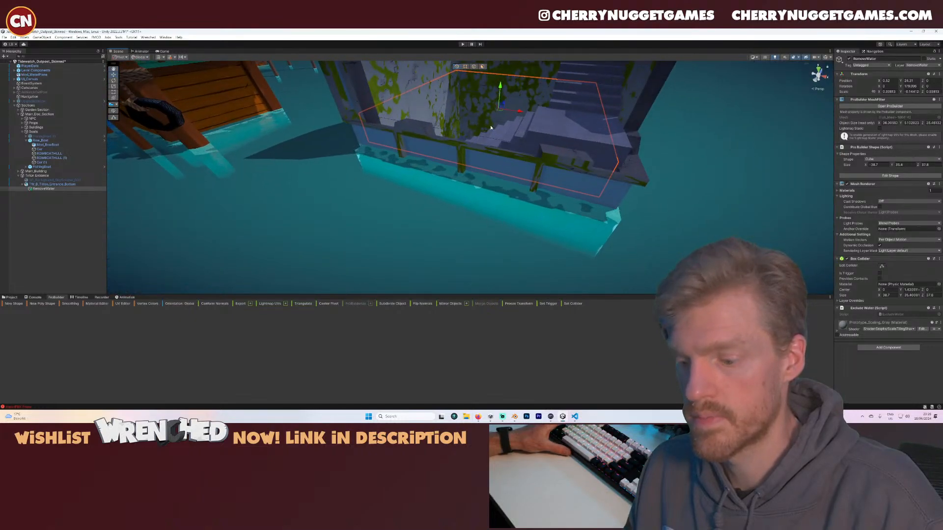
key("r")
mouse_move(500, 87)
left_mouse_down()
mouse_move(500, 111)
mouse_move(500, 100)
left_mouse_up()
key("w")
right_click_drag(500, 101, 495, 140)
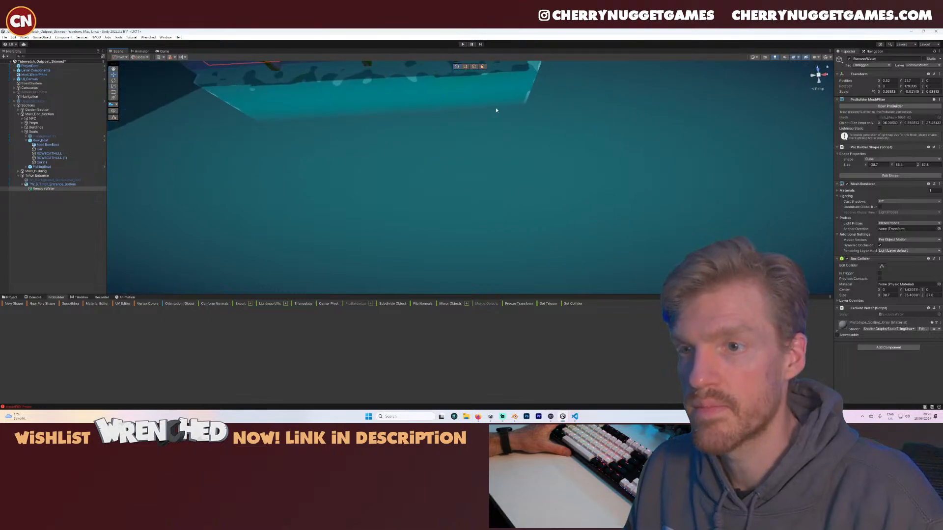
scroll(496, 109, "down", 3)
middle_click_drag(496, 110, 488, 187)
scroll(493, 203, "up", 3)
left_click_drag(492, 203, 459, 158, "alt")
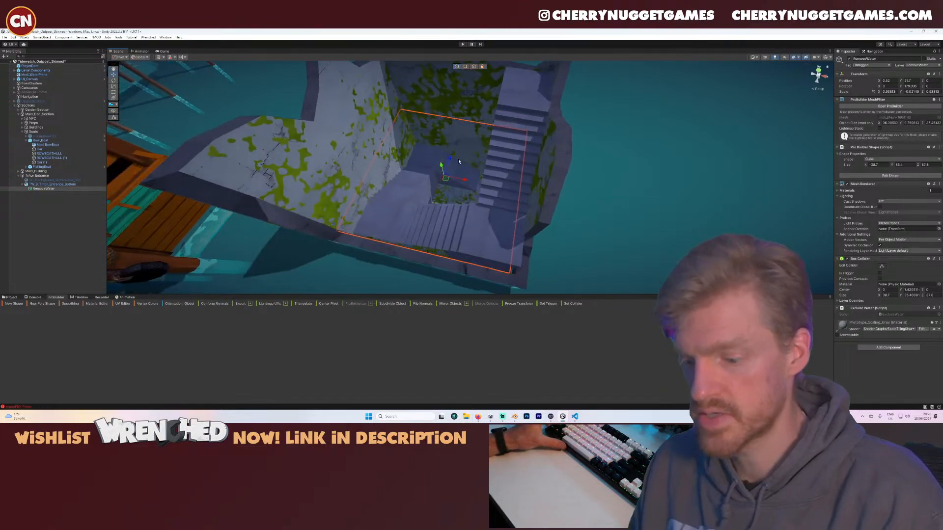
- Save the scene and playtest the water around the Triton entrance
key("ctrl+s")
left_click(463, 44)
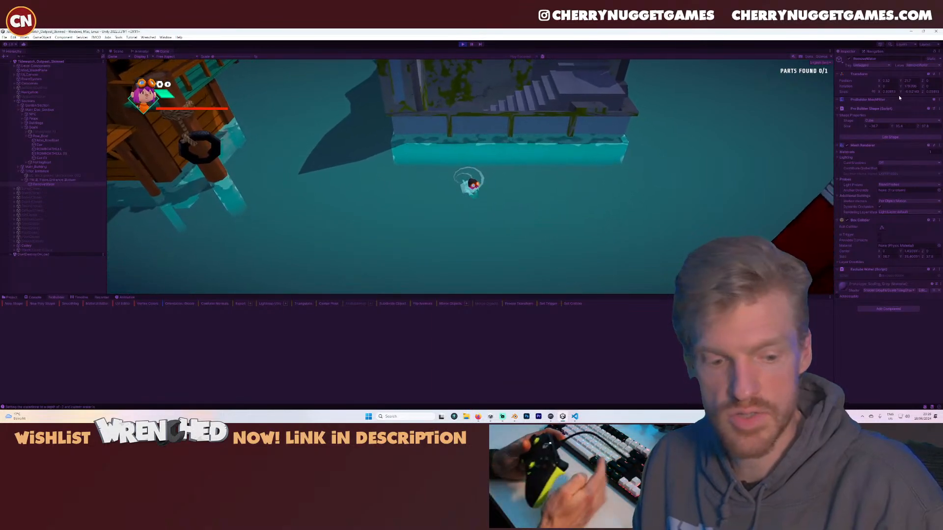
key("ctrl+p")
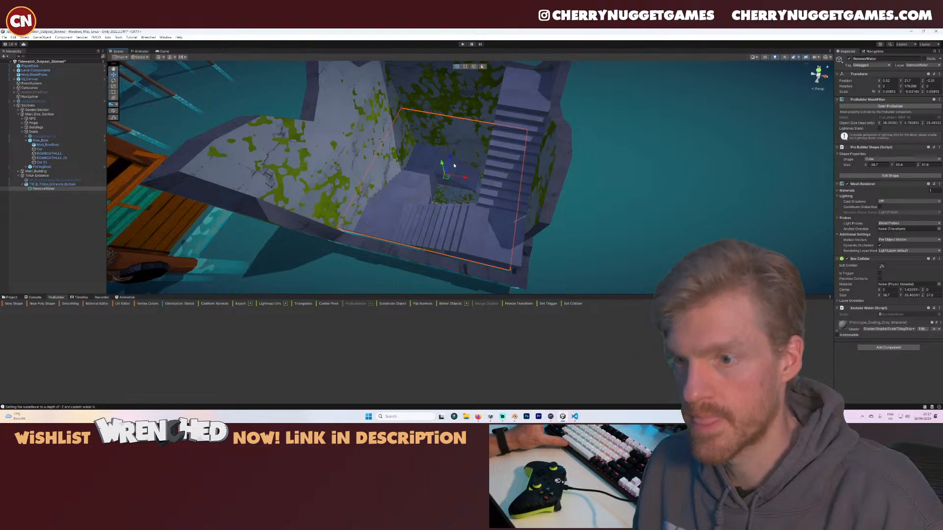
- Reset the RemoveWater cube's scale to 1 on X, Y and Z
key("ctrl+z")
type("1")
key("Tab")
type("1")
key("Tab")
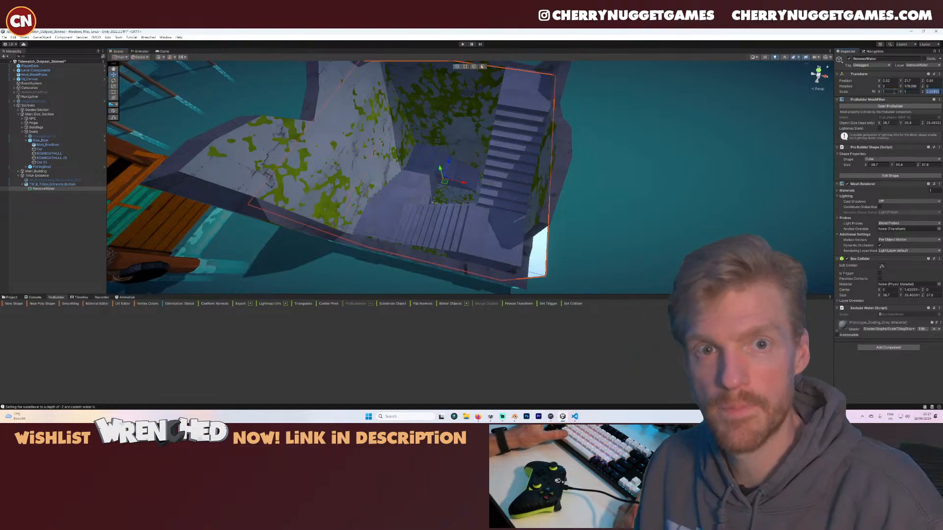
type("1")
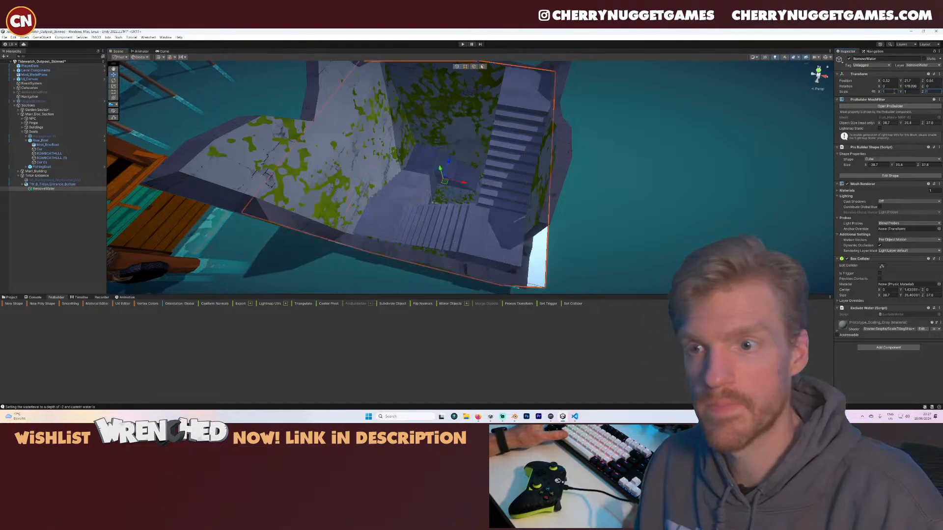
- Scale the RemoveWater cube down uniformly to about 0.95, checking from above that it fits within the entrance walls
left_click(818, 82)
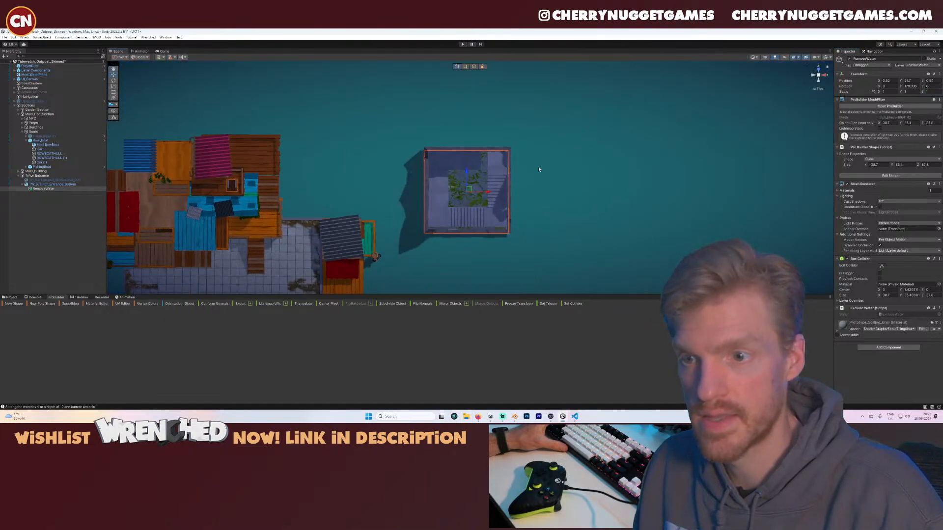
key("f")
key("r")
left_click_drag(463, 204, 463, 208)
left_click_drag(481, 243, 806, 119, "alt")
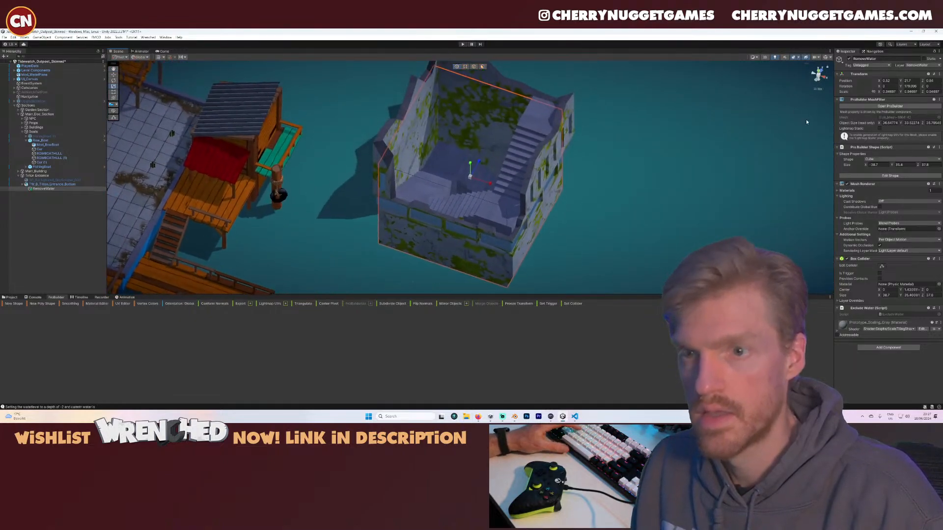
left_click(816, 88)
right_click_drag(489, 189, 496, 194)
left_click_drag(496, 194, 473, 163, "alt")
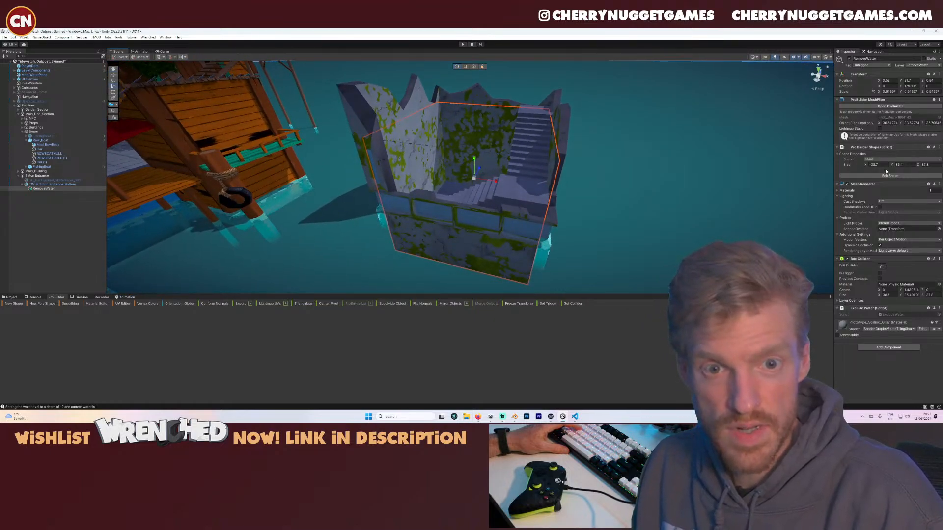
- Reduce the RemoveWater shape's Y size to 0 and raise the flat plane slightly inside the entrance, checking its fit against the walls
left_click(888, 176)
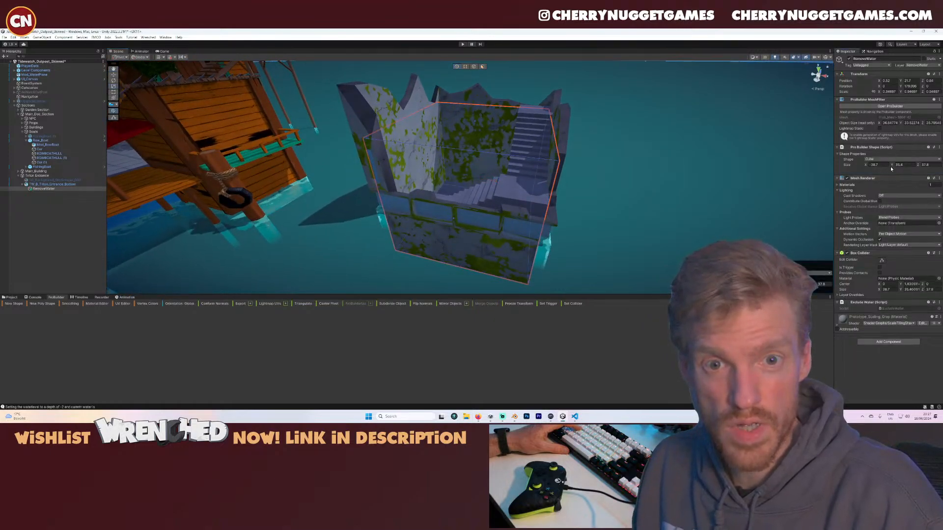
left_click_drag(893, 166, 840, 172)
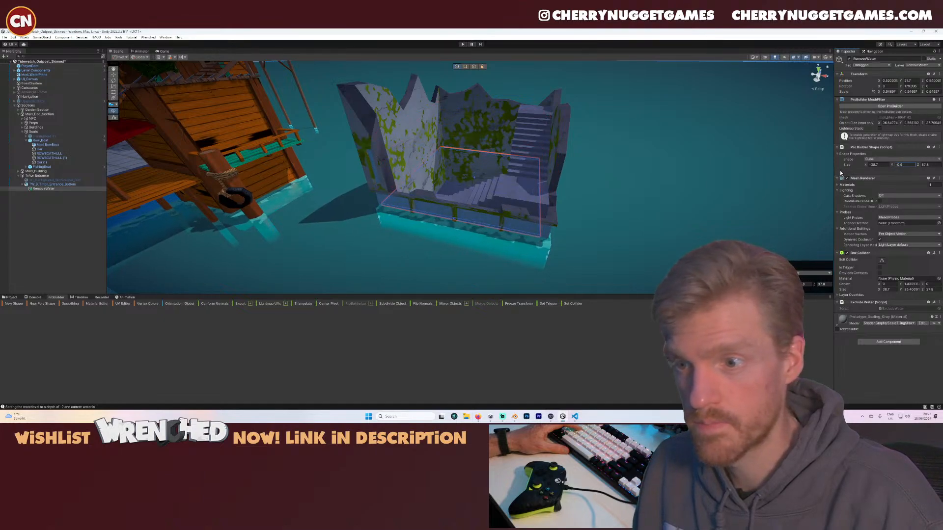
key("w")
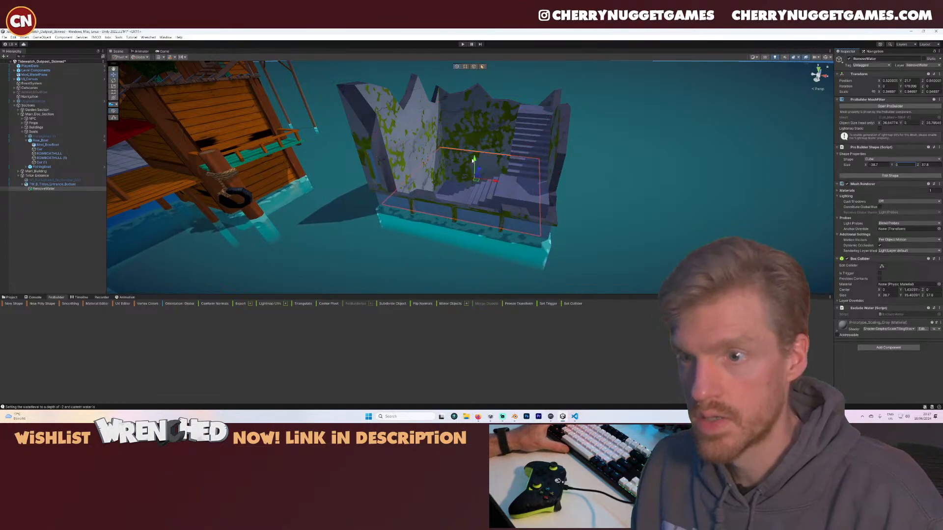
left_click_drag(475, 161, 475, 158)
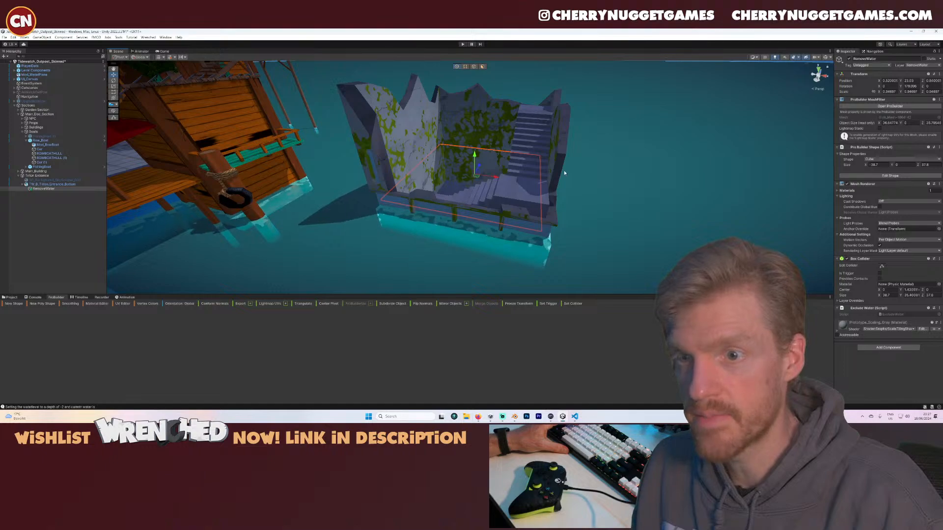
right_click_drag(565, 173, 579, 231)
middle_click_drag(484, 113, 501, 198)
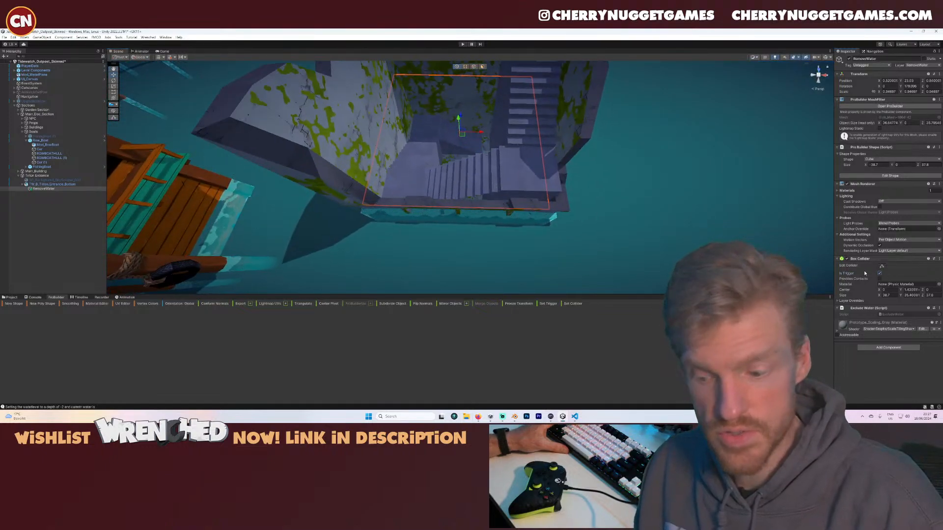
- Save the scene and remove the Box Collider component from RemoveWater
key("ctrl+s")
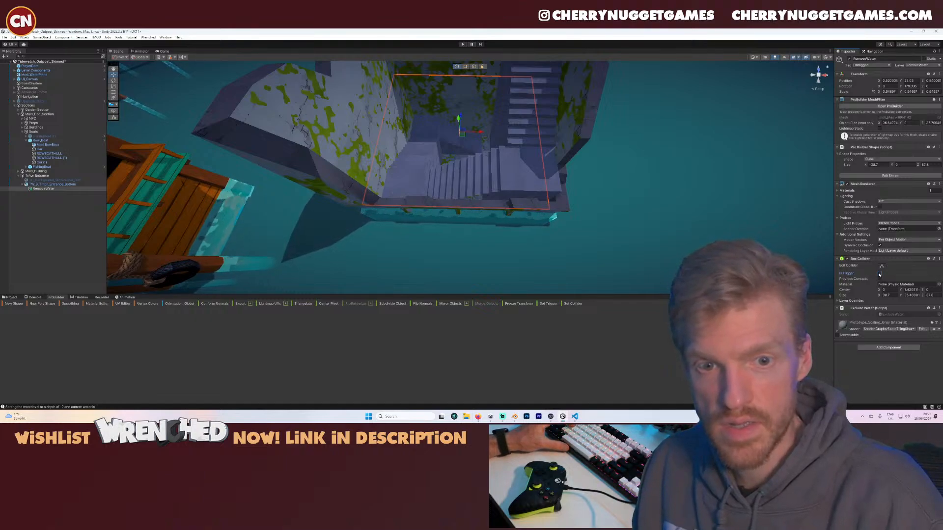
right_click(870, 260)
left_click(879, 270)
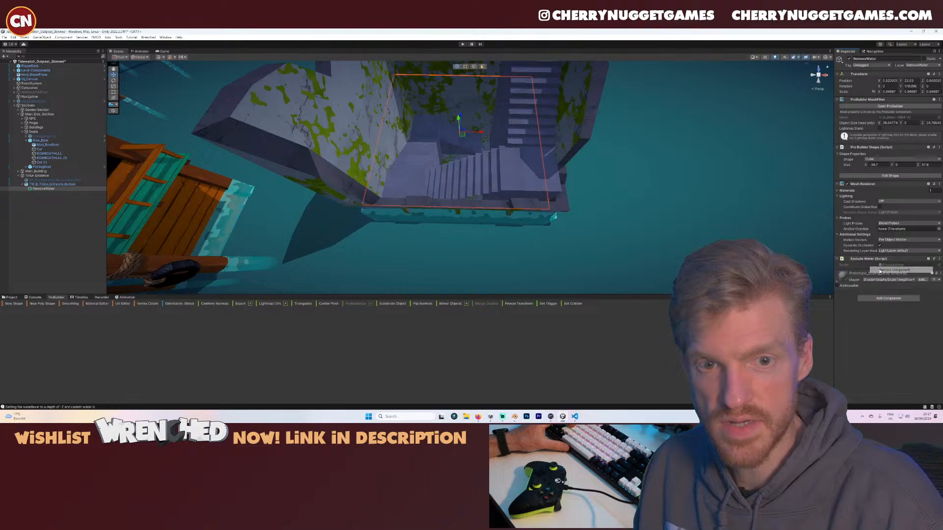
- Review the ExcludeWater.cs script's trigger functions and playtest the character's movement inside the Triton entrance
middle_click_drag(473, 135, 456, 178)
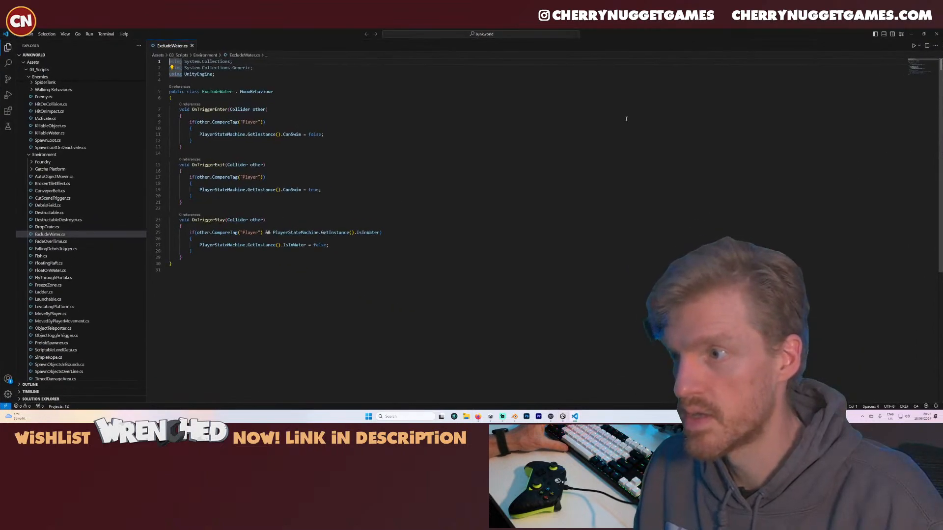
left_click(912, 35)
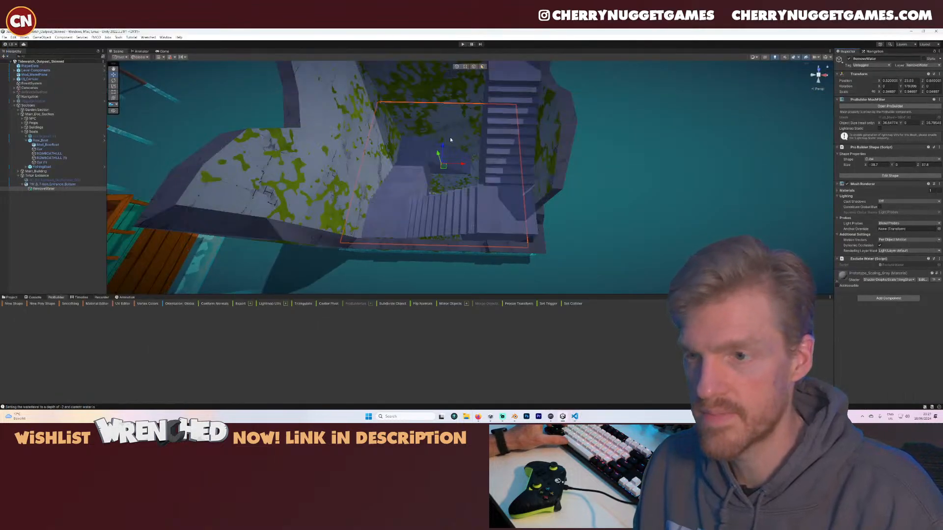
left_click(464, 45)
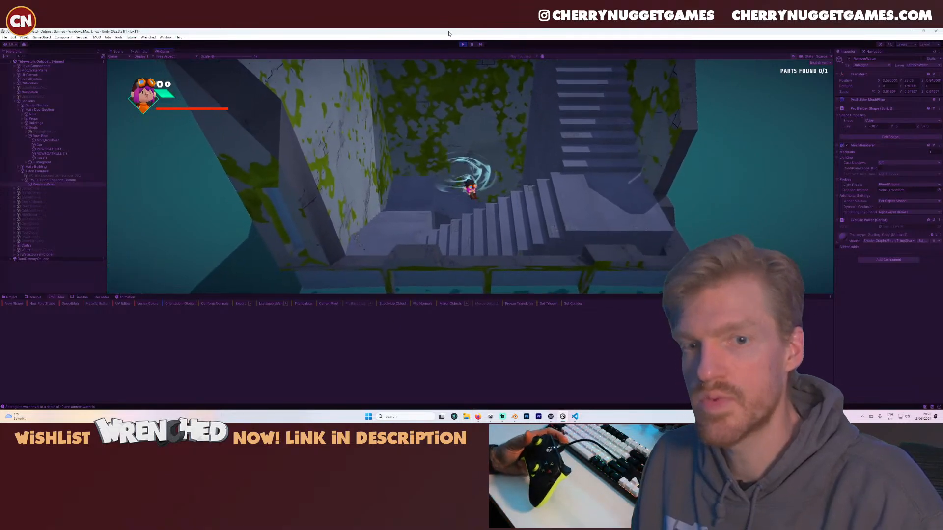
left_click(462, 45)
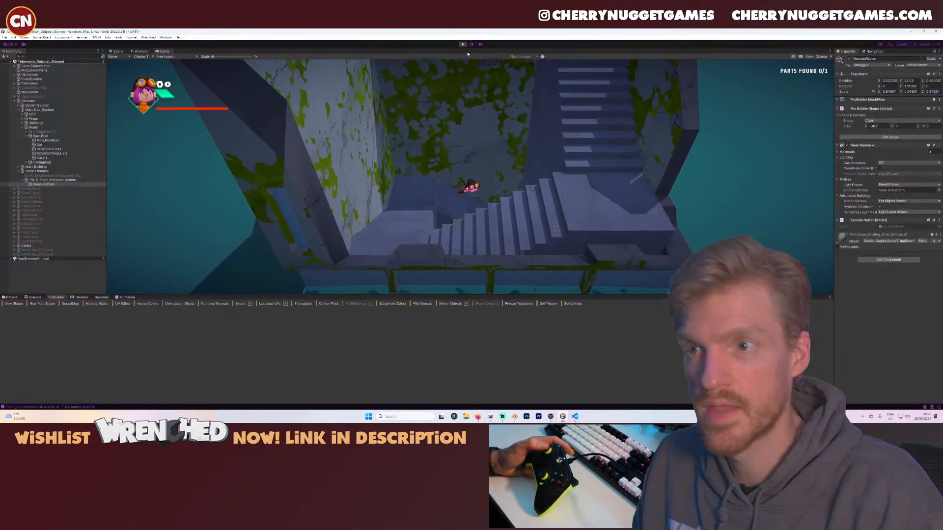
- Add a new Box Collider component to RemoveWater
left_click(897, 299)
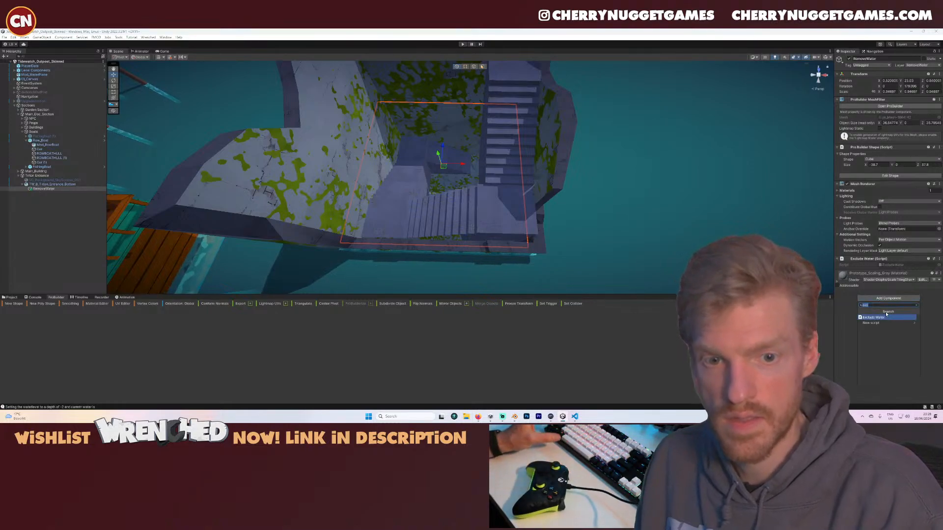
type("coll")
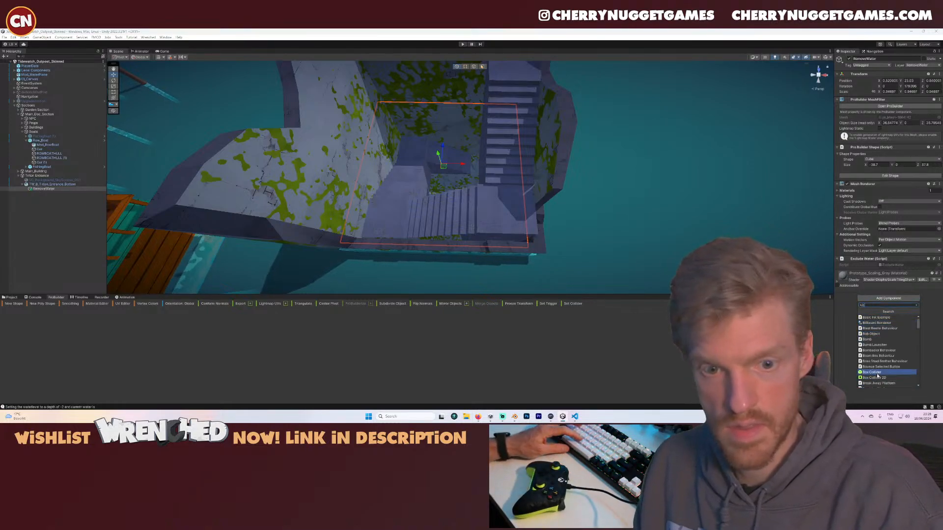
left_click(876, 373)
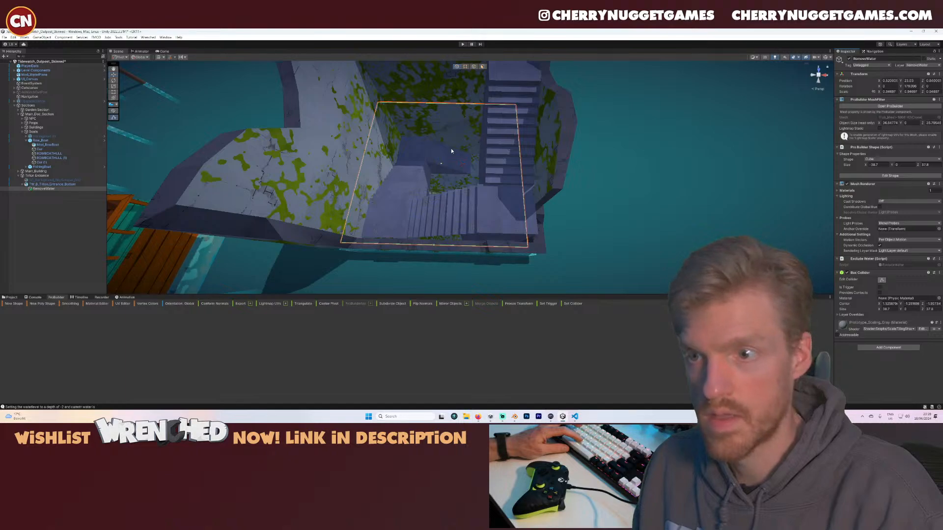
- Extend RemoveWater's Box Collider downward so it encloses the submerged interior of the entrance, and save the scene
left_click(825, 76)
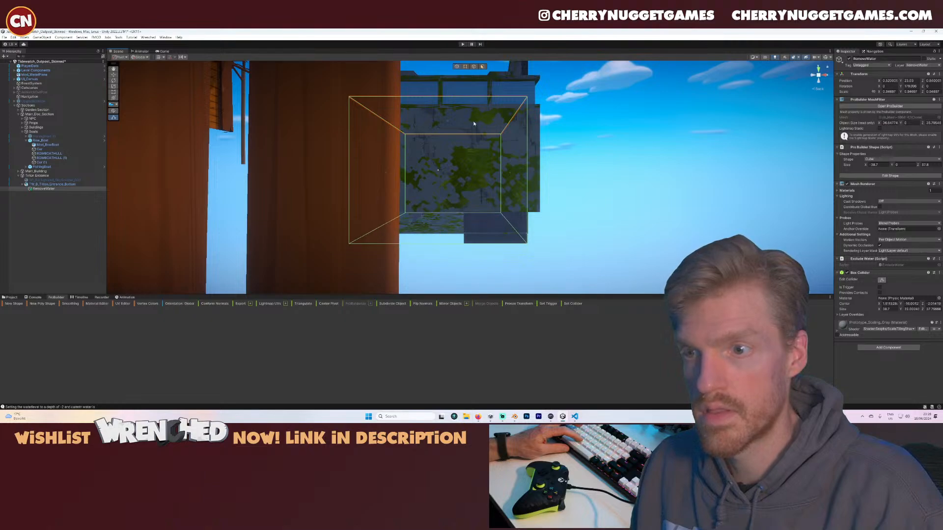
right_click_drag(474, 124, 445, 185)
left_click(445, 185)
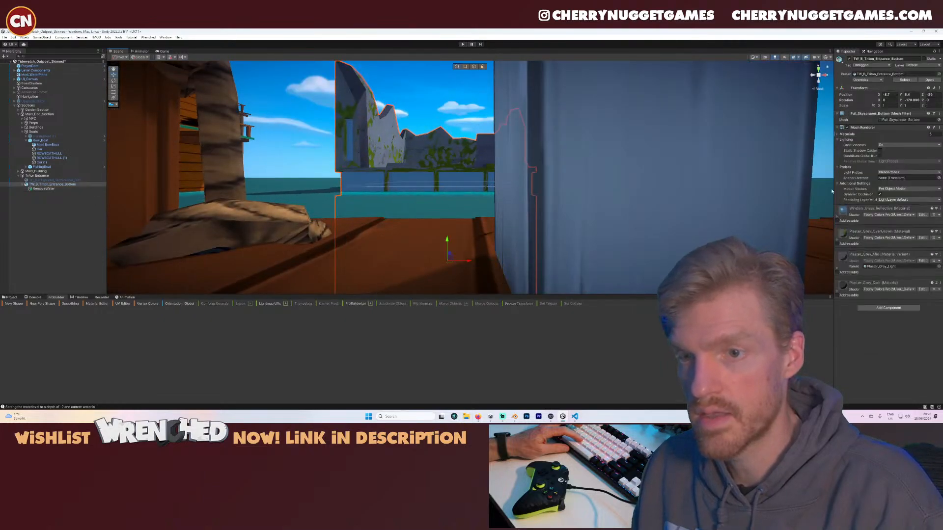
right_click_drag(436, 150, 1, 170)
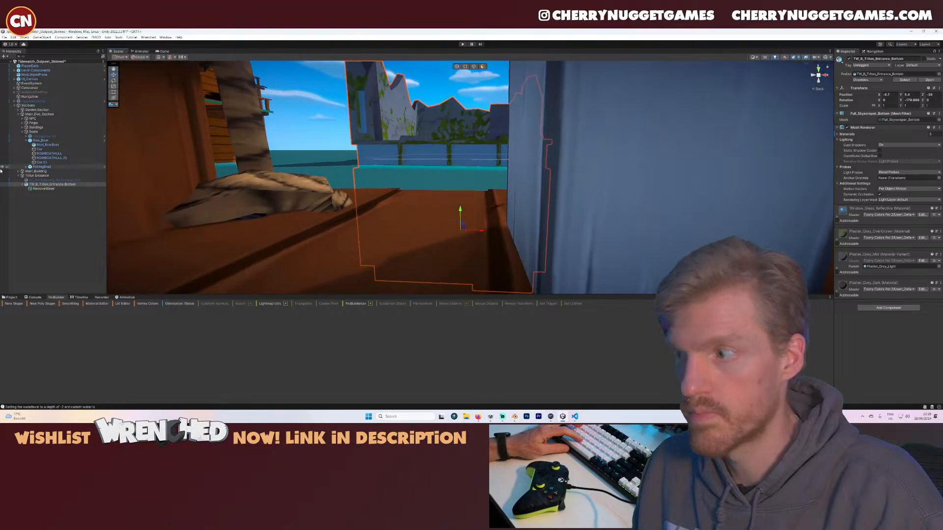
left_click(34, 189)
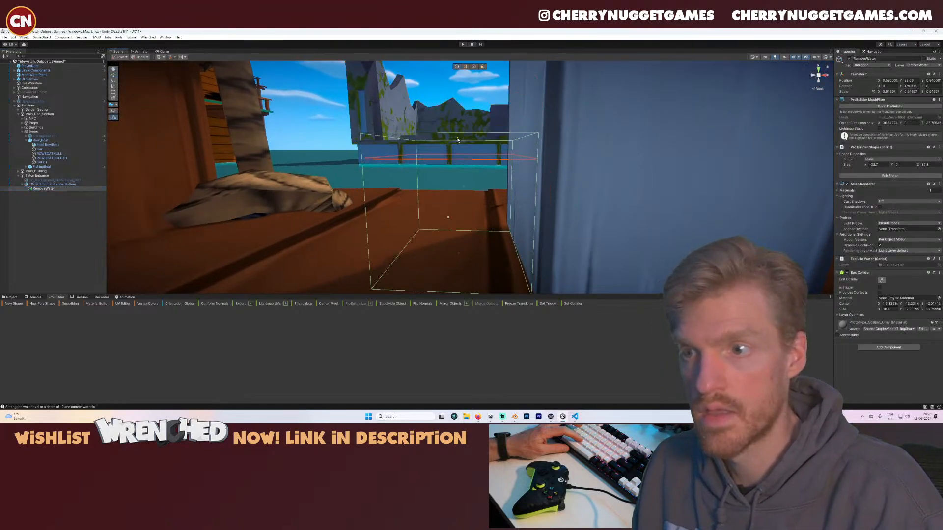
right_click_drag(458, 141, 484, 199)
key("ctrl+s")
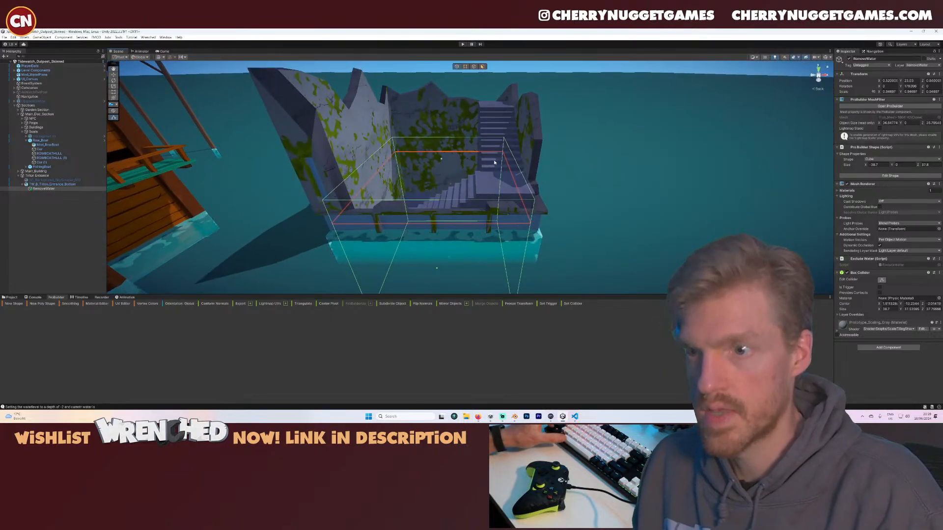
scroll(495, 161, "up", 4)
scroll(498, 161, "down", 5)
left_click_drag(499, 162, 467, 197, "alt")
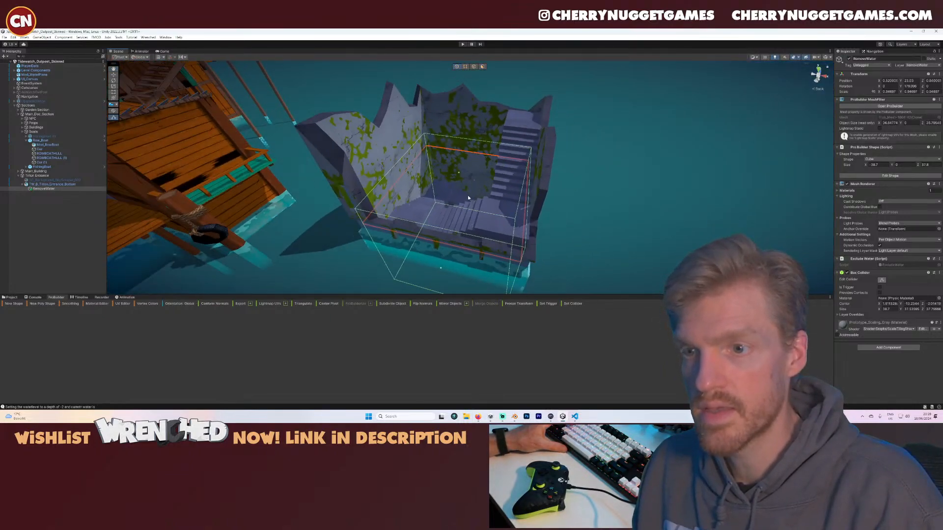
- Toggle RemoveWater's Mesh Renderer off and on, and collapse its Mesh Renderer and Box Collider settings
left_click(837, 184)
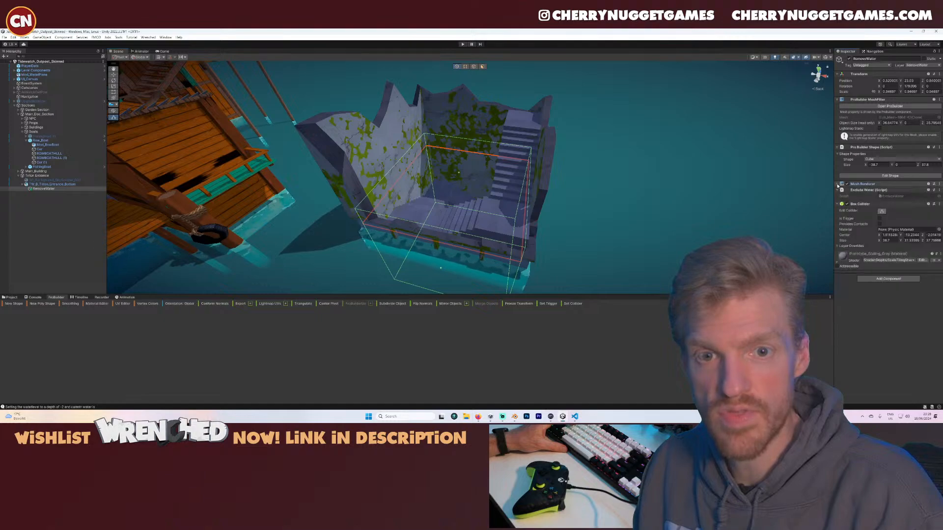
left_click(837, 184)
left_click(848, 185)
left_click(847, 184)
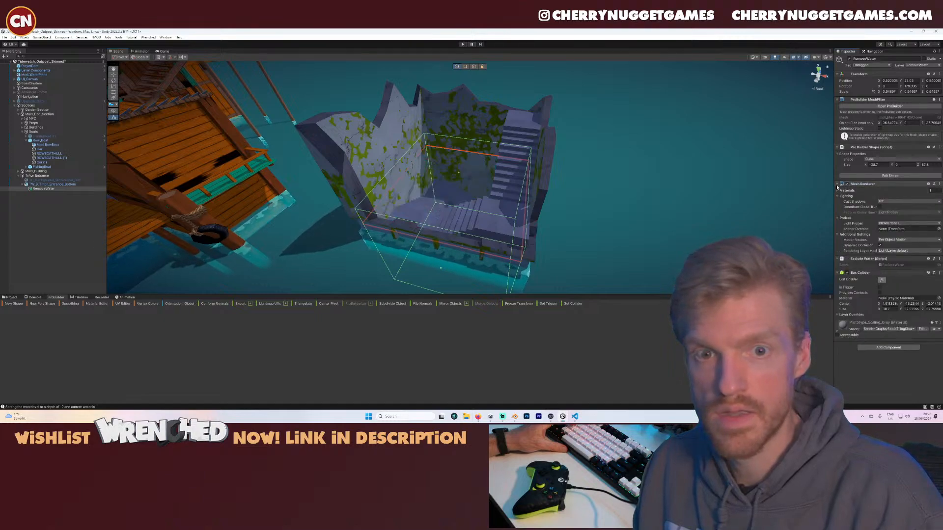
left_click(837, 184)
left_click(838, 204)
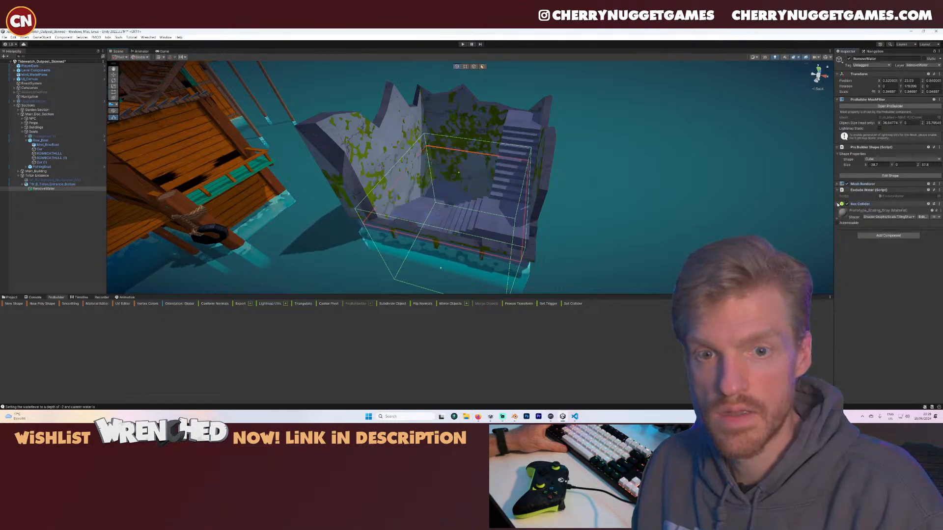
- Add a Mesh Collider to the Triton entrance's bottom section and playtest the character inside it
left_click(512, 135)
left_click(887, 233)
type("b")
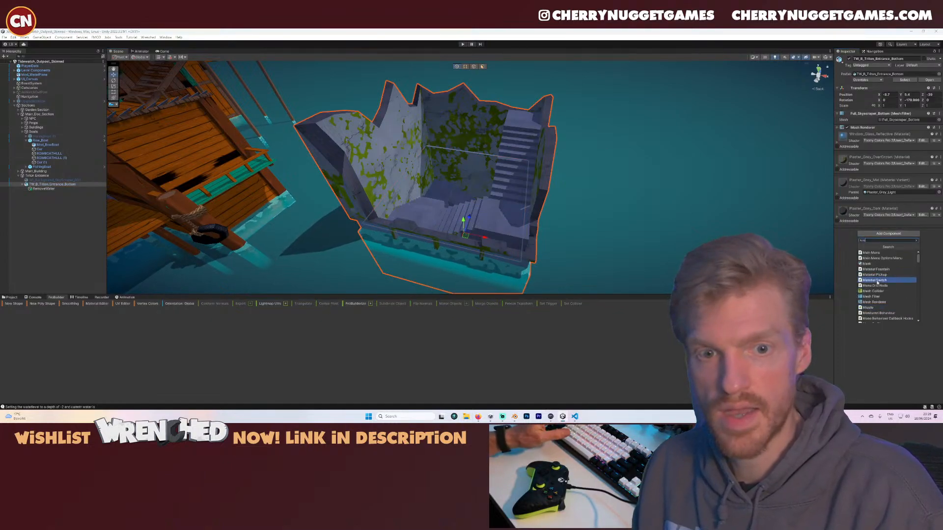
left_click(874, 291)
left_click(462, 45)
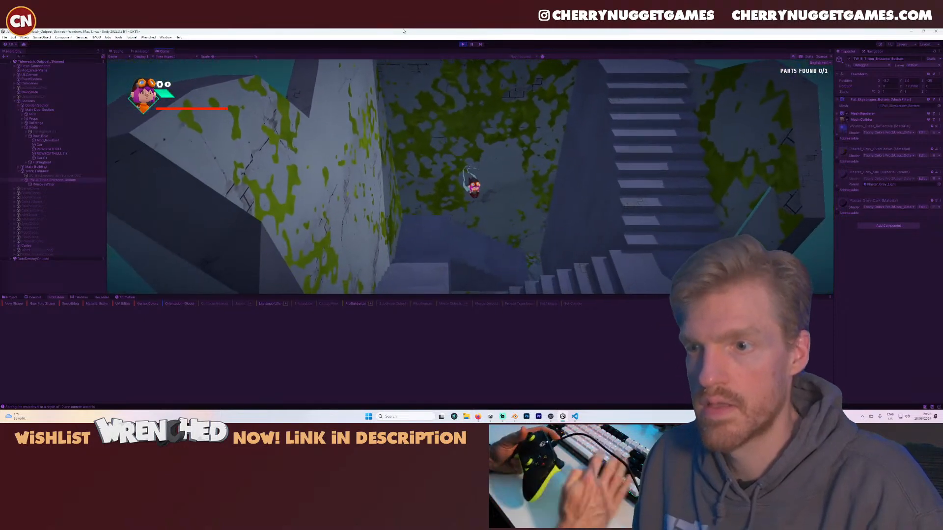
left_click(462, 44)
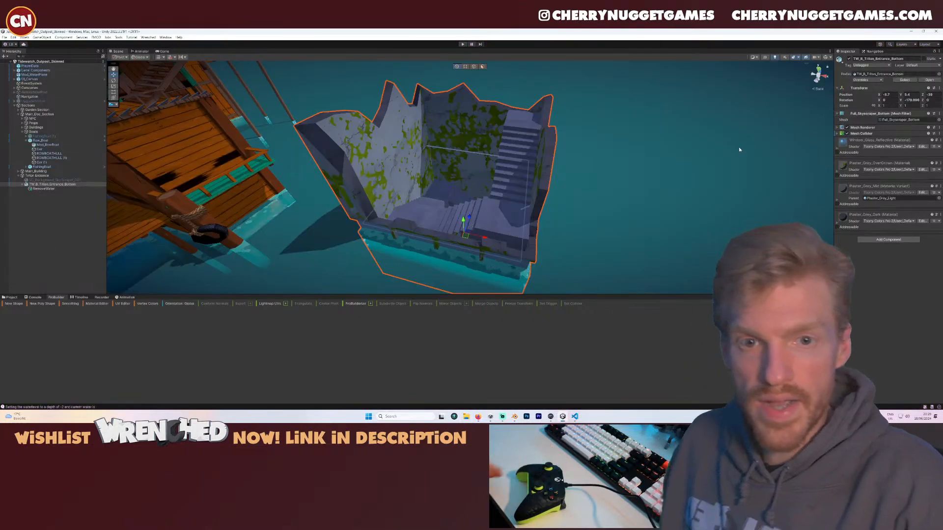
- Enable Is Trigger on RemoveWater's Box Collider and playtest moving around the entrance's interior and stairs
left_click(38, 189)
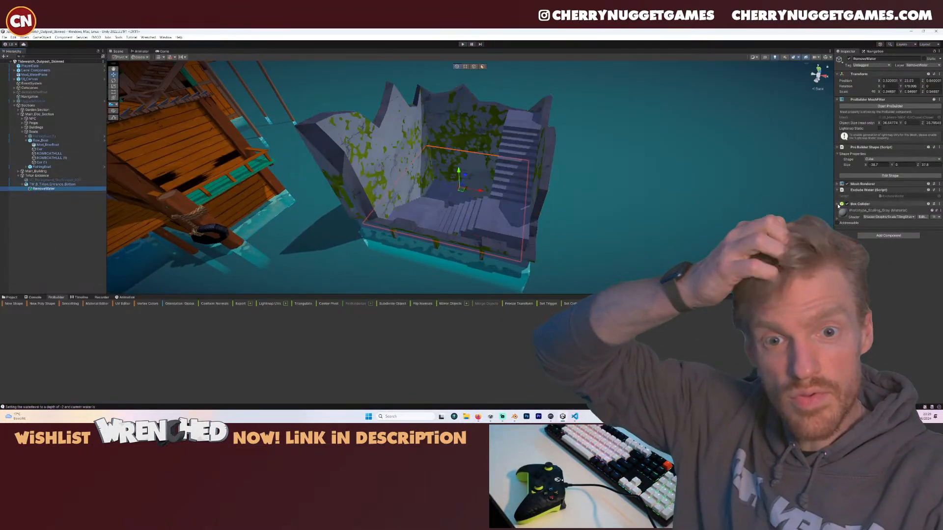
left_click(837, 205)
left_click(879, 218)
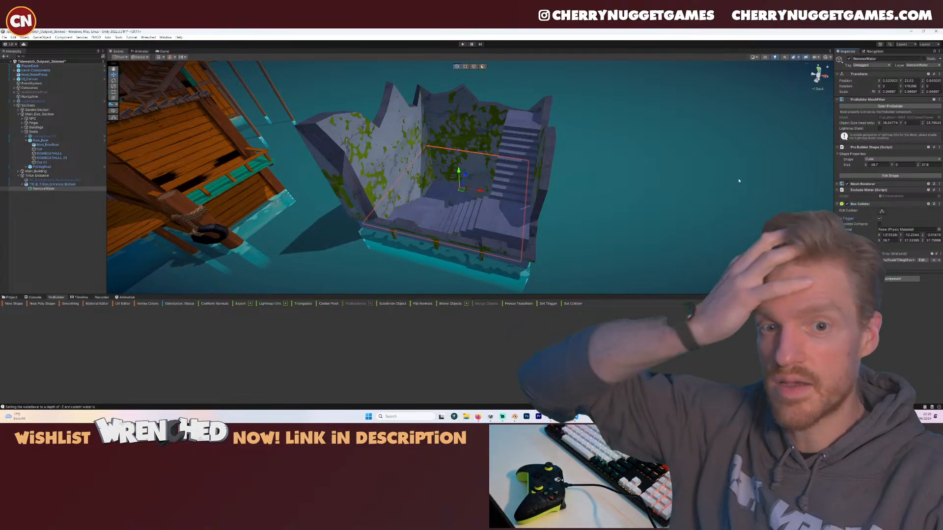
left_click(462, 44)
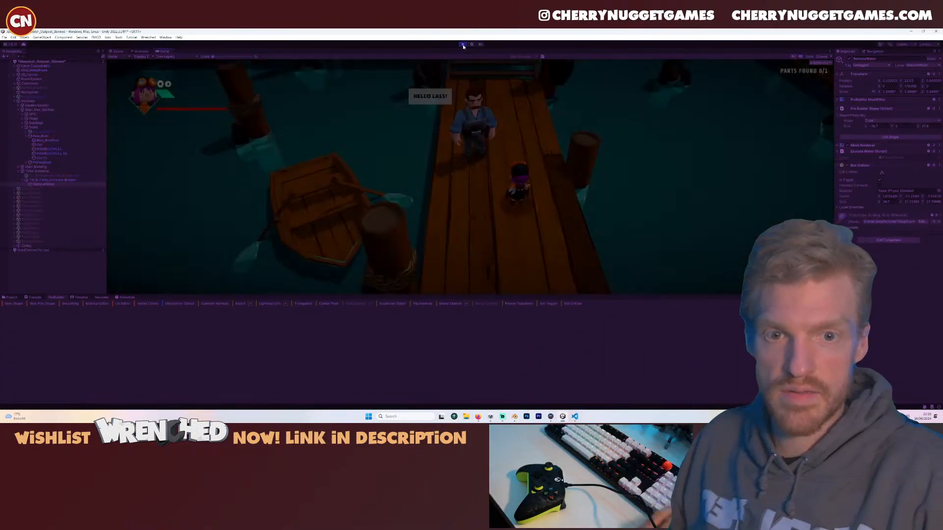
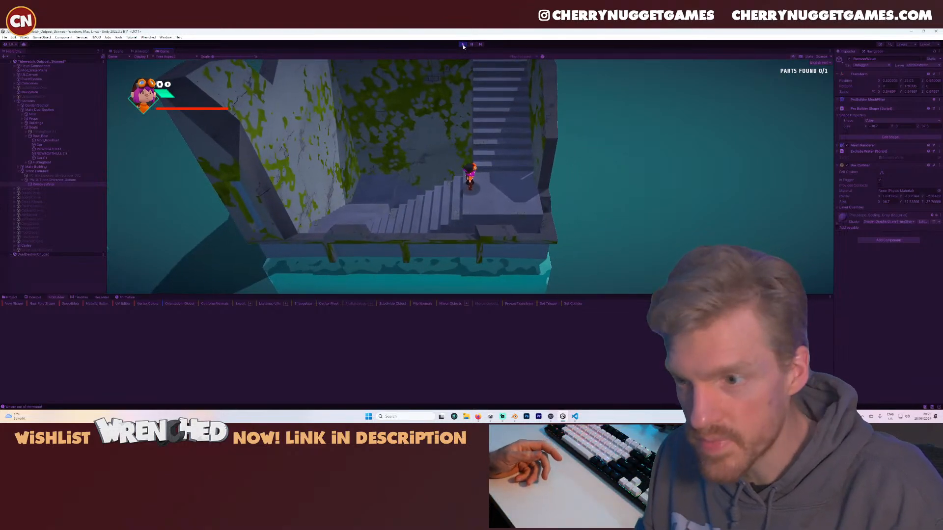
left_click(462, 44)
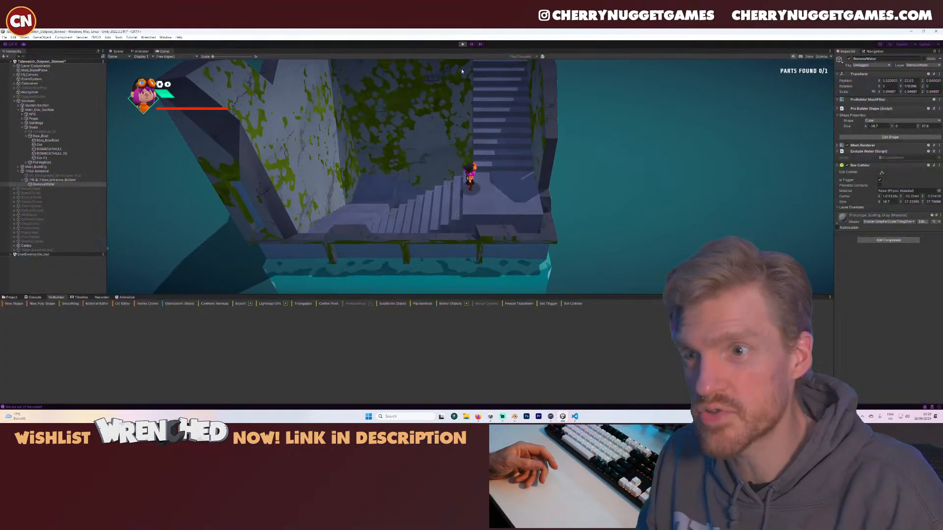
- Switch to Blender and show the skyscraper bottom mesh in the Layout workspace for editing
left_click(513, 417)
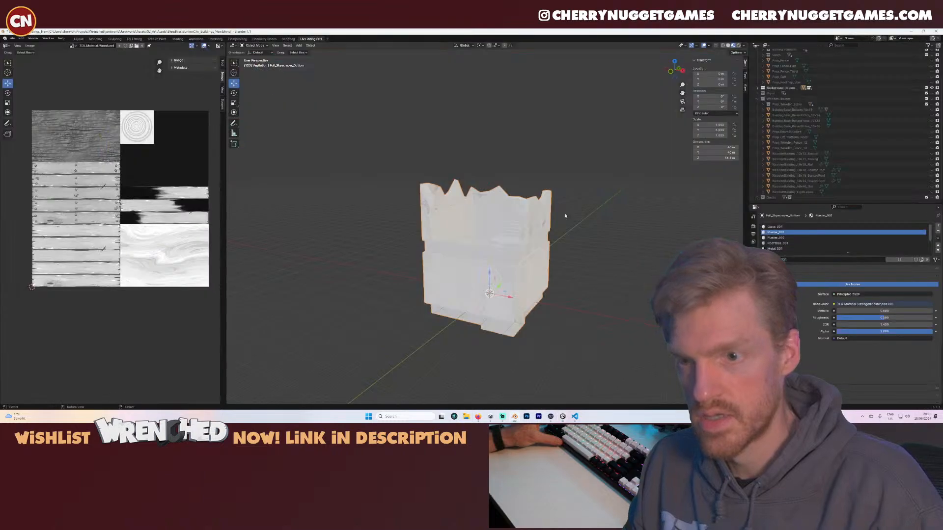
middle_click_drag(528, 270, 526, 293)
key("Tab")
left_click(79, 39)
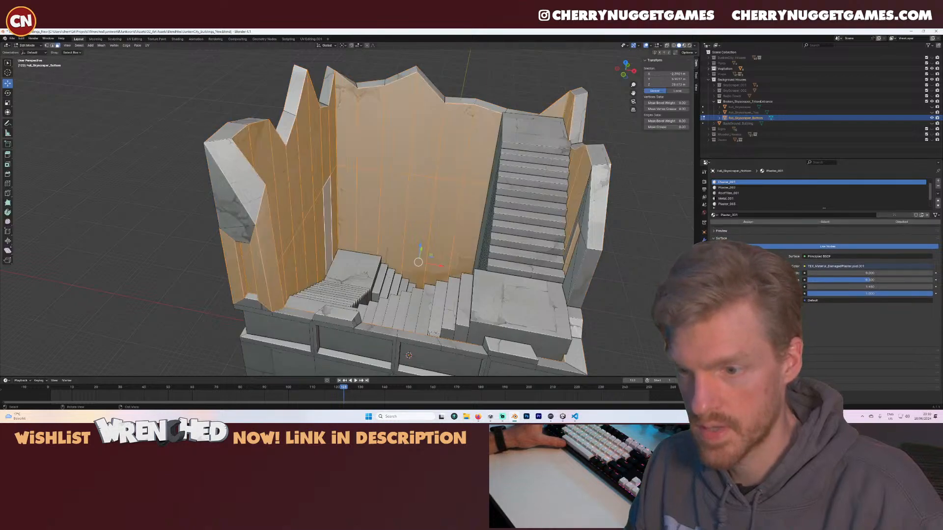
- Select the skyscraper bottom's linked staircase and landing faces, lower them slightly along Z, and save the file
left_click(435, 333)
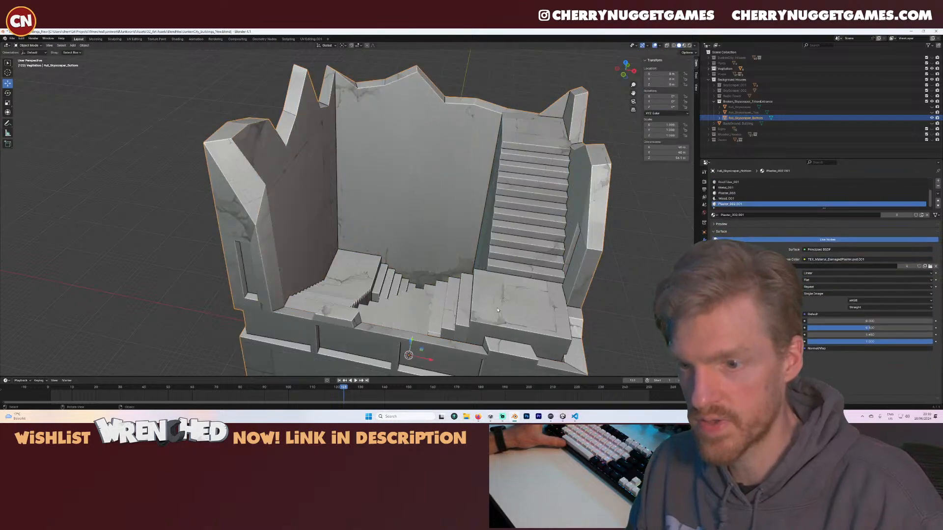
left_click(497, 314)
key("ctrl+l")
key("l")
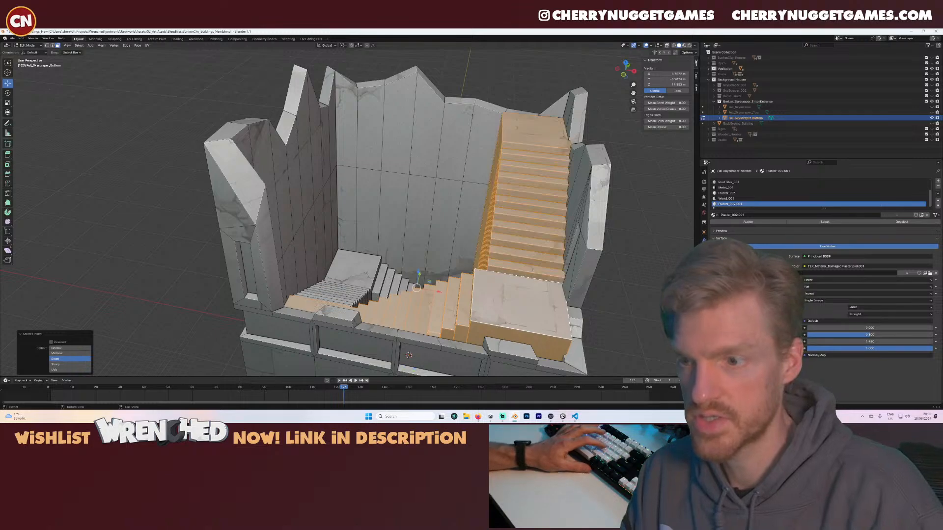
key("l")
middle_click_drag(406, 283, 420, 270)
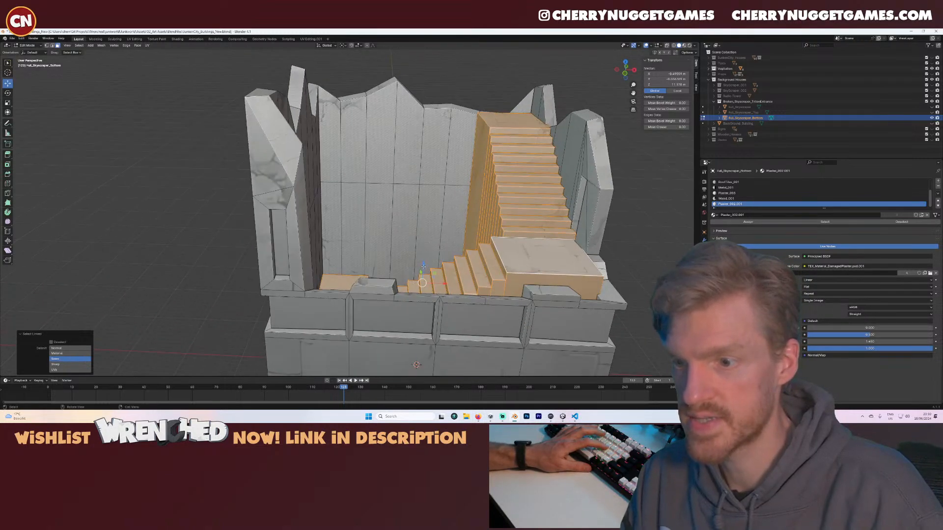
key("g")
key("z")
left_click(425, 269)
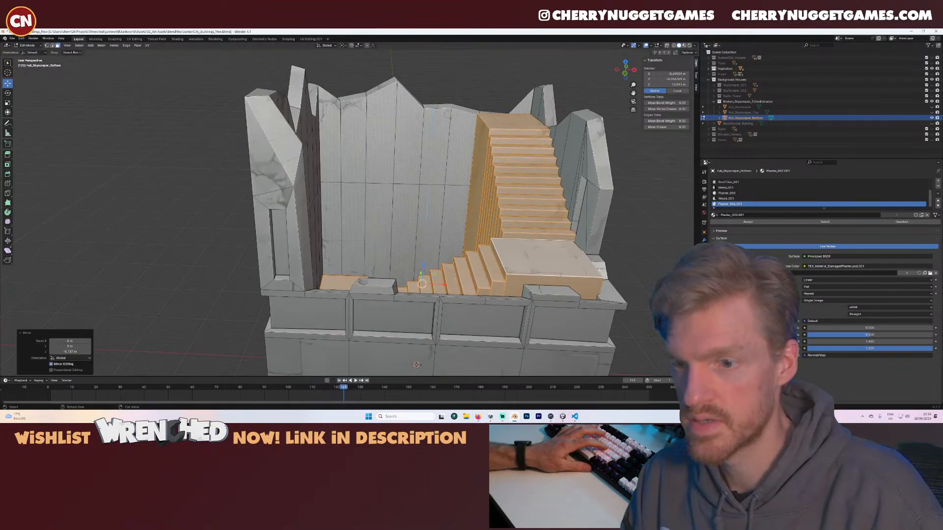
middle_click_drag(486, 257, 514, 260)
key("ctrl+s")
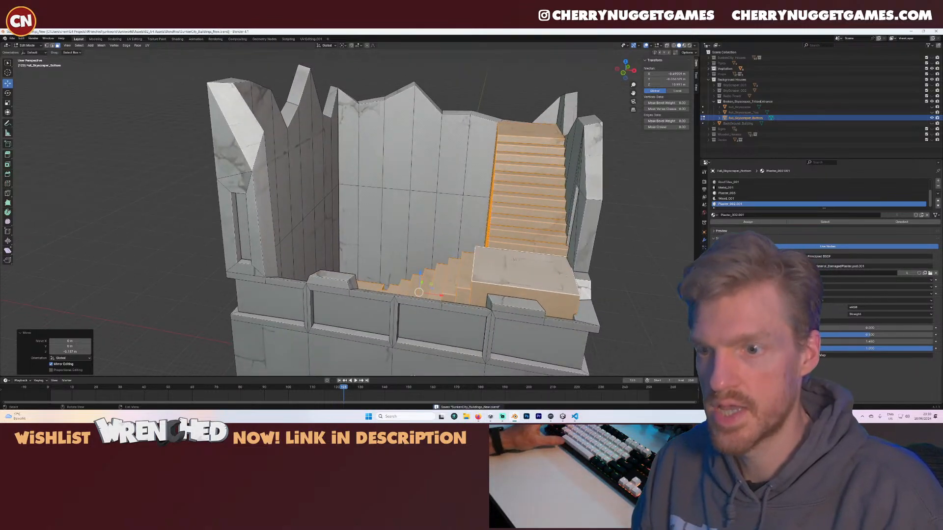
key("2")
left_click(473, 266)
left_click_drag(484, 264, 502, 268)
key("ctrl+z")
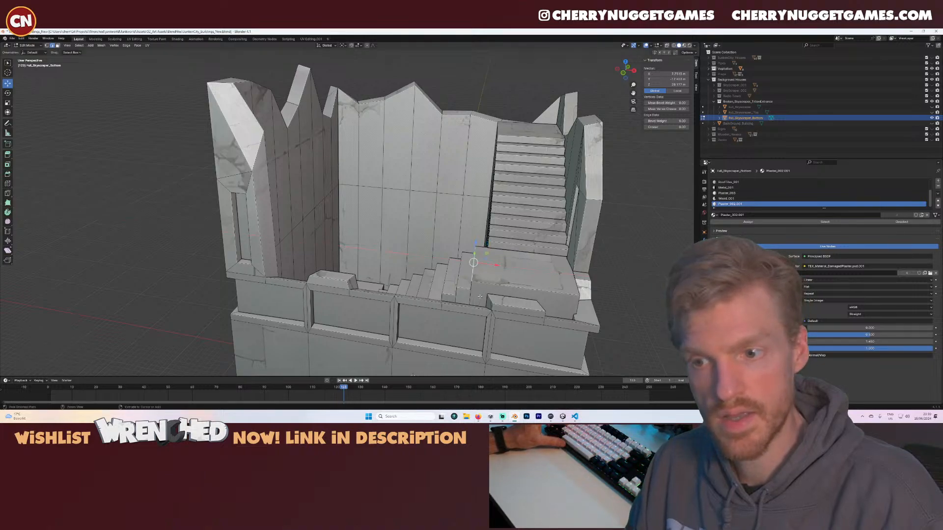
middle_click_drag(501, 268, 522, 265)
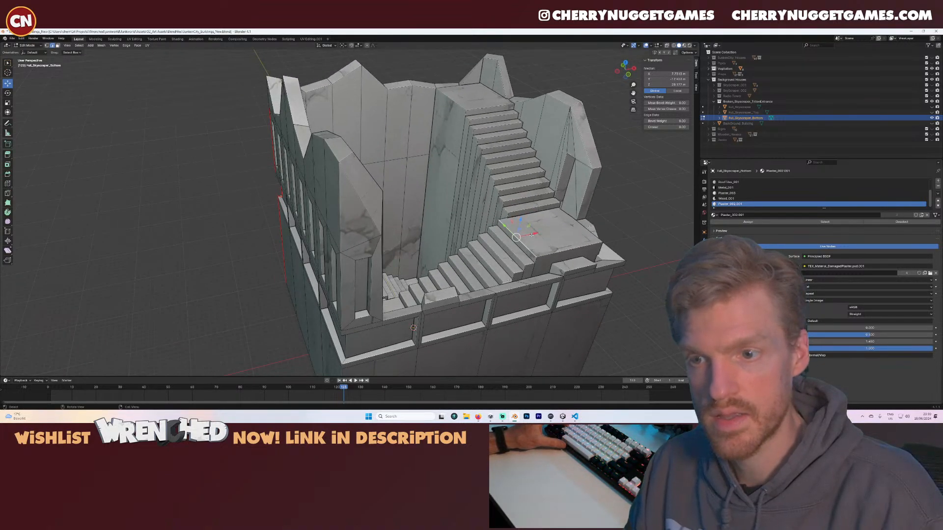
left_click_drag(531, 234, 530, 244)
left_click(524, 247)
key("ctrl+z")
key("ctrl+z")
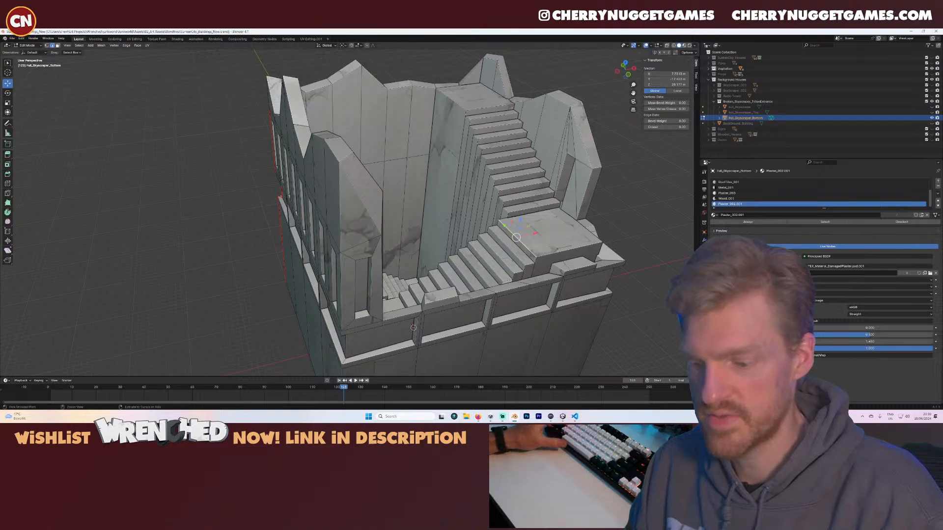
- Save the file, export the skyscraper bottom as FBX over TW_B_Triton_Entrance_Bottom.fbx, and check the stairs in Unity
key("ctrl+s")
scroll(549, 268, "down", 2)
middle_click_drag(549, 268, 464, 236)
key("Tab")
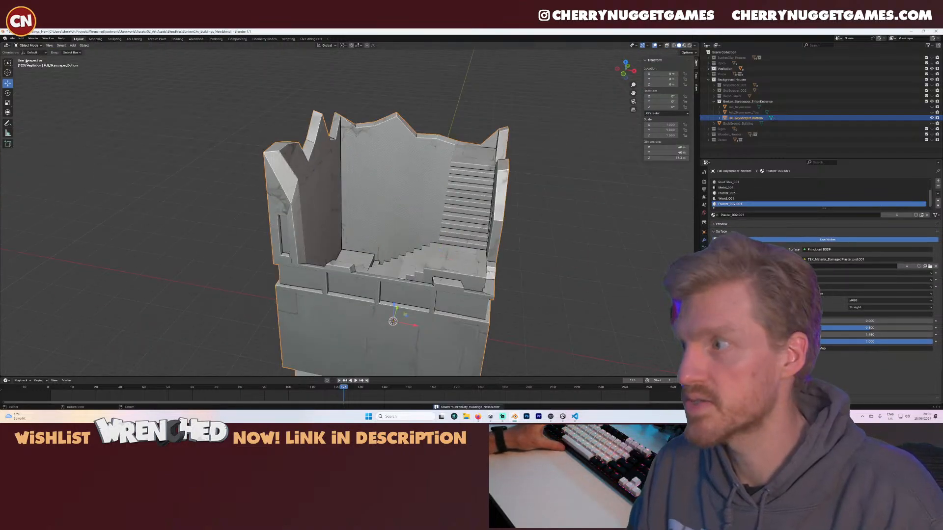
left_click(15, 38)
mouse_move(55, 122)
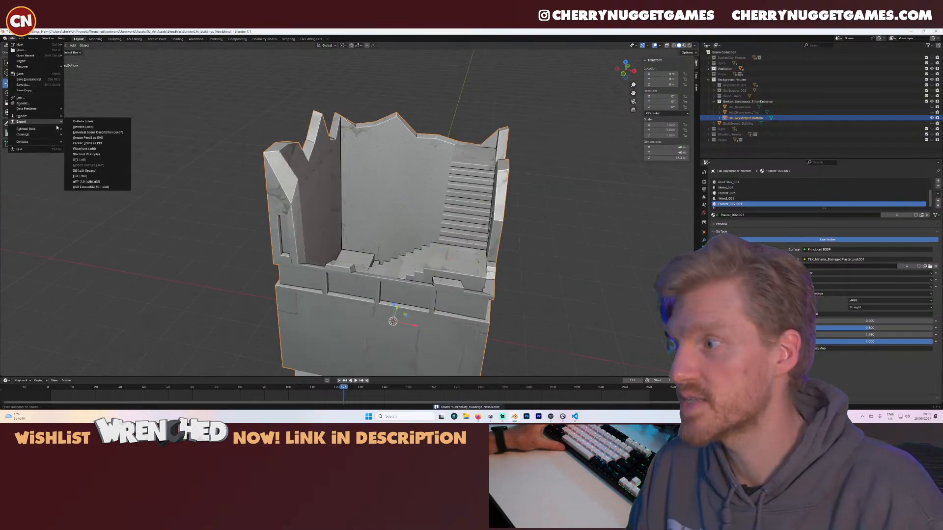
left_click(98, 176)
left_click(612, 334)
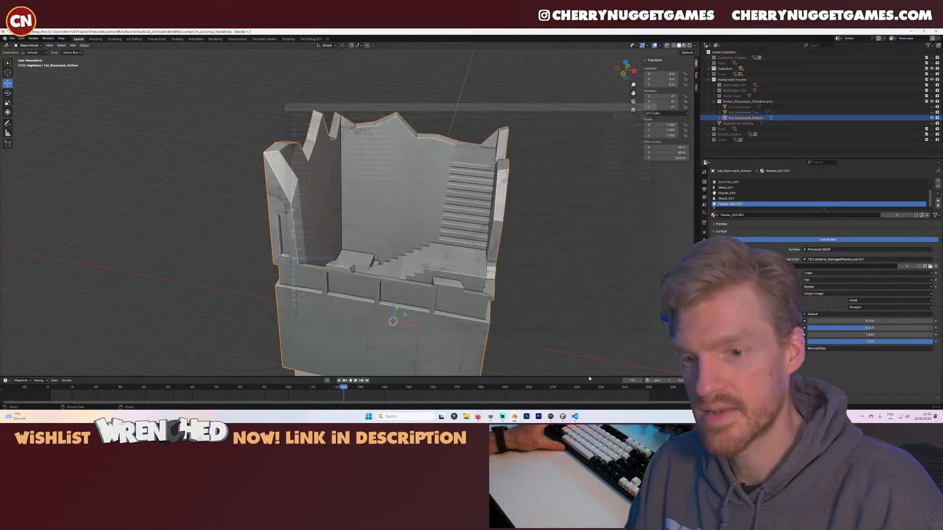
left_click(564, 417)
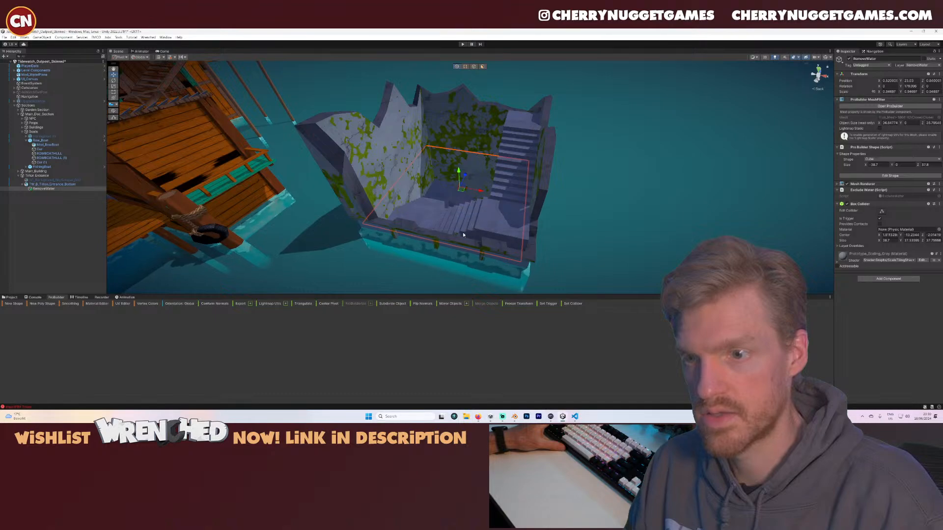
scroll(477, 245, "up", 5)
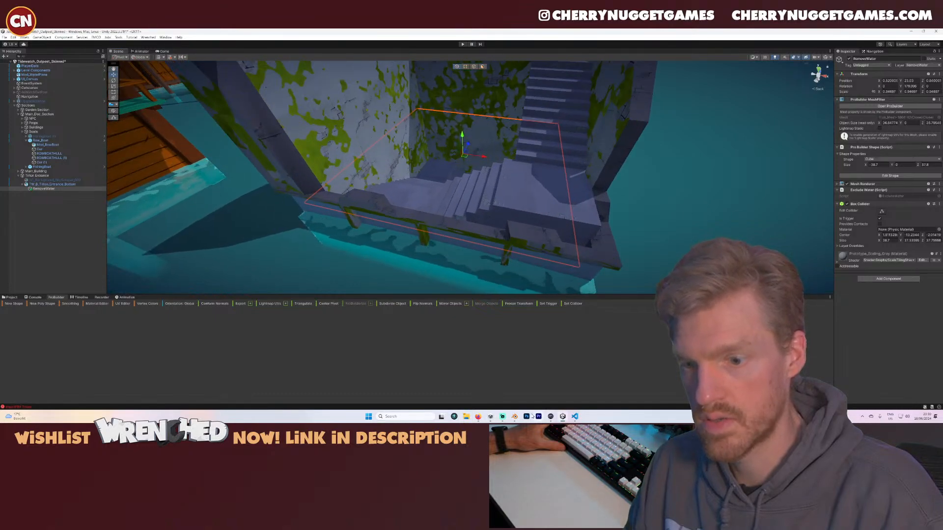
- Return to Blender and re-export the selected skyscraper bottom over TW_B_Triton_Entrance_Bottom.fbx
left_click(515, 416)
left_click(12, 39)
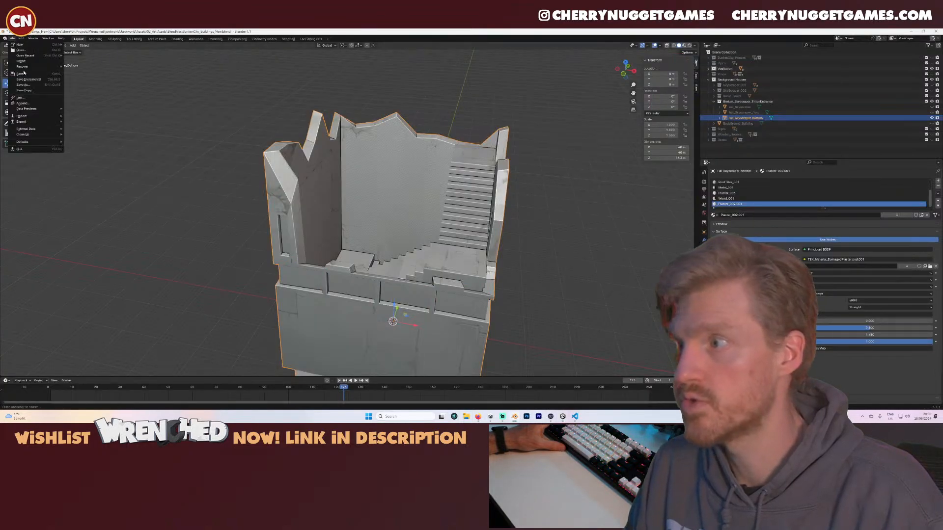
mouse_move(40, 122)
left_click(90, 173)
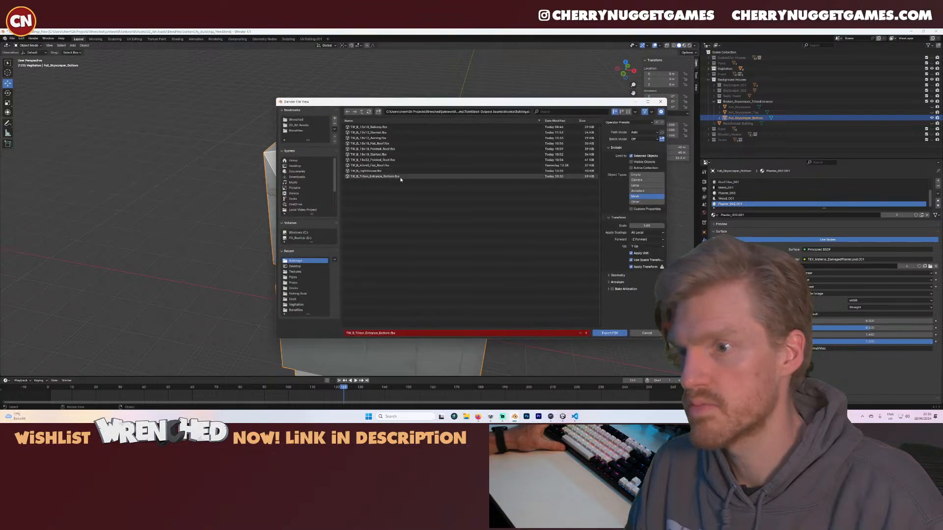
left_click(609, 333)
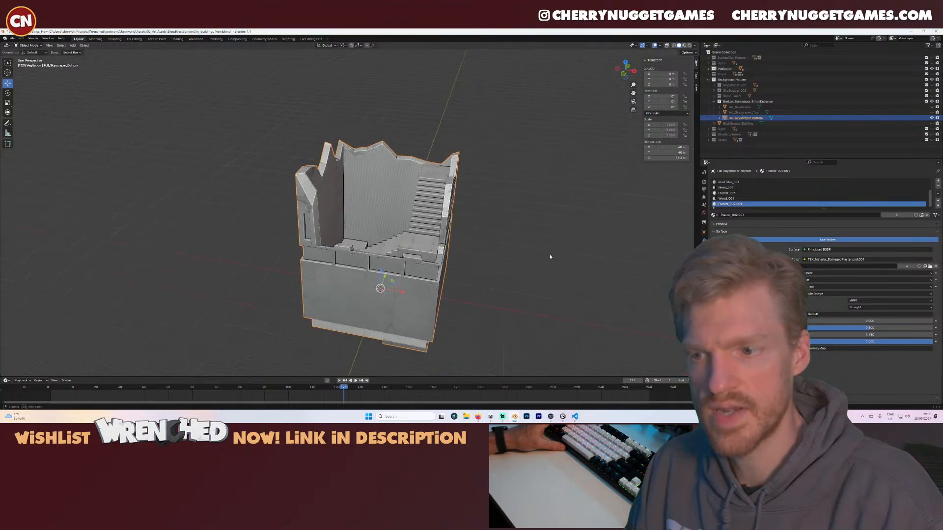
scroll(552, 246, "up", 5)
scroll(462, 264, "down", 3)
middle_click_drag(462, 264, 427, 300)
scroll(427, 299, "down", 4)
- Switch to Unity and examine the entrance's rim, landing and stairs around RemoveWater's bounds from several angles
left_click(563, 416)
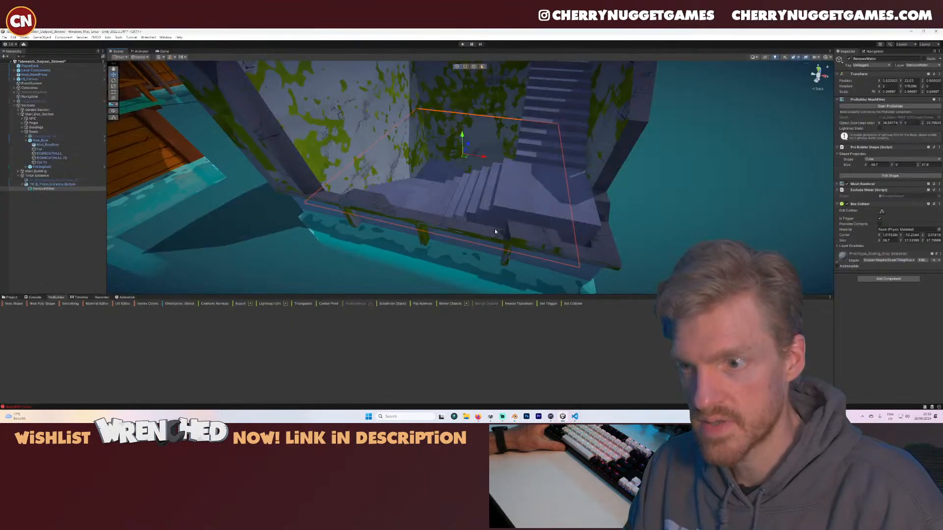
scroll(485, 226, "up", 2)
scroll(486, 228, "down", 5)
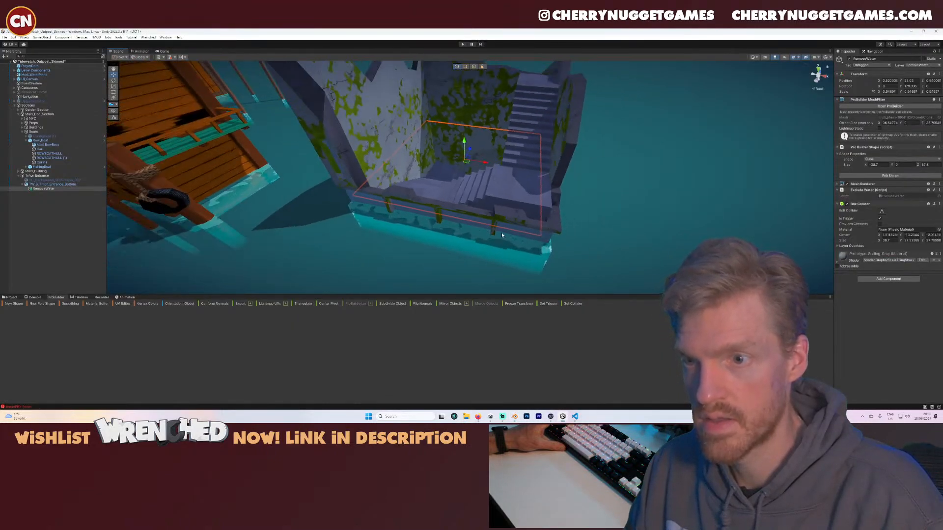
right_click_drag(502, 231, 512, 206)
scroll(512, 206, "up", 2)
scroll(512, 206, "down", 2)
middle_click_drag(512, 216, 513, 188)
scroll(501, 190, "up", 6)
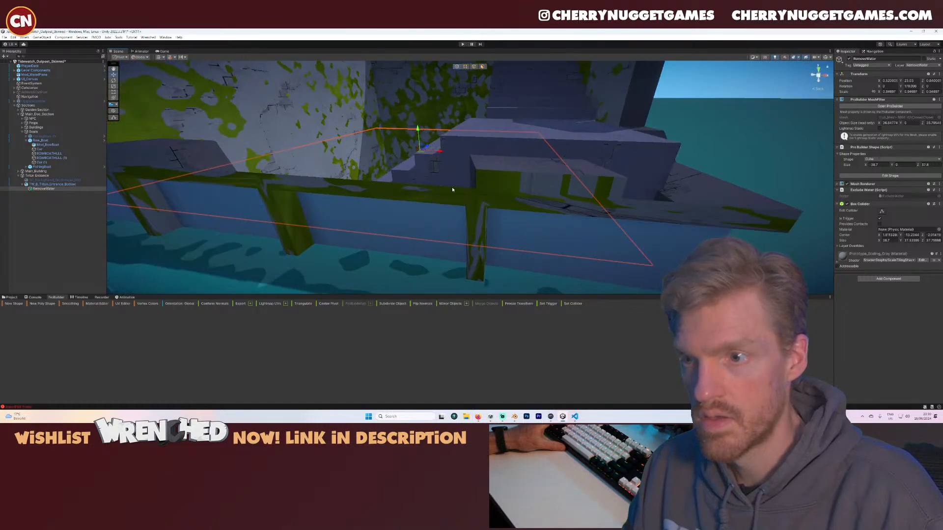
middle_click_drag(452, 188, 469, 198)
scroll(469, 199, "up", 5)
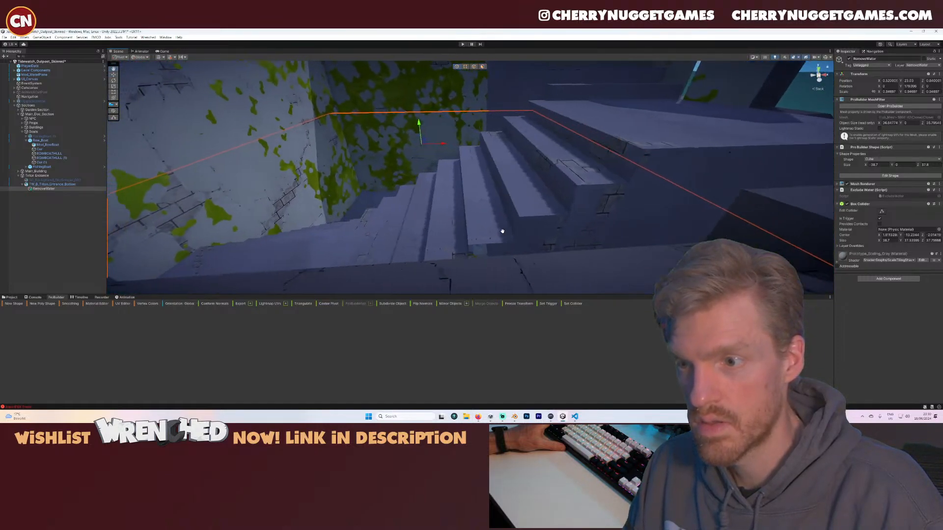
left_click_drag(504, 233, 545, 248, "alt")
middle_click_drag(545, 248, 482, 238)
scroll(482, 237, "up", 3)
left_click_drag(481, 237, 497, 229, "alt")
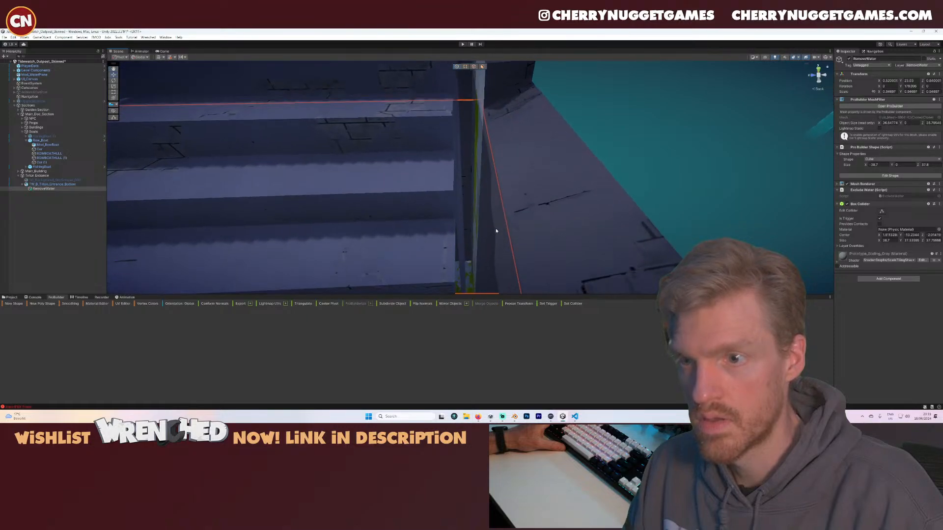
scroll(496, 229, "down", 3)
scroll(496, 229, "down", 4)
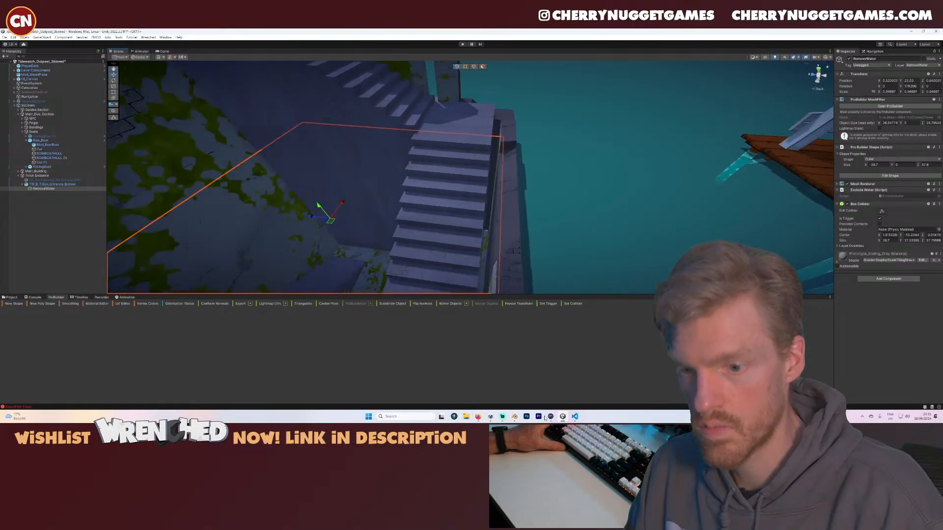
- Switch to Blender, look over the skyscraper bottom, and apply all its transforms
left_click(518, 418)
right_click(460, 260)
middle_click_drag(500, 254, 481, 247)
scroll(388, 255, "up", 3)
middle_click_drag(388, 255, 352, 196)
scroll(426, 254, "up", 2)
scroll(441, 207, "down", 3)
scroll(352, 196, "down", 4)
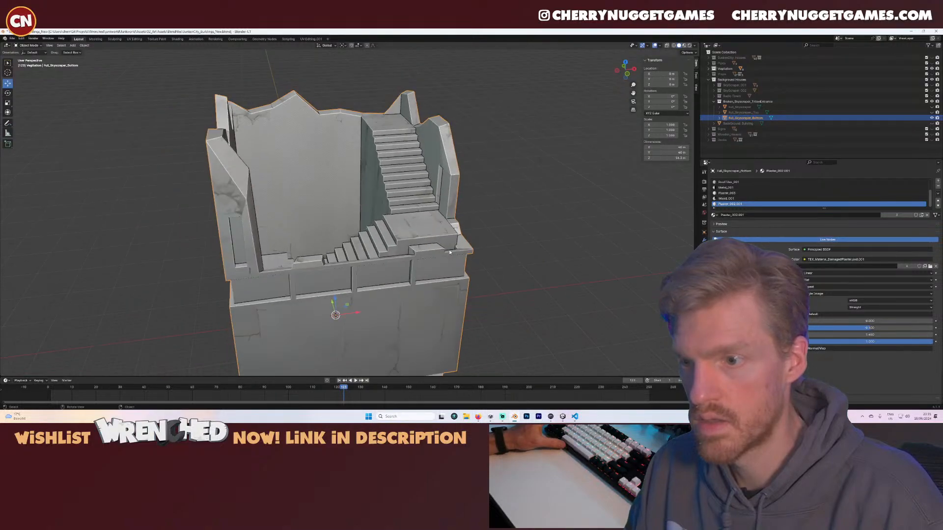
middle_click_drag(444, 253, 393, 244)
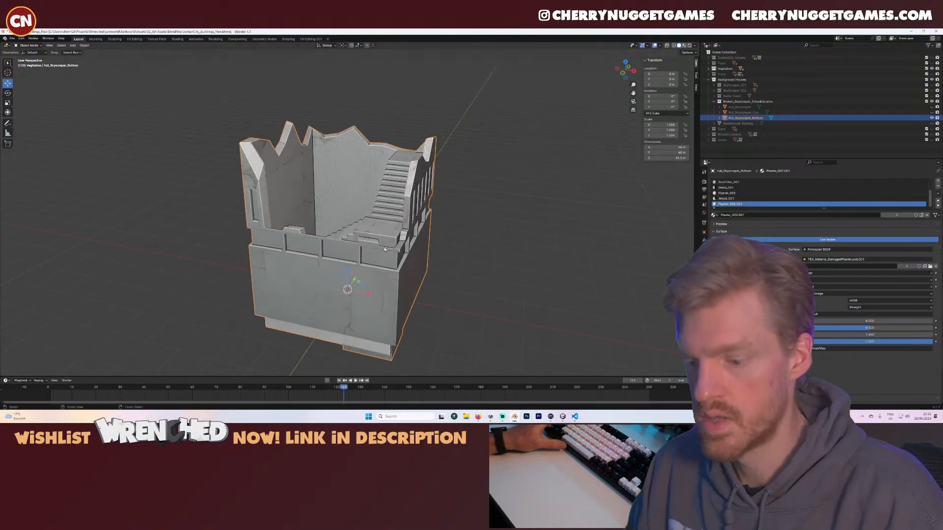
key("ctrl+a")
left_click(375, 264)
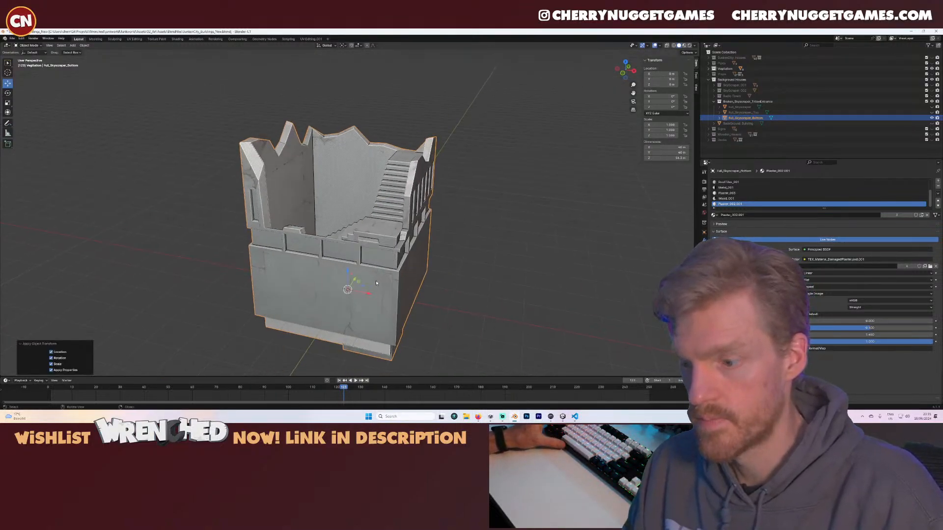
scroll(418, 337, "down", 2)
left_click(418, 337)
left_click_drag(418, 337, 201, 100)
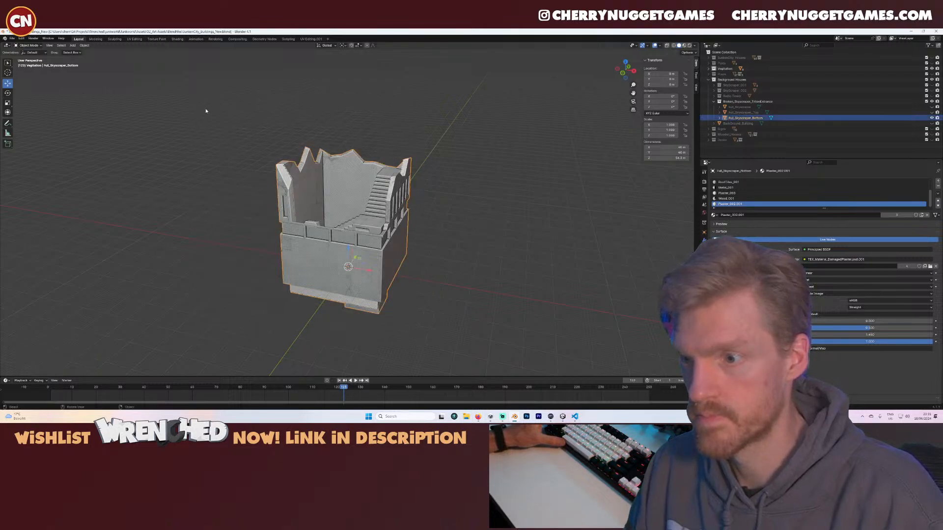
left_click_drag(368, 270, 393, 276)
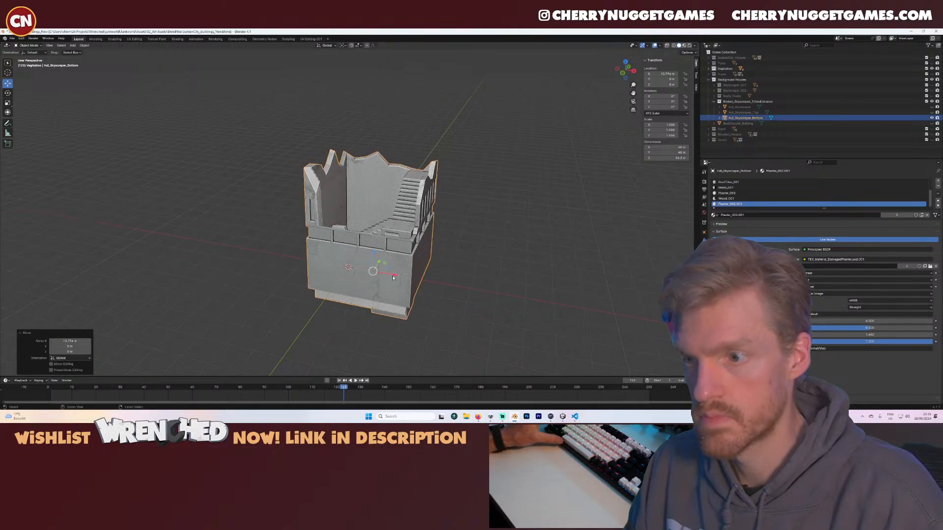
key("ctrl+z")
- Export the selected skyscraper bottom with its applied transforms over TW_B_Triton_Entrance_Bottom.fbx and check the stairs from above in Unity
mouse_move(39, 123)
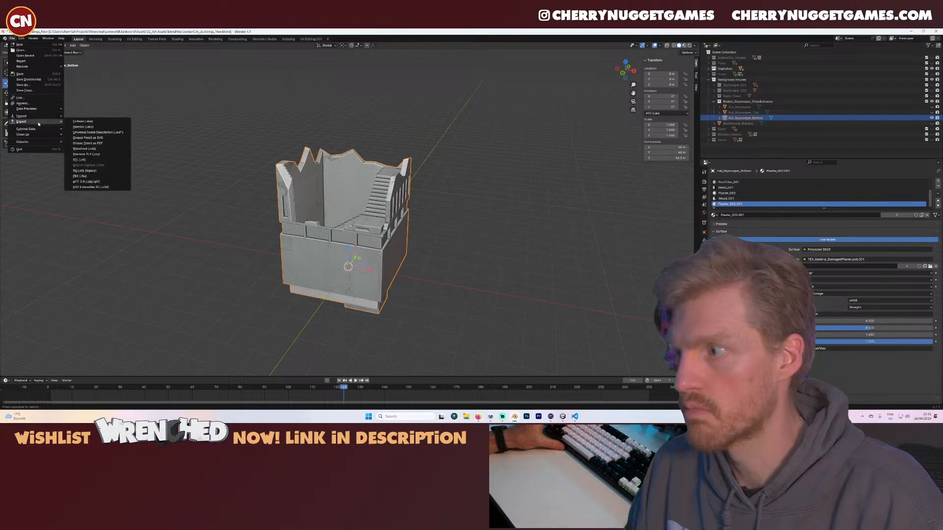
left_click(98, 177)
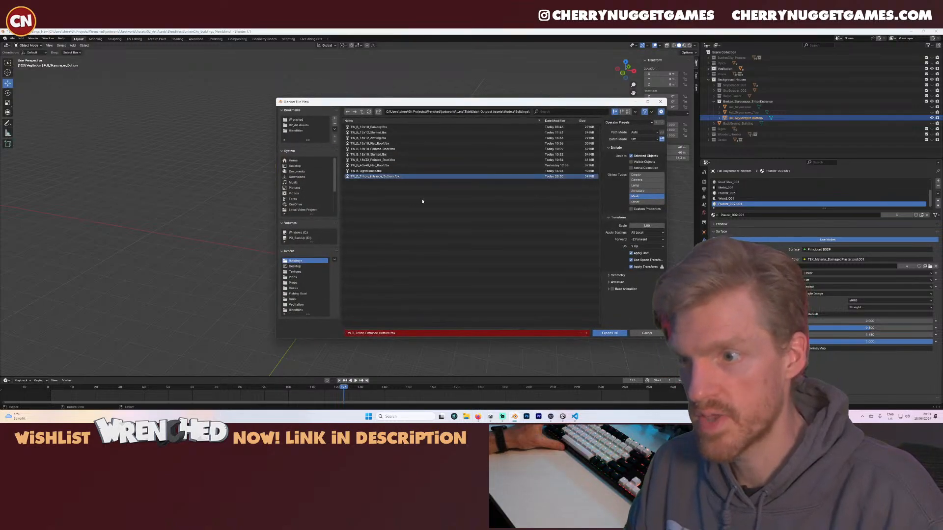
left_click(630, 122)
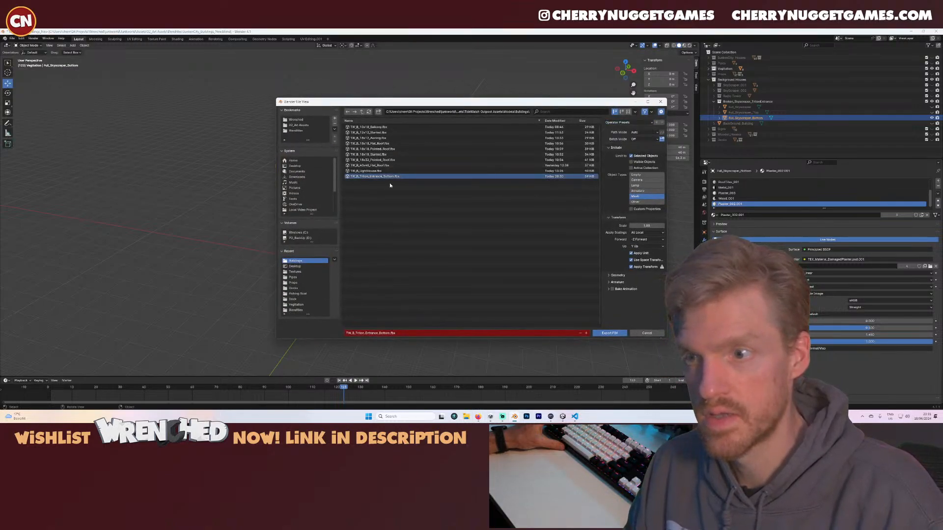
left_click(615, 333)
middle_click_drag(614, 332, 524, 280)
left_click(563, 417)
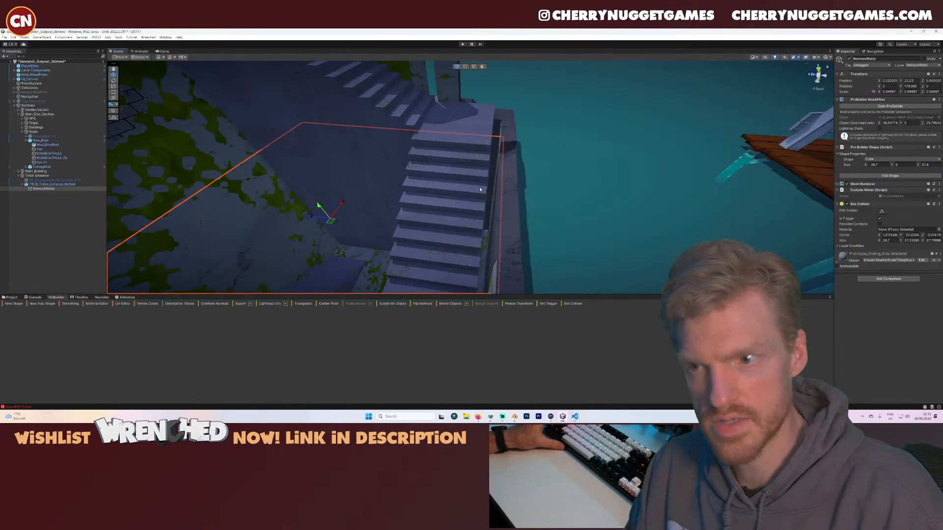
key("f")
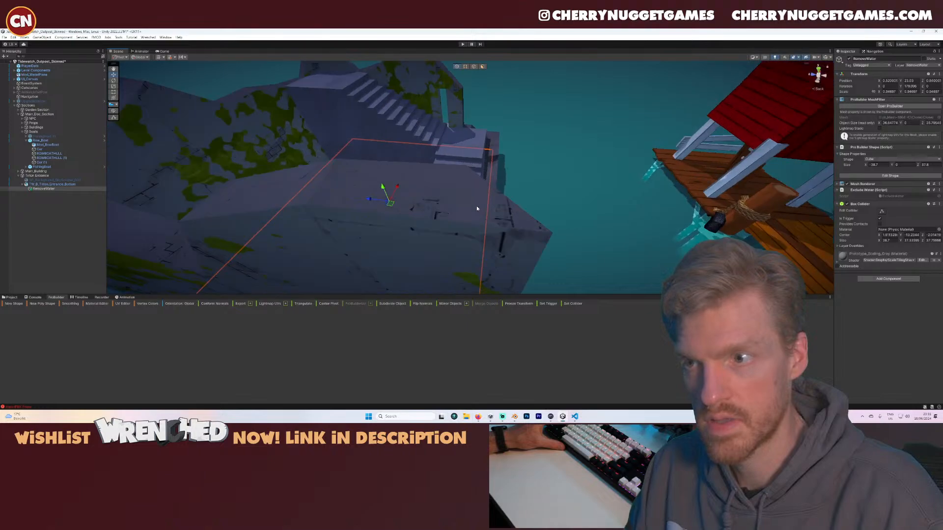
scroll(467, 168, "down", 3)
middle_click_drag(467, 168, 480, 202)
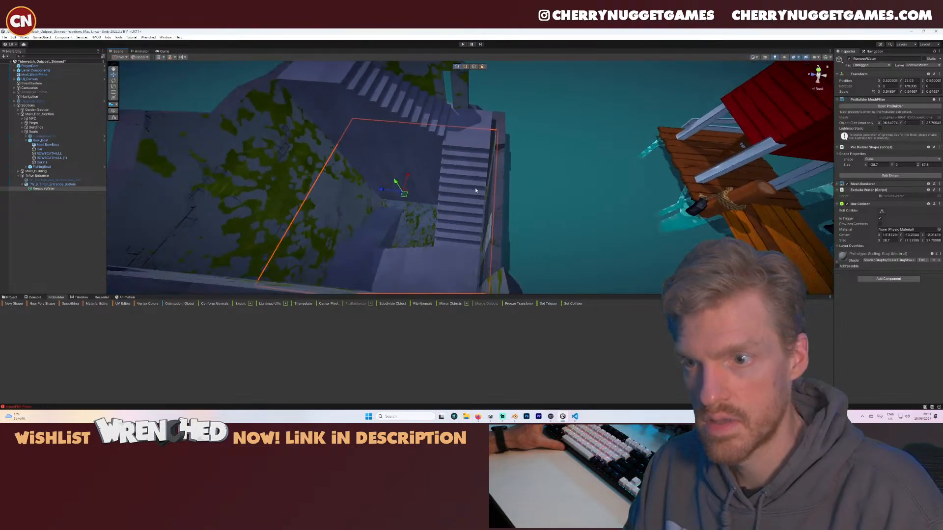
scroll(480, 213, "up", 2)
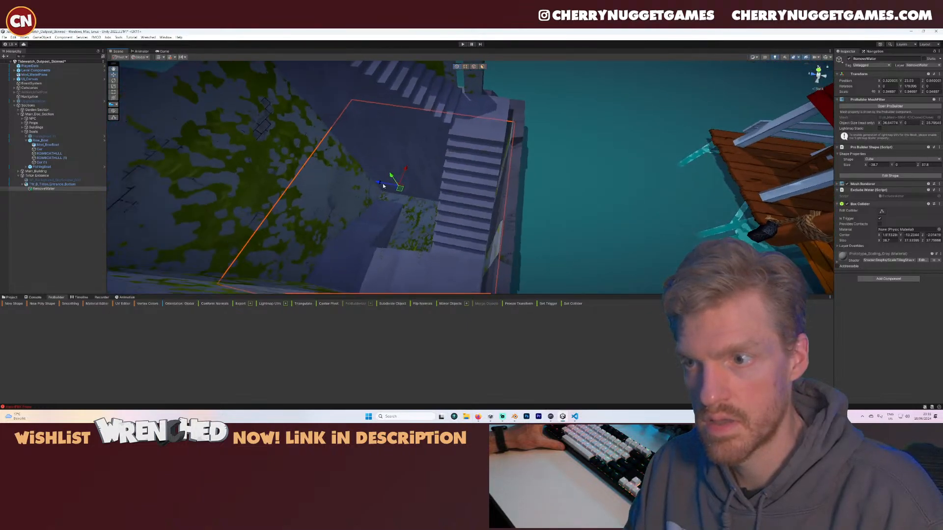
mouse_move(383, 186)
left_mouse_down()
mouse_move(353, 182)
mouse_move(394, 189)
left_mouse_up()
key("ctrl+z")
key("ctrl+z")
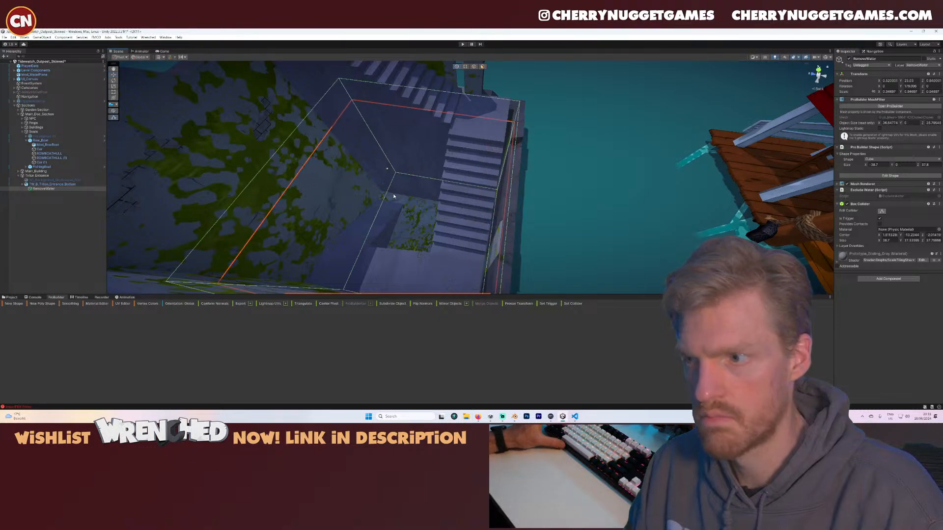
- Locate the entrance's source model through its mesh reference and place a fresh copy of TW_B_Triton_Entrance_Bottom in the scene
scroll(393, 196, "down", 3)
left_click_drag(501, 194, 442, 186, "alt")
scroll(474, 209, "down", 3)
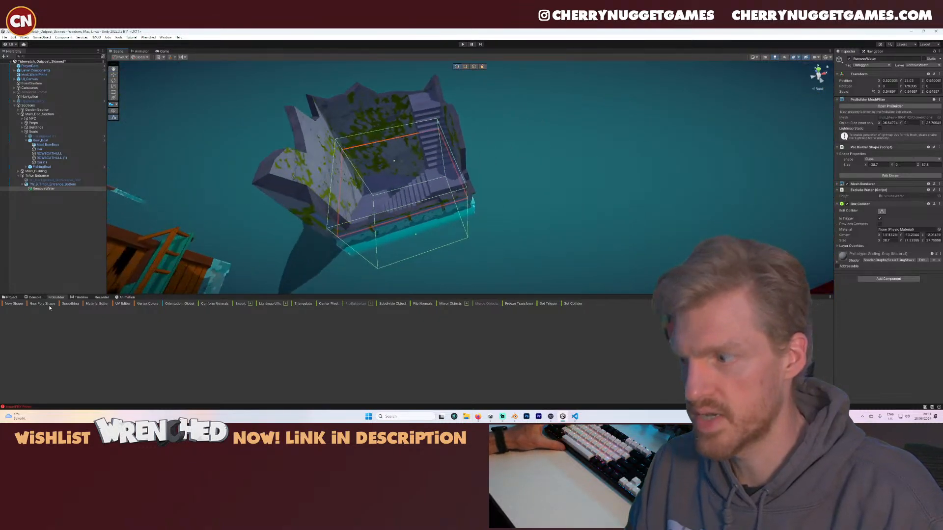
left_click(11, 298)
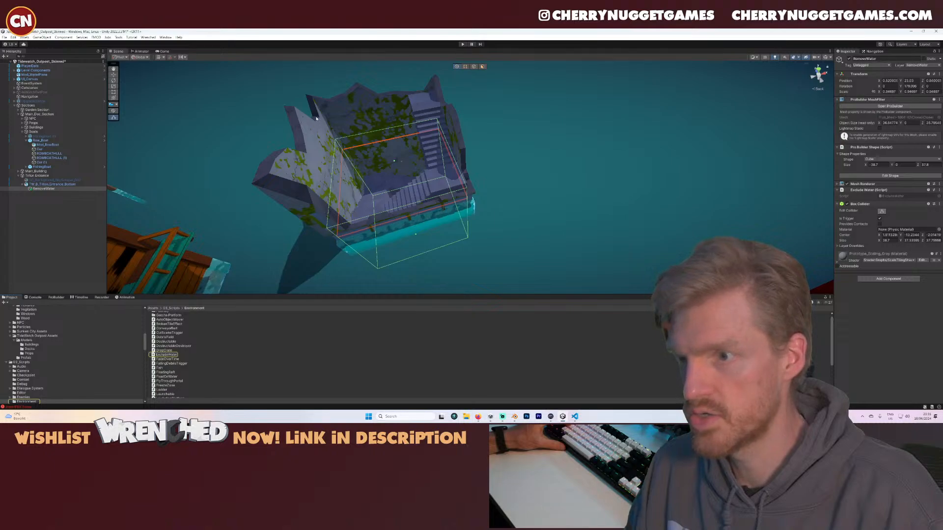
left_click(351, 122)
left_click(895, 120)
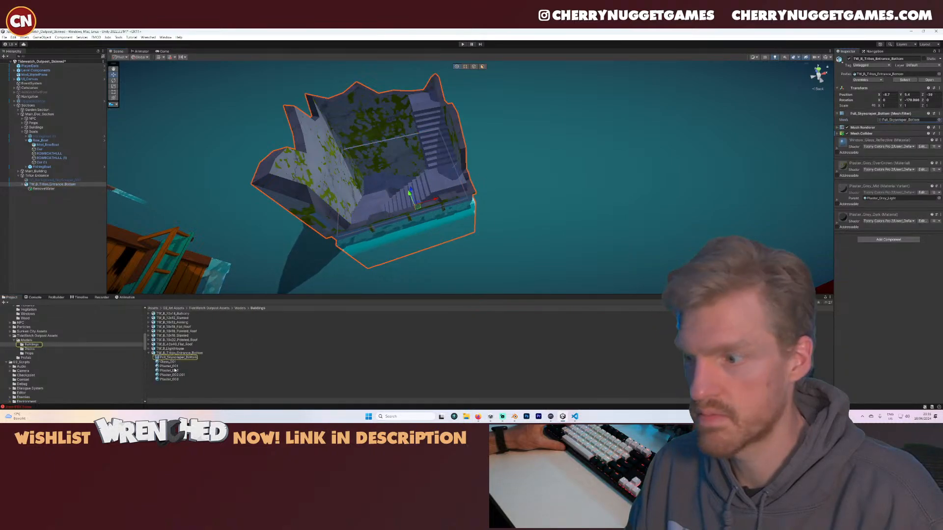
left_click_drag(186, 354, 714, 183)
- Inspect the fresh copy's staircase and side wall from several angles, and delete the copy from the scene
scroll(714, 176, "up", 3)
middle_click_drag(714, 167, 620, 181)
left_click_drag(620, 180, 526, 216, "alt")
scroll(507, 207, "up", 4)
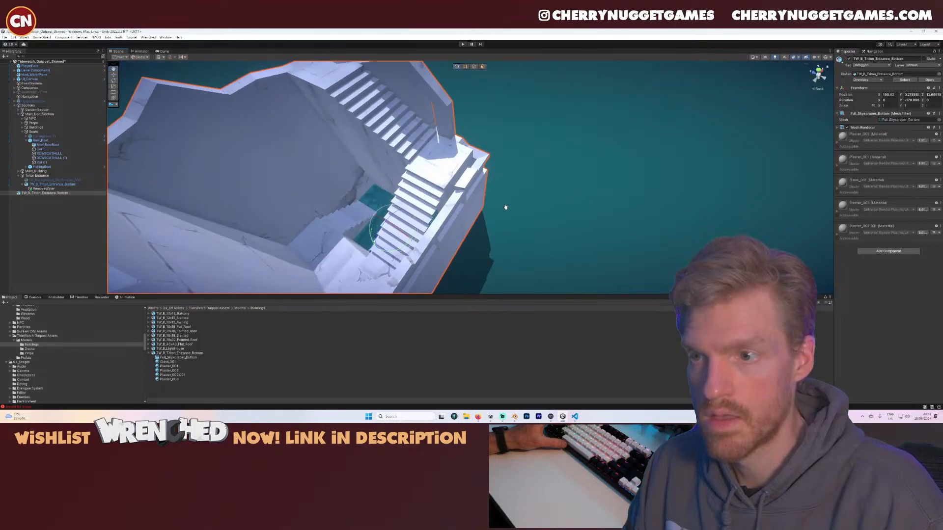
middle_click_drag(505, 206, 540, 214)
left_click_drag(540, 223, 569, 205, "alt")
scroll(531, 208, "up", 3)
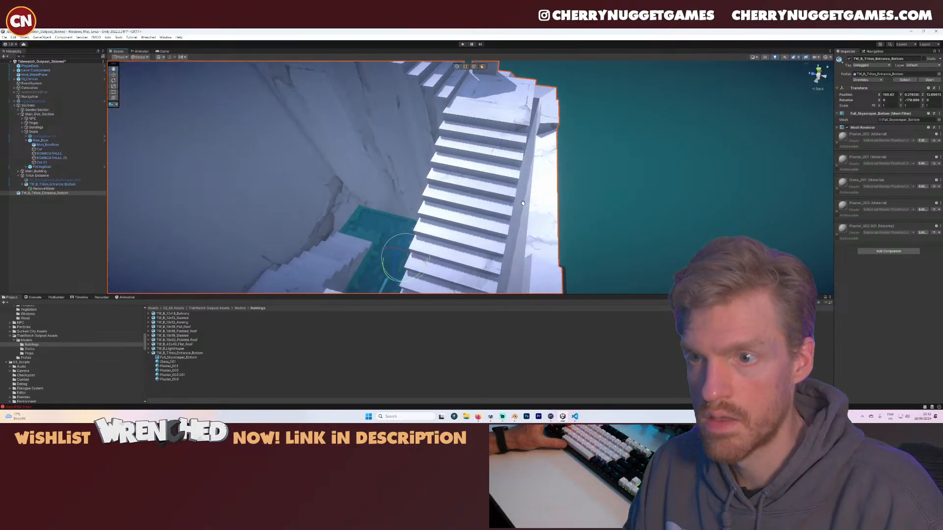
left_click_drag(505, 215, 536, 200, "alt")
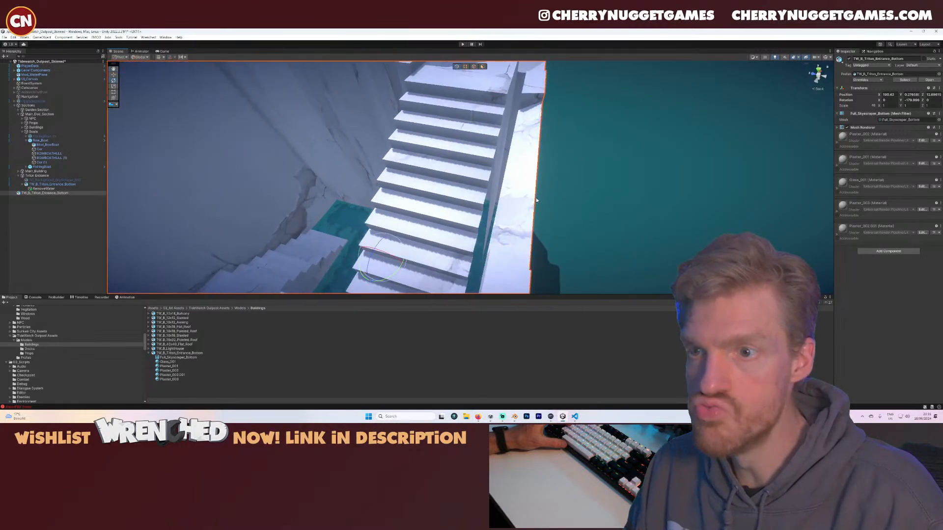
scroll(477, 227, "down", 3)
scroll(481, 235, "up", 3)
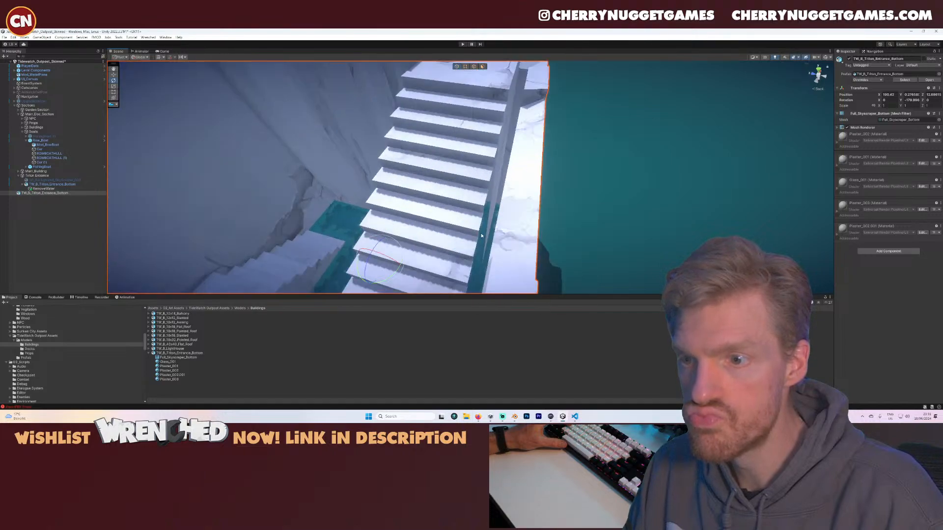
left_click_drag(481, 235, 491, 212, "alt")
scroll(445, 219, "down", 3)
scroll(492, 212, "down", 3)
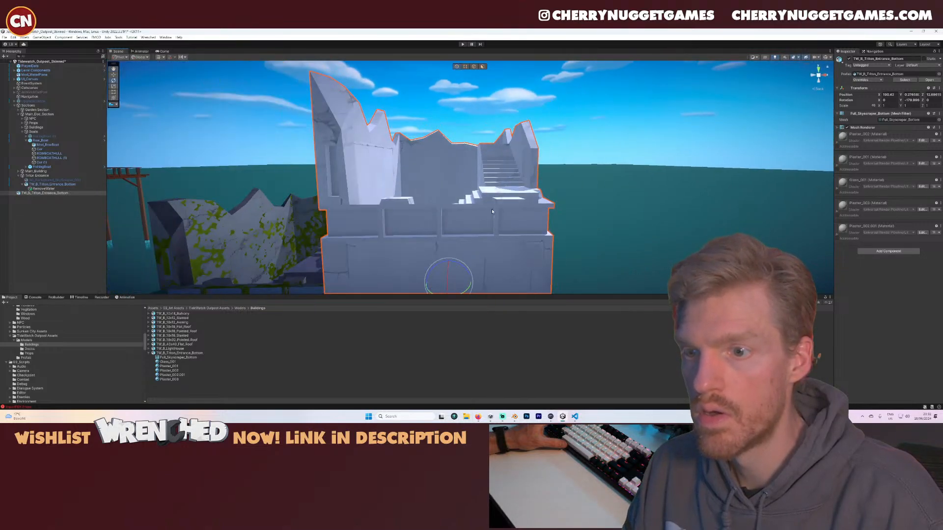
key("Delete")
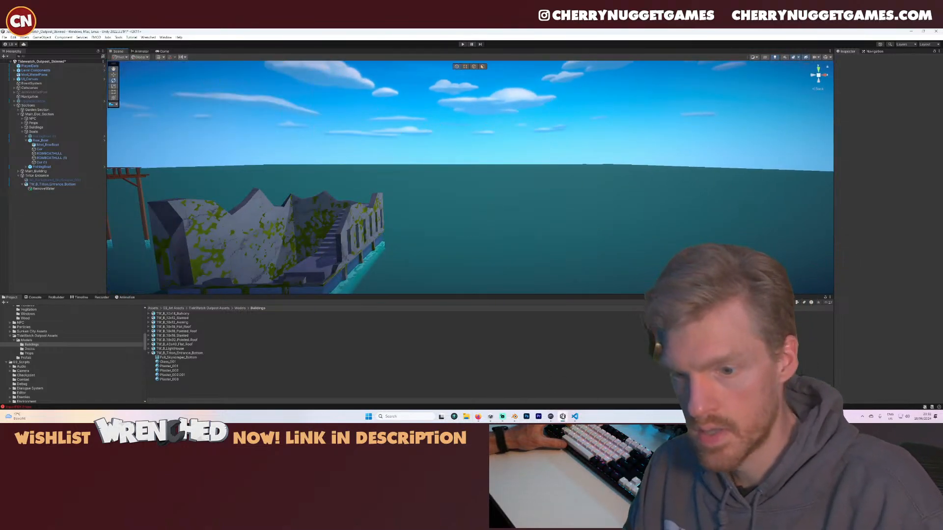
- Switch to Blender and examine the skyscraper bottom's stairs where they run along the outer wall
left_click(574, 416)
left_click(514, 416)
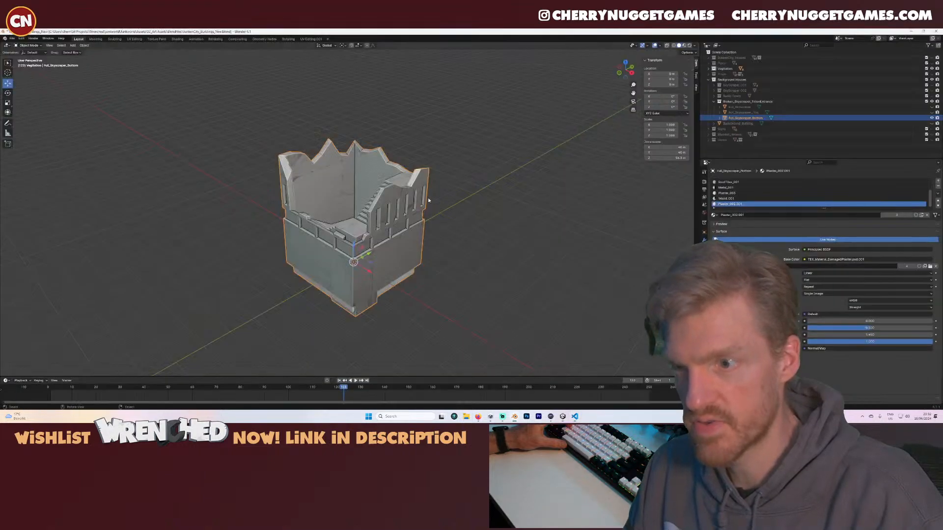
middle_click_drag(472, 208, 420, 219)
scroll(504, 218, "up", 5)
scroll(420, 216, "up", 3)
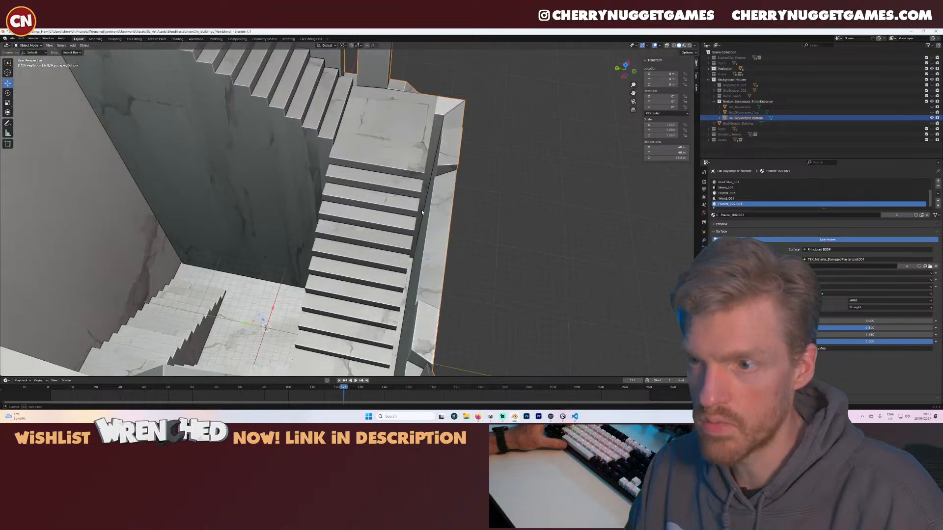
scroll(427, 210, "down", 2)
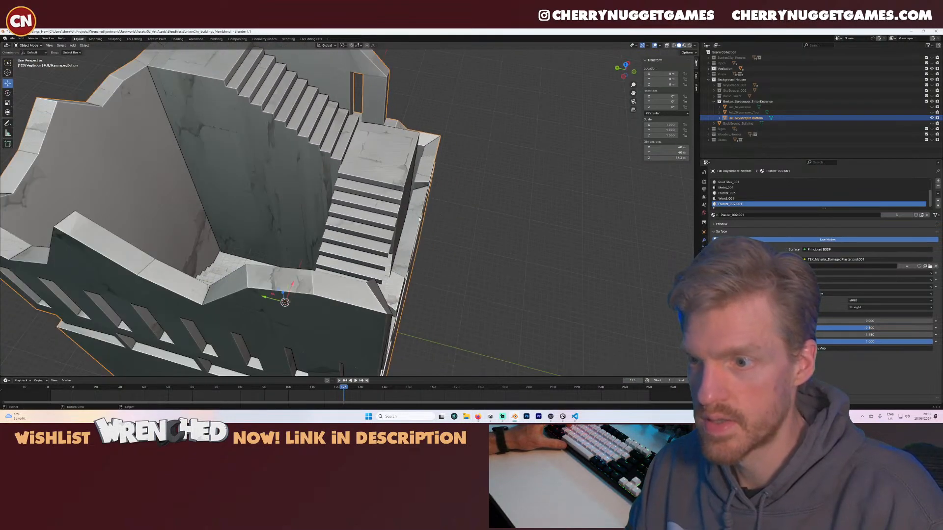
- Select all linked geometry of both staircase parts in the skyscraper bottom and move it about 1.2 m in negative Y
key("Tab")
middle_click_drag(380, 174, 313, 315)
key("ctrl+l")
key("l")
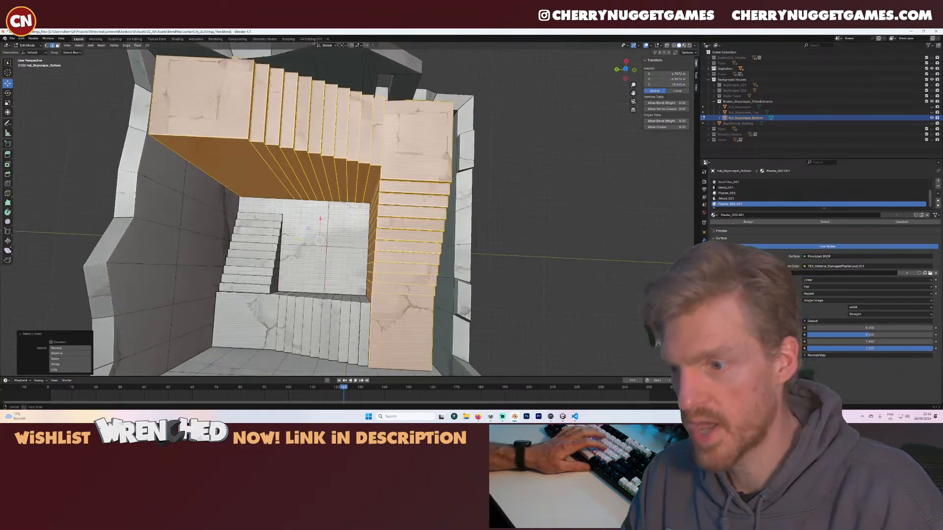
key("l")
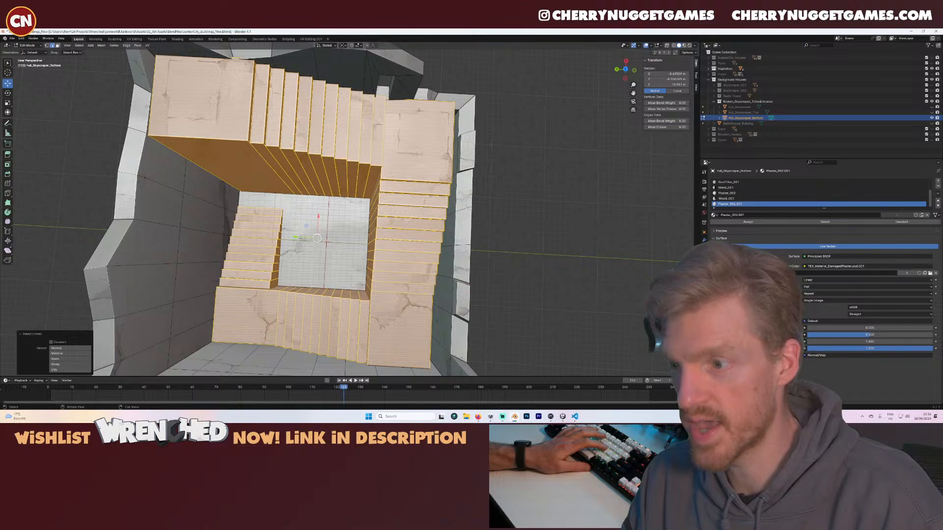
key("g")
key("y")
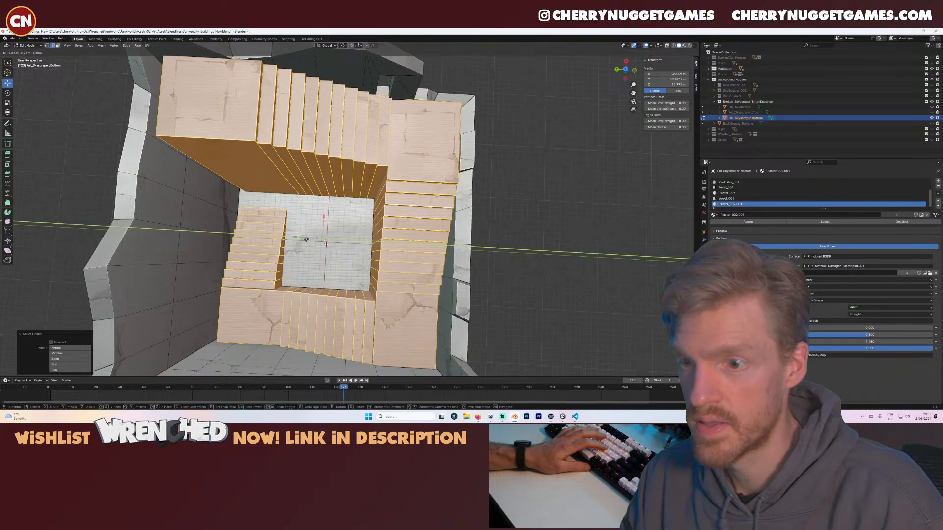
left_click_drag(307, 239, 309, 239)
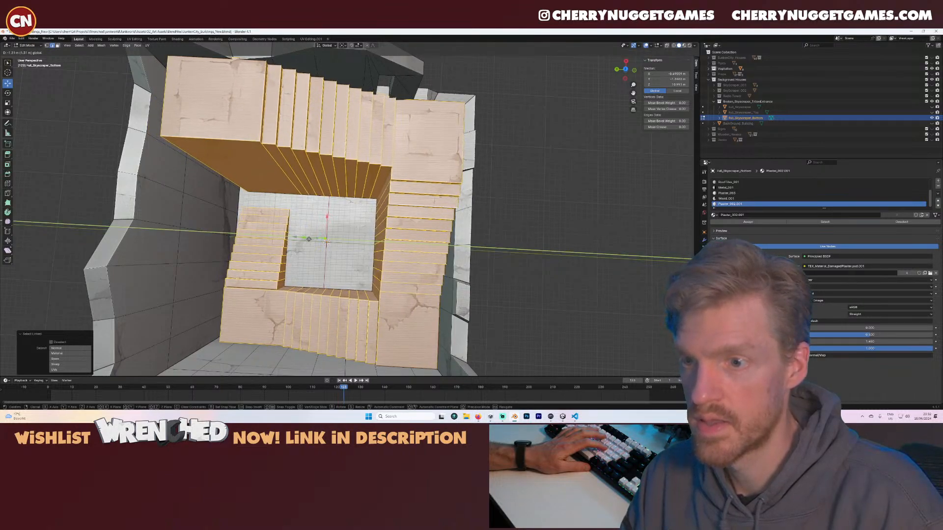
left_click(309, 240)
- Extend the uppermost landing to the wall by moving its outer vertical edge along Y
middle_click_drag(309, 240, 151, 231)
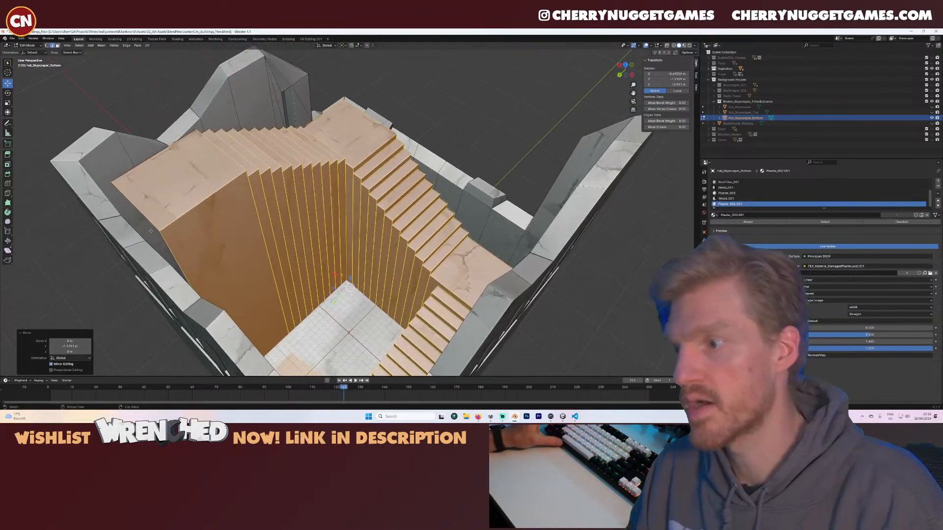
left_click(162, 237)
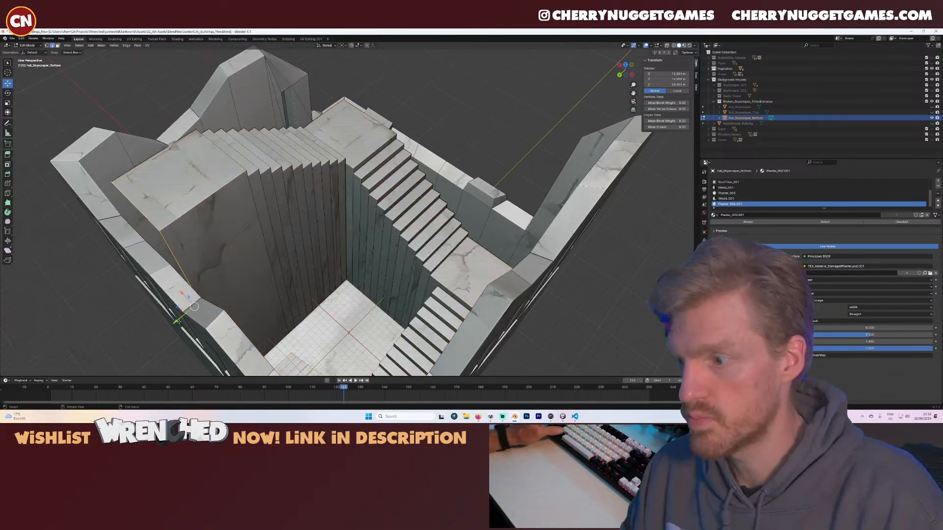
left_click_drag(177, 321, 165, 327)
- Select the wall-side edges of the lower landing and flight, move them along Y to the wall, and leave Edit Mode
middle_click_drag(165, 327, 350, 242)
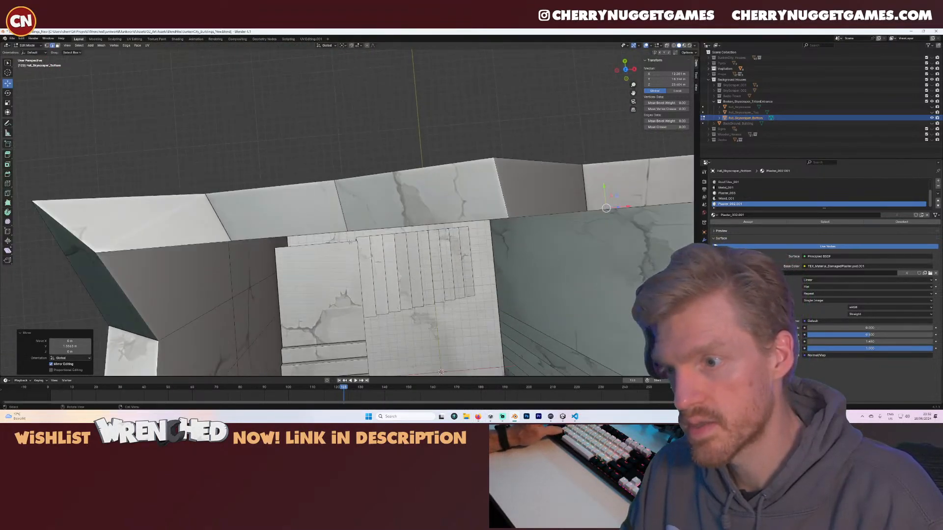
left_click(354, 240, "alt")
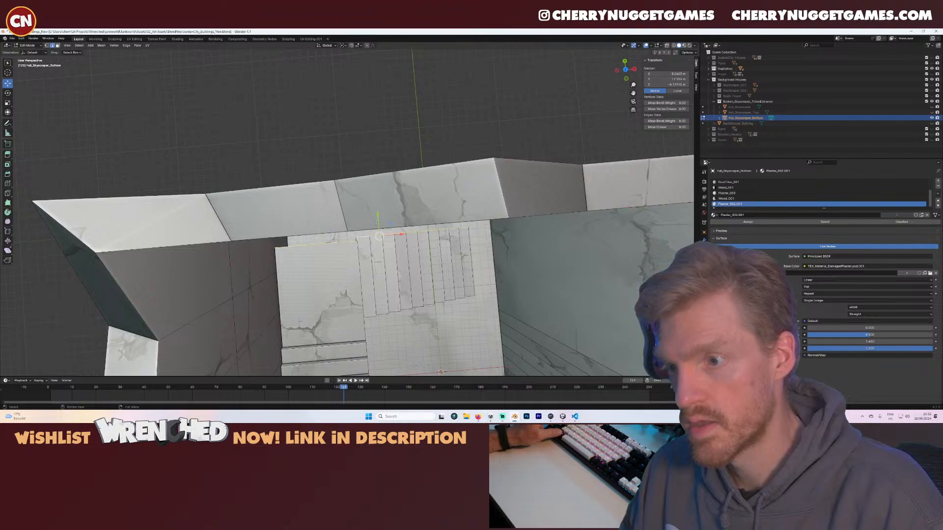
key("g")
key("y")
left_click_drag(378, 210, 378, 210)
scroll(379, 216, "down", 2)
middle_click_drag(393, 295, 471, 226)
scroll(366, 257, "down", 4)
key("Tab")
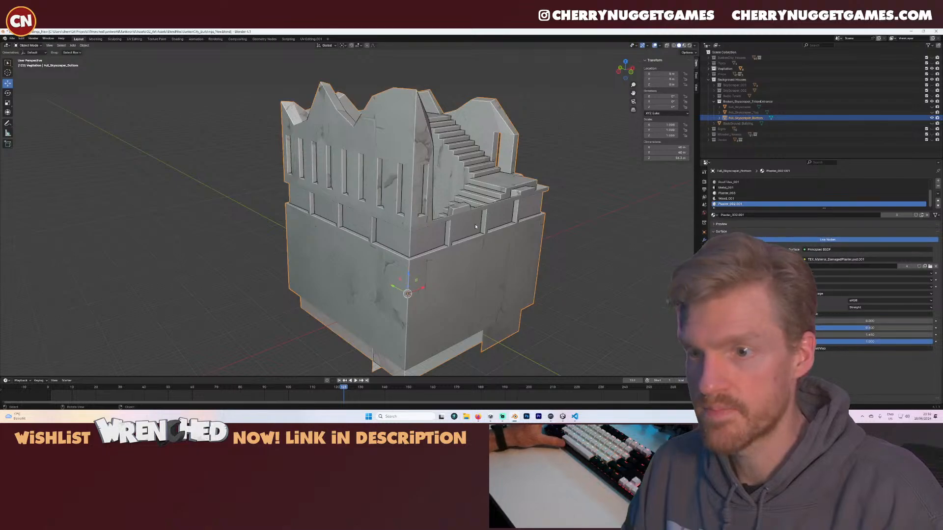
- Export the selected skyscraper bottom as FBX over TW_B_Triton_Entrance_Bottom.fbx and save the Blender file
left_click(12, 39)
mouse_move(34, 123)
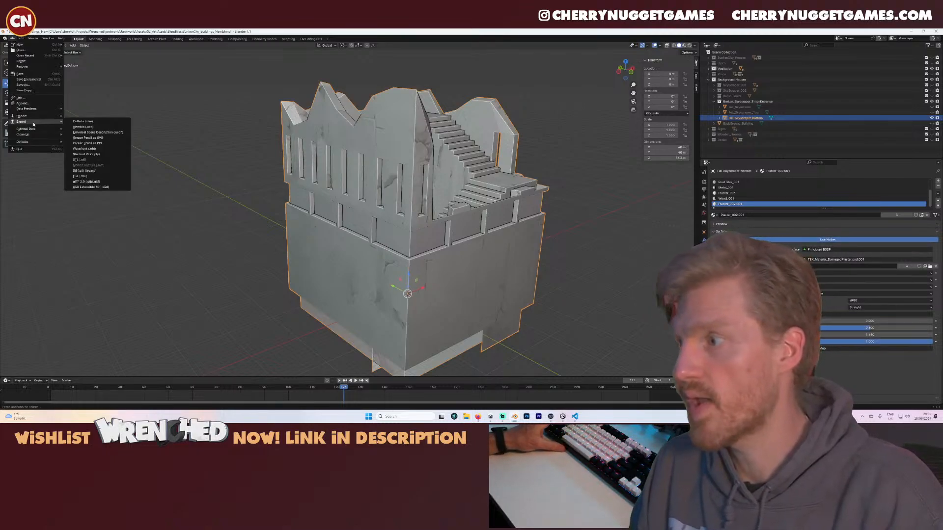
left_click(84, 175)
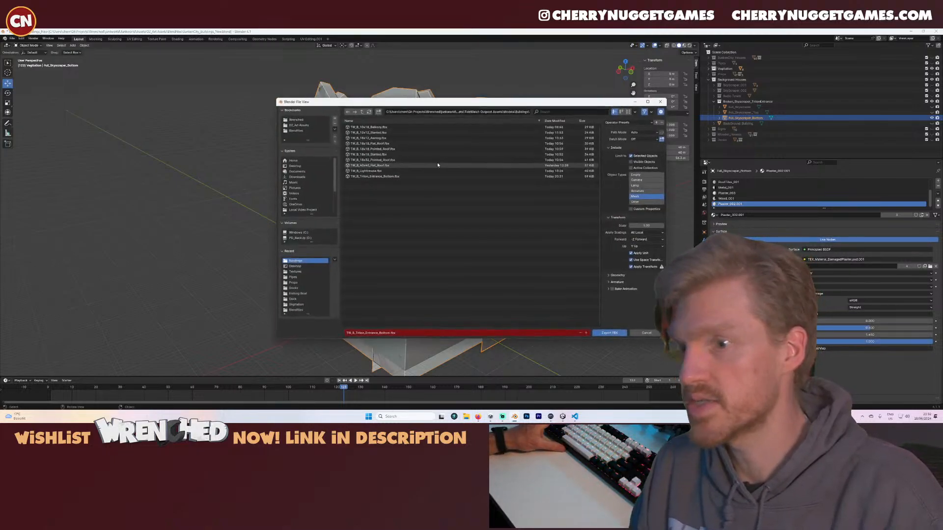
double_click(392, 177)
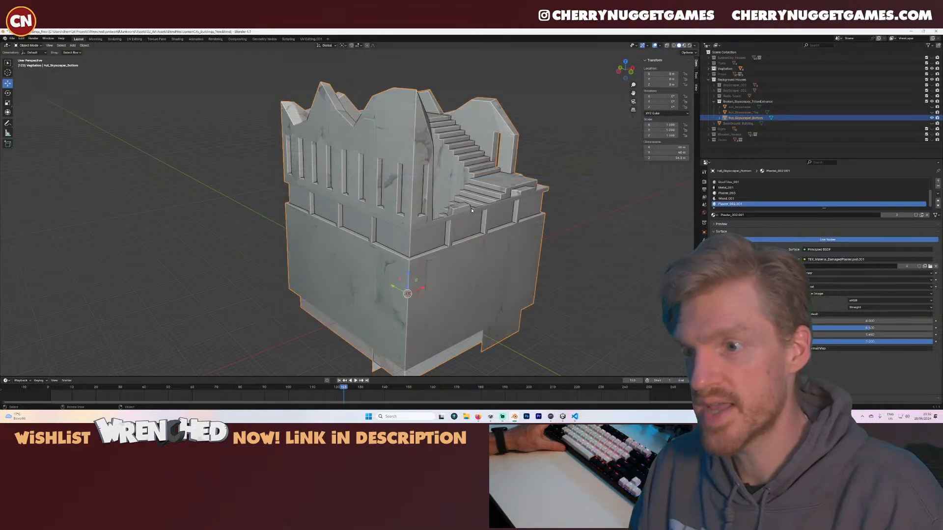
key("ctrl+s")
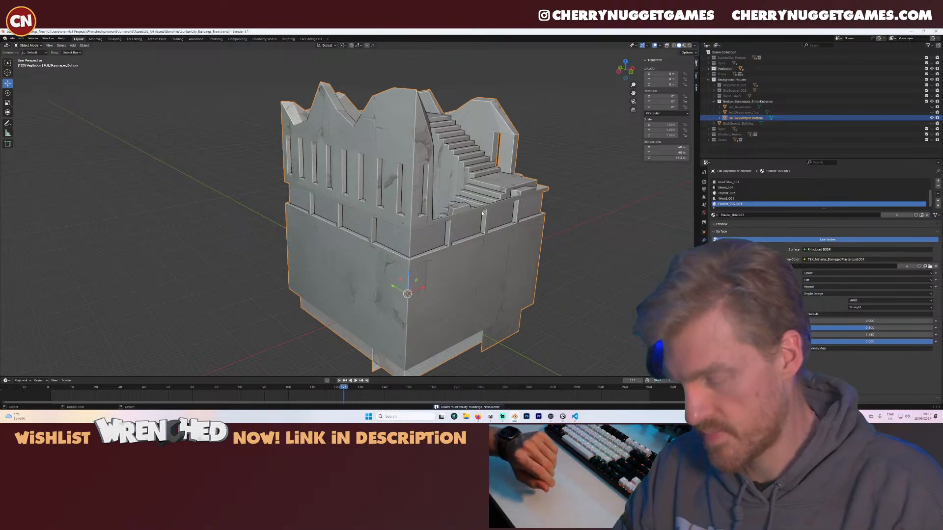
- Switch to Unity, frame the Triton entrance bottom, and examine the updated stairs and walls inside and outside
key("alt+Tab")
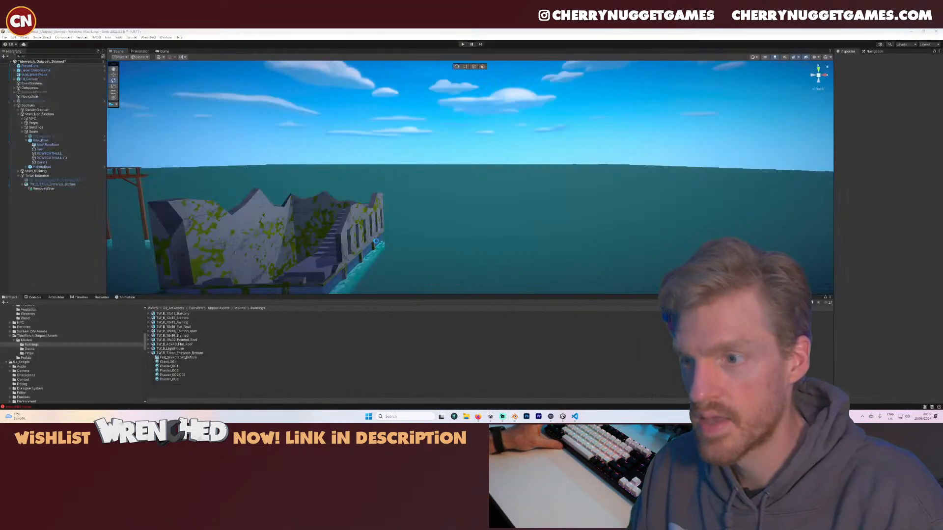
middle_click_drag(377, 263, 487, 153)
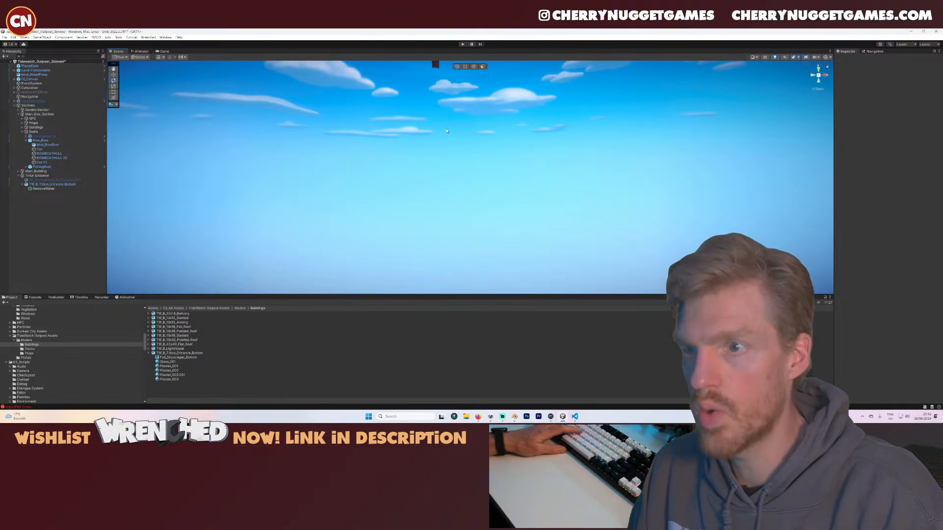
scroll(448, 129, "down", 4)
left_click(492, 80)
key("f")
mouse_move(473, 193)
right_mouse_down()
mouse_move(502, 214)
mouse_move(496, 237)
mouse_move(519, 245)
mouse_move(434, 232)
mouse_move(471, 181)
mouse_move(432, 212)
mouse_move(484, 207)
right_mouse_up()
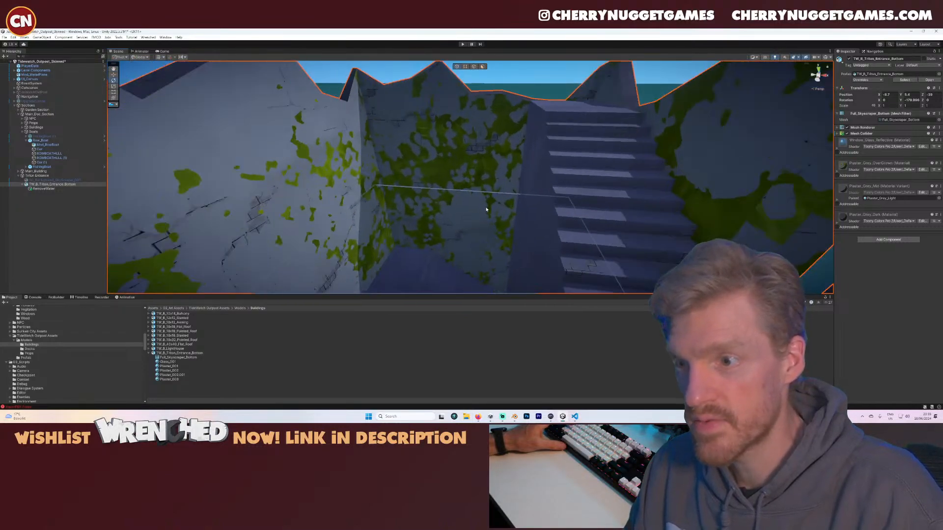
scroll(462, 234, "down", 8)
middle_click_drag(463, 232, 425, 198)
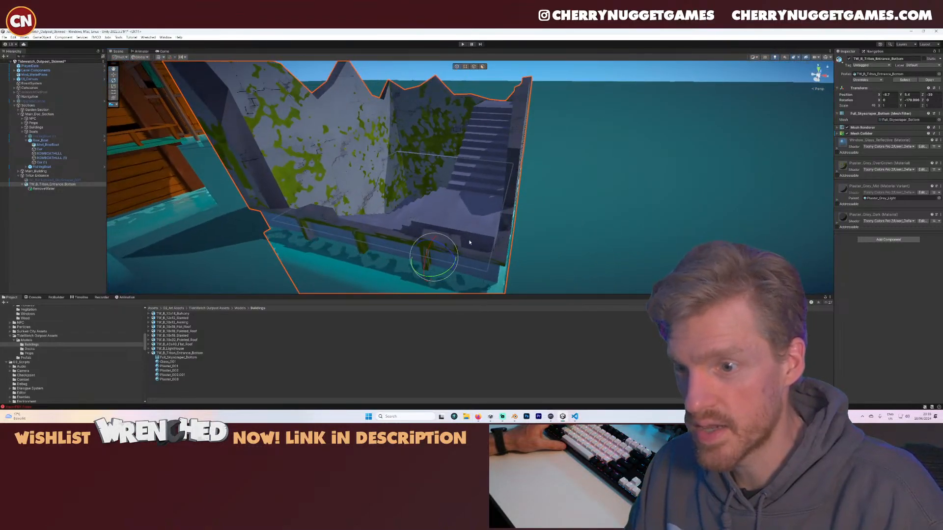
scroll(469, 242, "up", 1)
- Select the hidden SC_Background_SkyScraper_002 under the Triton entrance group and activate it
left_click(41, 182)
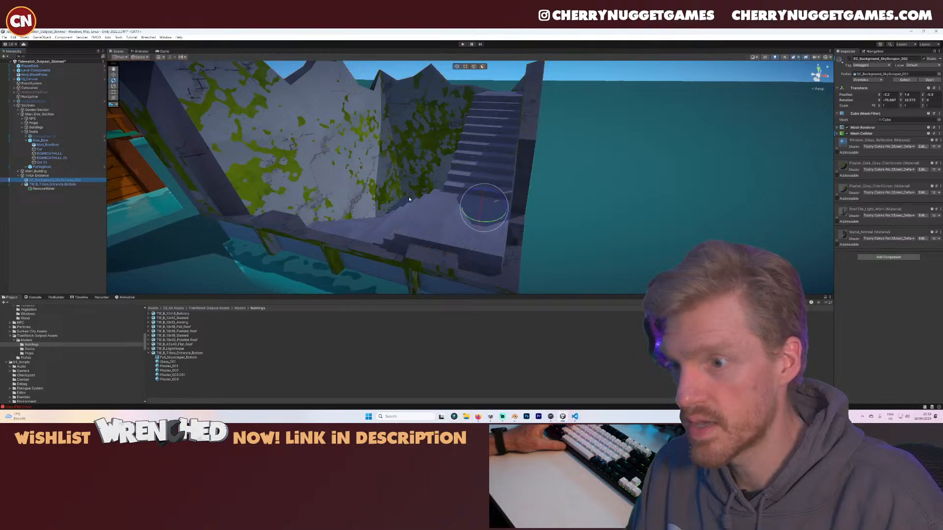
scroll(418, 199, "down", 5)
middle_click_drag(427, 202, 486, 179)
scroll(495, 188, "down", 3)
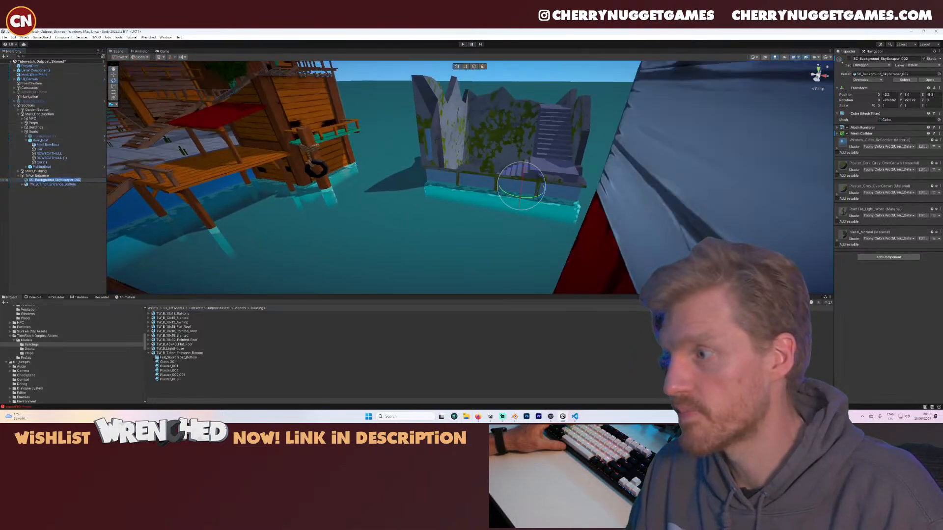
key("Escape")
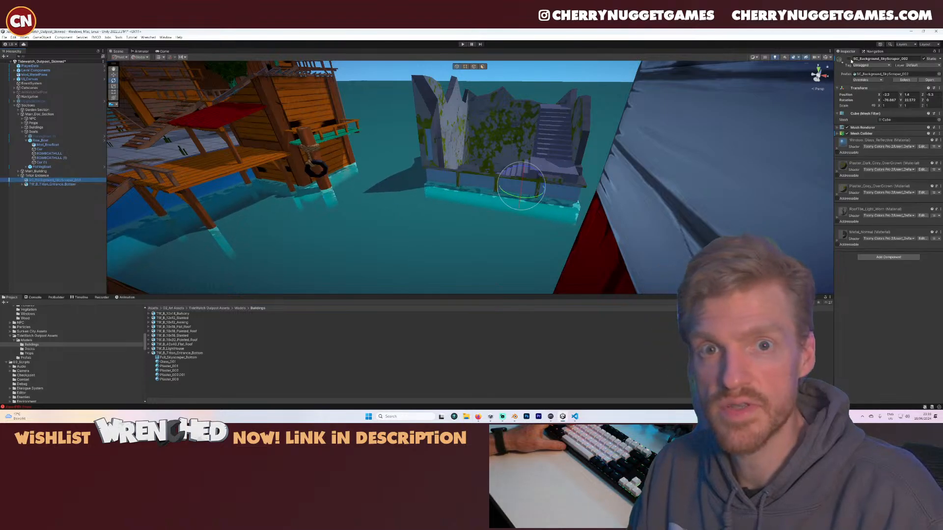
left_click(849, 59)
- Look over the background skyscraper and the entrance together from above, and select TW_B_Triton_Entrance_Bottom
scroll(602, 161, "down", 5)
left_click_drag(521, 167, 491, 197, "alt")
middle_click_drag(520, 186, 488, 200)
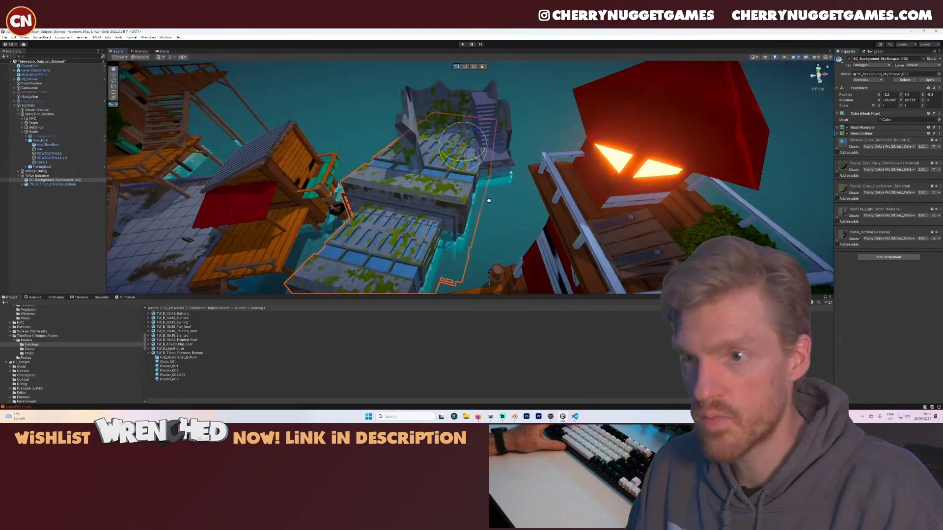
scroll(489, 201, "down", 3)
left_click_drag(489, 201, 447, 163, "alt")
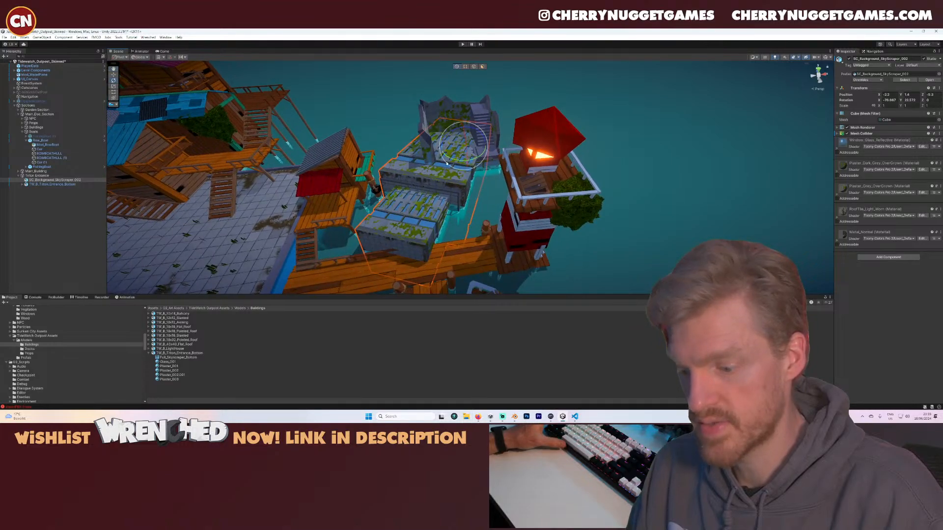
left_click(60, 185)
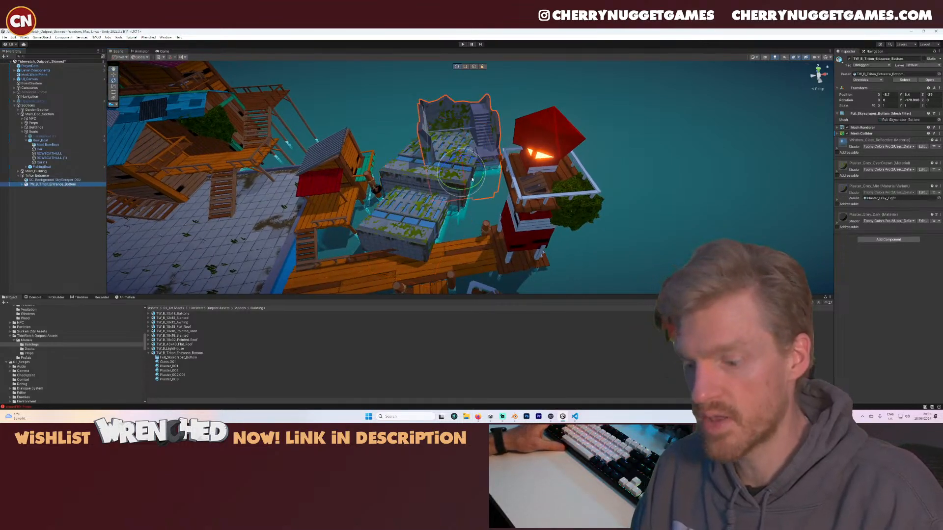
- Move TW_B_Triton_Entrance_Bottom farther out beyond the end of the fallen skyscraper and inspect its RemoveWater child and the surrounding water
left_click_drag(472, 179, 470, 140)
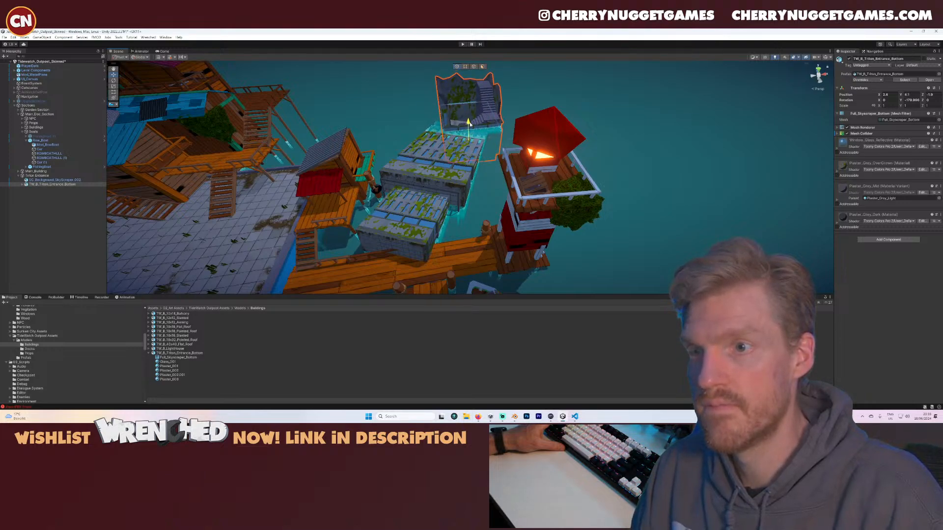
right_click_drag(480, 153, 421, 200)
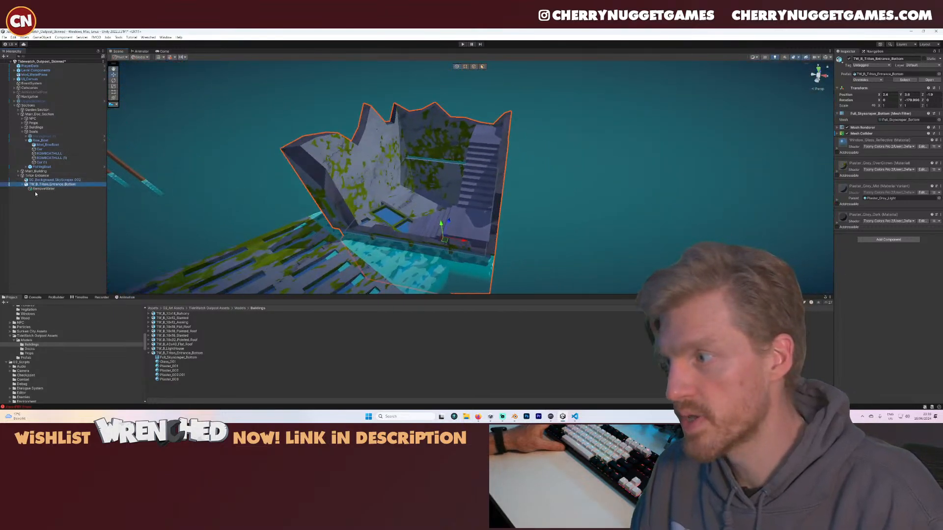
left_click(414, 199)
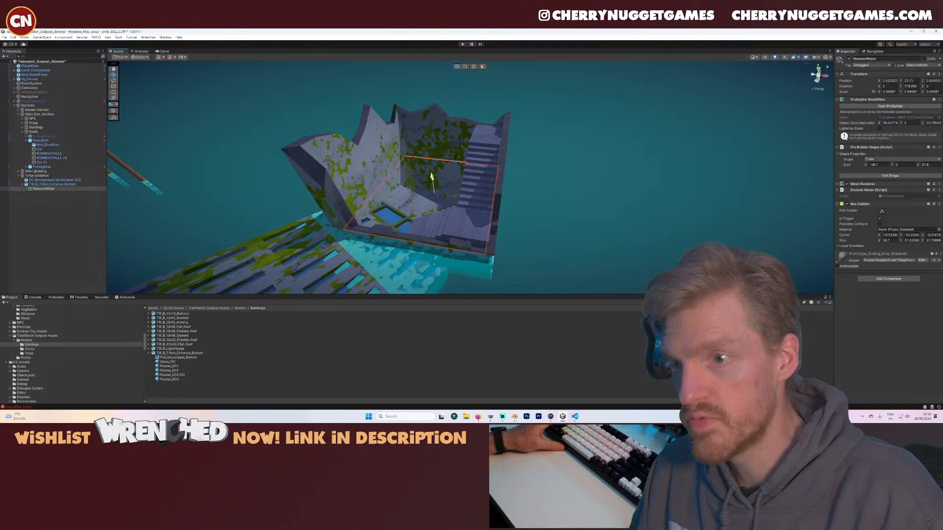
left_click(529, 193)
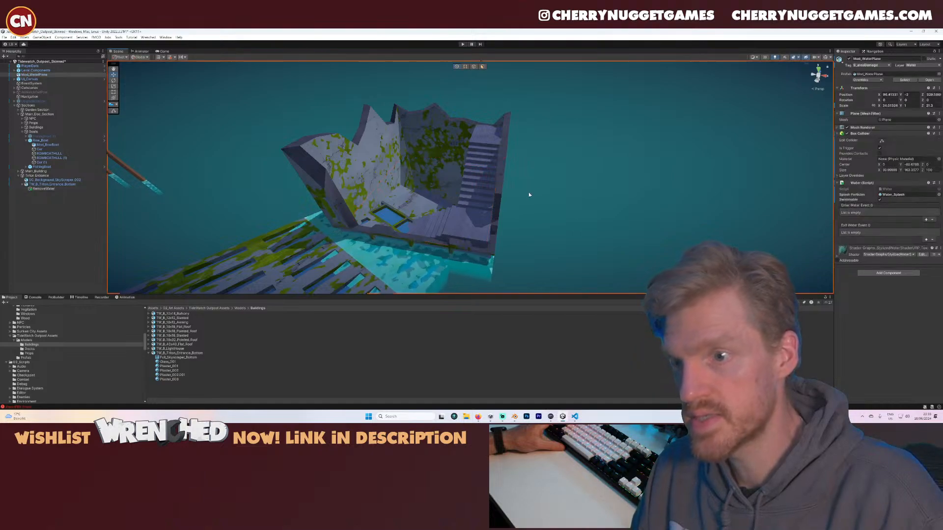
right_click_drag(528, 193, 479, 212)
- Lower SC_Background_SkyScraper_002 deeper into the water and shift it sideways beside the wooden dock
left_click(441, 215)
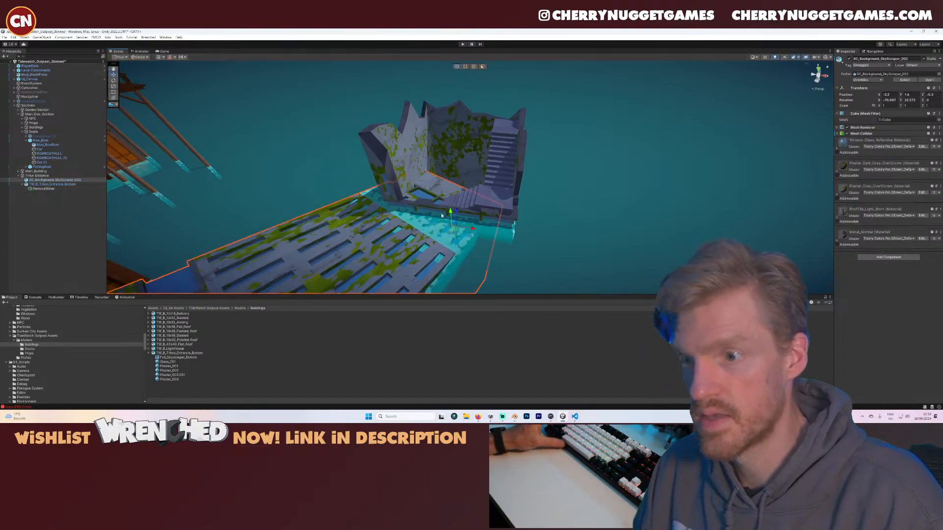
left_click_drag(449, 211, 458, 220)
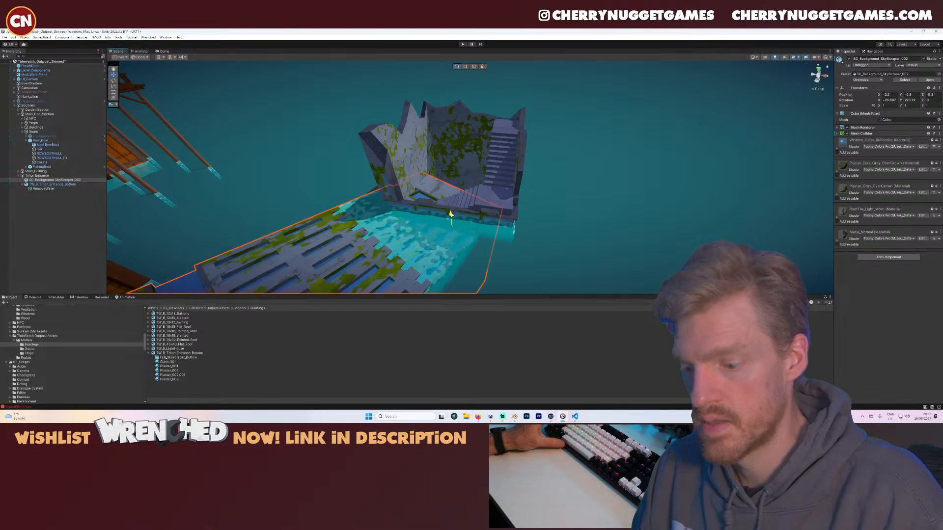
scroll(491, 216, "down", 10)
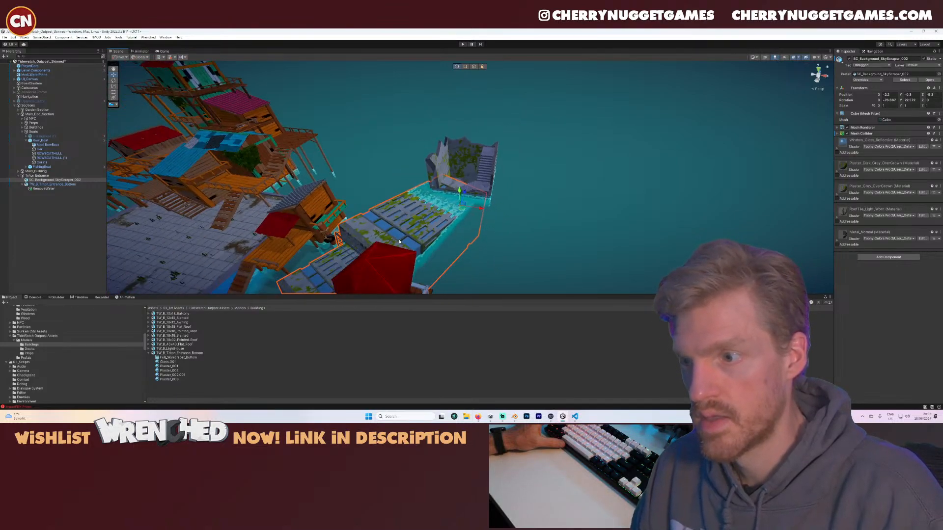
middle_click_drag(435, 219, 505, 183)
right_click_drag(504, 182, 526, 206)
middle_click_drag(520, 123, 535, 188)
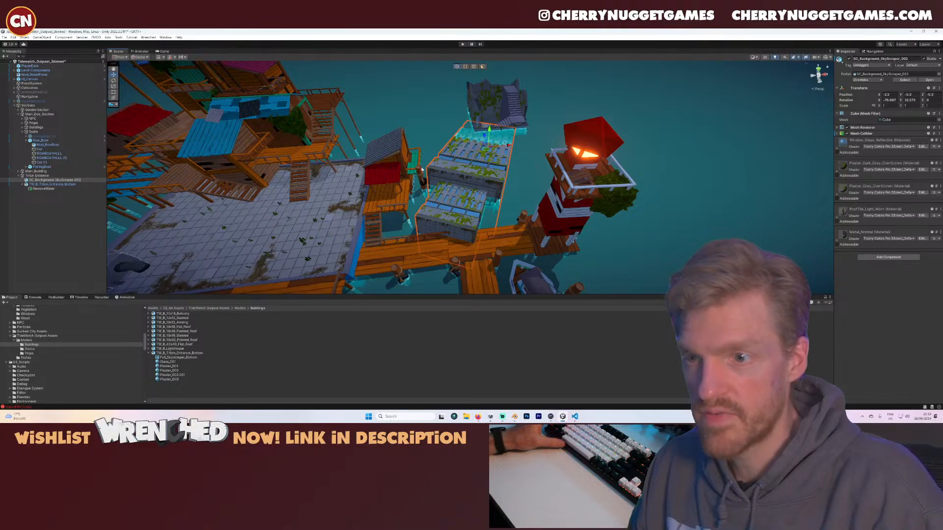
left_click_drag(483, 158, 544, 193)
- Check the entrance bottom's placement, select SC_Background_SkyScraper_002, and show its Mesh Collider settings
left_click(546, 154)
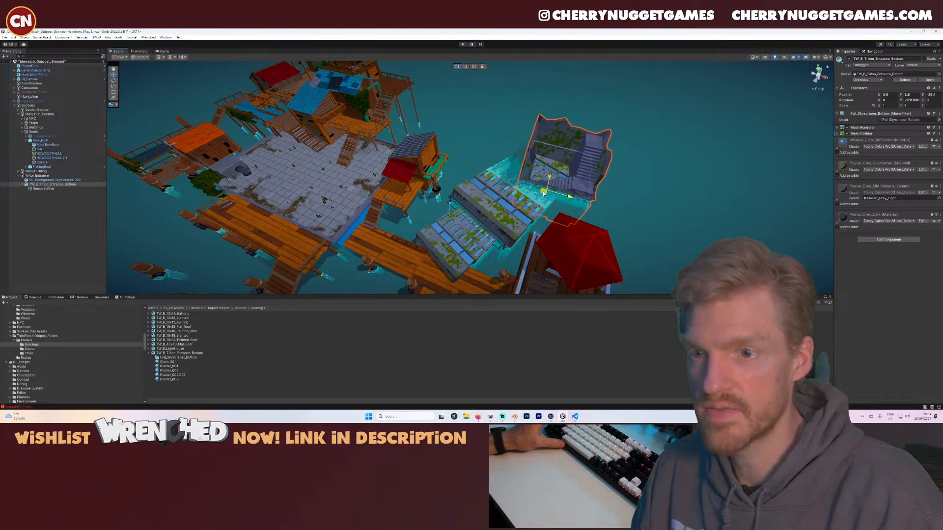
left_click(505, 211)
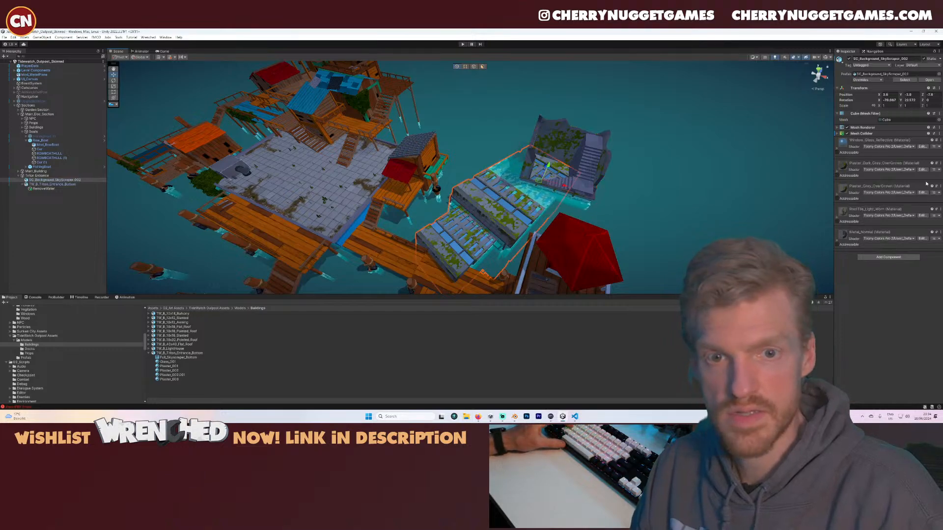
right_click(871, 134)
left_click(896, 151)
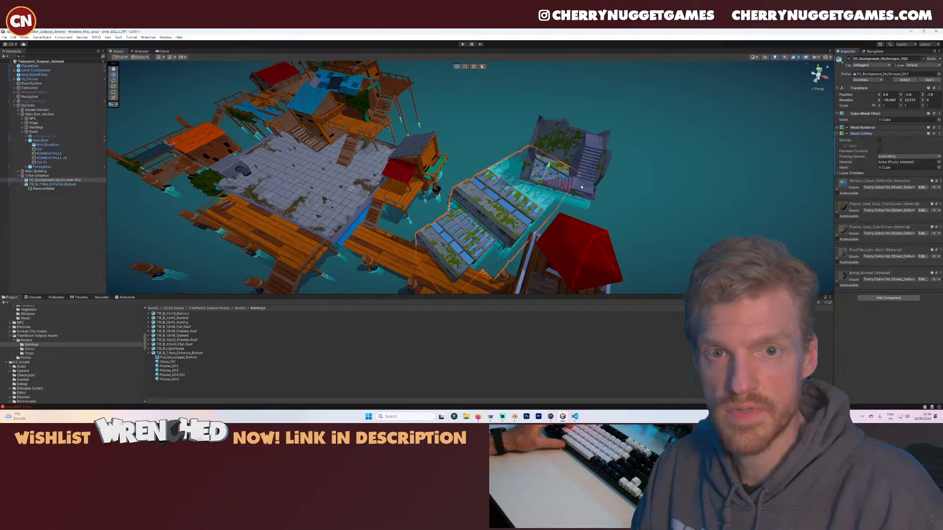
left_click(572, 186)
left_click_drag(556, 171, 581, 180)
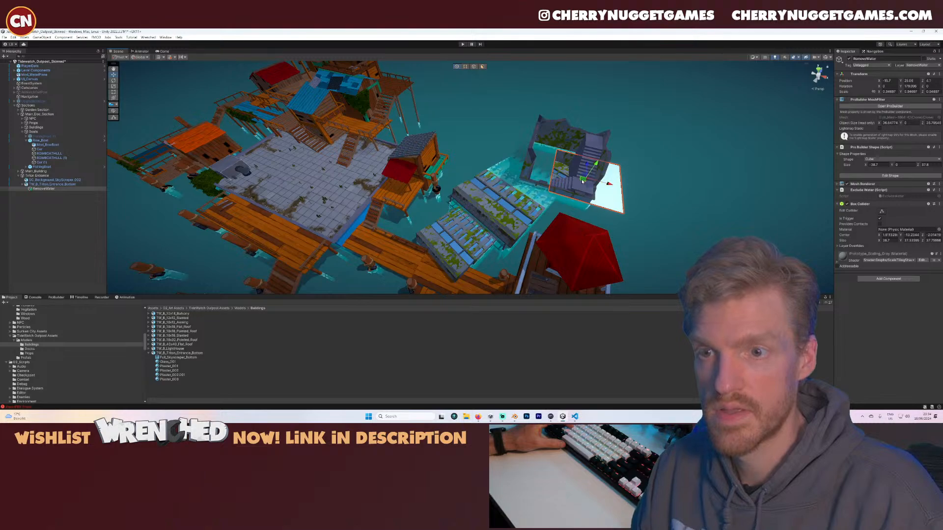
key("ctrl+z")
- Select TW_B_Triton_Entrance_Bottom and move it farther from the fallen skyscraper's submerged end
left_click(92, 185)
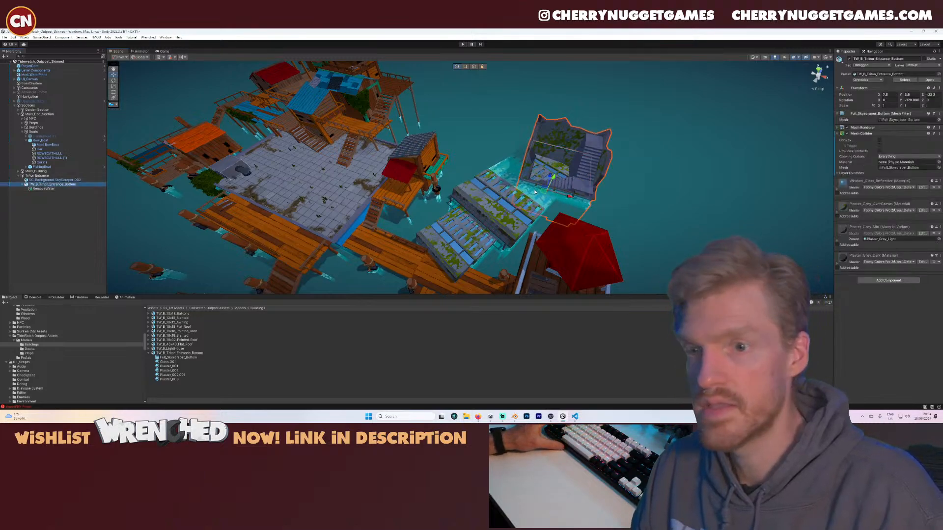
mouse_move(552, 194)
left_mouse_down()
mouse_move(581, 199)
mouse_move(549, 188)
left_mouse_up()
right_click_drag(550, 176, 486, 211)
left_click_drag(502, 221, 569, 207)
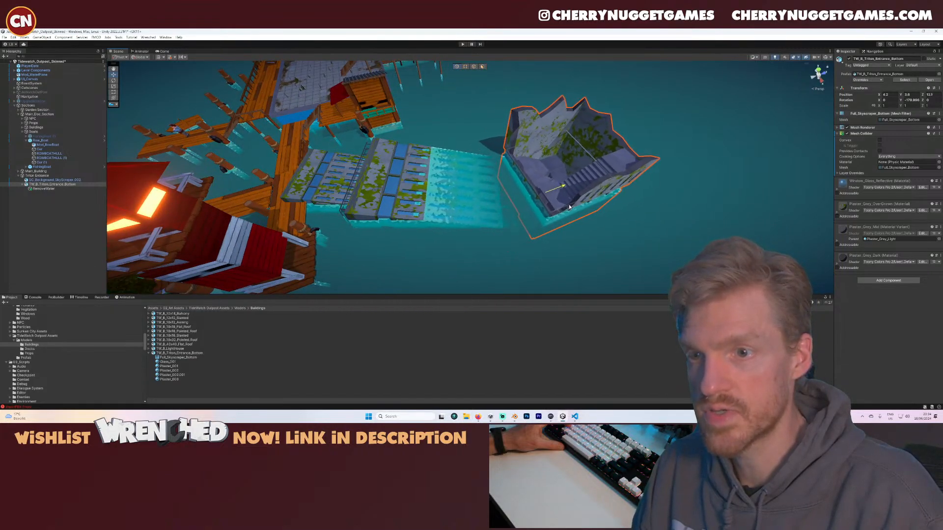
- Play-test the level to check the fallen skyscraper from the dock, and stop Play mode
left_click(463, 44)
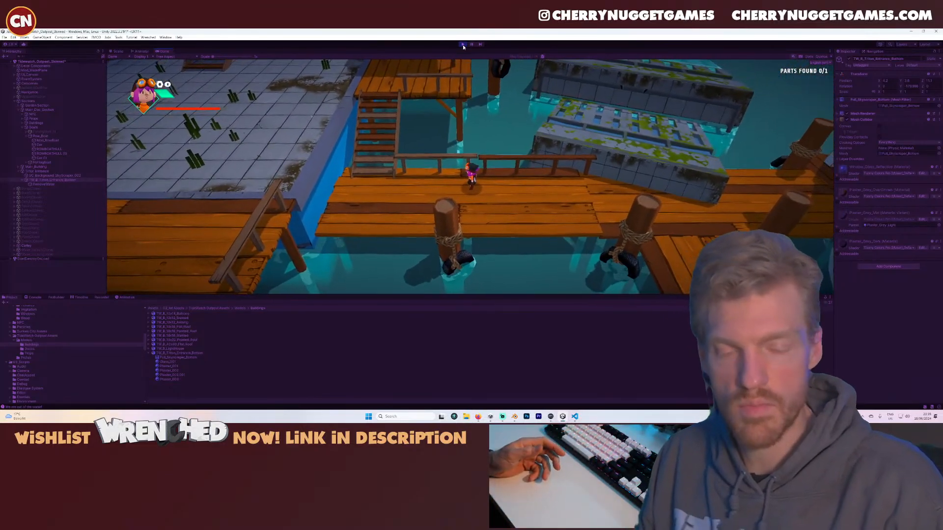
left_click(463, 45)
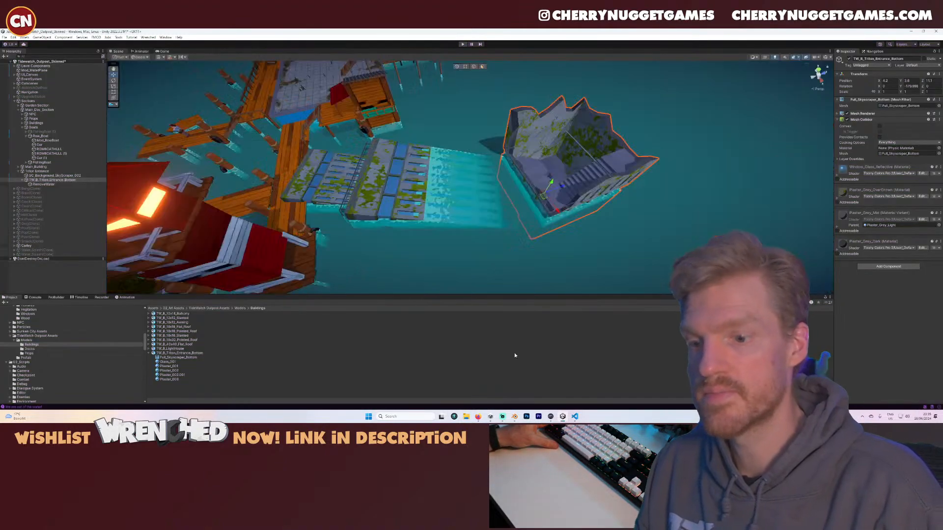
- Switch to Blender, show the broken skyscraper's top object, and hide its bottom object
left_click(514, 418)
scroll(500, 257, "down", 6)
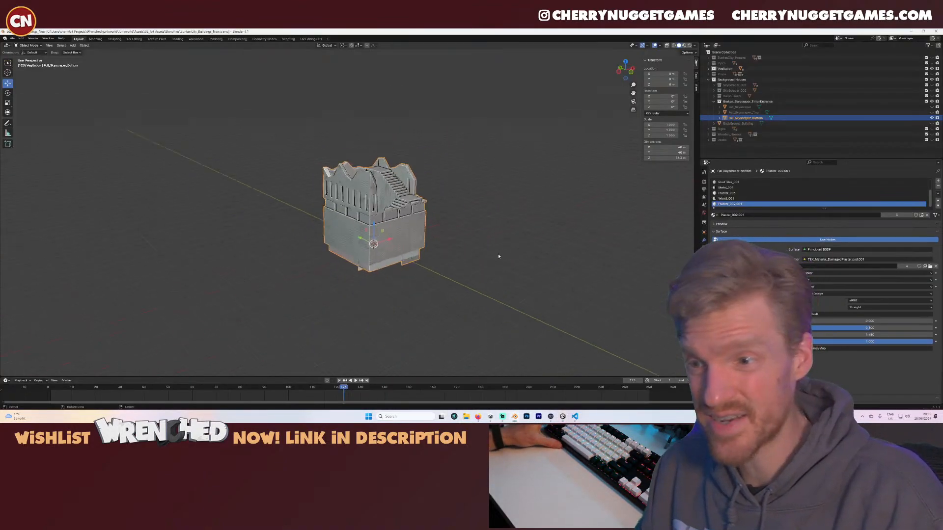
scroll(499, 223, "up", 5)
middle_click_drag(499, 223, 472, 265)
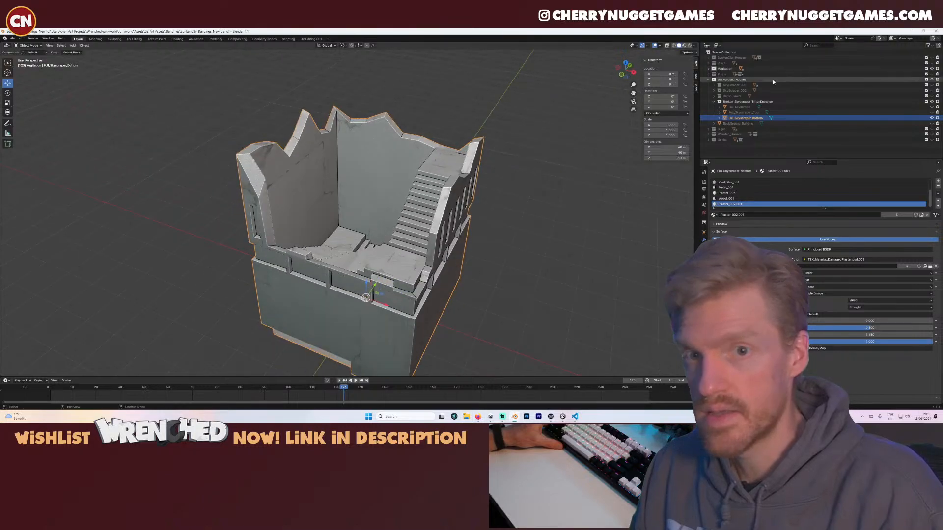
left_click(756, 113)
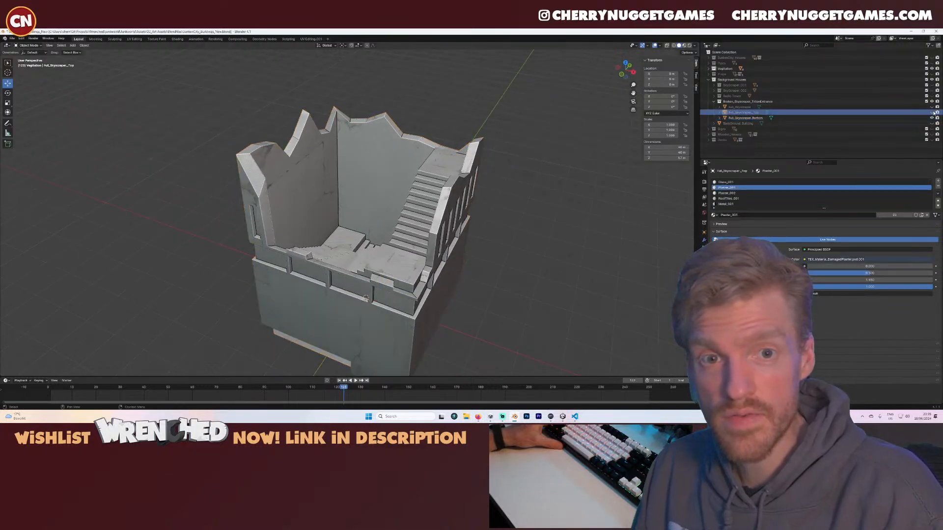
left_click(932, 112)
left_click(932, 118)
- Enter Edit Mode on the skyscraper top and select the jagged open edge loop around its underside
scroll(457, 222, "down", 4)
middle_click_drag(385, 212, 384, 162)
scroll(406, 181, "up", 6)
key("Tab")
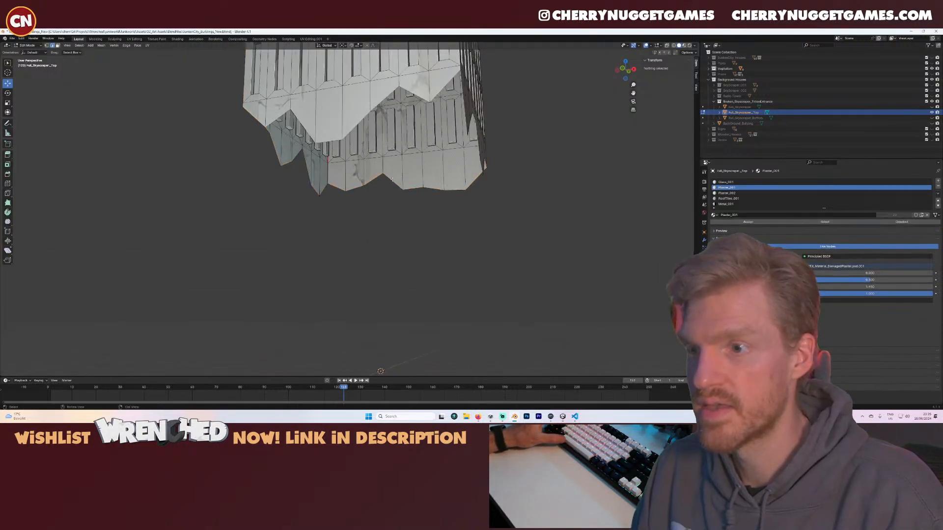
left_click(378, 151, "alt")
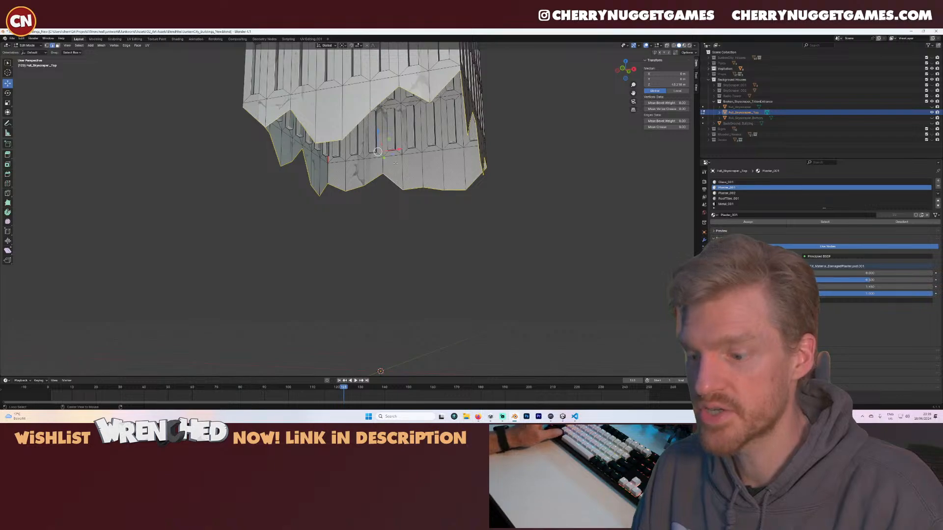
- Try to close the skyscraper top's open underside with Bridge Edge Loops and with a single filled face
left_click(129, 46)
left_click(133, 62)
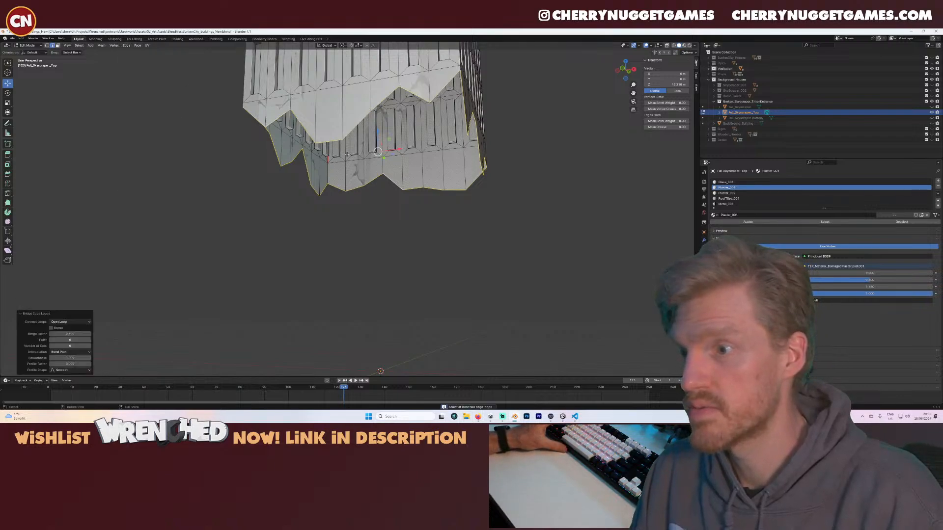
key("f")
middle_click_drag(347, 154, 396, 163)
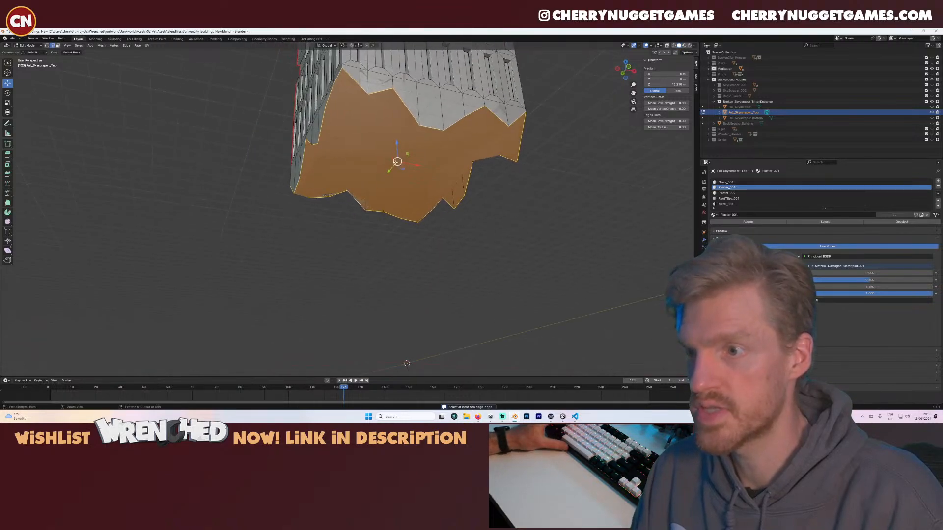
key("ctrl+z")
- Extrude the jagged edge loop along its normals below the tower and flatten it by scaling Z to 0
middle_click_drag(425, 118, 446, 185)
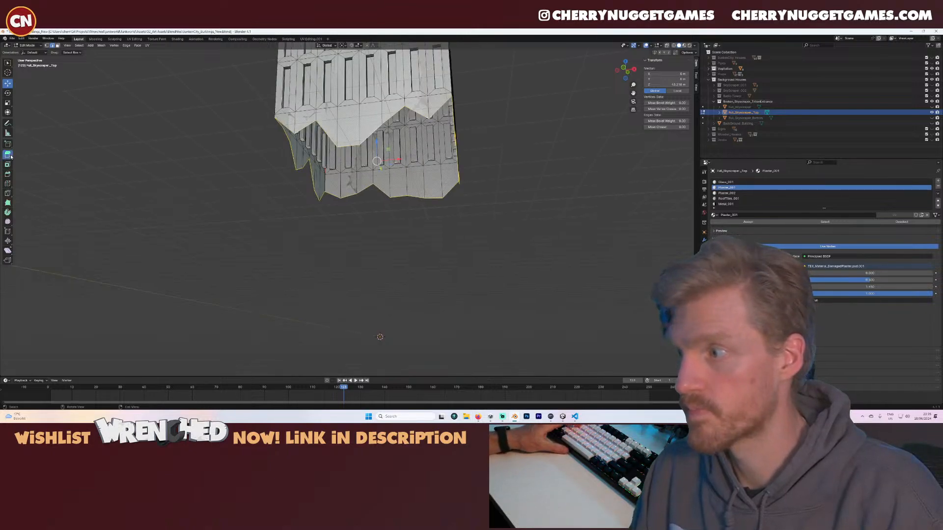
left_click_drag(10, 156, 35, 179)
left_click_drag(359, 170, 355, 191)
middle_click_drag(355, 191, 430, 210)
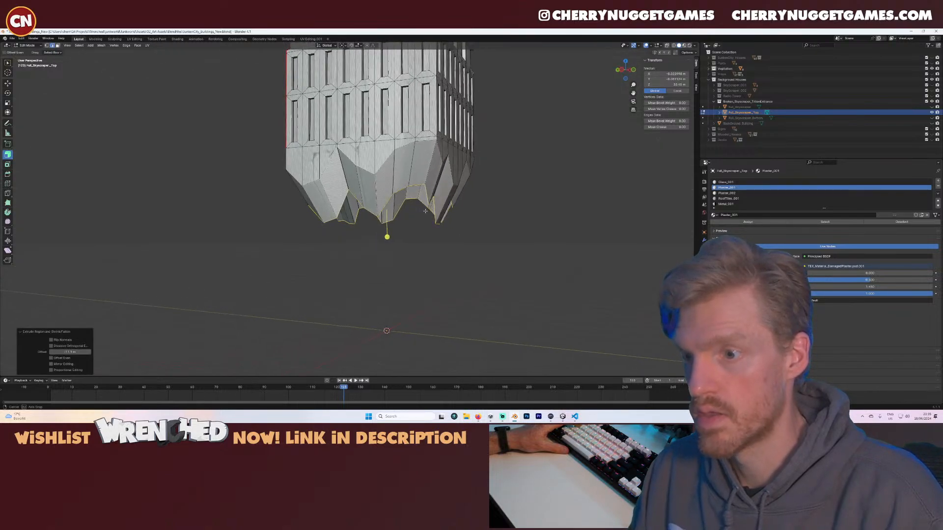
key("s")
key("z")
key("0")
key("Return")
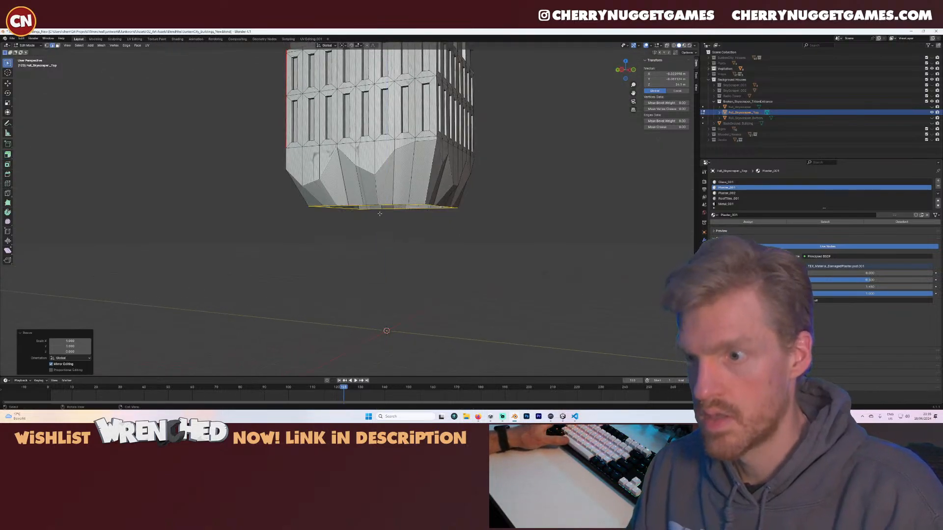
- Raise the flattened edge loop up inside the tower from an orthographic side view and adjust its height
left_click(623, 71)
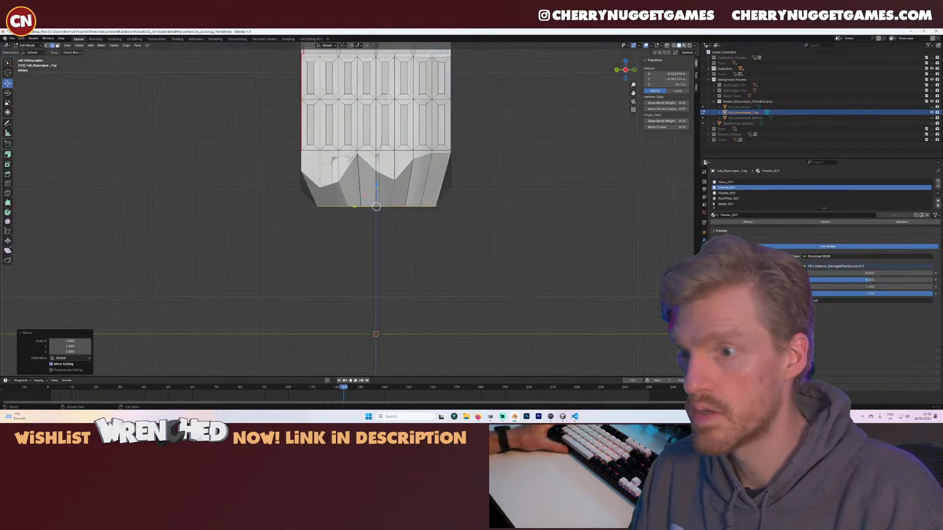
left_click_drag(377, 187, 383, 128)
middle_click_drag(382, 129, 369, 150)
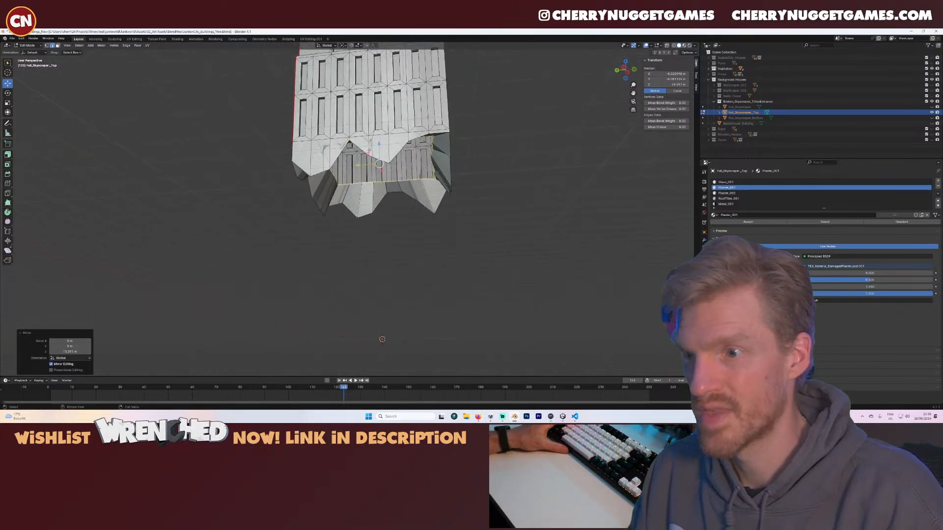
left_click_drag(379, 150, 382, 179)
middle_click_drag(399, 195, 441, 202)
- Undo the extrusion, flattening, and height moves of the underside edge loop
key("ctrl+z")
key("ctrl+z")
key("ctrl+z")
key("ctrl+z")
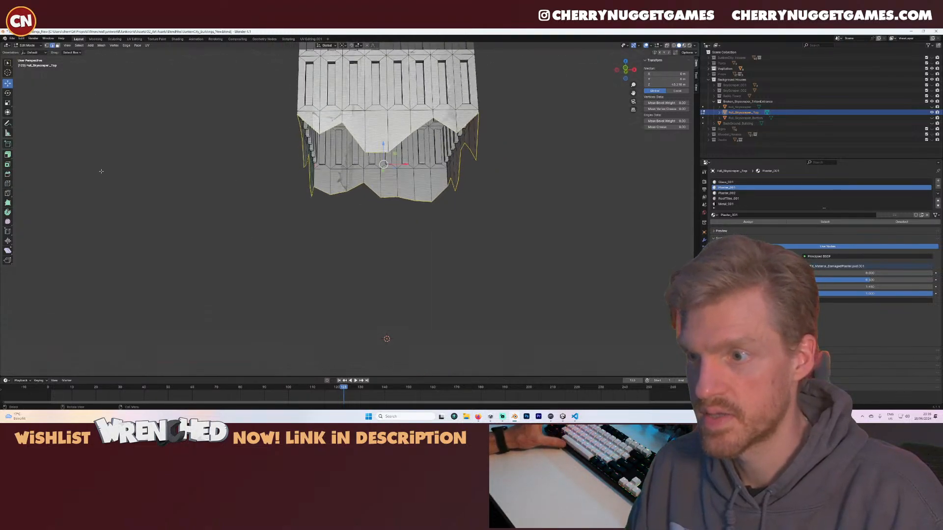
- Extrude the jagged bottom edge loop of Full_Skyscraper_Top and shrink it inward to give the broken walls thickness
left_click_drag(9, 158, 51, 185)
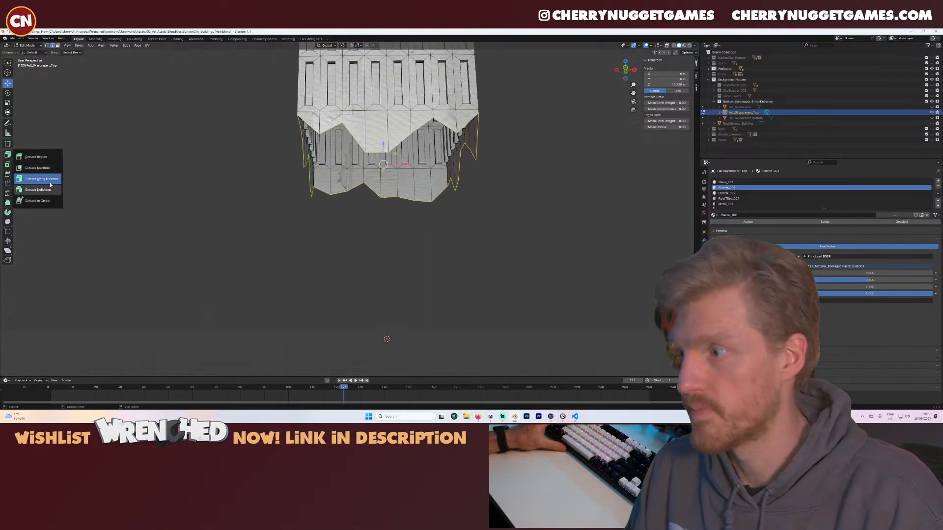
left_click(55, 156)
left_click_drag(366, 169, 358, 181)
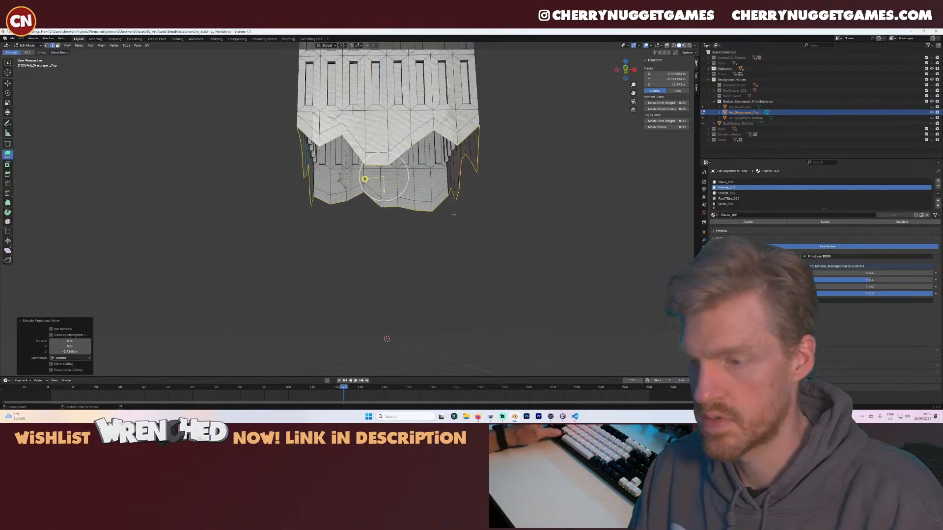
key("alt+s")
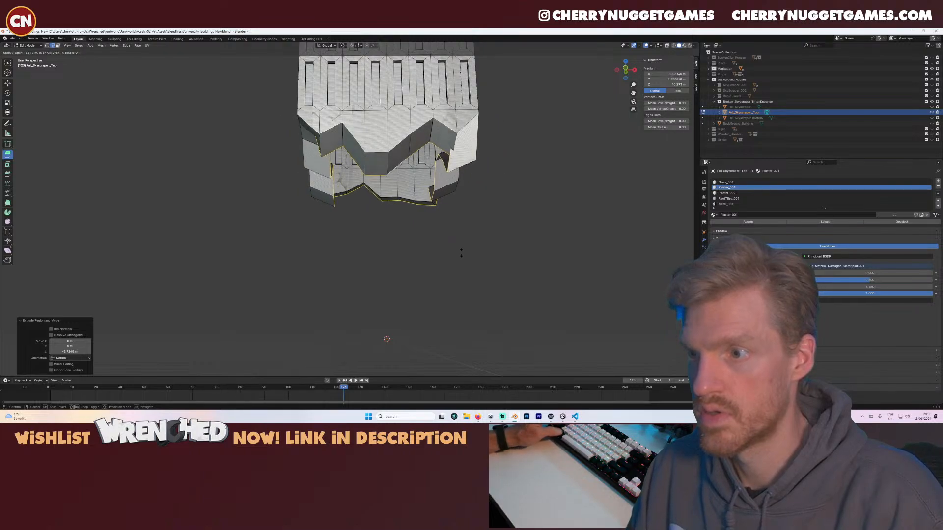
left_click(463, 248)
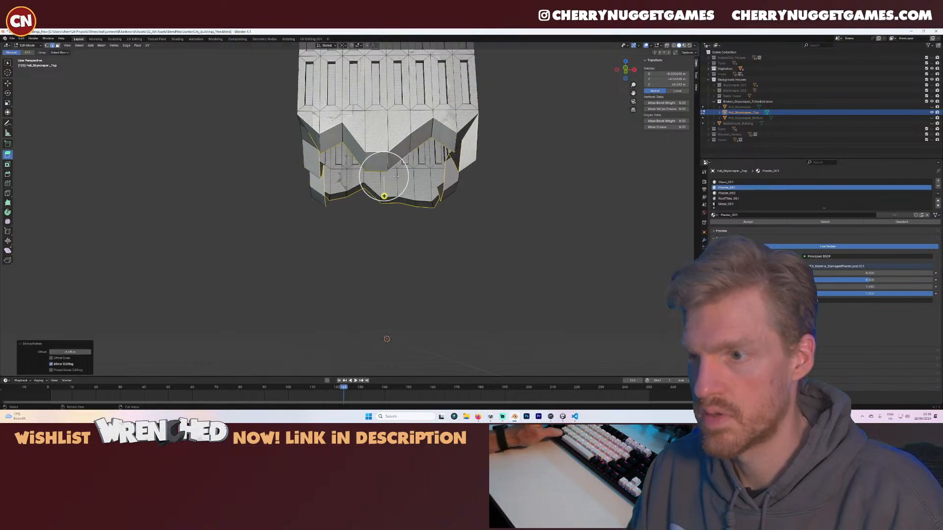
- Move the extruded inner edge loop upward inside the tower walls
middle_click_drag(396, 177, 423, 189)
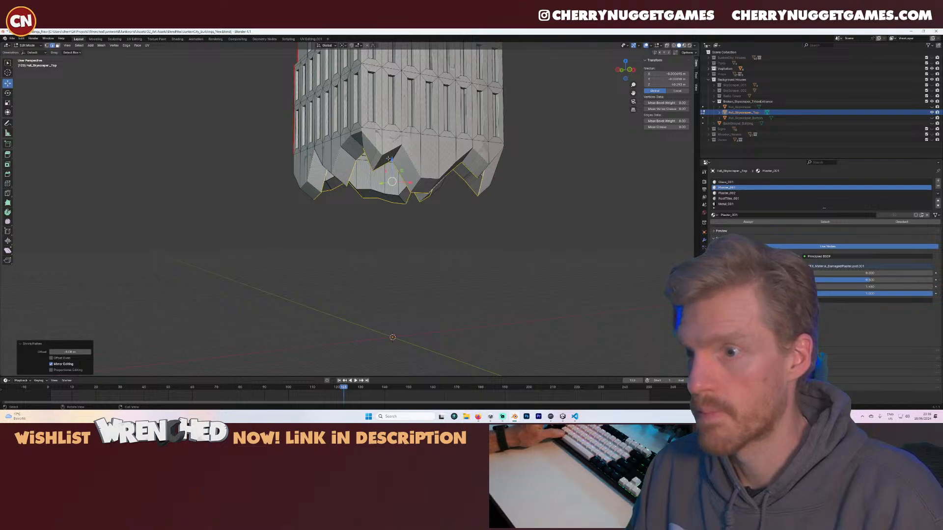
left_click_drag(392, 160, 392, 150)
middle_click_drag(432, 181, 395, 185)
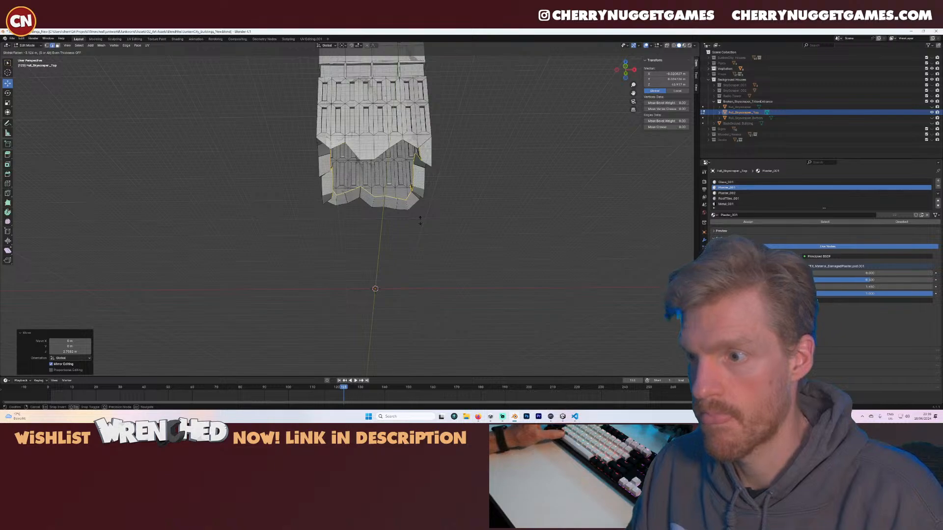
- Try to scale the inner edge loop inward, and undo the scaling
right_click(422, 222)
key("s")
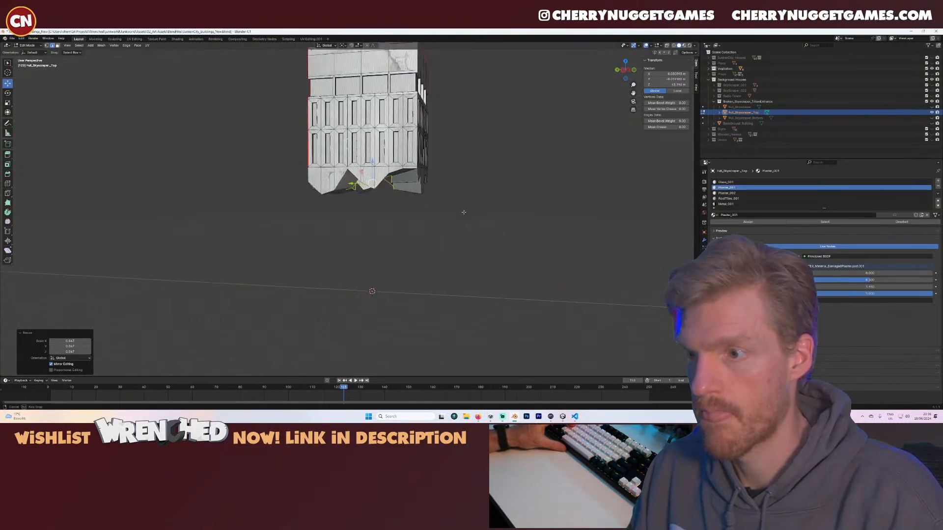
middle_click_drag(397, 190, 433, 191)
key("ctrl+z")
scroll(344, 189, "up", 3)
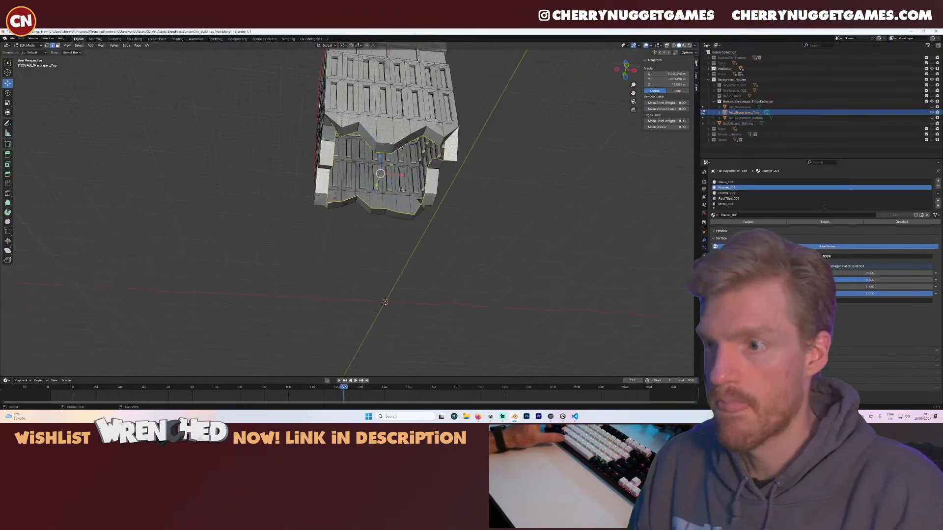
- Extrude the inner edge loop up into the tower and flatten it with a Z scale of 0
middle_click_drag(319, 187, 375, 207)
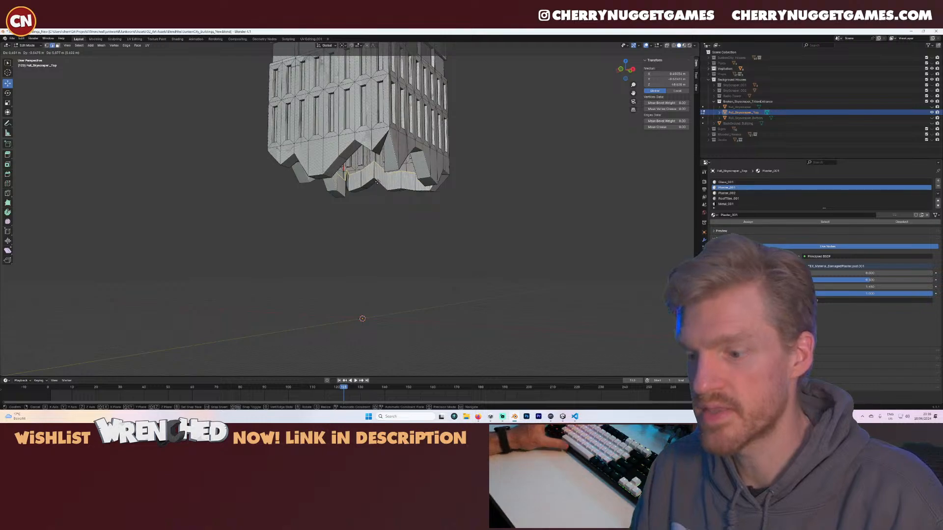
left_click(378, 148)
key("s")
key("z")
key("0")
key("Return")
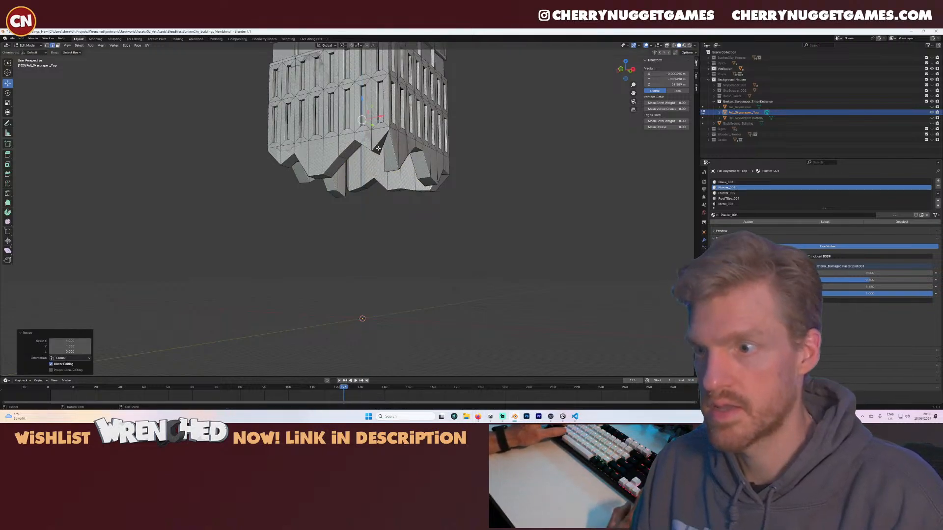
- Examine the thickened broken walls from below and outside, leaving mesh editing for Object Mode
middle_click_drag(351, 173, 394, 143)
scroll(390, 157, "up", 5)
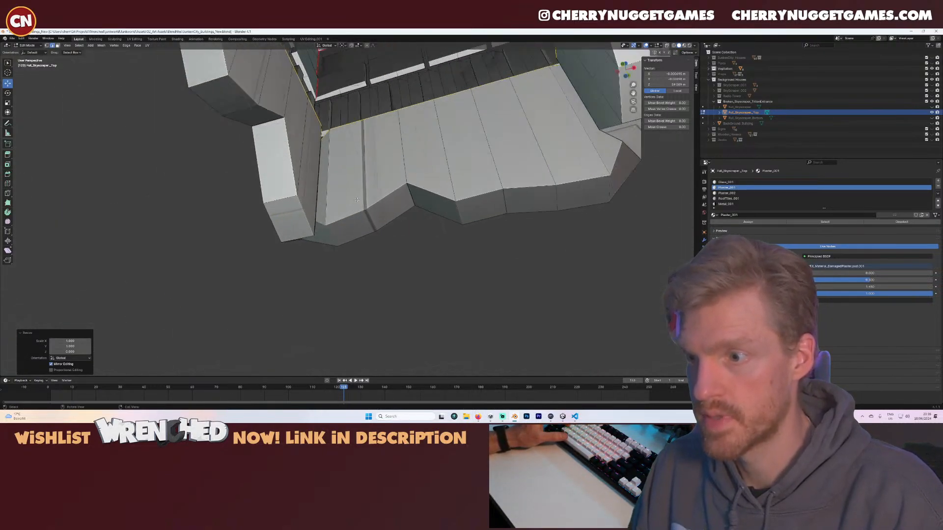
middle_click_drag(391, 182, 386, 142)
scroll(389, 177, "down", 5)
scroll(364, 166, "up", 5)
scroll(407, 246, "down", 3)
key("Tab")
scroll(368, 176, "up", 3)
scroll(385, 189, "down", 2)
- Select the Full_Skyscraper_Top object and start an FBX export
left_click(432, 147)
left_click(383, 167)
left_click(14, 39)
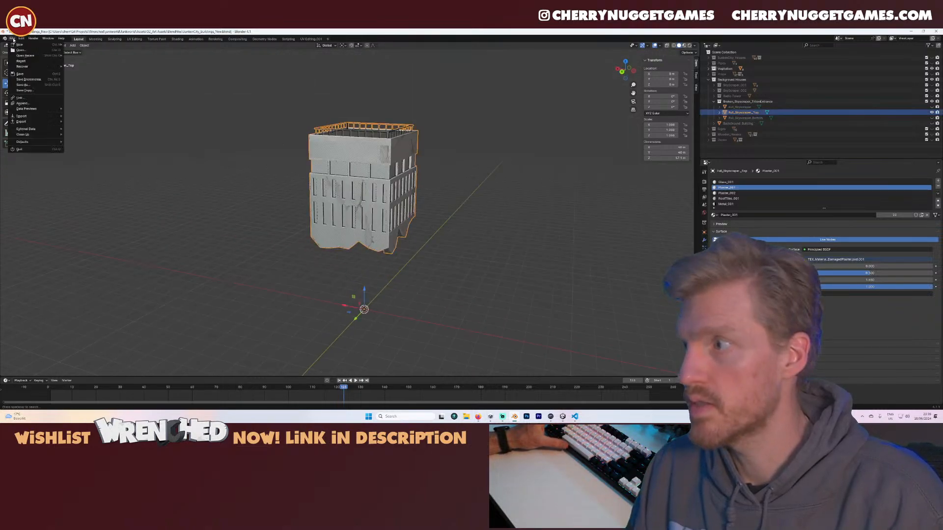
mouse_move(46, 119)
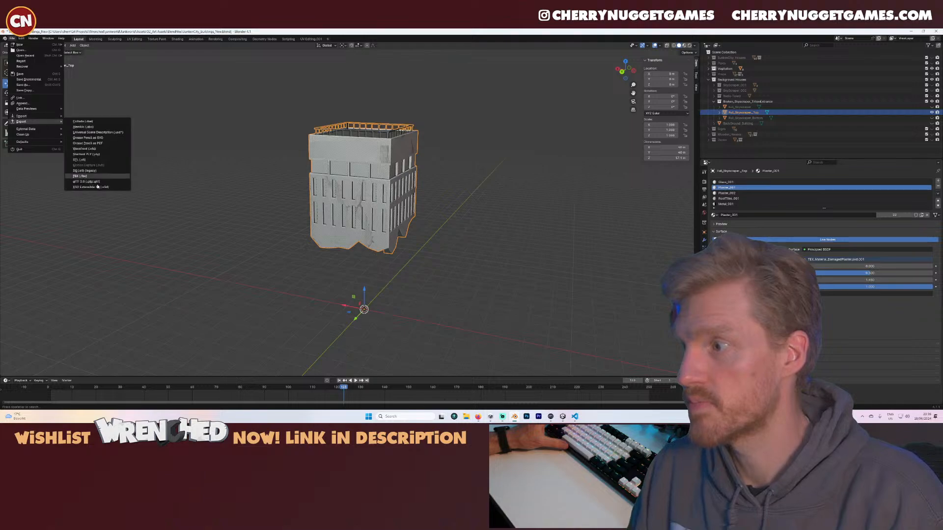
left_click(80, 175)
- Name the export TW_B_Triton_Entrance_Top.fbx, based on the existing entrance bottom file, and export it to the Buildings folder
left_click(378, 176)
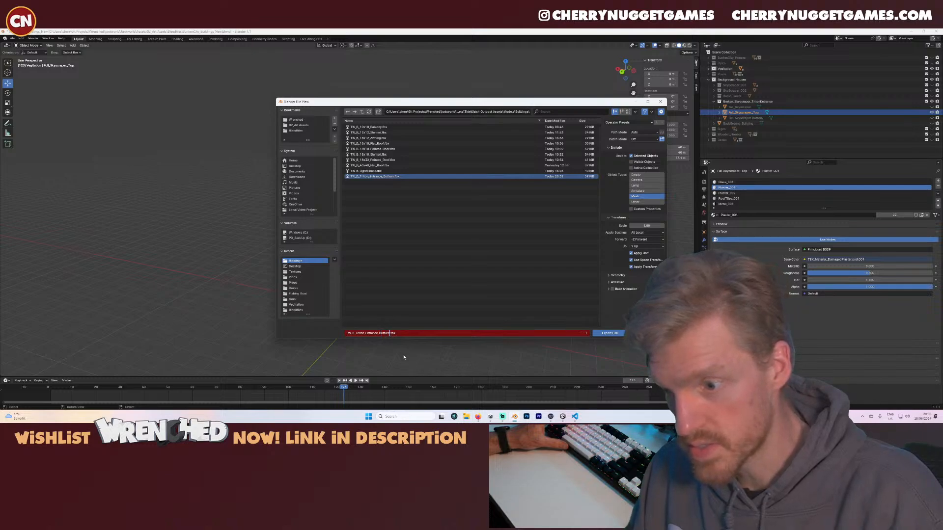
key("BackSpace")
key("BackSpace")
key("BackSpace")
key("BackSpace")
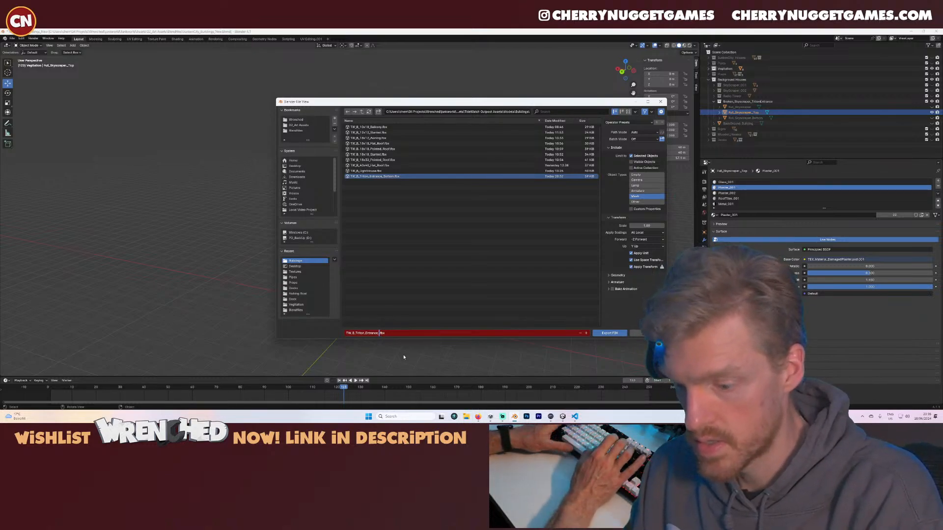
type("Top")
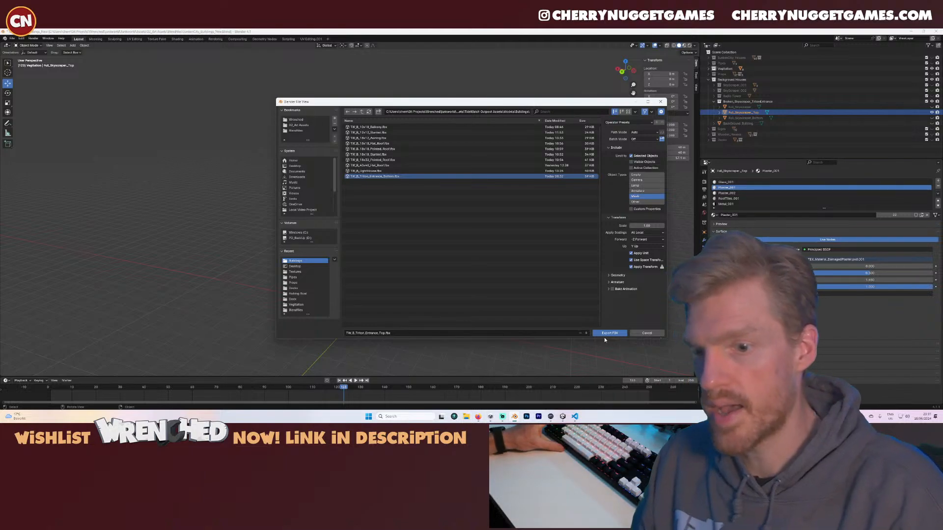
left_click(607, 334)
- Switch to Unity and delete the placeholder background skyscraper next to the broken entrance building
left_click(560, 420)
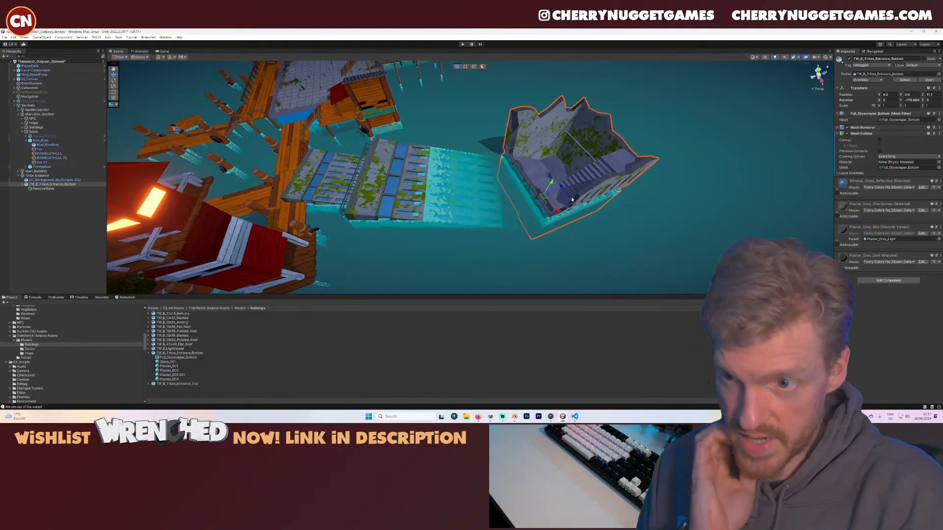
left_click(386, 193)
key("Delete")
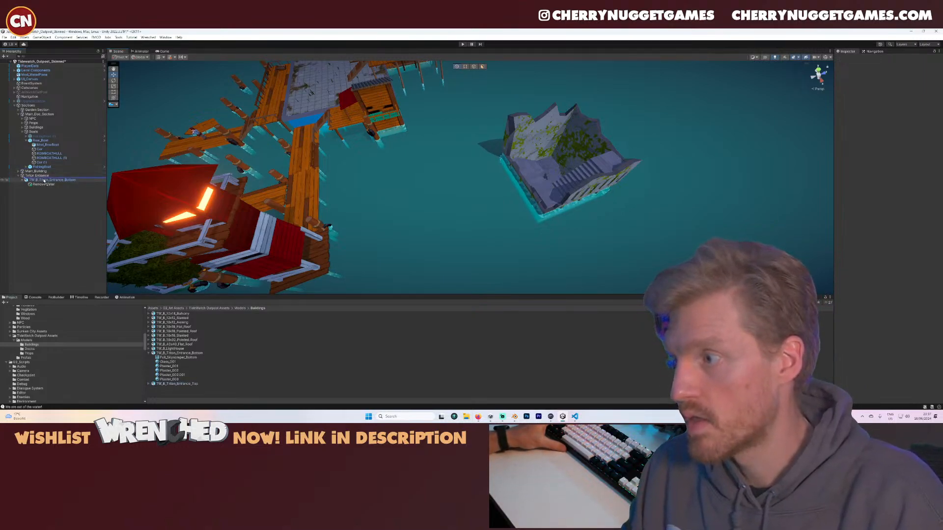
- Add TW_B_Triton_Entrance_Top under the Triton Entrance parent and set the position of TW_B_Triton_Entrance_Bottom to 0 on all axes
left_click_drag(44, 181, 43, 177)
right_click_drag(551, 219, 552, 212)
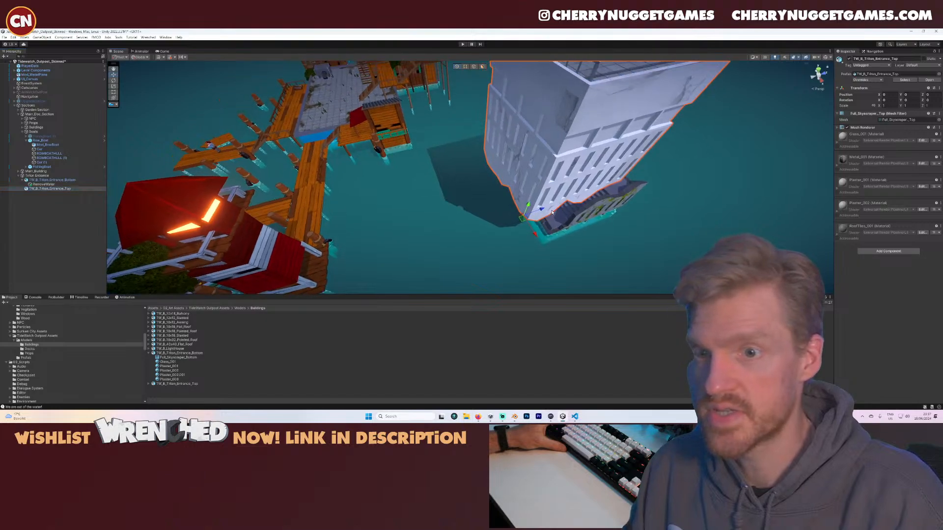
left_click(38, 181)
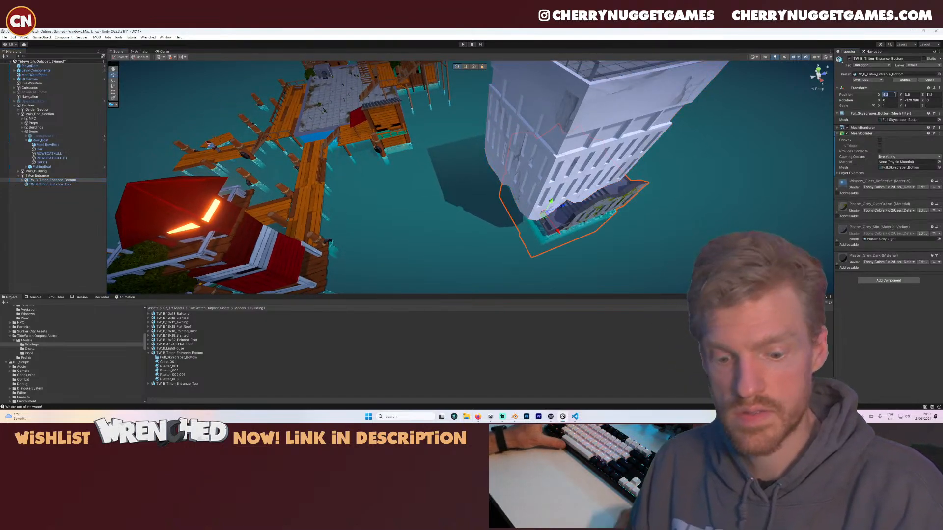
type("0")
key("Tab")
type("0")
key("Tab")
- Lower TW_B_Triton_Entrance_Top to a Y position of about -7.1 so it overlaps the bottom half
left_click(93, 184)
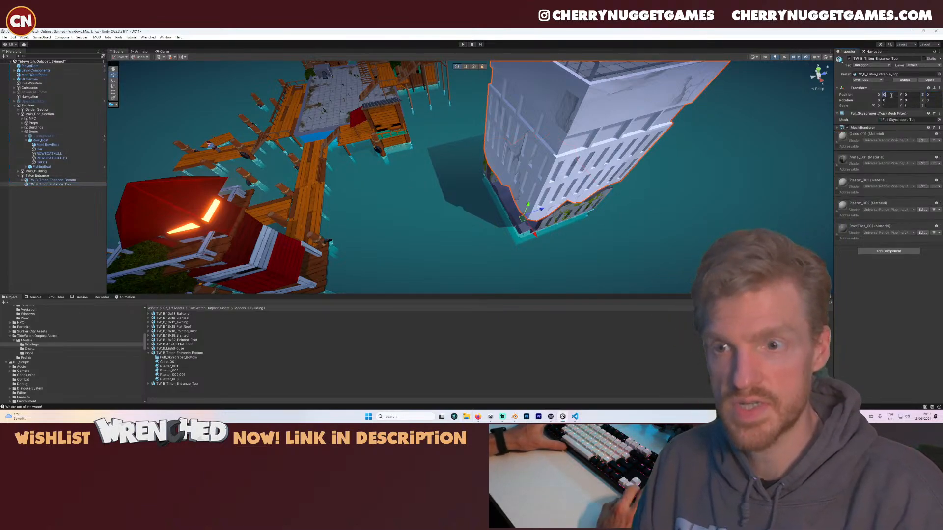
scroll(593, 208, "up", 4)
right_click_drag(593, 208, 452, 216)
scroll(434, 137, "down", 3)
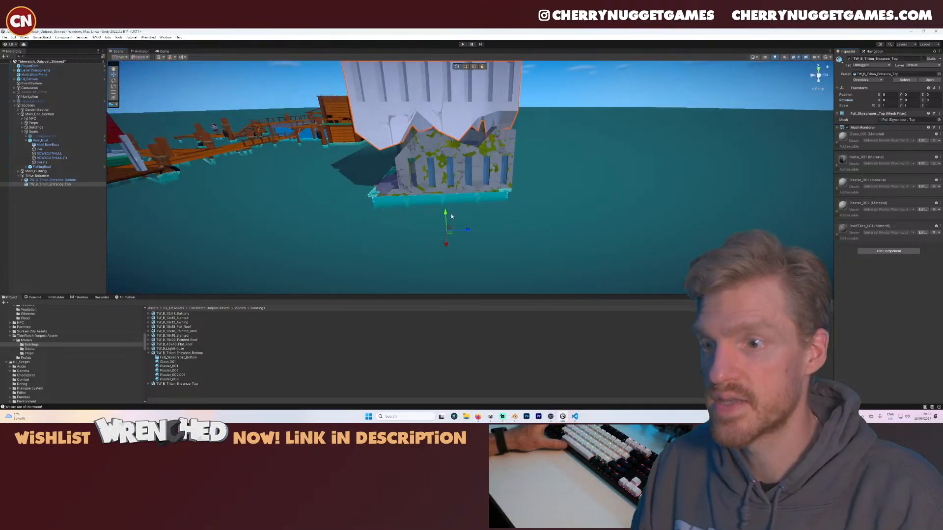
left_click_drag(445, 219, 445, 225)
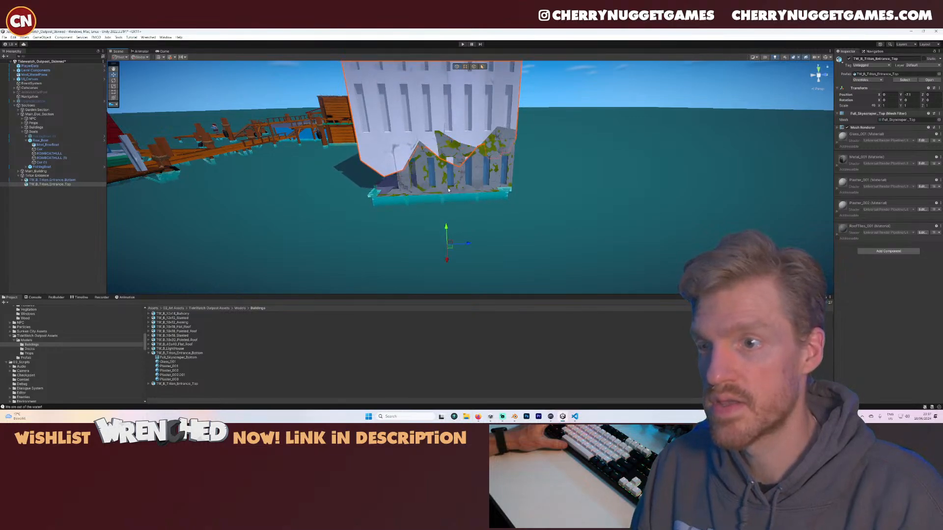
key("f")
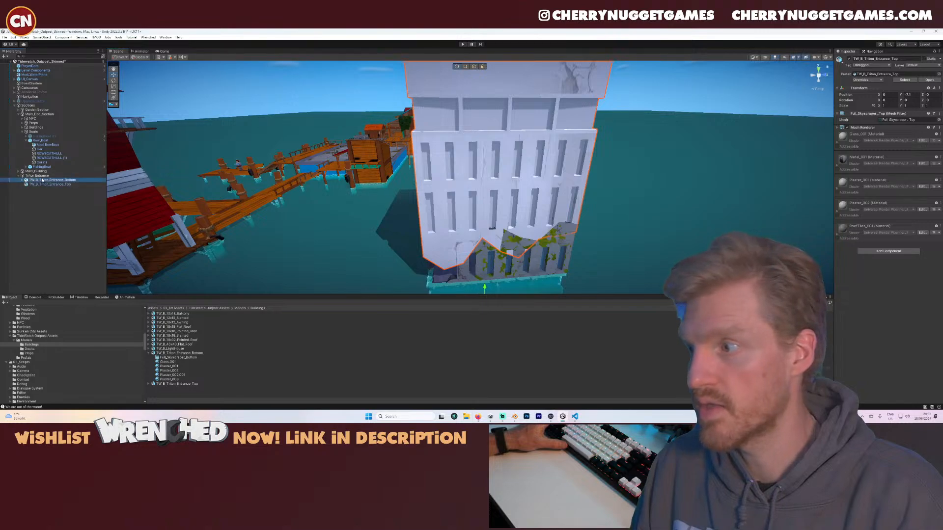
- Set the Y rotation of both entrance halves to 180 and raise the top half slightly
left_click(42, 180)
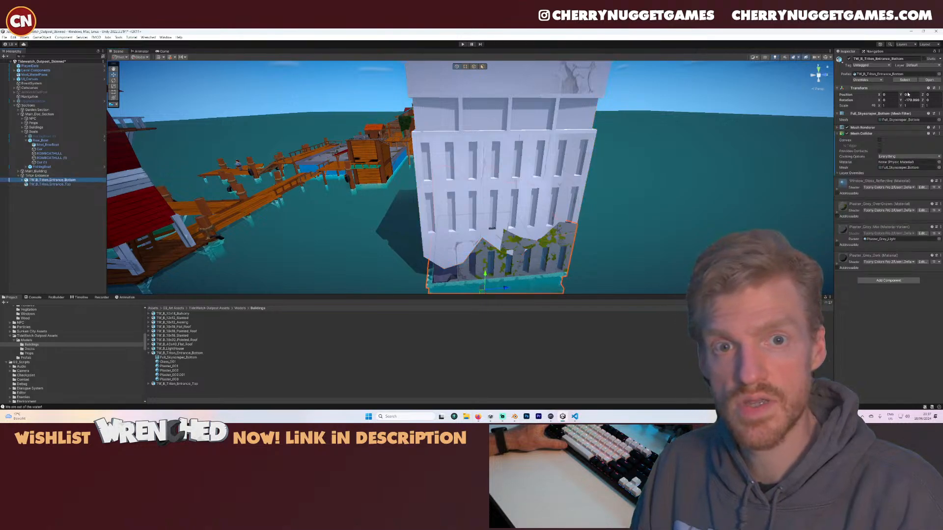
type("180")
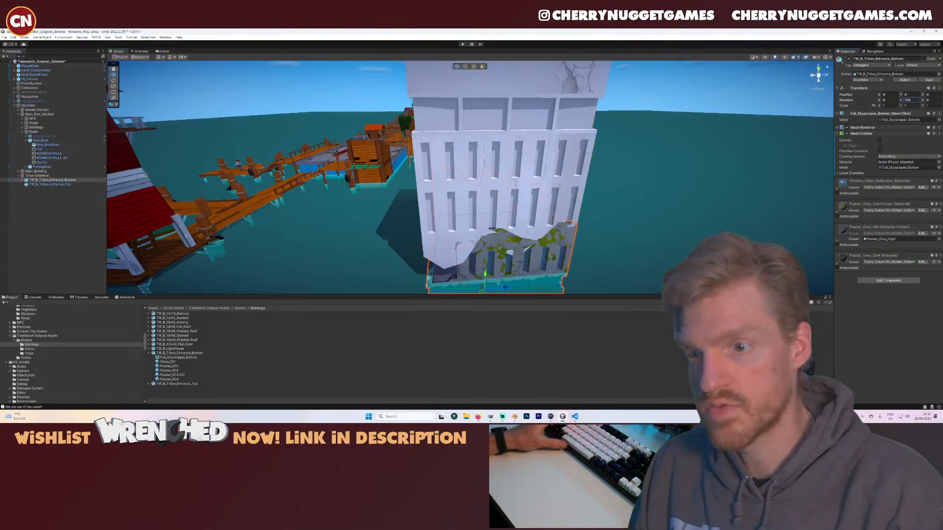
left_click(556, 174)
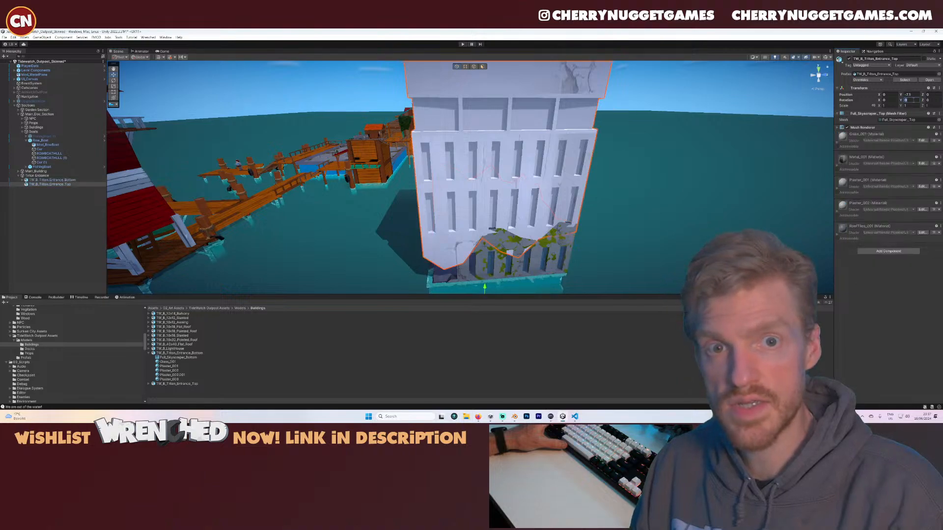
type("180")
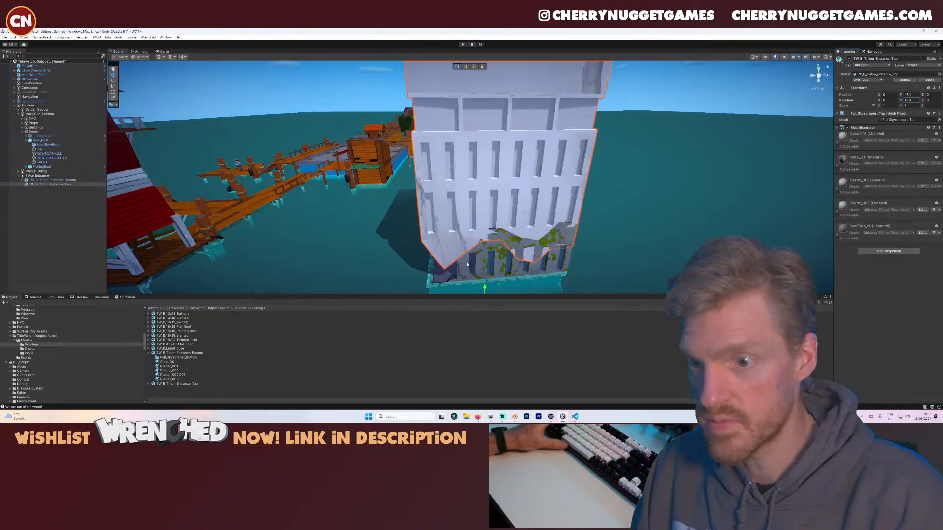
left_click_drag(484, 289, 488, 278)
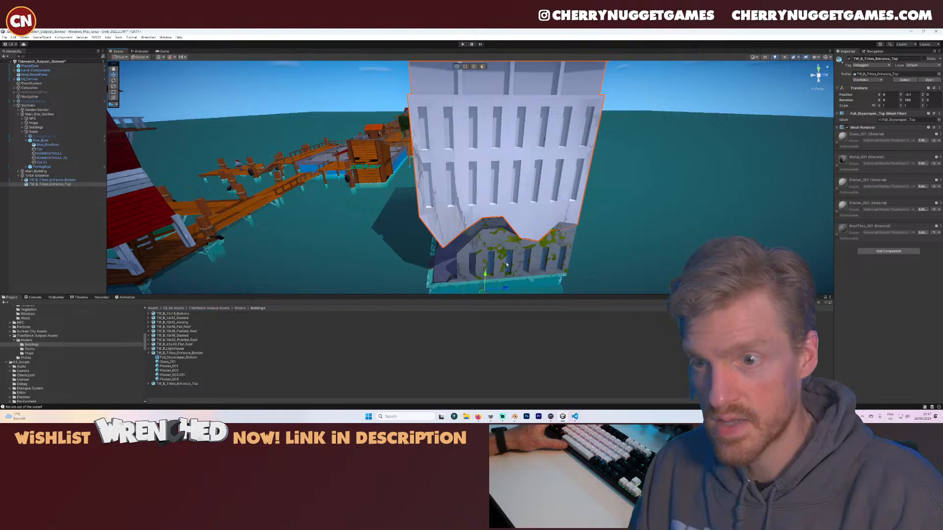
- Examine how the broken edges of the top and bottom halves fit together from several sides and from afar
right_click_drag(506, 265, 484, 206)
middle_click_drag(484, 207, 428, 197)
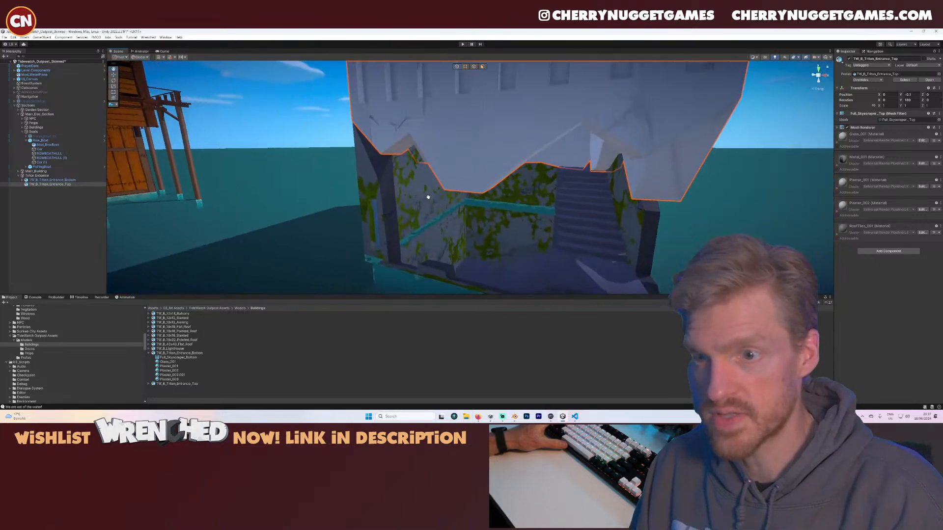
right_click_drag(428, 196, 506, 213)
middle_click_drag(506, 212, 508, 199)
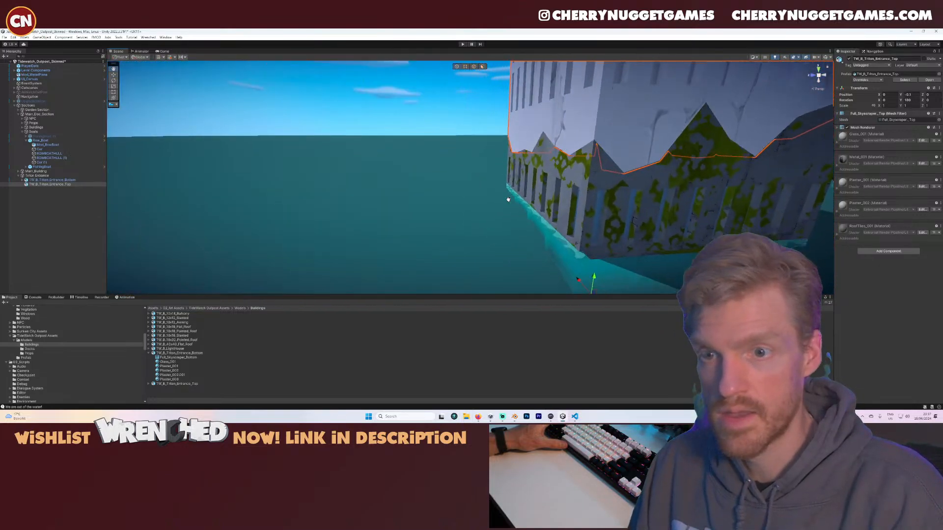
right_click_drag(509, 200, 533, 206)
scroll(506, 230, "down", 3)
left_click_drag(506, 230, 449, 225, "alt")
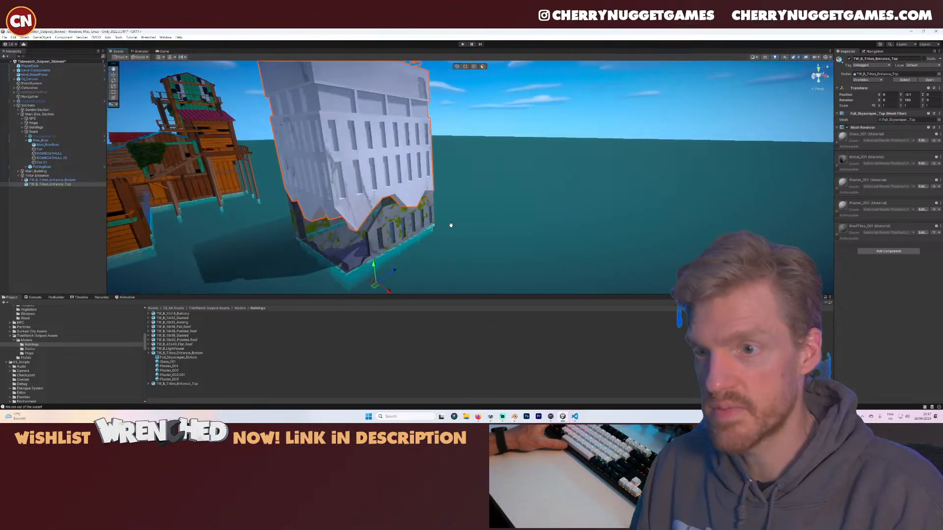
scroll(449, 225, "down", 4)
middle_click_drag(450, 225, 448, 216)
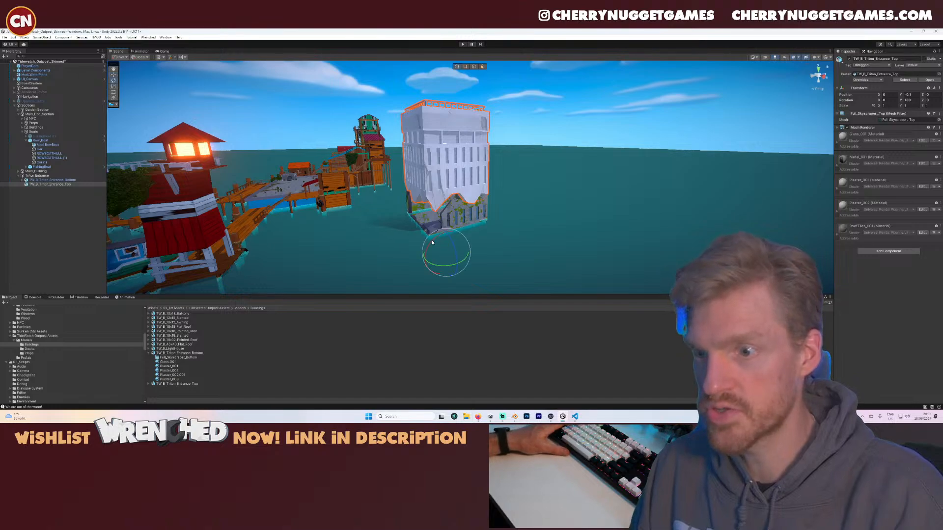
- Tip the tower top over onto its side and place it in the water beside the entrance bottom
left_click_drag(432, 247, 401, 299)
left_click_drag(458, 251, 428, 240)
key("e")
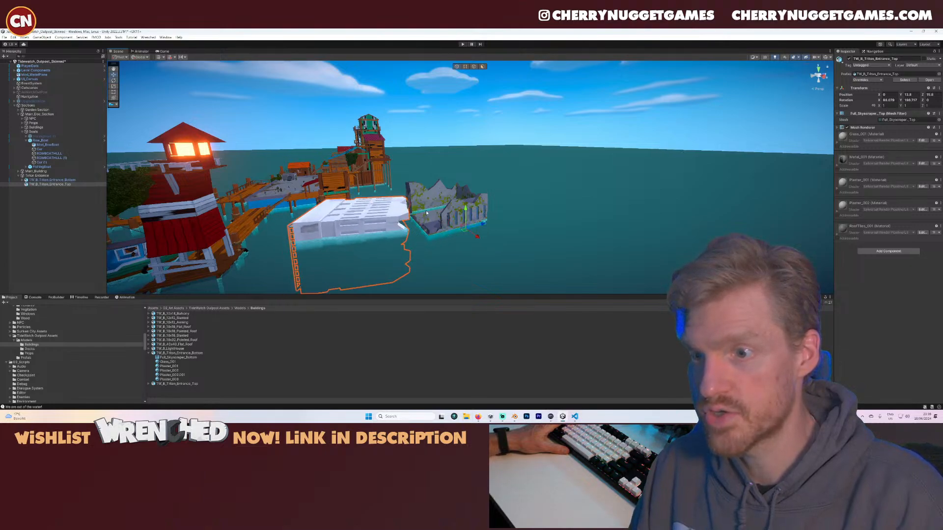
left_click_drag(465, 220, 465, 219)
right_click_drag(465, 219, 498, 255)
scroll(498, 255, "down", 5)
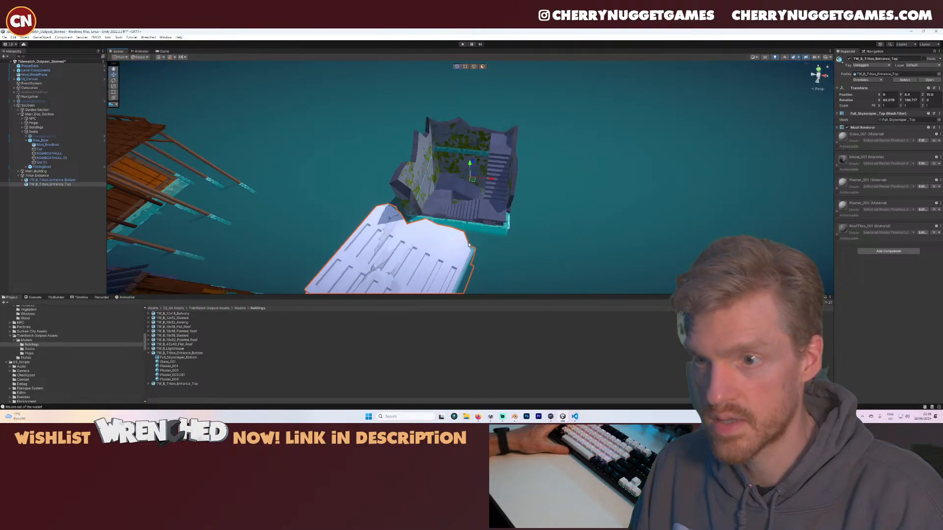
- Move the whole Triton Entrance group closer to the wooden docks so the toppled tower lies between the hut and the lighthouse
middle_click_drag(499, 256, 514, 219)
scroll(514, 219, "down", 3)
left_click(38, 175)
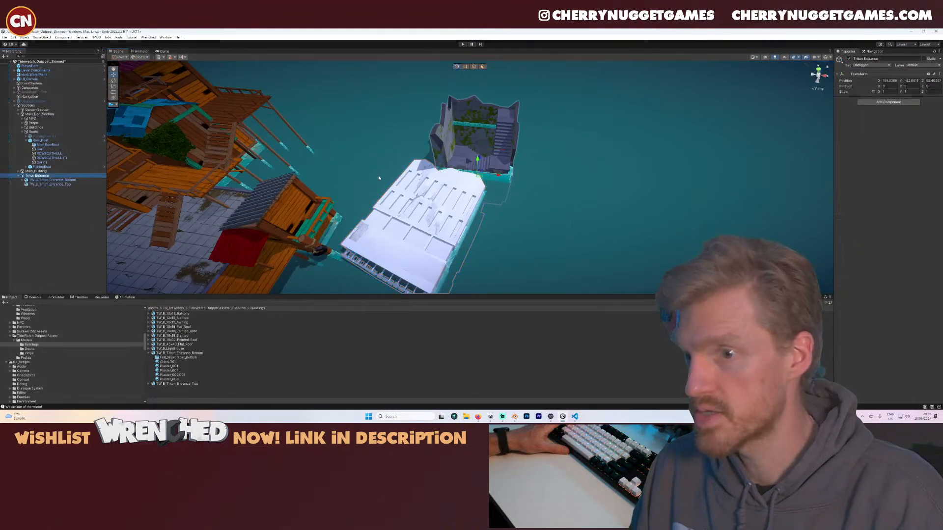
left_click_drag(477, 161, 464, 204)
scroll(484, 170, "down", 5)
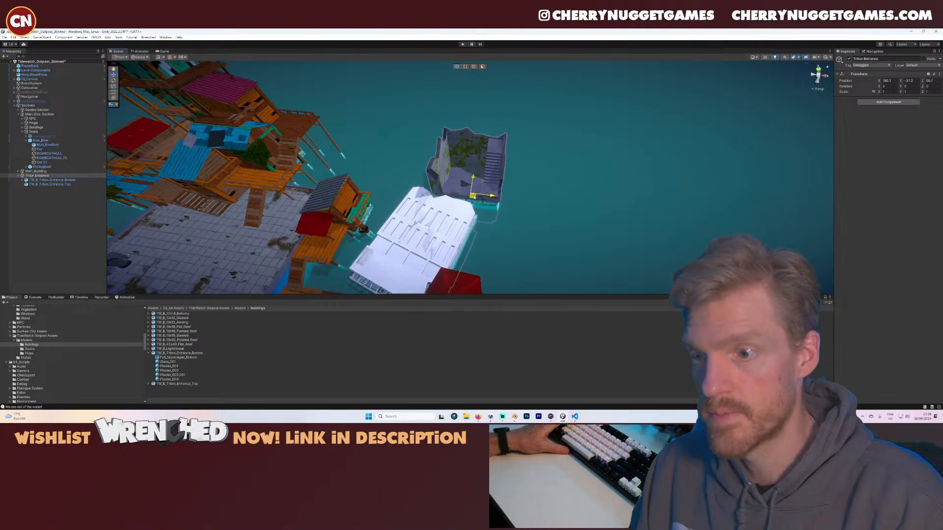
scroll(480, 197, "up", 5)
middle_click_drag(480, 196, 485, 202)
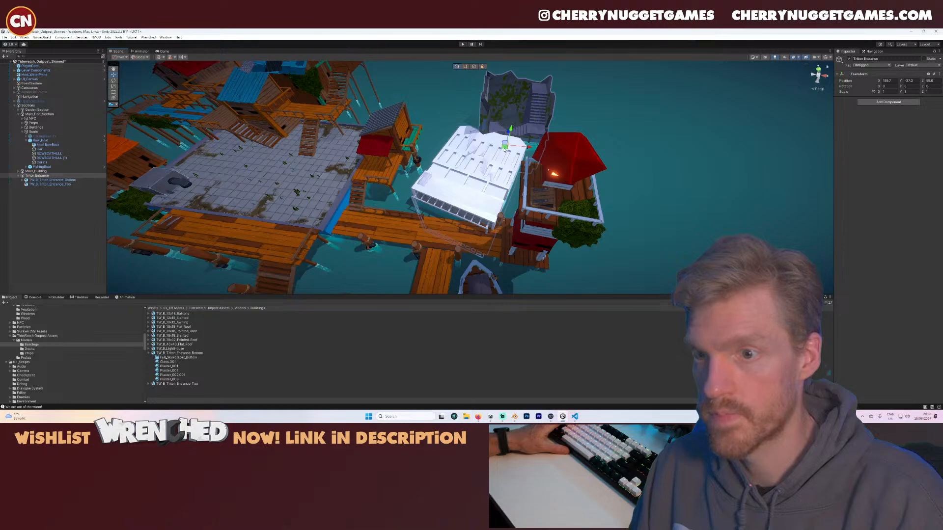
left_click_drag(505, 149, 502, 143)
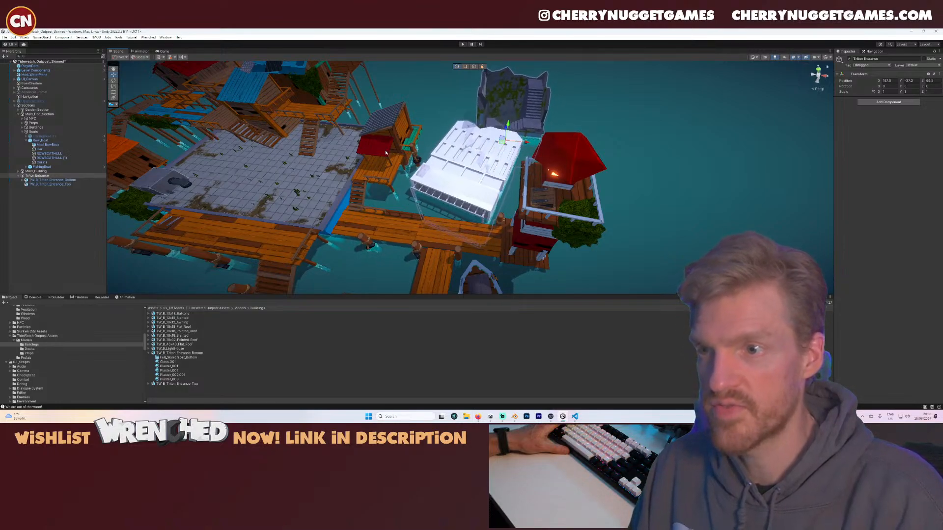
- Apply the RoofTile_Light_Worn material to the roof surface of the toppled tower top
scroll(386, 153, "up", 5)
scroll(356, 171, "down", 2)
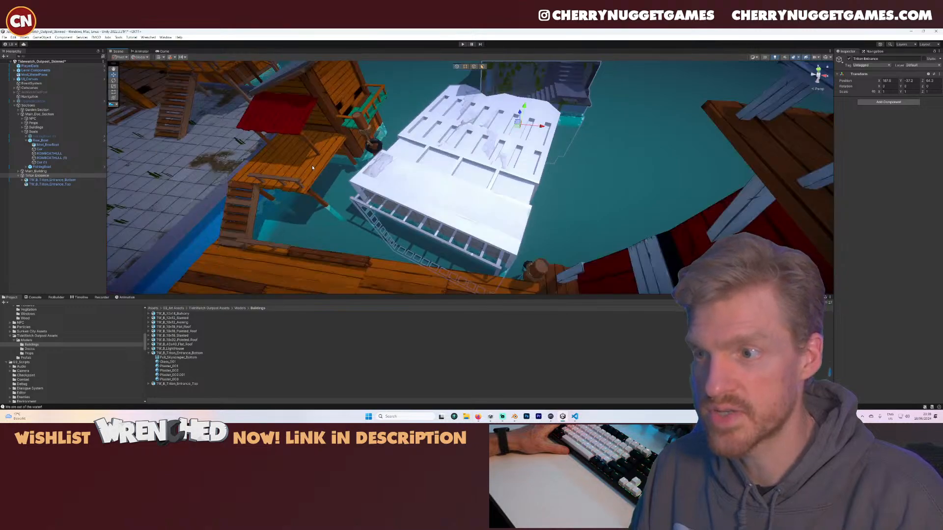
scroll(383, 129, "down", 3)
scroll(284, 276, "up", 3)
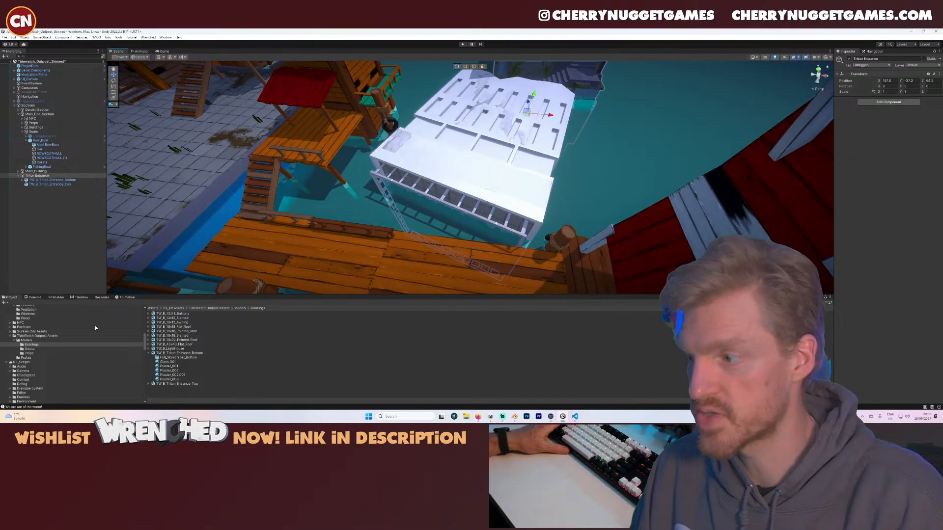
scroll(39, 348, "up", 3)
left_click(28, 325)
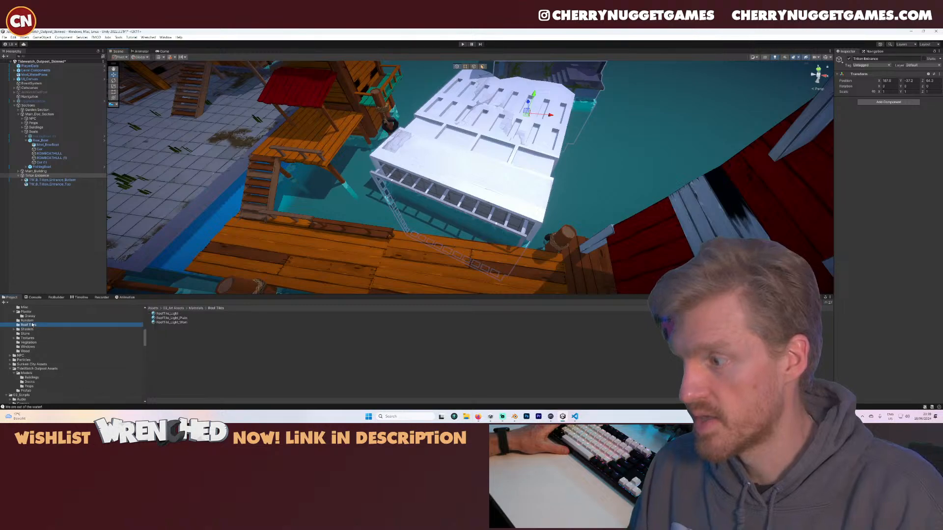
left_click_drag(179, 322, 479, 208)
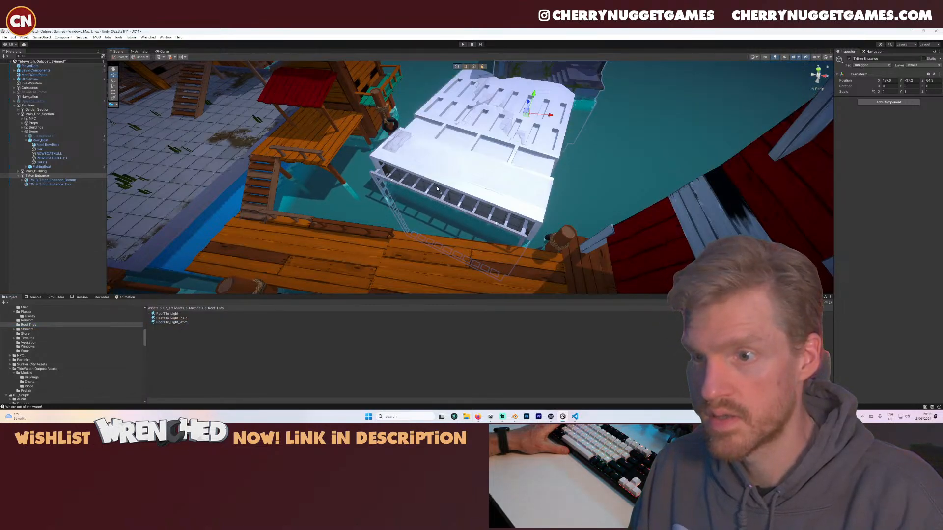
left_click_drag(437, 189, 454, 198)
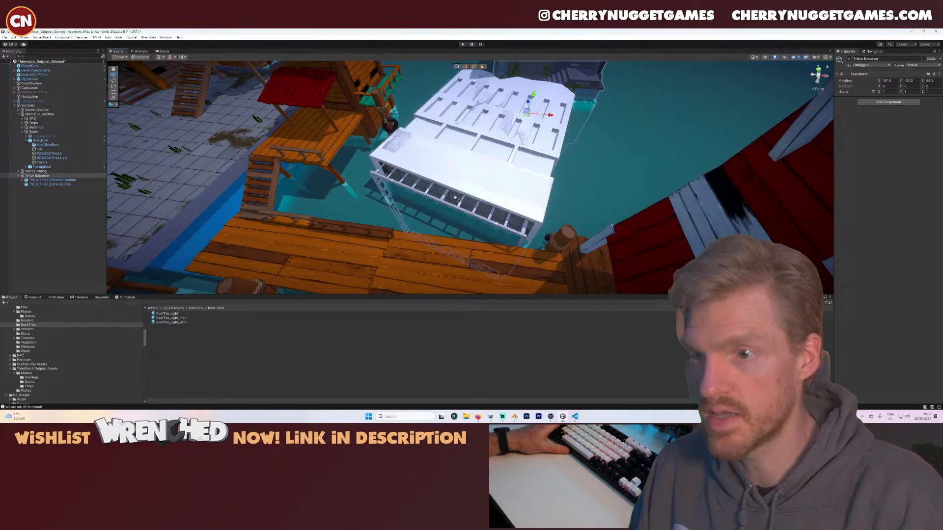
- Apply Plaster_Dark_Grey_OverGrown and Plaster_Grey_OverGrown to the toppled tower's edges and walls, and Window_Glass_Reflective to its windows
right_click_drag(455, 198, 464, 177)
scroll(442, 172, "up", 5)
middle_click_drag(429, 171, 411, 190)
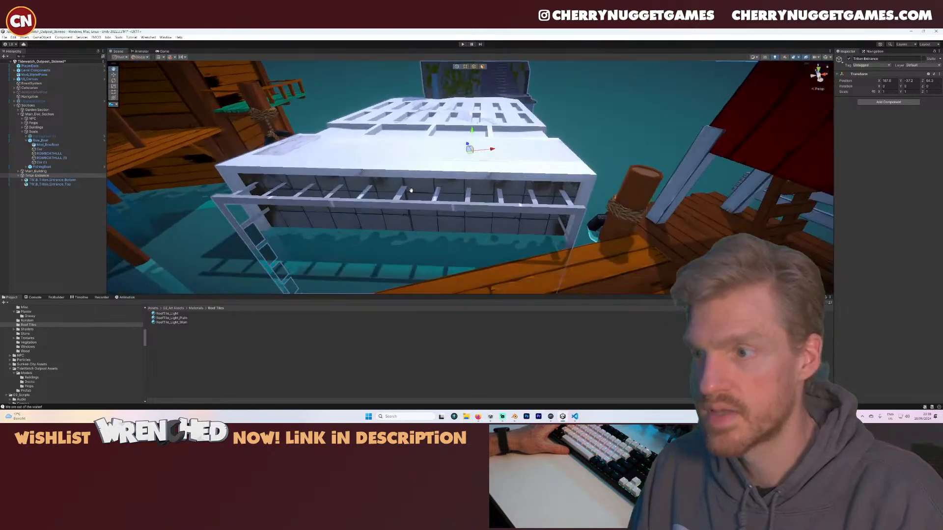
left_click(43, 317)
left_click_drag(184, 319, 391, 173)
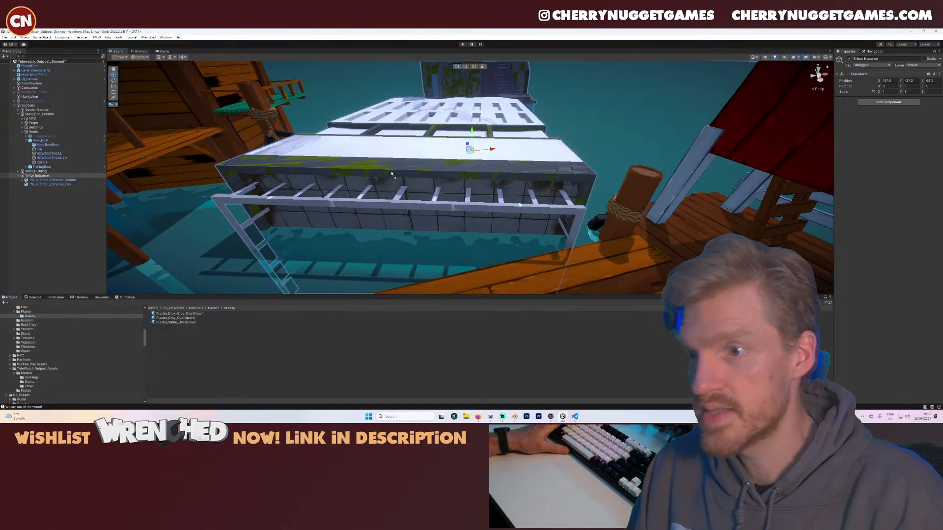
left_click_drag(193, 319, 401, 153)
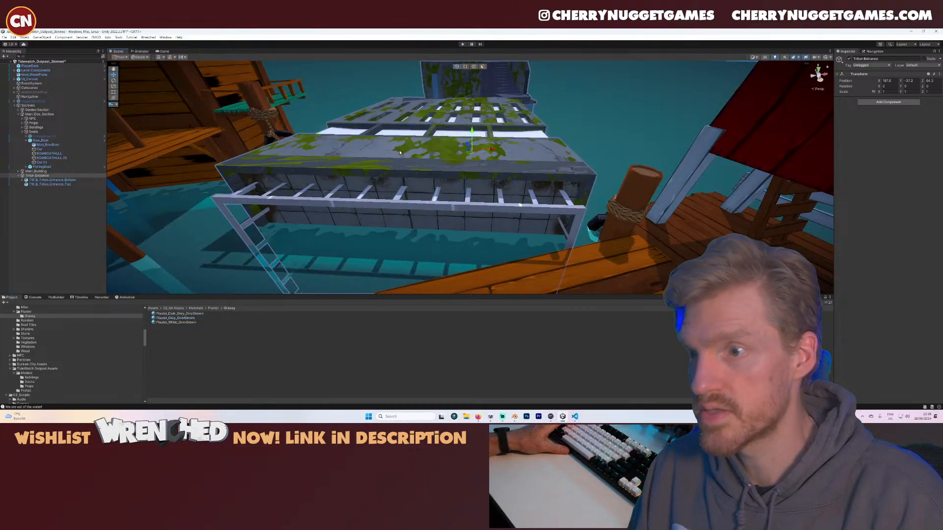
left_click(30, 347)
left_click_drag(181, 325, 415, 136)
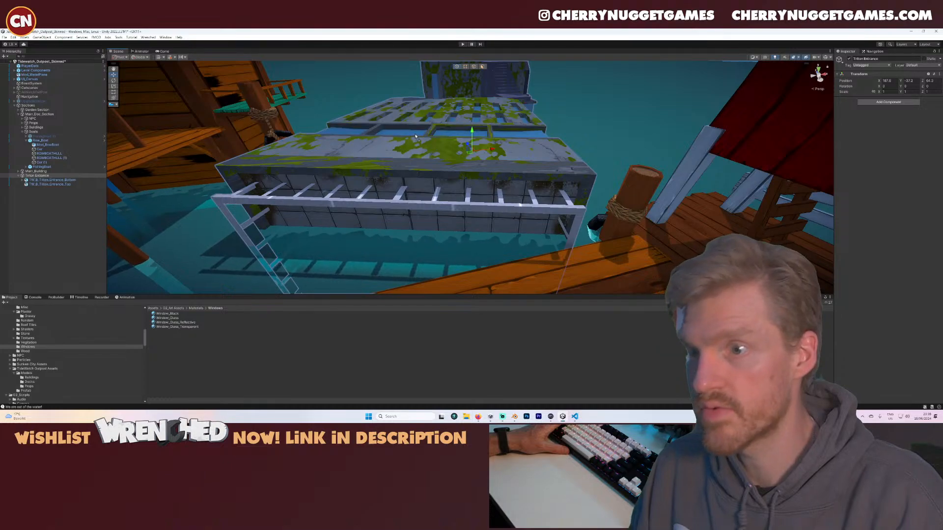
- Try several metal materials on the tower's rooftop railing and settle on Metal_Light
scroll(28, 325, "up", 2)
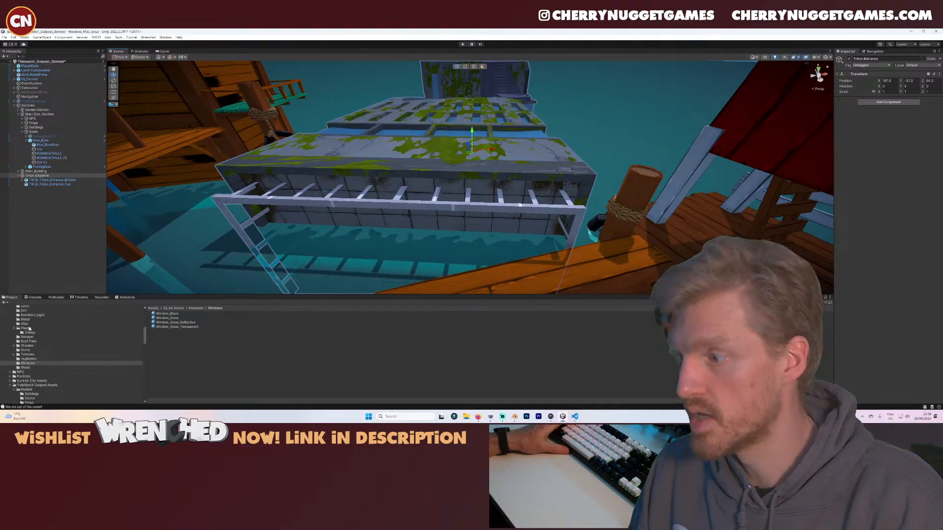
left_click(25, 320)
left_click_drag(165, 322, 354, 206)
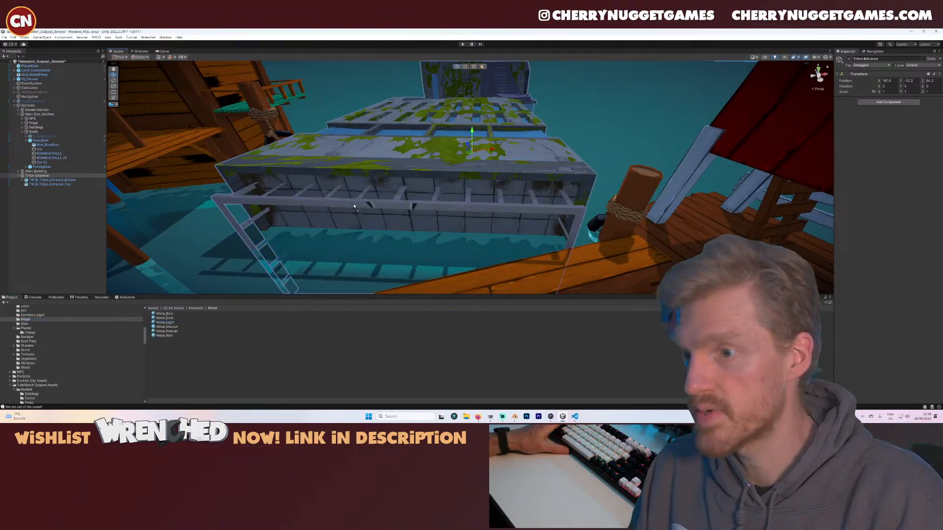
left_click_drag(165, 327, 334, 209)
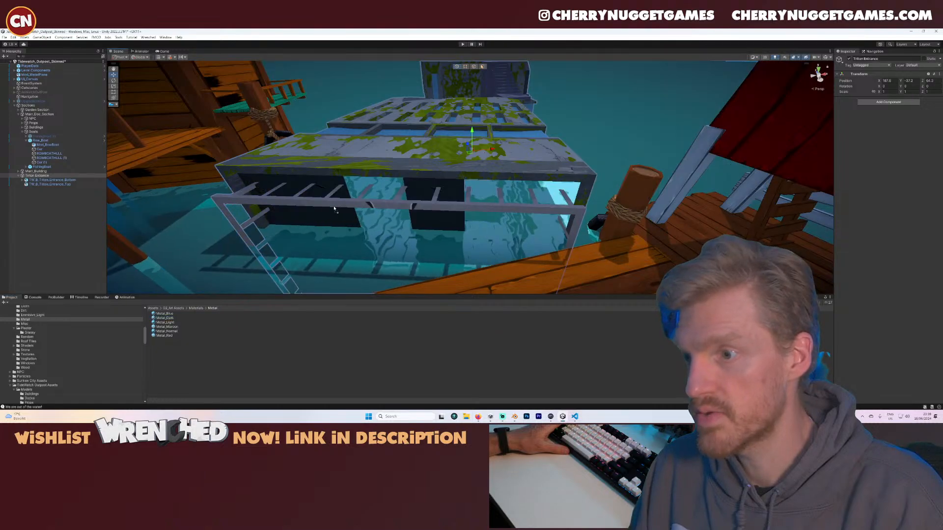
left_click_drag(438, 195, 240, 233)
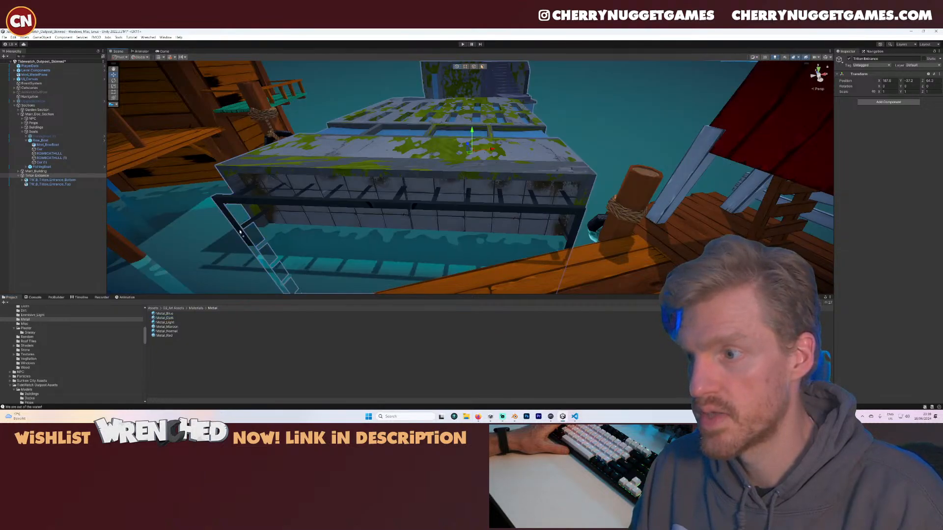
left_click_drag(175, 328, 222, 201)
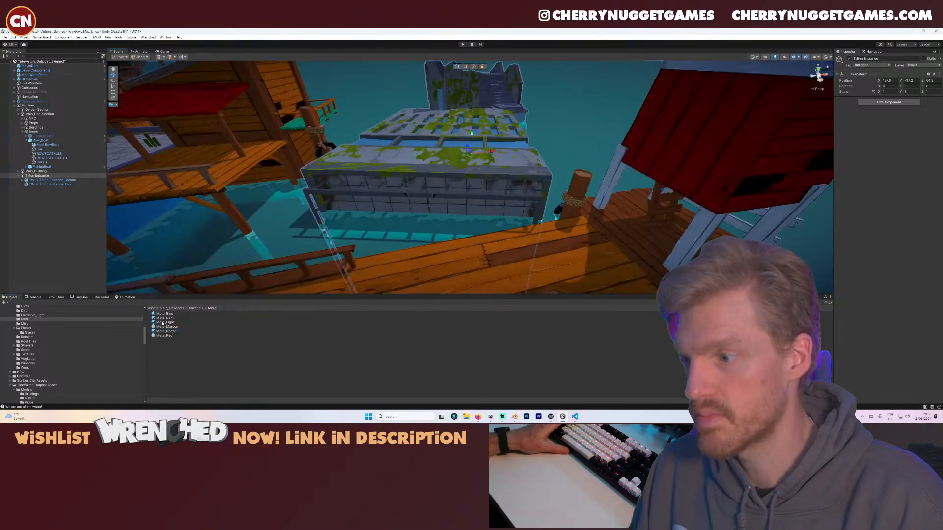
left_click_drag(169, 319, 310, 206)
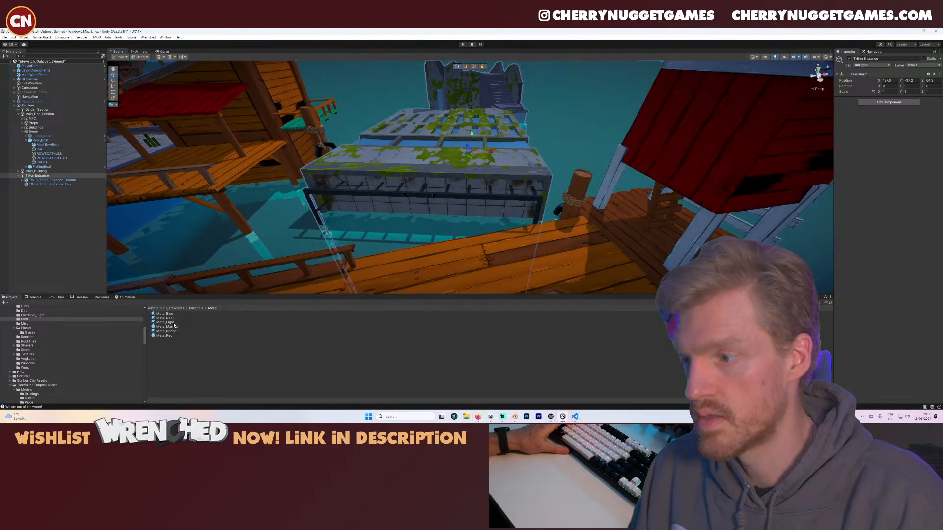
left_click_drag(174, 324, 317, 209)
- Add a Box Collider to TW_B_Triton_Entrance_Top and play-test the character on the toppled tower
key("s")
mouse_move(452, 230)
right_mouse_down()
mouse_move(440, 230)
mouse_move(454, 230)
right_mouse_up()
key("w")
key("s")
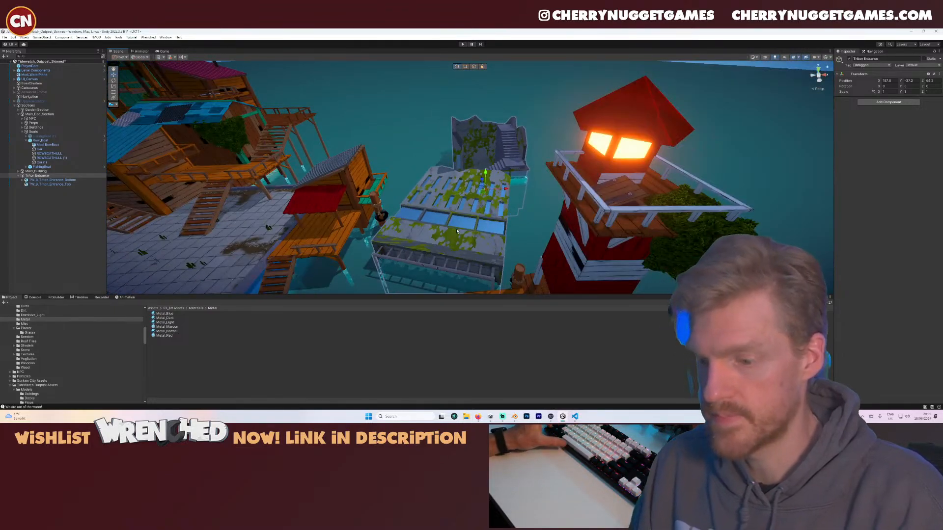
left_click(483, 214)
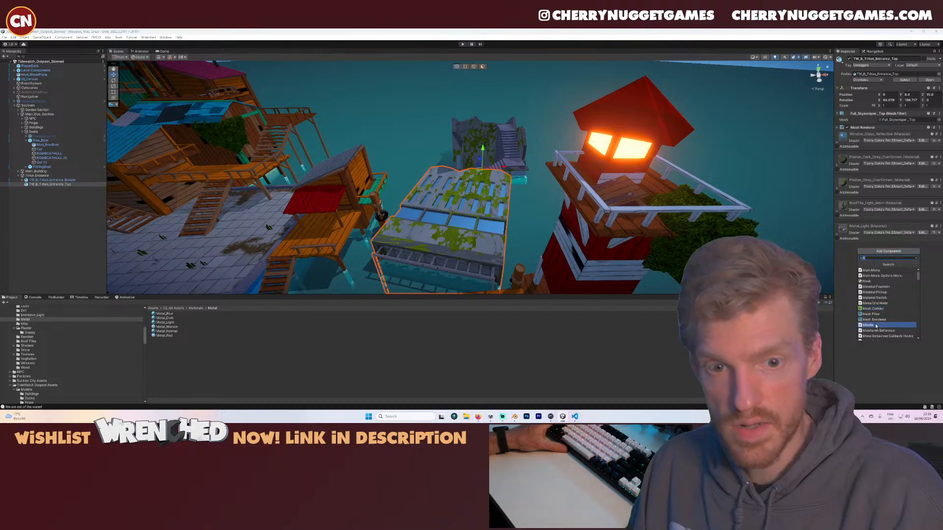
left_click(875, 327)
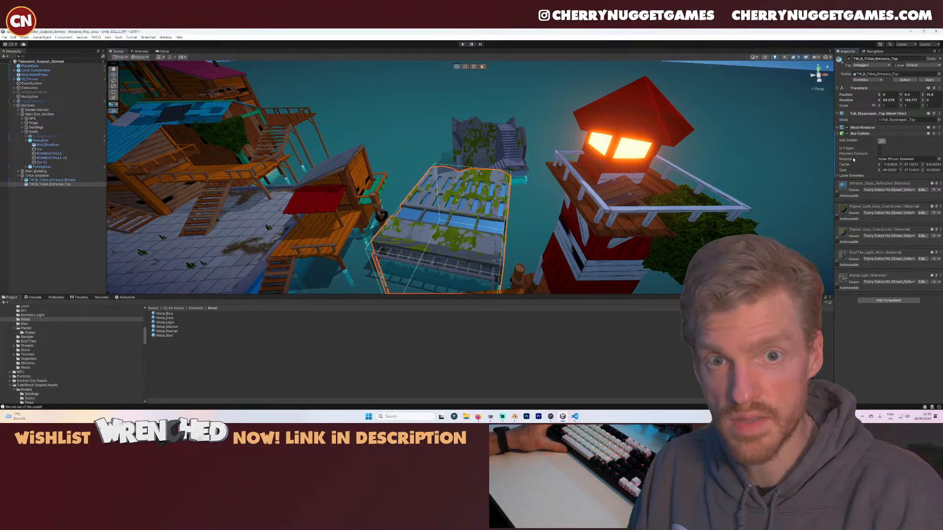
left_click(462, 45)
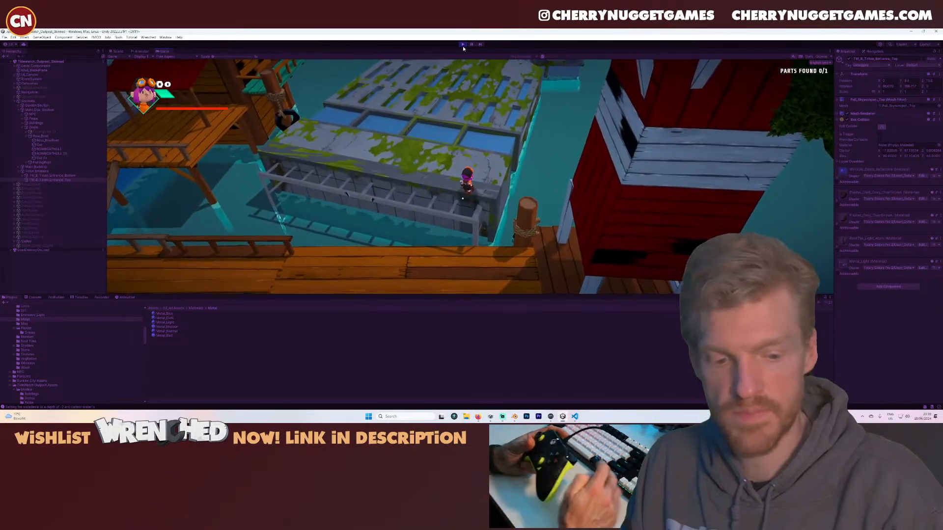
left_click(463, 44)
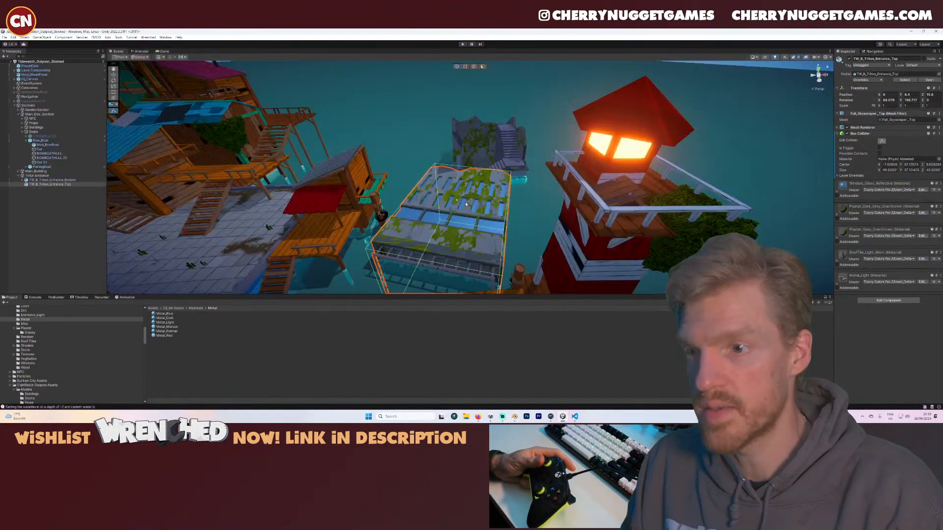
- Tilt the toppled tower top and sink it deeper into the water, and play-test walking across it
right_click_drag(469, 238, 480, 186)
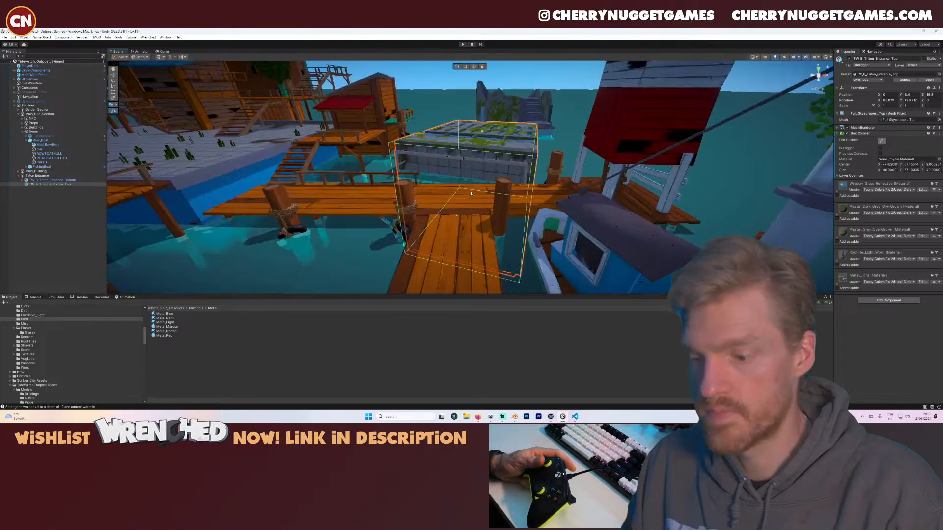
left_click(482, 182)
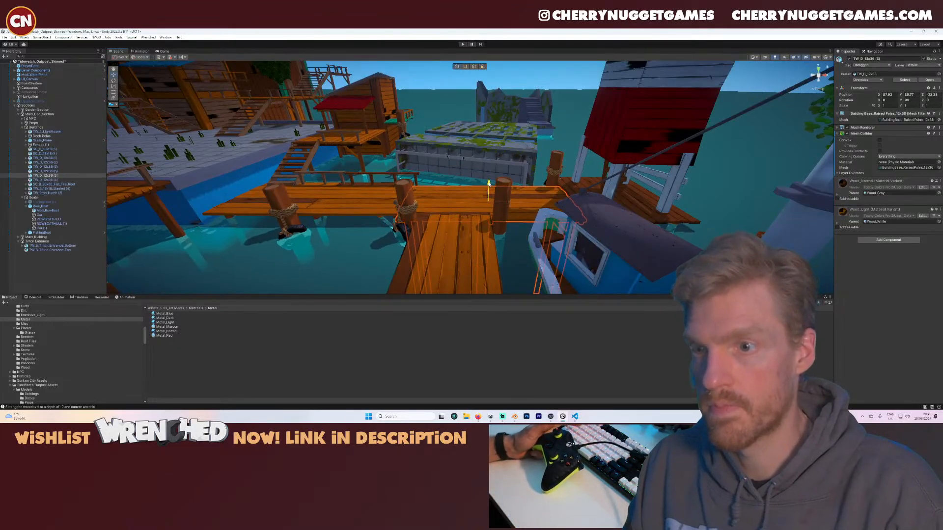
left_click(501, 159)
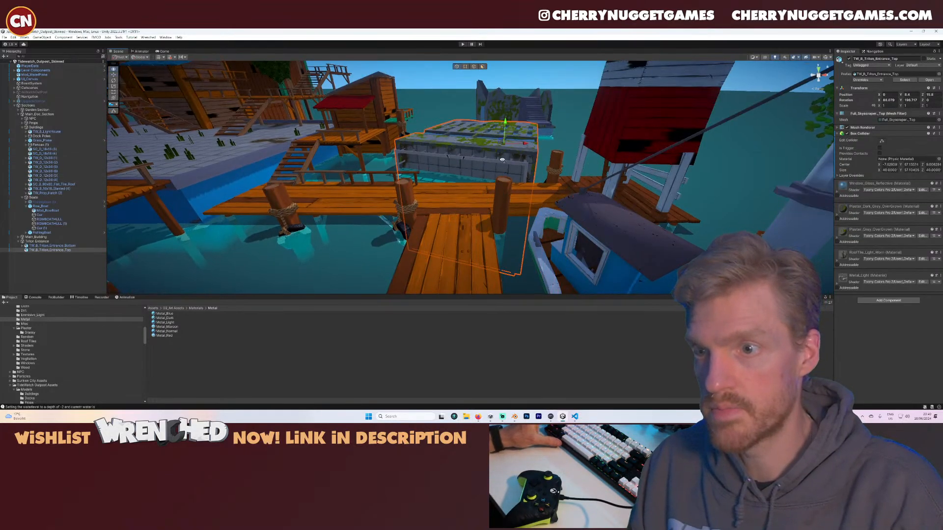
right_click_drag(501, 160, 502, 181)
scroll(502, 182, "down", 4)
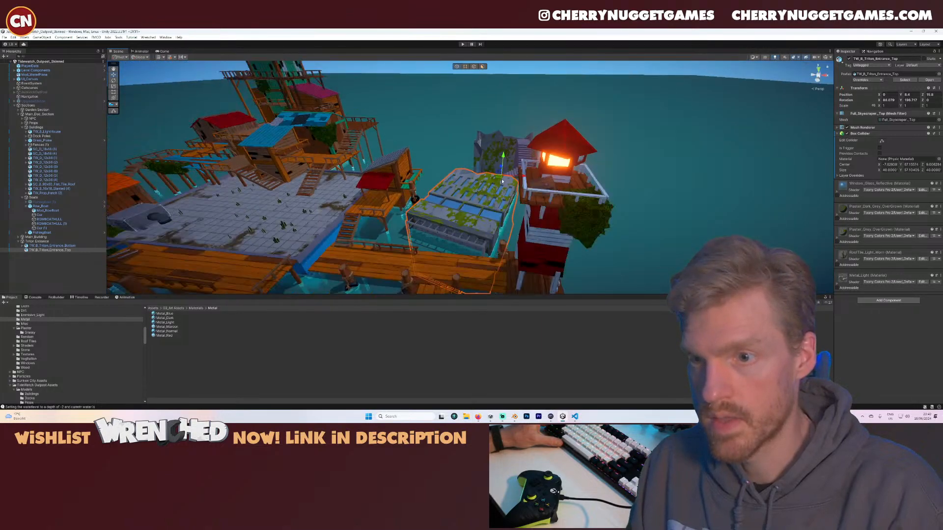
mouse_move(505, 161)
left_mouse_down()
mouse_move(501, 185)
mouse_move(511, 164)
left_mouse_up()
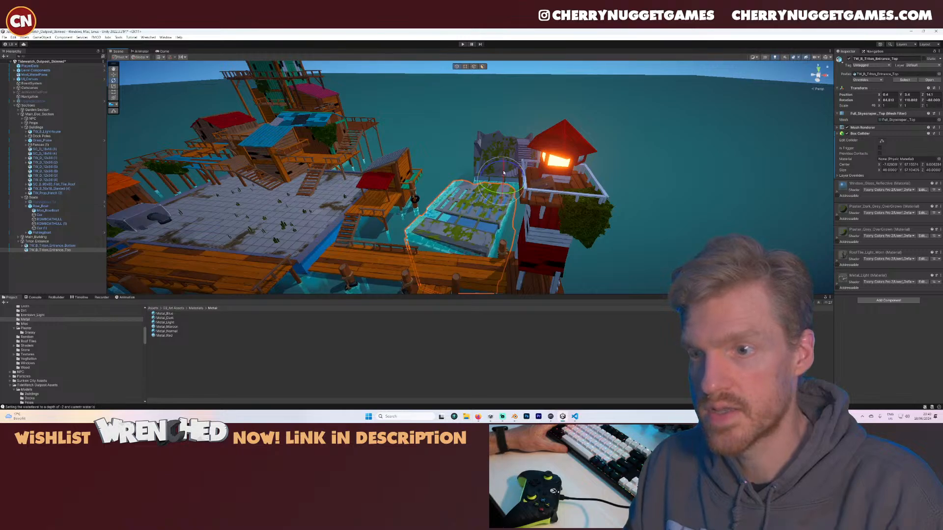
left_click(463, 45)
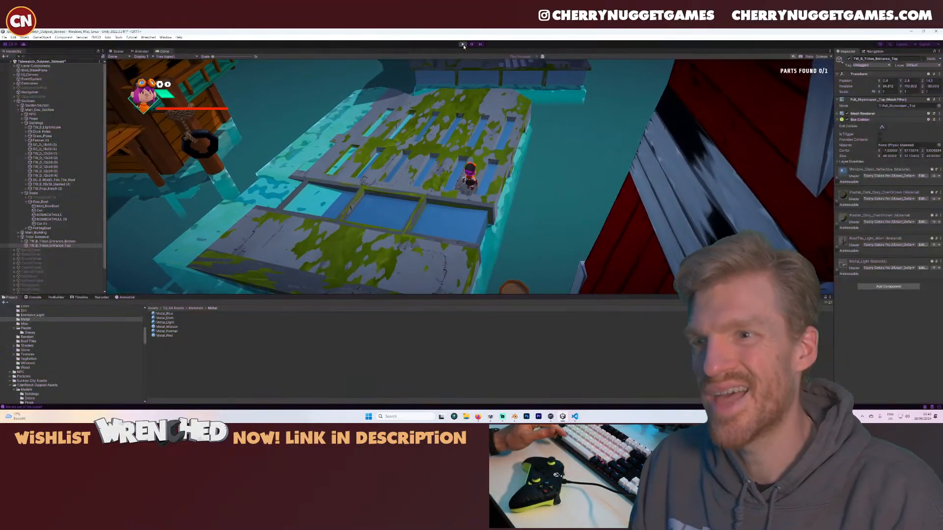
left_click(462, 44)
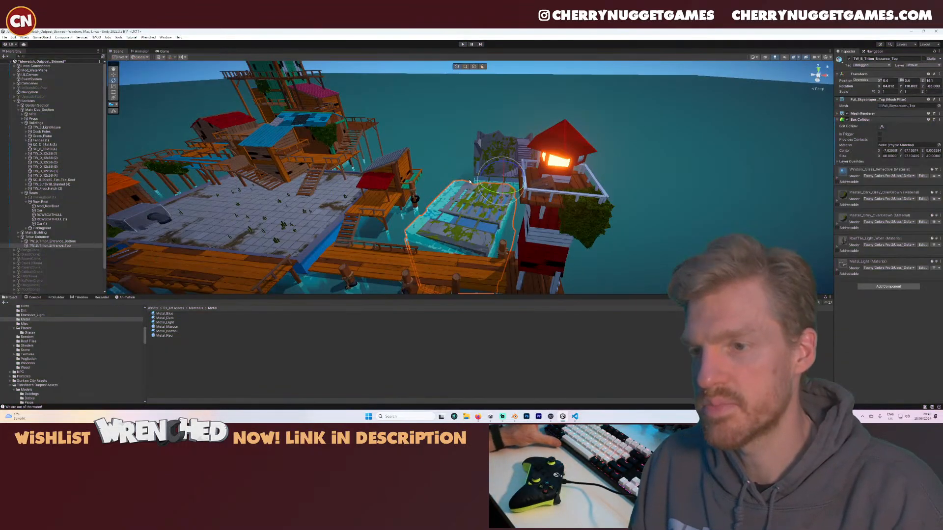
- Raise the toppled tower top slightly out of the water and shift it toward the lighthouse
key("w")
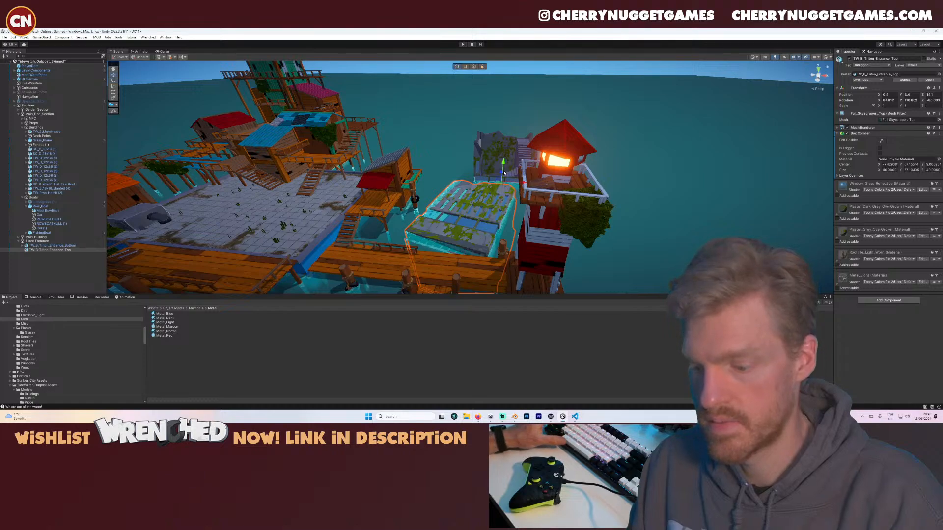
left_click_drag(503, 170, 503, 165)
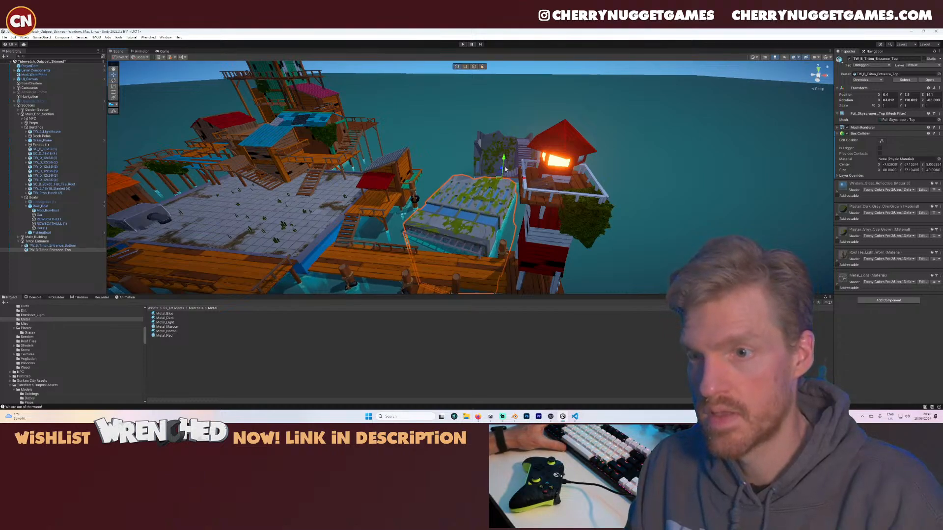
left_click_drag(500, 179, 504, 181)
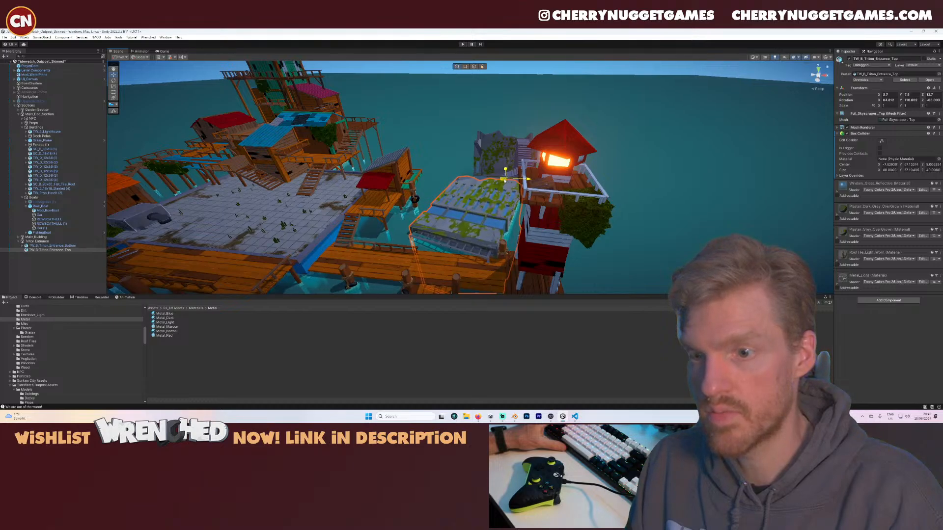
scroll(503, 182, "up", 5)
left_click_drag(504, 181, 476, 208, "alt")
scroll(476, 208, "down", 6)
scroll(476, 208, "up", 5)
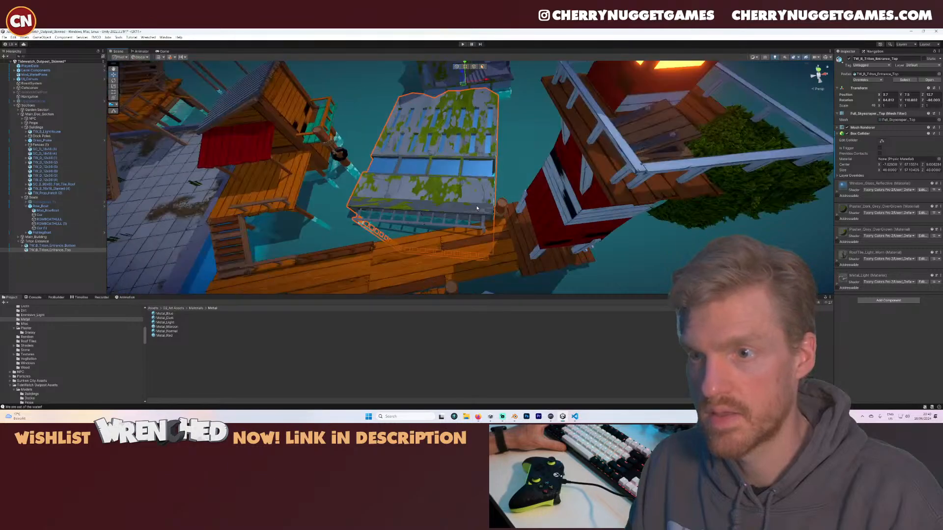
- Play-test the character climbing the staircase inside the broken tower base, and stop the play session
scroll(476, 208, "down", 8)
left_click(486, 178)
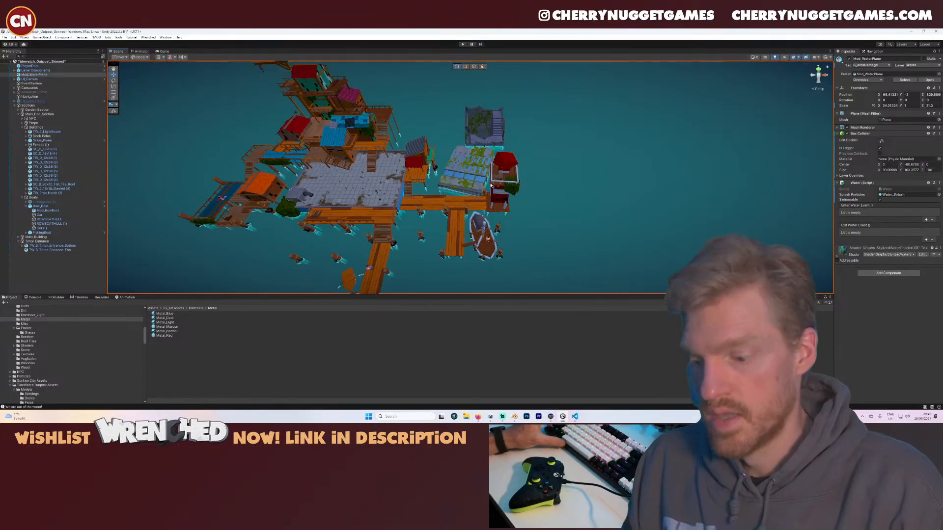
scroll(491, 185, "up", 10)
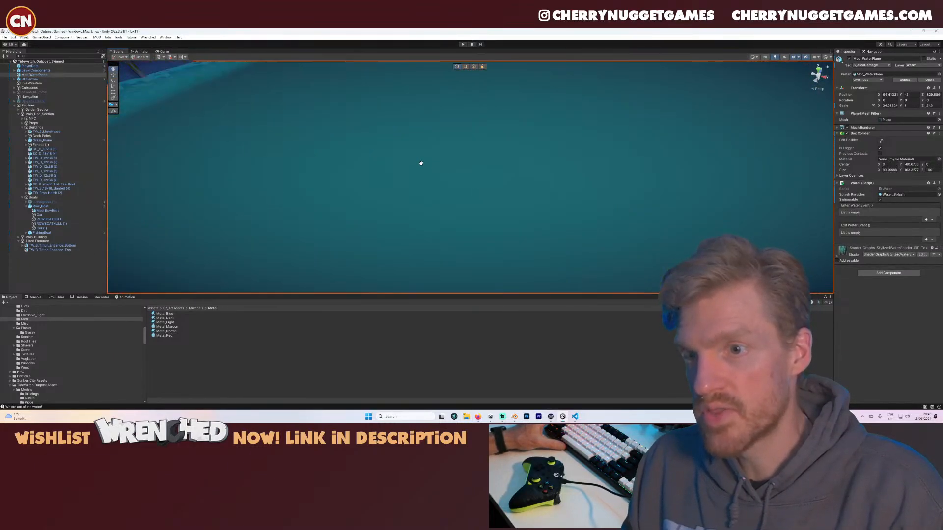
middle_click_drag(421, 163, 433, 191)
scroll(433, 192, "down", 6)
middle_click_drag(344, 275, 420, 219)
scroll(421, 219, "down", 4)
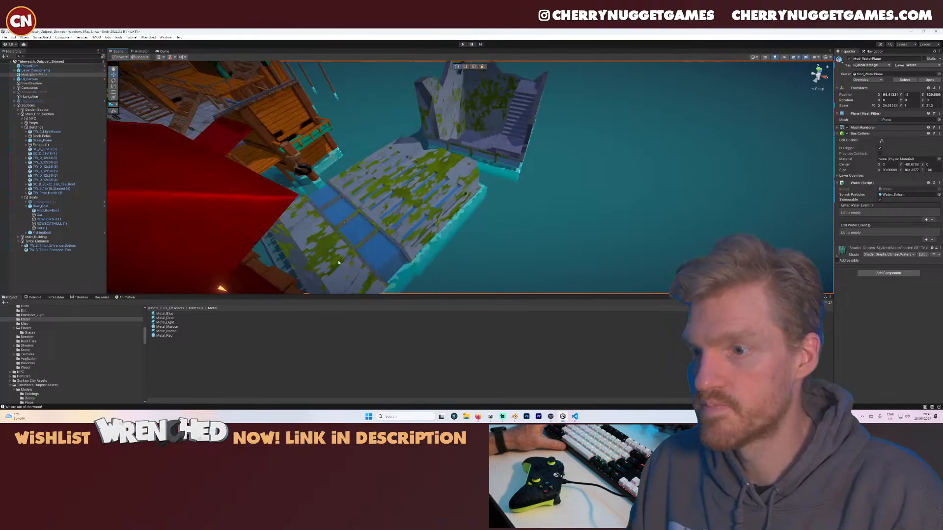
left_click_drag(377, 210, 469, 57, "alt")
left_click(463, 45)
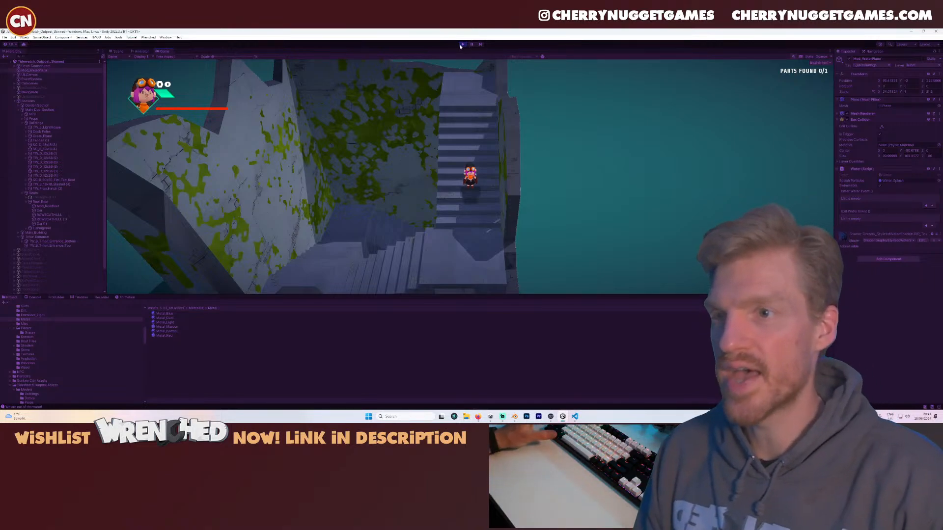
key("ctrl+p")
- Examine the tower base's staircase and how the toppled tower top lines up with it
scroll(530, 210, "down", 4)
middle_click_drag(643, 133, 589, 189)
scroll(488, 239, "up", 6)
scroll(491, 244, "up", 3)
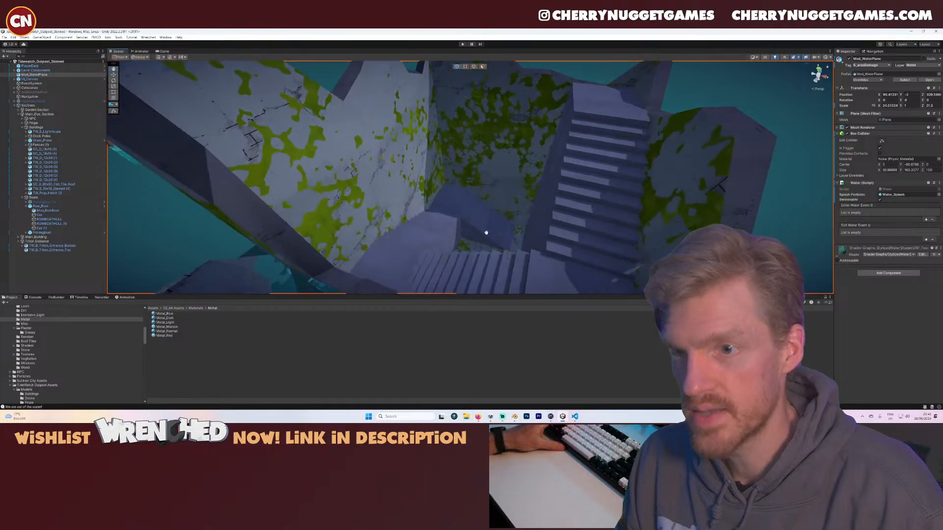
scroll(476, 230, "down", 8)
scroll(473, 216, "up", 1)
scroll(469, 220, "up", 3)
middle_click_drag(469, 220, 491, 228)
right_click_drag(473, 218, 494, 217)
mouse_move(494, 216)
middle_mouse_down()
mouse_move(530, 201)
mouse_move(503, 218)
middle_mouse_up()
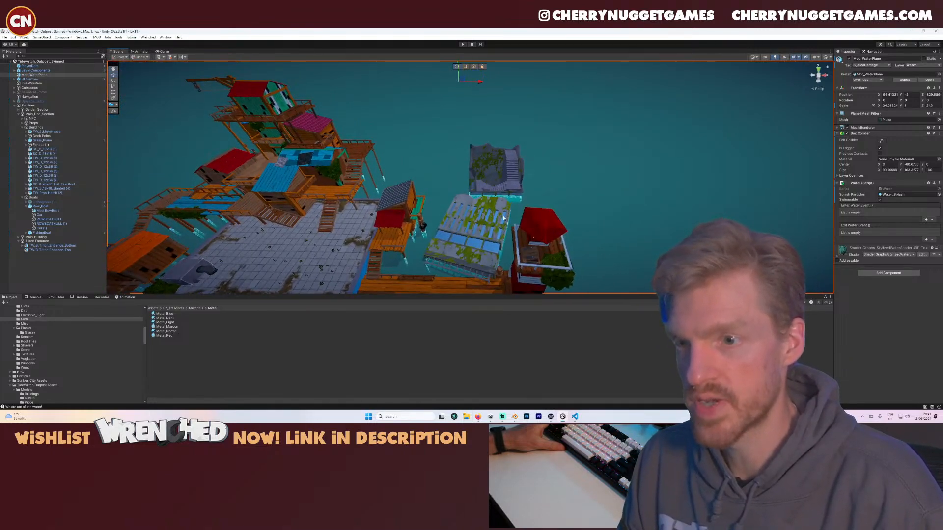
scroll(487, 230, "down", 2)
scroll(488, 225, "up", 5)
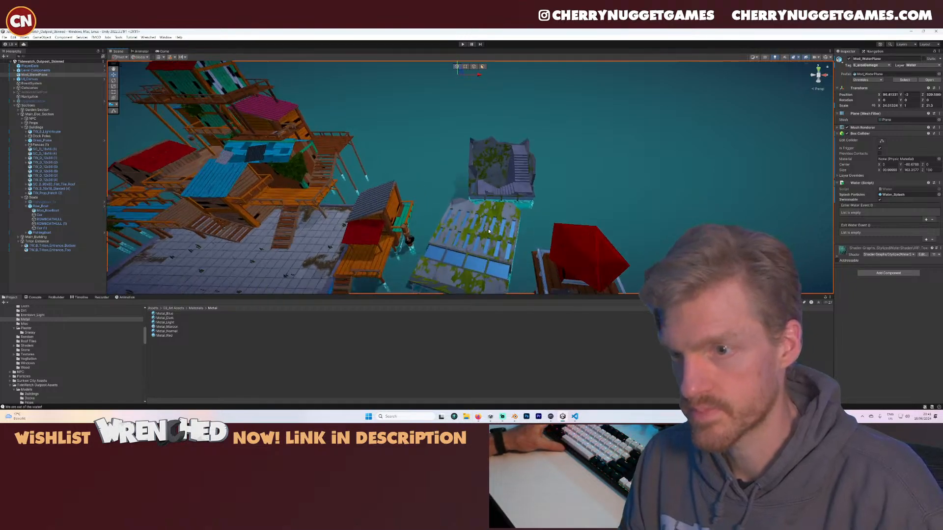
middle_click_drag(487, 225, 473, 259)
scroll(446, 213, "down", 2)
scroll(448, 225, "down", 2)
scroll(434, 259, "up", 4)
scroll(436, 260, "down", 2)
scroll(436, 260, "down", 4)
scroll(473, 258, "down", 3)
right_click_drag(474, 259, 460, 235)
scroll(467, 233, "up", 4)
middle_click_drag(490, 229, 480, 184)
scroll(479, 184, "up", 4)
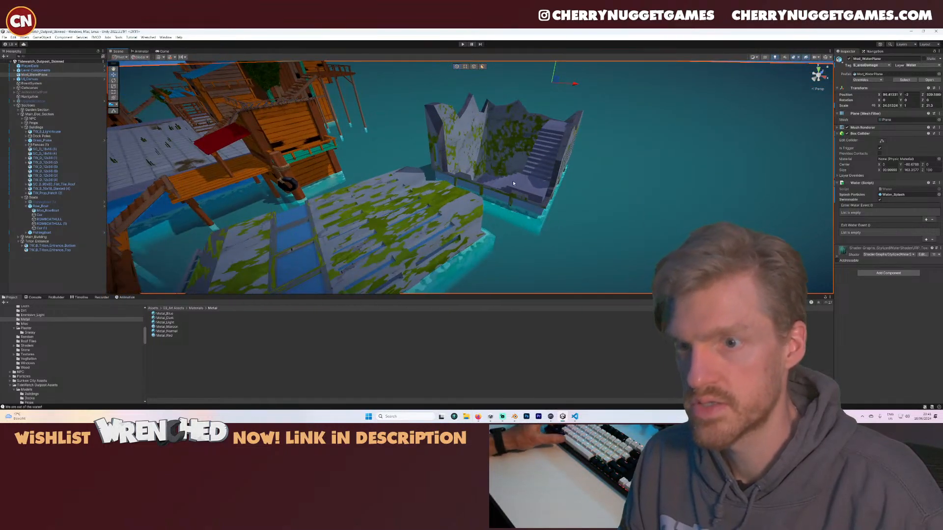
- Examine the overall outpost layout around the tiled plaza, docks, lighthouse and broken skyscraper entrance
right_click_drag(514, 183, 544, 183)
middle_click_drag(409, 284, 558, 162)
scroll(555, 175, "down", 5)
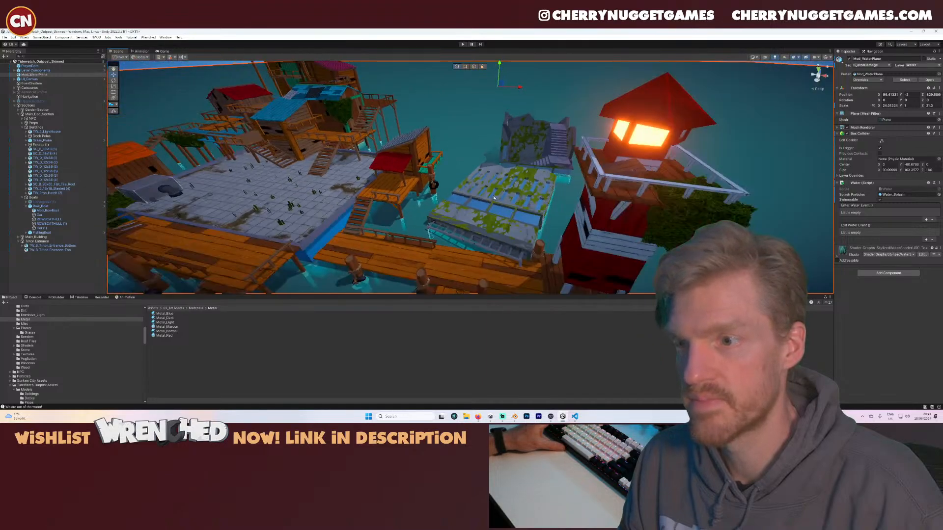
right_click_drag(494, 197, 491, 194)
scroll(491, 194, "down", 4)
scroll(483, 211, "up", 2)
middle_click_drag(482, 211, 484, 185)
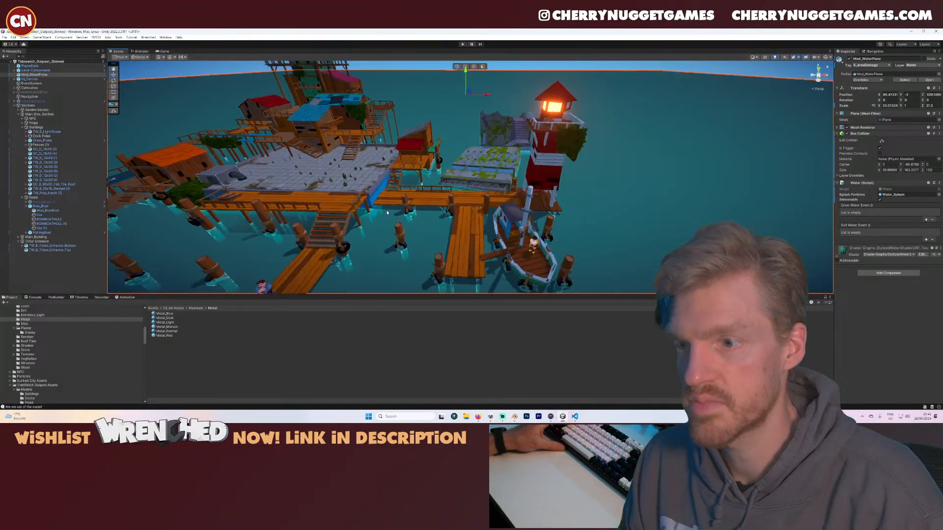
middle_click_drag(387, 213, 466, 238)
scroll(468, 209, "up", 3)
scroll(467, 209, "down", 3)
right_click_drag(526, 233, 500, 226)
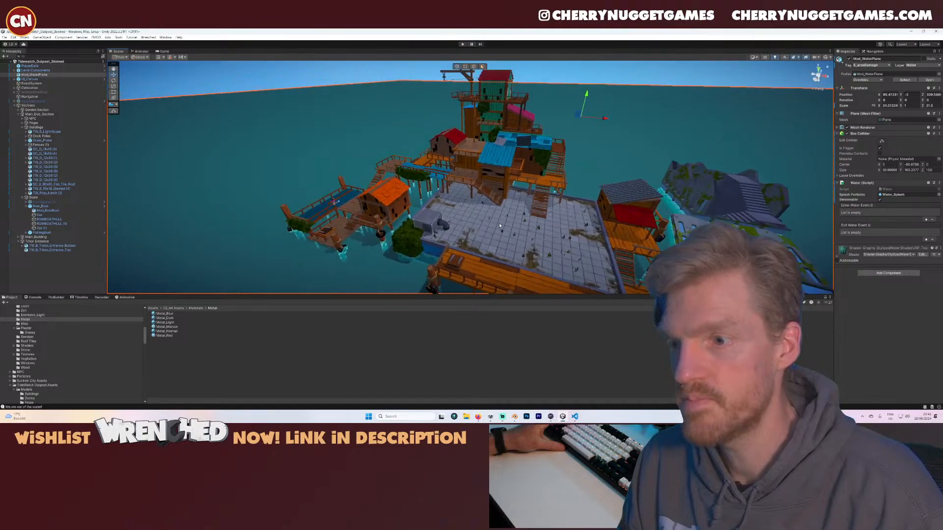
scroll(500, 226, "down", 3)
middle_click_drag(500, 226, 422, 216)
right_click_drag(324, 204, 346, 201)
scroll(347, 200, "down", 3)
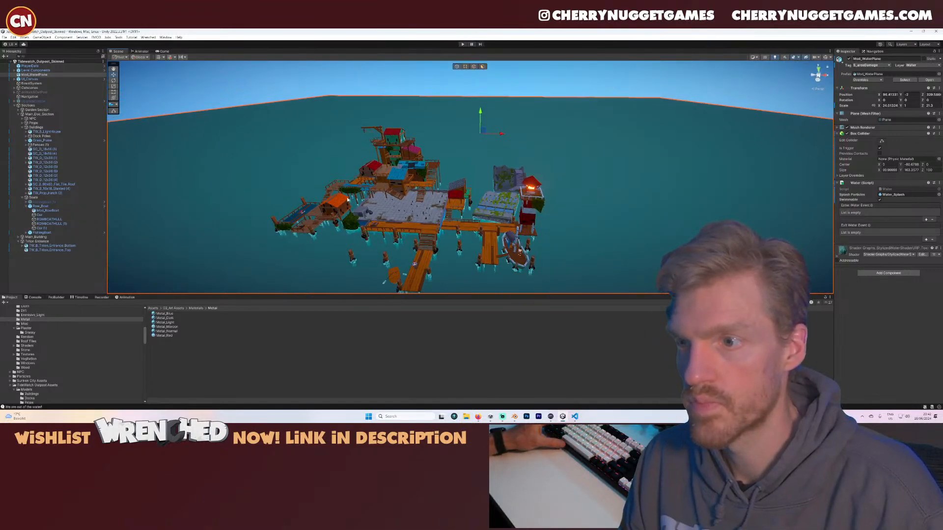
- Activate the hidden blockout version of the outpost and select the PartsBox on it
left_click(15, 105)
left_click(34, 92)
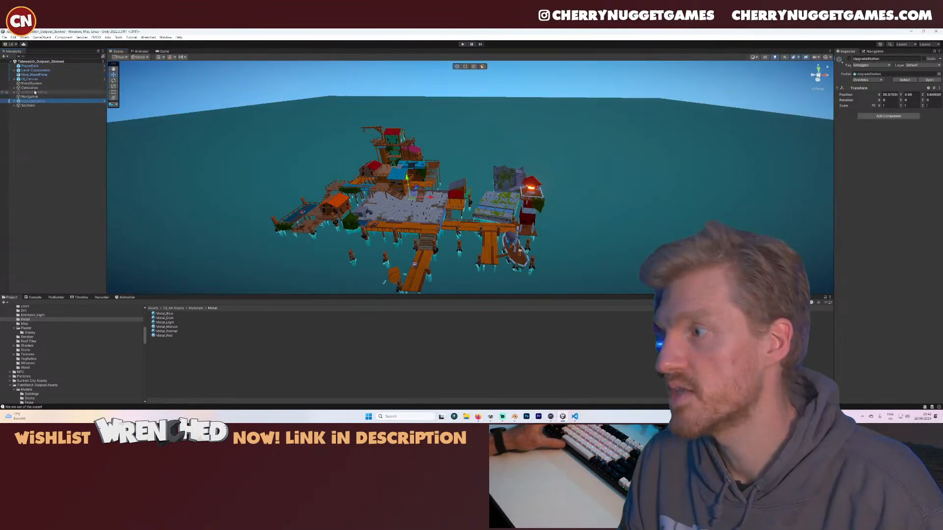
left_click(849, 59)
middle_click_drag(304, 189, 499, 208)
scroll(501, 209, "up", 4)
scroll(500, 209, "down", 3)
right_click_drag(488, 214, 462, 210)
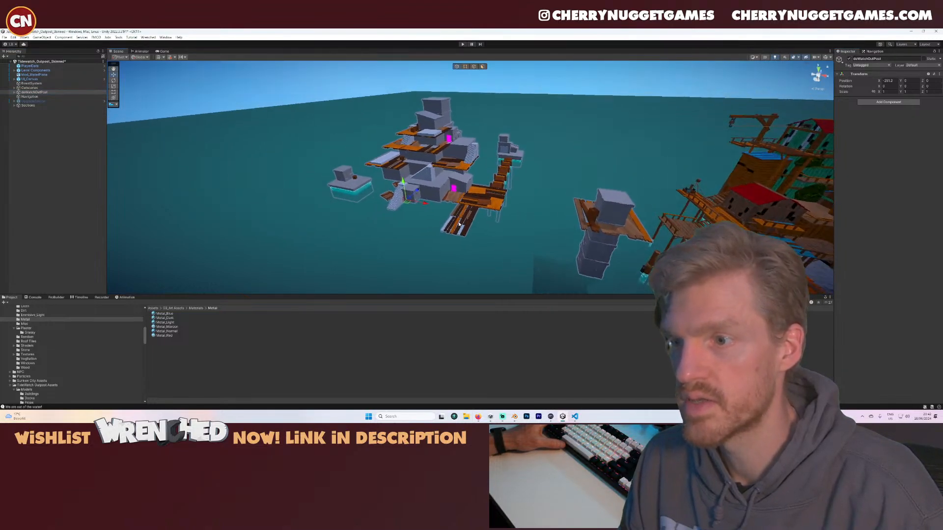
middle_click_drag(461, 210, 291, 250)
left_click(273, 181)
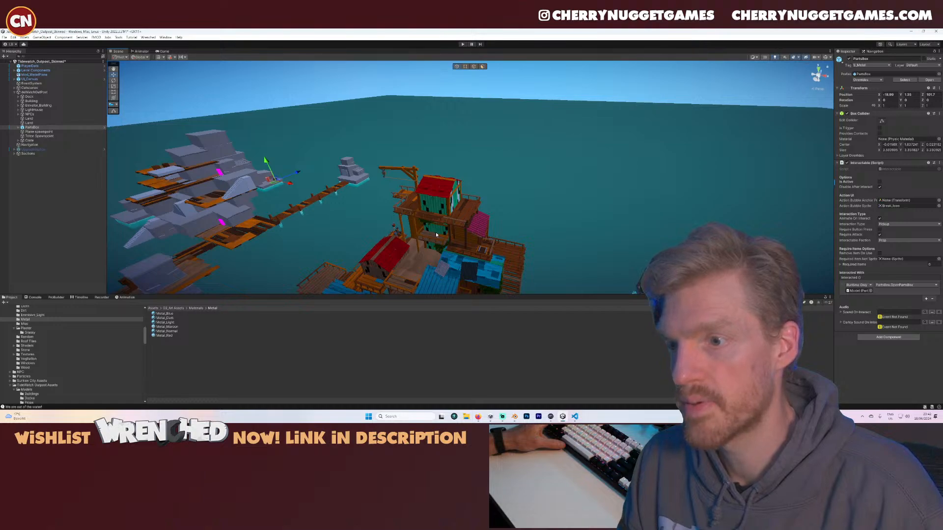
- Compare the finished tower buildings with the blockout outpost and save the scene
scroll(436, 234, "up", 5)
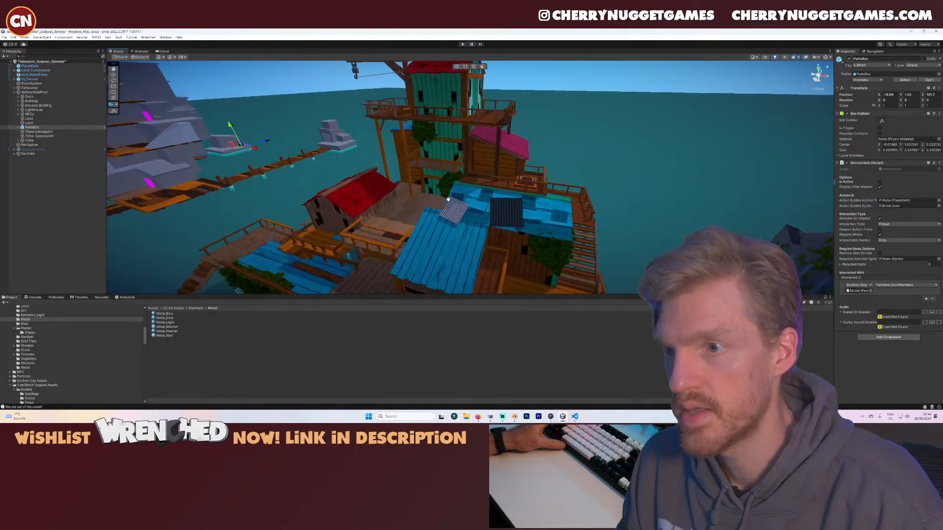
middle_click_drag(447, 199, 477, 147)
scroll(494, 195, "up", 3)
scroll(497, 203, "down", 6)
key("ctrl+s")
- Examine the lighthouse, docks and skyscraper entrance against the visible blockout outpost
middle_click_drag(544, 252, 516, 224)
scroll(493, 220, "down", 4)
scroll(524, 235, "up", 4)
scroll(514, 225, "down", 2)
right_click_drag(515, 225, 489, 233)
scroll(514, 262, "down", 8)
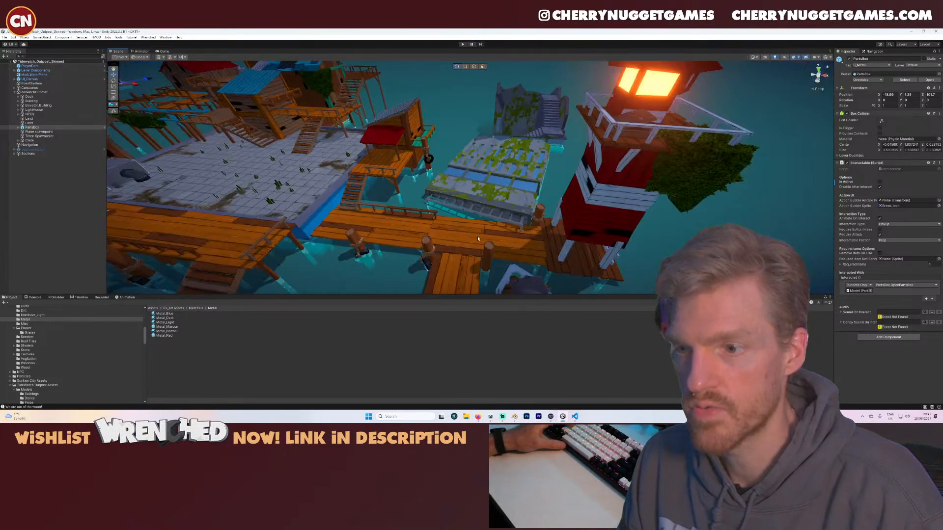
scroll(519, 236, "up", 5)
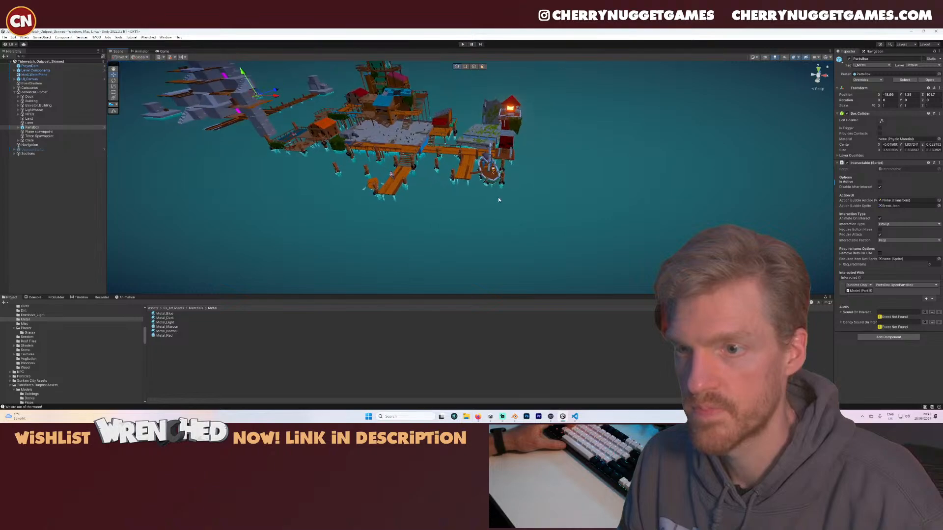
scroll(424, 238, "up", 2)
middle_click_drag(424, 238, 431, 290)
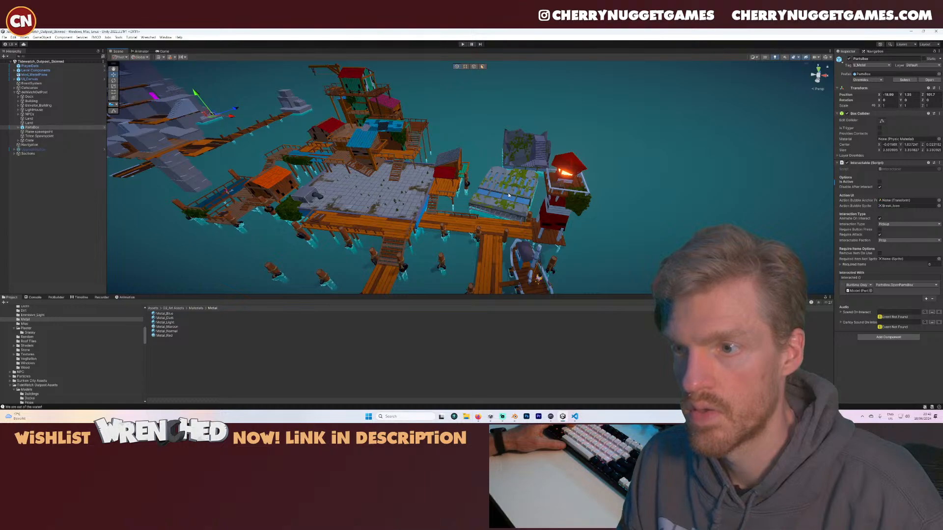
middle_click_drag(508, 195, 550, 192)
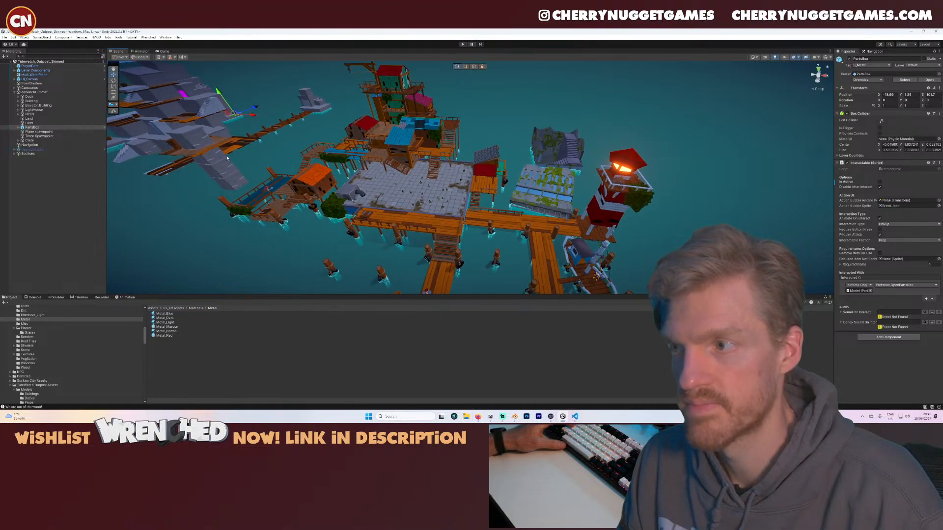
- Collapse the blockout outpost's hierarchy and deactivate the object again
left_click(16, 91)
left_click(848, 58)
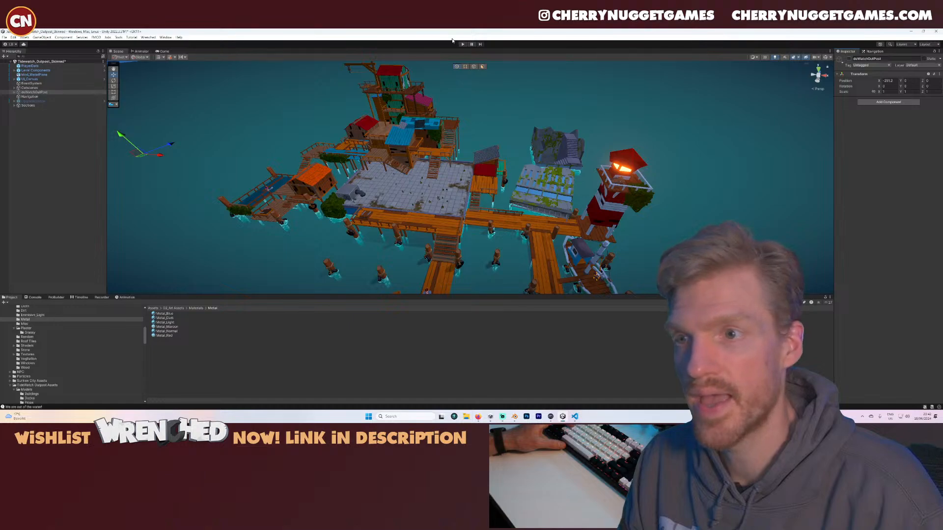
middle_click_drag(409, 157, 513, 183)
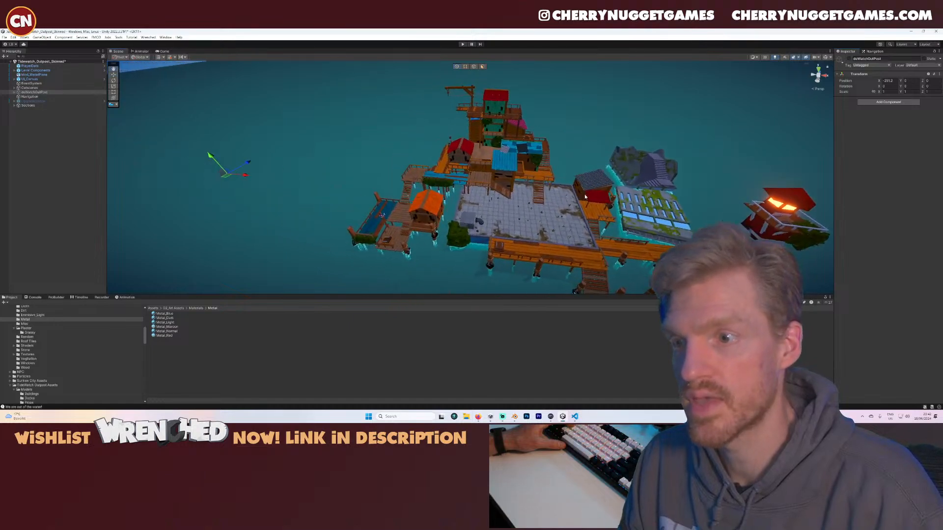
right_click_drag(511, 216, 422, 200)
- Select the large flat tiled roof building and examine its open plaza surface for prop placement
left_click(519, 177)
scroll(535, 242, "up", 1)
scroll(536, 241, "up", 1)
scroll(491, 223, "up", 1)
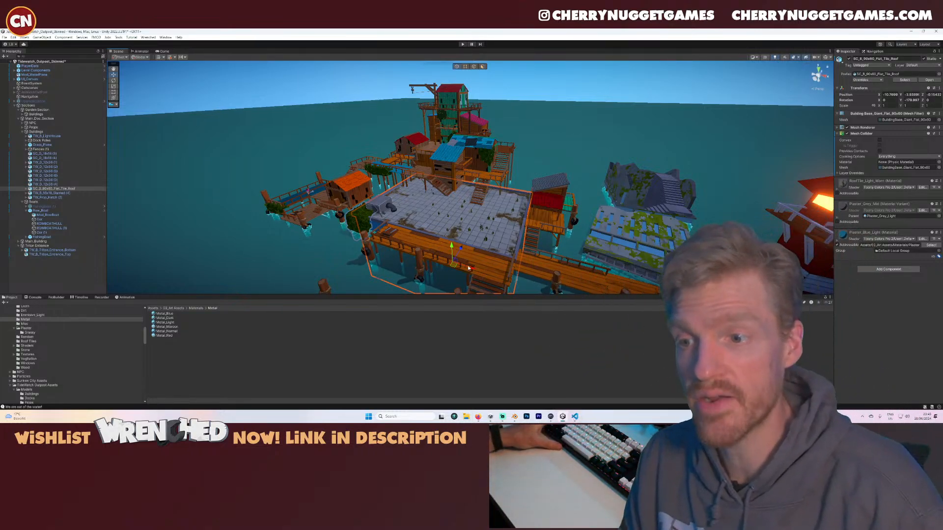
scroll(404, 188, "up", 6)
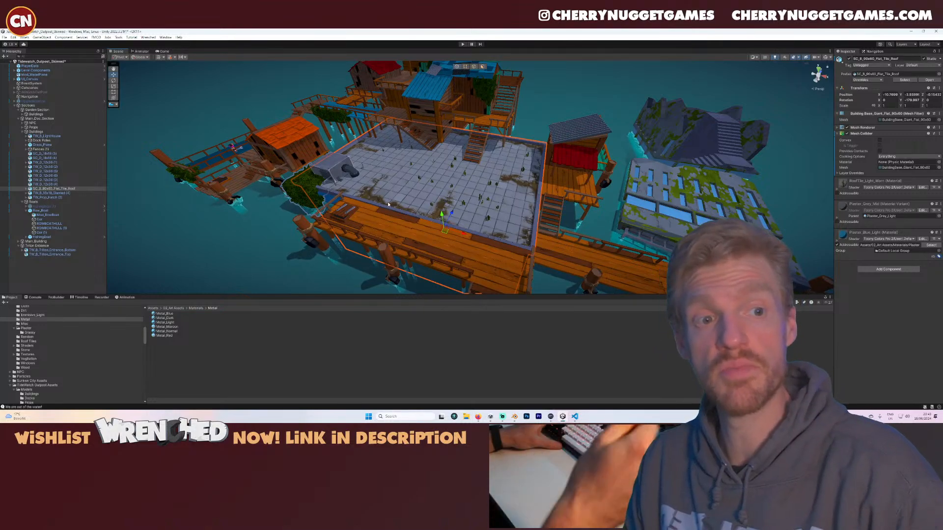
left_click_drag(442, 189, 462, 192, "alt")
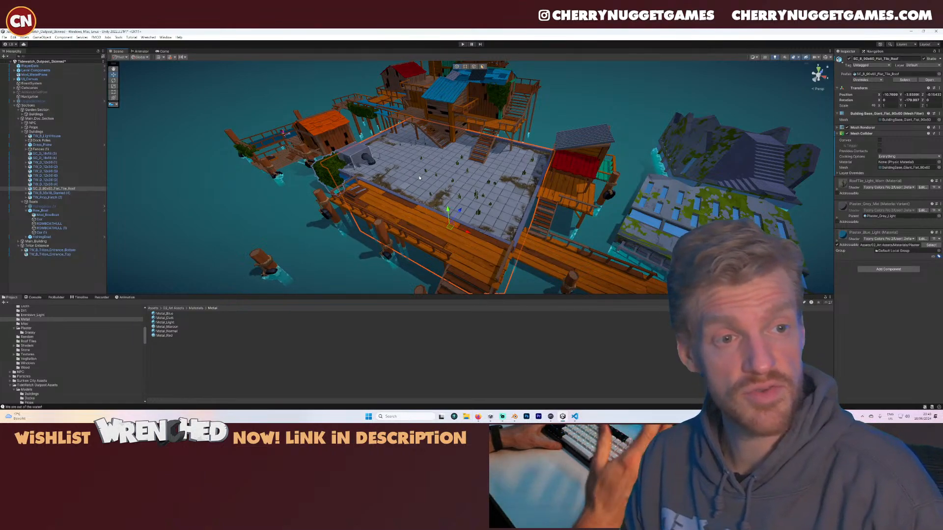
scroll(420, 184, "up", 5)
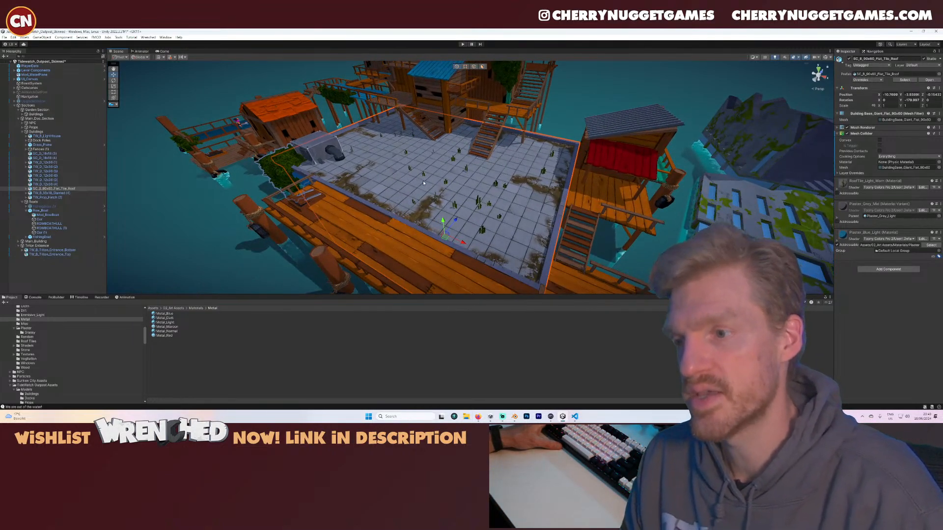
middle_click_drag(383, 186, 519, 217)
scroll(608, 207, "down", 3)
middle_click_drag(608, 208, 514, 175)
scroll(515, 174, "up", 4)
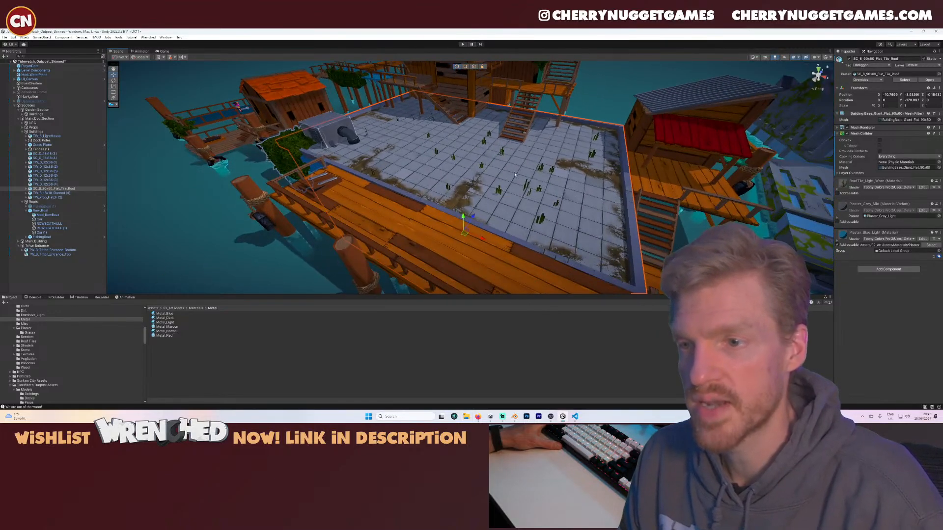
scroll(433, 196, "down", 2)
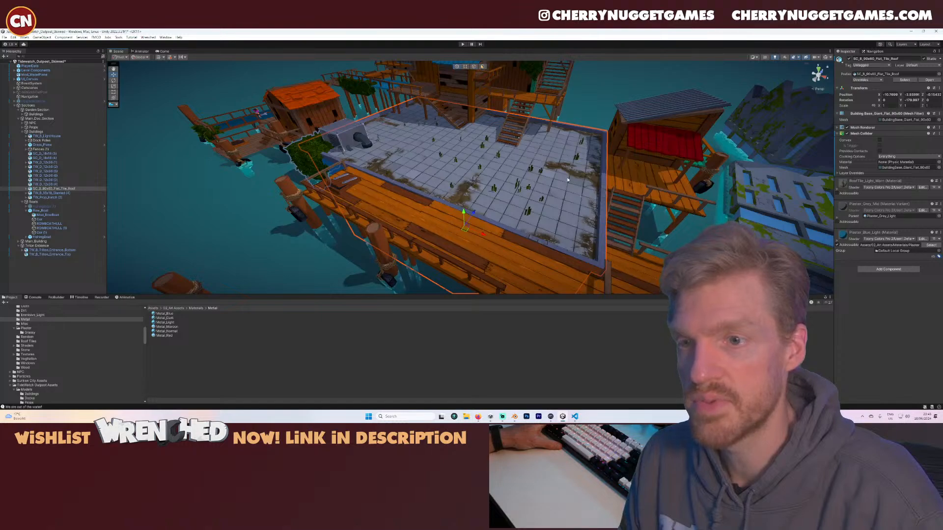
middle_click_drag(545, 162, 600, 168)
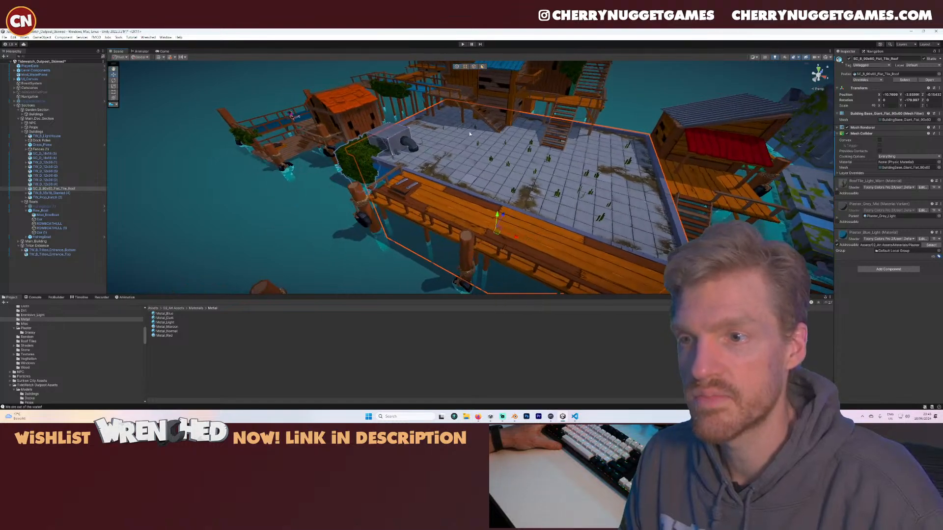
middle_click_drag(426, 151, 421, 167)
- Move the rooftop vent across the tiled roof to beside the red-canopied shack, turned to about 90 degrees around Y
left_click(421, 170)
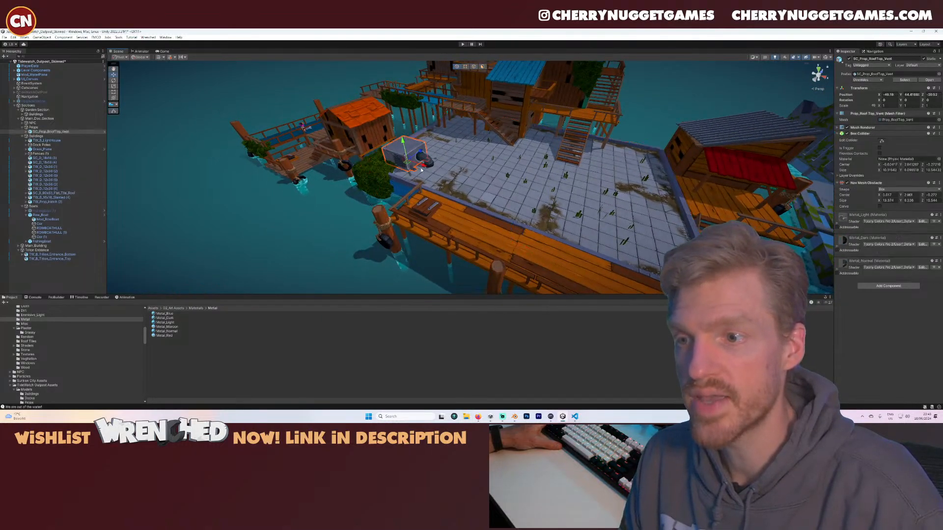
left_click_drag(423, 166, 553, 186)
key("e")
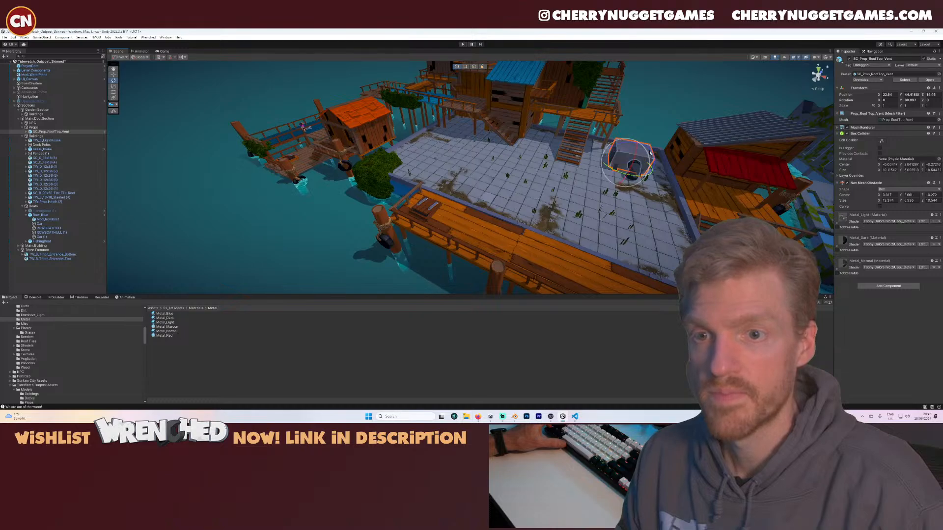
left_click(816, 70)
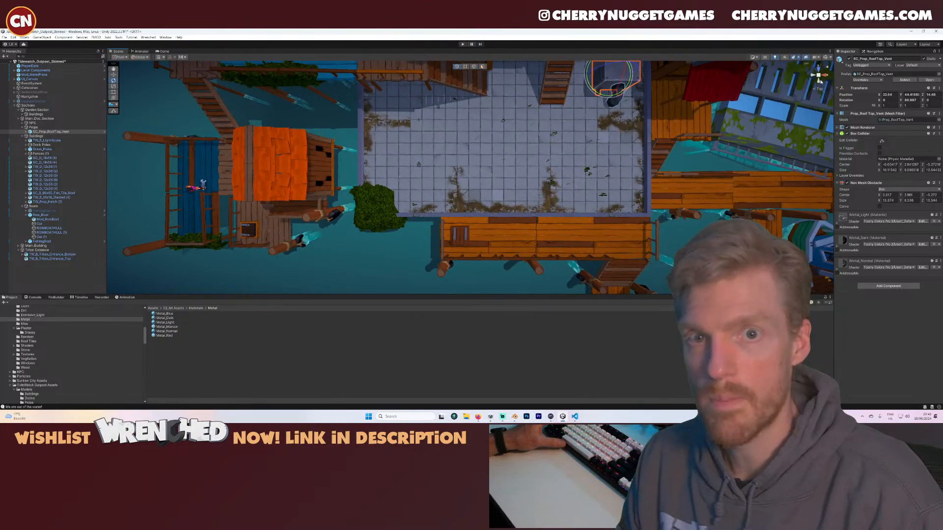
key("f")
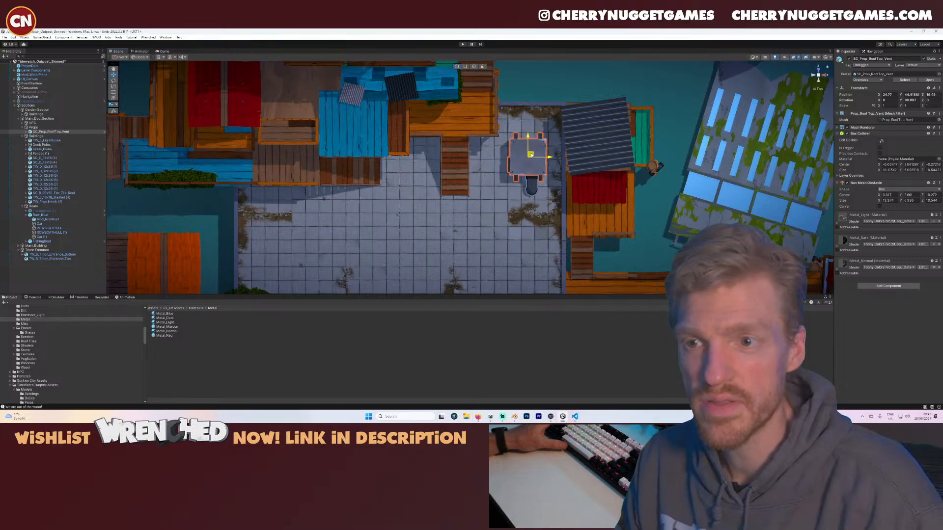
left_click(456, 248)
left_click_drag(456, 249, 530, 170, "alt")
- Switch to Blender, hide the Background Houses collection and show the flat-roofed wooden building from Wooden_Houses
left_click(514, 417)
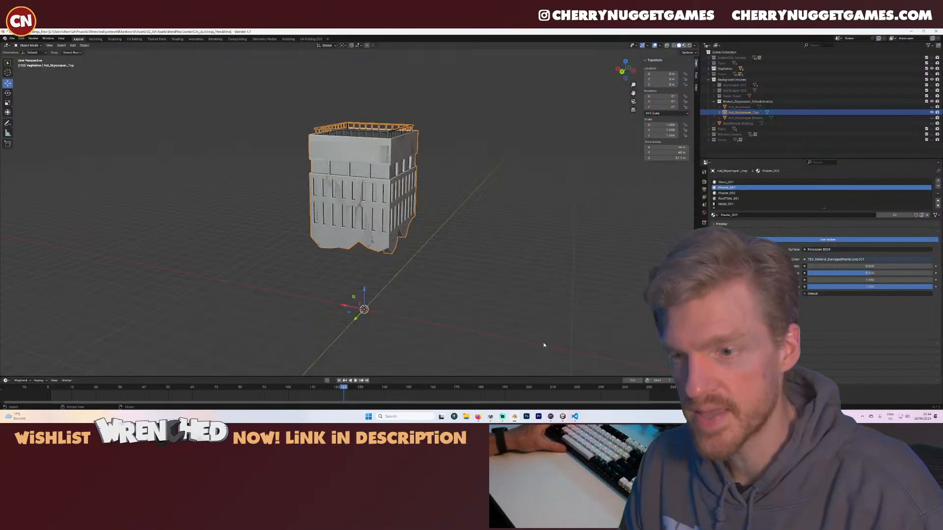
left_click(713, 101)
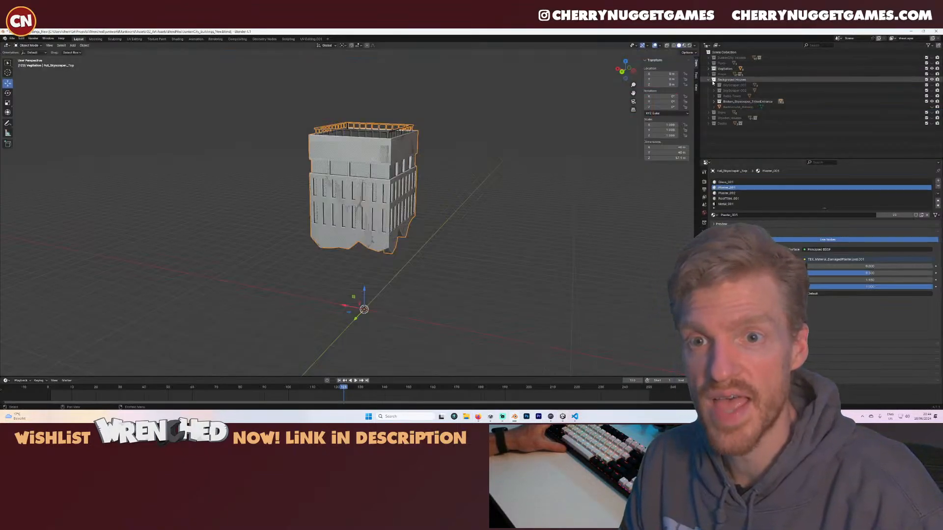
left_click(930, 80)
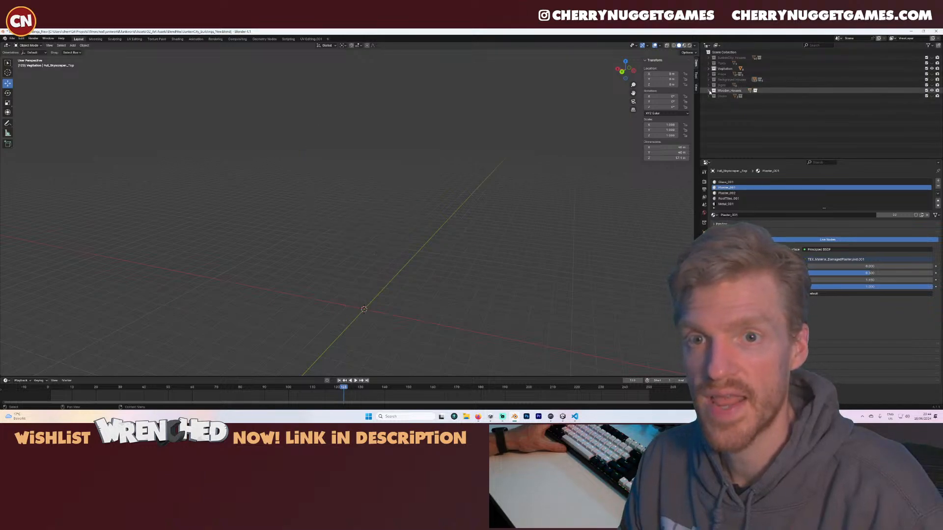
left_click(709, 91)
left_click(932, 107)
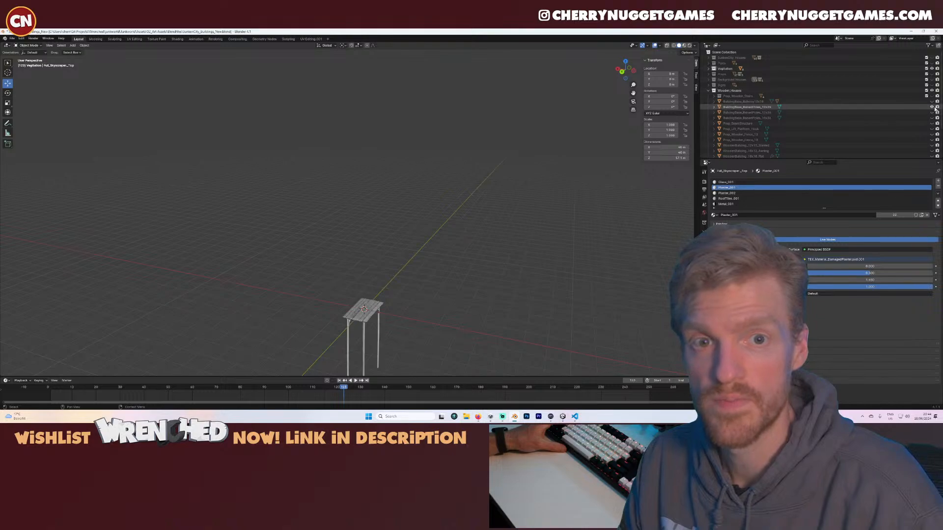
left_click(931, 107)
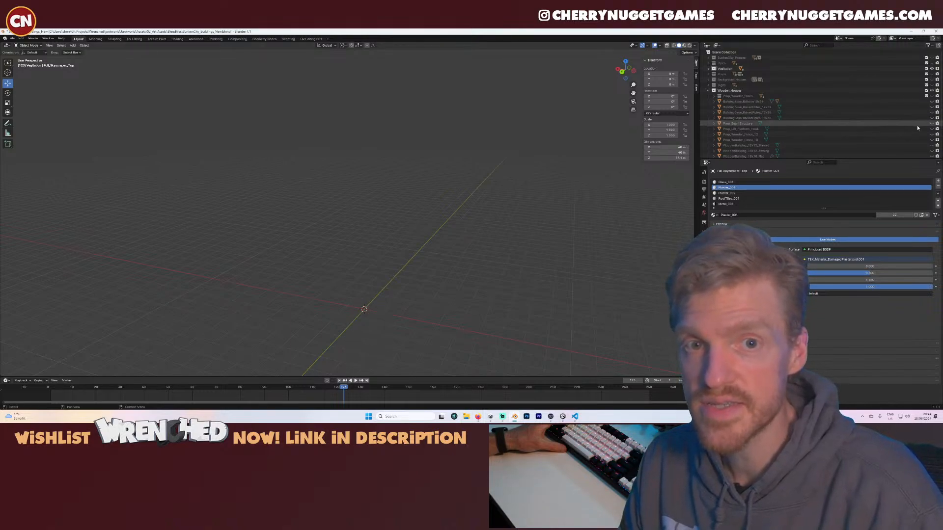
scroll(908, 130, "down", 2)
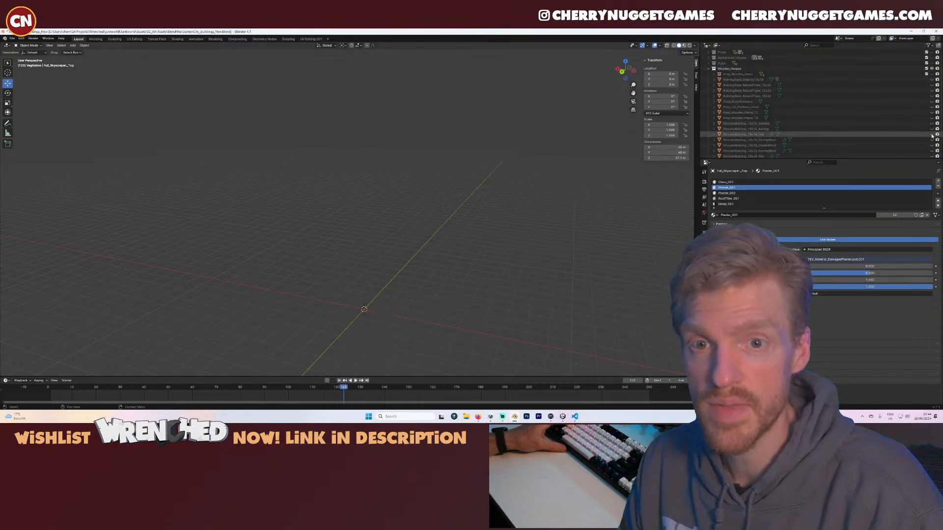
- Select the flat-roofed wooden building and examine its planked front wall up close
middle_click_drag(379, 313, 432, 209, "shift")
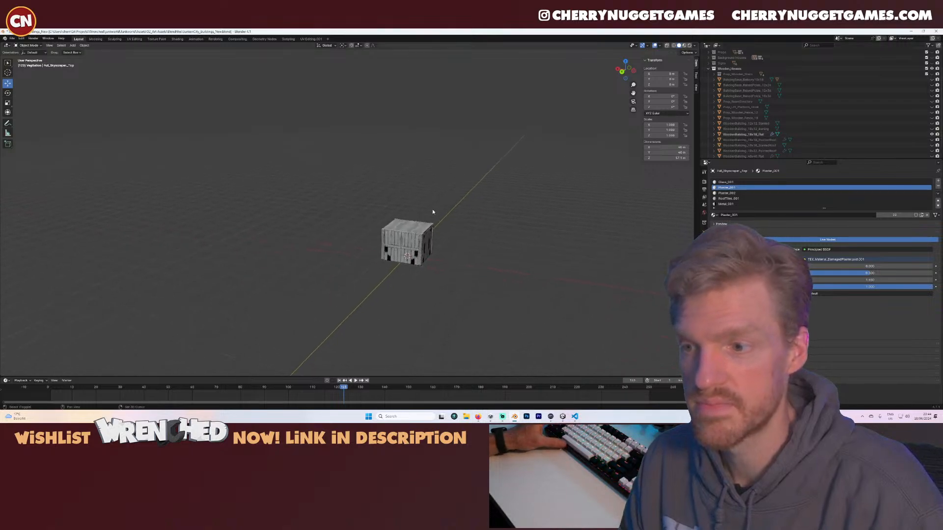
scroll(433, 210, "up", 3)
left_click(478, 299)
middle_click_drag(482, 298, 421, 235)
scroll(458, 254, "up", 3)
scroll(458, 255, "up", 1)
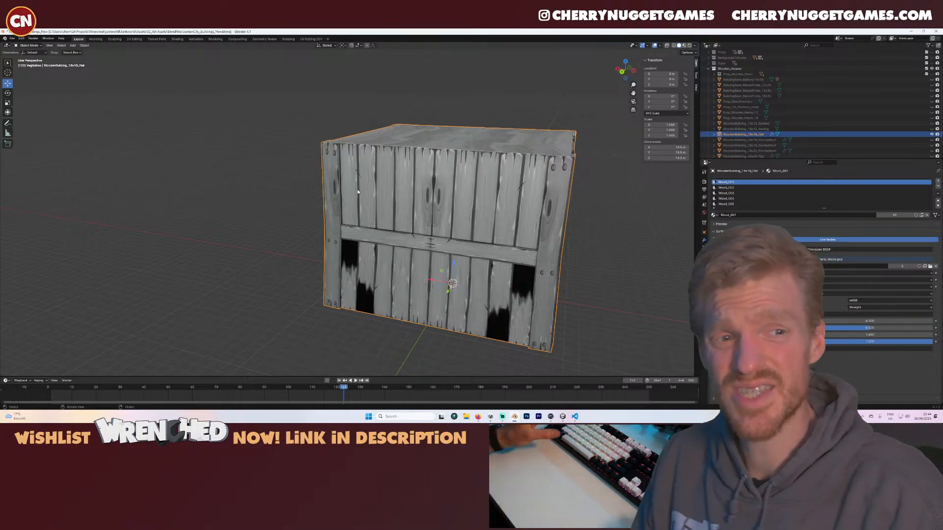
scroll(366, 189, "up", 1)
scroll(420, 237, "down", 1)
middle_click_drag(424, 237, 531, 206)
- Add a plane mesh and move it along Y to just in front of the wooden building
key("shift+a")
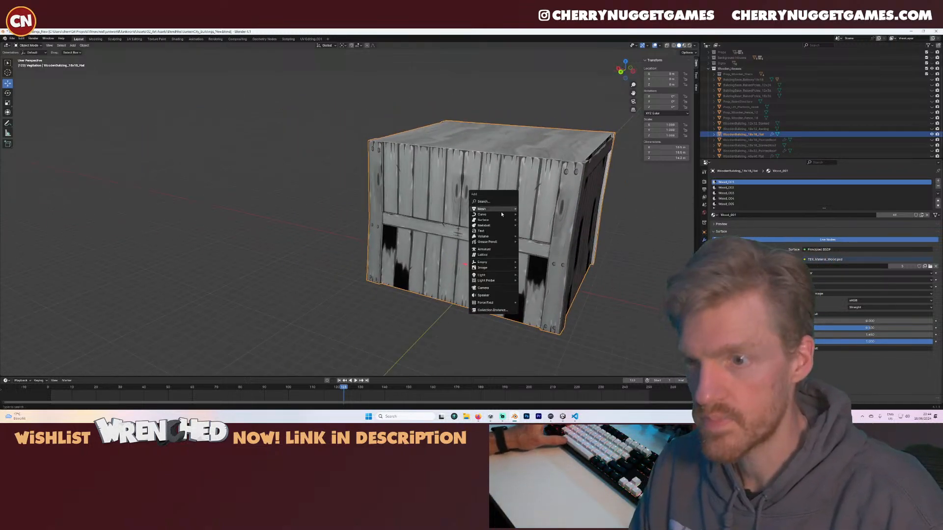
mouse_move(494, 205)
left_click(540, 210)
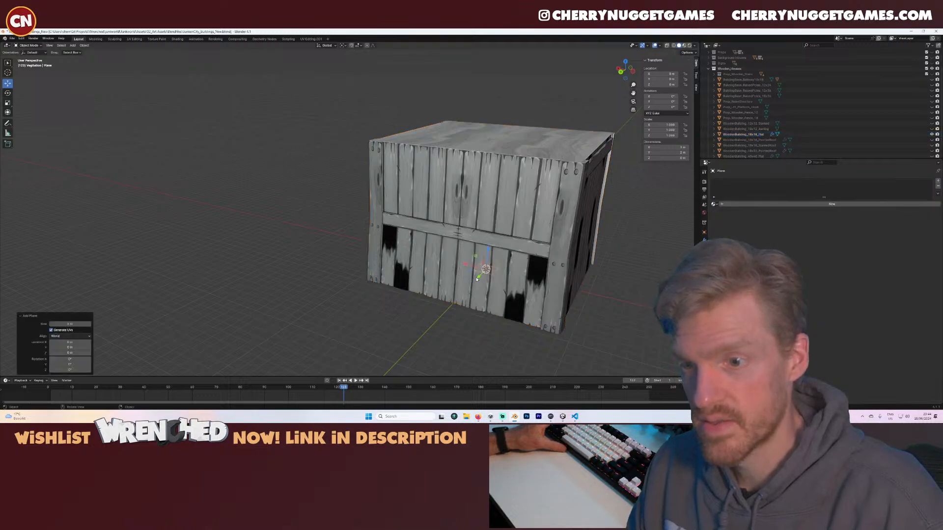
key("g")
key("y")
left_click(451, 328)
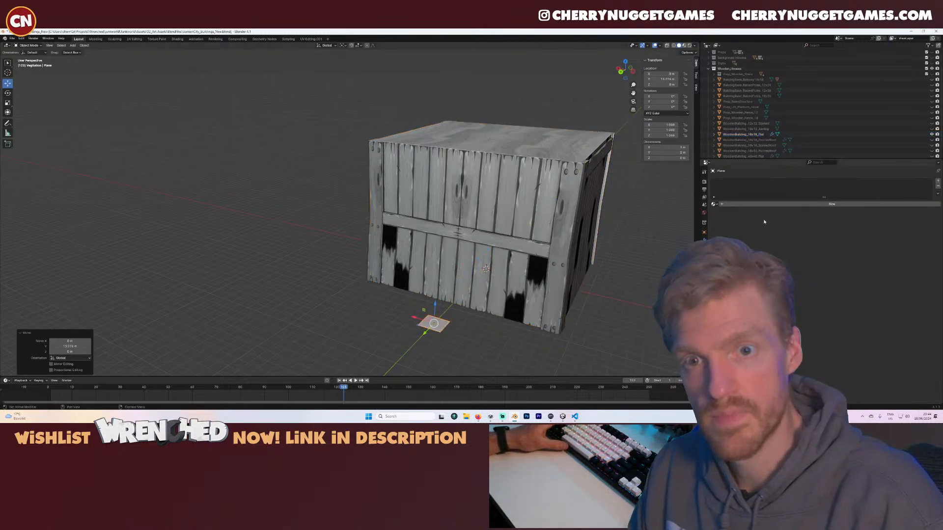
- Move the plane from the Vegetation collection into the Props collection and make Props visible
scroll(778, 107, "down", 3)
scroll(747, 156, "up", 3)
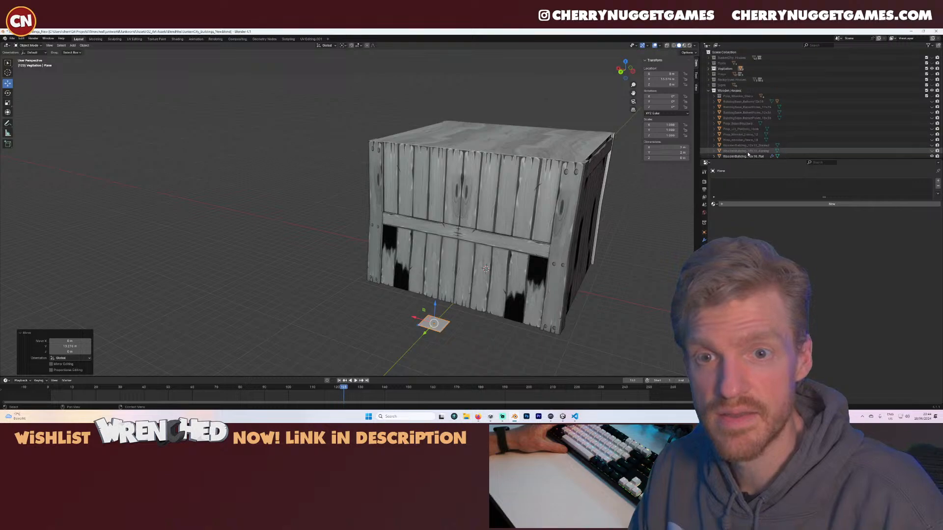
left_click(708, 68)
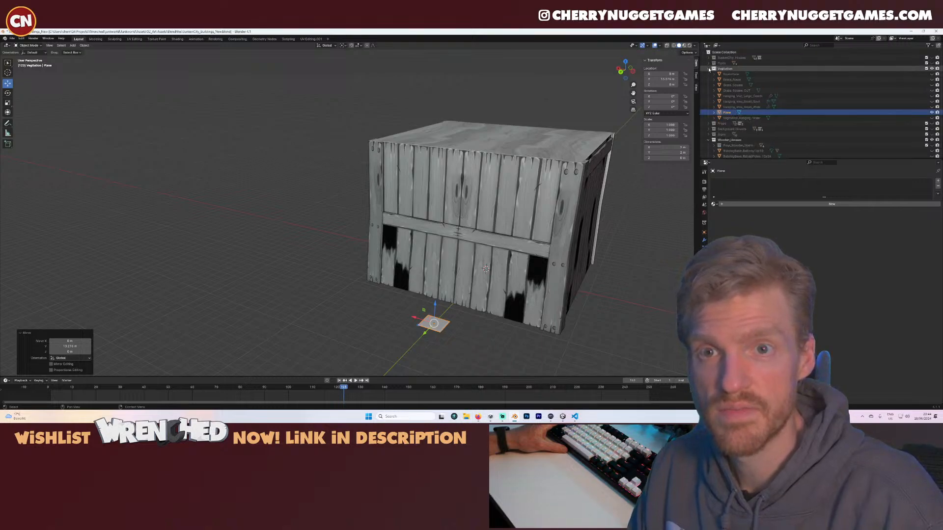
left_click_drag(730, 113, 730, 141)
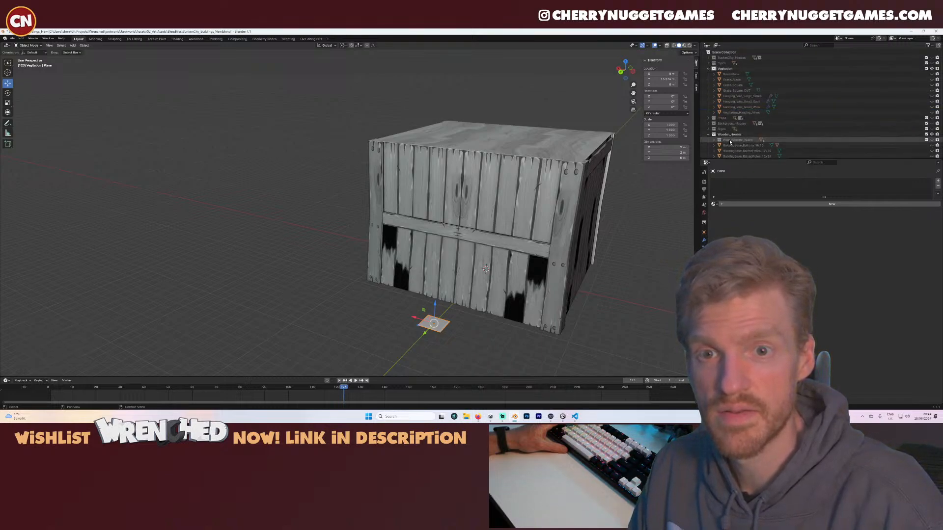
key("ctrl+z")
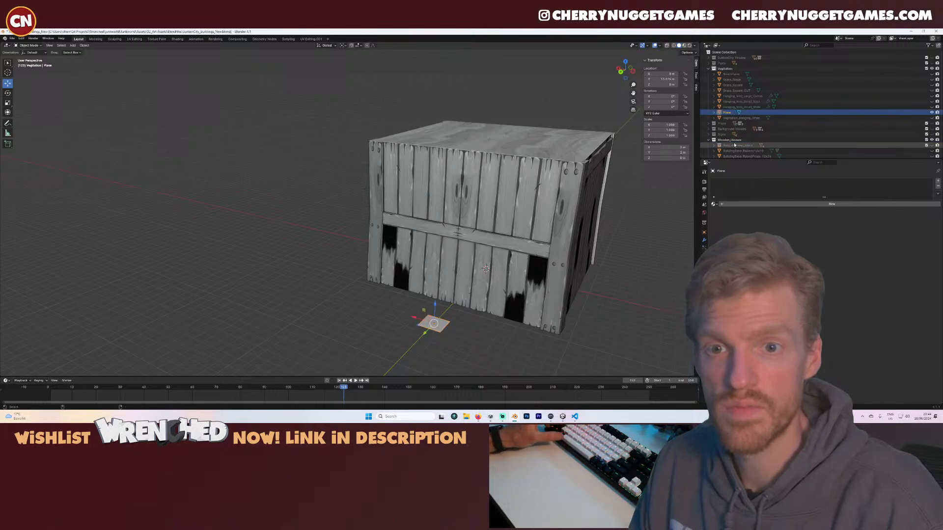
left_click_drag(729, 112, 720, 133)
left_click(708, 134)
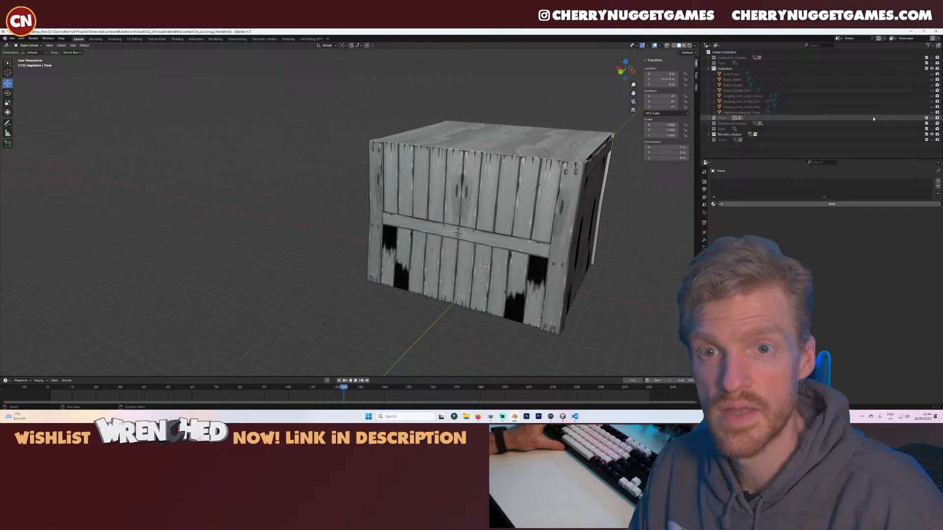
left_click(931, 119)
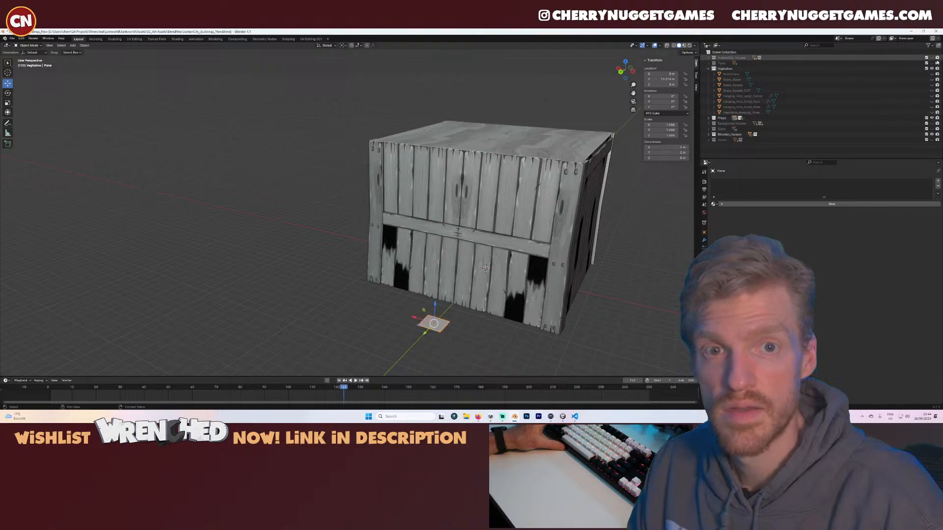
left_click(708, 69)
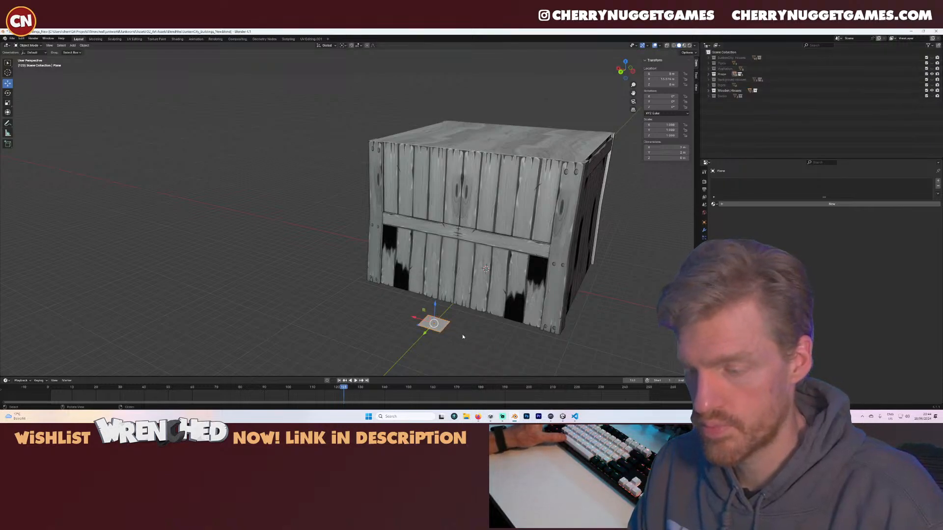
- Rotate the plane's geometry 90 degrees around X in Edit Mode so it stands upright
key("Tab")
type("rx90")
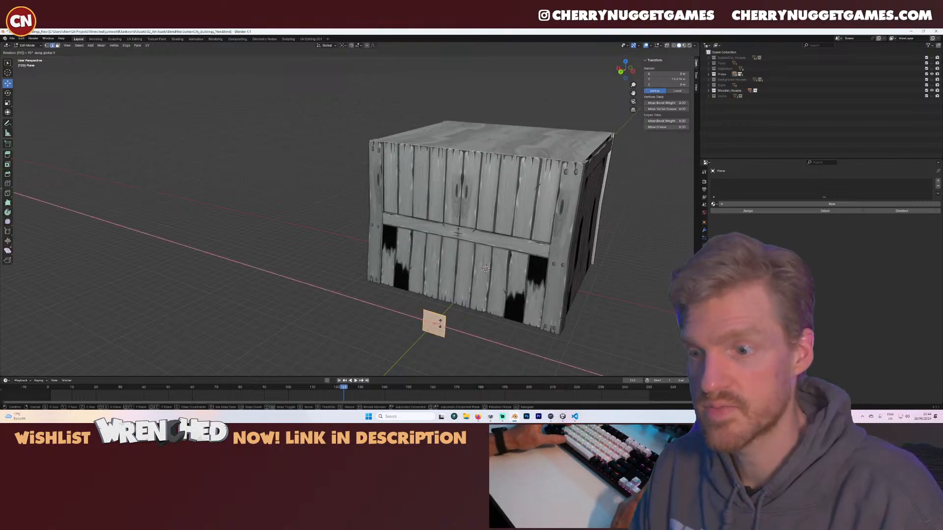
key("Return")
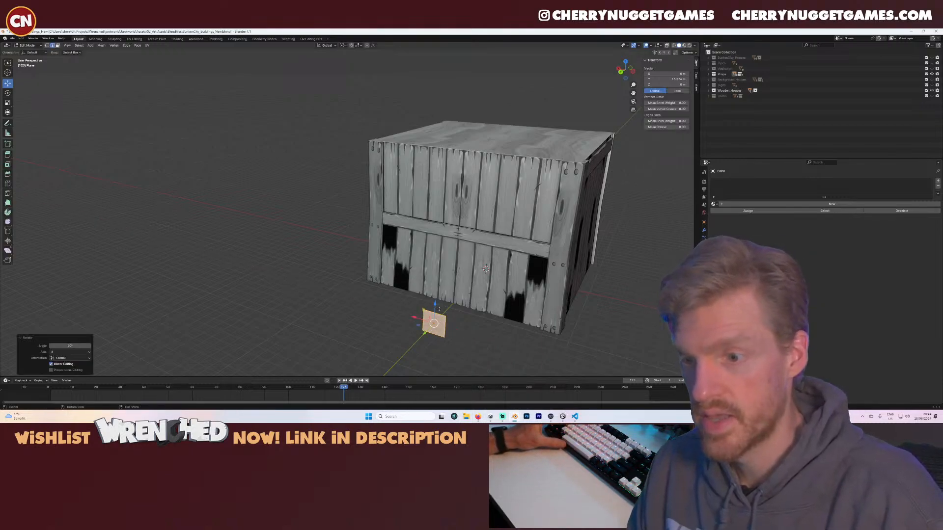
key("g")
key("z")
left_click(451, 205)
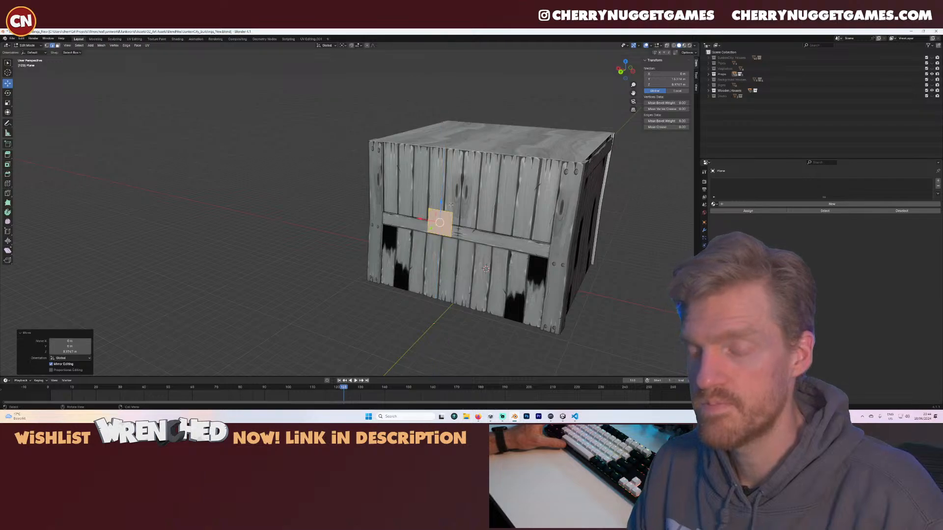
key("ctrl+z")
- Lower the upright plane's geometry along Z so that its upper edge sits at about origin height
scroll(471, 275, "up", 1)
middle_click_drag(474, 280, 445, 171, "shift")
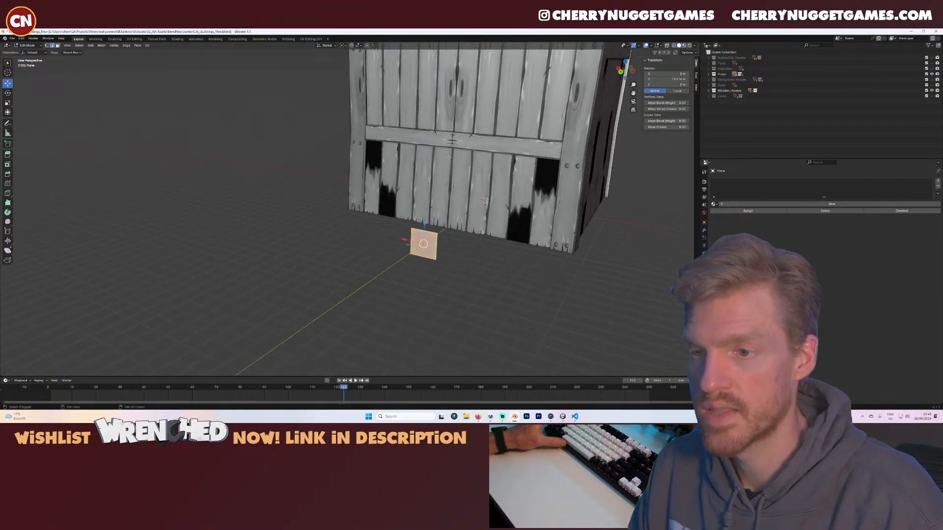
scroll(472, 273, "up", 4)
mouse_move(471, 269)
middle_mouse_down()
mouse_move(506, 268)
mouse_move(484, 266)
middle_mouse_up()
key("KP_Decimal")
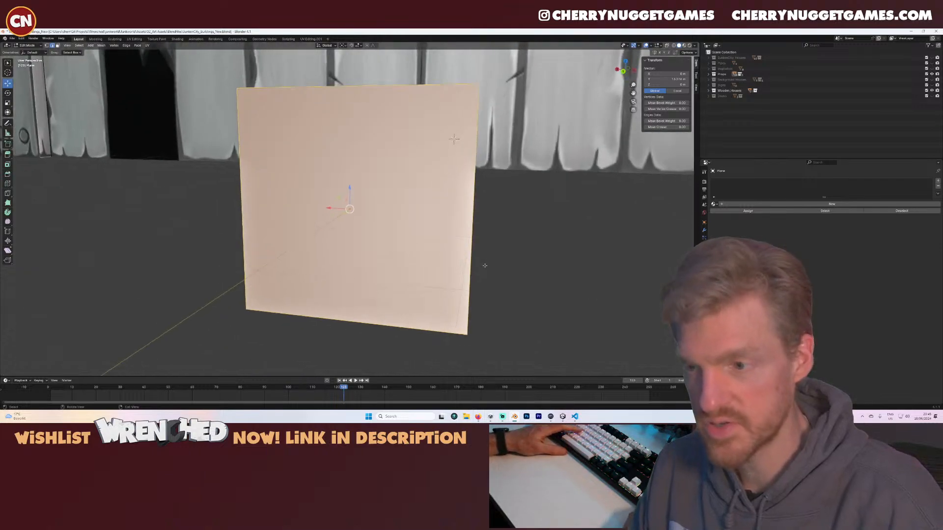
scroll(427, 266, "down", 8)
left_click_drag(349, 188, 348, 216)
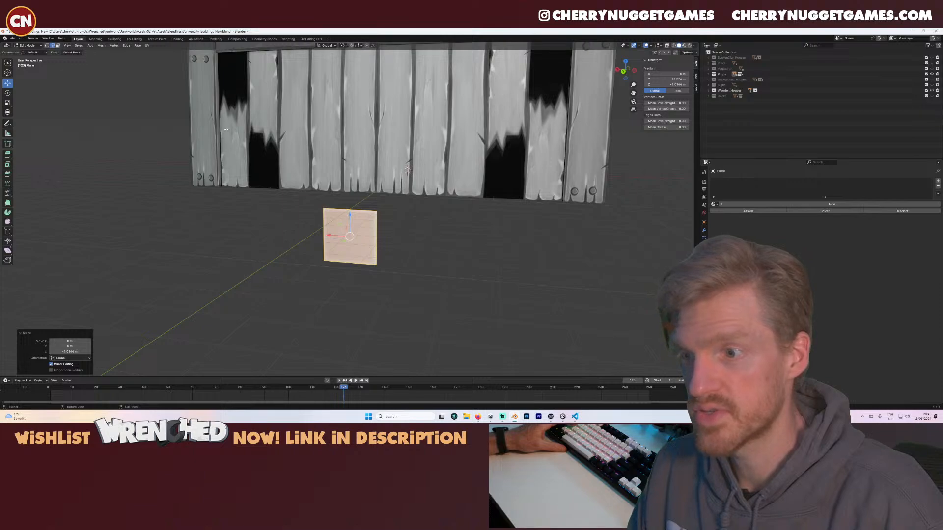
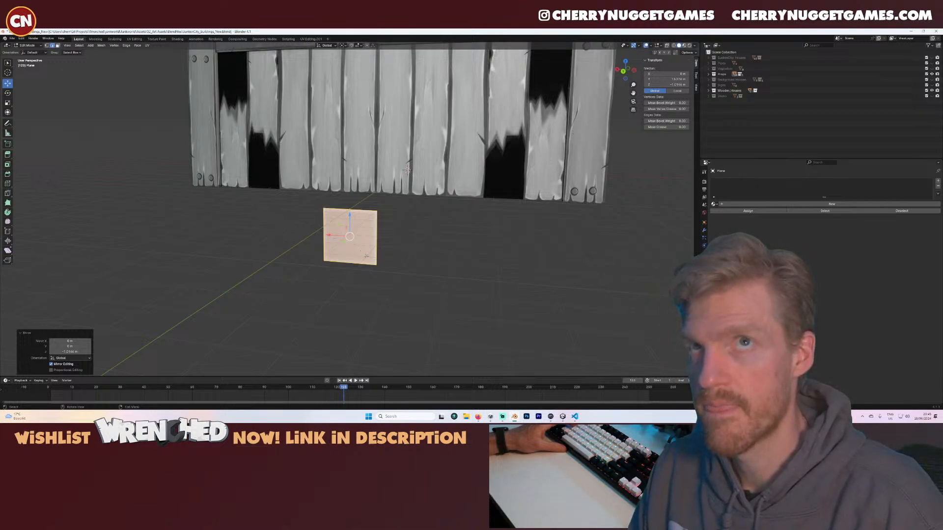
- Lengthen the plane by moving its lower edge down about 0.6 m along Z
scroll(366, 255, "up", 2)
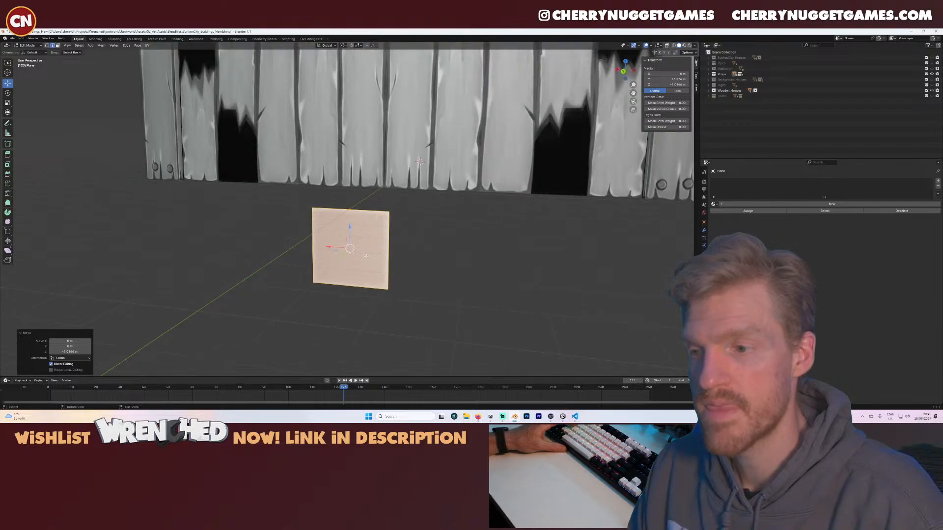
middle_click_drag(360, 285, 360, 269)
left_click(354, 290)
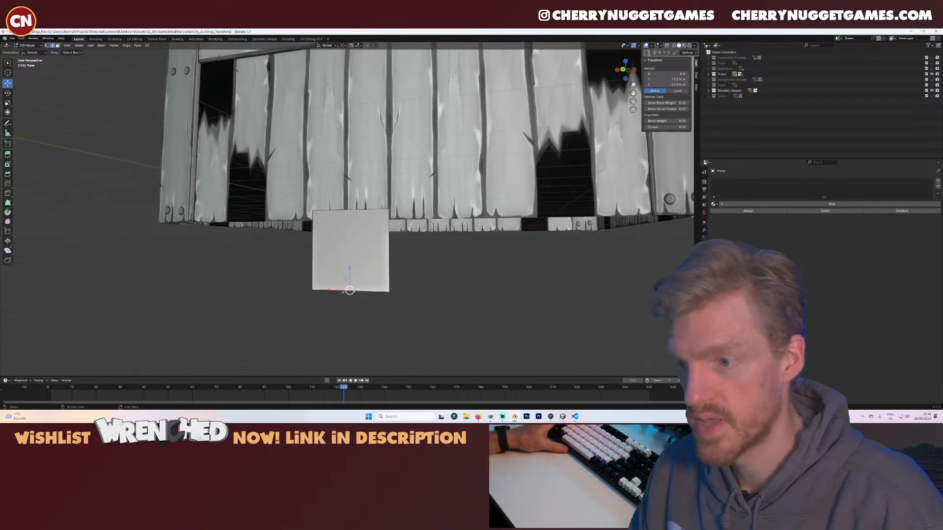
key("g")
key("z")
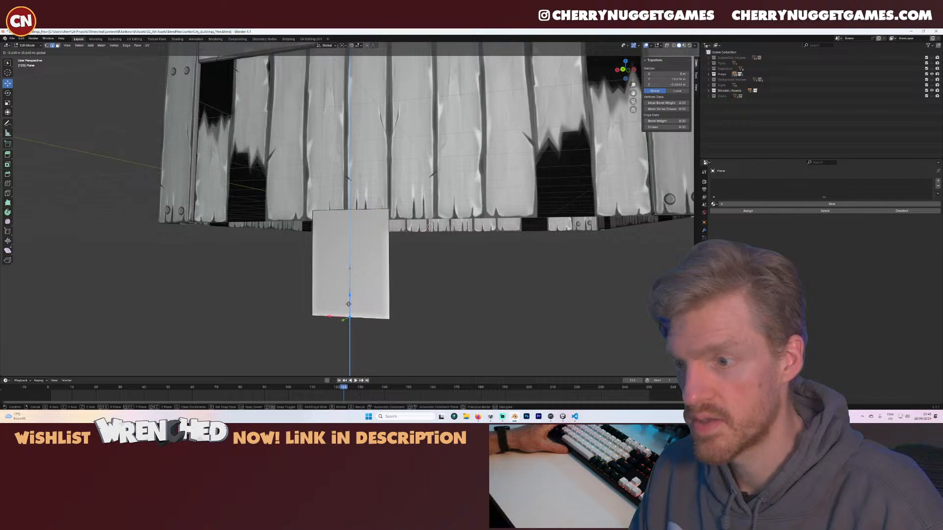
left_click_drag(349, 303, 349, 303)
mouse_move(362, 292)
middle_mouse_down()
mouse_move(338, 316)
mouse_move(373, 297)
middle_mouse_up()
scroll(373, 297, "up", 1)
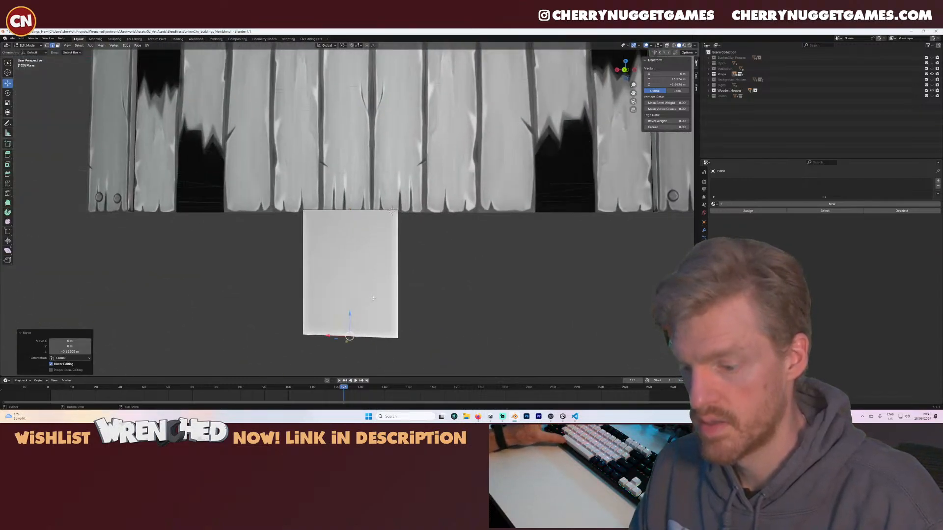
- Add three closely spaced vertical loop cuts to one side of the plane's centre
key("ctrl+r")
left_click(358, 335)
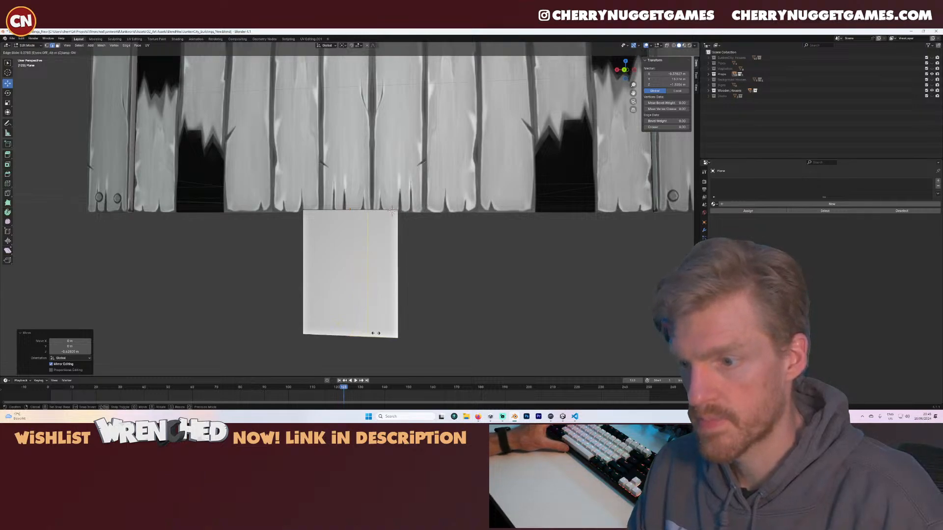
left_click(373, 332)
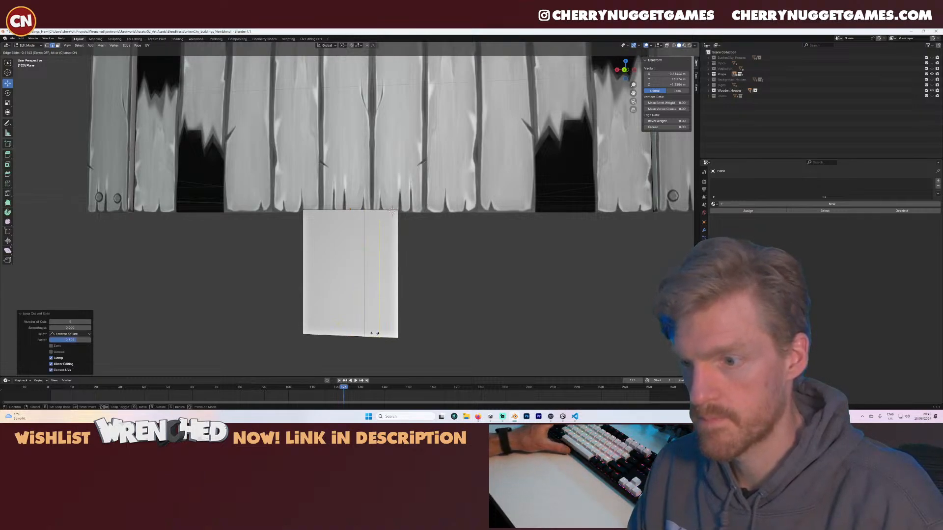
left_click(367, 332)
key("ctrl+r")
left_click(379, 331)
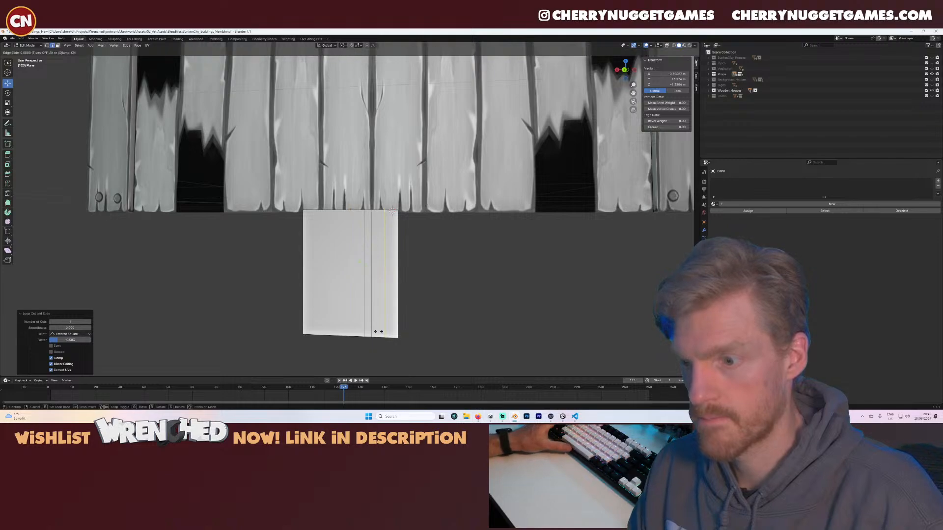
left_click(373, 338)
- Raise the lower vertex of the middle loop cut along Z to form a pointed notch in the plane's lower edge
middle_click_drag(374, 338, 367, 326)
key("1")
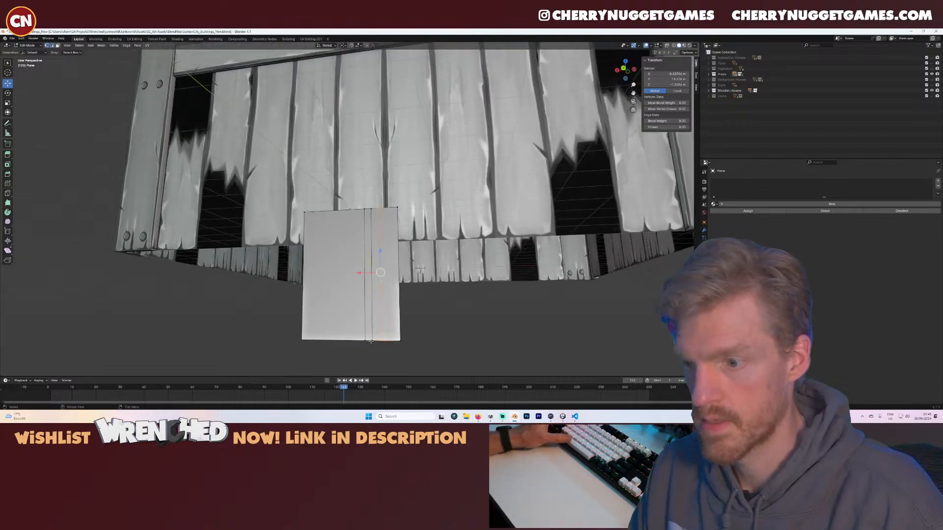
left_click(372, 340)
key("g")
key("z")
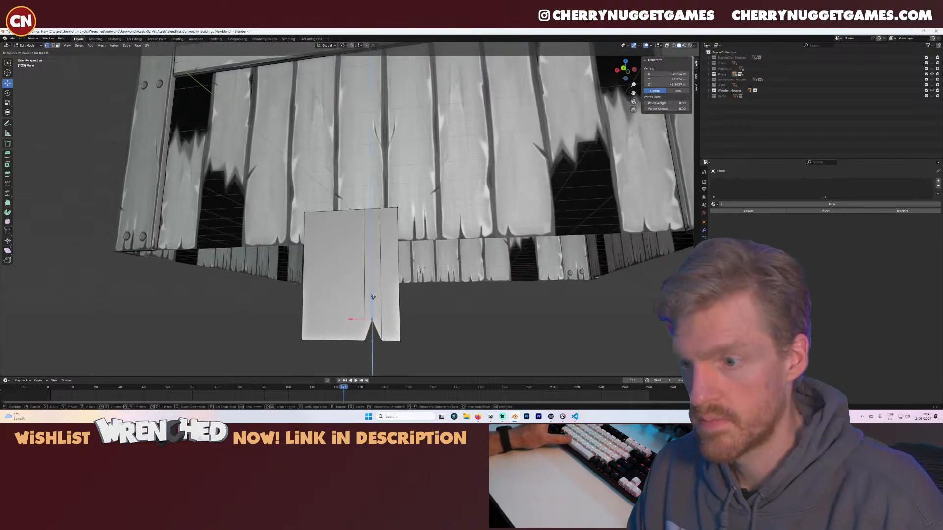
left_click(373, 298)
middle_click_drag(374, 297, 401, 271)
key("Tab")
scroll(393, 270, "down", 1)
key("Tab")
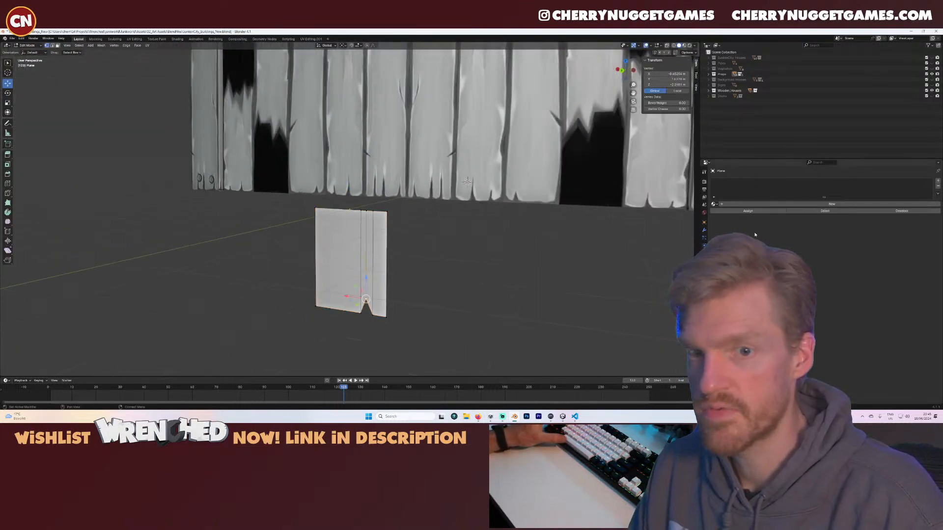
- Leave Edit Mode and assign the existing Cloth_001 material to the notched plane
key("Tab")
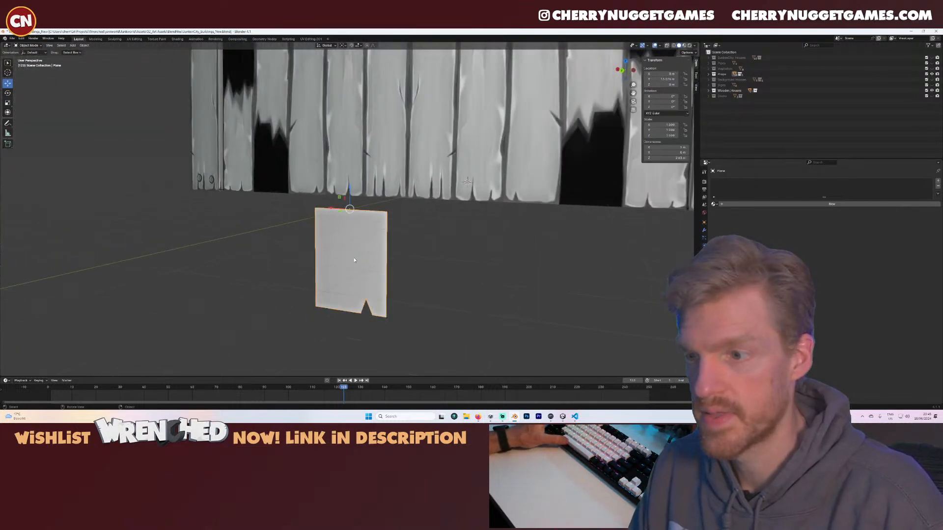
left_click(715, 205)
left_click(730, 205)
left_click(715, 204)
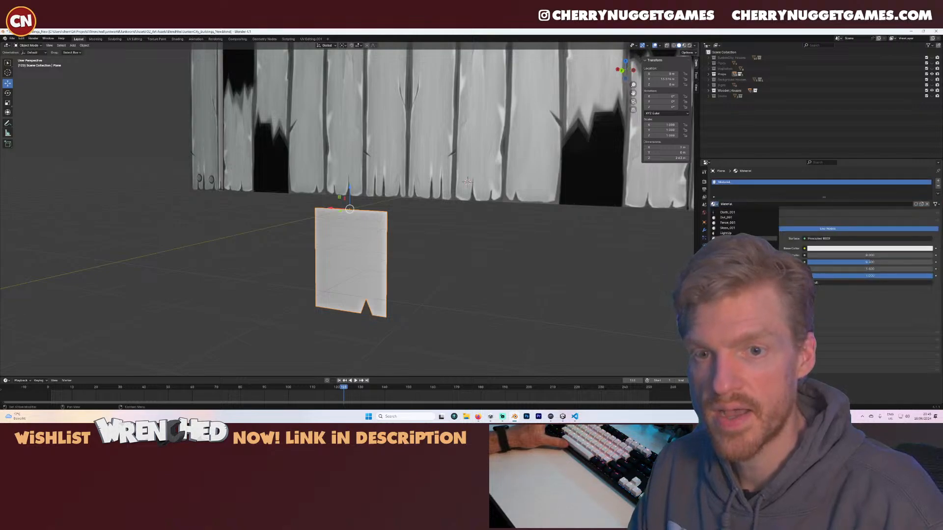
left_click(727, 212)
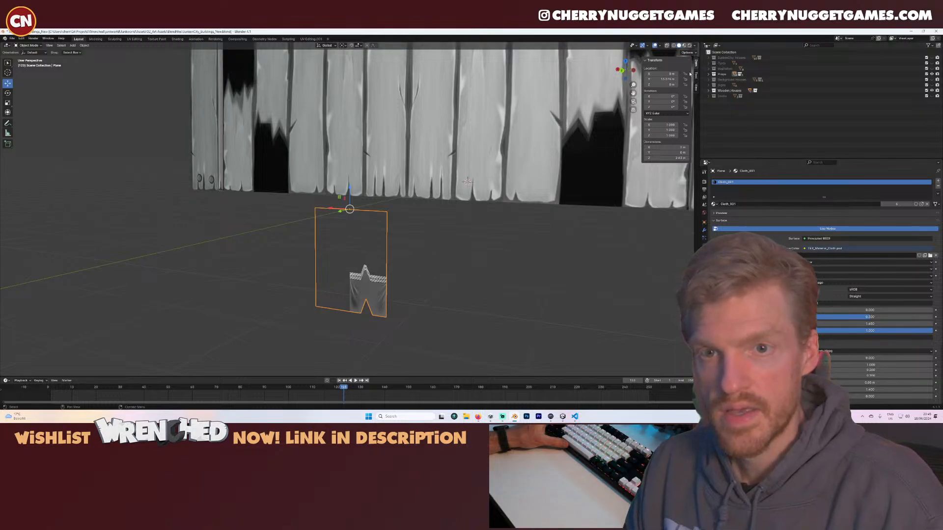
- Switch to the UV Editing workspace and frame the notched plane in the 3D view
left_click(312, 38)
middle_click_drag(538, 276, 405, 312)
key("a")
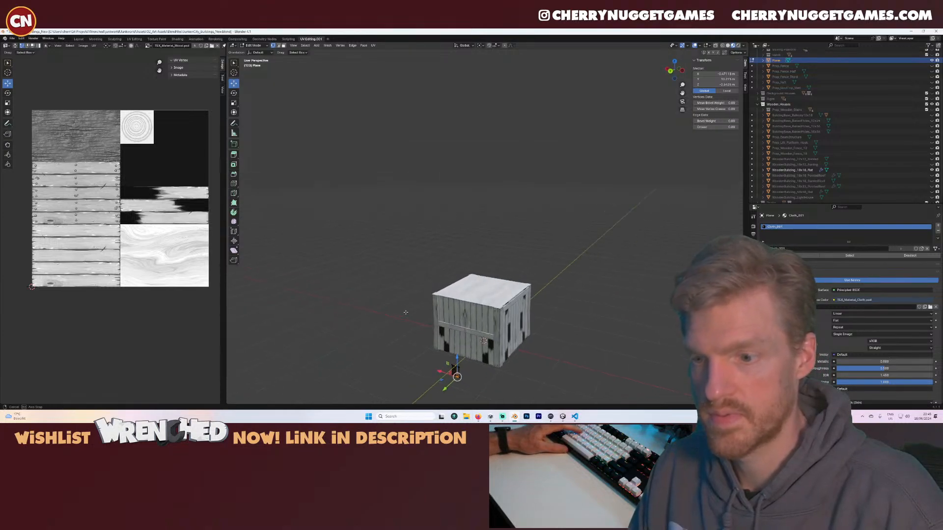
key("ctrl+z")
key("KP_Decimal")
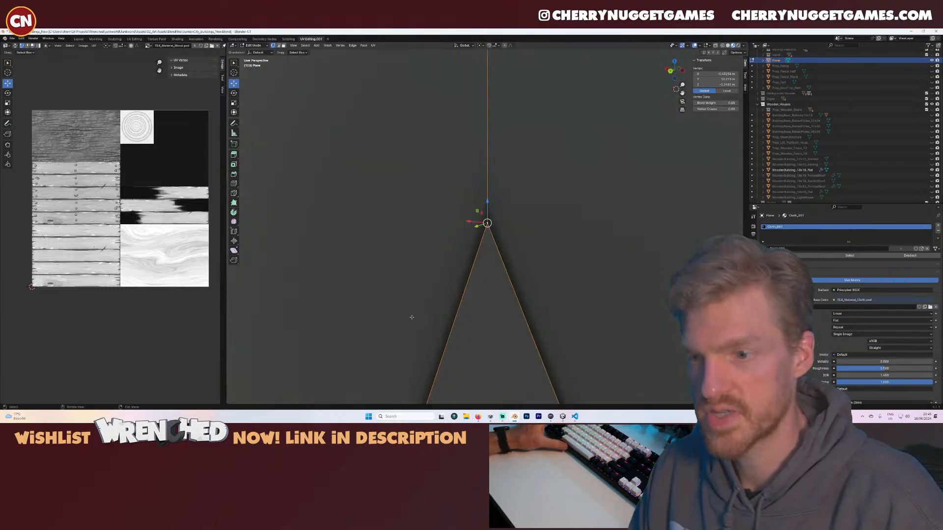
scroll(471, 294, "down", 8)
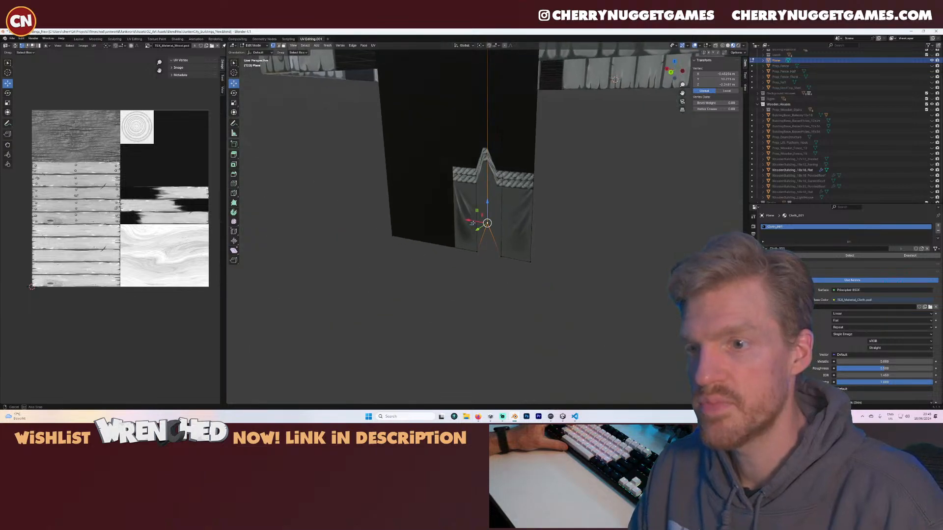
- Switch to face selection and select all four faces of the notched plane
left_click(460, 191)
key("3")
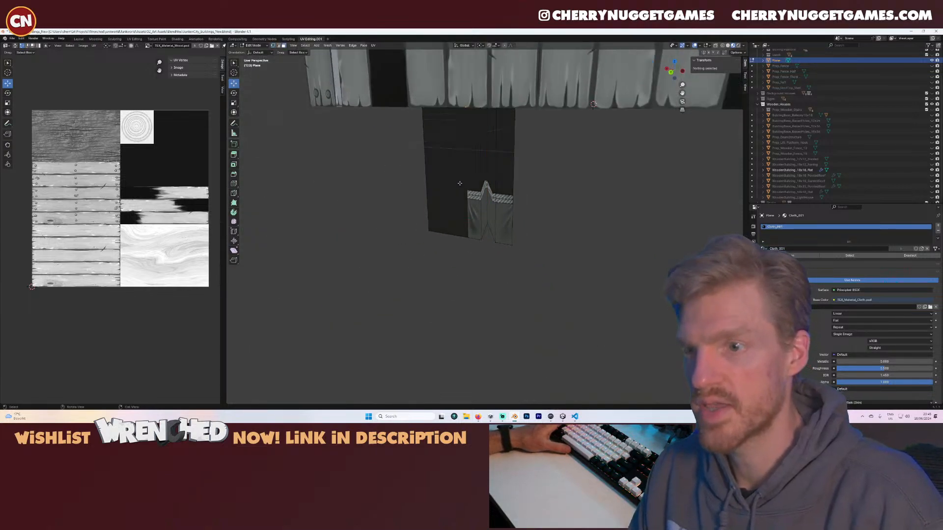
left_click(461, 186)
left_click(485, 179, "shift")
left_click(491, 180, "shift")
left_click(502, 181, "shift")
scroll(114, 225, "down", 1)
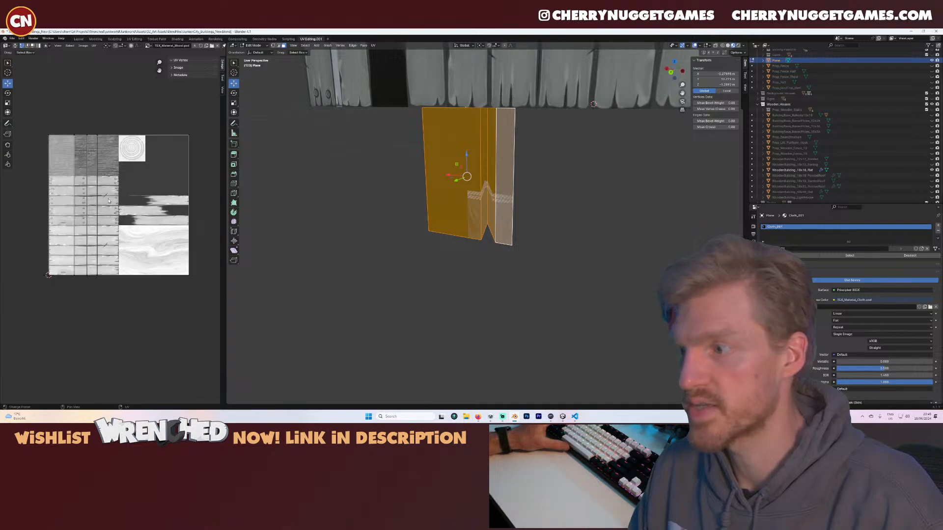
- Show the TEX_Material_Cloth.psd image behind the plane's UVs and widen the UV editor
scroll(115, 225, "up", 2)
left_click(149, 46)
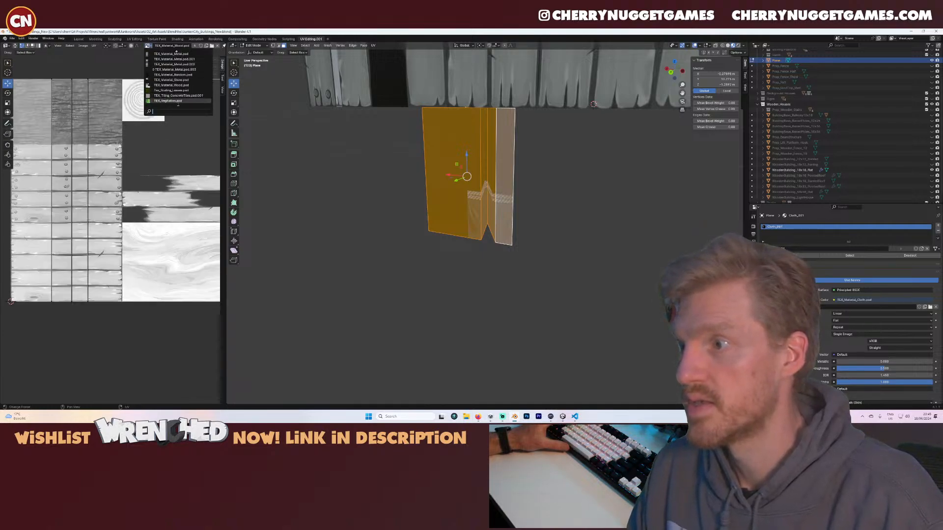
scroll(174, 99, "up", 12)
left_click(171, 75)
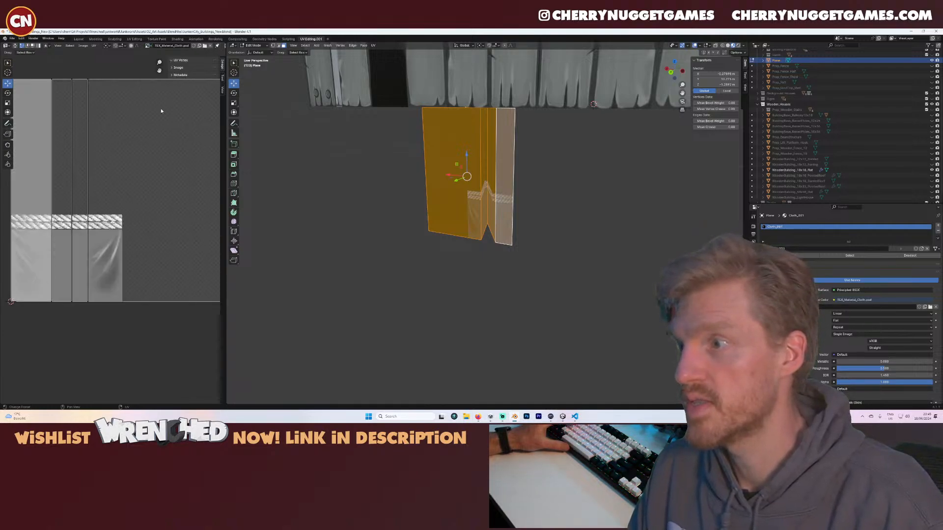
scroll(135, 194, "down", 2)
middle_click_drag(136, 217, 146, 206)
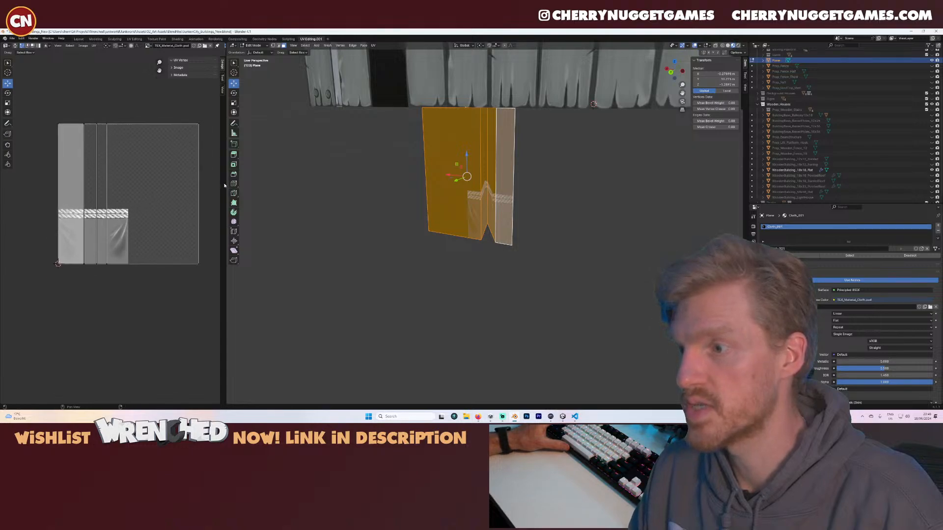
left_click_drag(224, 183, 363, 187)
scroll(250, 211, "up", 3)
scroll(250, 211, "down", 3)
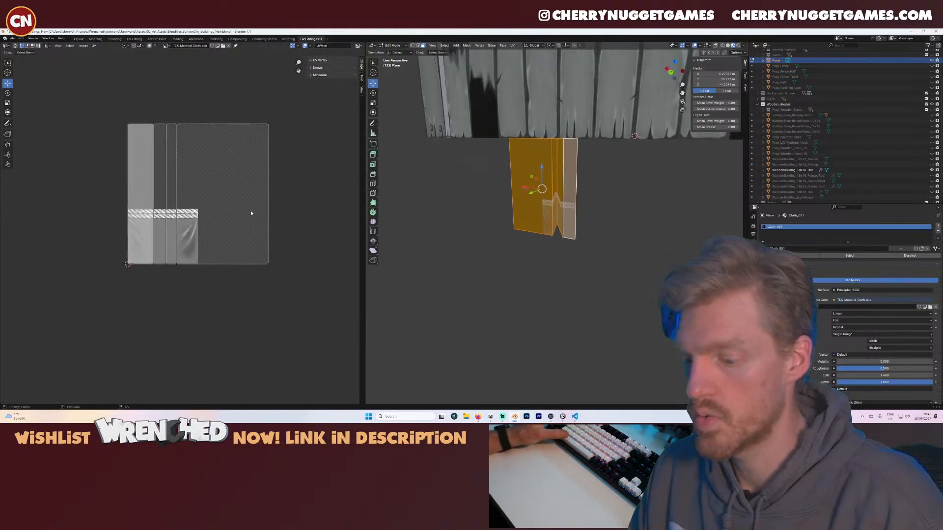
- Shrink all the plane's UVs onto the cloth area below the rope texture and mirror them along X
key("a")
key("s")
left_click(209, 207)
key("g")
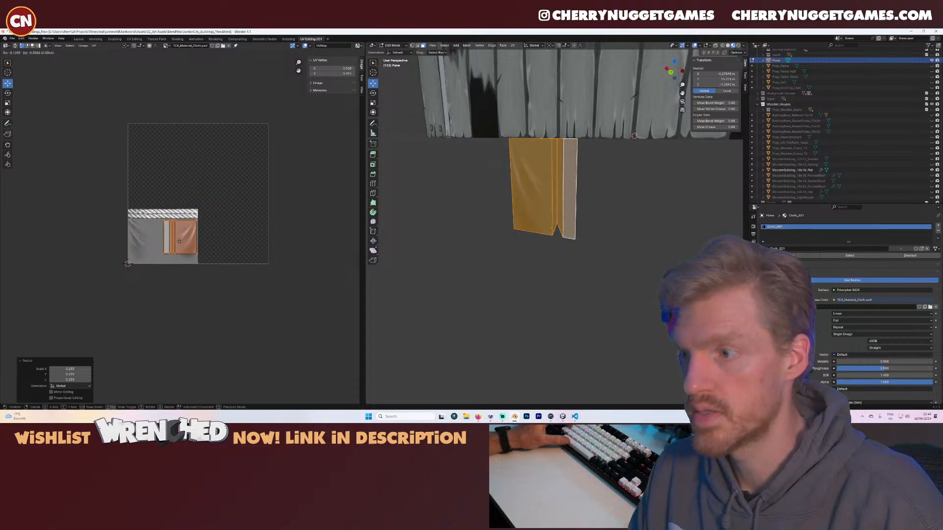
left_click(179, 240)
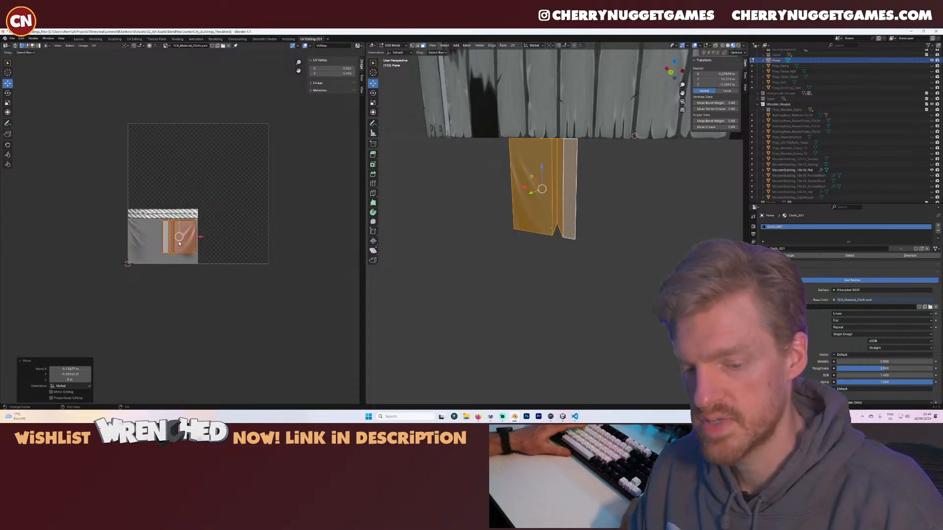
key("u")
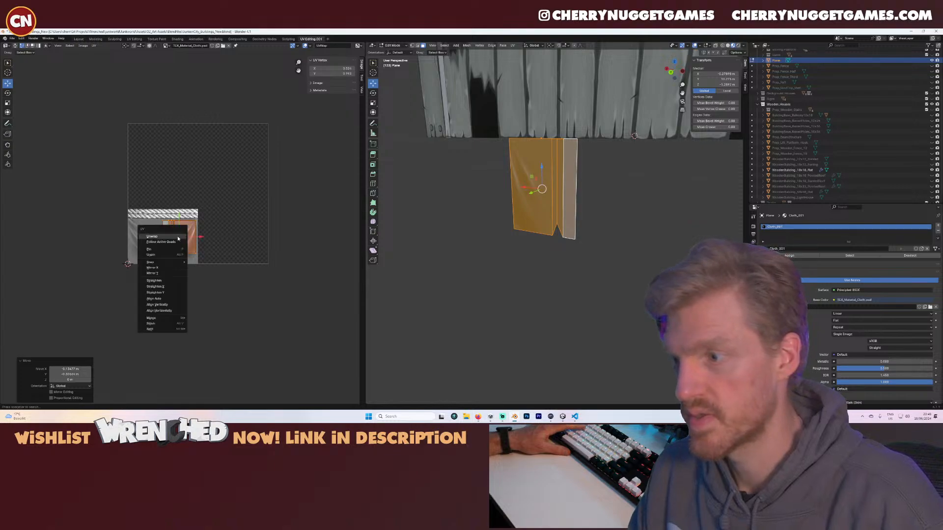
left_click(174, 268)
- Centre the mirrored UVs on the cloth area and enlarge them to nearly its full height
scroll(183, 231, "up", 4)
key("g")
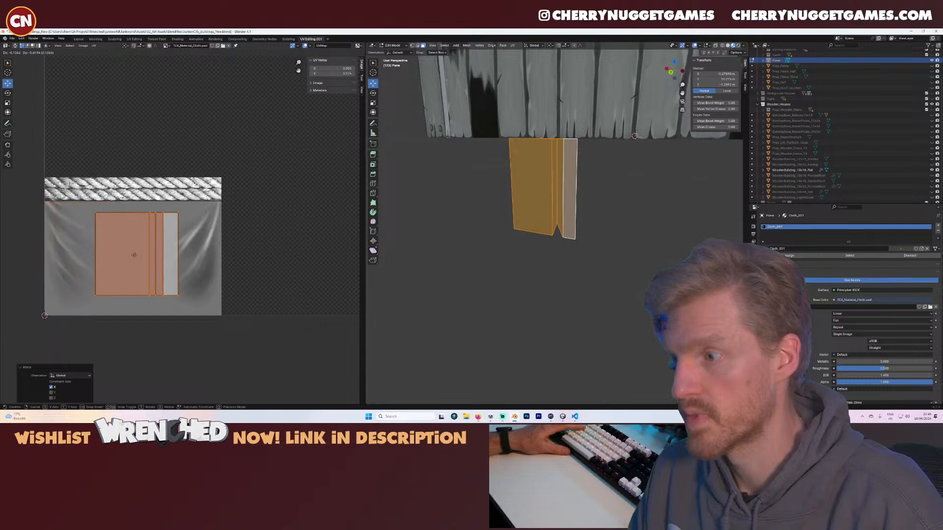
left_click(130, 253)
key("s")
left_click(143, 264)
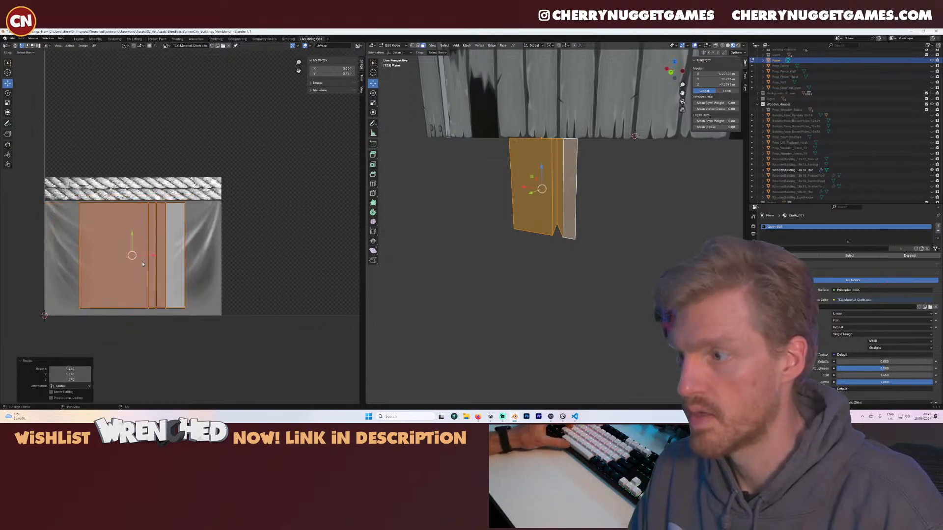
left_click_drag(131, 245, 131, 247)
- Stretch the UVs along Y and then X to fill the whole cloth area below the rope
key("s")
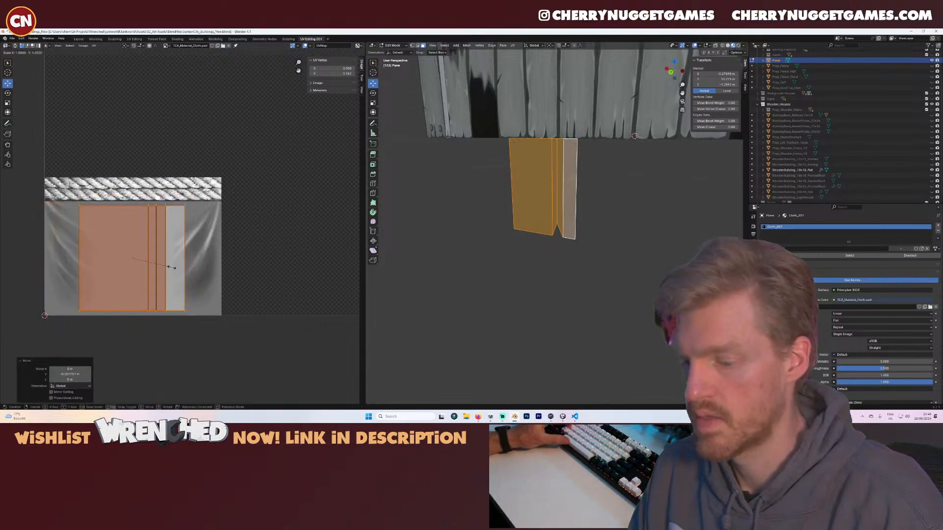
key("y")
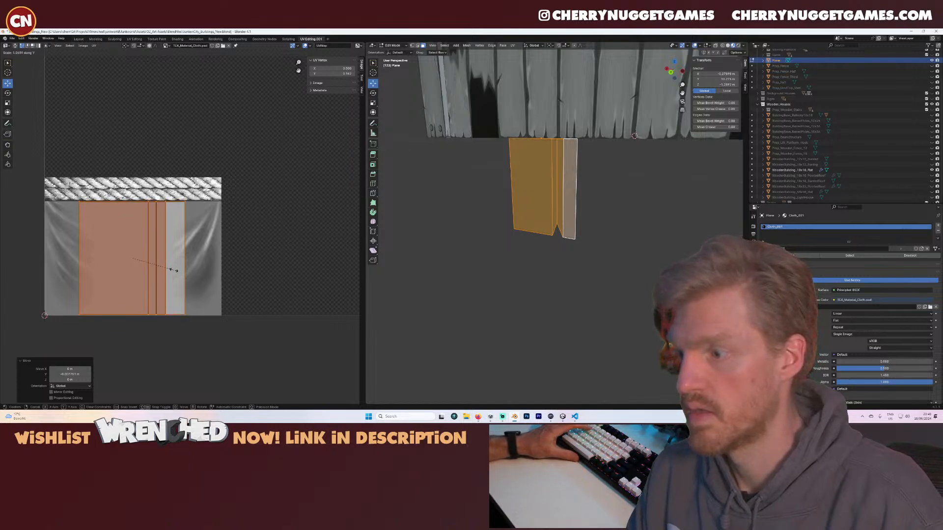
left_click(175, 272)
key("s")
key("x")
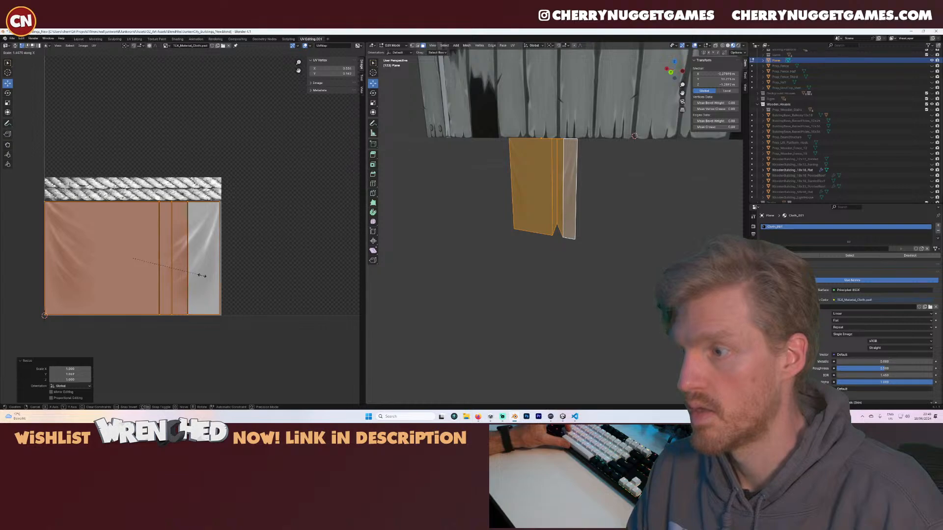
left_click_drag(156, 259, 156, 261)
- Move the inner UV edge of the plane's large face along X towards the middle of the cloth texture
left_click(569, 273)
middle_click_drag(566, 265, 584, 238)
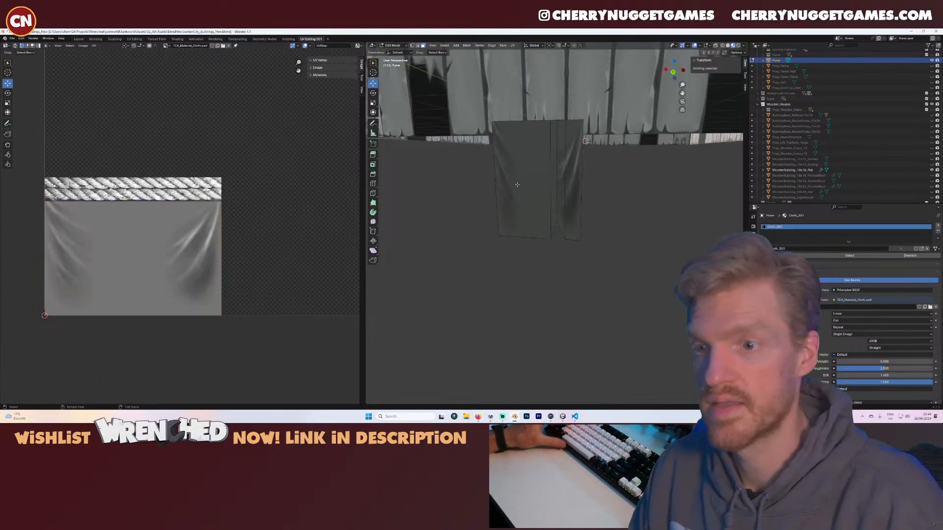
left_click(517, 184)
middle_click_drag(517, 184, 528, 179)
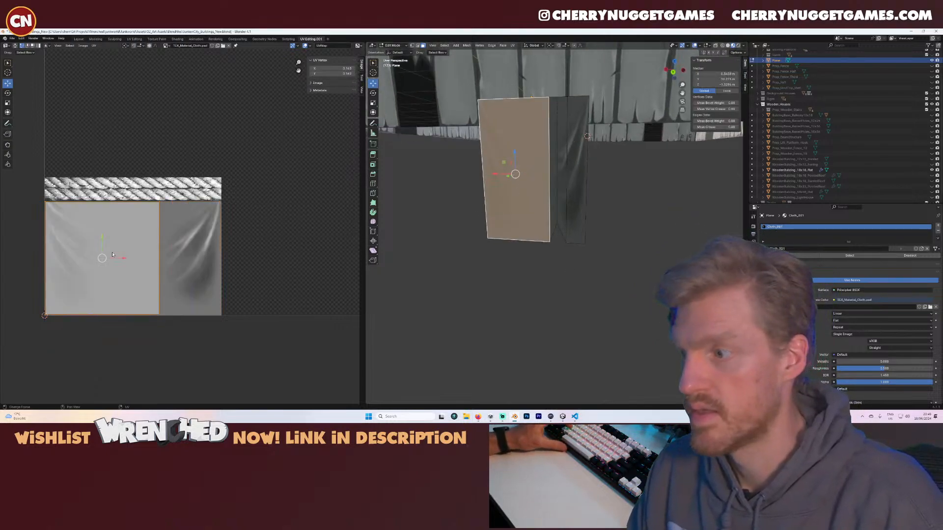
left_click(161, 255)
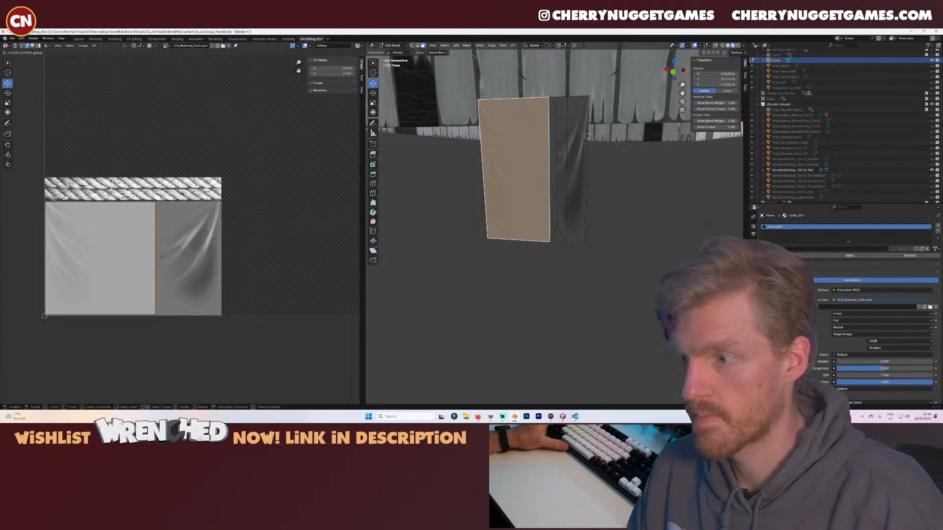
left_click_drag(162, 258, 130, 259)
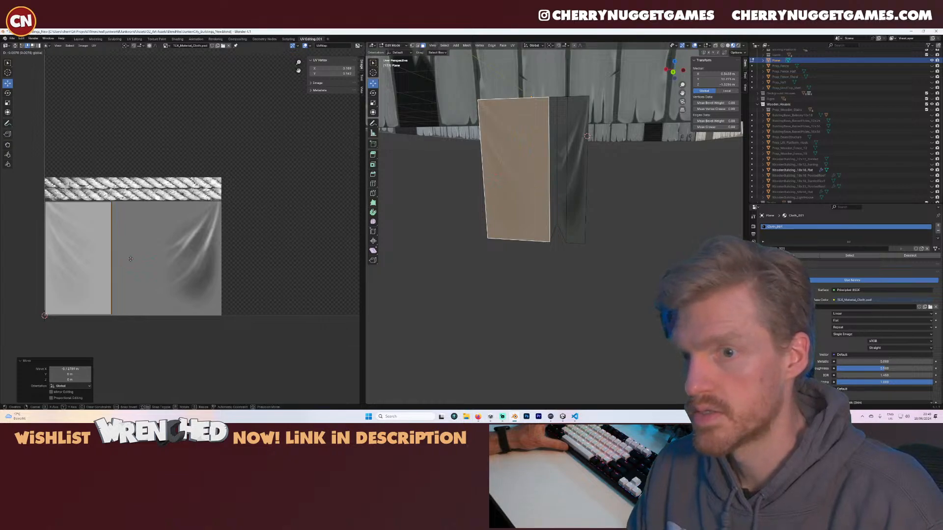
- Select the three narrow faces on the notched side of the plane
left_click(557, 162)
left_click(577, 167, "shift")
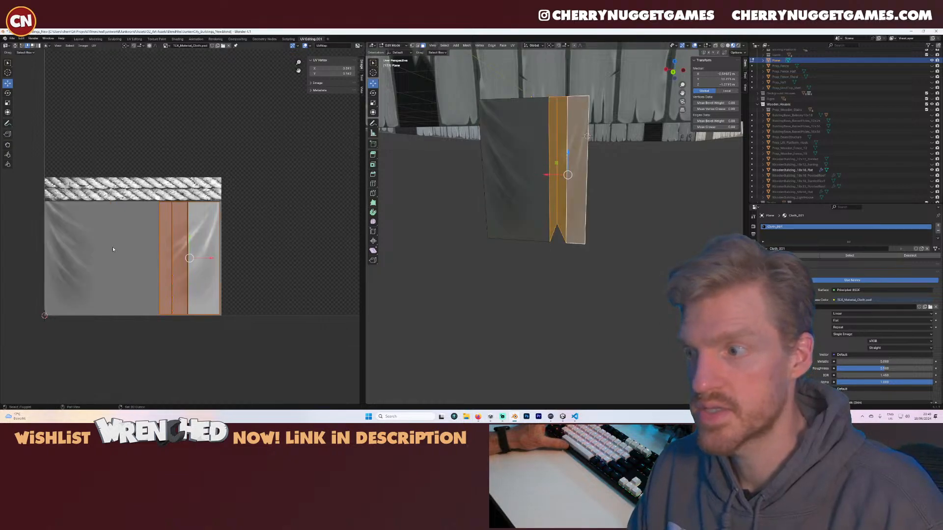
- Try widening the narrow faces' UVs along X and shifting them sideways, and undo both changes
key("s")
key("x")
left_click(203, 260)
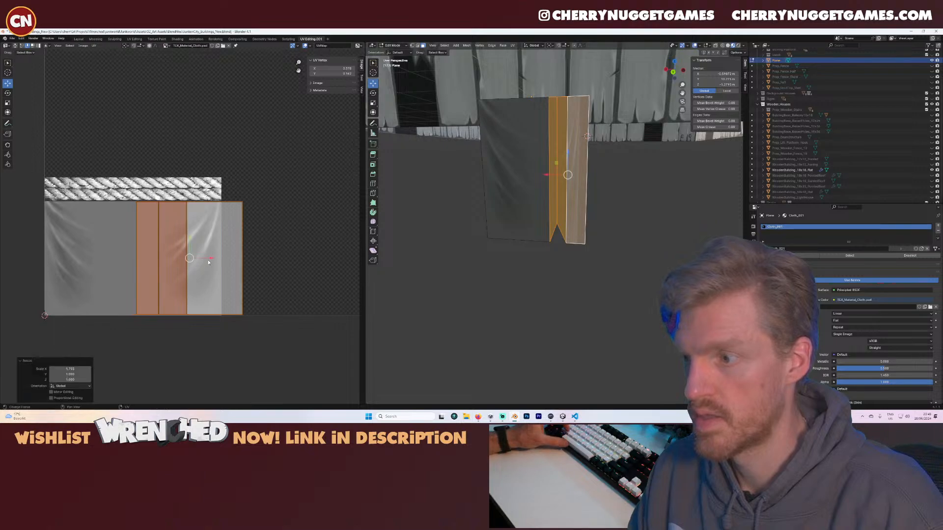
left_click_drag(205, 258, 189, 256)
key("ctrl+z")
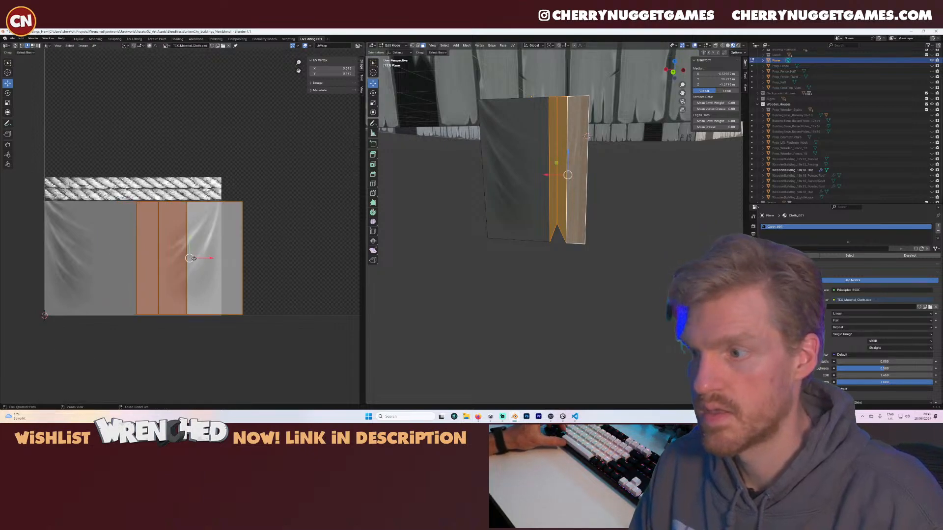
key("ctrl+z")
- Narrow the three faces' UVs along X and align them with the outer edge of the cloth texture
key("s")
key("x")
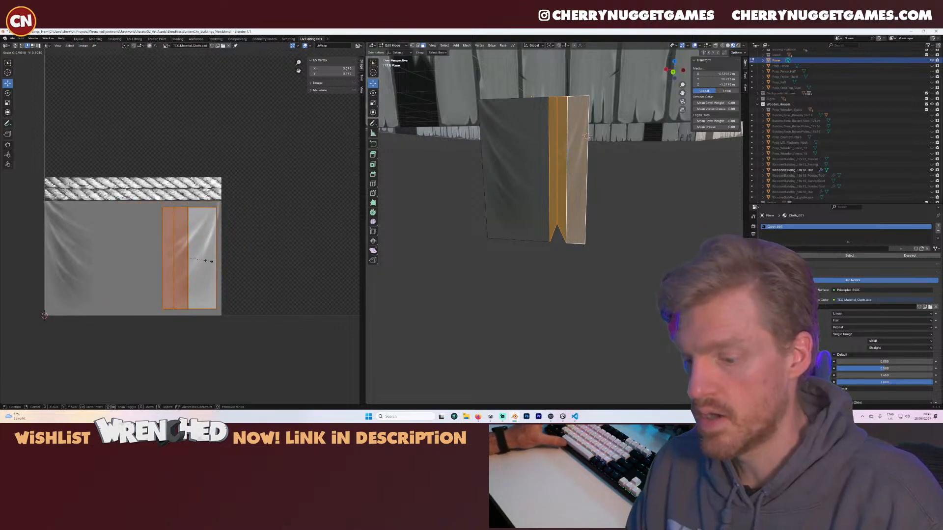
left_click(204, 259)
key("g")
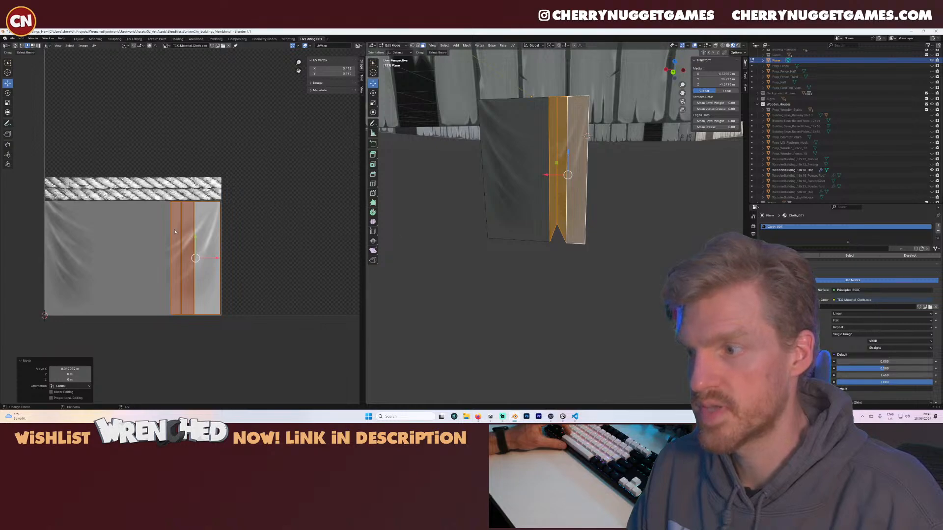
- Reposition the narrow faces' inner UV edges along X one by one, spreading them across the fold area
key("g")
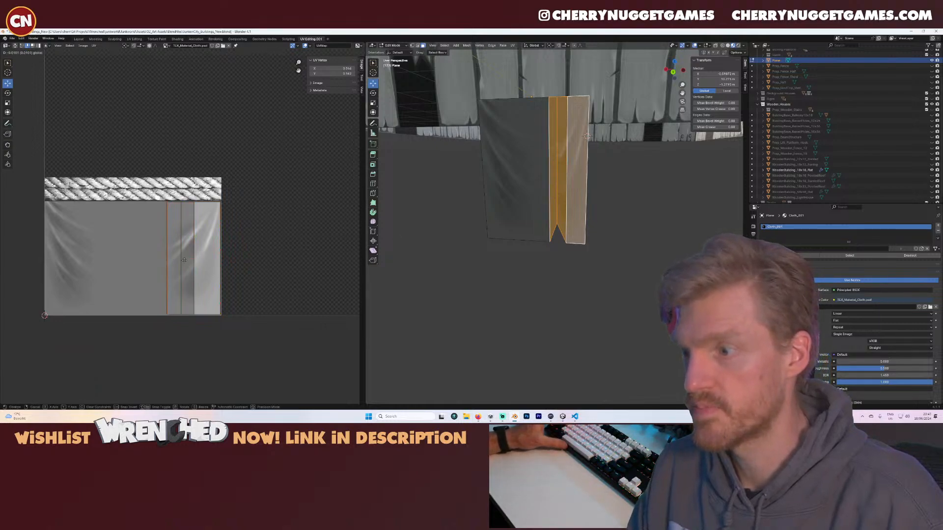
left_click(180, 257)
key("g")
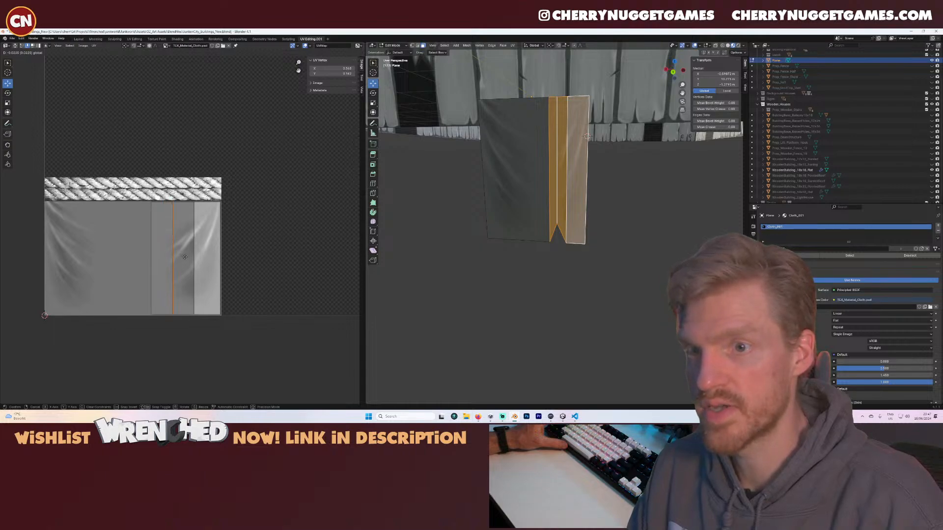
left_click(177, 257)
key("g")
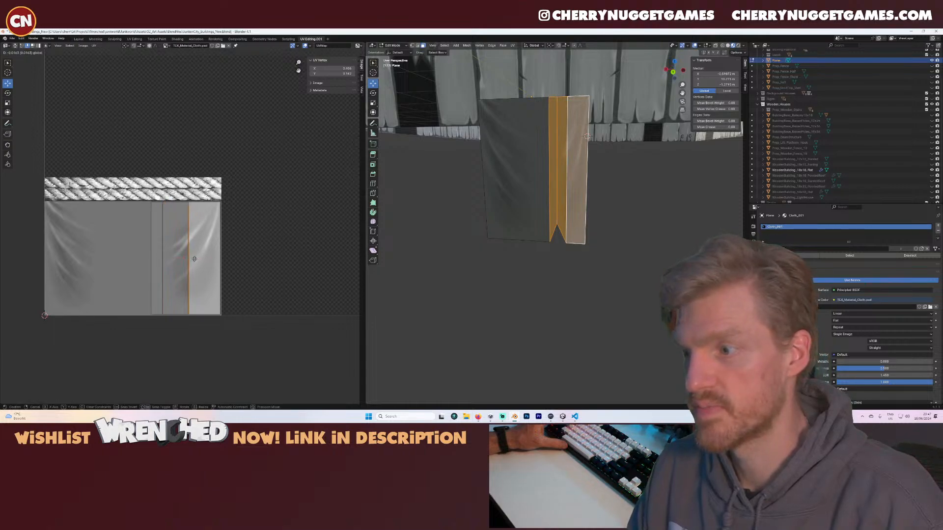
left_click(200, 261)
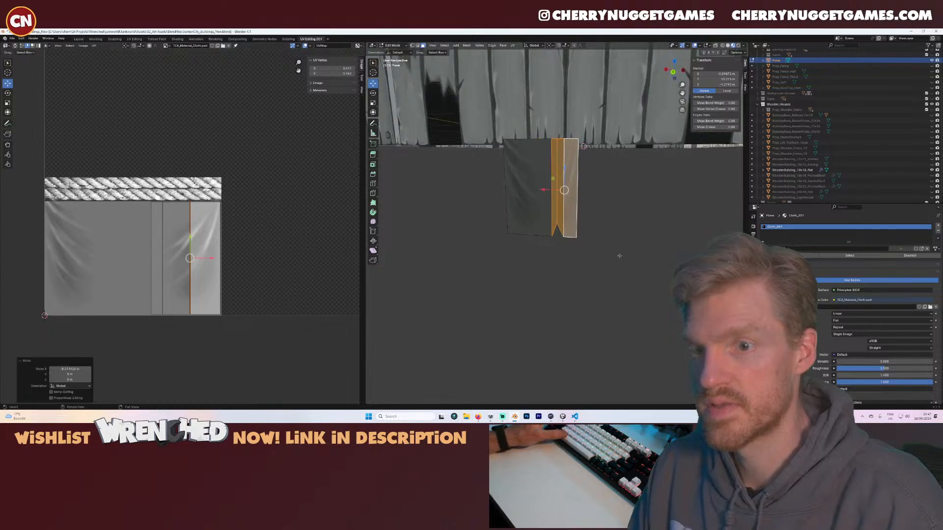
- Inspect the cloth texture on the notched plane in Object Mode
key("Tab")
mouse_move(587, 226)
middle_mouse_down()
mouse_move(547, 255)
mouse_move(492, 234)
mouse_move(575, 233)
middle_mouse_up()
scroll(538, 175, "up", 2)
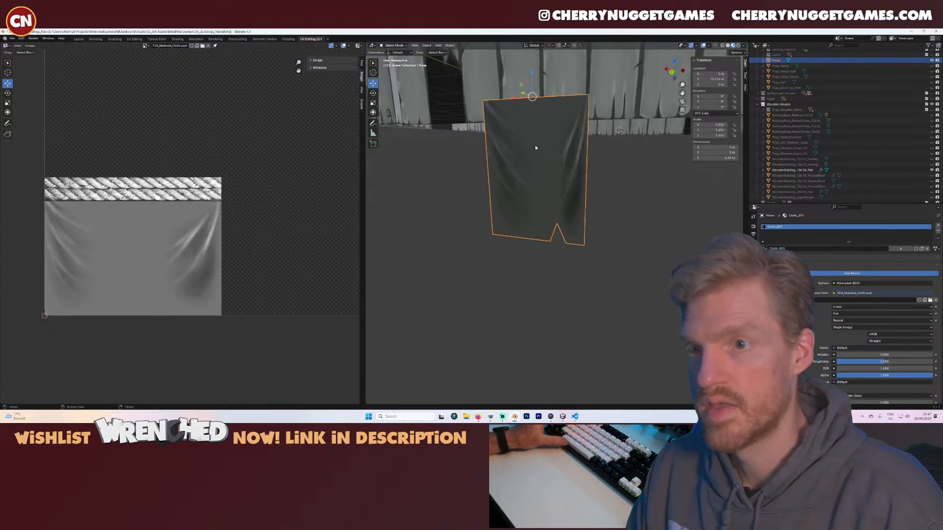
- Move the wide cloth face's inner vertical edge along X in Edit Mode to widen the narrow fold strip beside it
key("Tab")
middle_click_drag(535, 147, 548, 156)
left_click(548, 156)
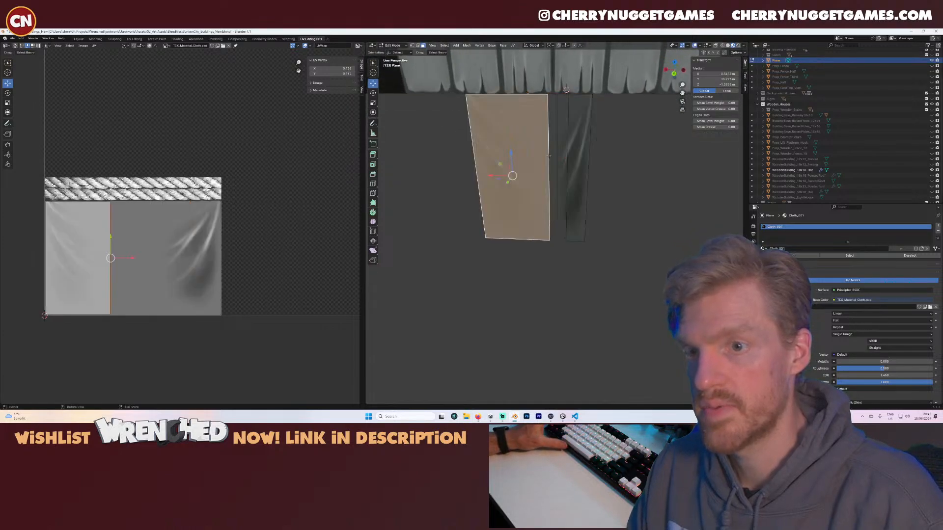
key("2")
left_click(553, 162)
mouse_move(528, 177)
left_mouse_down()
mouse_move(514, 179)
mouse_move(533, 166)
left_mouse_up()
left_click(557, 172)
left_click(524, 85)
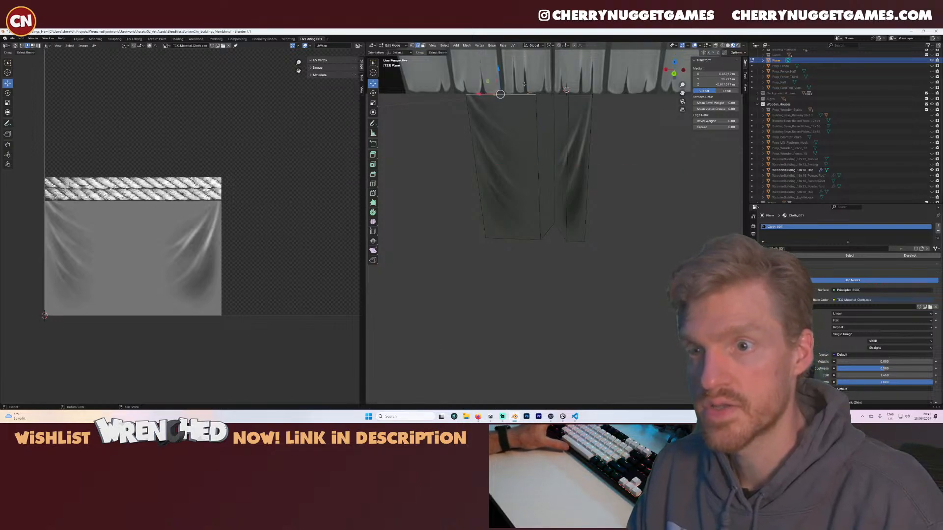
- Try moving the narrow strip's top edge vertically, and undo the change
left_click(534, 94)
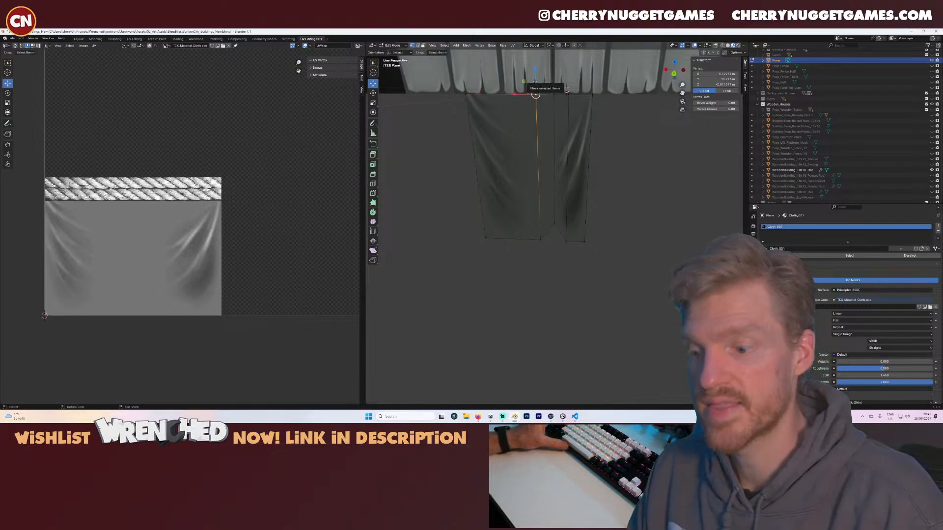
key("2")
left_click(544, 93)
left_click_drag(546, 85, 546, 97)
key("ctrl+z")
- Shift the narrow strip face and the neighbouring vertical fold edge along X toward the cloth's centre
key("3")
left_click(544, 152)
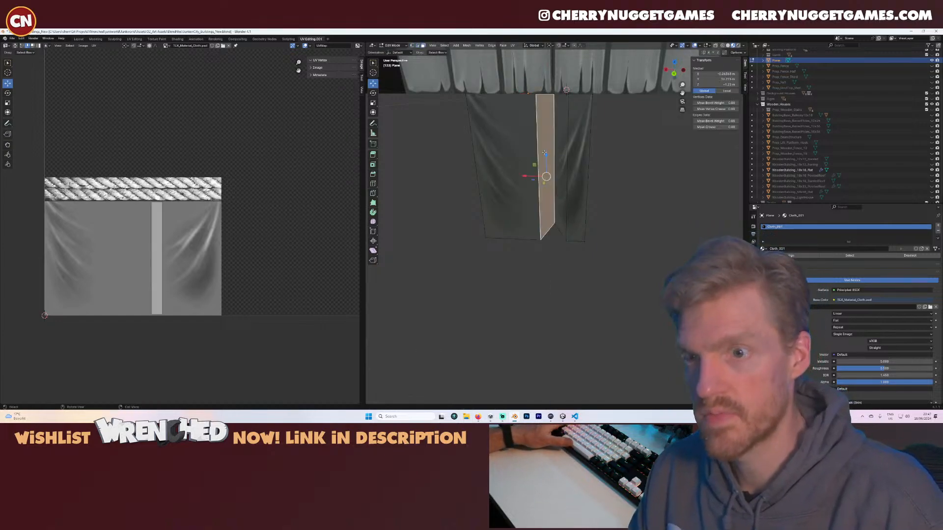
mouse_move(532, 177)
left_mouse_down()
mouse_move(525, 177)
mouse_move(536, 176)
left_mouse_up()
key("2")
left_click(567, 156)
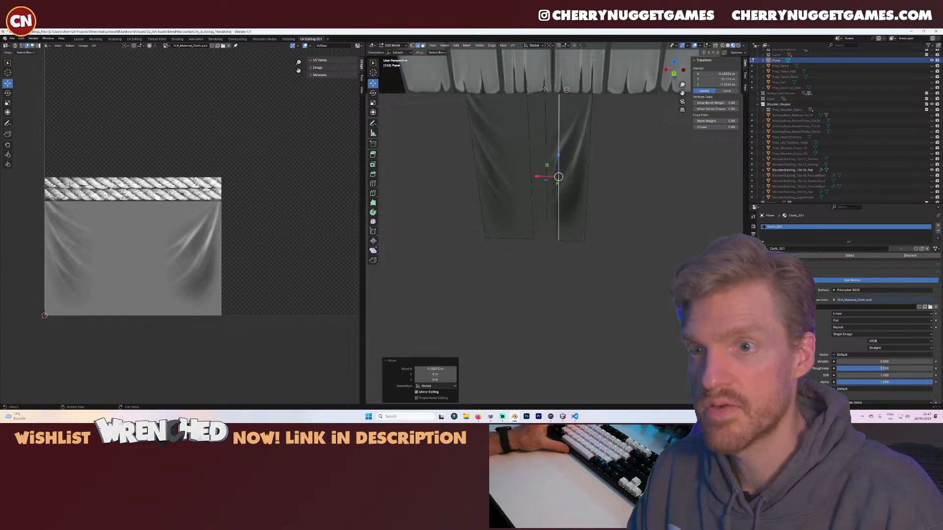
- Lower the narrow strip's top edge and shift it along X, and offset the adjacent fold edge along Y to shape the crease
left_click(536, 93)
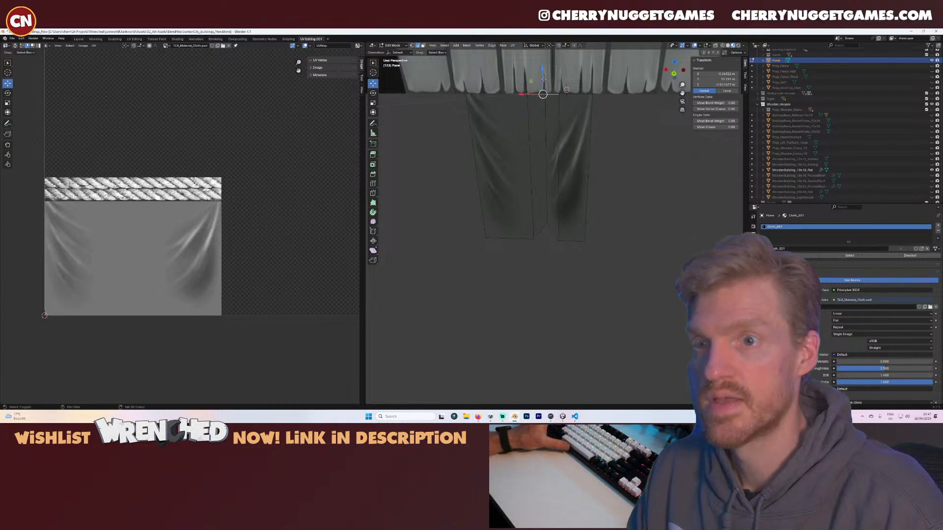
left_click_drag(544, 79, 515, 103)
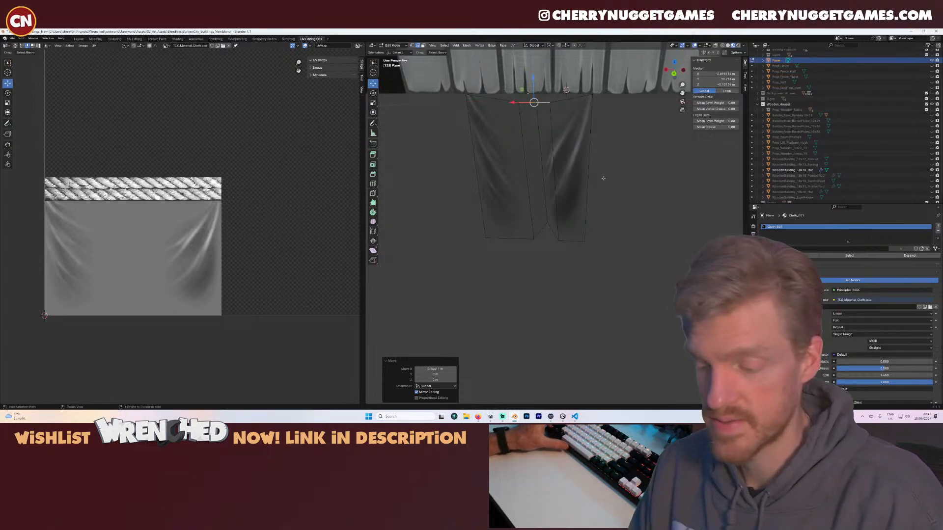
middle_click_drag(603, 179, 525, 208)
left_click_drag(534, 191, 538, 187)
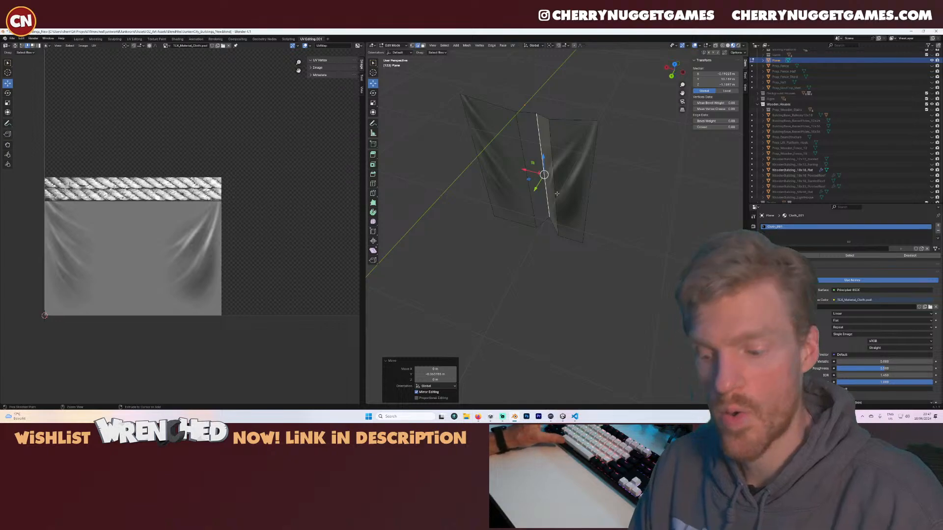
middle_click_drag(555, 193, 552, 219)
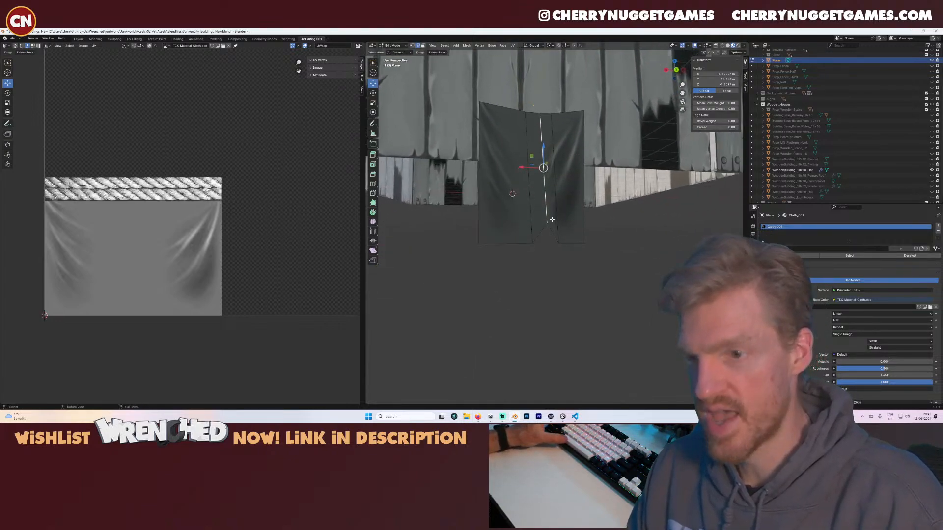
- Adjust the vertices around the bottom notch along X, moving one of its lower corners separately
left_click_drag(565, 253, 526, 218)
key("g")
key("x")
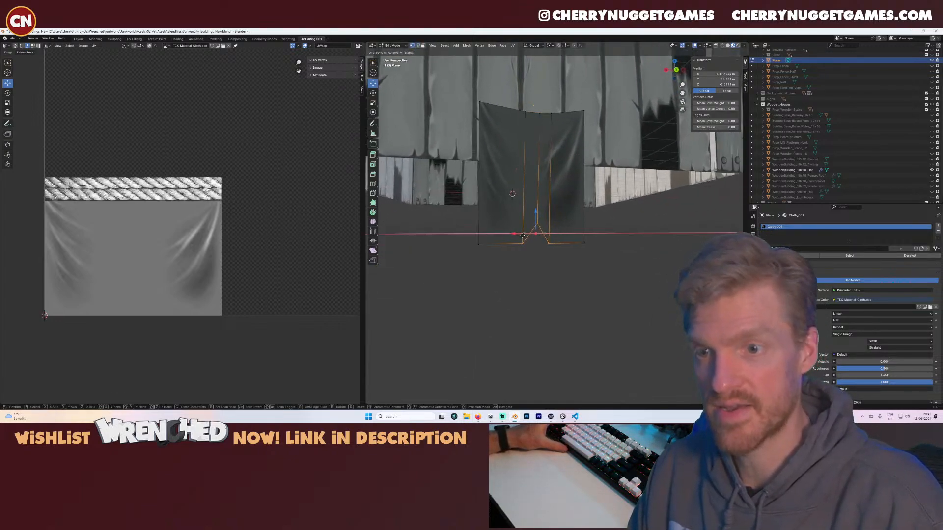
left_click(533, 236)
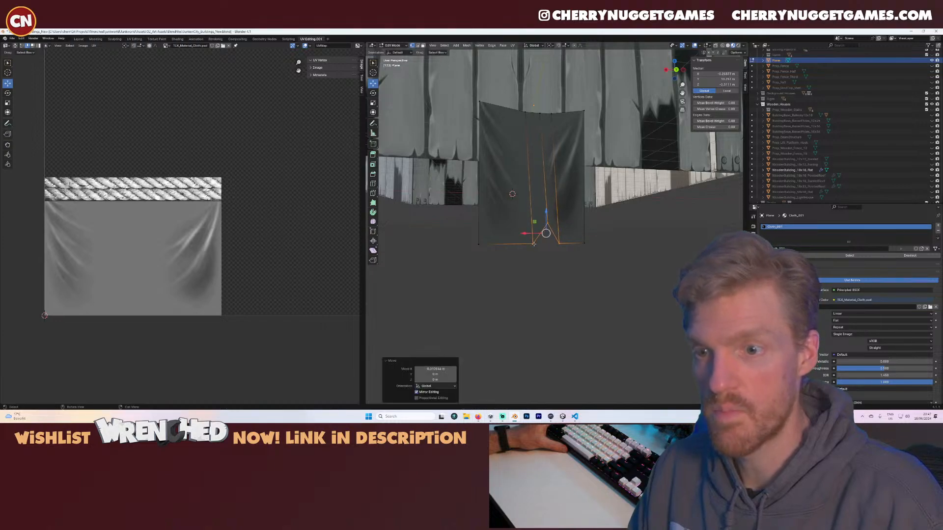
left_click(534, 244)
key("g")
key("x")
left_click(530, 245)
- Select all four cloth faces and unwrap them again with the Angle Based method
middle_click_drag(530, 245, 554, 228)
key("3")
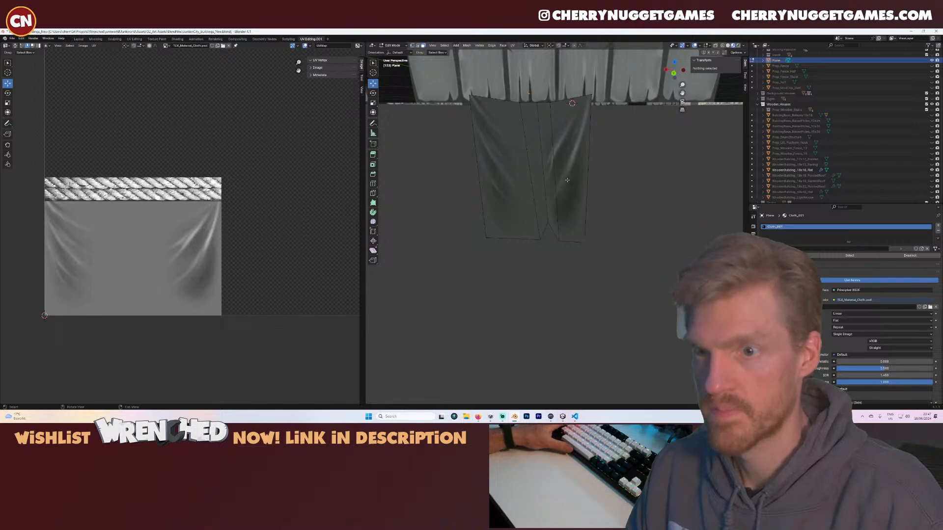
left_click(565, 180)
left_click(549, 172, "shift")
left_click(535, 165, "shift")
left_click(514, 156, "shift")
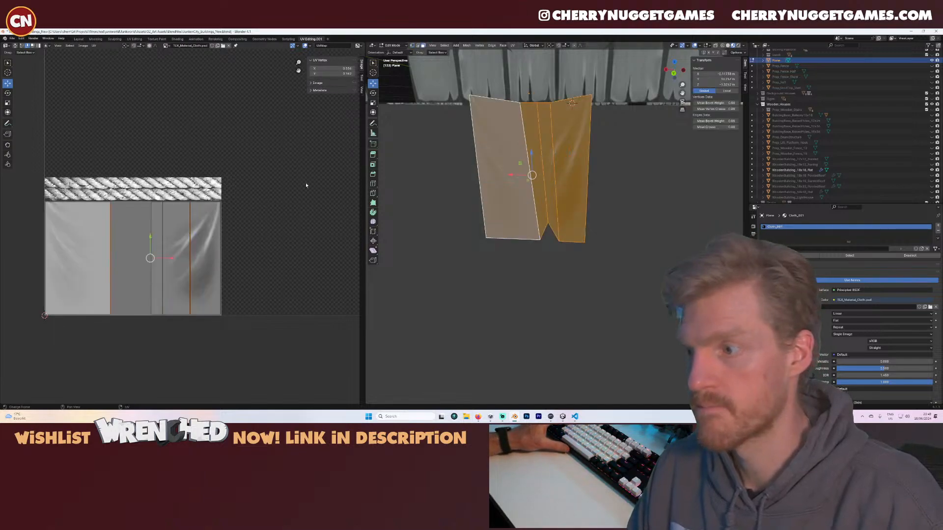
left_click(513, 45)
left_click(523, 56)
scroll(248, 218, "down", 2)
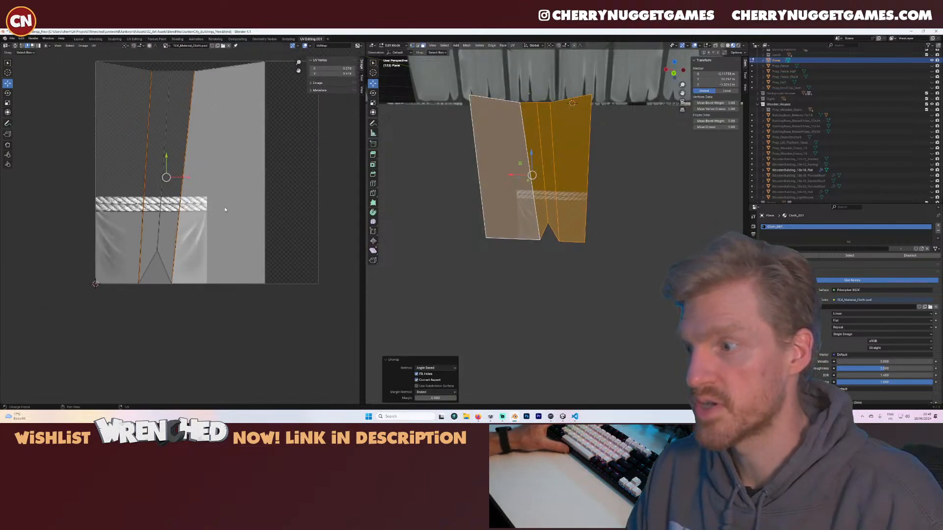
- Try scaling the freshly unwrapped UVs, and undo the change
key("s")
left_click(217, 203)
key("ctrl+z")
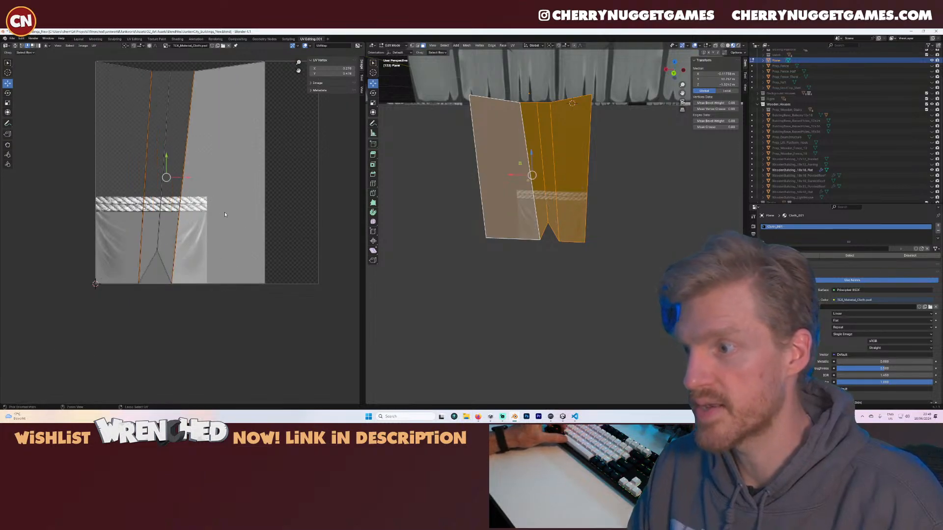
- Select all the cloth UVs and scale them down to roughly the height of the cloth texture area
key("a")
key("s")
left_click(189, 195)
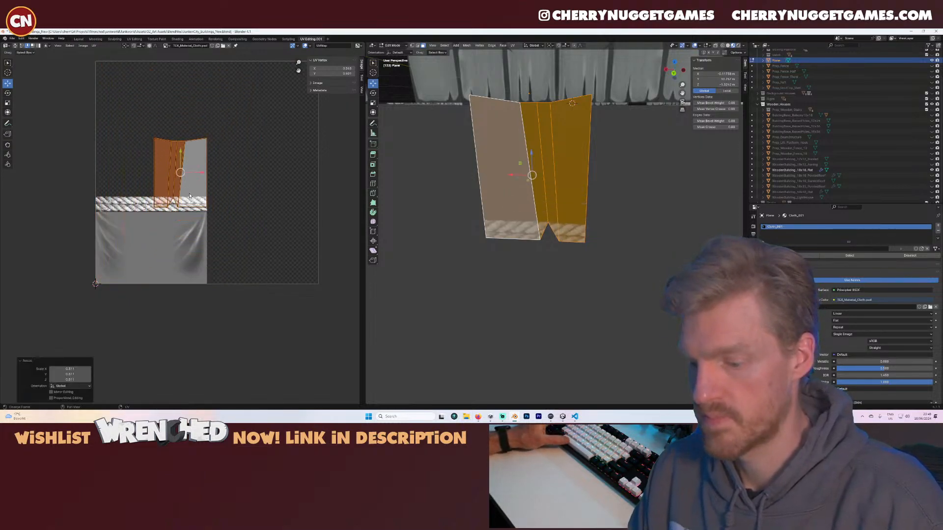
- Try aligning the UVs with a Straighten option, and undo it
key("shift+w")
left_click(188, 199)
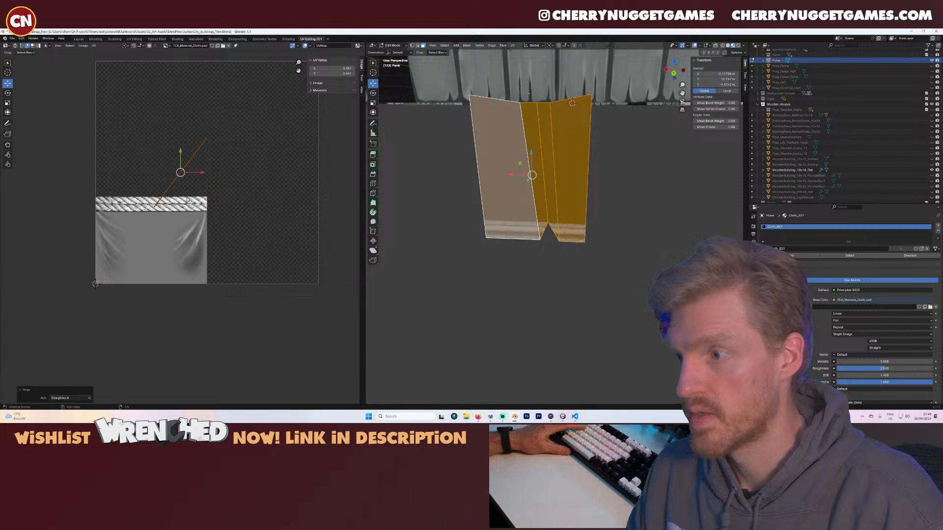
key("ctrl+z")
- Mirror the UVs along X and move them onto the plain cloth area below the rope texture
right_click(185, 189)
left_click(180, 169)
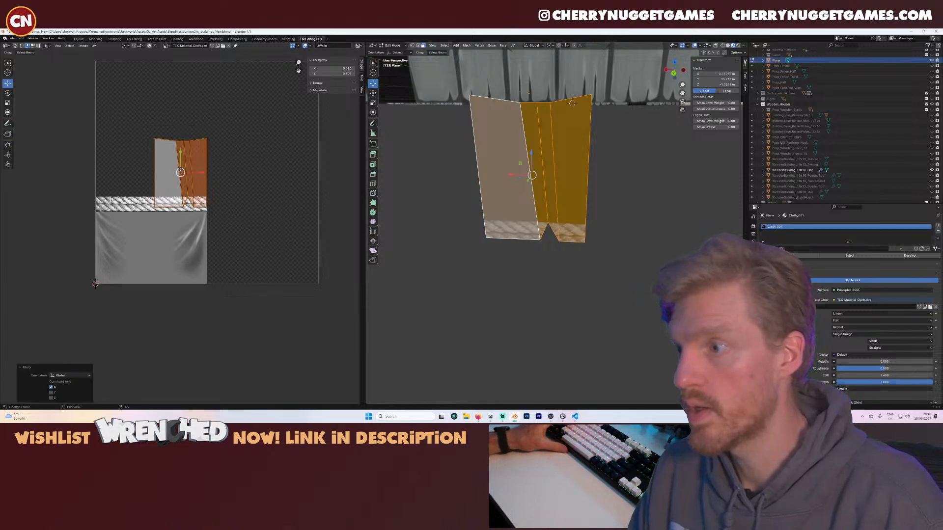
key("g")
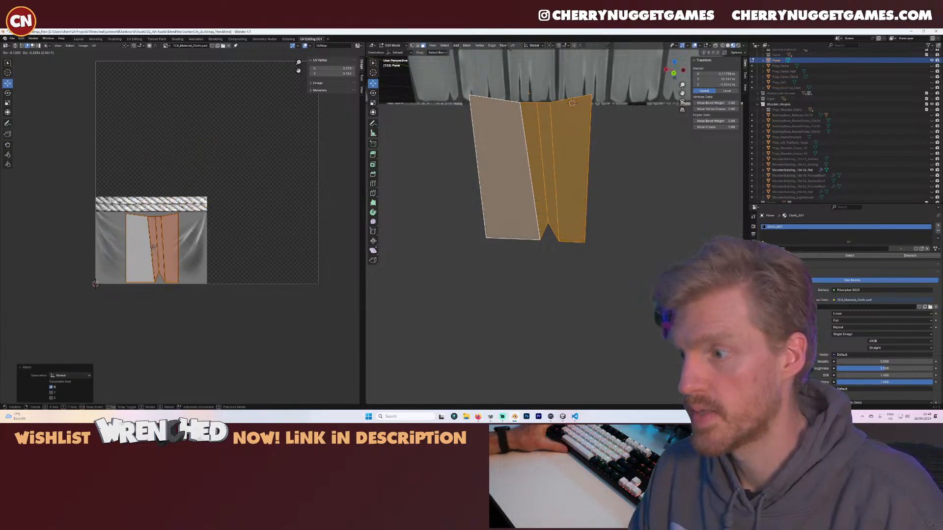
left_click(153, 247)
- Widen the UVs along X to span the cloth area and nudge them to fit inside its borders
key("s")
key("x")
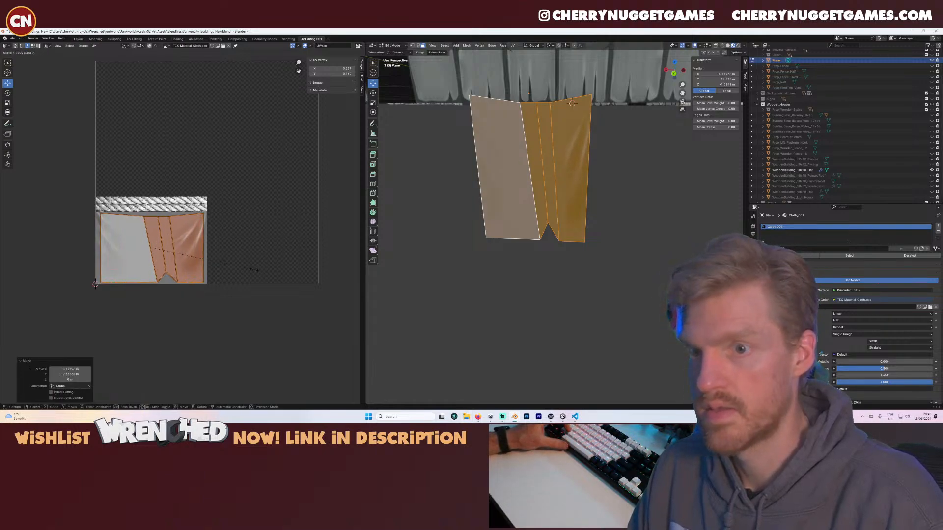
key("g")
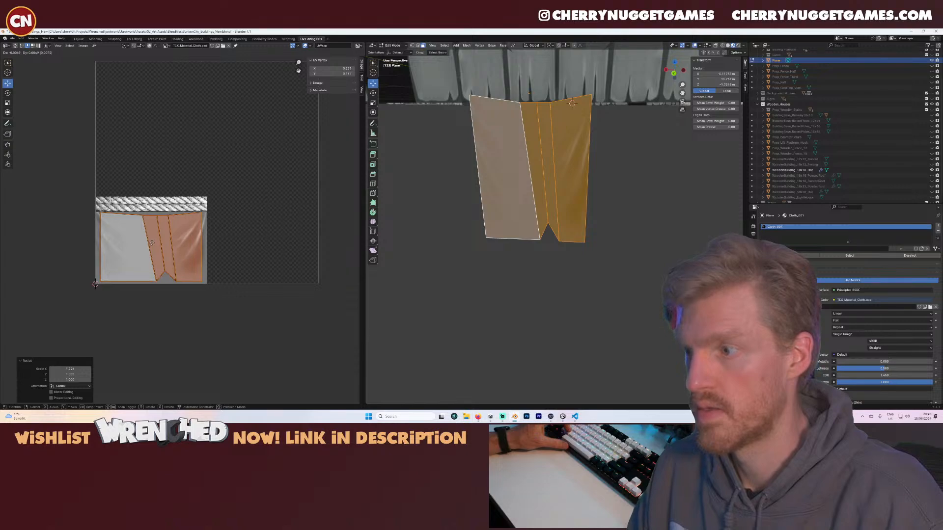
left_click(527, 257)
- Examine the re-unwrapped cloth from several distances and angles, switching to Object Mode
middle_click_drag(528, 257, 558, 264)
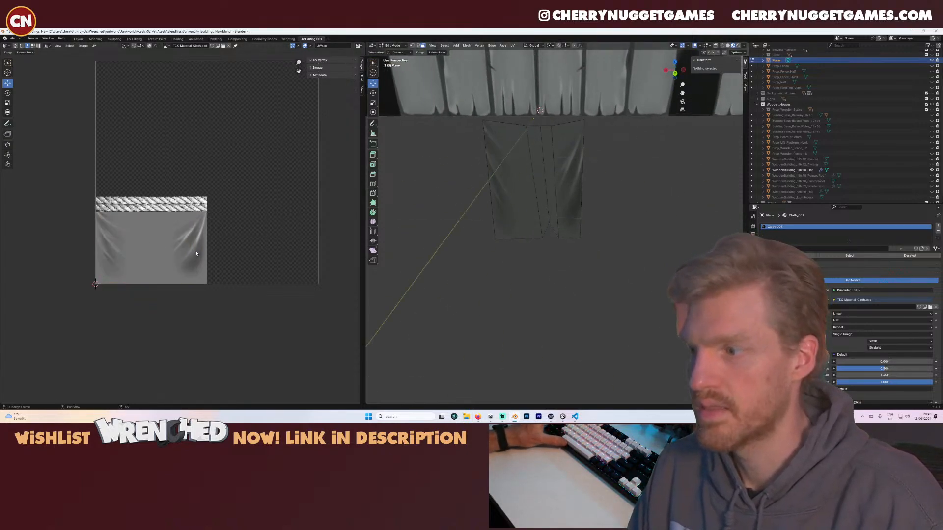
scroll(195, 254, "up", 2)
scroll(570, 231, "down", 5)
mouse_move(579, 231)
middle_mouse_down()
mouse_move(596, 236)
mouse_move(565, 223)
middle_mouse_up()
key("Tab")
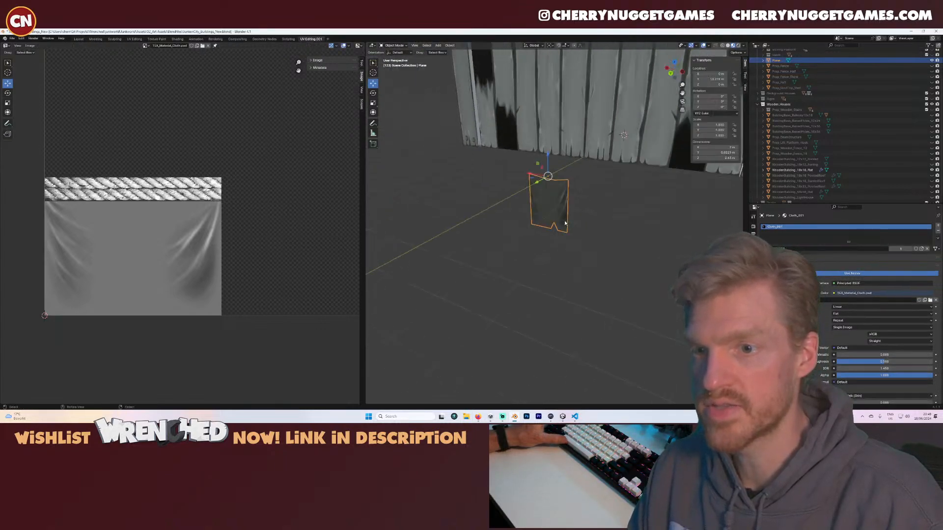
scroll(564, 224, "up", 3)
scroll(558, 226, "down", 4)
scroll(557, 221, "up", 2)
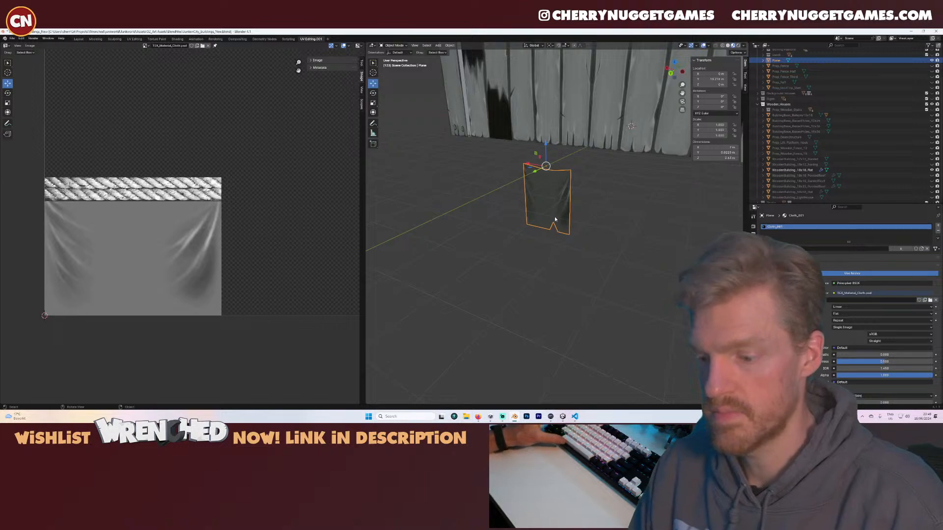
- Try a horizontal loop cut across the cloth, flatten it with a Z scale of 0, and offset it along Y
key("Tab")
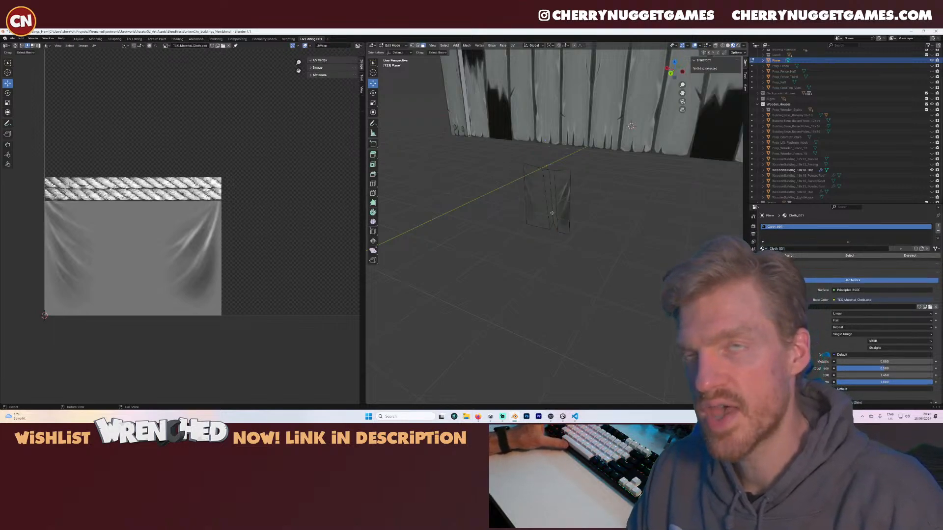
key("ctrl+r")
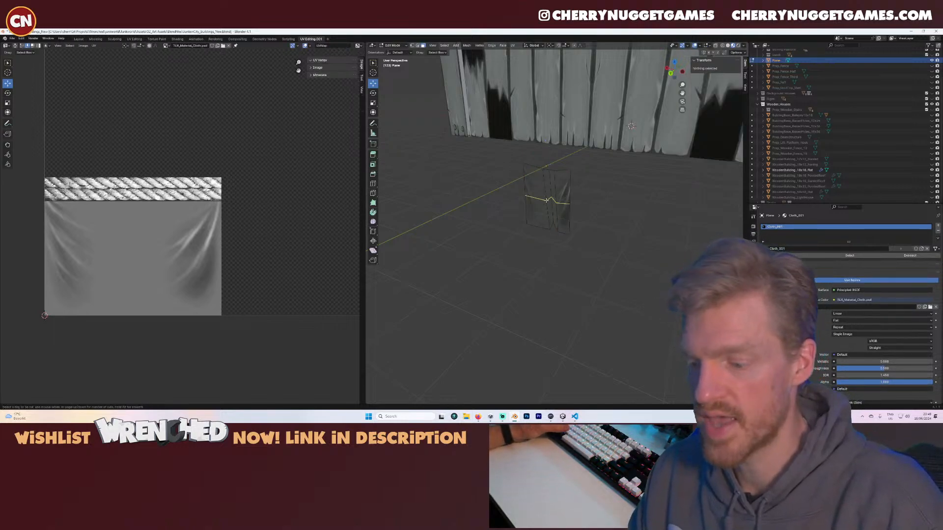
left_click(546, 201)
right_click(546, 201)
key("s")
key("z")
key("0")
key("Return")
scroll(586, 221, "up", 1)
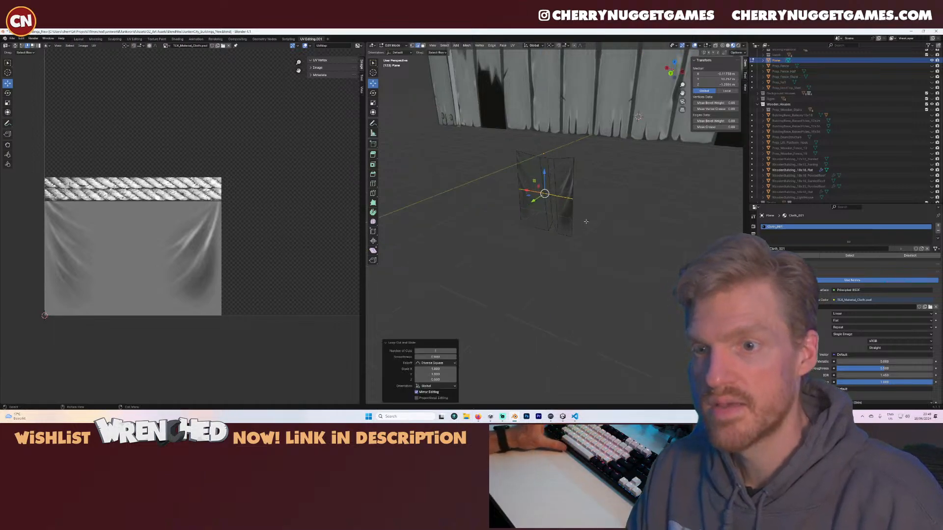
middle_click_drag(586, 222, 565, 216)
left_click_drag(527, 192, 532, 191)
- Examine the cloth's bulged shape in Object Mode and compare it with its mesh in Edit Mode
key("Tab")
mouse_move(548, 202)
middle_mouse_down()
mouse_move(596, 202)
mouse_move(556, 196)
middle_mouse_up()
scroll(556, 197, "up", 2)
scroll(554, 189, "up", 2)
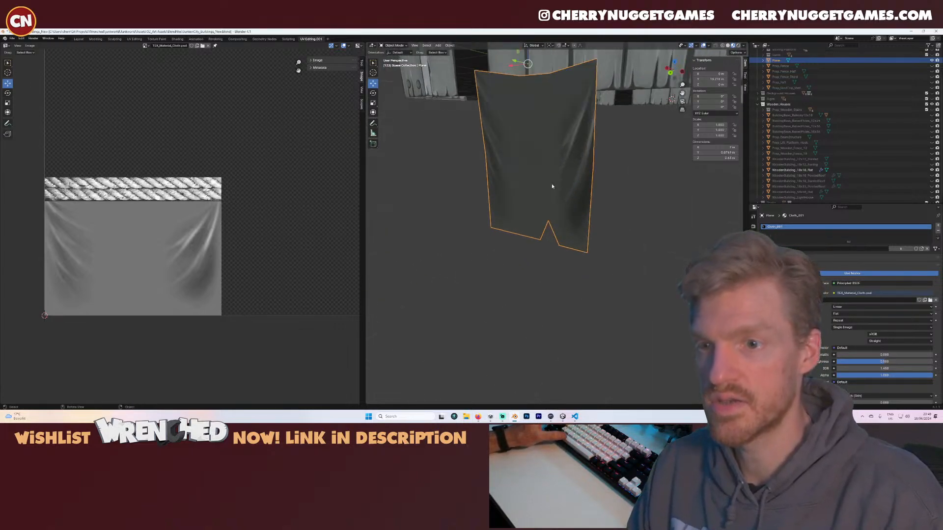
scroll(552, 184, "down", 3)
key("Tab")
scroll(548, 192, "up", 1)
scroll(549, 192, "down", 4)
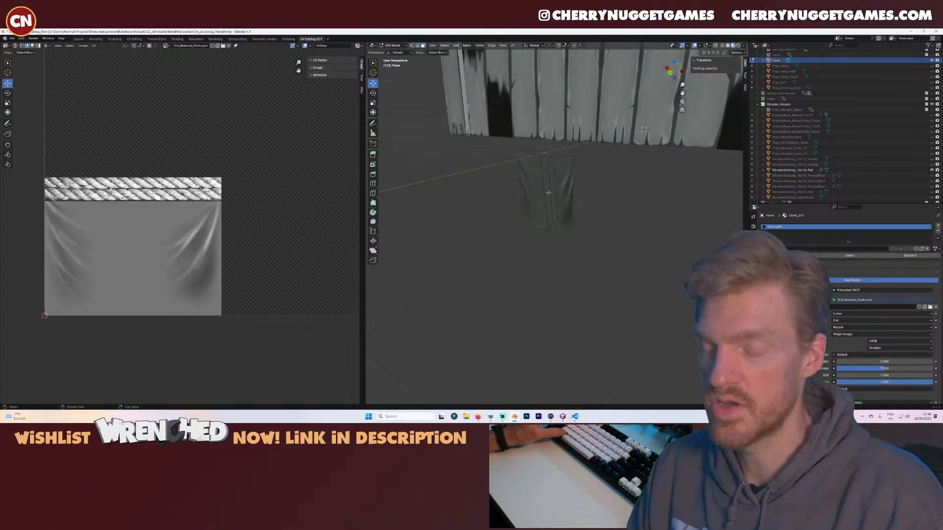
key("Tab")
- Try adding a Bézier curve and moving it along Y to the cloth's top edge, and delete the curve
middle_click_drag(549, 192, 558, 223)
scroll(597, 223, "up", 2)
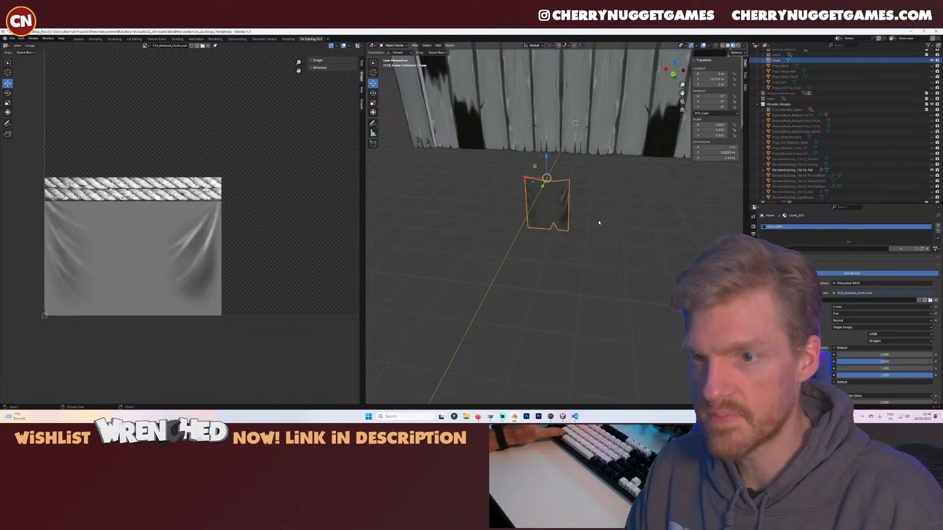
key("shift+a")
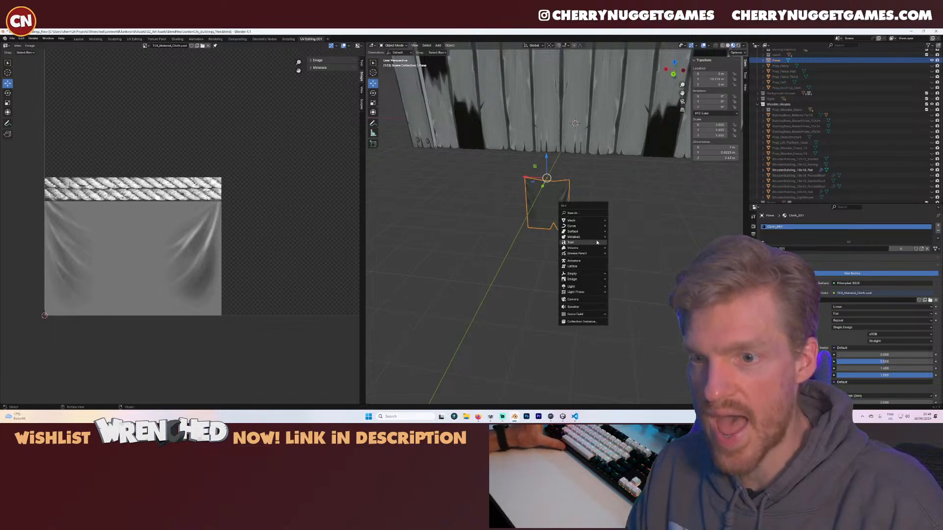
mouse_move(596, 226)
left_click(638, 226)
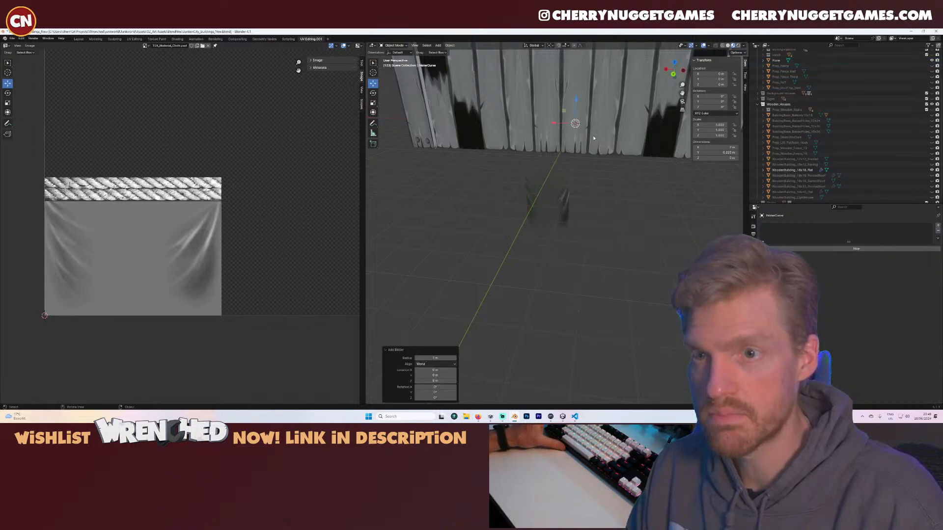
middle_click_drag(593, 138, 645, 185)
left_click_drag(636, 207, 539, 214)
scroll(539, 214, "up", 4)
middle_click_drag(507, 216, 577, 214)
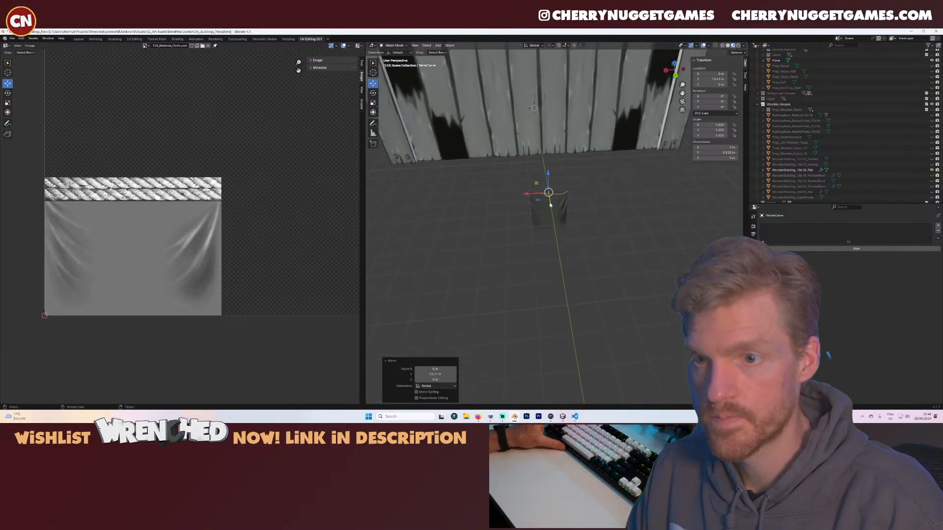
mouse_move(551, 203)
left_mouse_down()
mouse_move(549, 193)
mouse_move(560, 196)
left_mouse_up()
scroll(559, 196, "down", 2)
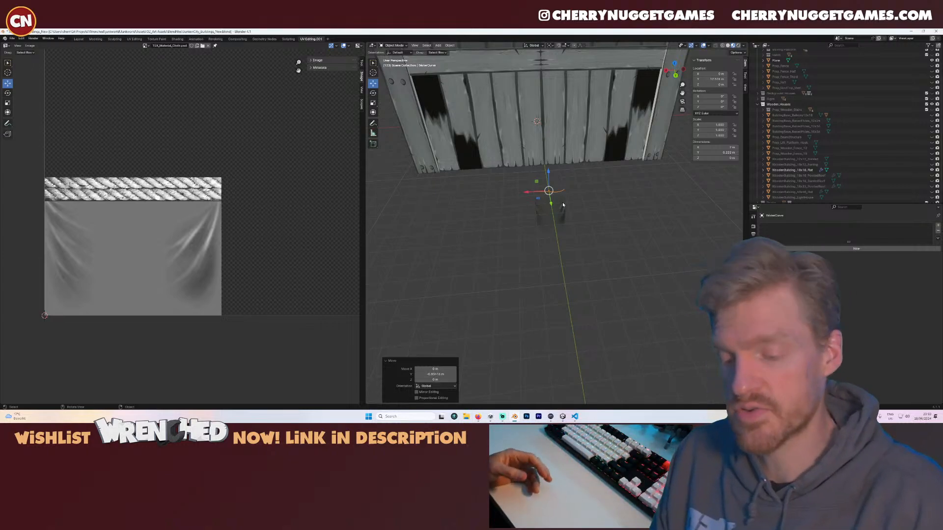
key("Delete")
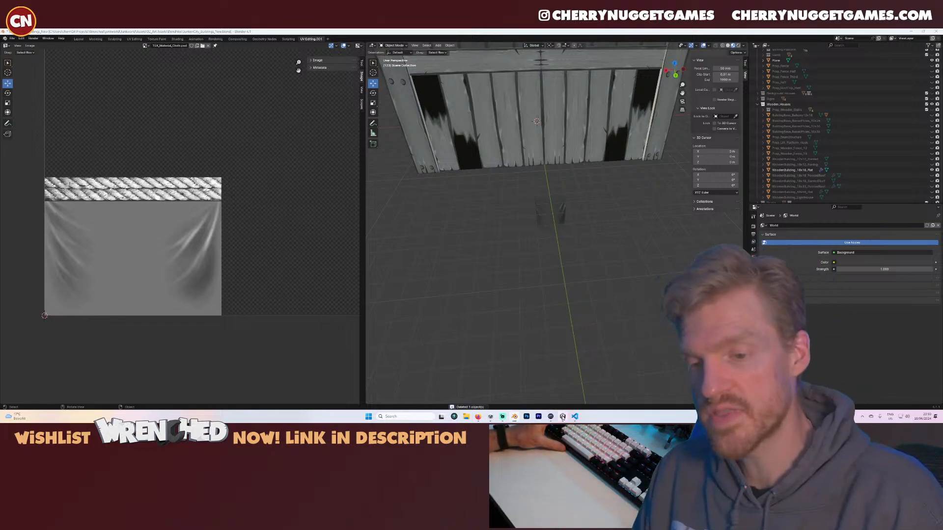
- Switch to Unity, view the outpost around the tiled roof from farther away, and enlarge the scene view
left_click(562, 417)
left_click_drag(538, 242, 542, 204, "alt")
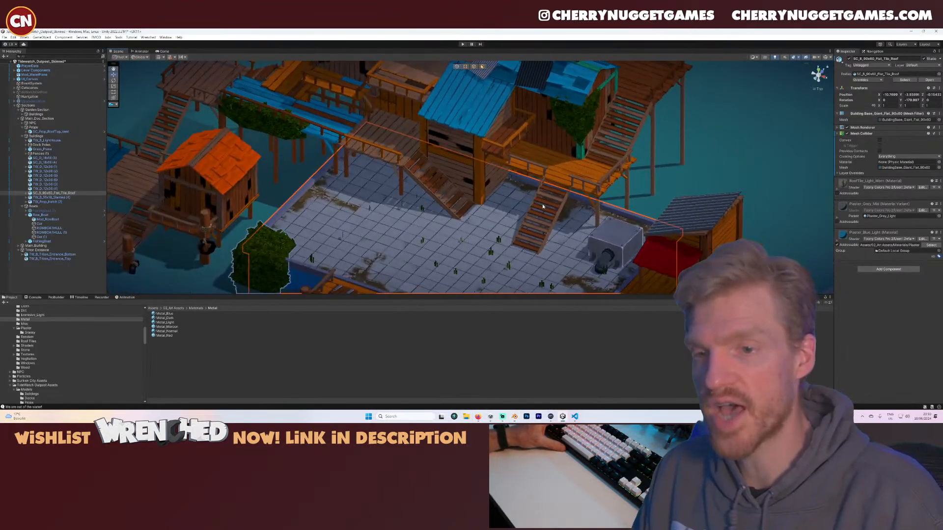
scroll(542, 204, "down", 8)
left_click(817, 91)
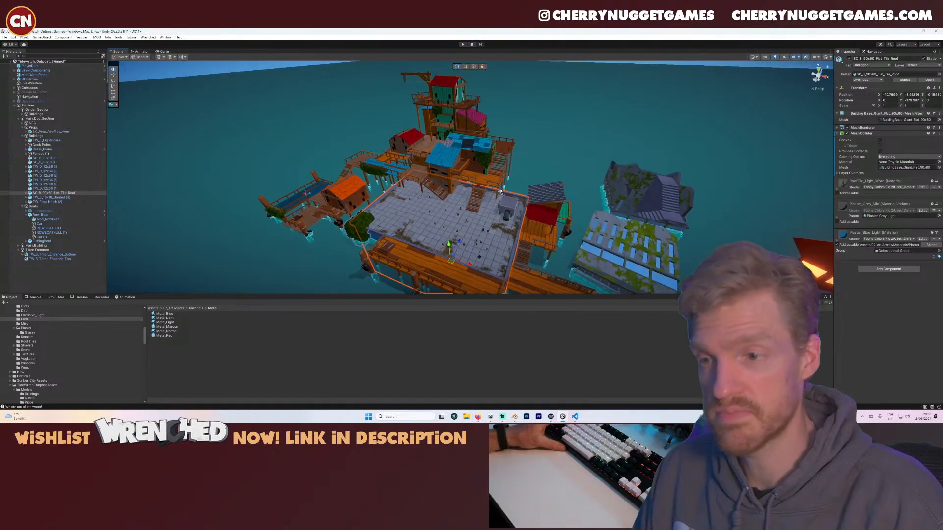
left_click_drag(276, 295, 275, 315)
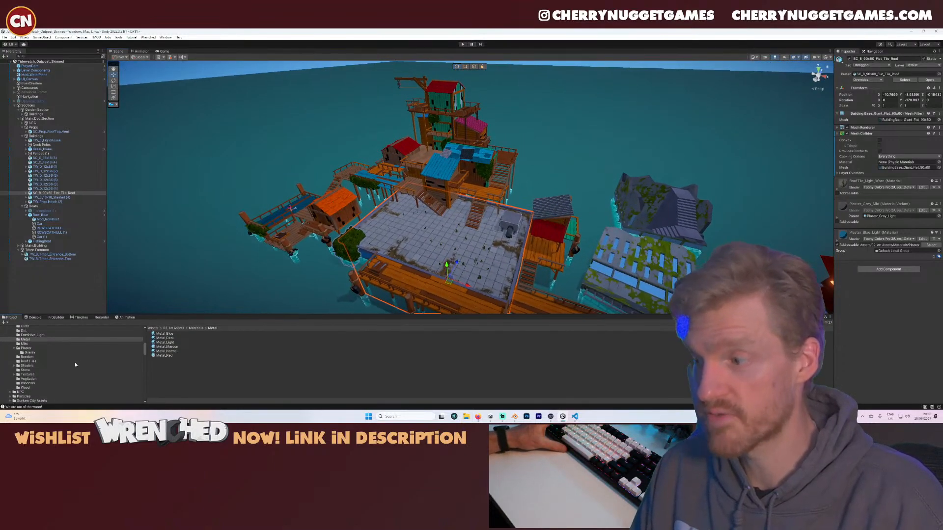
- Open the BattleGrounds_IntroLevel_Skinned scene from the Intro levels folder
scroll(75, 364, "up", 10)
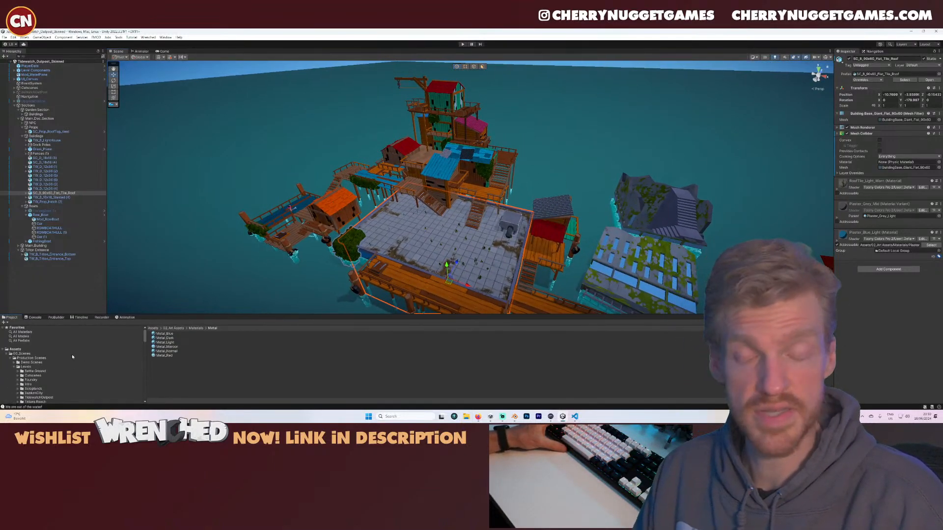
scroll(43, 372, "down", 3)
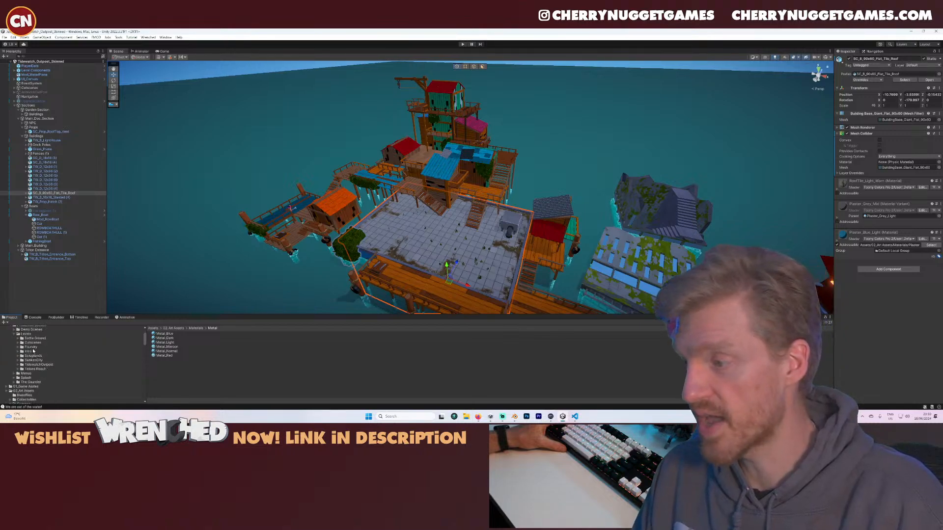
left_click(33, 350)
double_click(190, 350)
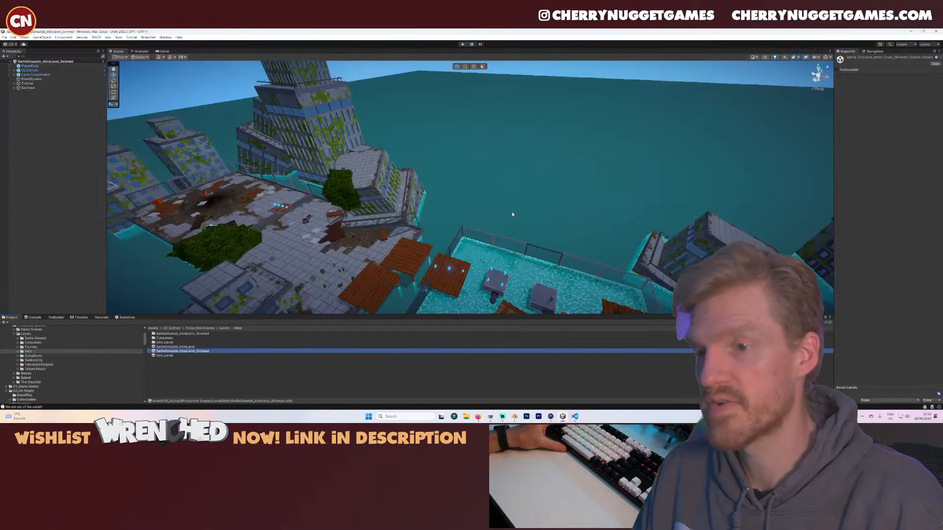
- Select the middle pick-up on the wooden platform, play-test the intro level, and stop it
scroll(512, 215, "up", 3)
right_click_drag(512, 215, 488, 233)
key("w")
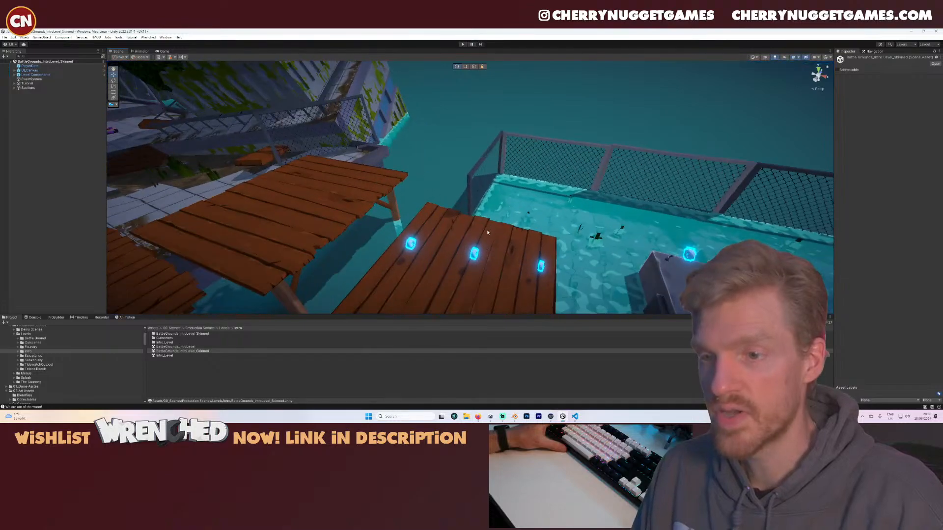
left_click(475, 254)
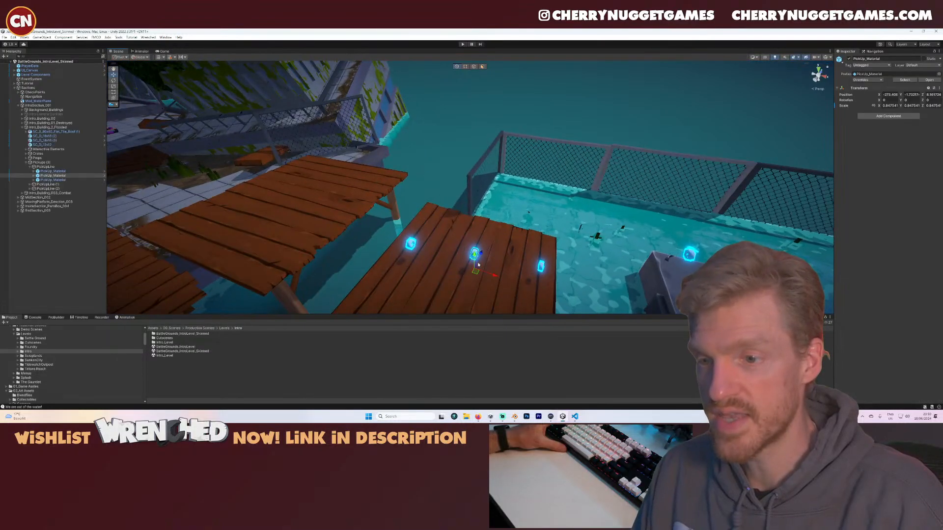
left_click(464, 44)
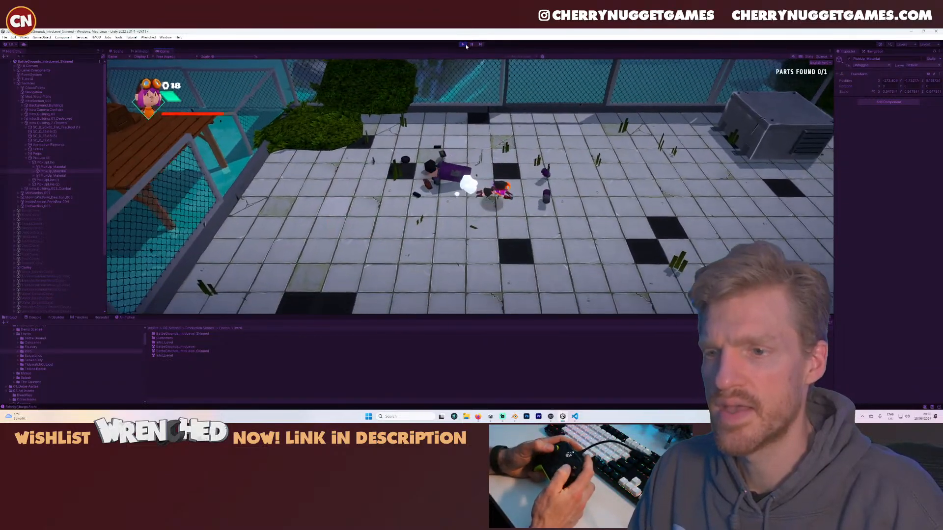
left_click(463, 44)
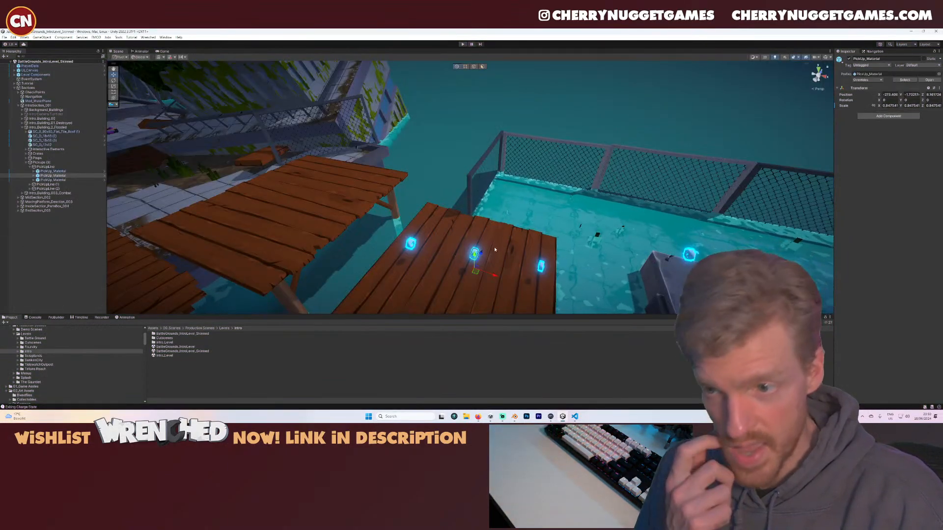
- Examine the pick-ups on the wooden platform and their surroundings, selecting their parent PickUpLine object
left_click(544, 268)
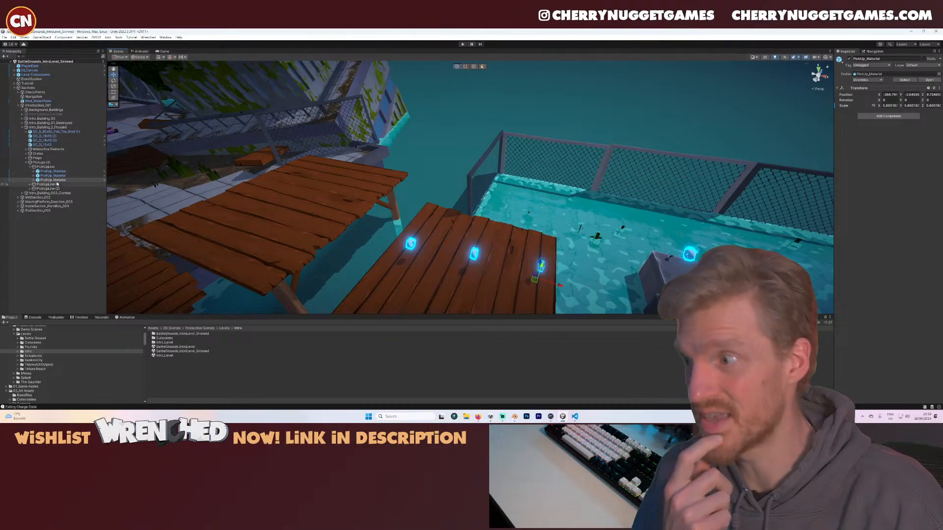
double_click(54, 168)
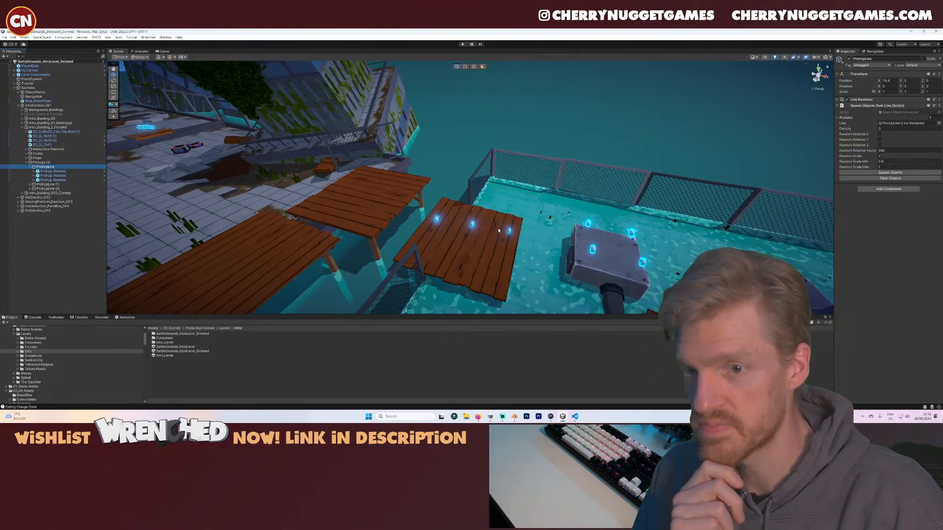
right_click_drag(498, 228, 380, 232)
left_click(386, 230)
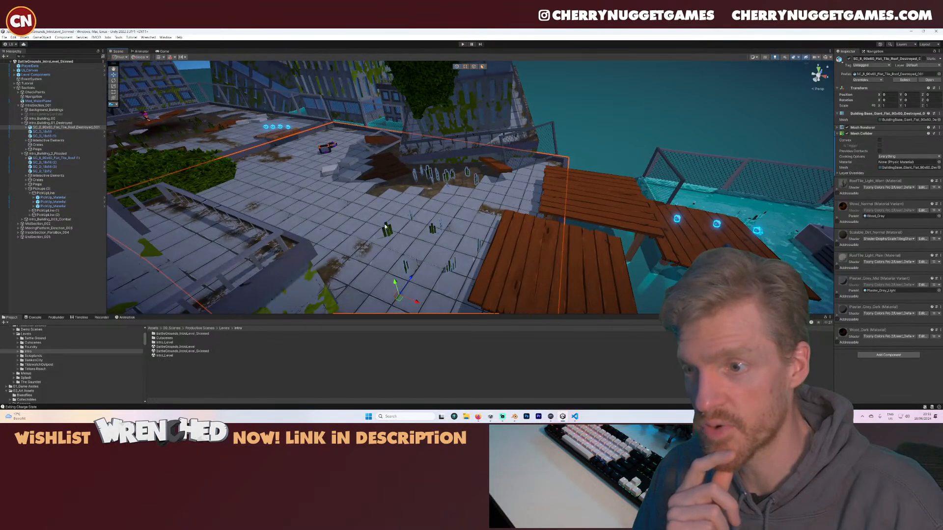
scroll(594, 195, "down", 2)
middle_click_drag(594, 196, 484, 212)
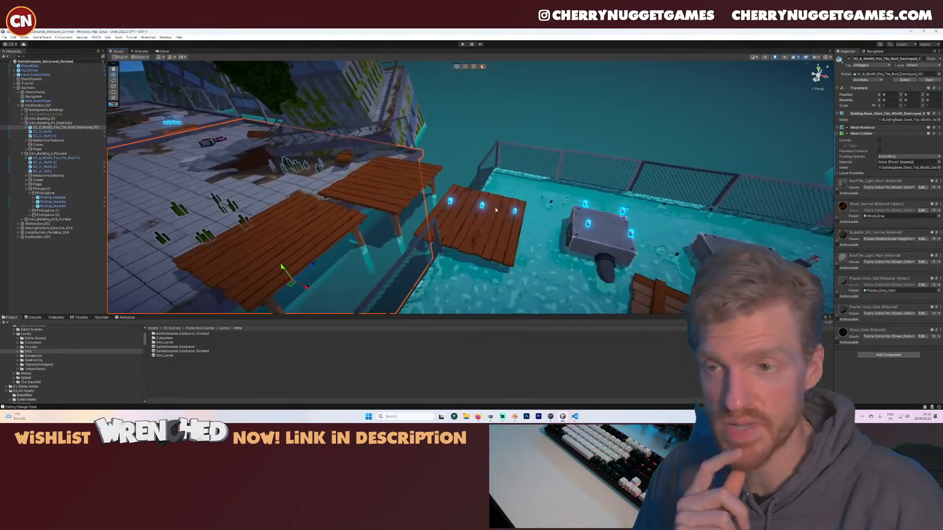
scroll(484, 212, "up", 2)
left_click(484, 212)
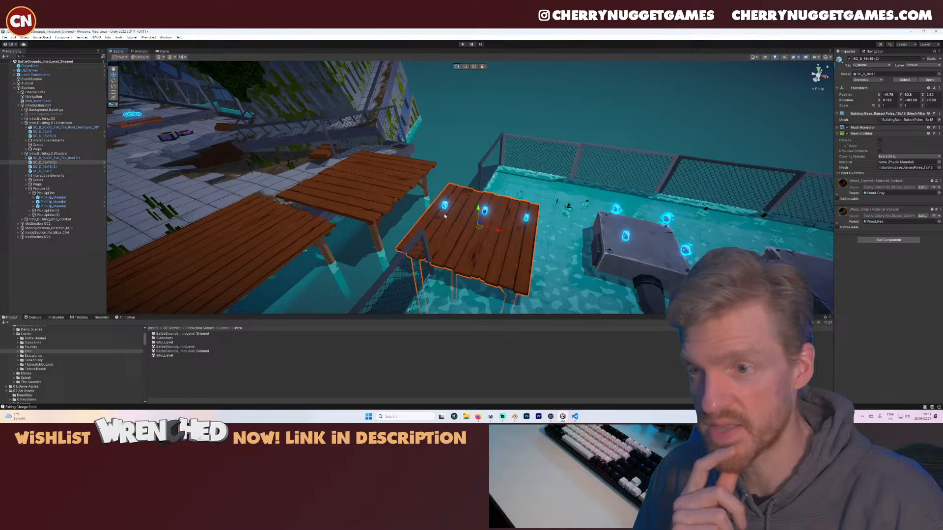
left_click(51, 198)
left_click(48, 193)
key("f")
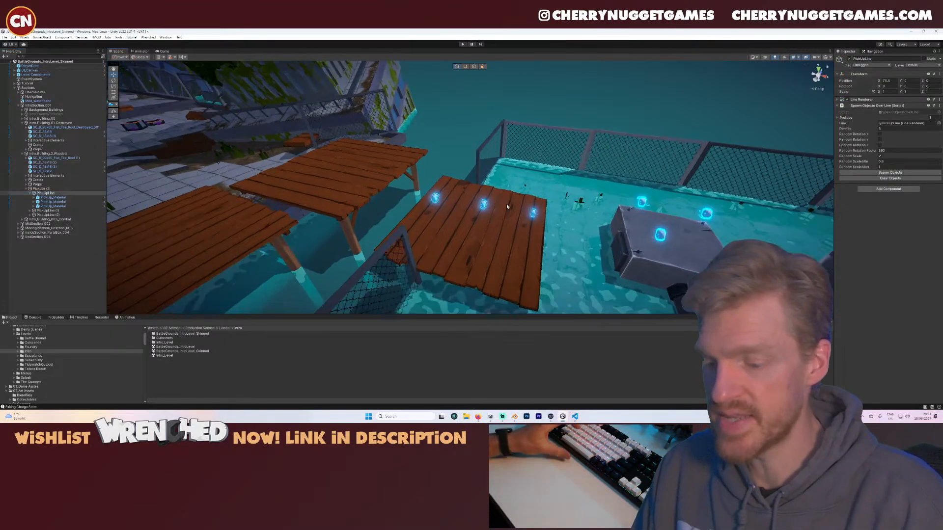
- Show the scene view's gizmos around the pick-up platform and hide them again
scroll(477, 171, "down", 2)
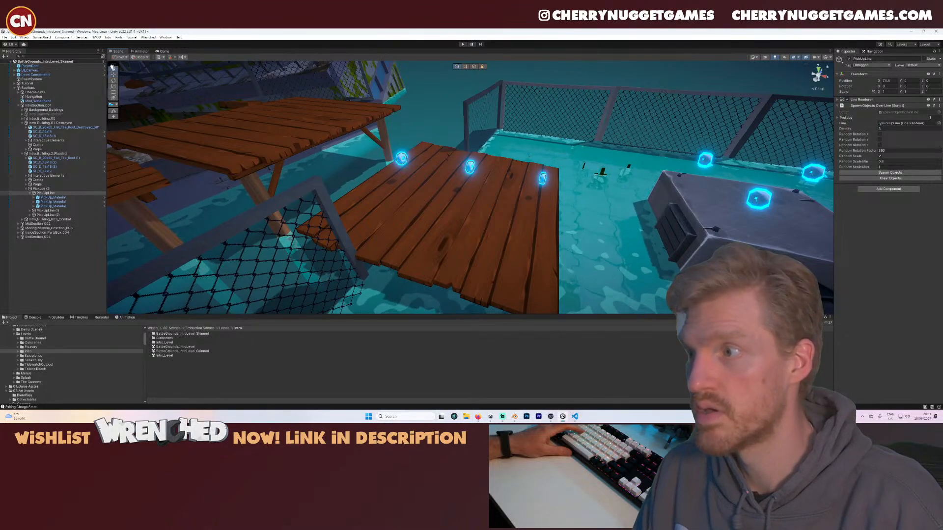
scroll(430, 158, "down", 2)
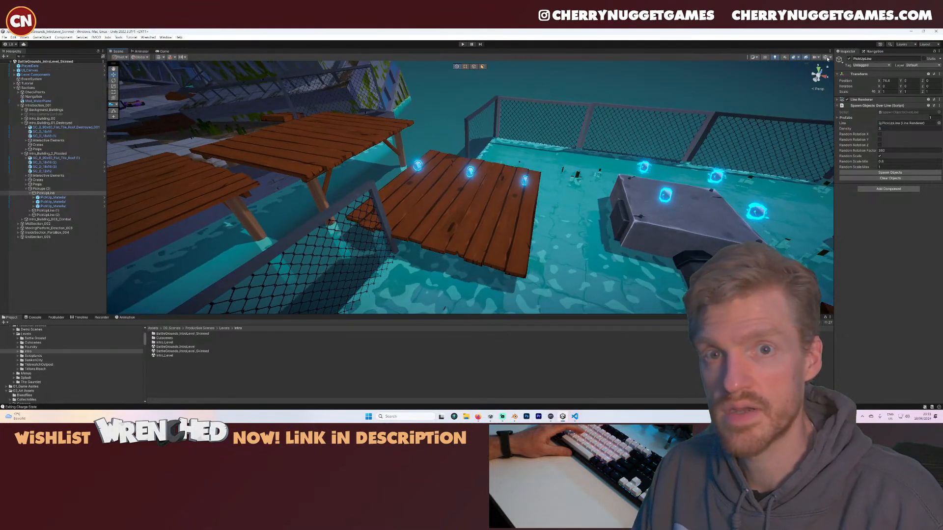
left_click(826, 59)
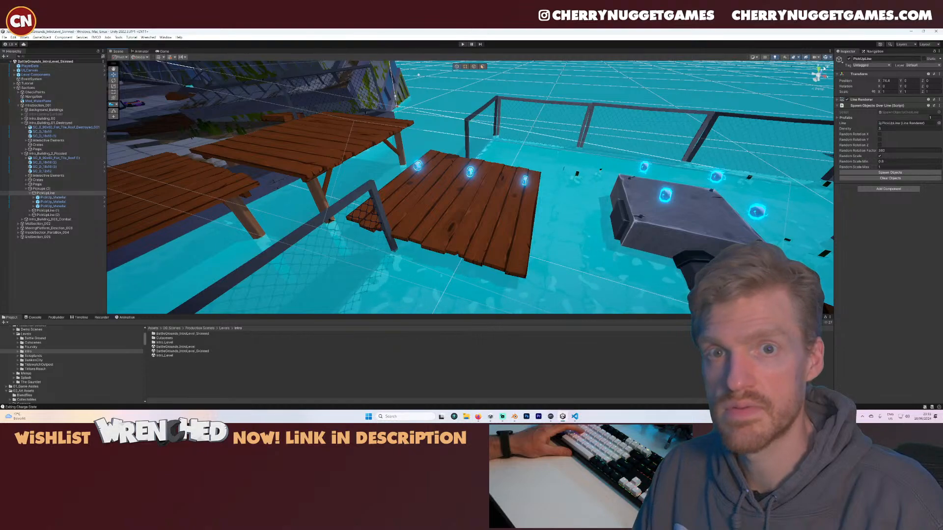
left_click(826, 58)
scroll(493, 190, "up", 3)
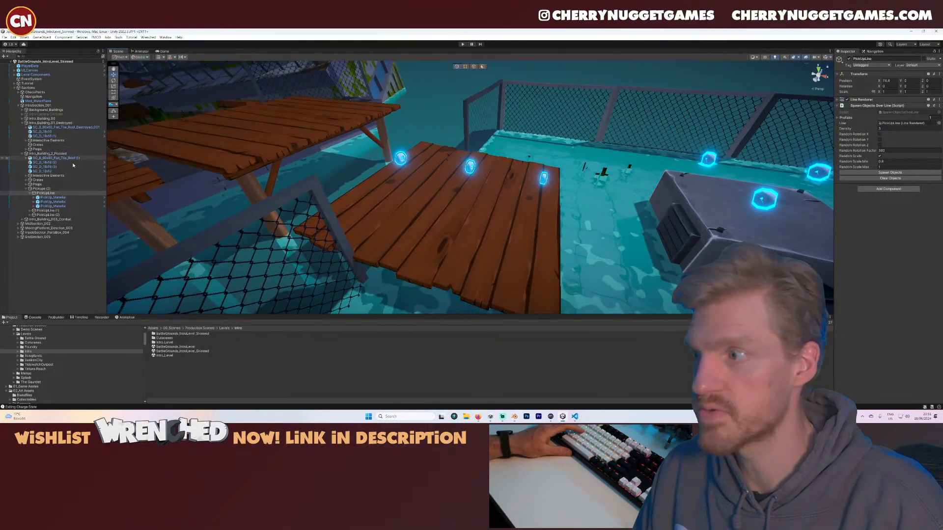
- Inspect the PickUpLine's Line Renderer settings, enable point editing, and select the line's end point on the platform
left_click(45, 193)
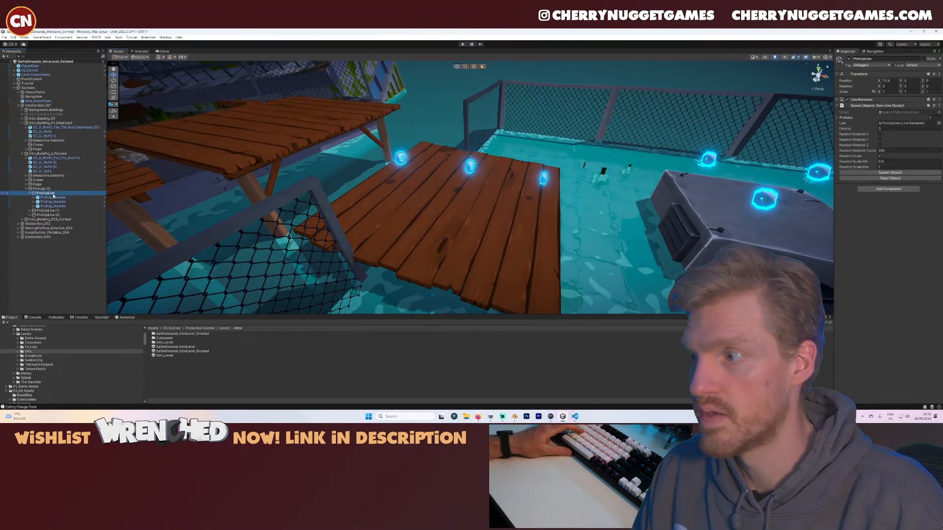
left_click(837, 101)
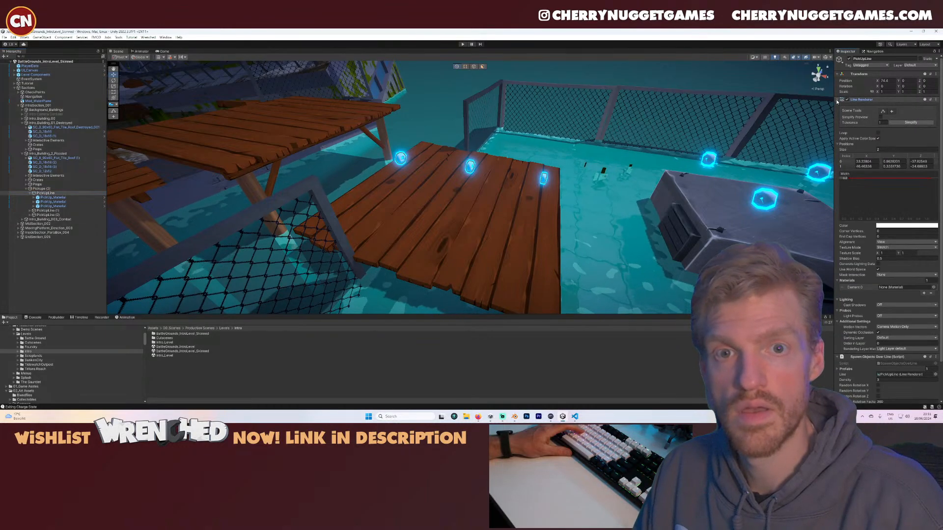
left_click(883, 111)
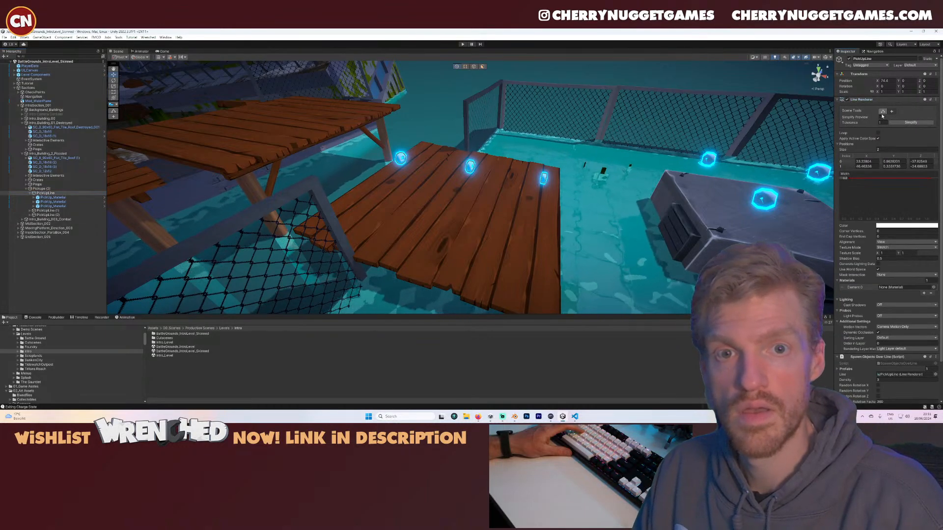
left_click(404, 180)
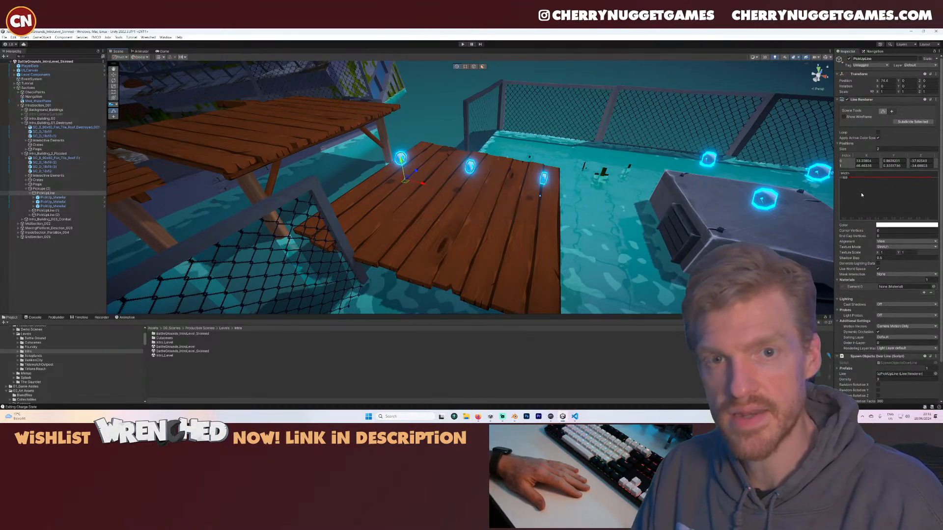
left_click(840, 100)
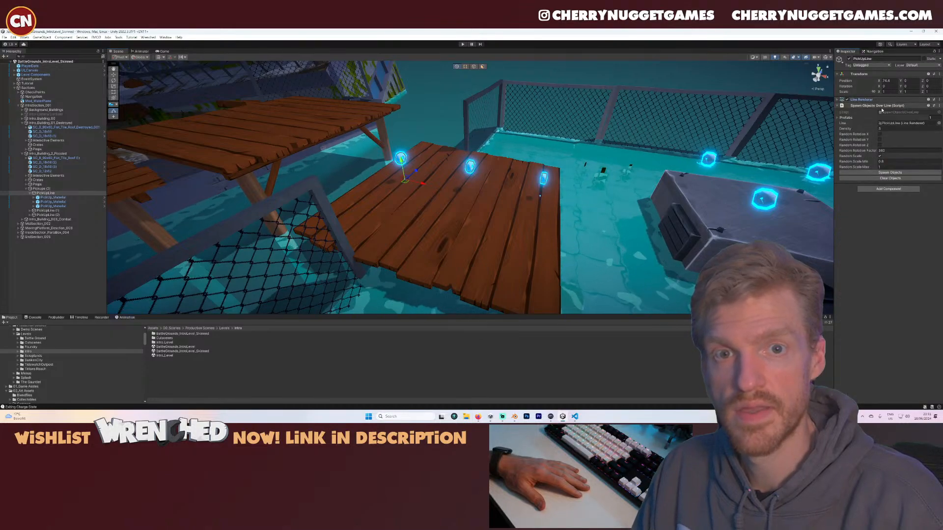
- Try clearing and respawning the pick-ups along the PickUpLine, changing the density so they spawn closely packed
left_click(890, 179)
left_click(890, 174)
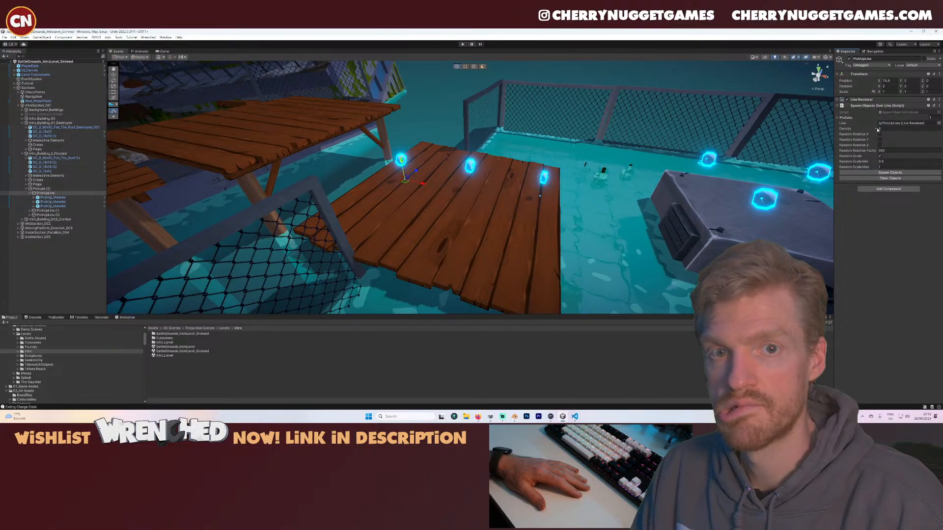
left_click_drag(877, 129, 894, 130)
left_click(895, 179)
left_click(894, 174)
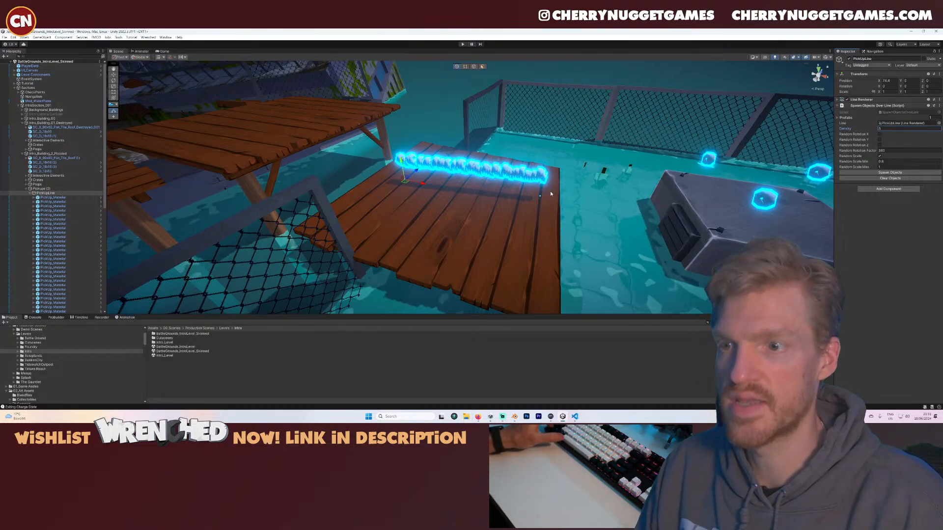
left_click(542, 191)
left_click(542, 190)
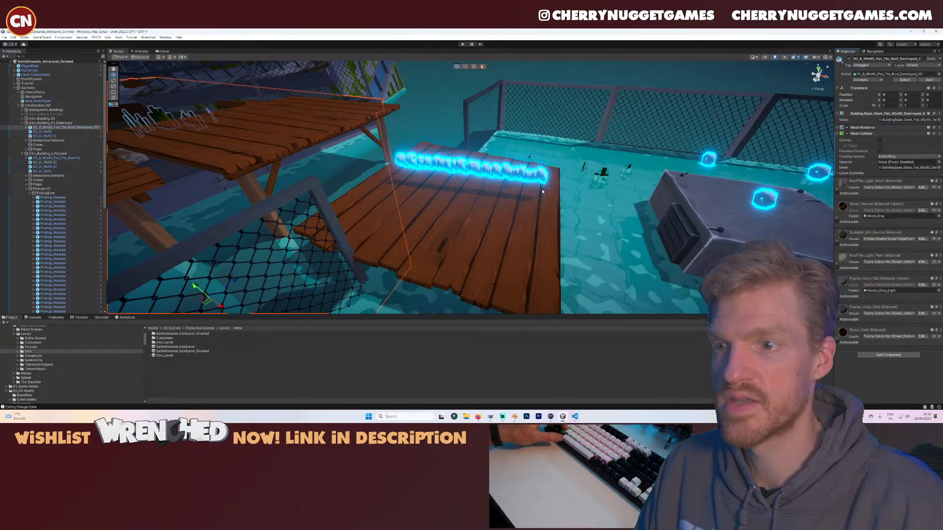
- Open the Tidewatch_Outpost_Skinned scene, return to BattleGrounds_IntroLevel_Skinned, and select the platform's middle pick-up
left_click(44, 364)
double_click(191, 356)
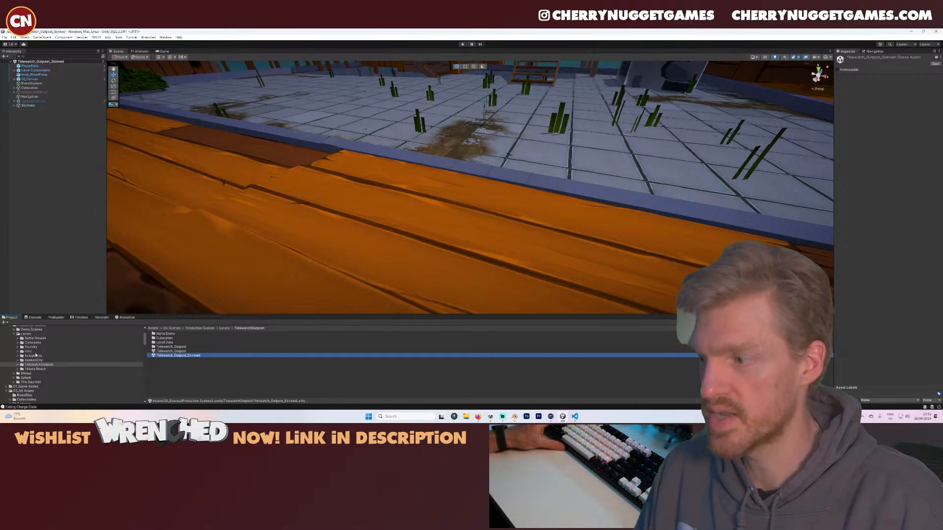
left_click(114, 351)
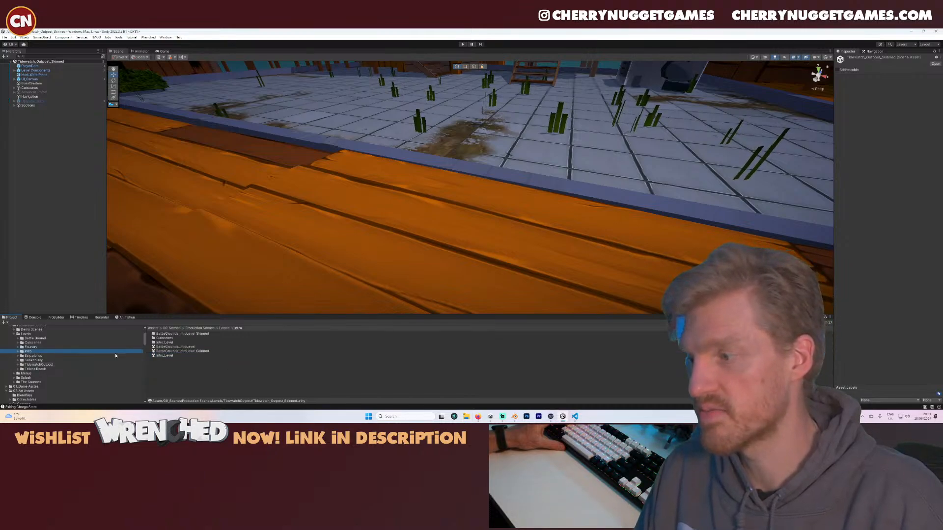
double_click(185, 352)
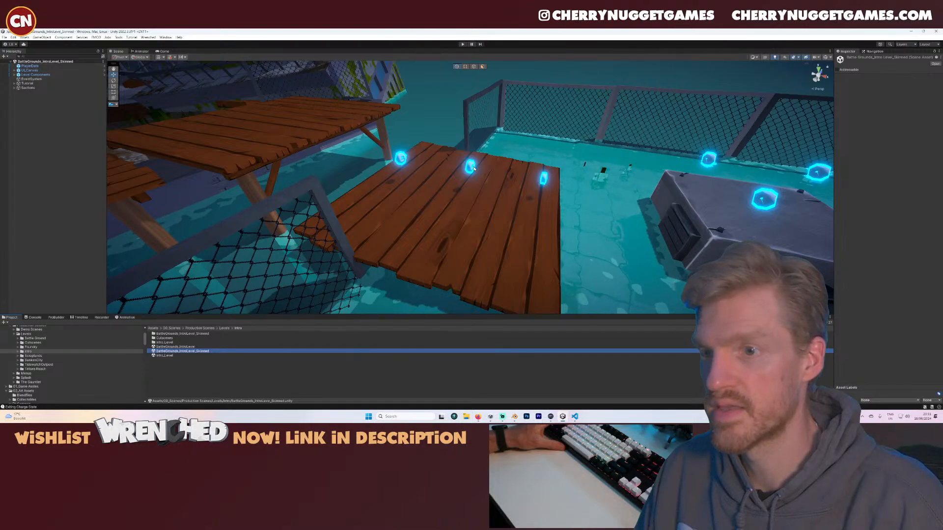
left_click(477, 179)
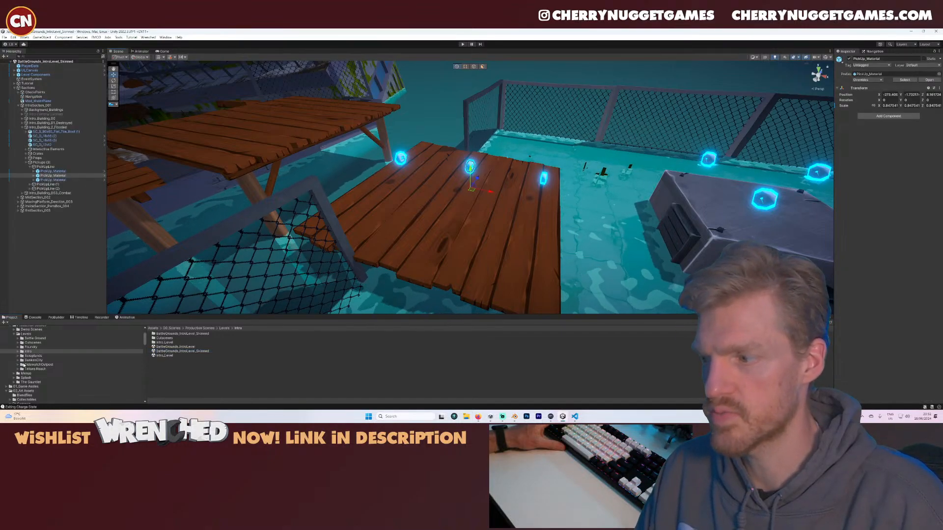
- Open the Tidewatch_Outpost_Skinned scene and select the blue-roofed wooden building beside the tiled roof
left_click(106, 361)
left_click(106, 365)
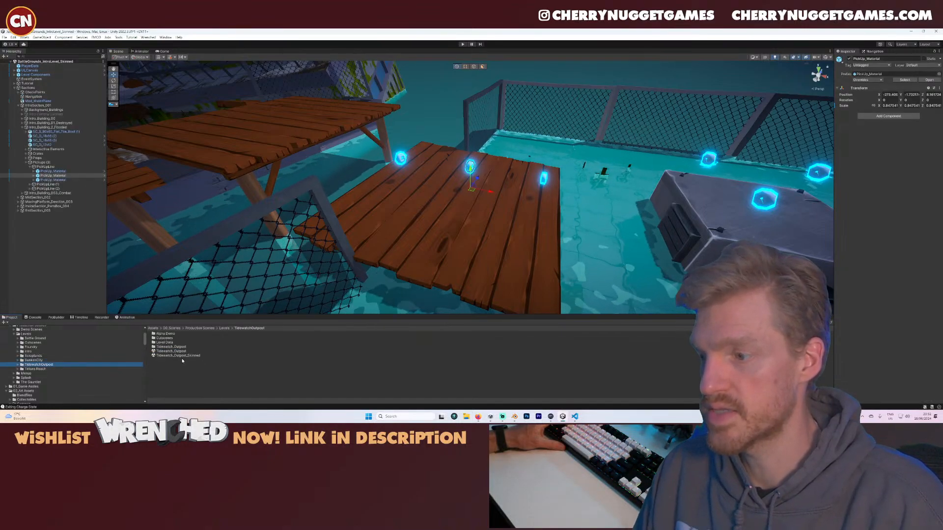
left_click(200, 354)
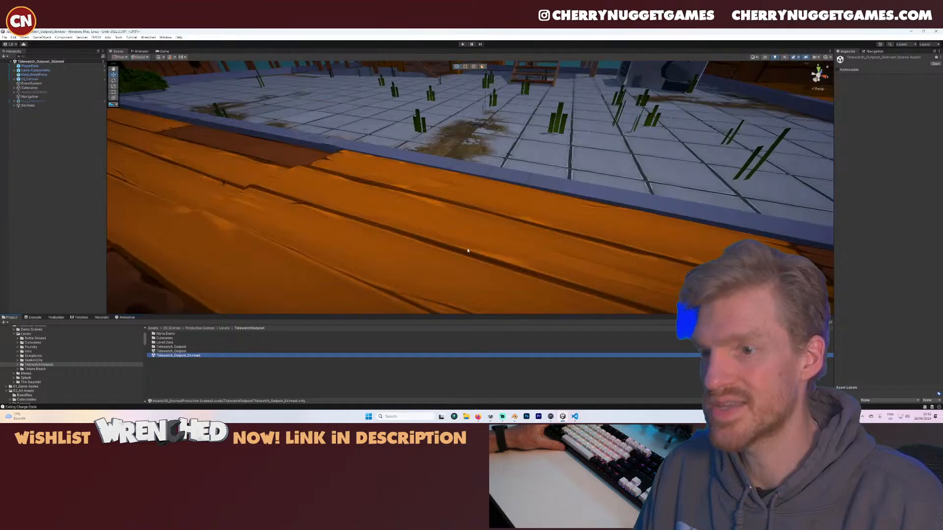
scroll(467, 249, "down", 3)
right_click_drag(467, 249, 390, 168)
left_click(389, 172)
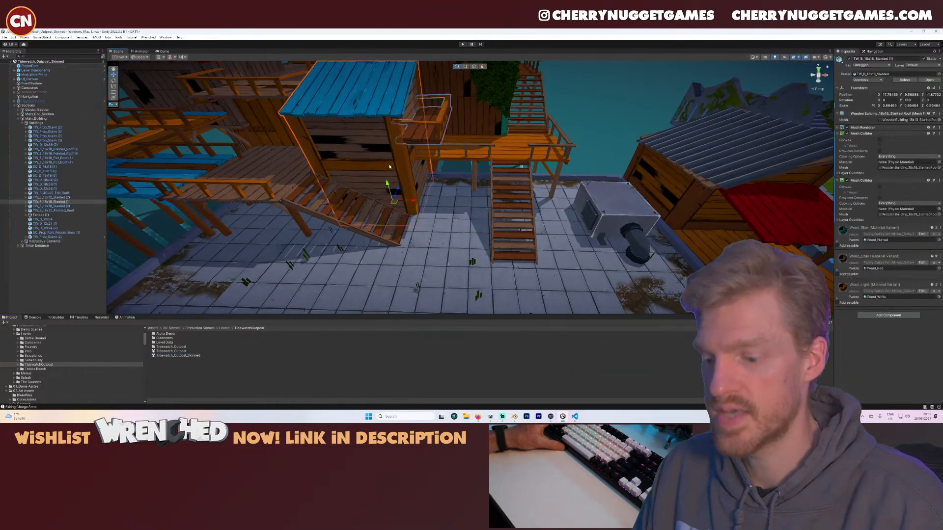
- Add a Line effect as a child of the blue-roofed building and move it up in front of the wall
key("f")
right_click_drag(470, 216, 455, 182)
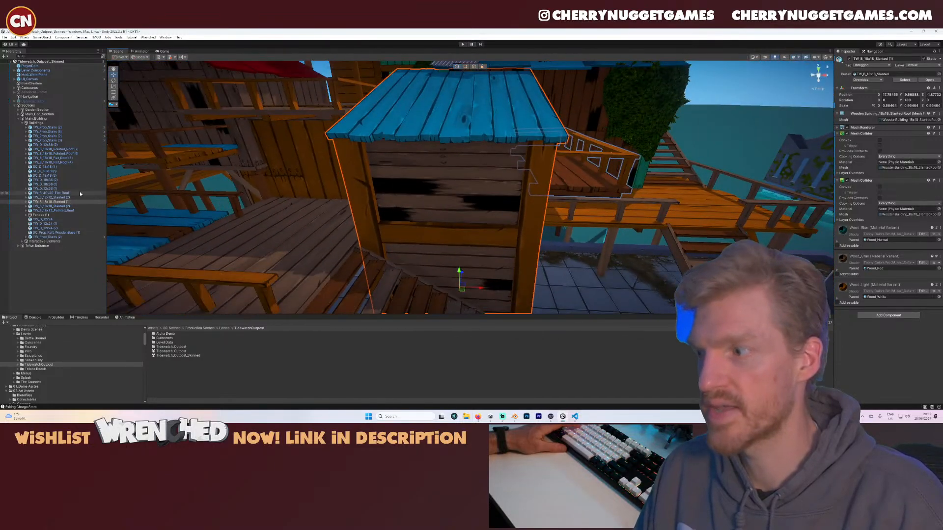
right_click(60, 202)
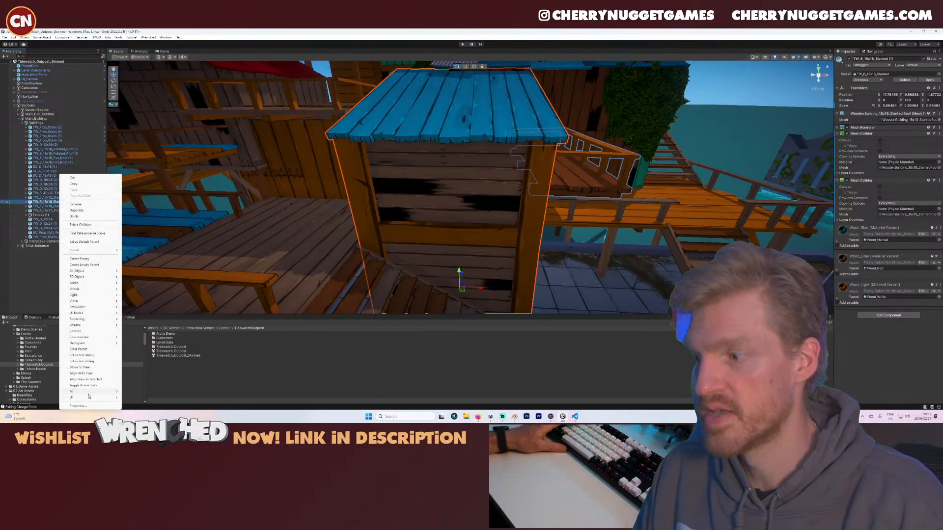
mouse_move(93, 291)
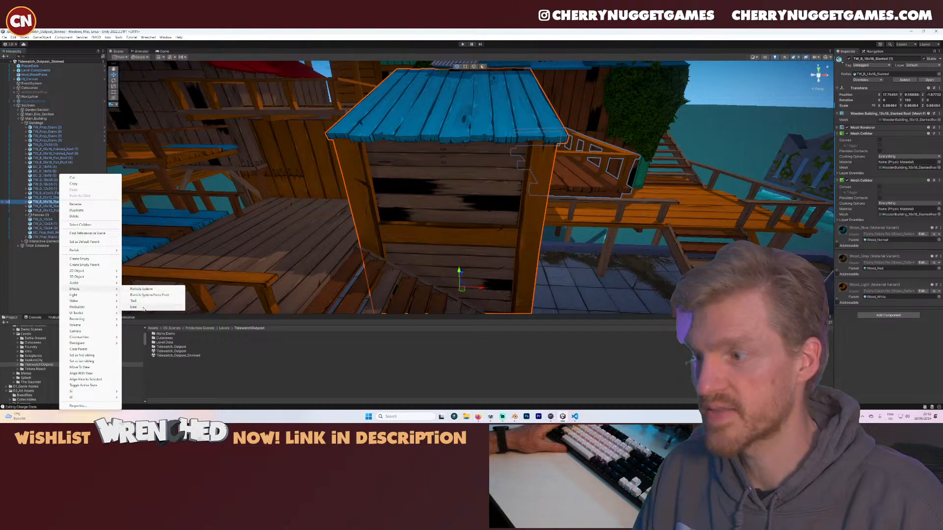
left_click(143, 308)
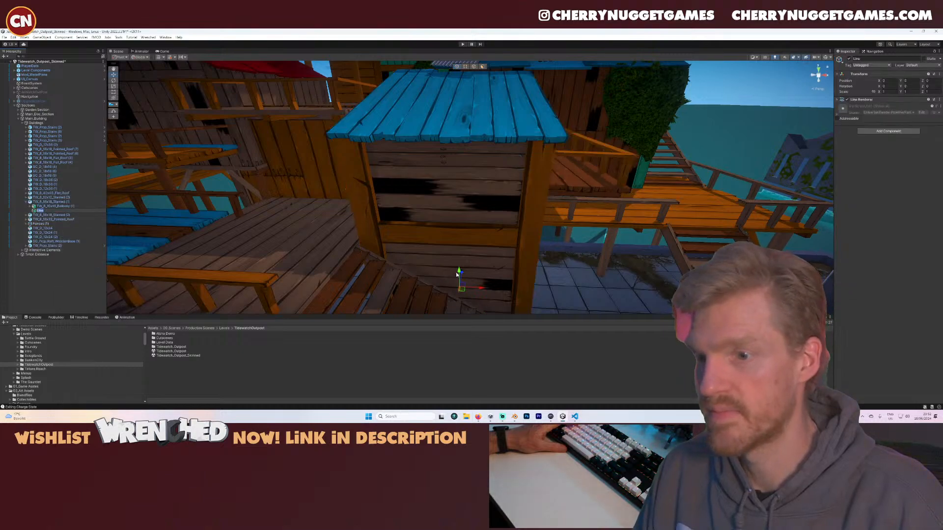
left_click_drag(456, 274, 461, 210)
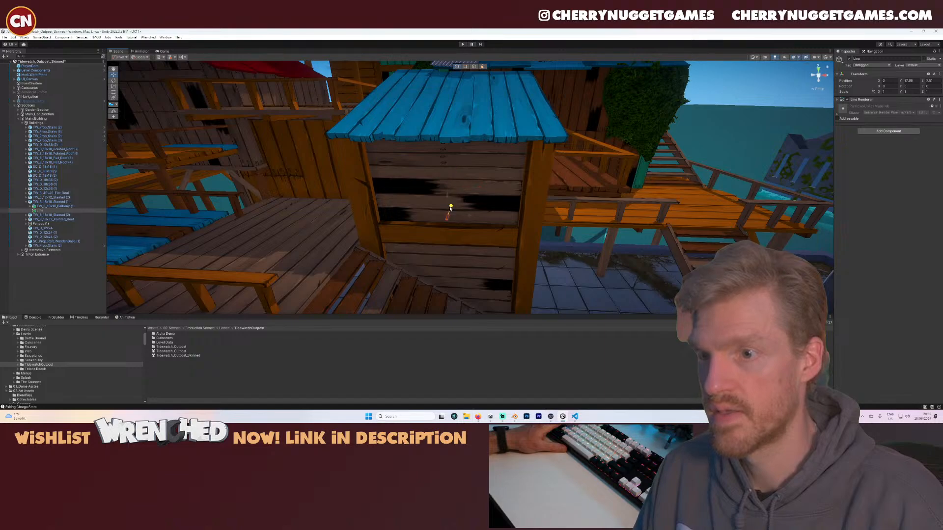
- Expand the line's Line Renderer settings and assign the Default-Line material to it
left_click(840, 100)
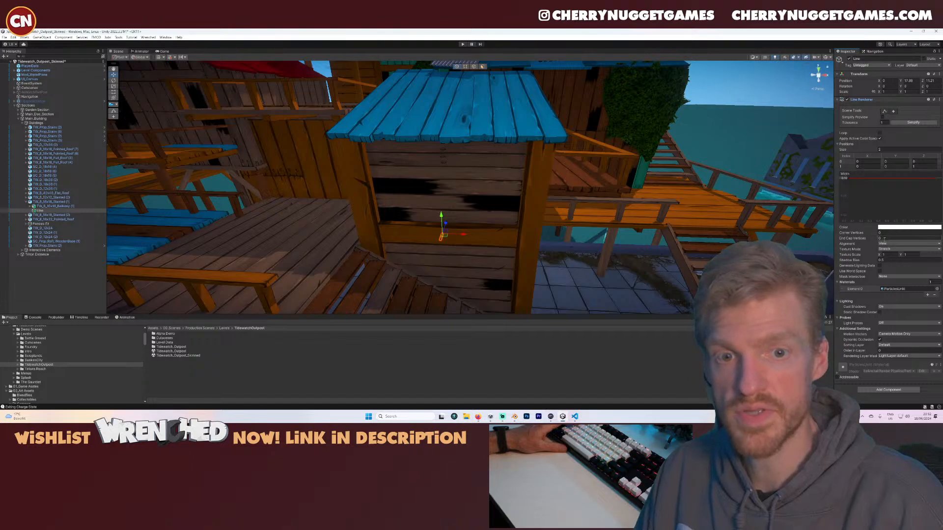
left_click(935, 289)
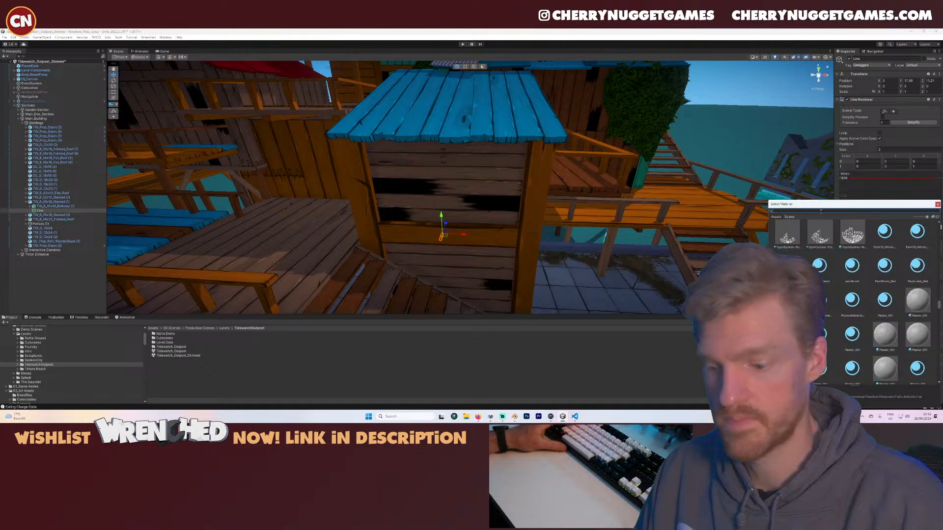
type("default")
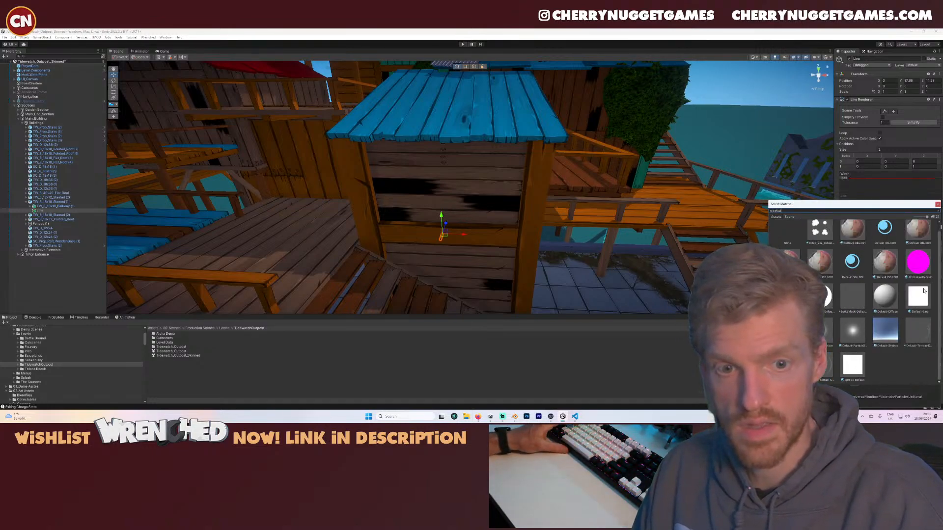
double_click(917, 296)
- Set the line's color gradient to a uniform orange-brown
left_click(897, 228)
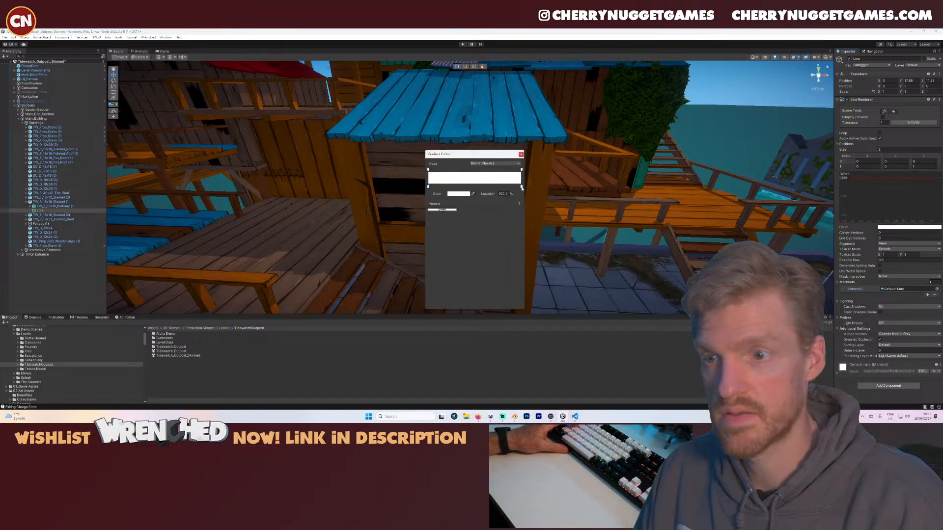
left_click(457, 194)
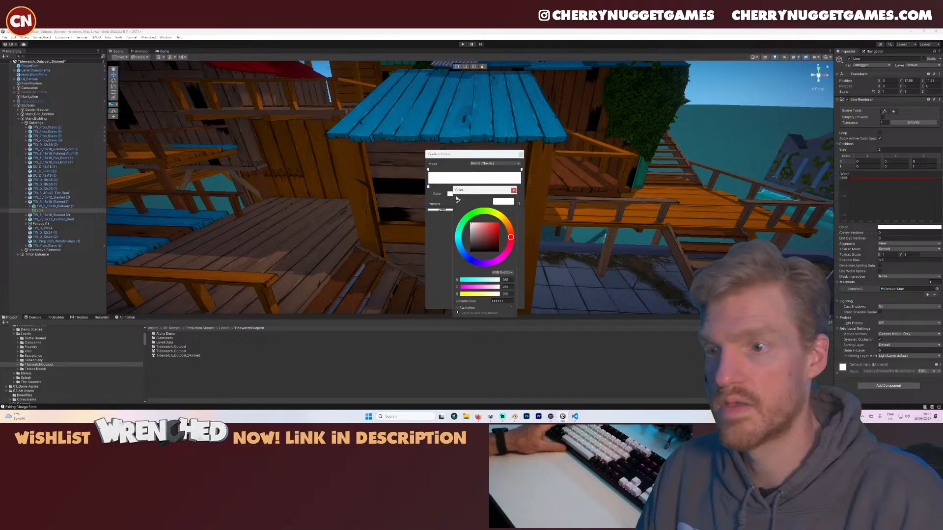
left_click(496, 227)
mouse_move(509, 231)
left_mouse_down()
mouse_move(481, 224)
mouse_move(493, 234)
left_mouse_up()
left_click(514, 190)
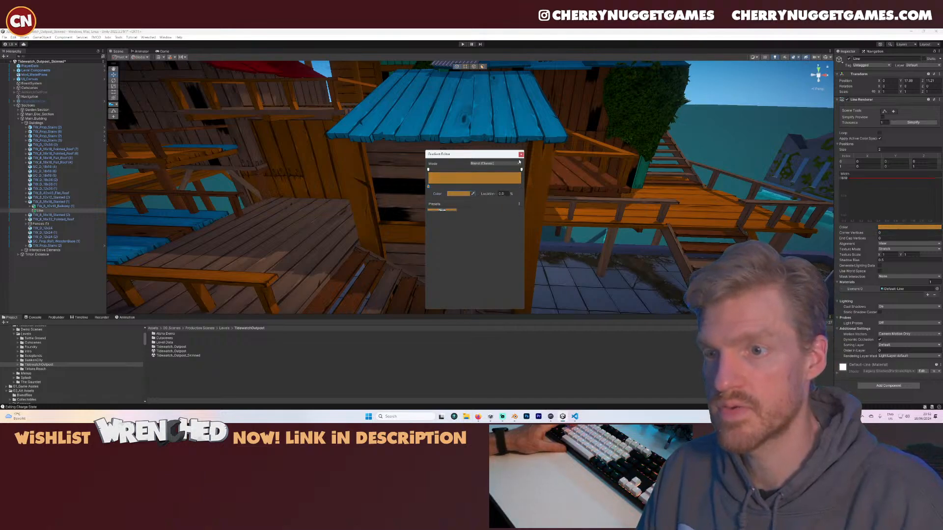
left_click(521, 155)
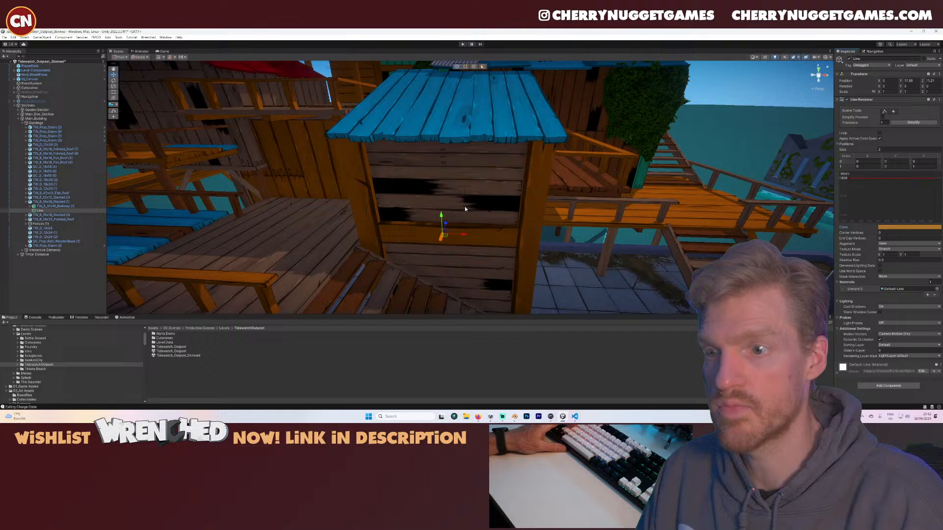
- Enable point editing and place the line's two end points at the lower corners of the blue roof
left_click(884, 111)
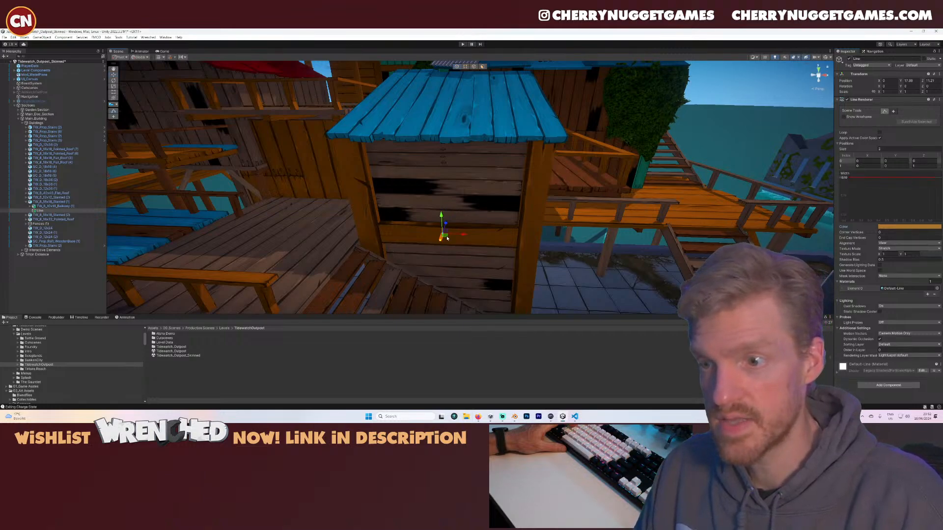
left_click_drag(445, 234, 383, 228)
key("ctrl+z")
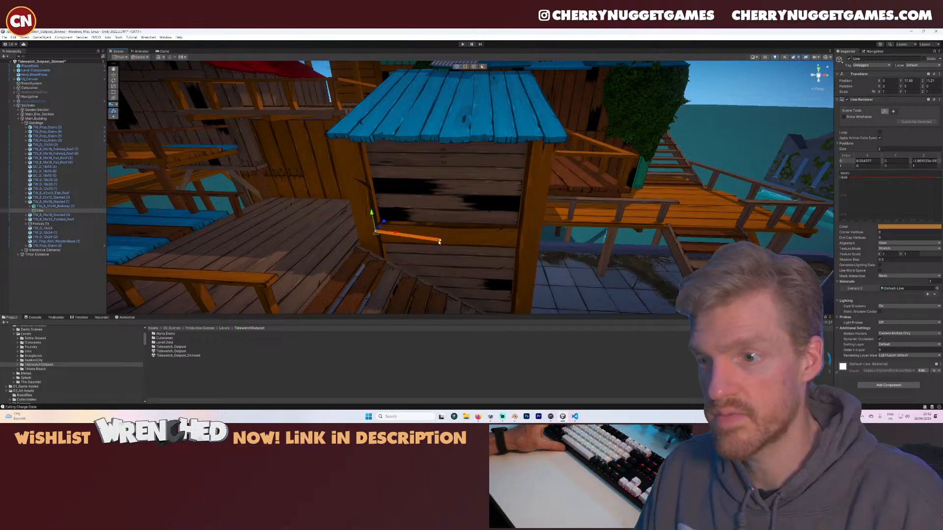
left_click(439, 241)
left_click_drag(440, 241, 531, 241)
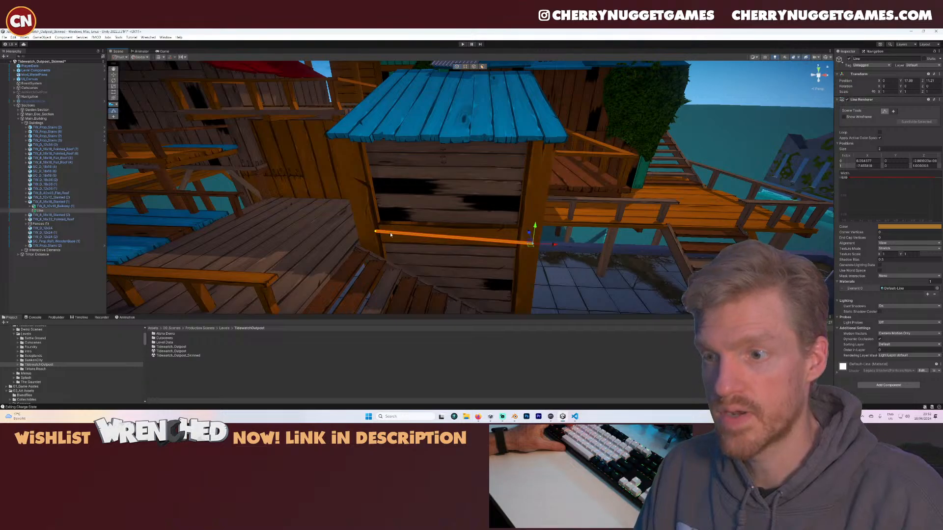
left_click(818, 83)
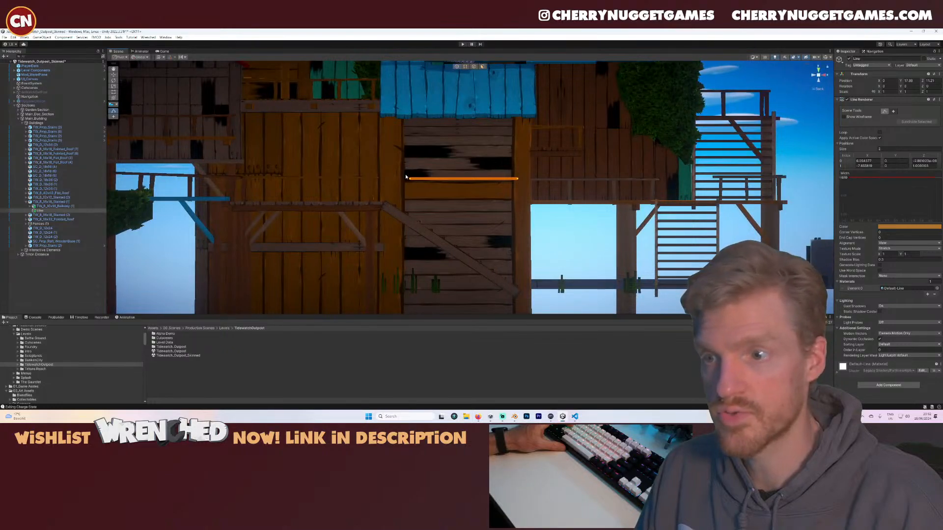
left_click_drag(414, 177, 388, 118)
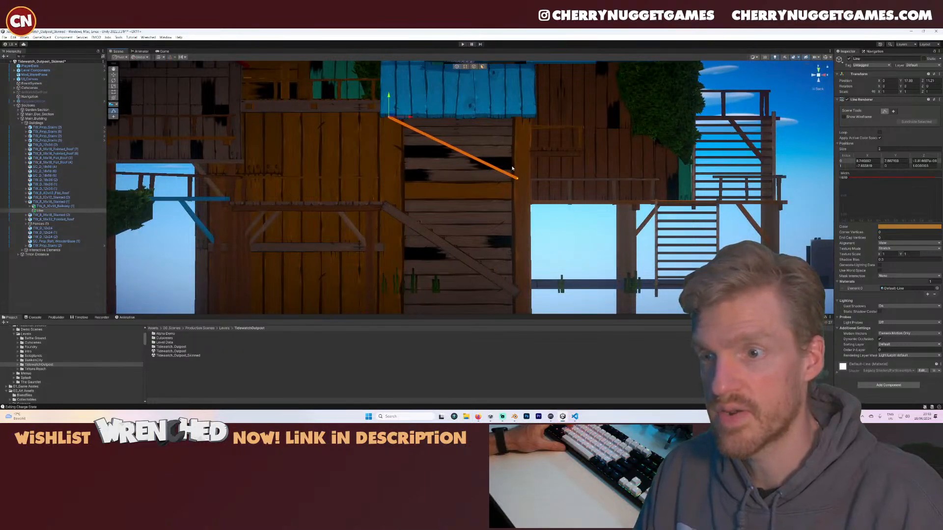
left_click_drag(521, 176, 527, 115)
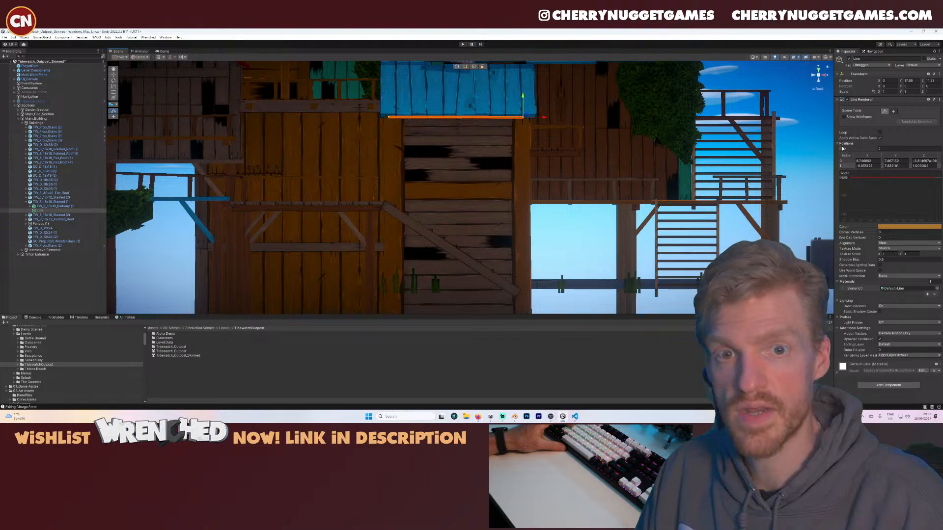
- Set the line's point count to 3 and pull the middle point down below the roof edge
type("3")
key("Return")
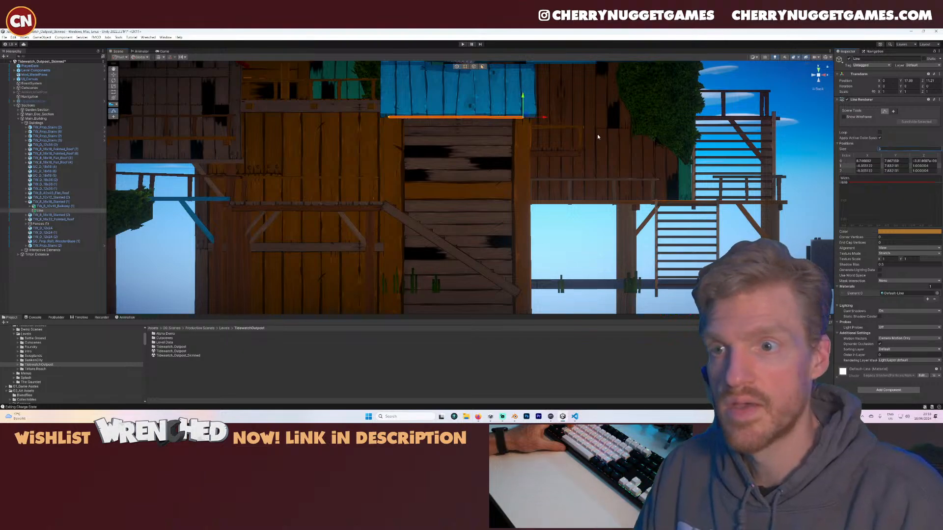
scroll(448, 119, "up", 4)
middle_click_drag(463, 125, 460, 170)
middle_click_drag(520, 210, 521, 211)
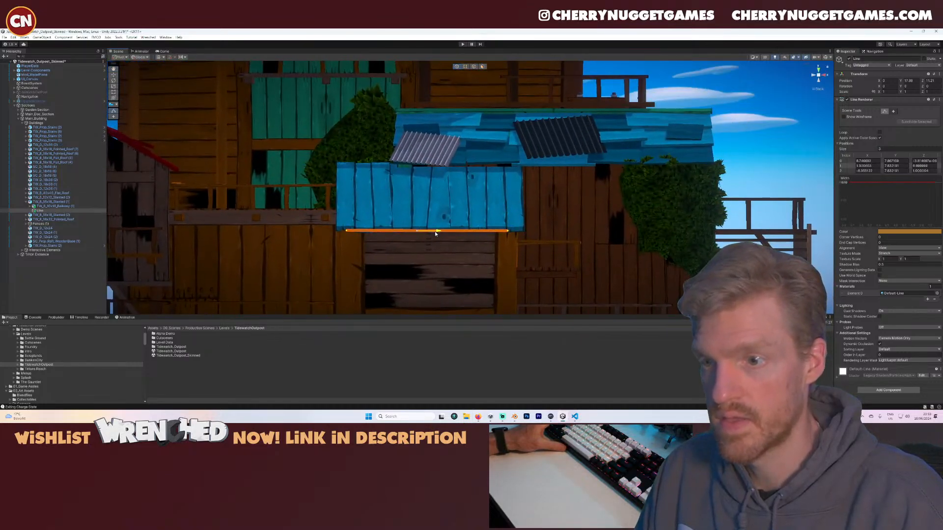
left_click_drag(428, 214, 423, 244)
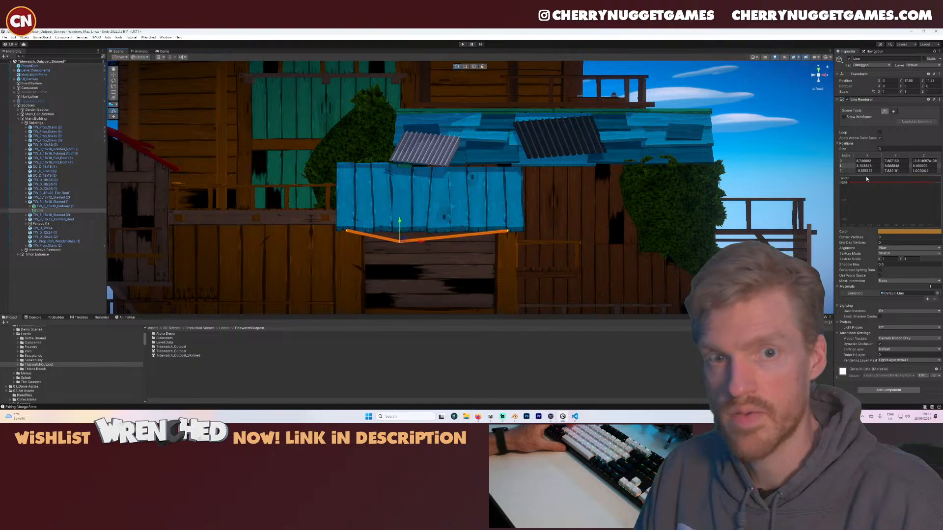
- Set the line's point count to 5 and spread the inner points into a sagging curve between the roof corners
type("5")
key("Return")
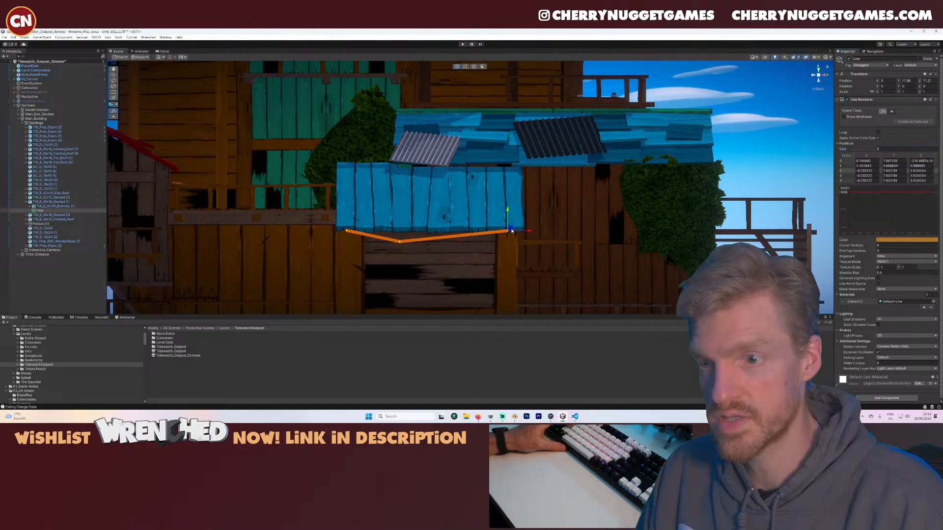
left_click_drag(501, 236, 444, 230)
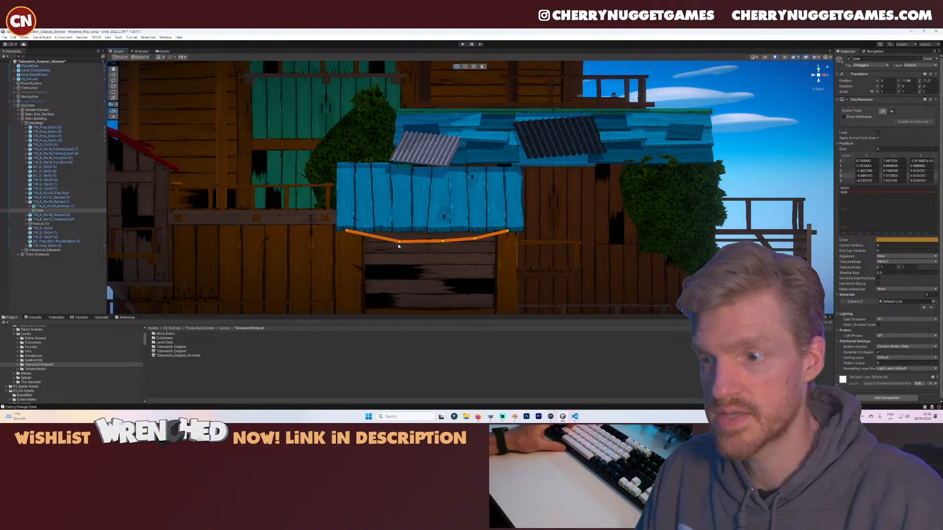
left_click_drag(406, 242, 393, 242)
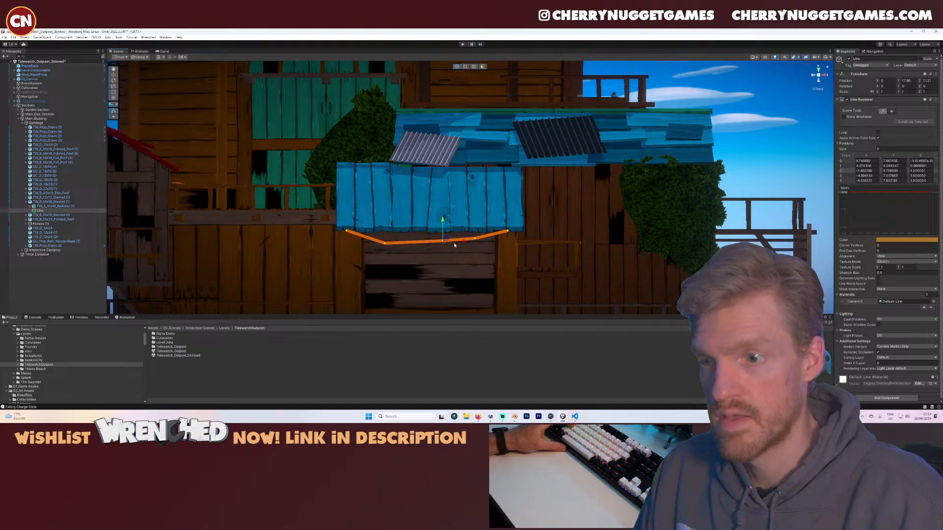
left_click_drag(444, 241, 438, 243)
- Set the Z position of all five line points to 0 so they lie in one plane
left_click_drag(460, 235, 376, 197)
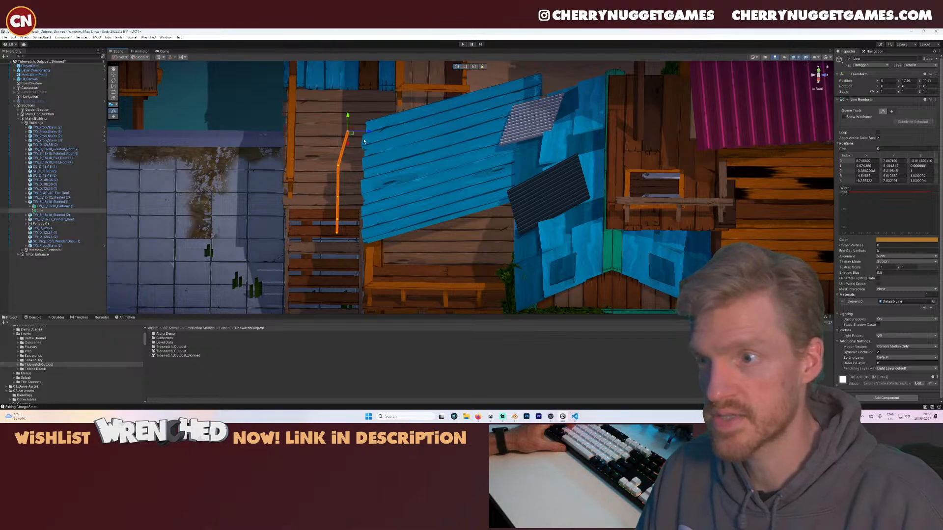
left_click_drag(366, 134, 357, 134)
left_click(921, 161)
type("0")
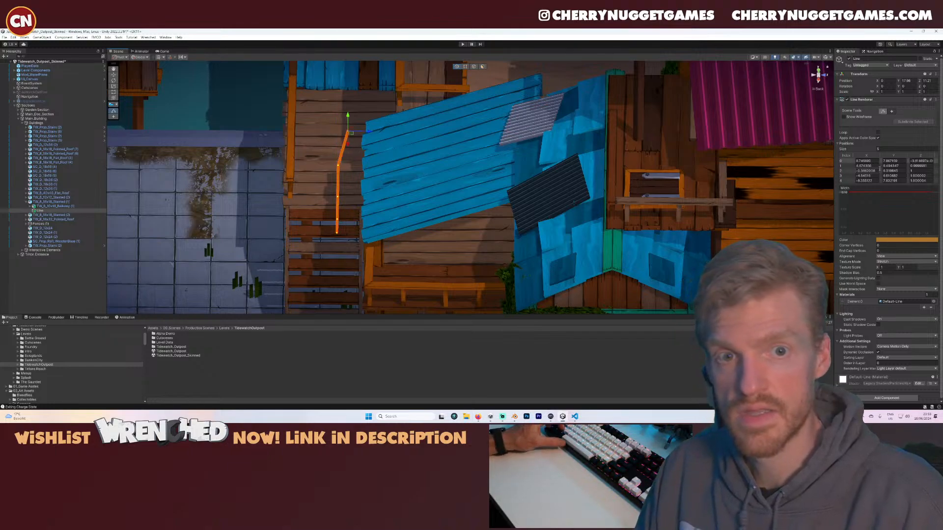
key("Tab")
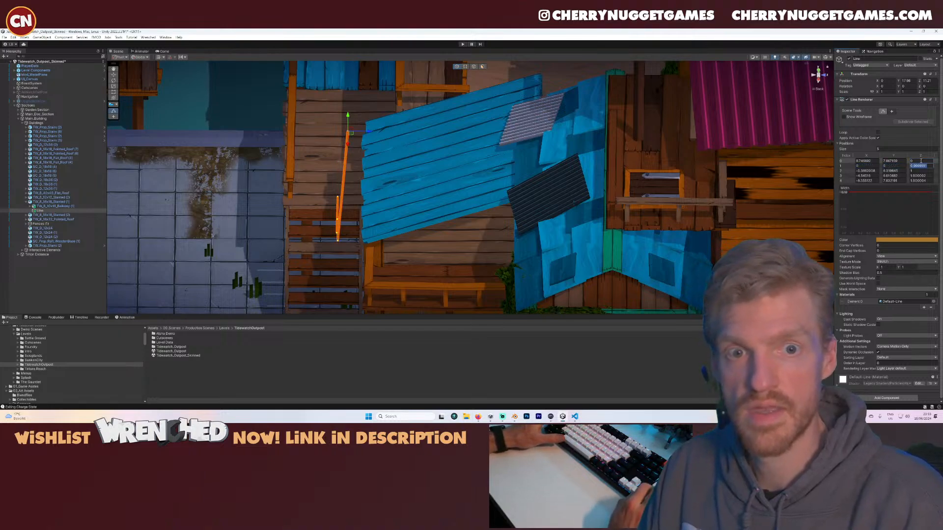
key("Tab")
key("Tab")
key("Tab")
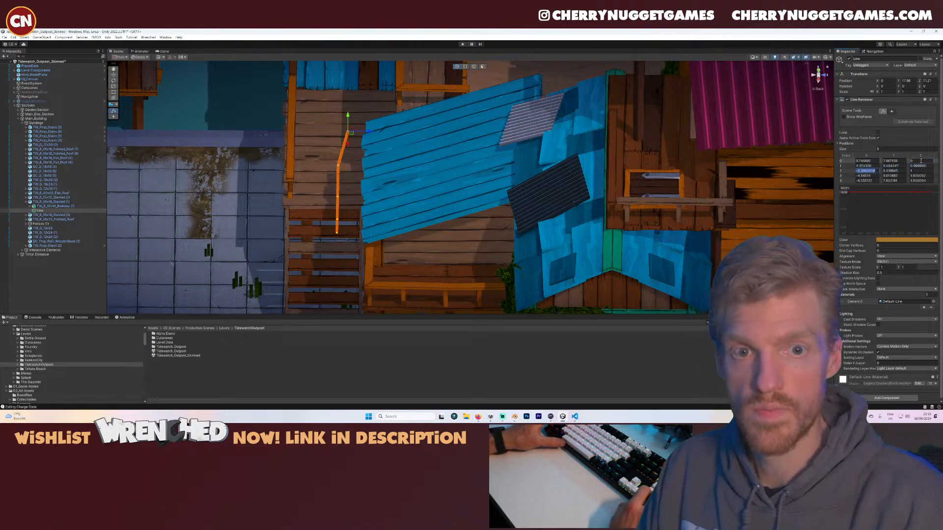
type("0")
key("Tab")
key("Tab")
key("Tab")
type("0")
key("Tab")
key("Tab")
key("Tab")
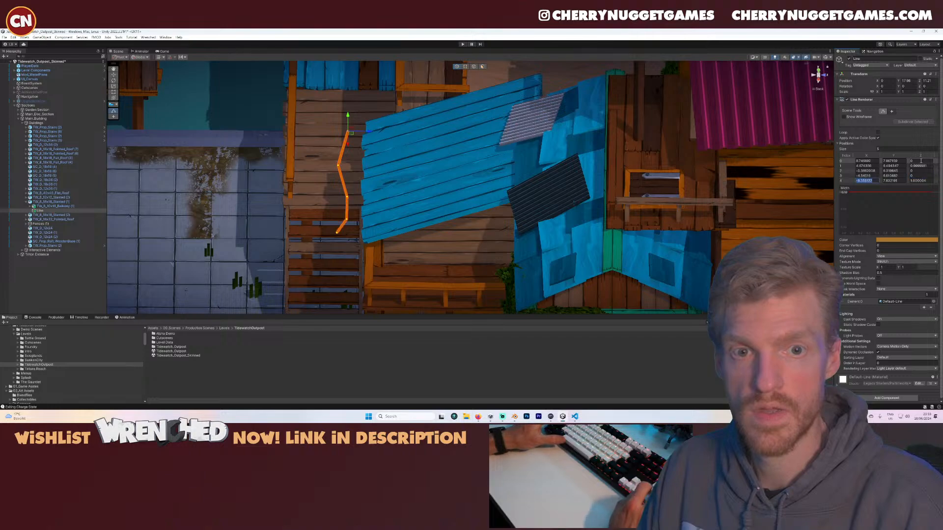
type("0")
left_click(916, 165)
type("0")
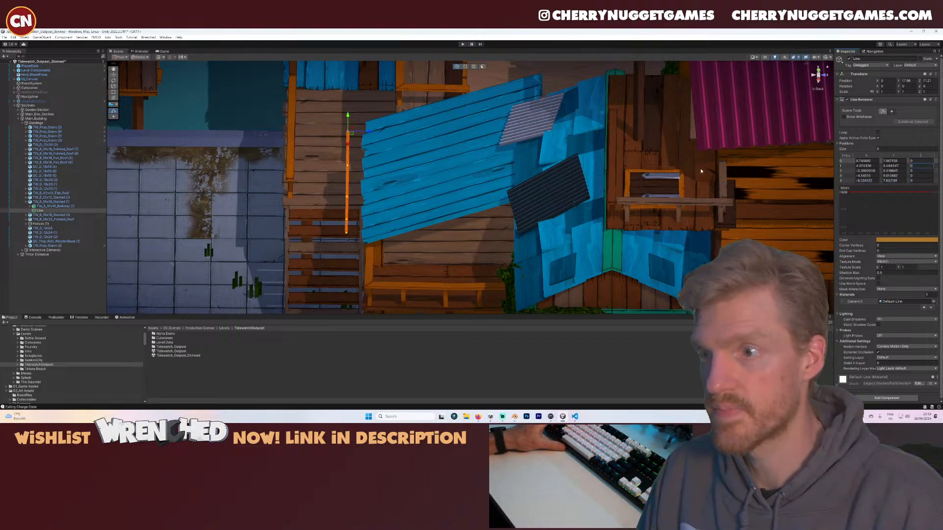
- Leave point editing, then move the line against the blue roof's lower edge and tilt it about -19° around X
left_click(47, 206)
left_click(42, 211)
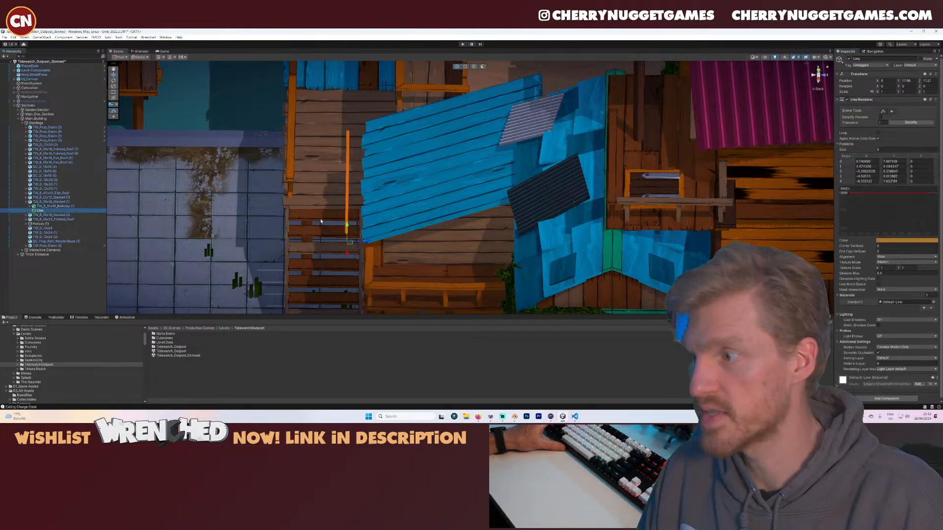
left_click(382, 241)
left_click(347, 213)
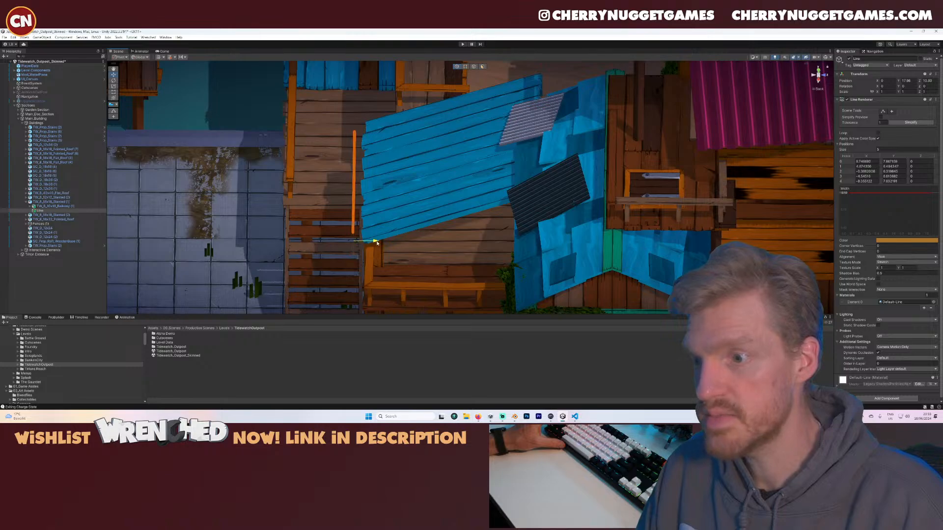
left_click_drag(383, 242, 402, 275, "alt")
key("e")
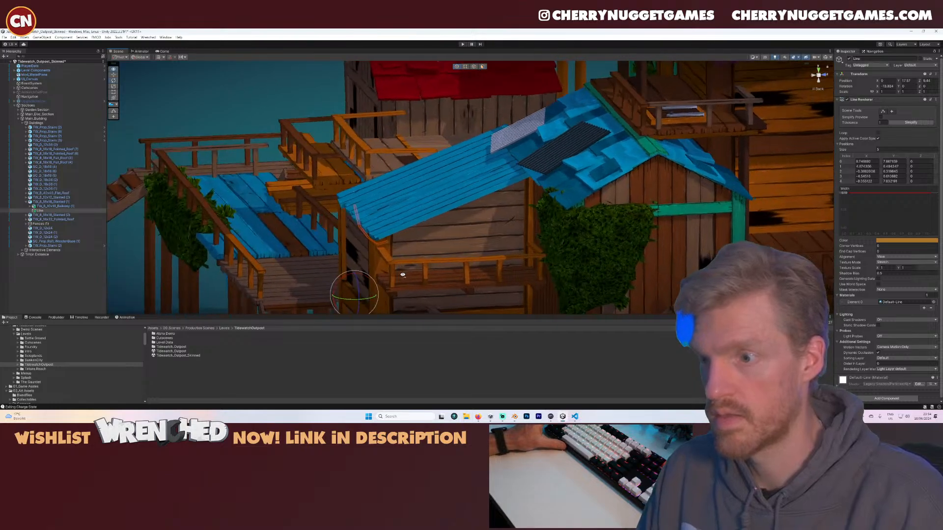
scroll(403, 275, "down", 3)
middle_click_drag(386, 281, 401, 272)
key("w")
left_click_drag(399, 275, 490, 273)
- Reopen the line's point editing and pull the three inner points down for a deeper sag below the blue roof's edge
left_click(882, 111)
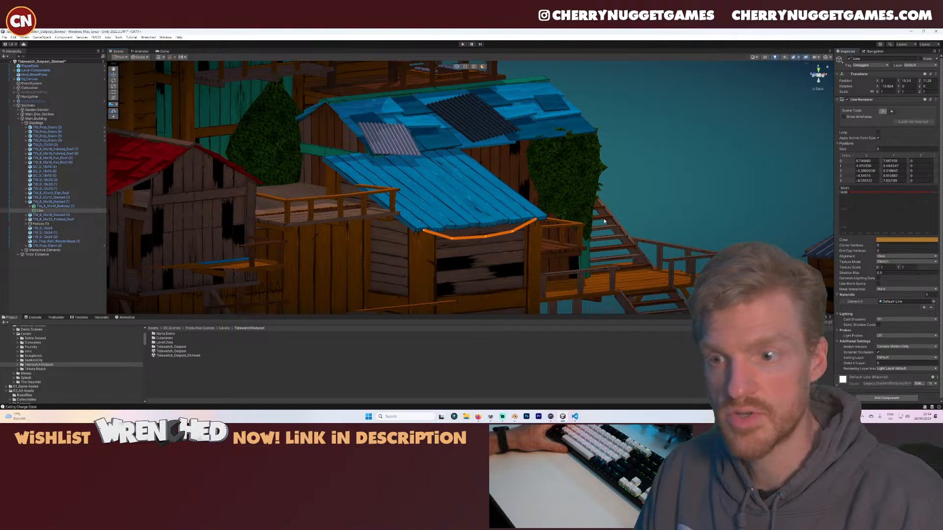
left_click_drag(463, 222, 508, 255)
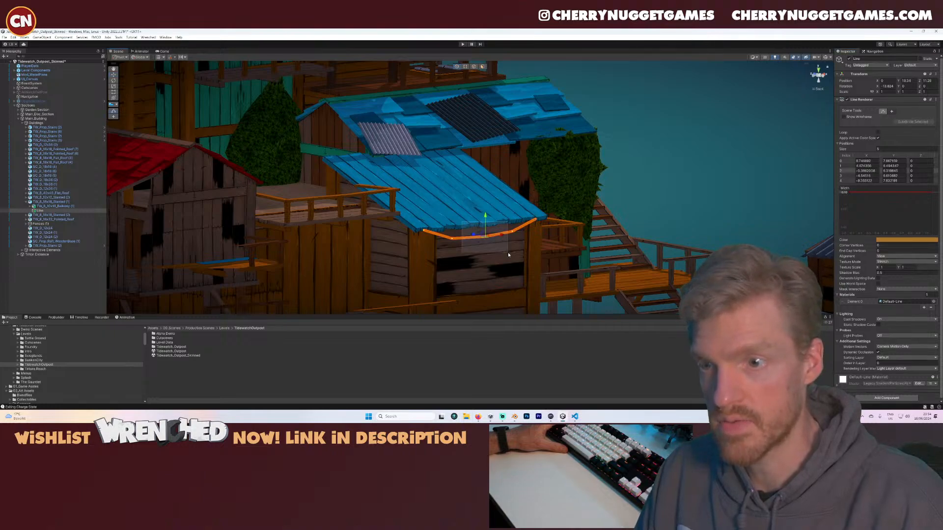
left_click_drag(486, 225, 519, 246)
left_click_drag(449, 215, 526, 241)
left_click_drag(452, 220, 449, 230)
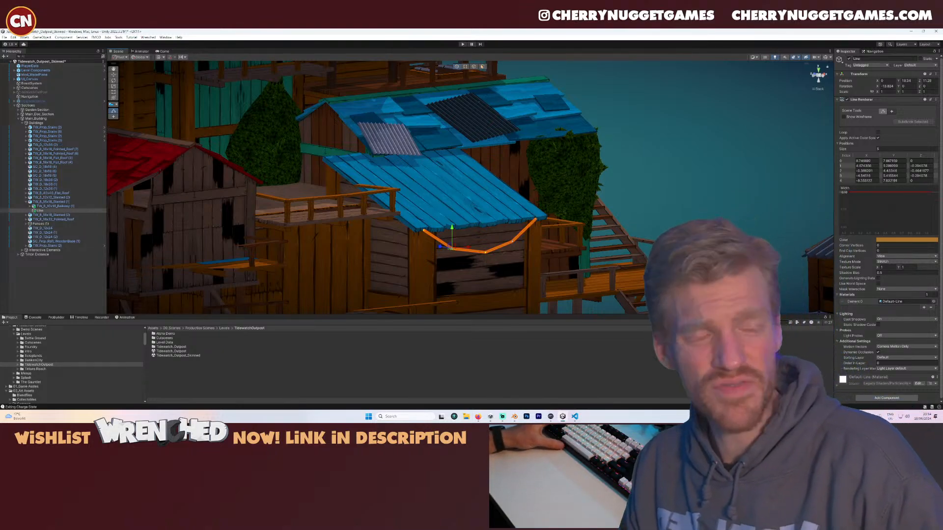
scroll(573, 248, "up", 1)
left_click_drag(574, 250, 443, 259, "alt")
middle_click_drag(443, 259, 456, 222)
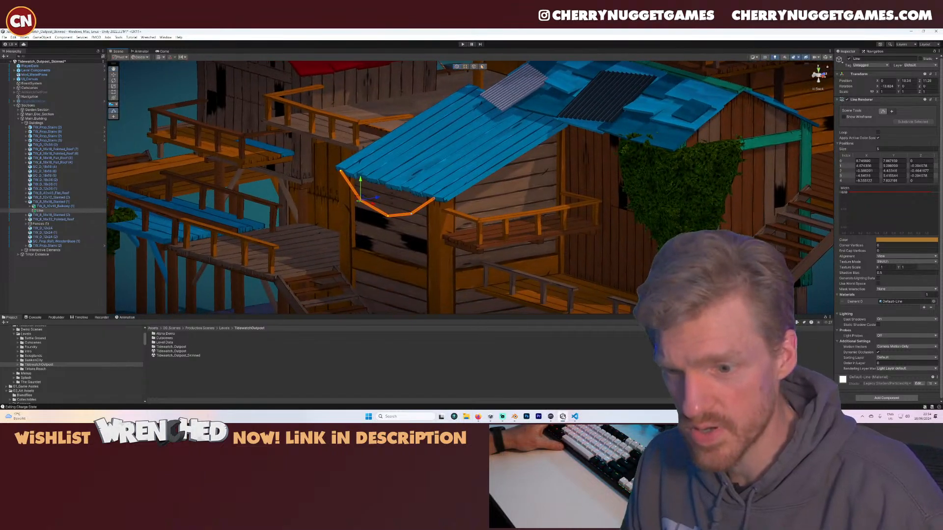
- Switch to Blender, rename the cloth plane to Prop_Flag and save the file
left_click(516, 418)
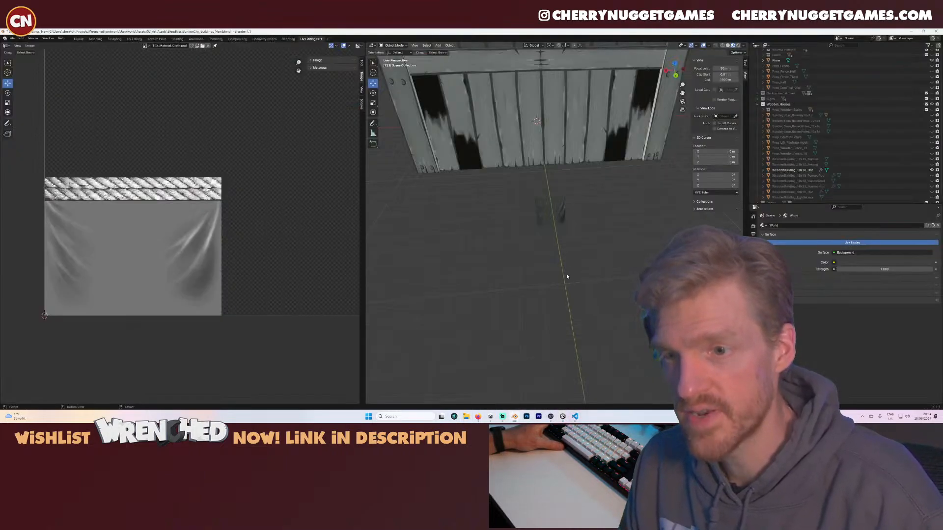
scroll(566, 273, "up", 3)
left_click(542, 209)
right_click(579, 245)
left_click(580, 246)
middle_click_drag(623, 208, 536, 164)
scroll(593, 216, "up", 4)
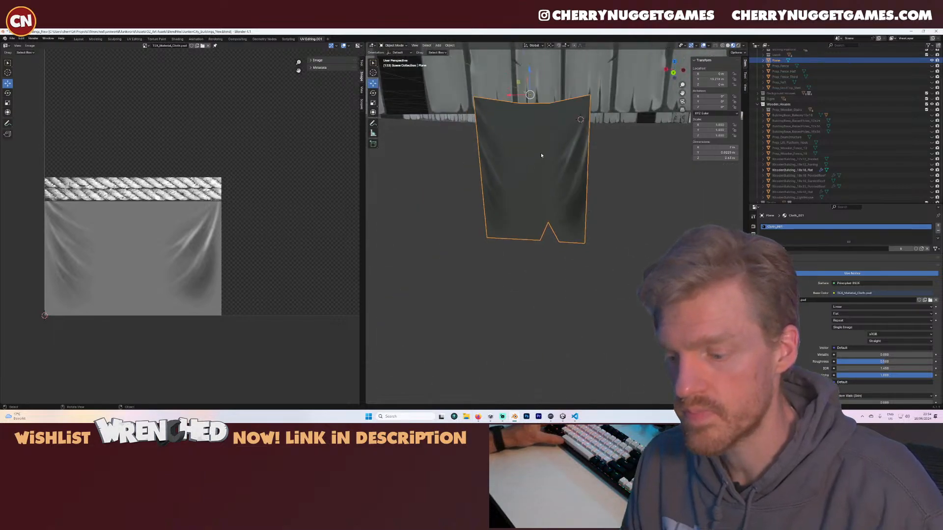
scroll(541, 152, "down", 2)
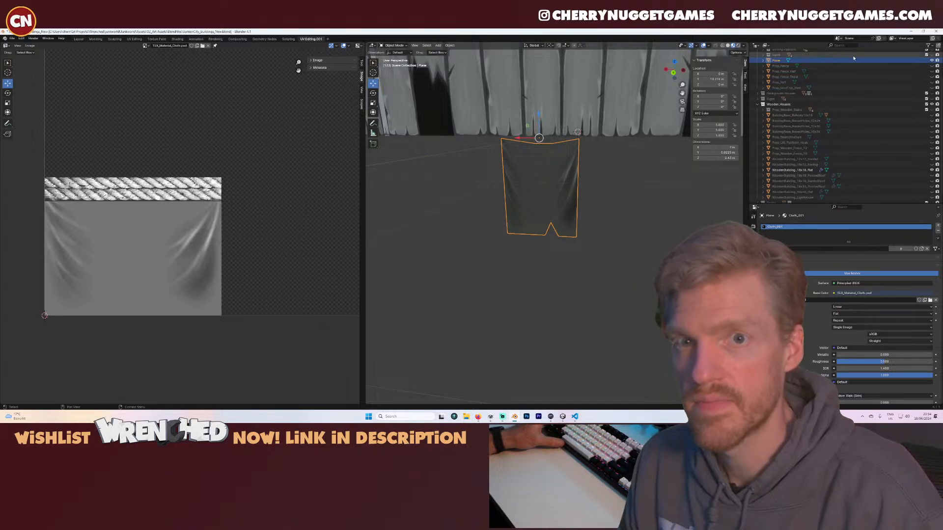
scroll(792, 122, "up", 4)
type("P")
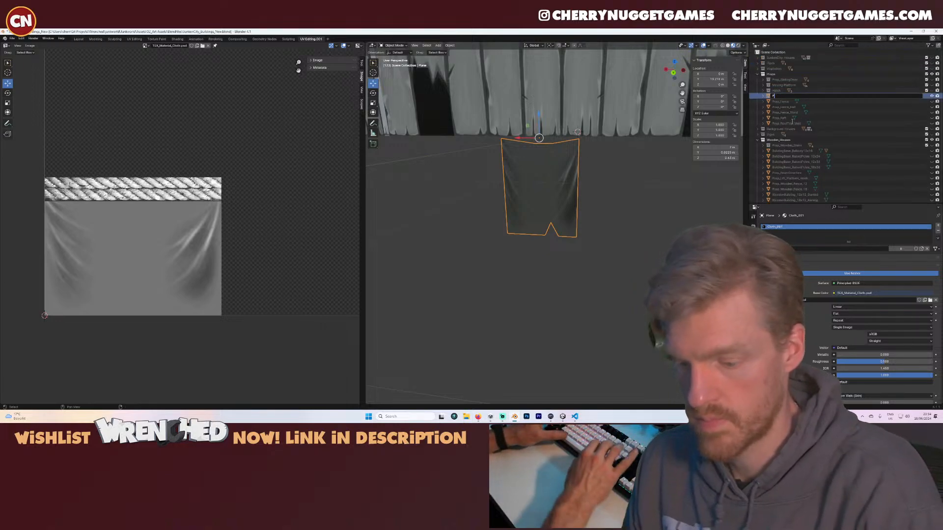
type("rop_Flag")
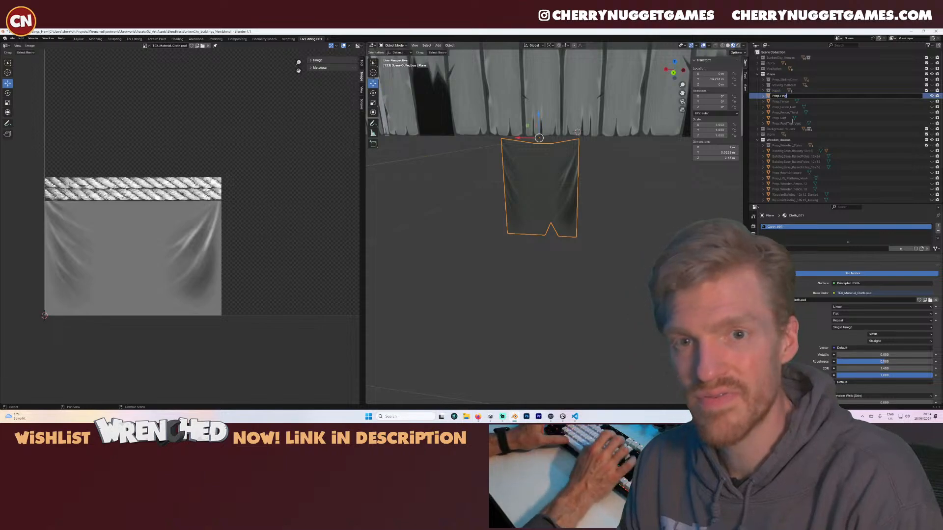
key("Return")
key("ctrl+s")
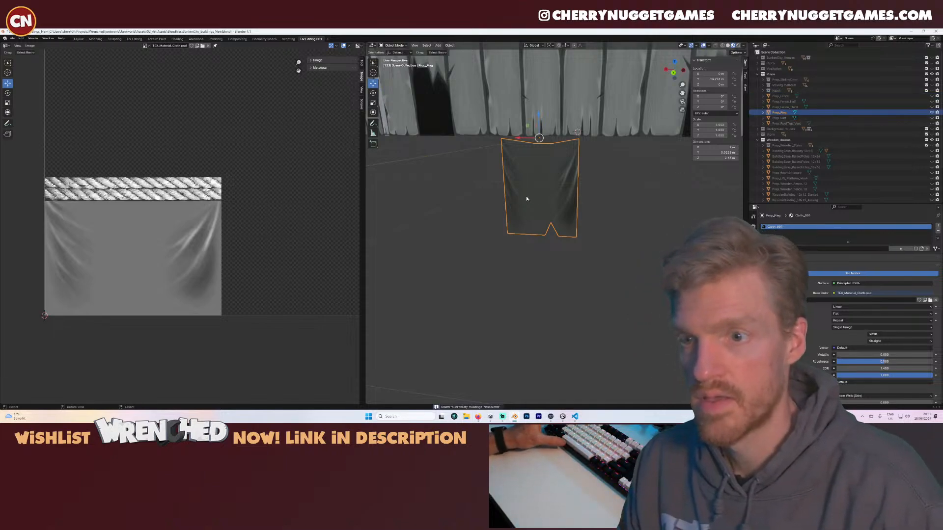
key("ctrl+a")
left_click(492, 197)
middle_click_drag(557, 174, 613, 175)
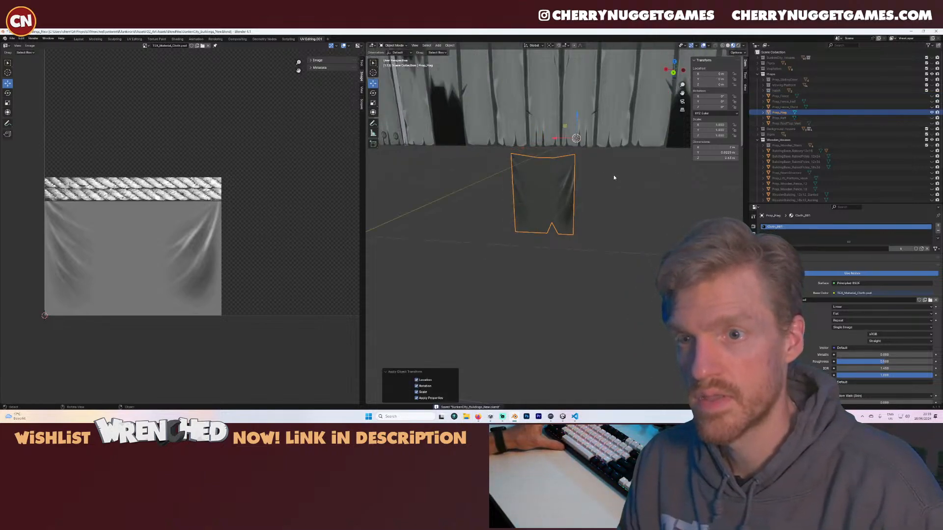
key("ctrl+z")
right_click(613, 175)
key("Escape")
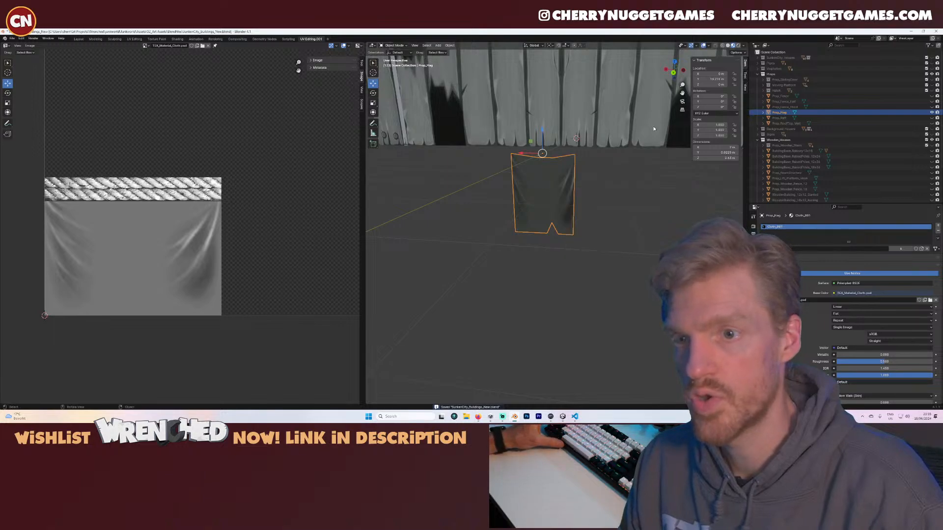
- Set the flag's Y location to 0 m so it sits at the world origin
type("0")
key("Return")
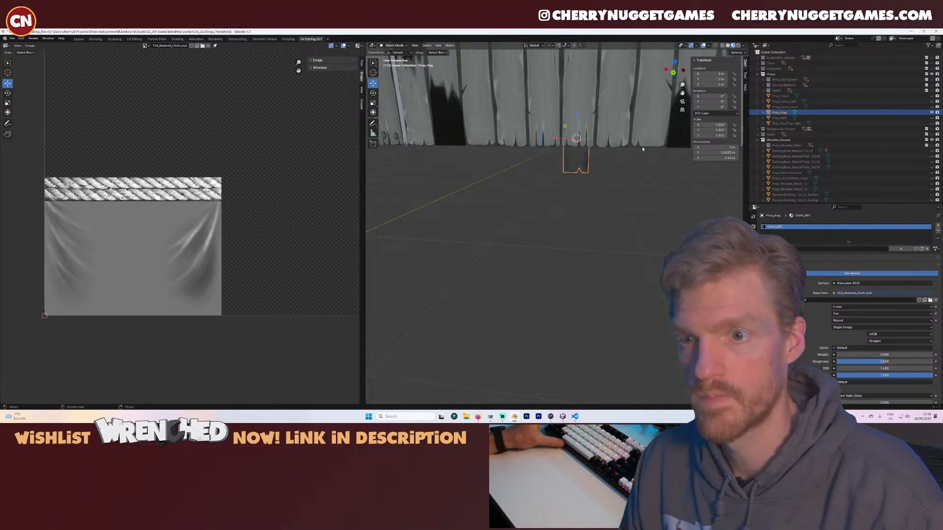
right_click(564, 169)
left_click(570, 158)
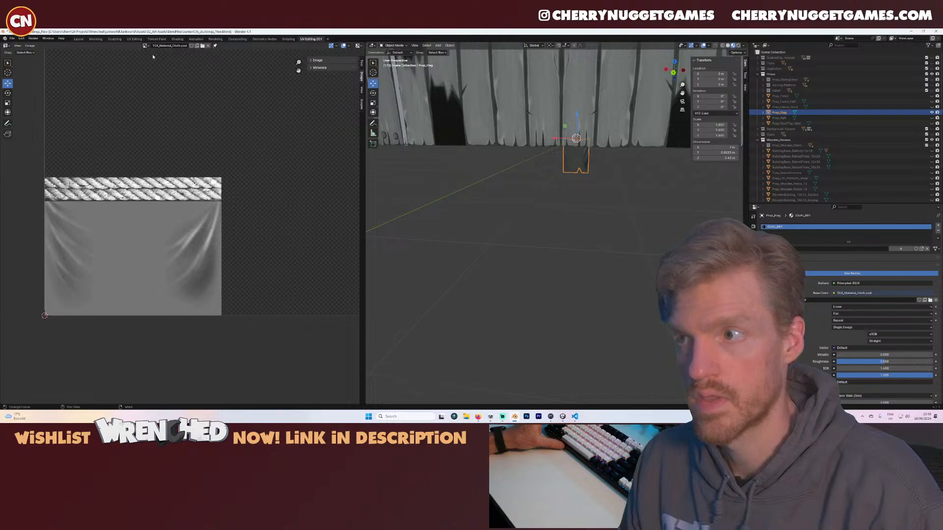
- Export the selected flag as an FBX named TW_Prop_Flag into the outpost's Props model folder
left_click(4, 38)
mouse_move(54, 124)
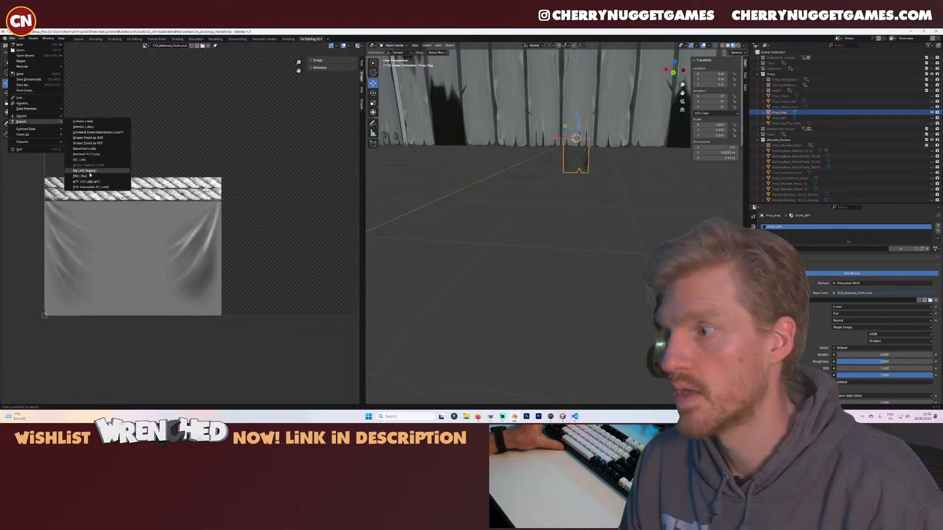
left_click(120, 177)
left_click(362, 112)
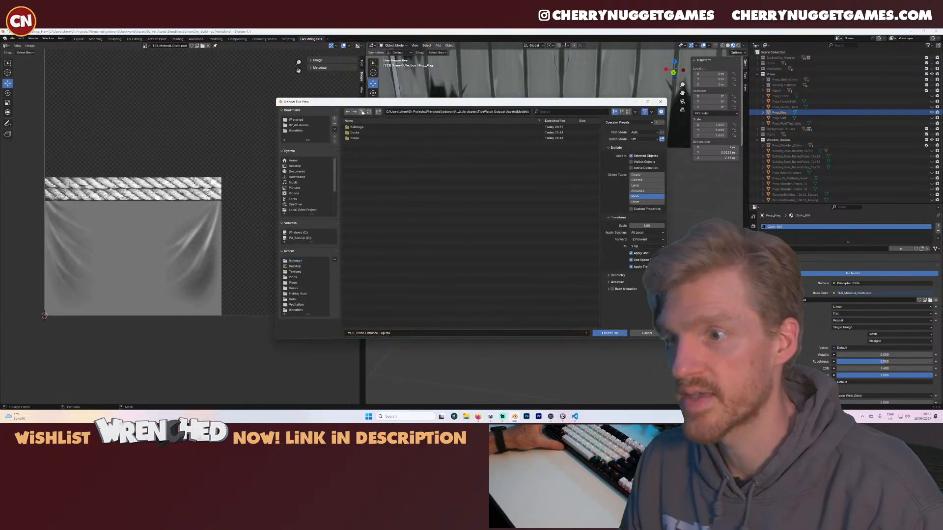
double_click(354, 138)
left_click(366, 127)
left_click(374, 334)
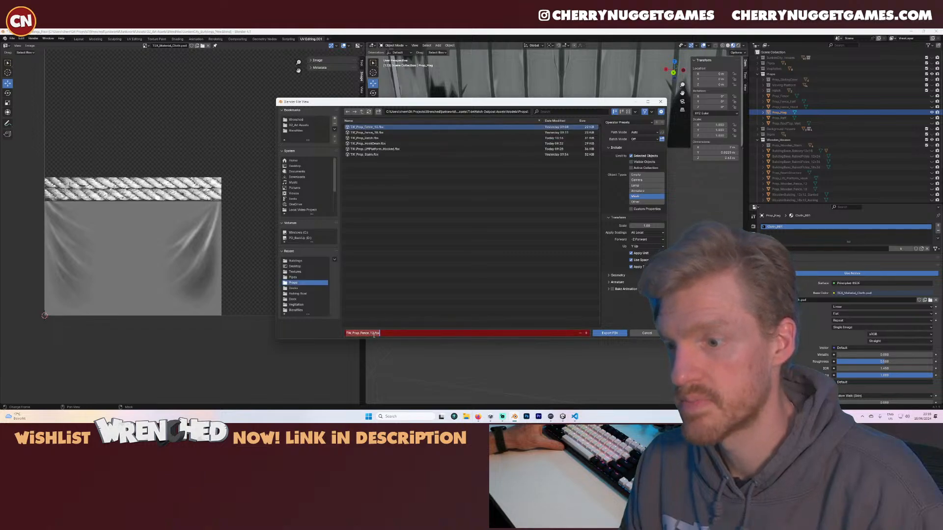
type("TW_Prop_Flag")
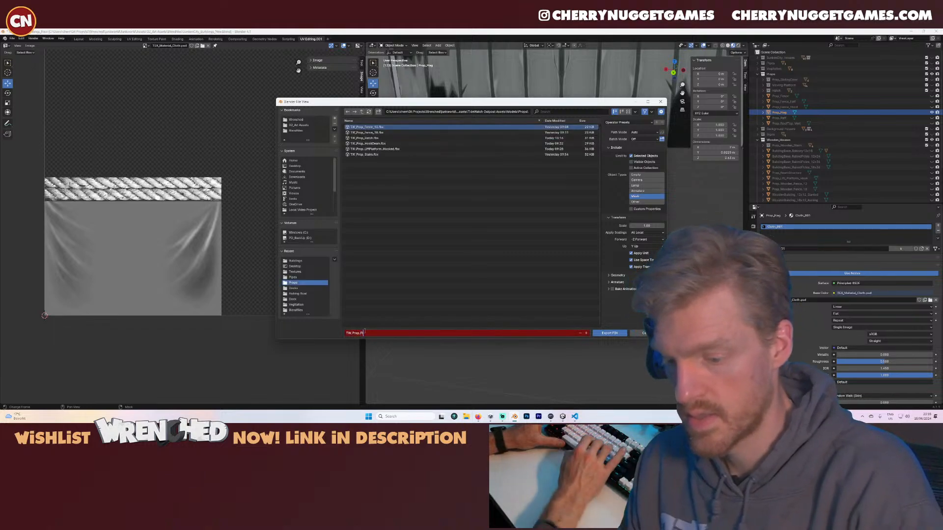
left_click(610, 333)
- Switch to Unity, add the Spawn Objects Over Line component to the line, and set its density to 4
mouse_move(563, 418)
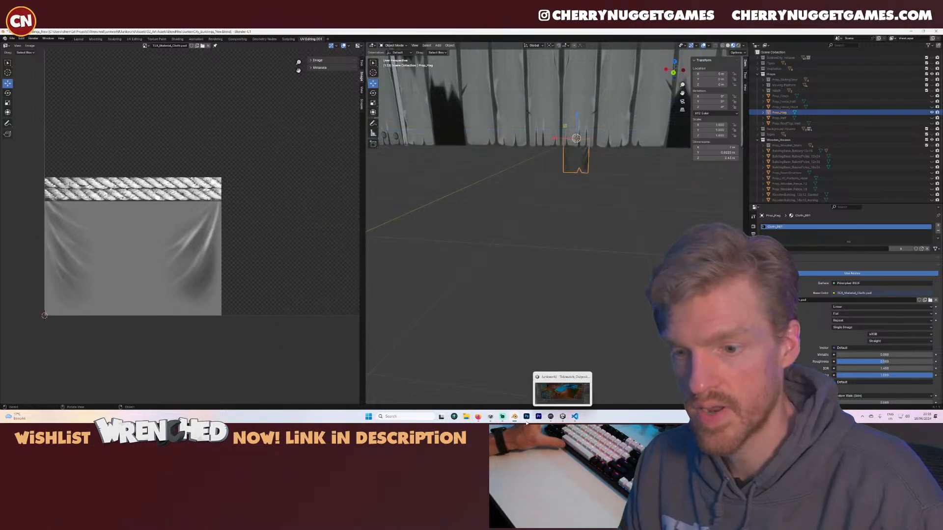
key("alt+Tab")
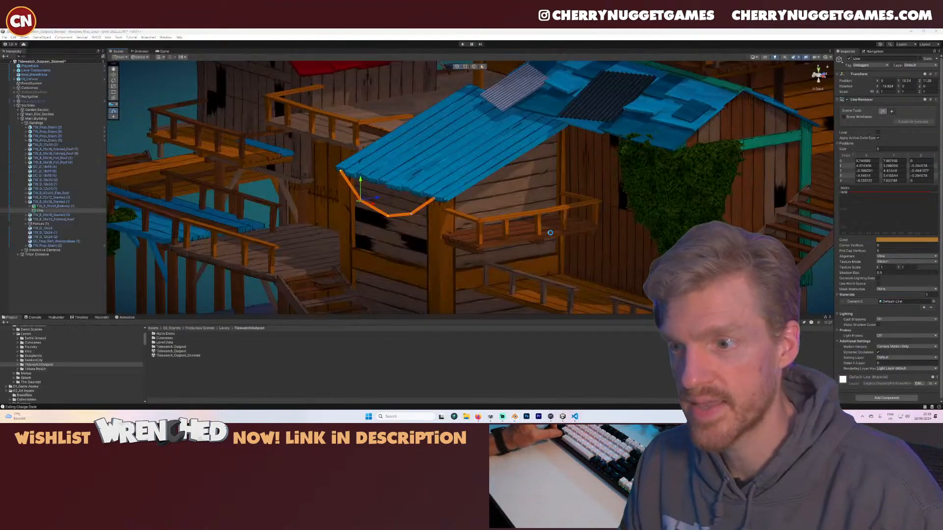
scroll(550, 232, "up", 1)
left_click(837, 101)
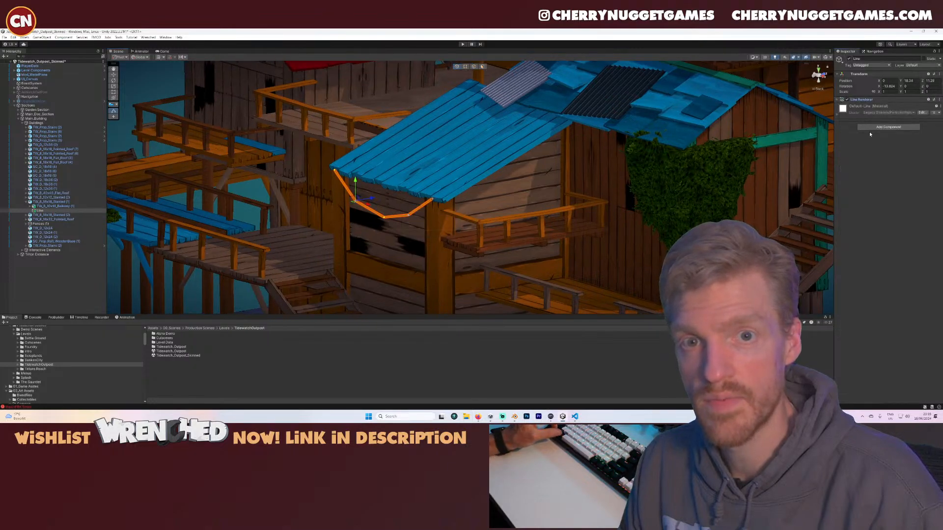
left_click(870, 129)
type("spawn")
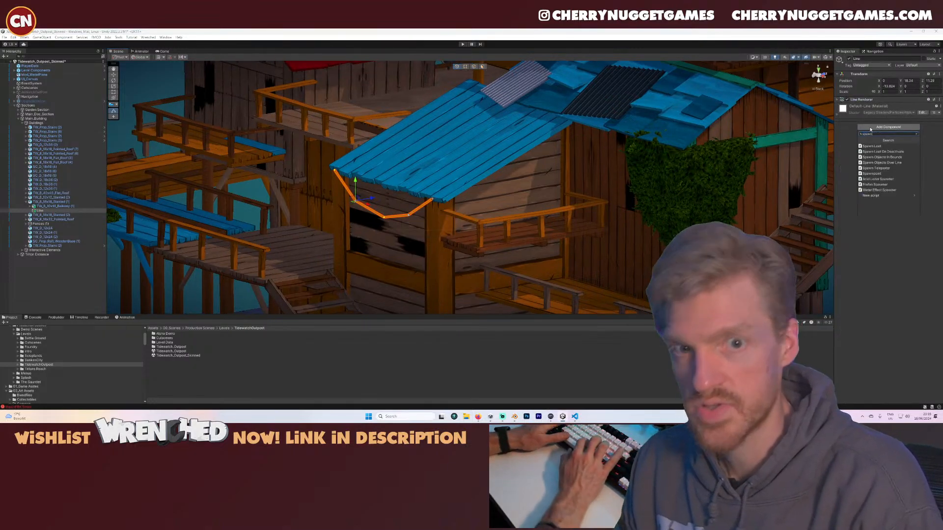
left_click(897, 163)
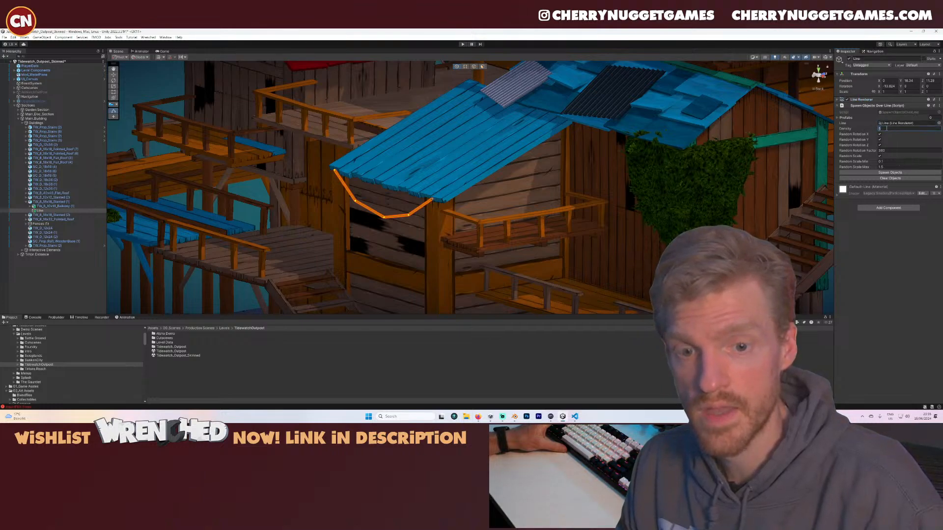
type("4")
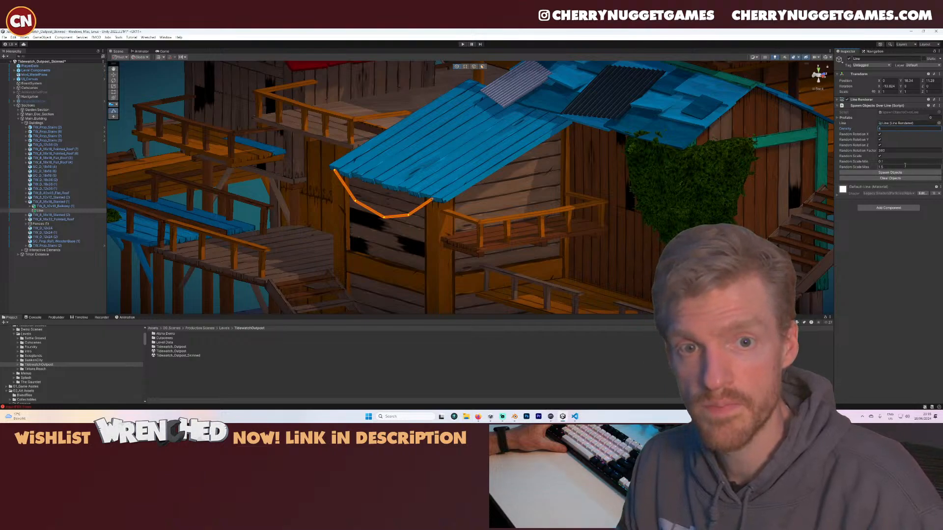
left_click(845, 118)
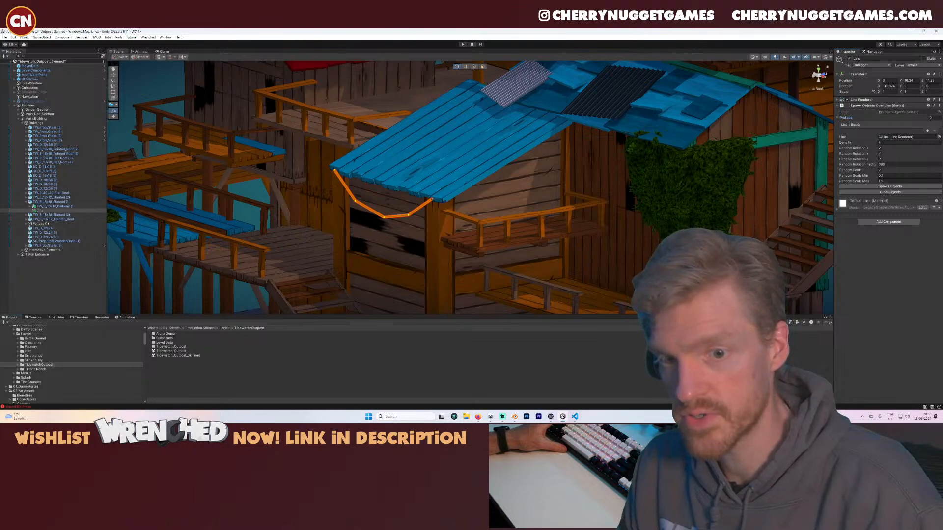
- Search the project for the flag, add TW_Prop_Flag as a child of the line and move it up to the rope
type("flag")
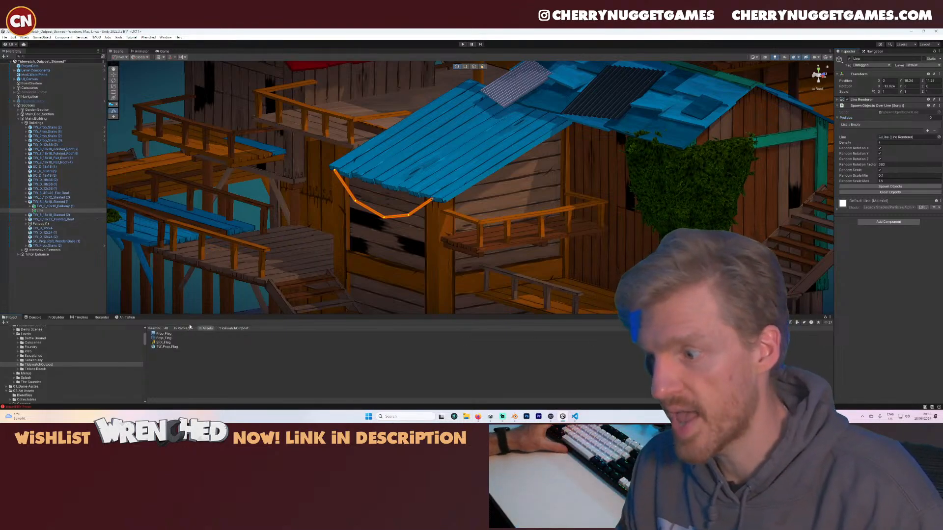
left_click(49, 210)
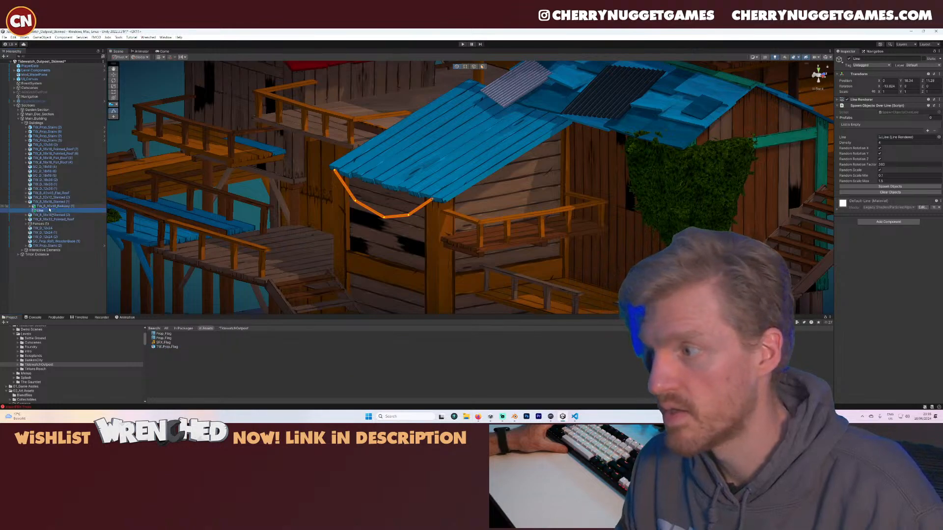
left_click_drag(42, 215, 41, 211)
left_click_drag(371, 244, 370, 196)
scroll(366, 249, "up", 3)
key("f")
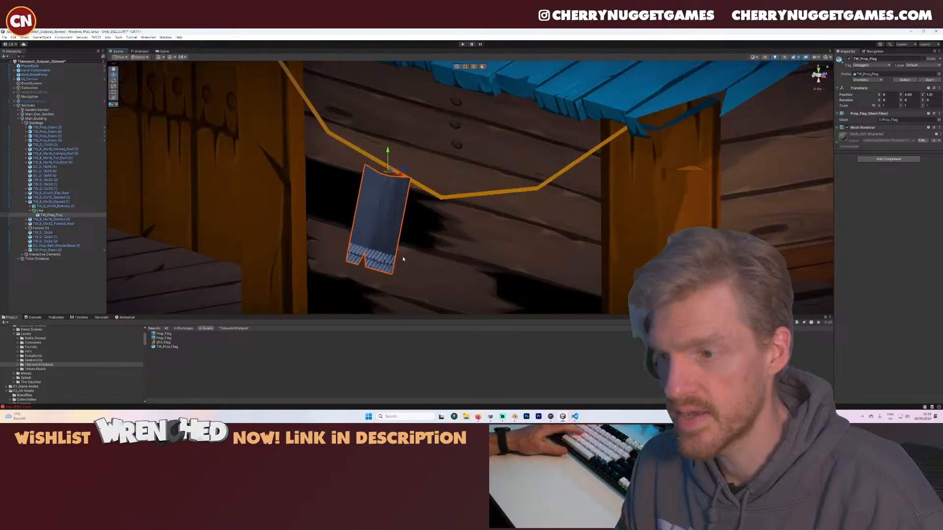
left_click_drag(401, 258, 540, 197, "alt")
scroll(509, 205, "down", 3)
- Assign the Cloth_Green_Wind material from the Cloth materials folder to the flag
scroll(67, 351, "up", 2)
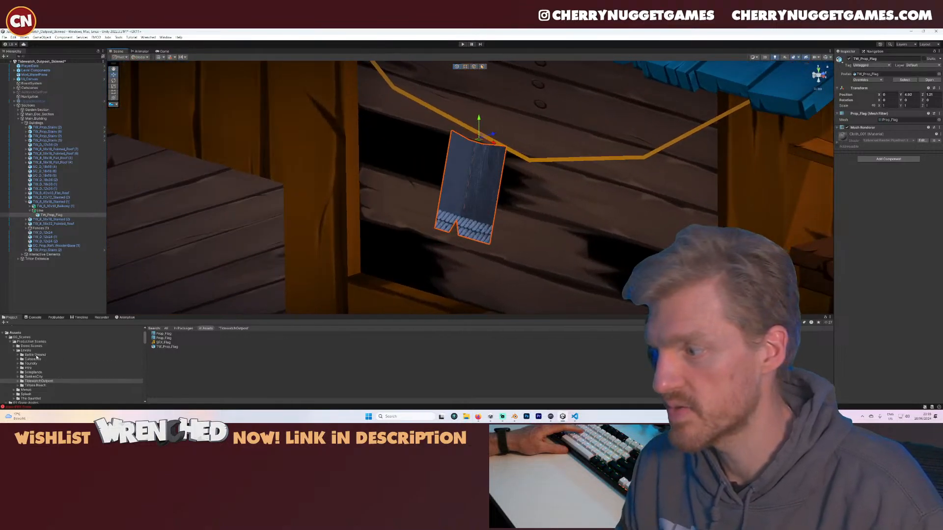
scroll(50, 365, "down", 5)
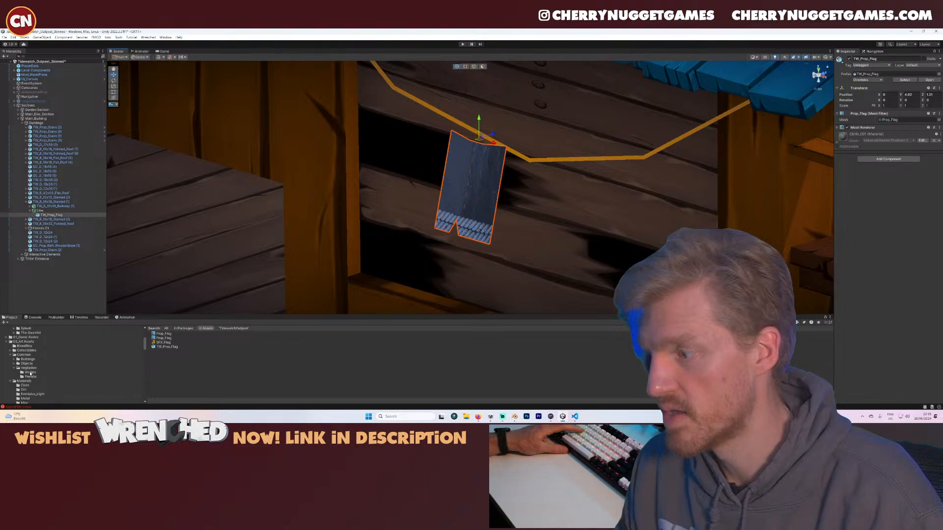
scroll(34, 372, "down", 4)
left_click(25, 336)
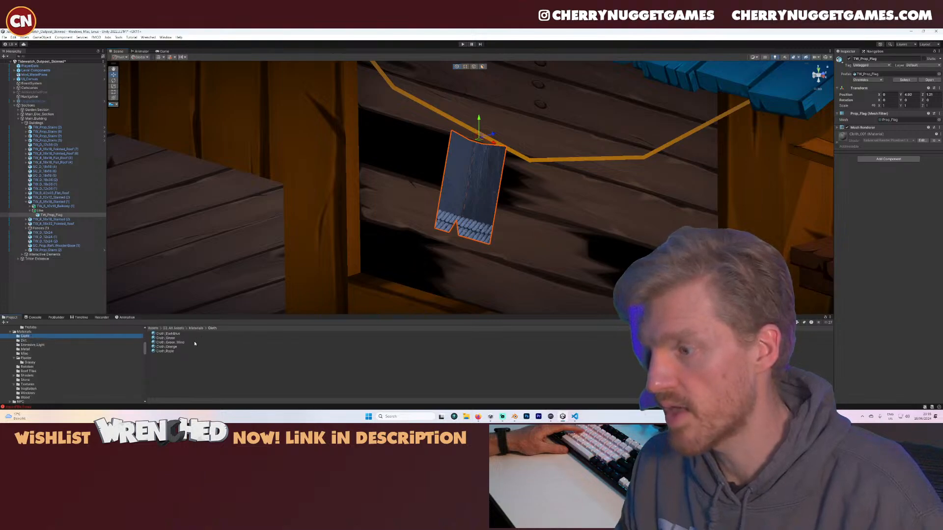
left_click_drag(175, 343, 510, 221)
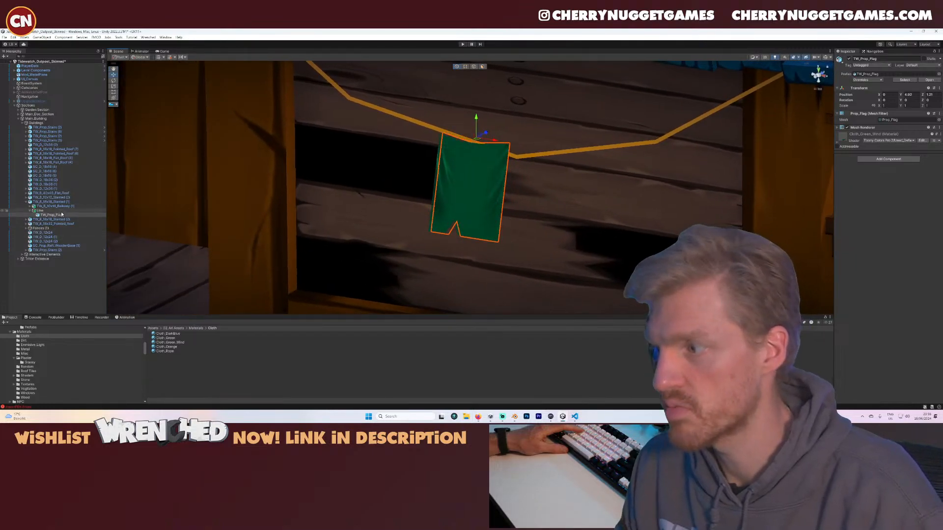
- Save the flag under the line as a TW_Prop_Flag prefab in the outpost assets' prefab folder
scroll(61, 376, "down", 5)
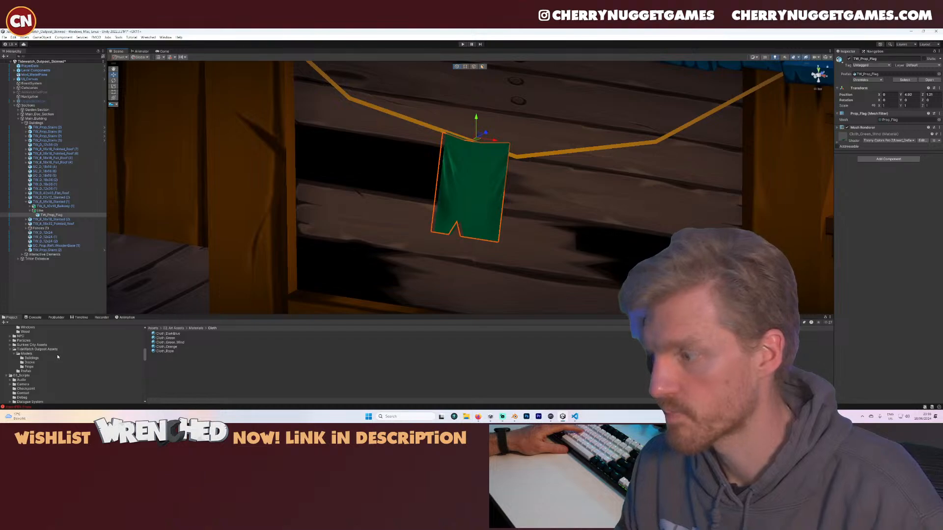
left_click(30, 367)
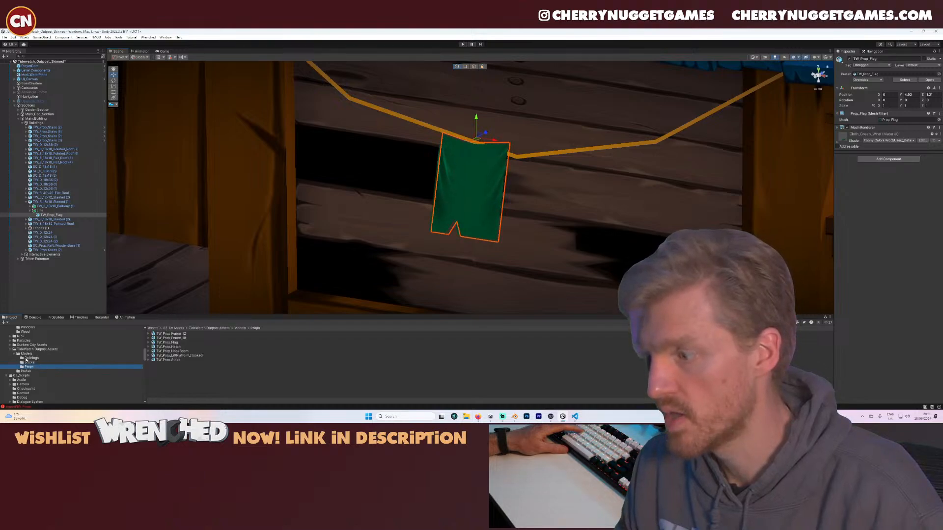
right_click(181, 384)
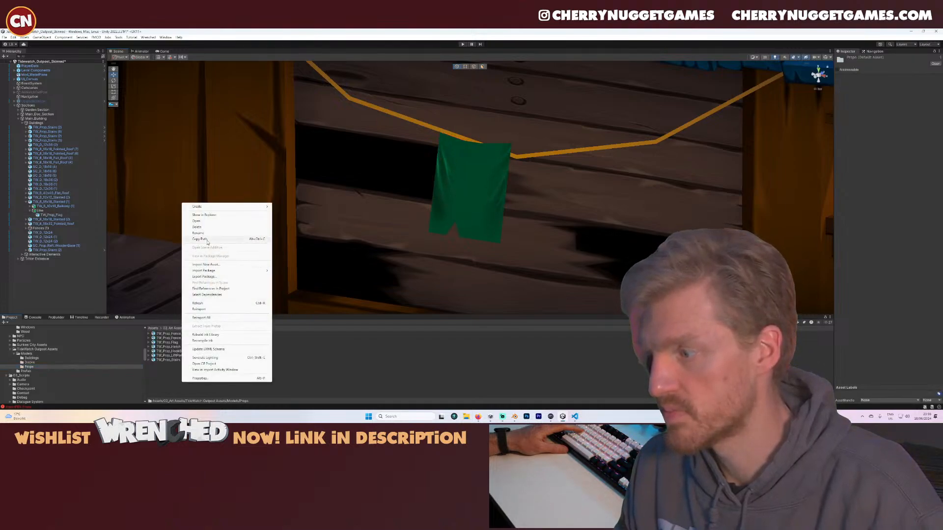
left_click(25, 371)
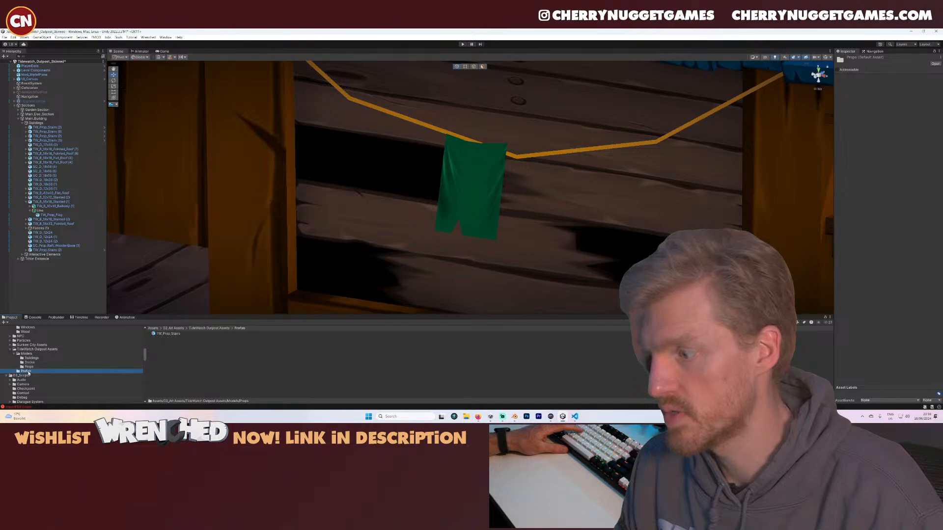
left_click(49, 215)
left_click_drag(43, 217, 171, 361)
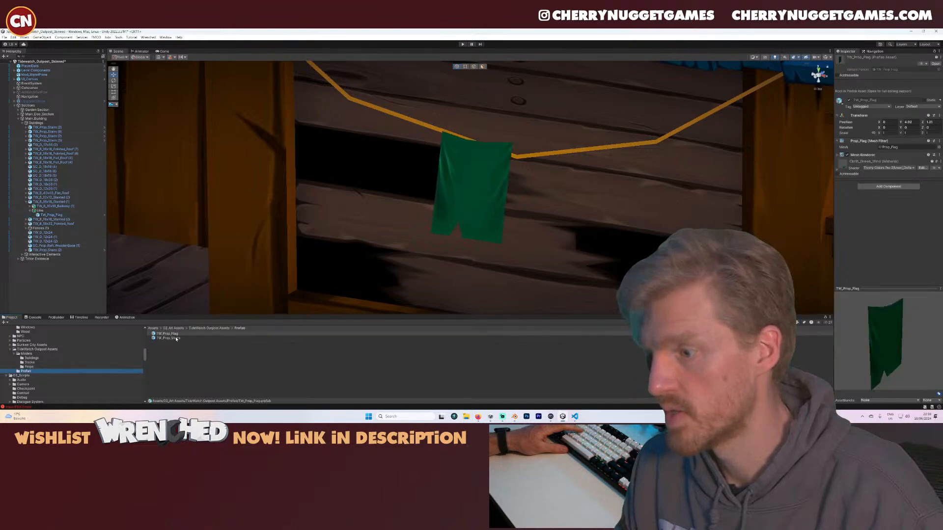
- Reset the TW_Prop_Flag prefab's Y and Z position to 0
left_click(917, 122)
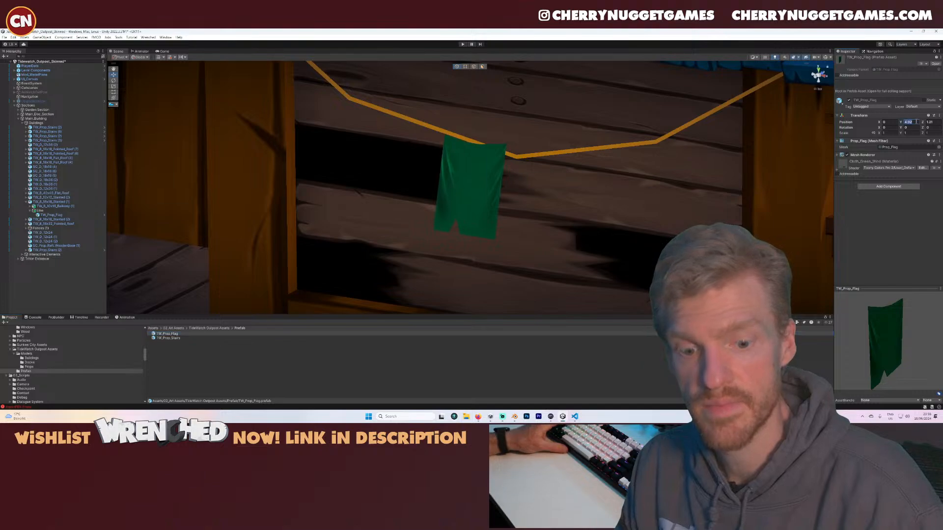
type("0")
key("Tab")
type("0")
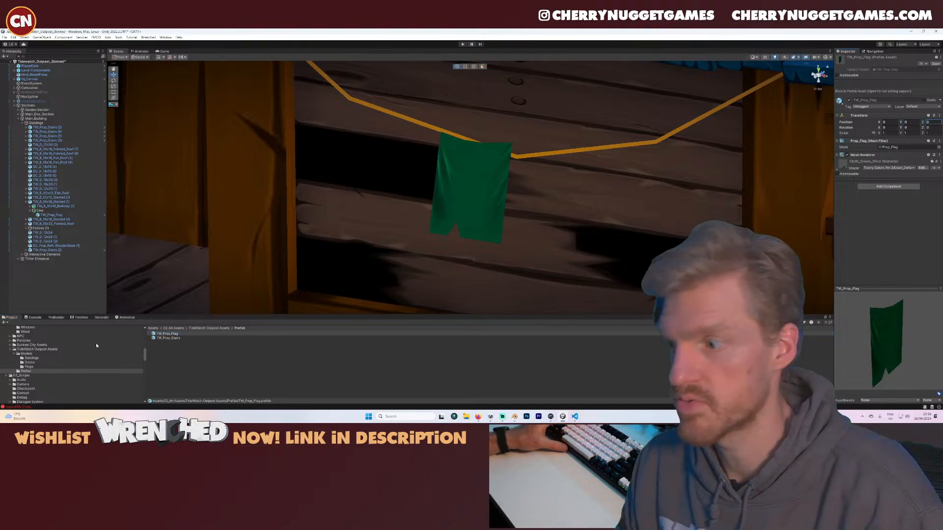
- Delete the flag placed under the line, assign the TW_Prop_Flag prefab to the line's spawner and spawn the objects
left_click(49, 216)
key("Delete")
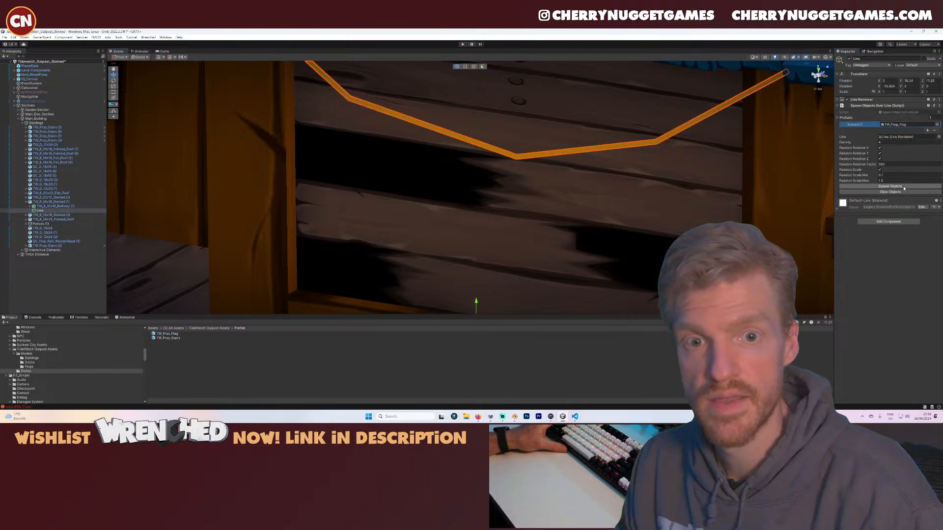
left_click(898, 187)
scroll(530, 198, "down", 6)
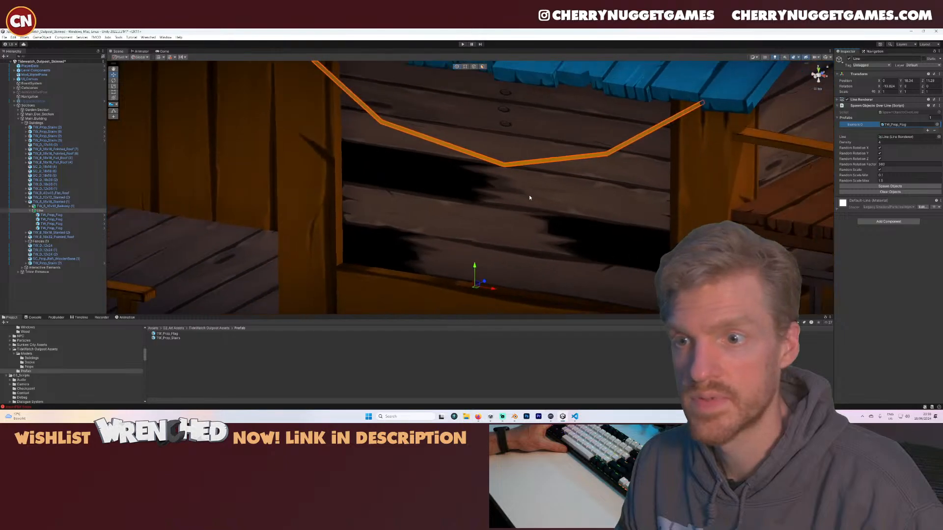
scroll(530, 198, "down", 8)
left_click_drag(543, 214, 469, 226, "alt")
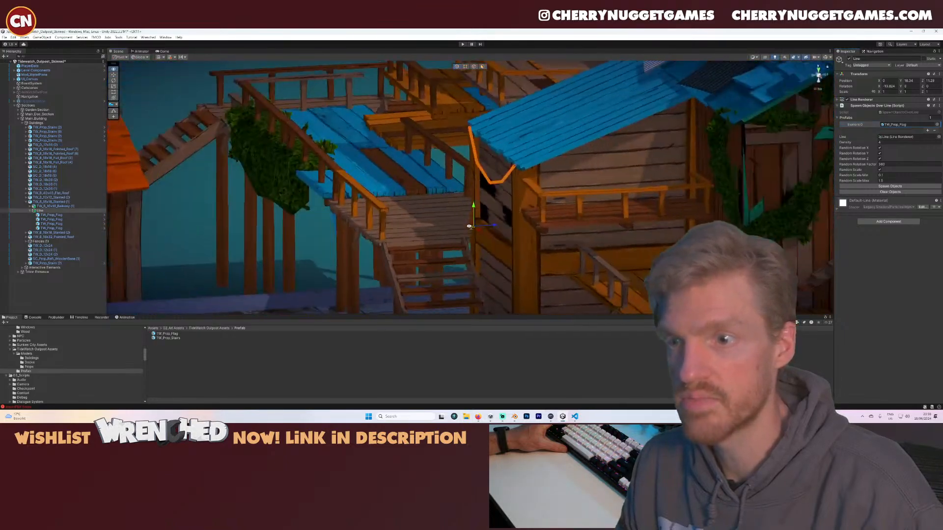
scroll(490, 237, "down", 8)
scroll(527, 246, "up", 10)
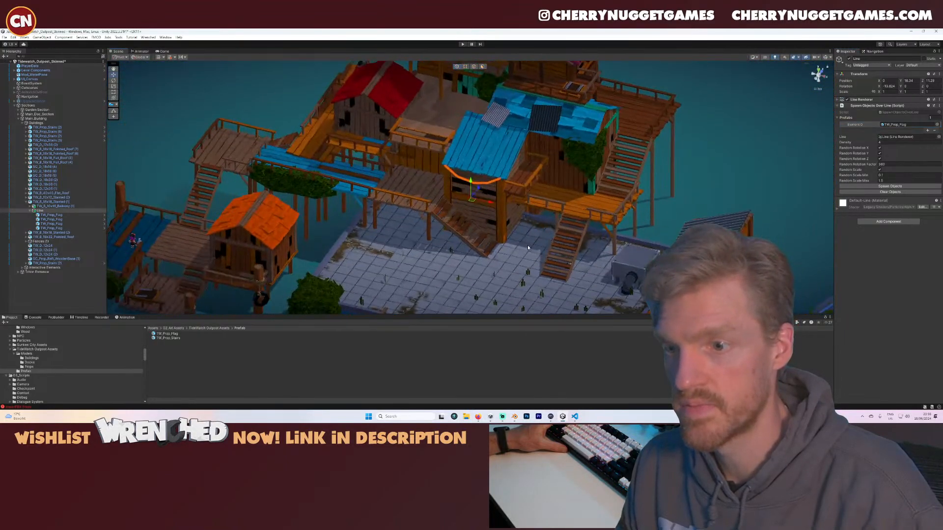
- Select all the spawned flags and examine their position and rotation relative to the rope
left_click(51, 214)
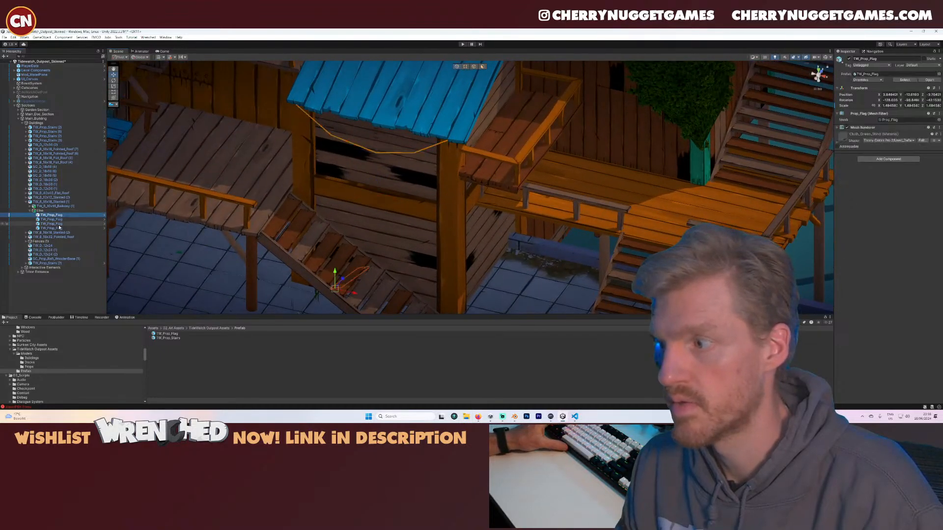
left_click(51, 228, "shift")
scroll(276, 265, "down", 2)
left_click_drag(233, 228, 337, 167)
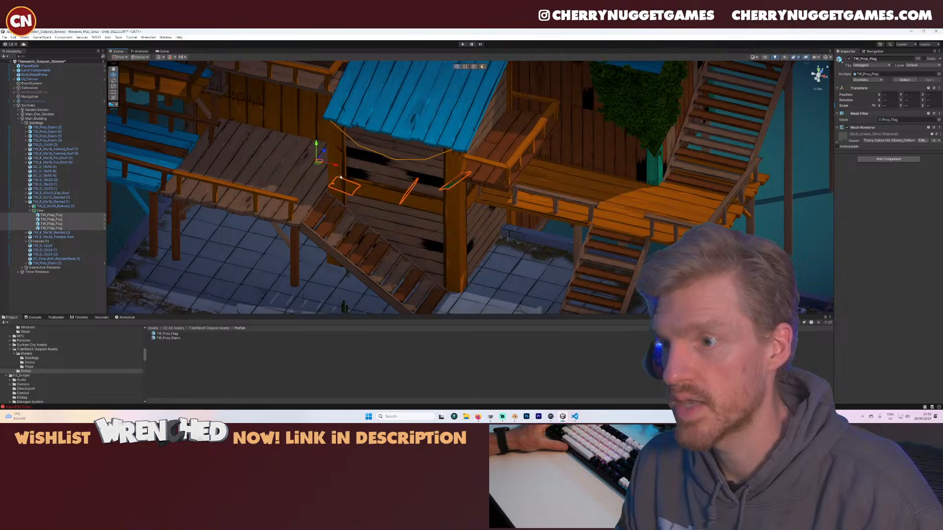
scroll(282, 187, "up", 3)
right_click_drag(276, 190, 353, 191)
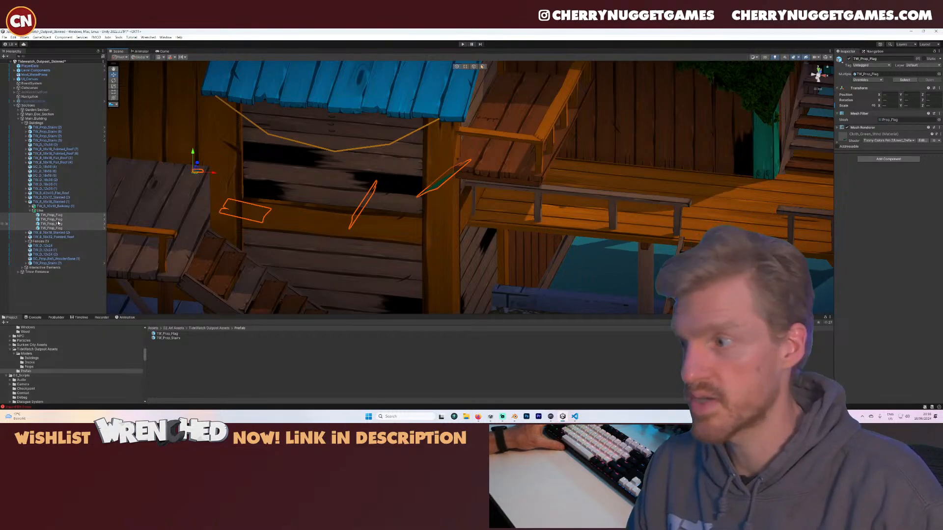
- Clear the spawned flags, disable random rotation and random scale, set the scale limits to 1, and spawn the flags again
left_click(42, 211)
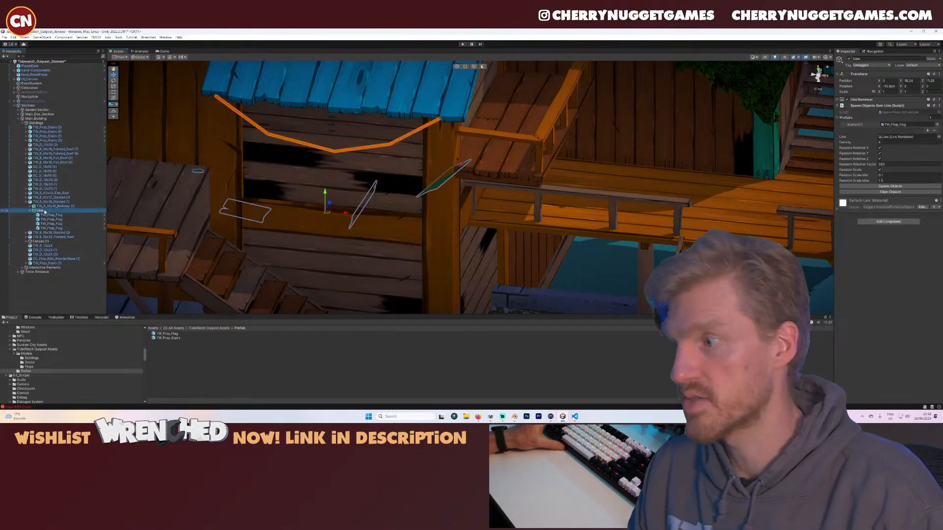
left_click(890, 192)
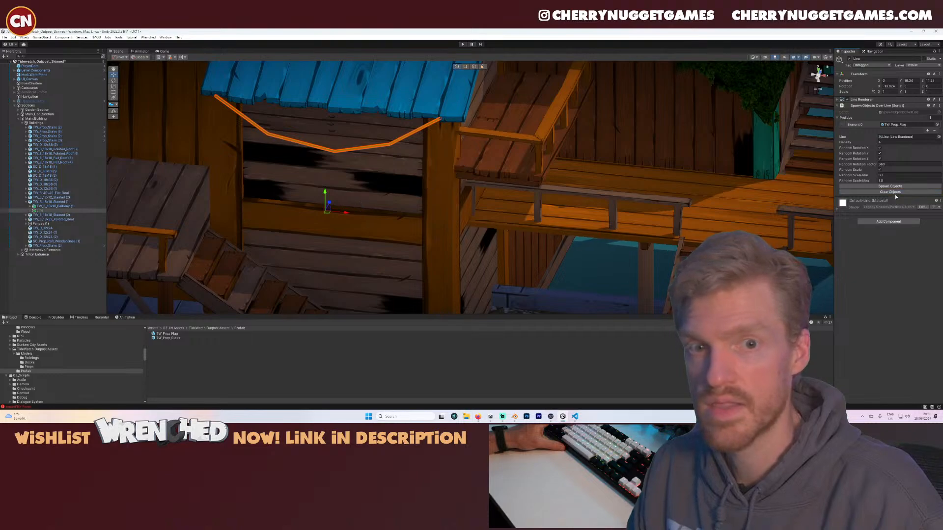
type("1")
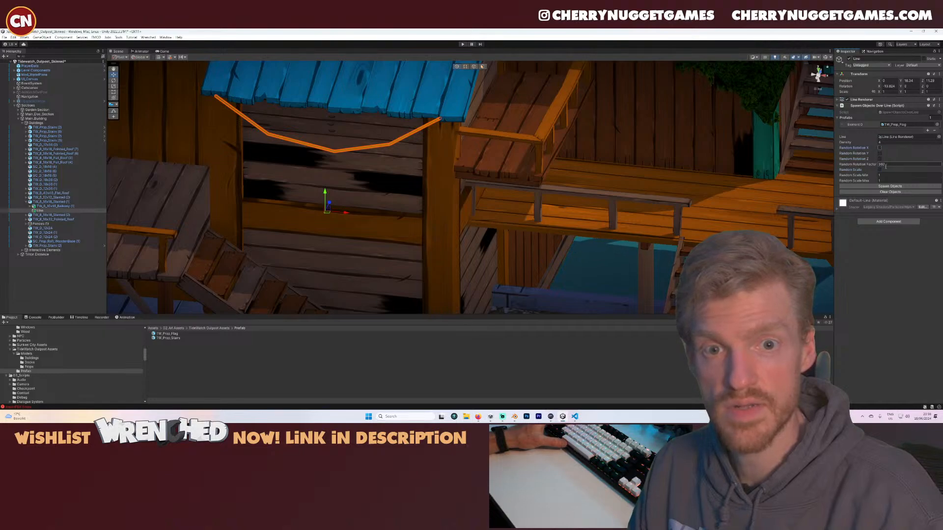
left_click(893, 187)
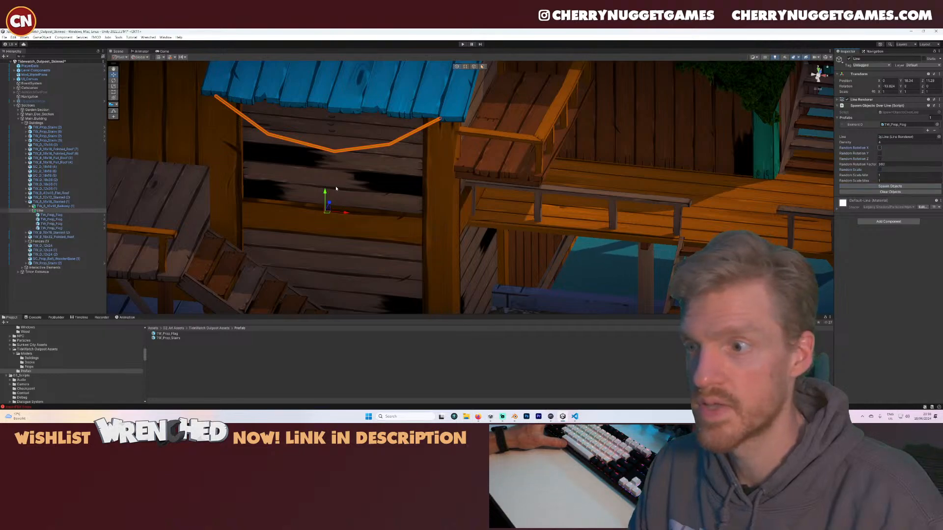
- Select all the respawned flags, check their placement against the rope, and delete them
left_click(51, 216)
left_click(51, 229, "shift")
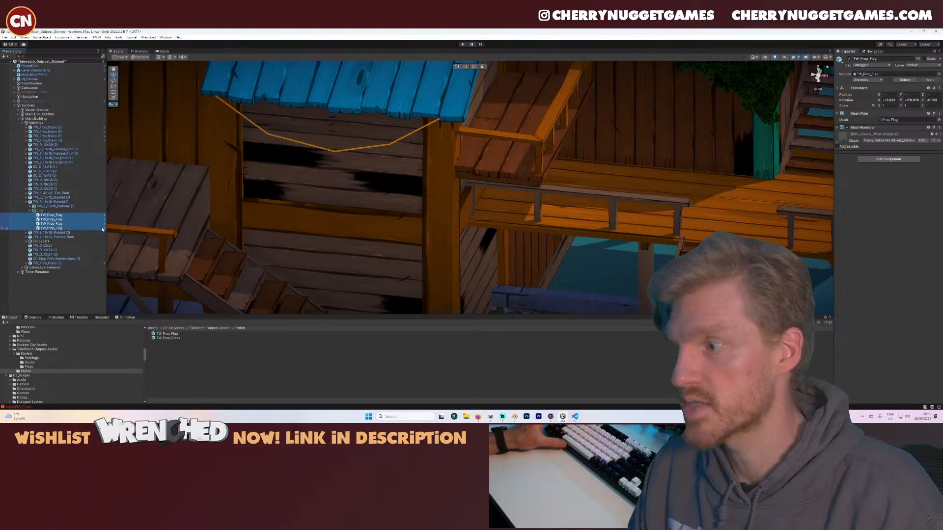
scroll(364, 231, "down", 3)
scroll(364, 231, "down", 3)
left_click_drag(275, 236, 277, 124)
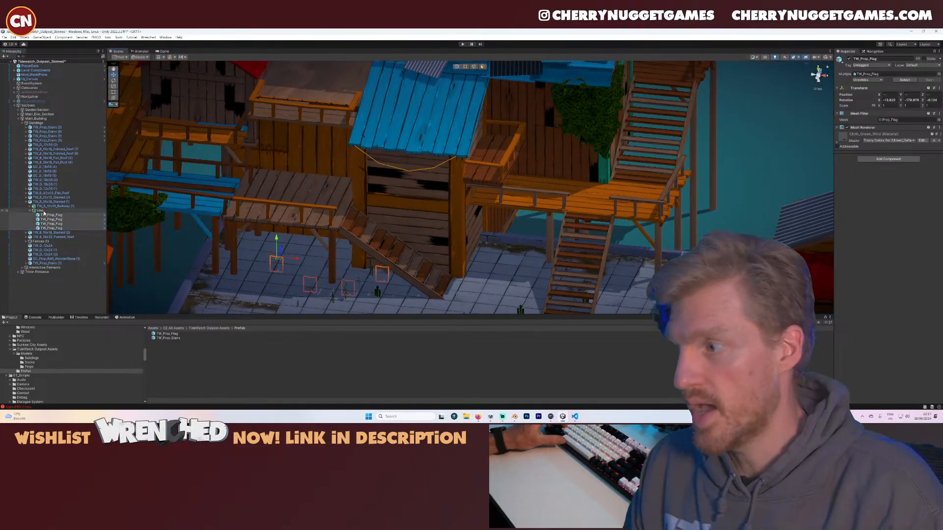
key("Delete")
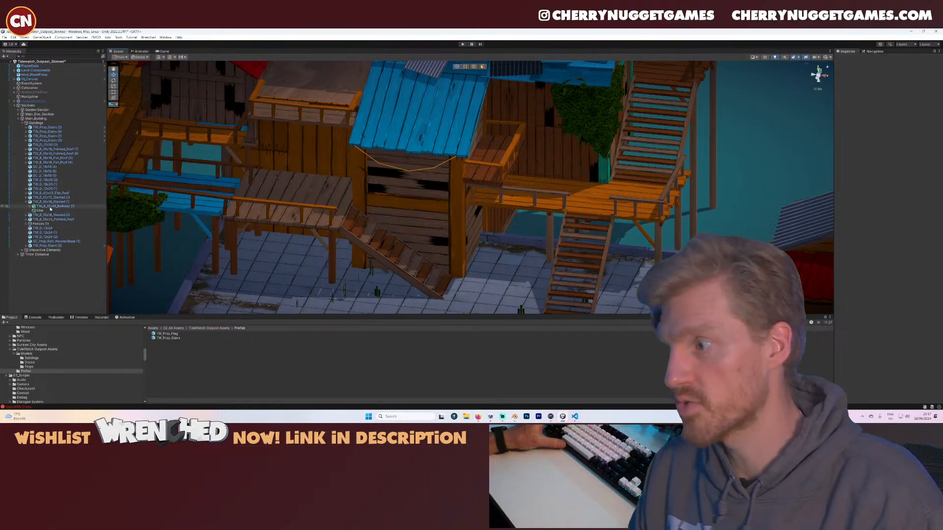
- Enable Use World Space in the line's Line Renderer
left_click(49, 211)
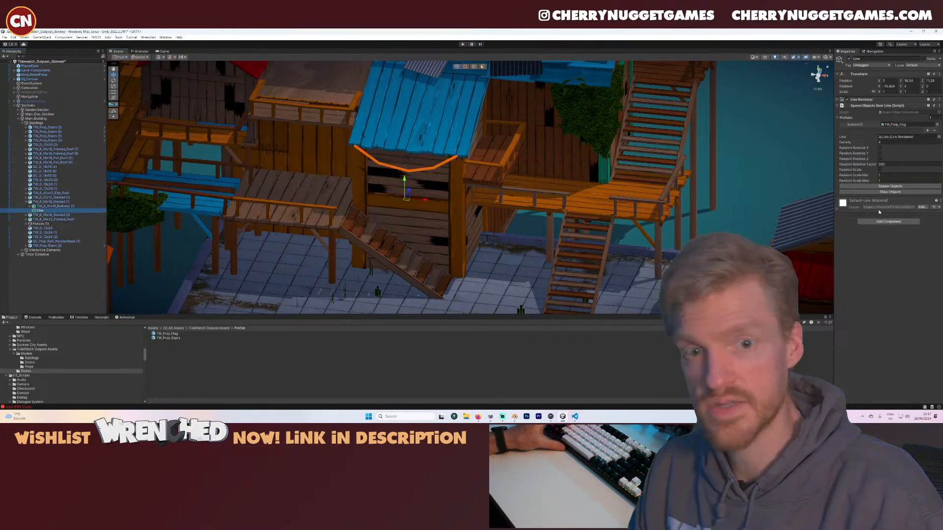
left_click(838, 100)
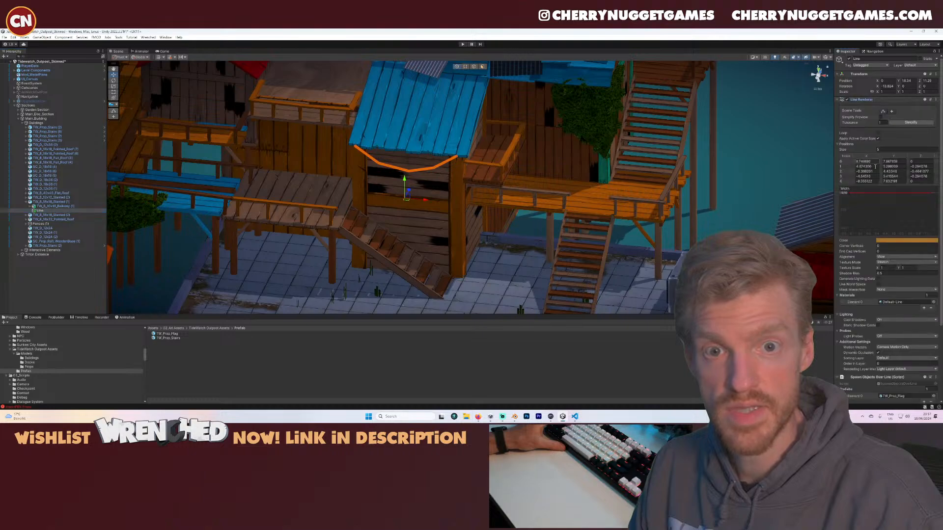
left_click(879, 284)
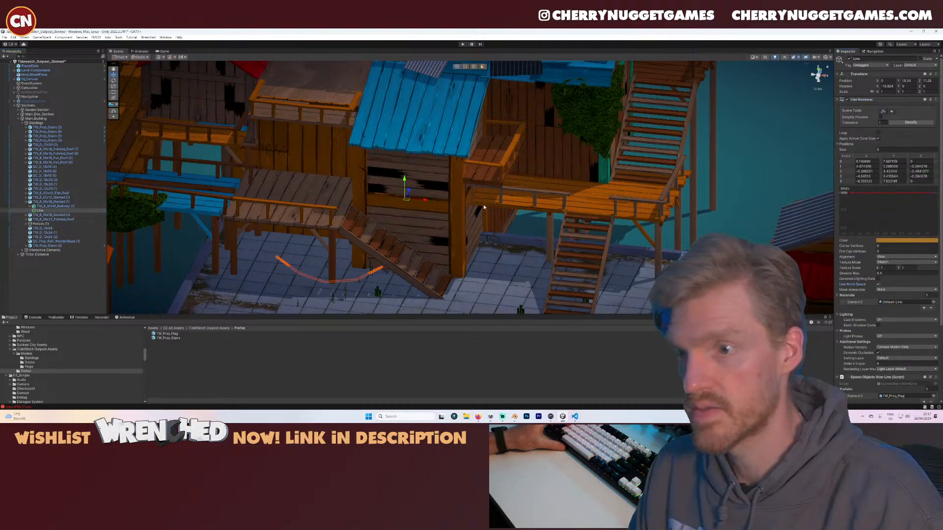
- Edit the line's points in front view, moving them all up to the lower edge of the blue roof
left_click(882, 111)
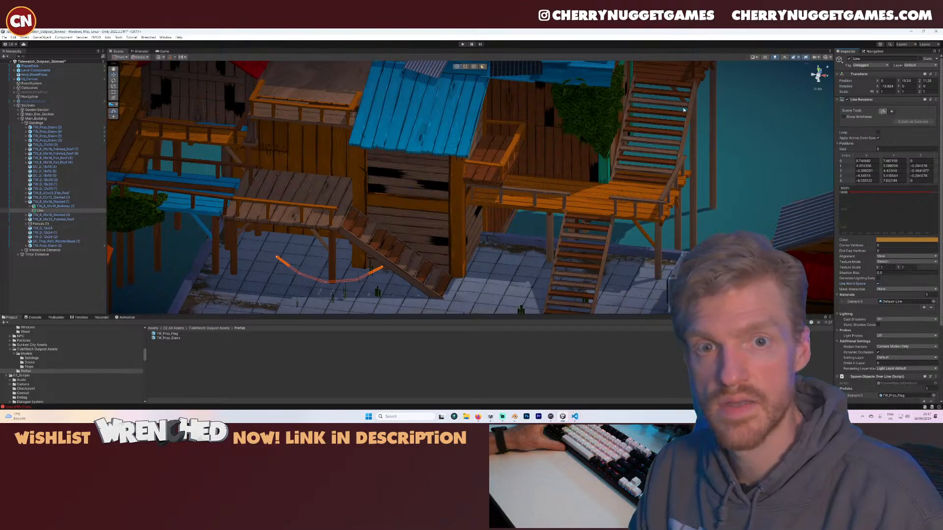
left_click(818, 79)
left_click_drag(259, 263, 422, 324)
left_click_drag(385, 277, 482, 132)
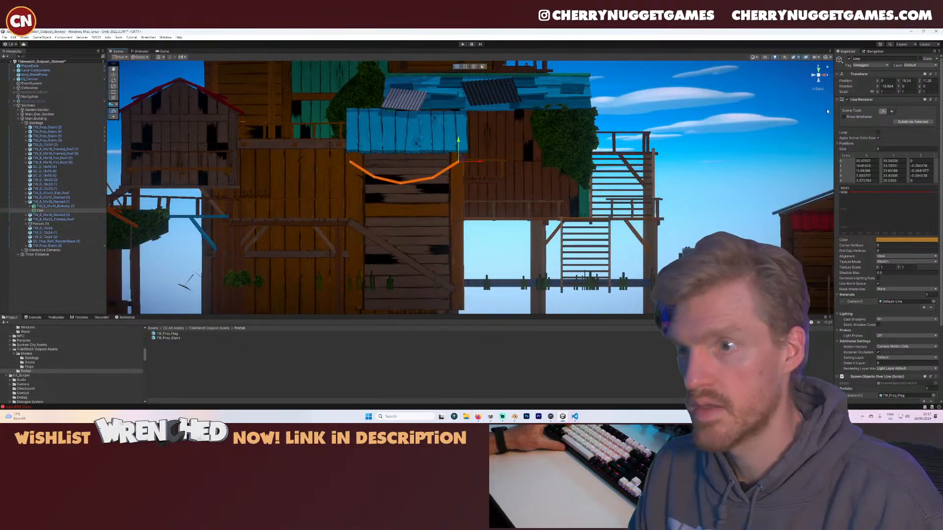
left_click(882, 111)
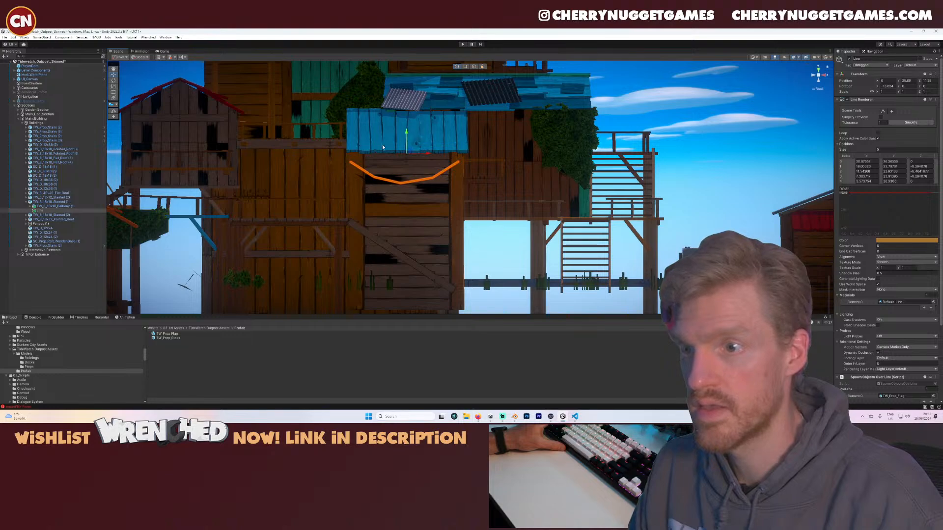
left_click(882, 111)
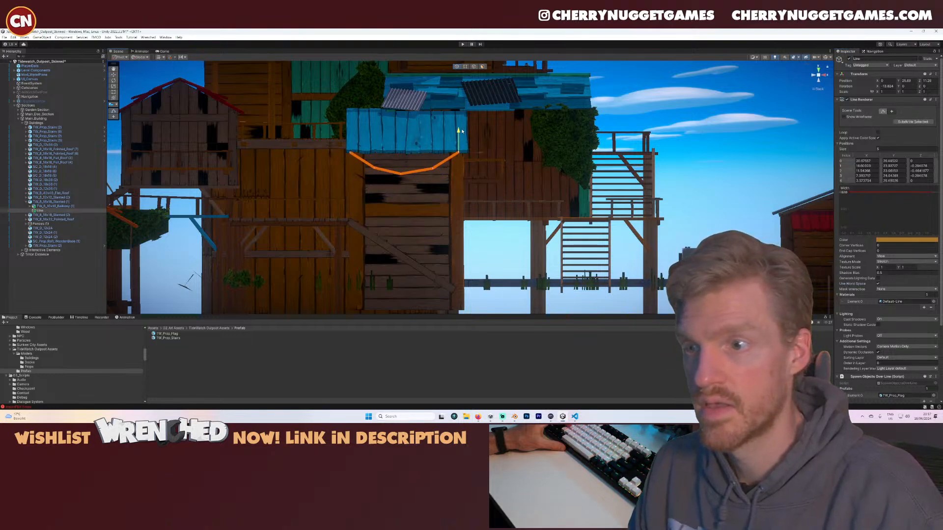
left_click_drag(463, 131, 463, 130)
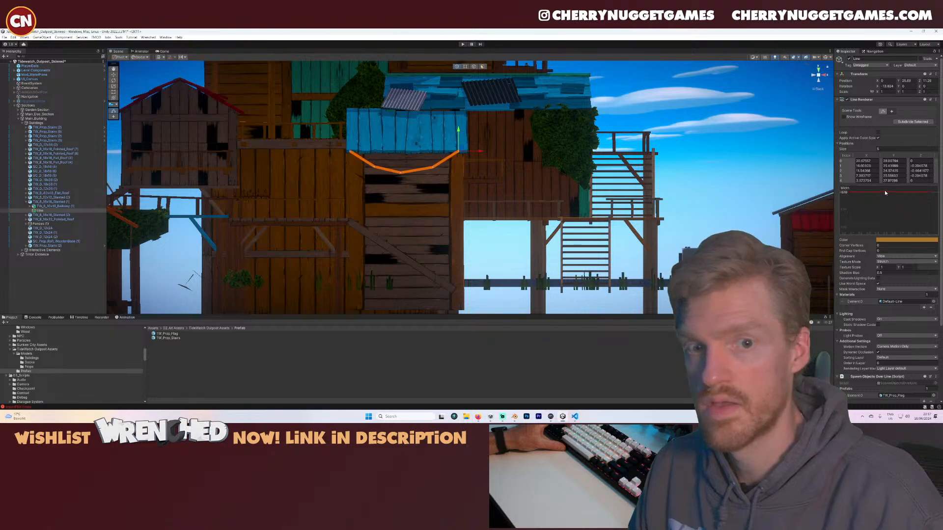
- Spawn the flags along the repositioned line and select them all to check how they hang below the roof
left_click(884, 99)
left_click(905, 187)
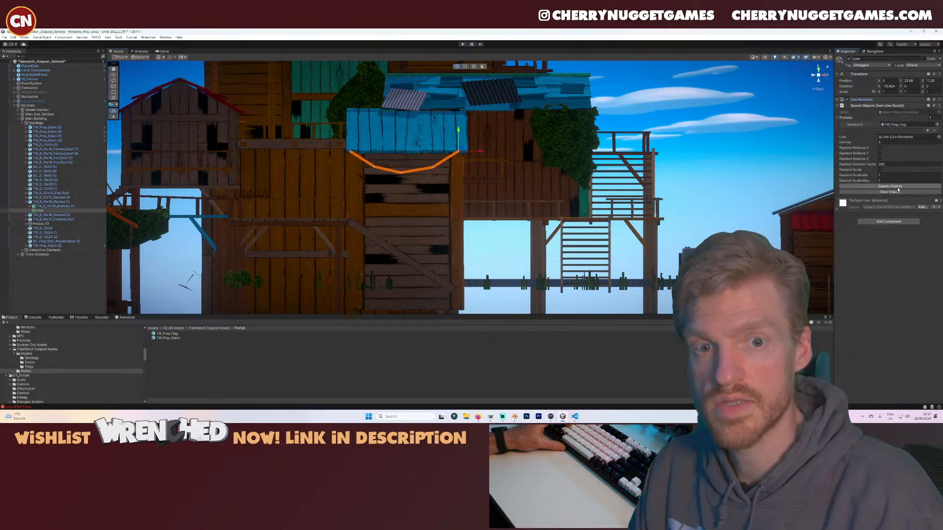
left_click(47, 215)
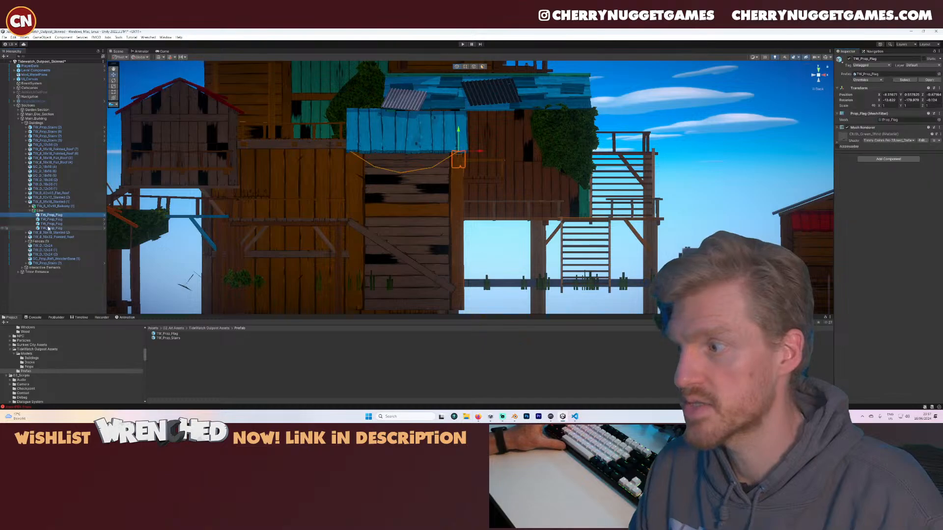
left_click(50, 229, "shift")
scroll(393, 196, "down", 5)
left_click_drag(467, 199, 411, 251, "alt")
scroll(461, 185, "up", 4)
scroll(461, 186, "up", 3)
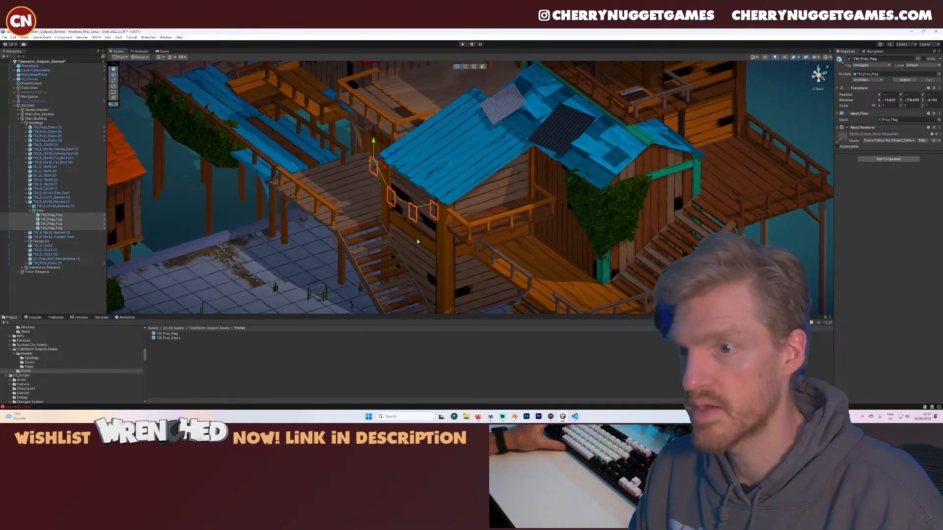
left_click_drag(433, 214, 471, 189, "alt")
scroll(51, 352, "up", 5)
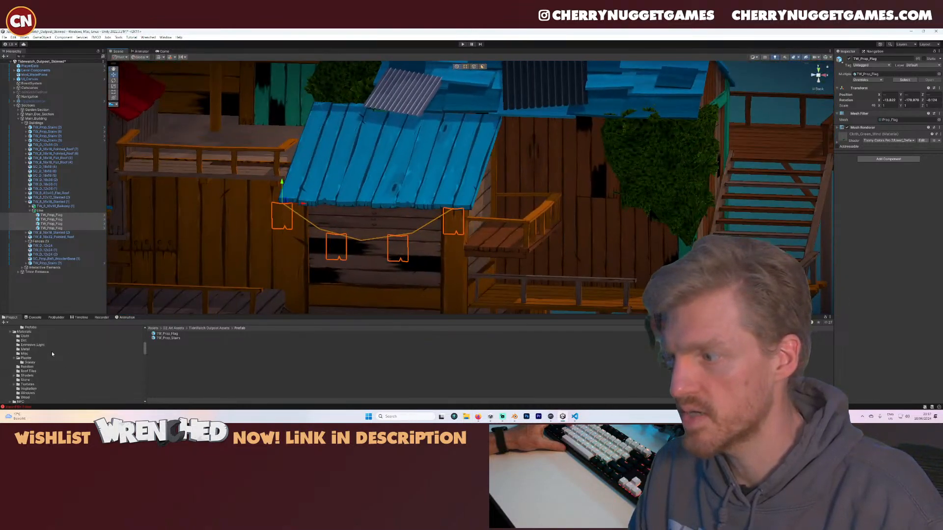
- Open the Cloth materials folder and set the Render Face of the Cloth_Green_Wind material to Both
left_click(25, 353)
left_click(167, 333)
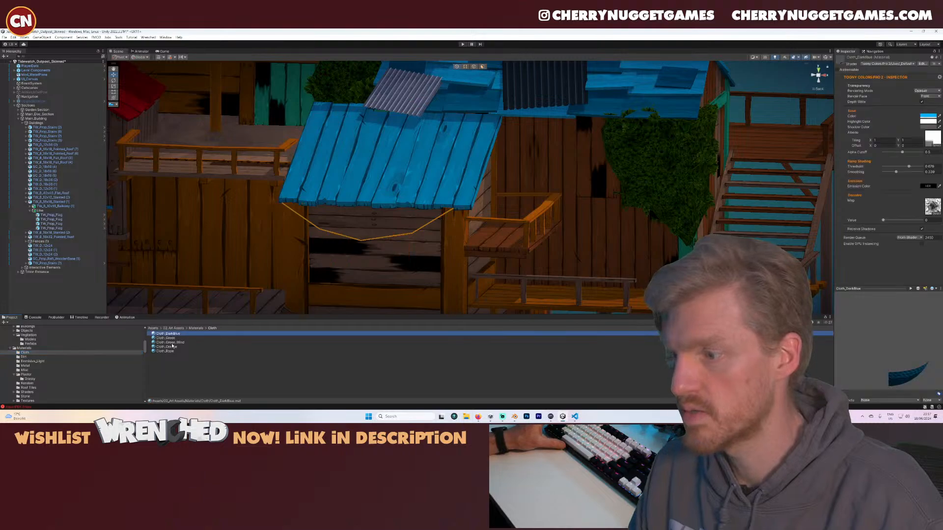
left_click(165, 351, "shift")
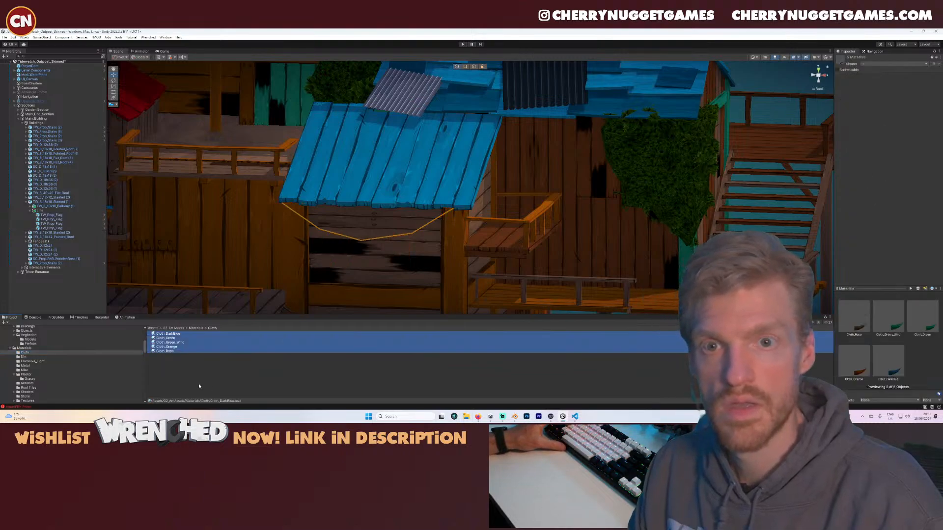
left_click(172, 343)
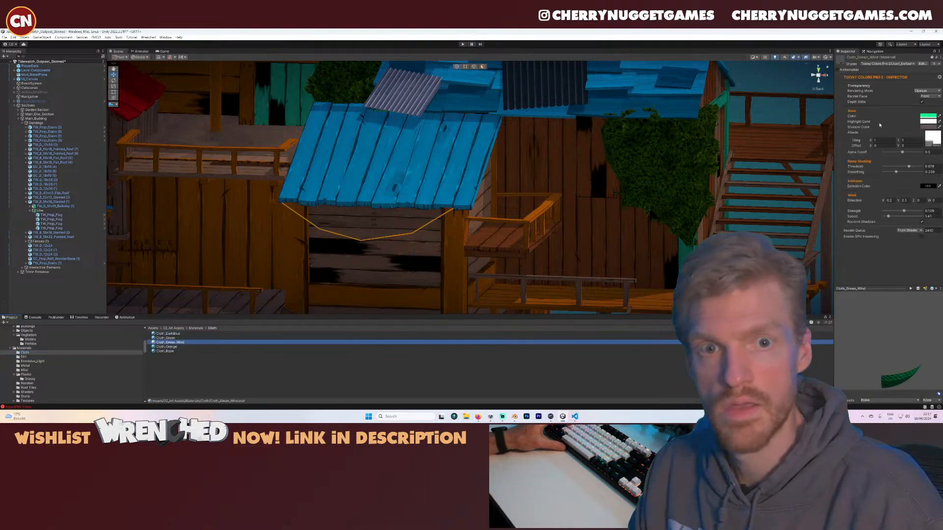
left_click(933, 97)
left_click(926, 115)
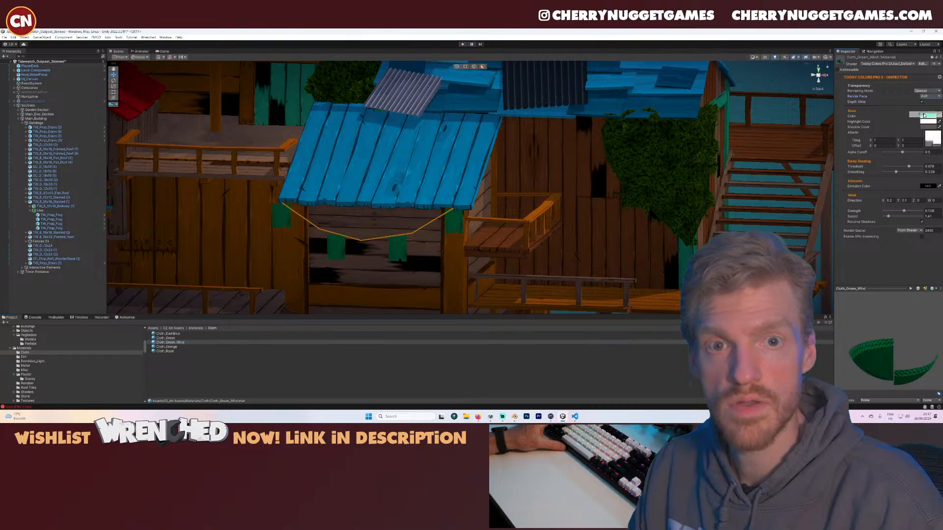
- Set the Render Face to Both for the Cloth_Orange and Cloth_Rope materials together
left_click(168, 334)
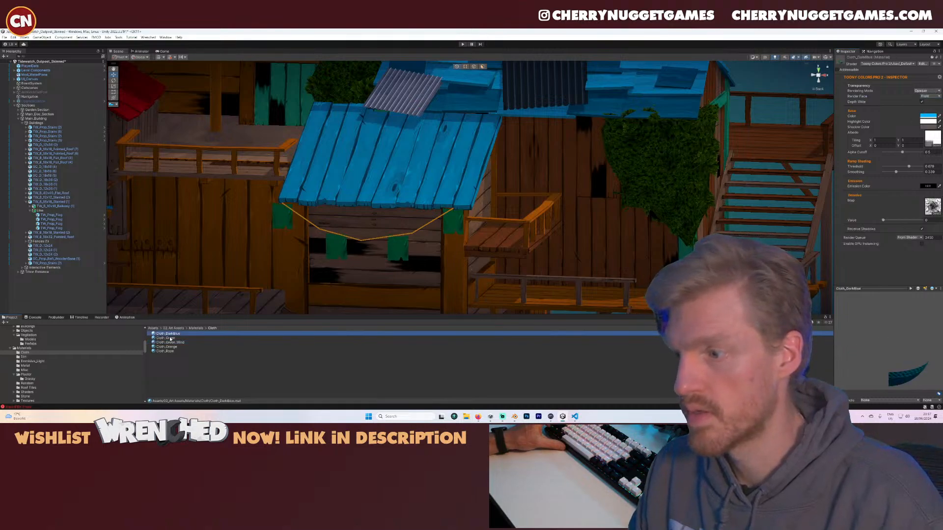
left_click(171, 338, "ctrl")
left_click(167, 347, "ctrl")
left_click(166, 351)
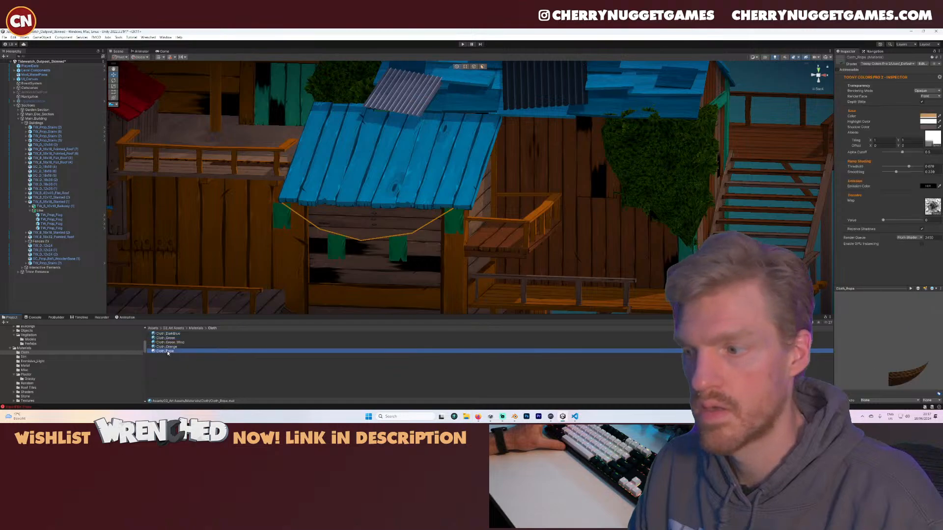
key("shift+Up")
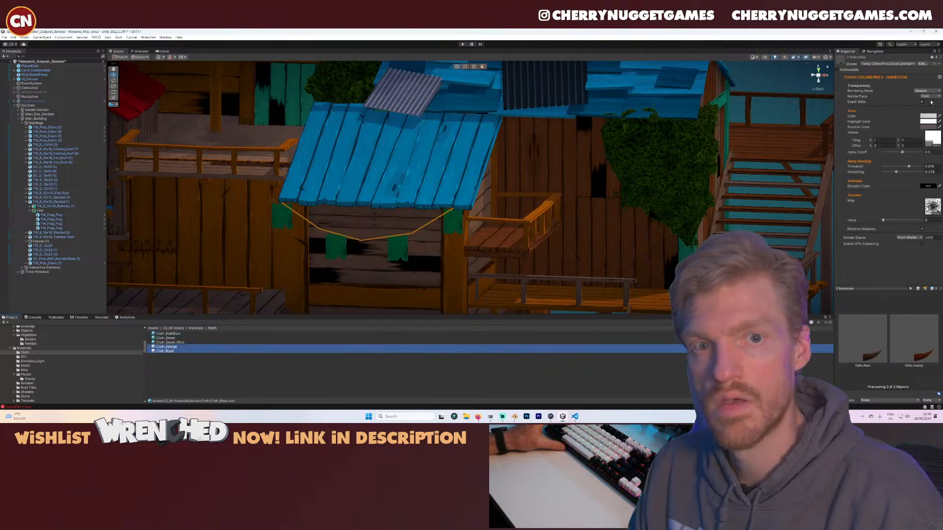
left_click(927, 115)
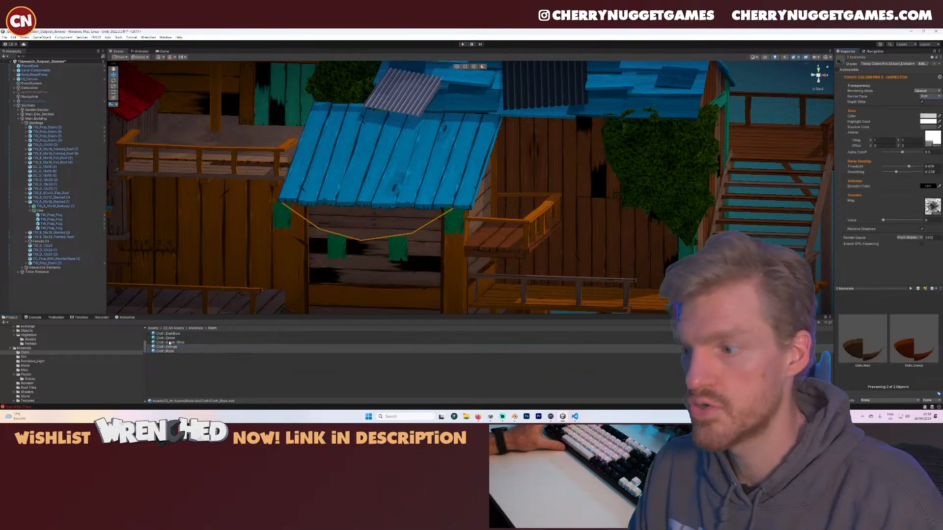
- Set the Render Face to Both on the Cloth_Green and Cloth_DarkBlue materials
left_click(169, 343)
key("Up")
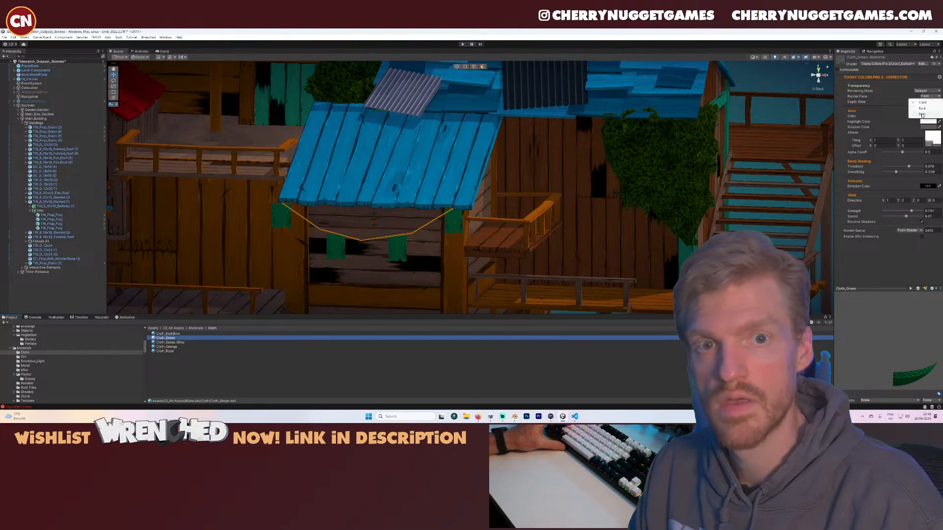
left_click(922, 114)
left_click(172, 334)
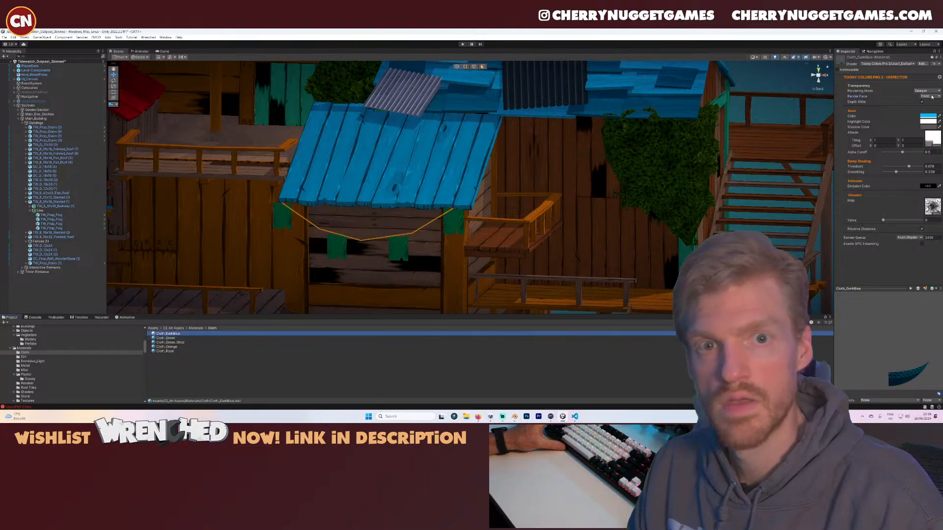
left_click(923, 114)
- Rotate the two middle flags so each tilts to follow the slope of the rope
scroll(492, 206, "up", 6)
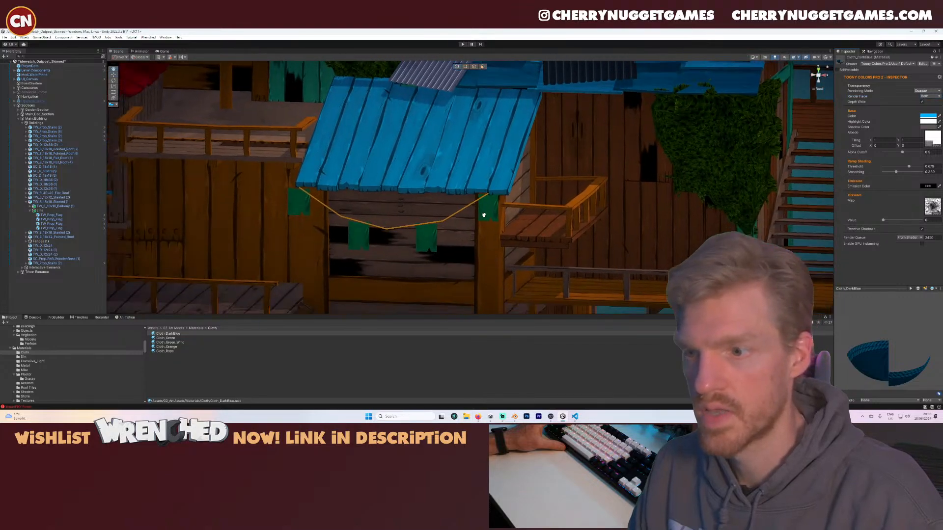
left_click_drag(492, 207, 531, 170, "alt")
left_click(526, 213)
key("e")
left_click(433, 191)
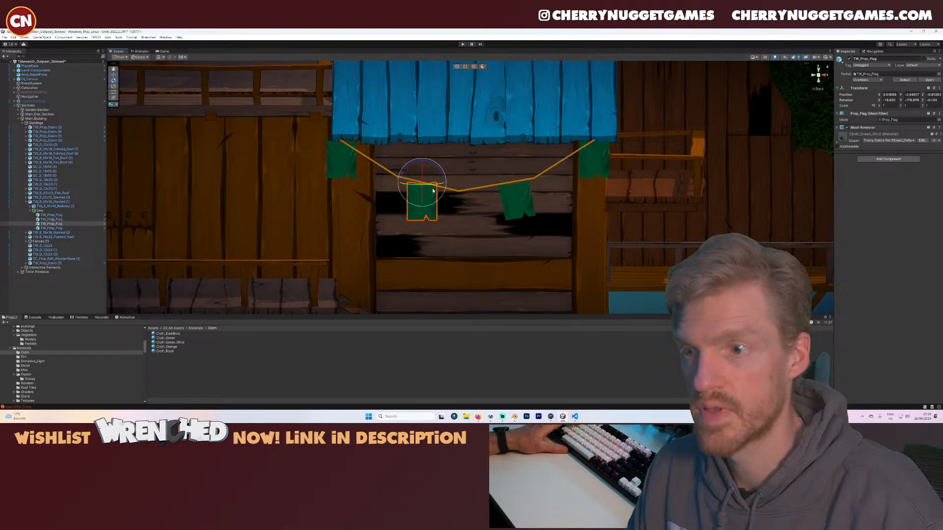
- Tilt the flag at the rope's left end to match the rope's slope and move it onto the rope
left_click(347, 154)
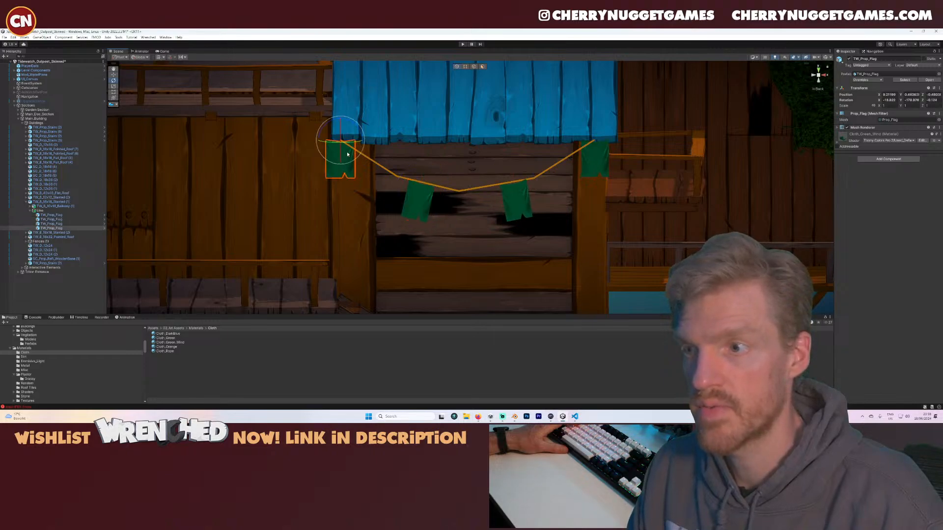
left_click_drag(361, 130, 364, 149)
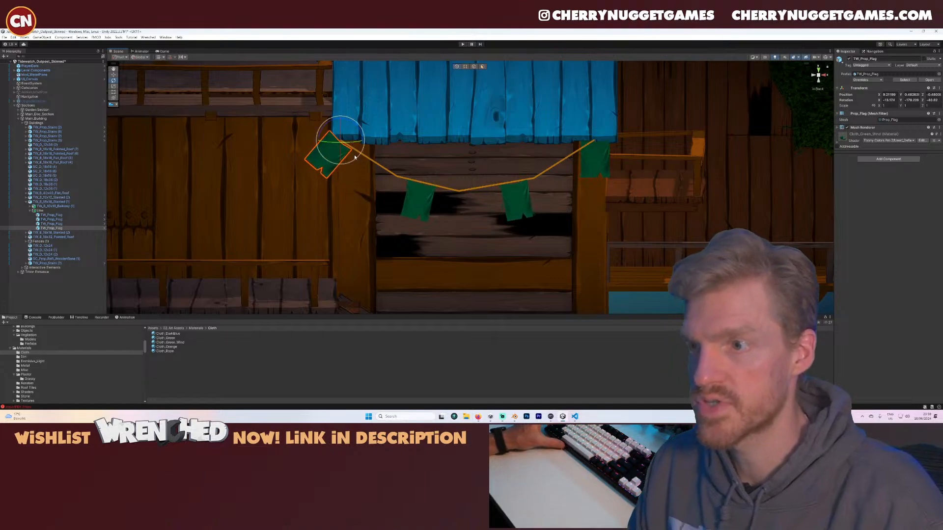
key("ctrl+z")
key("w")
mouse_move(345, 141)
left_mouse_down()
mouse_move(368, 157)
mouse_move(356, 147)
left_mouse_up()
key("e")
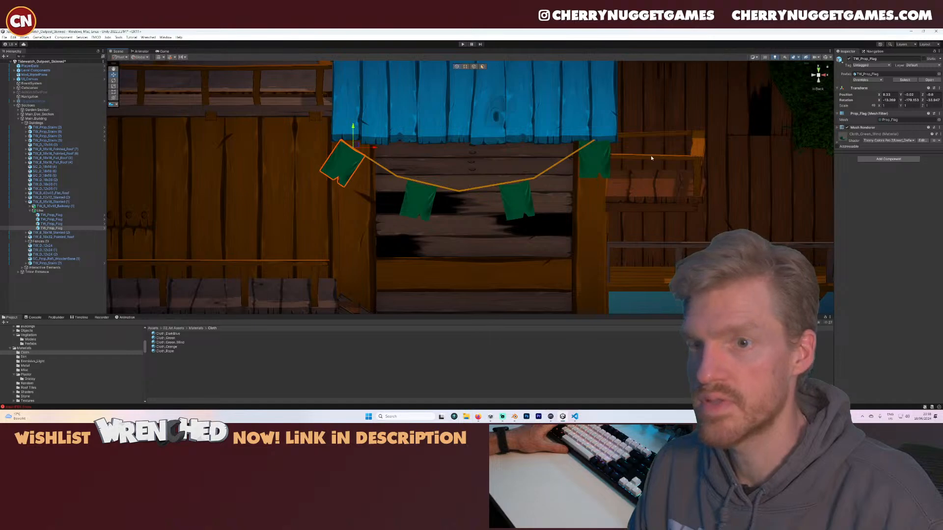
- Tilt the flag at the rope's right end along the rope and check the row of flags under the blue roof
left_click(596, 158)
key("e")
mouse_move(573, 139)
left_mouse_down()
mouse_move(594, 143)
mouse_move(585, 148)
left_mouse_up()
left_click(604, 214)
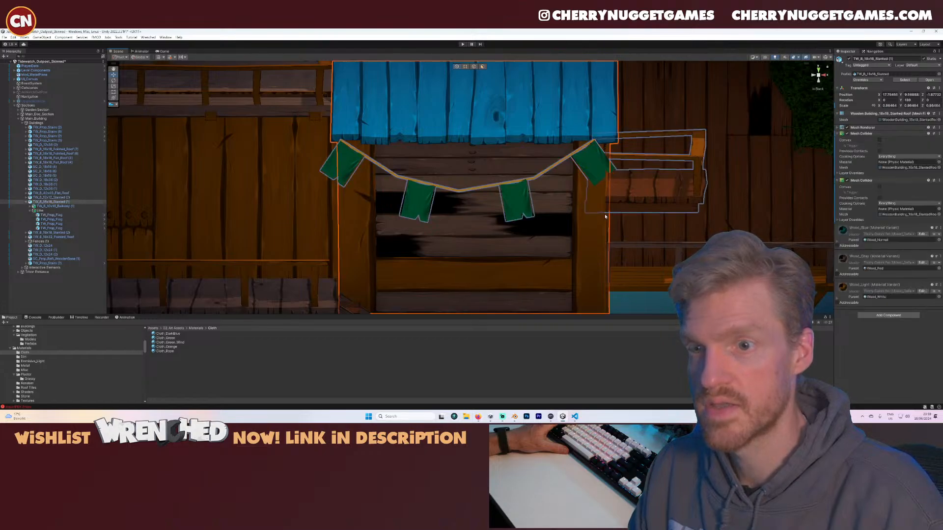
left_click_drag(606, 216, 472, 244, "alt")
scroll(550, 225, "down", 5)
scroll(472, 245, "up", 3)
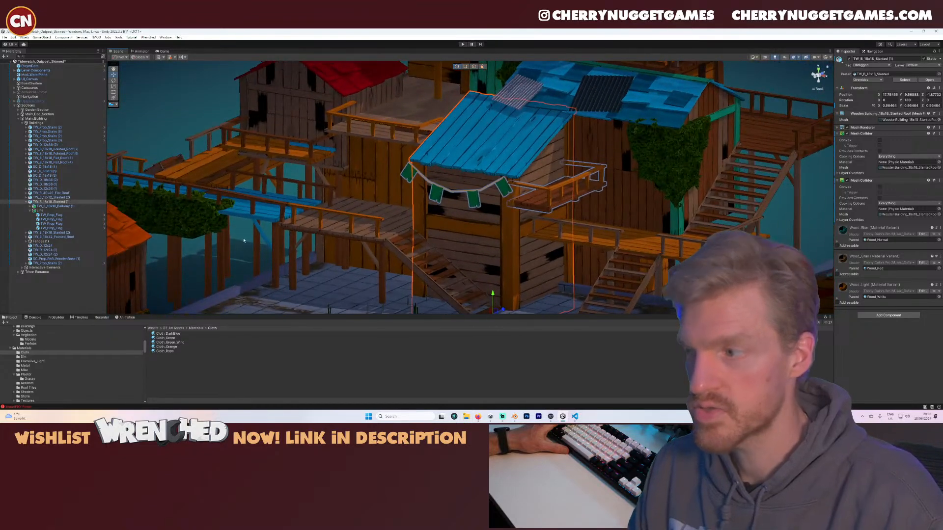
- Select the flag line, set the tool handle position to Center, and try moving the whole line
left_click(30, 210)
left_click(40, 211)
scroll(463, 182, "up", 2)
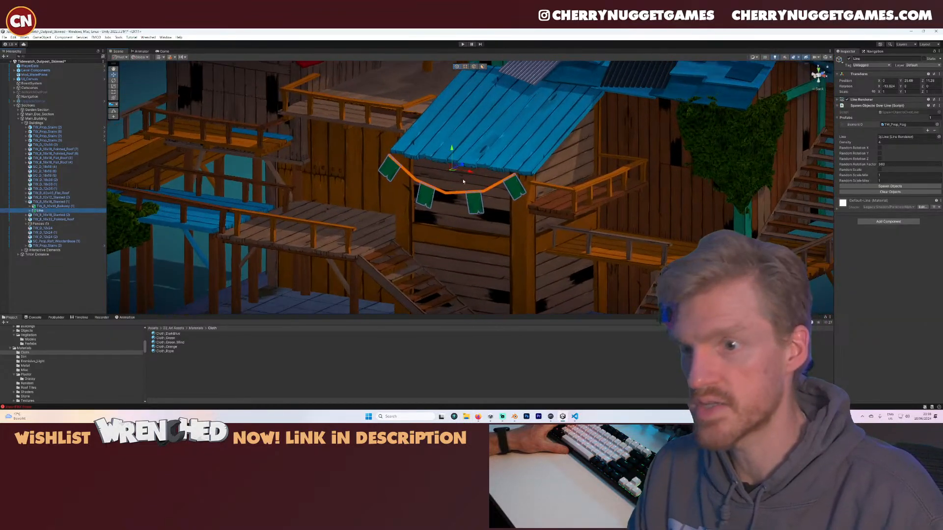
left_click(28, 211)
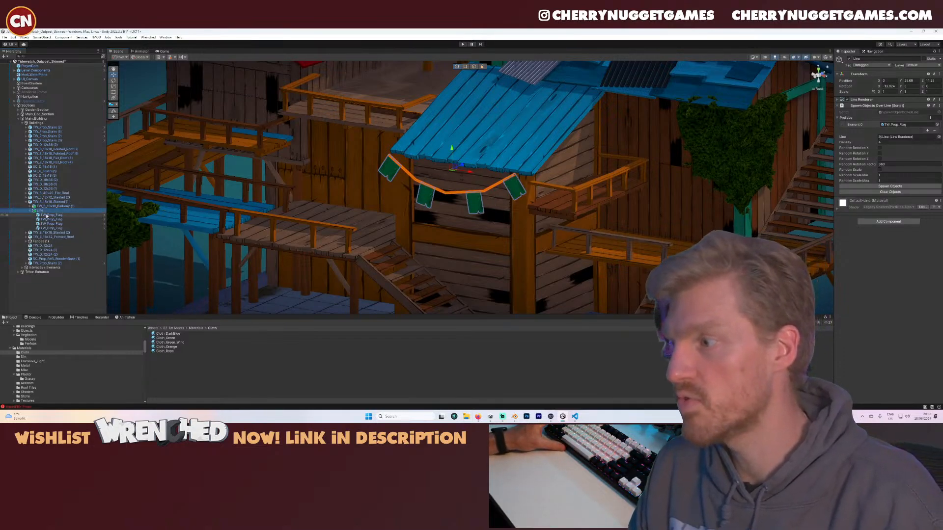
left_click(31, 211)
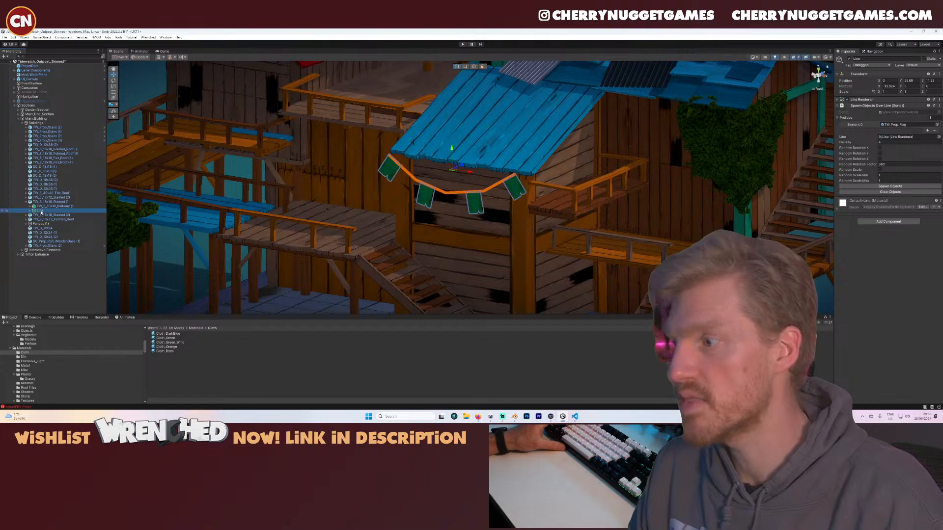
left_click(126, 57)
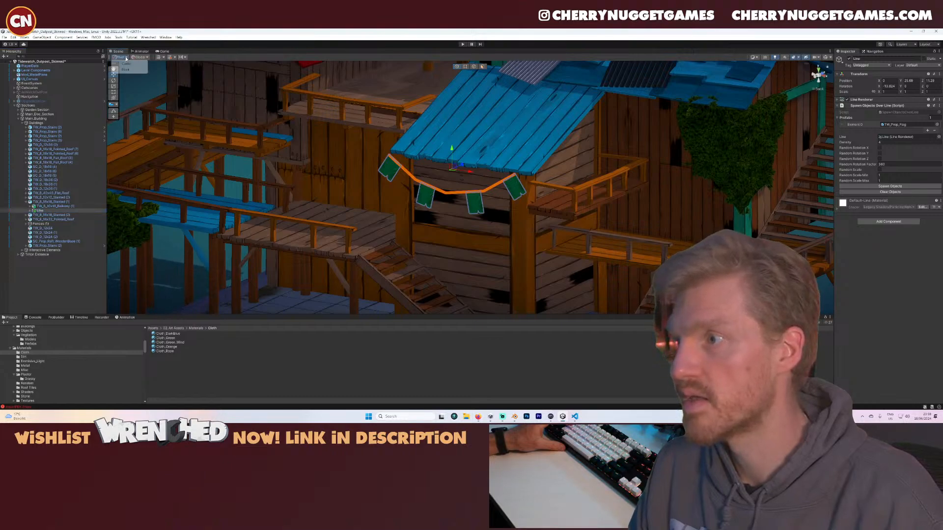
left_click_drag(461, 184, 445, 199)
key("ctrl+z")
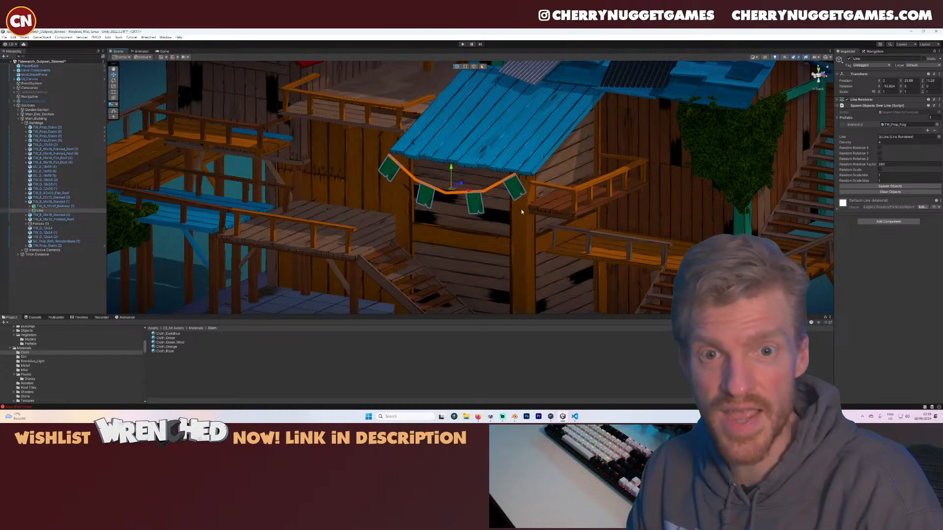
- Playtest the level to see how the flags under the blue roof look in the game, and stop the playtest
scroll(541, 213, "down", 3)
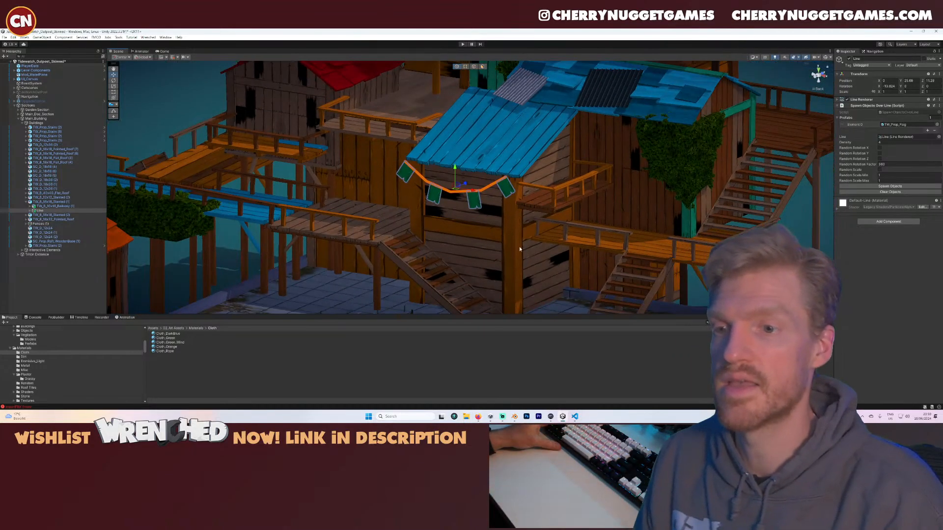
left_click_drag(520, 249, 480, 210, "alt")
scroll(606, 245, "down", 5)
left_click(563, 240)
scroll(467, 239, "up", 5)
scroll(480, 211, "down", 5)
left_click_drag(549, 227, 475, 64, "alt")
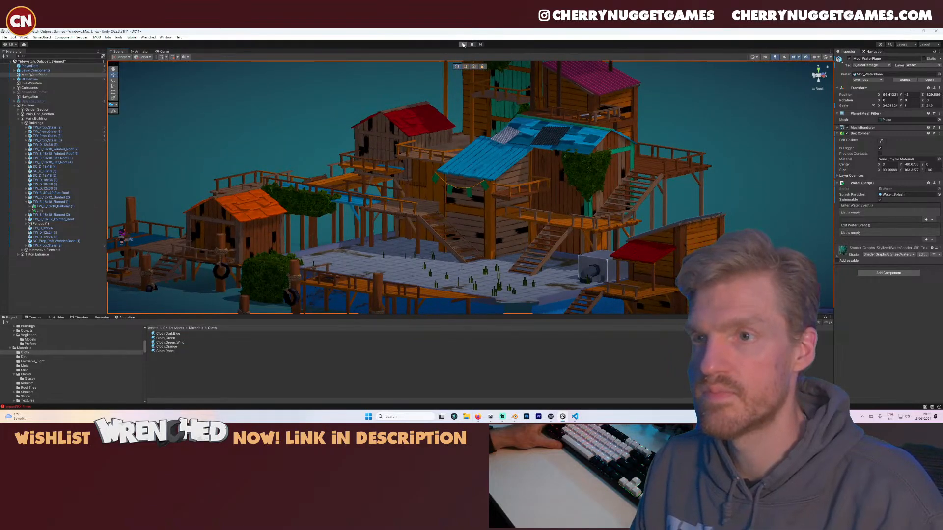
left_click(463, 44)
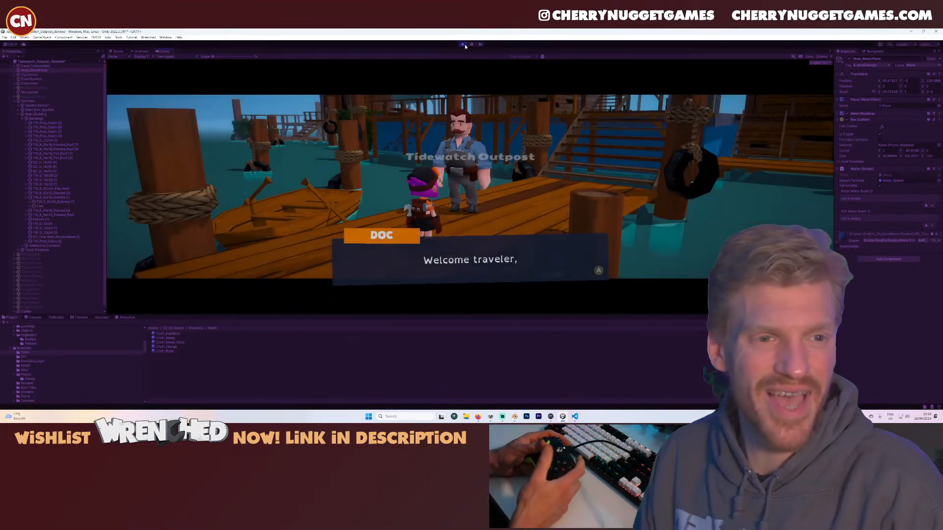
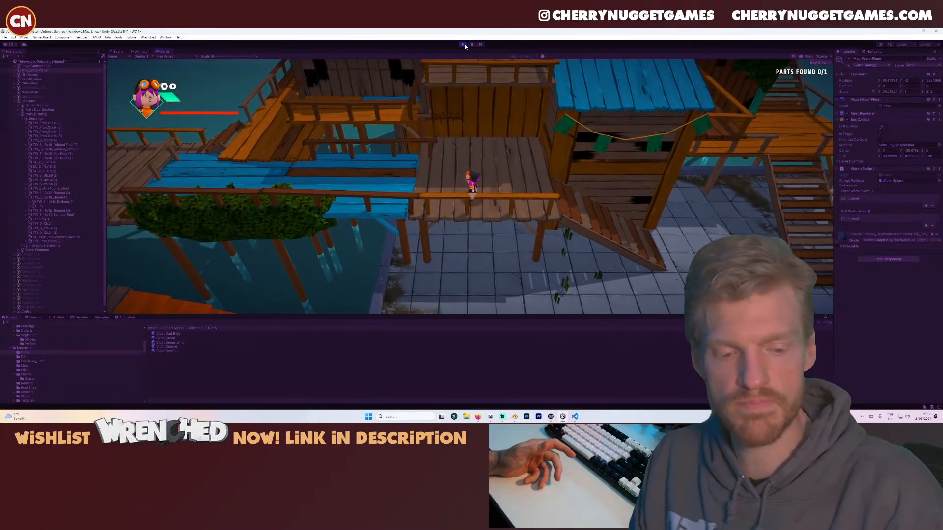
left_click(464, 45)
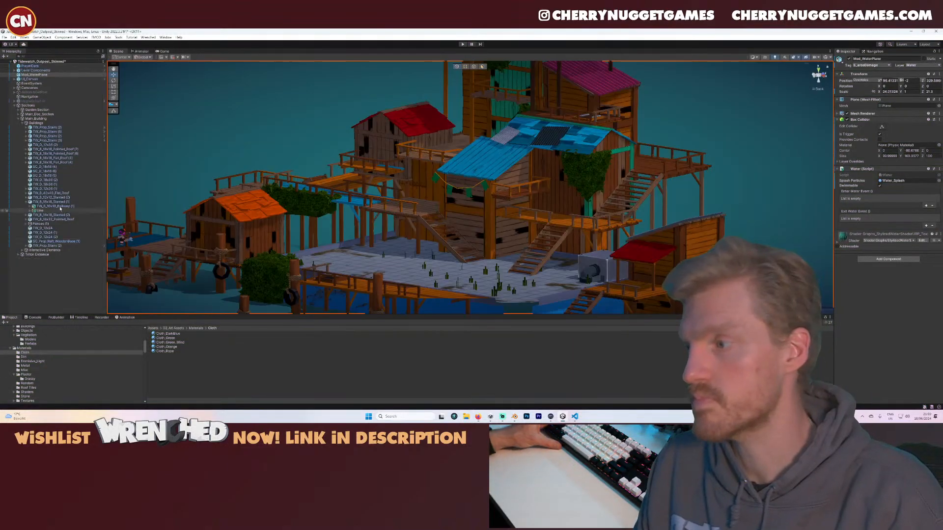
- Delete the flag line from the scene and the TW_Prop_Flag prefab from the outpost's prefab folder, and save
left_click(47, 210)
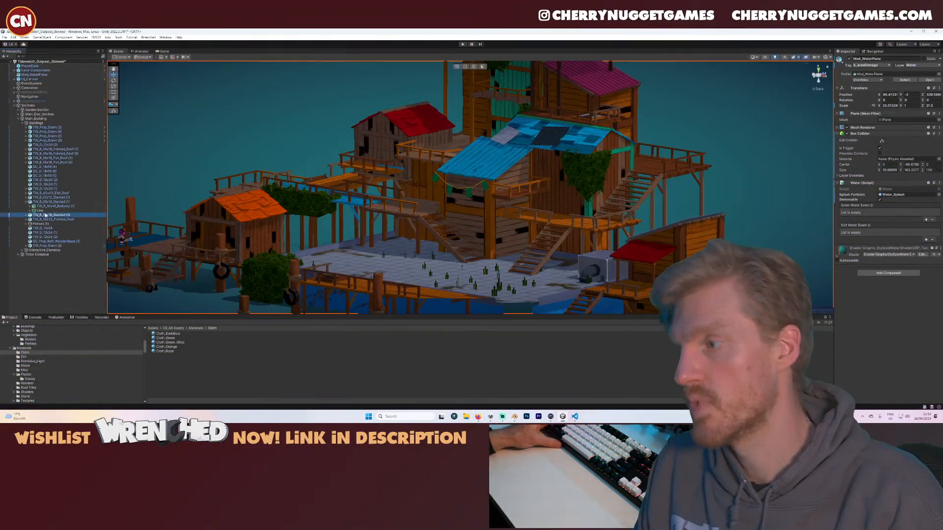
key("Delete")
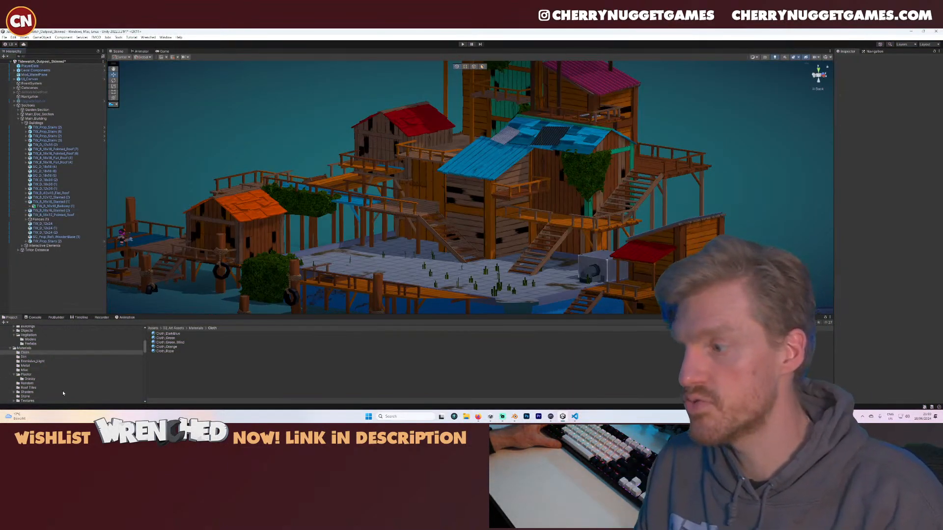
scroll(74, 352, "down", 3)
scroll(59, 353, "down", 3)
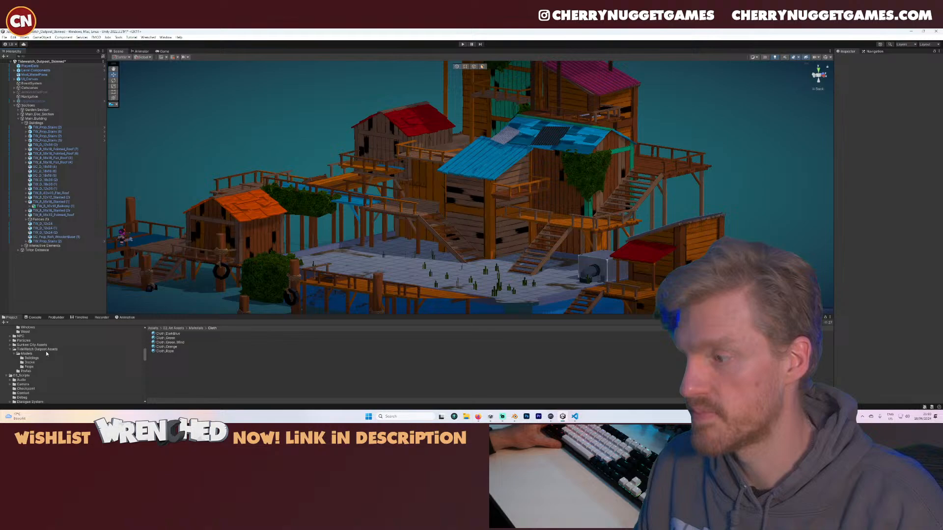
left_click(25, 371)
left_click(172, 333)
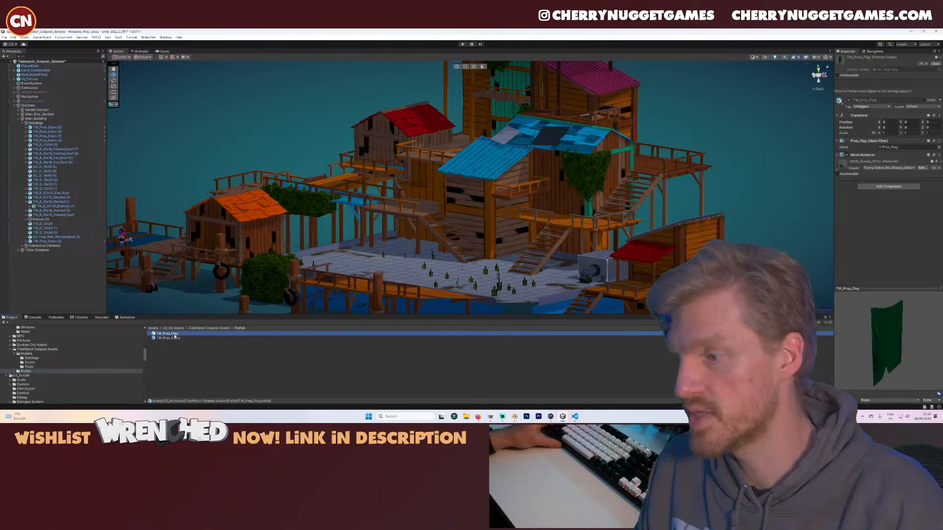
key("Delete")
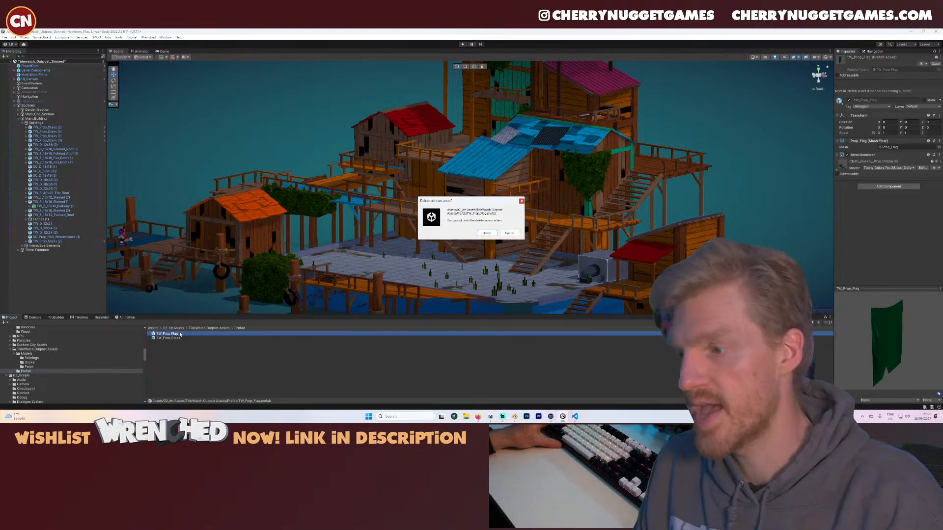
left_click(487, 234)
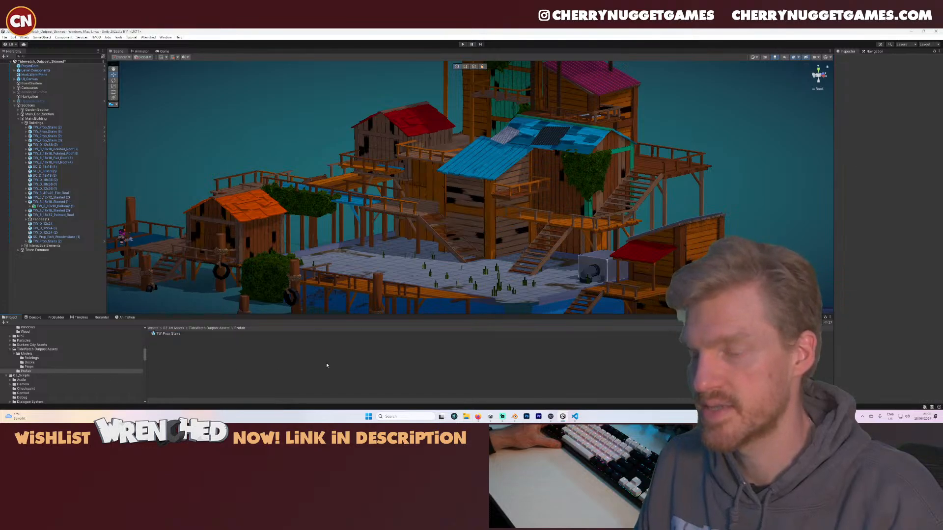
key("ctrl+s")
- Switch the scene view to perspective and frame the wooden stairs leading down from the deck beside the blue-roofed building
left_click_drag(460, 219, 474, 242, "alt")
left_click(451, 227)
scroll(451, 228, "up", 3)
middle_click_drag(452, 227, 438, 246)
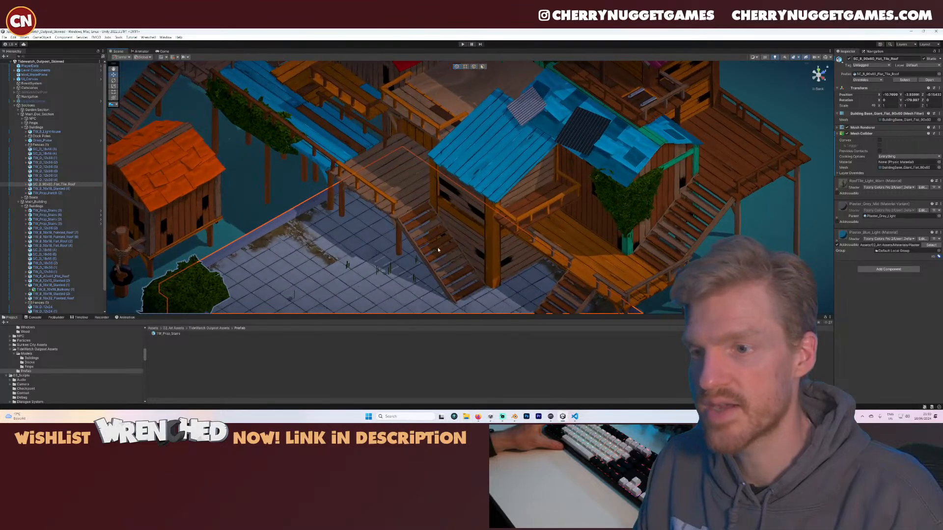
left_click_drag(438, 247, 423, 259, "alt")
middle_click_drag(423, 259, 456, 212)
left_click_drag(456, 213, 434, 190, "alt")
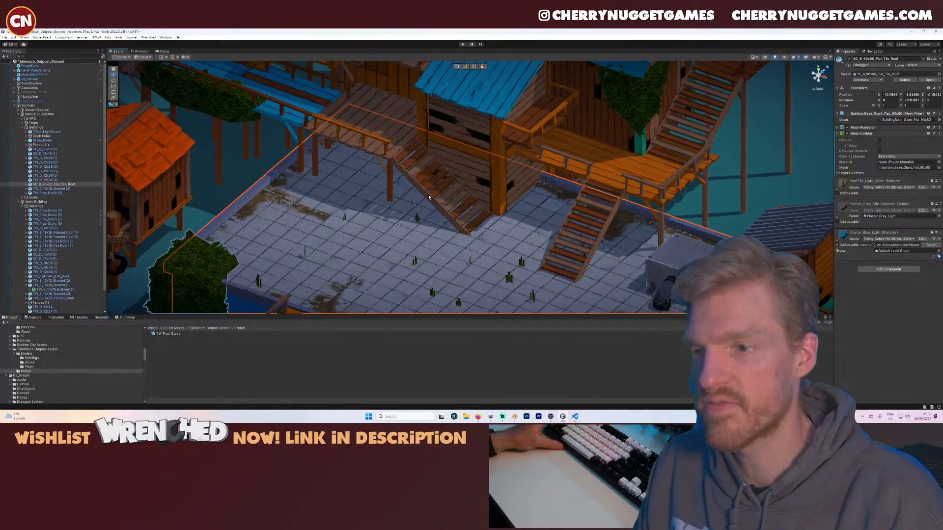
left_click(816, 89)
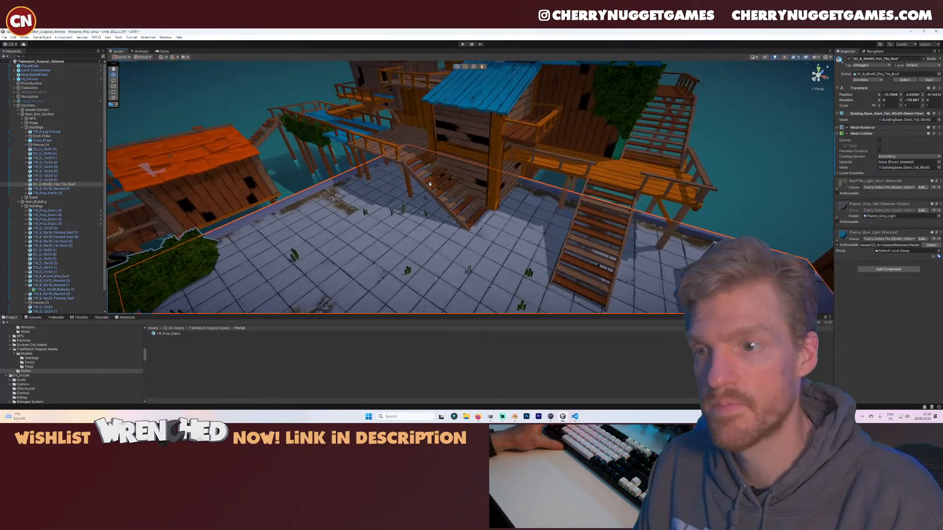
left_click(432, 183)
key("f")
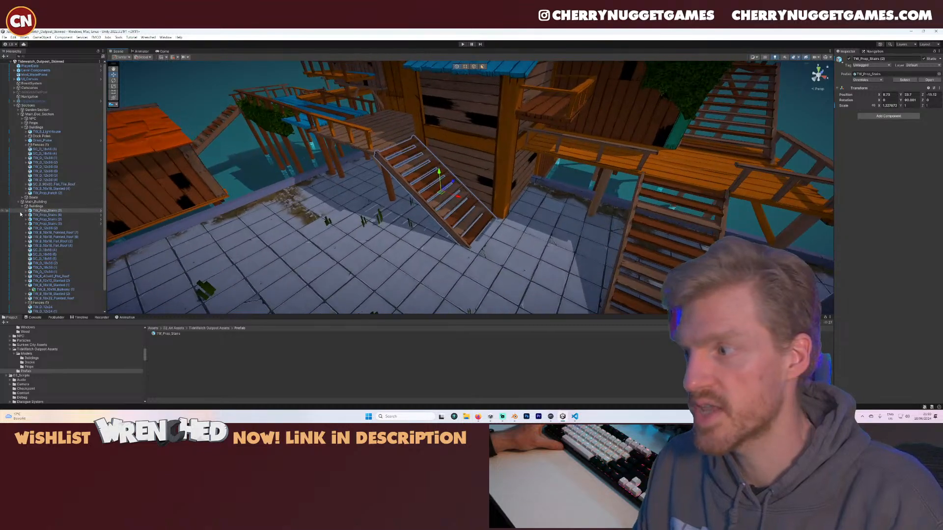
- Expand the TW_Prop_Stairs instance beside the main building and inspect its individual wooden stair pieces, such as the bottom and full variants
left_click(26, 211)
left_click(59, 216)
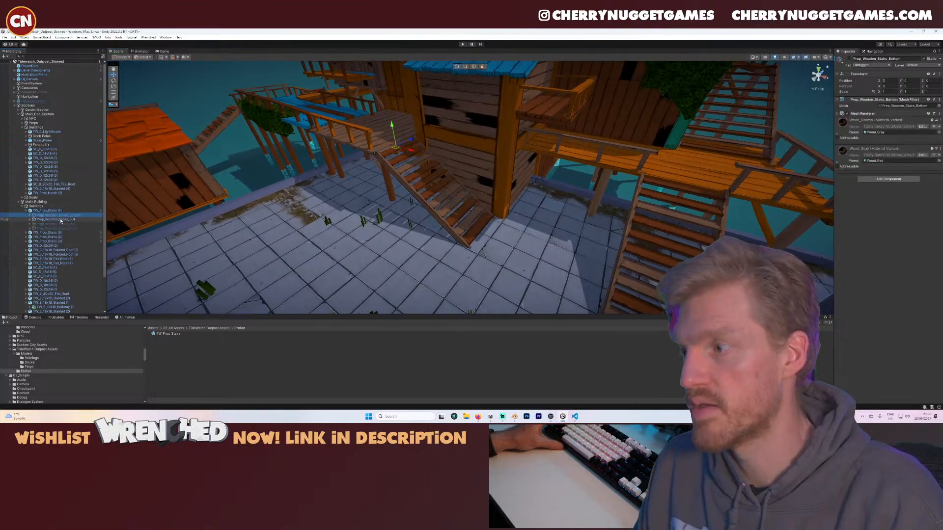
left_click(62, 219)
left_click(65, 224)
left_click(66, 228)
left_click(68, 224)
left_click(69, 219)
left_click(71, 215)
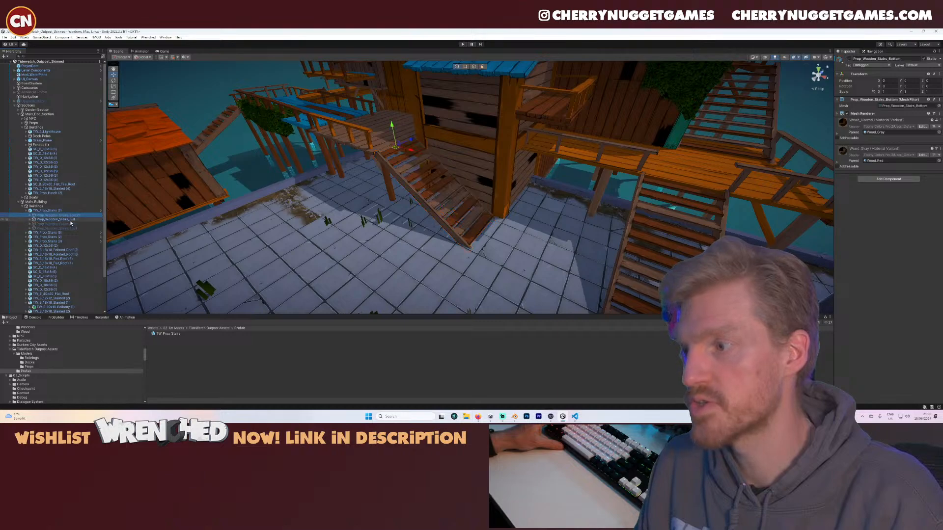
left_click(72, 220)
left_click(77, 216)
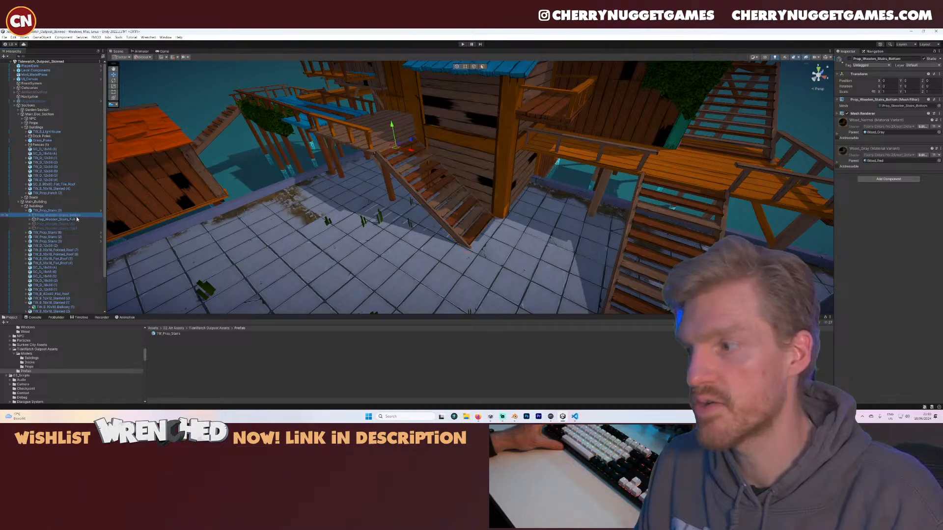
- Examine the inactive stair variants and the stairs collider inside the prefab instance, ending with the whole TW_Prop_Stairs selected
left_click(73, 223)
left_click(74, 228, "ctrl")
left_click(77, 211, "ctrl")
left_click(76, 215, "ctrl")
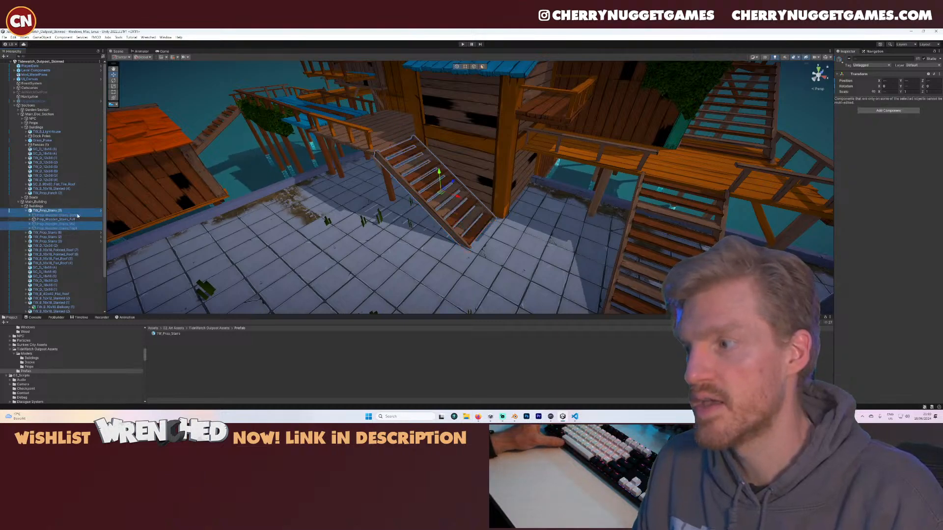
left_click(77, 216)
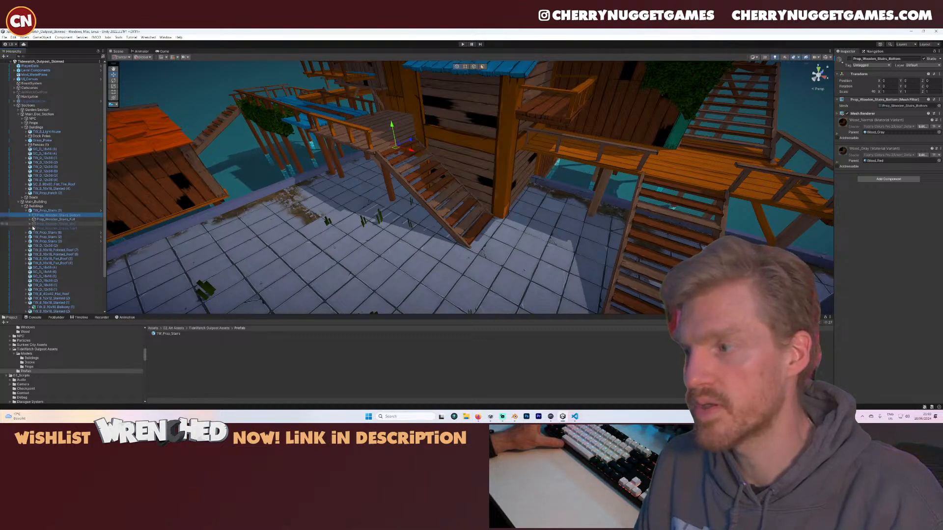
left_click(59, 232)
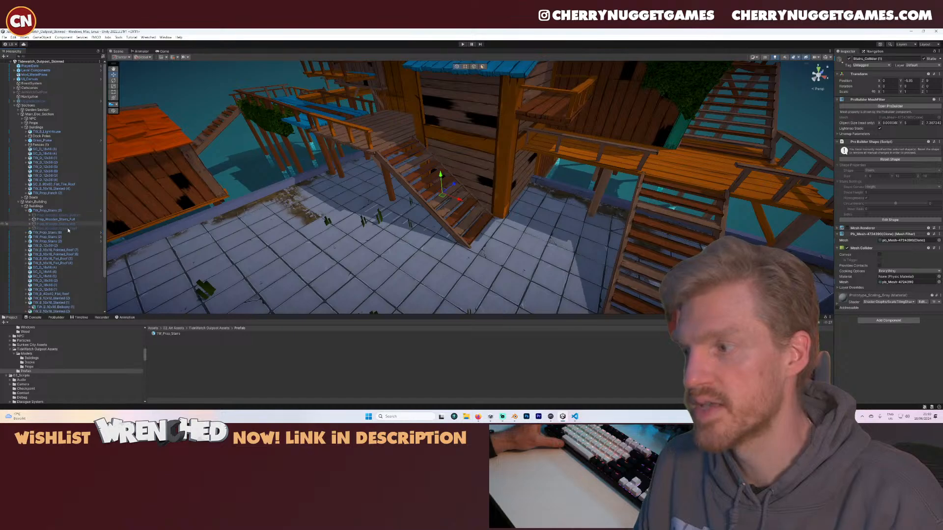
left_click(45, 211)
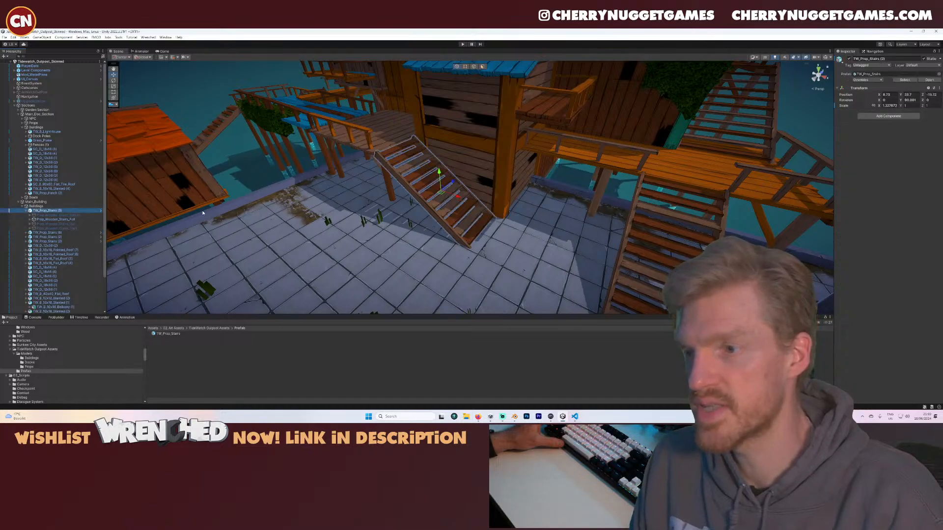
- Inspect the mid, top and bottom stair pieces of the TW_Prop_Stairs at the red-canopy dock, then collapse its parent deck
scroll(529, 176, "down", 3)
scroll(529, 177, "down", 3)
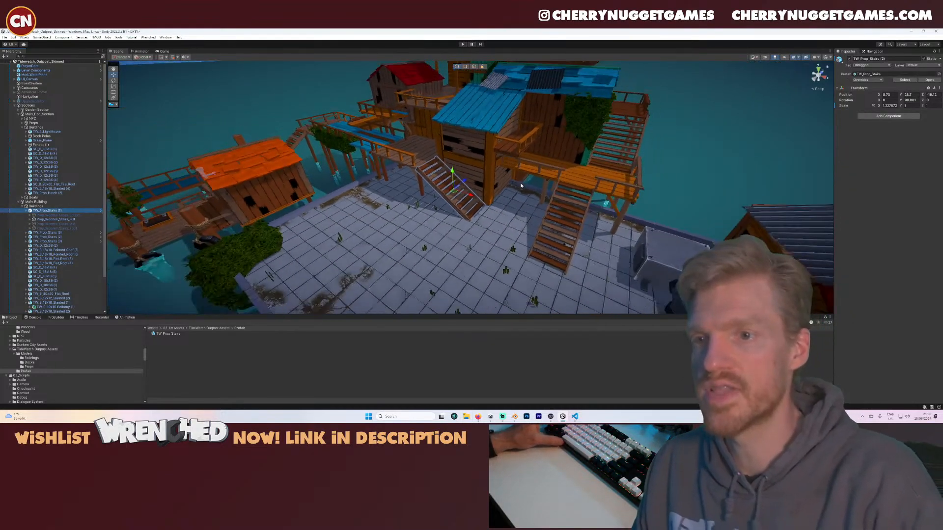
right_click_drag(528, 176, 495, 184)
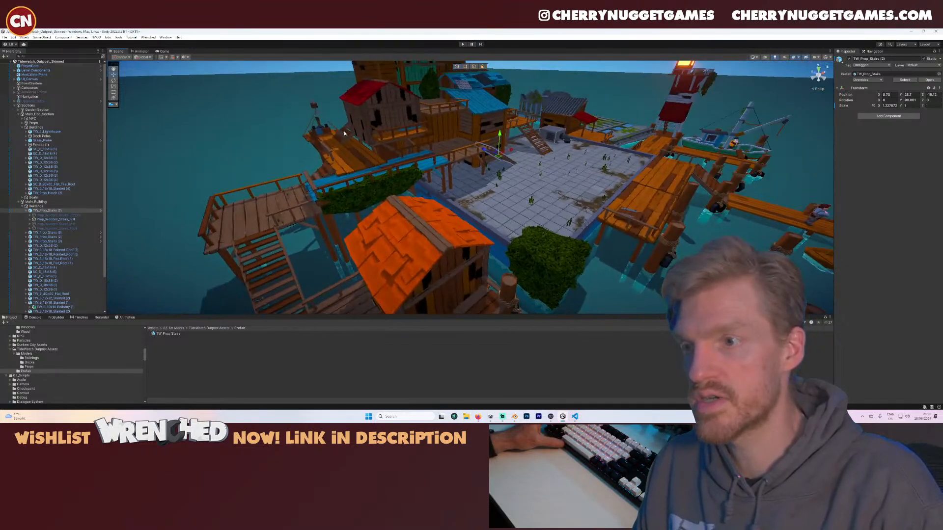
right_click_drag(330, 171, 342, 154)
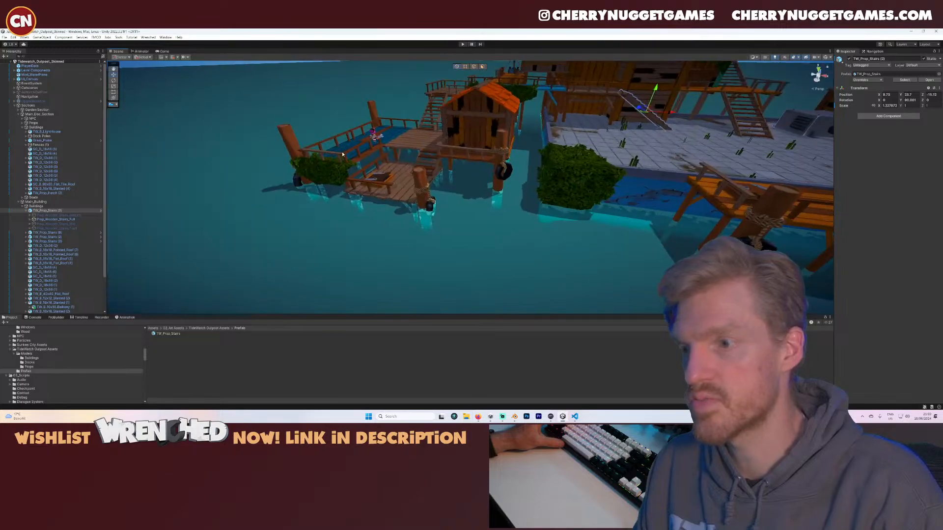
right_click_drag(644, 187, 346, 255)
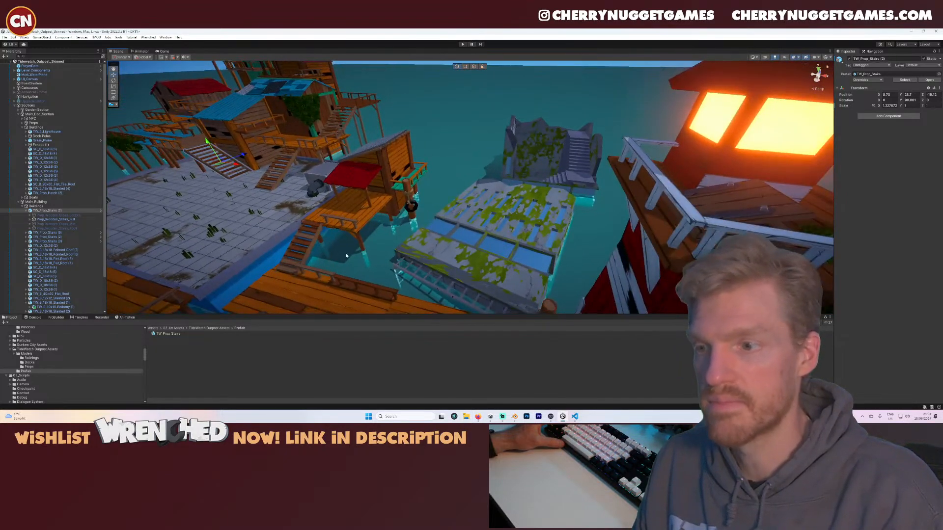
left_click(300, 244)
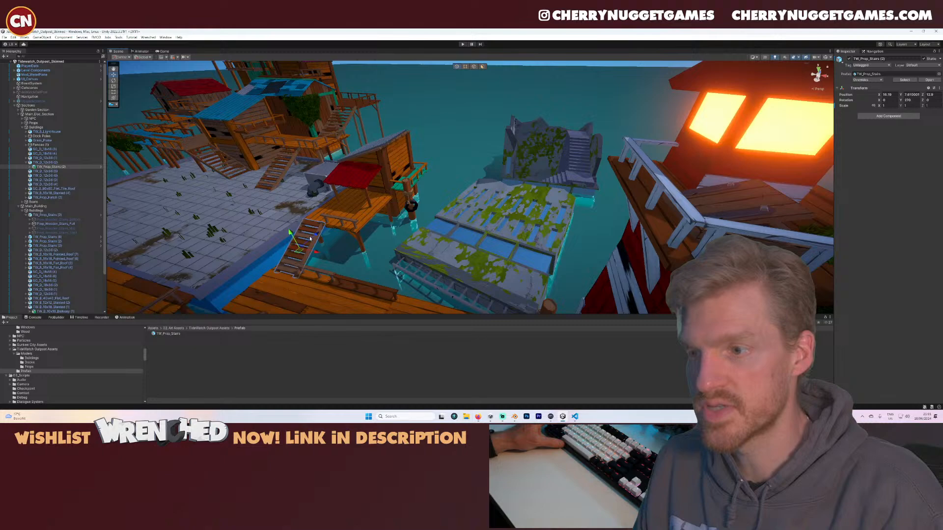
left_click(30, 167)
left_click(75, 180)
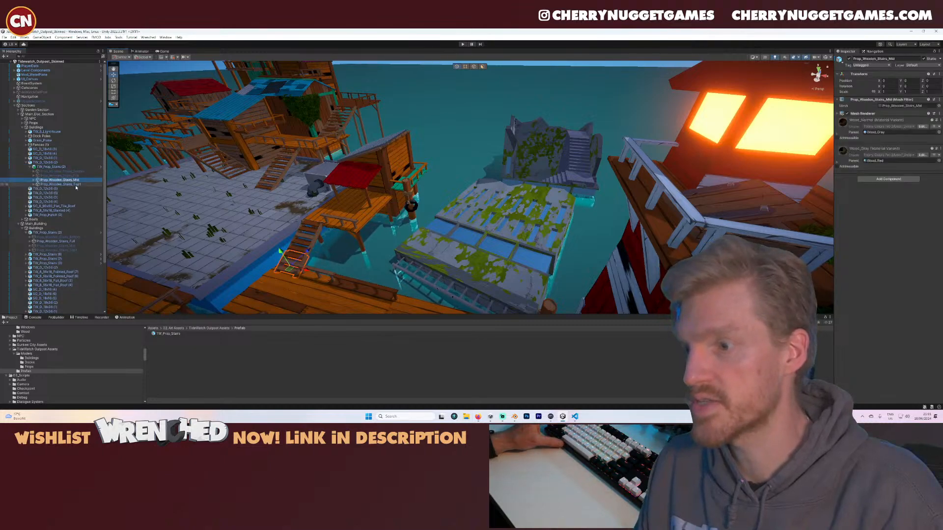
left_click(76, 184)
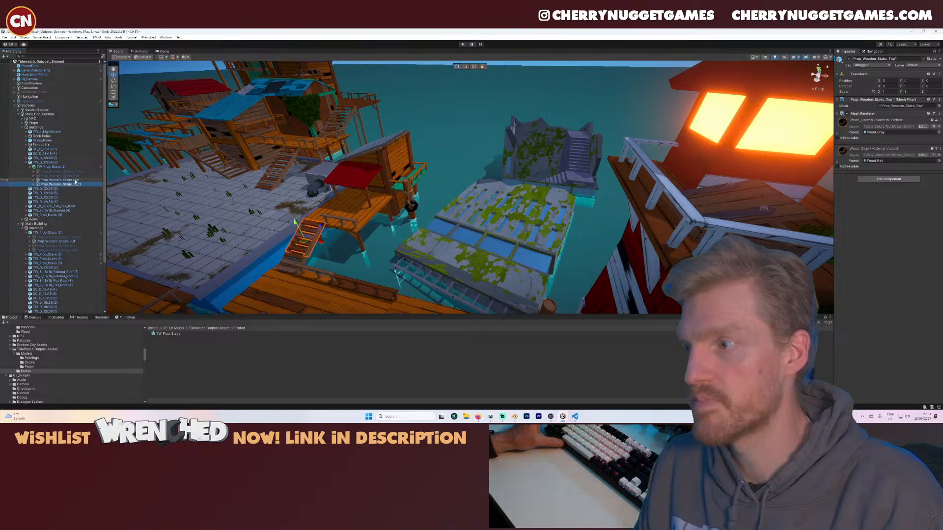
left_click(78, 175)
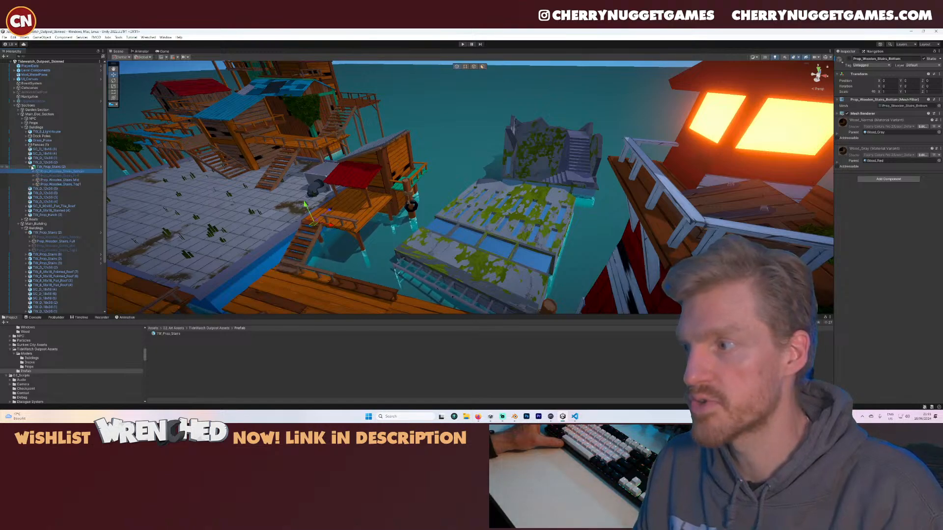
left_click(27, 163)
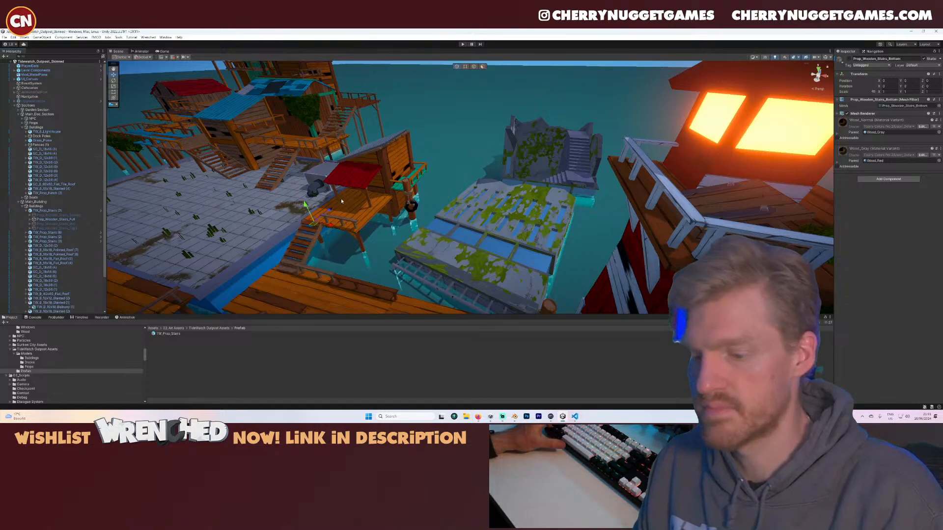
- Select the RemoveWater volume inside the ruined skyscraper base to examine its exclude-water setup
key("w")
right_click_drag(688, 179, 275, 207)
middle_click_drag(275, 207, 270, 205)
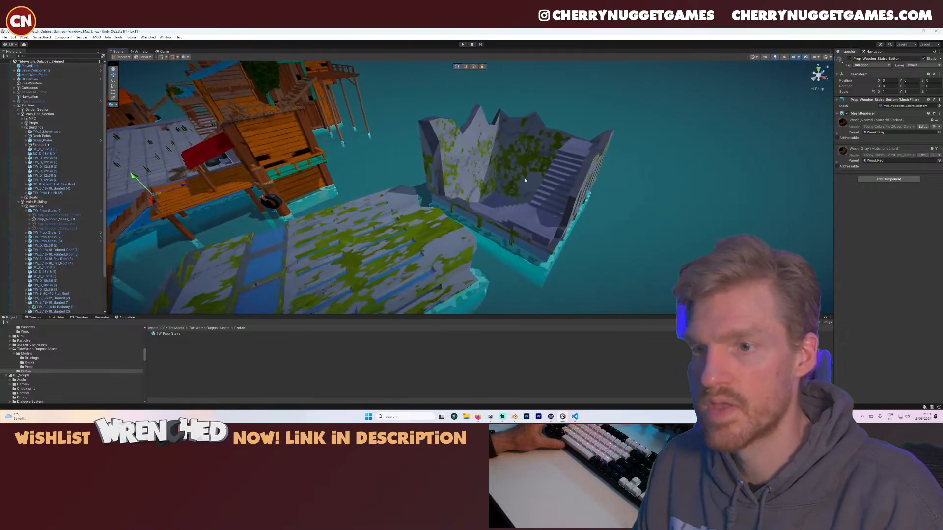
left_click(519, 183)
scroll(471, 202, "down", 3)
right_click_drag(449, 204, 478, 205)
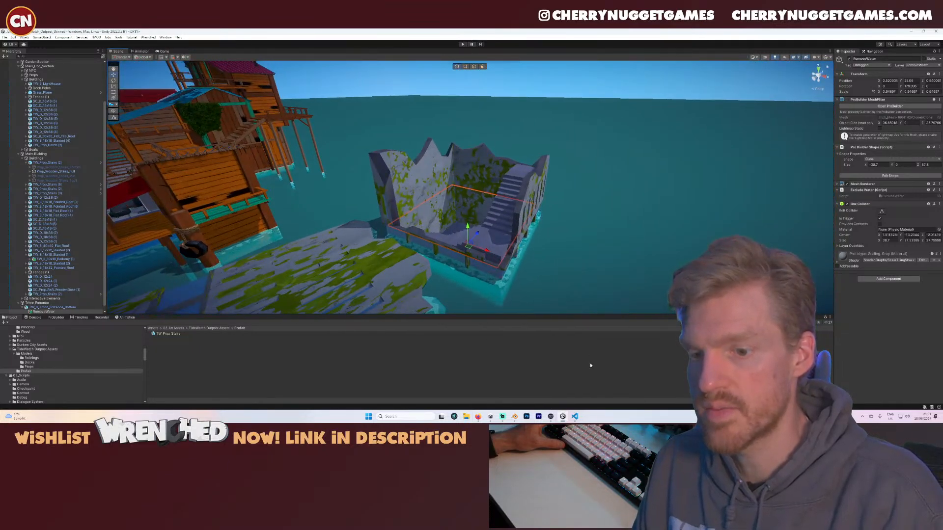
- Switch to Blender, collapse the Props and Wooden Houses collections, and hide Wooden Houses
left_click(574, 417)
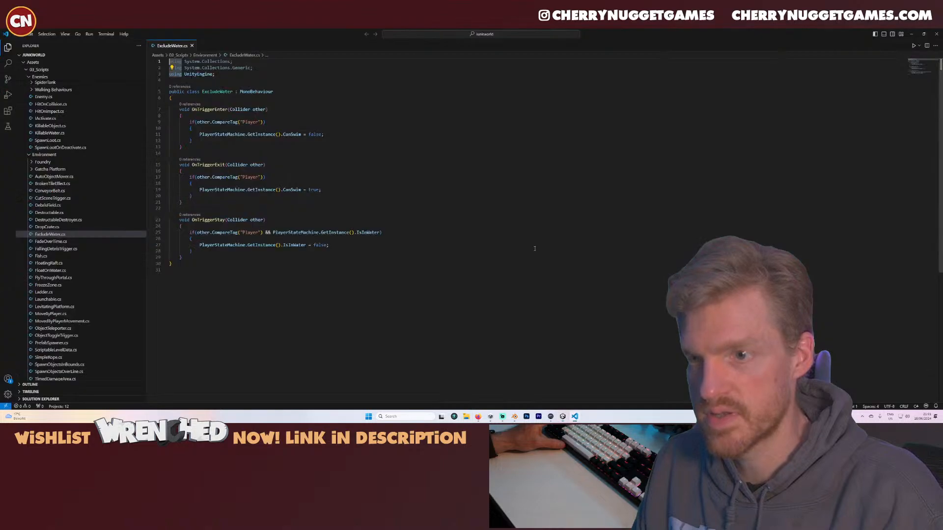
left_click(514, 417)
scroll(537, 194, "down", 3)
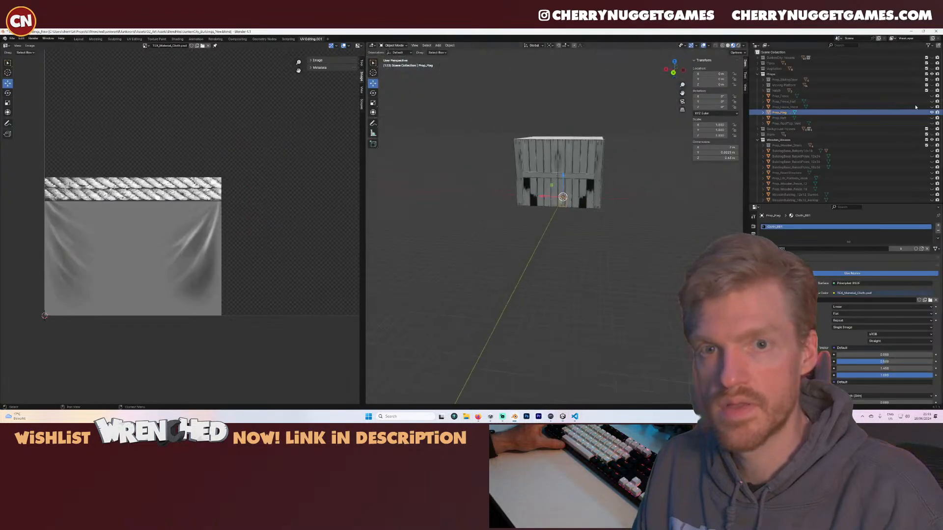
left_click(757, 74)
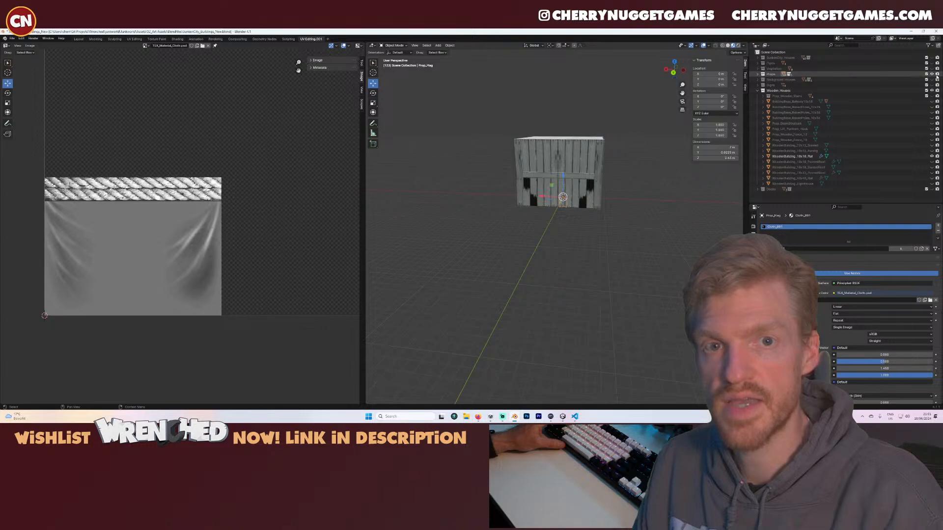
left_click(757, 90)
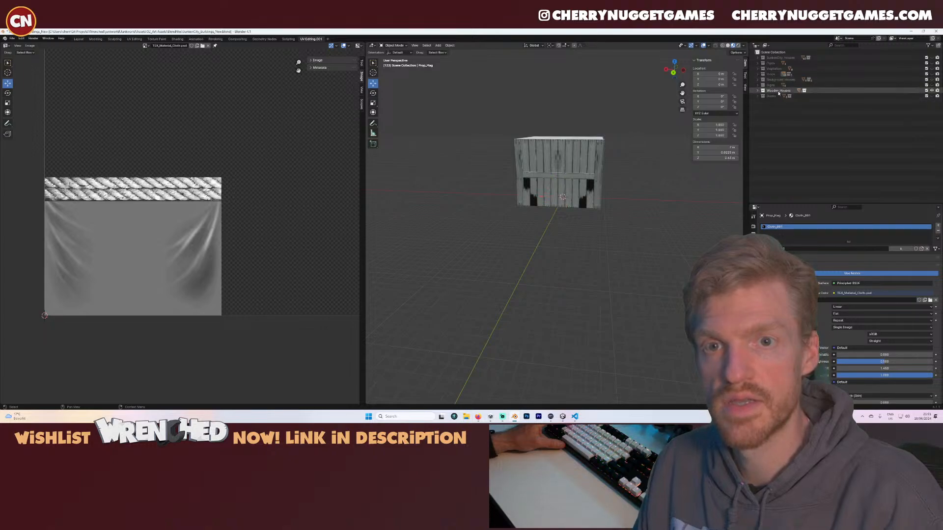
left_click(933, 91)
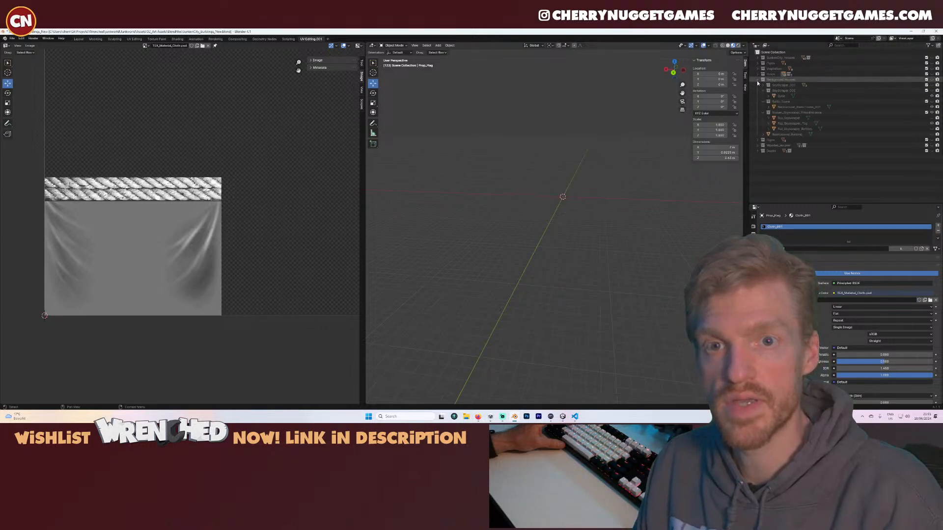
- Select the bottom part of the broken skyscraper, show the Background Houses collection and hide the skyscraper's top part
left_click(830, 128)
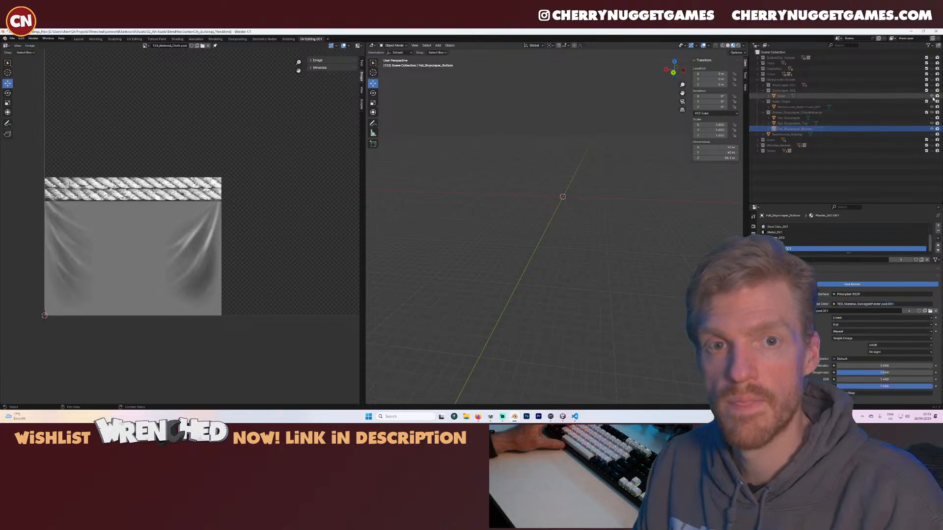
left_click(933, 80)
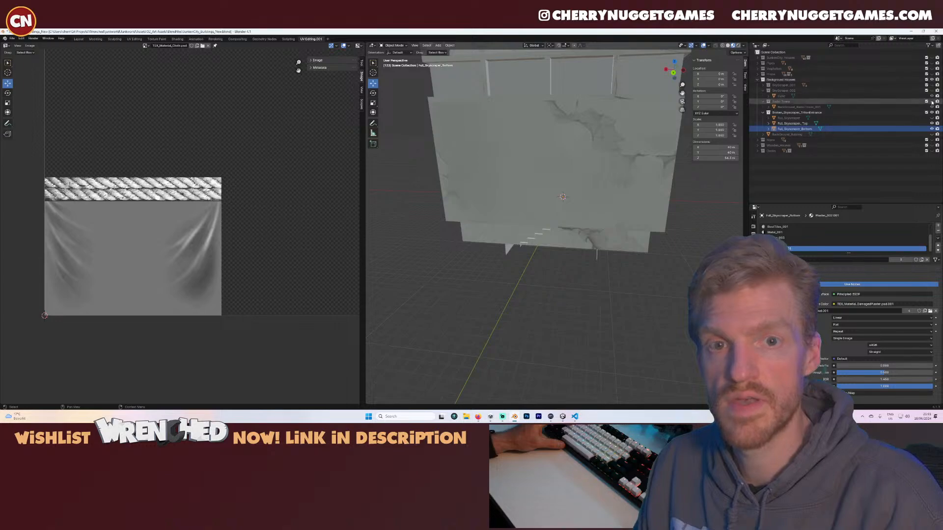
right_click(598, 170)
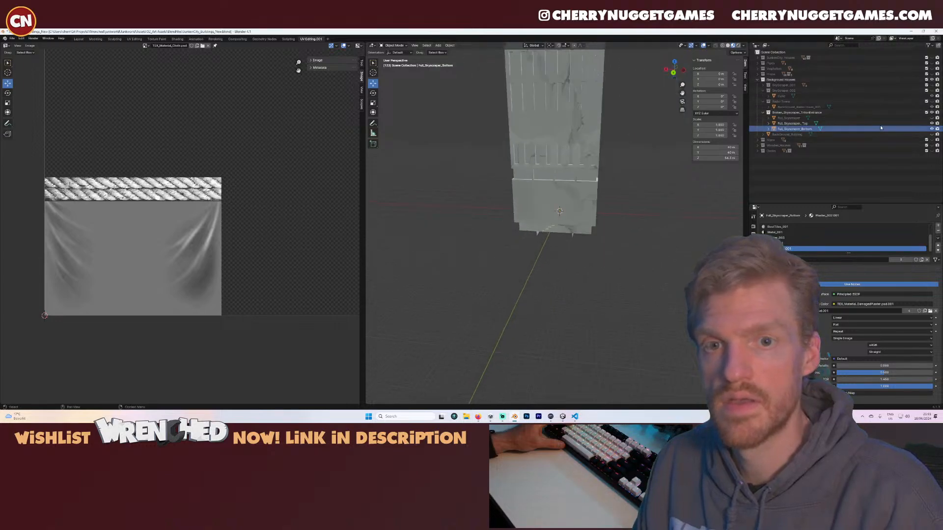
left_click(931, 123)
- Enter Edit Mode on the skyscraper's bottom part and select the floor face of the landing below the tall stairs
scroll(633, 148, "up", 5)
middle_click_drag(632, 142, 530, 130)
scroll(530, 129, "down", 4)
scroll(531, 130, "up", 3)
key("Tab")
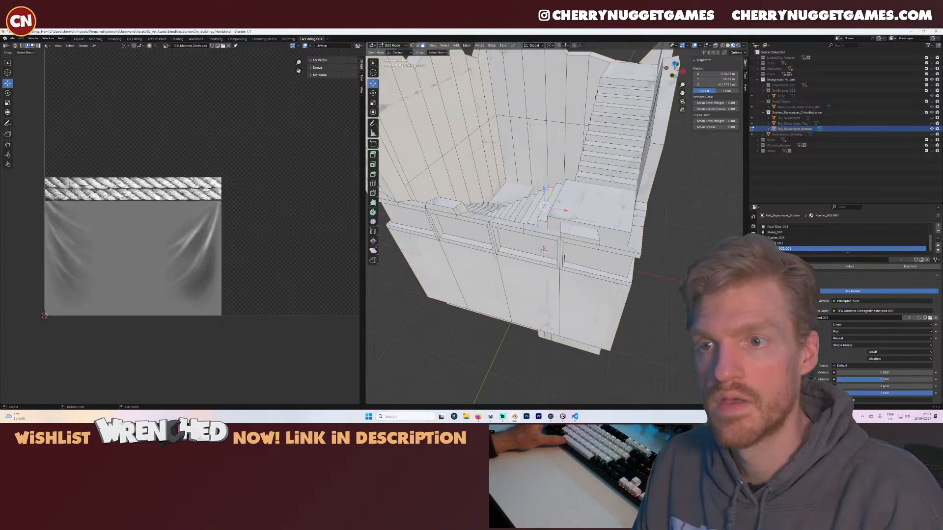
scroll(521, 125, "down", 3)
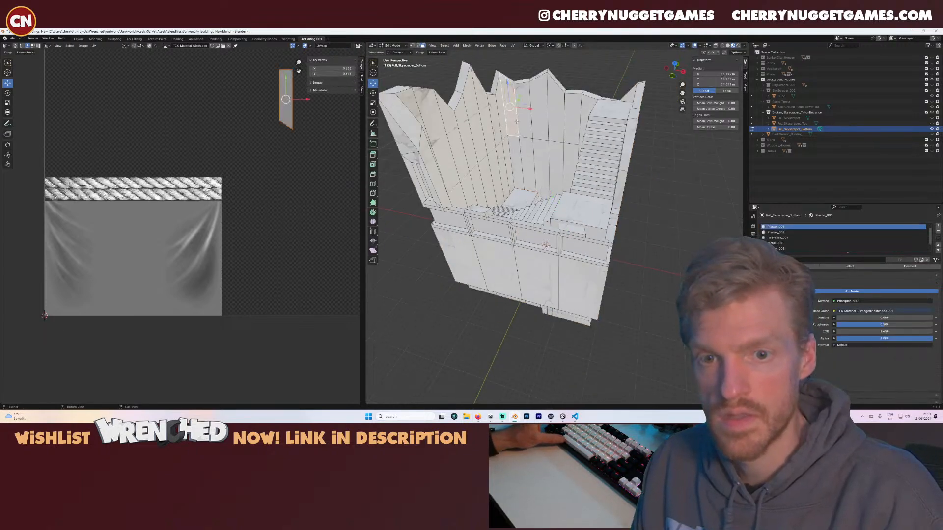
left_click(573, 213)
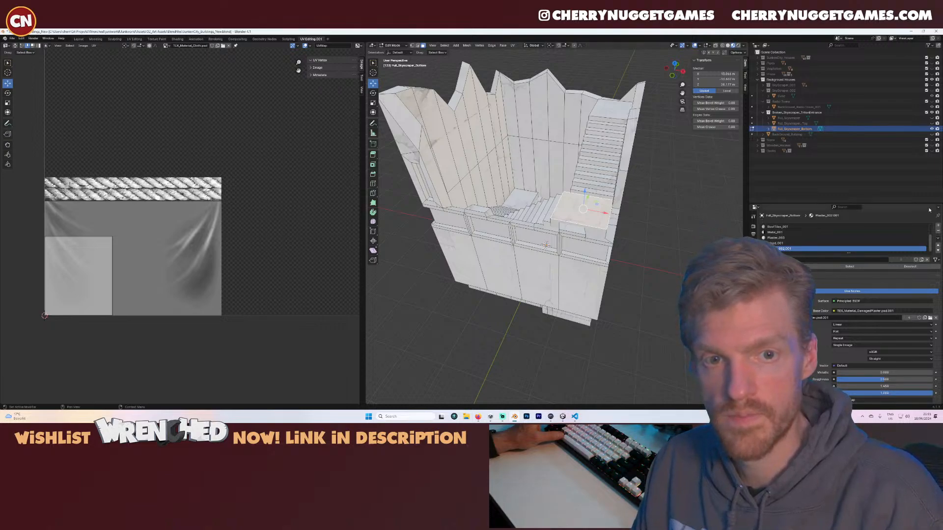
- Add a material slot to the skyscraper's bottom part and rename the landing's plaster material Plaster_005
left_click(938, 227)
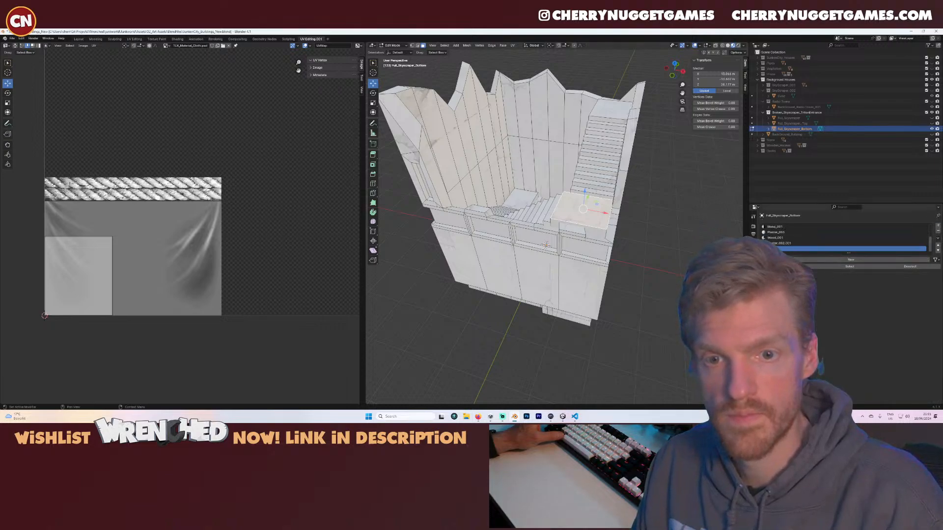
left_click(938, 231)
left_click(784, 243)
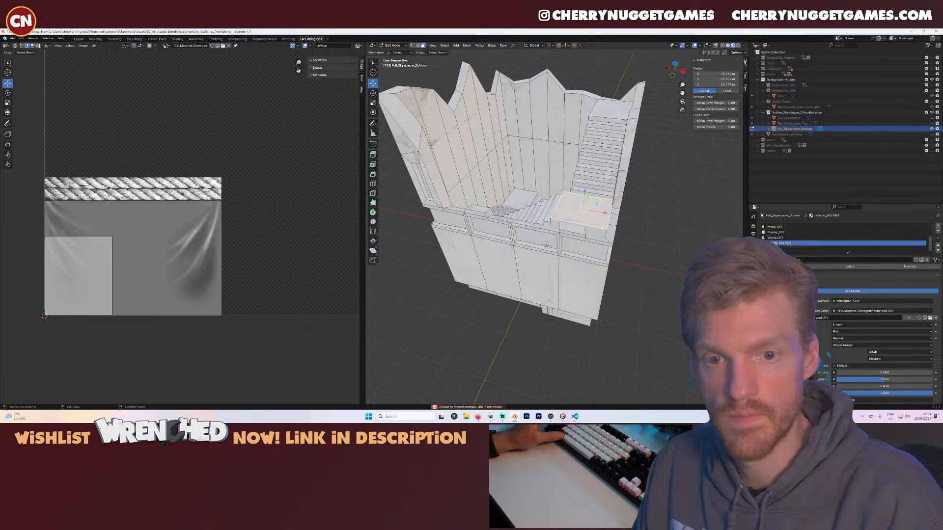
double_click(784, 244)
type("Plaster_005")
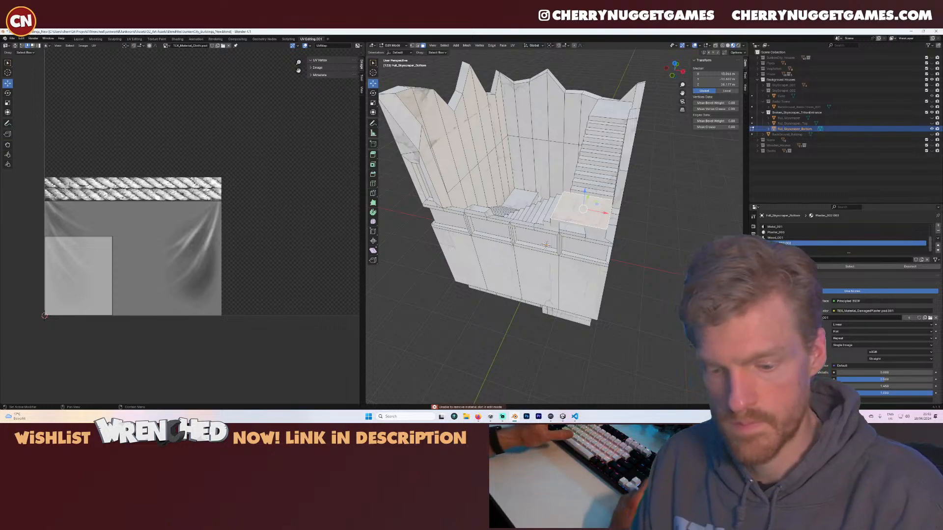
key("Return")
- Select all faces that use the Plaster_005 slot, including the stairs and landings
left_click(873, 247)
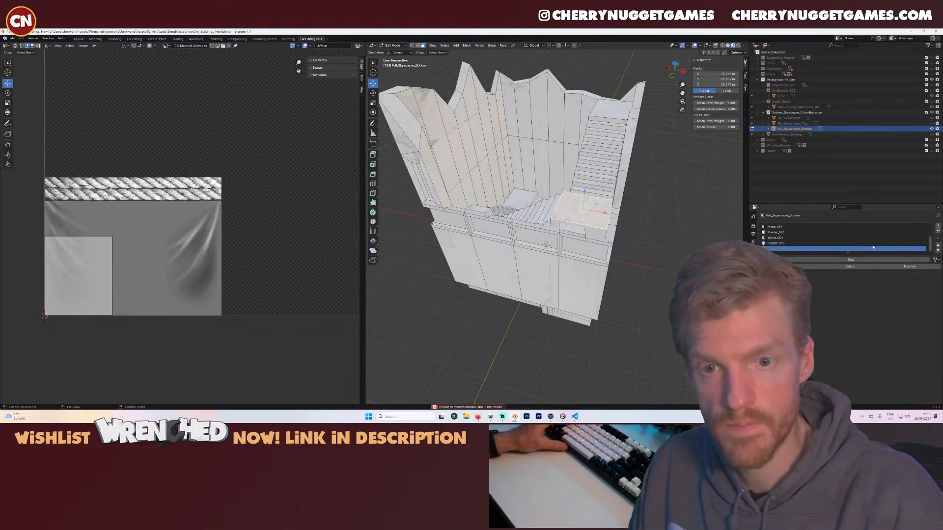
left_click(787, 244)
left_click(844, 268)
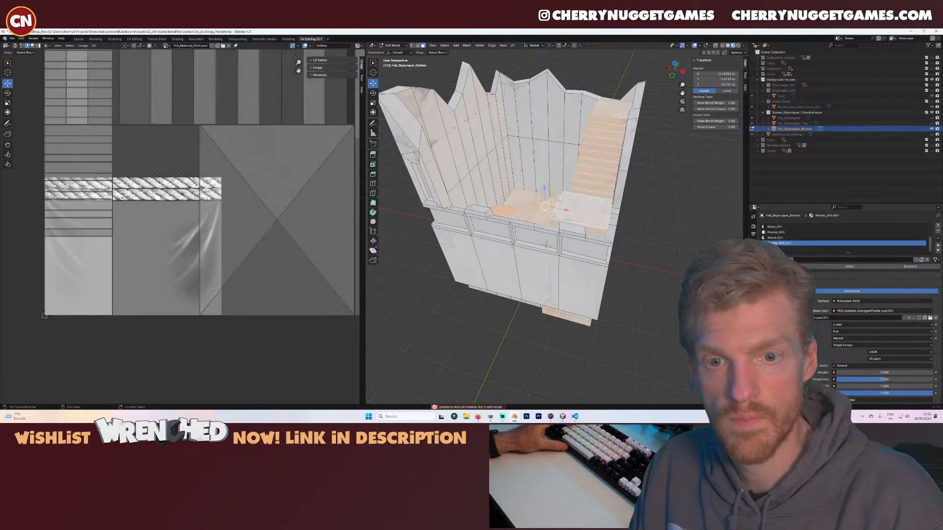
- Rename the material of the selected stair and floor faces as Plaster_006
key("BackSpace")
key("BackSpace")
key("BackSpace")
key("BackSpace")
key("BackSpace")
type("6")
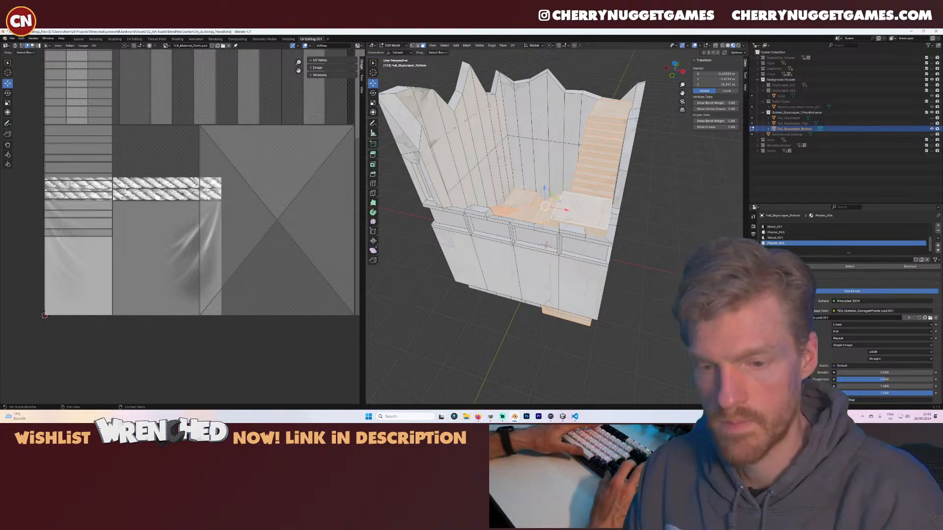
- Add another material slot to the skyscraper's bottom part and link an existing plaster material to it
key("Return")
left_click(938, 225)
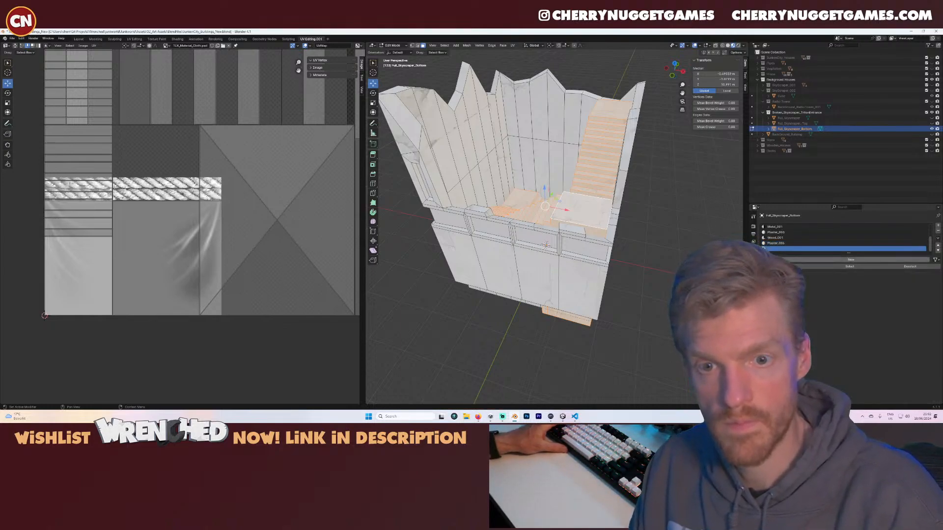
left_click(764, 260)
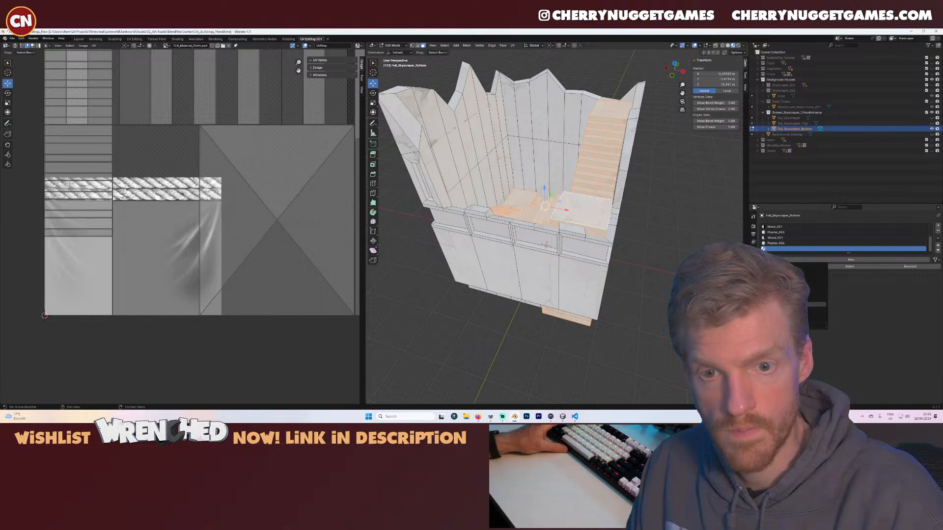
left_click(790, 315)
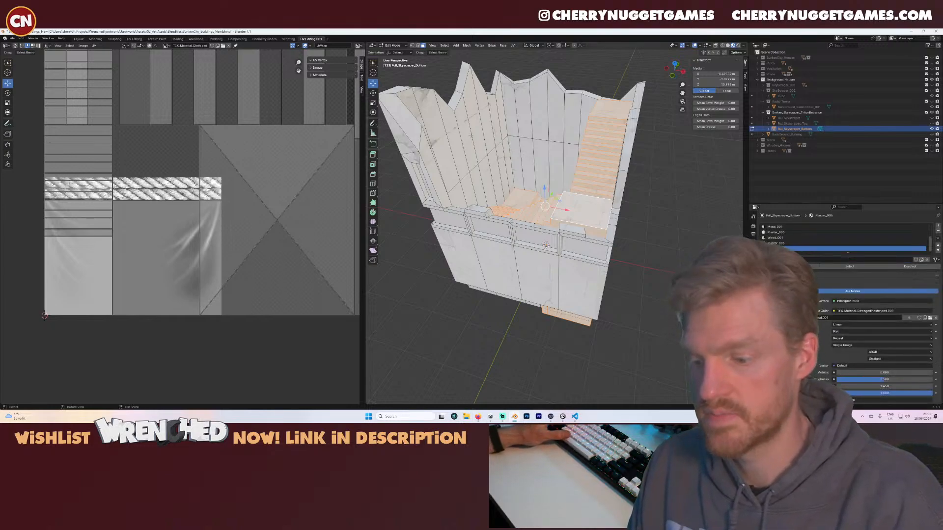
left_click(508, 124)
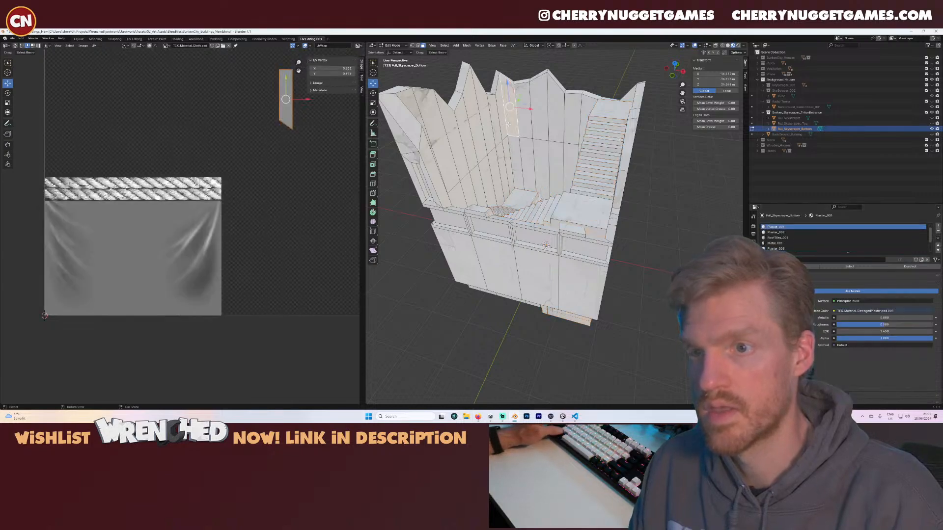
left_click(506, 134, "alt")
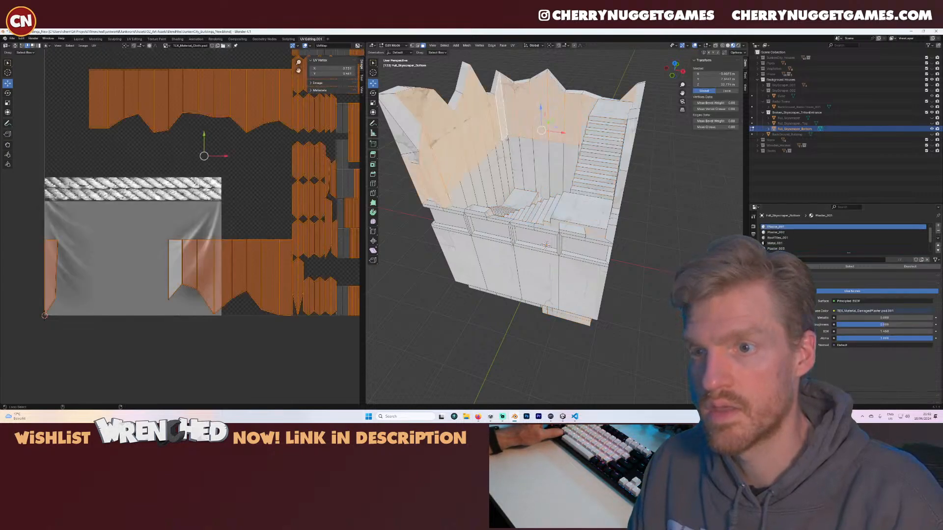
left_click(507, 140, "alt+shift")
middle_click_drag(507, 160, 526, 139)
left_click(506, 114, "alt+shift")
left_click(506, 113, "alt+shift")
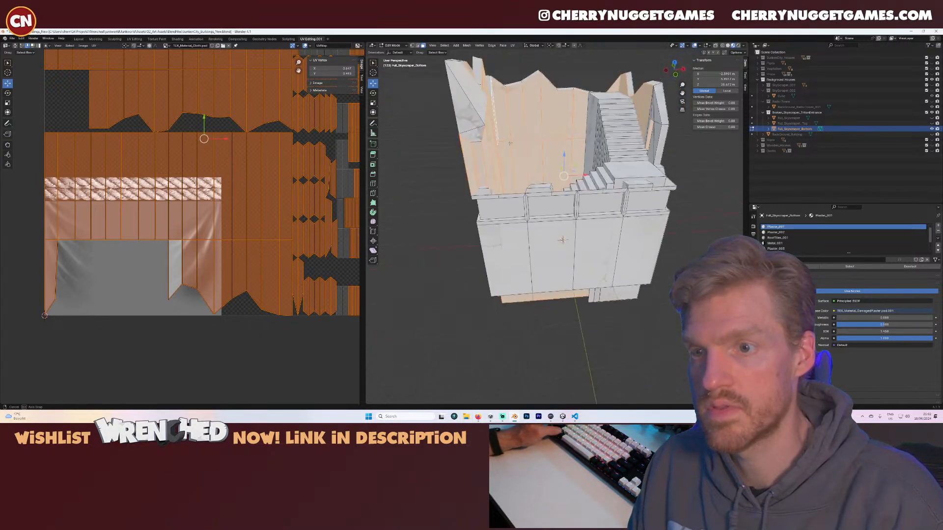
left_click(527, 138)
key("2")
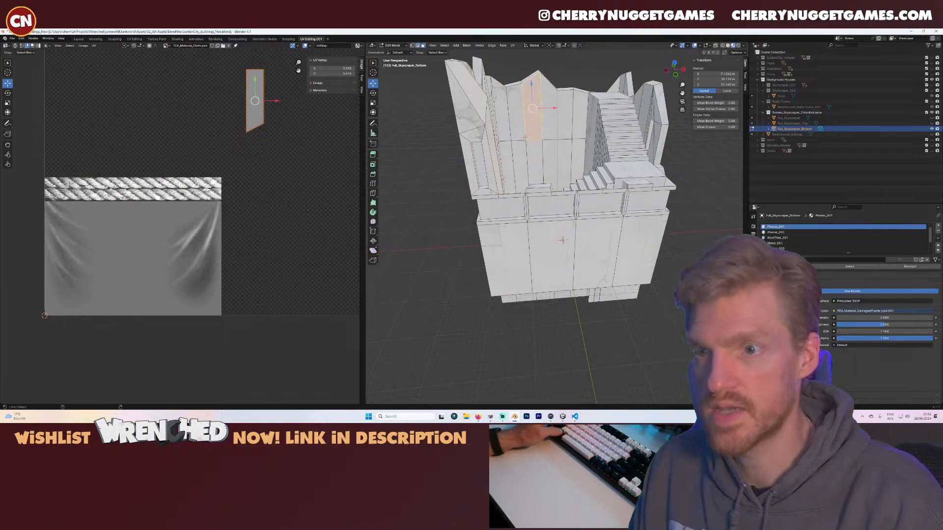
left_click(525, 145, "alt+shift")
left_click(525, 146, "alt+shift")
left_click(549, 139, "alt+shift")
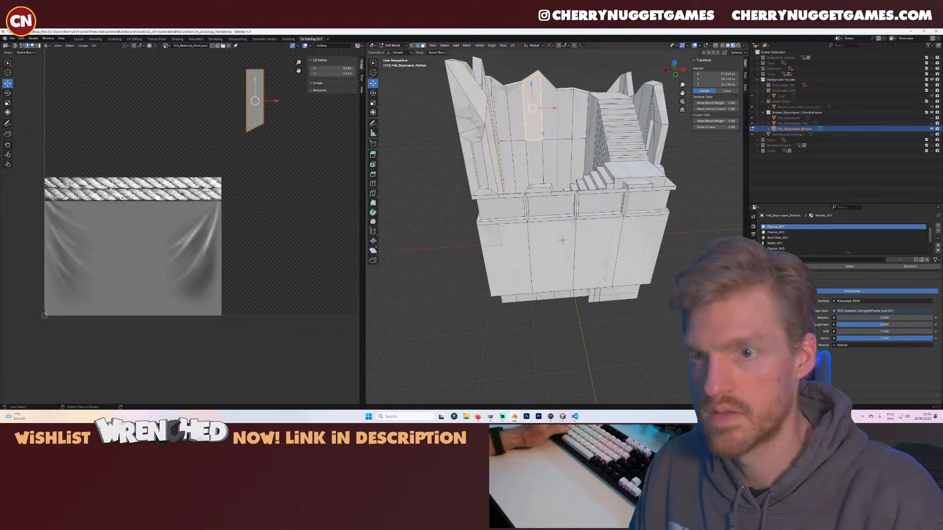
left_click(558, 140, "alt+shift")
left_click(561, 139, "alt+shift")
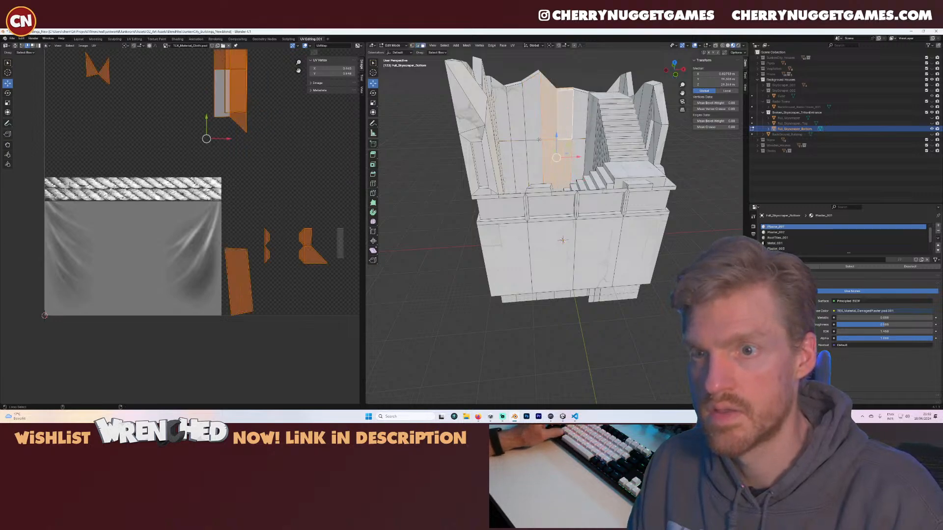
left_click(539, 140, "alt+shift")
left_click(526, 128, "alt+shift")
left_click(524, 129, "alt+shift")
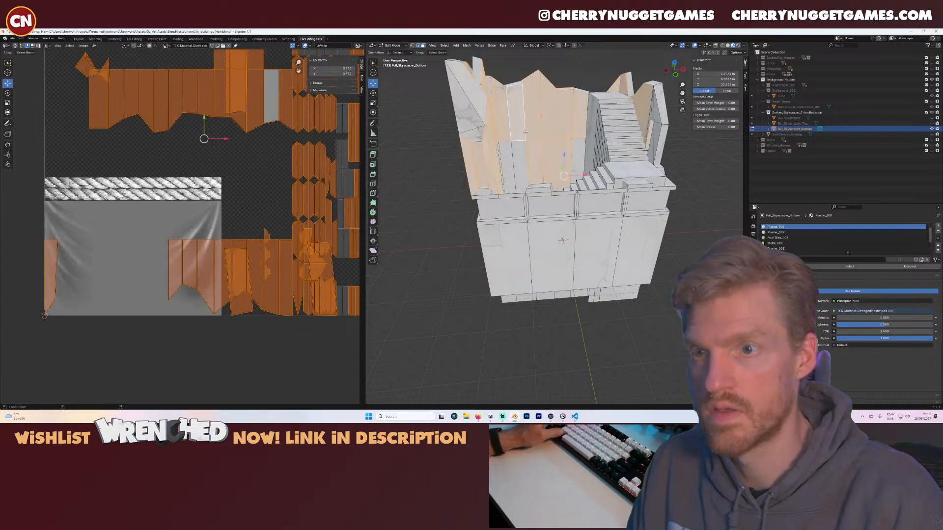
- Select the lower band of inner wall faces and assign it to the plaster slot above the newly added one
left_click(531, 134)
mouse_move(532, 134)
middle_mouse_down()
mouse_move(502, 147)
mouse_move(511, 137)
mouse_move(499, 132)
mouse_move(531, 147)
middle_mouse_up()
left_click(502, 133, "alt")
left_click(501, 158, "alt")
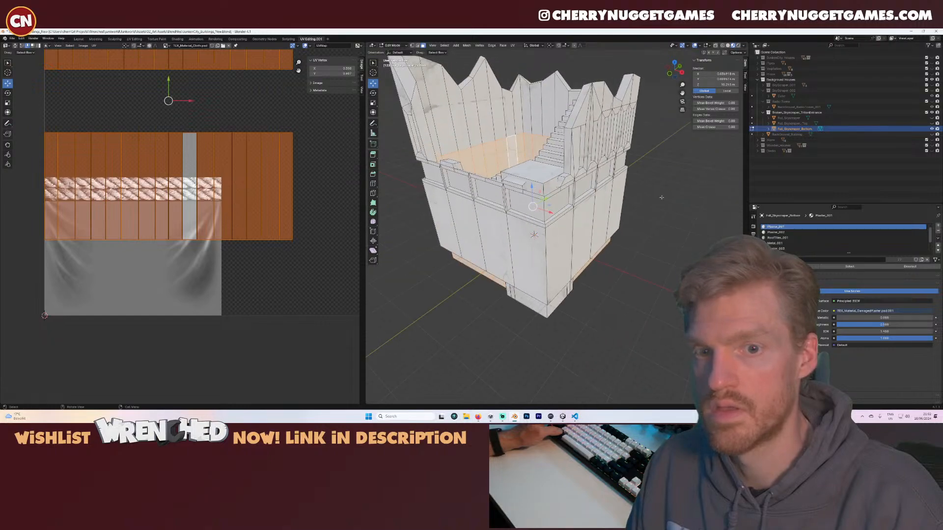
scroll(785, 248, "down", 3)
left_click(778, 243)
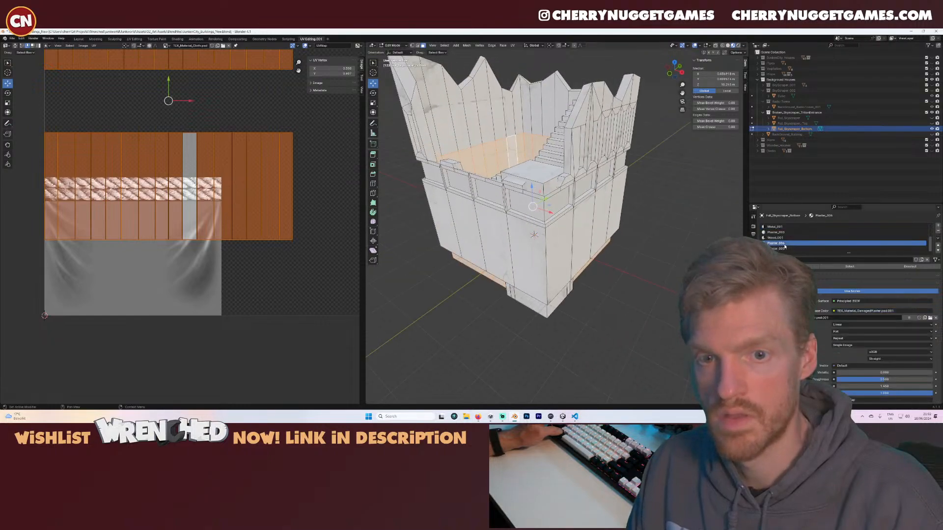
- Clear the selection and select all faces that use the plaster slot given to the lower wall band
key("alt+a")
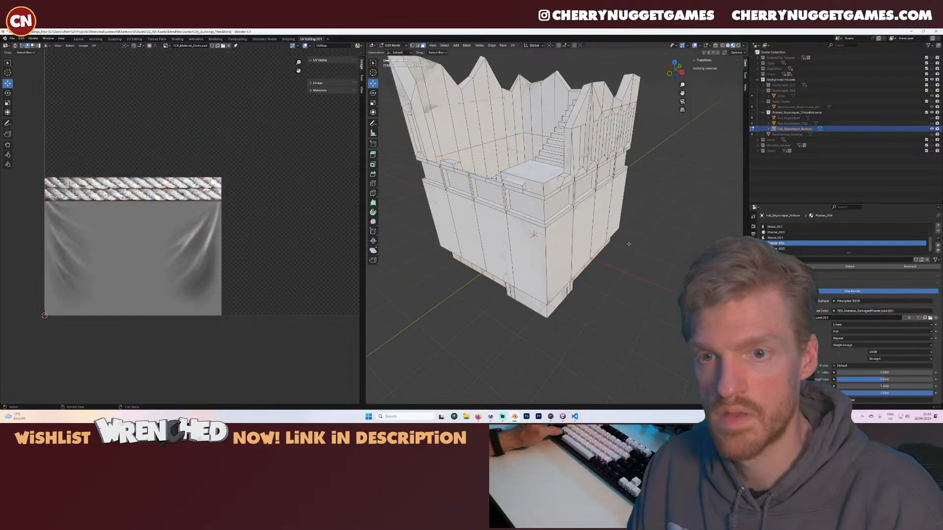
left_click(847, 266)
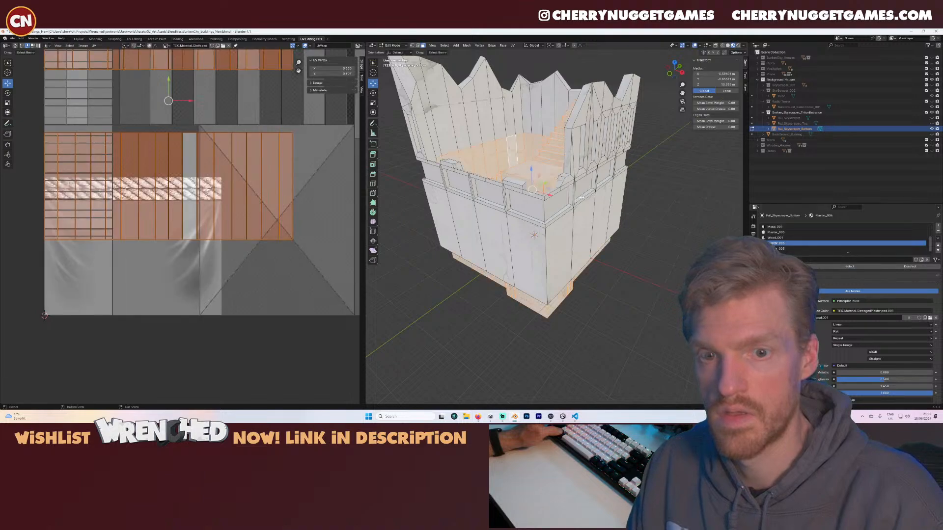
middle_click_drag(581, 197, 610, 232)
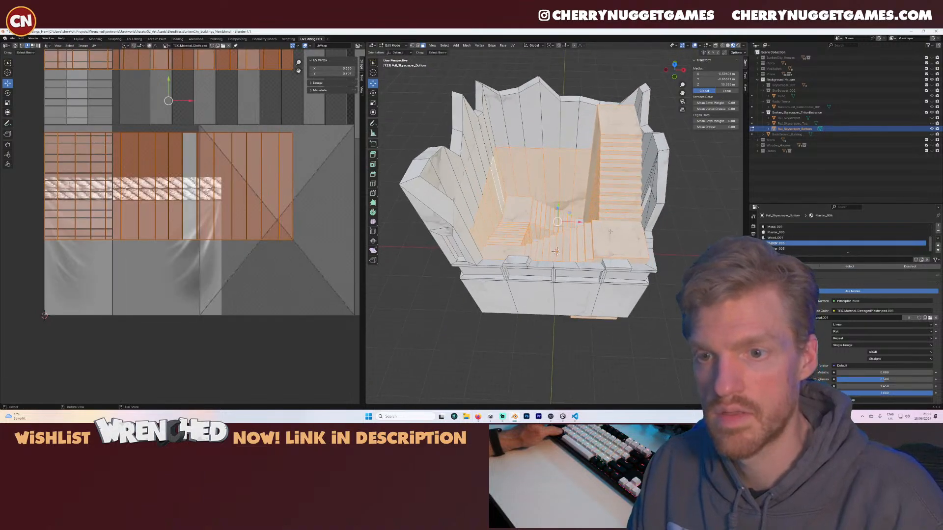
- Select the linked stair and landing faces and assign them to the newly added last plaster slot
left_click(611, 232)
key("l")
key("l")
key("l")
key("l")
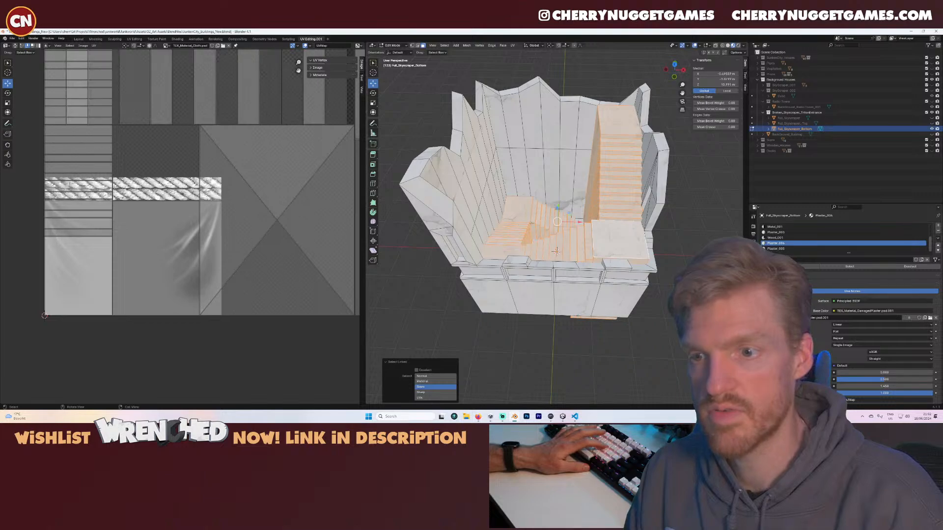
left_click(805, 249)
left_click(801, 266)
middle_click_drag(693, 239, 649, 214)
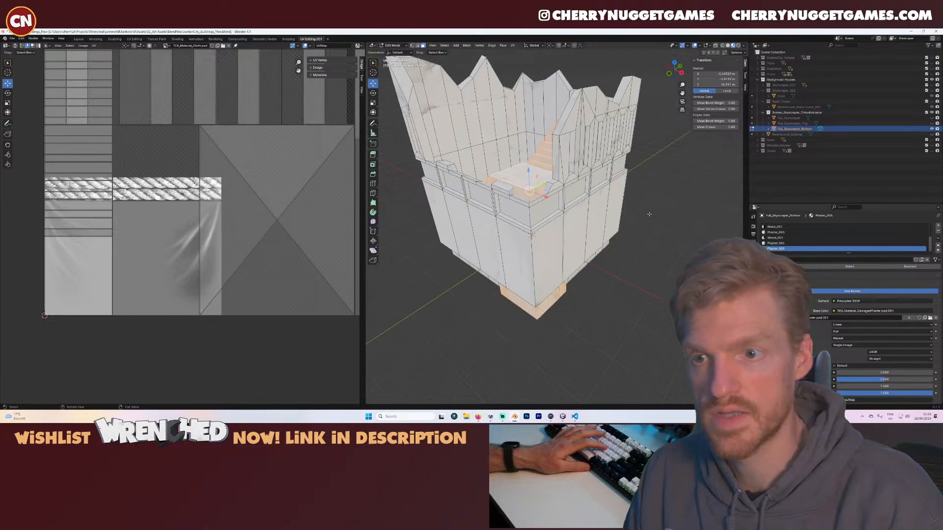
- Deselect everything and check which faces remain in the lower wall band's plaster slot
left_click(789, 244)
key("alt+a")
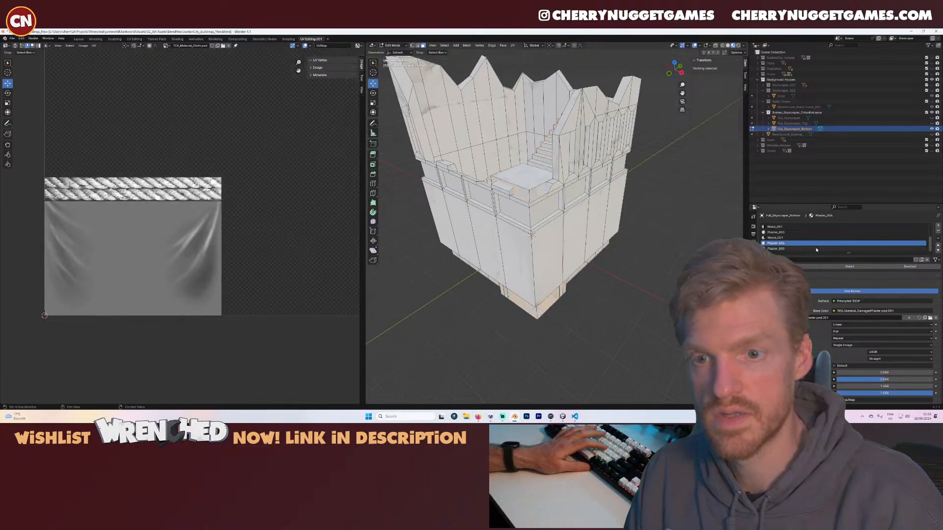
left_click(848, 267)
- Select the upper inner wall panels one after another along the long side wall and onto the back wall
mouse_move(459, 115)
middle_mouse_down()
mouse_move(507, 162)
mouse_move(476, 122)
mouse_move(464, 122)
middle_mouse_up()
key("l")
left_click(425, 108)
left_click(439, 106, "shift")
left_click(453, 106, "shift")
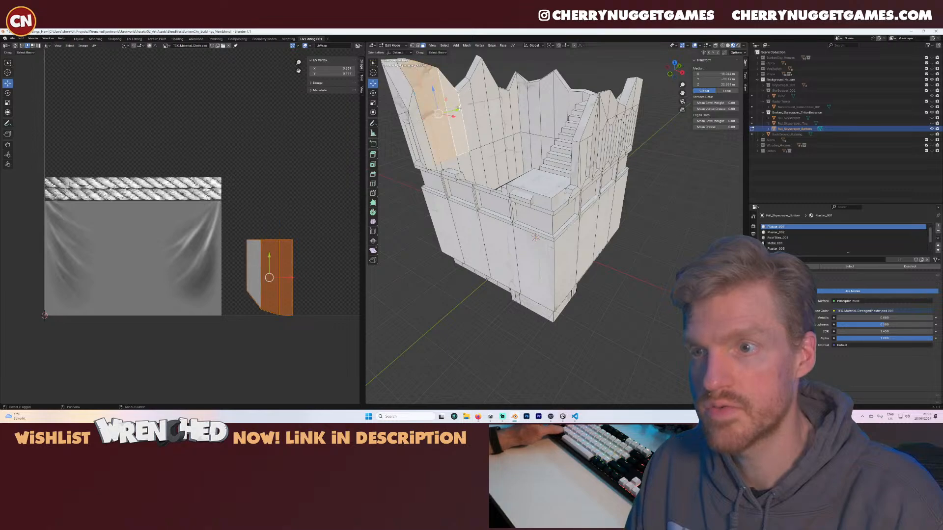
left_click(469, 104, "shift")
left_click(484, 103, "shift")
left_click(497, 102, "shift")
left_click(511, 101, "shift")
left_click(522, 101, "shift")
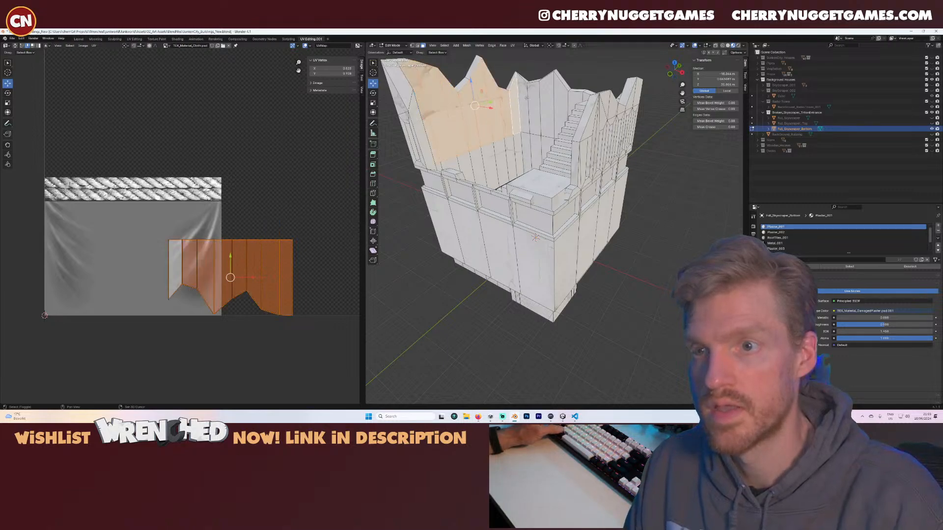
left_click(535, 100, "shift")
left_click(547, 100, "shift")
left_click(560, 100, "shift")
left_click(573, 100, "shift")
- Add the remaining upper back wall panel and the upper wall panels behind the tall stairs to the selection
middle_click_drag(575, 101, 614, 101)
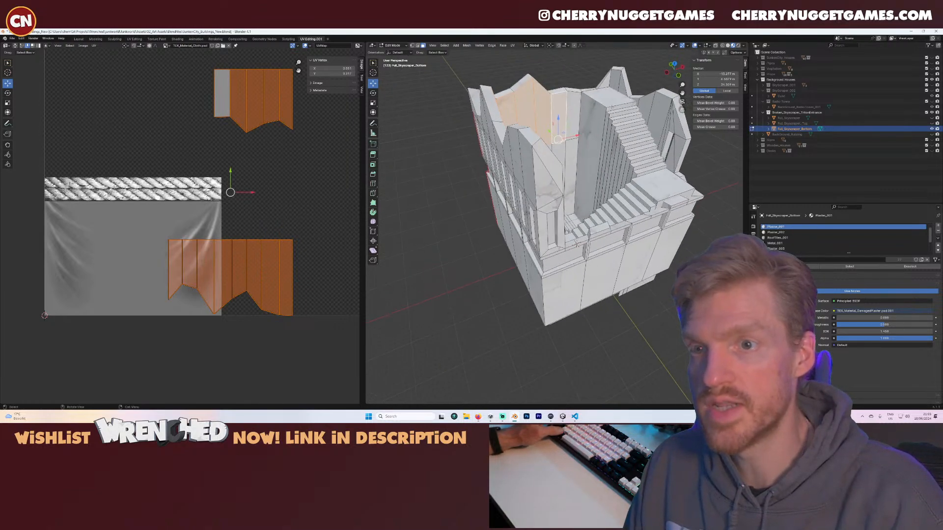
left_click(571, 100, "shift")
left_click(613, 81, "shift")
left_click(625, 102, "shift")
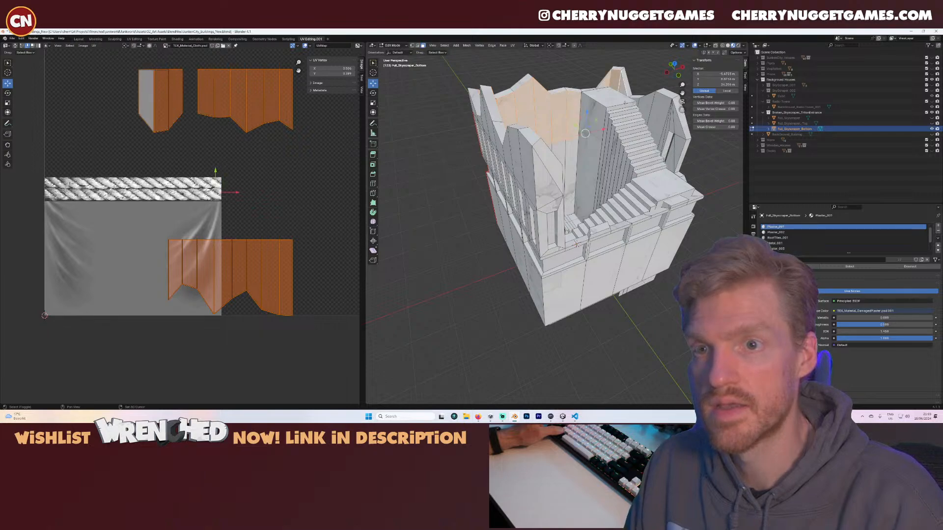
left_click(635, 100, "shift")
left_click(644, 105, "shift")
left_click(659, 112, "shift")
left_click(667, 123, "shift")
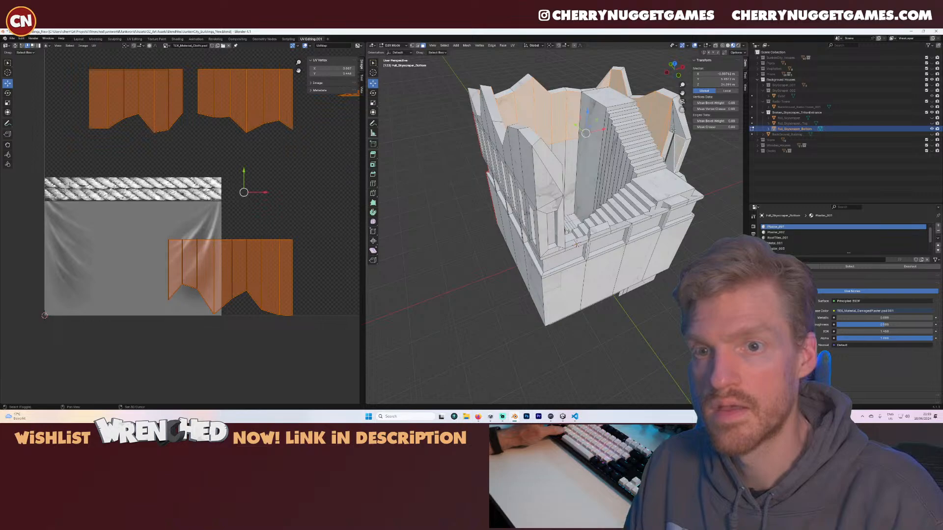
left_click(681, 146, "shift")
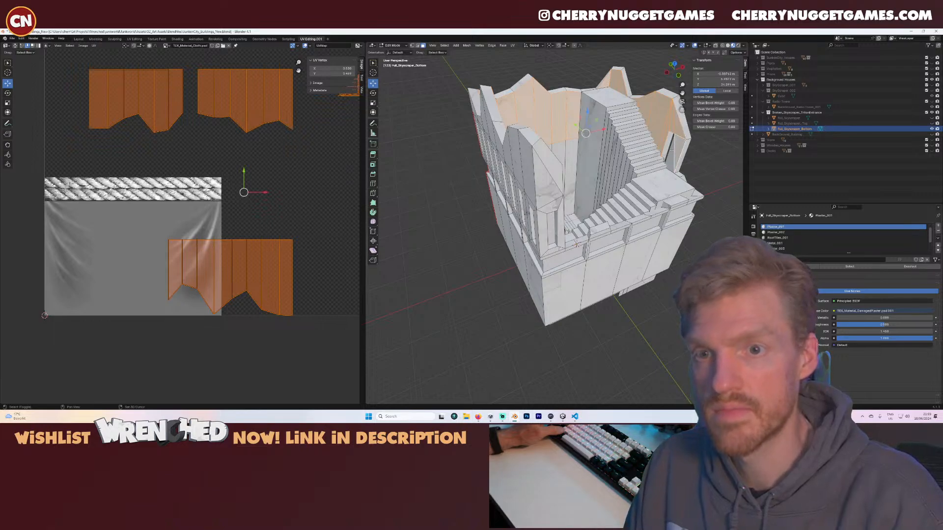
left_click(670, 154, "shift")
- Add the narrow end panel of the upper wall and the adjoining lower wall panels behind the stairs to the selection
middle_click_drag(670, 154, 545, 147)
middle_click_drag(515, 113, 555, 209, "shift")
scroll(627, 228, "up", 5)
left_click(541, 211, "shift")
left_click(527, 270, "shift")
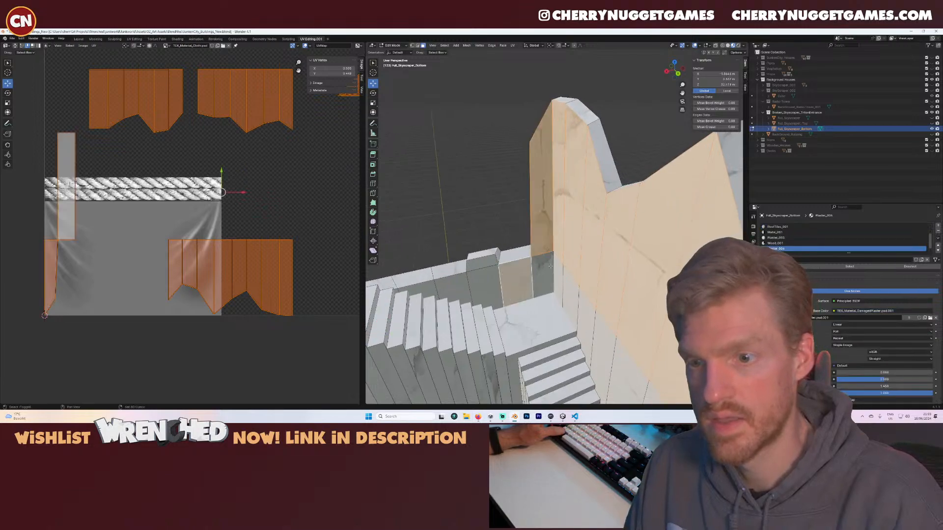
left_click(545, 277, "shift")
left_click(484, 280, "shift")
left_click(452, 285, "shift")
left_click(417, 290, "shift")
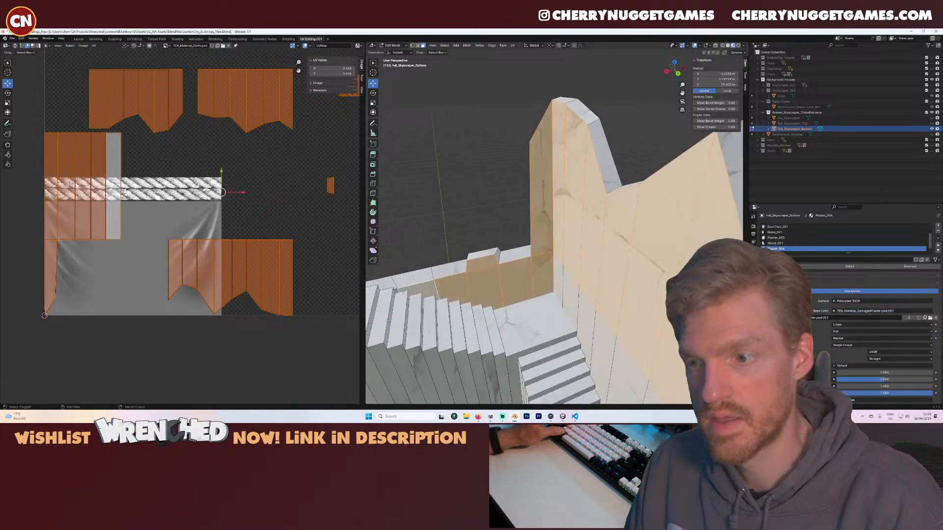
left_click(395, 291, "shift")
- Return to Object Mode and select the skyscraper's whole bottom part
scroll(396, 291, "down", 6)
middle_click_drag(402, 289, 550, 260)
scroll(550, 261, "down", 2)
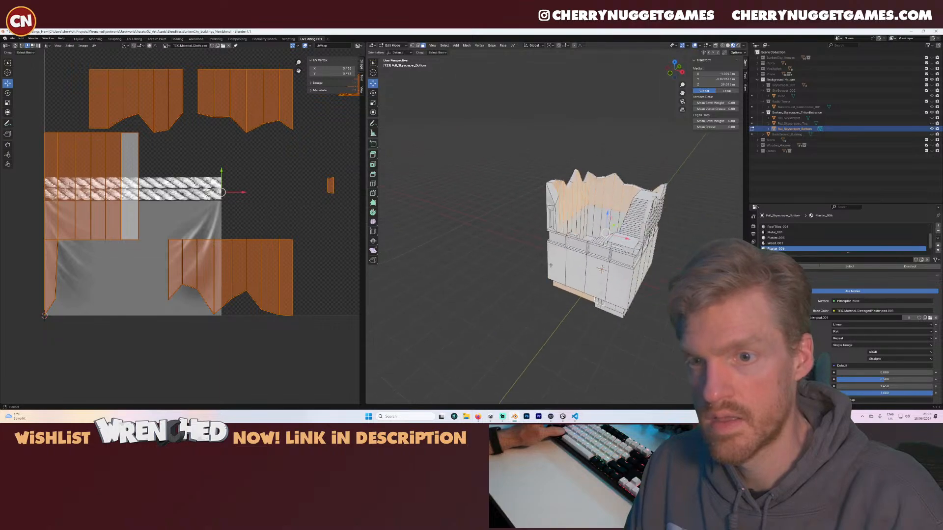
scroll(487, 231, "up", 4)
middle_click_drag(544, 211, 514, 229, "shift")
scroll(488, 231, "up", 1)
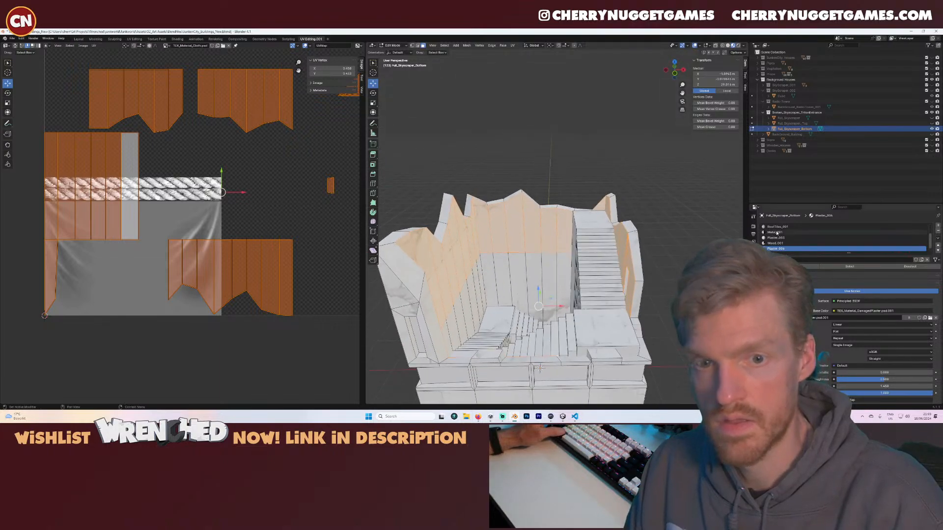
scroll(643, 262, "down", 4)
middle_click_drag(650, 268, 608, 253)
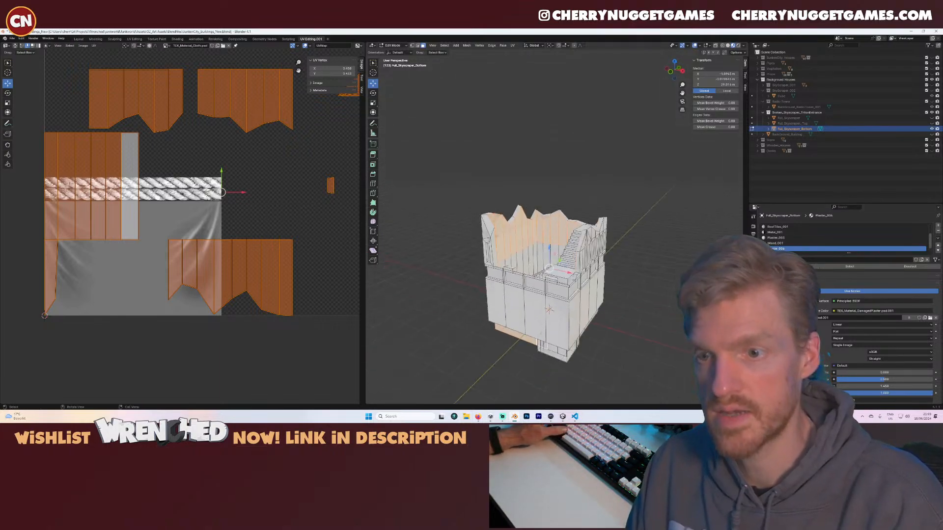
scroll(608, 252, "down", 2)
key("Tab")
left_click_drag(622, 187, 488, 325)
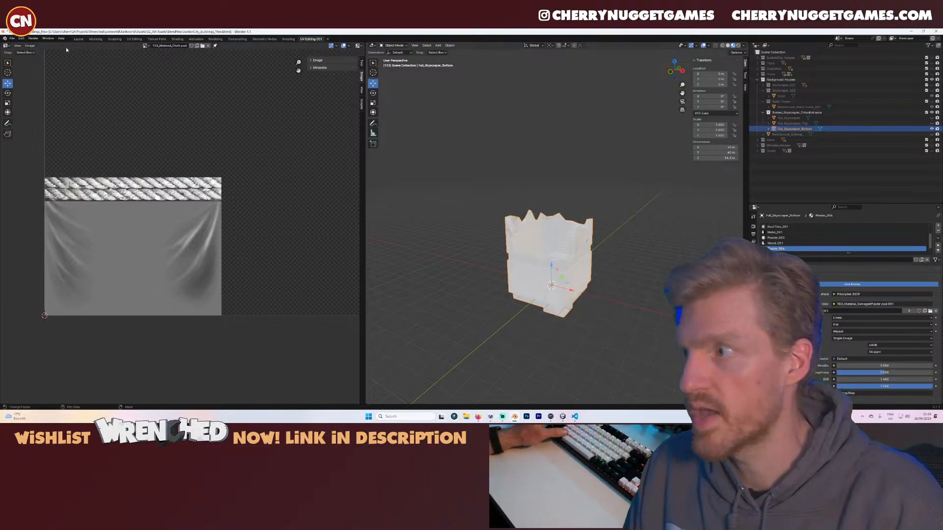
- Export the bottom part as FBX over the existing Triton entrance file in the Buildings folder and switch to Unity
left_click(11, 38)
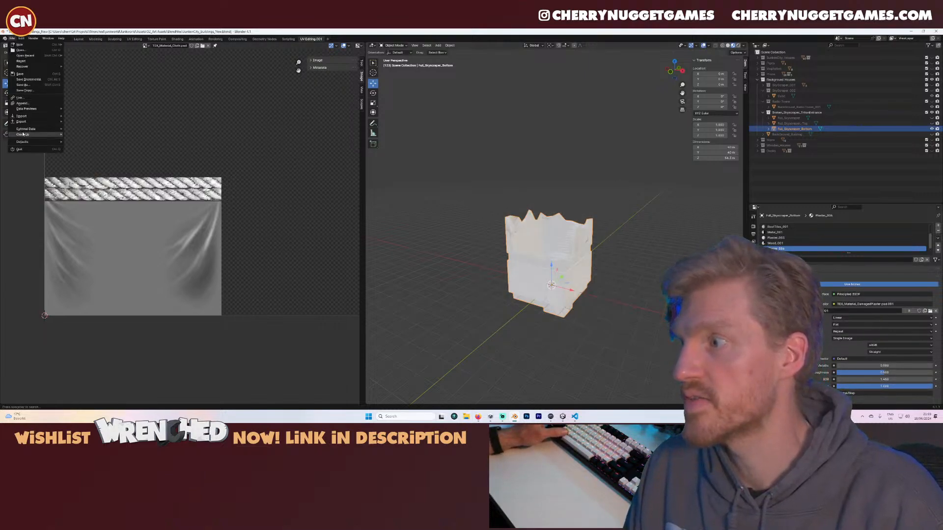
mouse_move(30, 122)
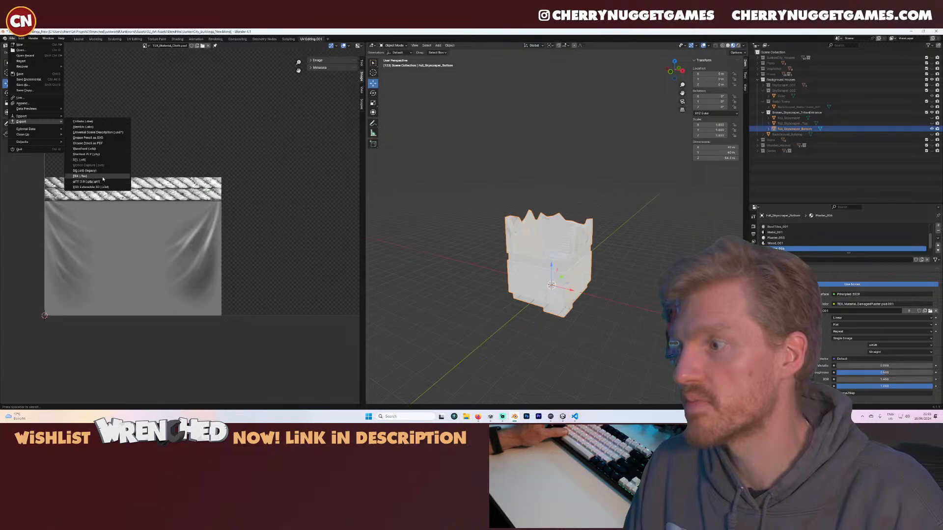
left_click(103, 176)
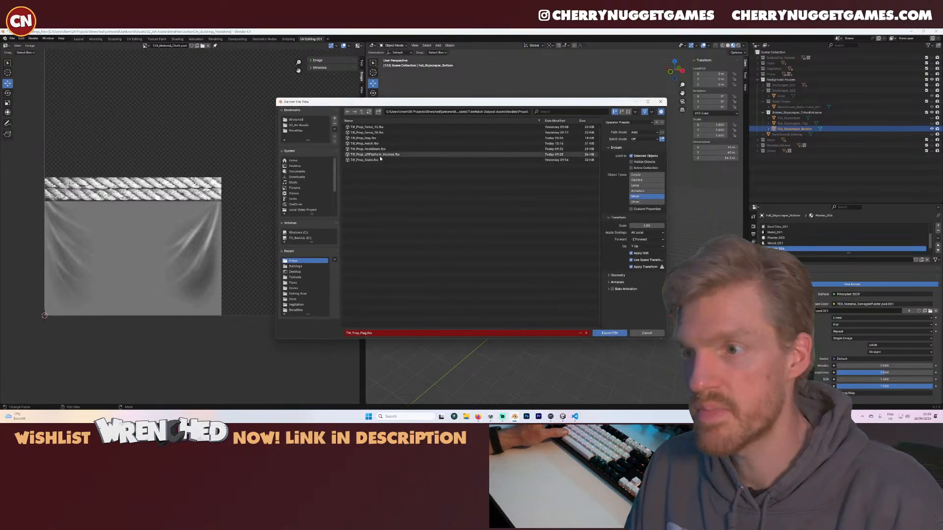
left_click(295, 266)
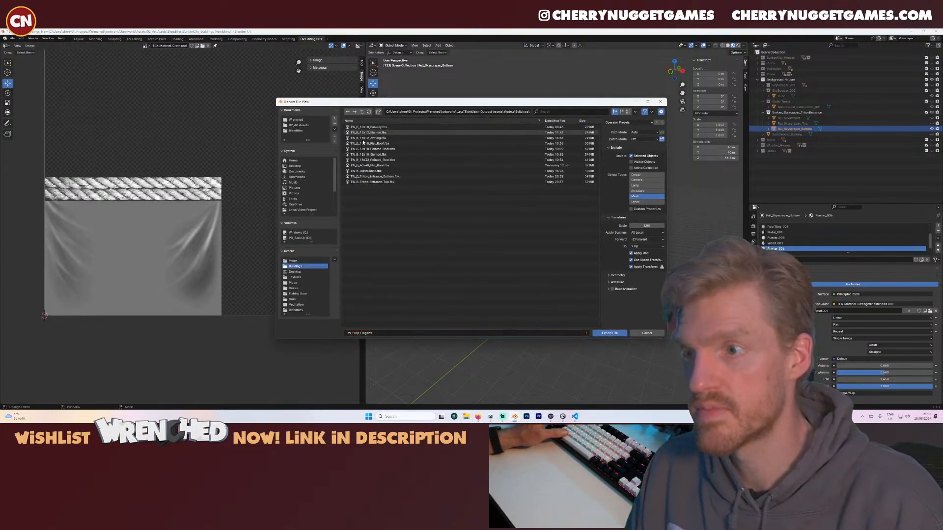
double_click(385, 182)
left_click(562, 417)
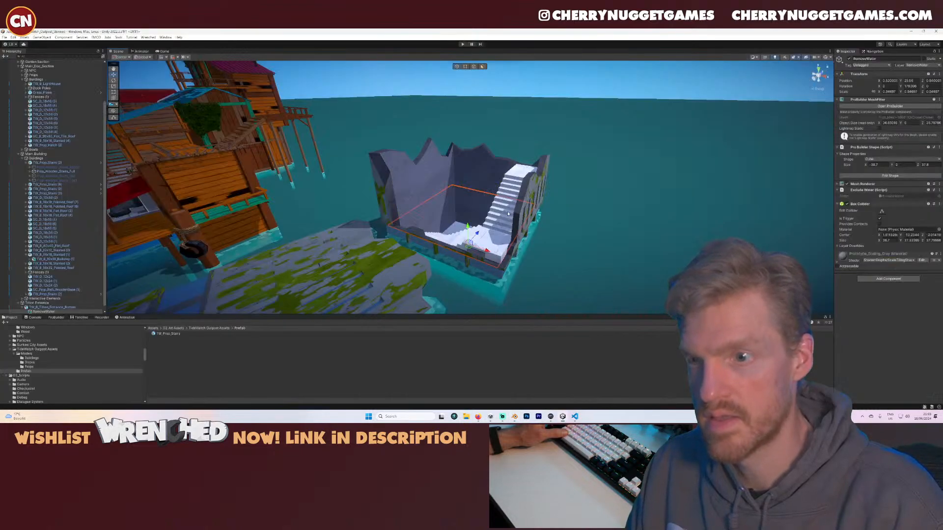
- Open the Plaster materials folder in the project's assets
scroll(491, 219, "up", 5)
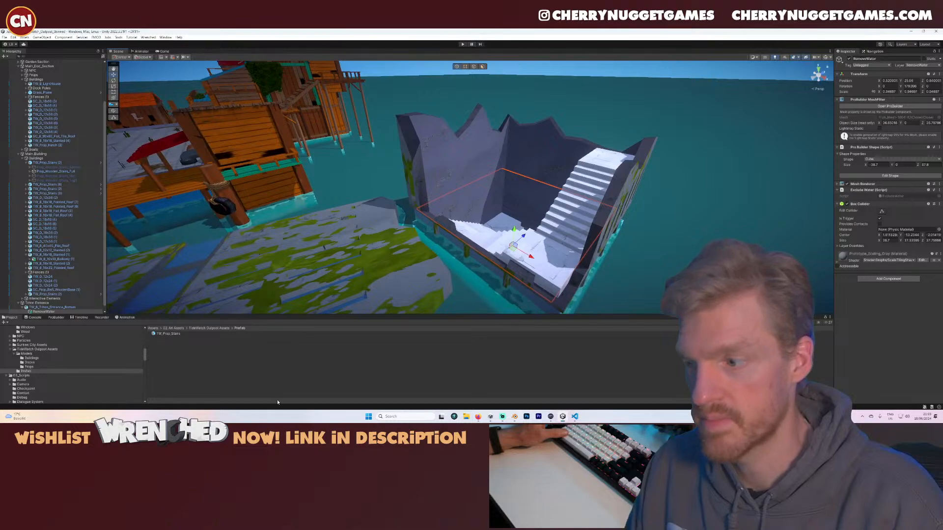
scroll(35, 360, "up", 5)
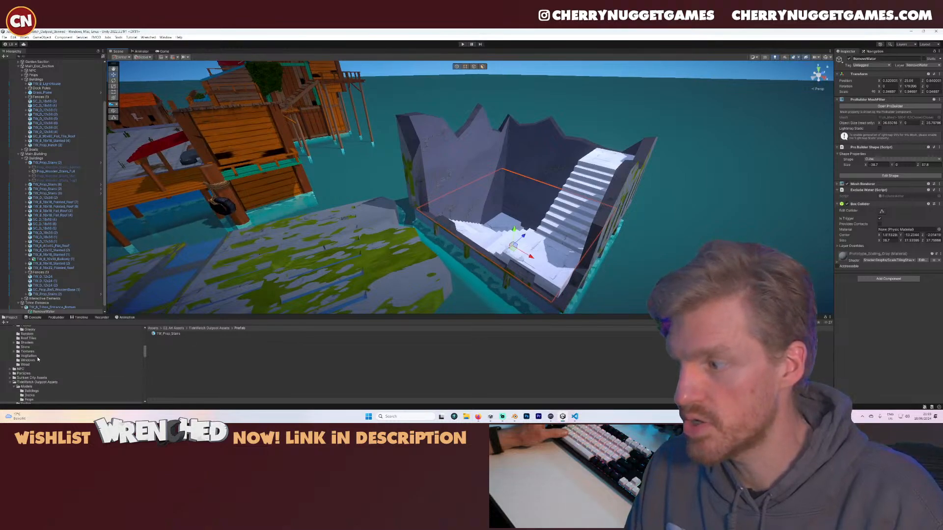
left_click(32, 362)
left_click(26, 358)
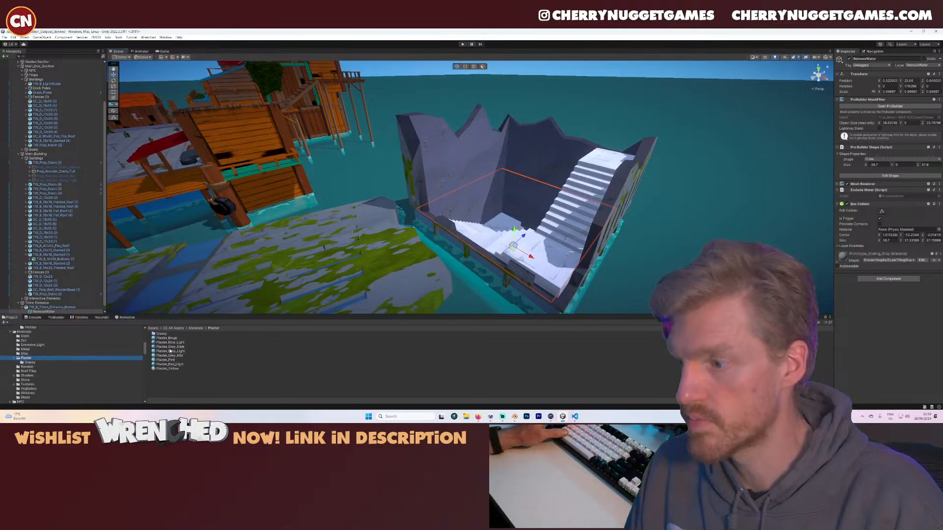
- Try the light blue and the grey plaster materials on the ruin's inner walls
left_click_drag(179, 346, 536, 161)
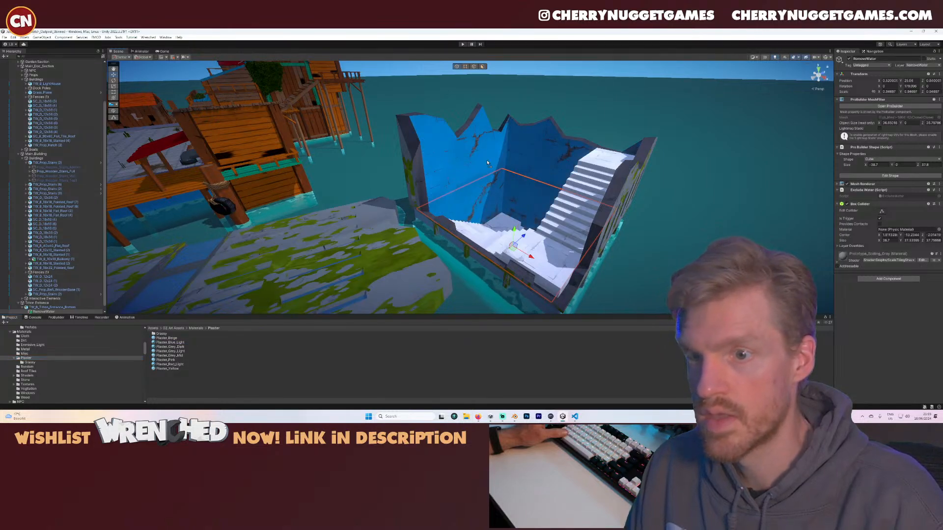
left_click_drag(183, 347, 536, 175)
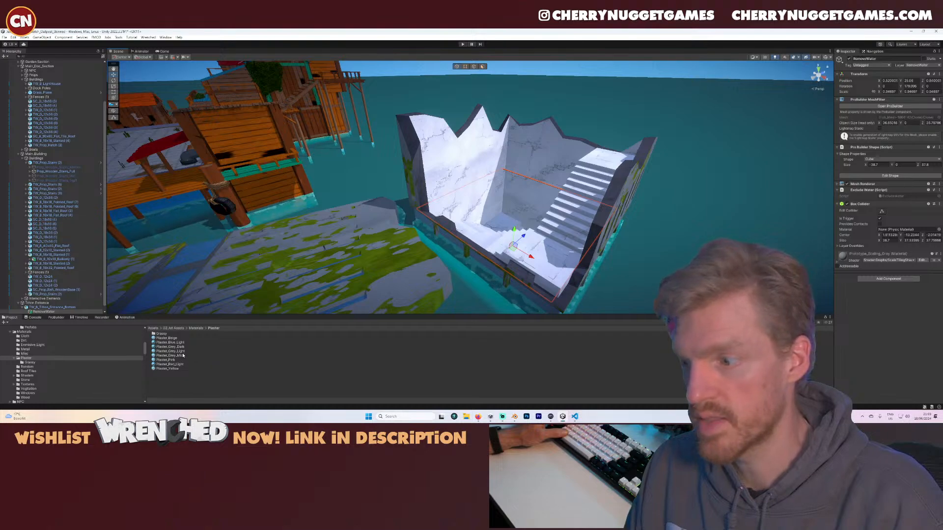
left_click_drag(182, 355, 456, 150)
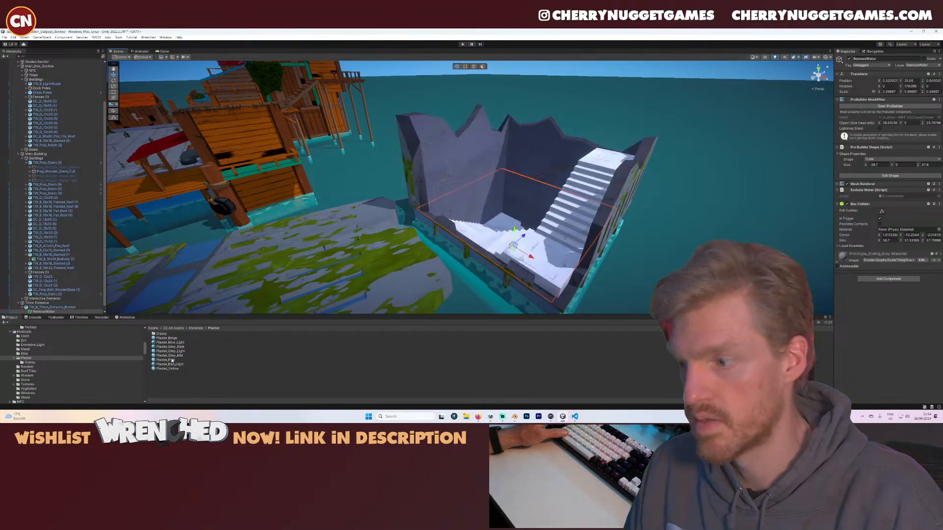
- Try a light cracked plaster material on the ruin's floor and stairs
left_click_drag(181, 342, 583, 234)
left_click_drag(520, 234, 495, 209, "alt")
scroll(482, 235, "up", 2)
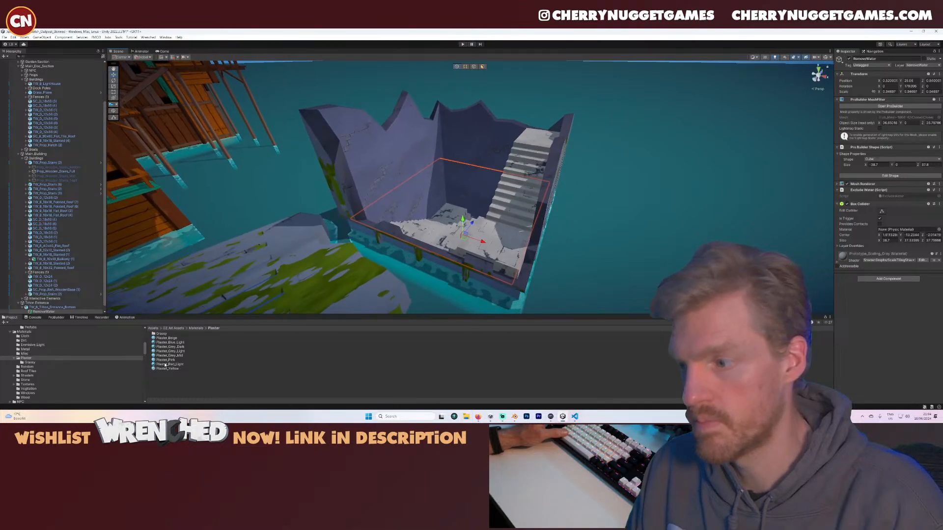
- Try Plaster_Red_Light on the inner walls and replace it with Plaster_Yellow
left_click_drag(166, 365, 413, 156)
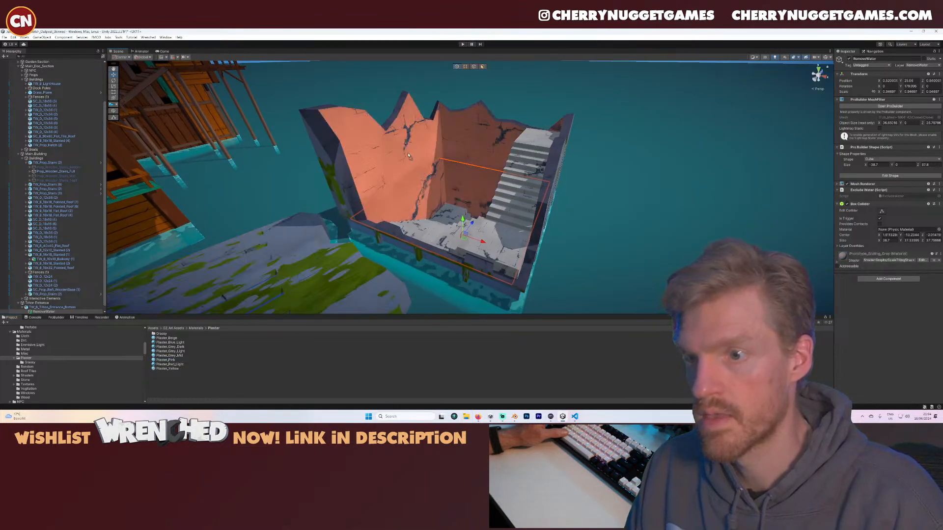
left_click_drag(167, 368, 524, 211)
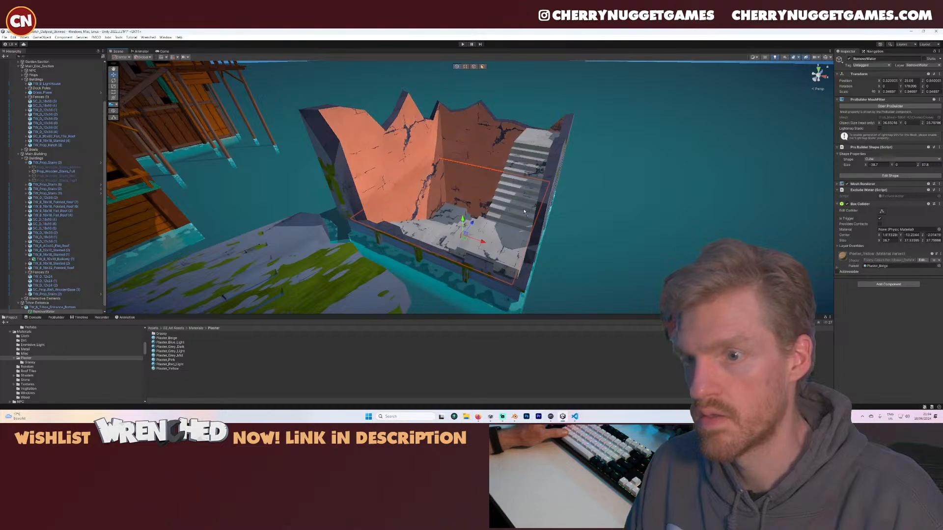
left_click_drag(466, 229, 463, 143)
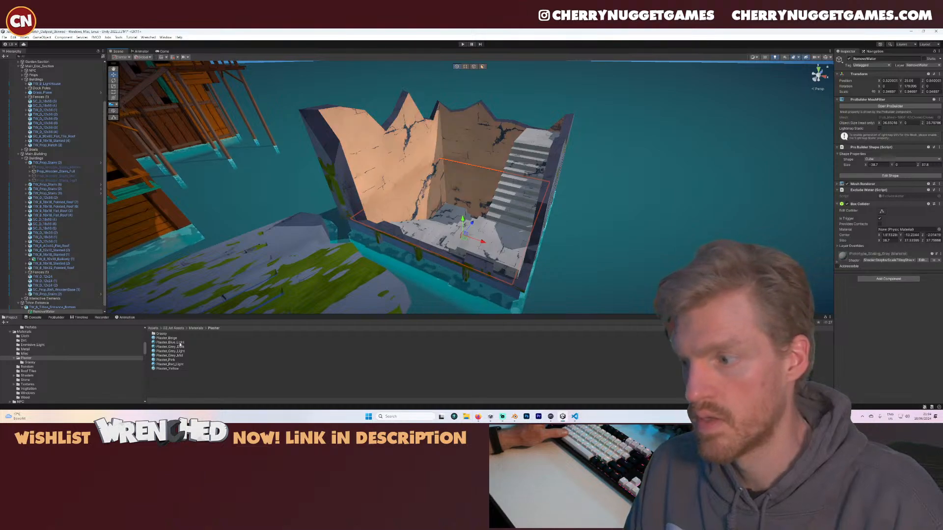
- Try Plaster_Grey_Dark and Plaster_Grey_Mid on the ruin's floor and stairs
left_click_drag(179, 345, 536, 151)
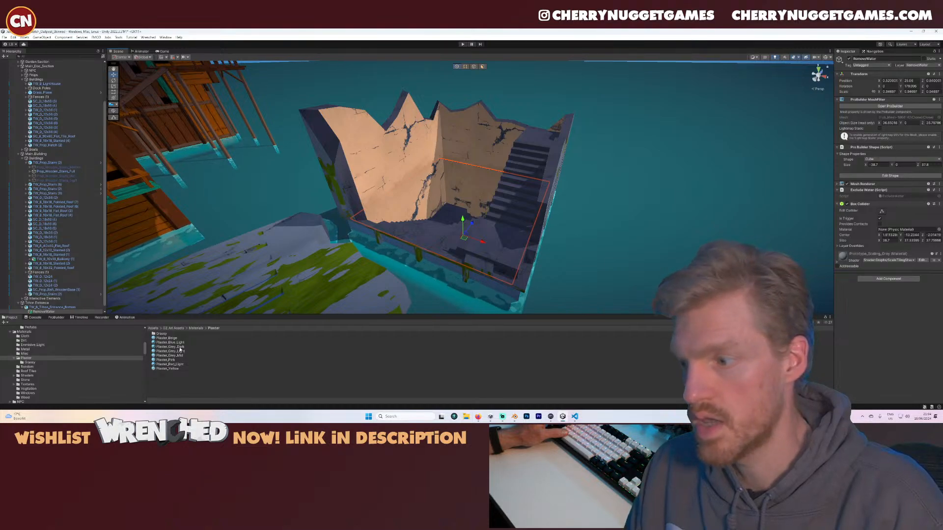
left_click_drag(182, 353, 529, 154)
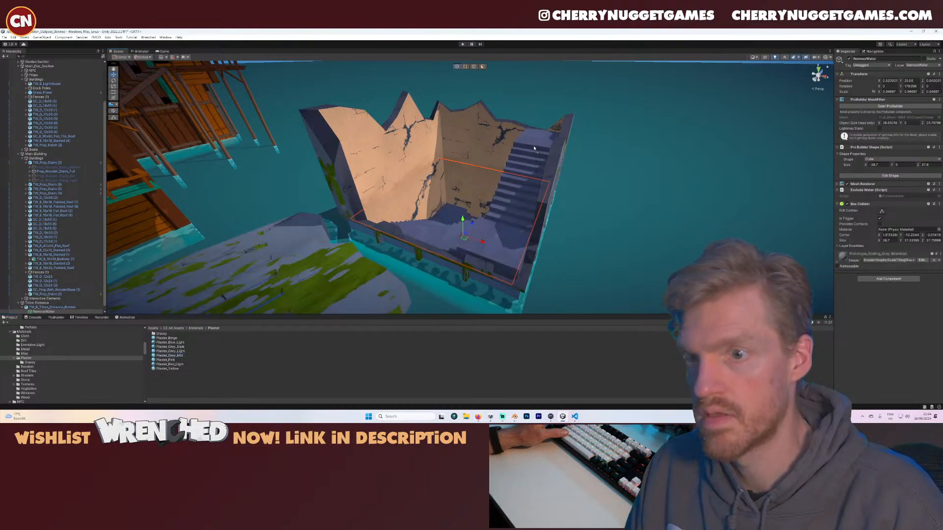
right_click_drag(496, 240, 382, 299)
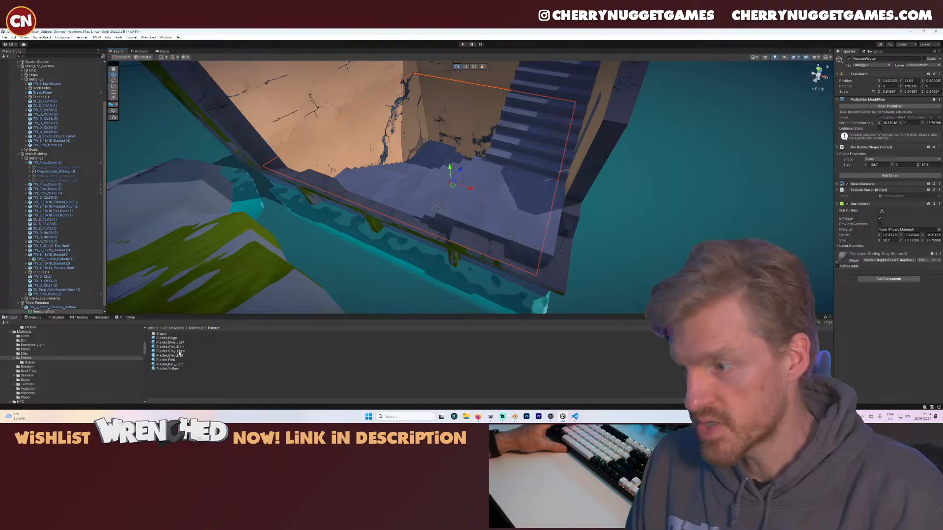
- Duplicate the Plaster_Grey_Mid material as Plaster_Grey_Concrete_NoBricks and apply the copy to the floor and stairs
left_click(177, 356)
key("ctrl+d")
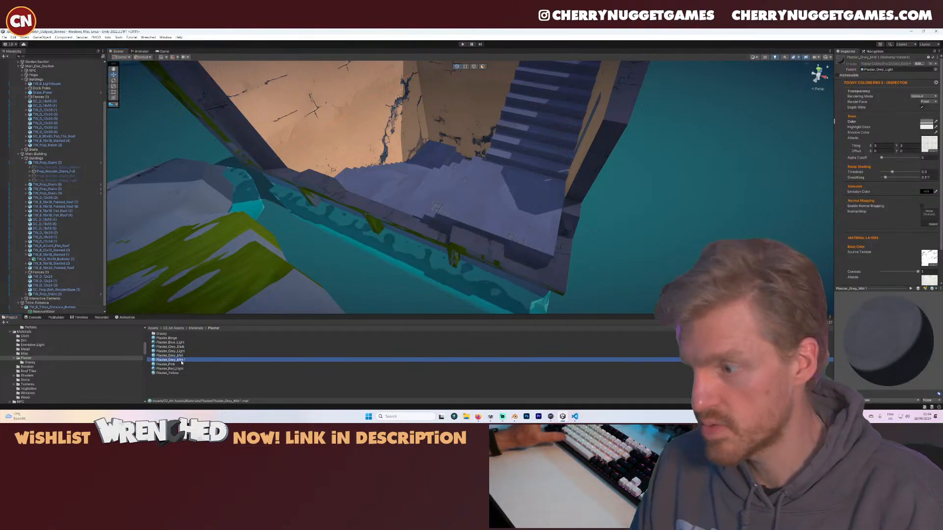
right_click(181, 361)
left_click(199, 211)
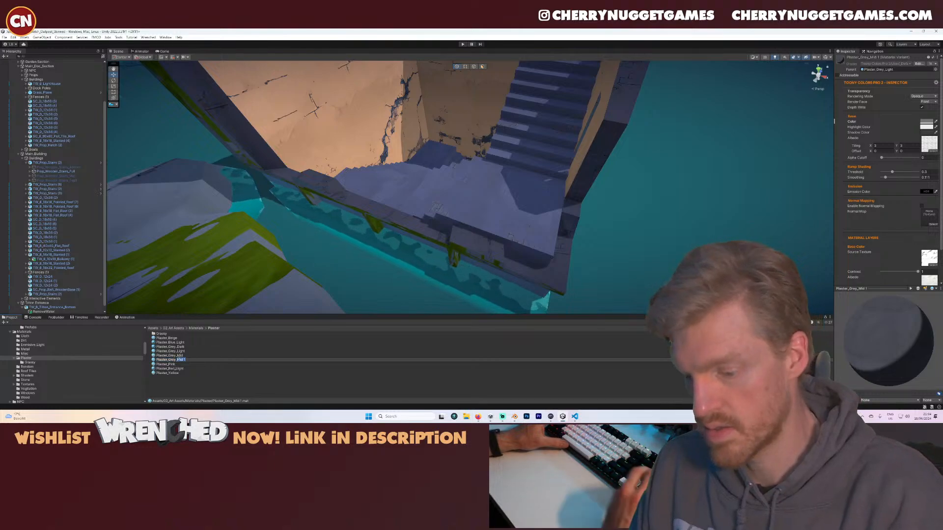
type("Concre")
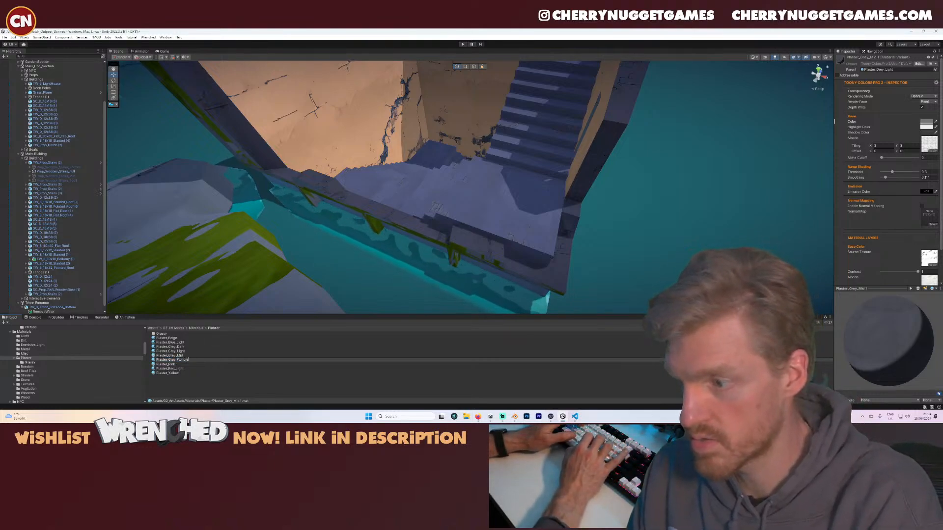
type("te_NoB")
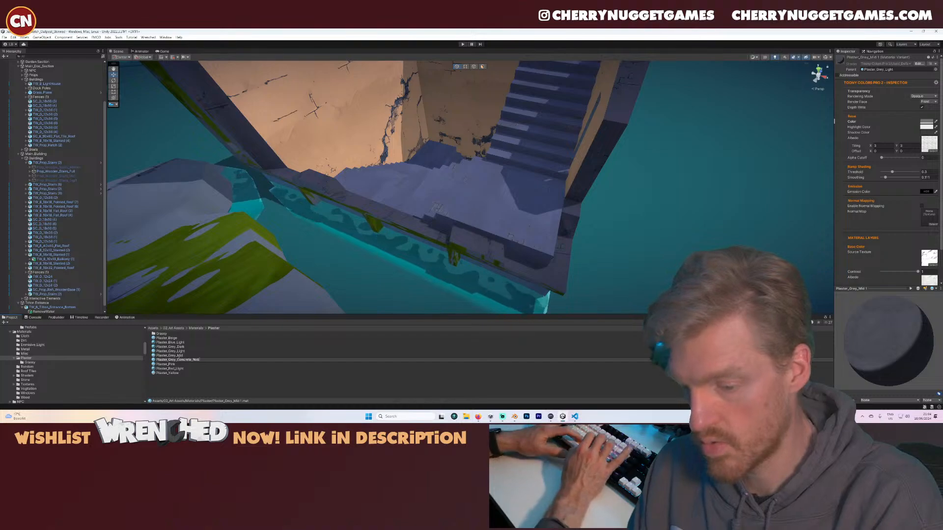
type("ricks")
key("Return")
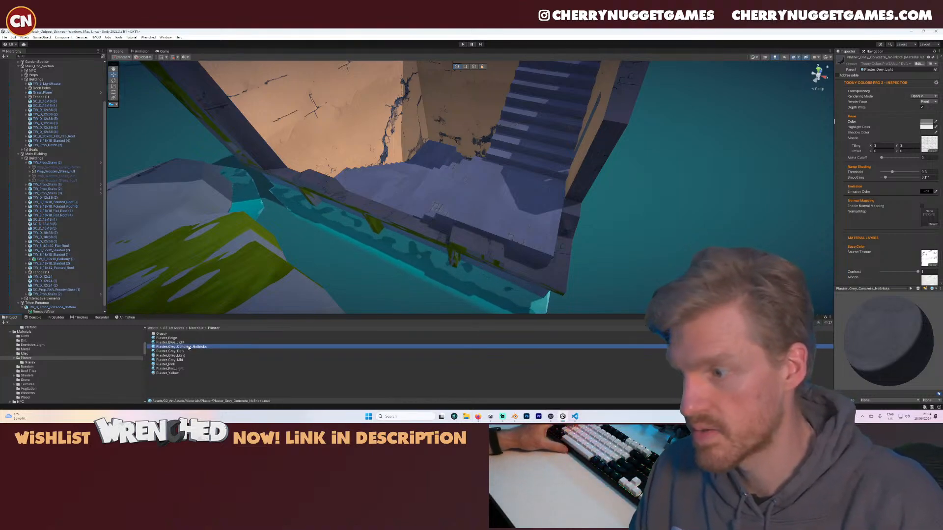
left_click_drag(189, 348, 561, 183)
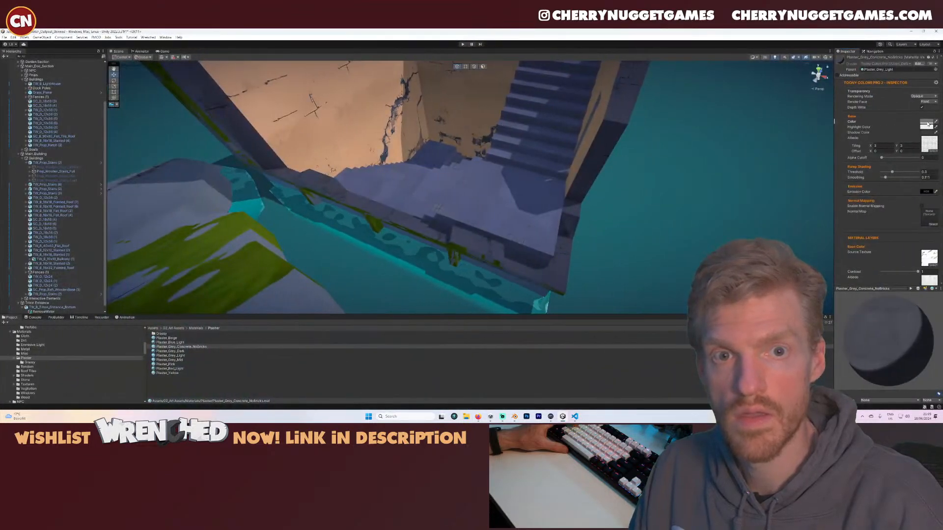
- Try a lighter grey as the base colour of Plaster_Grey_Concrete_NoBricks
left_click(923, 31)
left_click(927, 125)
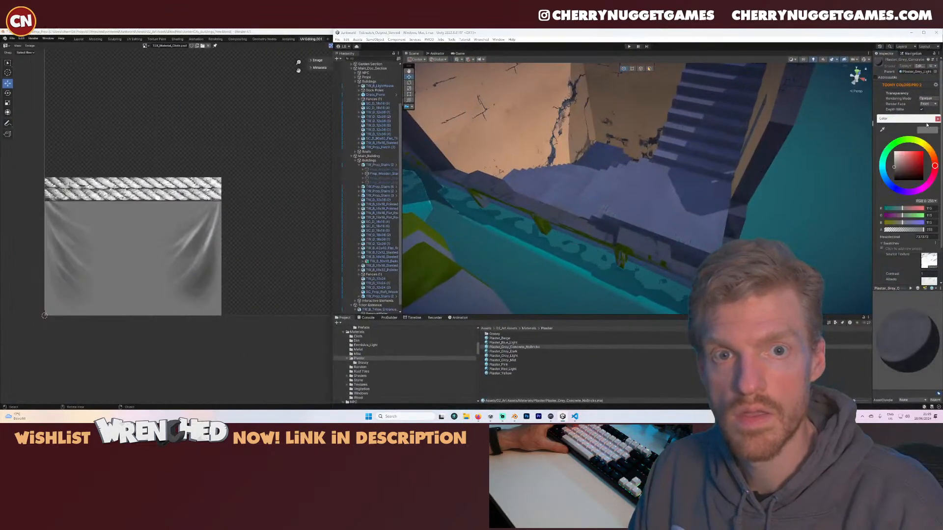
left_click_drag(918, 120, 832, 134)
left_click_drag(808, 181, 807, 173)
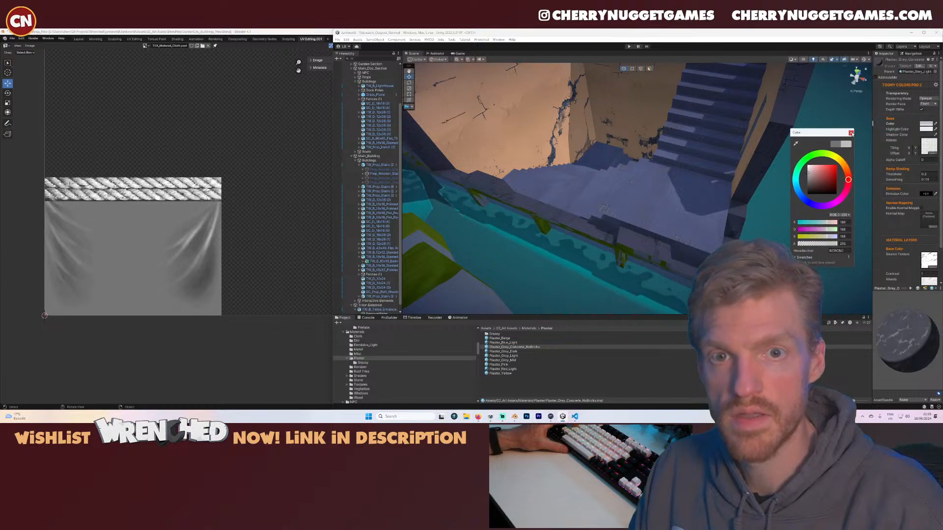
left_click(851, 133)
- Assign Plaster_Grey_Concrete_NoBricks to the floor and stairs again and darken its base colour to a mid grey
left_click_drag(541, 312, 721, 172)
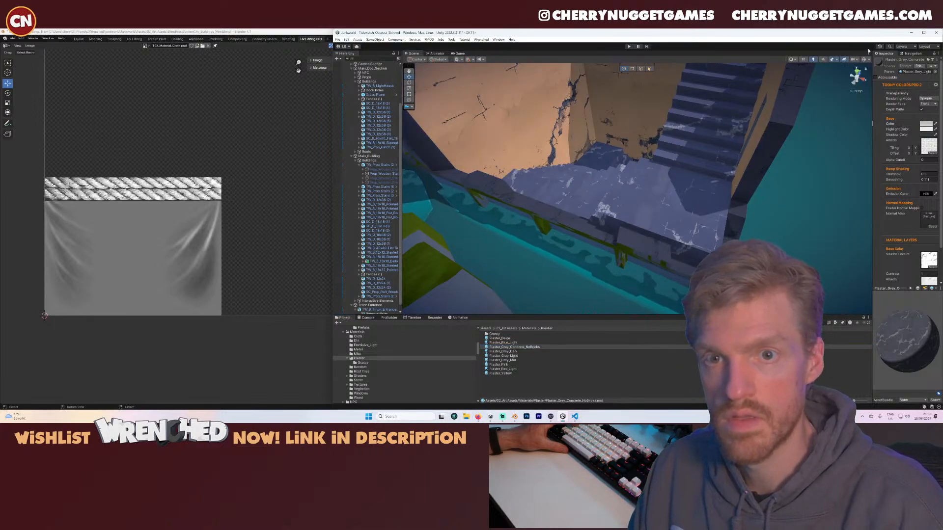
left_click(924, 33)
left_click(926, 121)
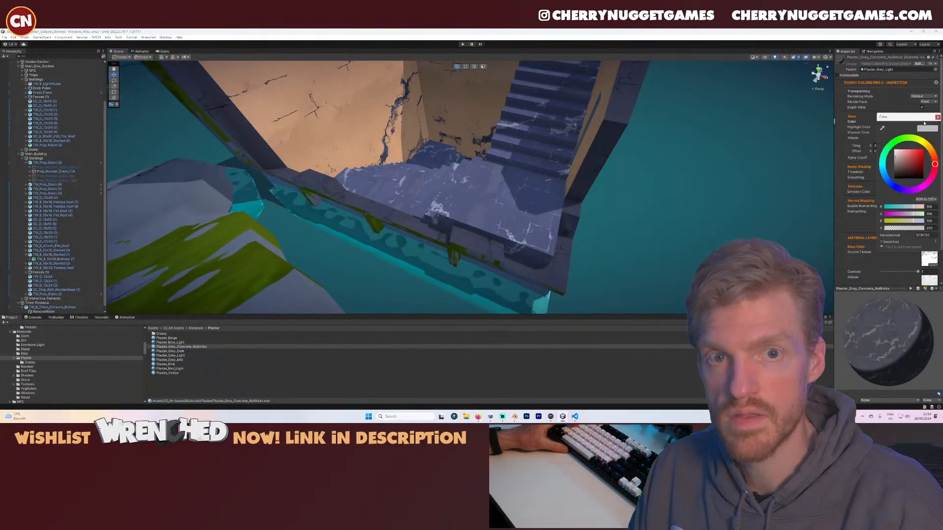
left_click_drag(894, 157, 884, 165)
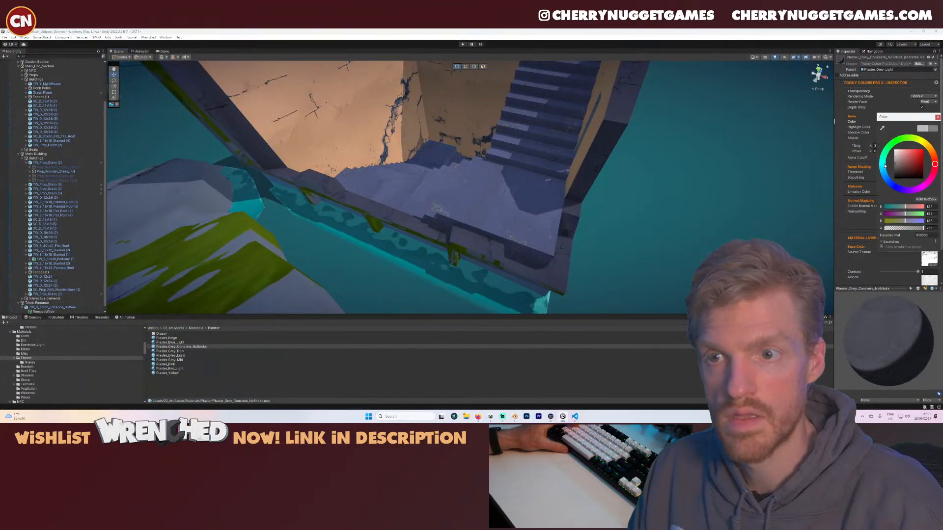
left_click(937, 116)
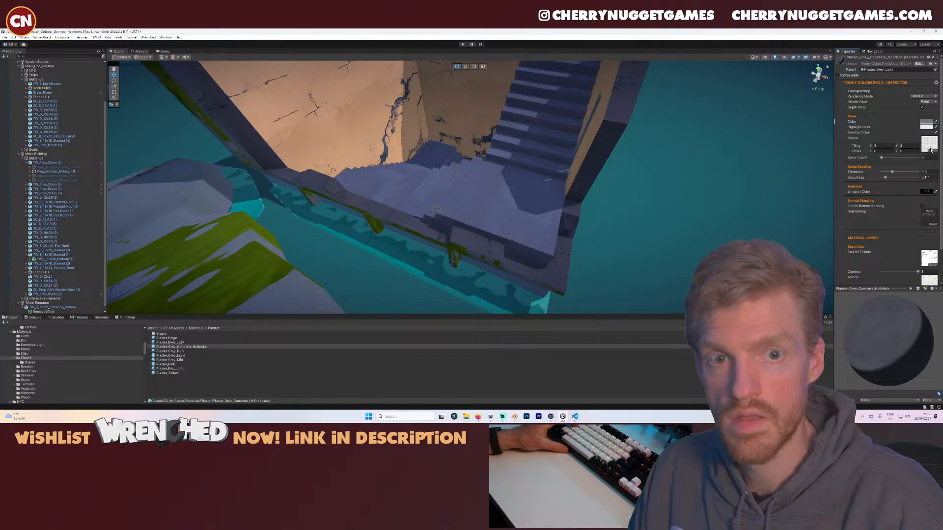
- Search the textures for "plast", use a light plaster texture as the concrete material's albedo and adjust its base colour to a neutral grey
left_click(931, 150)
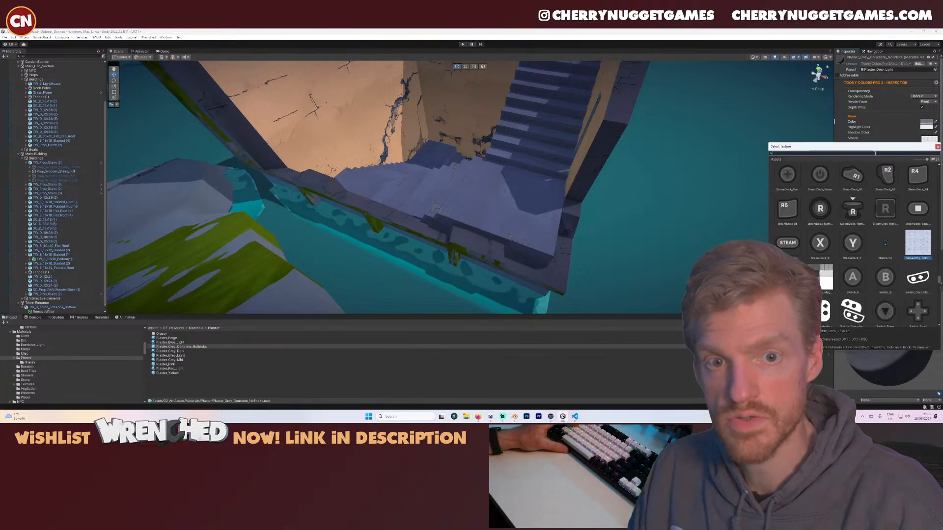
type("plast")
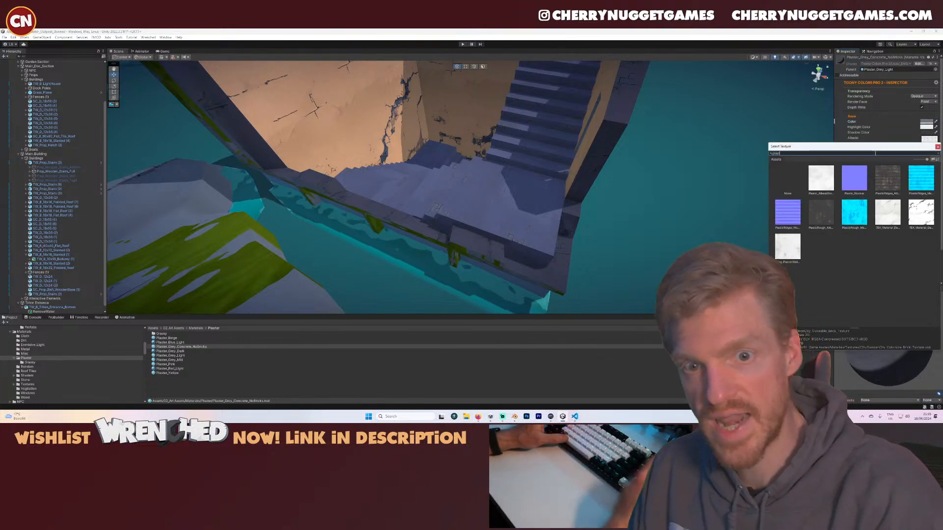
double_click(893, 218)
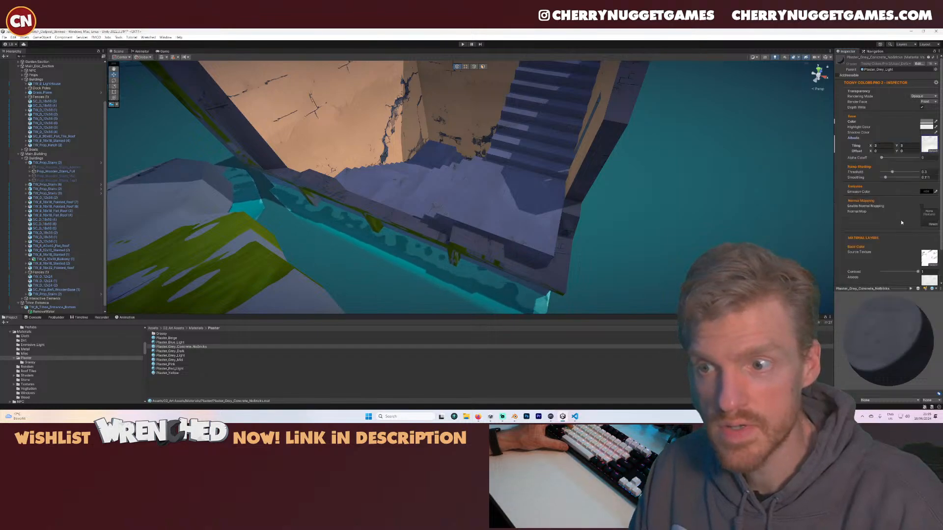
left_click(926, 122)
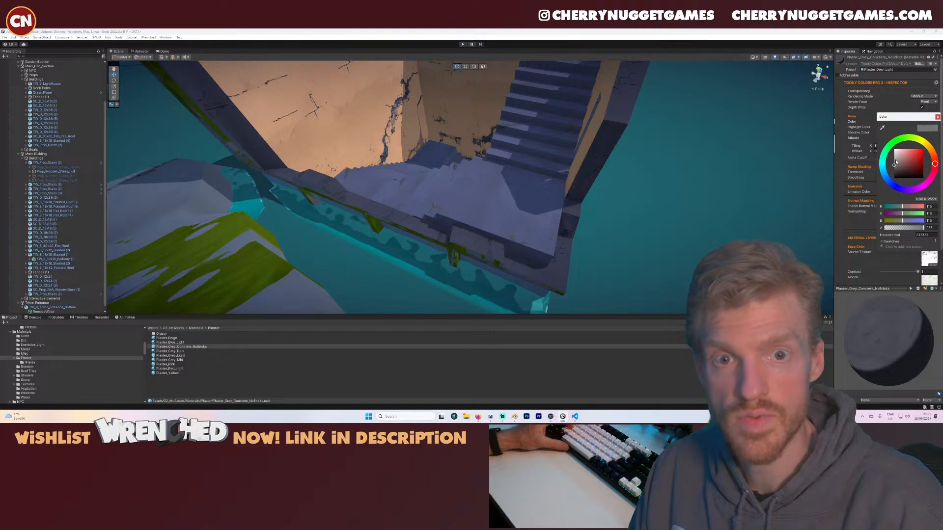
left_click_drag(899, 154, 884, 166)
left_click(937, 118)
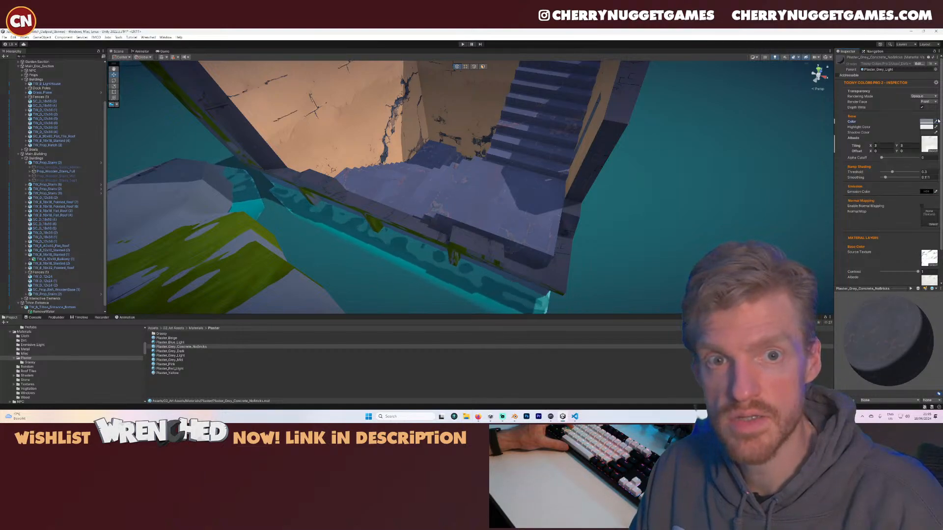
- Change the colour of the concrete material's texture layer from the bluish tint to a neutral mid grey
scroll(928, 229, "down", 3)
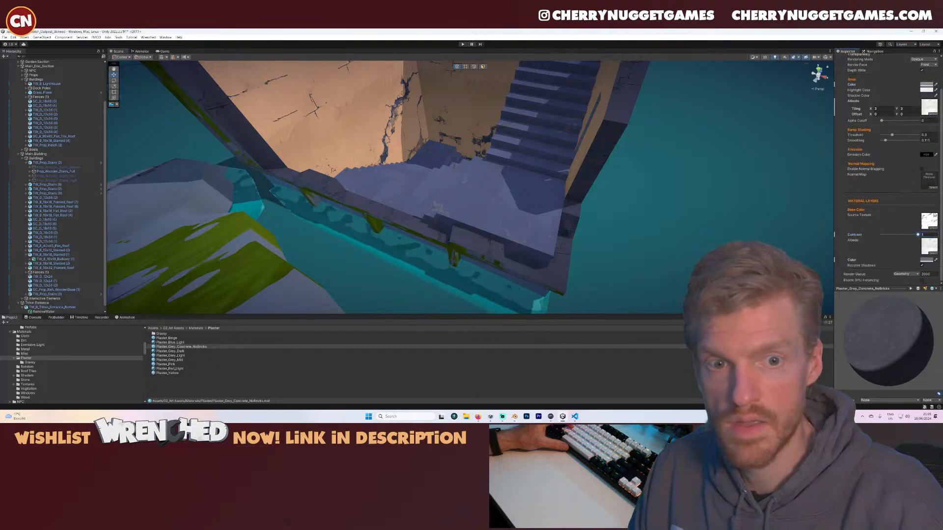
left_click(928, 260)
left_click_drag(900, 294, 881, 304)
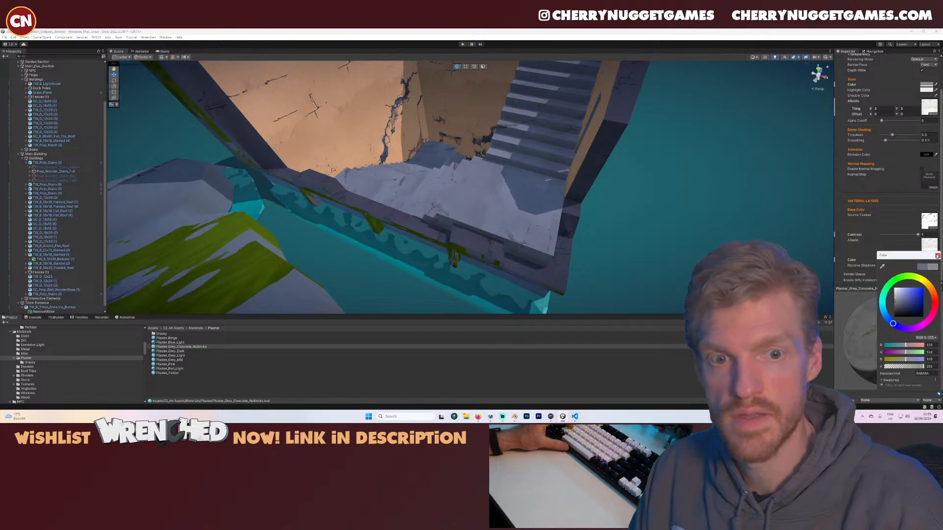
left_click(936, 255)
- Apply the adjusted Plaster_Grey_Concrete_NoBricks material to the stairs and check the whole ruin from farther away
scroll(732, 200, "down", 6)
right_click_drag(535, 218, 533, 191)
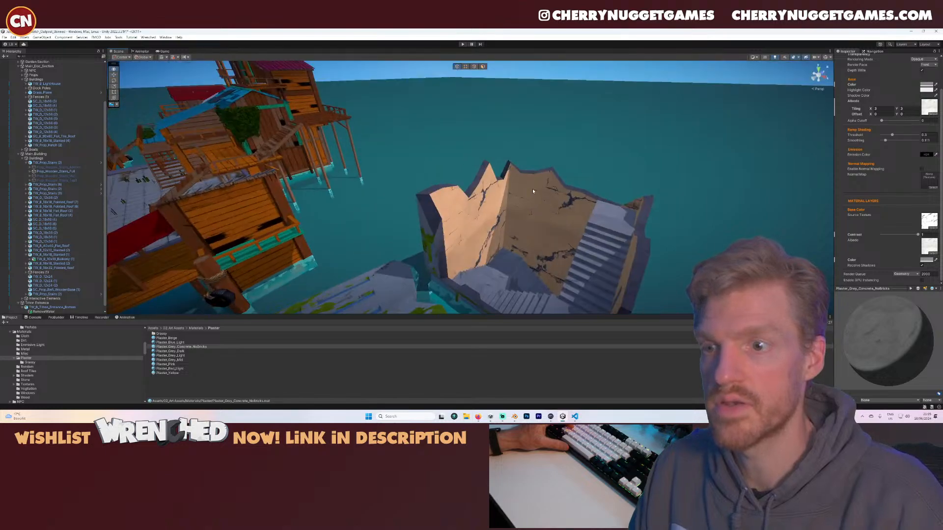
left_click_drag(196, 347, 577, 239)
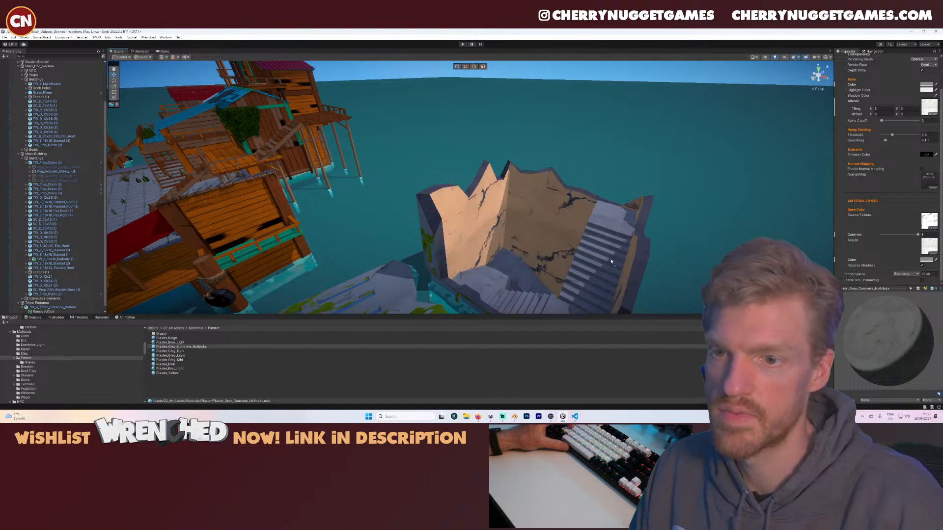
scroll(599, 253, "down", 3)
middle_click_drag(599, 252, 510, 248)
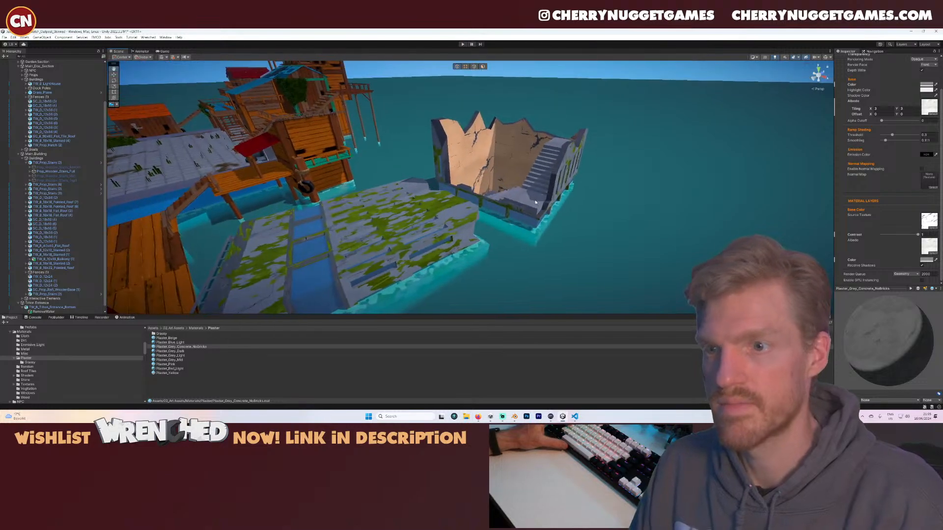
- Apply the Plaster_Grey_Light material to the ruin's interior walls and check the result from near and far
left_click_drag(180, 355, 510, 189)
scroll(516, 168, "up", 3)
middle_click_drag(510, 181, 515, 216)
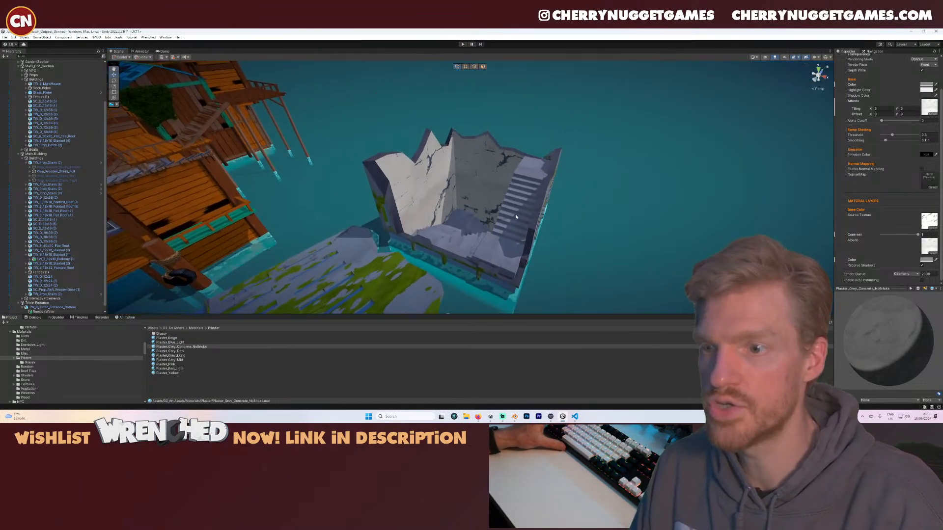
scroll(514, 216, "down", 2)
right_click_drag(506, 226, 516, 223)
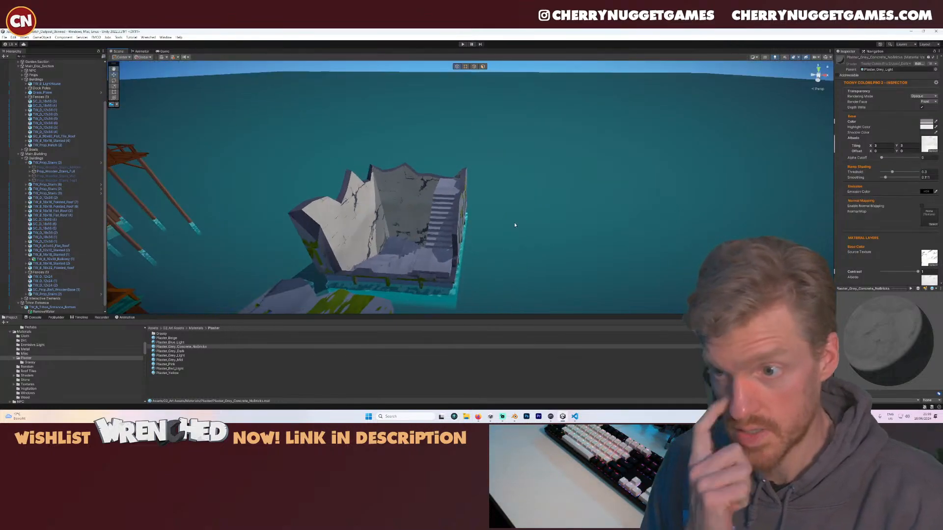
scroll(513, 224, "down", 3)
mouse_move(464, 236)
middle_mouse_down()
mouse_move(444, 239)
mouse_move(472, 234)
middle_mouse_up()
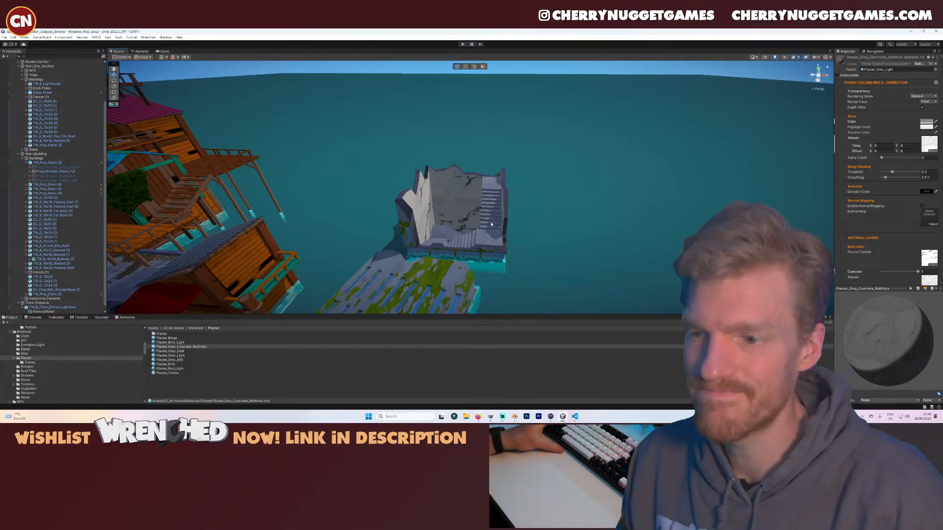
scroll(492, 224, "up", 6)
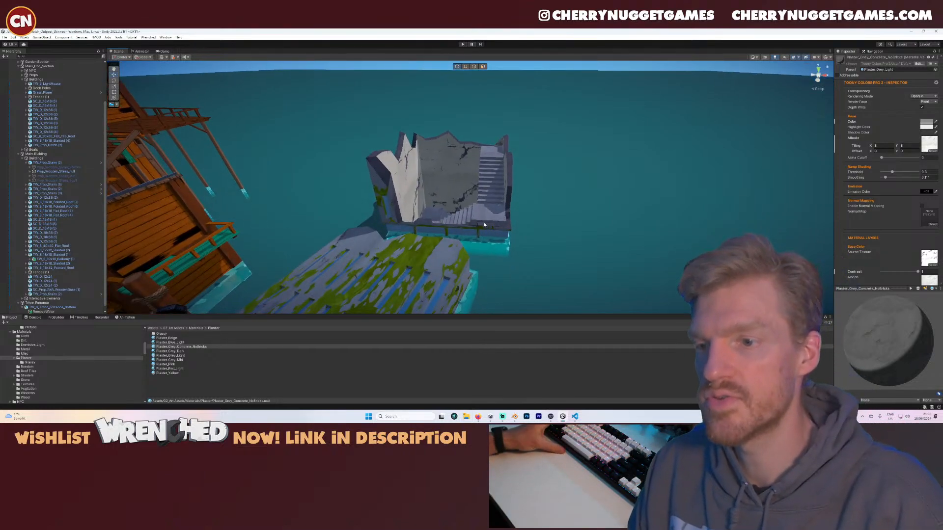
left_click_drag(487, 225, 461, 229, "alt")
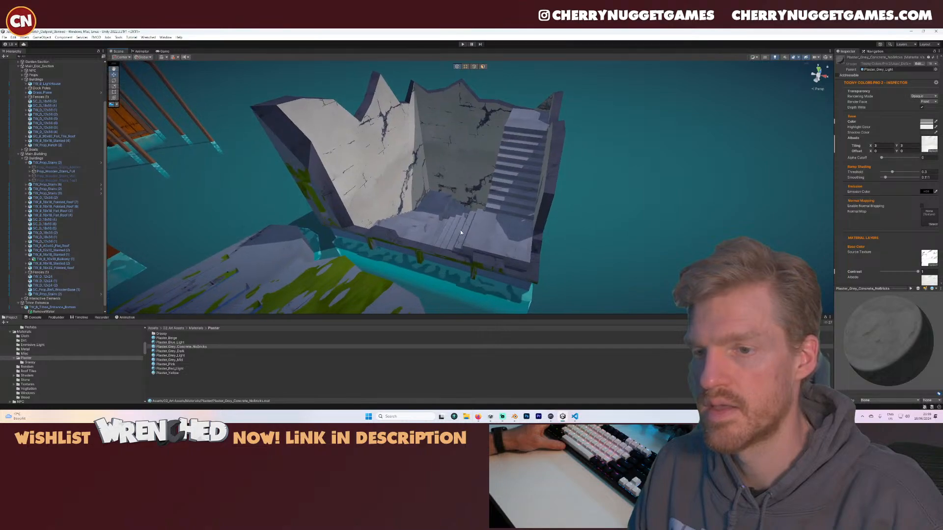
- Examine how the ruin sits behind the mossy sunken roof and the lighthouse from several distances and angles
left_click(579, 235)
scroll(464, 206, "down", 5)
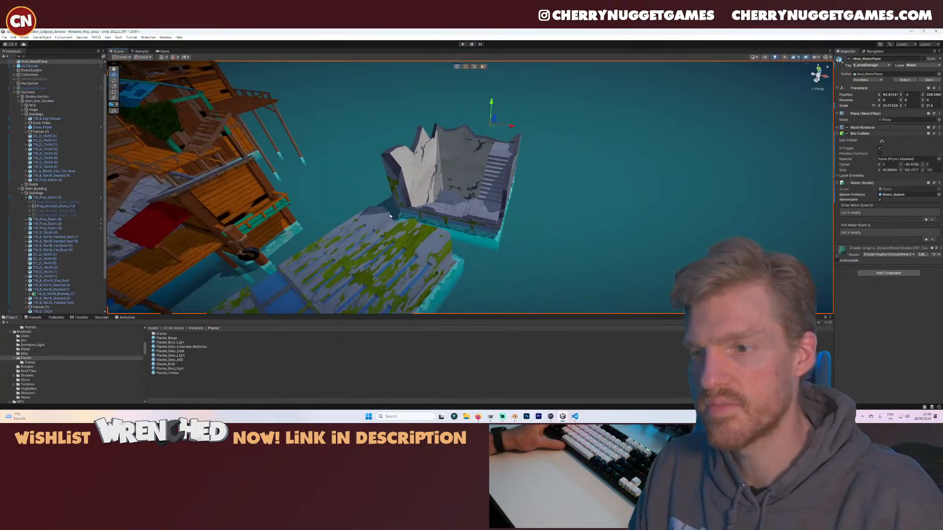
left_click_drag(464, 206, 460, 216, "alt")
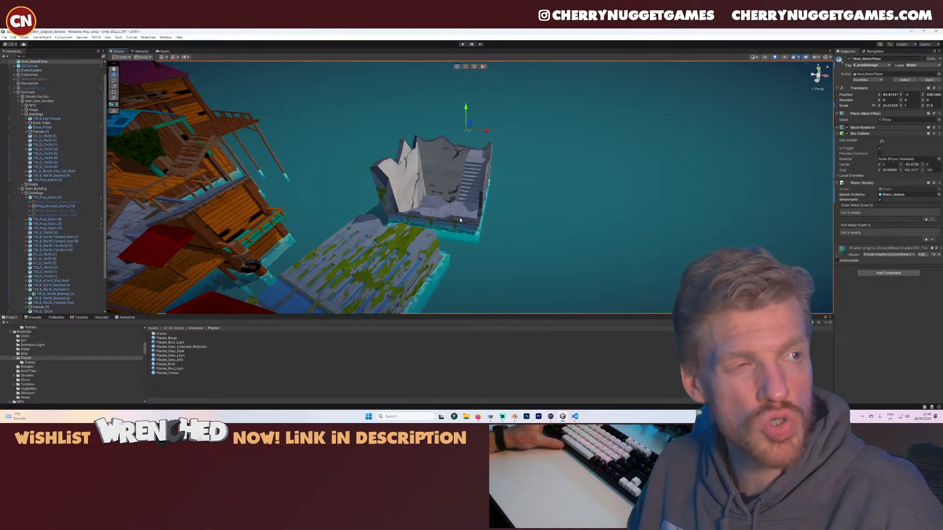
scroll(471, 140, "down", 1)
middle_click_drag(456, 198, 533, 155)
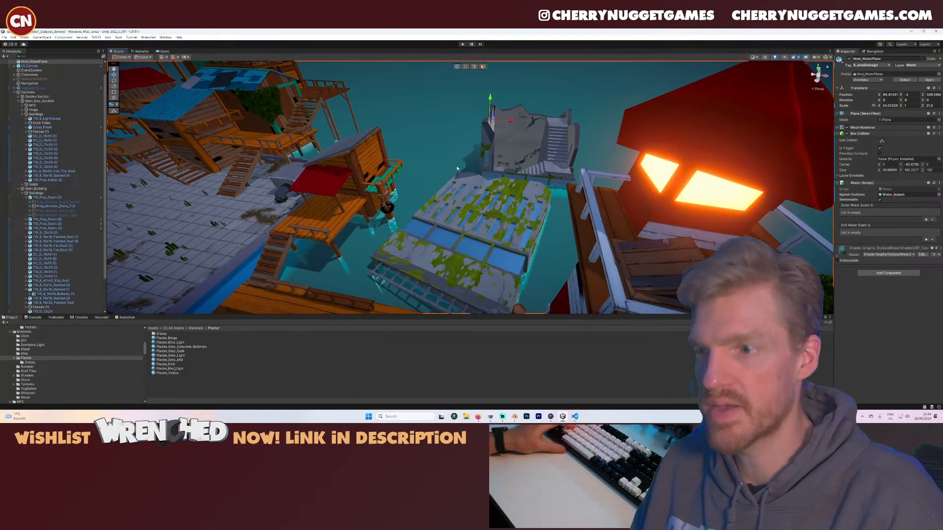
scroll(460, 195, "down", 3)
scroll(462, 200, "down", 5)
scroll(441, 196, "up", 4)
mouse_move(464, 206)
middle_mouse_down()
mouse_move(441, 196)
mouse_move(454, 175)
mouse_move(453, 206)
middle_mouse_up()
scroll(454, 174, "up", 2)
scroll(455, 175, "down", 2)
scroll(452, 206, "up", 3)
right_click_drag(453, 206, 437, 192)
scroll(437, 193, "down", 3)
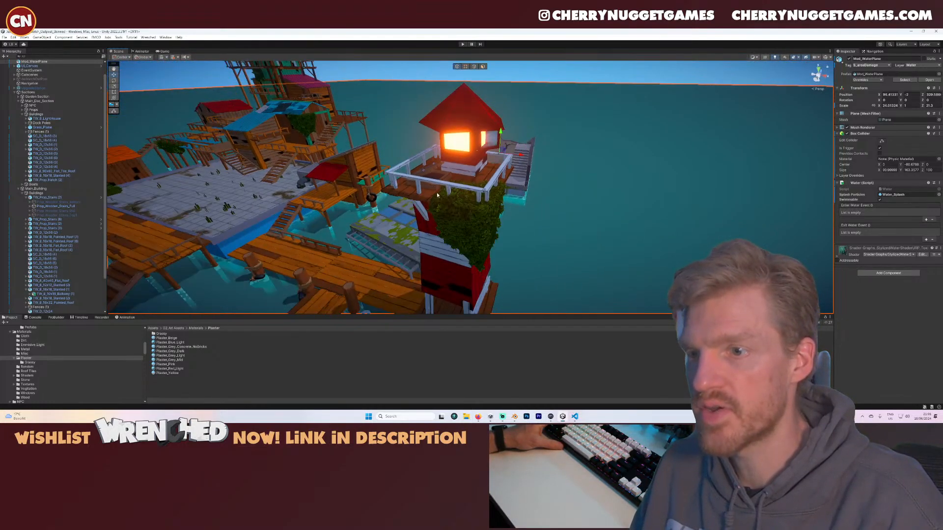
scroll(437, 193, "up", 4)
middle_click_drag(437, 192, 569, 135)
scroll(530, 170, "down", 4)
scroll(526, 189, "down", 1)
scroll(526, 190, "up", 3)
right_click_drag(569, 135, 521, 189)
scroll(522, 189, "up", 3)
scroll(522, 189, "down", 2)
middle_click_drag(522, 190, 477, 215)
scroll(459, 189, "down", 2)
scroll(476, 215, "up", 3)
right_click_drag(476, 214, 443, 187)
scroll(412, 155, "down", 3)
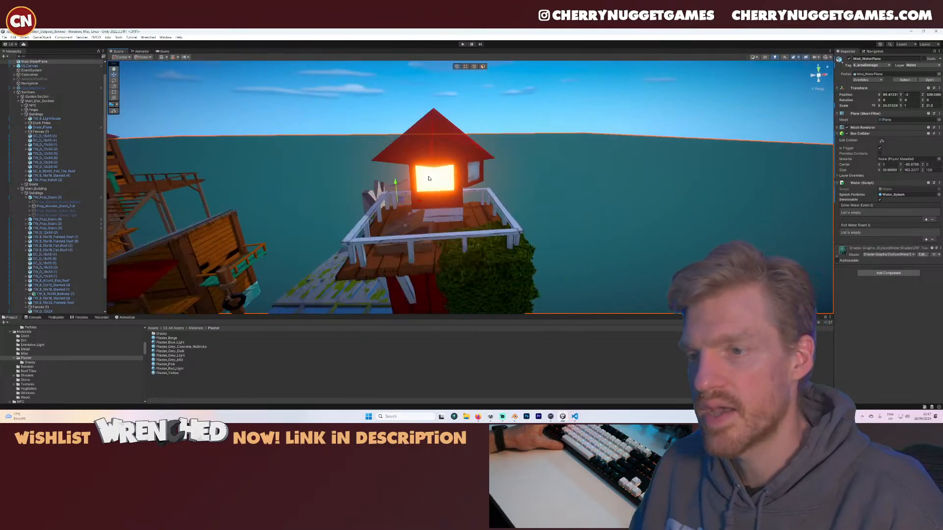
- Survey the whole outpost from the water side to judge the ruin's look against the other buildings
middle_click_drag(406, 176, 519, 163)
scroll(518, 163, "down", 5)
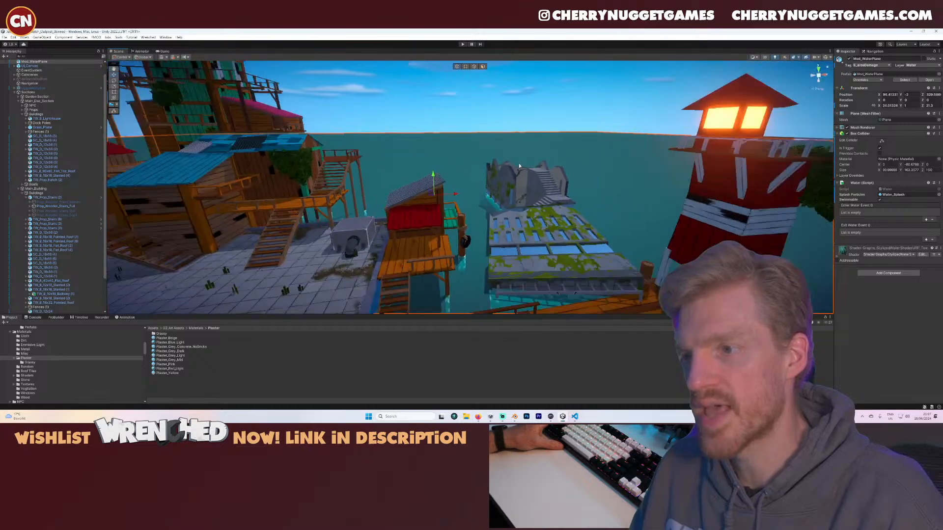
right_click_drag(562, 168, 532, 183)
scroll(533, 183, "down", 4)
middle_click_drag(532, 183, 445, 165)
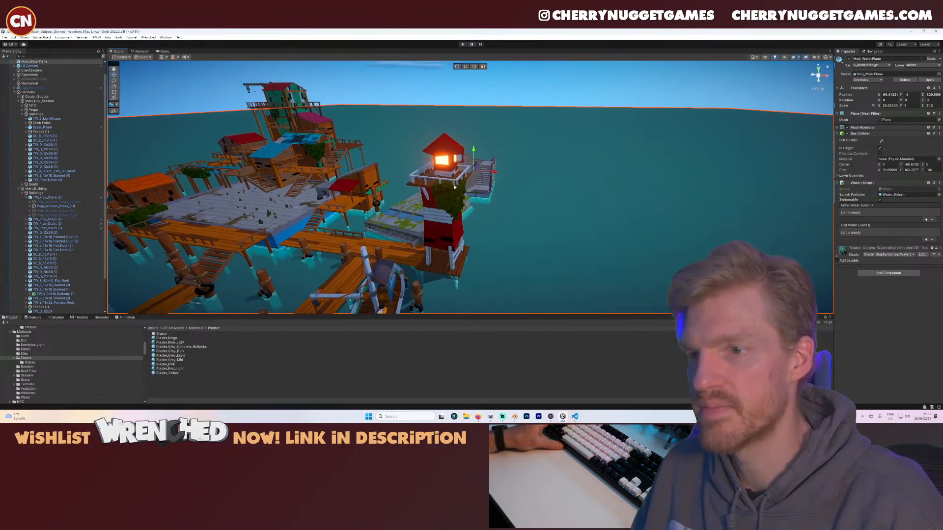
scroll(444, 164, "up", 1)
scroll(442, 165, "down", 4)
scroll(444, 165, "up", 5)
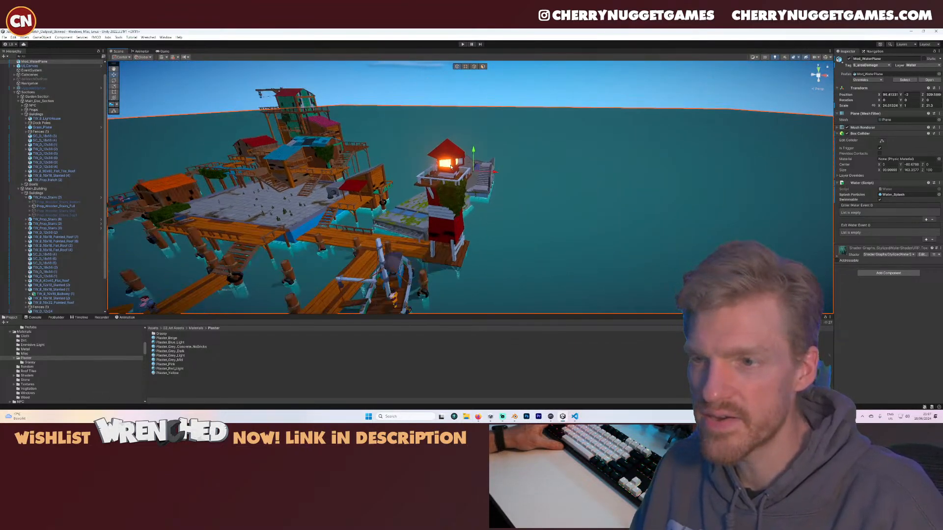
scroll(445, 165, "down", 3)
scroll(446, 165, "up", 2)
scroll(446, 165, "up", 2)
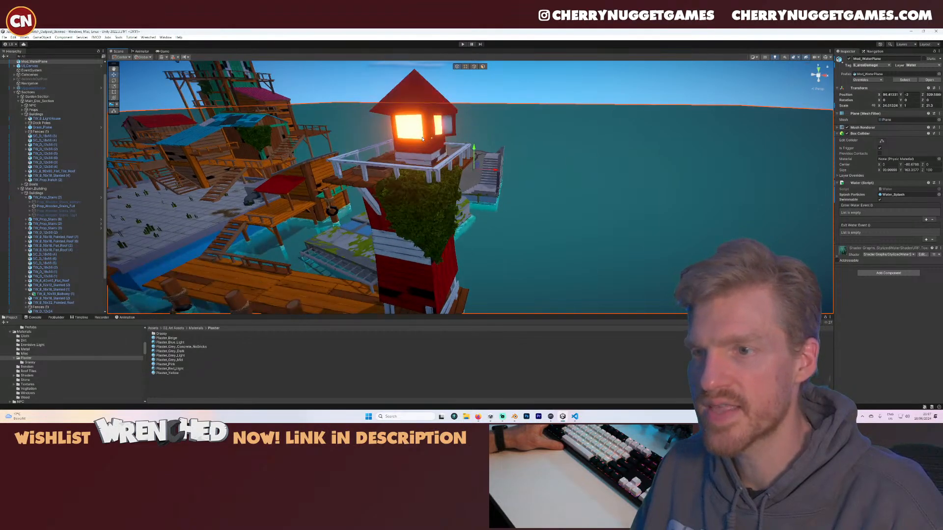
scroll(422, 139, "down", 4)
middle_click_drag(431, 208, 516, 199)
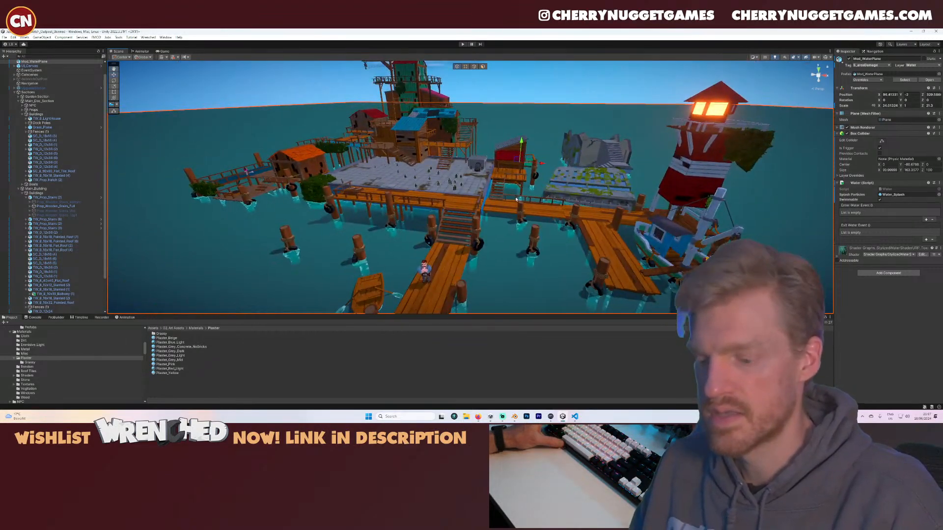
left_click_drag(517, 199, 489, 225, "alt")
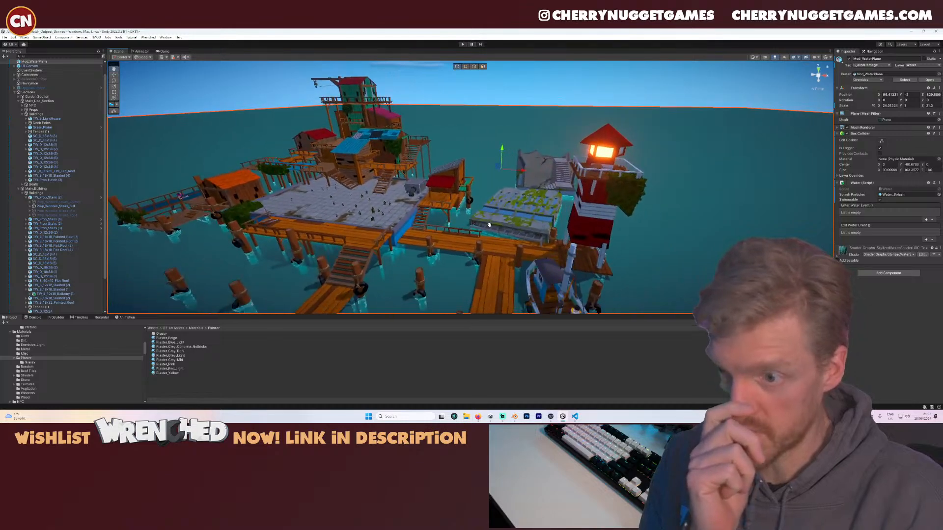
scroll(408, 213, "up", 5)
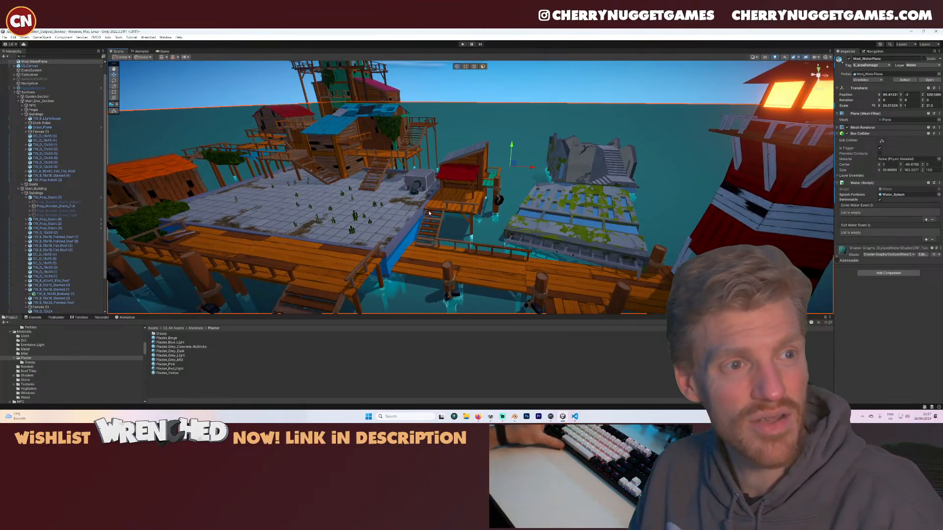
- Select the orange-roofed wooden hut in the garden section, with its front wall in view
left_click_drag(332, 186, 564, 208, "alt")
middle_click_drag(580, 187, 495, 185)
scroll(494, 173, "up", 5)
left_click(494, 173)
left_click_drag(496, 185, 487, 194, "alt")
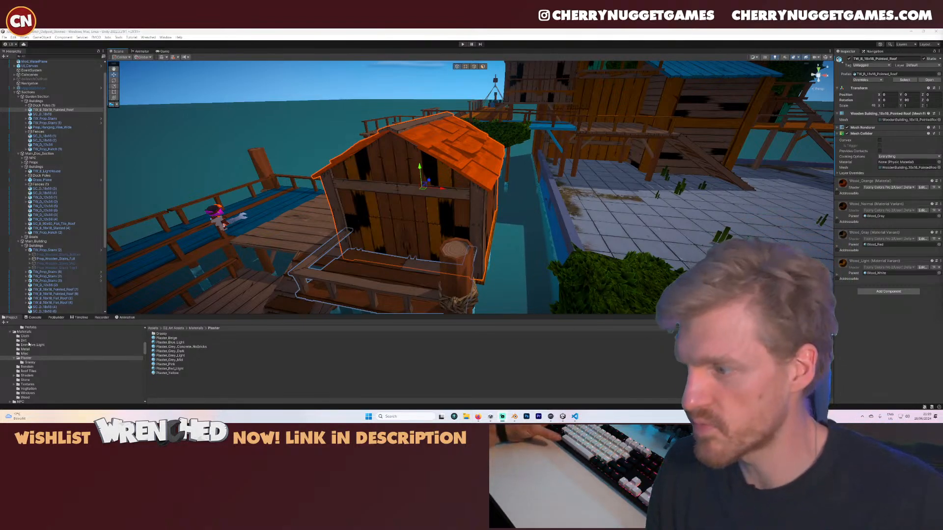
- Find the door and window models in the Props folder of the Sunken City Assets models
scroll(43, 358, "down", 4)
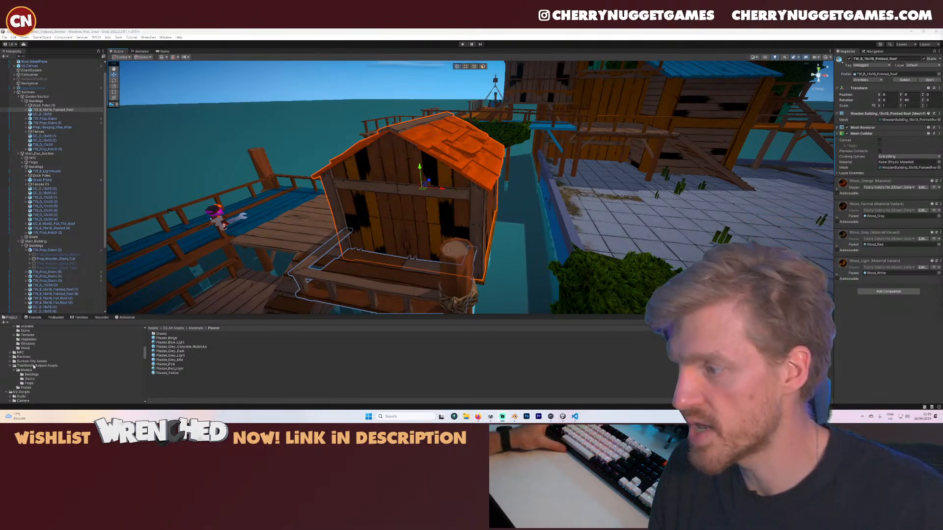
left_click(32, 362)
scroll(43, 379, "up", 1)
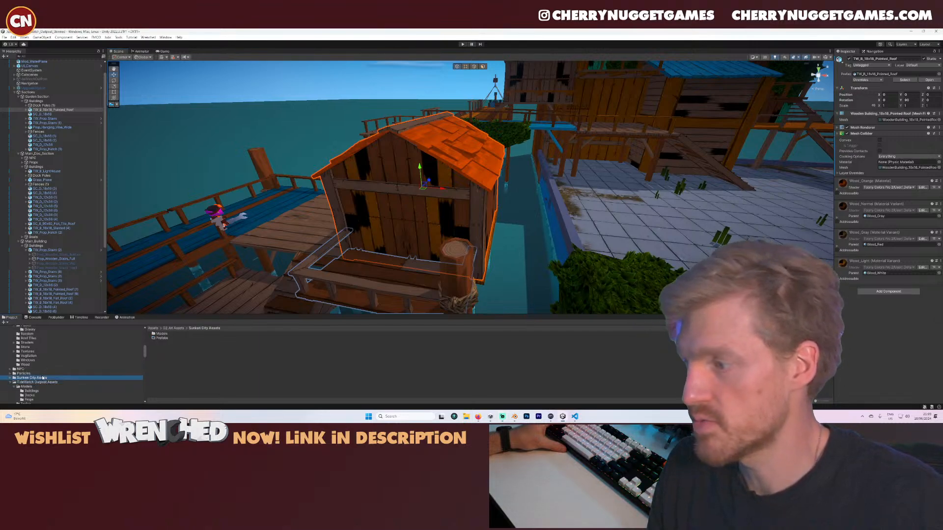
scroll(30, 382, "down", 1)
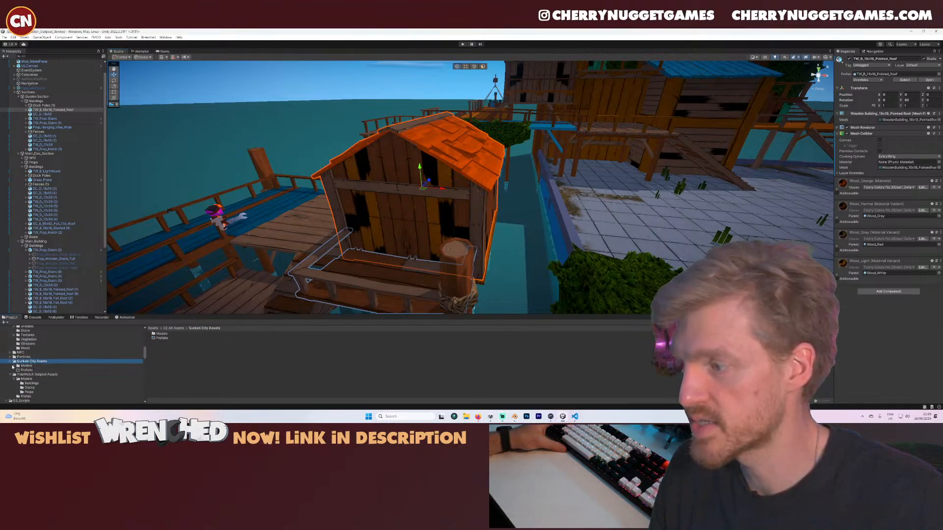
left_click(26, 366)
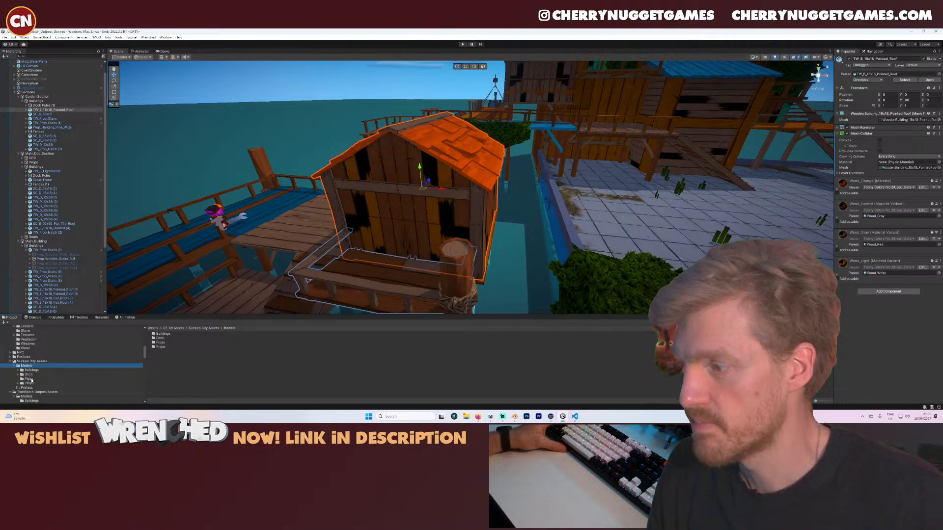
left_click(30, 379)
left_click(33, 370)
scroll(199, 372, "down", 1)
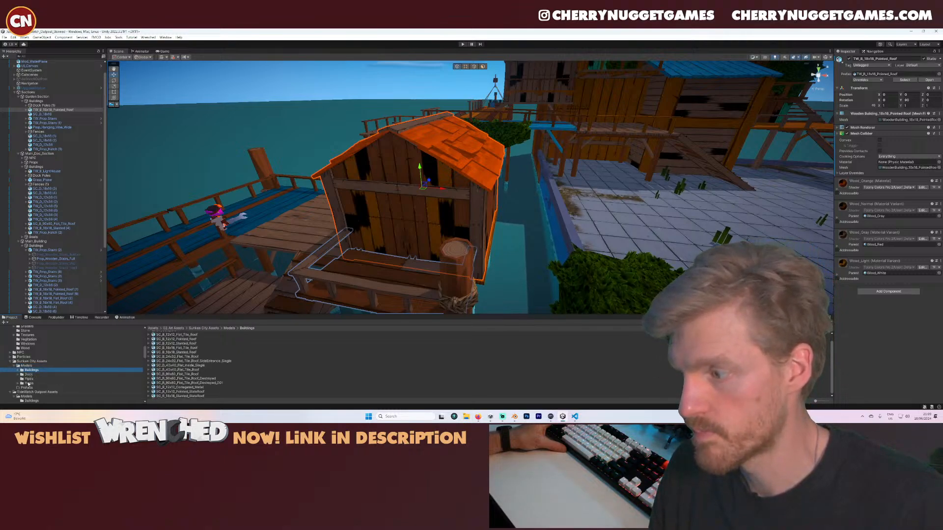
left_click(28, 383)
scroll(185, 367, "up", 1)
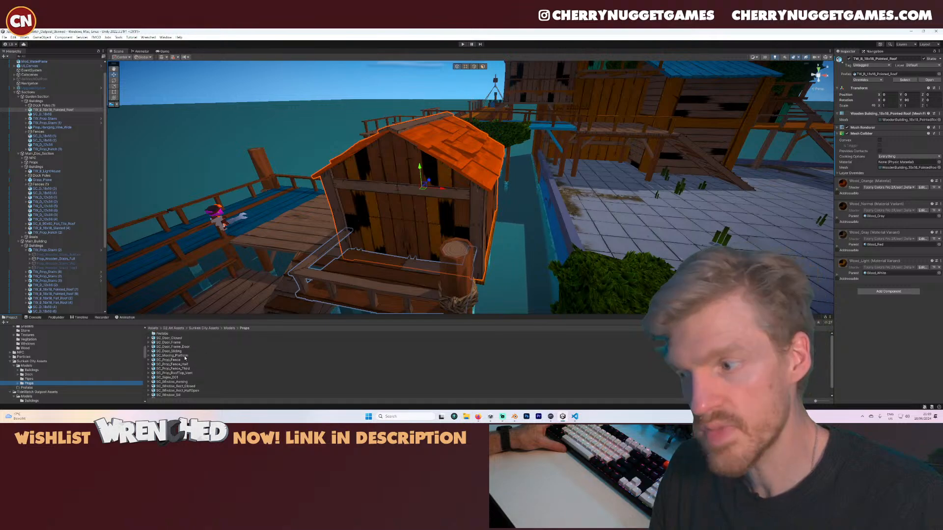
- Add SC_Door_Closed as a child of the hut, turn it about 180 degrees and place it left of centre on the front wall
left_click_drag(175, 340, 90, 172)
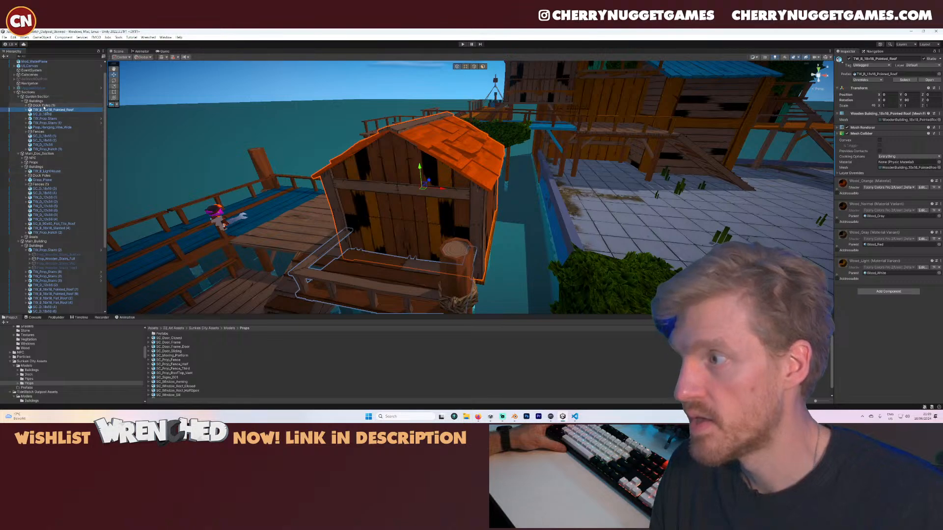
left_click_drag(47, 112, 48, 110)
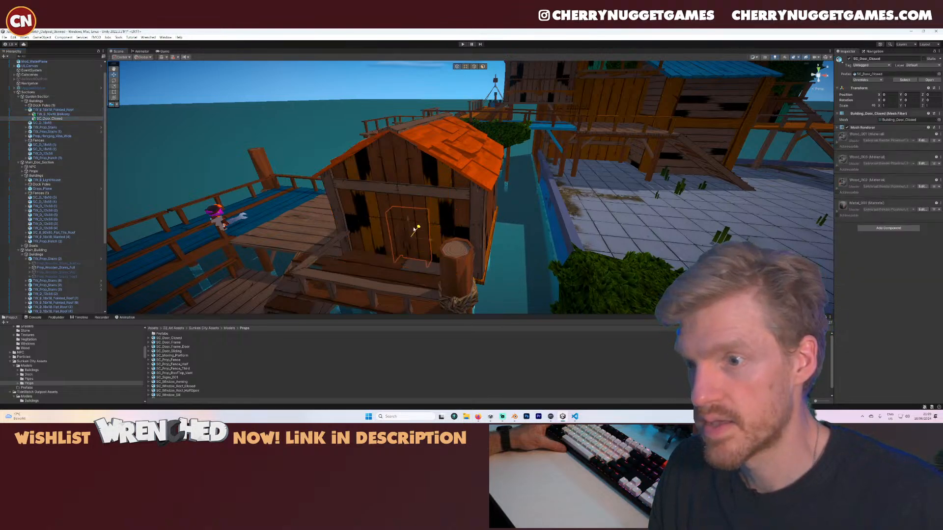
left_click_drag(415, 230, 546, 250)
key("e")
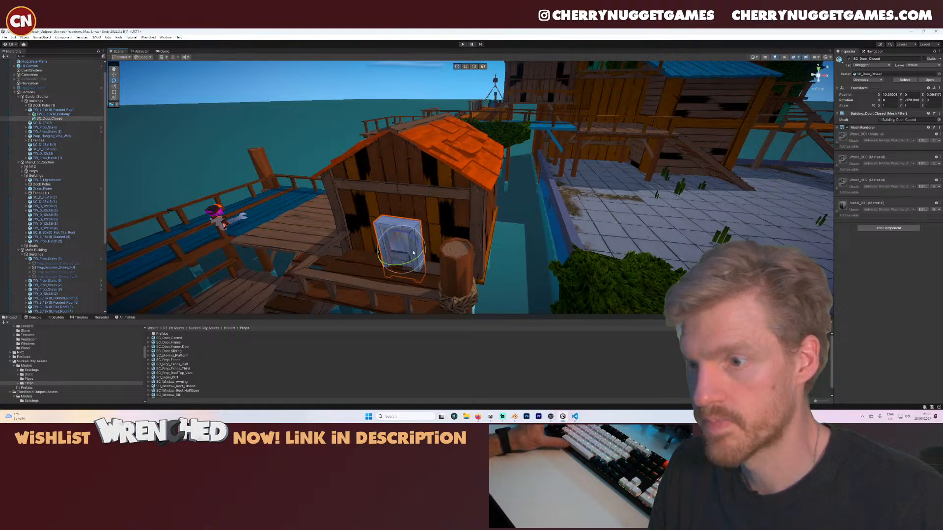
key("w")
mouse_move(410, 243)
left_mouse_down()
mouse_move(402, 218)
mouse_move(392, 235)
left_mouse_up()
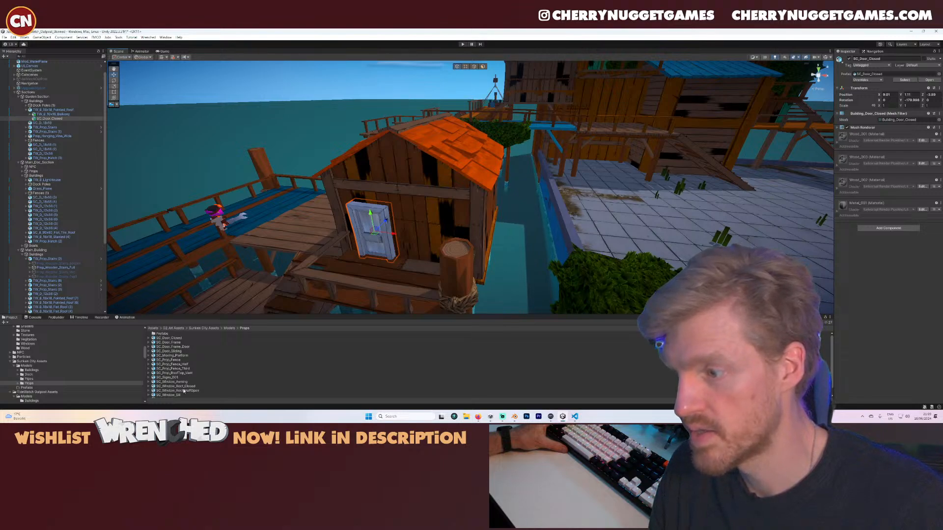
- Add SC_Window_Rect_HalfOpen to the hut, turn it about 180 degrees and place it on the front wall beside the door
scroll(188, 393, "down", 1)
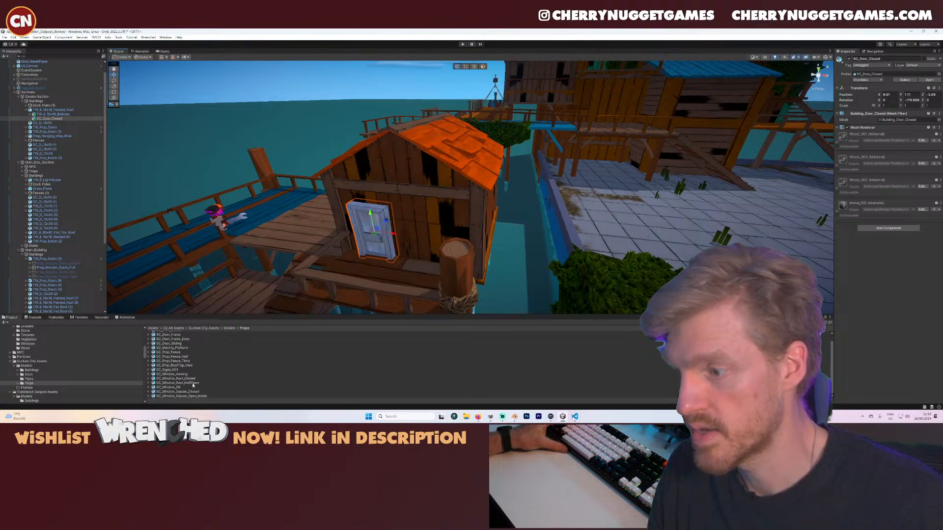
scroll(193, 386, "up", 1)
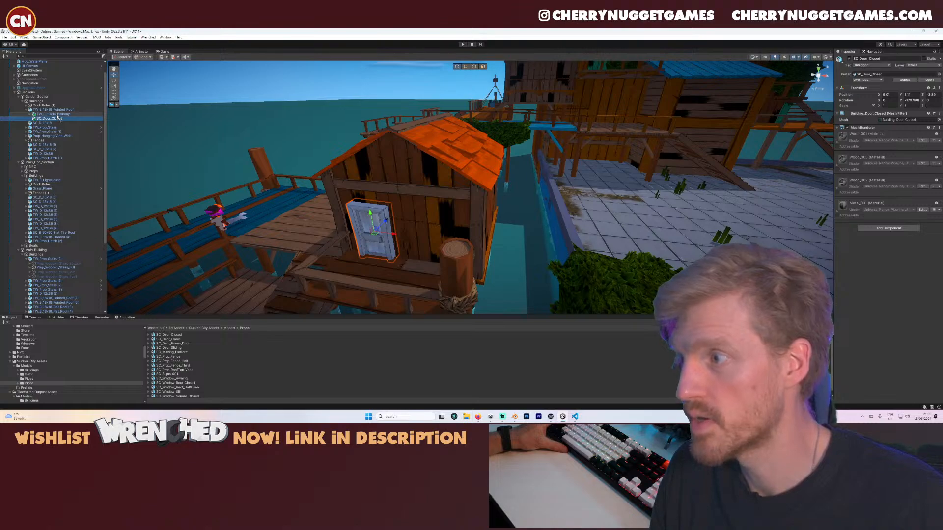
left_click_drag(59, 113, 55, 120)
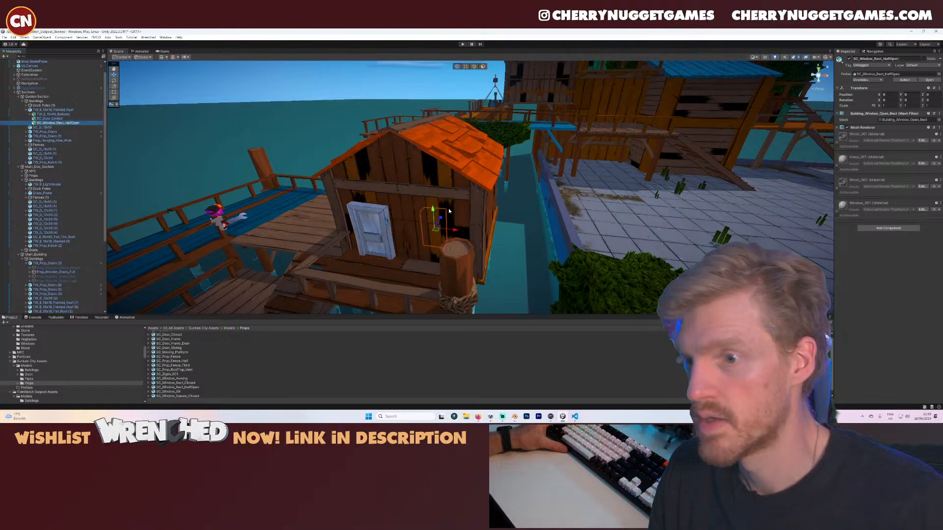
left_click_drag(440, 221, 549, 239)
key("e")
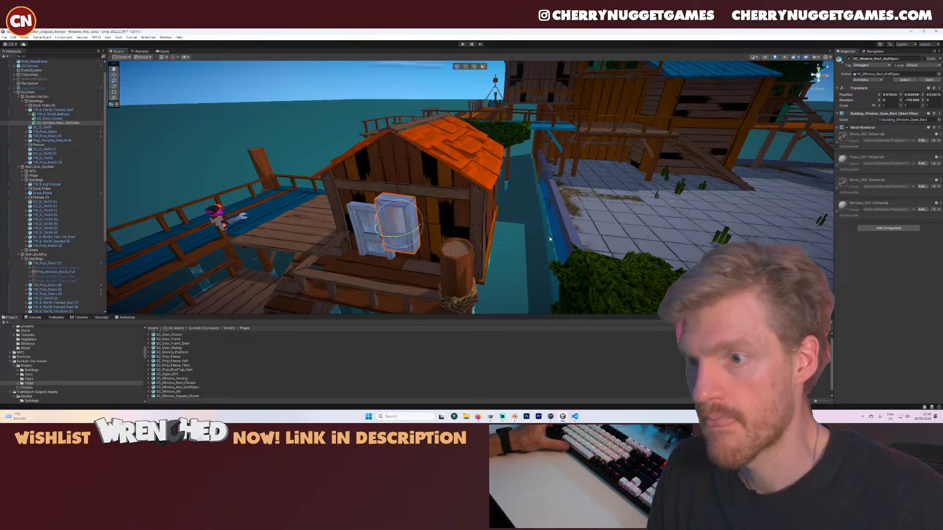
key("w")
left_click_drag(409, 229, 426, 199)
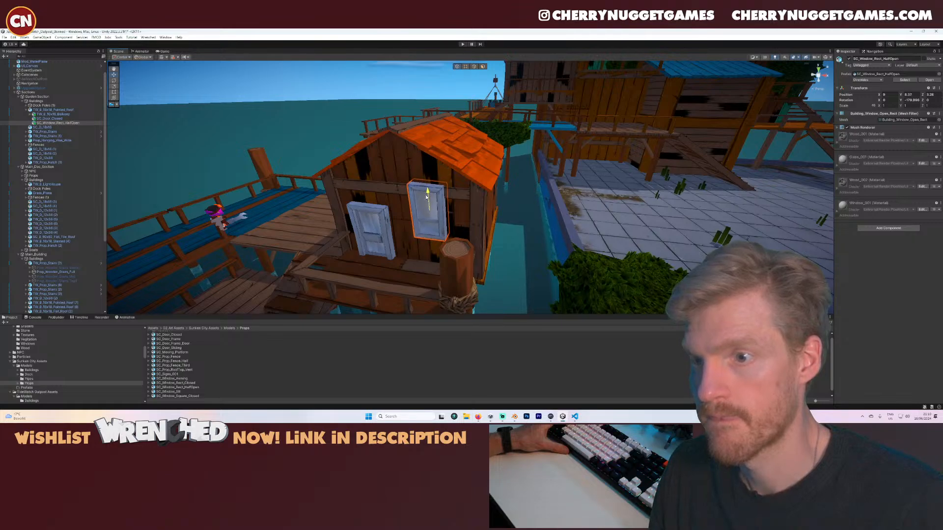
right_click_drag(432, 240, 437, 211)
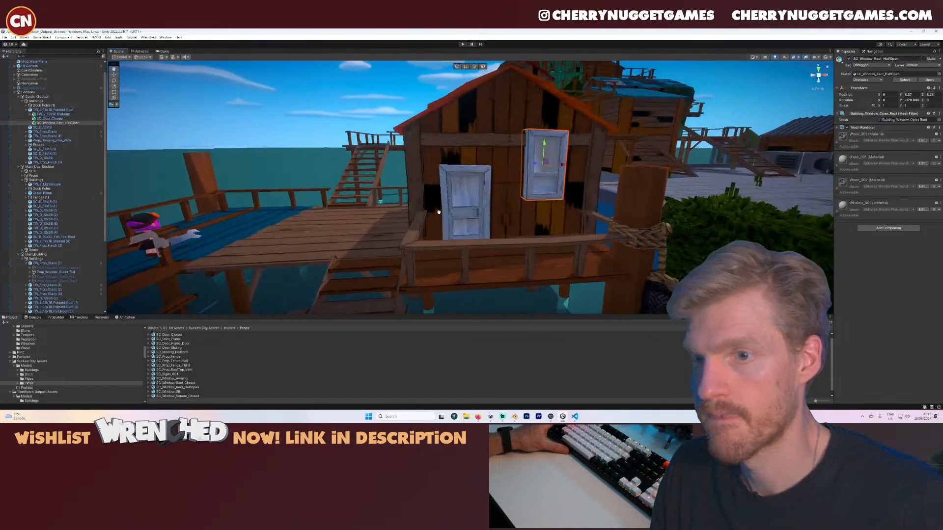
left_click_drag(524, 145, 521, 169)
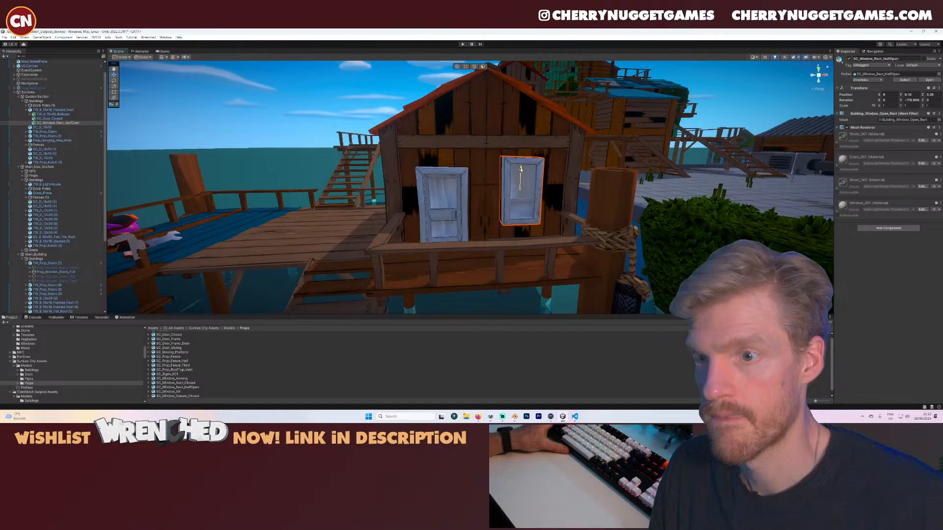
- Add SC_Window_Square_Closed as a child of the orange-roofed hut and place it near the far end of the side wall facing the tiled roof
scroll(525, 173, "down", 4)
right_click_drag(551, 213, 424, 249)
scroll(456, 245, "up", 4)
middle_click_drag(425, 250, 391, 253)
scroll(389, 301, "down", 2)
scroll(213, 382, "down", 1)
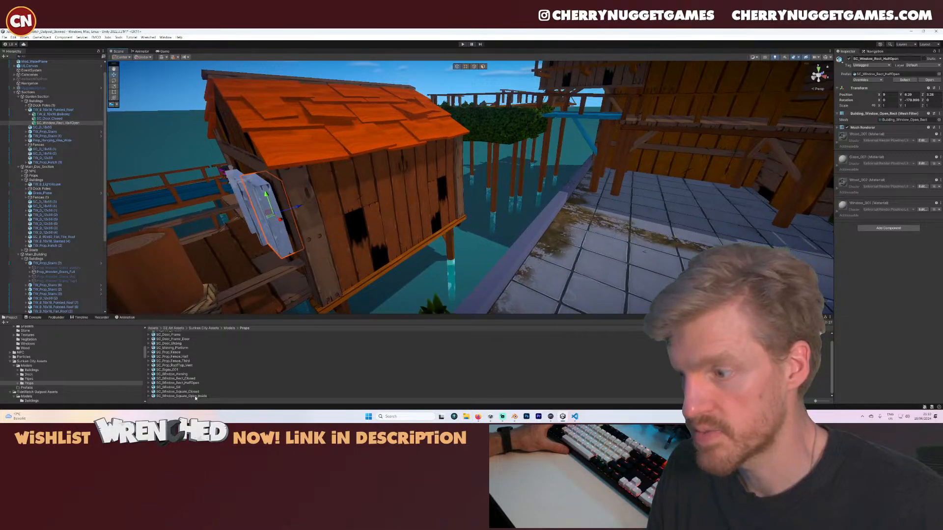
left_click_drag(194, 393, 62, 110)
left_click_drag(374, 233, 443, 189)
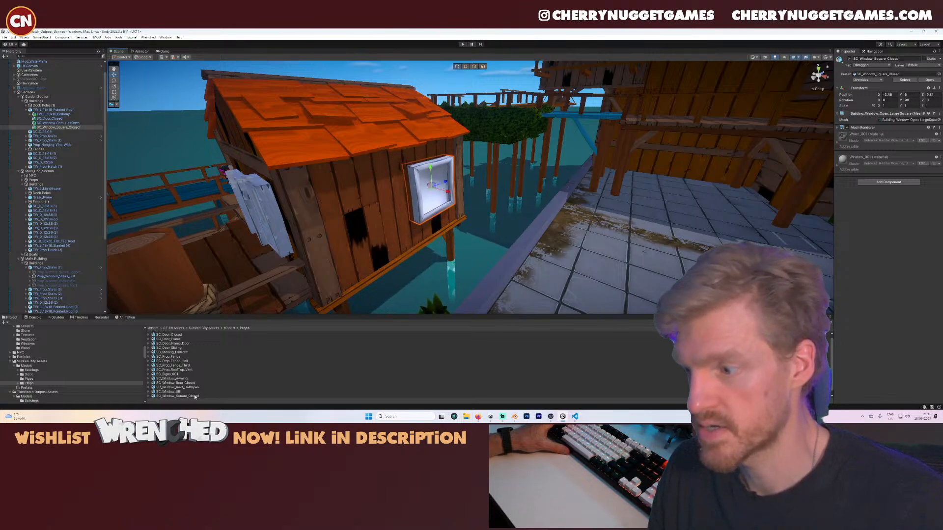
- Add SC_Window_Square_Open_Inside as a child of the square window and swing it partly open on the hut's side wall
left_click_drag(196, 399, 70, 130)
key("e")
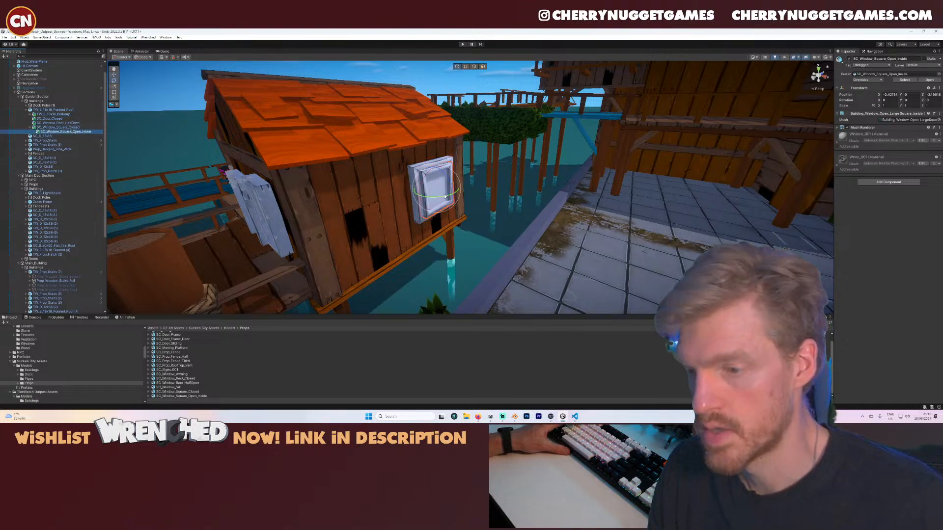
mouse_move(430, 194)
left_mouse_down()
mouse_move(452, 185)
mouse_move(458, 196)
left_mouse_up()
key("w")
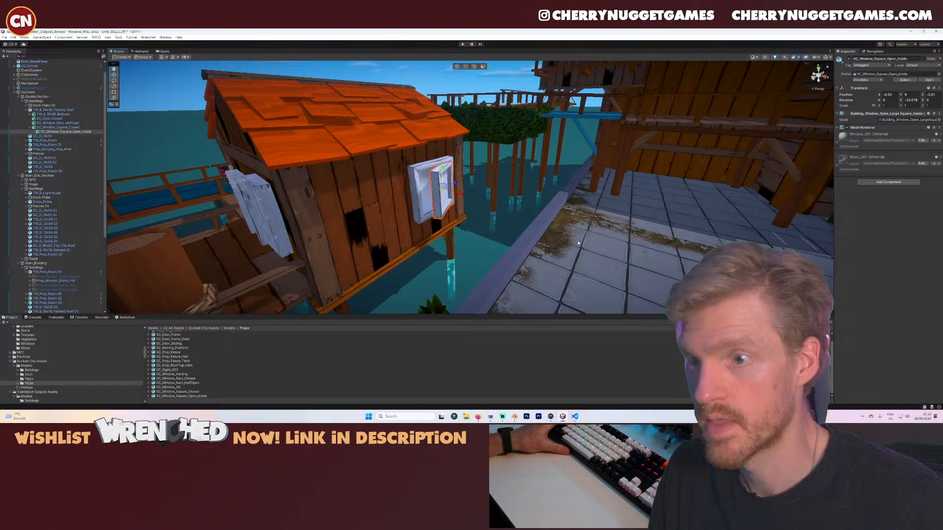
left_click(578, 243)
scroll(578, 243, "down", 8)
middle_click_drag(578, 243, 442, 204)
scroll(442, 204, "up", 7)
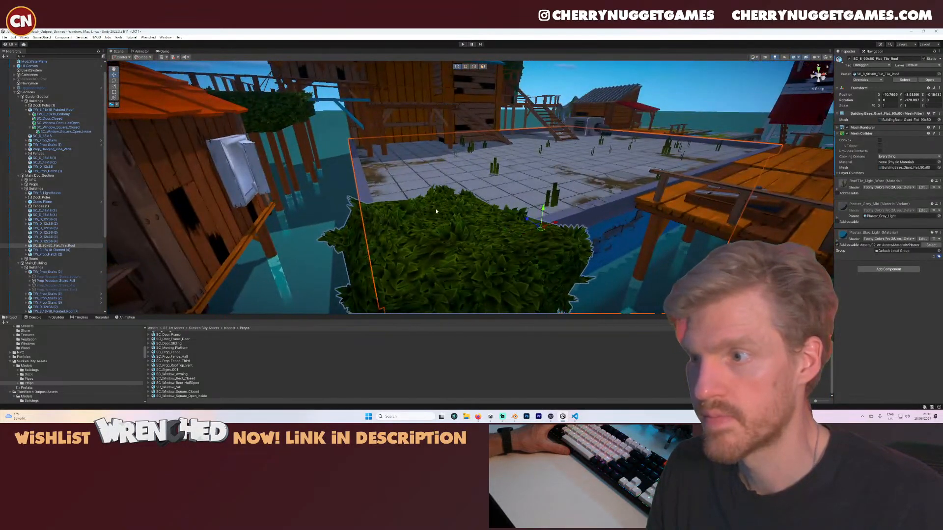
- Duplicate the hut's closed door, turn the copy about 90 degrees and move it to the side wall facing the raised deck
scroll(436, 211, "down", 10)
scroll(436, 211, "up", 3)
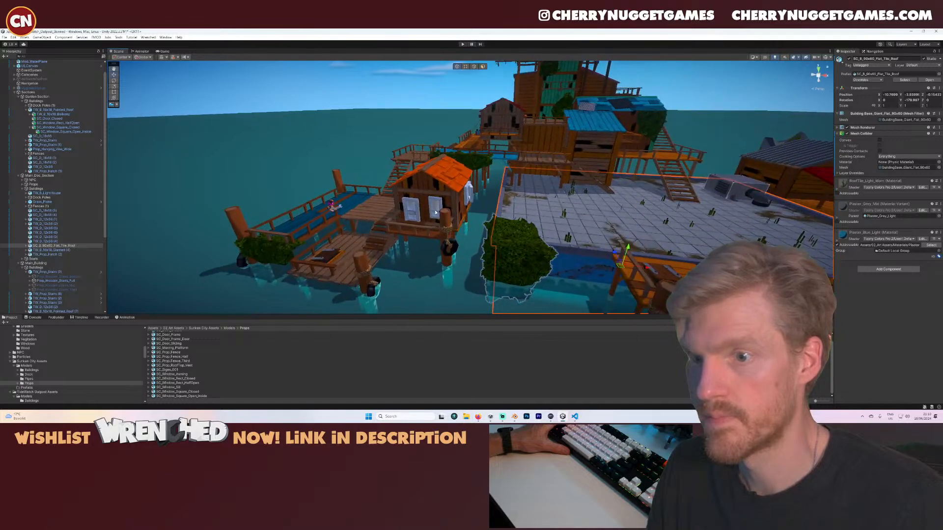
scroll(436, 212, "up", 5)
middle_click_drag(436, 212, 573, 222)
scroll(394, 221, "down", 5)
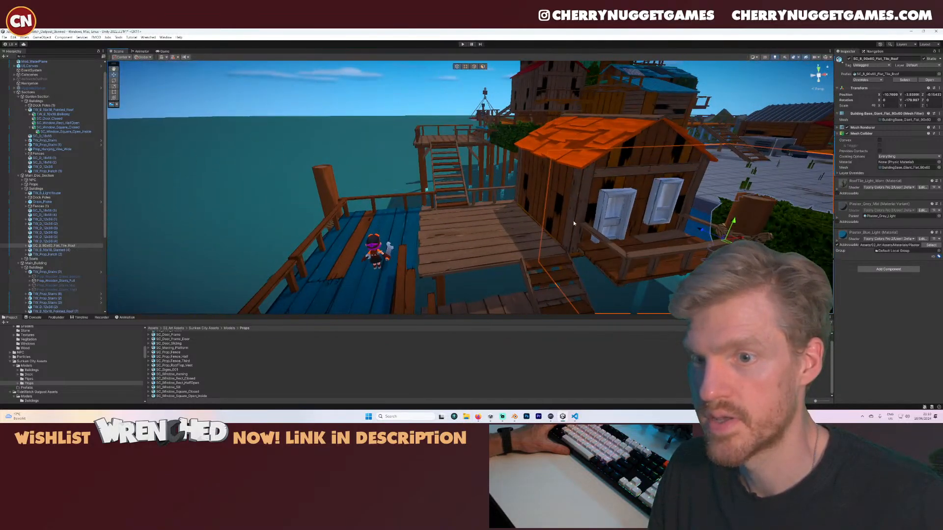
left_click(611, 200)
key("ctrl+d")
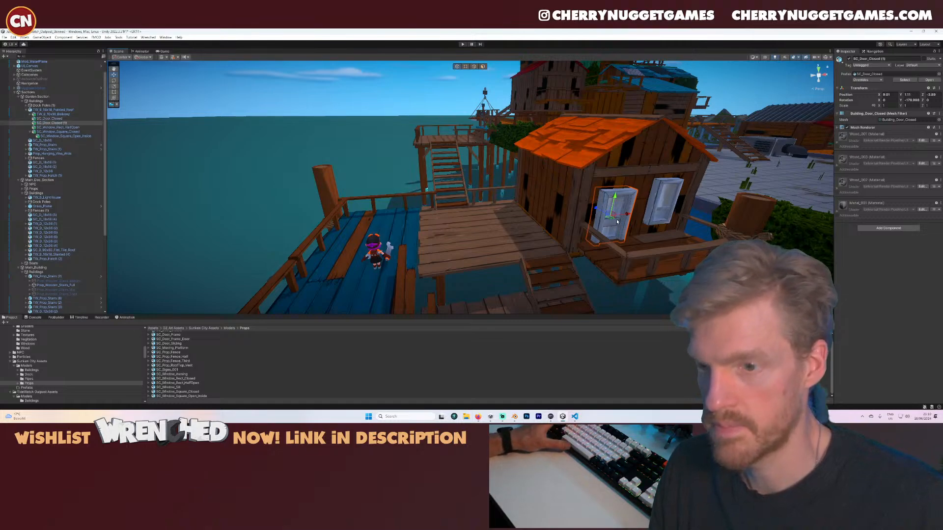
key("e")
left_click_drag(617, 221, 530, 233)
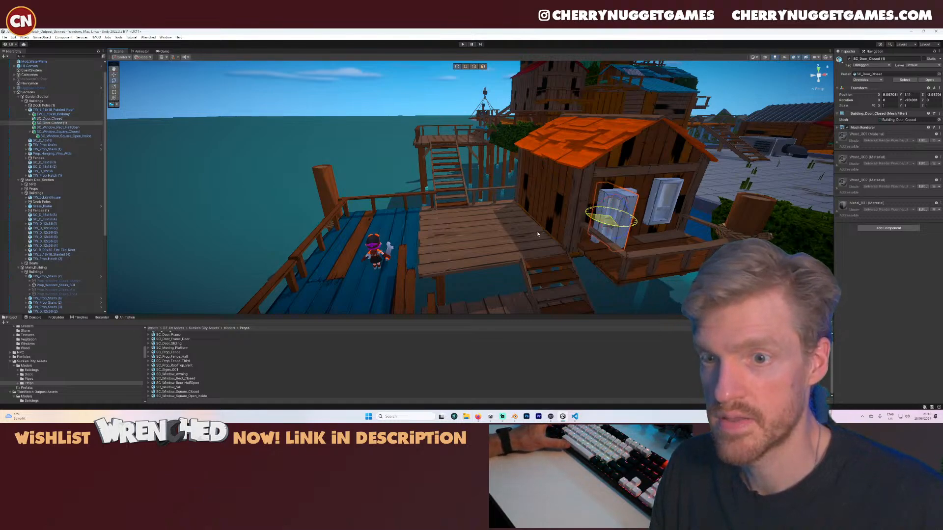
key("w")
left_click_drag(614, 221, 530, 194)
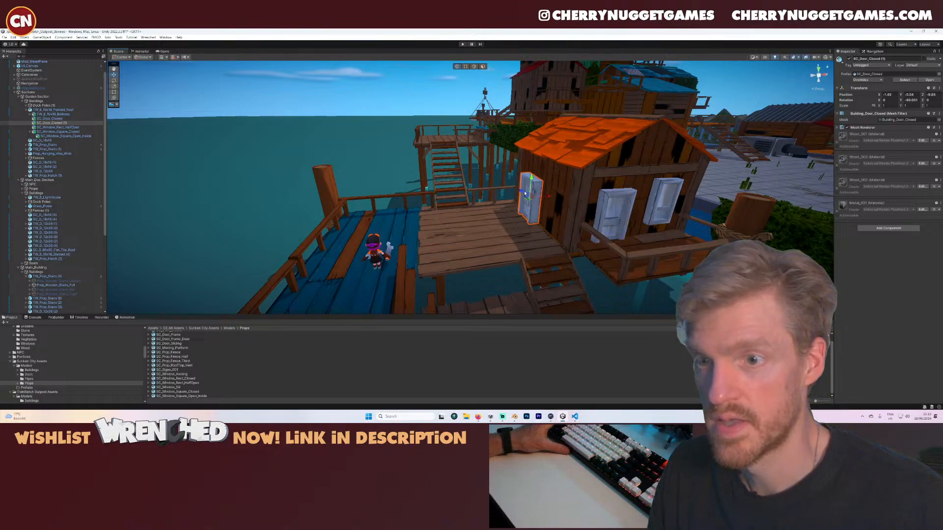
- Adjust the duplicated door's position so it sits closer into the deck-side wall and in line with the deck floor
mouse_move(521, 192)
left_mouse_down()
mouse_move(541, 210)
mouse_move(519, 191)
left_mouse_up()
right_click_drag(518, 191, 477, 226)
middle_click_drag(476, 226, 534, 219)
key("f")
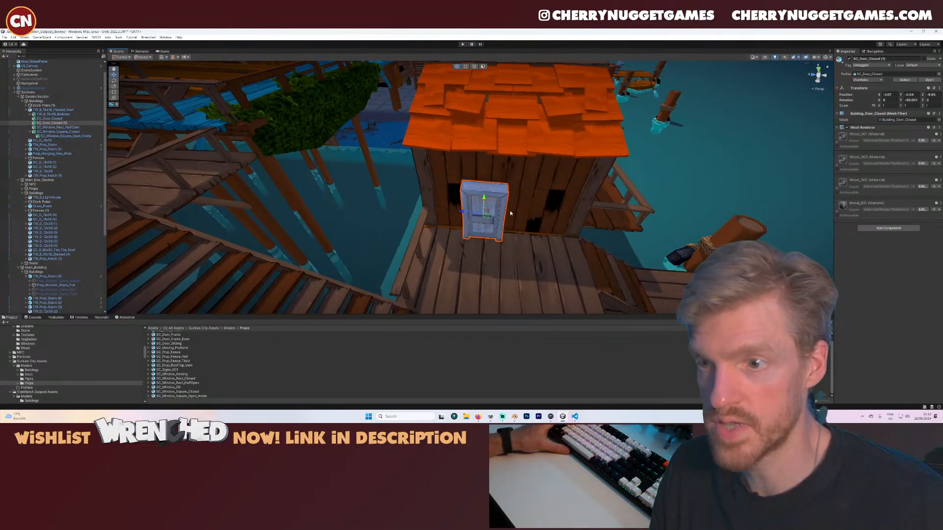
right_click_drag(510, 213, 448, 195)
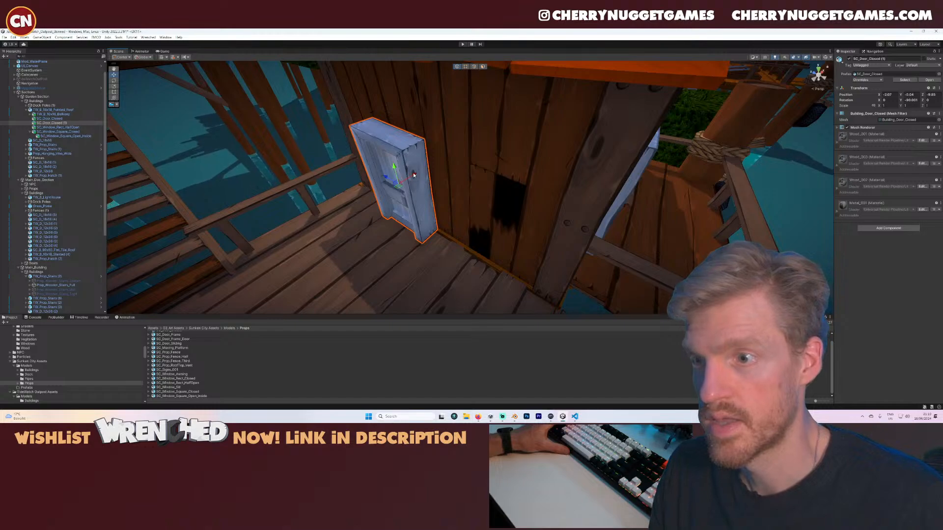
left_click_drag(414, 175, 397, 164)
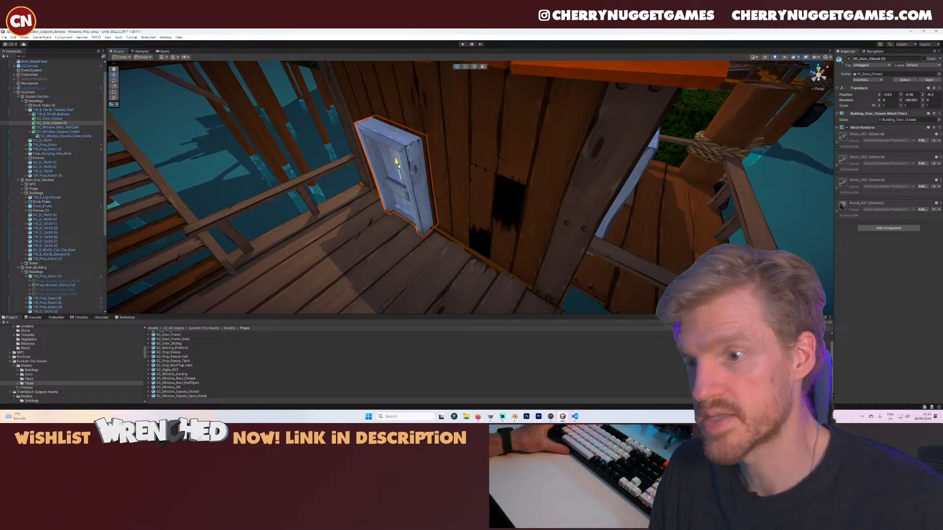
- Examine the dressed hut together with its surrounding decks and stairs in the garden section
right_click_drag(515, 208, 406, 210)
scroll(407, 211, "down", 8)
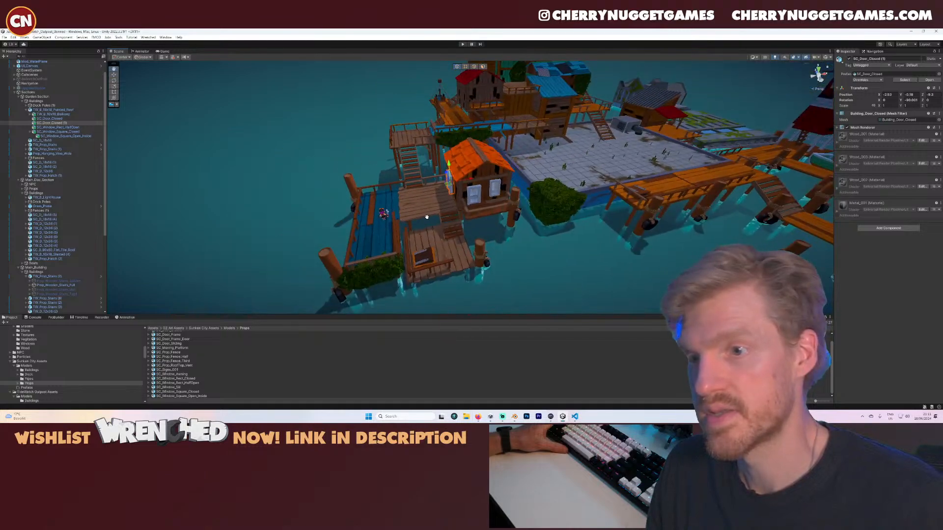
scroll(491, 216, "up", 7)
right_click_drag(507, 217, 497, 217)
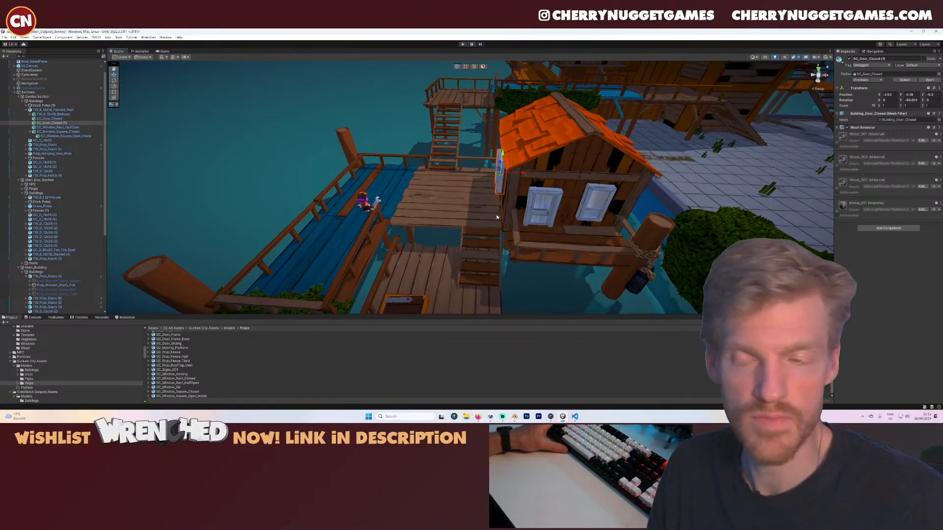
scroll(496, 214, "down", 2)
left_click(479, 217)
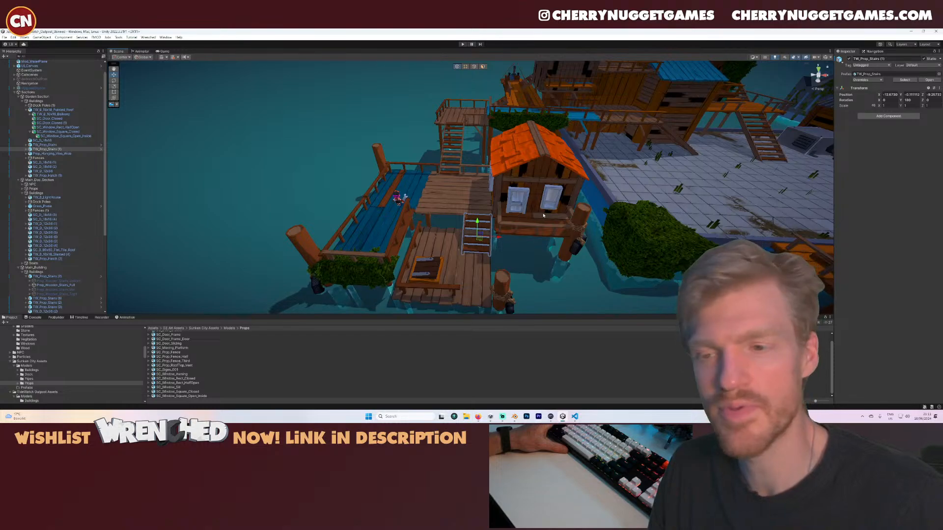
left_click(485, 230)
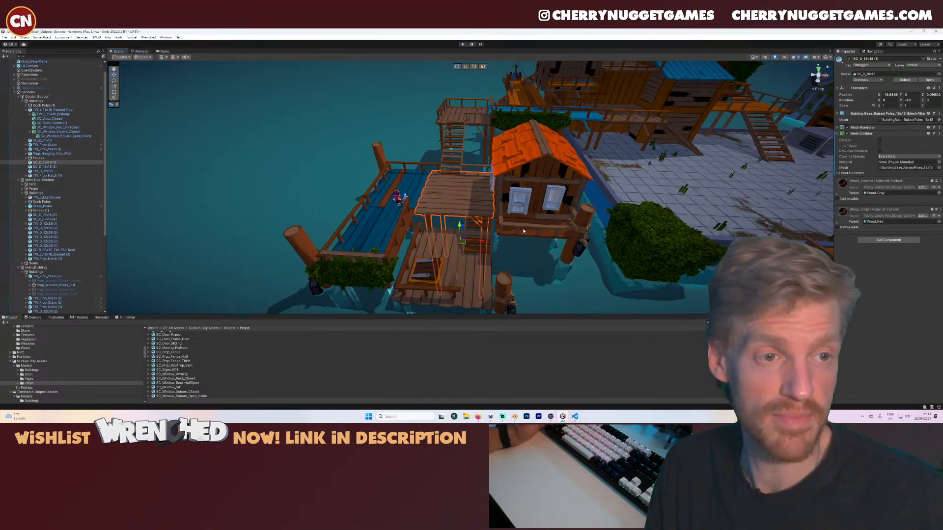
scroll(523, 231, "down", 3)
scroll(499, 230, "up", 5)
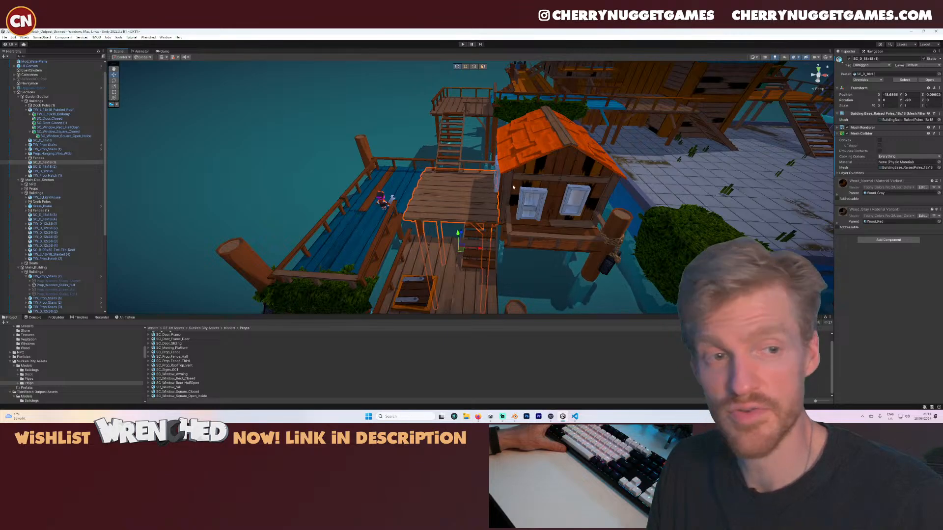
- Add SC_Window_Rect_Closed as a child of the large flat-roofed wooden main building and move it towards the wall above the deck
right_click_drag(513, 187, 529, 162)
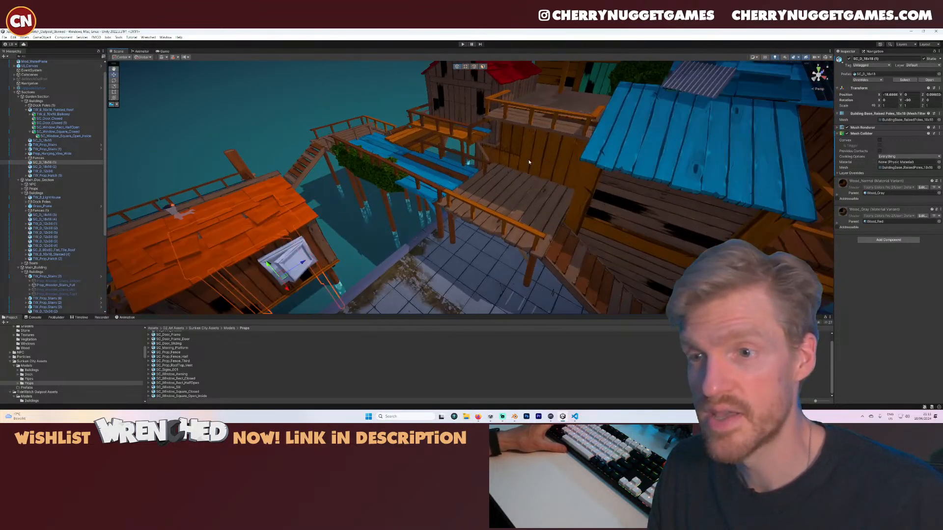
left_click(511, 184)
scroll(25, 273, "down", 2)
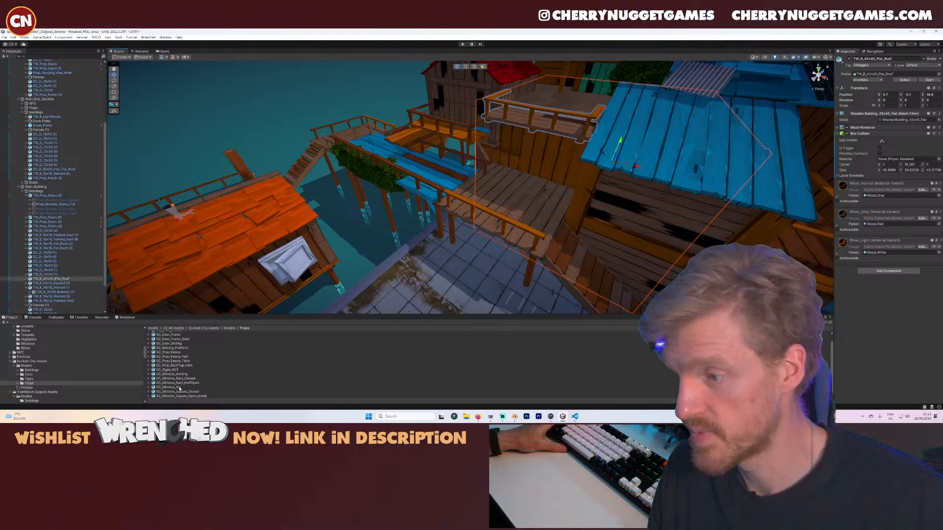
left_click_drag(194, 380, 61, 271)
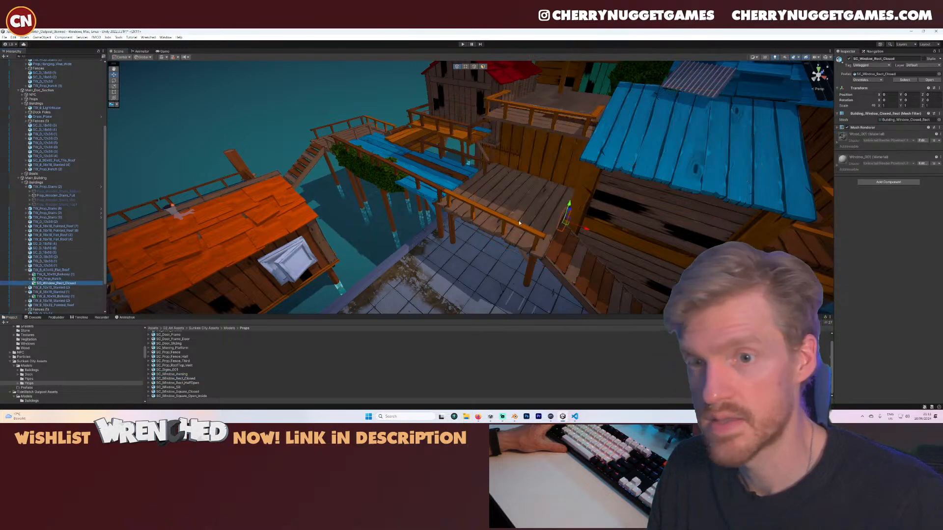
left_click_drag(569, 206, 582, 165)
left_click_drag(612, 127, 545, 169)
- Turn the rectangular window to face outward and place it against the flat-roofed building's wall above the wooden deck
scroll(364, 246, "up", 2)
middle_click_drag(354, 250, 431, 216)
left_click_drag(522, 128, 467, 184)
key("e")
right_click_drag(468, 184, 444, 177)
key("w")
left_click_drag(588, 165, 538, 149)
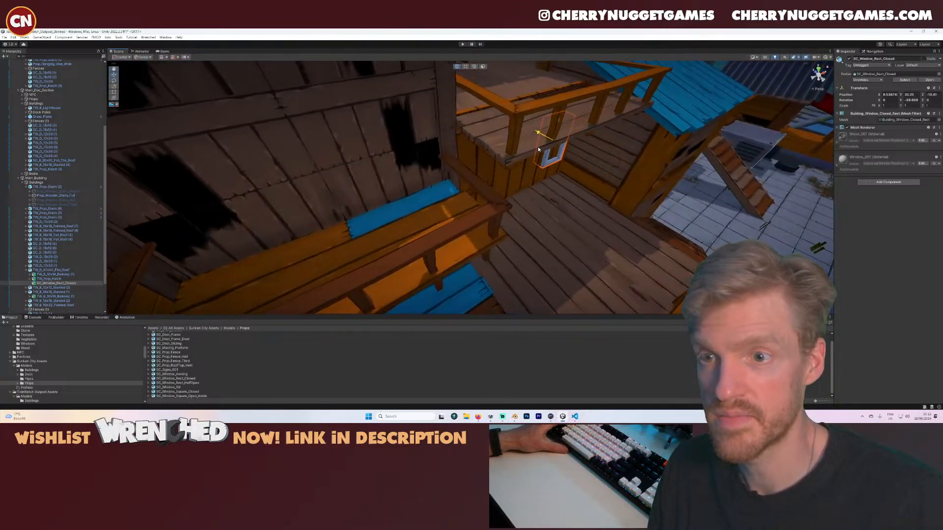
right_click_drag(600, 199, 507, 190)
left_click_drag(508, 191, 452, 178)
- Duplicate the closed rectangular window, place the copy beside the first on the same wall and tilt it slightly
key("ctrl+d")
key("e")
key("w")
scroll(472, 189, "down", 15)
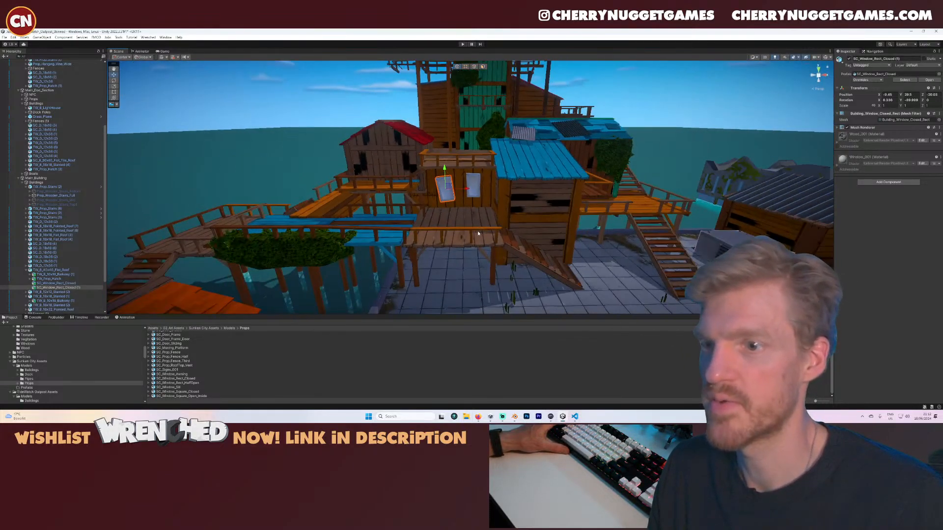
- Tilt the half-open rectangular window on the orange-roofed hut's front wall slightly
middle_click_drag(524, 196, 546, 161)
scroll(491, 181, "up", 3)
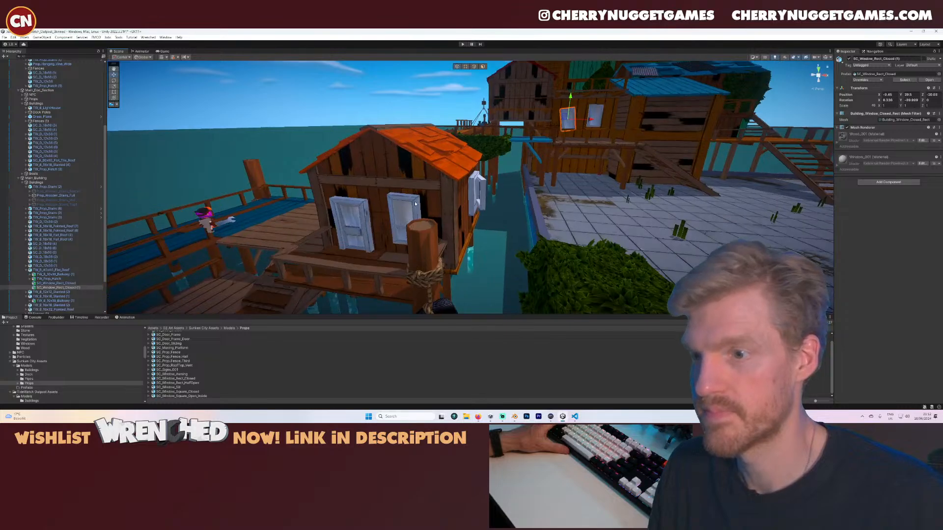
left_click(410, 202)
key("e")
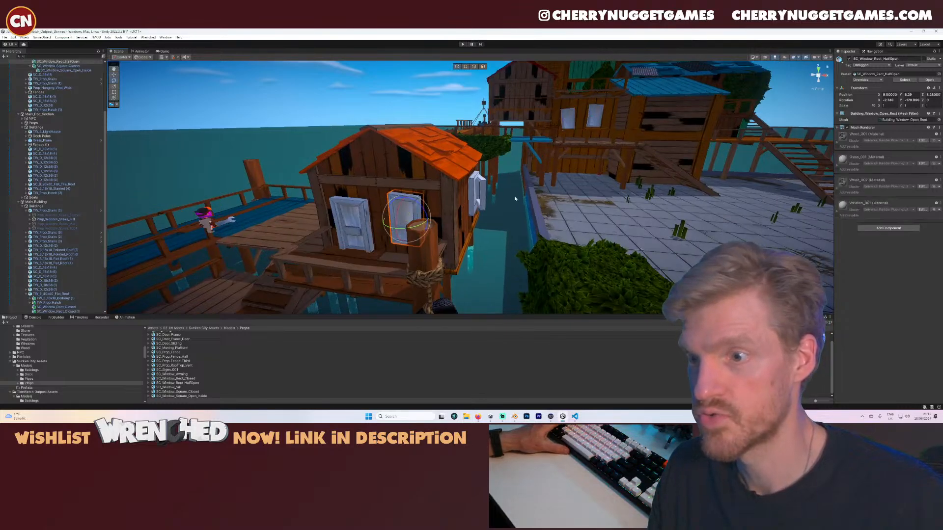
- Select the blue-roofed slanted wooden building beside the main building's deck, with its plank wall in view
left_click(603, 195)
right_click_drag(603, 195, 565, 211)
middle_click_drag(564, 211, 511, 244)
scroll(510, 244, "down", 2)
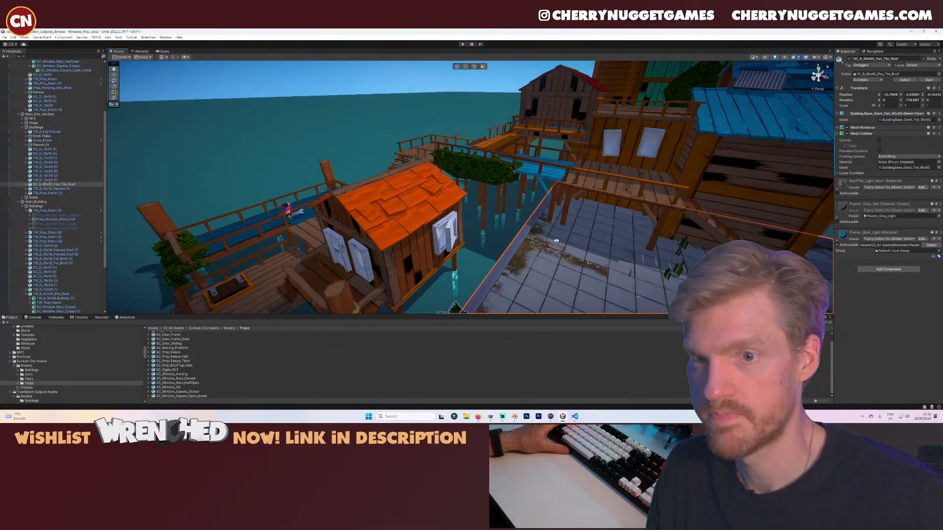
middle_click_drag(633, 231, 428, 261)
scroll(428, 261, "up", 3)
left_click(429, 165)
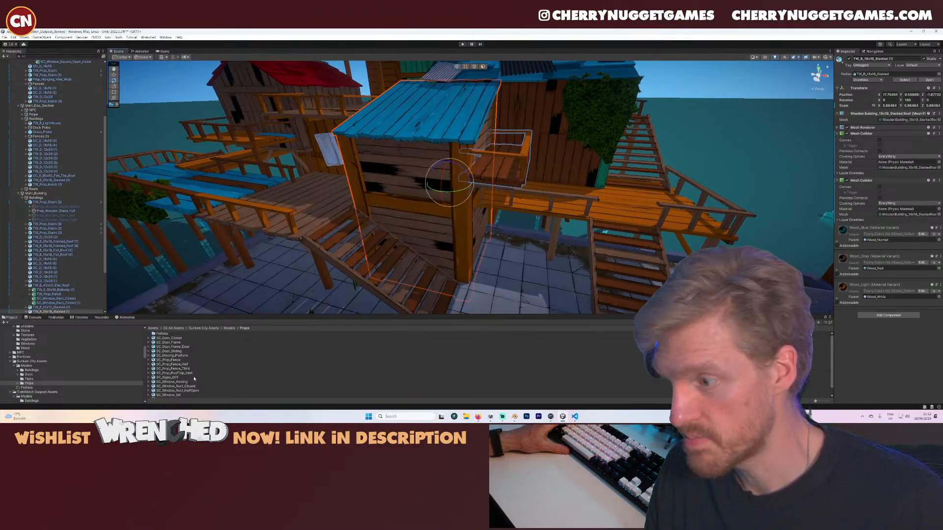
- Look through the Sunken City Assets model folders for buildings, pipes and decks to find a prop for the wall
left_click(32, 370)
scroll(197, 390, "up", 1)
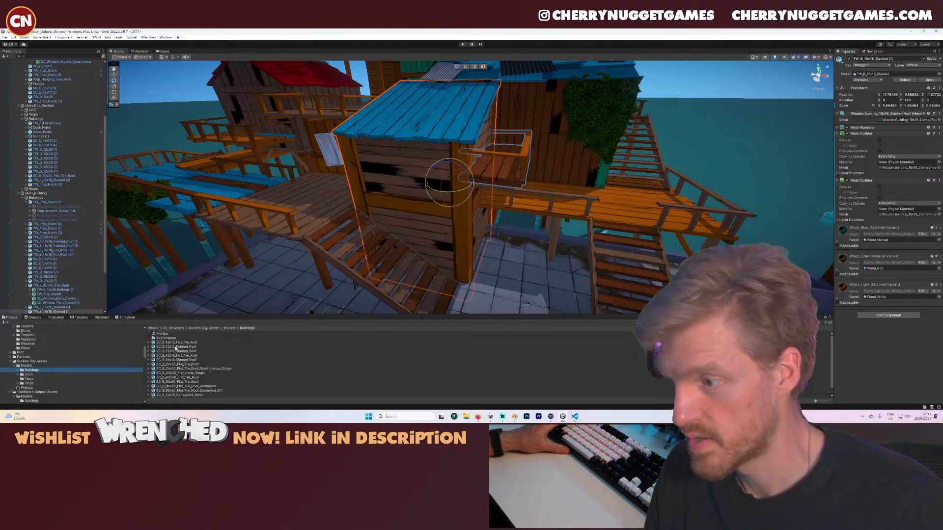
scroll(233, 376, "down", 1)
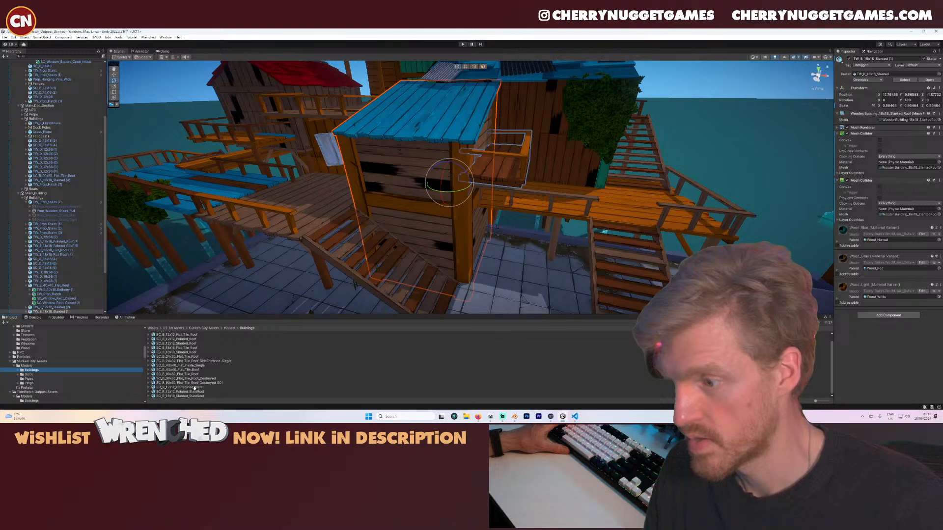
left_click(31, 379)
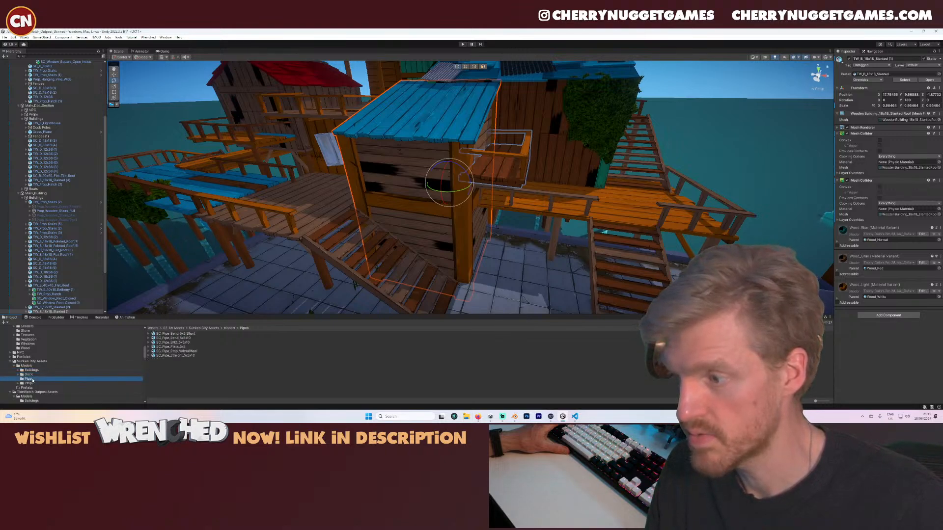
left_click(28, 375)
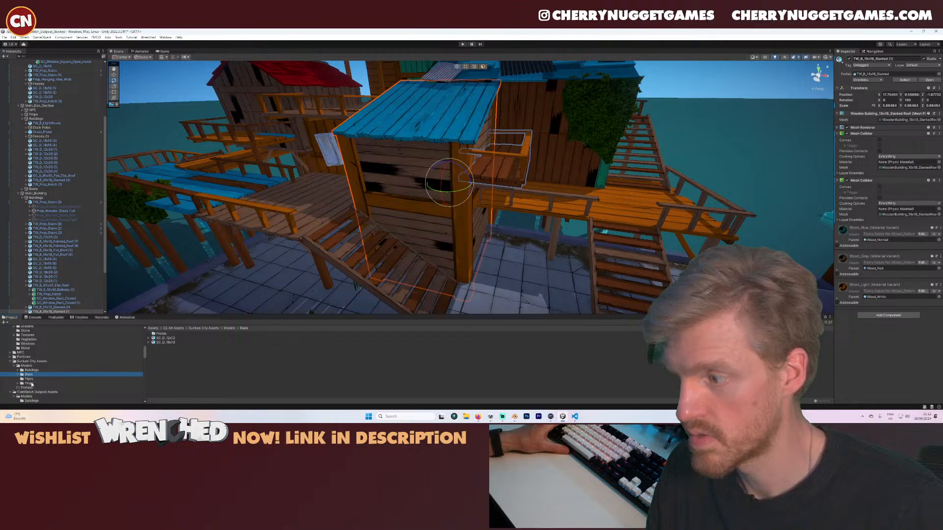
scroll(25, 364, "up", 2)
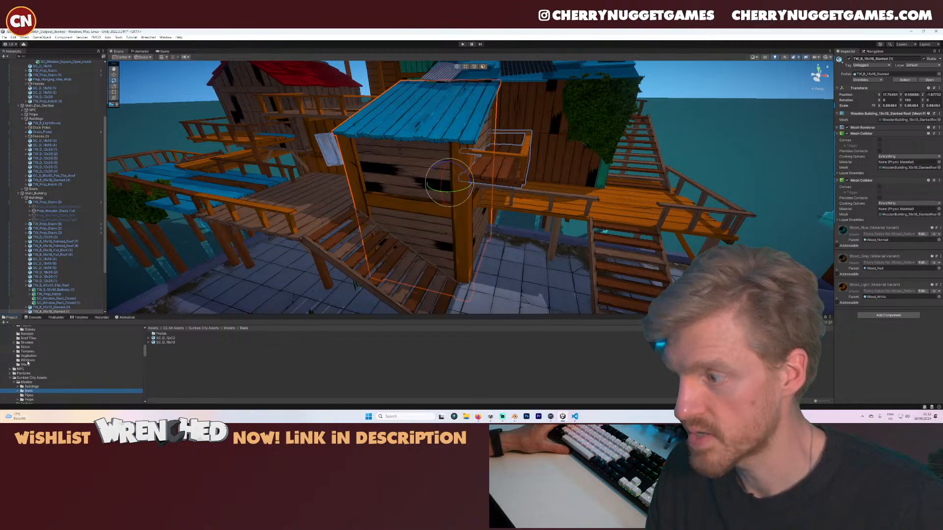
scroll(28, 363, "down", 4)
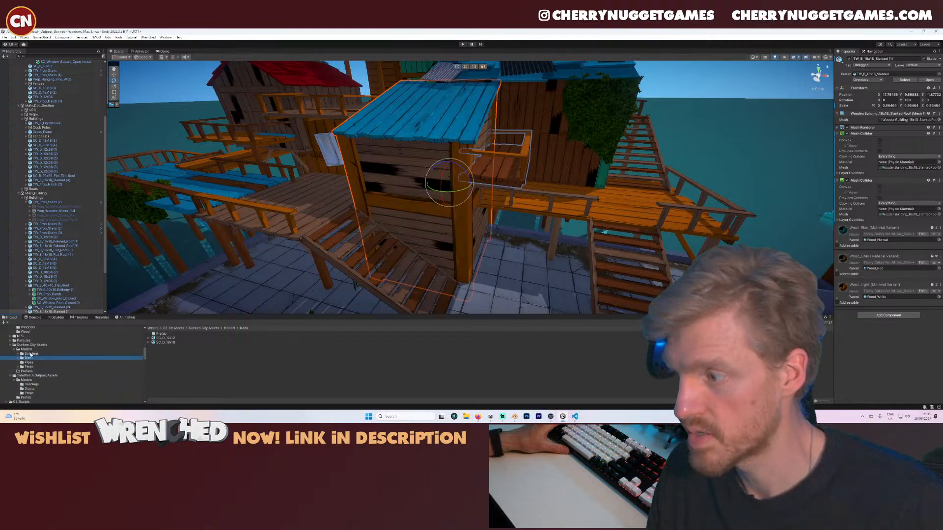
scroll(31, 356, "up", 2)
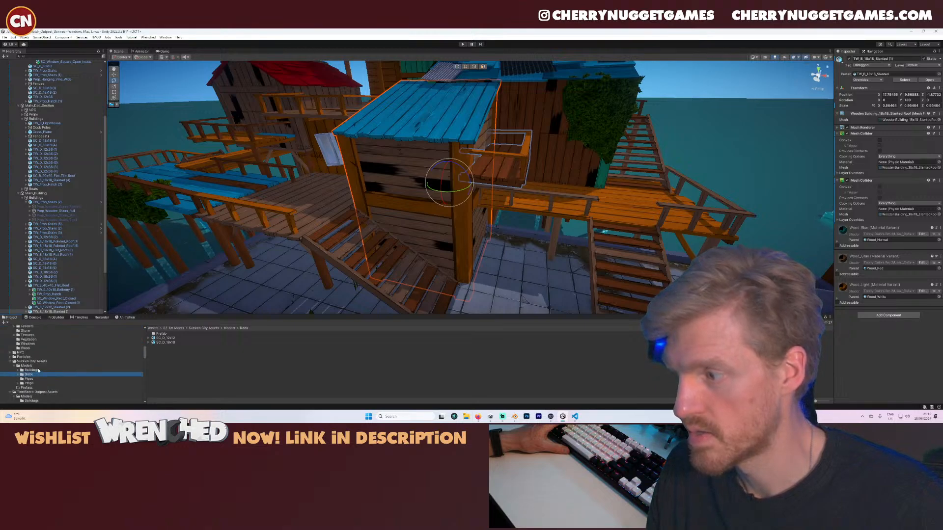
scroll(37, 368, "up", 10)
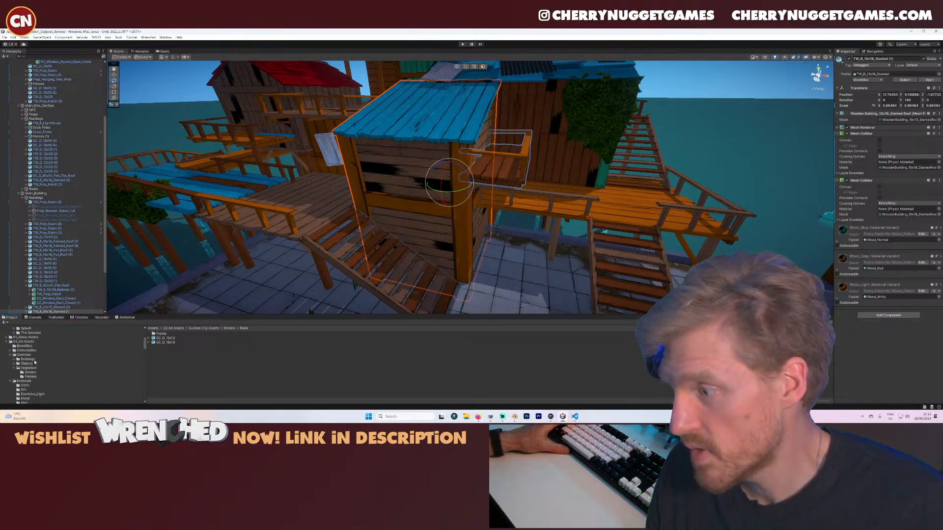
- Place Prop_RainPipe_Bottom from the Common Buildings models low on the slanted building's plank wall, beside the corner post
left_click(27, 364)
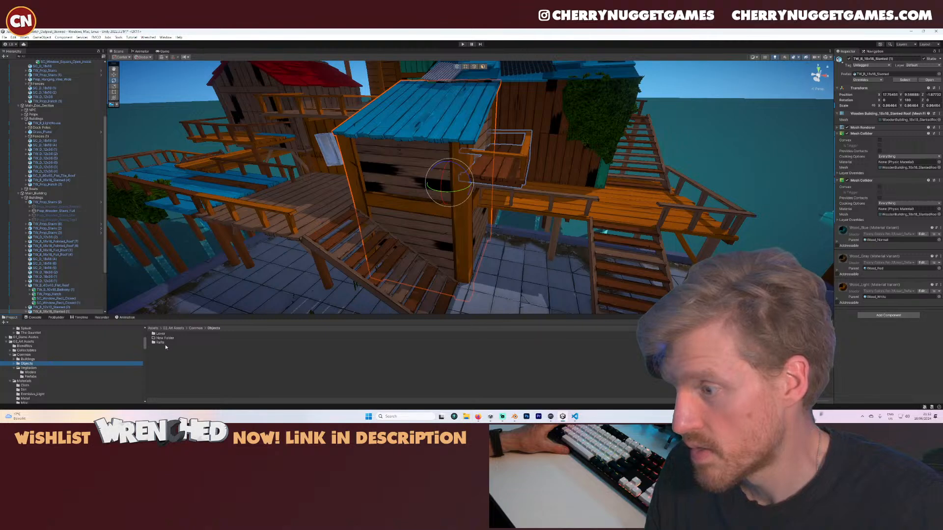
left_click(24, 360)
left_click(13, 360)
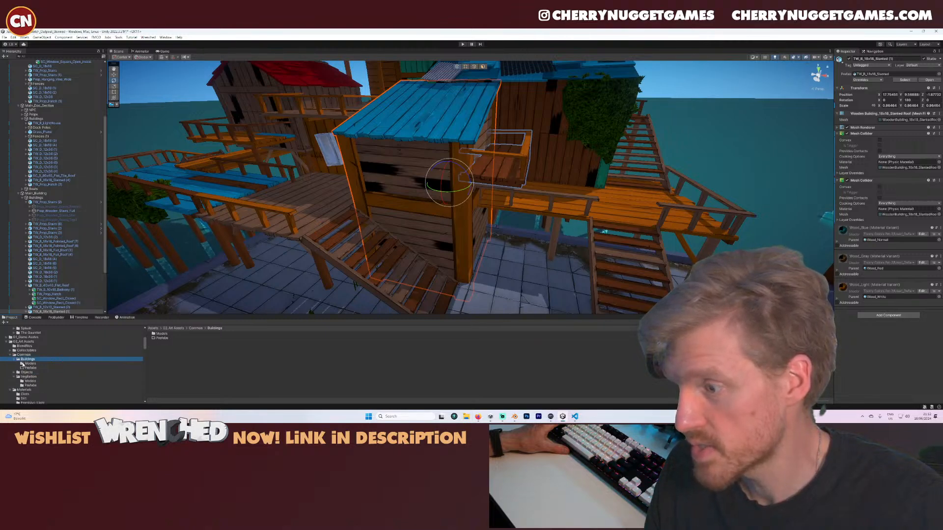
left_click(28, 364)
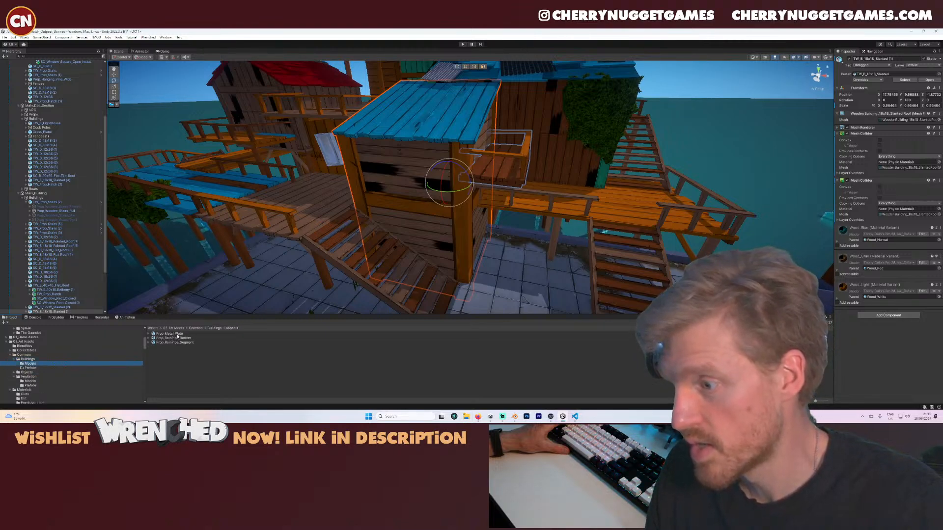
left_click_drag(181, 339, 599, 185)
key("w")
key("e")
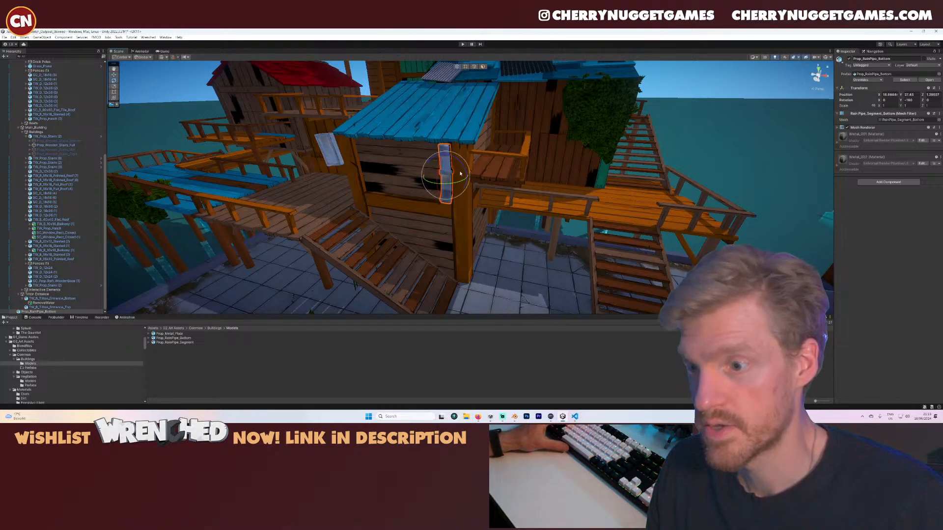
key("w")
left_click_drag(445, 155, 447, 192)
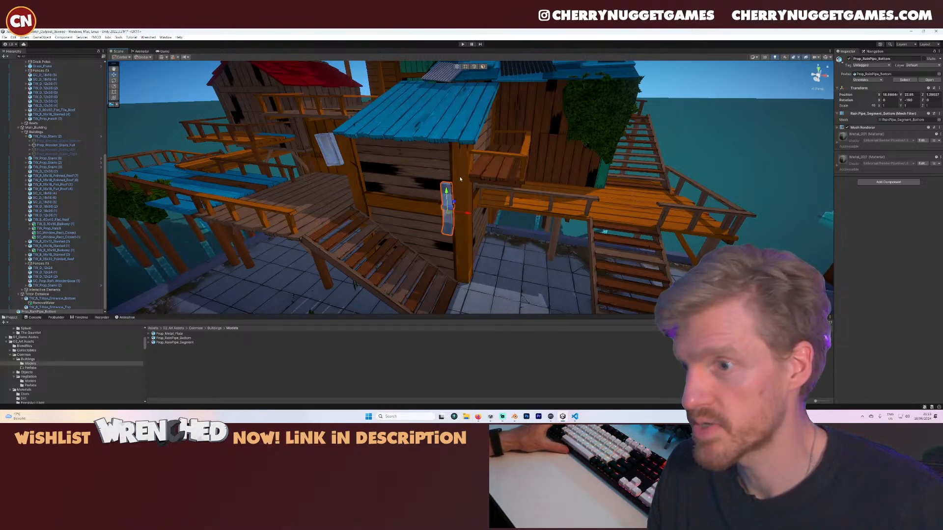
- Make the bottom rain pipe piece a child of the blue-roofed slanted building
left_click(431, 176)
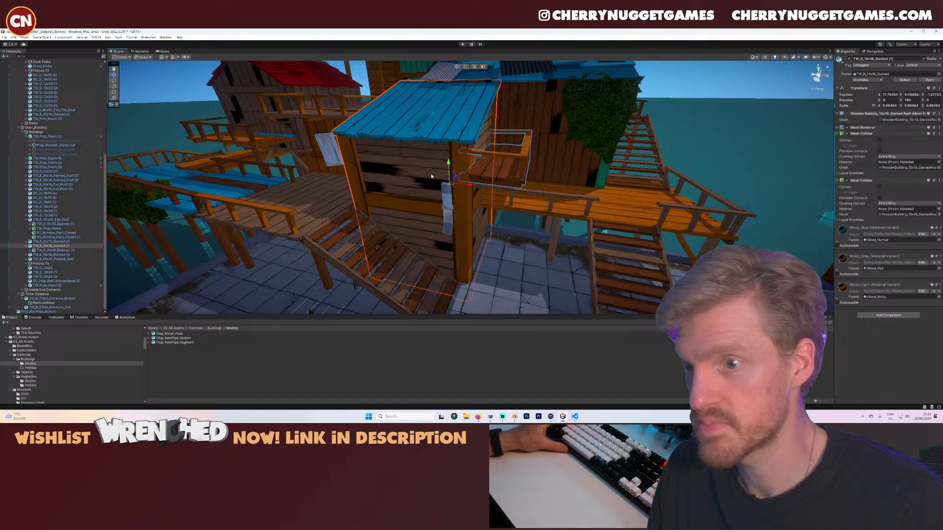
left_click(449, 204)
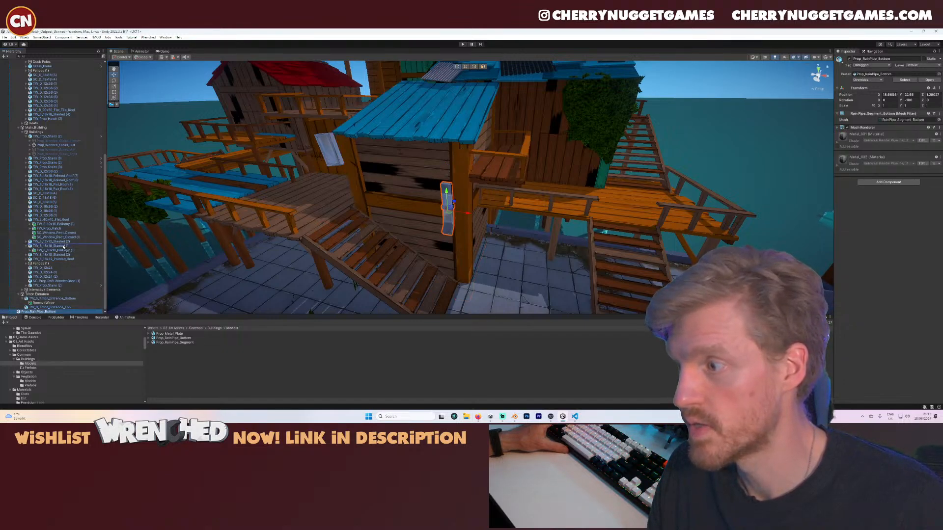
left_click_drag(59, 249, 58, 250)
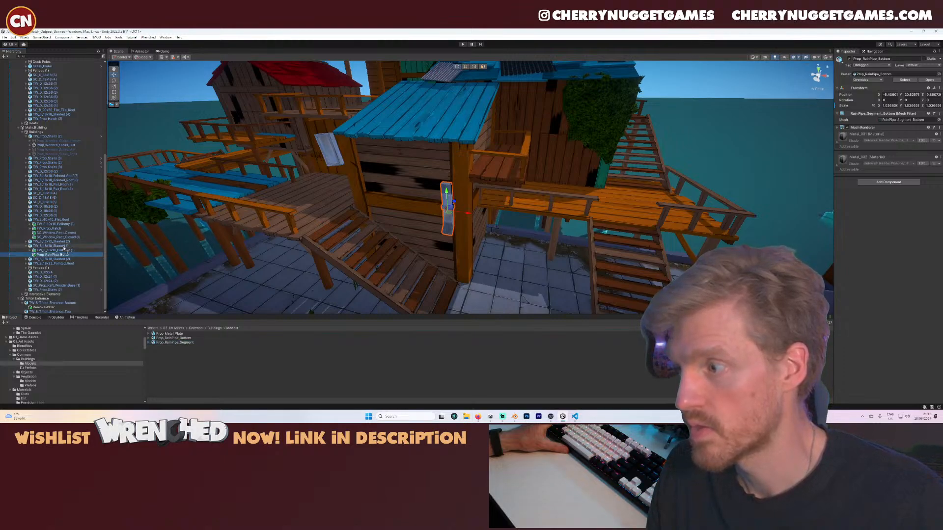
- Add Prop_RainPipe_Segment as a child of the slanted building, raise it onto the bottom pipe piece and select both pieces
left_click_drag(58, 248, 58, 250)
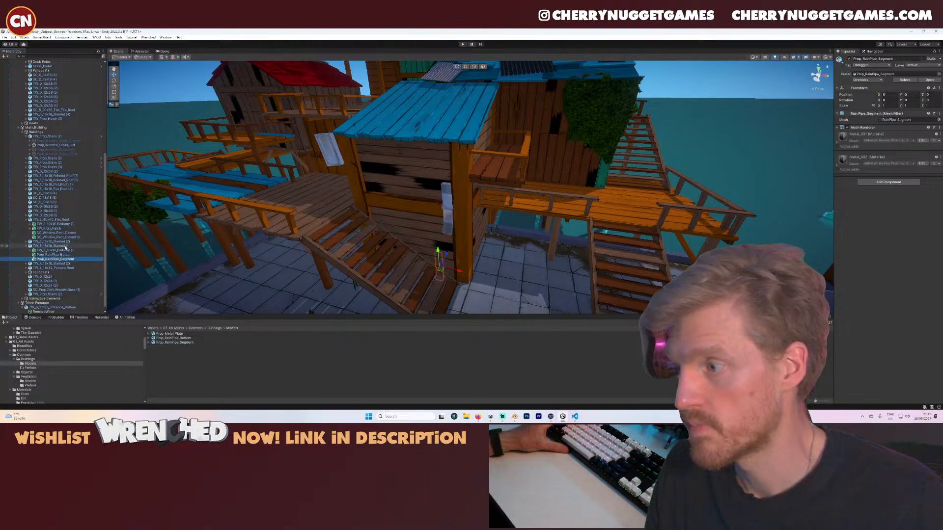
left_click_drag(438, 251, 448, 176)
left_click(448, 209, "shift")
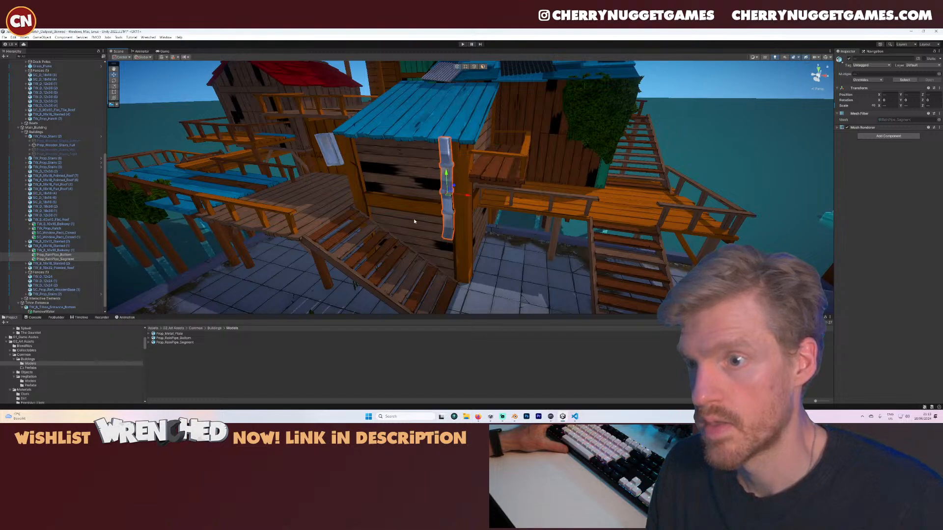
- Add Prop_Metal_Plate as a child of the slanted building, position it on the plank wall, enlarge it slightly and tilt it
left_click(63, 255)
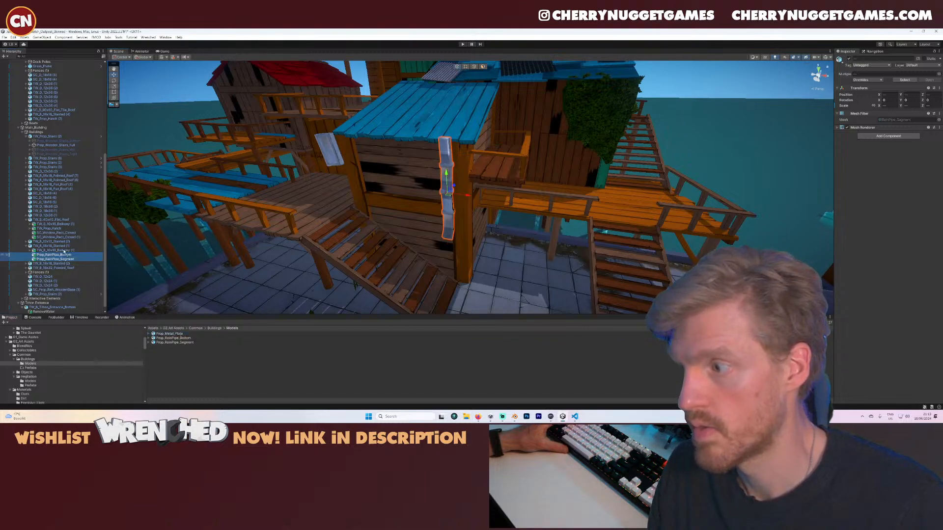
left_click_drag(64, 251, 61, 247)
left_click_drag(443, 244, 447, 209)
key("r")
key("e")
key("w")
scroll(399, 180, "down", 3)
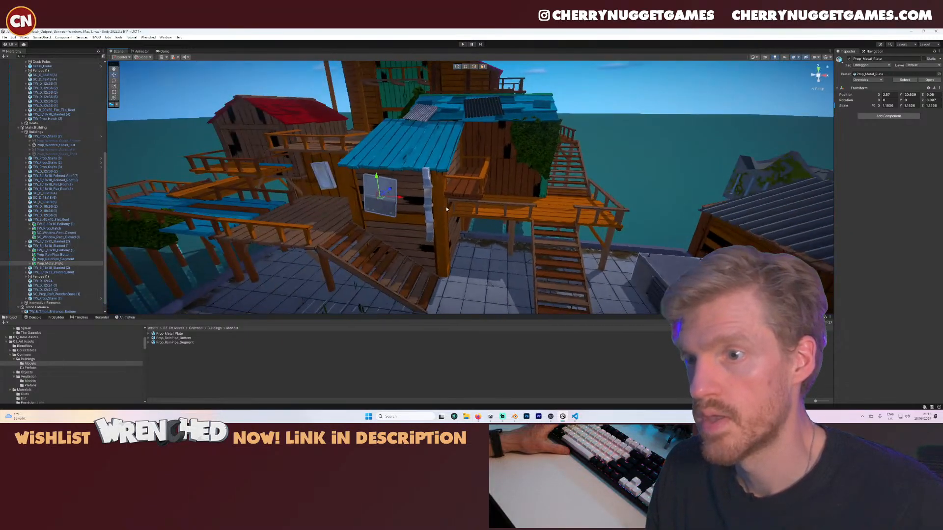
left_click(446, 209)
scroll(446, 209, "down", 5)
middle_click_drag(446, 210, 454, 256)
scroll(453, 256, "up", 3)
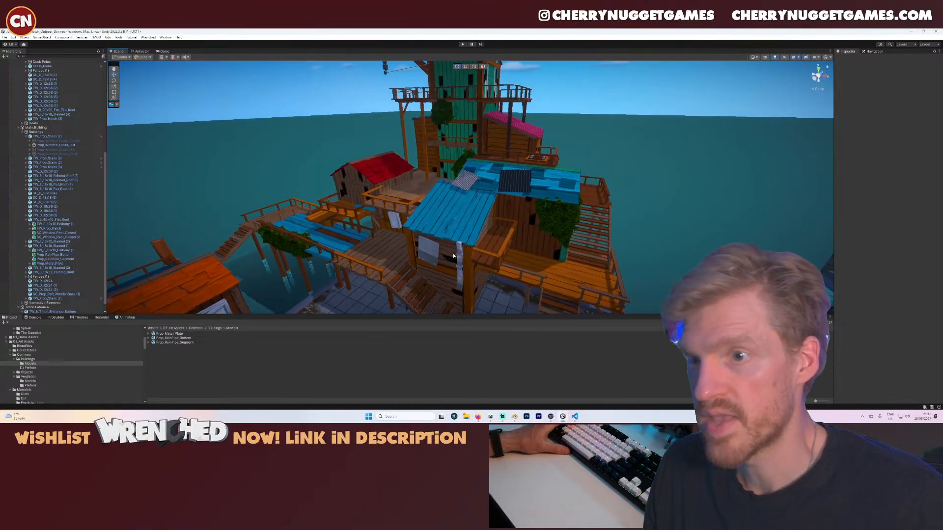
- Add Prop_RainPipe_Segment as a child of the orange-roofed hut and position it under the roof at the side wall's front corner
left_click(461, 265)
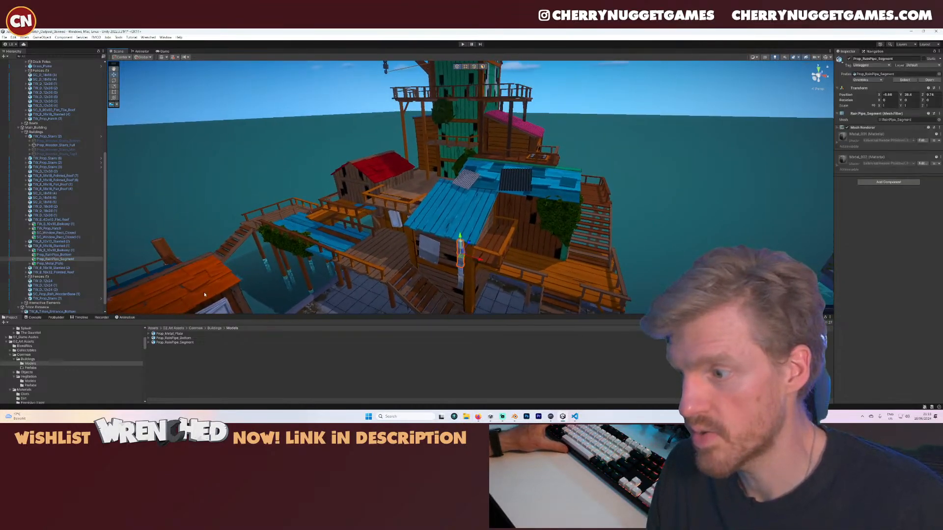
middle_click_drag(256, 285, 439, 180)
scroll(439, 181, "up", 3)
left_click(439, 180)
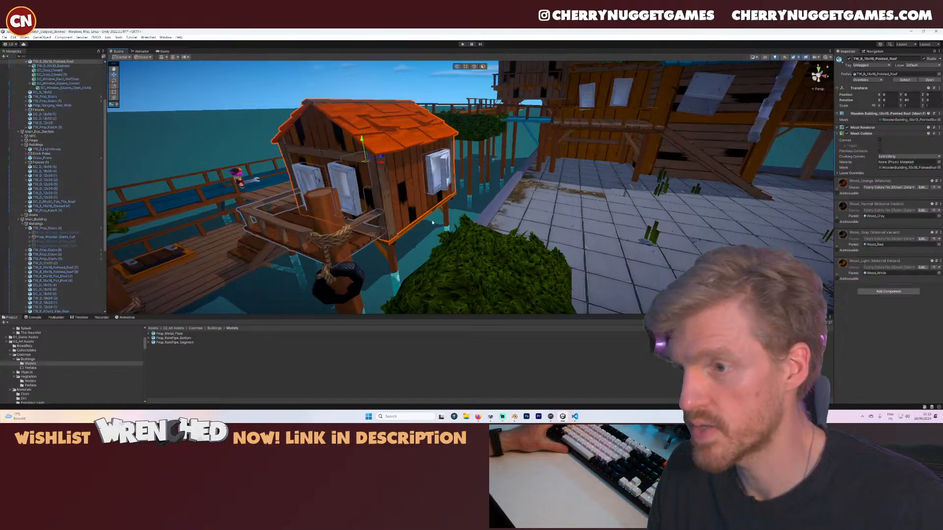
scroll(432, 223, "down", 2)
middle_click_drag(432, 223, 454, 236)
scroll(69, 134, "up", 3)
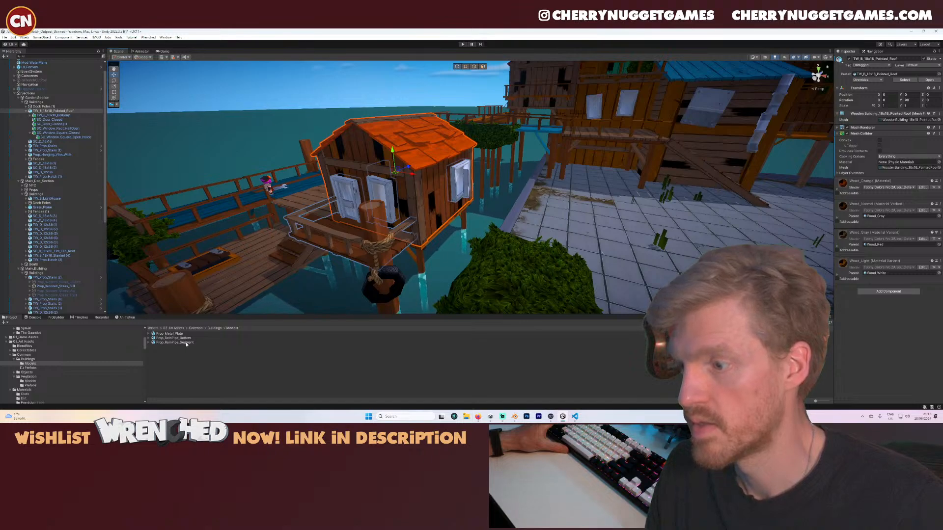
left_click_drag(186, 343, 63, 111)
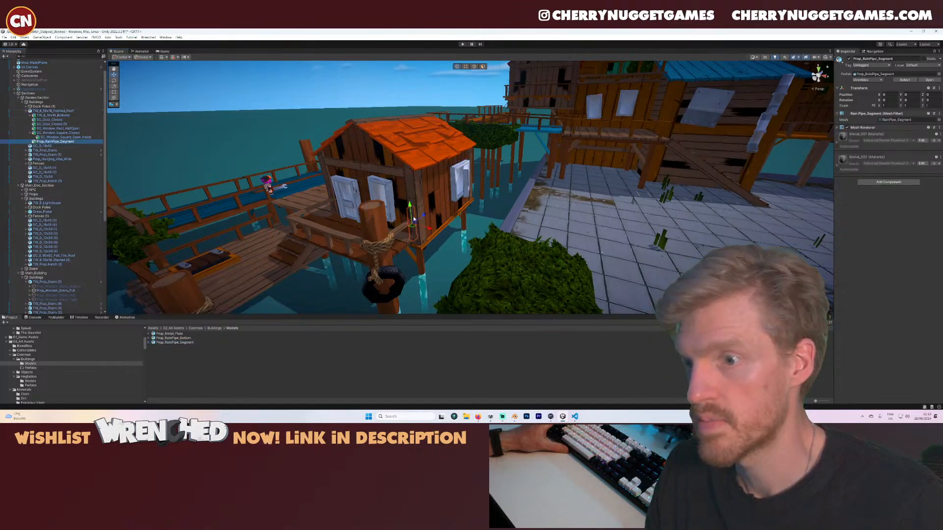
left_click_drag(424, 229, 459, 254)
left_click_drag(452, 217, 425, 179)
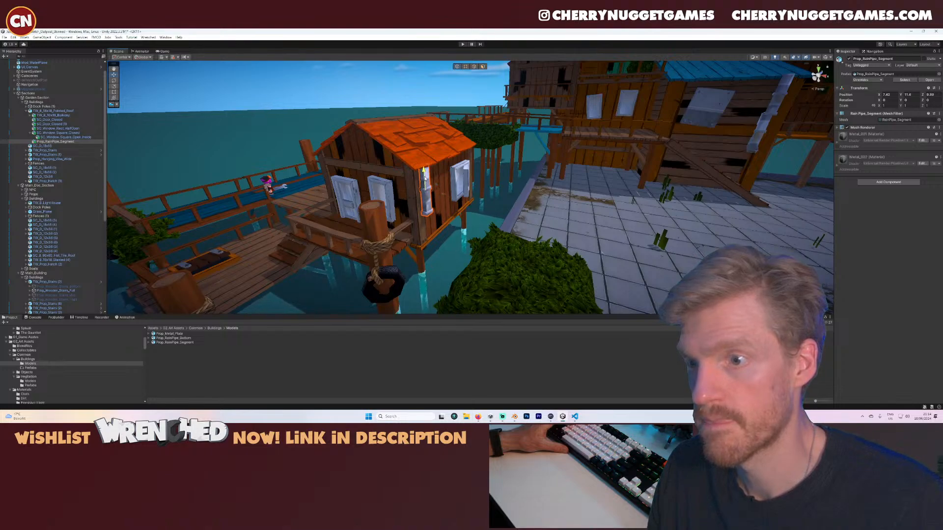
- Add Prop_RainPipe_Bottom as a child of the hut's rain pipe segment and lower it to the segment's end
left_click_drag(186, 339, 56, 142)
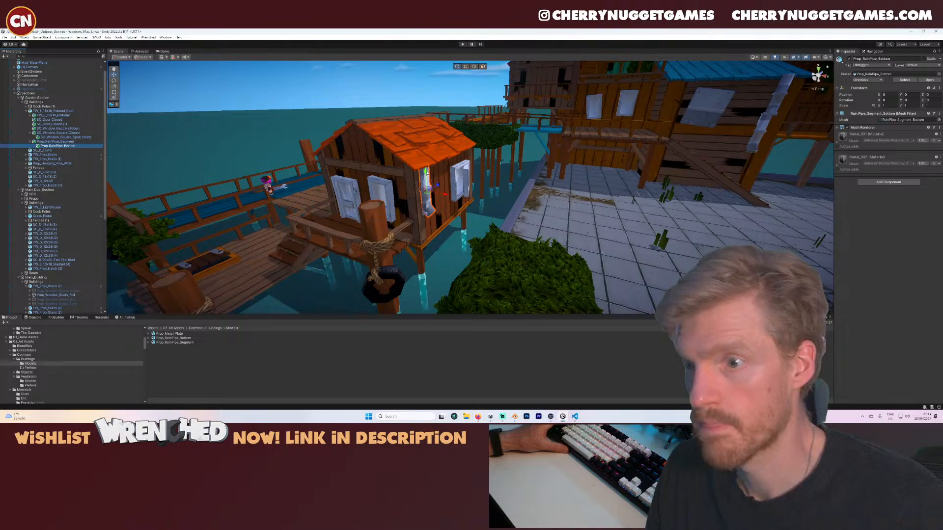
left_click_drag(426, 172, 430, 217)
left_click(499, 230)
- Examine the red-roofed hut and the blue-roofed main buildings from several sides for walls that still need props
left_click_drag(499, 230, 425, 237, "alt")
scroll(429, 233, "down", 5)
middle_click_drag(425, 237, 471, 275)
scroll(472, 276, "up", 5)
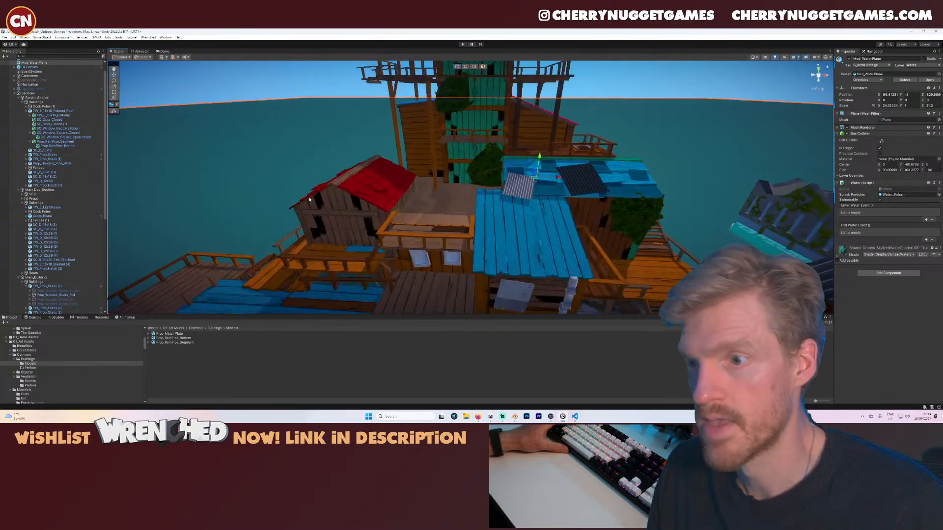
left_click(309, 199)
key("f")
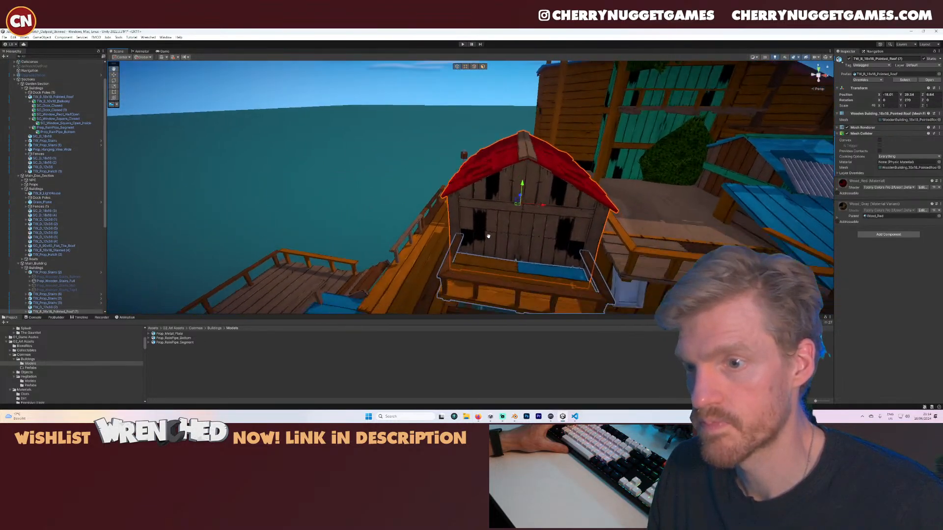
middle_click_drag(488, 236, 408, 172)
scroll(471, 216, "down", 3)
left_click_drag(495, 216, 388, 204, "alt")
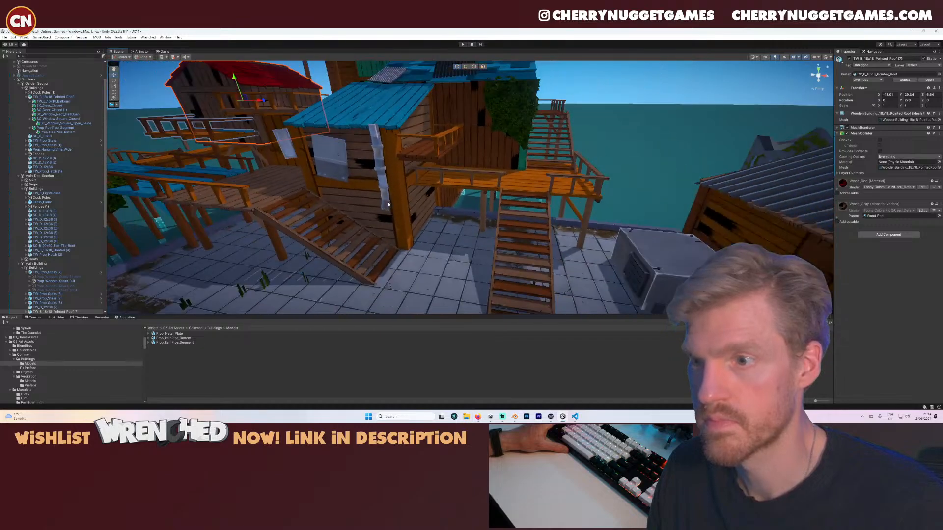
middle_click_drag(508, 179, 440, 225)
left_click_drag(440, 225, 423, 211, "alt")
scroll(494, 236, "up", 3)
middle_click_drag(422, 211, 456, 224)
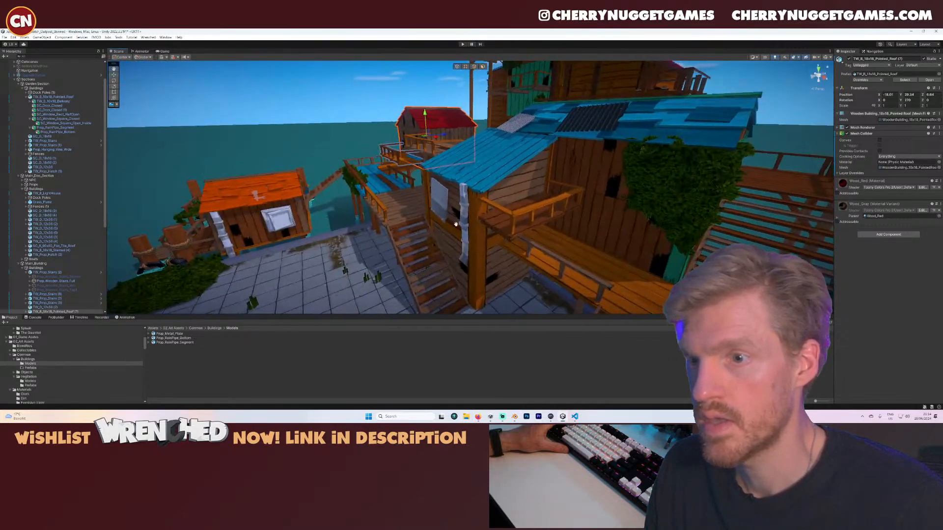
- Search the project assets for door models to put on the slanted blue-roofed building's balcony wall
left_click_drag(456, 225, 471, 216, "alt")
left_click(473, 214)
left_click(438, 219)
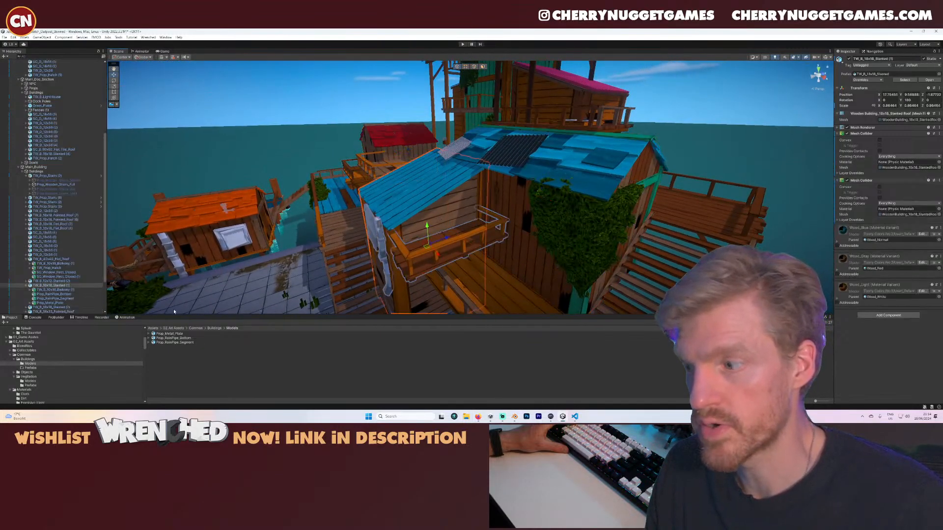
scroll(52, 367, "down", 8)
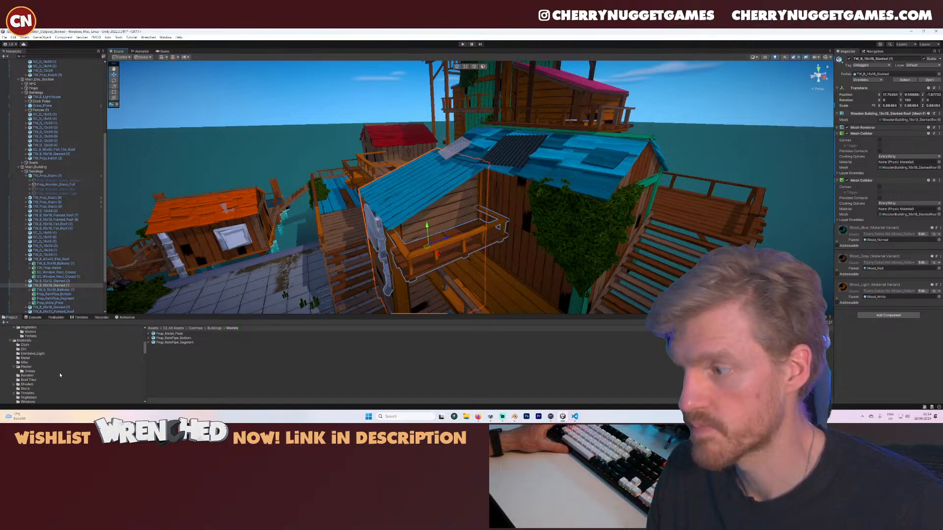
scroll(65, 370, "down", 5)
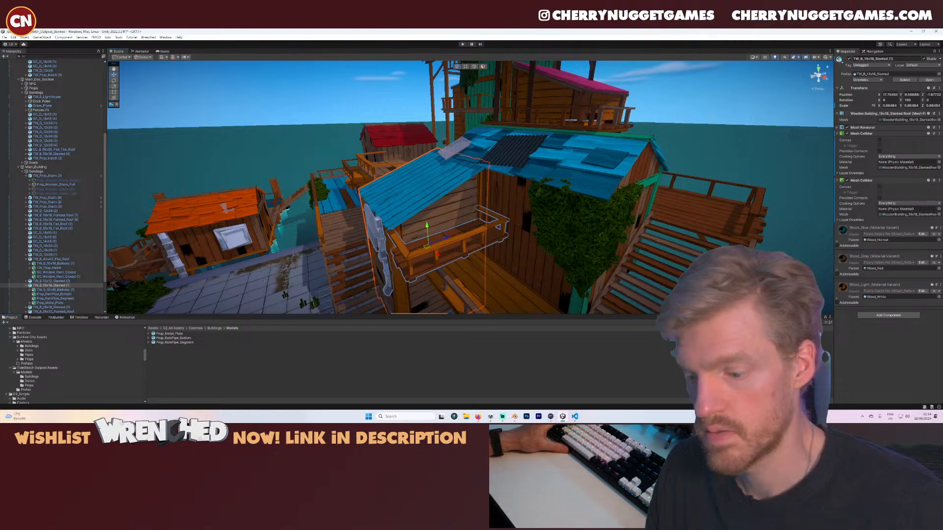
type("door_c")
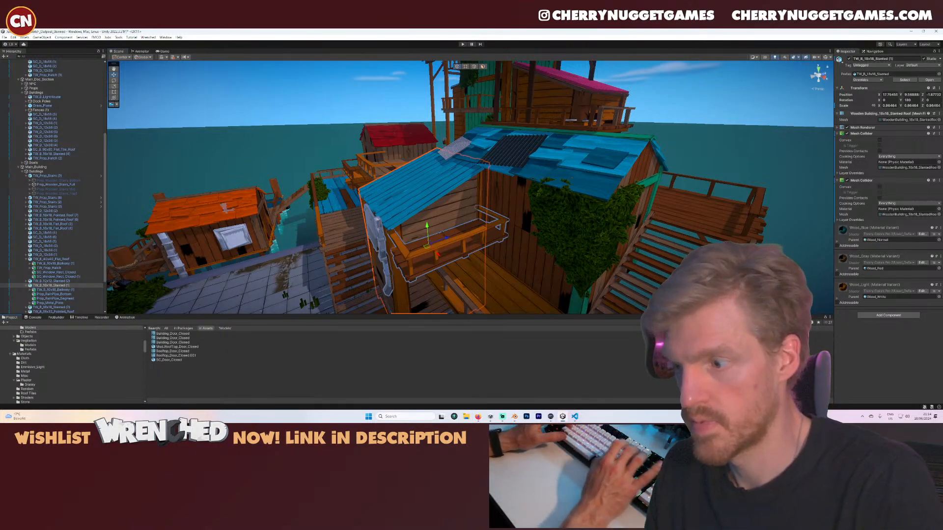
type("loth")
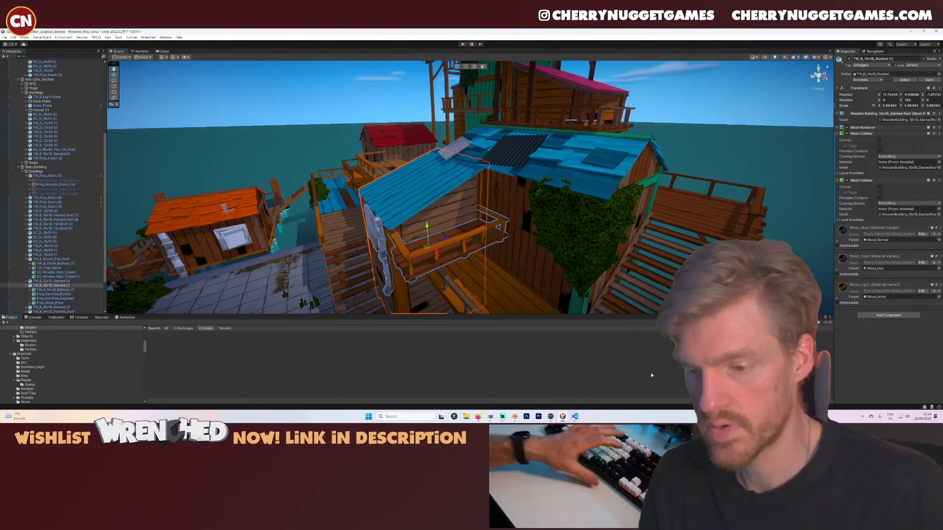
- Try Mod_RoofTop_Door_Closed on the wall above the slanted building's balcony and delete it
left_click(179, 387)
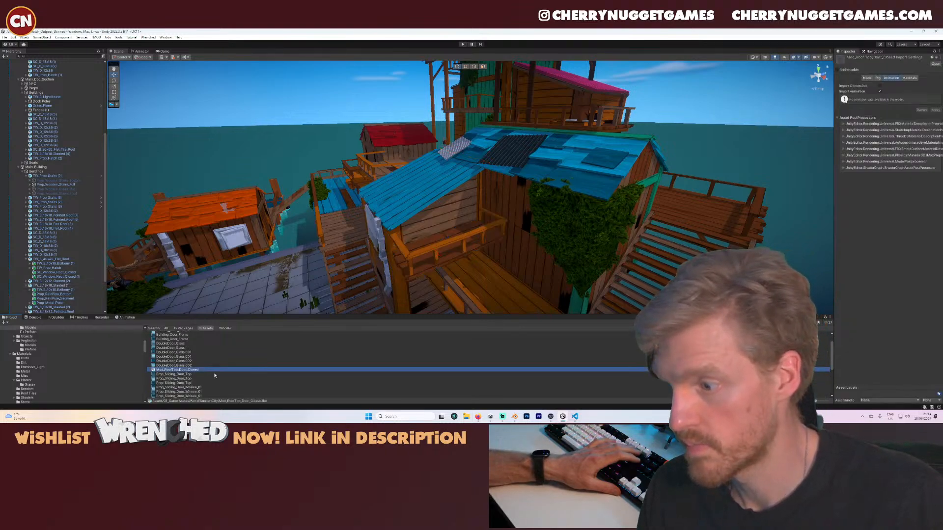
scroll(194, 373, "down", 2)
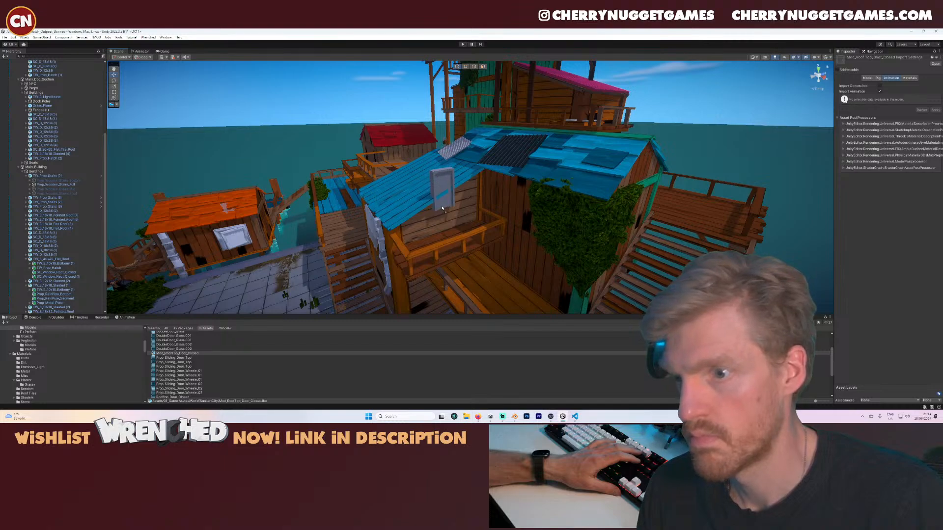
left_click_drag(442, 208, 441, 208)
key("Delete")
scroll(187, 377, "down", 3)
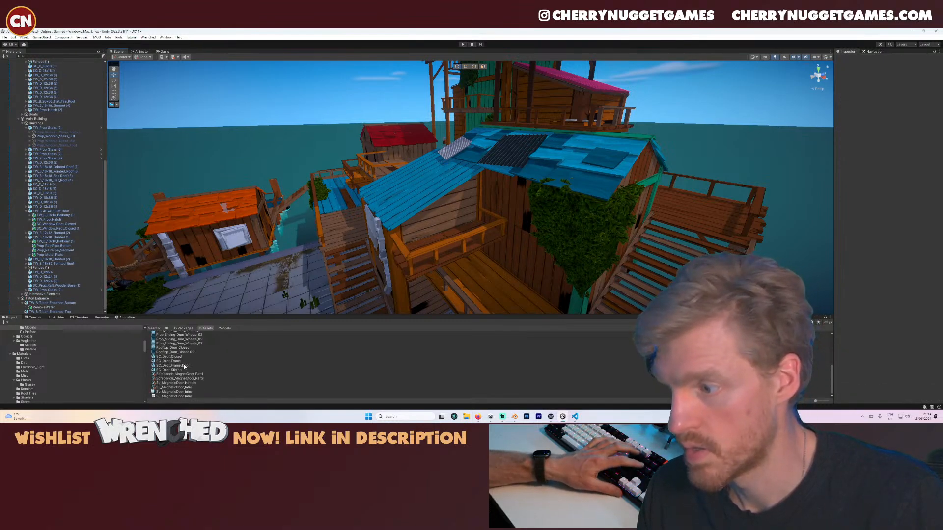
- Try placing SC_Door_Frame directly in the scene at the balcony wall and undo the placement
left_click(178, 366)
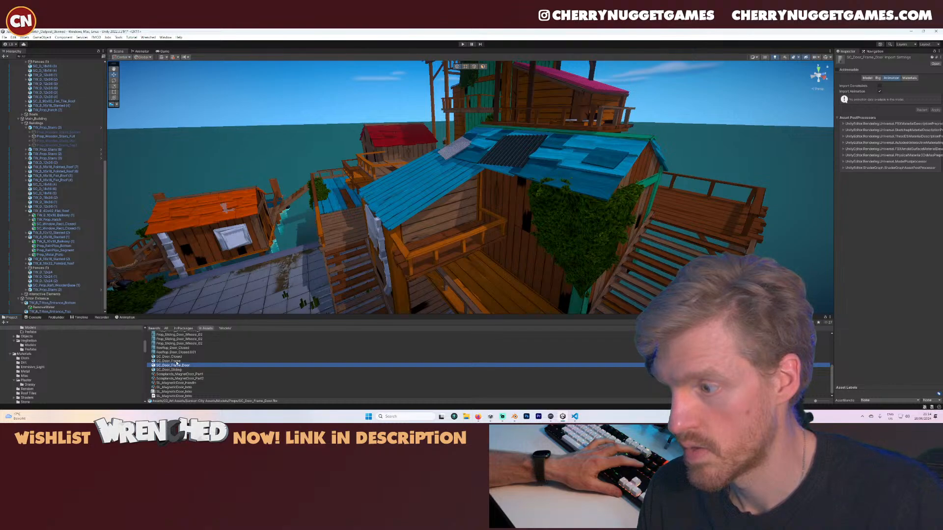
left_click(176, 362)
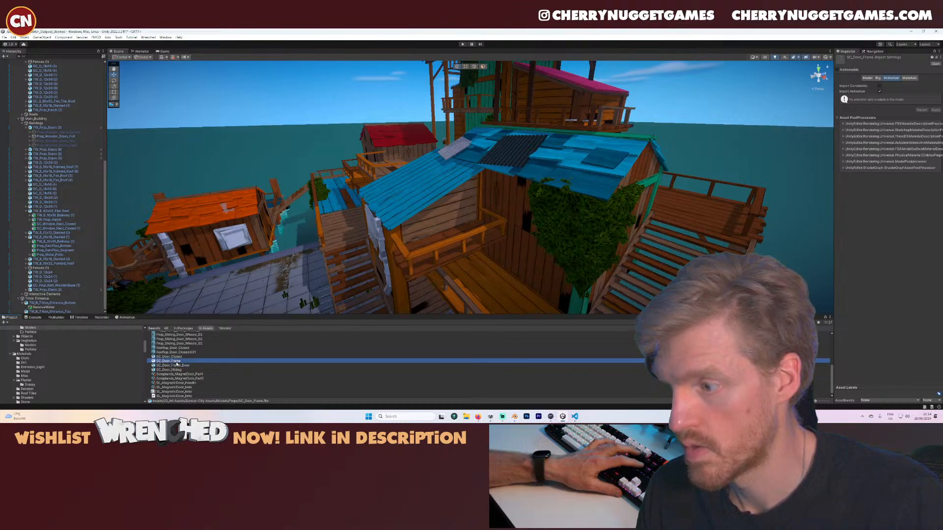
left_click_drag(177, 364, 443, 238)
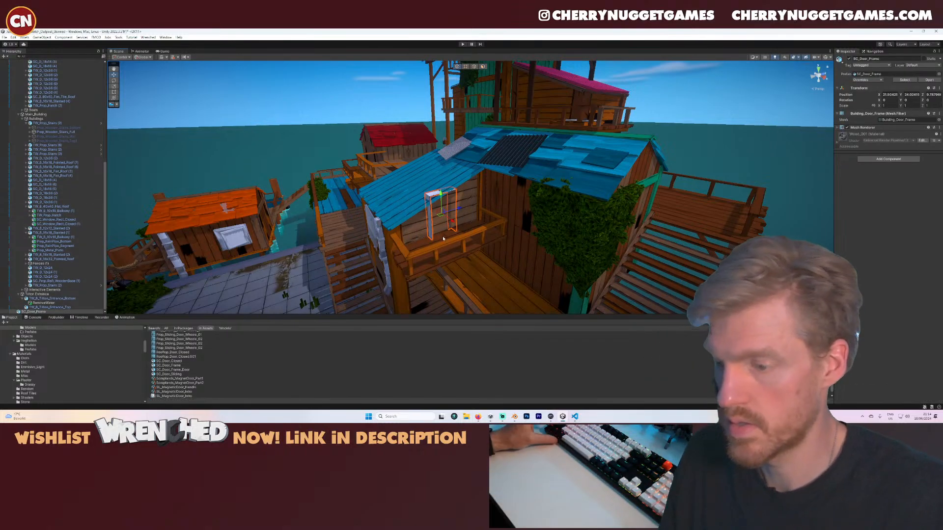
key("ctrl+z")
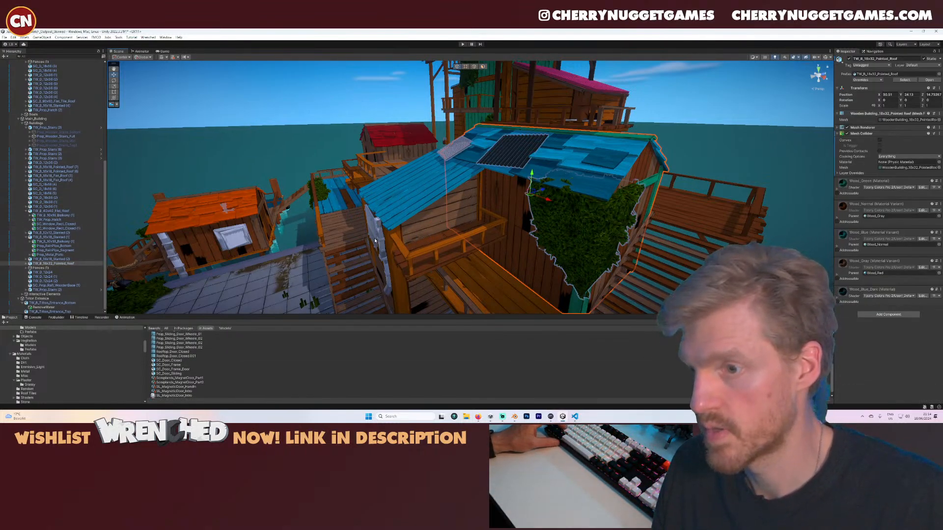
- Add SC_Door_Frame as a child of the slanted building, with SC_Door_Frame_Door as the frame's child
left_click(435, 213)
left_click_drag(175, 366, 62, 241)
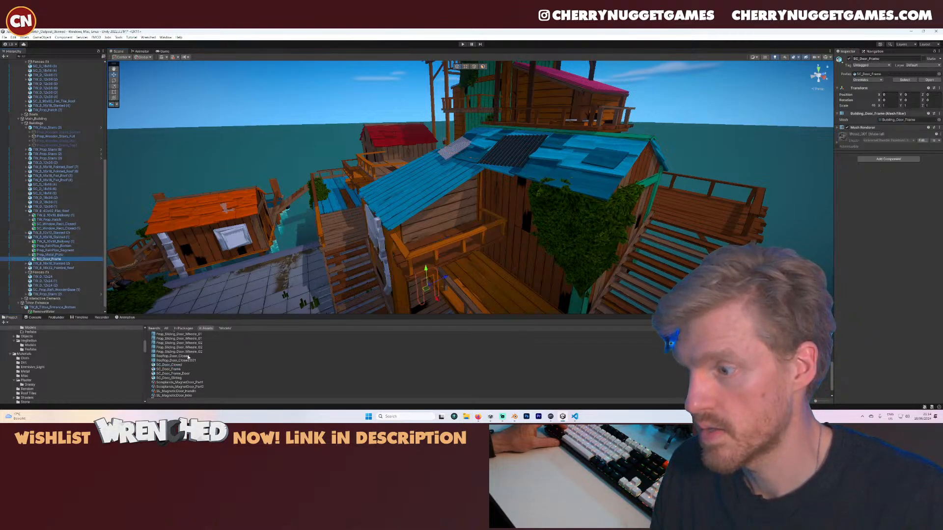
left_click(52, 259)
key("Right")
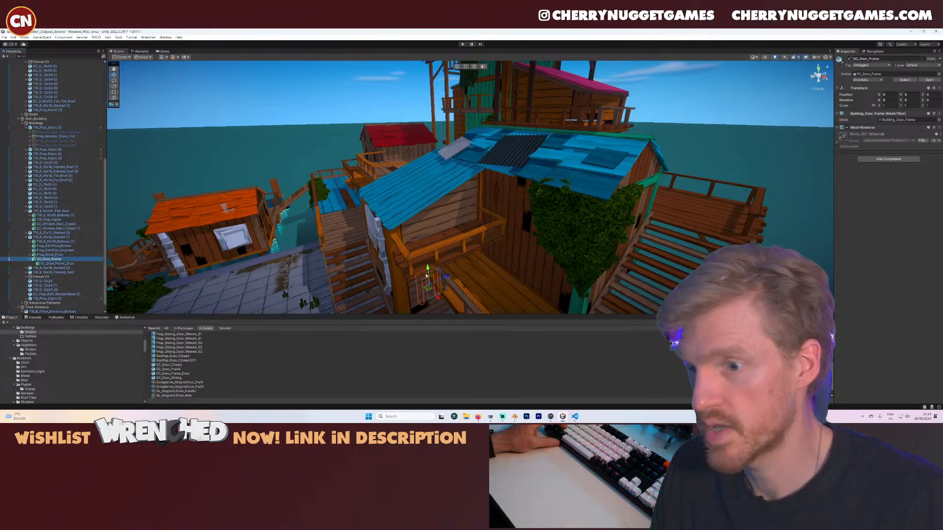
- Position the door frame upright on the balcony wall, standing on the balcony floor, and fit the door into it
left_click_drag(421, 271, 448, 241)
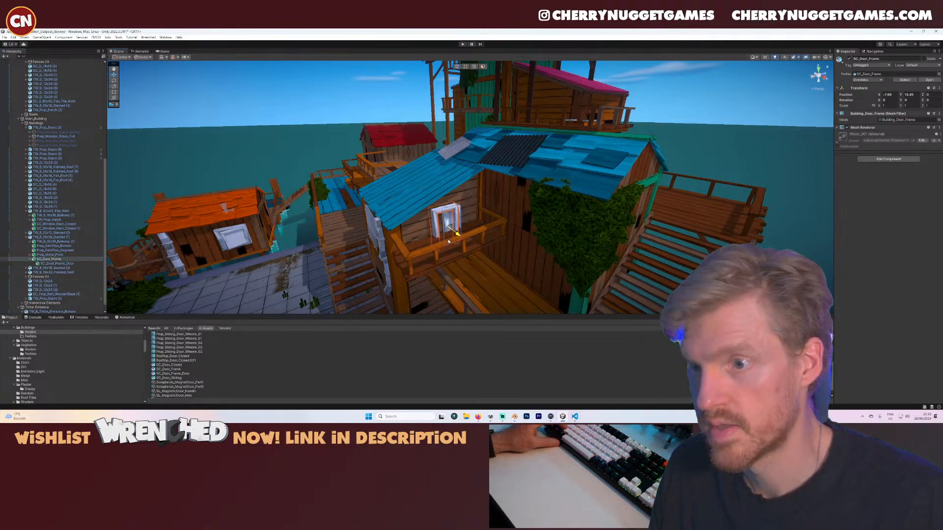
scroll(457, 235, "up", 3)
middle_click_drag(467, 239, 445, 208)
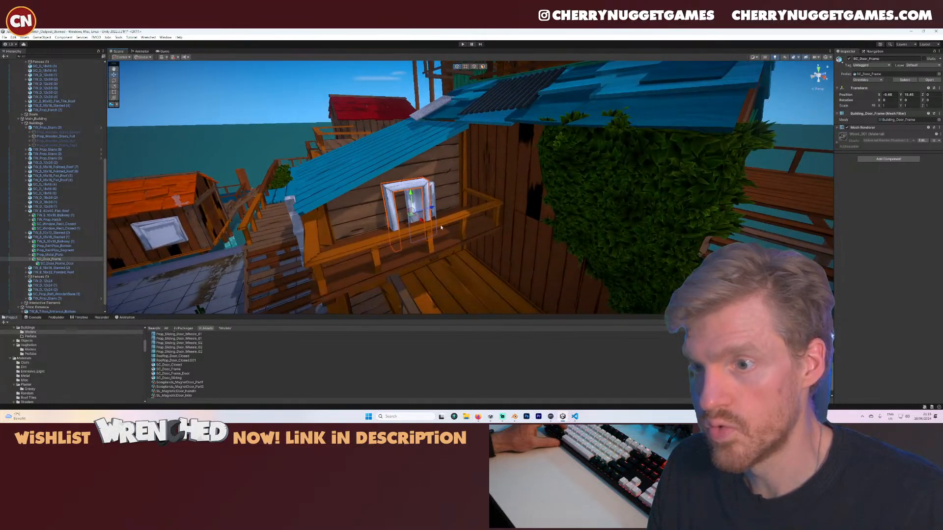
scroll(432, 211, "up", 4)
left_click_drag(383, 227, 431, 205)
- Rotate the door inside the frame about 35 degrees around its vertical axis so it stands ajar
key("e")
left_click(434, 166)
key("w")
key("s")
right_click_drag(434, 244, 456, 251)
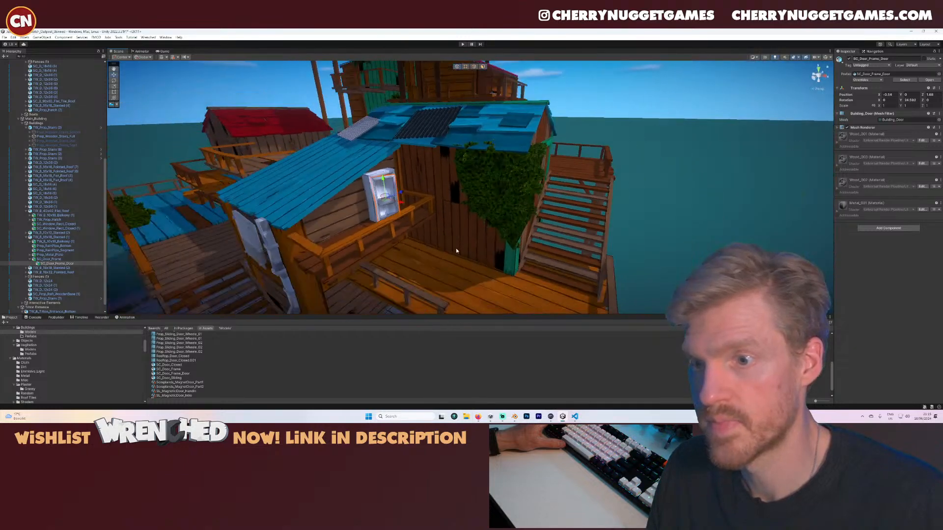
- Nudge the whole door frame slightly along the balcony wall
left_click(371, 192)
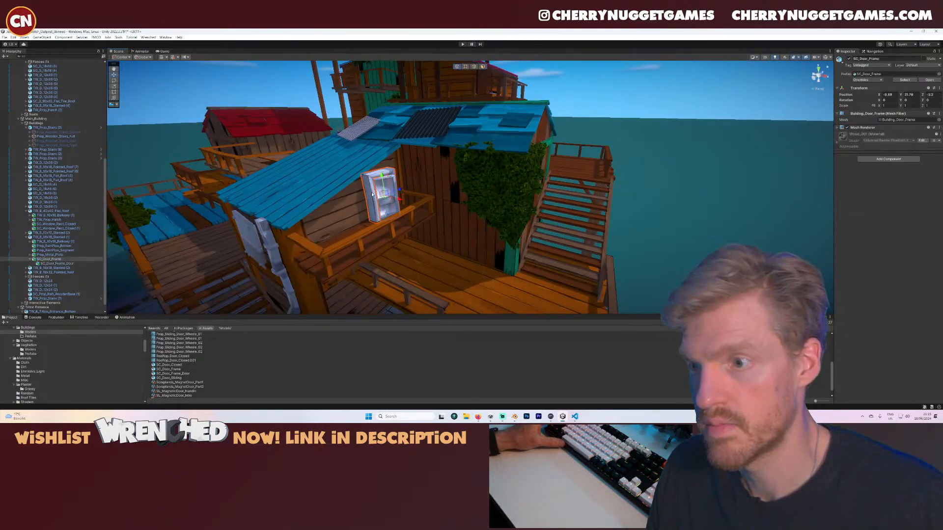
left_click(54, 259)
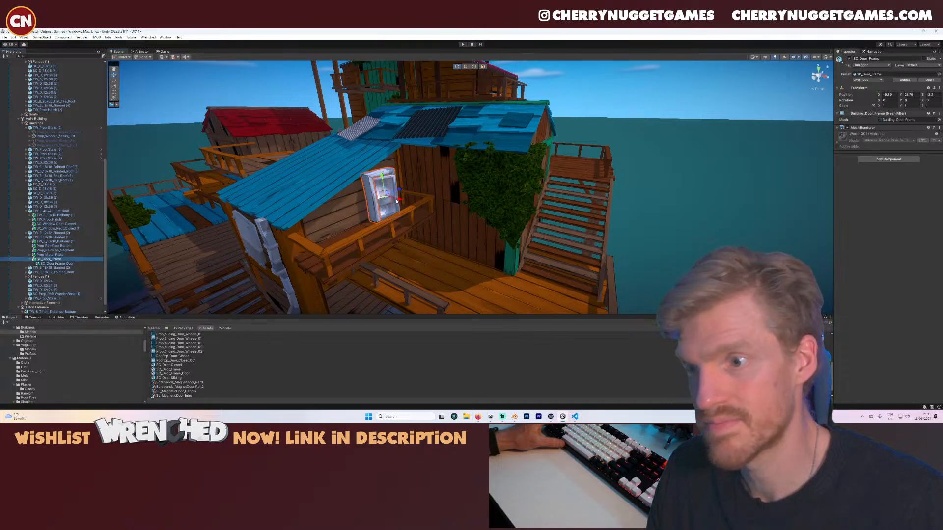
left_click_drag(397, 201, 395, 200)
- Duplicate the slanted building's metal plate, place the copy low on the vine-covered wall and rotate it nearly level
right_click_drag(422, 227, 351, 249)
left_click(325, 254)
key("ctrl+d")
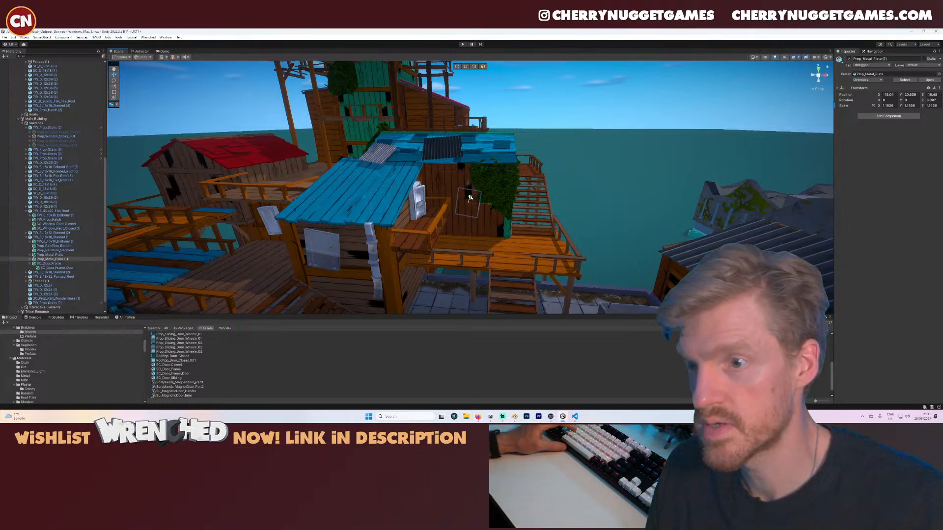
left_click_drag(470, 198, 494, 223)
key("e")
key("w")
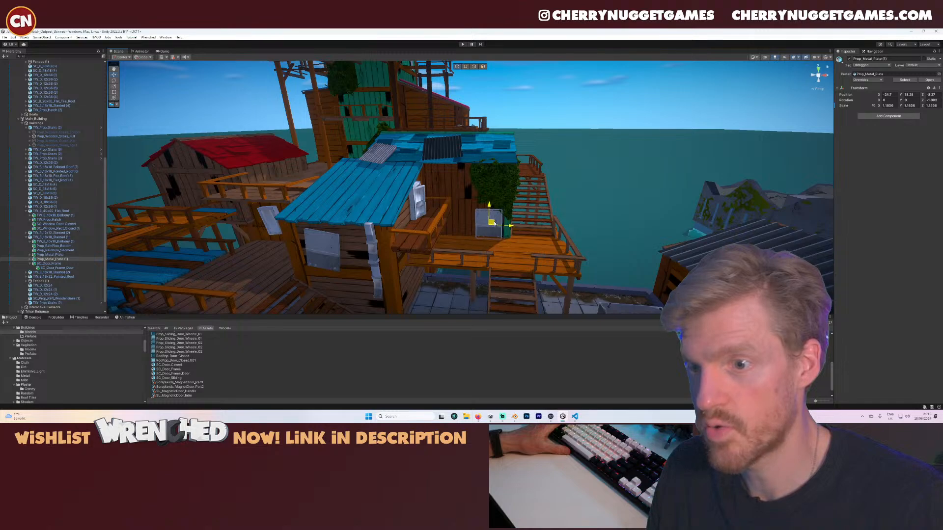
- Make the copied metal plate a child of the pointed-roof building, scale it to about 1.4 and fit it behind the vine
left_click(465, 194)
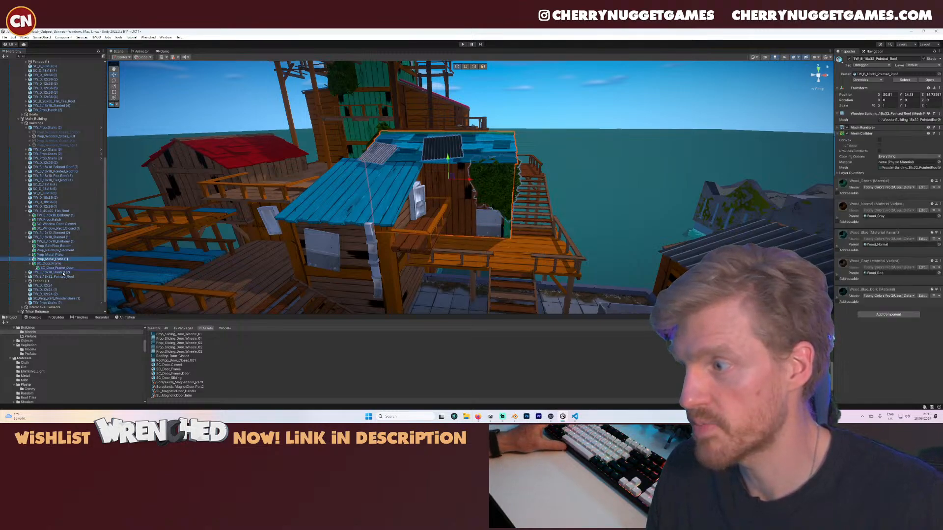
left_click(491, 223)
scroll(510, 230, "up", 3)
key("r")
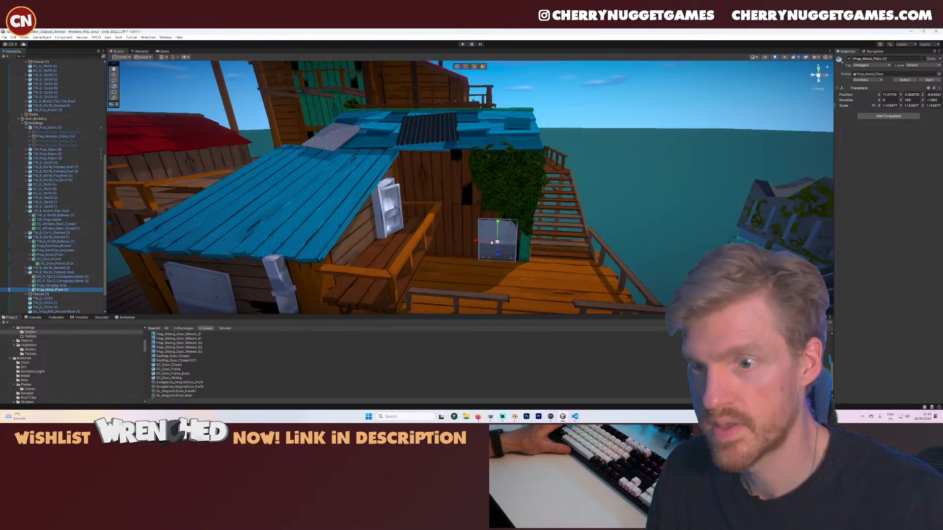
left_click_drag(497, 241, 475, 226)
key("w")
- Try a second metal plate copy higher on the vine wall, inspect its child parts and delete it
key("ctrl+d")
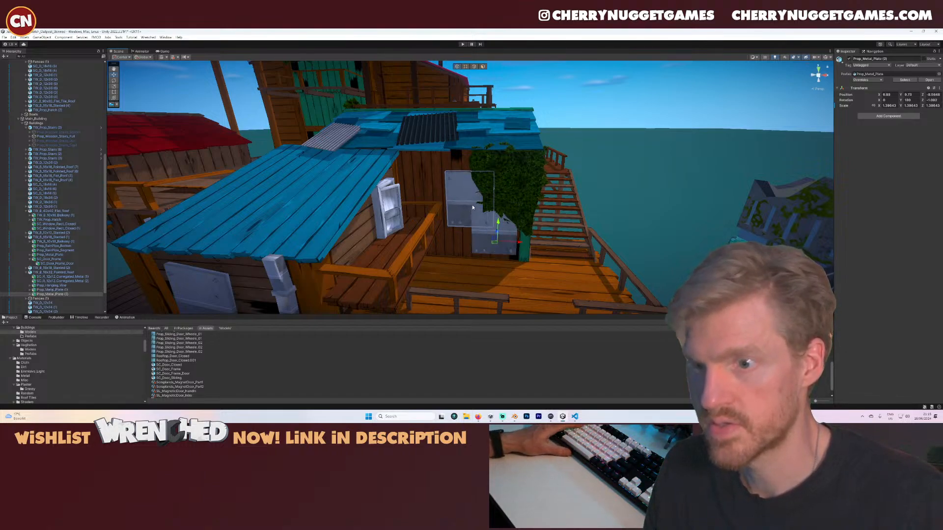
key("ctrl+z")
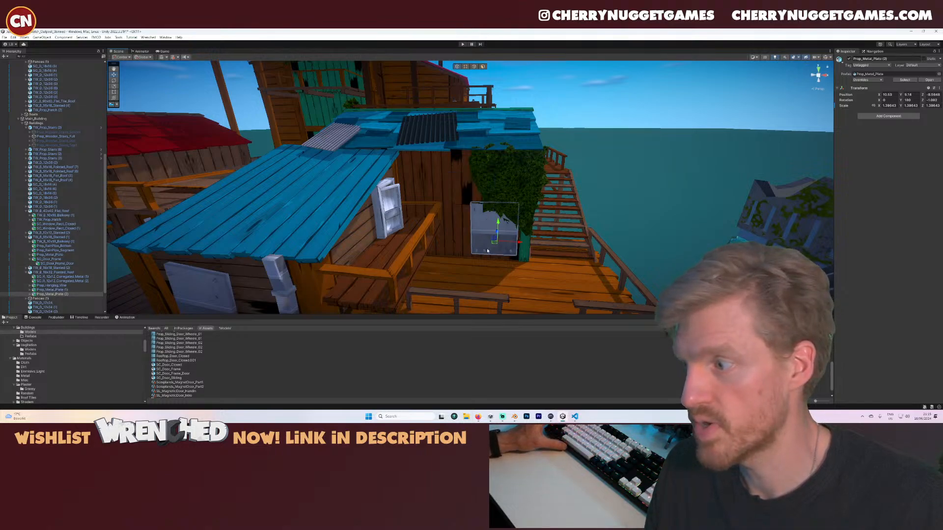
left_click_drag(494, 240, 464, 212)
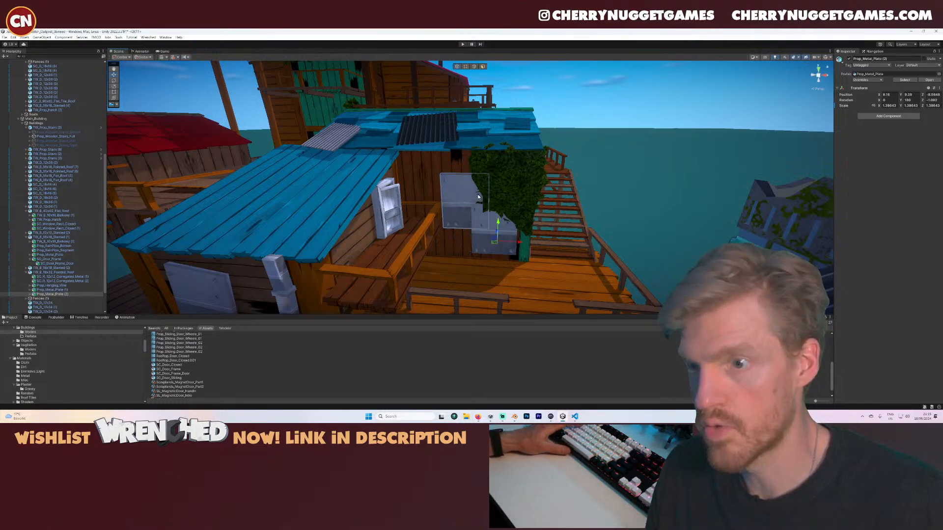
key("e")
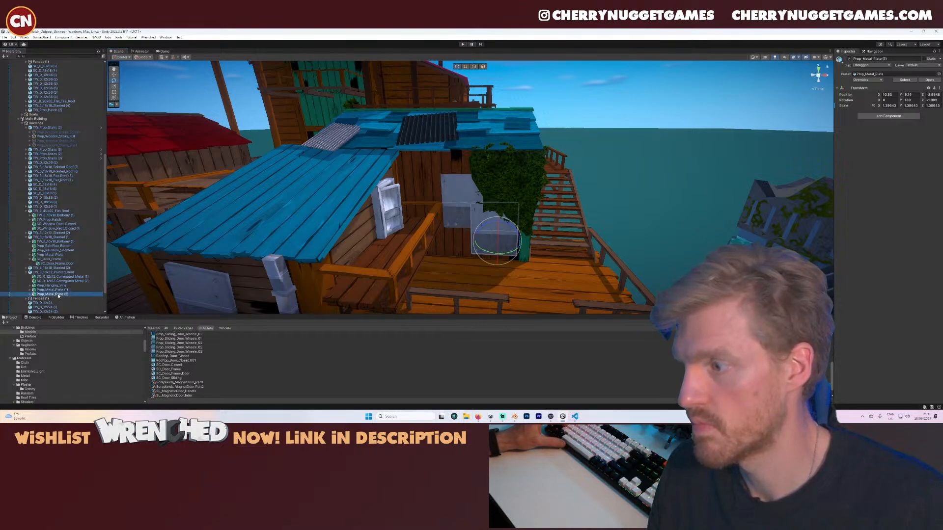
left_click(33, 294)
left_click(52, 298)
scroll(52, 301, "down", 2)
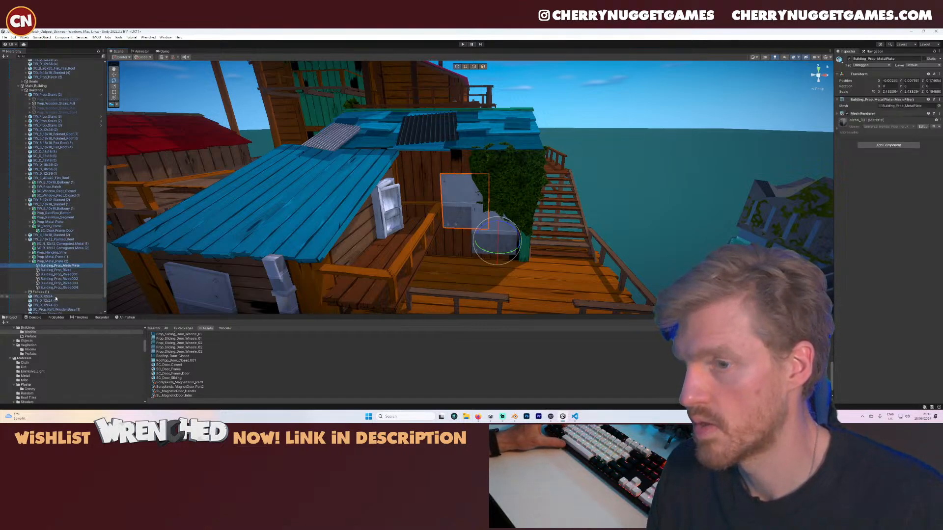
left_click(63, 262)
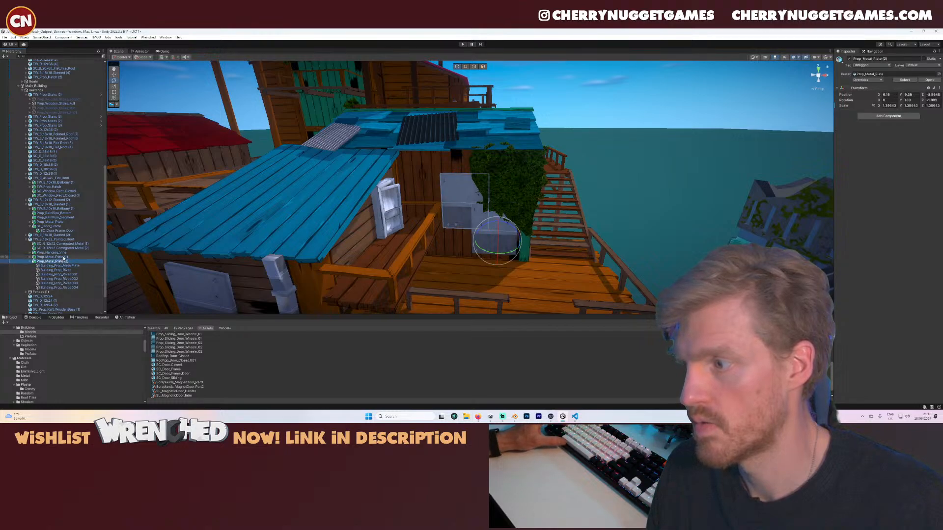
left_click(64, 258)
left_click(64, 261)
key("Delete")
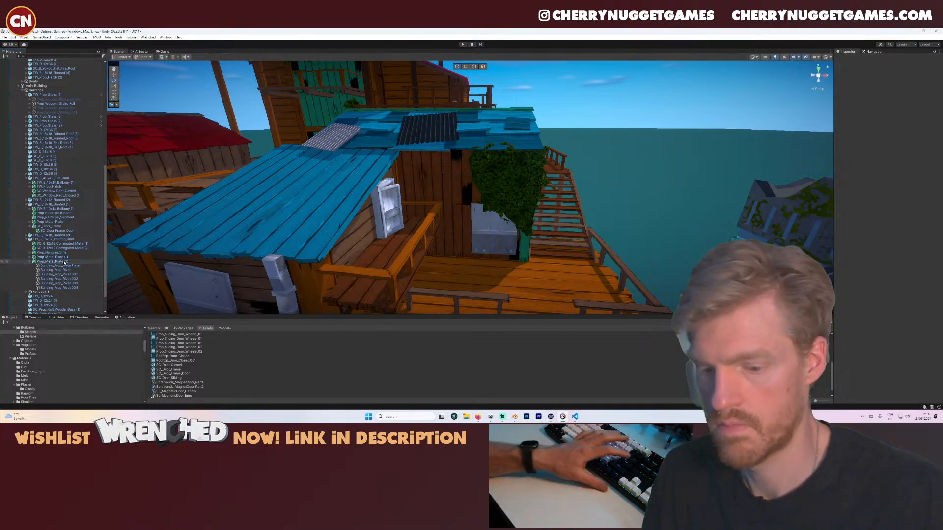
- Duplicate the vine wall's metal plate with handles set to Pivot, move the copy higher, tilt it about 26 degrees and scale it to about 1.11
left_click(65, 263)
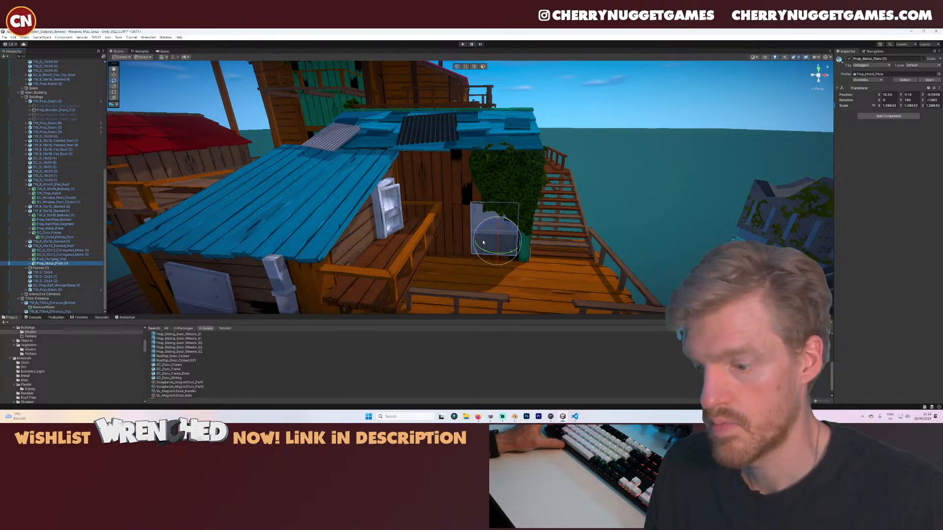
key("ctrl+d")
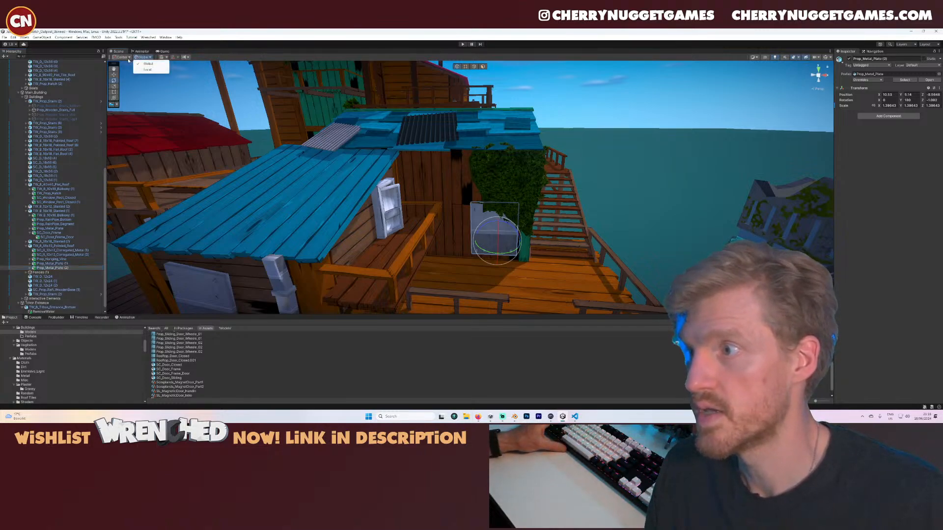
left_click(128, 57)
left_click(130, 70)
left_click_drag(515, 220, 457, 196)
key("w")
key("r")
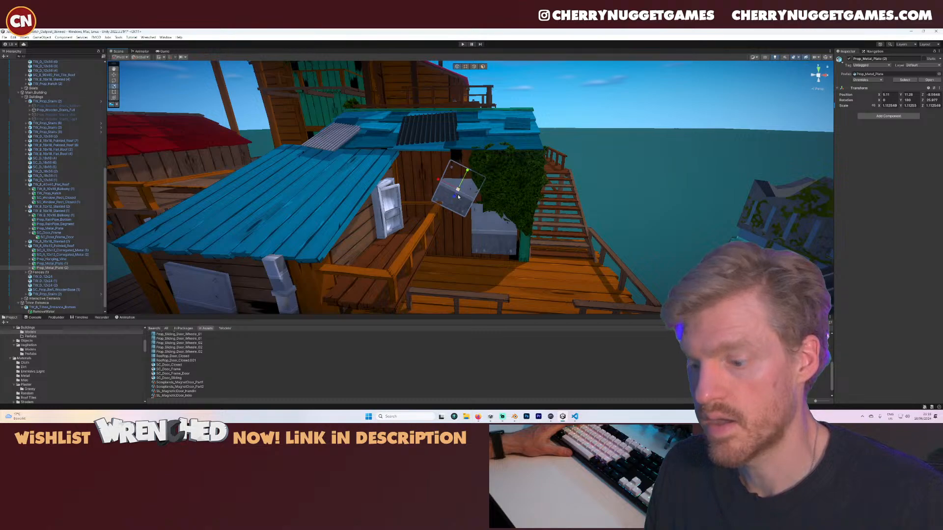
right_click_drag(459, 198, 453, 217)
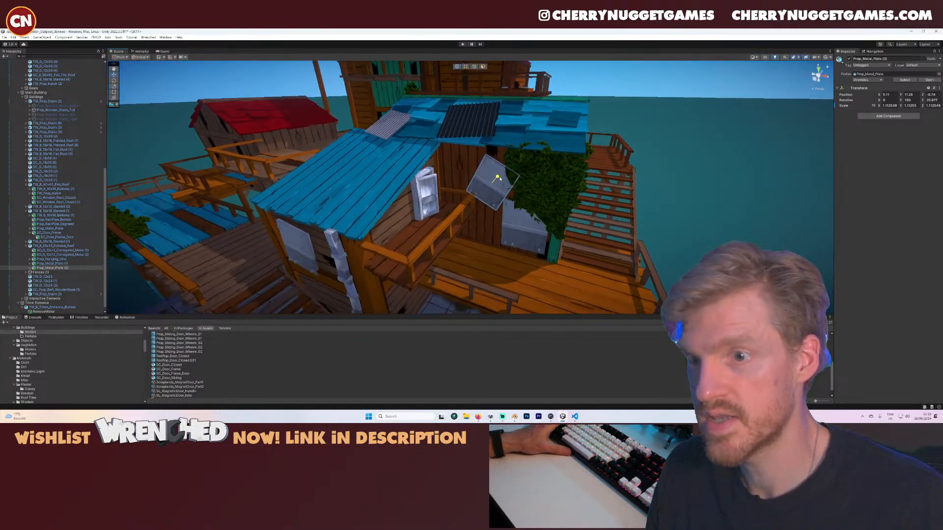
mouse_move(503, 188)
left_mouse_down()
mouse_move(488, 161)
mouse_move(514, 179)
left_mouse_up()
left_click(553, 211)
right_click_drag(553, 213, 566, 216)
scroll(507, 237, "down", 8)
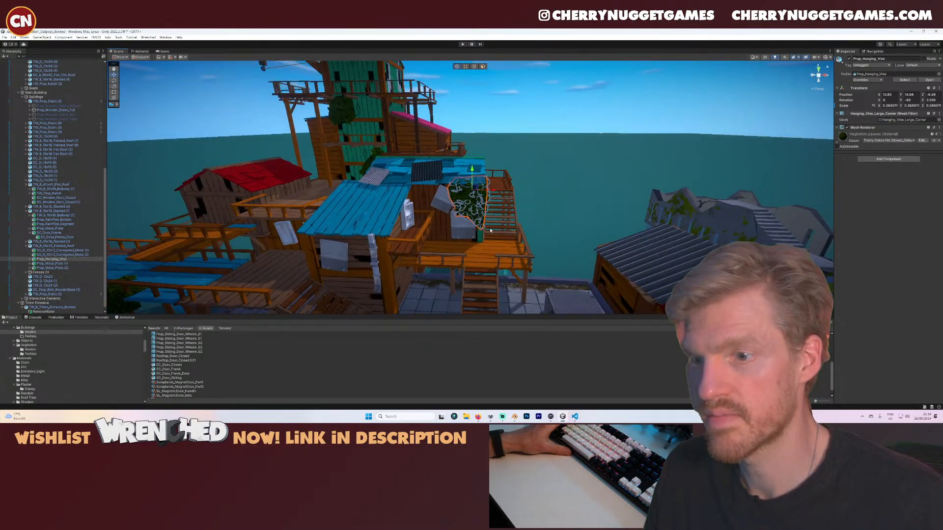
- Rotate the higher metal plate on the vine-covered wall to nearly level and move it away from the vine, nearer the slanted building
scroll(486, 231, "up", 8)
scroll(437, 228, "down", 3)
left_click(432, 201)
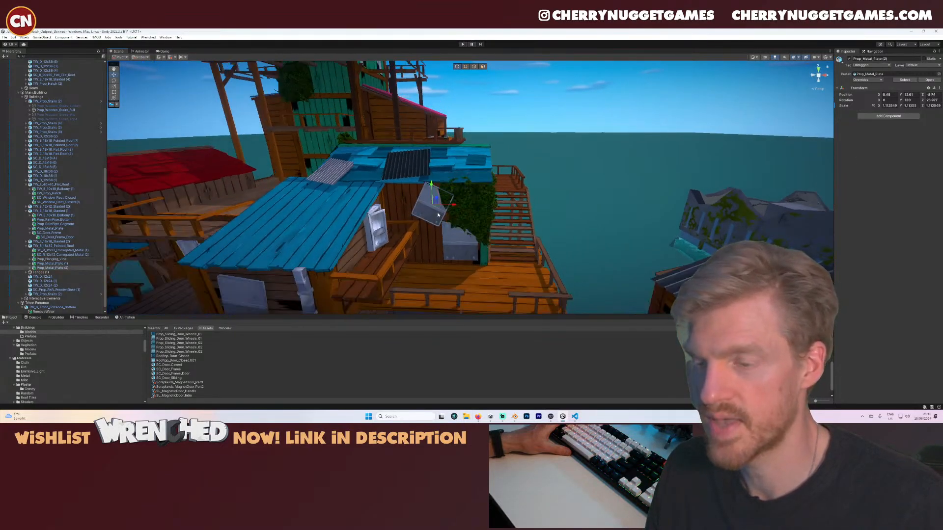
key("e")
left_click_drag(446, 191, 347, 169)
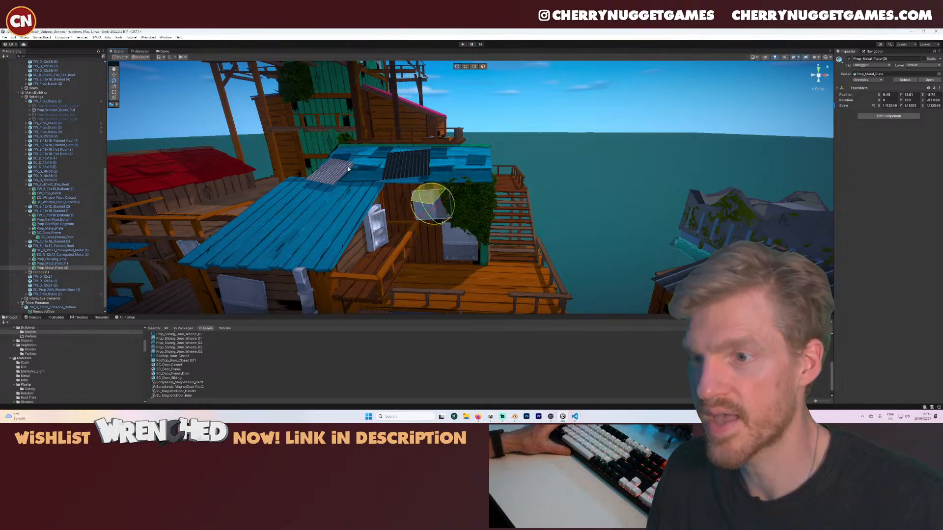
key("w")
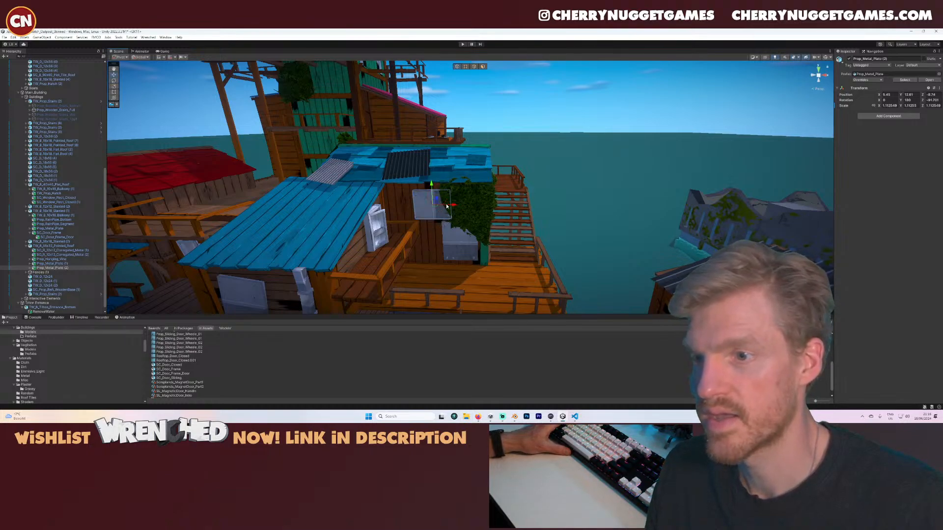
left_click_drag(448, 206, 409, 195)
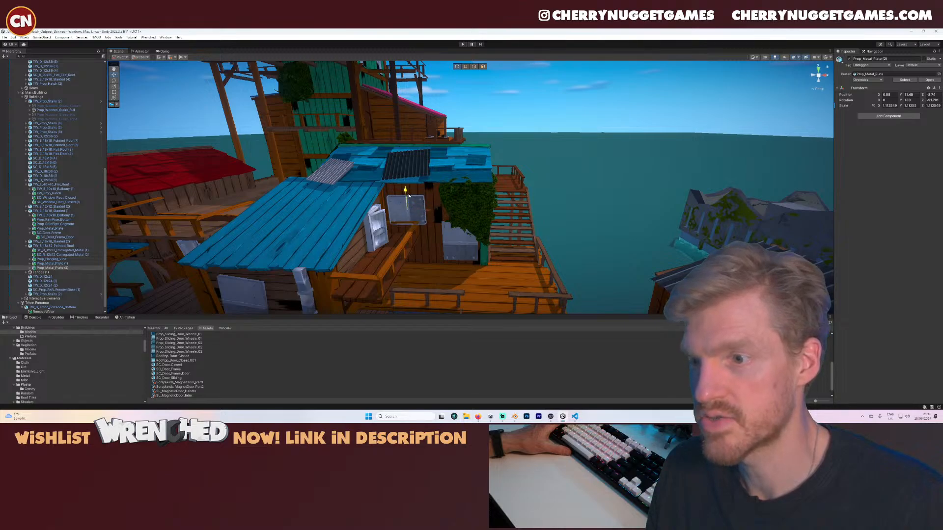
- Examine the lower metal plate and the slanted building's walls from several sides for bare spots, including the ground-level wall by the stairs
left_click(455, 232)
key("s")
right_click_drag(455, 231, 475, 238)
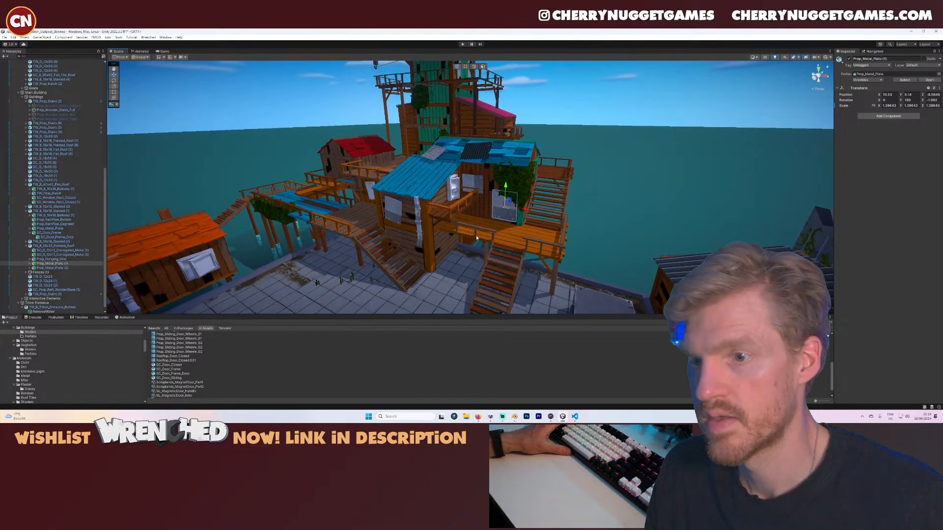
scroll(476, 238, "down", 3)
middle_click_drag(476, 238, 496, 222)
scroll(491, 232, "up", 5)
scroll(491, 231, "down", 3)
scroll(498, 242, "up", 4)
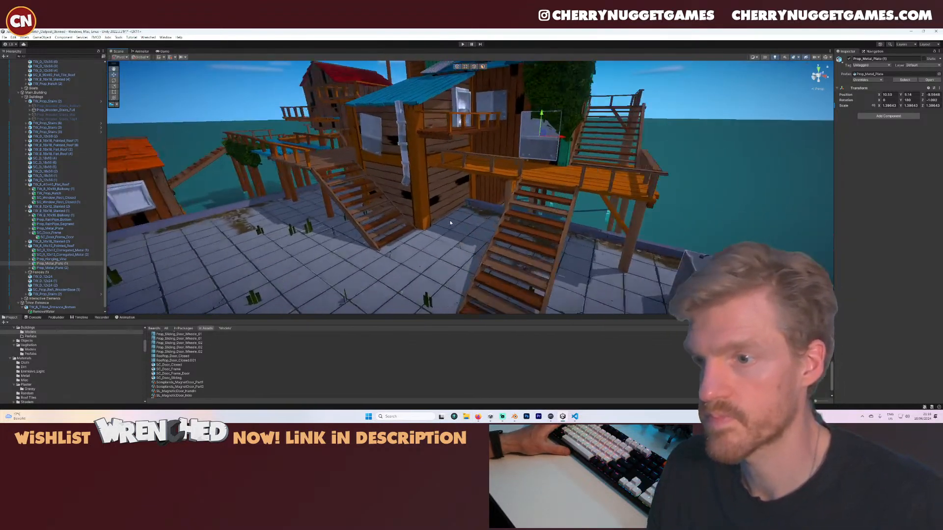
scroll(437, 192, "up", 4)
left_click(436, 193)
scroll(422, 182, "down", 4)
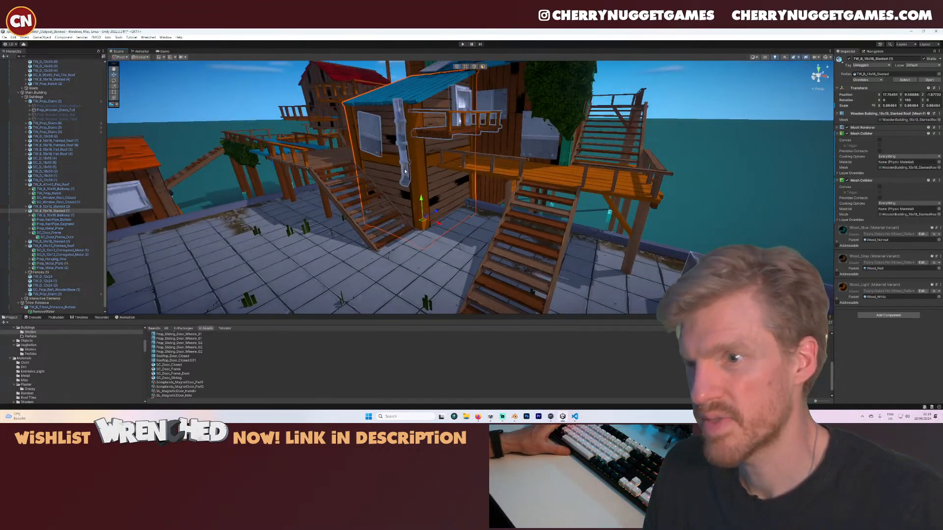
scroll(405, 171, "down", 4)
right_click_drag(405, 171, 560, 211)
scroll(561, 211, "up", 4)
middle_click_drag(561, 211, 429, 201)
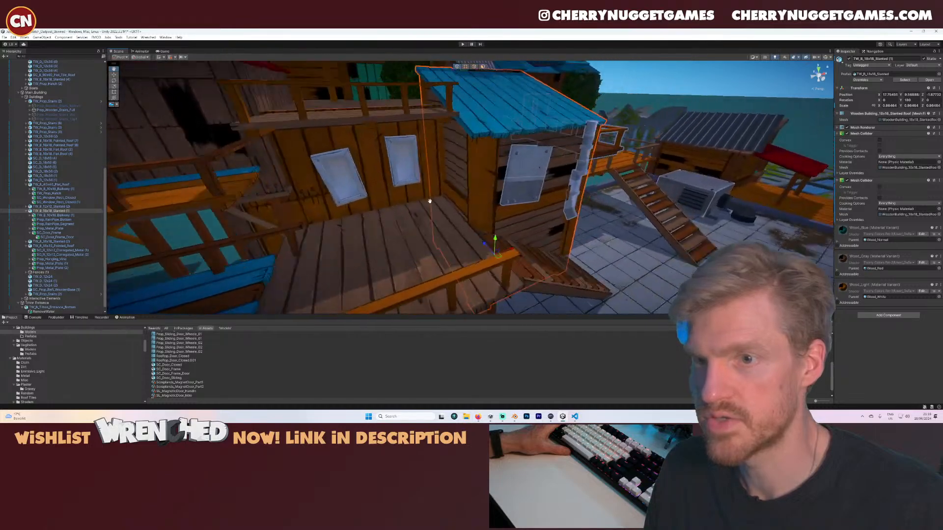
scroll(430, 201, "down", 4)
right_click_drag(488, 210, 478, 210)
middle_click_drag(478, 211, 391, 189)
scroll(391, 190, "up", 4)
right_click_drag(391, 190, 428, 209)
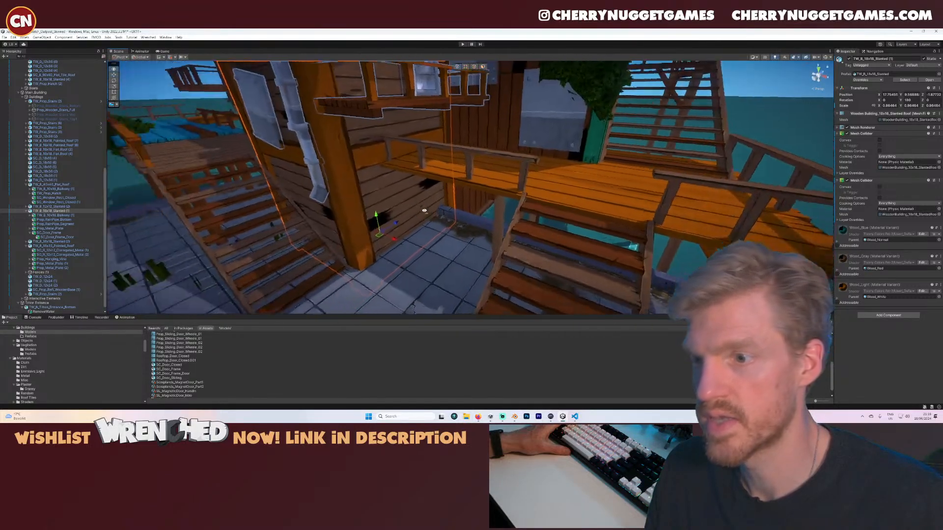
- Add SC_Door_Closed as a child of the blue-roofed slanted building and place it at ground level on the wall beside the corner post
left_click(428, 93)
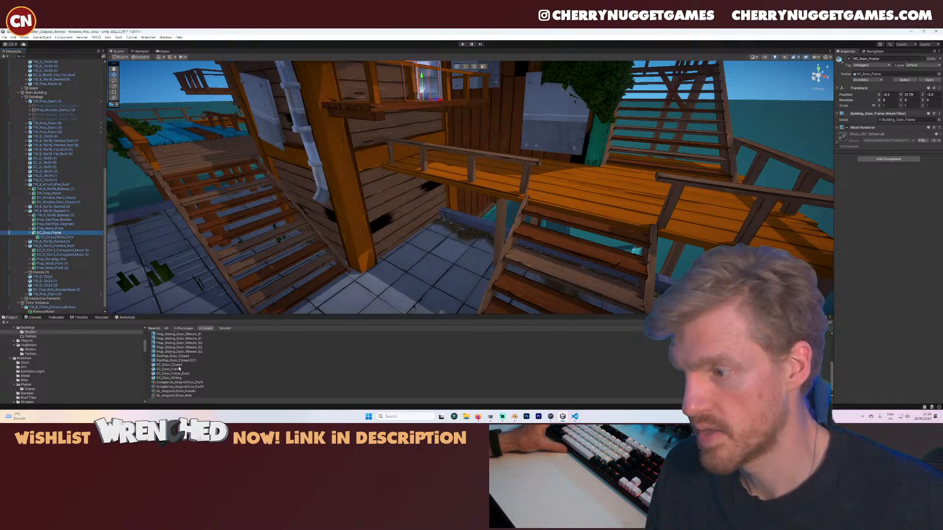
left_click_drag(48, 212, 96, 211)
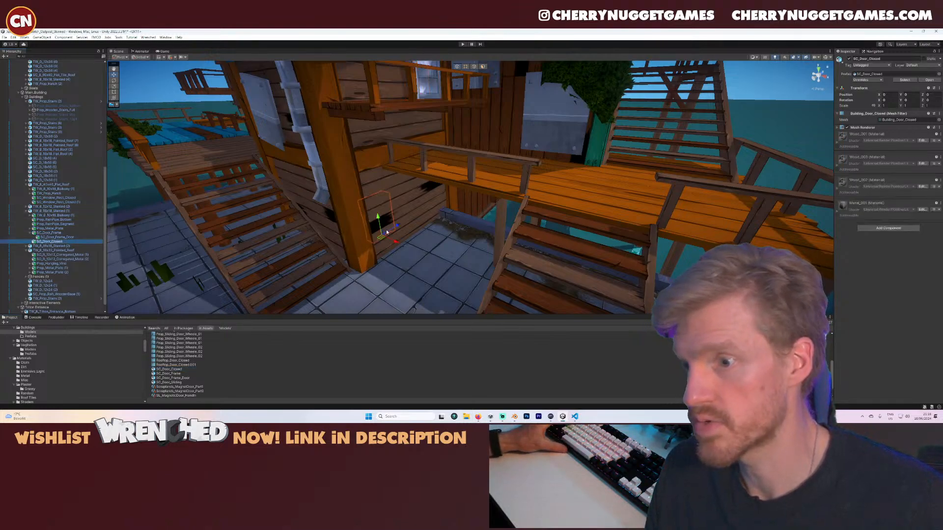
left_click_drag(394, 242, 416, 261)
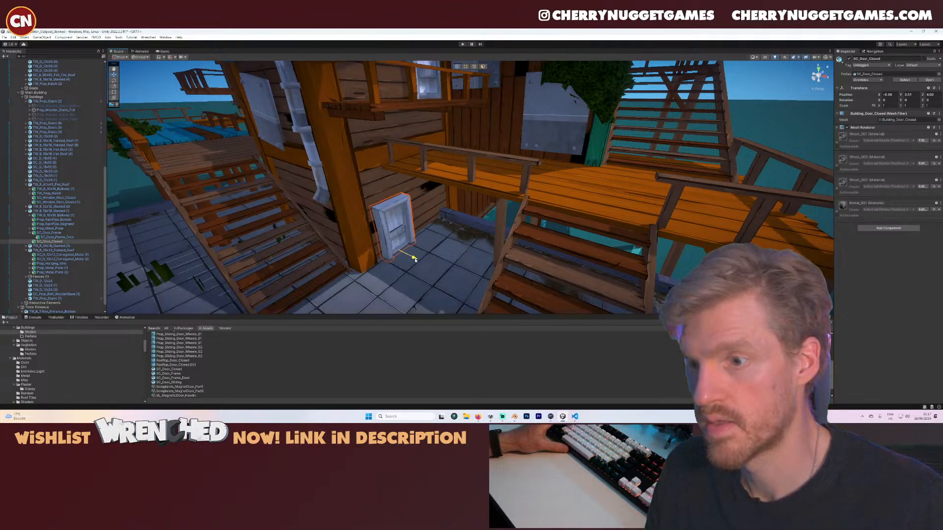
- Review the slanted building from a distance, run the game to check the dressed outpost in play, and stop play mode
scroll(422, 245, "down", 5)
right_click_drag(435, 232, 471, 221)
scroll(418, 224, "down", 4)
left_click(396, 222)
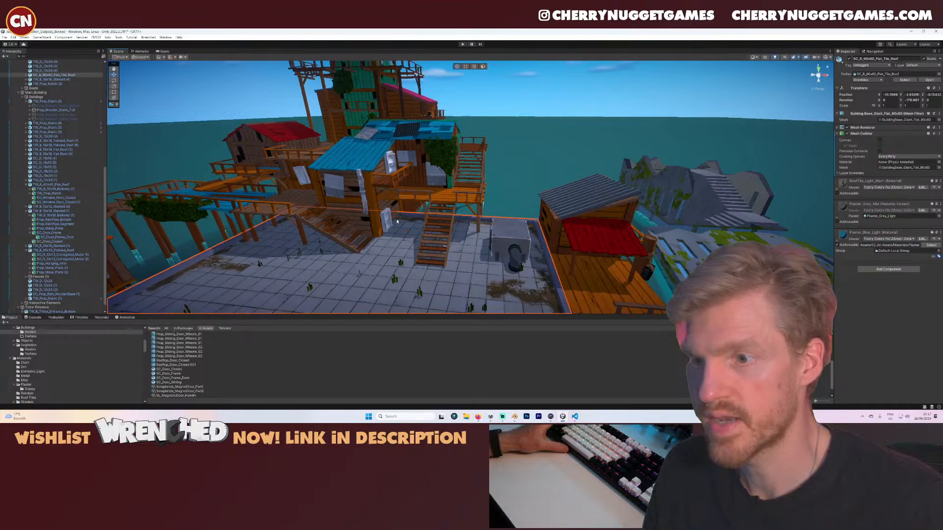
key("w")
right_click_drag(396, 222, 447, 219)
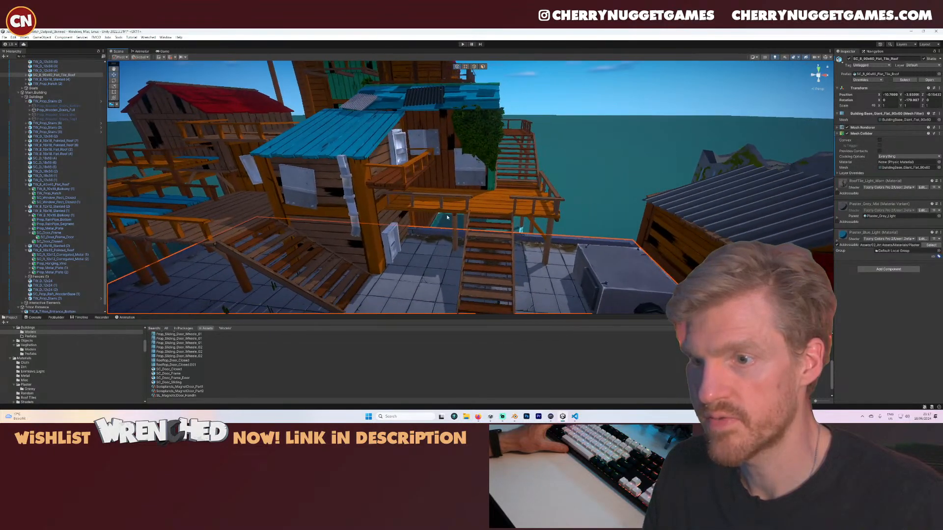
left_click(463, 44)
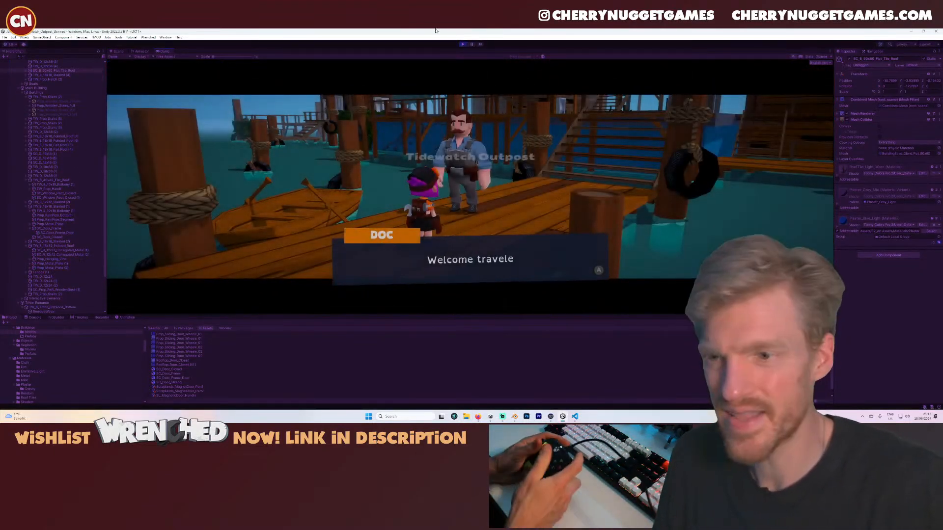
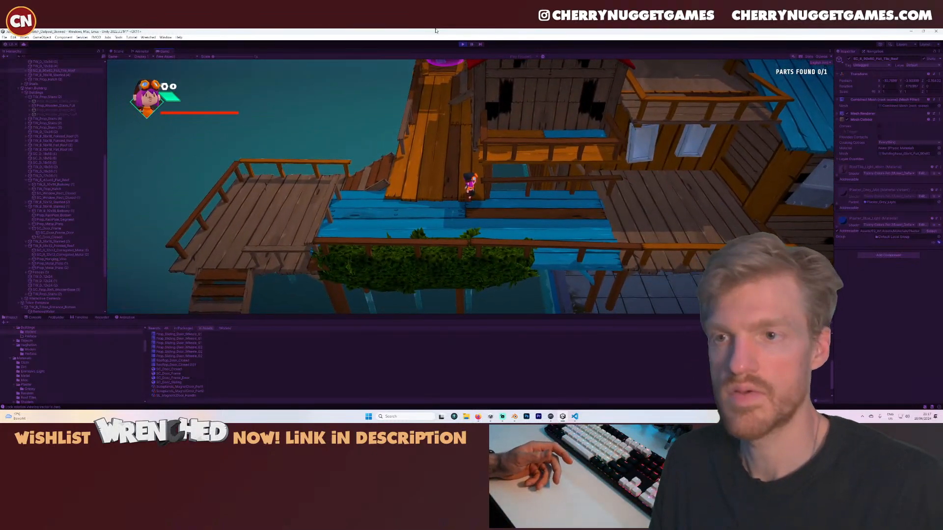
left_click(462, 44)
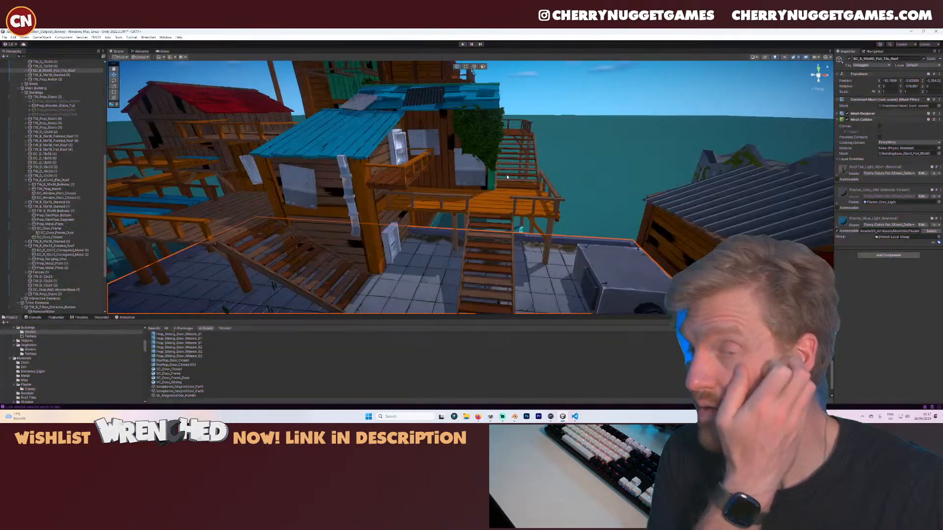
- Add SC_Door_Closed as a child of the red pointed-roof hut and fit it into the front wall at balcony height
scroll(507, 177, "down", 5)
middle_click_drag(383, 212, 458, 216)
scroll(441, 147, "up", 4)
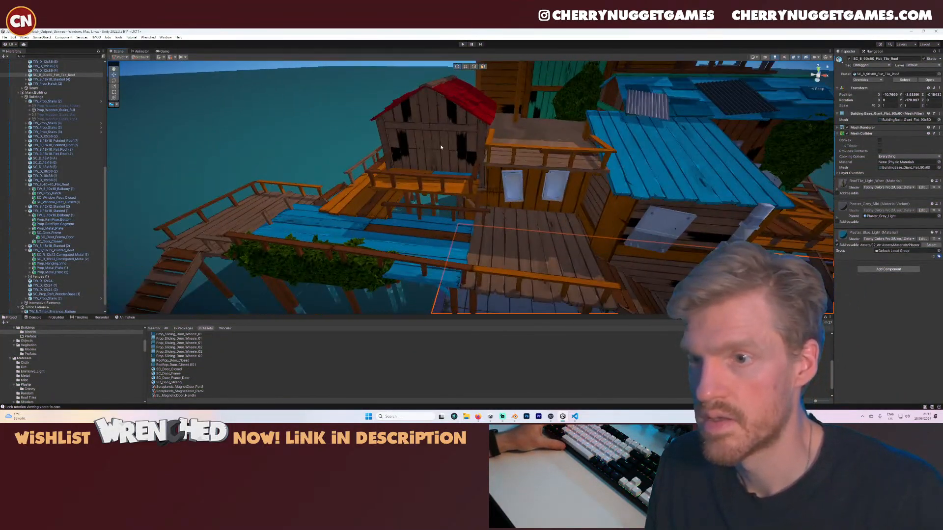
left_click(440, 147)
scroll(177, 373, "up", 1)
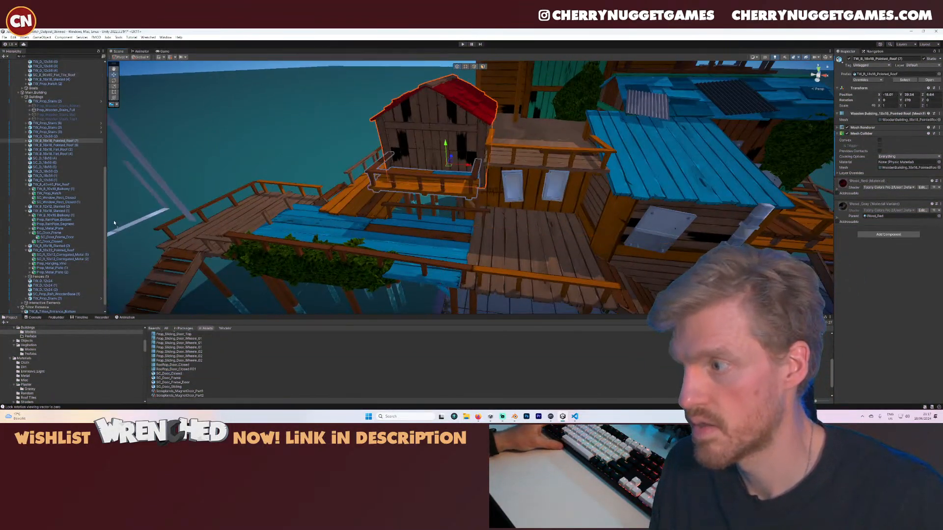
left_click(75, 141)
left_click_drag(75, 143, 74, 142)
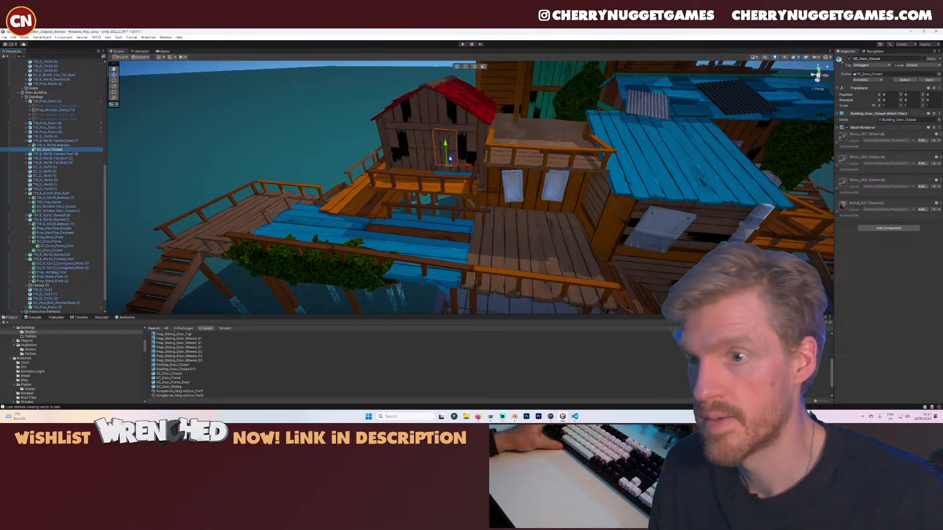
mouse_move(450, 158)
left_mouse_down()
mouse_move(442, 178)
mouse_move(423, 183)
mouse_move(473, 189)
mouse_move(456, 155)
left_mouse_up()
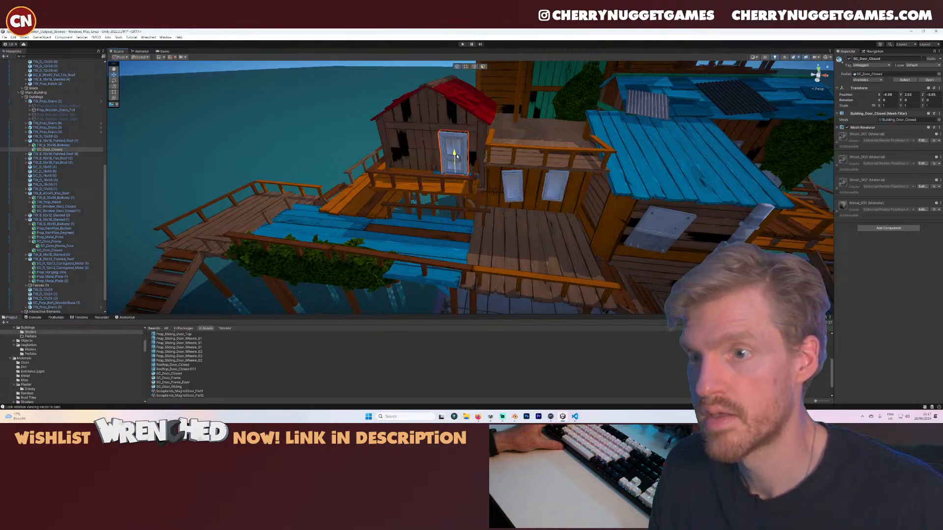
right_click_drag(471, 151, 366, 253)
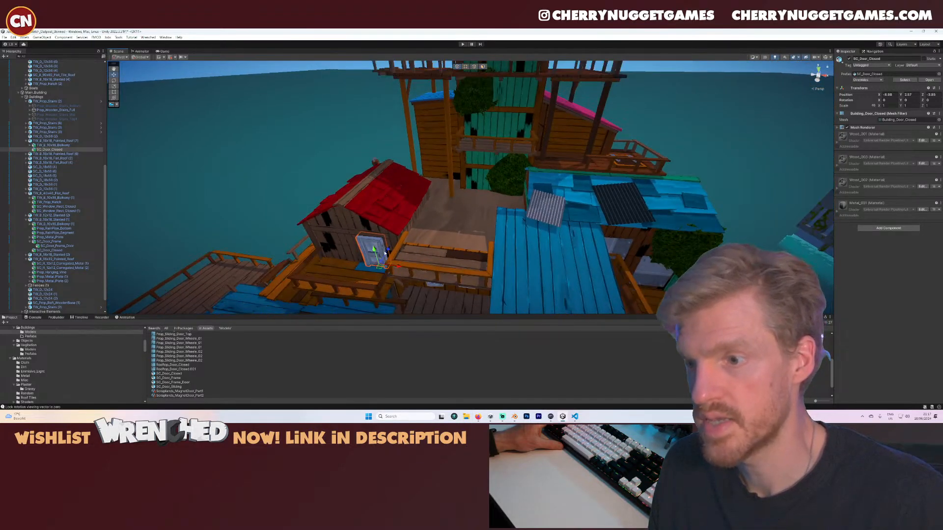
left_click_drag(388, 252, 387, 253)
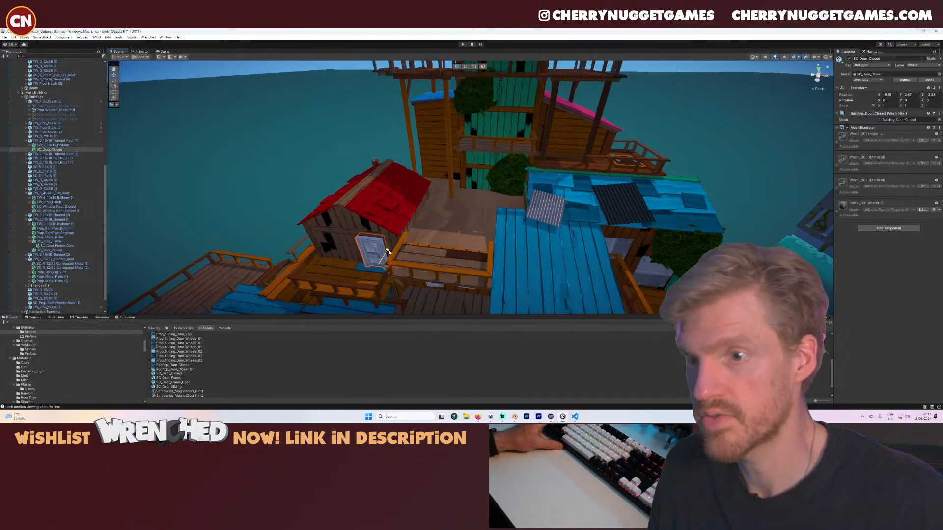
- Add SC_Door_Closed to the tall 12x12 slanted building, turn it about 90 degrees and set it against the wall at deck level
right_click_drag(467, 169, 494, 209)
left_click(494, 208)
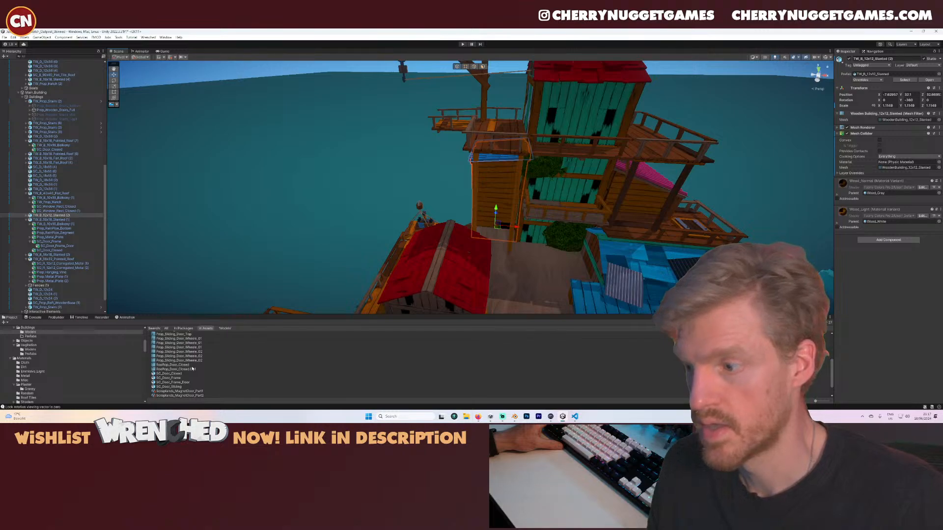
left_click_drag(179, 377, 58, 216)
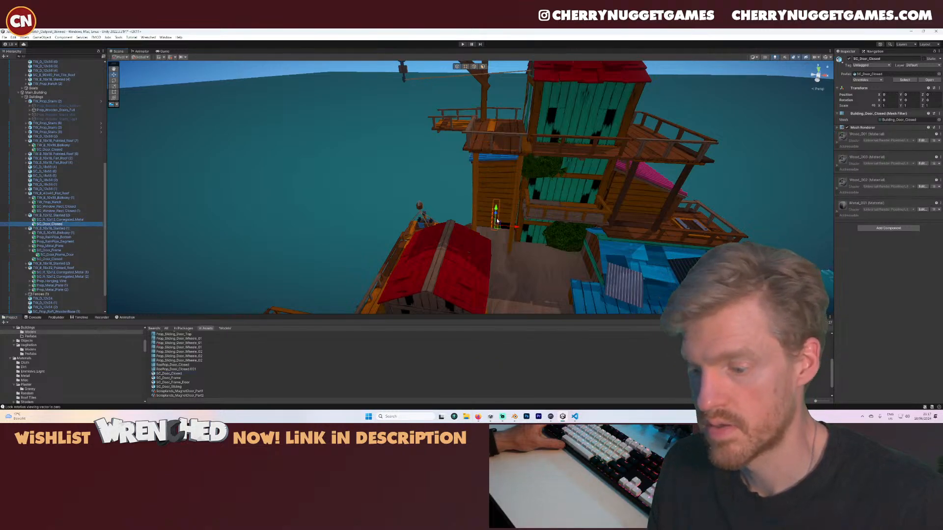
right_click_drag(495, 221, 375, 198)
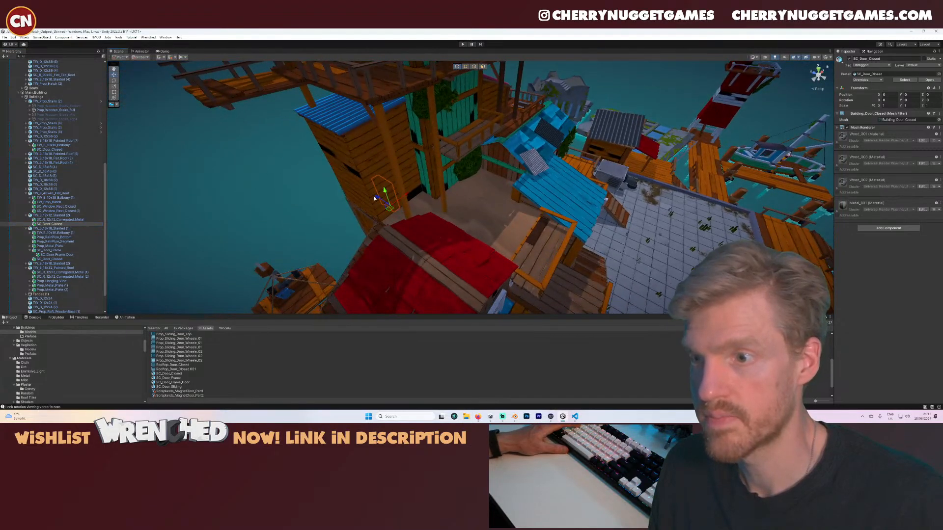
key("f")
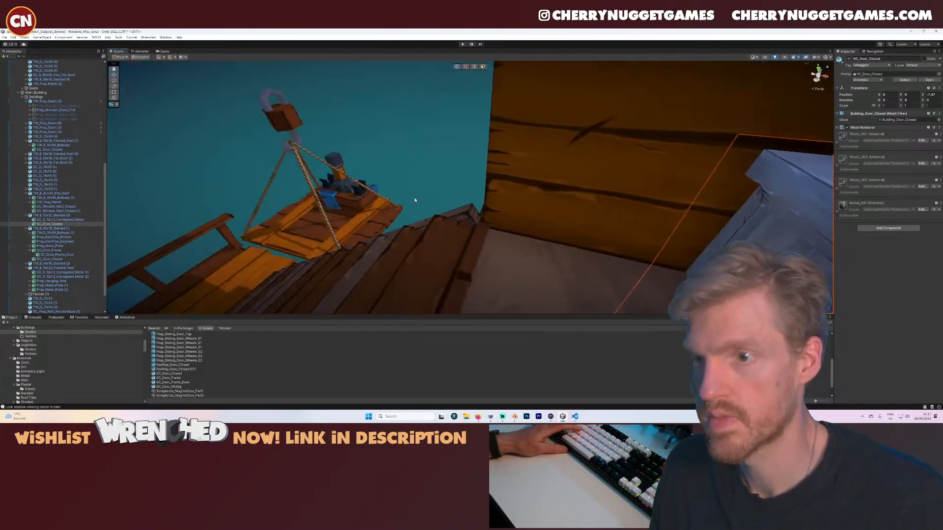
key("e")
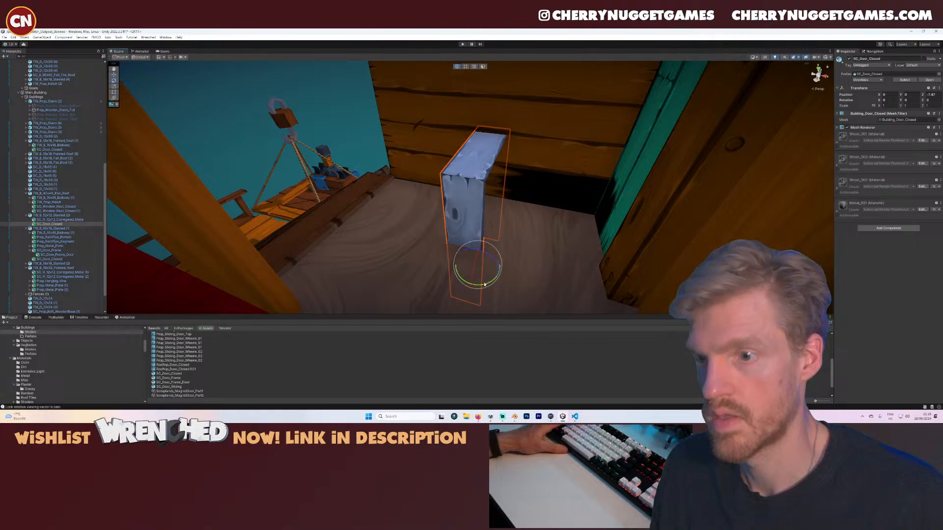
left_click_drag(490, 283, 549, 287)
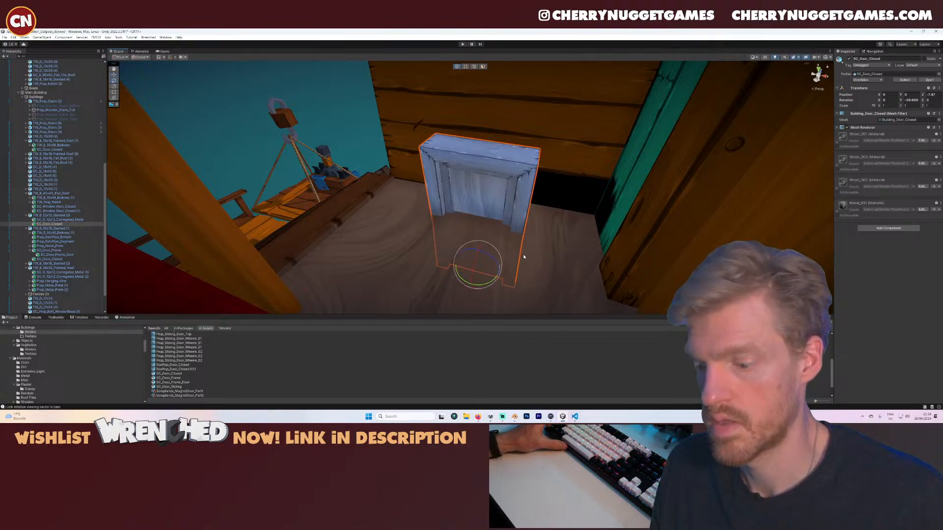
key("w")
left_click_drag(491, 253, 483, 182)
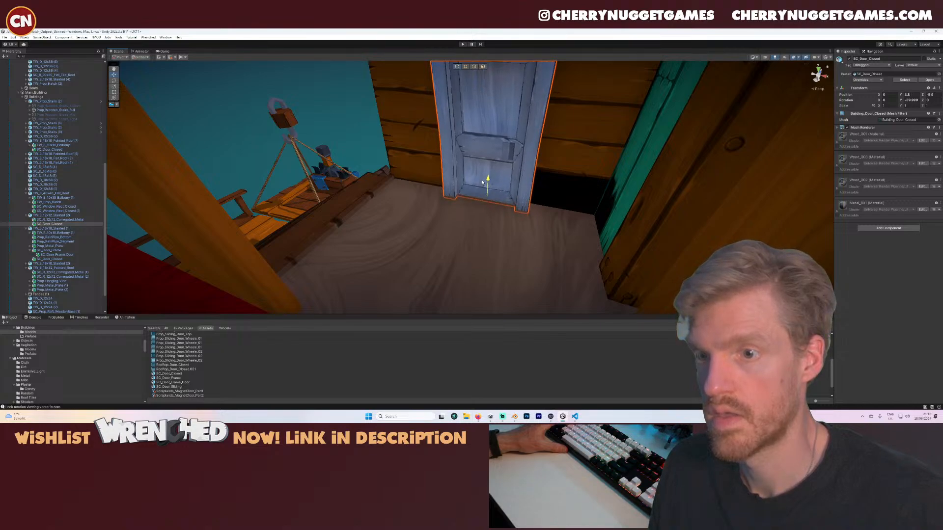
scroll(517, 206, "down", 10)
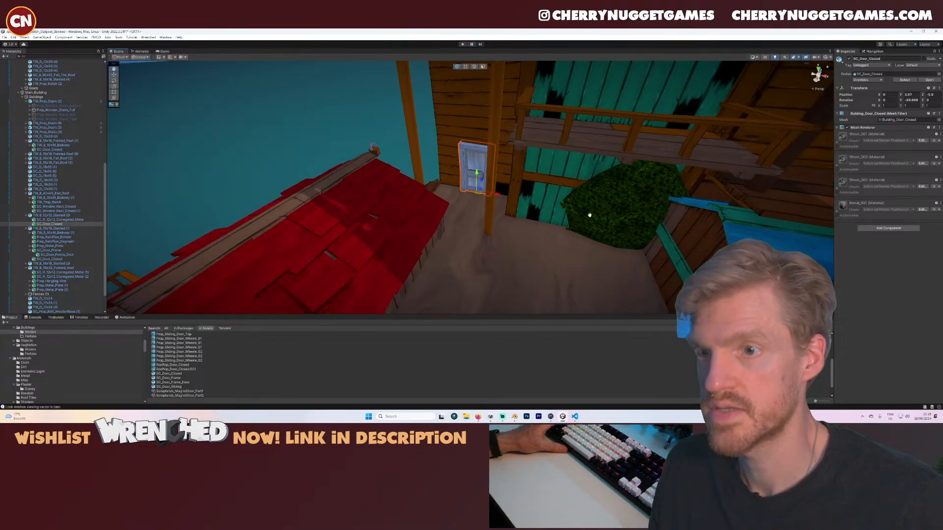
- Add SC_Door_Closed to the green flat-roof tower section, turn it about 90 degrees and place it on the wall behind the balcony
middle_click_drag(589, 213, 491, 256)
scroll(437, 219, "down", 2)
left_click(486, 197)
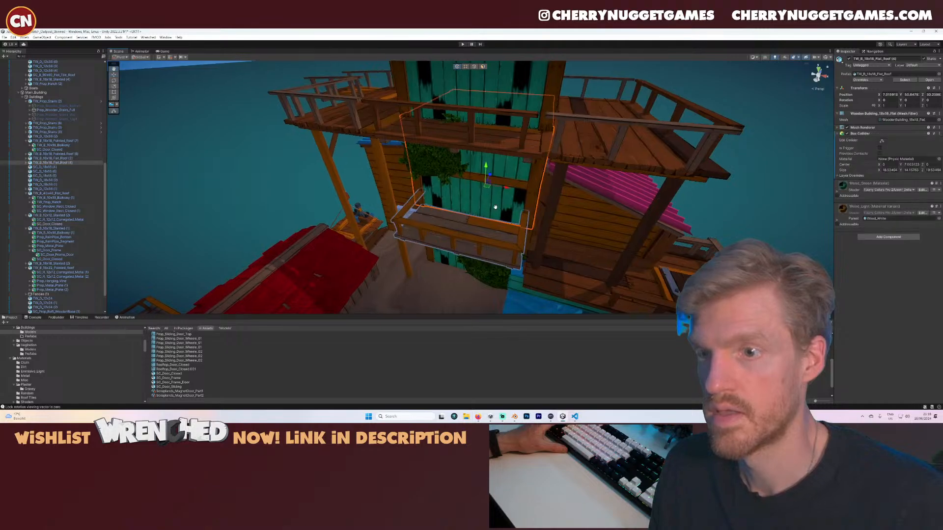
left_click_drag(173, 375, 69, 164)
left_click_drag(500, 169, 554, 226)
key("e")
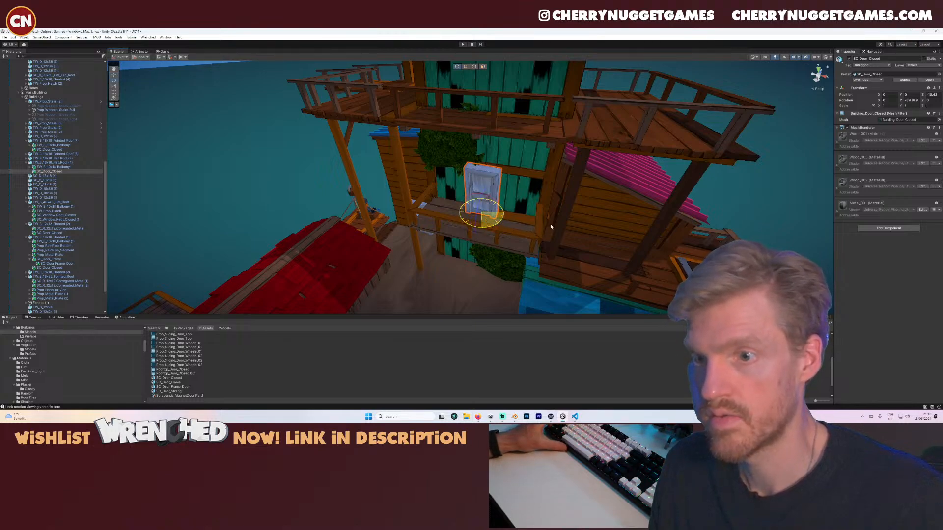
key("w")
left_click_drag(486, 203, 493, 196)
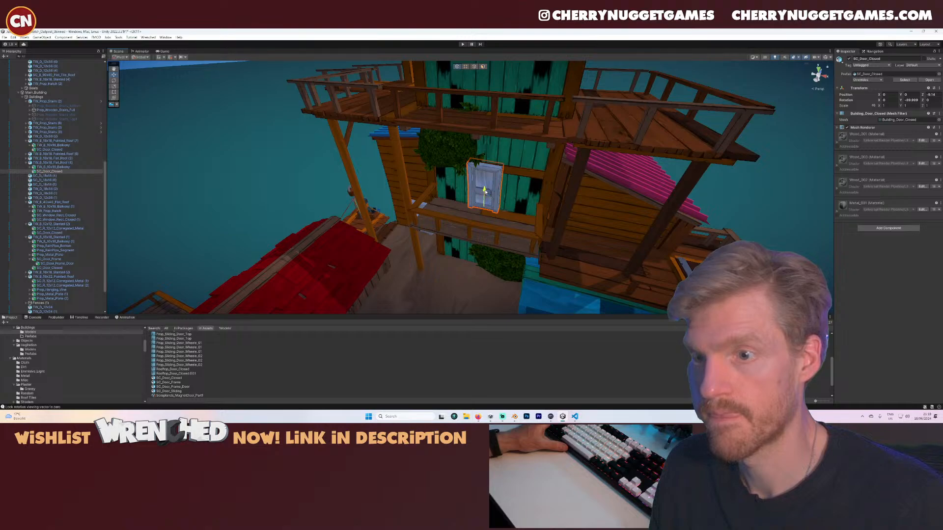
left_click_drag(502, 214, 532, 221)
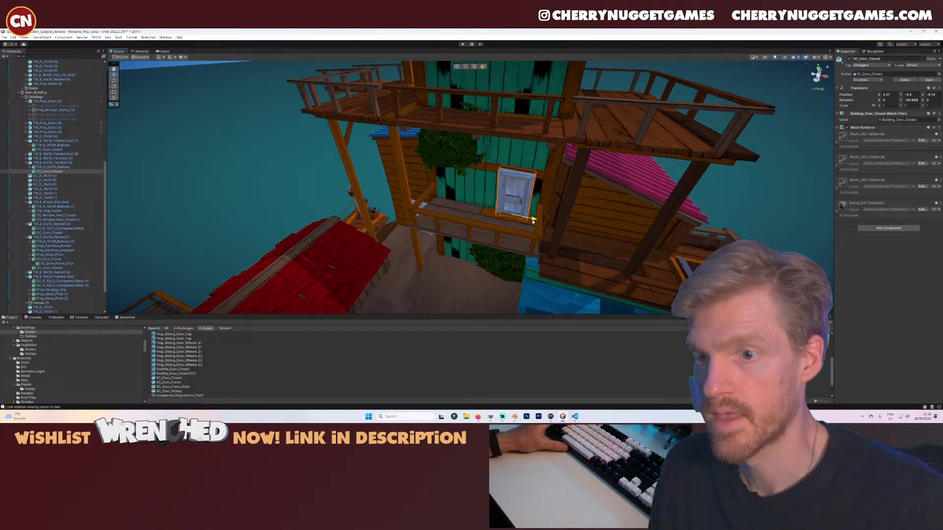
- Add SC_Door_Closed as a child of the topmost red pointed-roof house and place it on the wall facing the crane
left_click(581, 221)
scroll(581, 221, "down", 3)
middle_click_drag(580, 222, 591, 274)
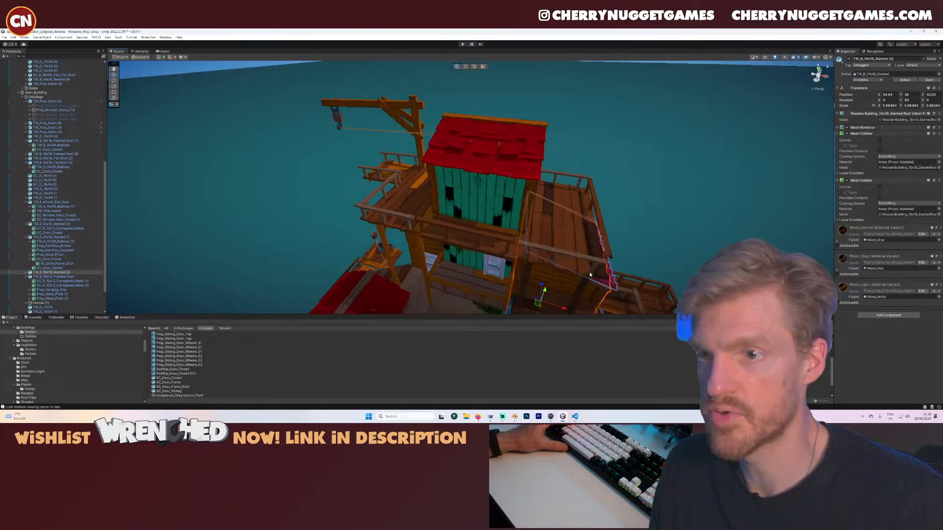
left_click(475, 204)
right_click_drag(475, 204, 659, 208)
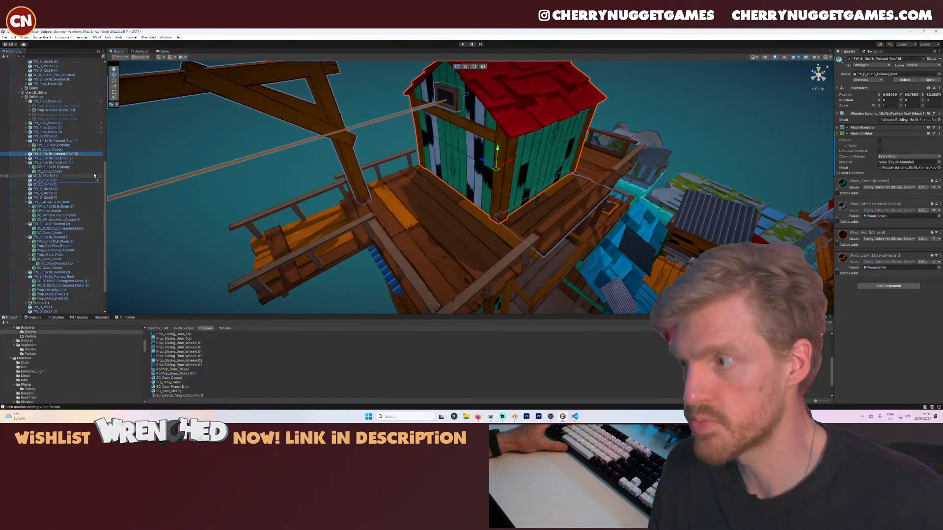
left_click_drag(61, 156, 61, 155)
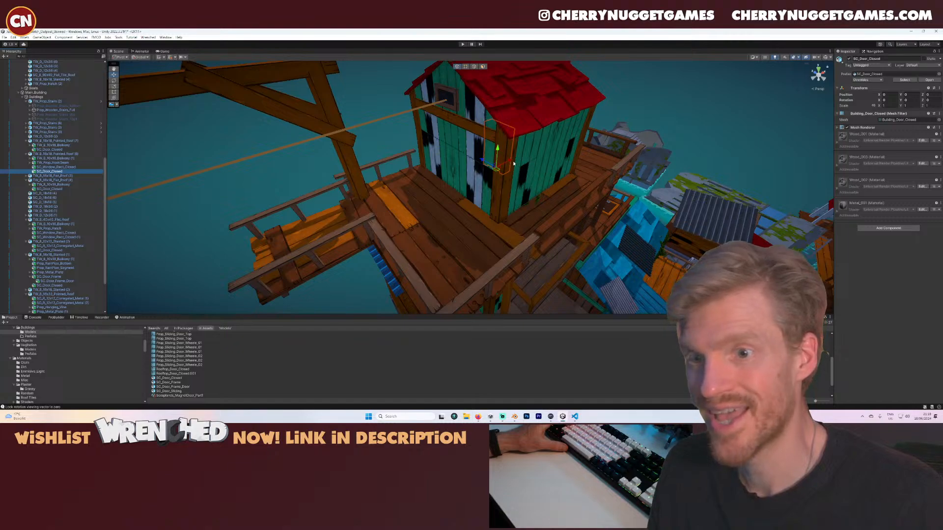
left_click_drag(514, 163, 459, 196)
key("ctrl+z")
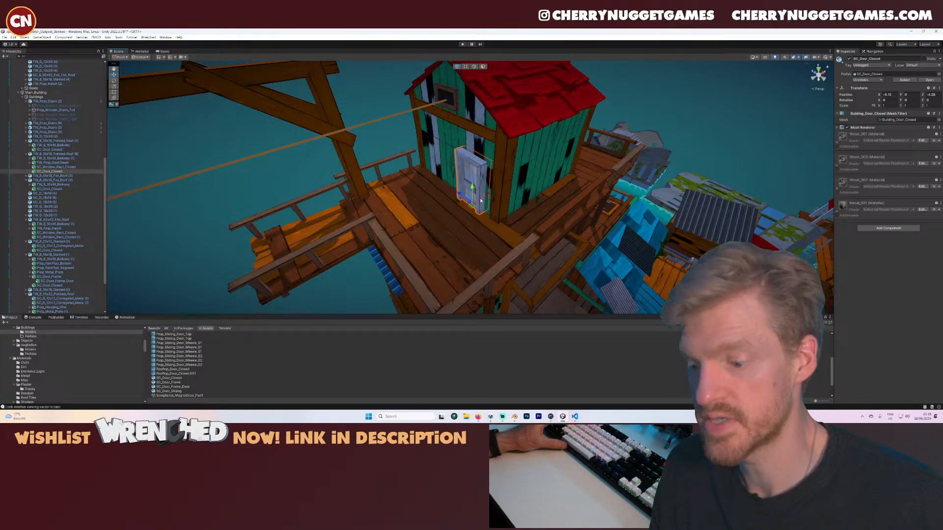
- Examine the lower decks, the slanted building under the tower and the rooftop terrace for walls that still need doors
right_click_drag(541, 196, 417, 196)
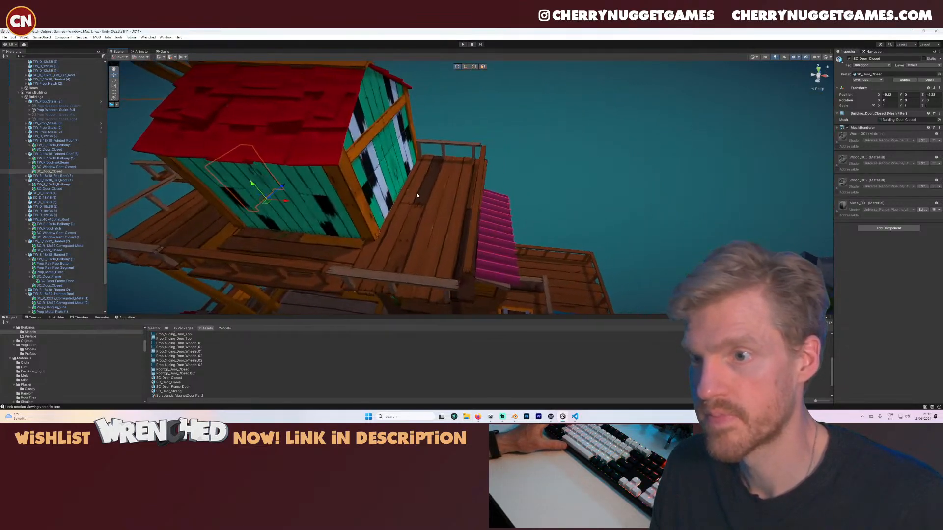
scroll(418, 195, "down", 3)
middle_click_drag(467, 232, 455, 200)
scroll(470, 196, "up", 2)
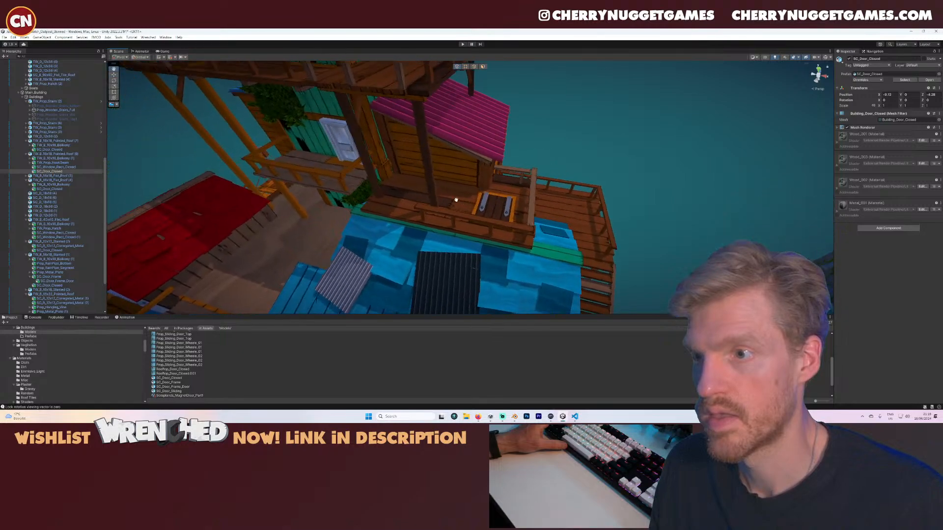
left_click_drag(456, 199, 493, 189, "alt")
scroll(447, 178, "up", 2)
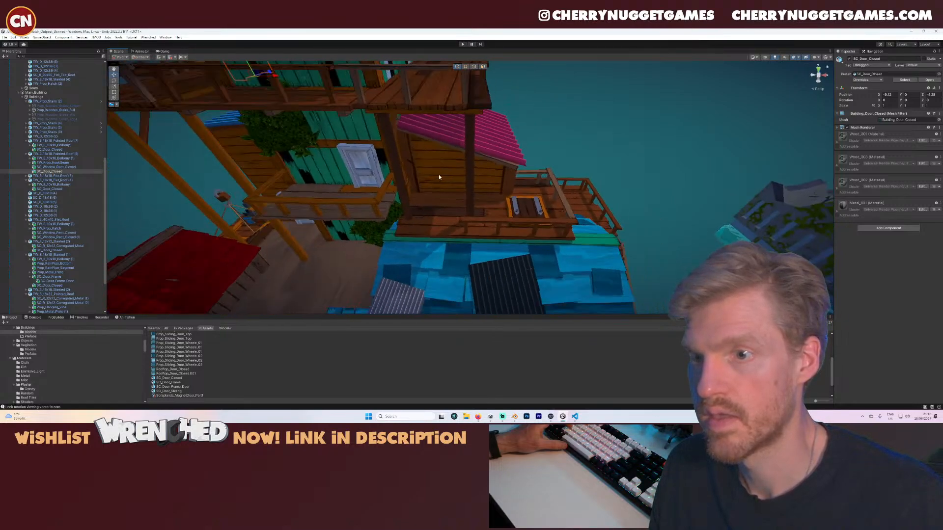
left_click(439, 177)
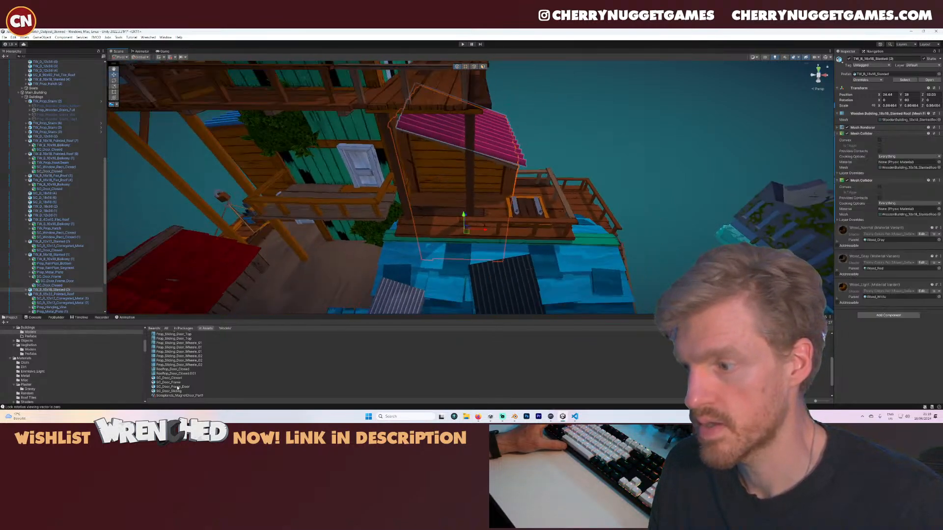
middle_click_drag(481, 280, 328, 127)
scroll(393, 240, "down", 4)
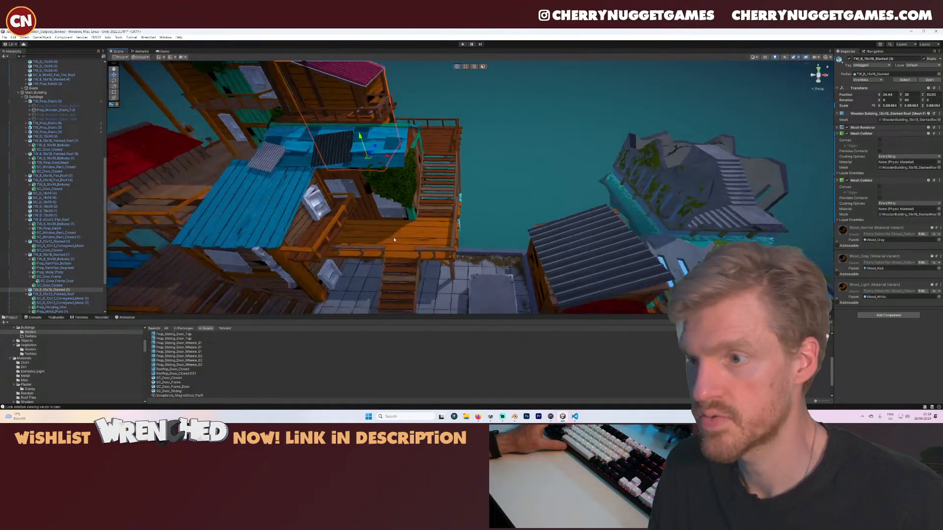
middle_click_drag(397, 245, 291, 177)
scroll(315, 177, "up", 5)
left_click_drag(314, 178, 423, 160, "alt")
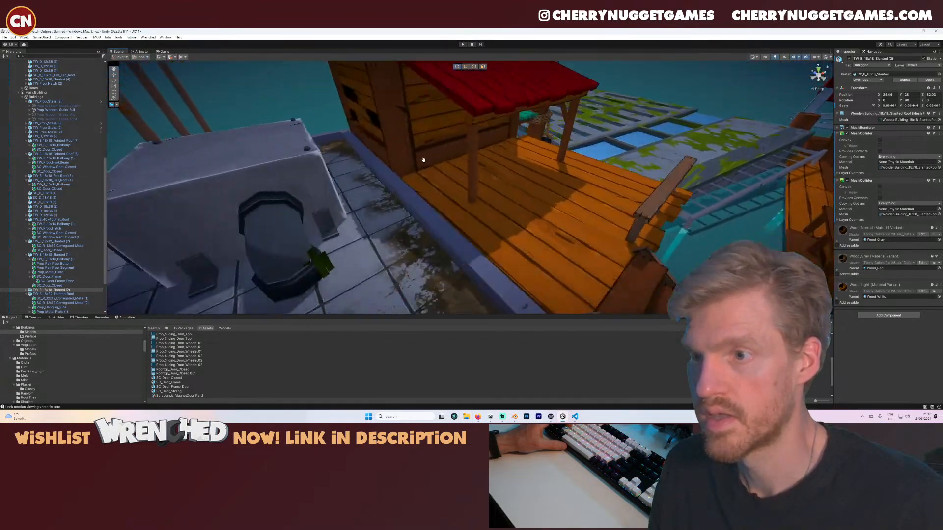
- Move the SC_Prop_RoofTop_Vent across the tiled terrace towards the wooden stairs, to about X 14
scroll(433, 167, "down", 2)
scroll(433, 167, "down", 4)
middle_click_drag(433, 167, 486, 174)
left_click(439, 195)
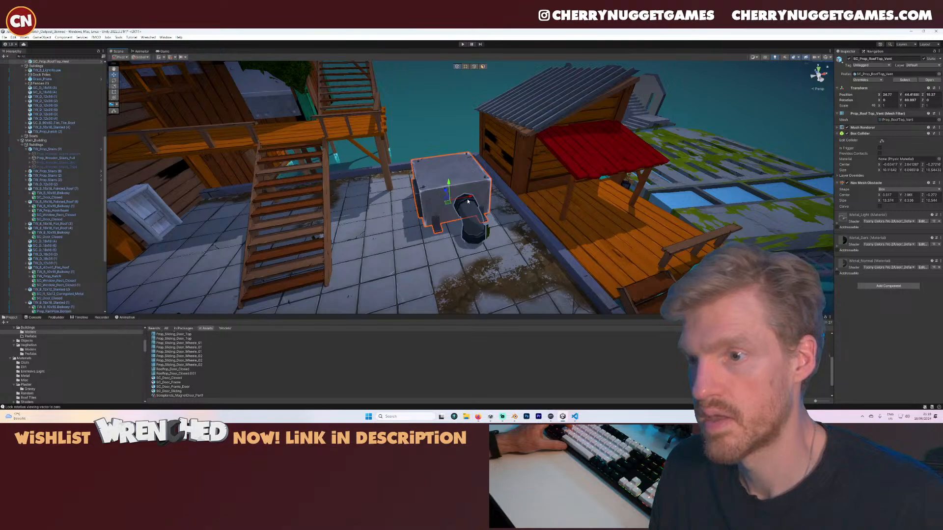
left_click_drag(468, 201, 407, 208)
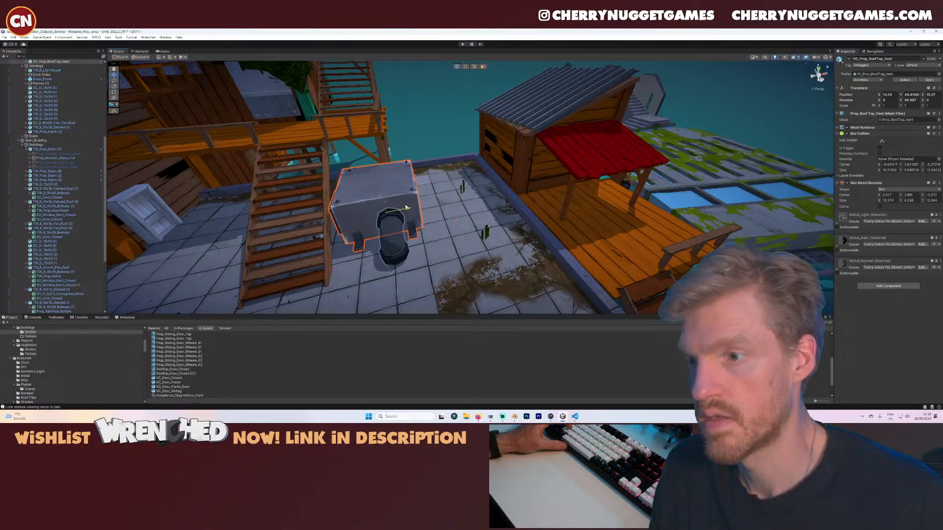
- Add SC_Door_Sliding as a child of the slanted-roof hut with the red awning
left_click(528, 187)
left_click_drag(529, 187, 514, 168, "alt")
middle_click_drag(535, 186, 416, 165)
scroll(417, 165, "up", 3)
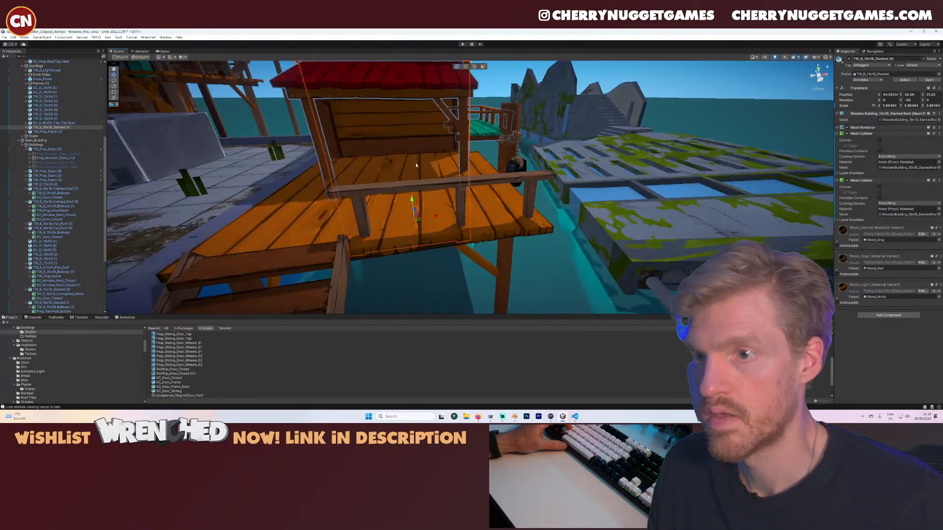
left_click_drag(417, 166, 492, 204, "alt")
scroll(505, 208, "up", 3)
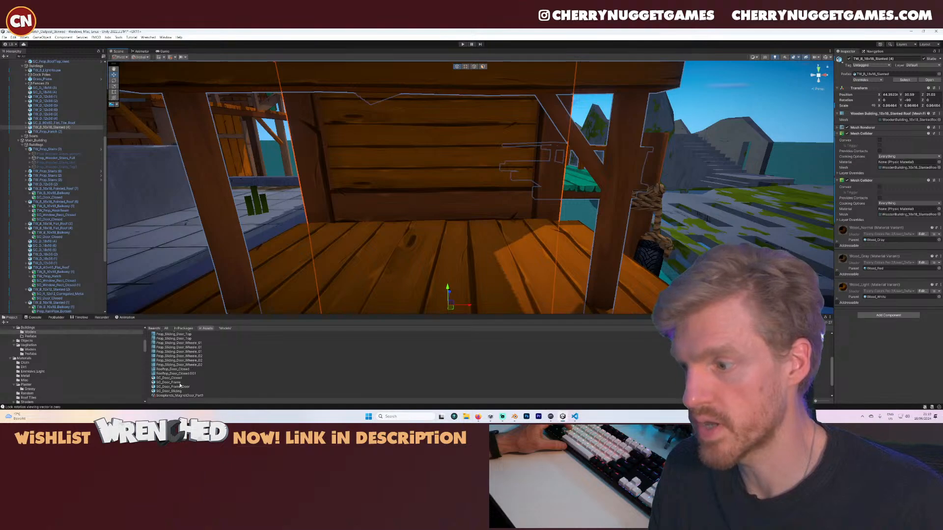
left_click_drag(177, 392, 62, 127)
key("f")
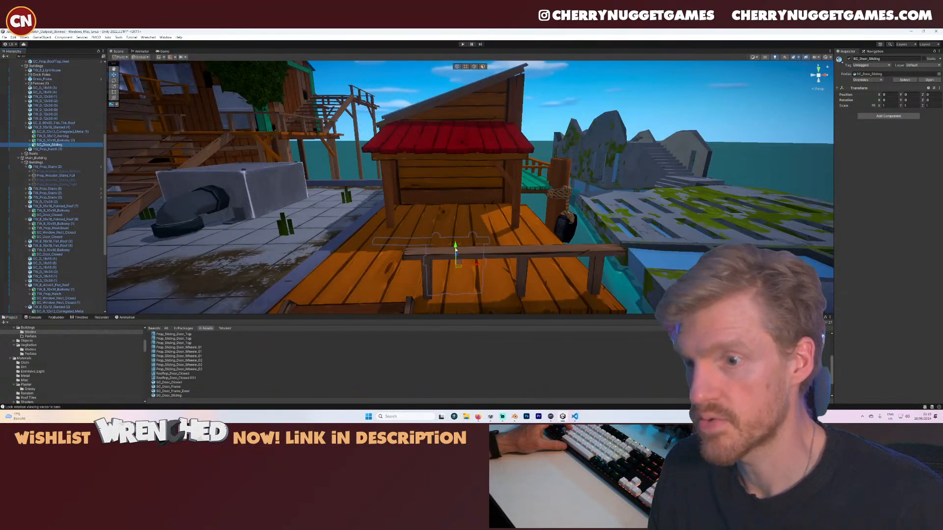
- Try the sliding door against the hut wall beneath the red awning, and delete it
left_click_drag(455, 249, 459, 166)
right_click_drag(437, 187, 362, 173)
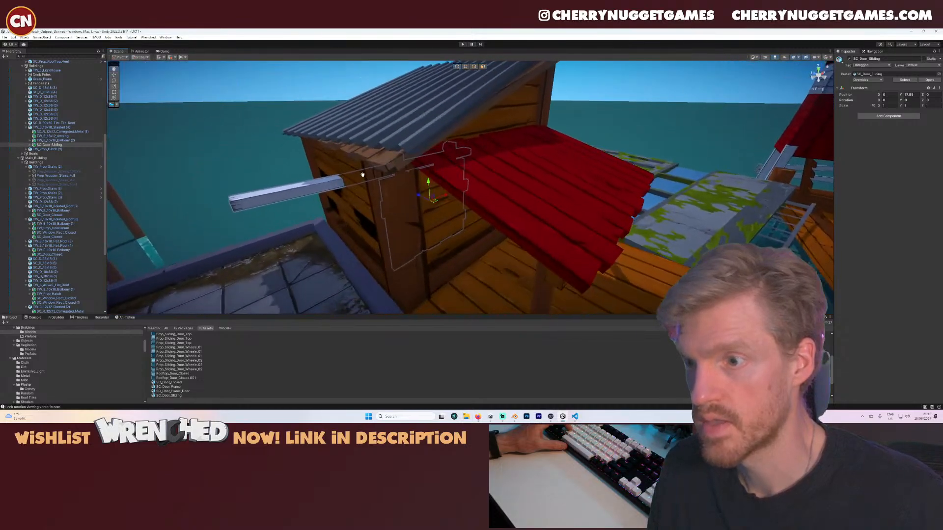
left_click_drag(424, 199, 469, 239)
right_click_drag(468, 239, 395, 181)
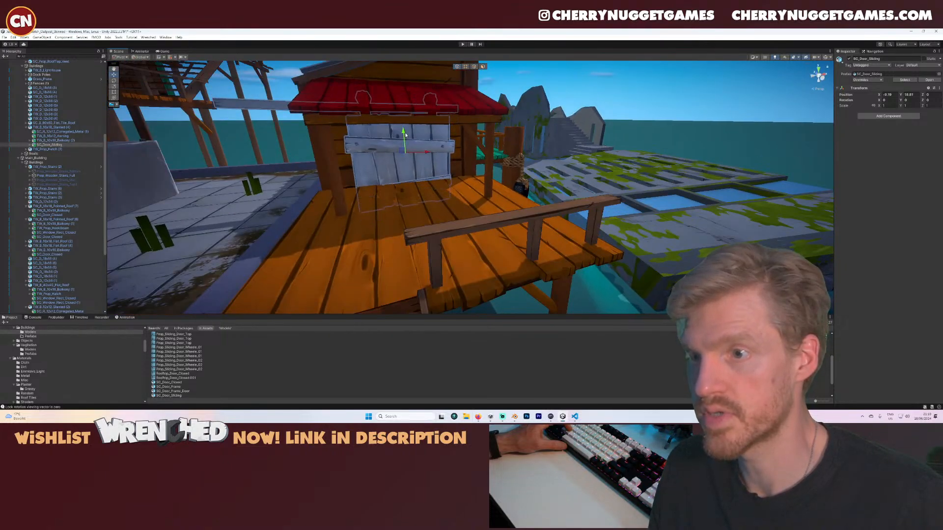
key("Delete")
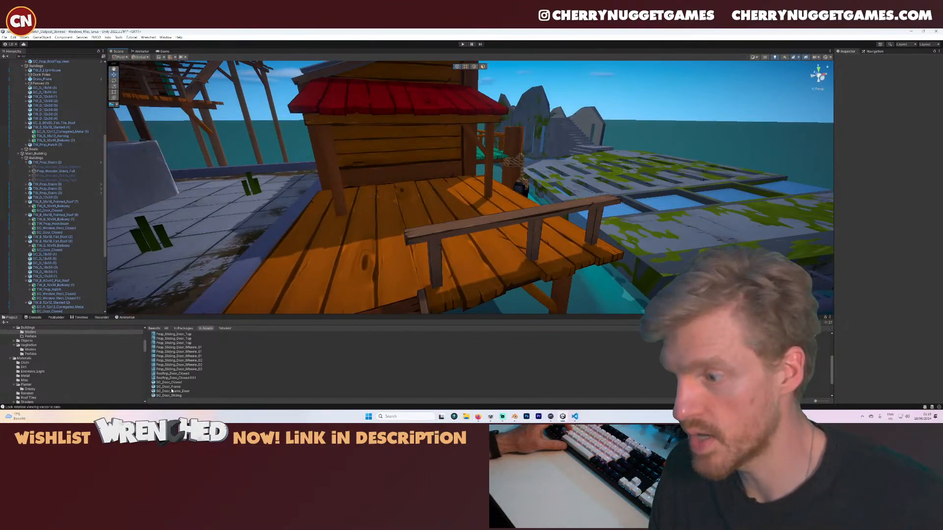
- Add SC_Door_Closed as a child of the slanted-roof hut with the red awning
left_click_drag(177, 387, 93, 173)
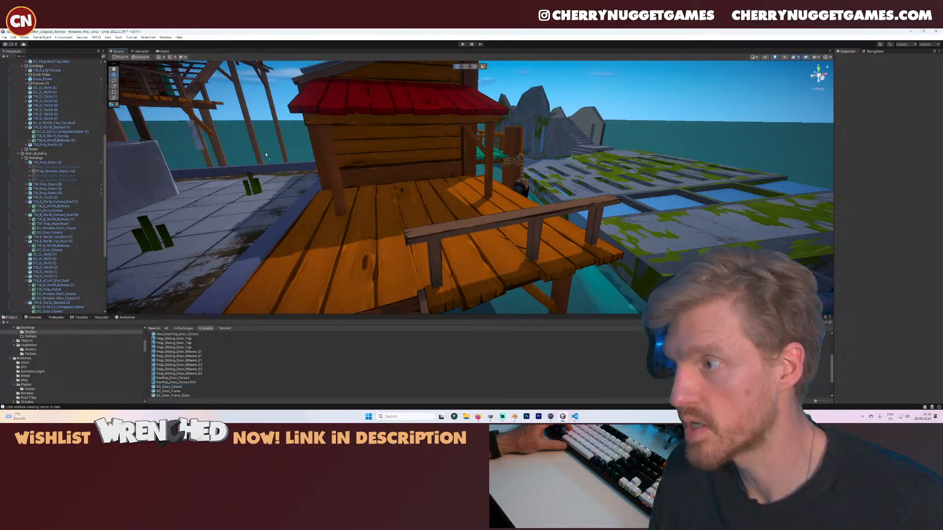
left_click(440, 153)
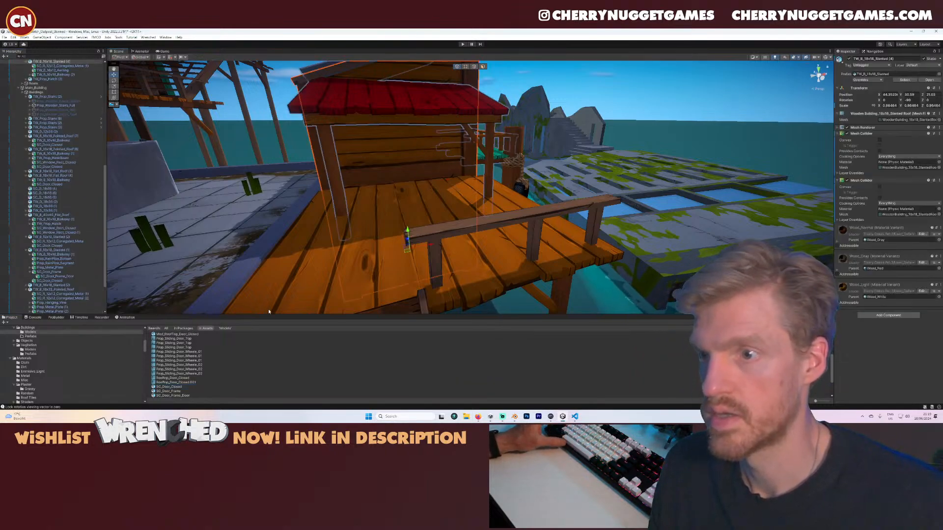
left_click_drag(179, 389, 58, 197)
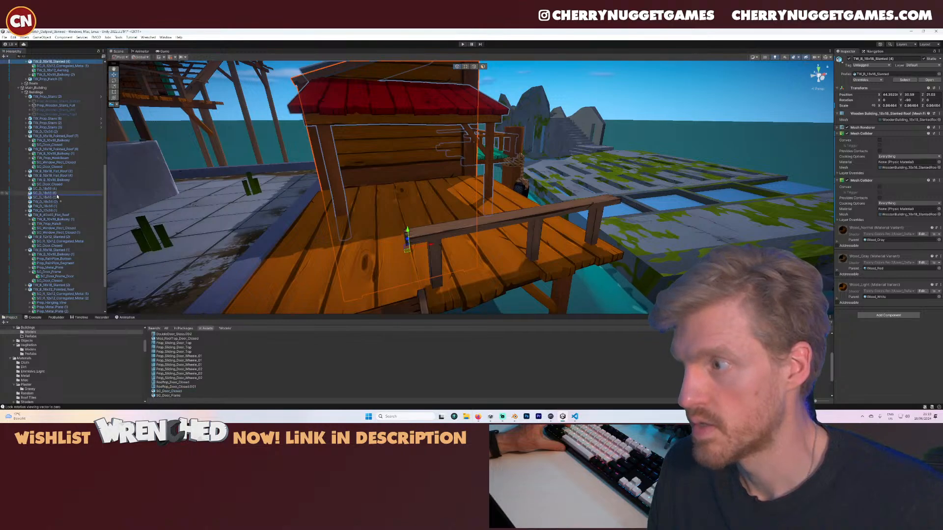
left_click_drag(82, 115, 61, 107)
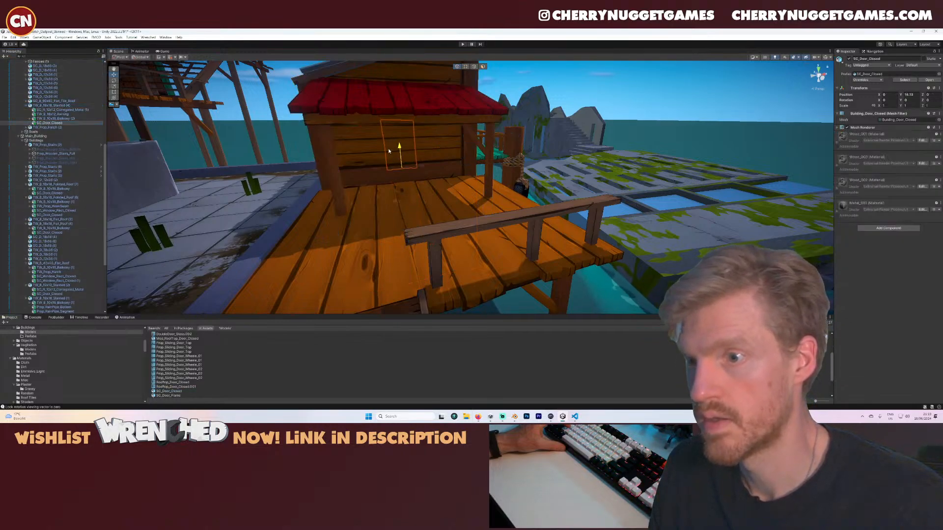
- Try the closed door against the hut's wall at deck level under the awning, and delete it
left_click_drag(388, 151, 390, 159)
right_click_drag(393, 162, 425, 186)
left_click_drag(441, 194, 569, 218)
right_click_drag(568, 218, 564, 224)
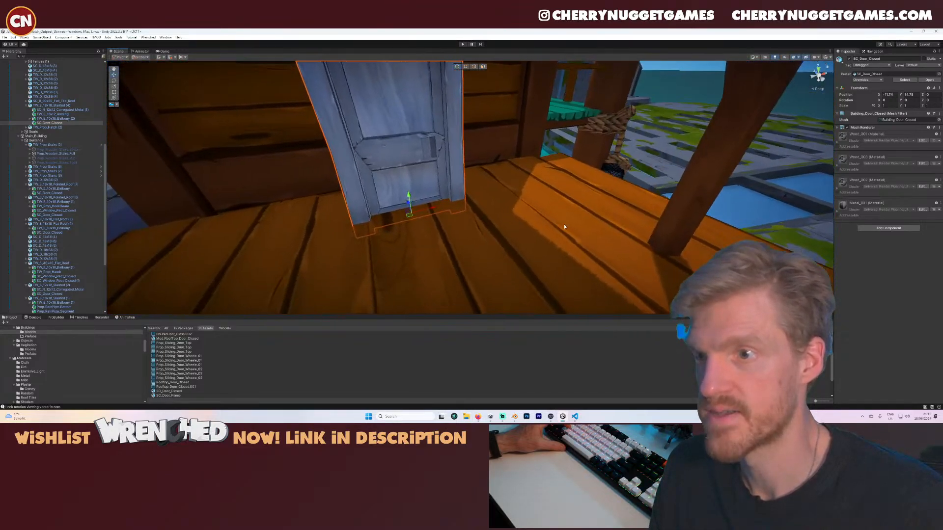
scroll(563, 224, "down", 5)
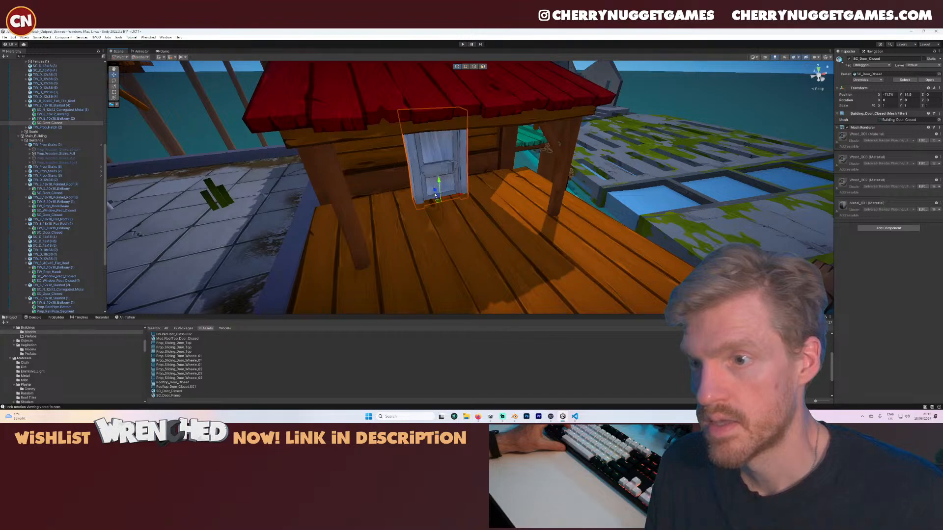
left_click_drag(435, 195, 488, 181)
right_click_drag(500, 208, 484, 189)
middle_click_drag(484, 189, 459, 171)
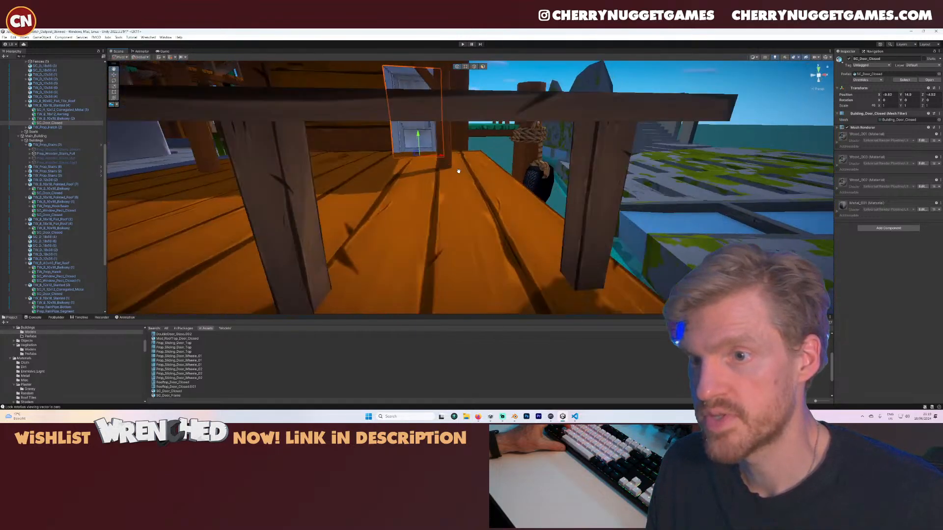
key("f")
key("Delete")
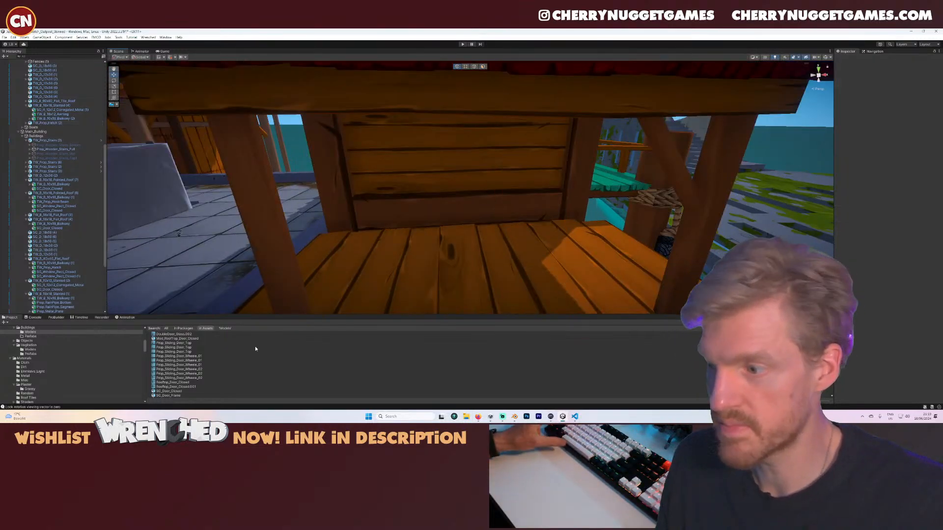
left_click_drag(178, 395, 59, 171)
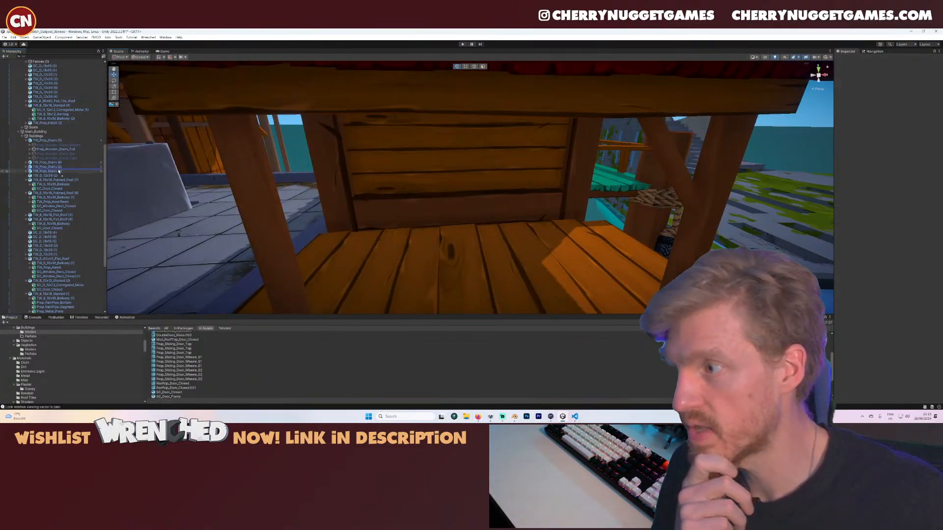
left_click_drag(53, 121, 472, 219)
key("ctrl+z")
- Add SC_Door_Frame as a child of the slanted-roof hut with the red awning and nest SC_Door_Frame_Door inside the frame
left_click(499, 195)
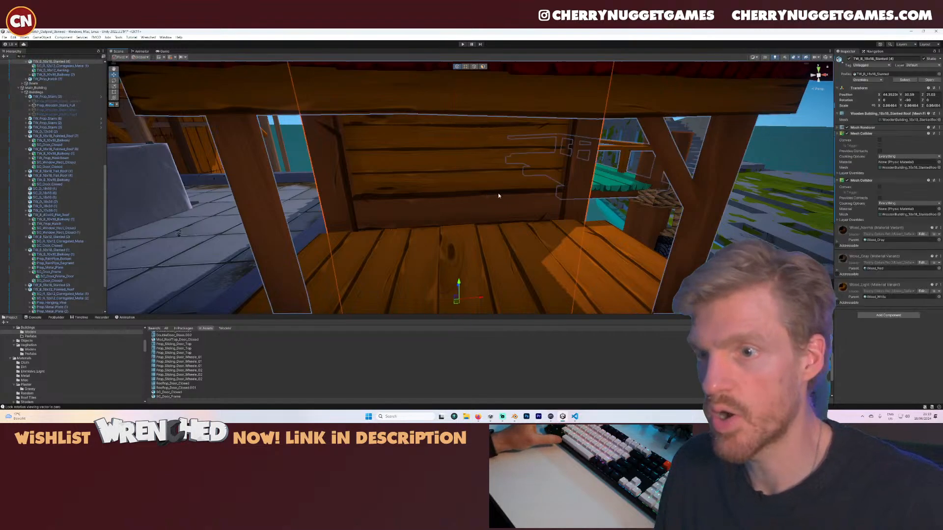
key("f")
scroll(240, 361, "down", 2)
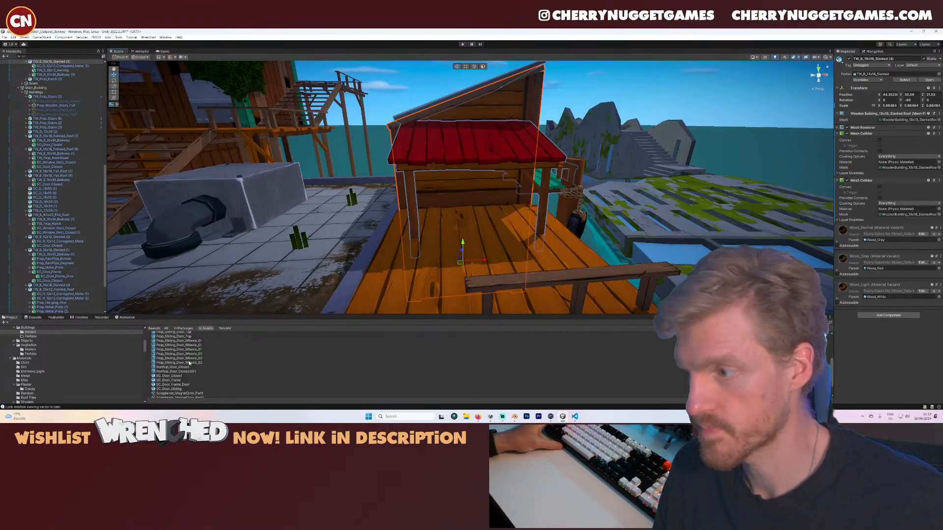
scroll(83, 148, "up", 3)
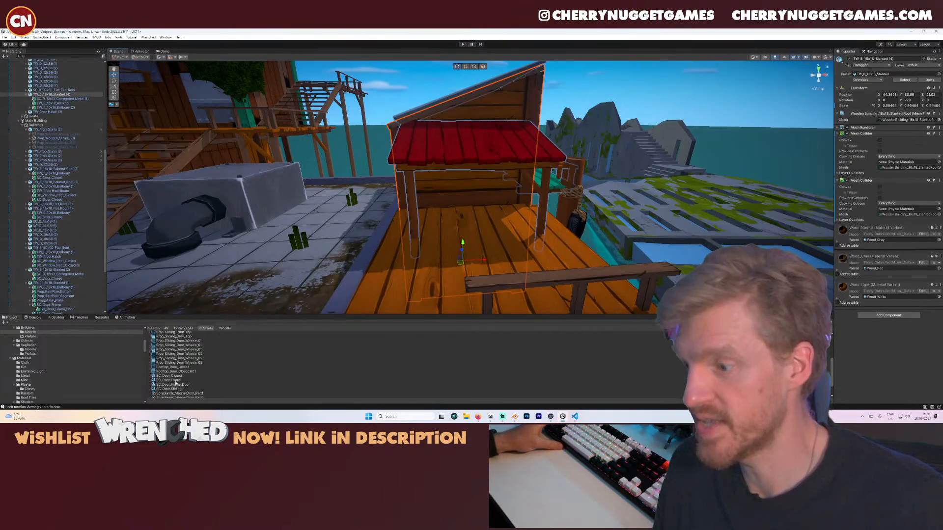
left_click_drag(65, 97, 66, 97)
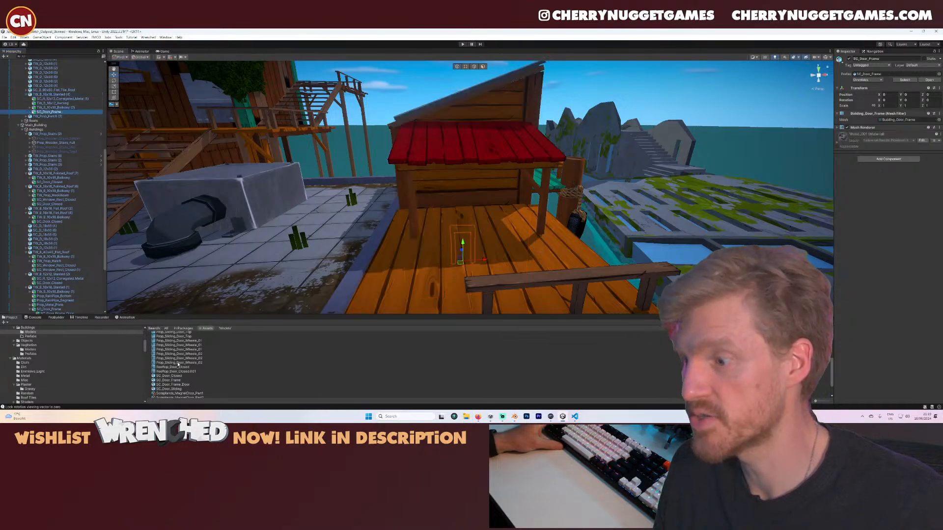
left_click_drag(185, 385, 54, 113)
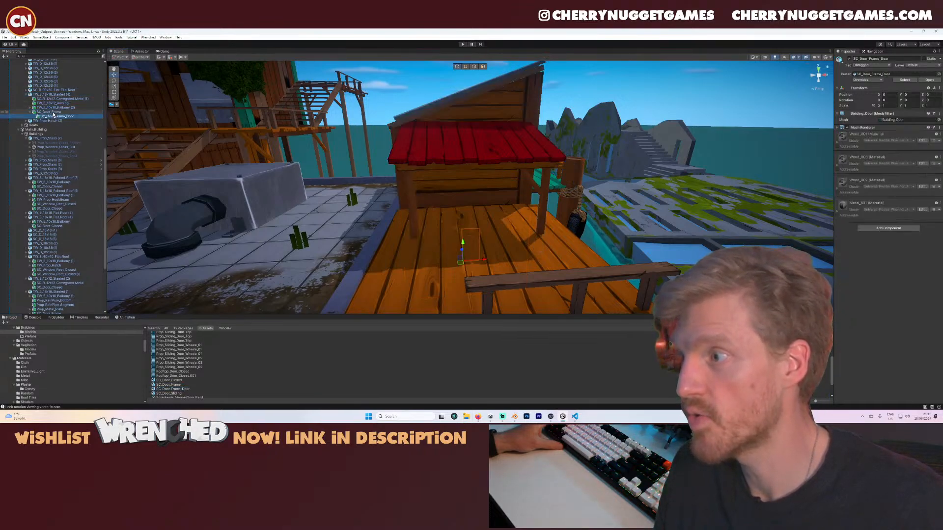
- Move the door frame with its door up to deck level against the hut wall beneath the red awning
left_click(460, 248)
left_click_drag(462, 244, 462, 180)
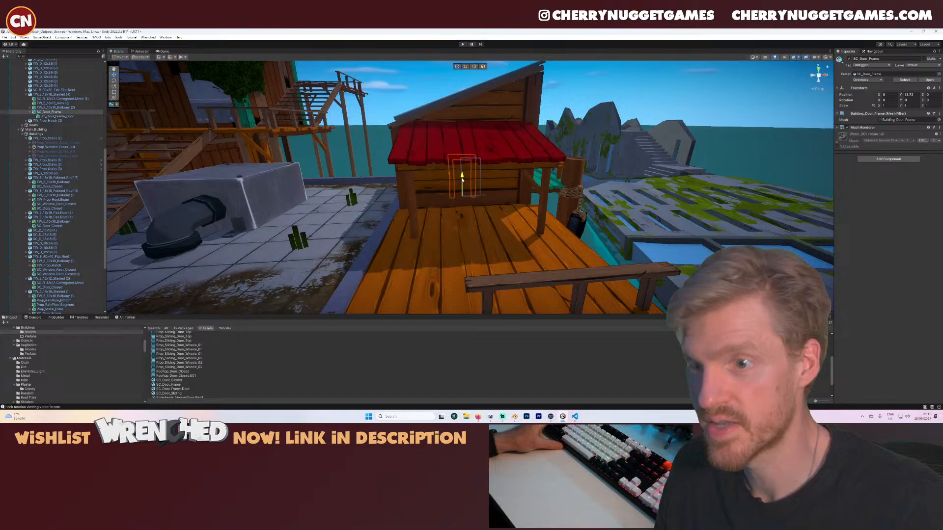
right_click_drag(456, 195, 346, 181)
left_click_drag(384, 131, 501, 158)
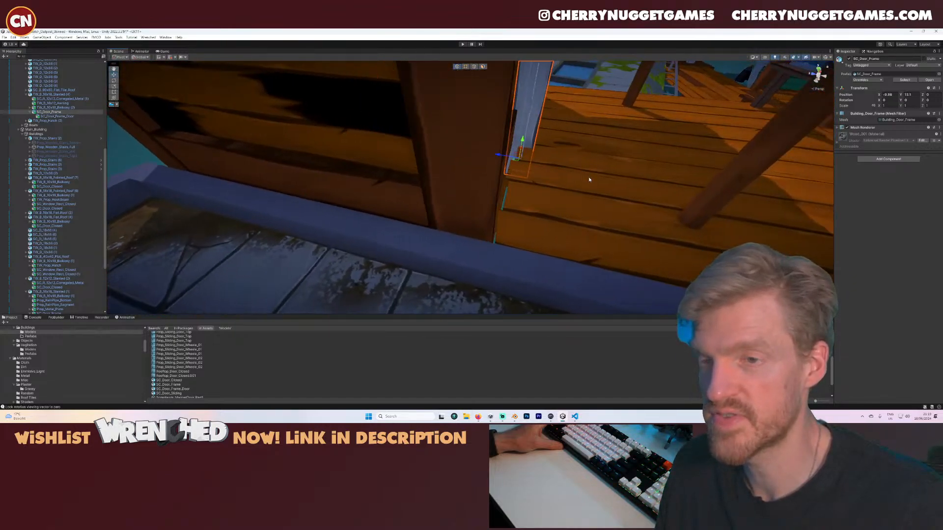
right_click_drag(589, 180, 358, 163)
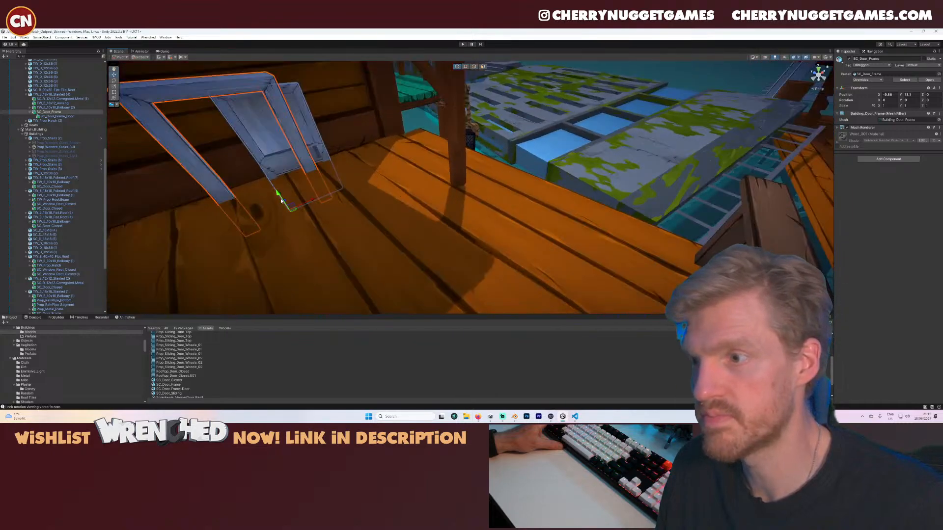
left_click_drag(278, 195, 257, 162)
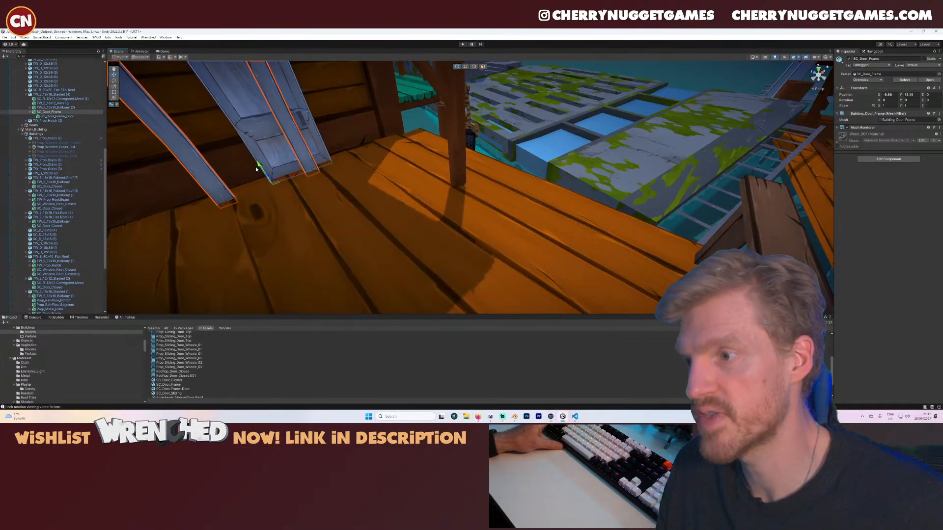
right_click_drag(257, 162, 379, 149)
right_click_drag(426, 175, 441, 158)
- Reposition and rotate the door inside its frame so it stands open over the deck
left_click(440, 157)
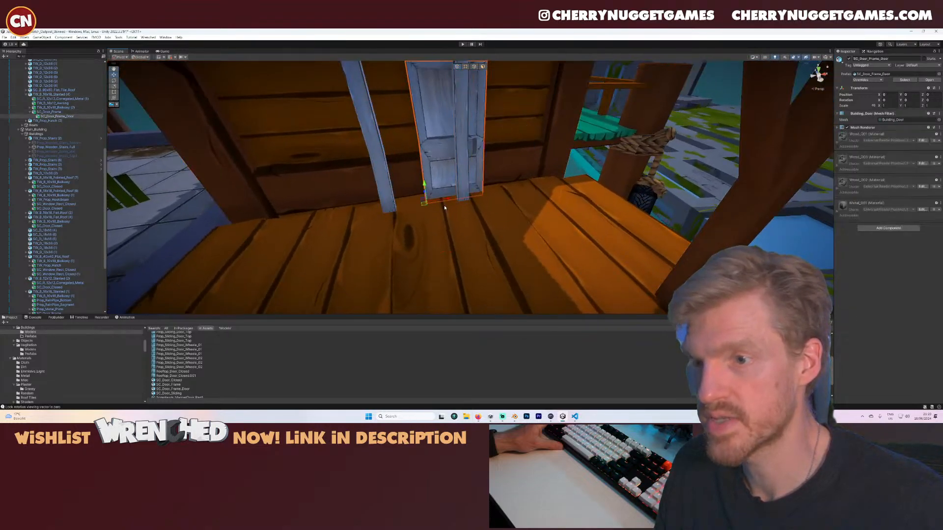
left_click_drag(446, 200, 319, 229)
key("e")
key("w")
left_click_drag(397, 196, 394, 203)
scroll(395, 202, "down", 8)
right_click_drag(414, 190, 369, 153)
scroll(427, 187, "up", 5)
- Shift the door frame and its door together along the hut wall toward the water side of the deck
left_click(415, 189, "shift")
left_click_drag(425, 182, 478, 183)
right_click_drag(475, 183, 401, 214)
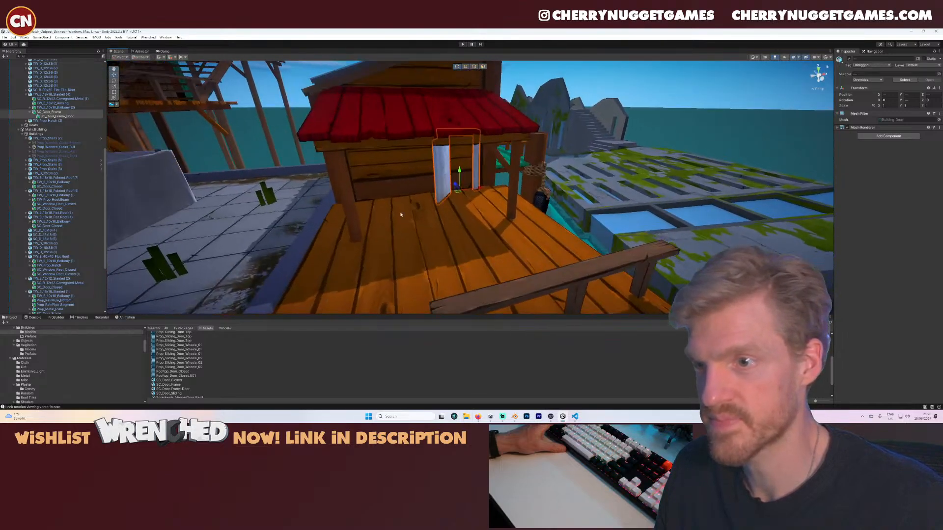
scroll(197, 364, "down", 2)
scroll(393, 252, "down", 5)
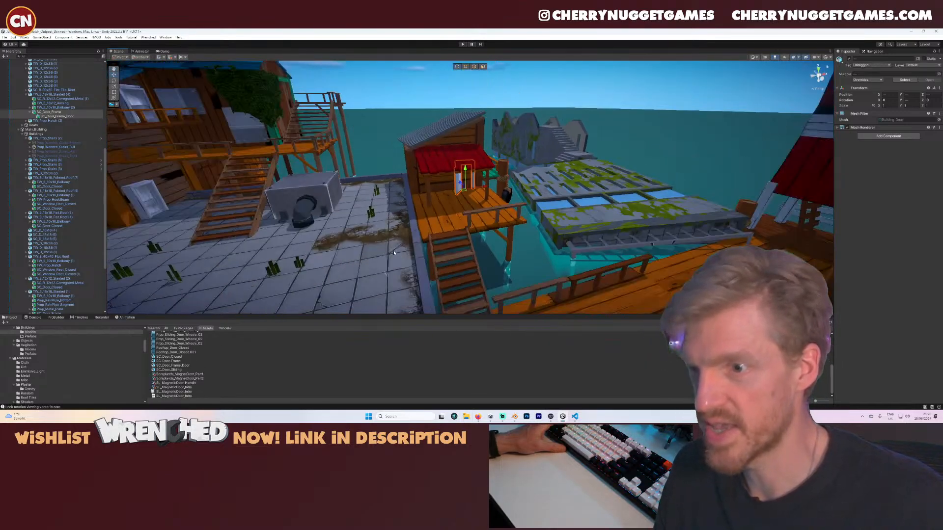
right_click_drag(510, 221, 452, 207)
middle_click_drag(452, 207, 456, 215)
- Search the assets for "window" and add SC_Window_Square_Closed as a child of the topmost green hut with the red pointed roof
left_click(424, 178)
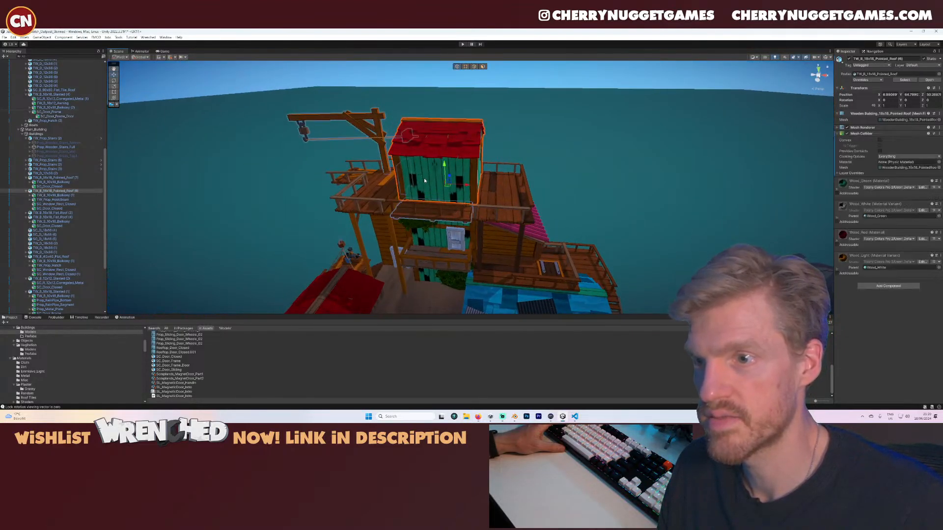
middle_click_drag(423, 178, 415, 187)
scroll(342, 257, "up", 4)
scroll(201, 369, "up", 3)
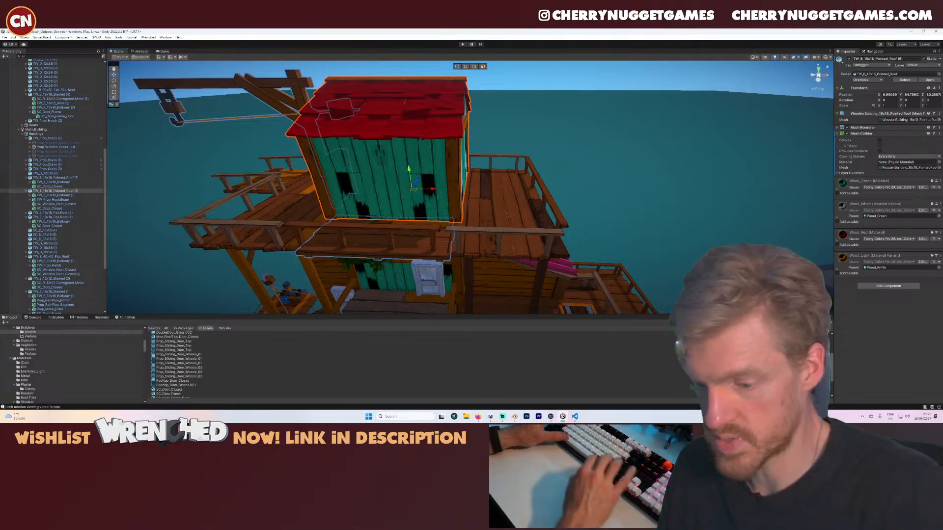
type("window")
scroll(221, 359, "down", 10)
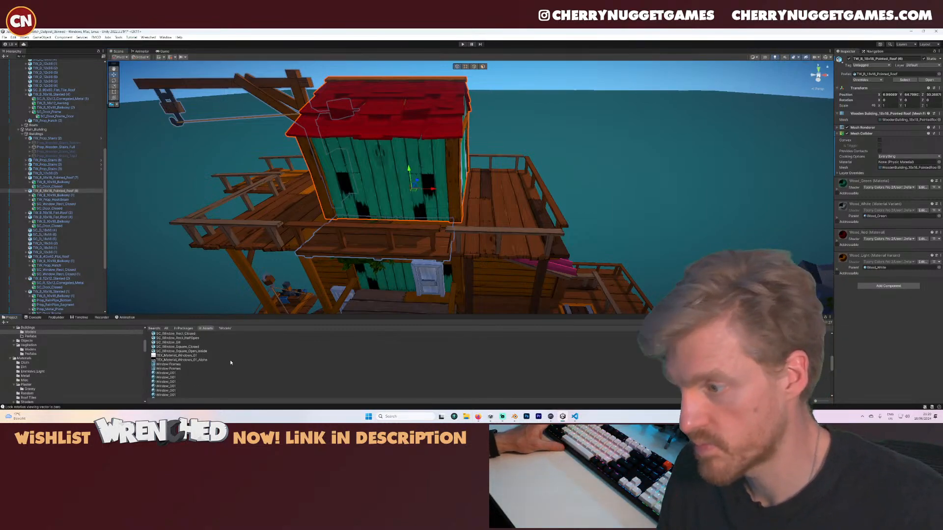
scroll(217, 368, "down", 3)
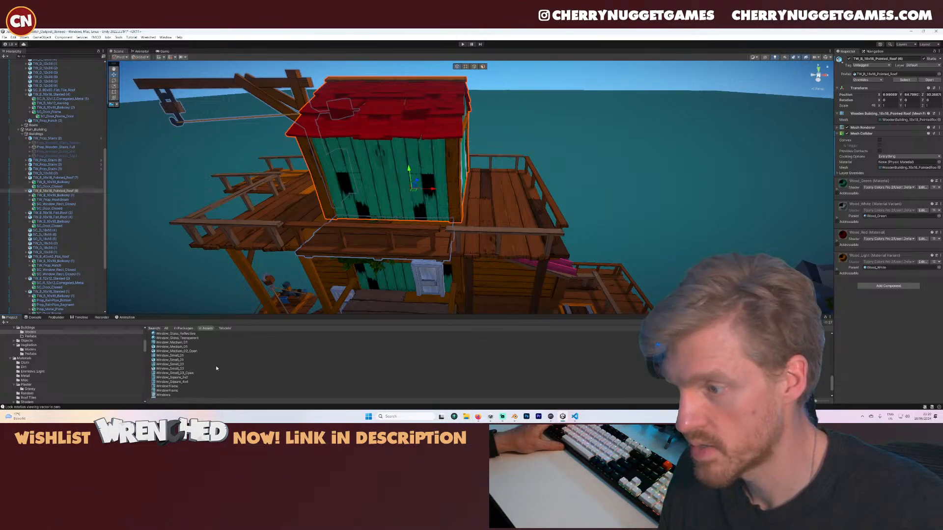
scroll(240, 369, "up", 1)
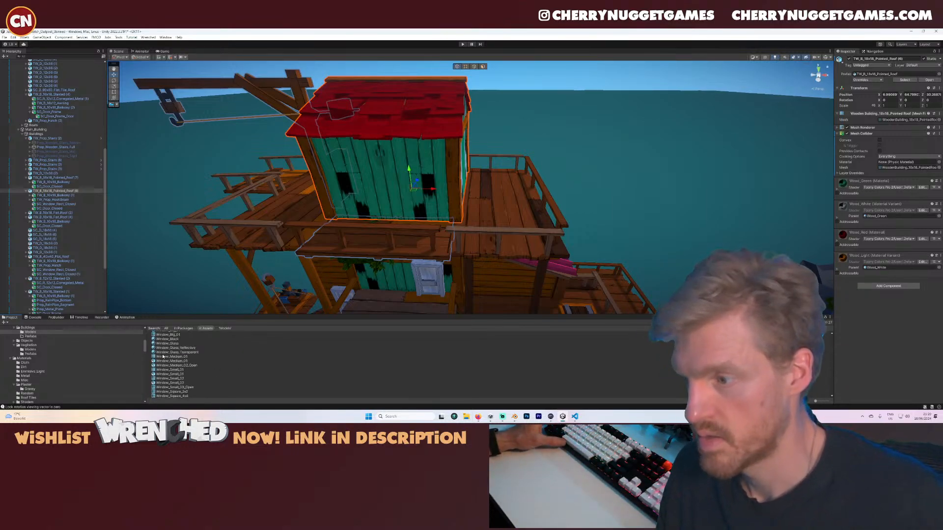
scroll(199, 373, "up", 5)
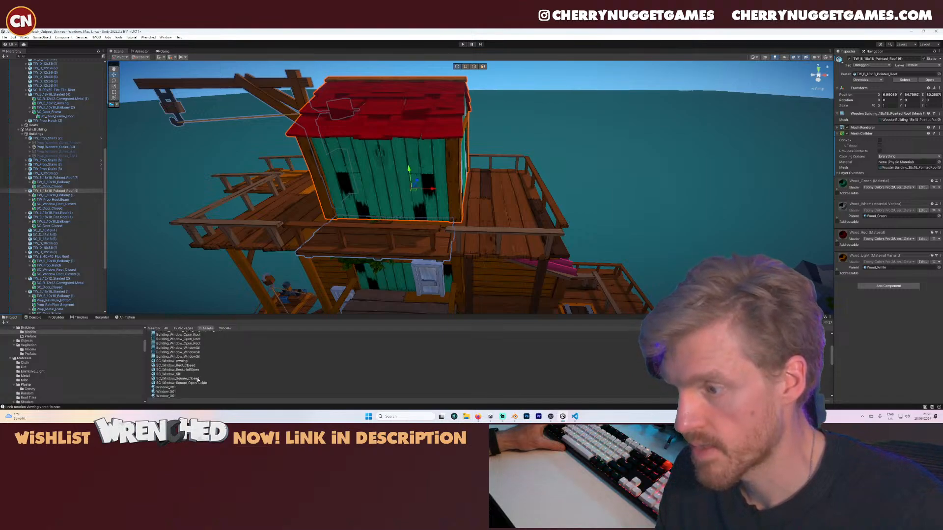
left_click_drag(196, 380, 73, 194)
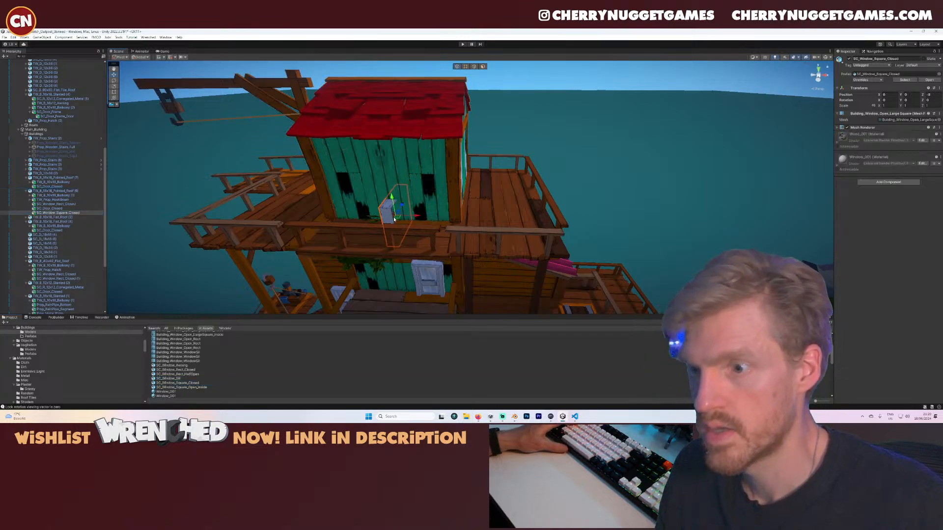
- Rotate the square window to face outward and place it slightly tilted on the green wall near the crane-side corner
left_click(476, 210, "shift")
left_click(60, 213)
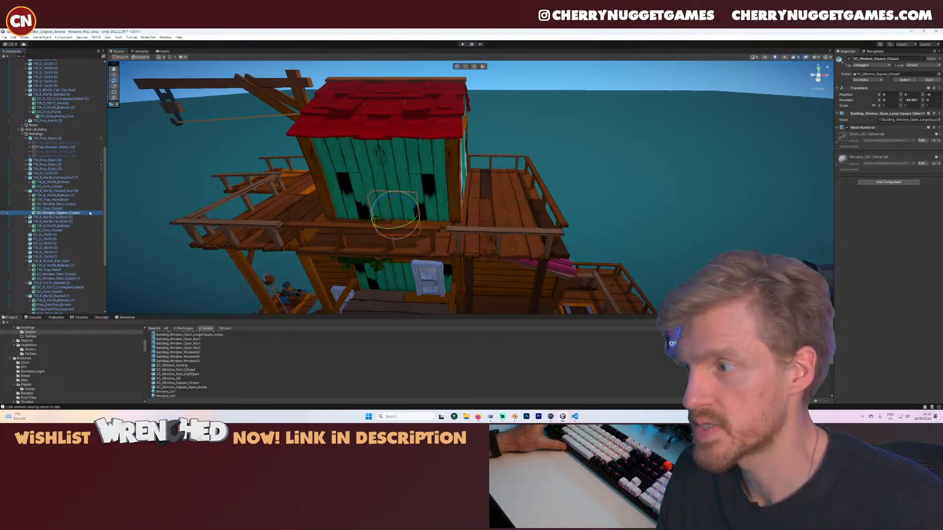
left_click_drag(400, 205, 376, 190)
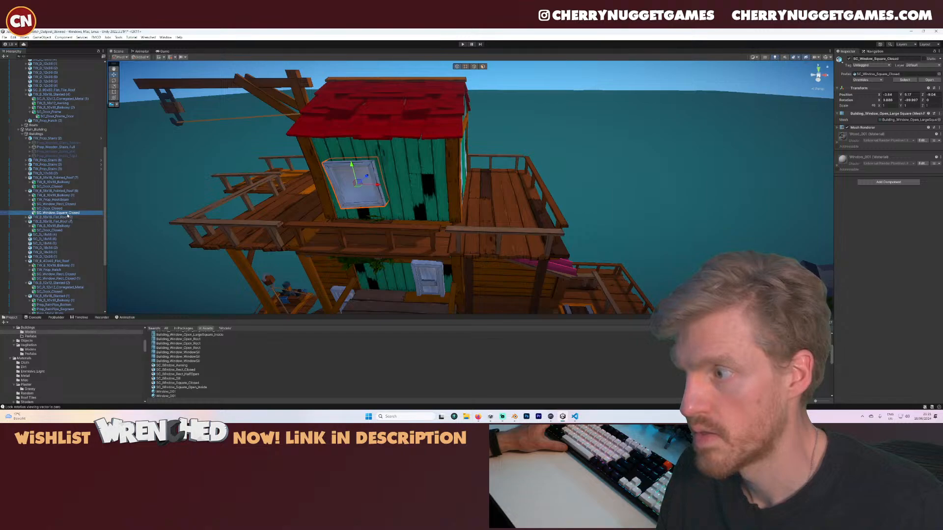
- Add SC_Window_Square_Open_Inside as a child of the square window and rotate it into an open position
left_click_drag(67, 216, 68, 214)
key("e")
left_click_drag(374, 195, 401, 189)
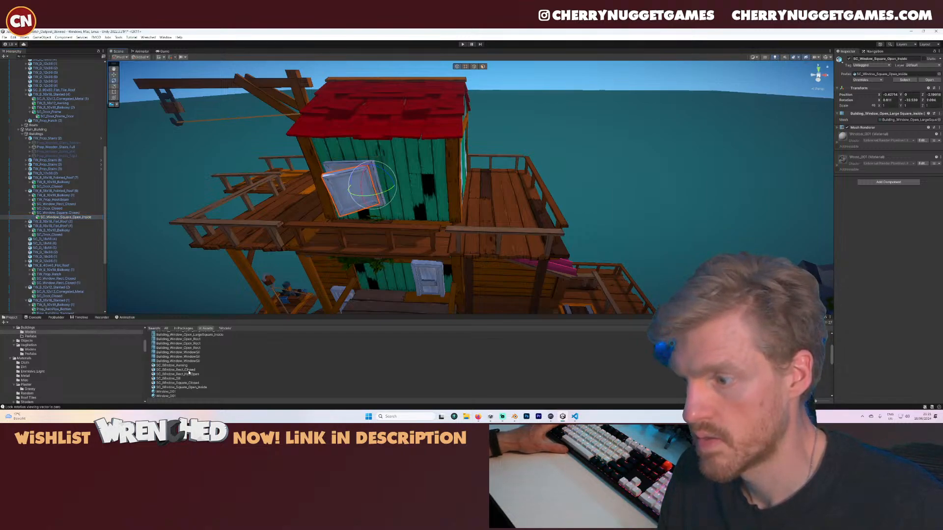
- Add SC_Window_Rect_HalfOpen under the square window, move it beside that window on the green wall and tilt it slightly
left_click_drag(191, 376, 63, 217)
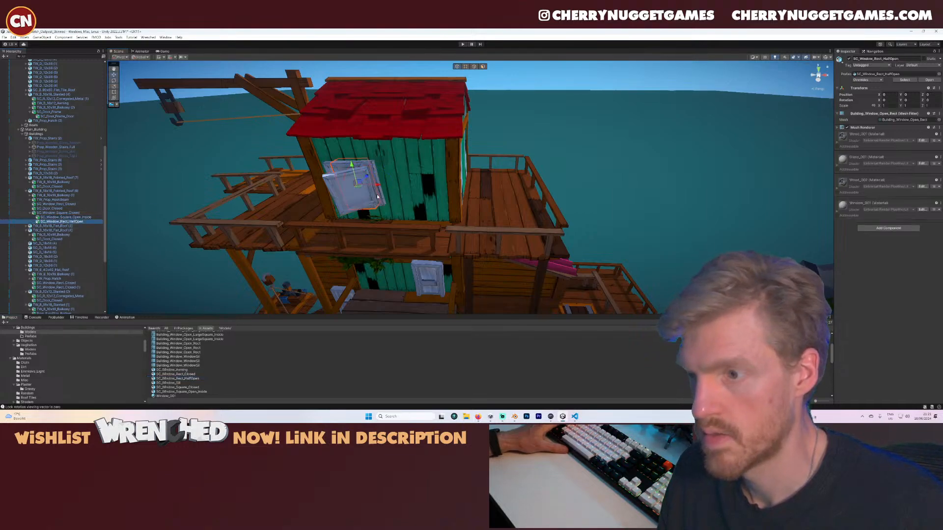
left_click_drag(368, 187, 431, 194)
key("e")
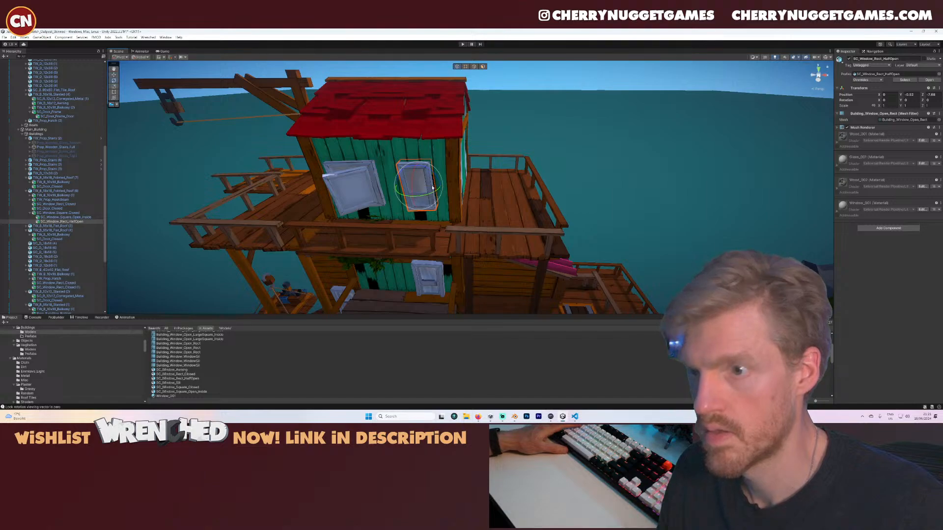
left_click_drag(434, 173, 436, 180)
right_click_drag(429, 206, 440, 190)
scroll(440, 193, "down", 3)
key("w")
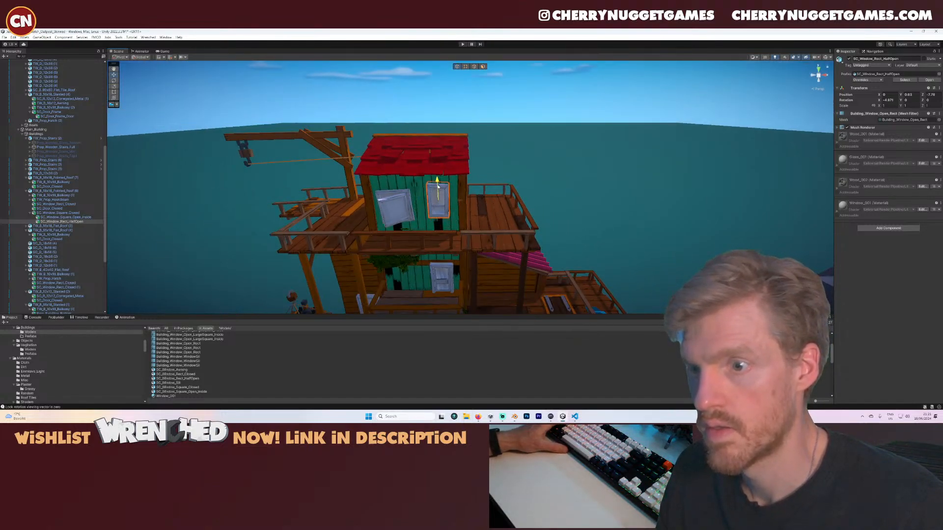
- Add SC_Window_Rect_Closed as a child of the green flat-roof building one storey below
middle_click_drag(438, 252, 433, 225)
scroll(433, 224, "up", 1)
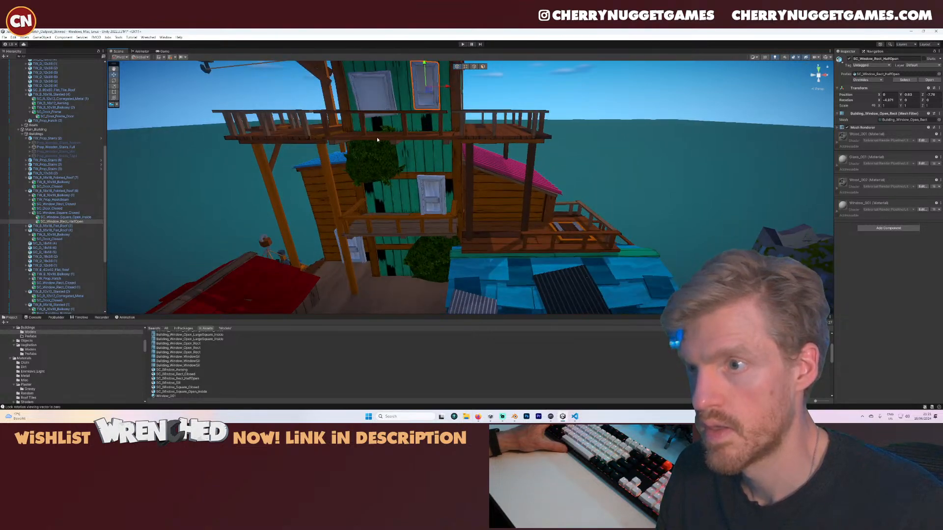
left_click(381, 212)
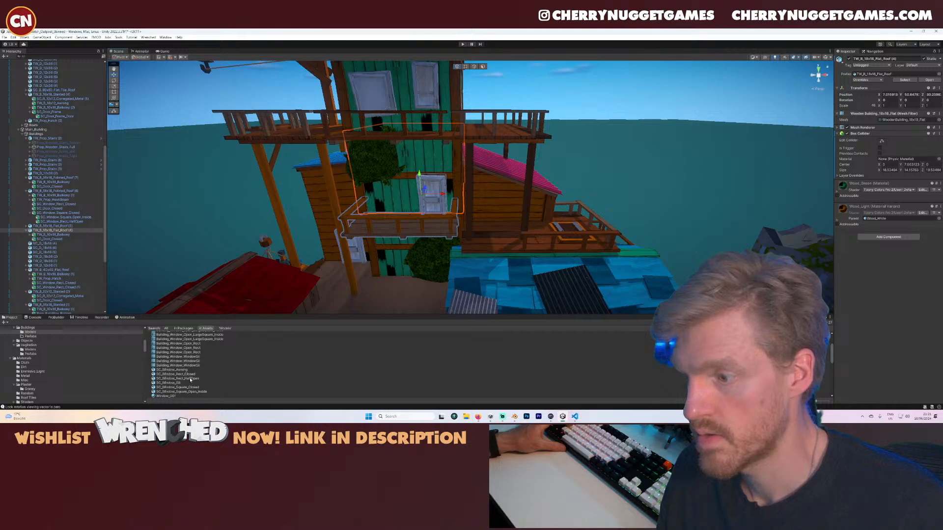
scroll(191, 377, "up", 1)
left_click(63, 230)
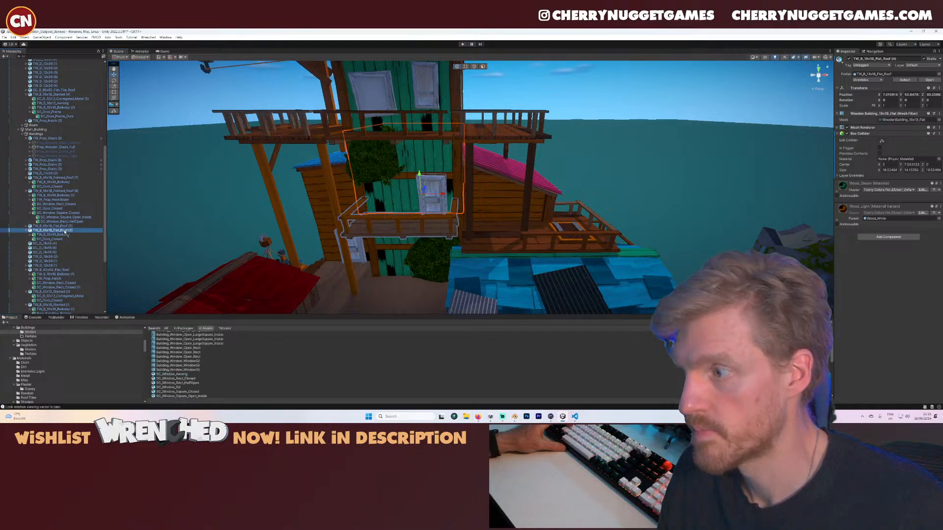
left_click(378, 201)
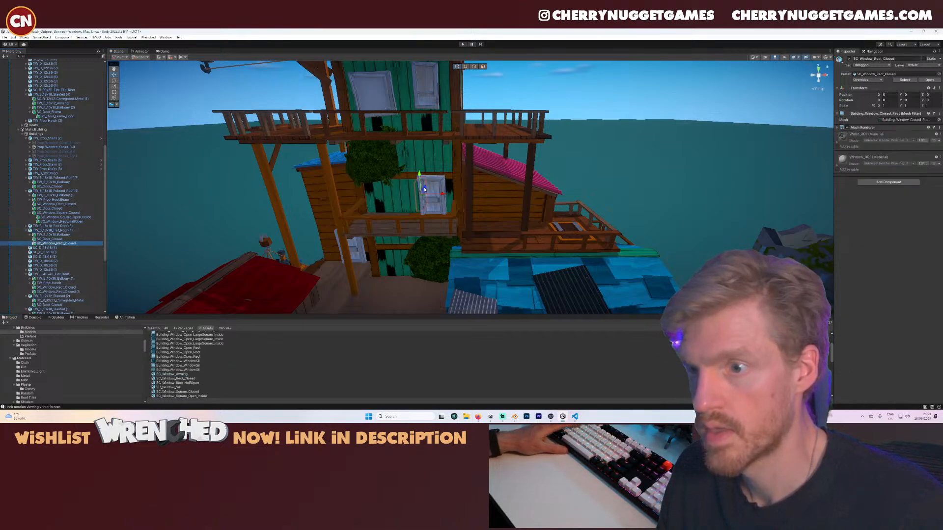
- Turn the closed rectangular window on its side and place it on the green wall beside the door, under the hanging vines
key("e")
left_click_drag(411, 224, 491, 215)
key("w")
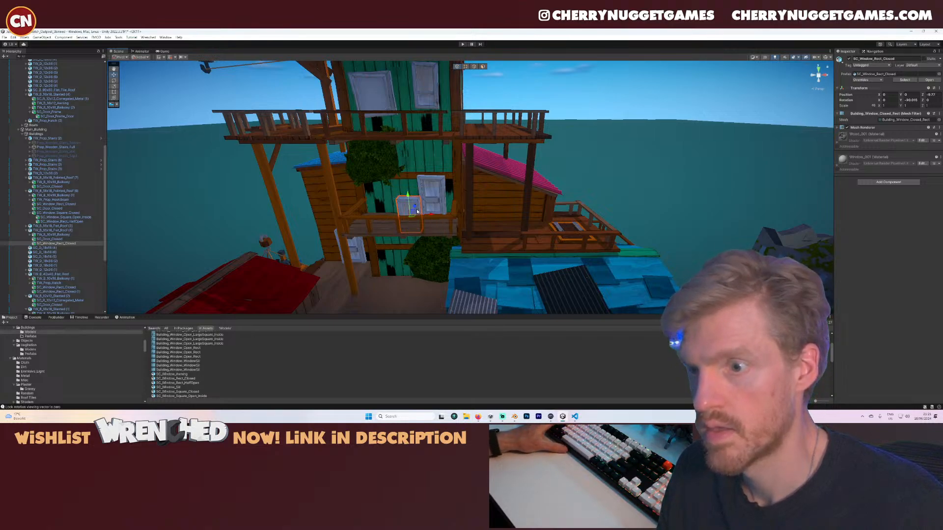
left_click_drag(412, 214, 438, 252)
key("e")
key("w")
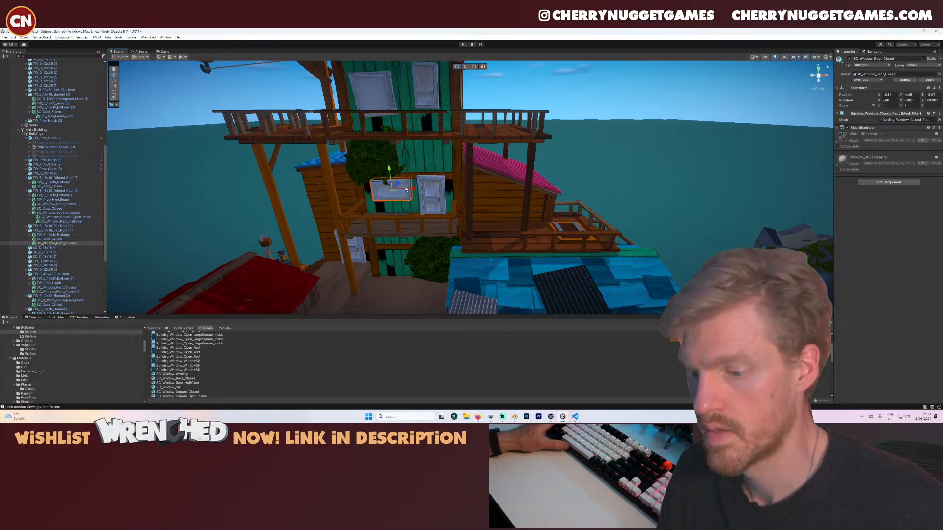
left_click(389, 173)
left_click(393, 180)
left_click(393, 181)
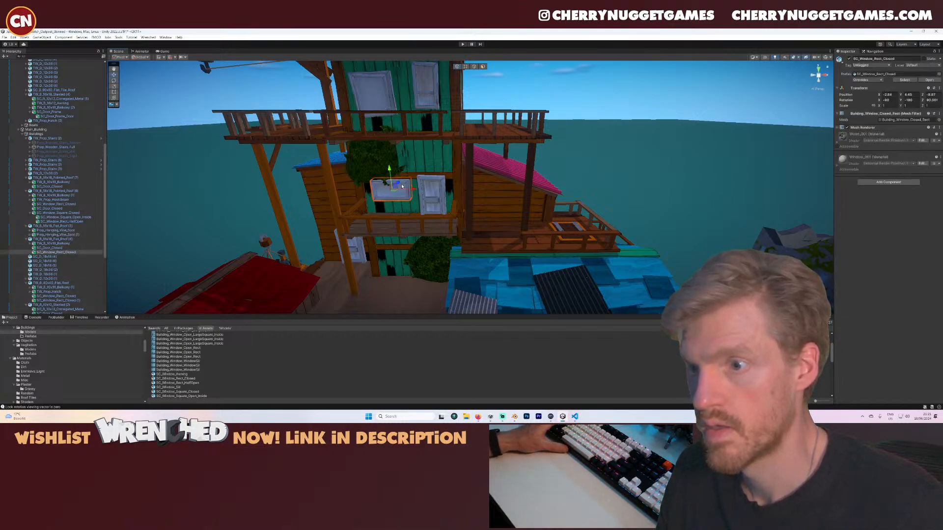
left_click_drag(392, 177, 392, 171)
scroll(476, 219, "down", 5)
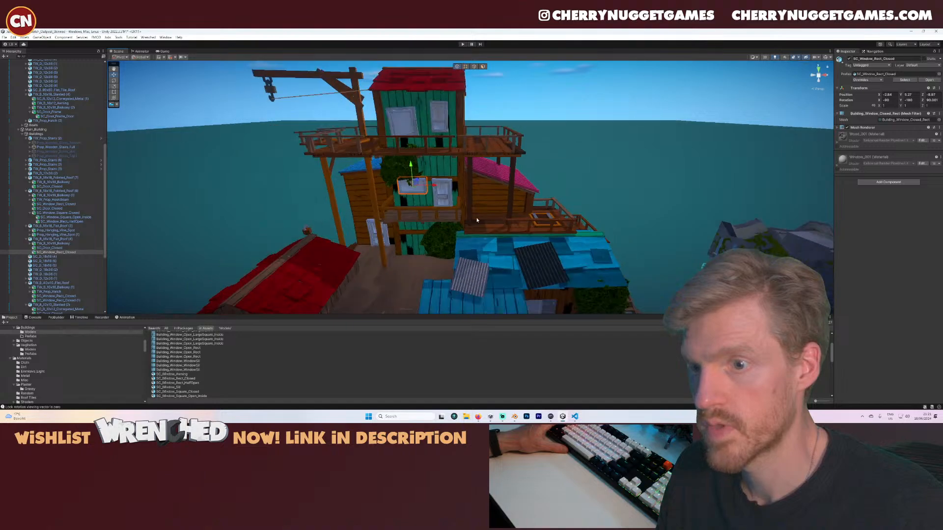
- Add SC_Window_Rect_HalfOpen as a child of the slanted building with the pink corrugated roof
left_click(477, 219)
left_click_drag(499, 280, 469, 297, "alt")
middle_click_drag(469, 297, 359, 299)
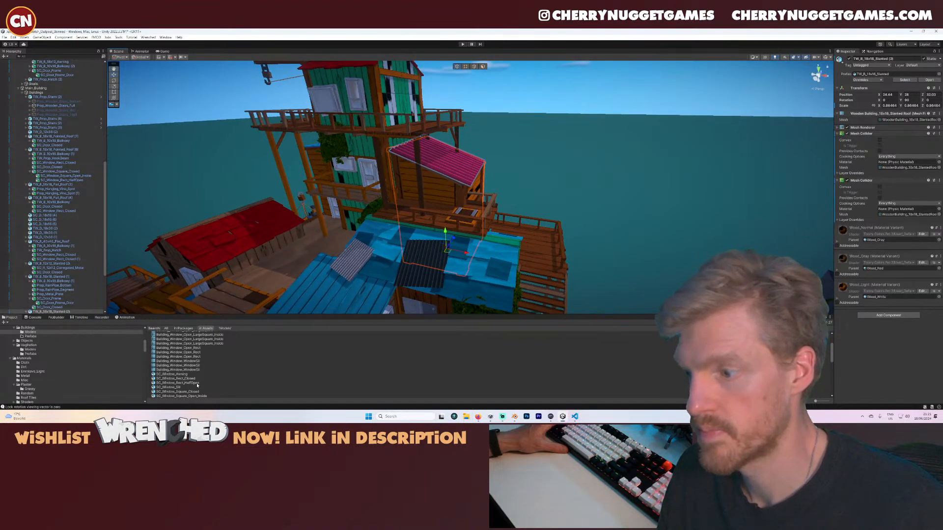
left_click_drag(192, 383, 69, 296)
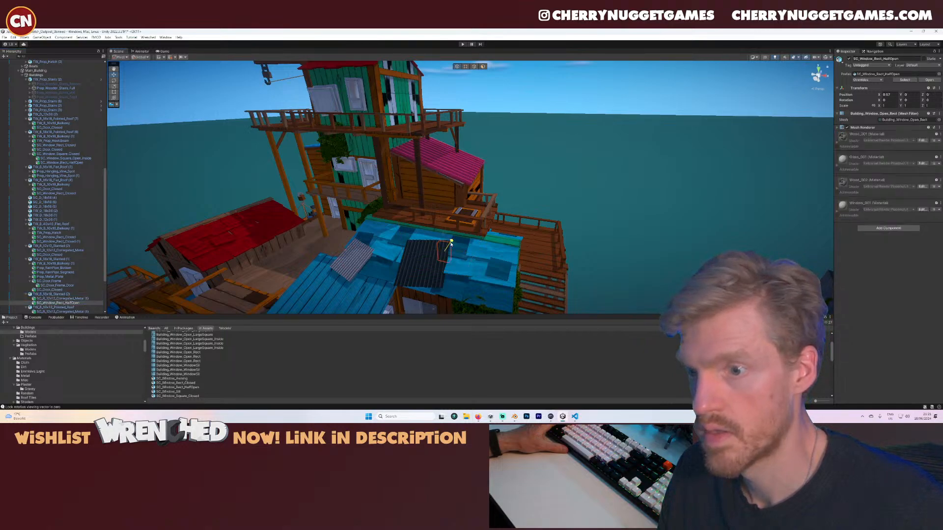
- Rotate the half-open window to face outward and fit it upright on the wooden wall beneath the pink roof
left_click_drag(428, 250, 588, 200)
key("e")
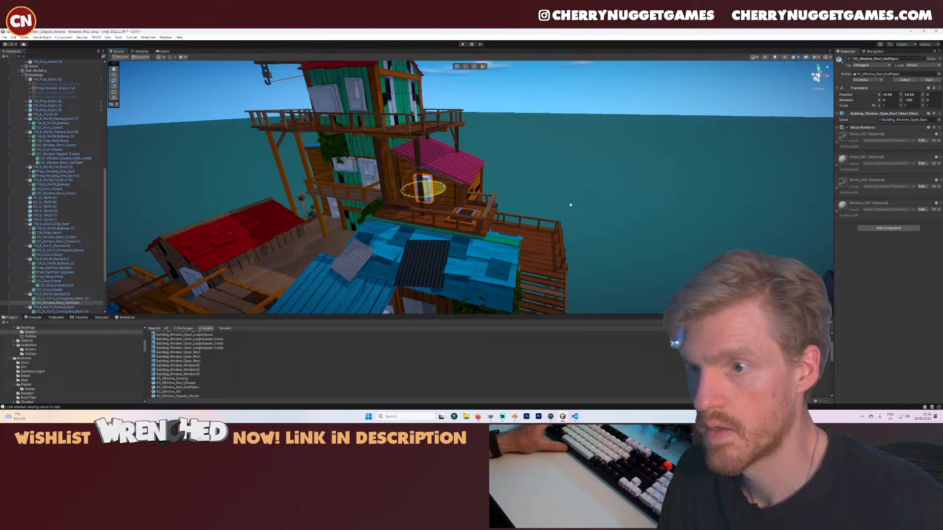
scroll(432, 195, "up", 3)
mouse_move(389, 197)
left_mouse_down()
mouse_move(411, 188)
mouse_move(389, 186)
left_mouse_up()
right_click_drag(390, 186, 389, 203)
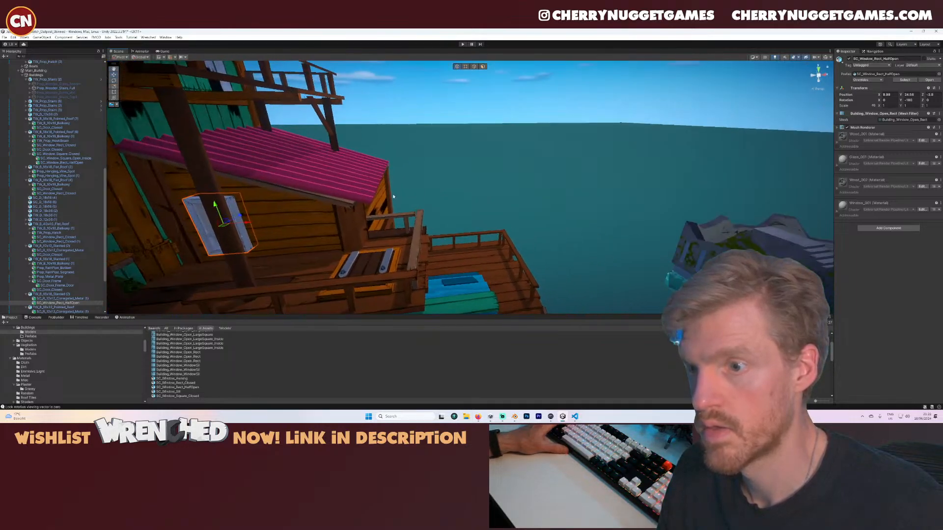
middle_click_drag(390, 203, 368, 186)
mouse_move(405, 156)
left_mouse_down()
mouse_move(406, 144)
mouse_move(415, 166)
left_mouse_up()
scroll(415, 166, "down", 10)
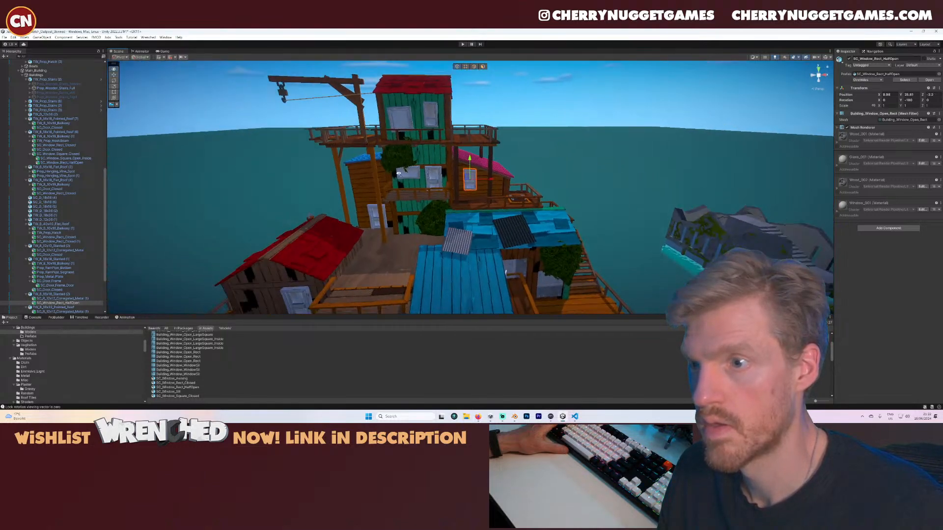
- Add Prop_Metal_Plate as a child of the large flat-roof building between the red-roofed hut and the blue plank roof
middle_click_drag(415, 166, 495, 155)
scroll(395, 210, "up", 5)
scroll(394, 209, "down", 4)
scroll(395, 210, "down", 3)
right_click_drag(471, 191, 476, 255)
scroll(476, 255, "up", 5)
middle_click_drag(402, 254, 388, 230)
left_click(387, 229)
key("f")
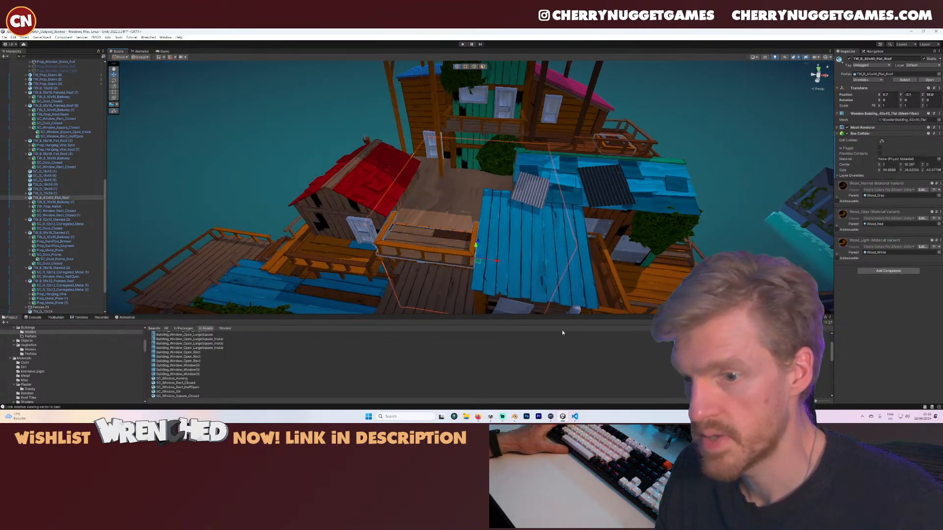
type("plate")
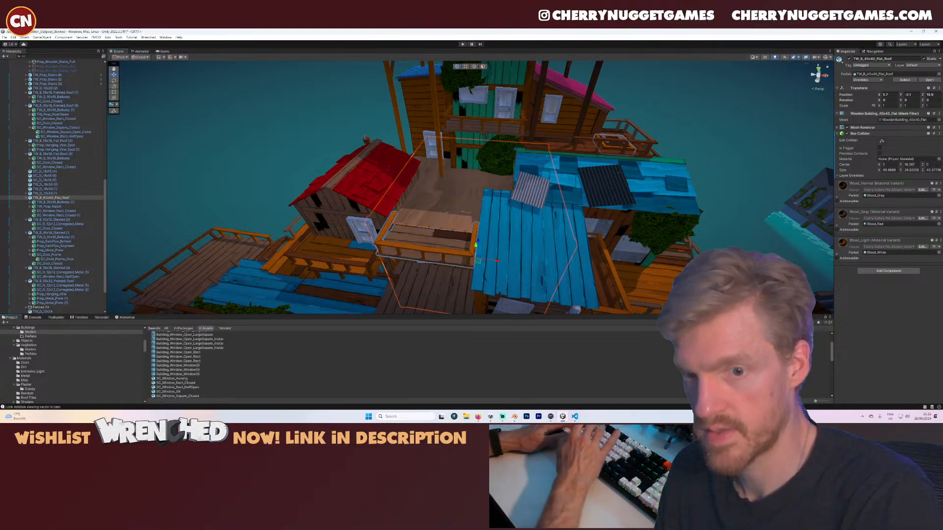
left_click_drag(179, 359, 49, 198)
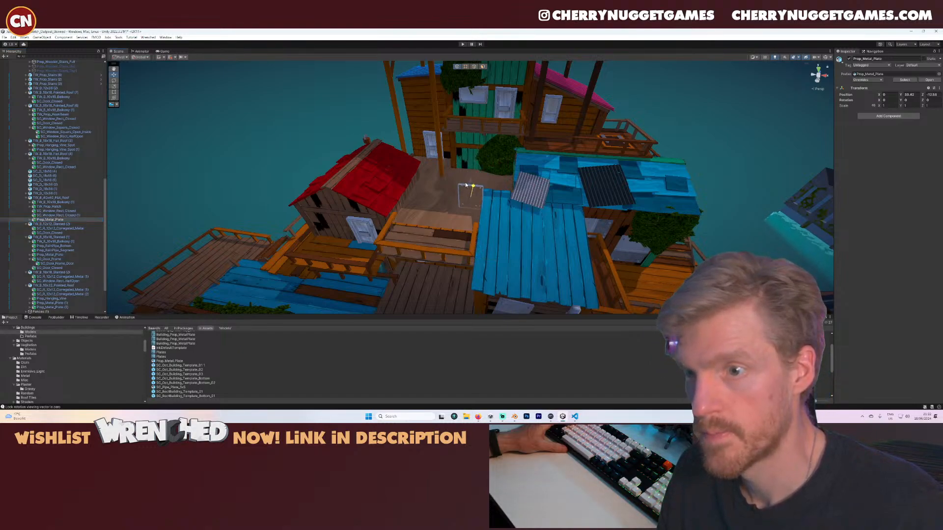
- Lay the metal plate flat, scale it up slightly and set it on the flat roof against the blue plank roof
key("e")
left_click_drag(469, 183, 460, 244)
key("r")
mouse_move(471, 192)
left_mouse_down()
mouse_move(489, 186)
mouse_move(469, 211)
left_mouse_up()
key("e")
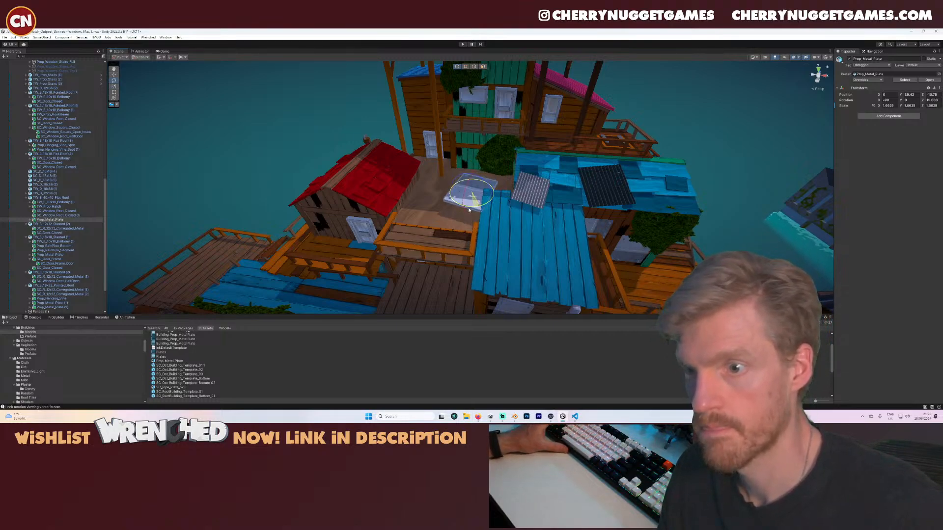
key("w")
left_click_drag(472, 178, 471, 186)
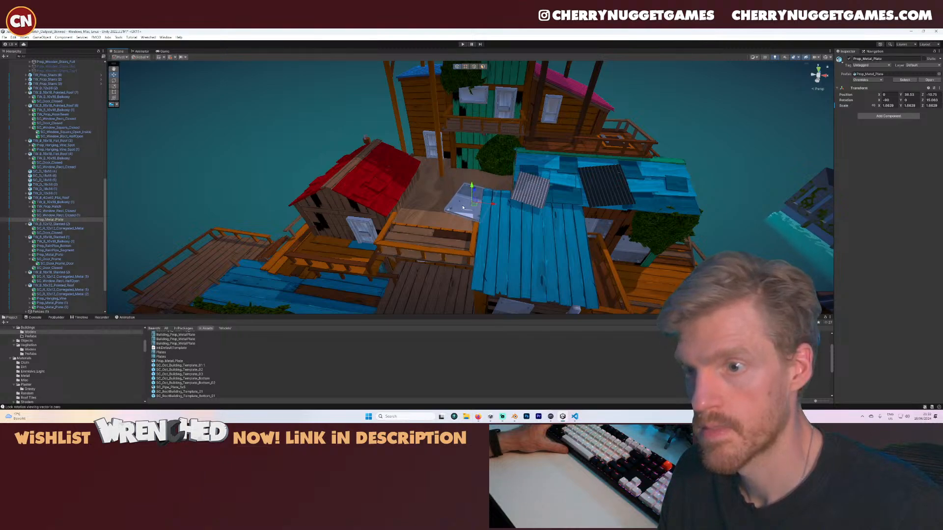
scroll(462, 208, "up", 5)
left_click_drag(477, 242, 496, 198)
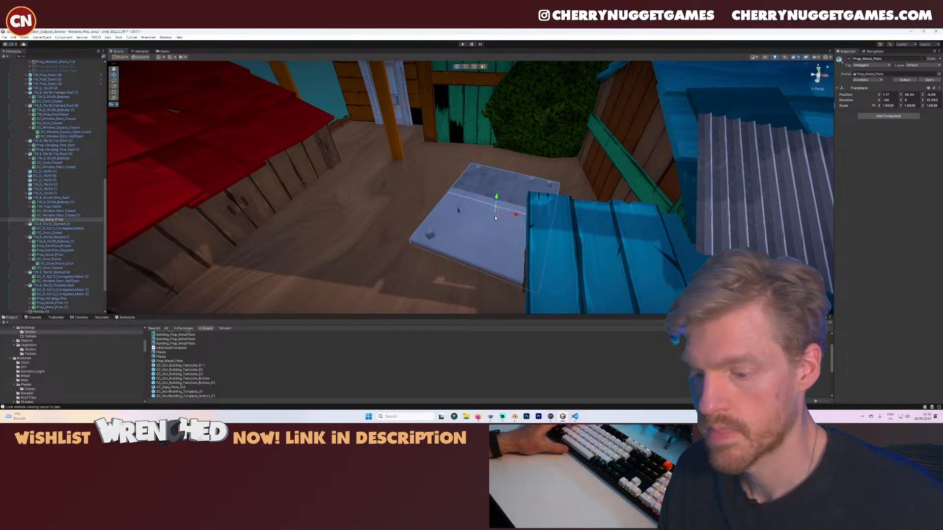
- Duplicate the metal plate, move the copy beside the first on the flat roof and turn it to a different angle
key("ctrl+d")
left_click_drag(493, 215, 351, 230)
key("e")
key("w")
scroll(443, 237, "down", 10)
scroll(443, 237, "down", 2)
- Add SC_Window_Rect_HalfOpen as a child of the pointed-roof hut with the red roof
left_click(498, 227)
right_click_drag(498, 227, 424, 183)
left_click(424, 184)
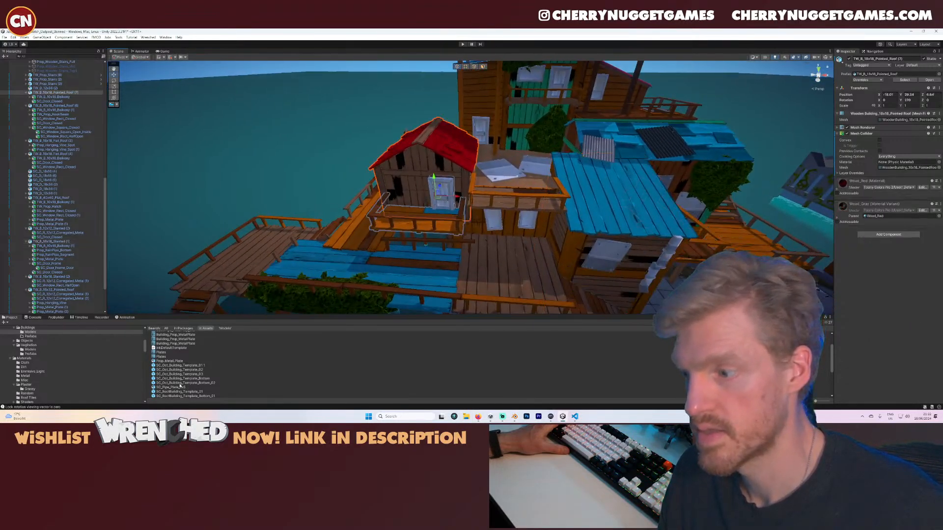
left_click(756, 323)
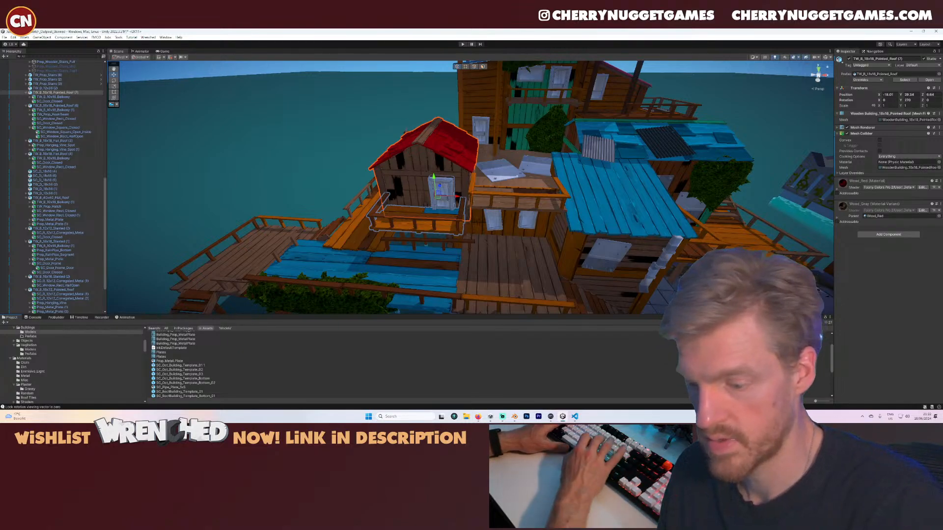
type("window")
scroll(607, 330, "down", 3)
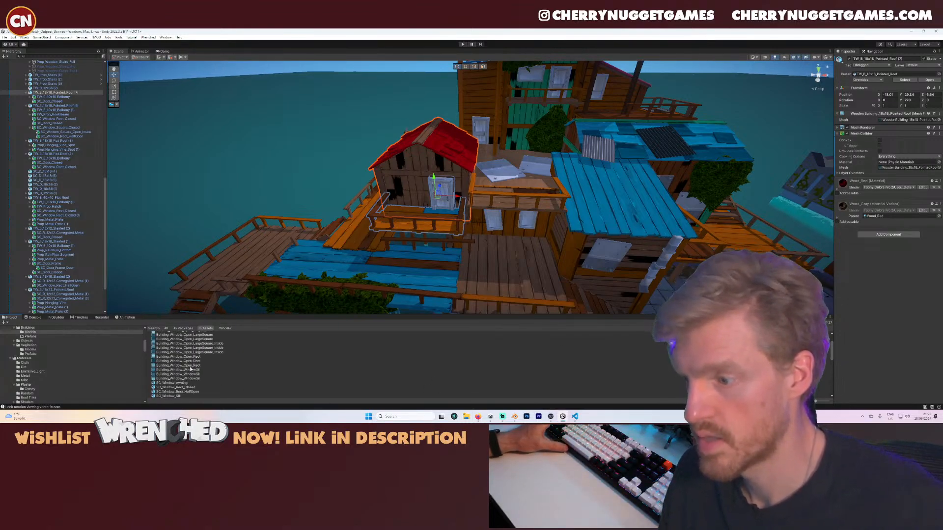
scroll(191, 367, "down", 3)
left_click_drag(187, 361, 70, 95)
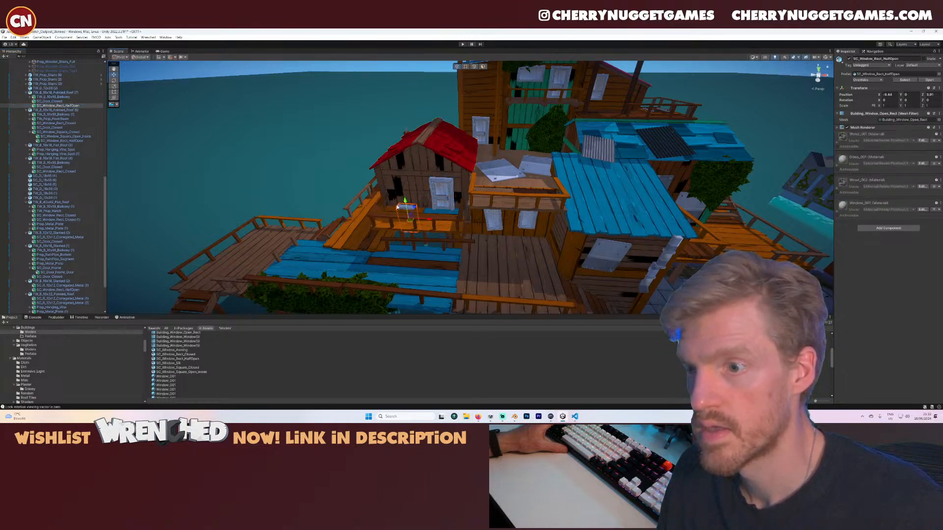
- Scale down the half-open window, fit it beside the hut's door, and place a duplicate next to it
left_click_drag(405, 197, 432, 195)
key("ctrl+d")
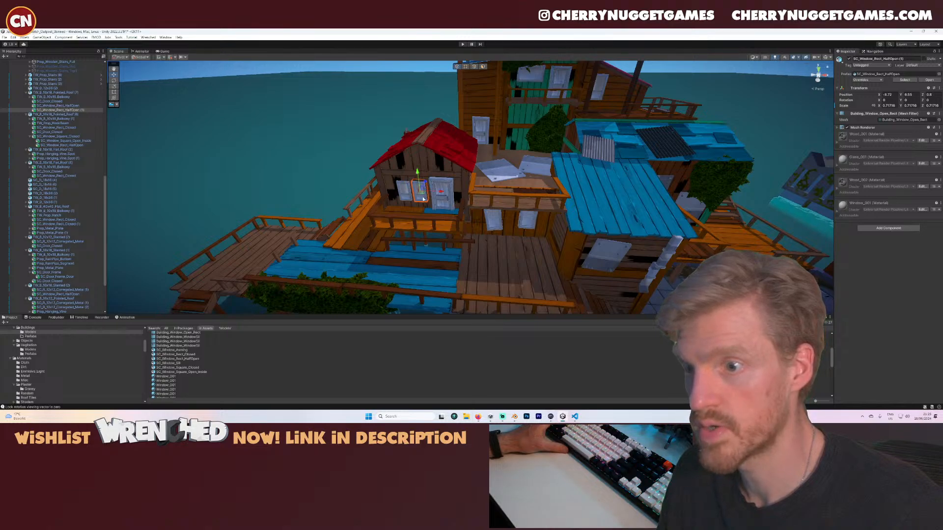
scroll(424, 199, "up", 2)
left_click(398, 185, "shift")
left_click_drag(412, 193, 383, 168)
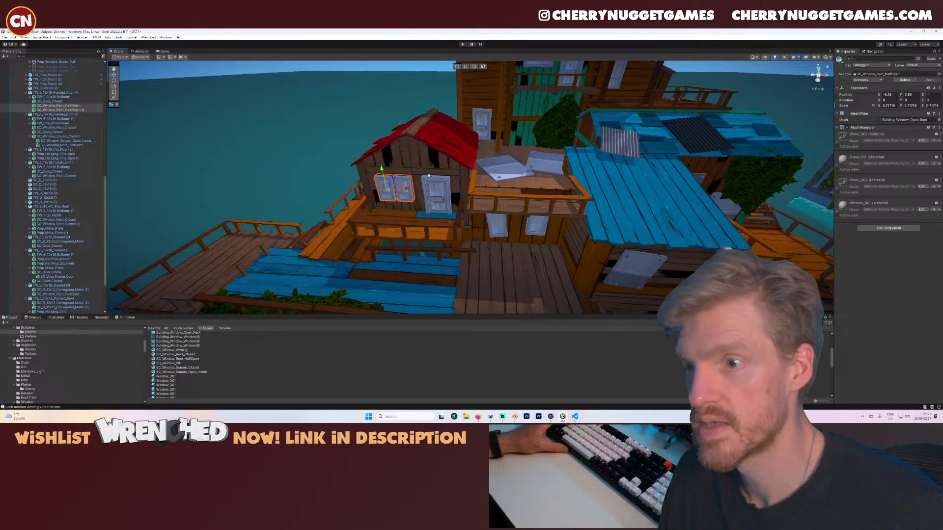
scroll(520, 193, "down", 1)
- Add SC_Window_Square_Closed as a child of the narrow slanted wooden building with the blue corrugated roof
left_click(520, 194)
right_click_drag(520, 193, 458, 207)
left_click(417, 155)
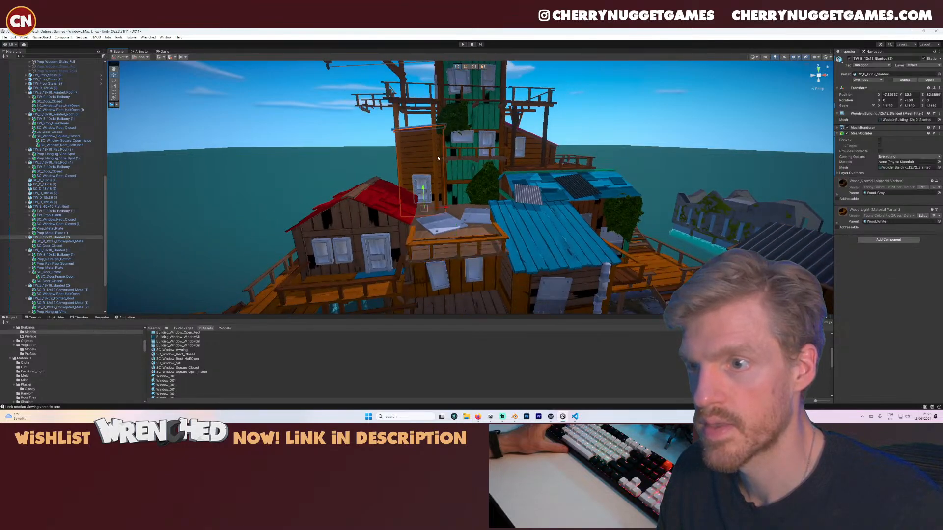
middle_click_drag(437, 155, 472, 182)
scroll(510, 255, "up", 1)
right_click_drag(509, 255, 532, 258)
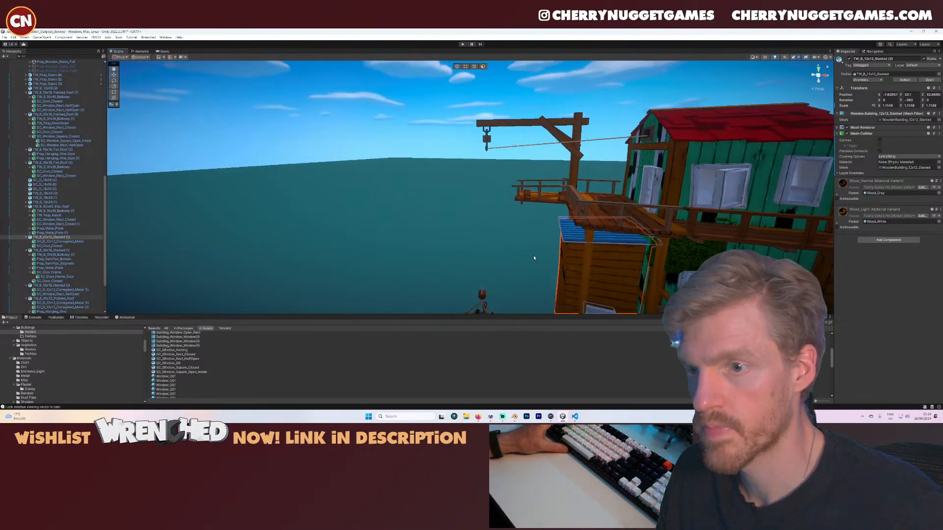
middle_click_drag(532, 259, 426, 215)
right_click_drag(510, 246, 470, 266)
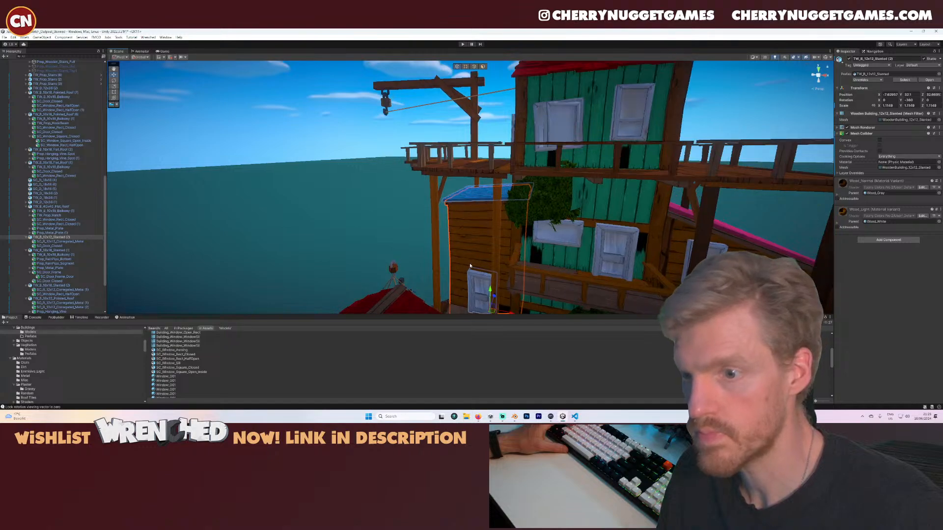
left_click_drag(189, 367, 66, 237)
- Rotate the closed square window to face outward and fit it on the wooden wall above the door
left_click_drag(491, 293, 430, 253)
key("e")
right_click_drag(430, 253, 520, 227)
key("w")
mouse_move(498, 212)
left_mouse_down()
mouse_move(498, 201)
mouse_move(506, 205)
mouse_move(490, 209)
left_mouse_up()
key("e")
key("w")
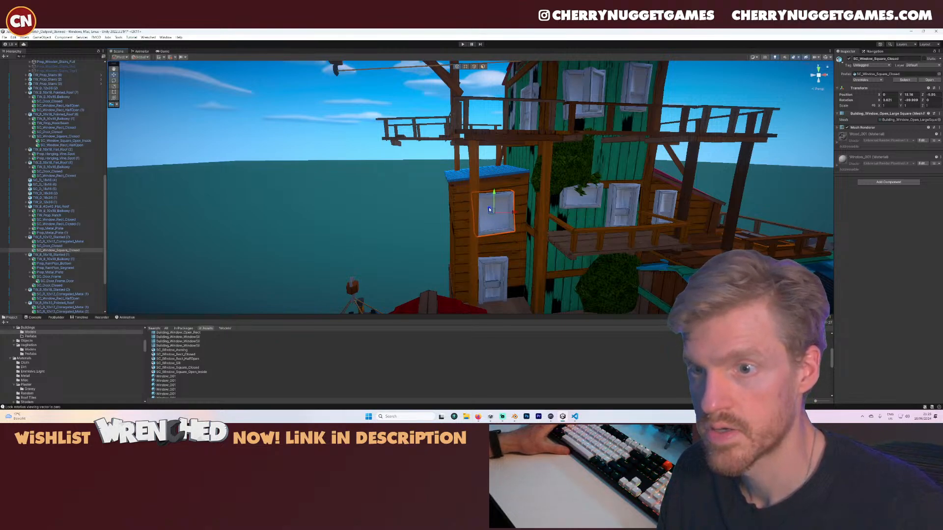
- Add SC_Window_Square_Open_Inside as a child of the square window and tilt its pane outward so it hangs open
left_click_drag(199, 369, 77, 251)
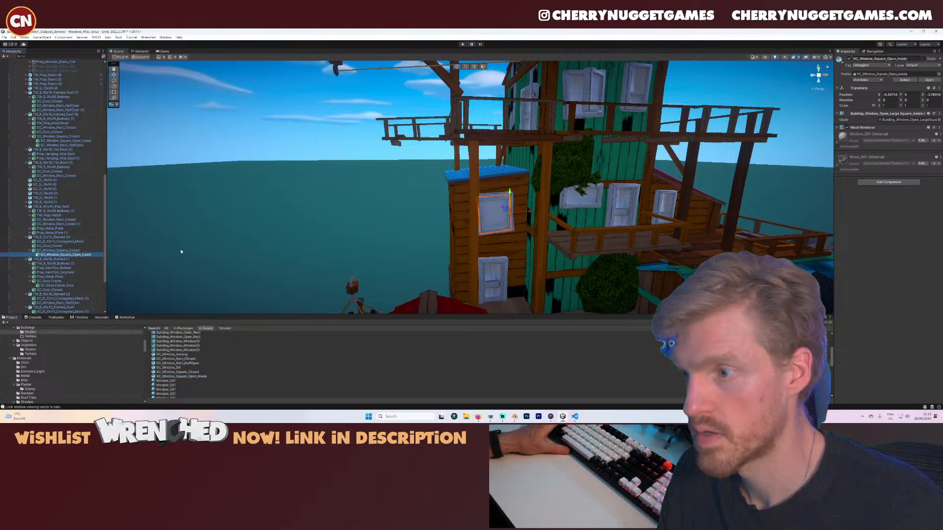
key("e")
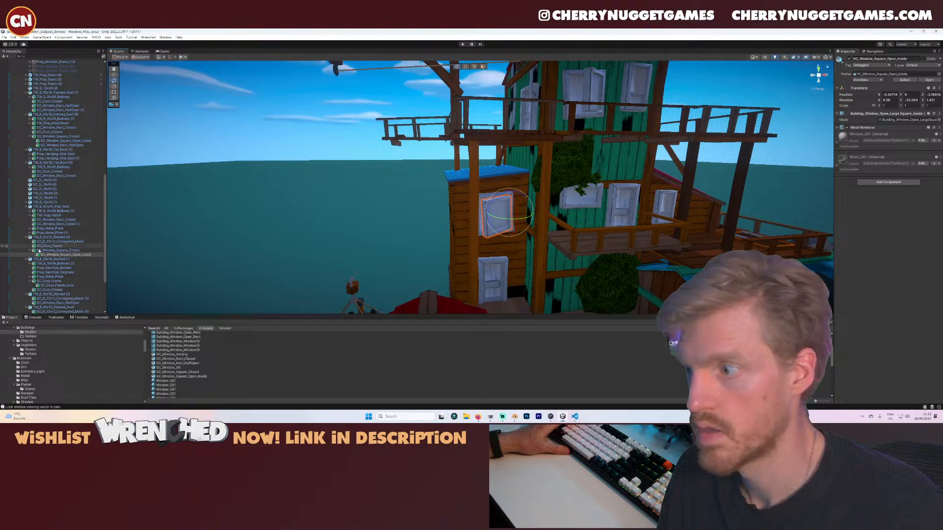
left_click(54, 251)
left_click_drag(474, 196, 420, 225)
scroll(469, 229, "up", 2)
left_click(502, 221)
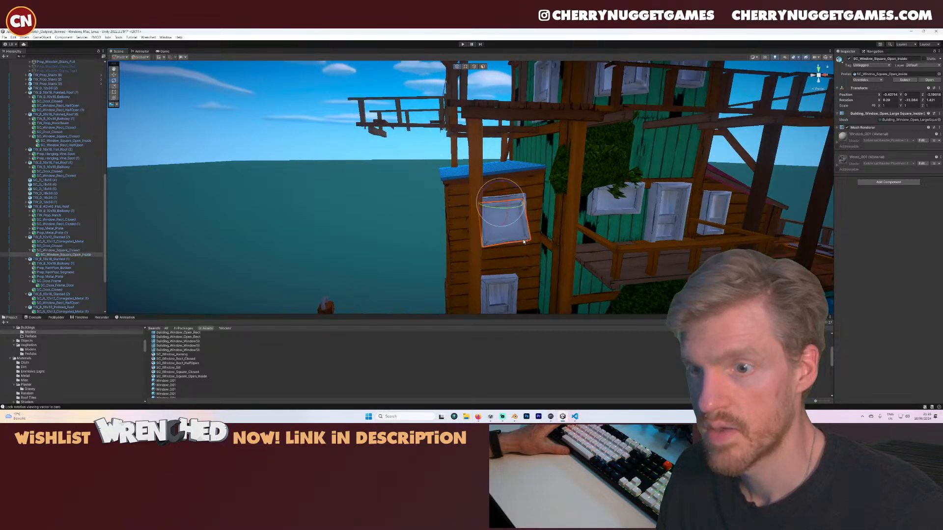
right_click_drag(512, 246, 482, 244)
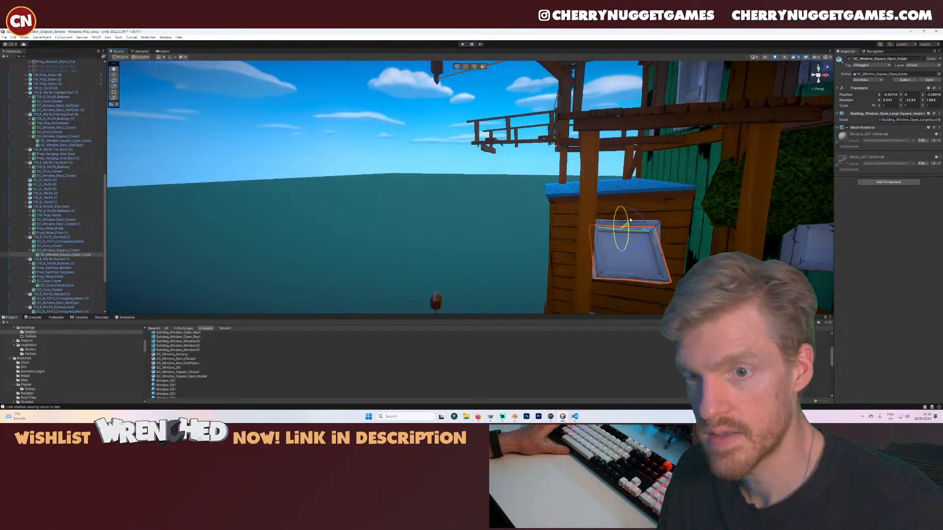
left_click_drag(630, 220, 633, 222)
right_click_drag(638, 246, 564, 258)
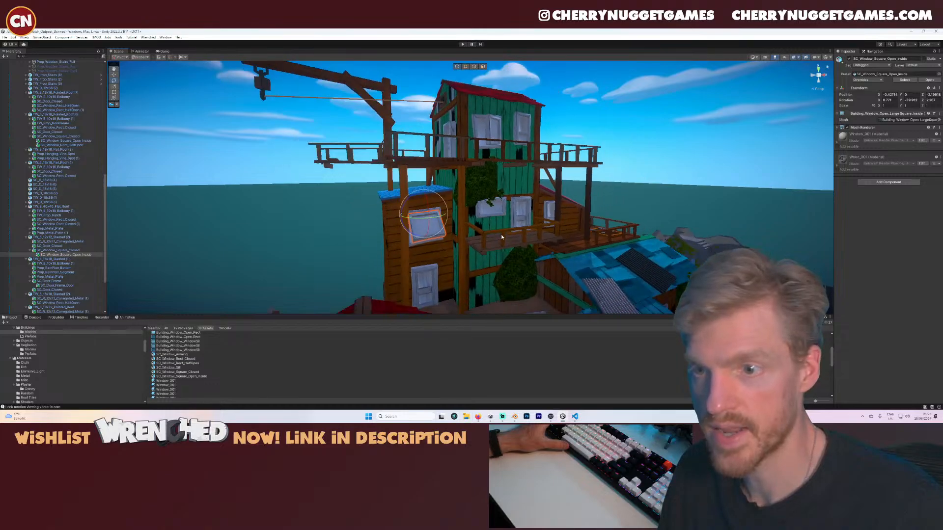
- Examine the tower and its new windows from several angles, including the bare side wall of the slanted building
scroll(541, 232, "down", 5)
middle_click_drag(541, 232, 528, 262)
right_click_drag(591, 280, 534, 253)
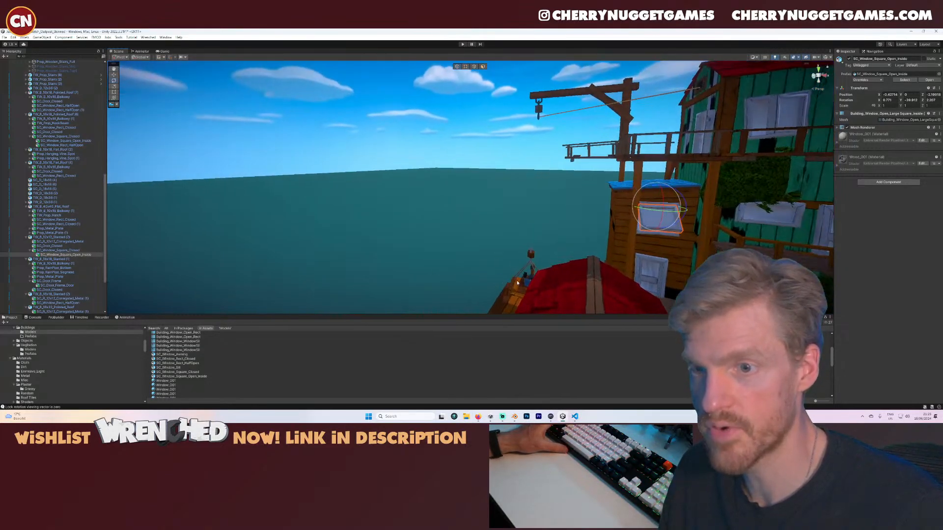
scroll(535, 251, "up", 3)
scroll(551, 239, "down", 4)
middle_click_drag(551, 240, 417, 255)
right_click_drag(417, 255, 443, 252)
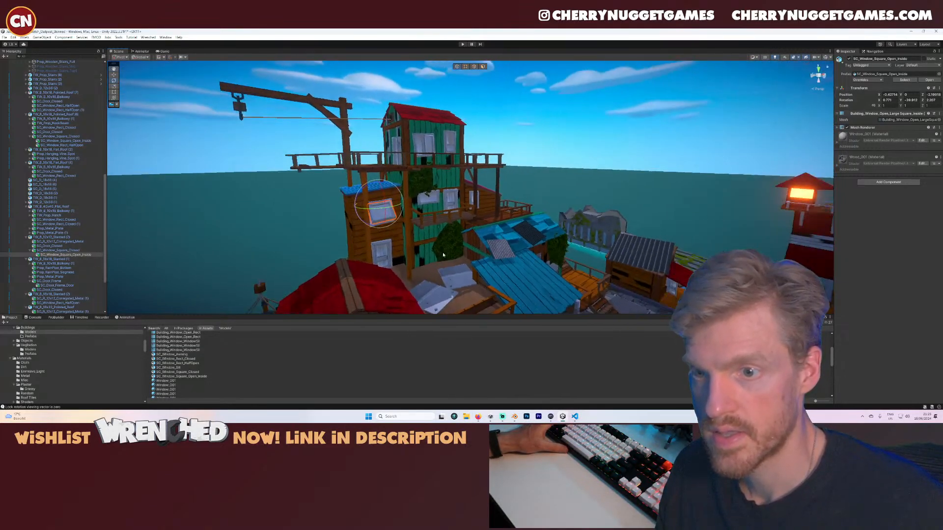
middle_click_drag(443, 252, 491, 248)
scroll(491, 246, "up", 4)
right_click_drag(471, 243, 500, 235)
scroll(545, 235, "up", 1)
left_click(546, 236)
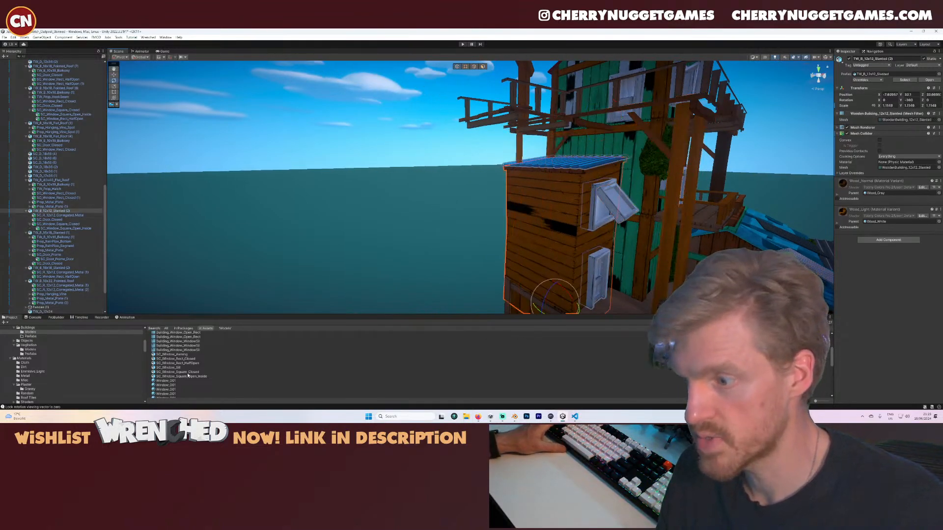
left_click_drag(188, 375, 69, 202)
scroll(569, 263, "down", 5)
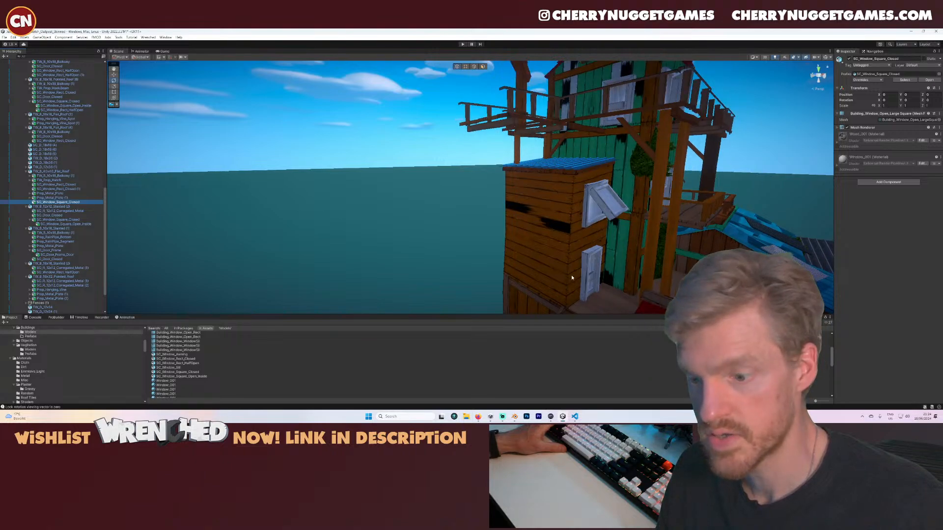
scroll(549, 271, "down", 2)
key("ctrl+z")
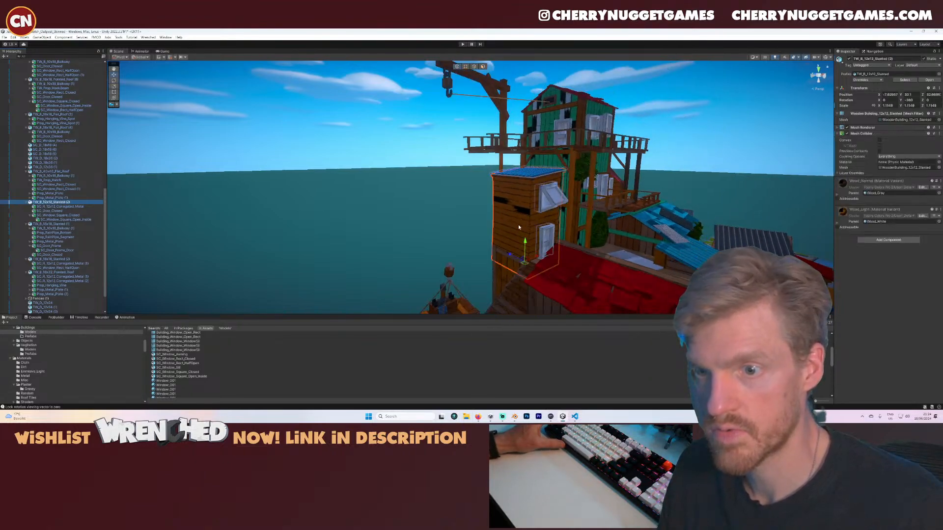
- Add another SC_Window_Square_Closed to the slanted building and place it on the side wall facing the water
left_click_drag(182, 374, 63, 217)
left_click_drag(536, 260, 513, 193)
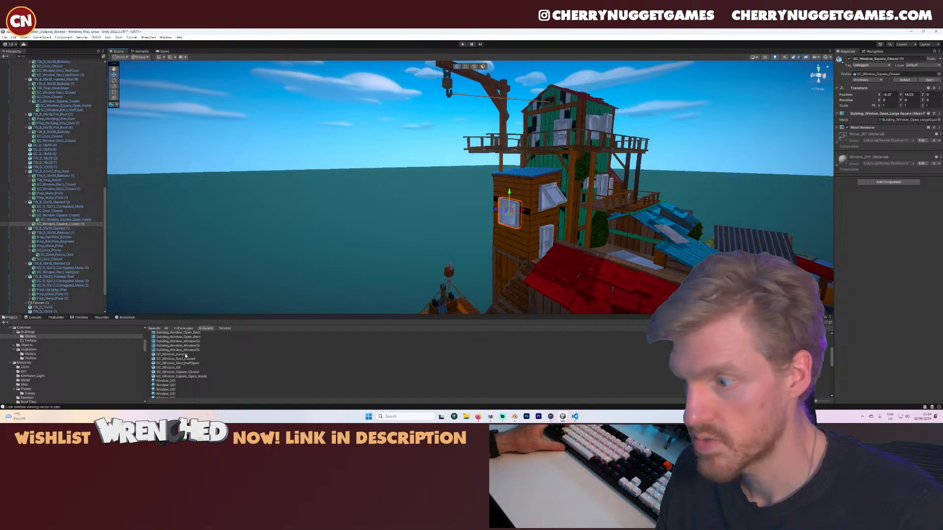
- Add SC_Window_Awning as a child of the side-wall window, raise it above the window and center it over the frame
left_click_drag(186, 355, 52, 226)
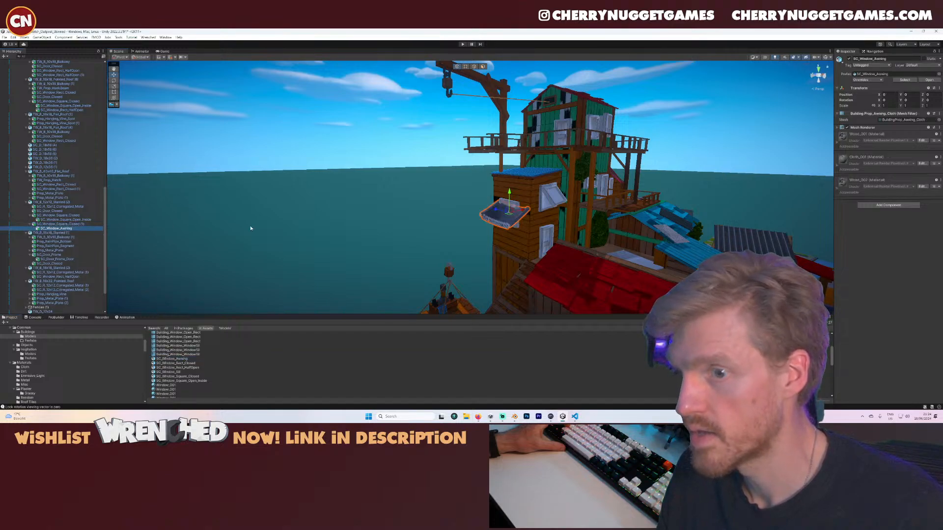
left_click_drag(509, 193, 510, 181)
scroll(500, 226, "up", 5)
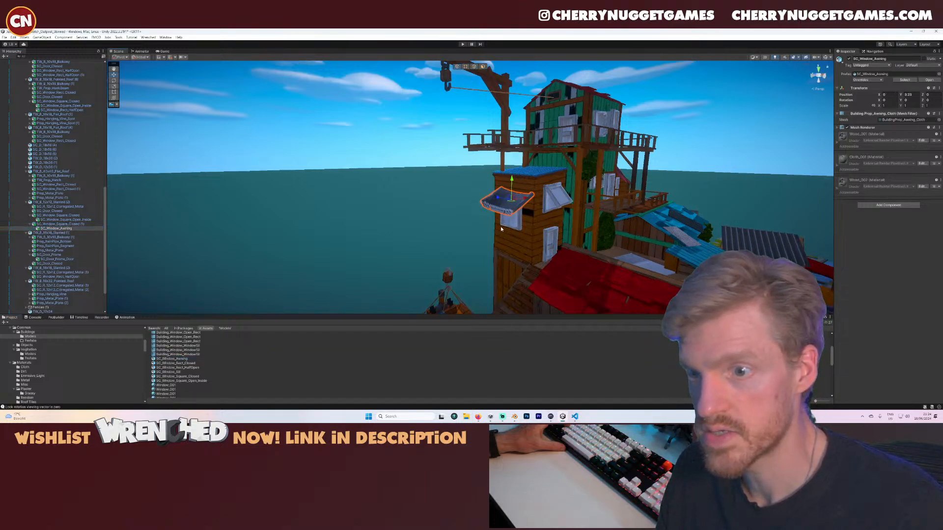
right_click_drag(471, 257, 475, 167)
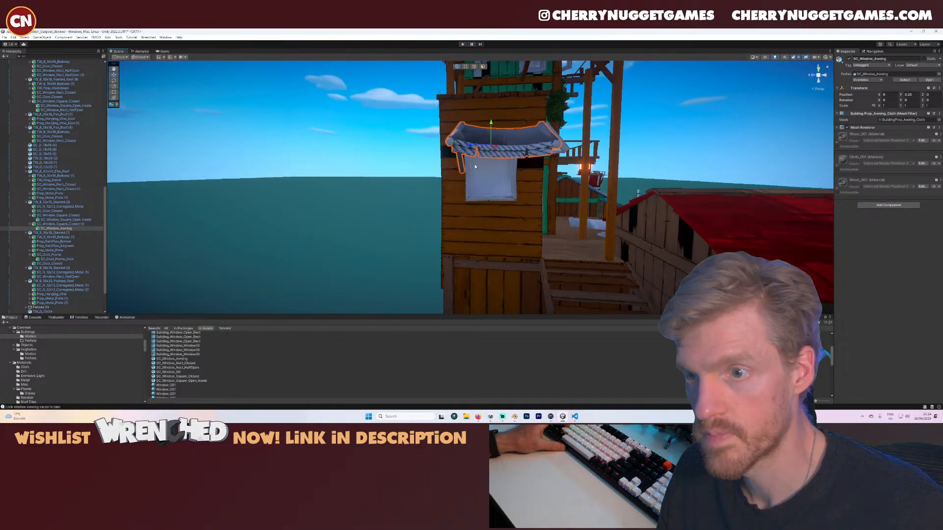
mouse_move(477, 147)
left_mouse_down()
mouse_move(458, 146)
mouse_move(469, 146)
left_mouse_up()
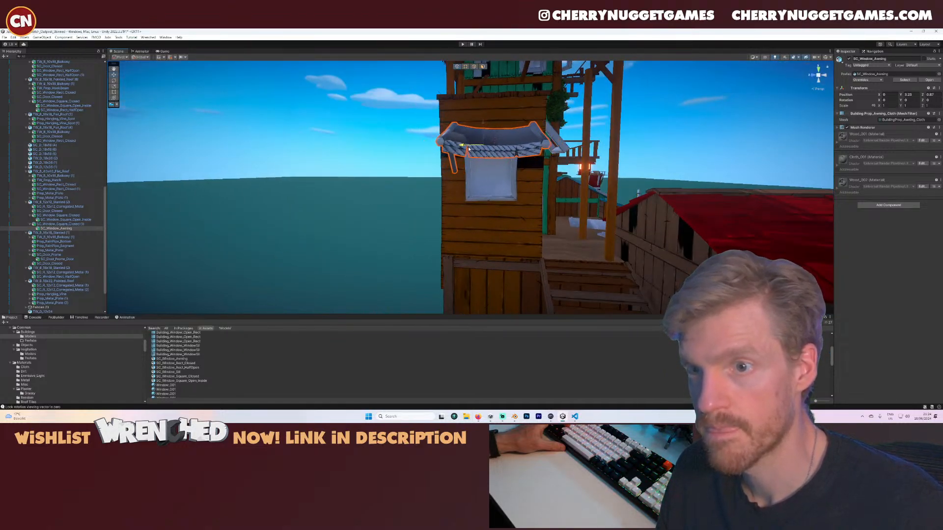
- Add a Mesh Collider component to the window awning
scroll(553, 202, "down", 3)
right_click_drag(553, 202, 899, 214)
left_click(888, 206)
type("me")
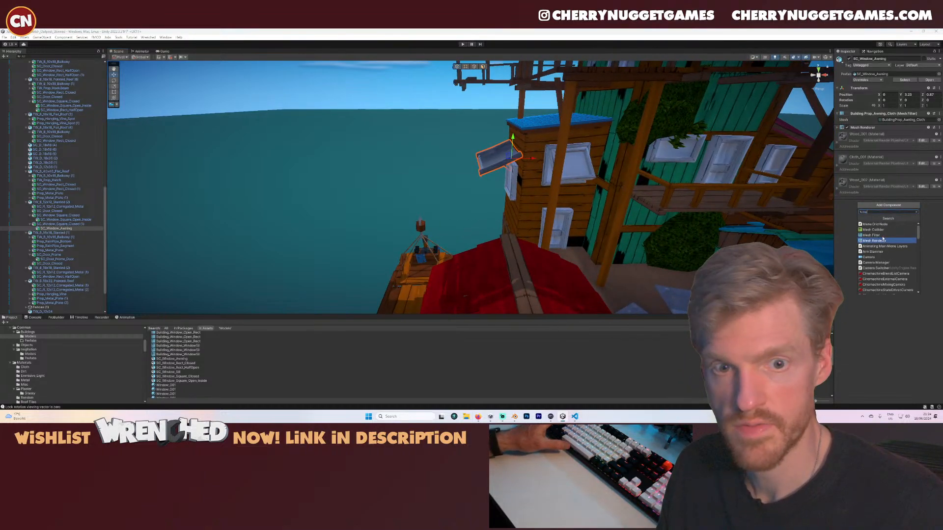
left_click(880, 231)
- Lower the awning slightly so it sits closer to the top of the side-wall window
scroll(508, 202, "down", 3)
right_click_drag(508, 202, 511, 202)
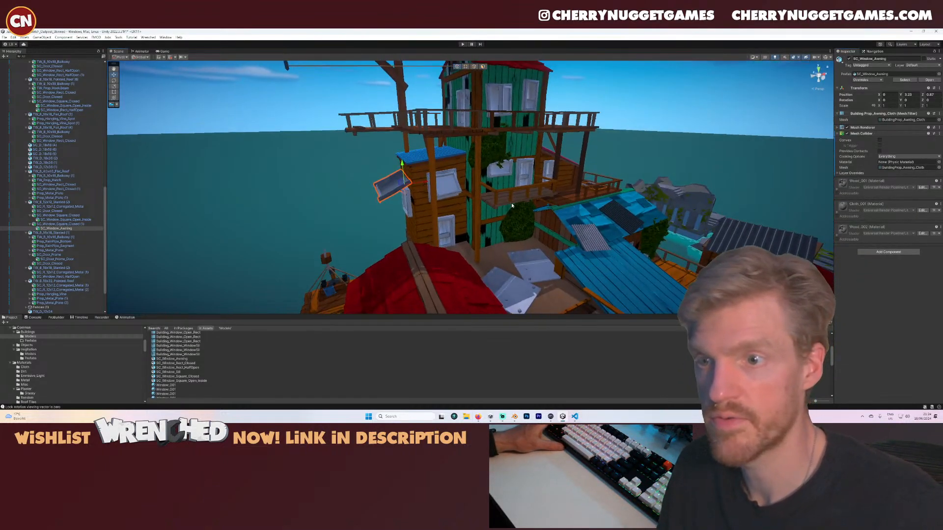
scroll(433, 189, "down", 1)
scroll(432, 189, "up", 2)
left_click_drag(389, 160, 391, 169)
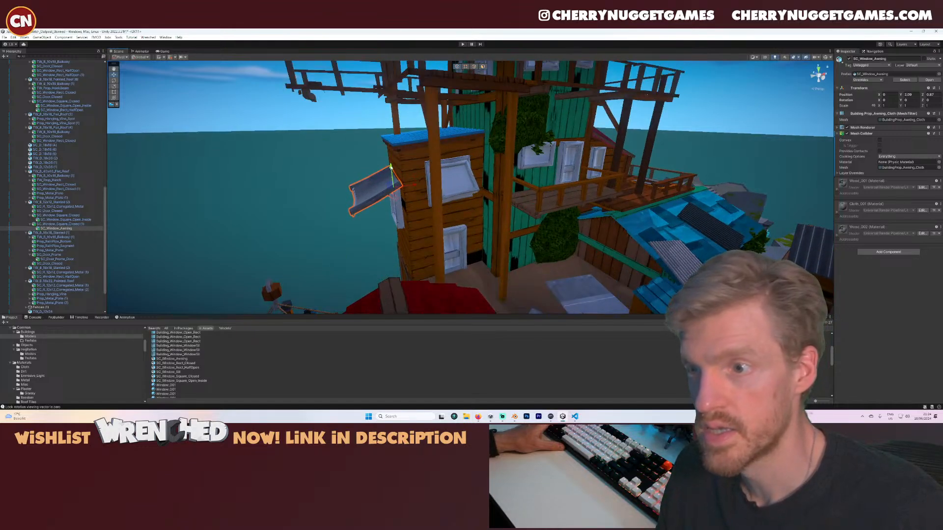
scroll(426, 217, "down", 4)
right_click_drag(425, 216, 354, 217)
middle_click_drag(687, 219, 537, 219)
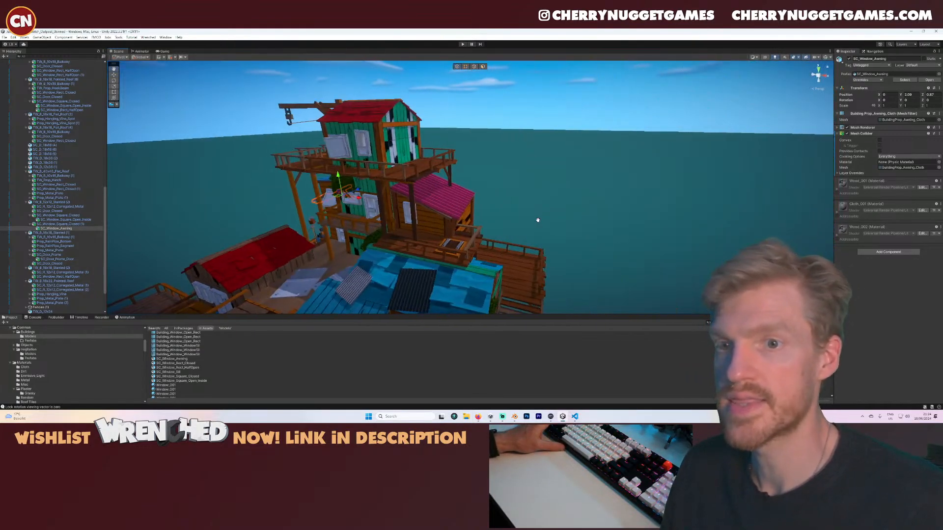
- Search the project assets for "sliding" and add SC_Door_Sliding as a child of the green upper building with the red pointed roof
scroll(474, 223, "up", 4)
scroll(474, 222, "down", 3)
right_click_drag(474, 222, 412, 221)
middle_click_drag(545, 215, 463, 219)
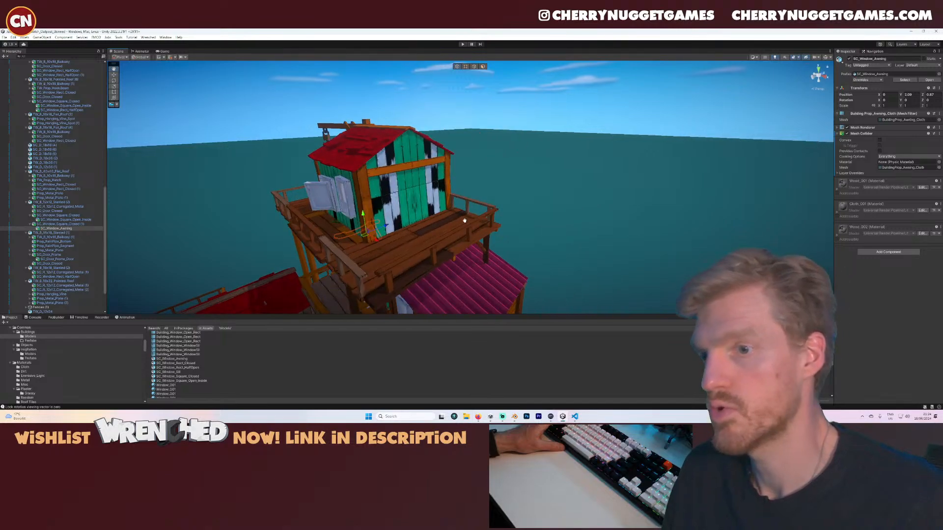
scroll(449, 217, "up", 1)
scroll(450, 217, "up", 1)
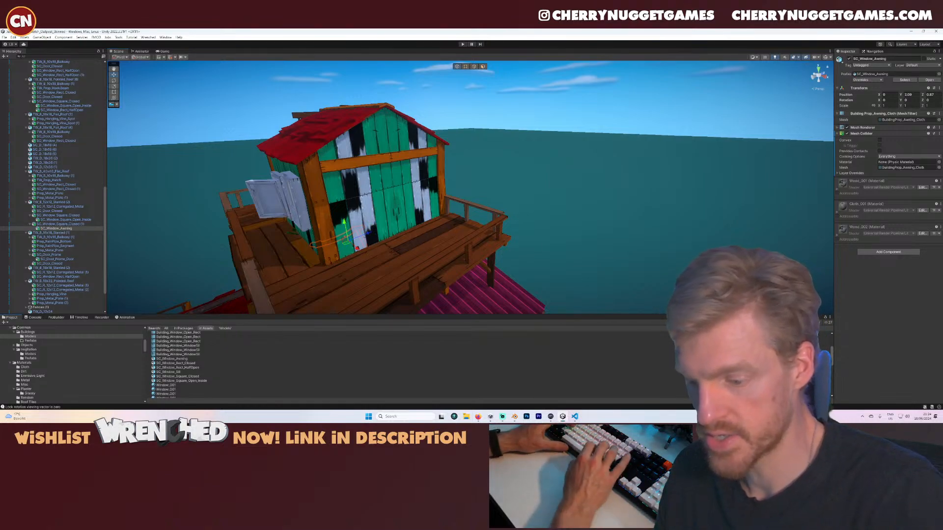
type("sliding")
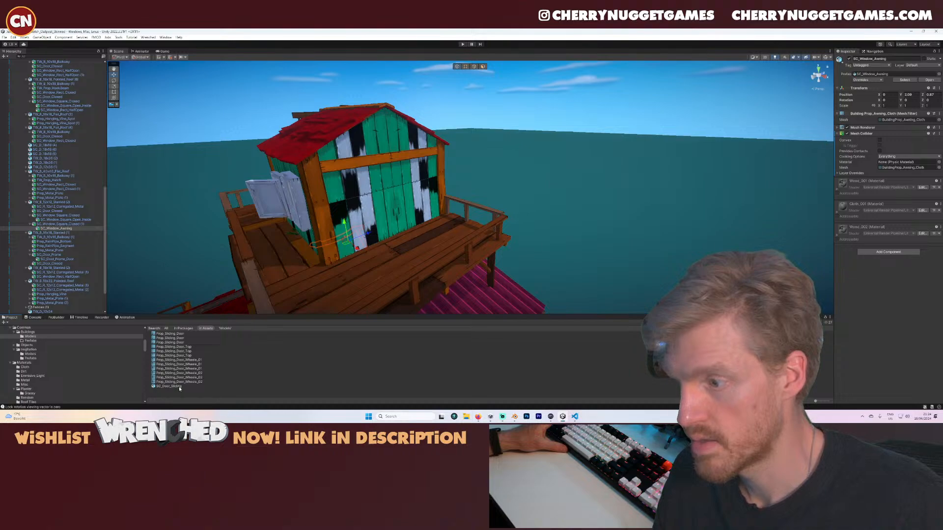
left_click_drag(179, 388, 364, 255)
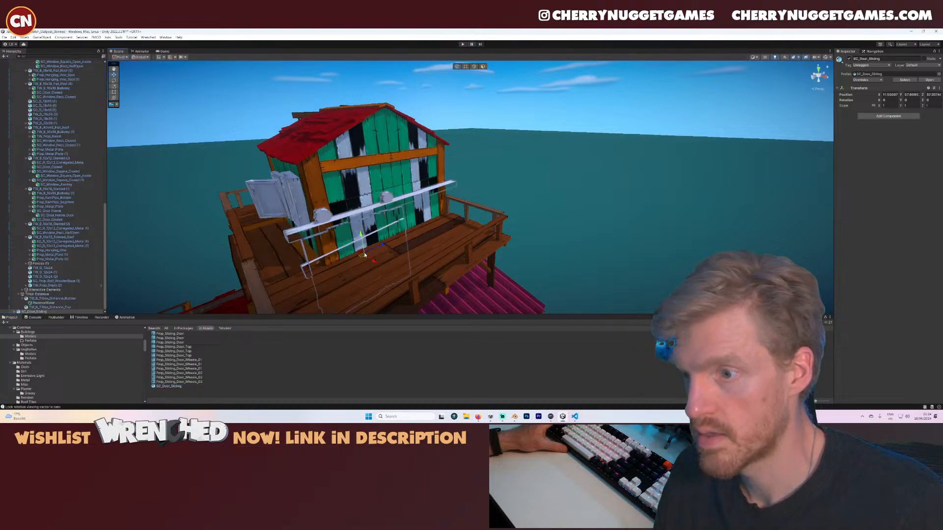
left_click(364, 255)
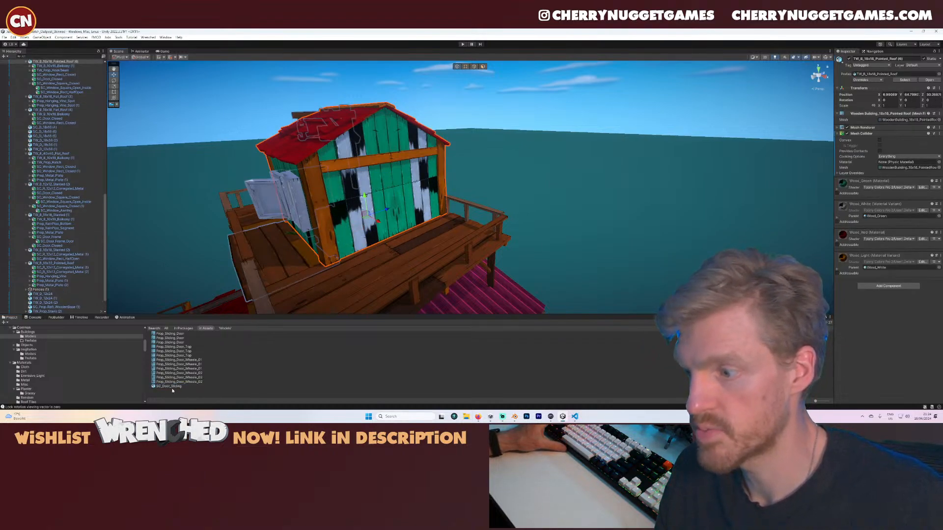
left_click_drag(169, 387, 59, 94)
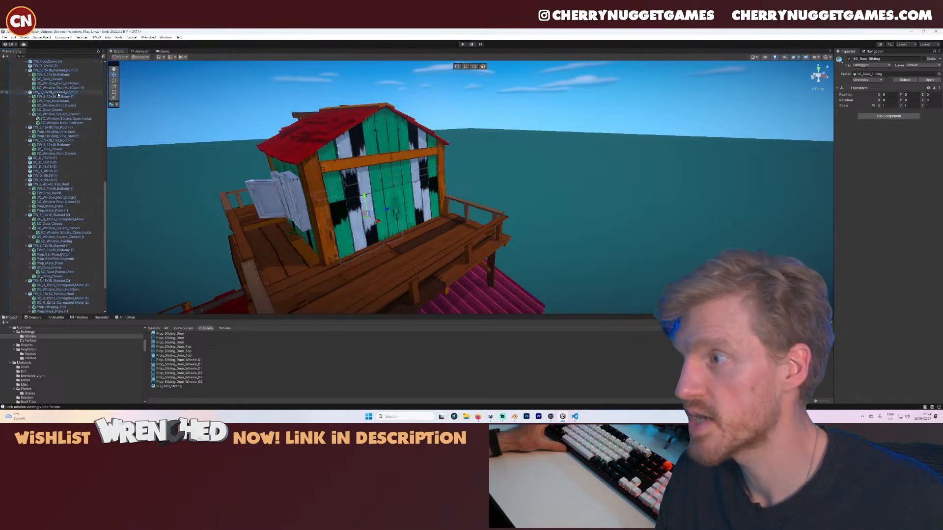
- Rotate the sliding door about 180 degrees, scale it to about 0.59, and fit it against the green gable wall at deck level
left_click_drag(377, 223, 425, 207)
key("w")
key("r")
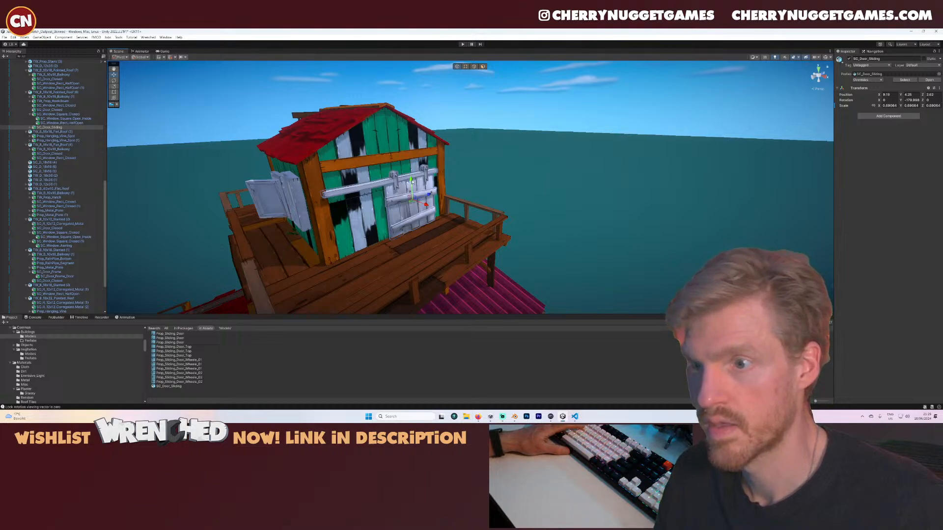
left_click_drag(411, 182, 412, 182)
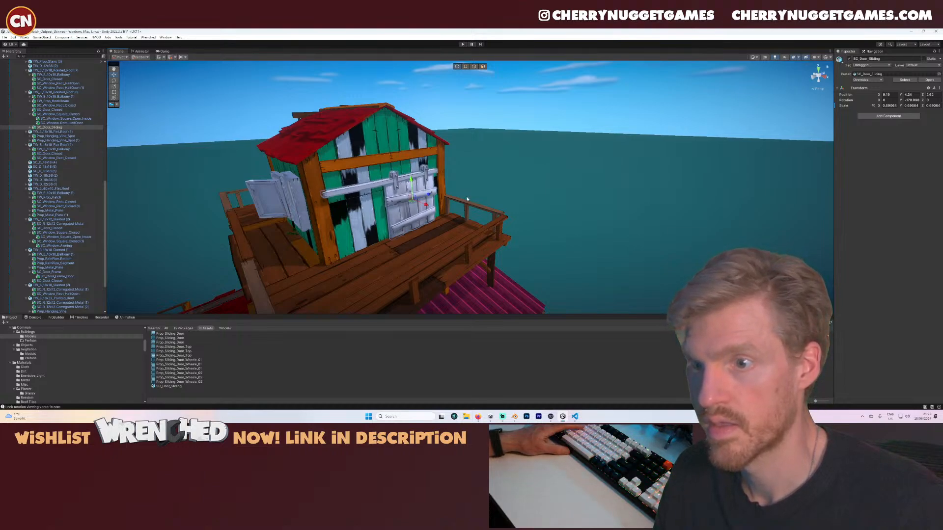
right_click_drag(467, 199, 417, 183)
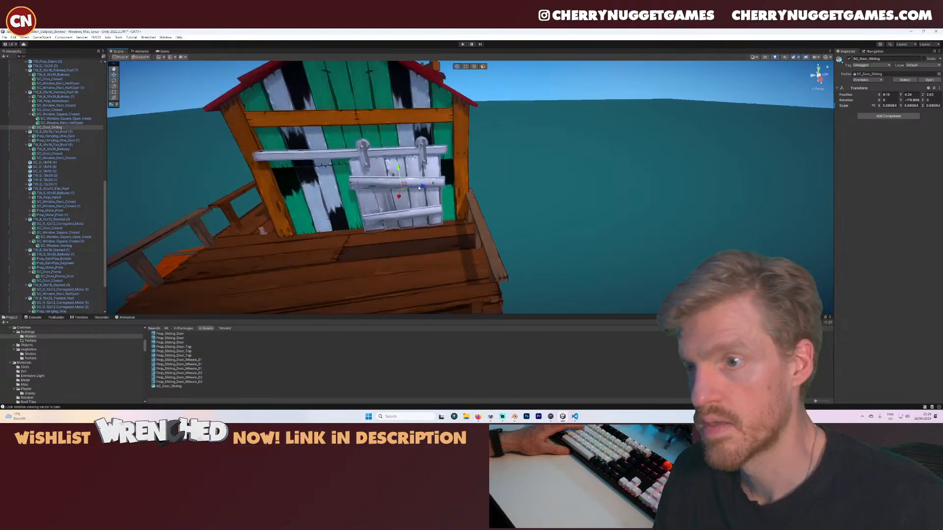
- Enlarge the sliding door to a scale of about 0.76 and reposition it on the end wall of the green striped hut
left_click_drag(419, 187, 408, 161)
scroll(410, 181, "down", 8)
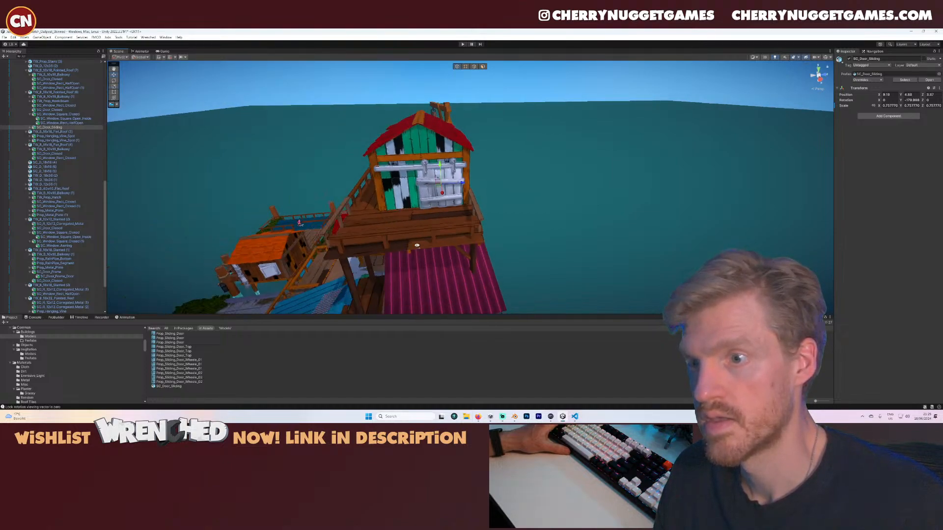
right_click_drag(415, 246, 526, 260)
- Search the assets for "window" and add SC_Window_Square_Closed as a child of the slanted-roof building below the magenta metal roof
left_click(541, 251)
scroll(485, 248, "down", 5)
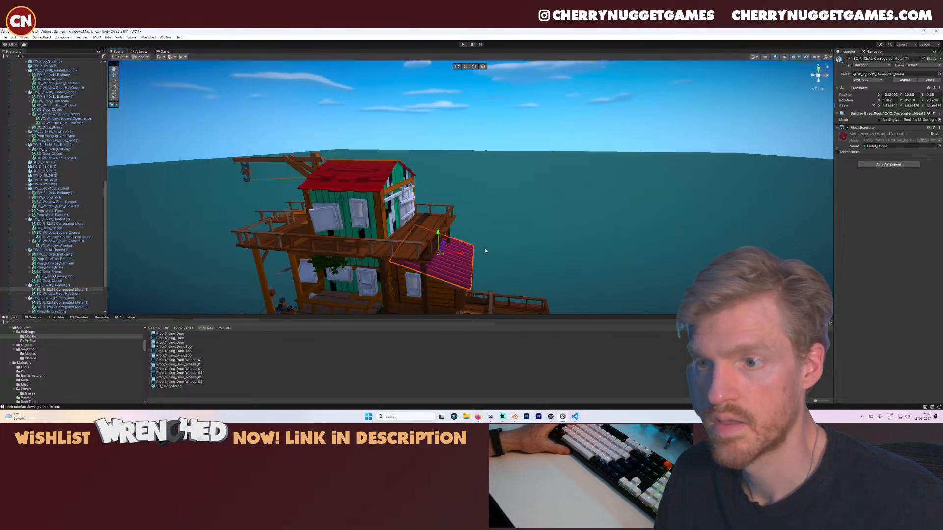
middle_click_drag(484, 248, 564, 196)
scroll(565, 196, "down", 3)
scroll(555, 265, "up", 5)
middle_click_drag(555, 265, 420, 236)
scroll(415, 216, "down", 3)
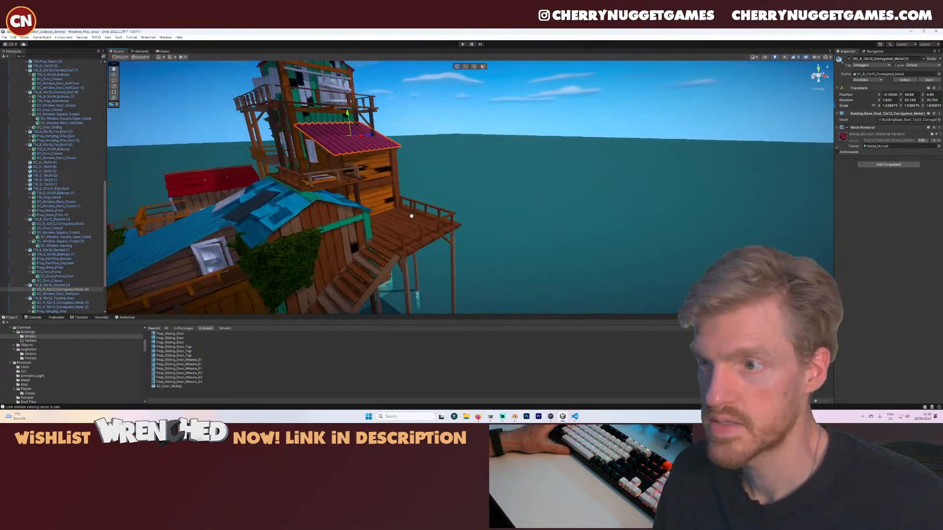
scroll(401, 163, "up", 3)
scroll(408, 175, "up", 5)
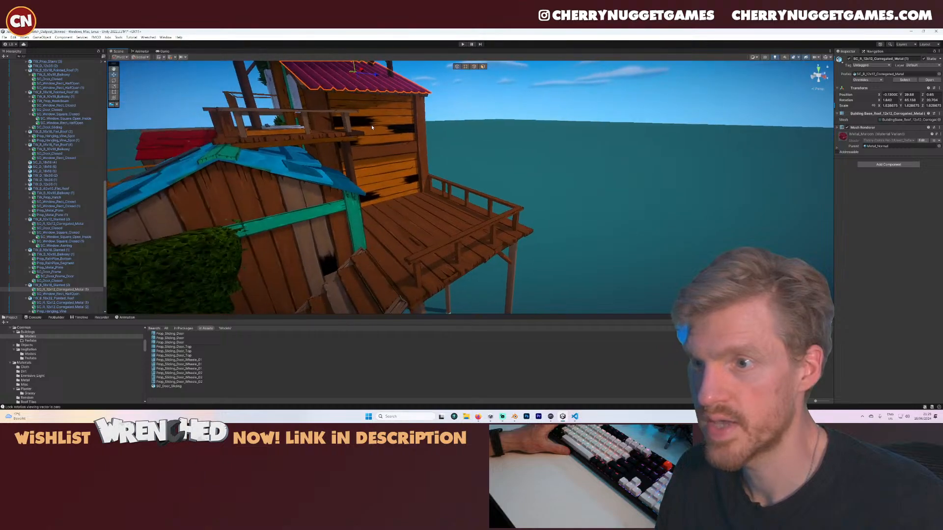
left_click(386, 143)
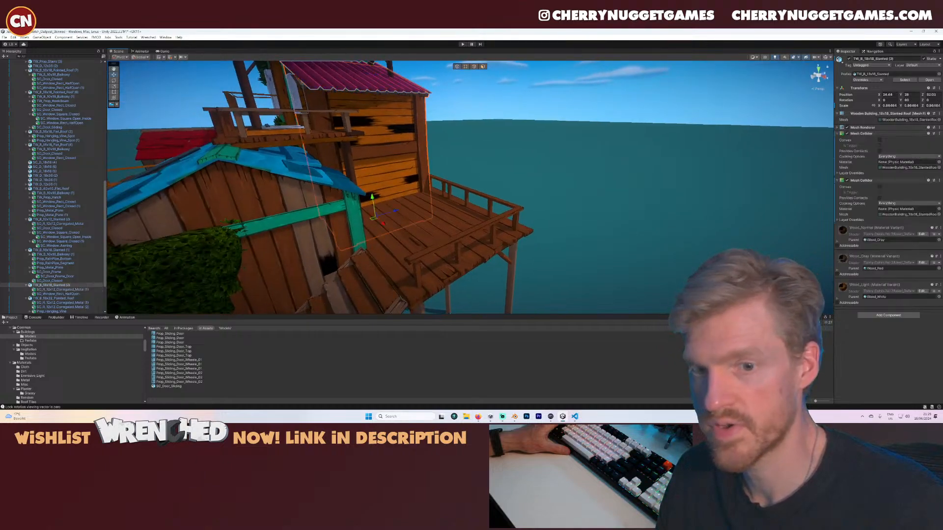
type("window")
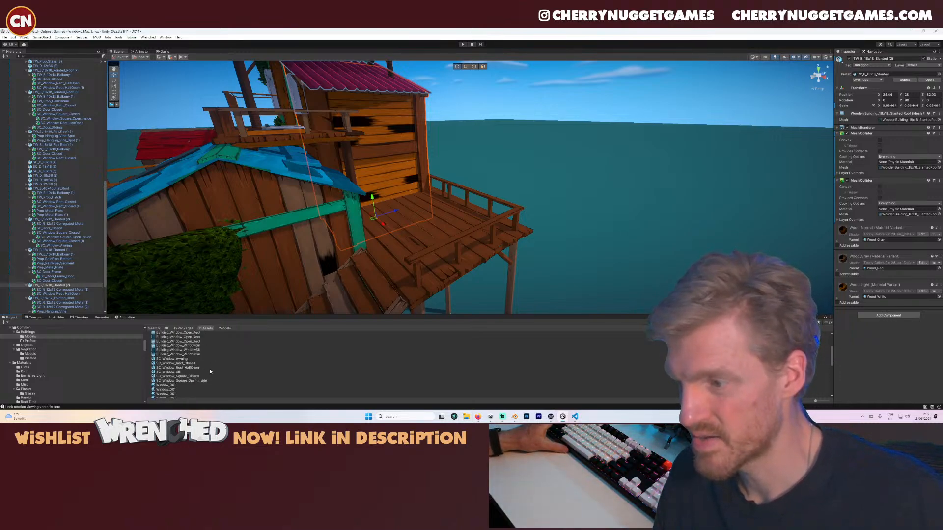
scroll(193, 371, "down", 10)
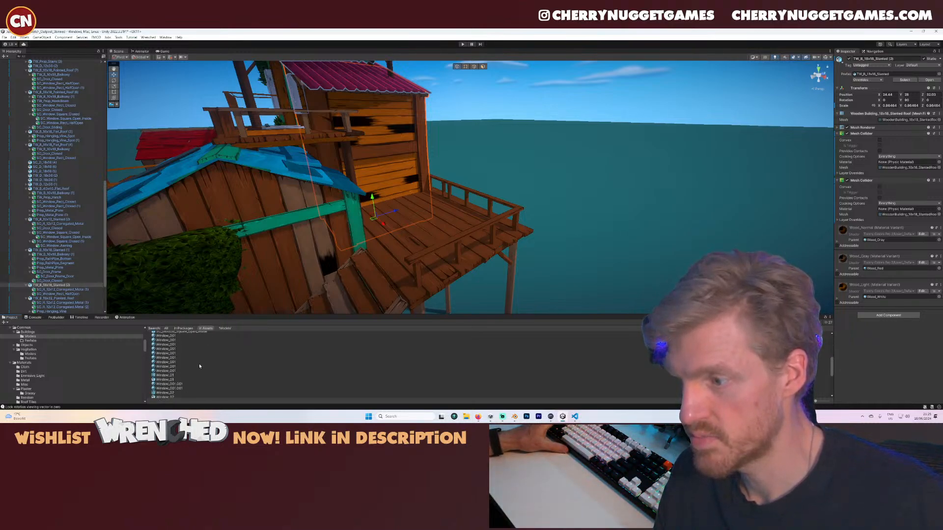
scroll(200, 366, "up", 3)
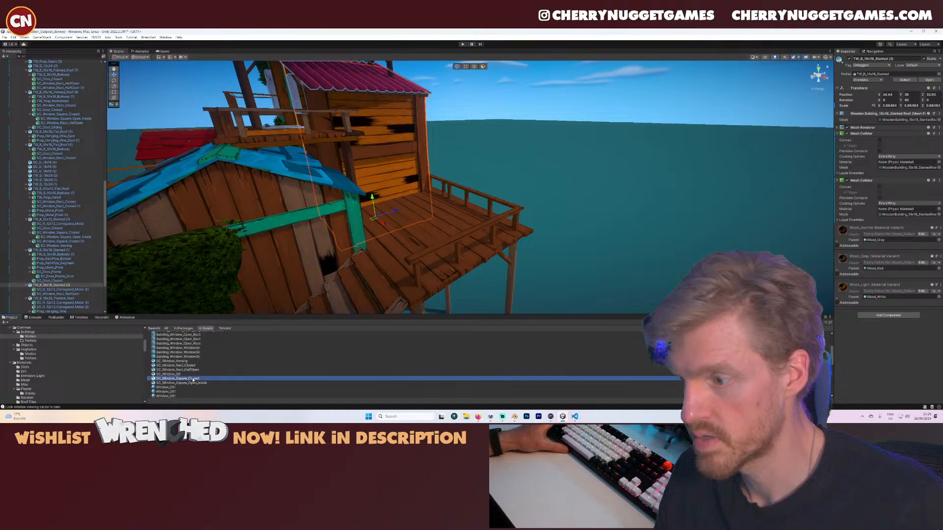
scroll(55, 289, "down", 1)
left_click_drag(52, 274, 52, 273)
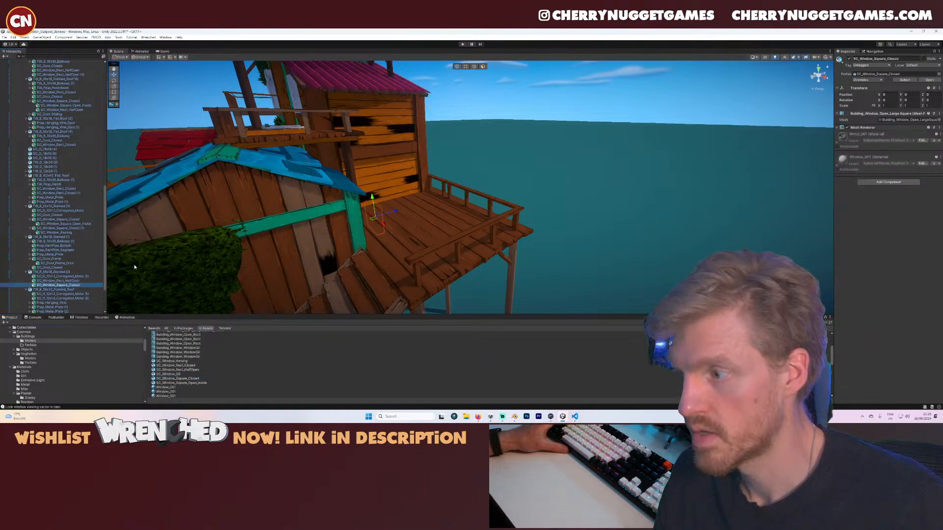
- Rotate the square window about 90 degrees and place it on the orange plank wall above the balcony deck
left_click_drag(372, 210, 369, 171)
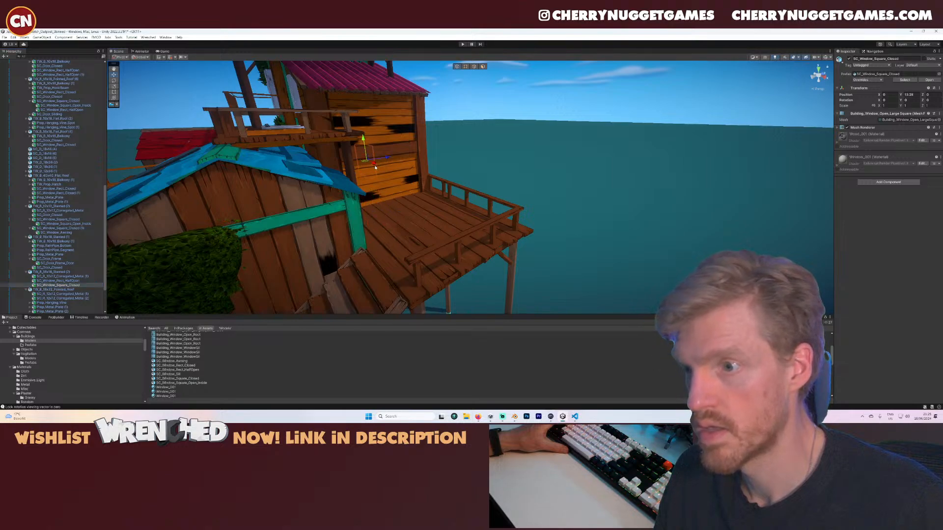
key("e")
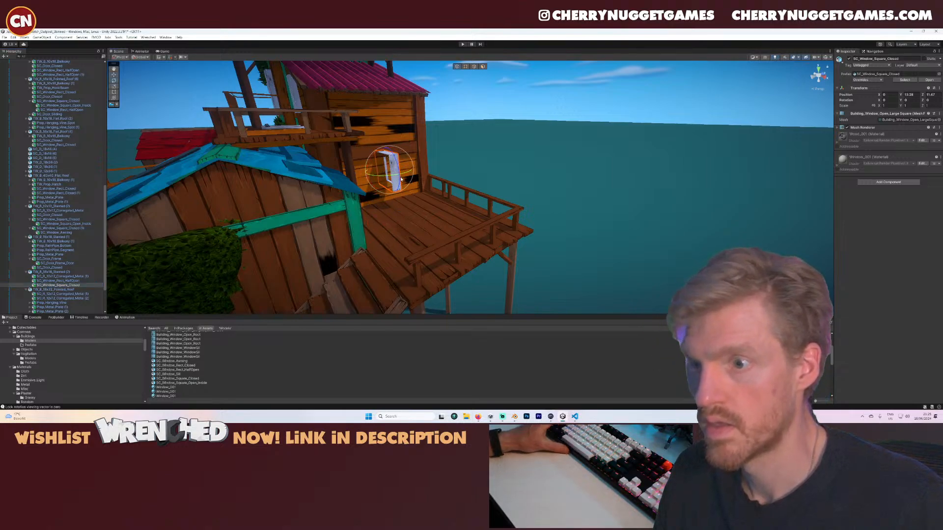
left_click_drag(398, 176, 348, 193)
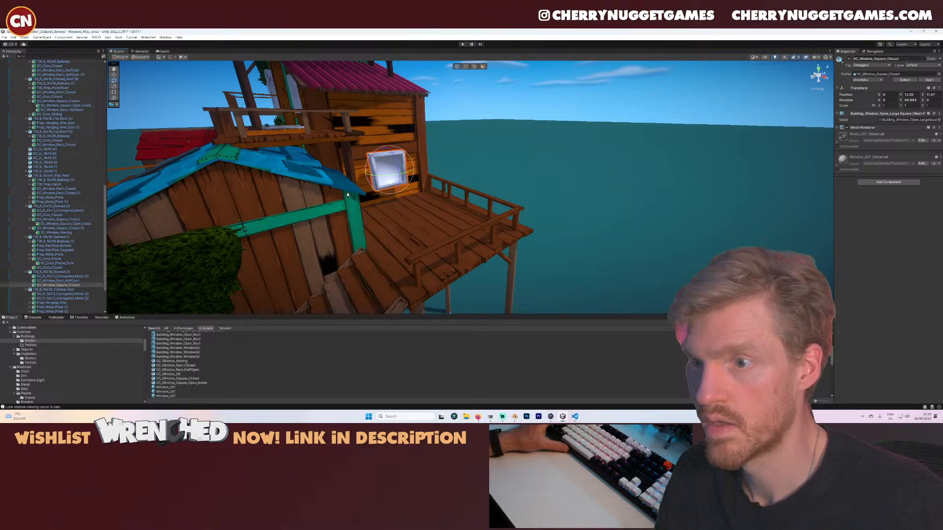
key("w")
left_click_drag(389, 159, 405, 139)
left_click(456, 165)
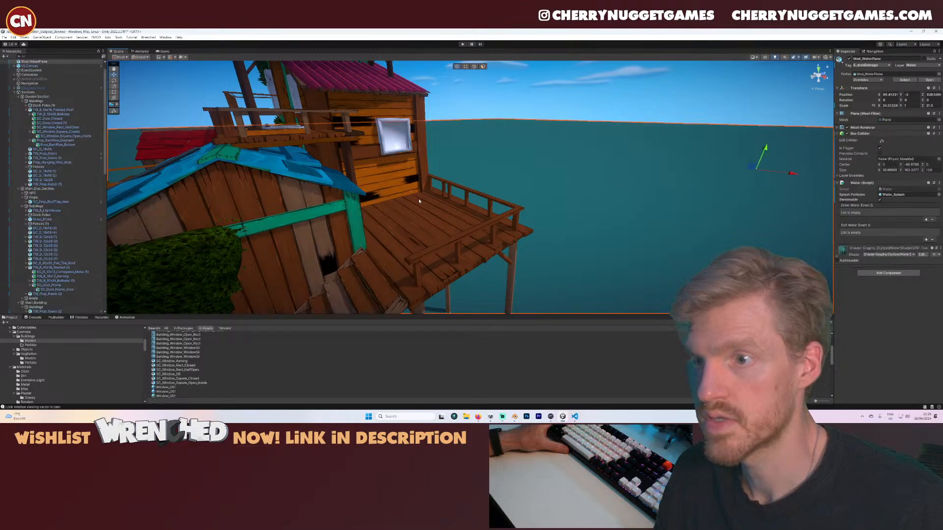
- Adjust the position of the metal plate on the lower building's wall beside the ivy
right_click_drag(419, 198, 429, 235)
middle_click_drag(429, 236, 490, 208)
scroll(490, 208, "down", 2)
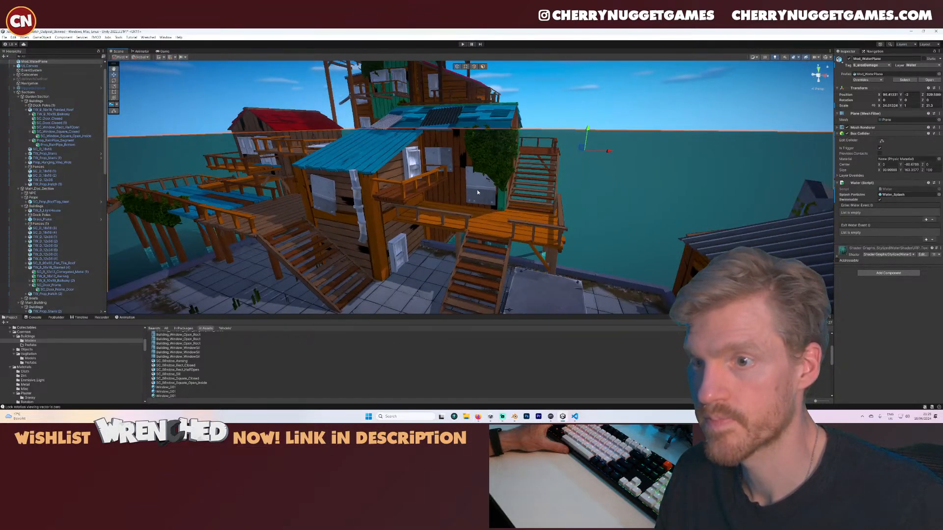
left_click(478, 191)
key("e")
left_click_drag(491, 167, 492, 168)
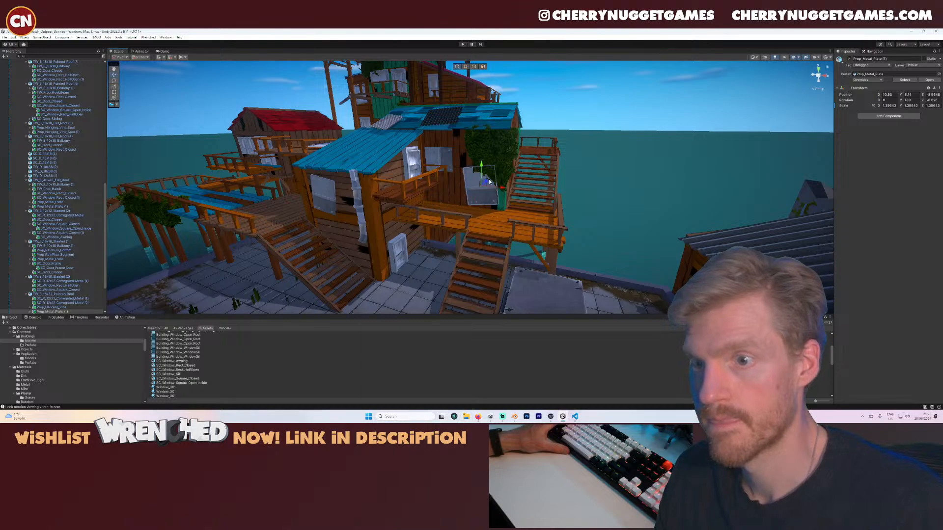
left_click(492, 190)
left_click(478, 182)
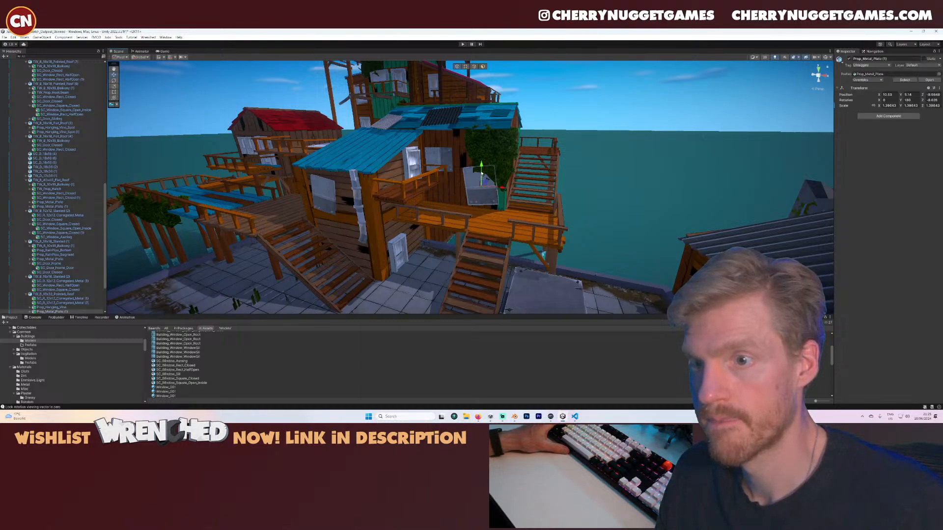
scroll(517, 218, "down", 8)
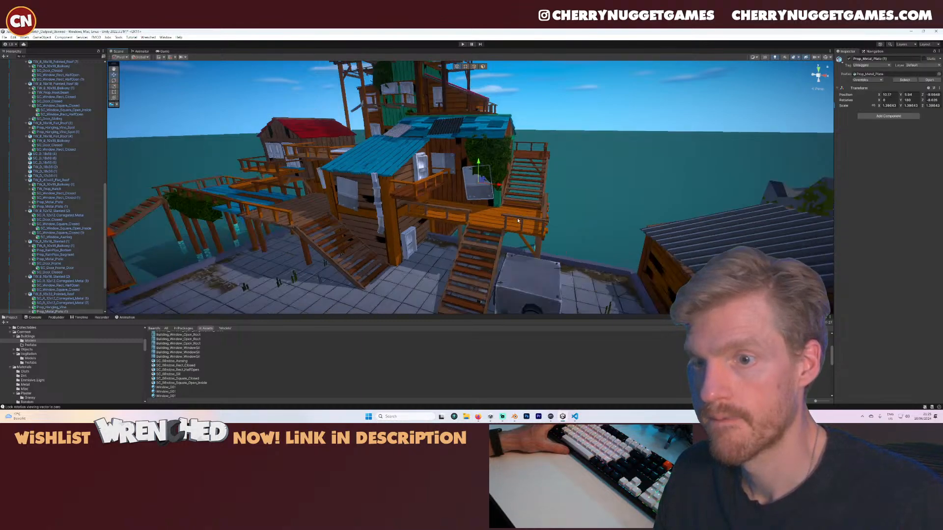
- Search the assets for "plate" and add Prop_Metal_Plate as a child of the red awning on the waterside hut
left_click(533, 243)
scroll(570, 260, "up", 5)
middle_click_drag(570, 260, 478, 231)
left_click(461, 163)
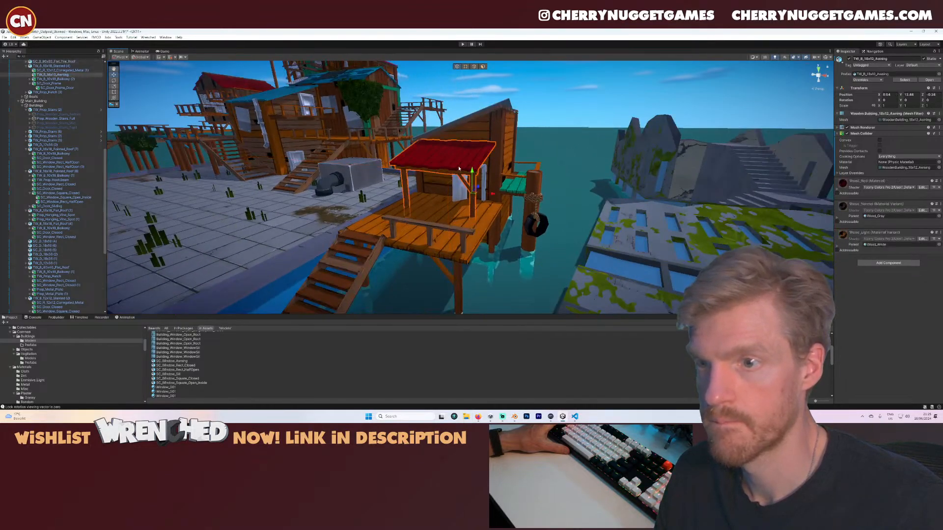
middle_click_drag(464, 165, 486, 194)
left_click_drag(486, 194, 604, 260, "alt")
middle_click_drag(604, 260, 647, 316)
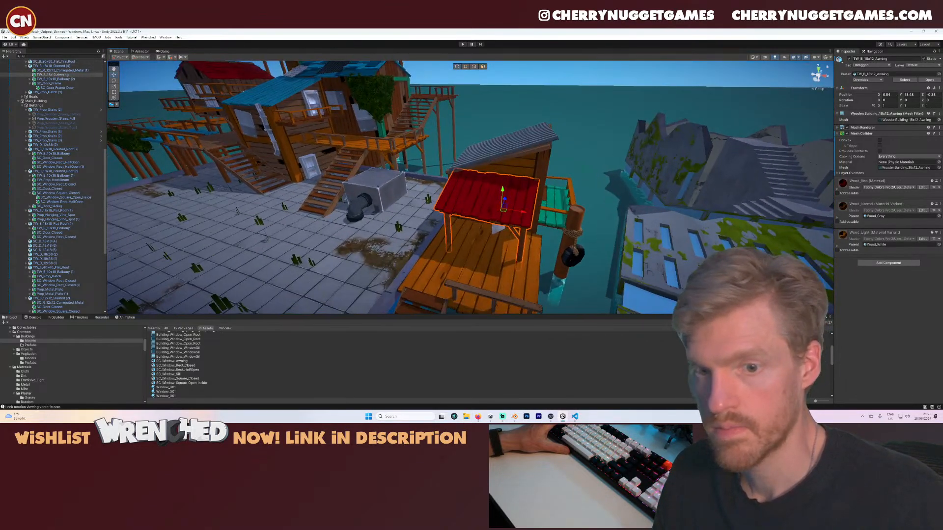
type("plate")
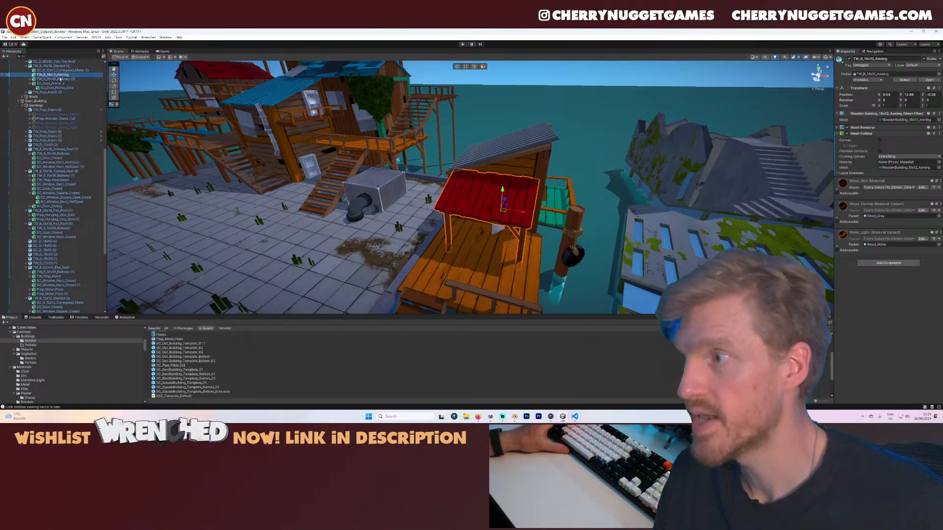
left_click_drag(63, 77, 59, 74)
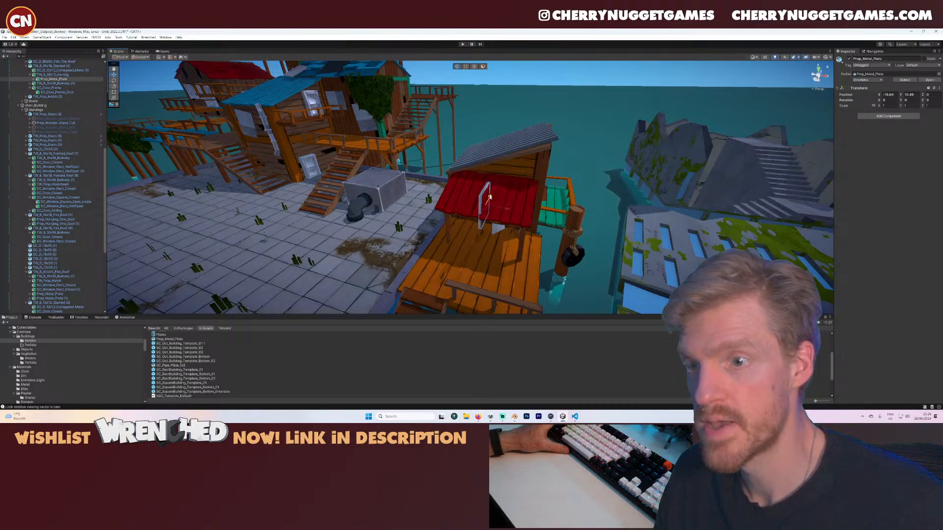
- Rotate the metal plate so it lies along the slope of the red awning
key("e")
mouse_move(483, 189)
left_mouse_down("ctrl")
mouse_move(466, 198)
mouse_move(481, 200)
mouse_move(487, 187)
left_mouse_up("ctrl")
key("w")
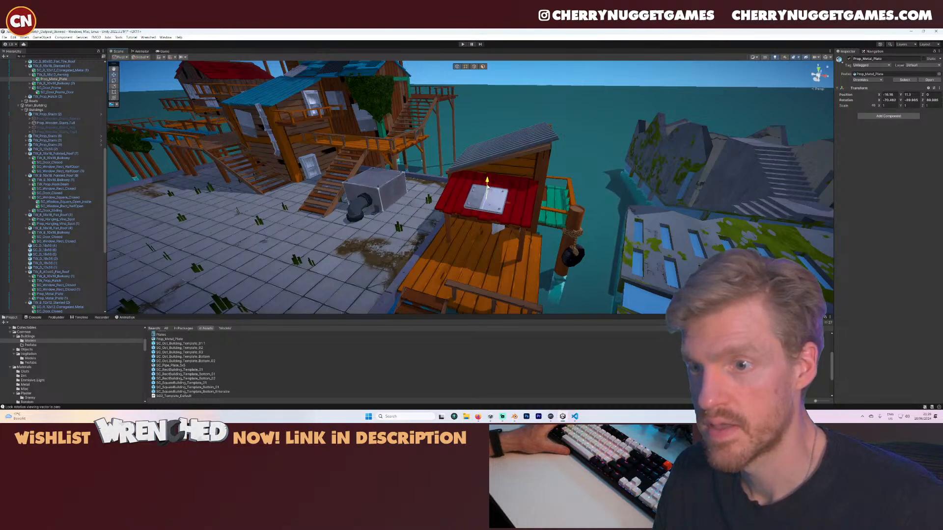
- Switch the handles to local orientation, turn the metal plate askew and shift it across the awning towards the water side
key("e")
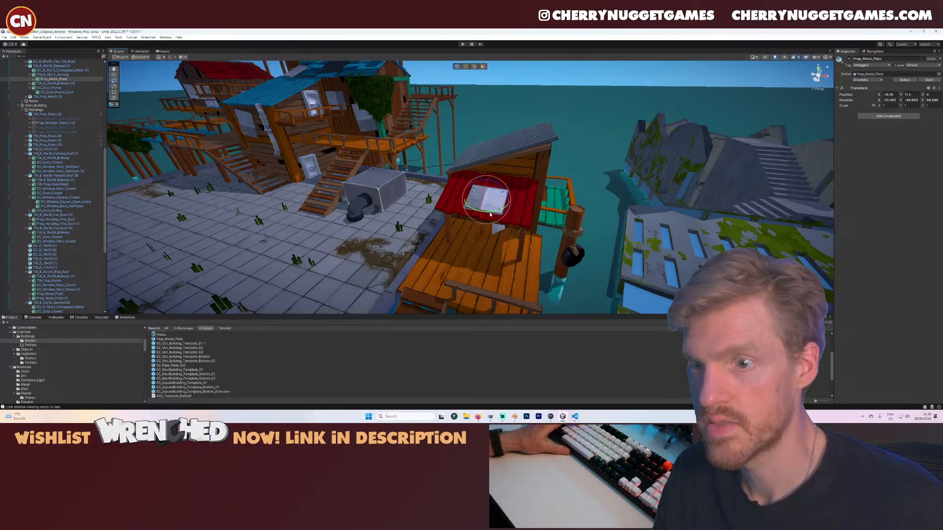
left_click(145, 59)
left_click(142, 70)
left_click_drag(506, 206, 507, 198)
key("w")
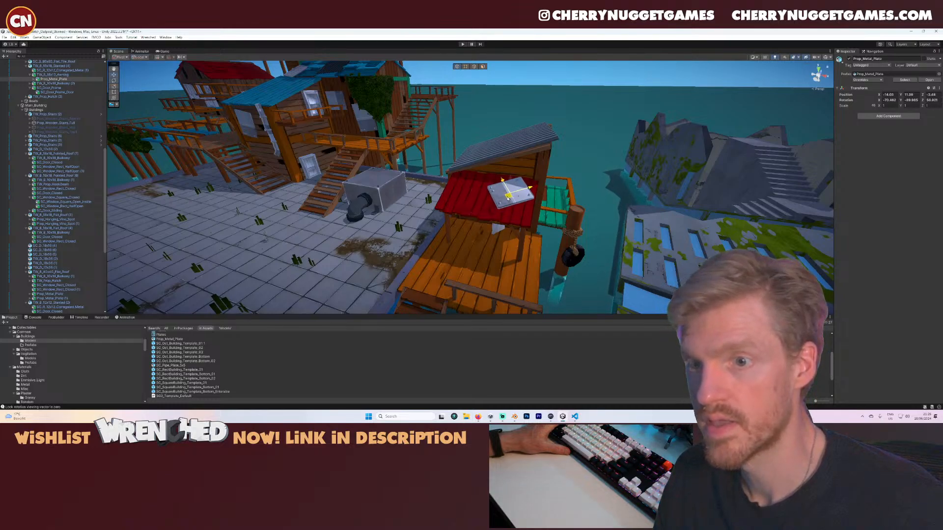
- Lower the metal plate until it sits against the red awning's boards
scroll(532, 226, "up", 5)
scroll(531, 227, "down", 6)
scroll(493, 195, "up", 5)
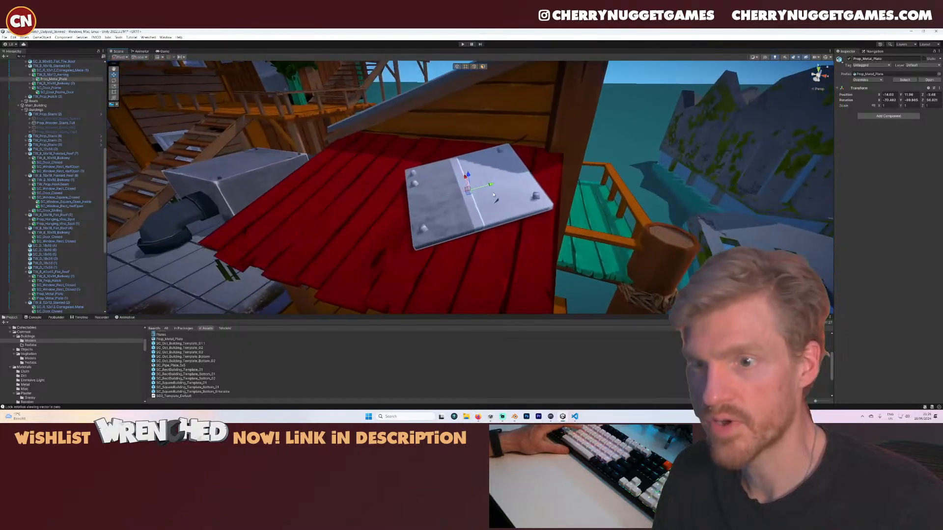
left_click_drag(468, 175, 470, 180)
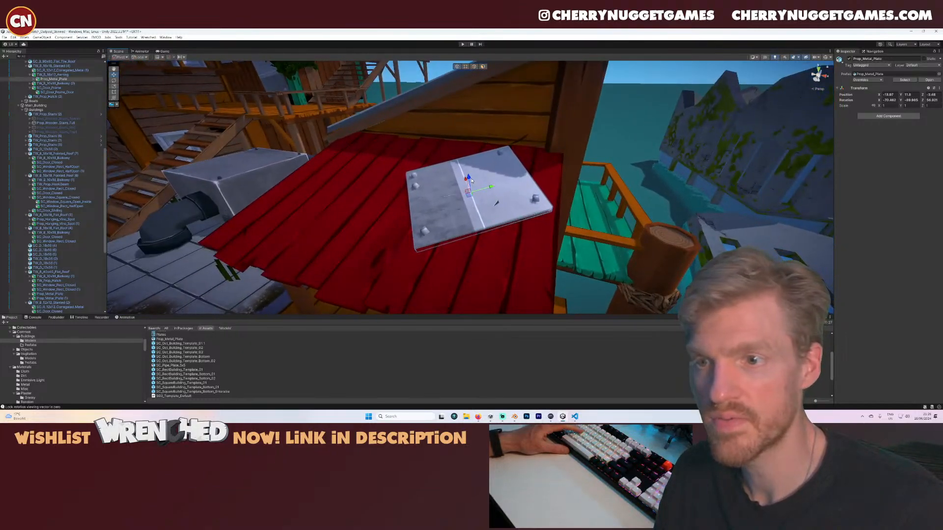
left_click_drag(471, 180, 469, 177)
key("s")
- Search the assets for "window" and add SC_Window_Rect_Closed to the hierarchy just above the waterside hut's slanted building
right_click_drag(470, 182, 407, 165)
key("w")
left_click(407, 166)
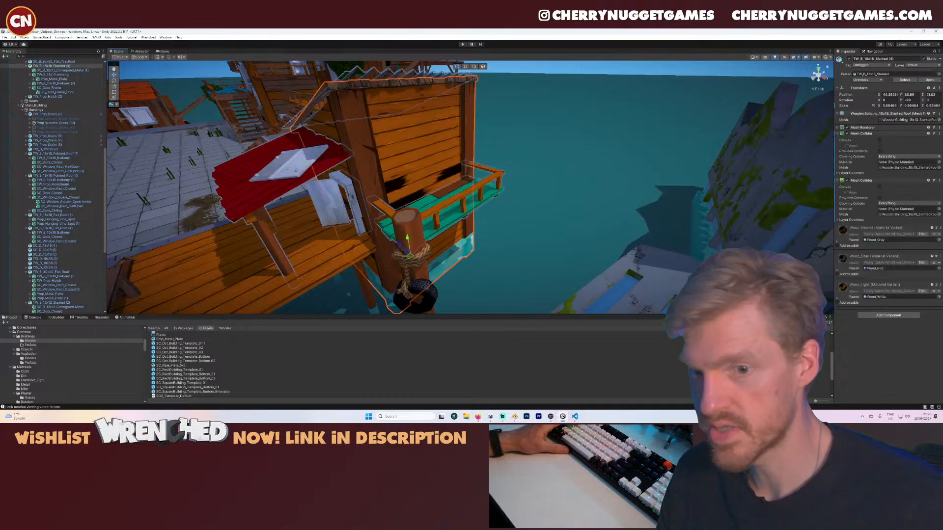
type("roof")
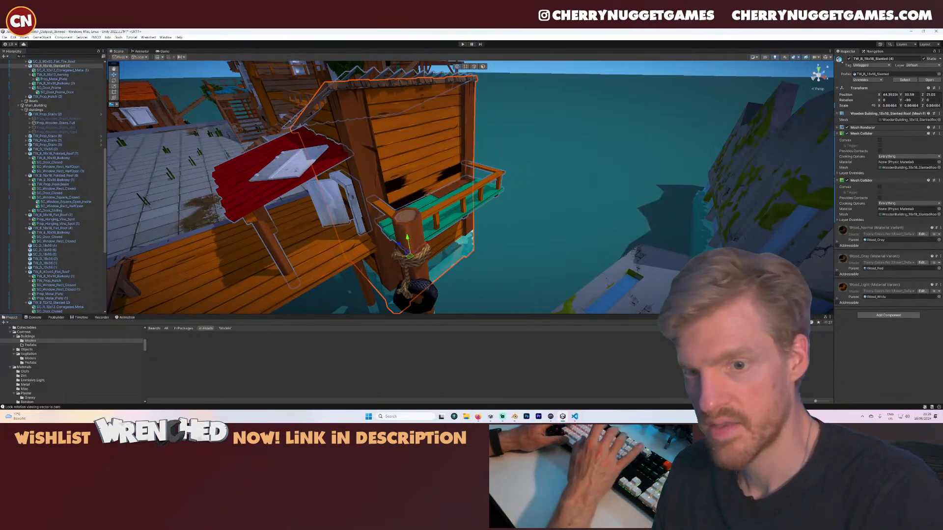
type("window")
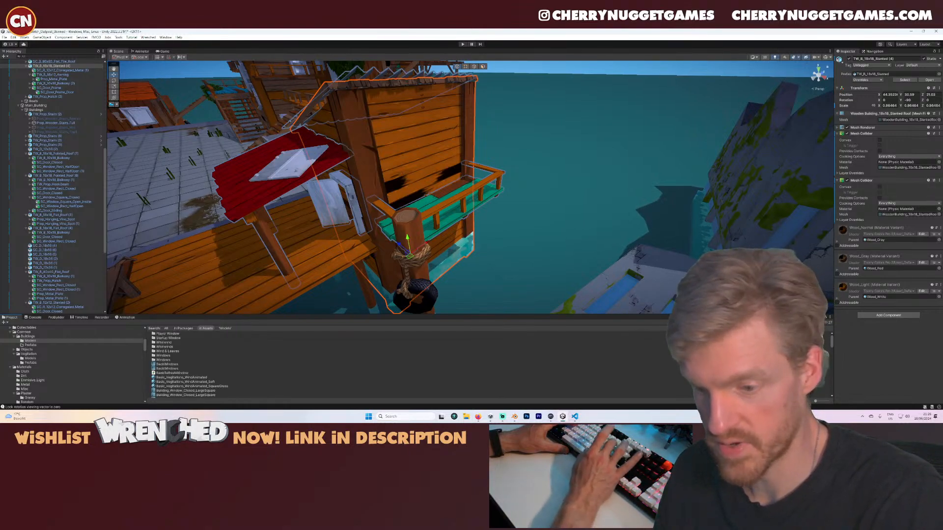
scroll(202, 375, "down", 6)
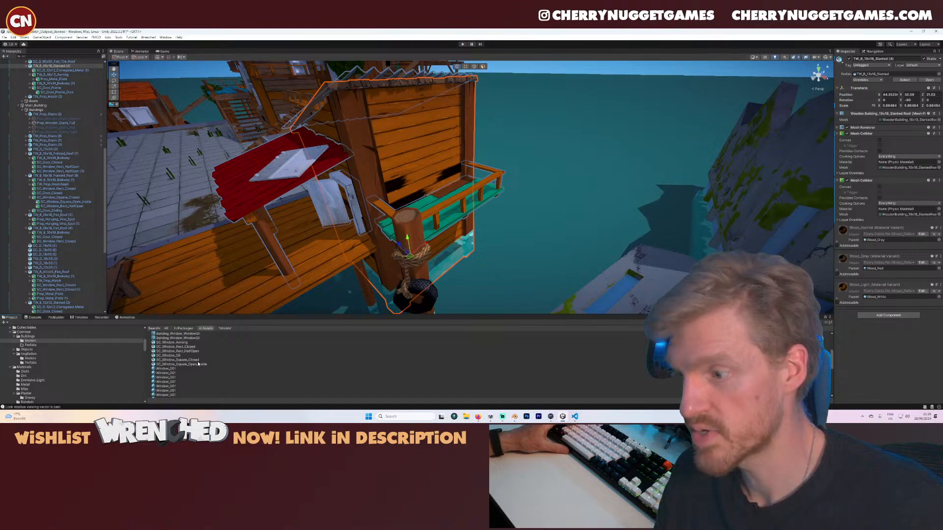
left_click_drag(193, 348, 62, 170)
left_click_drag(57, 62, 66, 92)
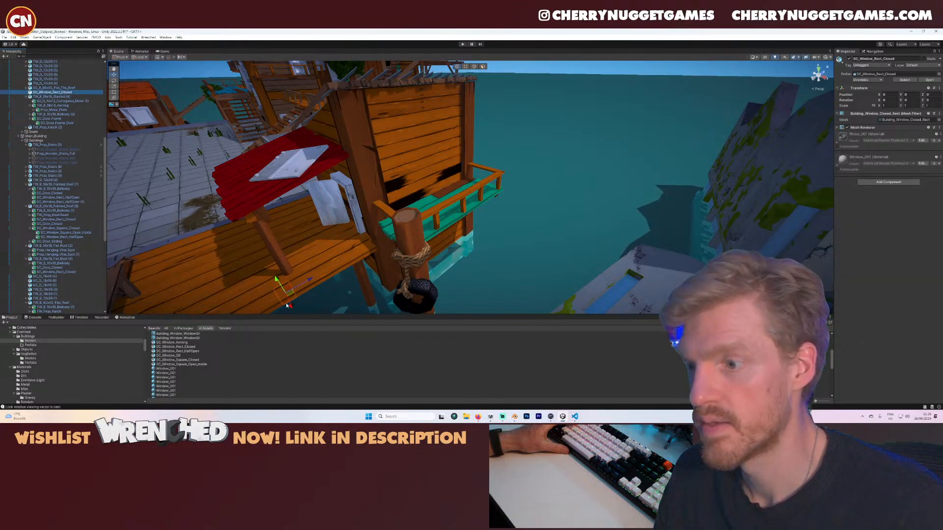
- Rotate the rectangular window 180 degrees and place it on the waterside hut's plank wall above the green balcony
left_click_drag(289, 295, 406, 272)
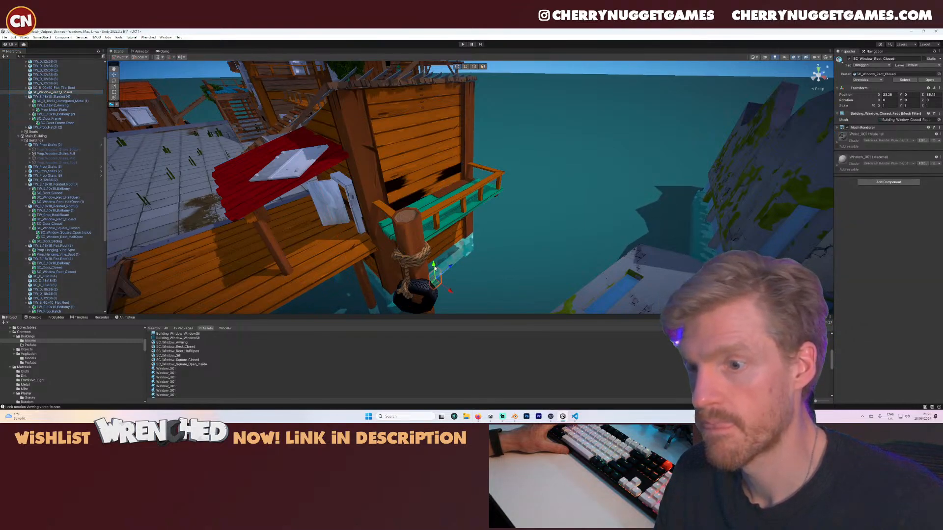
left_click_drag(481, 166, 500, 182)
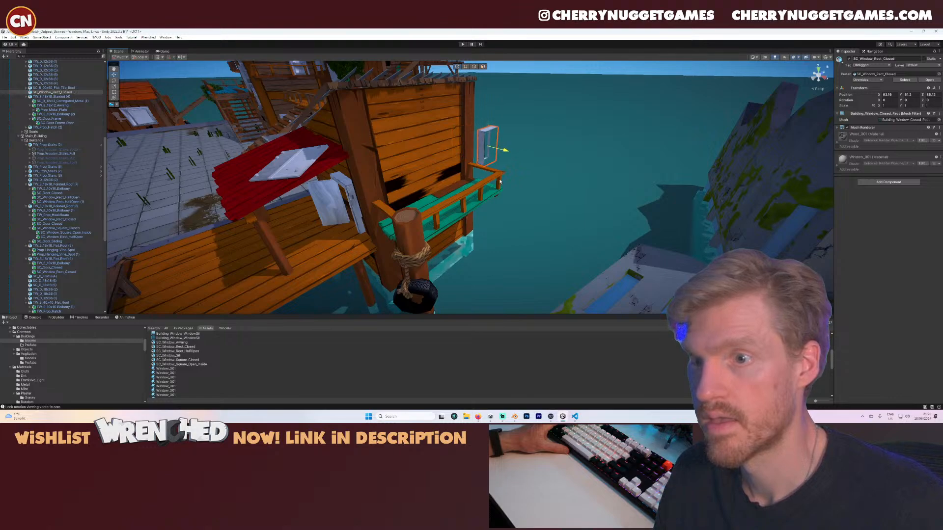
key("e")
left_click_drag(500, 150, 354, 176)
key("w")
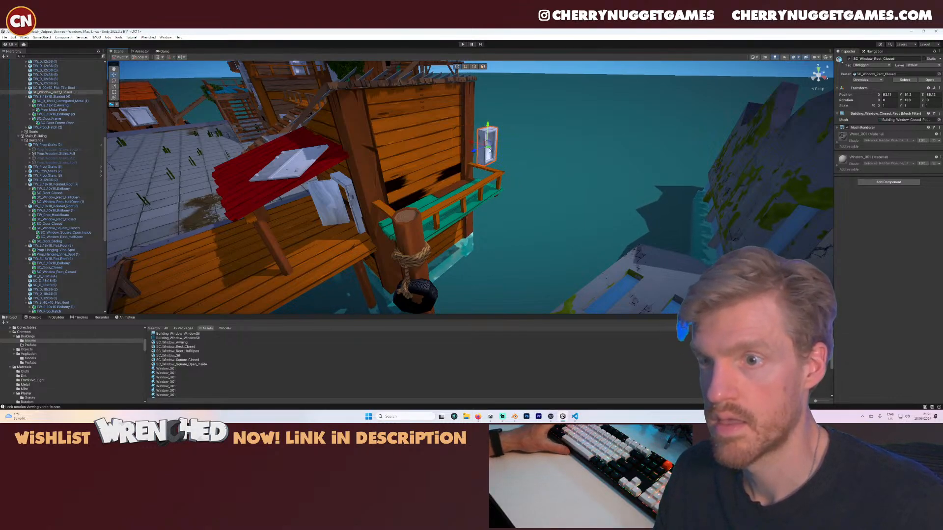
left_click_drag(484, 149, 447, 127)
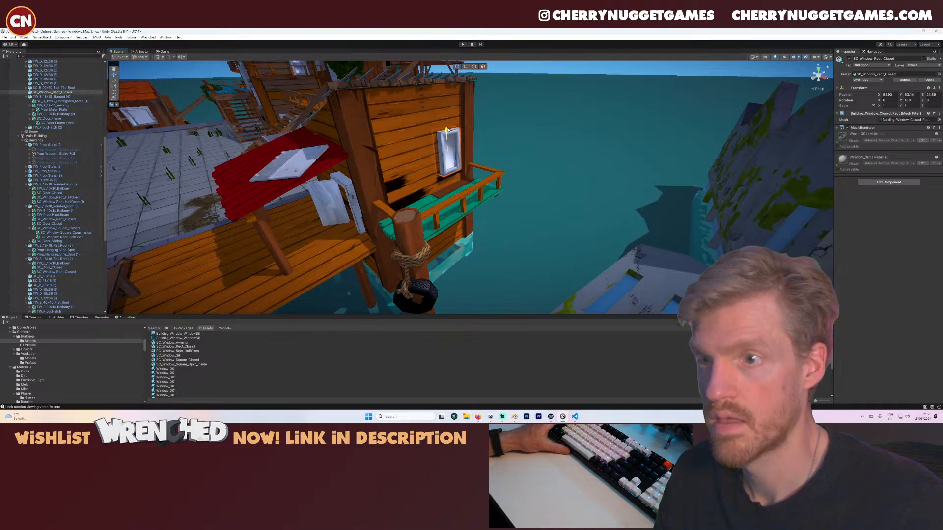
- Duplicate the rectangular window twice along the plank wall above the green balcony and shift the original slightly towards the far corner
key("ctrl+d")
left_click_drag(438, 159, 382, 182)
key("ctrl+d")
left_click(449, 134)
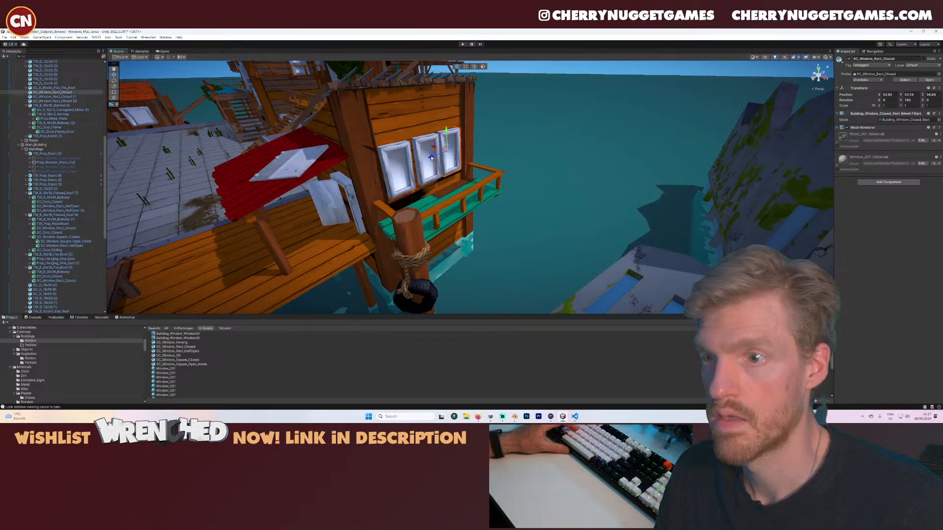
left_click_drag(431, 158, 436, 155)
- Delete the middle rectangular window and raise the two remaining windows on the plank wall
left_click(426, 139)
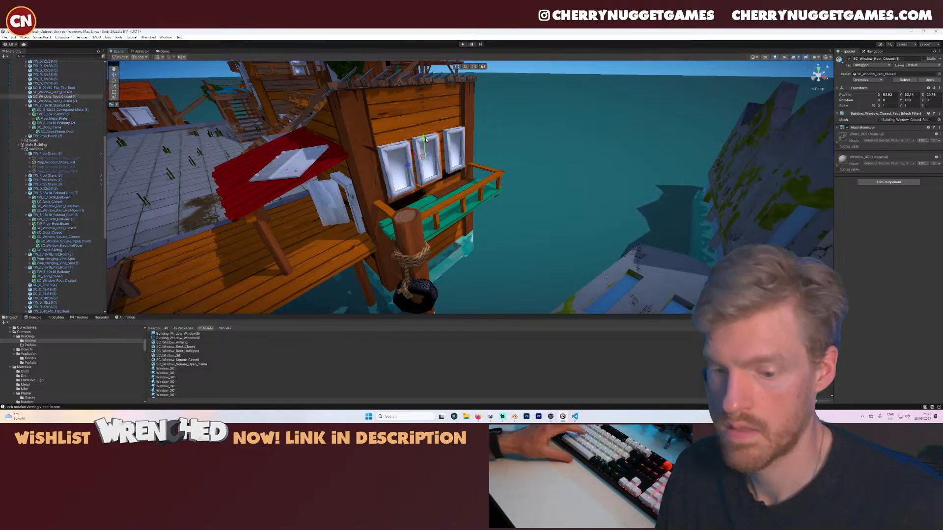
key("Delete")
right_click_drag(425, 139, 429, 167)
left_click(375, 134)
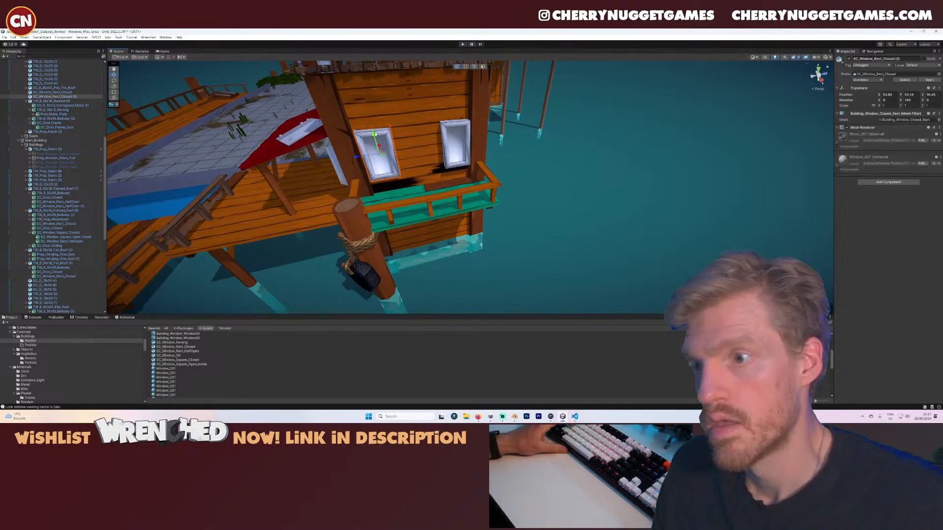
left_click_drag(379, 151, 372, 131)
left_click(462, 126)
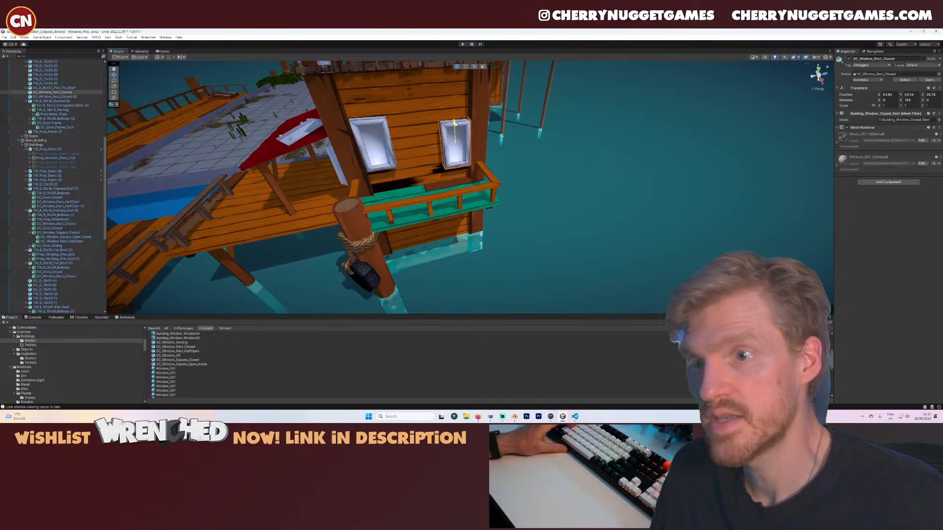
left_click_drag(455, 123, 454, 112)
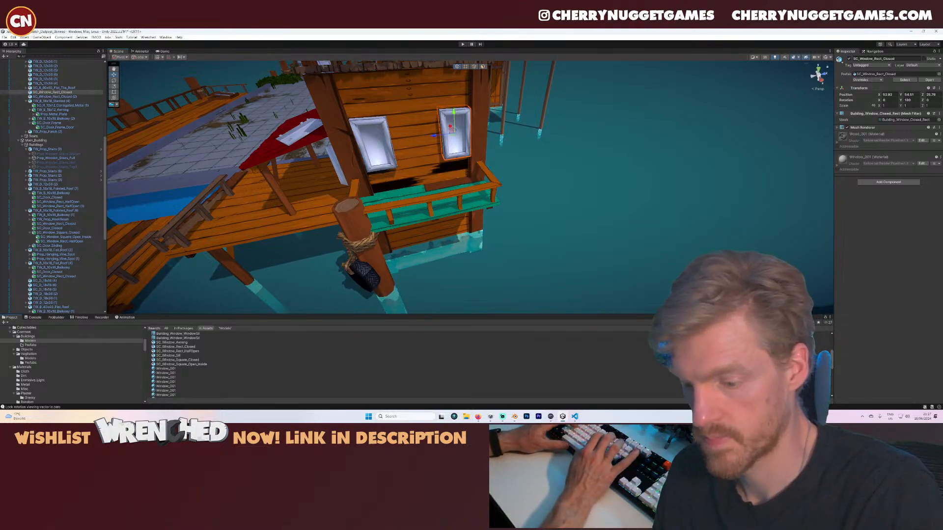
- Find the door assets and add SC_Door_Closed to the hierarchy as a child of the rectangular window
scroll(179, 368, "down", 5)
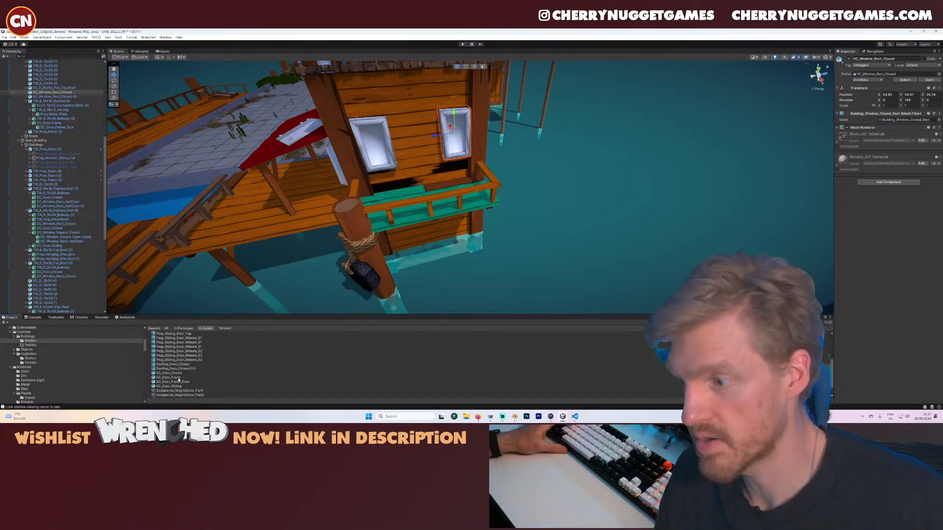
left_click_drag(177, 375, 52, 92)
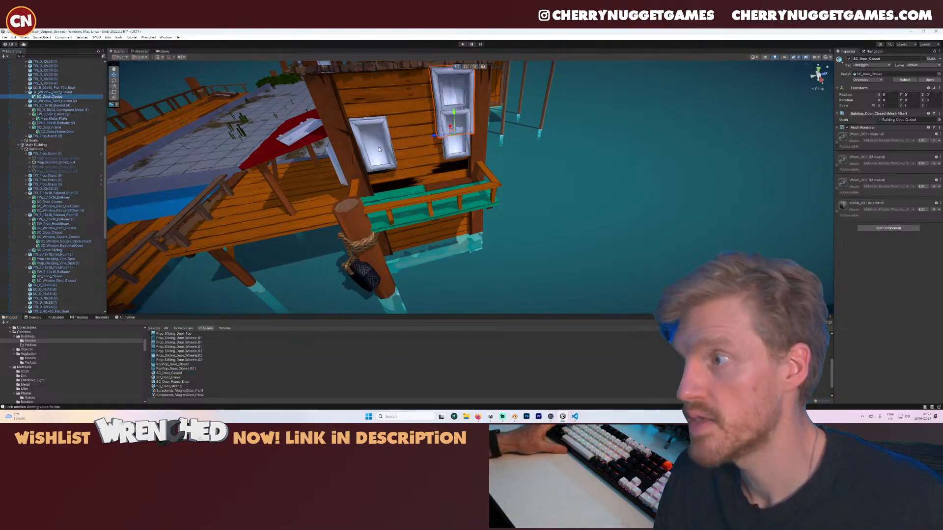
left_click_drag(454, 115, 455, 129)
key("ctrl+z")
- Move the closed door and both rectangular windows under the waterside hut's slanted building in the hierarchy, and collapse its expanded children
left_click(48, 97)
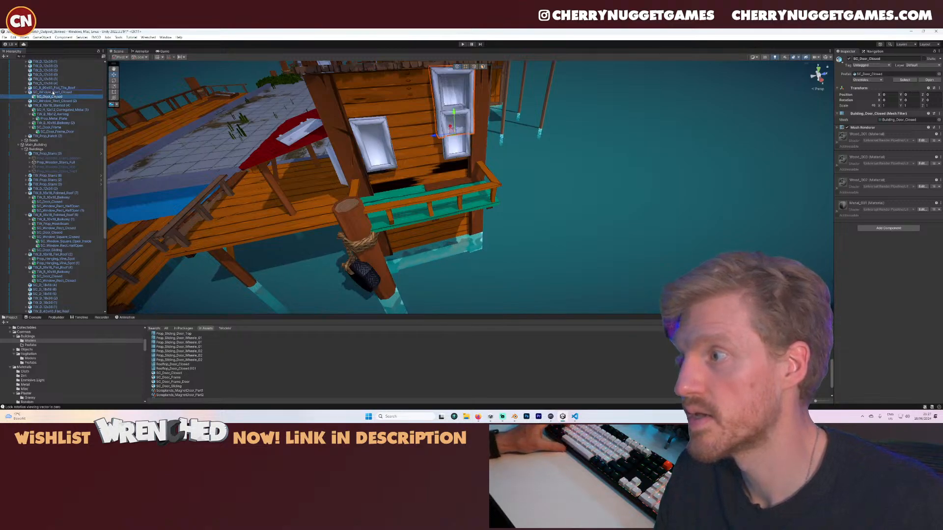
left_click_drag(51, 106, 54, 105)
left_click(55, 97)
left_click(58, 93, "shift")
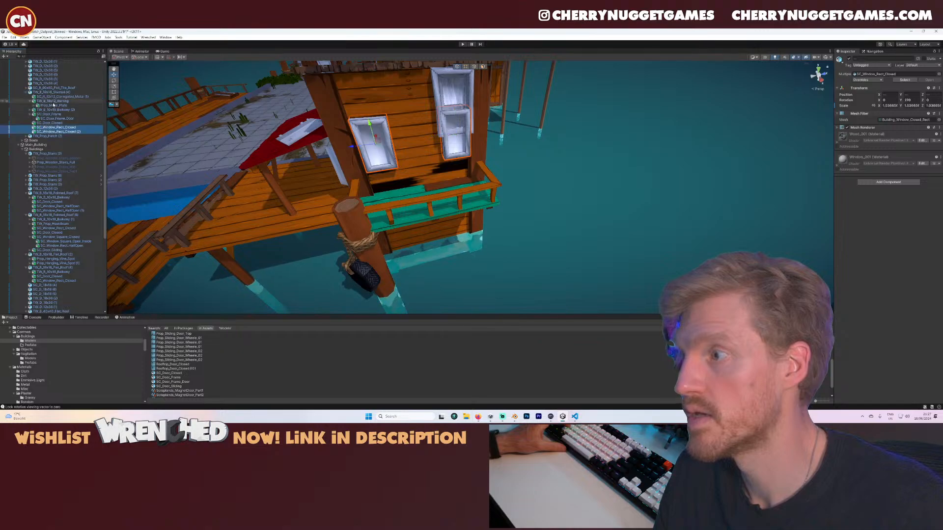
left_click(30, 101)
left_click(30, 109)
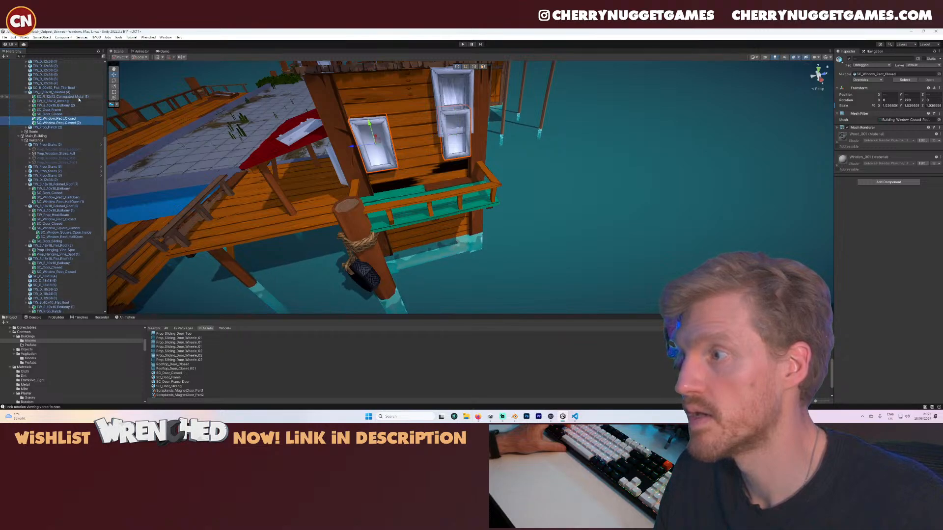
- Place the closed door between the two rectangular windows at balcony level and lower both windows slightly
left_click(436, 94)
left_click_drag(444, 137, 415, 170)
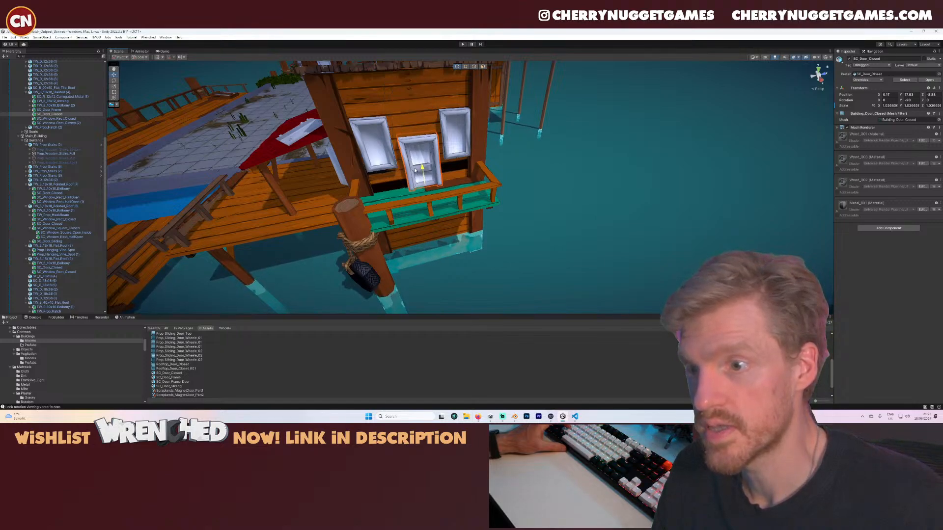
left_click(446, 114)
left_click(370, 138, "shift")
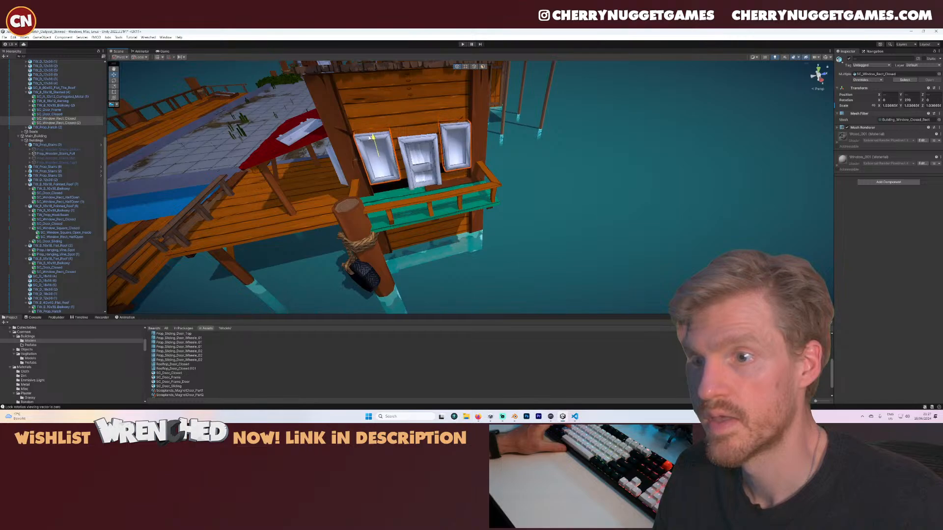
- Search the assets for "window" and add SC_Window_Square_Closed as a child of the waterside hut's slanted building
left_click(502, 158)
scroll(504, 191, "down", 5)
right_click_drag(505, 204, 498, 176)
right_click_drag(362, 193, 483, 148)
left_click(500, 134)
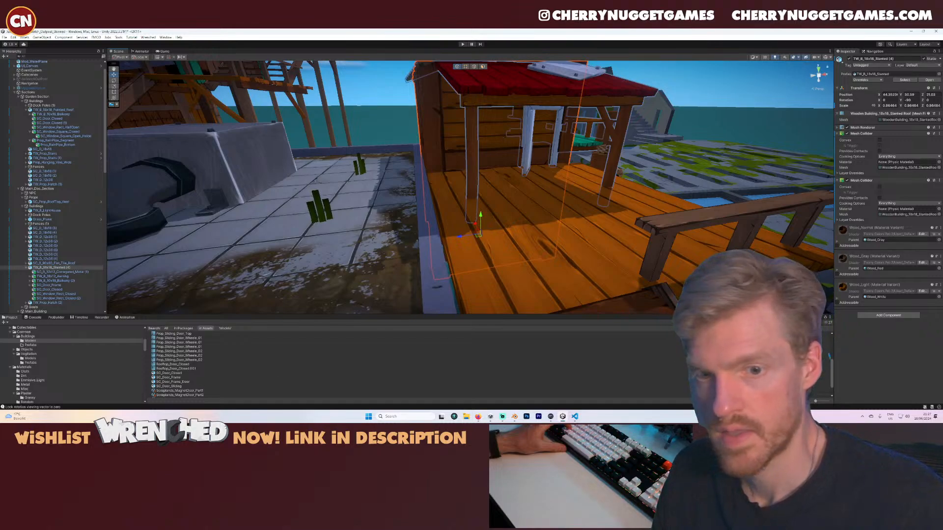
type("window")
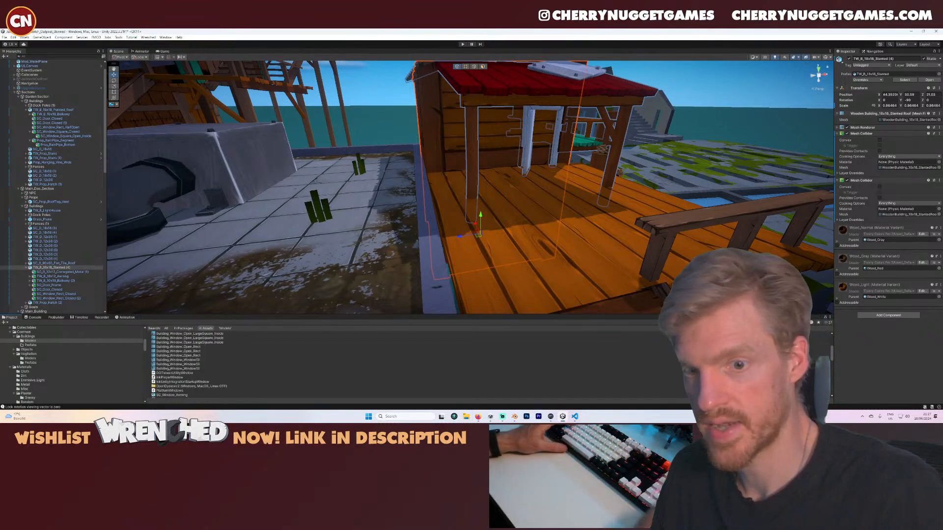
scroll(289, 396, "down", 3)
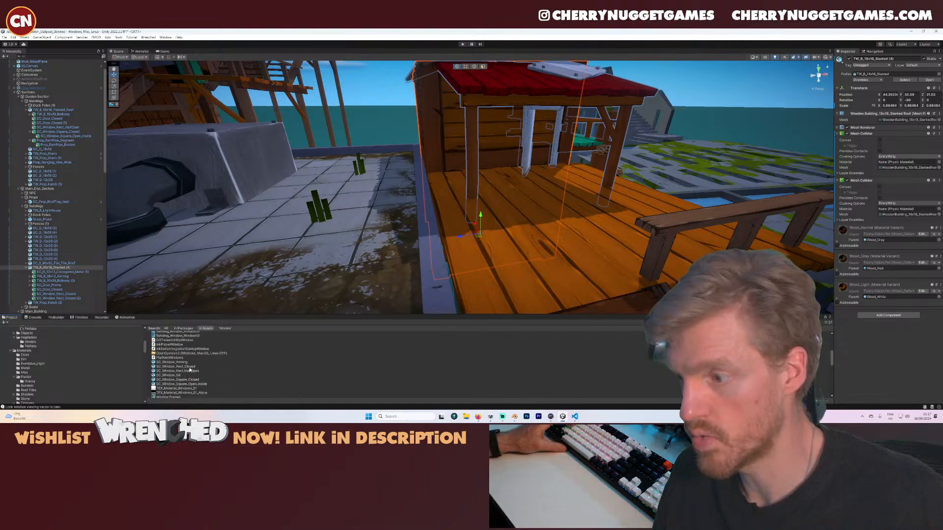
left_click_drag(185, 381, 57, 270)
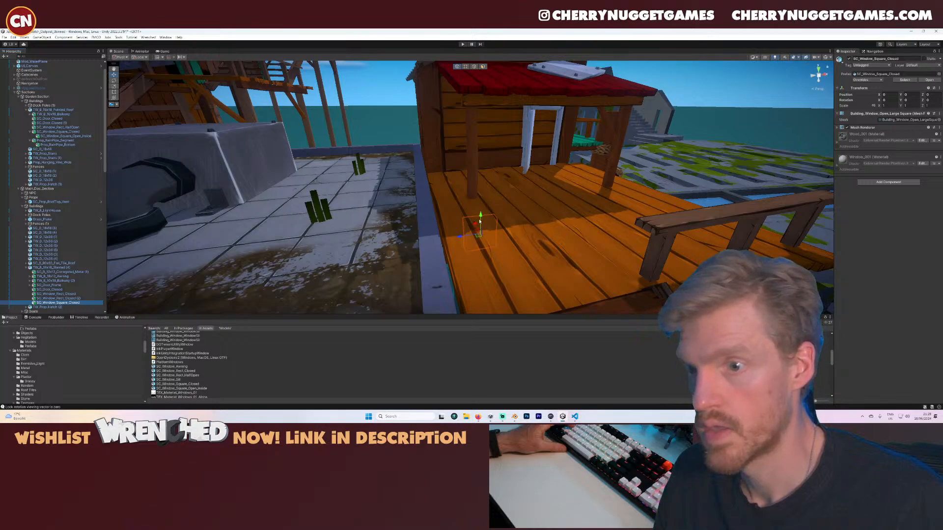
- Place the square window, turned 90 degrees, on the hut's wall beneath the red awning and duplicate it
left_click_drag(407, 169, 448, 185, "alt")
left_click_drag(414, 149, 411, 173)
key("ctrl+d")
- Move the duplicated square window along the hut's wall to the section beyond the awning, tilt it slightly and widen it
key("e")
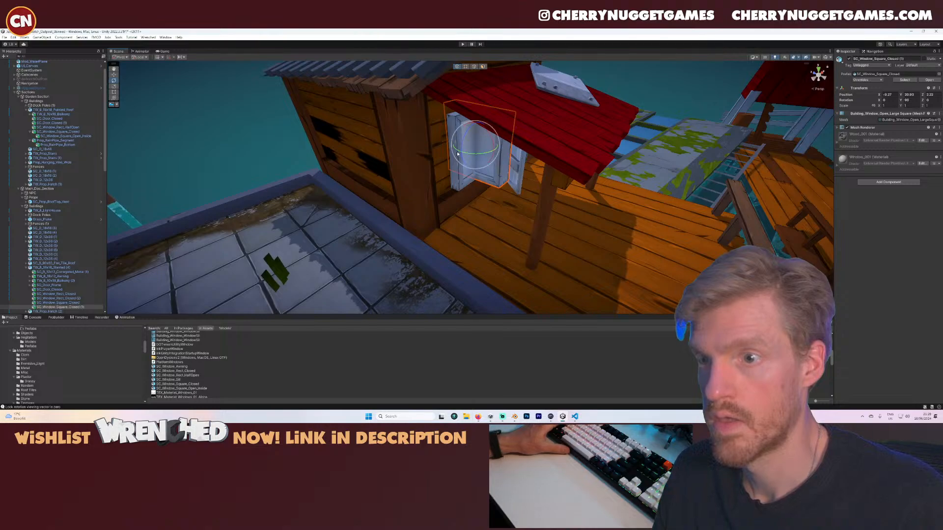
key("w")
left_click_drag(487, 141, 359, 138)
key("s")
right_click_drag(366, 186, 441, 186)
key("a")
mouse_move(457, 173)
left_mouse_down()
mouse_move(473, 175)
mouse_move(455, 177)
mouse_move(463, 175)
left_mouse_up()
key("r")
right_click_drag(464, 176, 481, 198)
mouse_move(481, 198)
middle_mouse_down()
mouse_move(477, 189)
mouse_move(488, 208)
middle_mouse_up()
scroll(488, 210, "down", 3)
- Toggle the waterside hut off and on to compare the outpost's overall composition with and without it
left_click(524, 250)
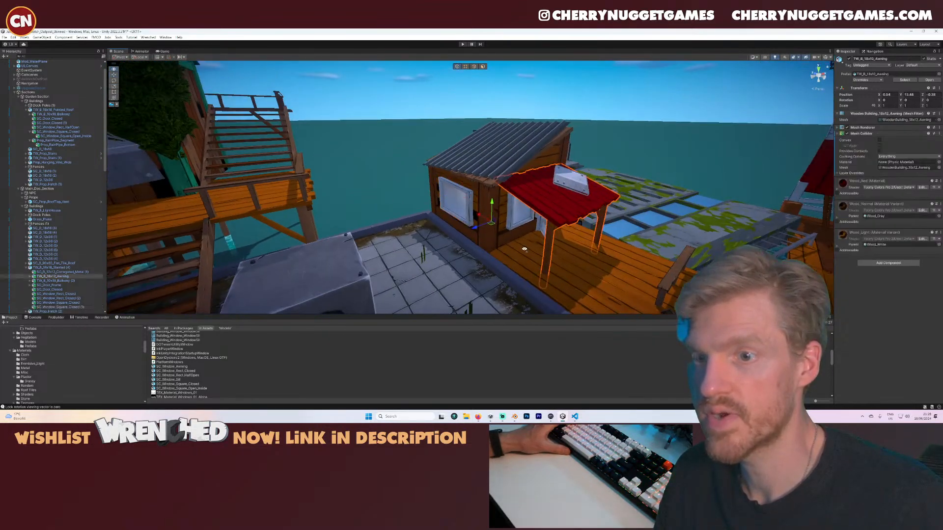
scroll(524, 251, "down", 3)
right_click_drag(524, 250, 421, 213)
left_click(48, 268)
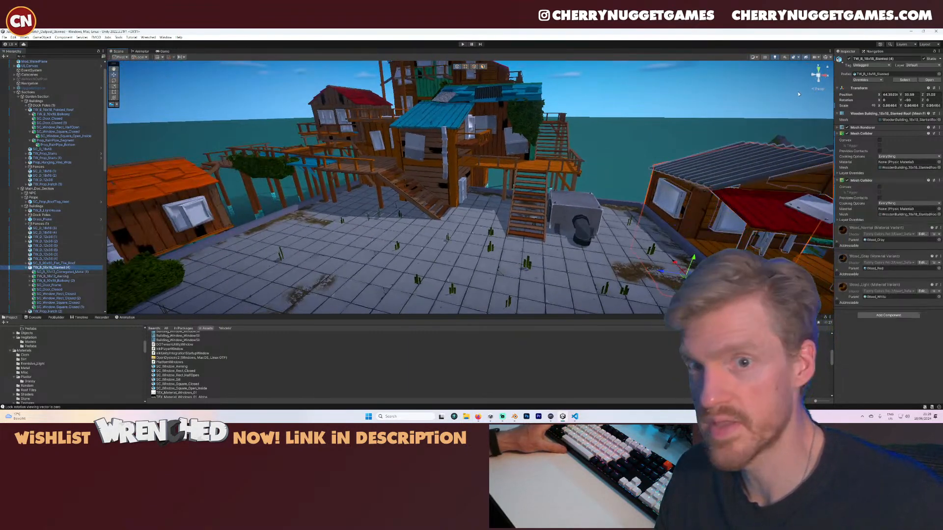
key("f")
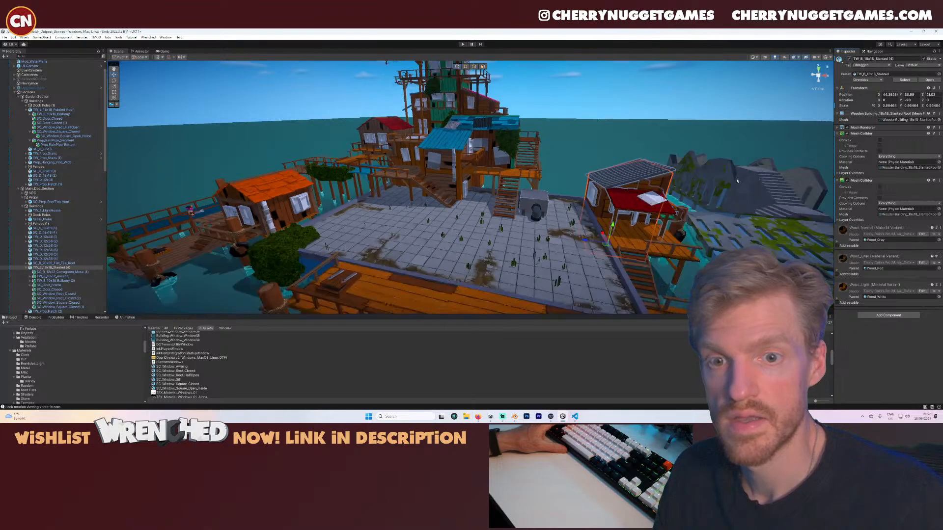
left_click(848, 58)
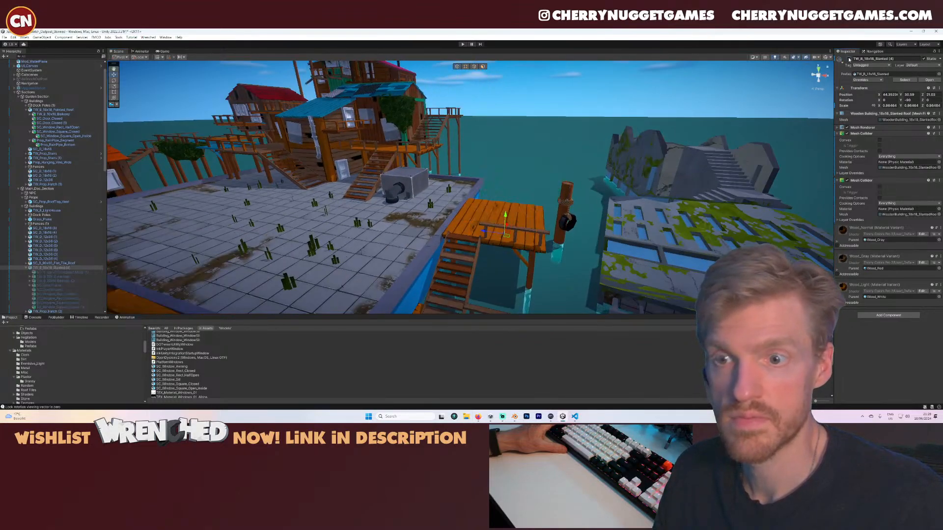
left_click(848, 58)
scroll(559, 250, "down", 10)
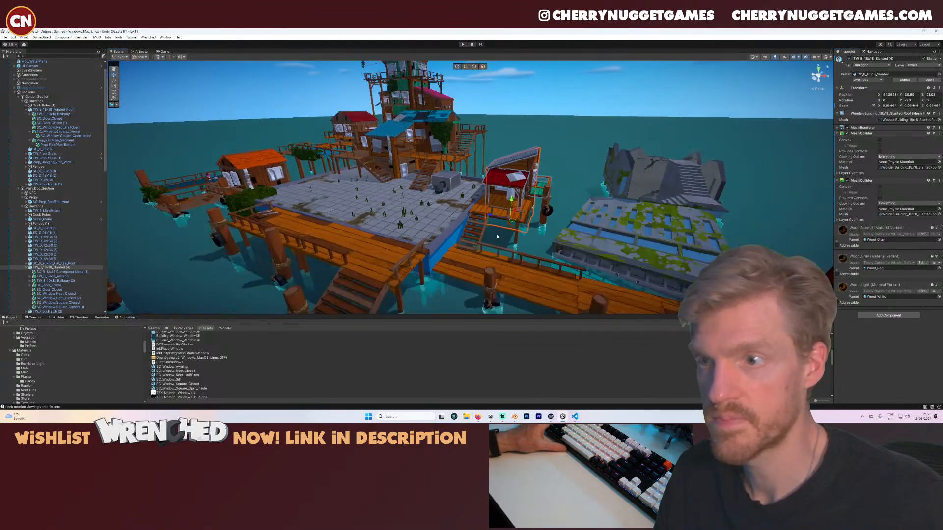
- Add SC_Window_Rect_HalfOpen as a child of the green flat-roofed building below the tower's balcony
right_click_drag(497, 236, 452, 206)
scroll(467, 213, "up", 5)
scroll(447, 210, "up", 3)
middle_click_drag(452, 206, 474, 203)
left_click(383, 127)
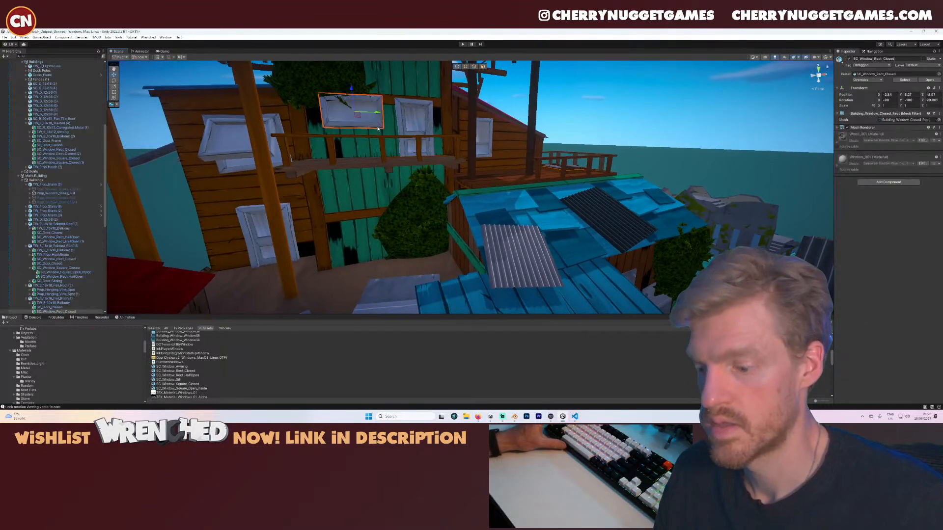
left_click(342, 259)
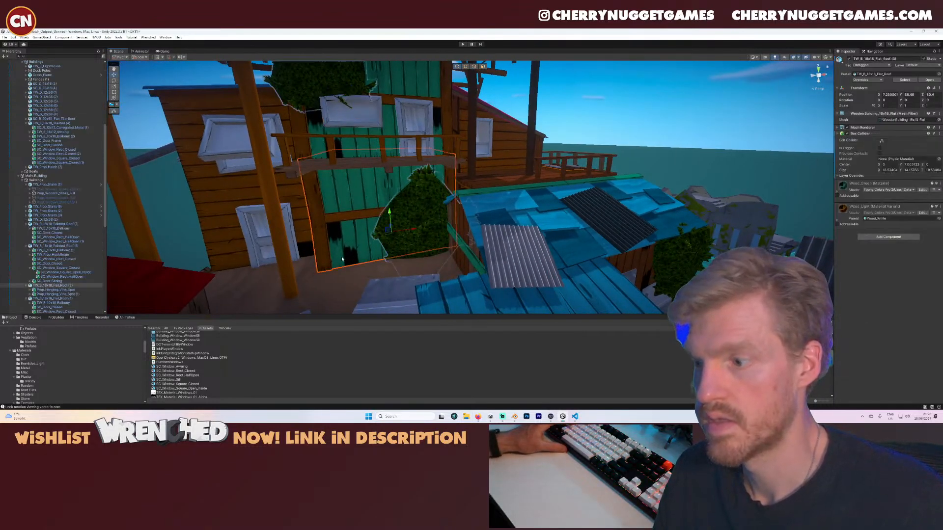
left_click_drag(194, 376, 81, 249)
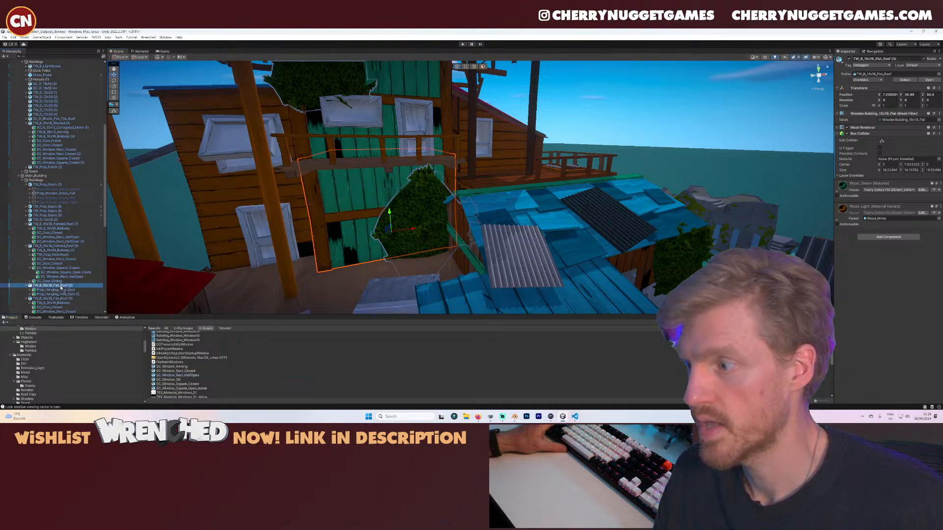
left_click_drag(61, 288, 61, 287)
- Rotate the half-open window to -90 degrees, place it on the green wall below the balcony and scale it down slightly
left_click_drag(408, 231, 375, 235)
left_click(393, 230)
right_click_drag(376, 235, 395, 231)
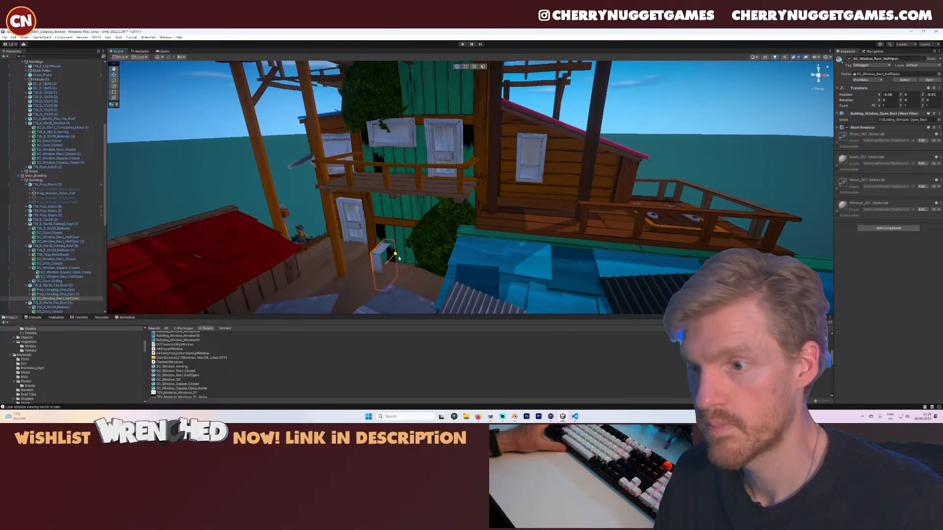
key("e")
left_click_drag(401, 256, 465, 266)
key("r")
left_click_drag(386, 264, 394, 237)
key("e")
key("w")
key("r")
key("w")
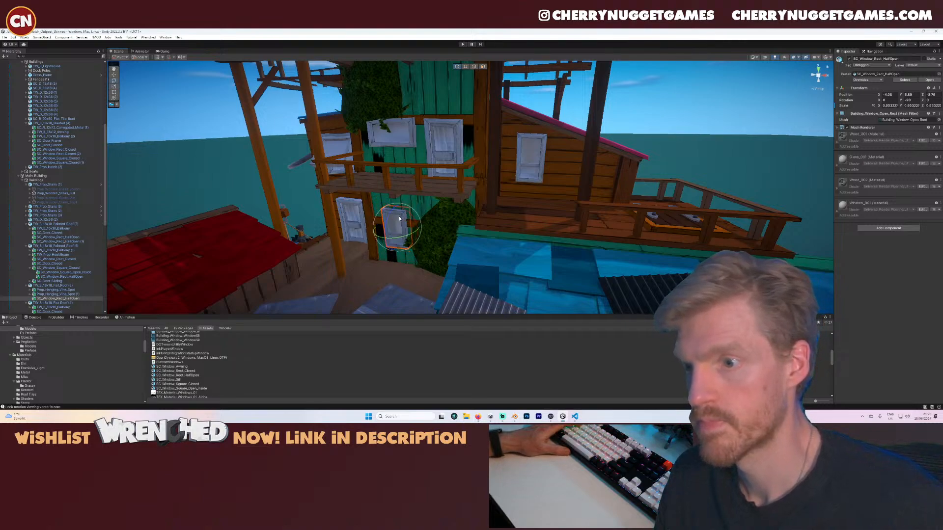
- Raise the half-open window on the green wall and place a slightly tilted duplicate beside it, partly behind the bush
right_click_drag(396, 215, 343, 216)
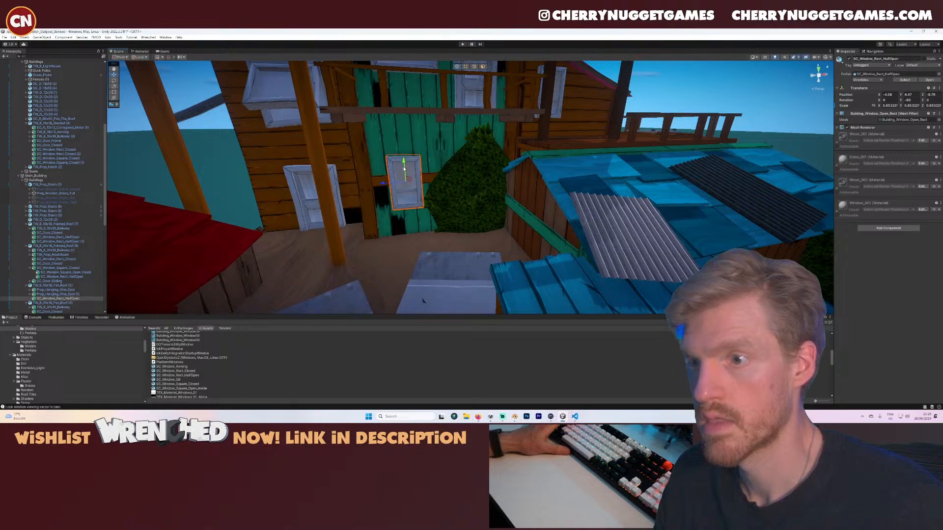
left_click_drag(403, 168, 434, 170)
key("ctrl+d")
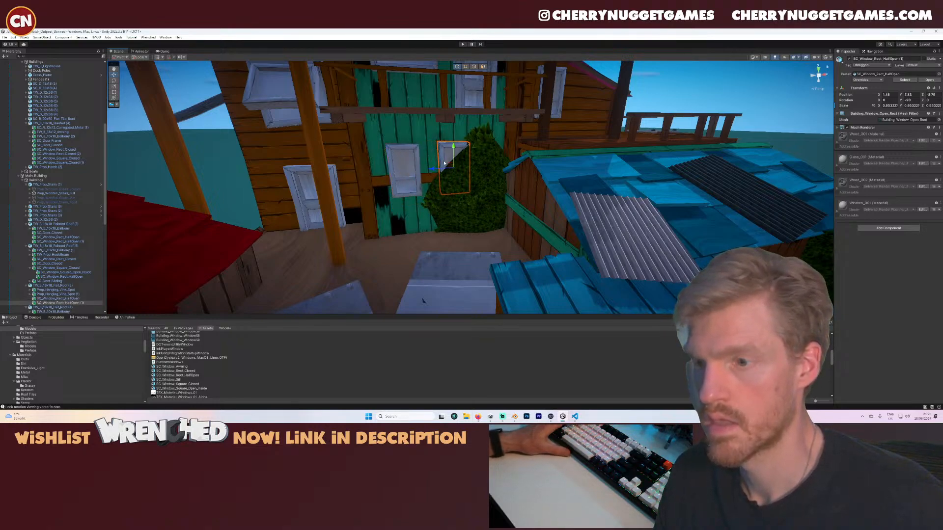
key("e")
left_click_drag(436, 156, 439, 150)
scroll(454, 184, "down", 4)
scroll(455, 183, "down", 4)
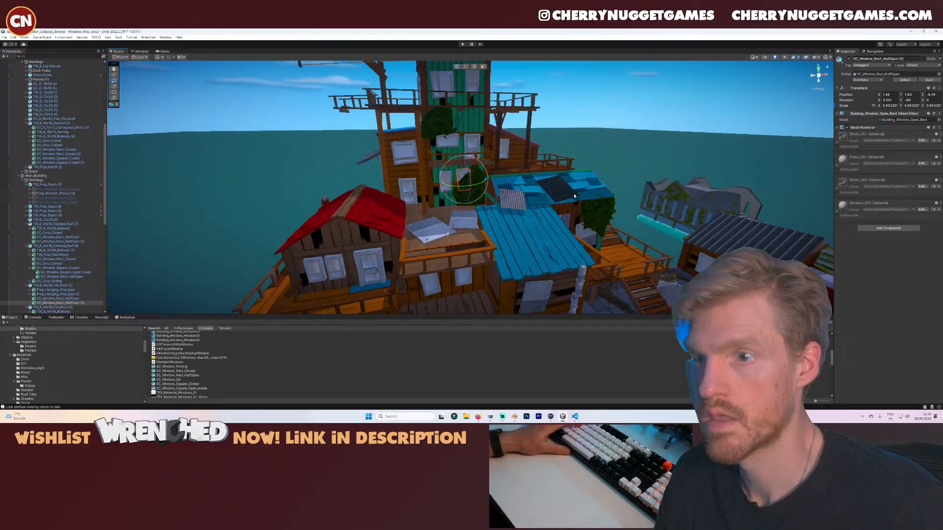
- Tilt the closed door on the waterside hut's balcony wall slightly
left_click(558, 190)
right_click_drag(559, 192, 580, 231)
left_click(525, 138)
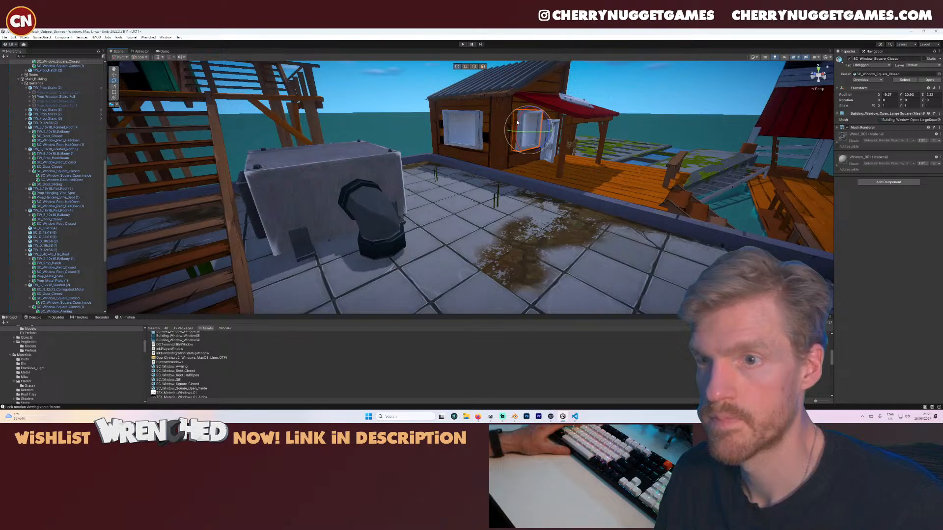
left_click(475, 122)
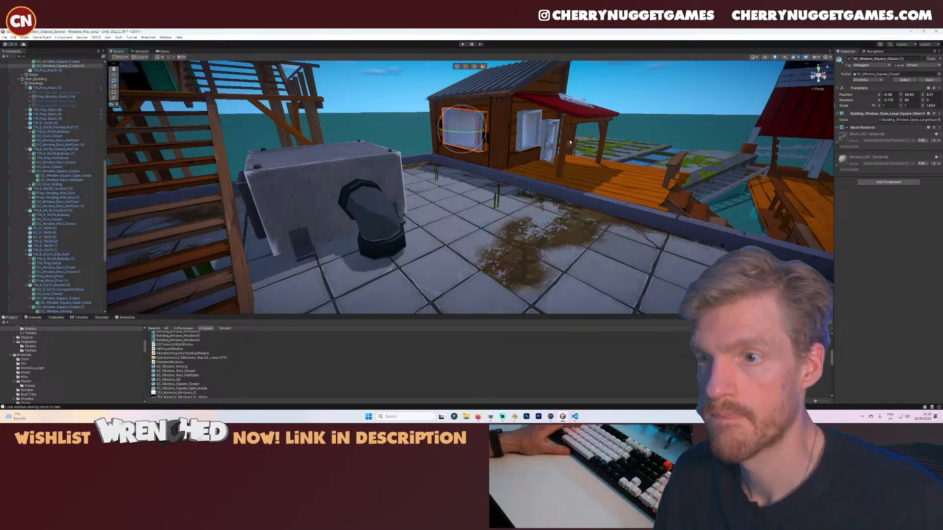
right_click_drag(569, 142, 342, 158)
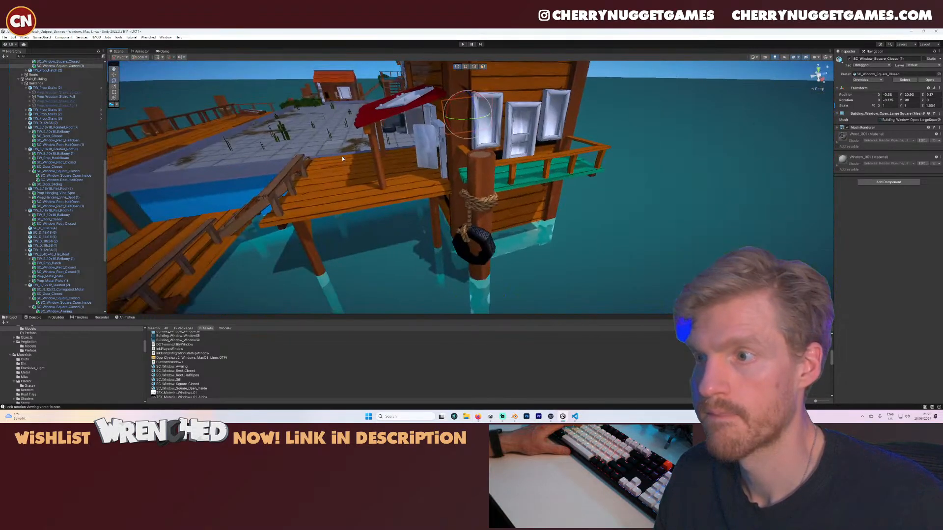
left_click(513, 108)
left_click_drag(510, 143, 509, 144)
- Slightly tilt the half-open window beside the door of the brown red-roofed hut and the one on the pink-roofed building
right_click_drag(509, 144, 543, 174)
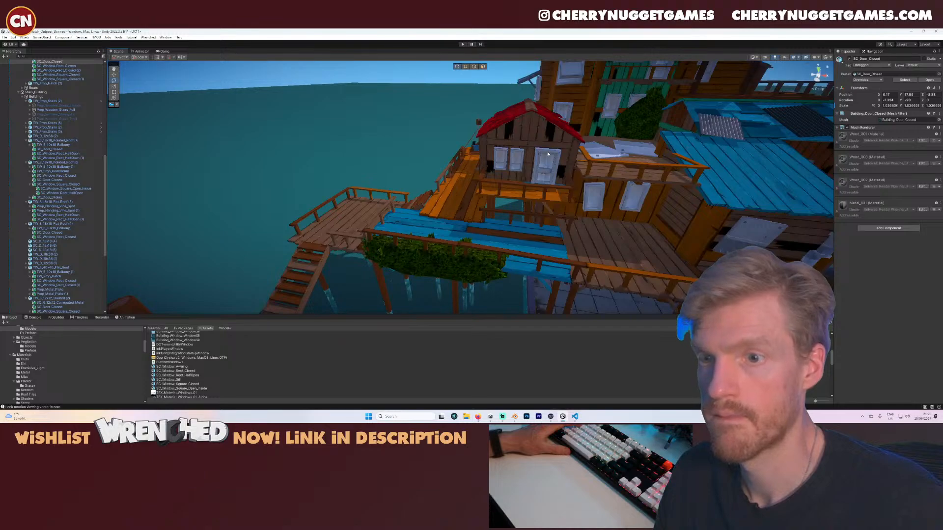
left_click(548, 153)
left_click(520, 154)
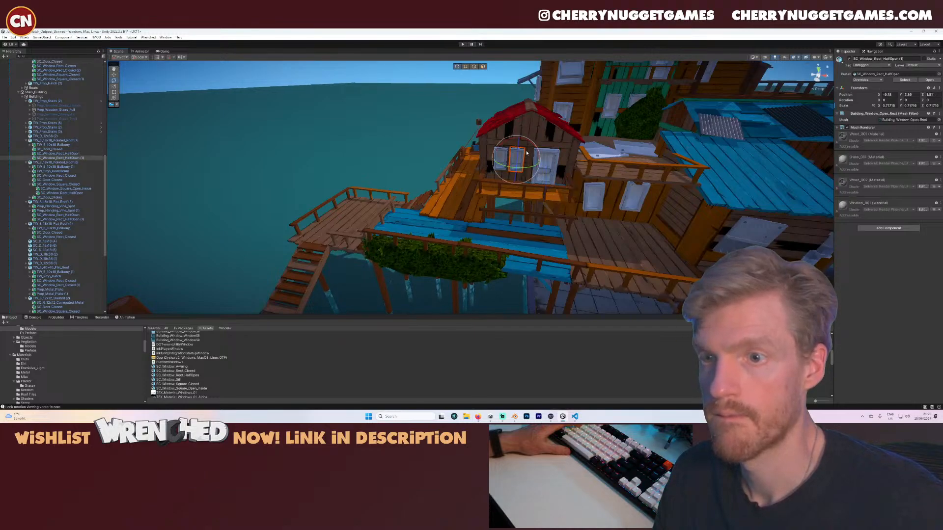
right_click_drag(535, 143, 510, 155)
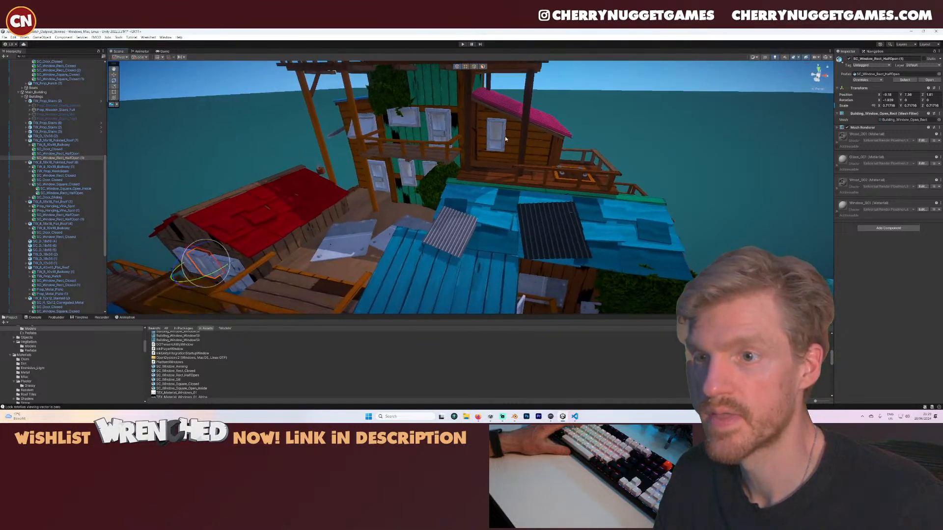
left_click(503, 136)
scroll(517, 128, "down", 6)
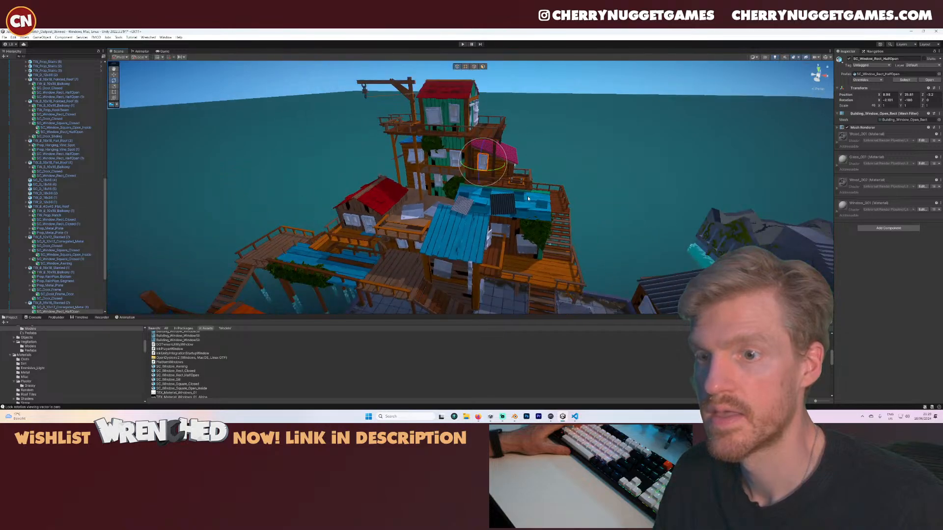
- Duplicate the metal plate from the flat-roofed building's top and place the copy on the lower deck beside the blue planks
scroll(536, 199, "up", 4)
middle_click_drag(536, 199, 548, 189)
scroll(554, 211, "down", 4)
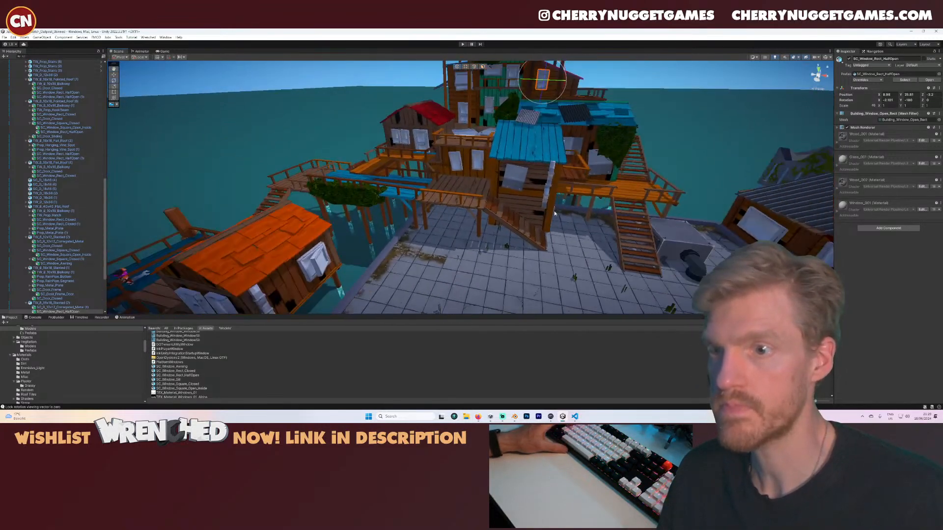
right_click_drag(553, 210, 473, 217)
scroll(473, 217, "up", 5)
middle_click_drag(473, 217, 488, 244)
scroll(488, 244, "up", 2)
left_click(553, 114)
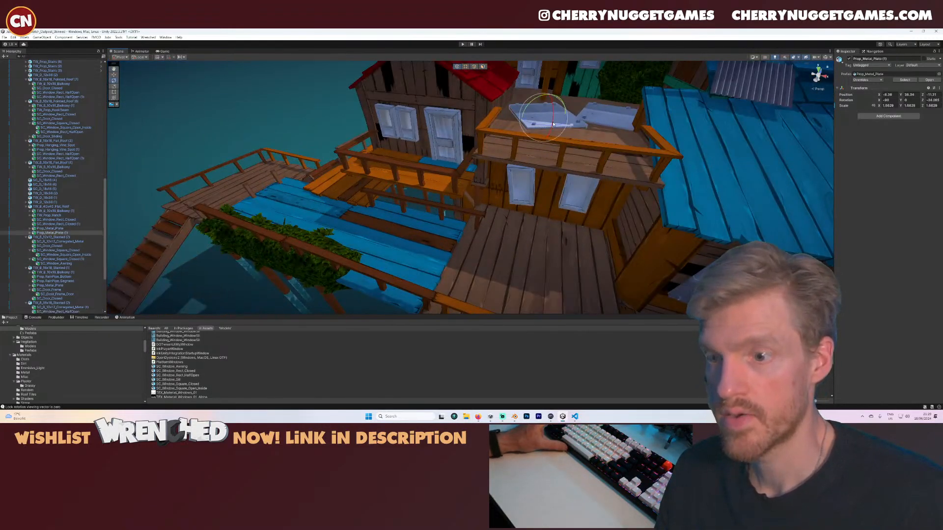
left_click_drag(540, 120, 532, 281)
- Lower the duplicated metal plate onto the deck beside the blue planks and tilt it slightly
key("e")
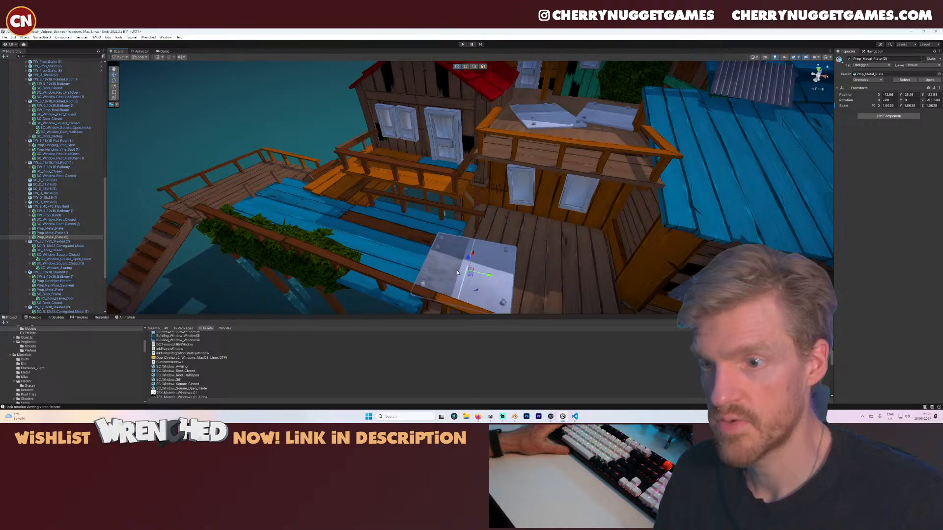
left_click_drag(457, 272, 462, 246)
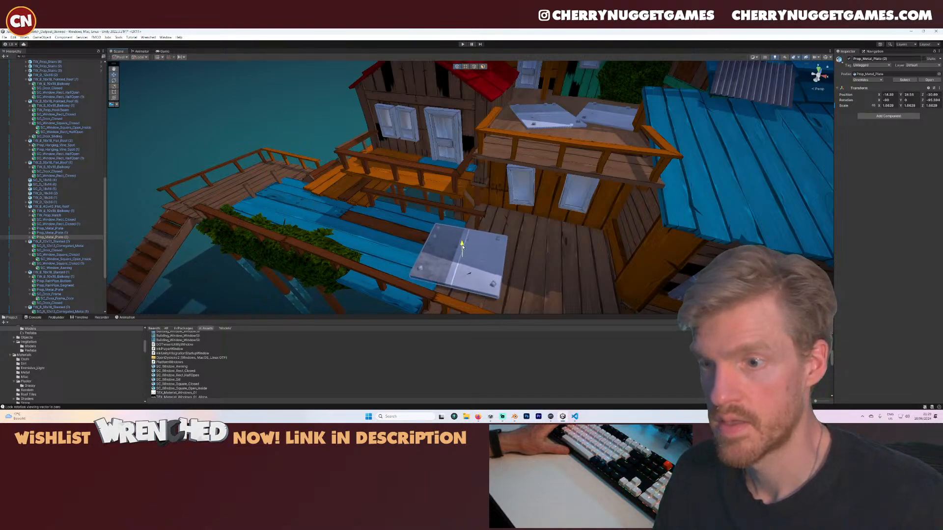
key("e")
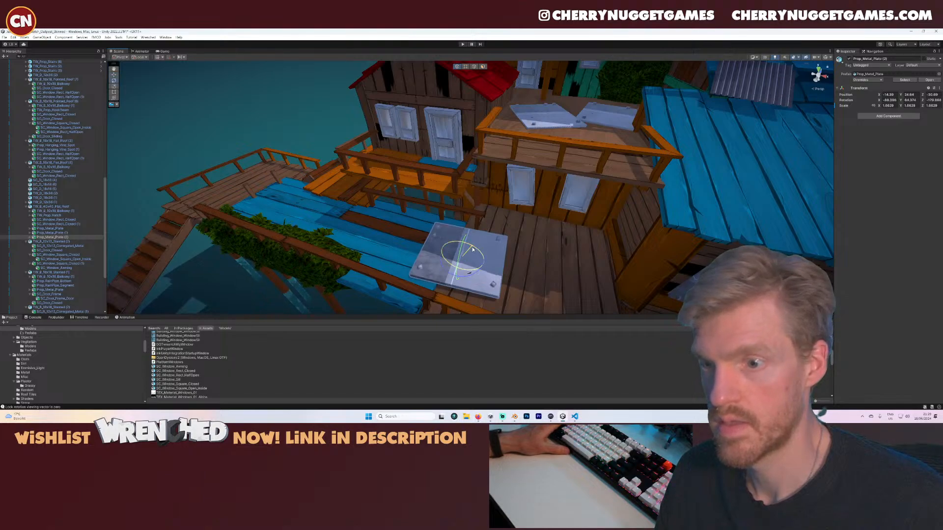
left_click_drag(464, 244, 463, 248)
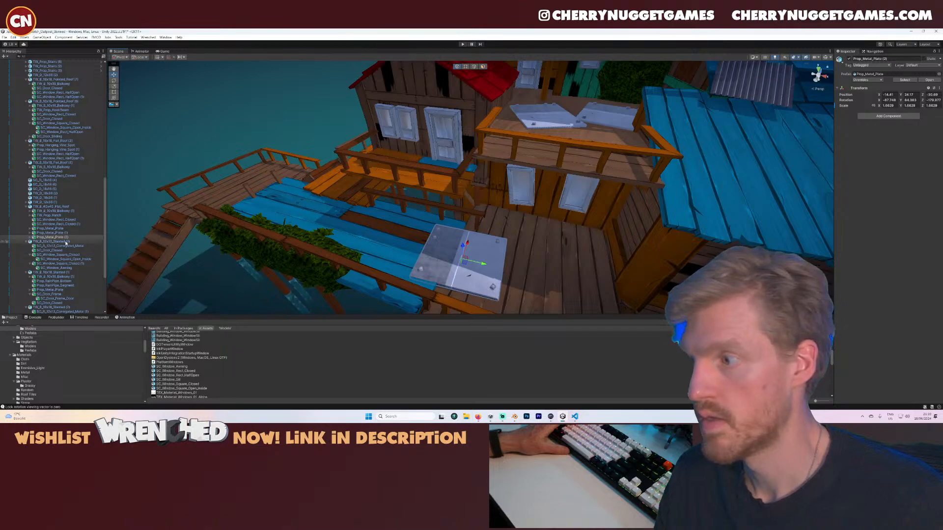
- Move the duplicated metal plate into the Buildings group of Main_Building
left_click_drag(64, 238, 30, 137)
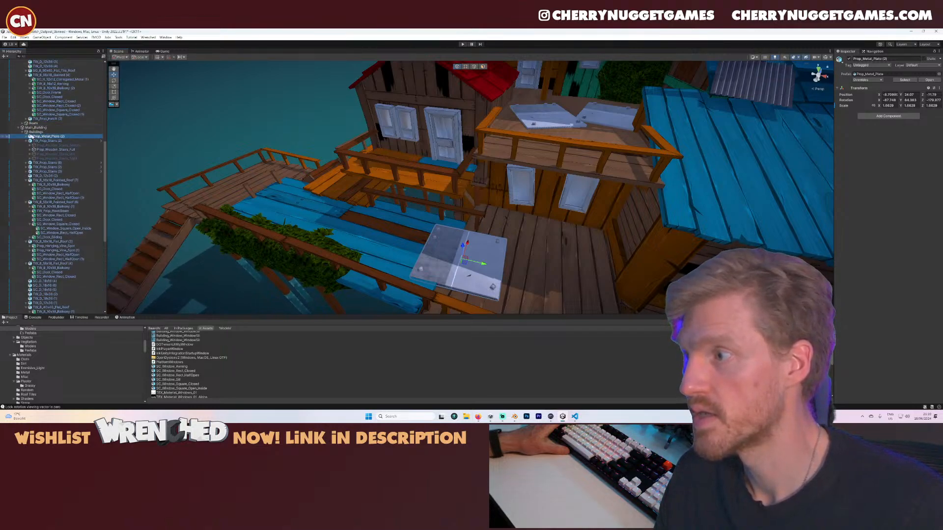
left_click(27, 141)
left_click(23, 132)
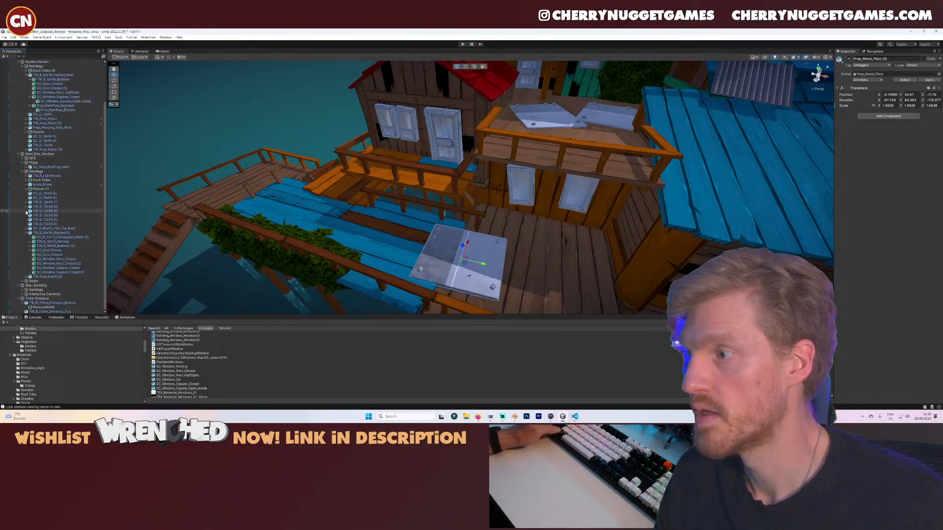
- Collapse the expanded section groups in the scene hierarchy
left_click(26, 233)
scroll(39, 187, "up", 4)
scroll(43, 148, "up", 1)
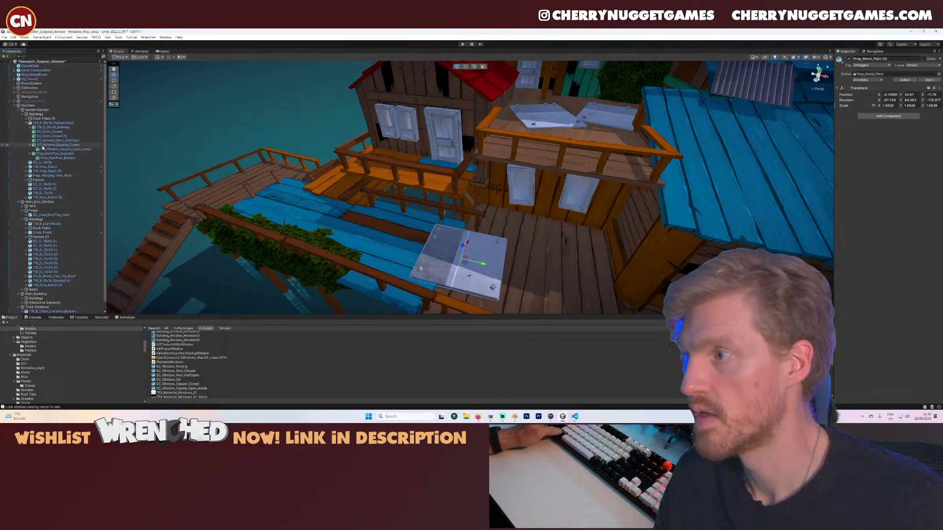
left_click(20, 110)
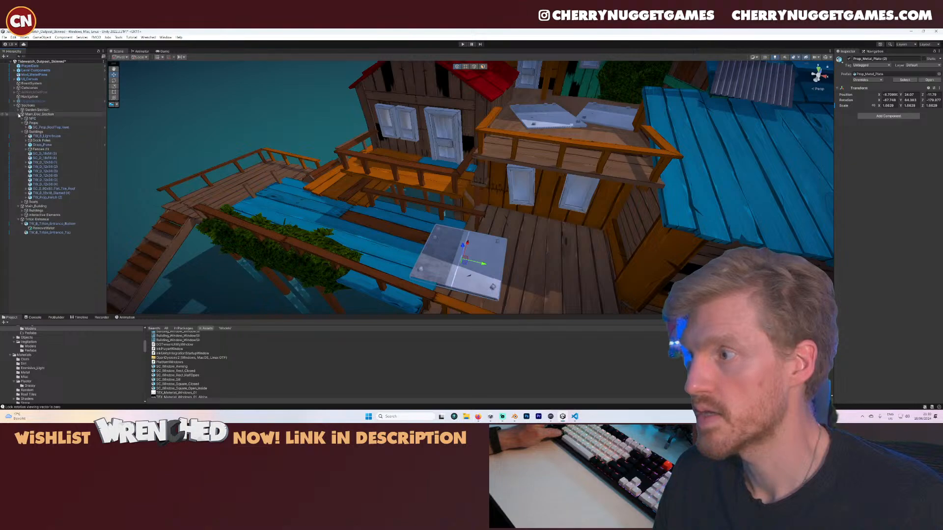
left_click(18, 114)
left_click(18, 119)
left_click(18, 123)
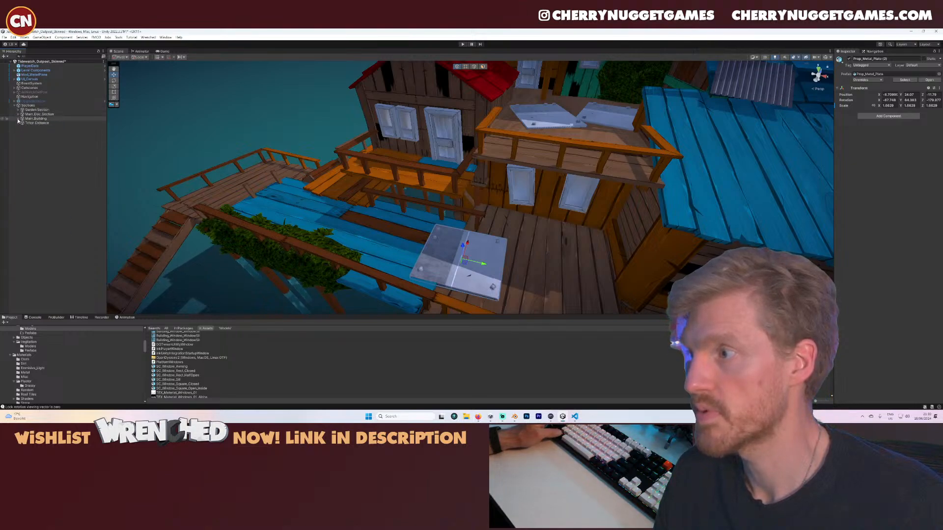
- Duplicate the whole metal plate prop and place the copy, scaled up slightly, on the wooden landing above the waterside stairs
left_click(492, 255)
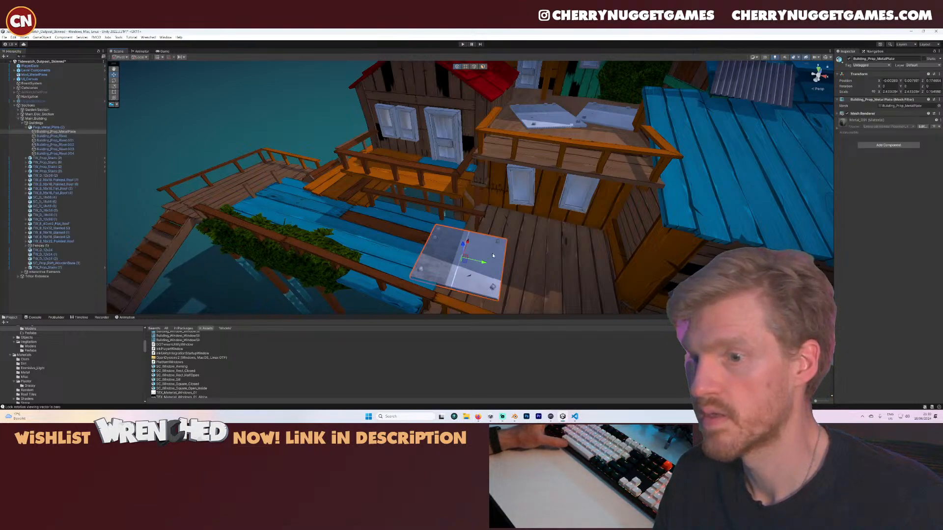
left_click(34, 128)
left_click(27, 128)
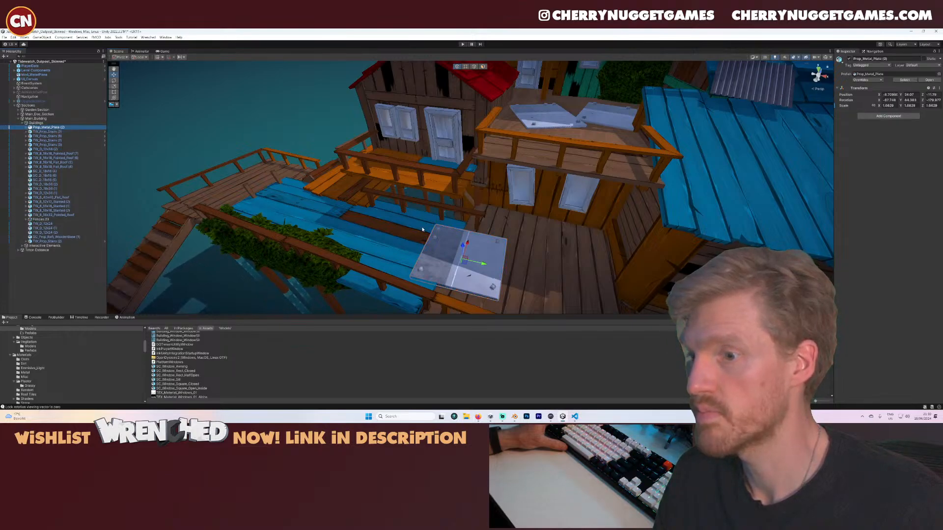
right_click_drag(422, 229, 377, 210)
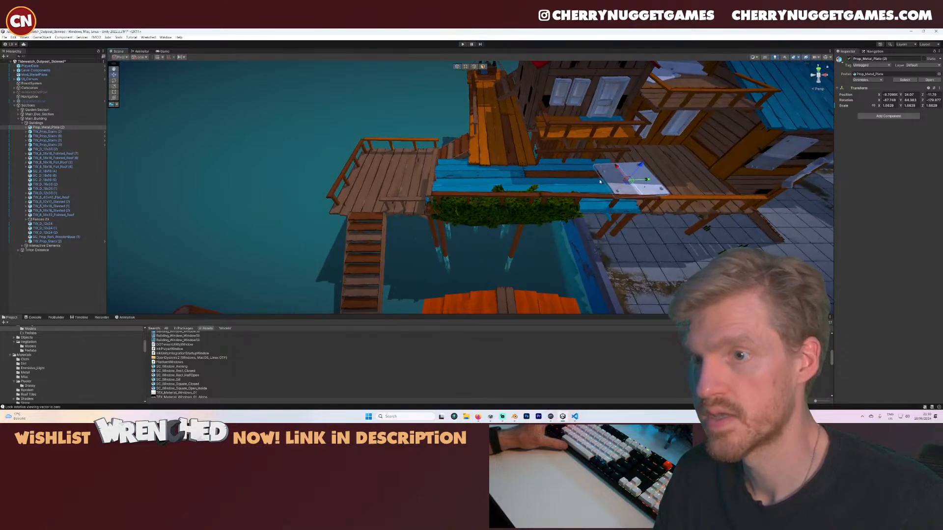
key("ctrl+d")
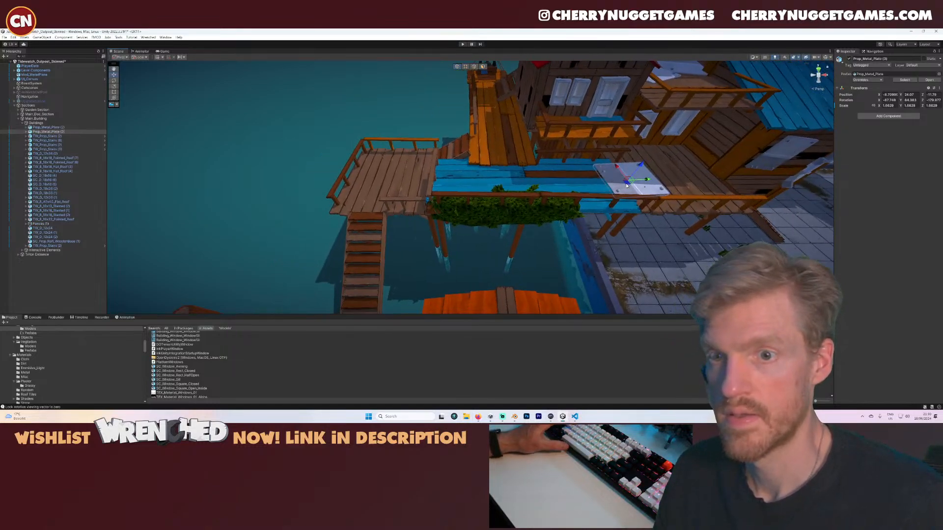
left_click_drag(639, 184, 479, 172)
key("w")
left_click_drag(378, 144, 381, 152)
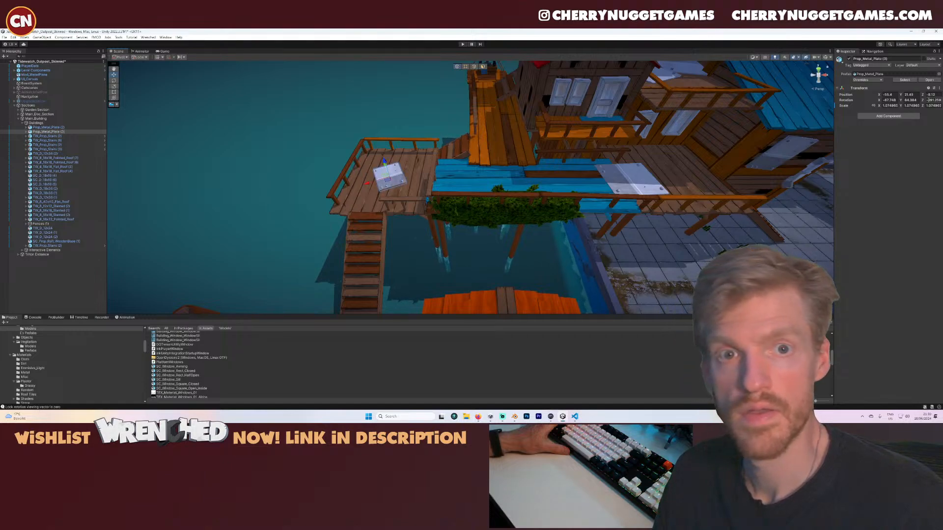
- Set the landing plate's rotation to X -90, Y 90 and Z 0 so it lies flat
type("0")
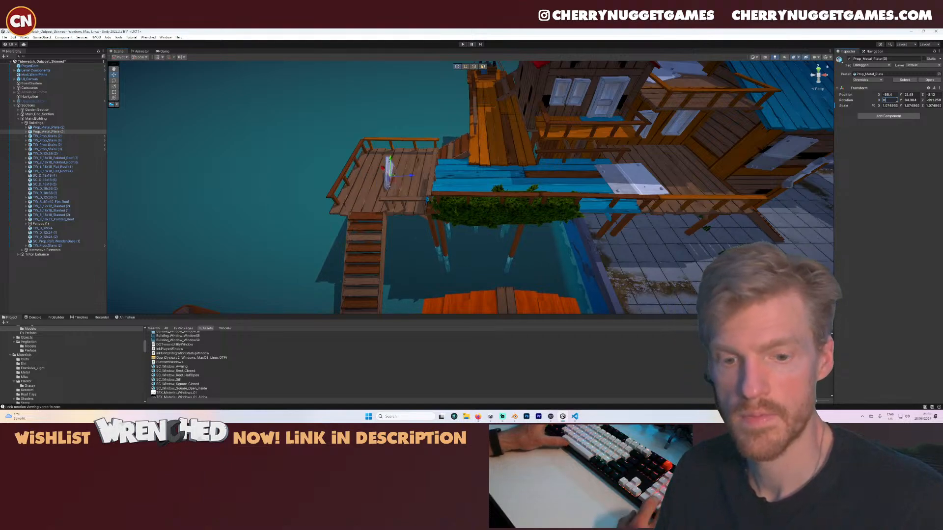
key("Tab")
type("0")
key("Tab")
type("0")
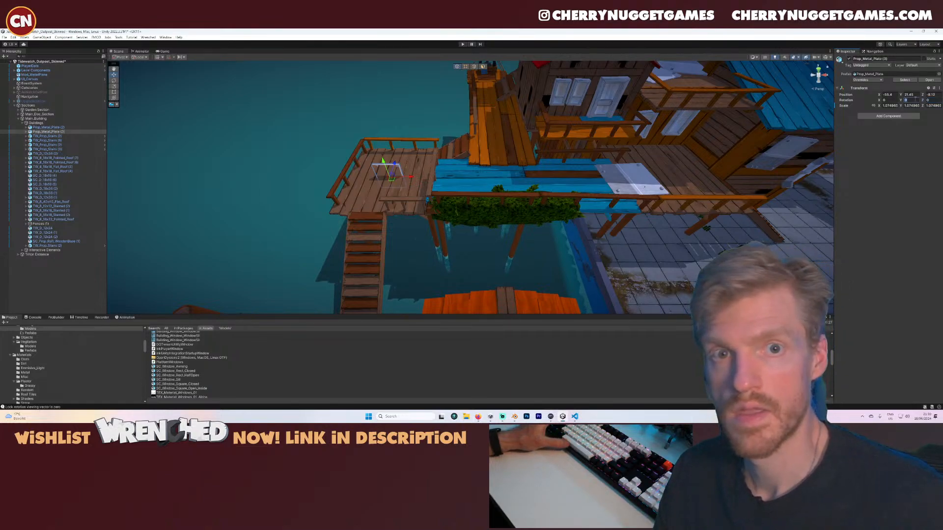
type("90")
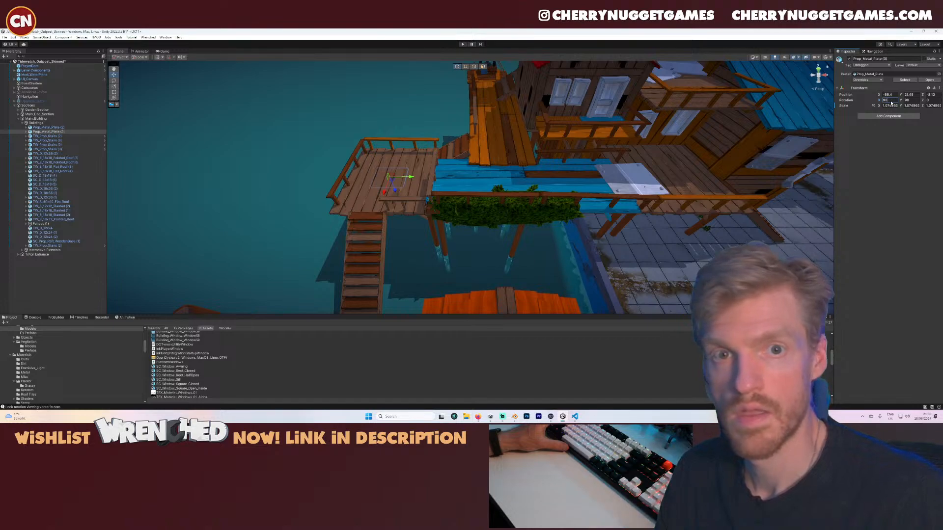
left_click(882, 103)
type("-90")
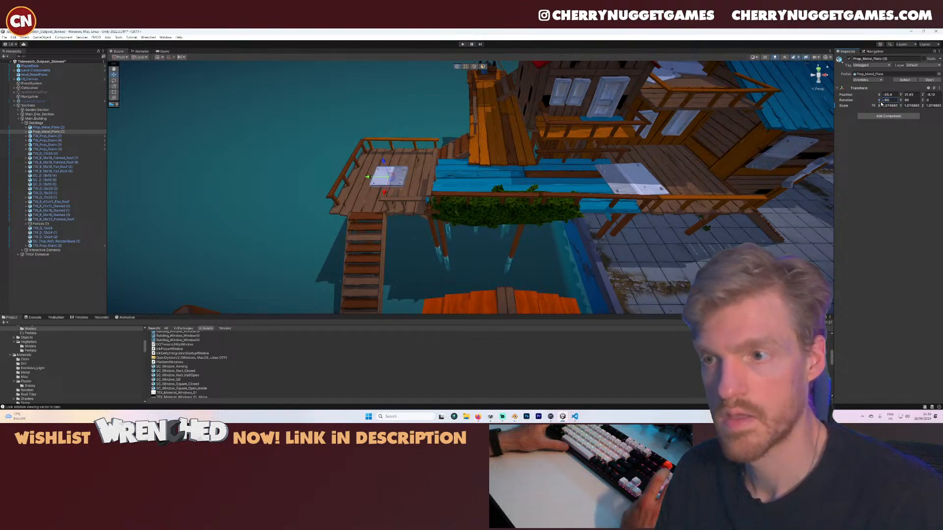
- Adjust the plate on the landing and place a rotated duplicate beside the railing nearest the vine-covered walkway
scroll(342, 181, "up", 3)
left_click_drag(355, 176, 397, 178)
key("e")
key("ctrl+d")
key("w")
key("e")
middle_click_drag(396, 178, 425, 198)
key("e")
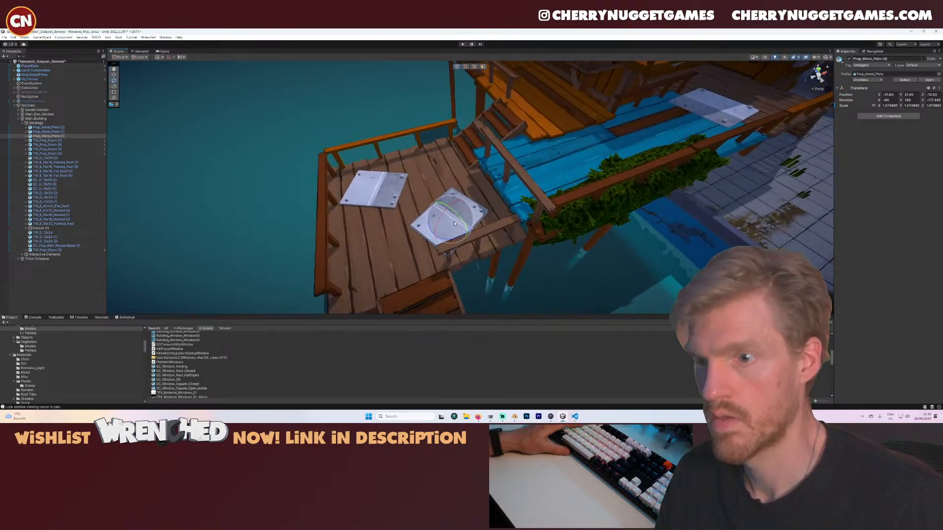
mouse_move(464, 233)
left_mouse_down()
mouse_move(443, 235)
mouse_move(475, 223)
left_mouse_up()
key("w")
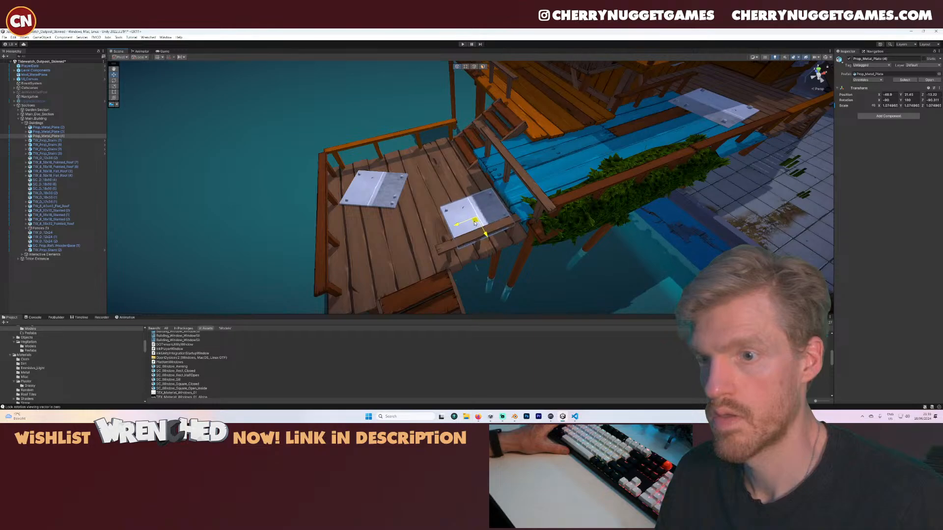
- Survey the main building, its stairs and the lower waterside dock for further spots to decorate
left_click(567, 161)
scroll(589, 173, "down", 5)
left_click_drag(612, 185, 533, 163, "alt")
left_click(532, 162)
middle_click_drag(532, 162, 467, 216)
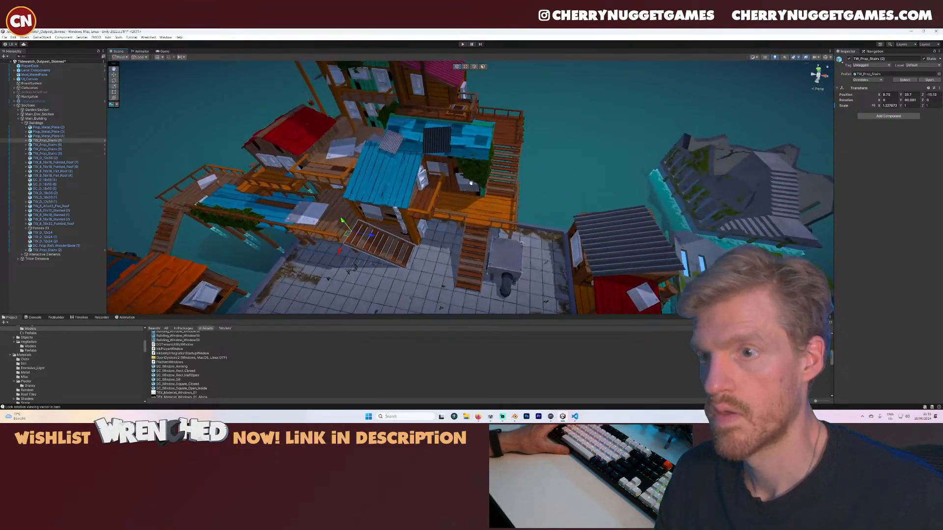
middle_click_drag(496, 113, 484, 176)
scroll(539, 208, "up", 5)
scroll(501, 181, "down", 8)
scroll(485, 177, "down", 5)
middle_click_drag(423, 260, 518, 155)
scroll(434, 183, "up", 6)
middle_click_drag(387, 127, 421, 187)
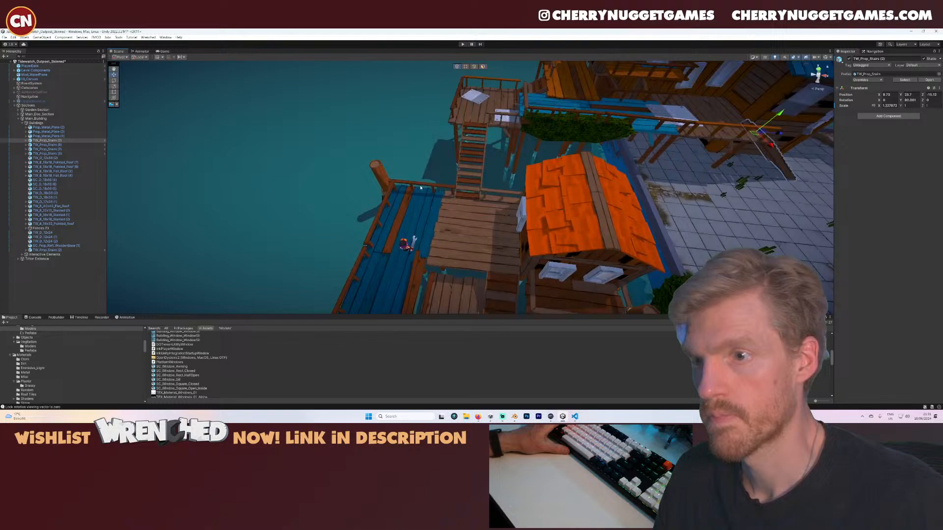
- Duplicate a landing plate onto the lower dock where the blue planks meet the brown deck, and scale it up
left_click(469, 101)
key("ctrl+d")
left_click_drag(470, 98, 442, 220)
key("r")
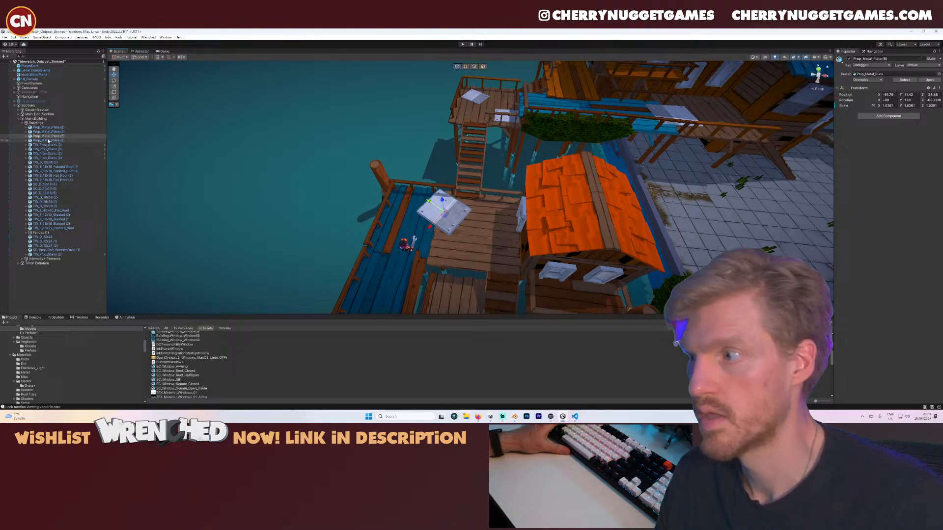
- Move the dock's metal plate into the Garden Section's Buildings group and collapse that group
left_click_drag(38, 112, 35, 116)
left_click(18, 127)
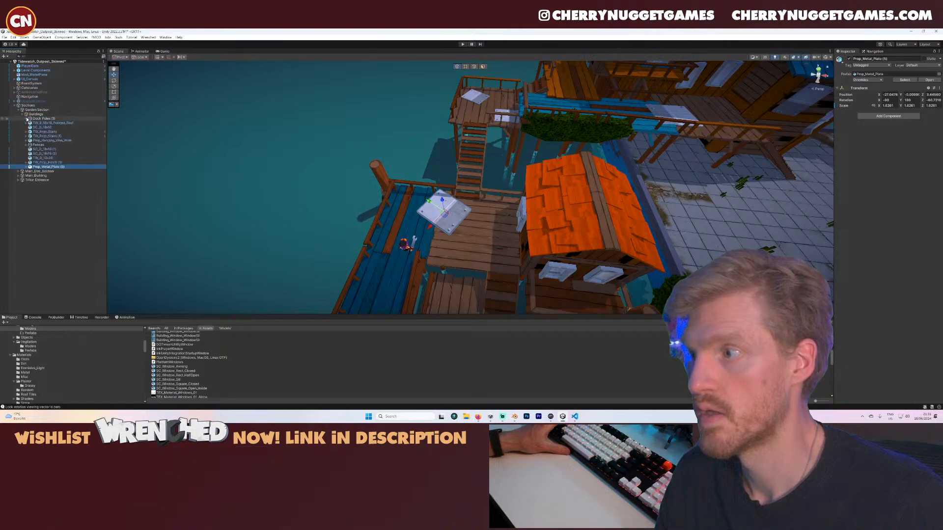
left_click(25, 115)
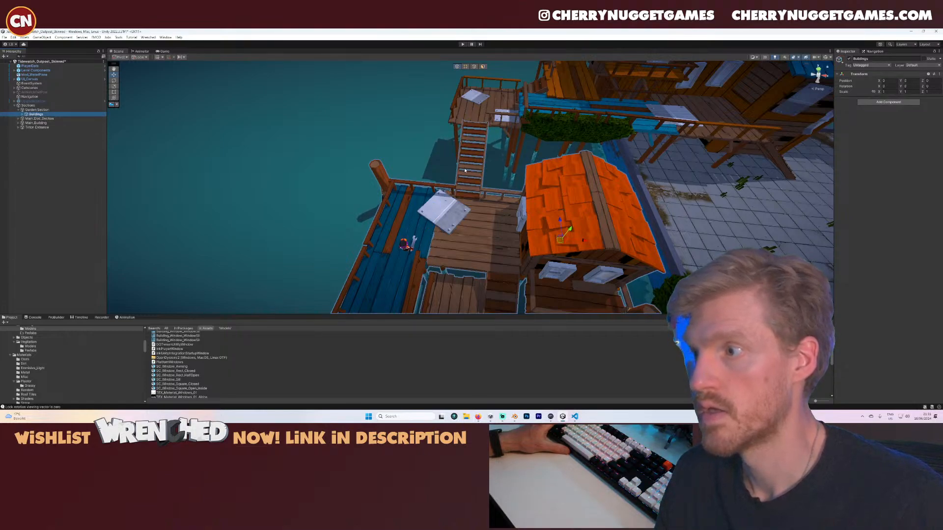
- Inspect the orange-roofed hut, the main courtyard and the orange piers around the moored boat
scroll(514, 201, "down", 3)
left_click(540, 206)
scroll(513, 201, "up", 5)
scroll(514, 199, "down", 4)
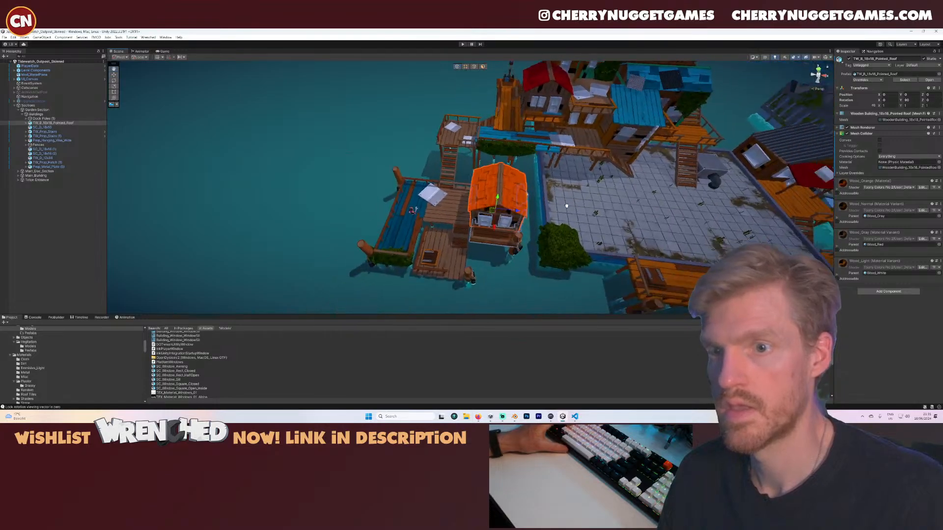
left_click_drag(514, 199, 476, 162, "alt")
scroll(477, 162, "up", 4)
scroll(476, 162, "up", 10)
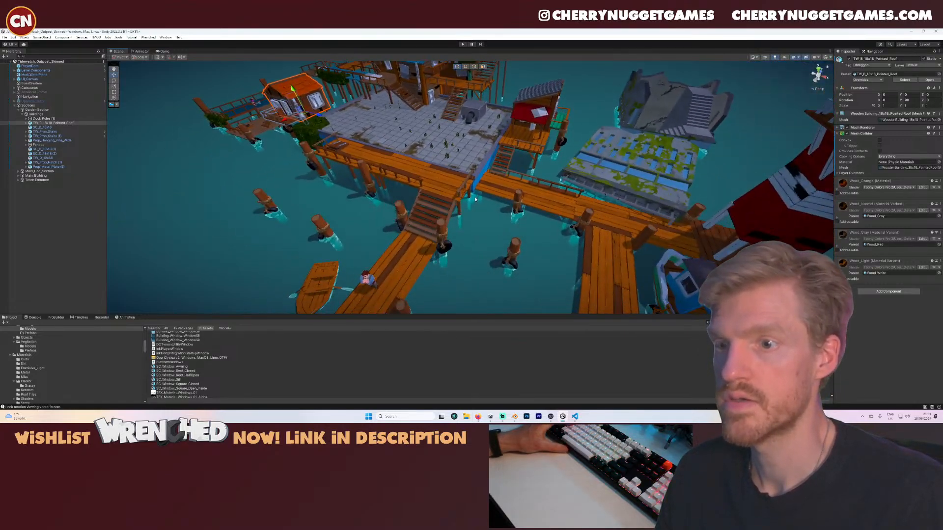
scroll(417, 187, "down", 5)
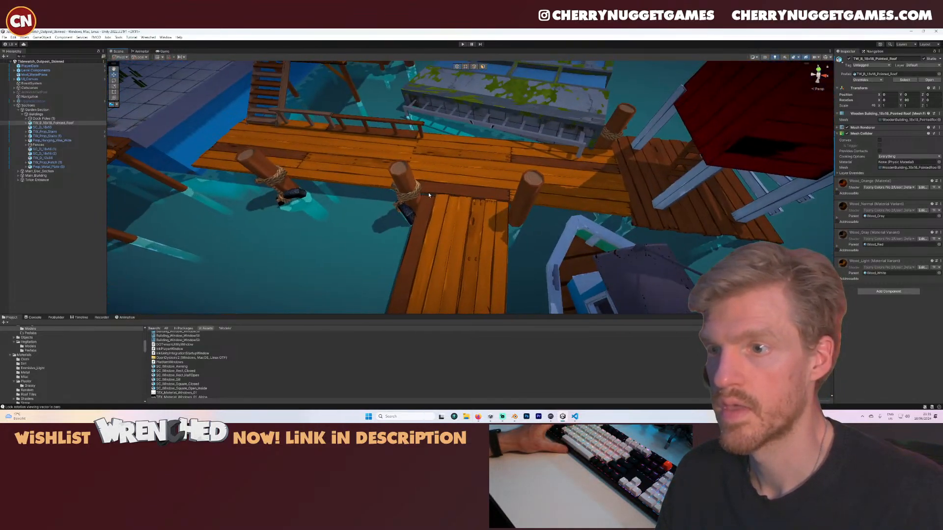
left_click(477, 198)
scroll(441, 173, "down", 8)
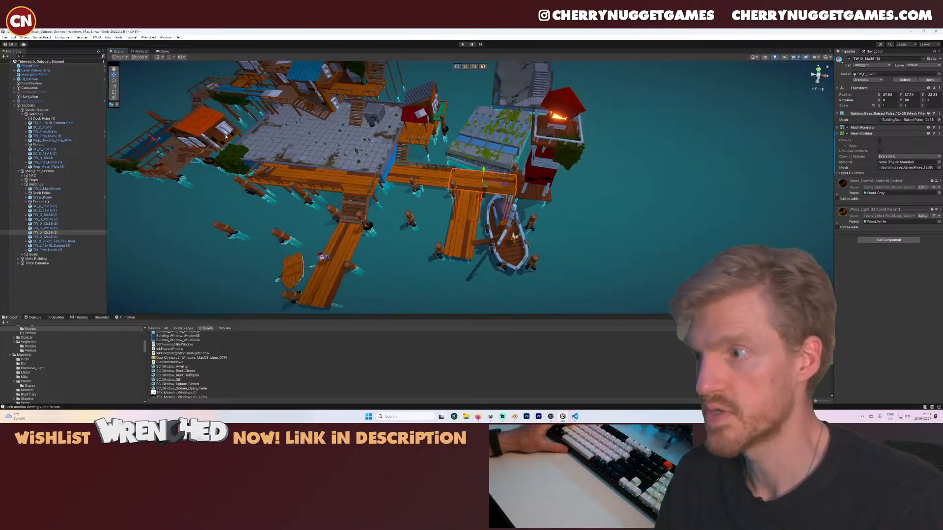
- Place a copy of a metal plate on the pier beside the moored boat and put it in the main dock section's Buildings group
left_click(273, 95)
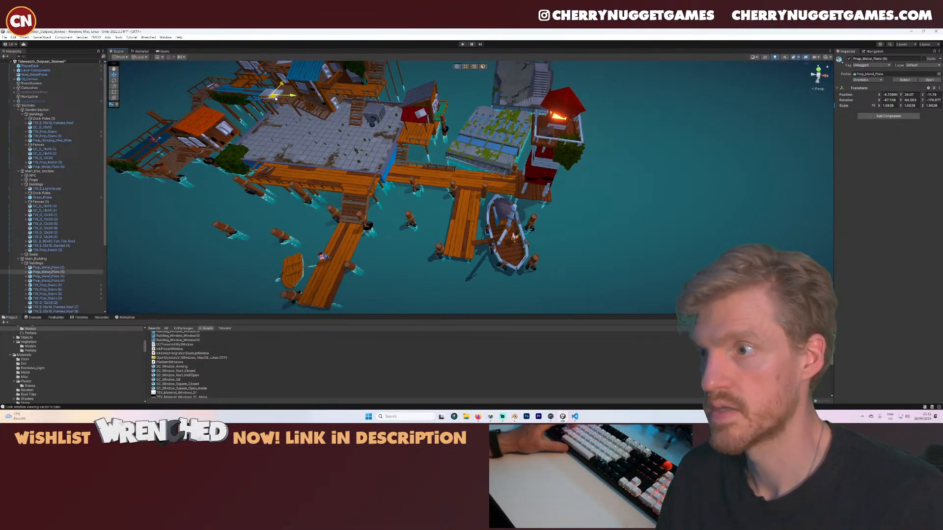
left_click_drag(470, 166, 474, 180)
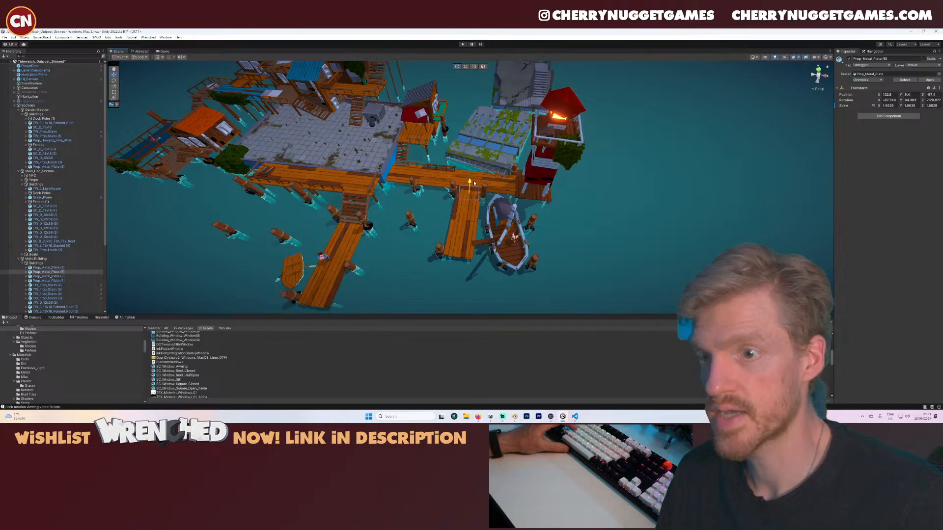
key("f")
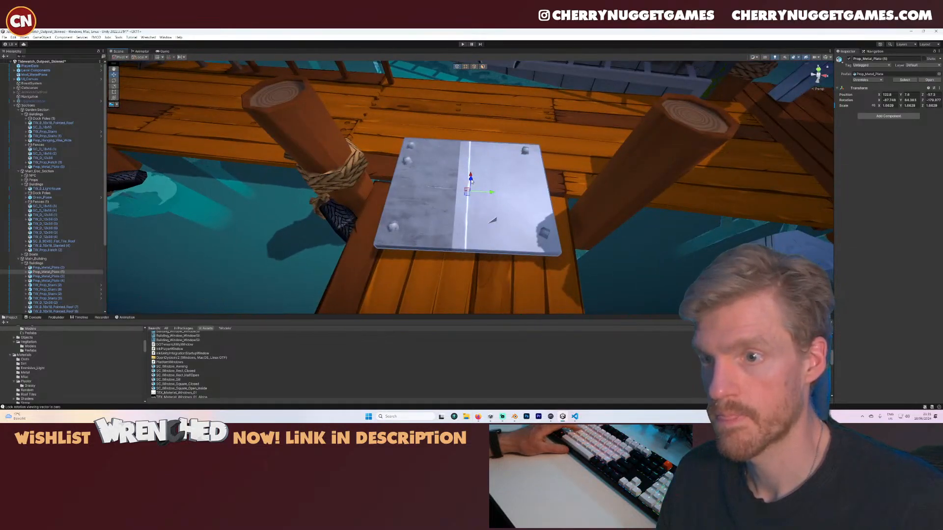
scroll(83, 214, "down", 5)
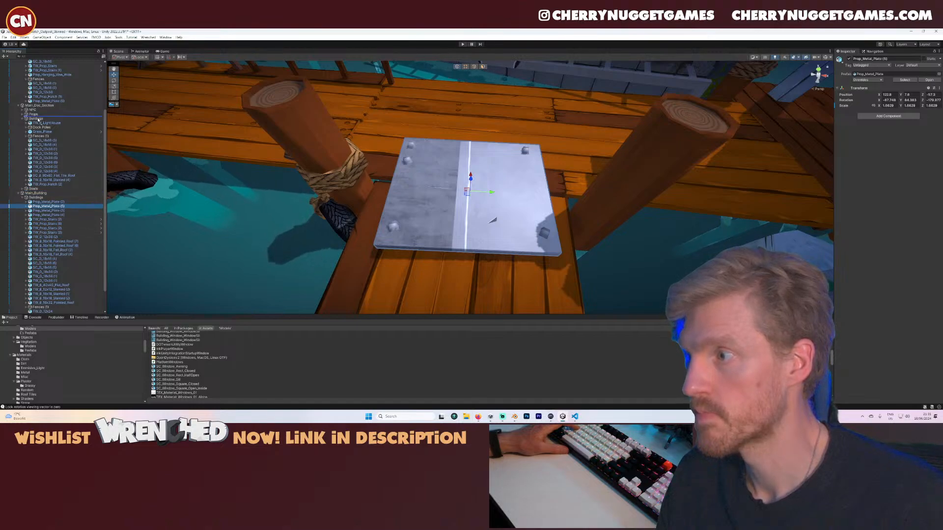
left_click_drag(40, 120, 43, 122)
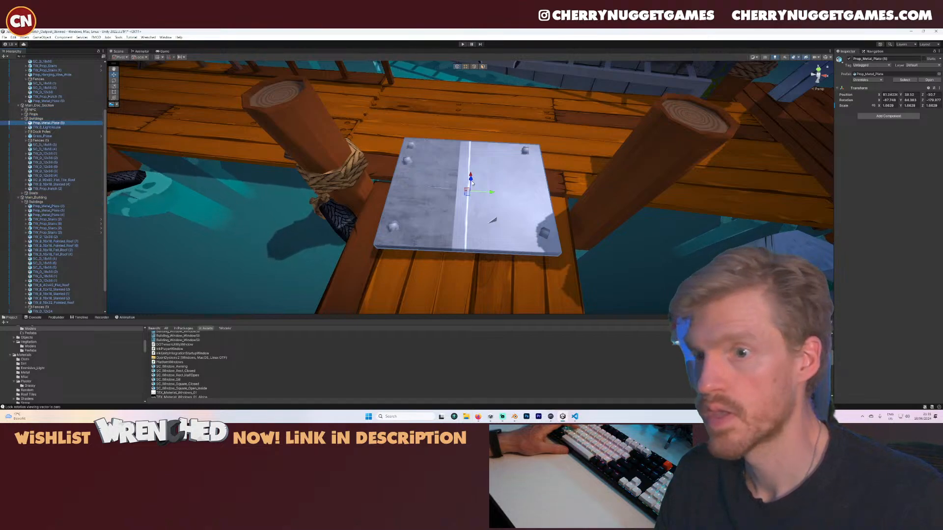
- Lower the metal plate onto the pier planks and set its rotation to X -90, Y 90, Z 0
left_click_drag(472, 205, 530, 209, "alt")
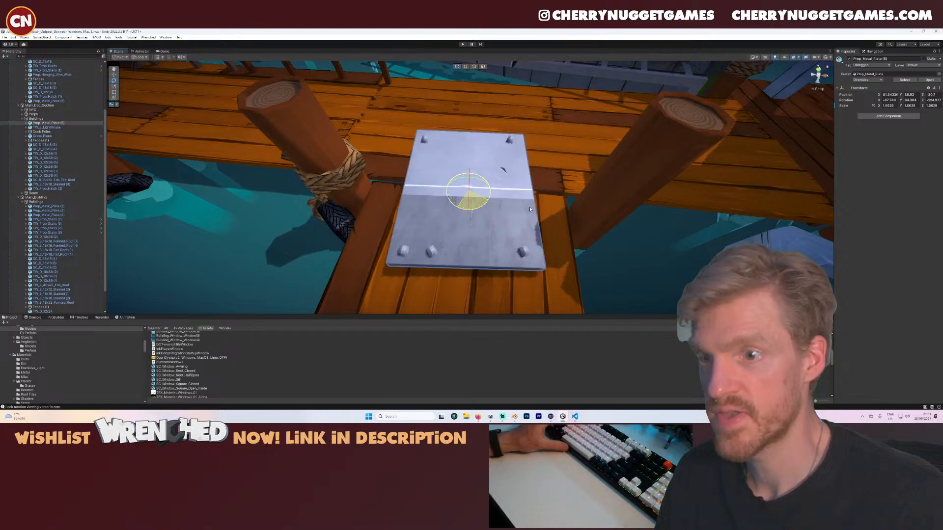
left_click_drag(469, 179, 468, 187)
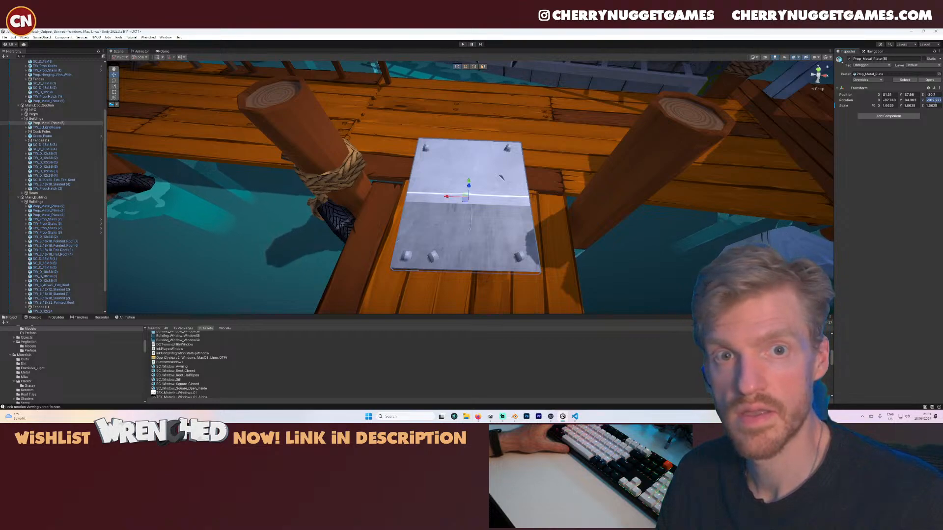
type("0")
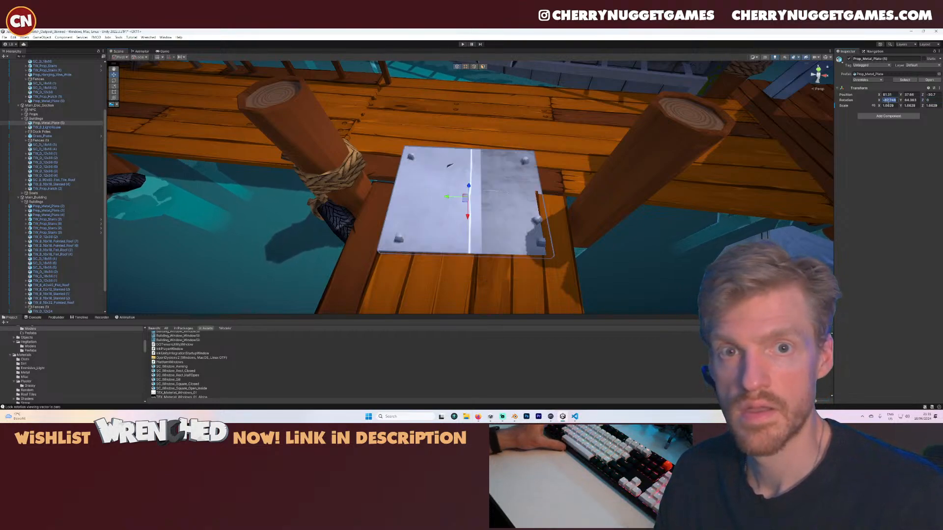
type("0")
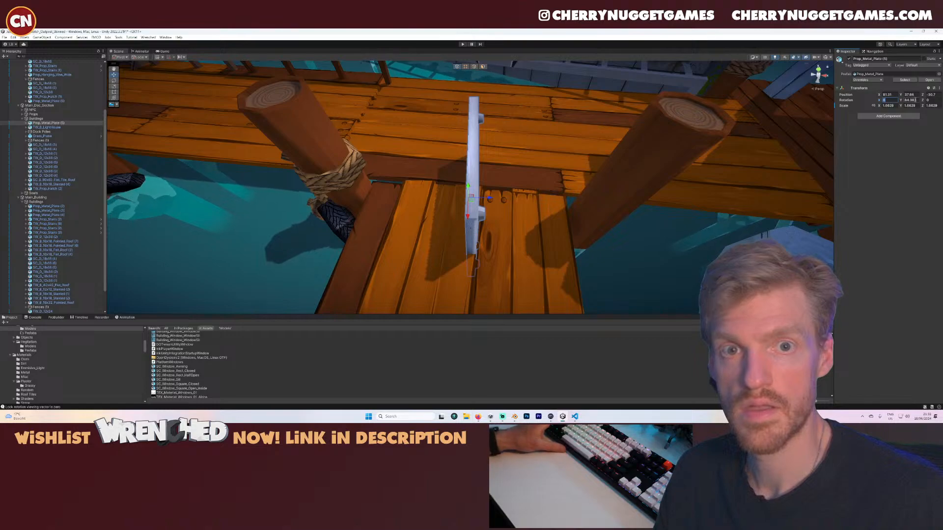
type("90")
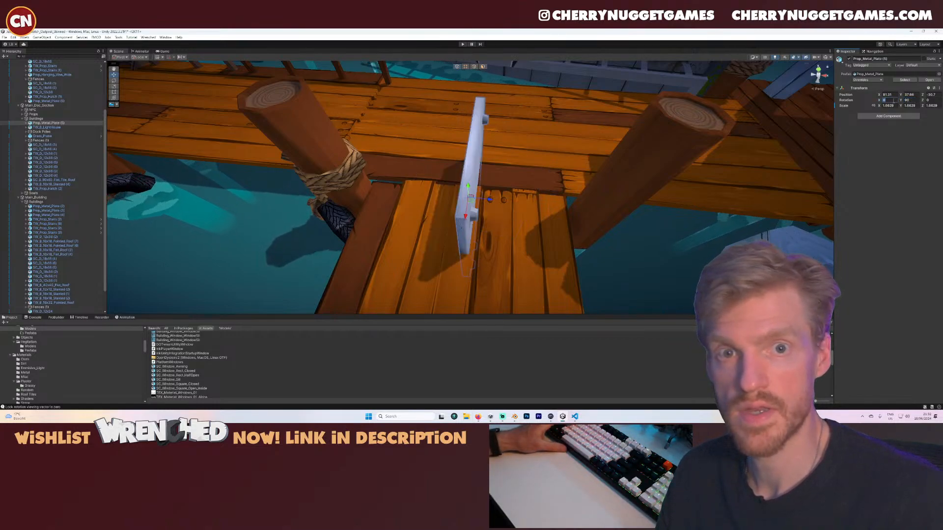
left_click(893, 100)
type("-90")
key("Return")
- Turn the metal plate slightly off-square and shift it to the pier's edge where the two decks meet
key("e")
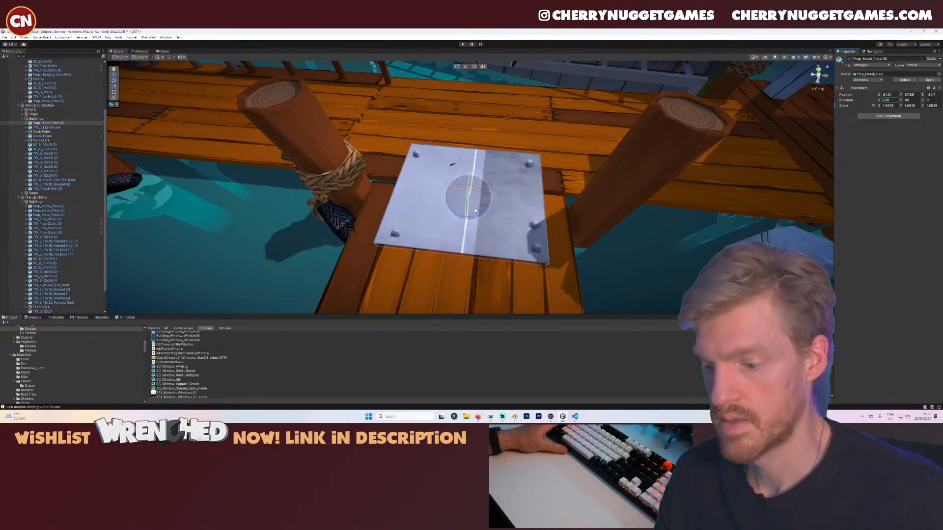
left_click_drag(473, 219, 548, 203)
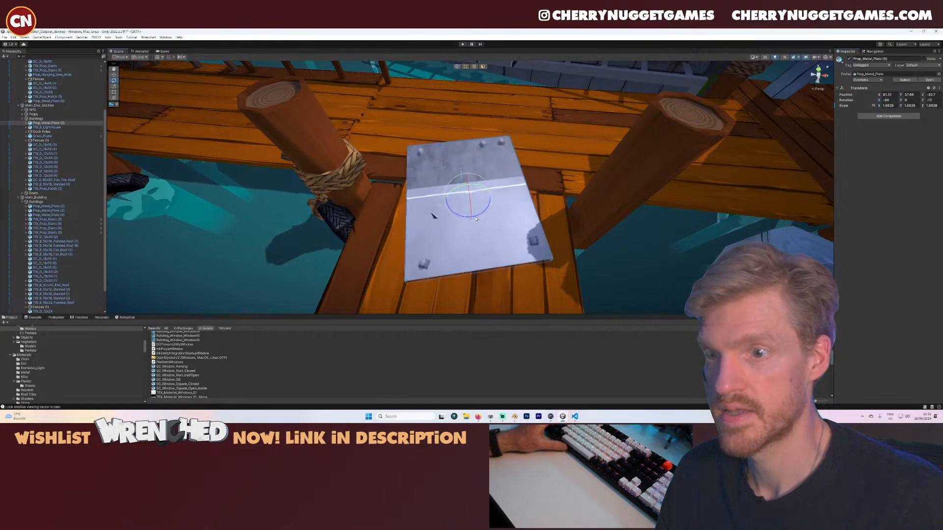
left_click_drag(475, 219, 446, 191)
key("w")
scroll(456, 224, "down", 8)
scroll(455, 223, "up", 3)
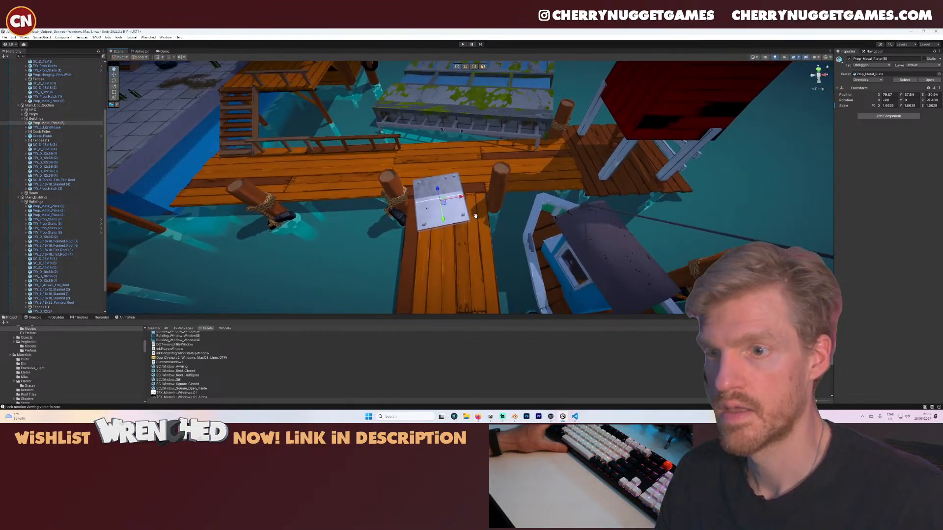
- Duplicate the pier's metal plate farther along the planks, scale it down and rotate it to a different angle
key("ctrl+d")
left_click_drag(452, 175, 467, 239)
key("r")
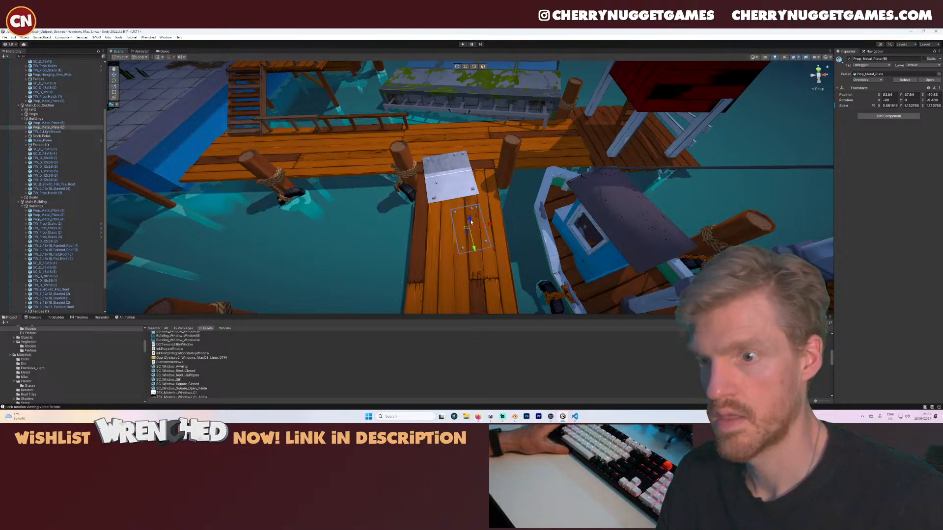
left_click_drag(470, 222, 468, 217)
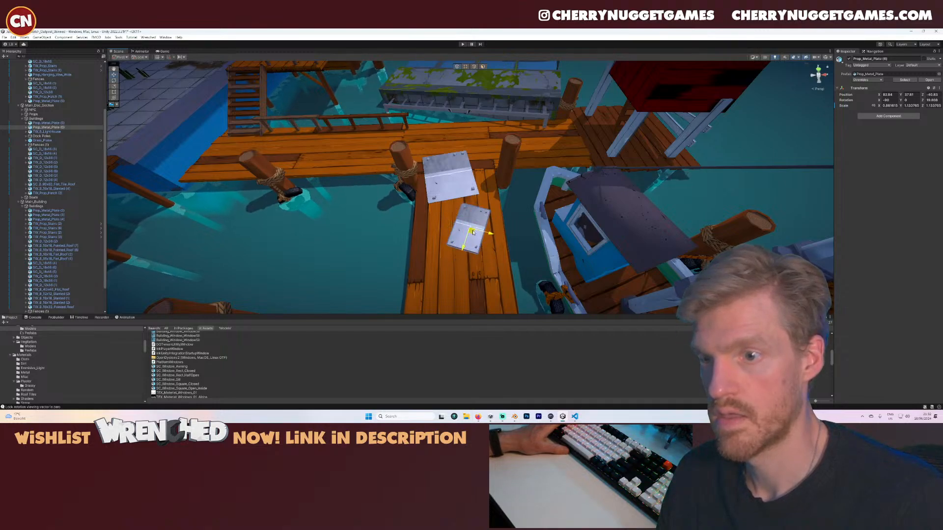
- Survey the piers, courtyard and whole outpost from above and from water level to check the decoration
scroll(481, 238, "down", 5)
left_click(485, 247)
scroll(483, 245, "down", 3)
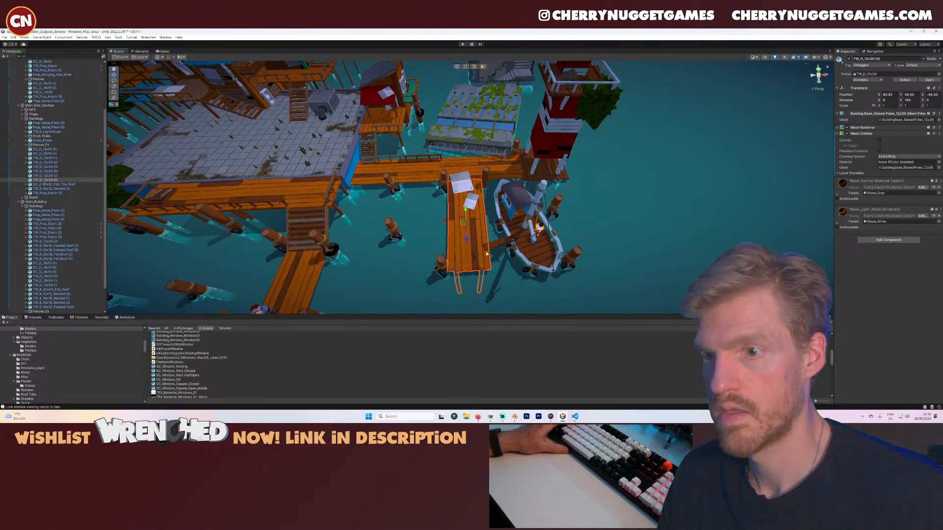
middle_click_drag(426, 231, 504, 241)
scroll(505, 241, "down", 2)
scroll(529, 226, "up", 1)
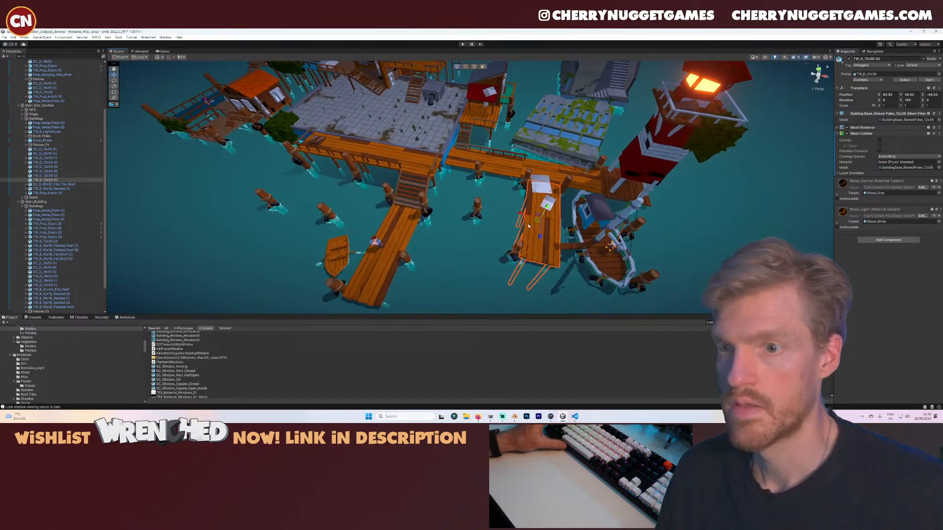
scroll(528, 217, "down", 2)
middle_click_drag(448, 195, 546, 240)
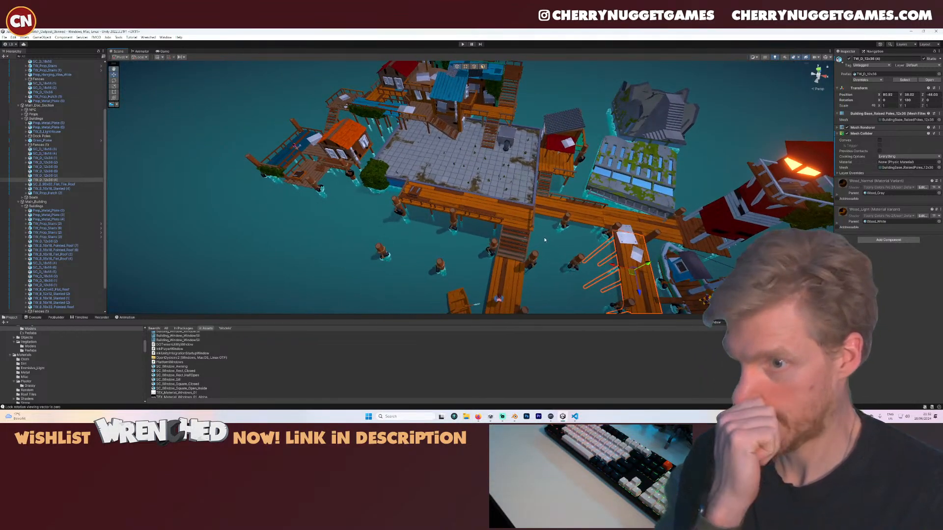
scroll(546, 240, "up", 2)
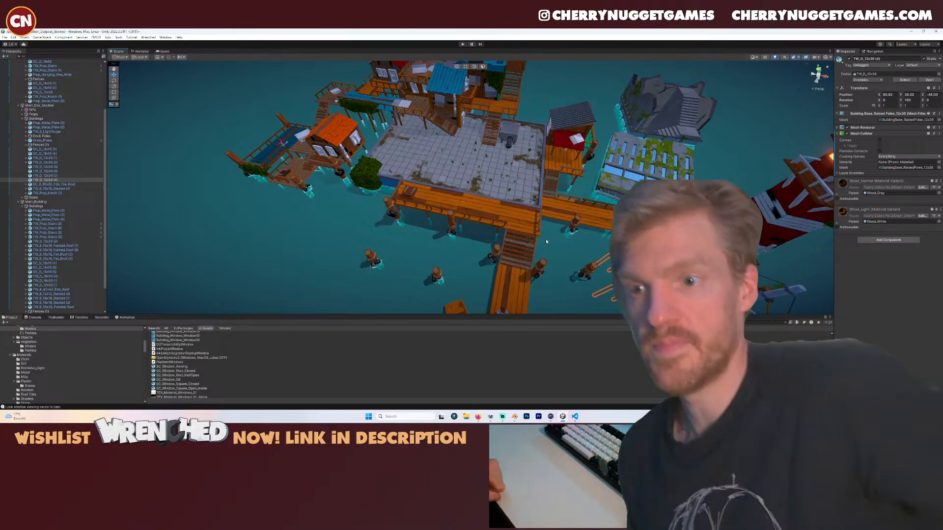
middle_click_drag(663, 196, 467, 185)
left_click_drag(466, 184, 413, 270, "alt")
middle_click_drag(414, 270, 496, 171)
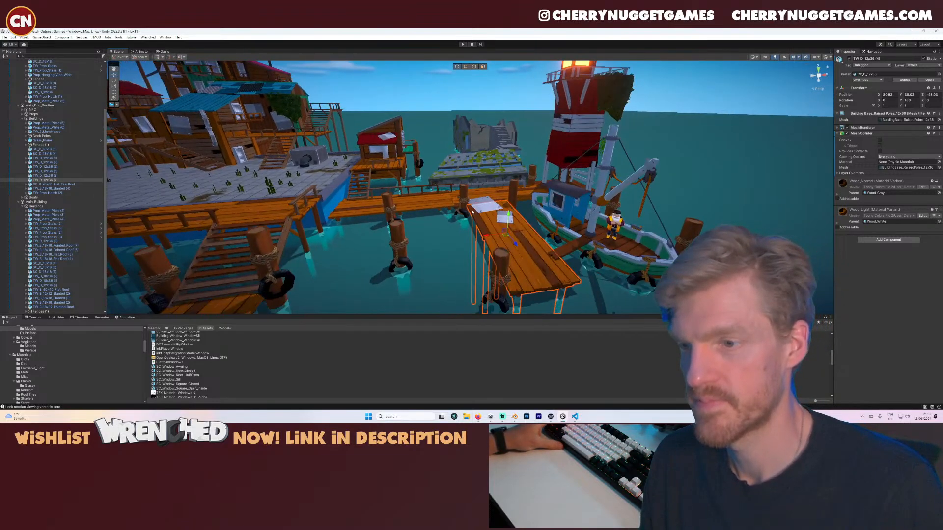
left_click_drag(496, 172, 519, 167, "alt")
scroll(634, 166, "down", 4)
scroll(634, 166, "down", 3)
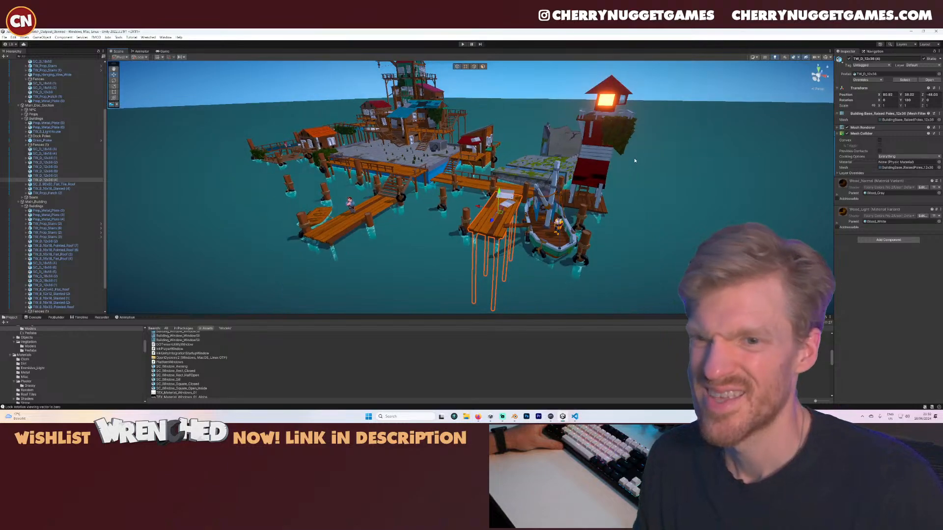
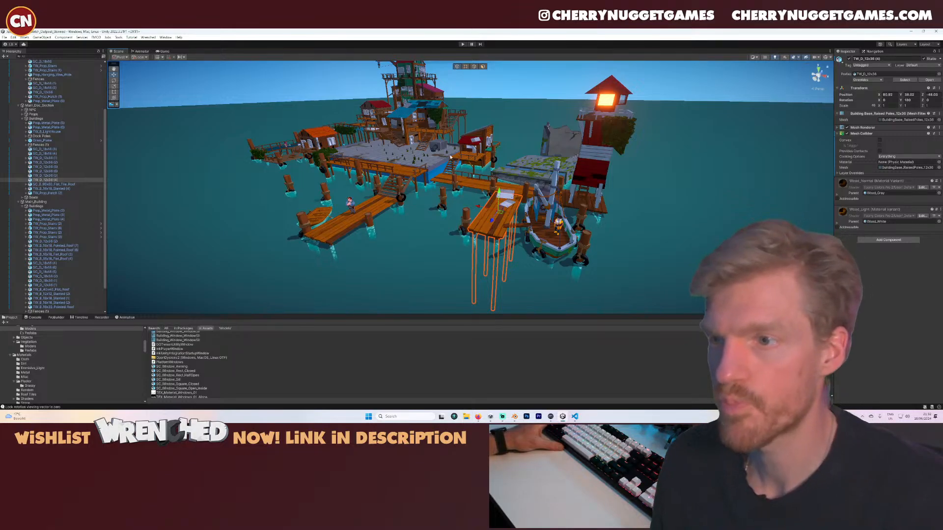
- Find the Windows materials and apply Window_Black to the two outer side windows of the hut with the red awning
scroll(468, 152, "up", 3)
middle_click_drag(468, 153, 433, 210)
scroll(433, 210, "up", 12)
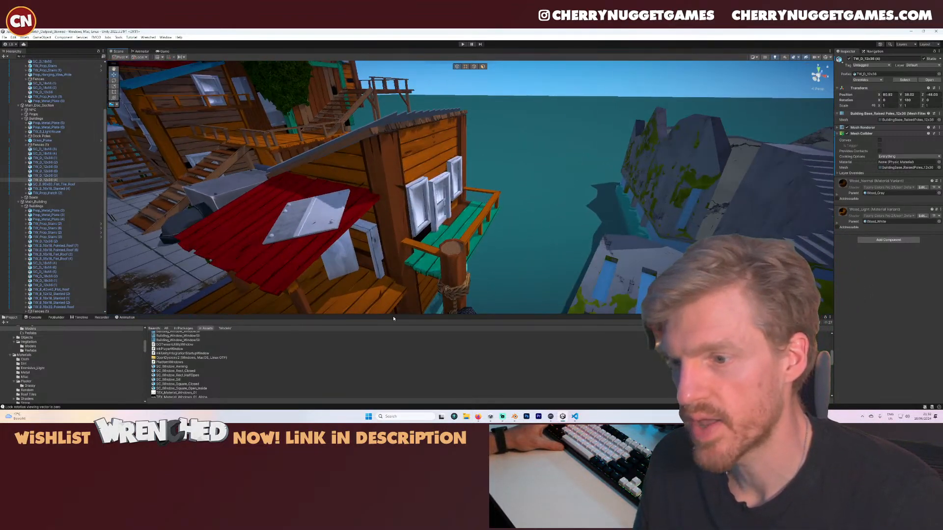
left_click_drag(392, 313, 393, 284)
left_click_drag(469, 196, 228, 307, "alt")
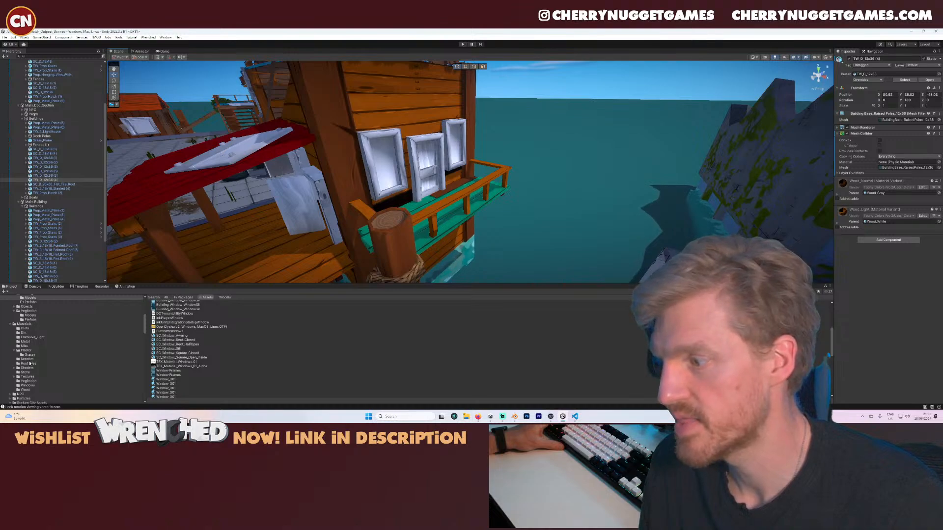
left_click(27, 385)
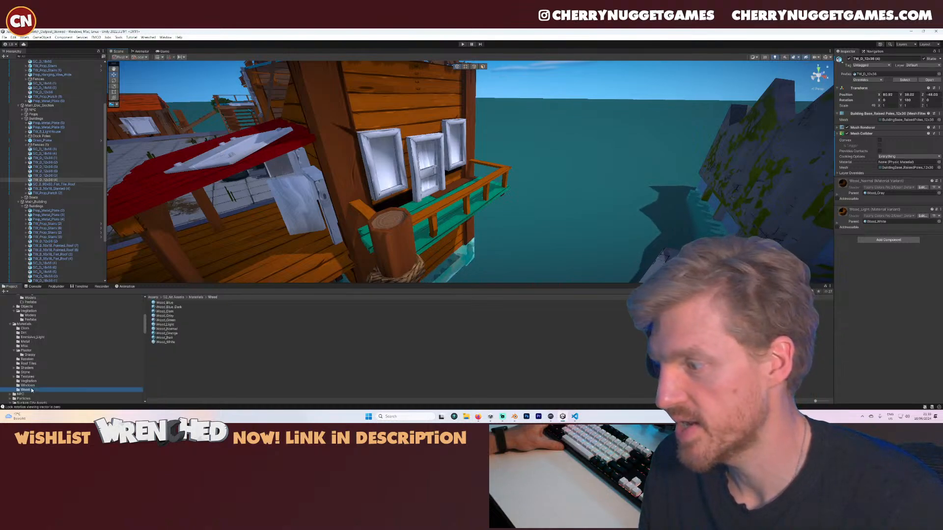
left_click_drag(177, 304, 396, 174)
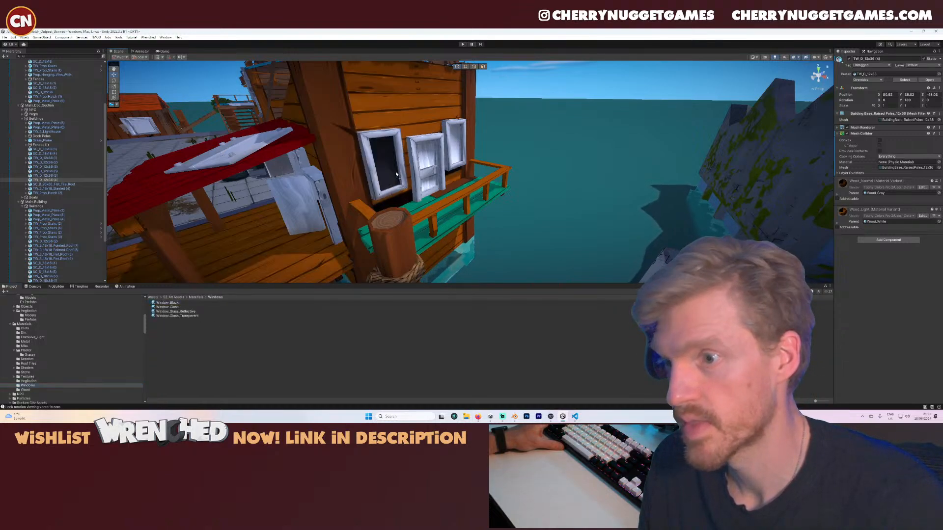
left_click_drag(172, 304, 458, 151)
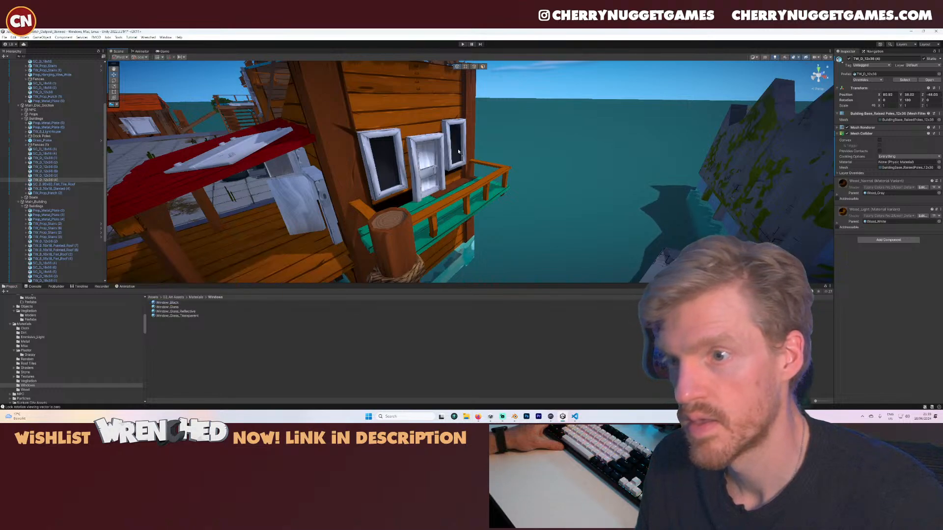
- Try the Window_Glass and Window_Glass_Reflective materials on the window beside the open door under the hut's red awning
right_click_drag(262, 225, 464, 202)
left_click_drag(179, 307, 442, 155)
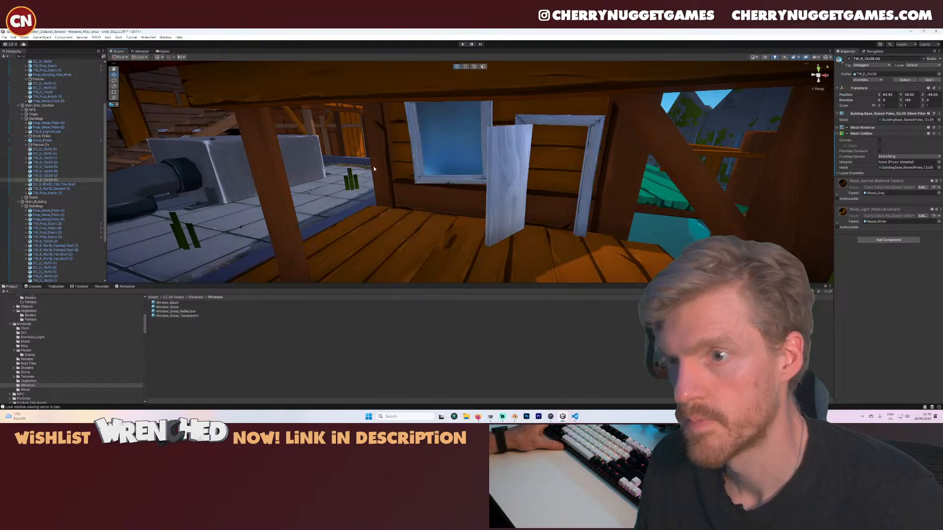
right_click_drag(374, 168, 422, 187)
left_click_drag(188, 312, 480, 177)
right_click_drag(480, 177, 345, 203)
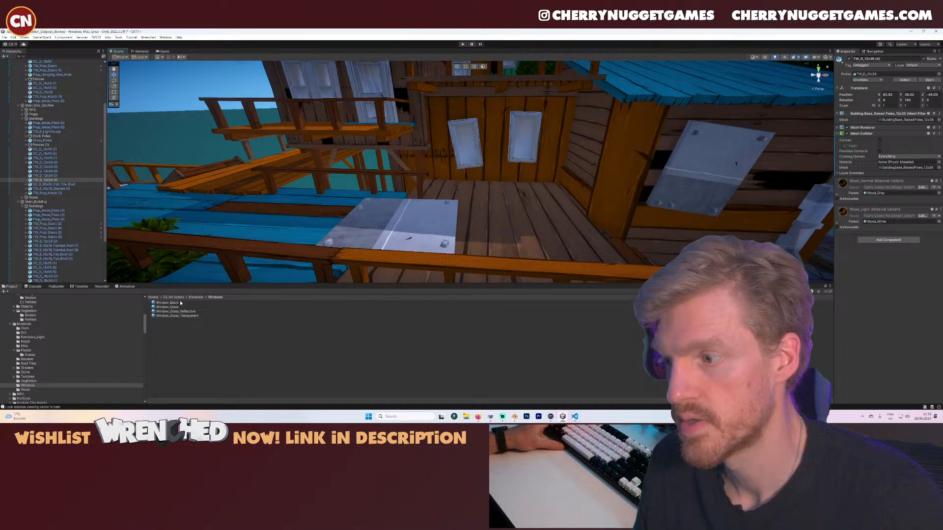
- Apply Window_Black to the two windows on the back wall of the deck beside the blue-roofed building
left_click_drag(179, 301, 468, 141)
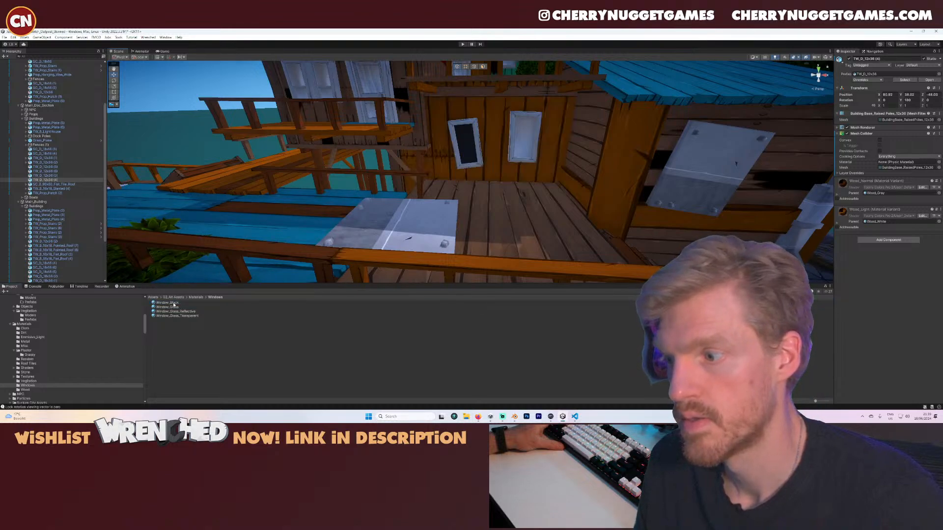
left_click_drag(173, 305, 525, 141)
right_click_drag(525, 141, 416, 165)
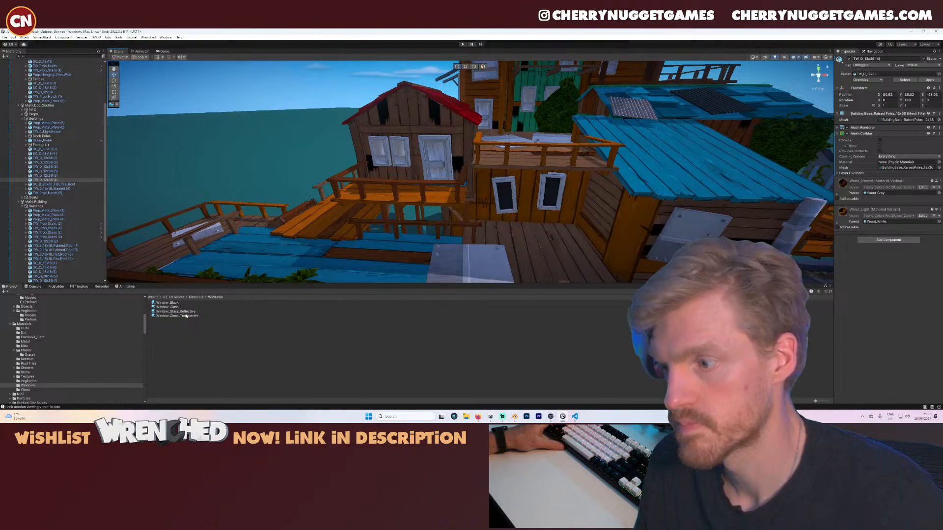
- Apply Window_Glass to both front windows of the red-roofed house and Window_Black to the lower pane nearest the door
left_click_drag(187, 311, 403, 152)
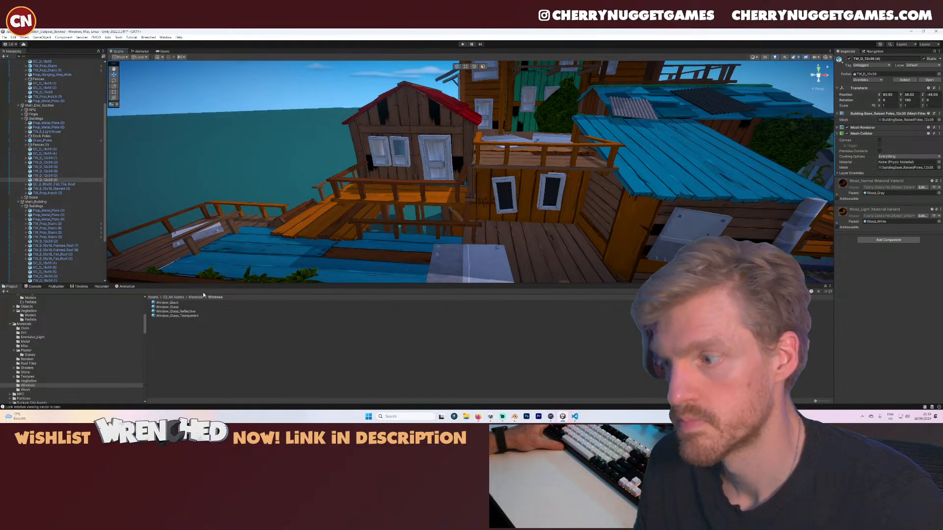
left_click_drag(176, 308, 401, 153)
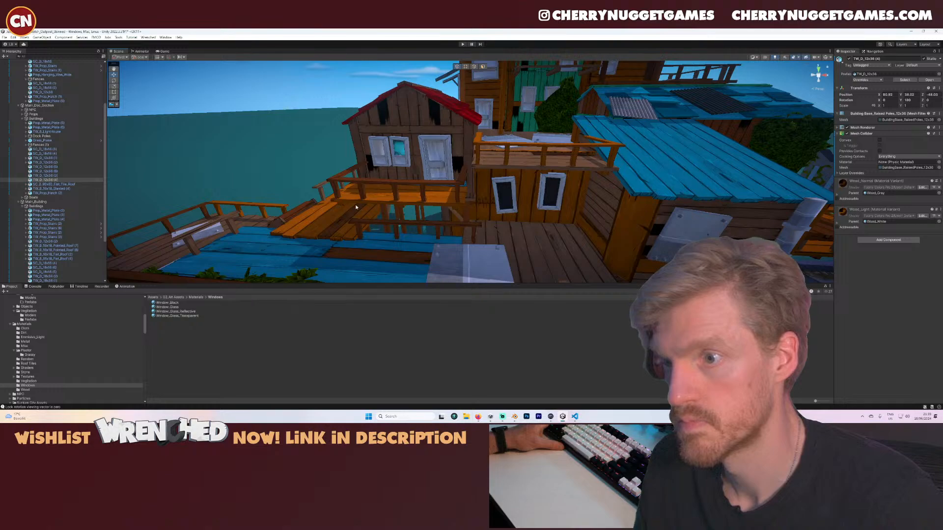
left_click_drag(173, 308, 385, 150)
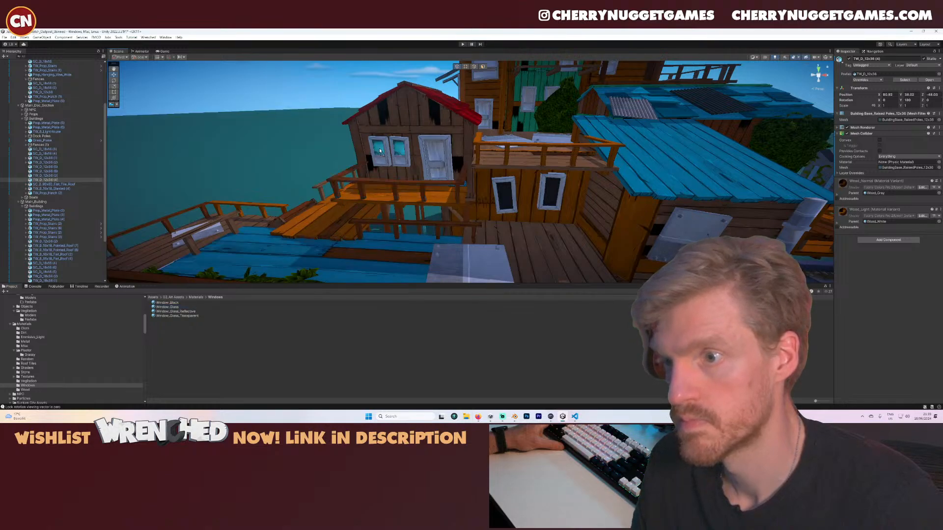
left_click_drag(172, 303, 399, 162)
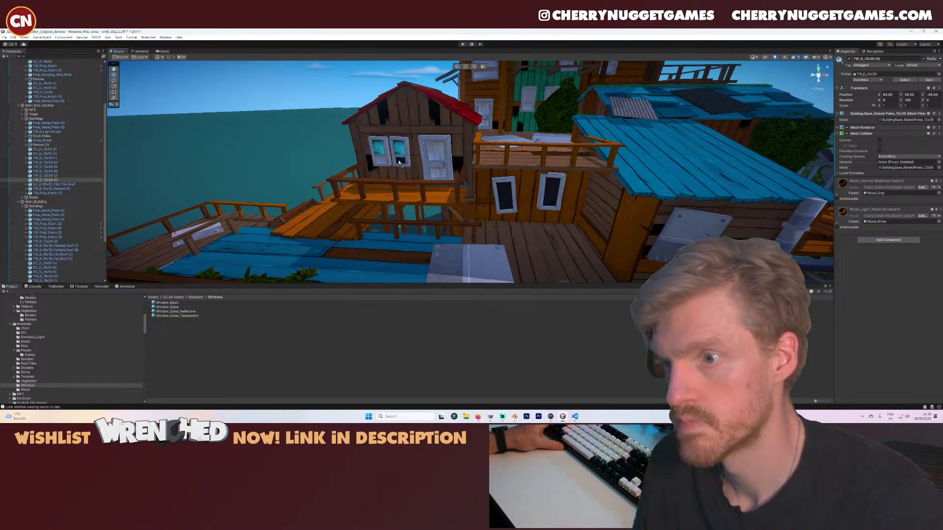
- Apply Window_Black to the left window's lower pane on the red-roofed house and Window_Glass_Reflective to both windows' upper panes
left_click_drag(169, 303, 386, 161)
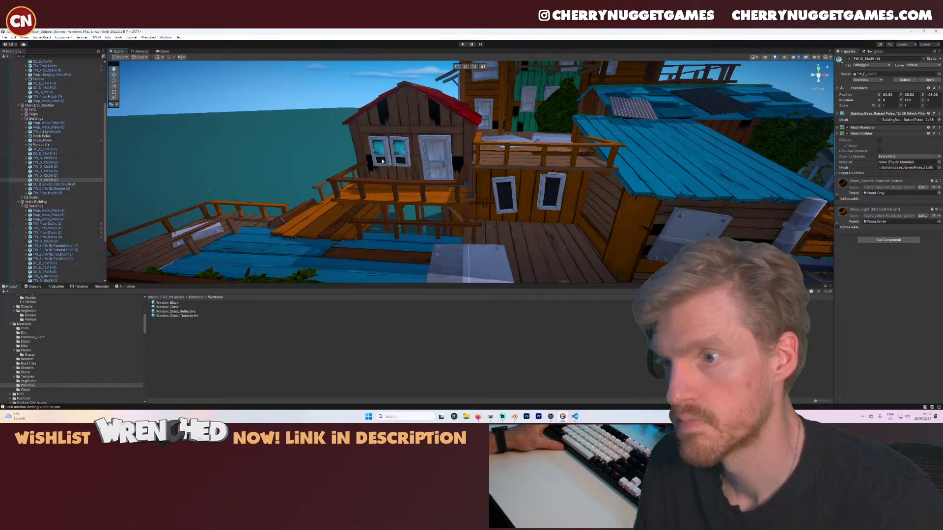
left_click_drag(192, 311, 400, 152)
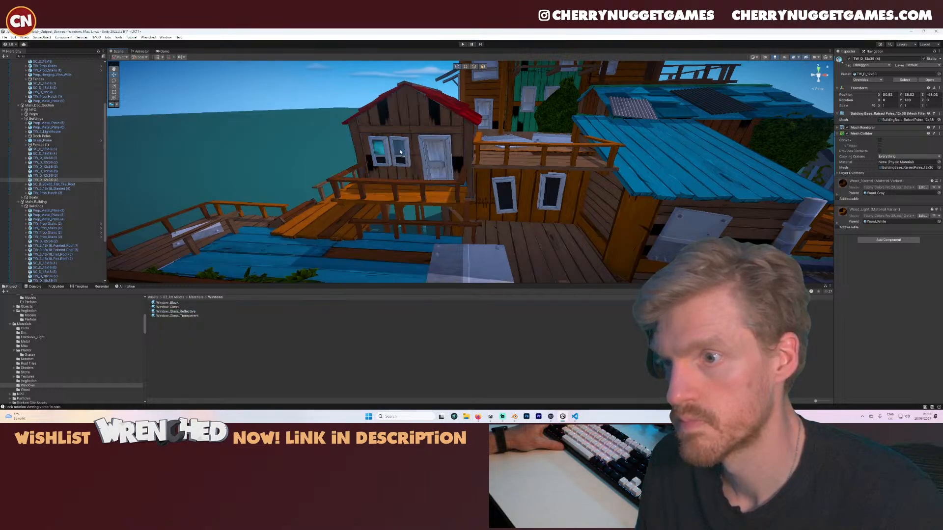
left_click_drag(193, 311, 379, 149)
- Apply Window_Black to the lower pane and Window_Glass_Reflective to the upper pane of the orange building's window beneath the pink roof
middle_click_drag(506, 145, 379, 250)
scroll(378, 251, "down", 3)
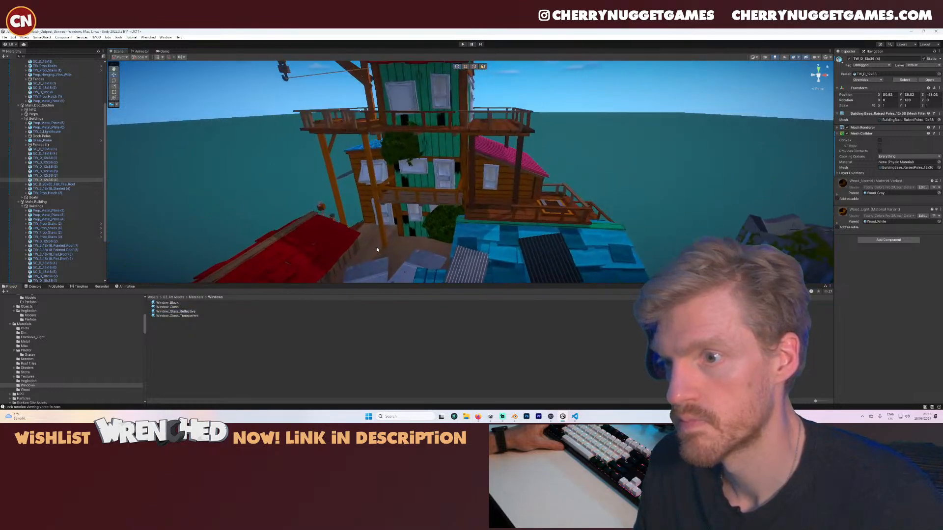
scroll(393, 206, "up", 5)
middle_click_drag(415, 143, 348, 149)
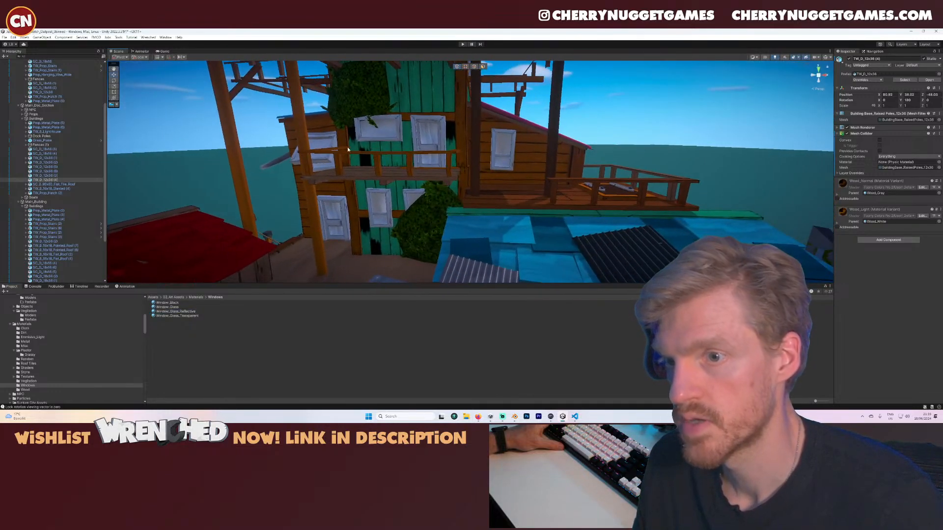
left_click_drag(175, 304, 502, 158)
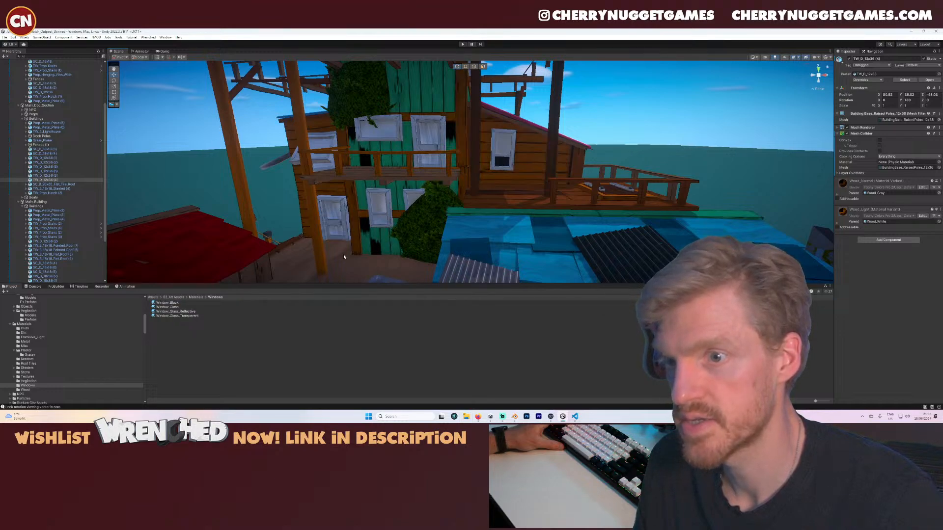
left_click_drag(175, 313, 505, 146)
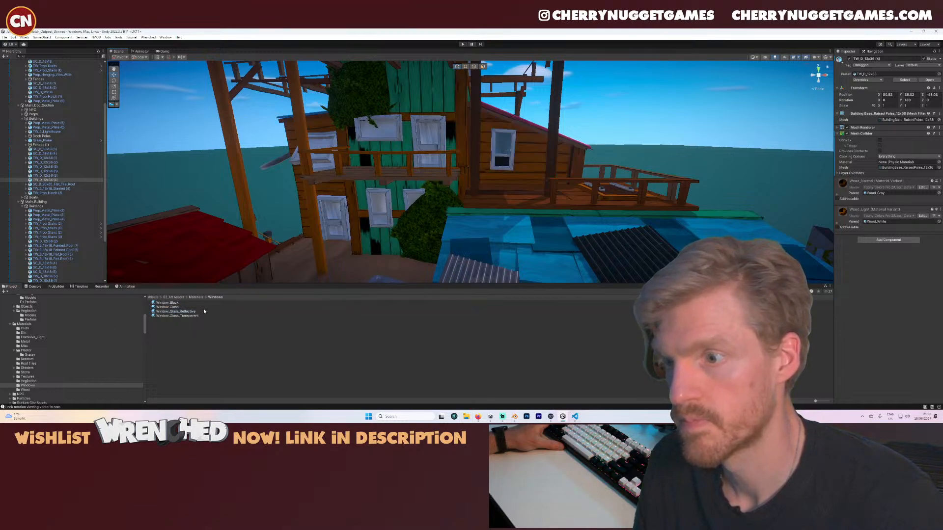
- Apply Window_Glass_Reflective to the green facade's two lower windows, and Window_Black to a lower pane and the wide upper window
left_click_drag(204, 311, 382, 203)
left_click_drag(191, 313, 407, 202)
left_click_drag(179, 304, 361, 236)
left_click_drag(179, 307, 363, 232)
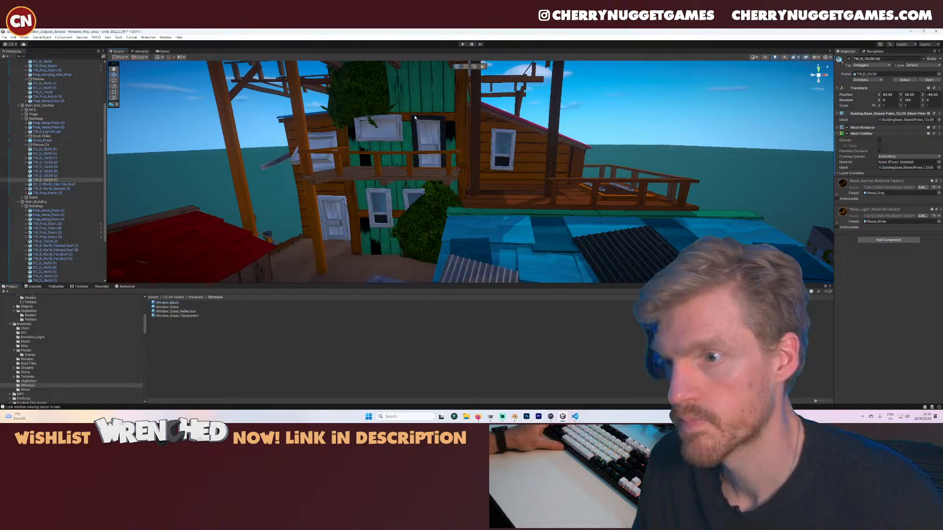
left_click_drag(415, 118, 381, 128)
- Try Window_Glass_Reflective on the large window above the orange building's door, then apply Window_Glass to it
right_click_drag(343, 177, 388, 173)
middle_click_drag(388, 172, 547, 162)
left_click_drag(184, 312, 398, 127)
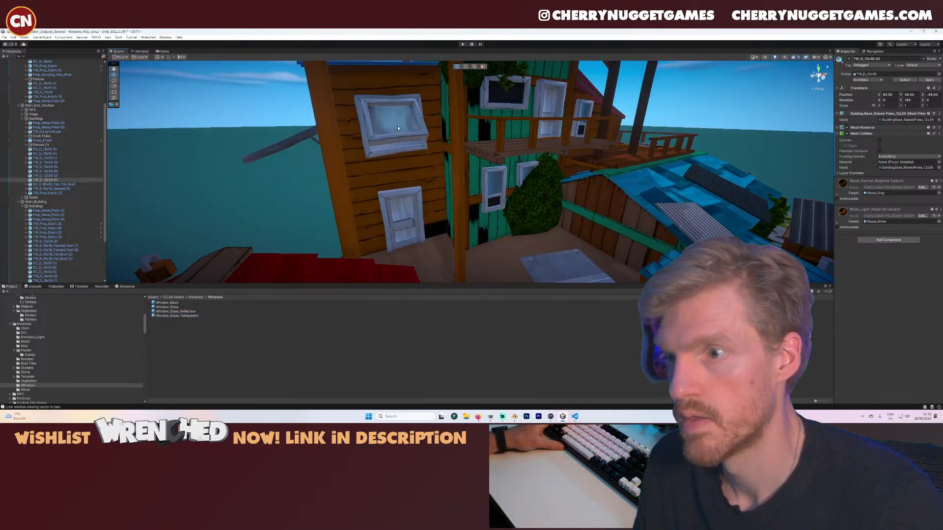
left_click_drag(176, 308, 386, 148)
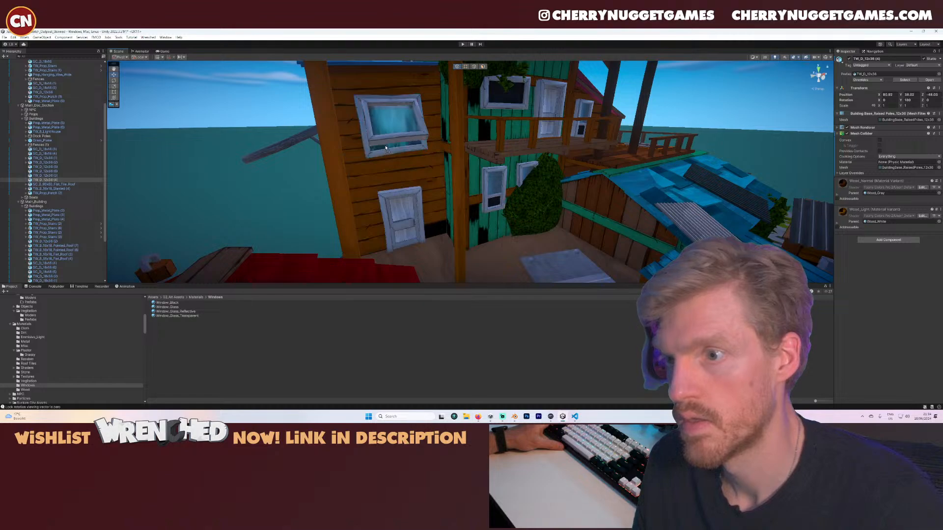
left_click_drag(174, 307, 381, 144)
- Apply Window_Black to the wide window of the green red-roofed hut and glass materials to its open pane and the neighbouring window
right_click_drag(381, 144, 238, 291)
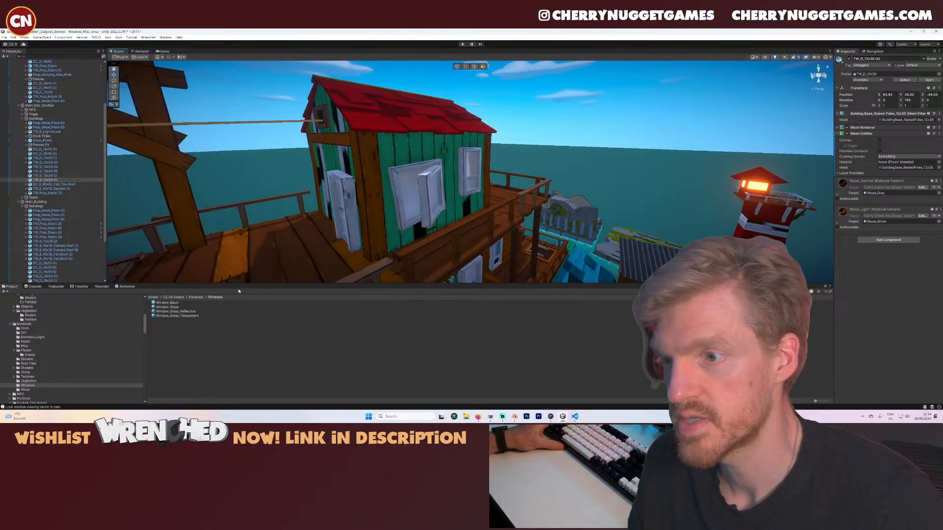
left_click_drag(168, 304, 392, 205)
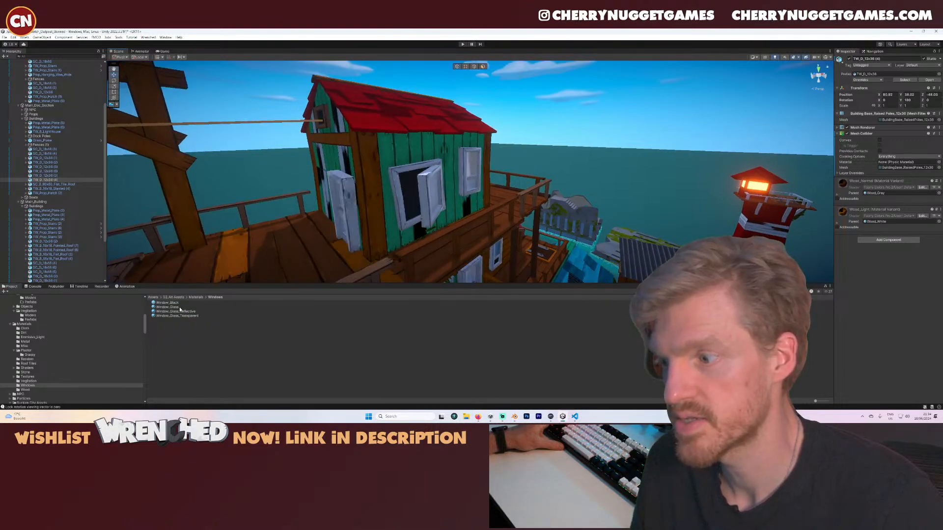
left_click_drag(180, 308, 433, 194)
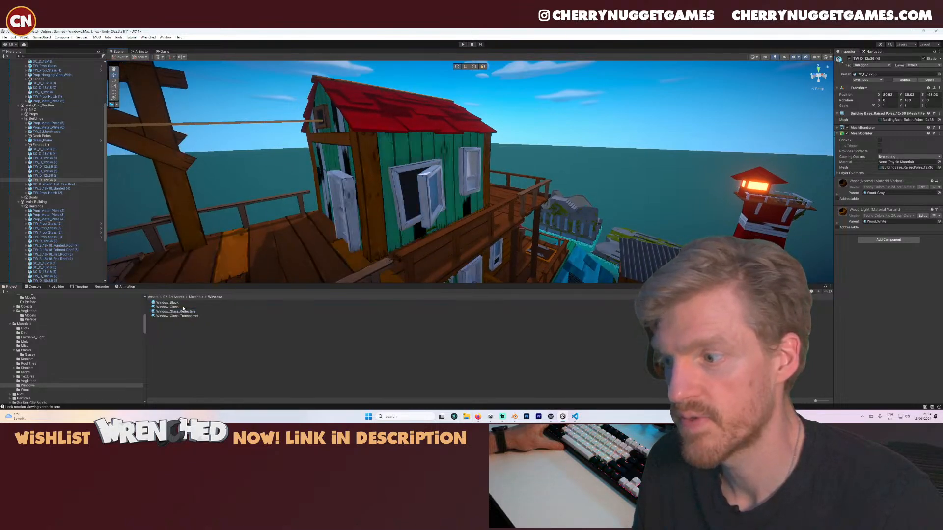
left_click_drag(187, 318, 439, 193)
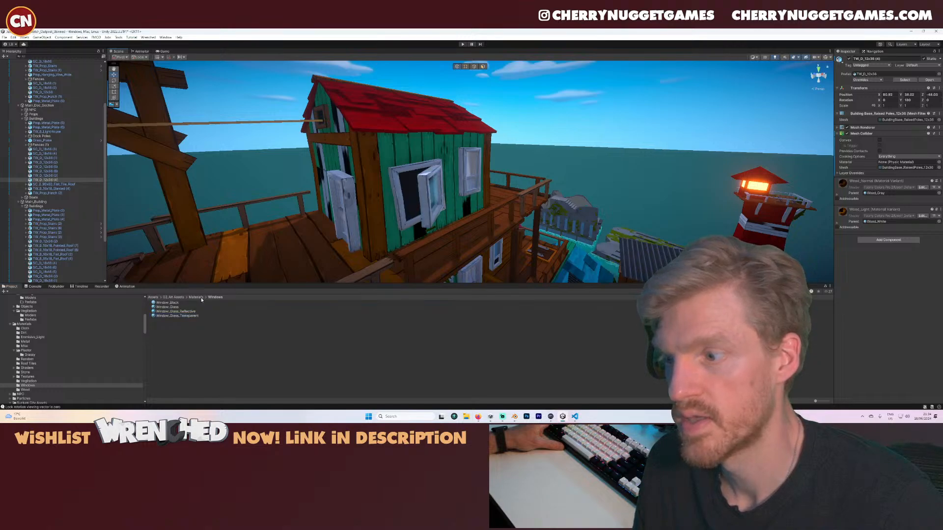
left_click_drag(191, 311, 474, 167)
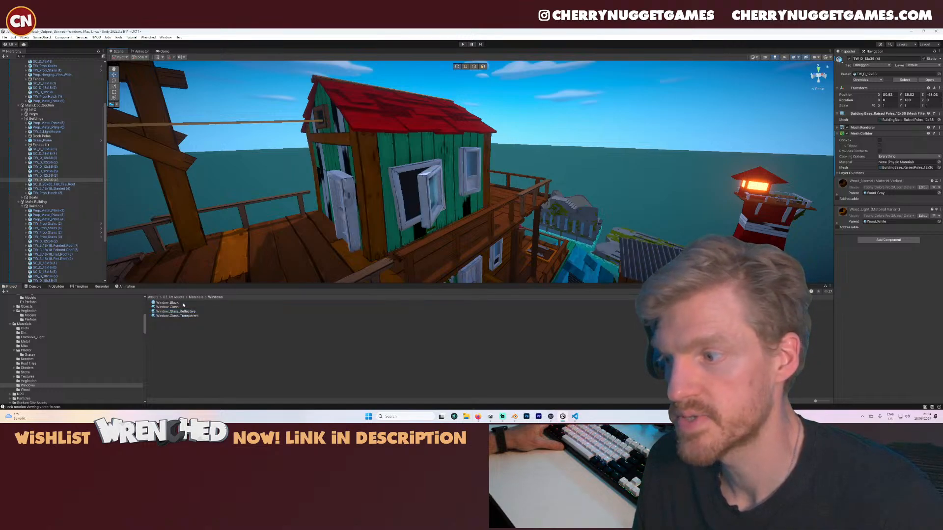
left_click_drag(377, 224, 470, 186)
- Apply Window_Black to the window on the orange side wall beneath the pink metal roof
left_click_drag(470, 186, 473, 177, "alt")
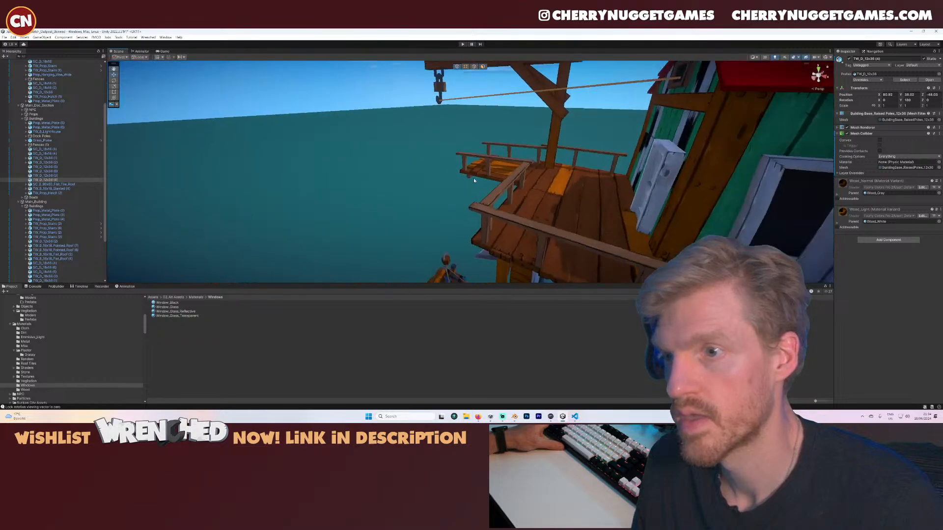
middle_click_drag(473, 177, 393, 185)
scroll(420, 190, "down", 8)
scroll(393, 185, "up", 4)
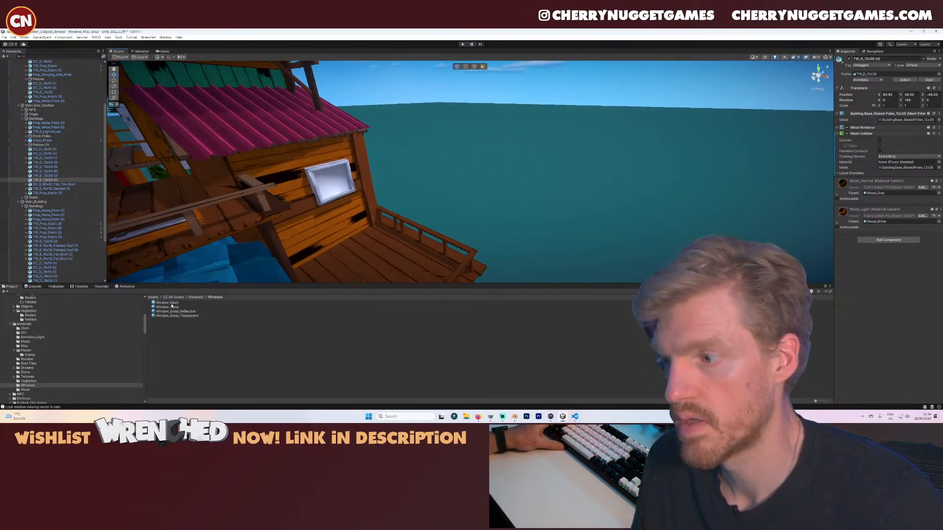
left_click_drag(170, 303, 353, 201)
scroll(353, 201, "down", 3)
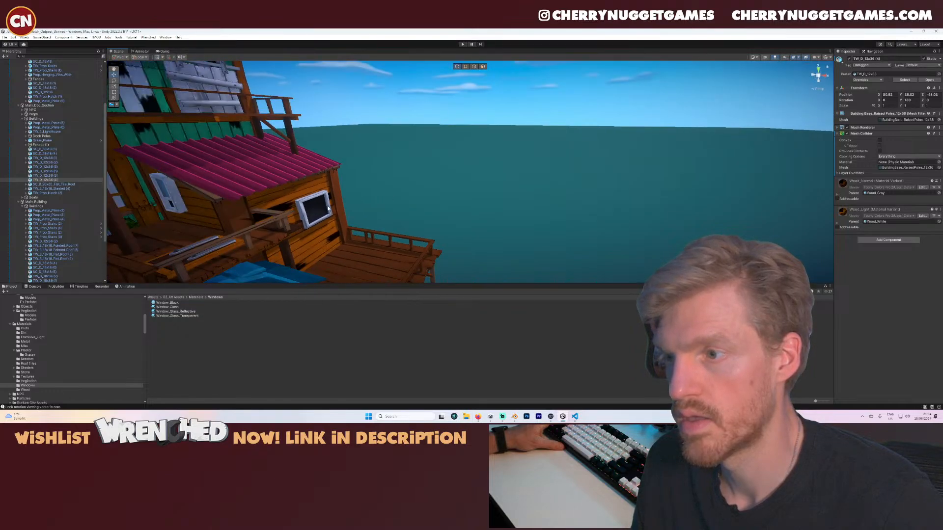
- Apply Window_Glass_Reflective to the upper pane and Window_Black to the lower pane of the window beside the brown wall's door
middle_click_drag(328, 208, 450, 160)
scroll(452, 167, "down", 5)
middle_click_drag(393, 189, 484, 143)
scroll(354, 214, "up", 4)
middle_click_drag(353, 215, 397, 201)
mouse_move(396, 200)
left_mouse_down("alt")
mouse_move(421, 214)
mouse_move(402, 206)
left_mouse_up("alt")
scroll(402, 206, "up", 3)
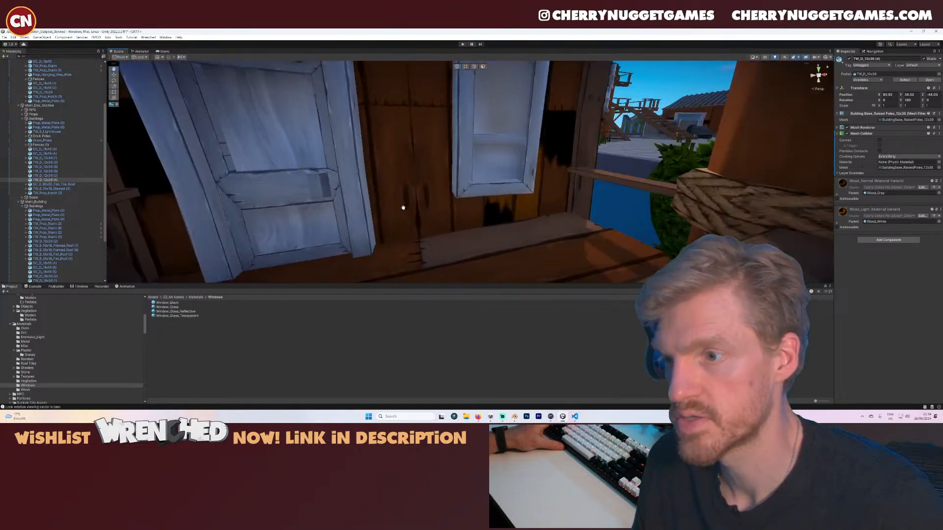
middle_click_drag(402, 206, 292, 268)
left_click_drag(193, 313, 392, 175)
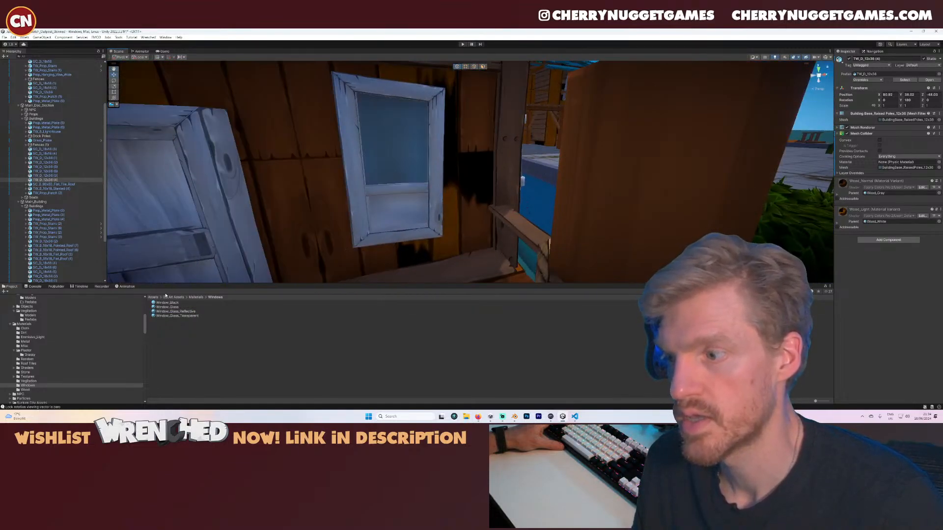
left_click_drag(176, 303, 429, 224)
- Apply a glass material and Window_Black to the panes of the next unfinished window
scroll(410, 213, "down", 8)
scroll(409, 196, "up", 4)
scroll(409, 196, "up", 2)
left_click_drag(191, 316, 340, 191)
left_click_drag(169, 303, 304, 200)
- Find the Metal materials and apply Metal_Light to the bolts and Metal_Normal to the plate near the tilted window on the deck
scroll(314, 200, "down", 8)
middle_click_drag(565, 199, 384, 185)
right_click_drag(384, 185, 431, 212)
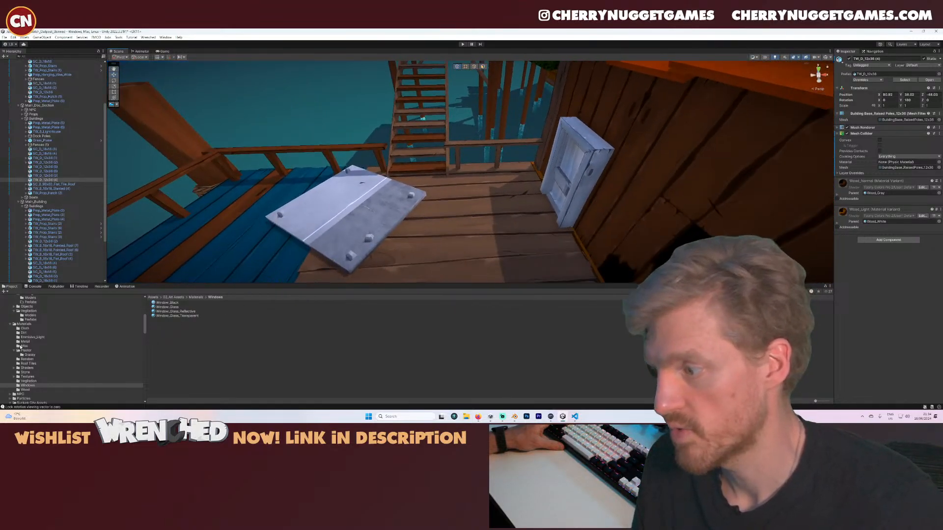
left_click(60, 342)
left_click_drag(174, 310, 350, 257)
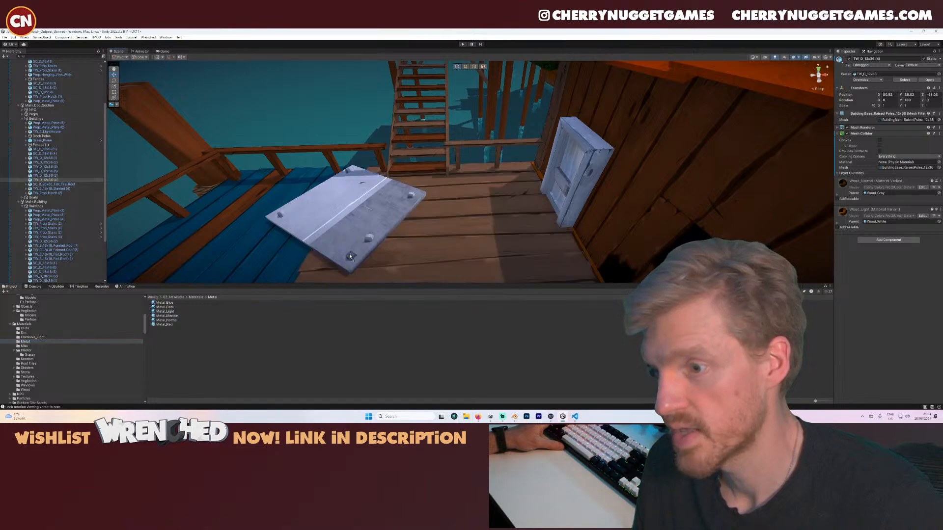
left_click_drag(175, 313, 368, 241)
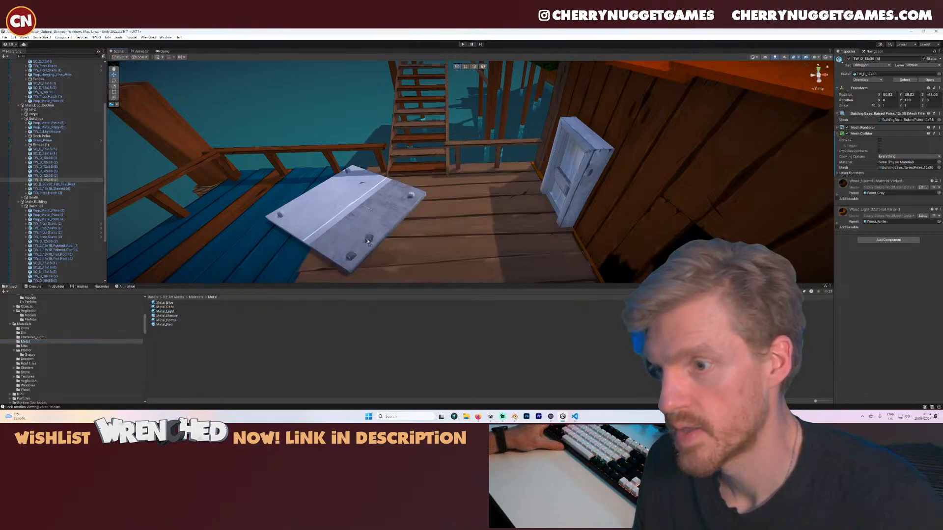
left_click_drag(166, 320, 360, 233)
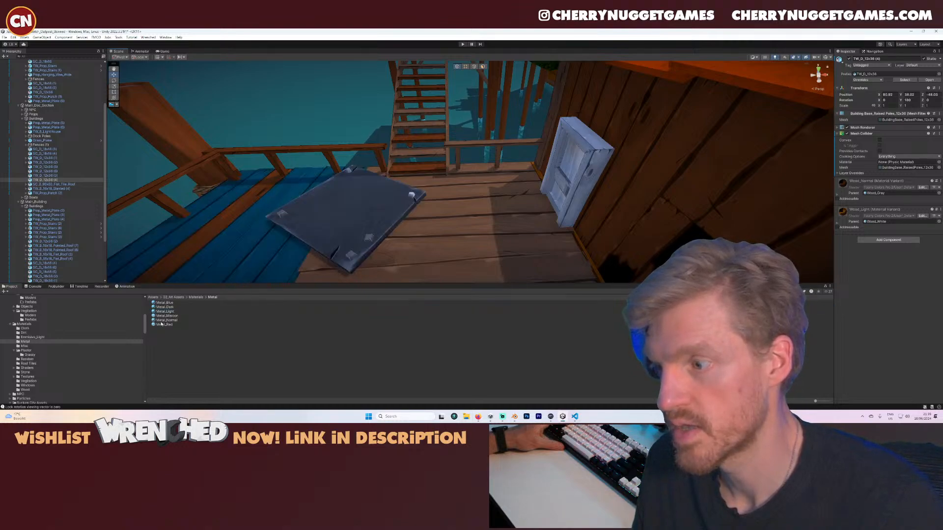
left_click_drag(166, 312, 349, 173)
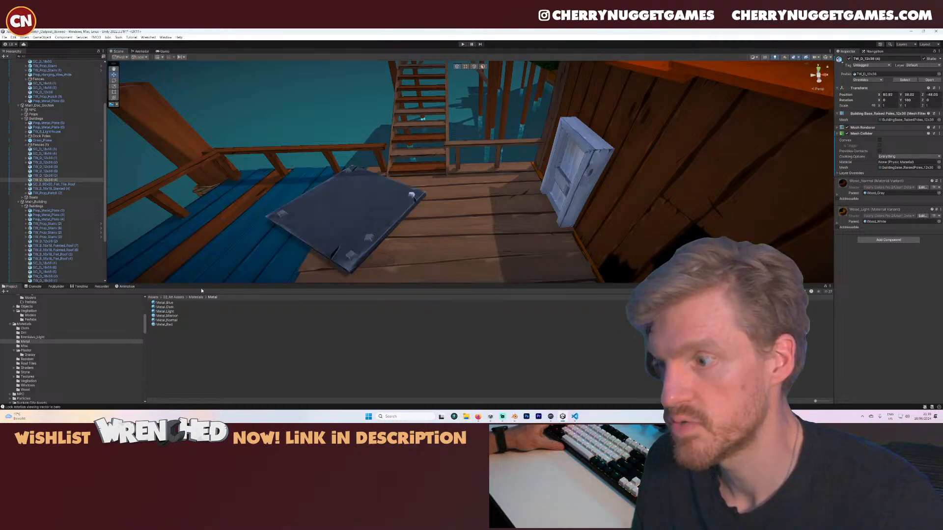
left_click_drag(412, 224, 414, 196)
- Apply Metal_Maroon to the plate nearest the blue planks on the railed deck, with Metal_Dark bolts and one Metal_Light bolt
middle_click_drag(416, 196, 515, 215)
scroll(422, 209, "up", 3)
scroll(516, 215, "up", 3)
right_click_drag(515, 215, 538, 204)
scroll(538, 205, "down", 3)
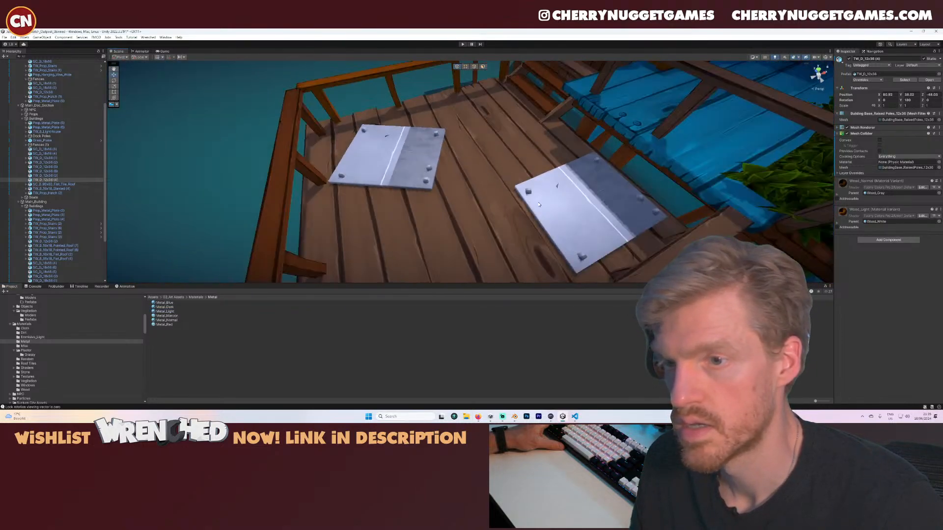
left_click_drag(175, 325, 530, 196)
left_click_drag(181, 324, 584, 256)
left_click_drag(168, 316, 587, 212)
left_click_drag(172, 309, 598, 163)
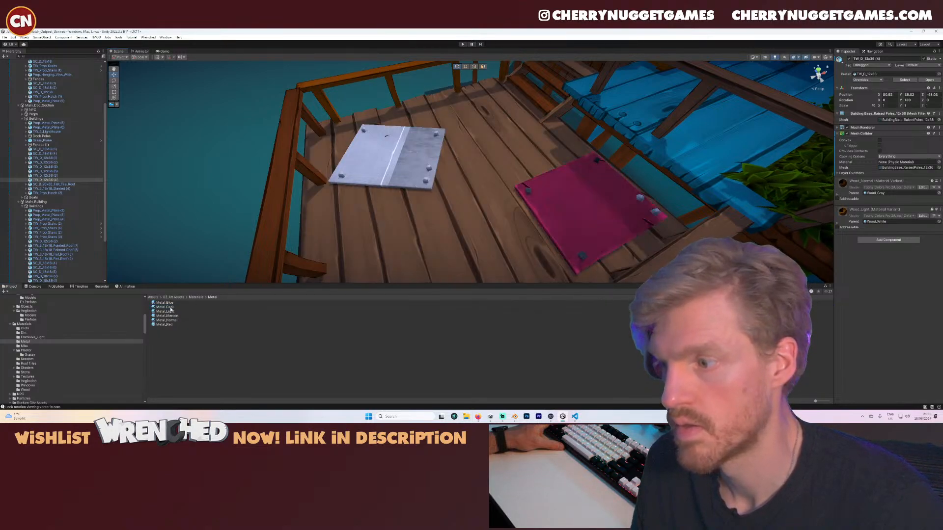
left_click_drag(171, 309, 640, 201)
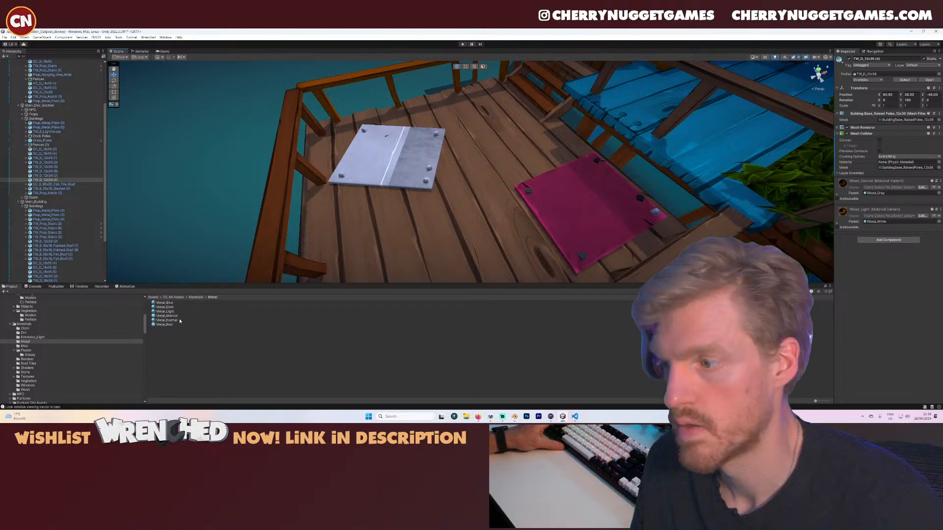
left_click_drag(173, 313, 656, 213)
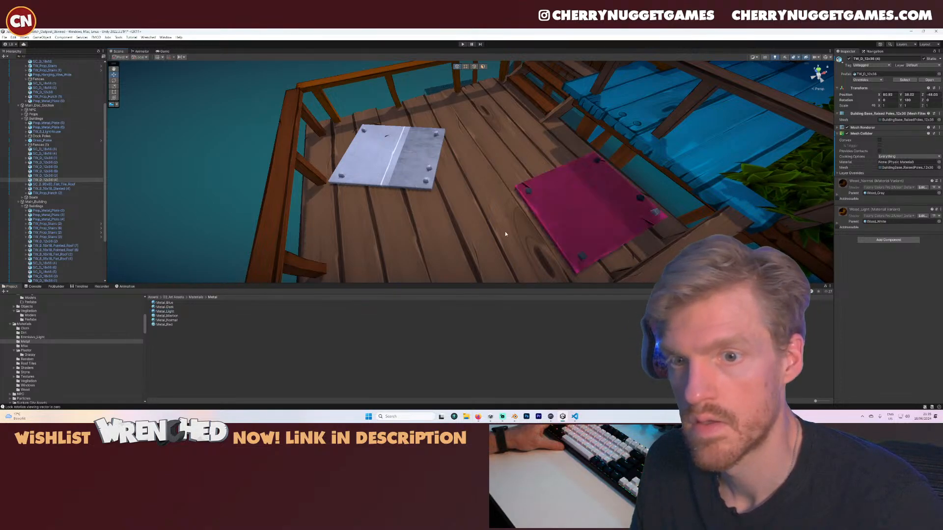
- Apply Metal_Normal to the other plate on the railed deck, Metal_Red to one corner bolt and Metal_Light to the remaining bolts
scroll(429, 178, "up", 3)
left_click_drag(165, 320, 312, 195)
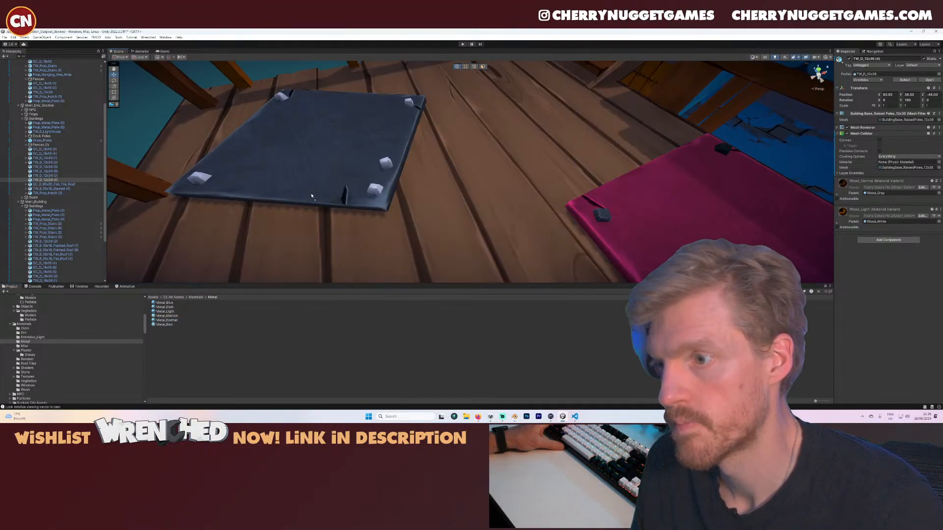
left_click_drag(173, 324, 380, 187)
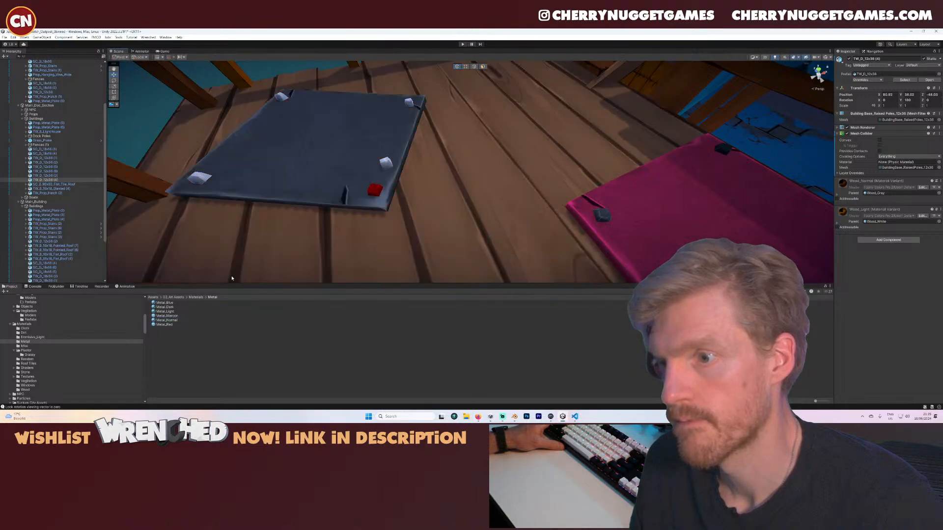
left_click_drag(173, 311, 387, 166)
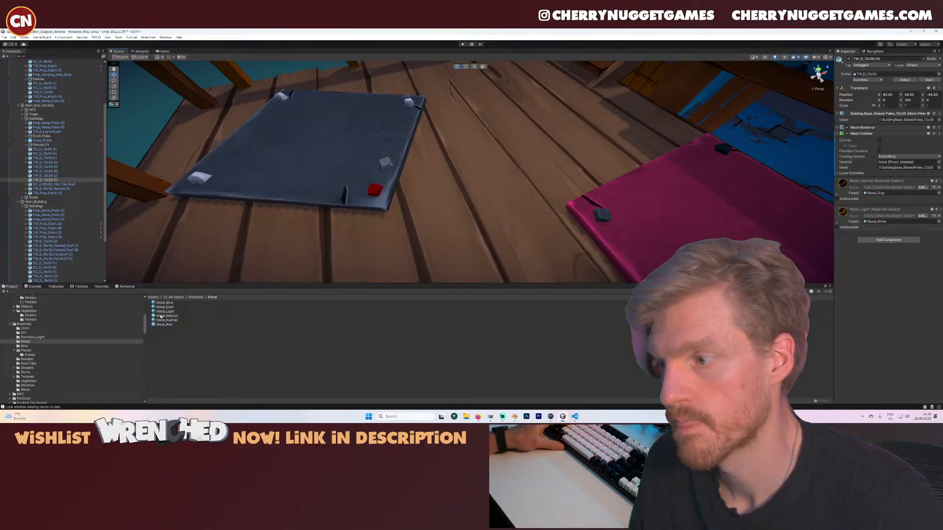
left_click_drag(172, 313, 409, 102)
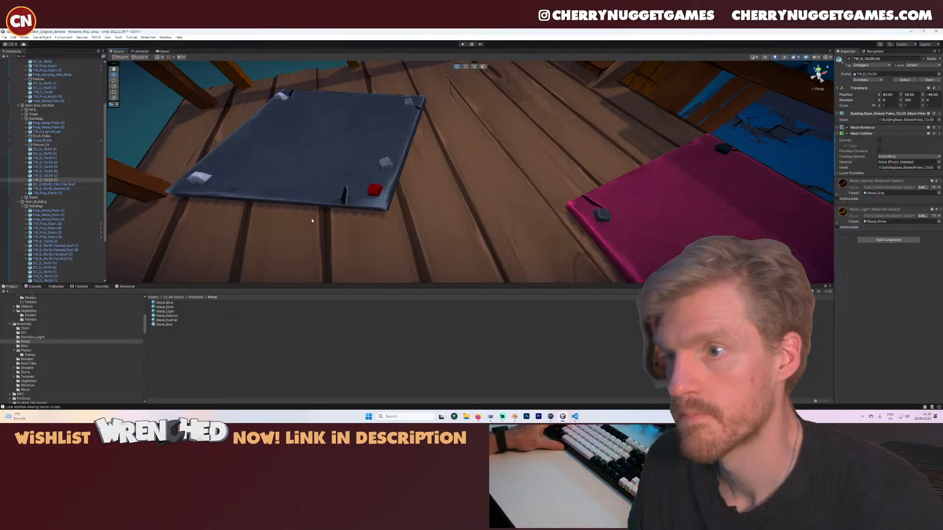
left_click_drag(168, 316, 202, 180)
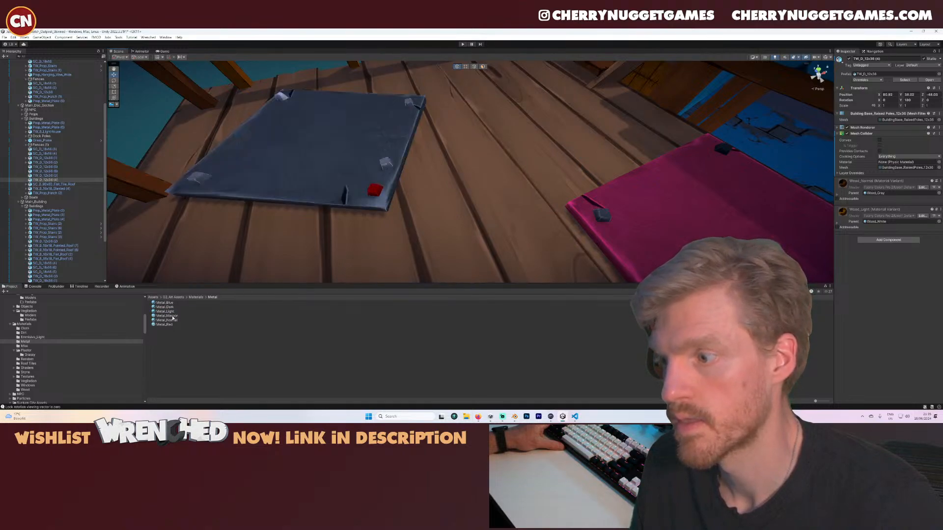
left_click_drag(173, 318, 285, 102)
- Apply Metal_Light to the plate overlapping the blue planks and brown deck, with Metal_Normal bolts and one Metal_Maroon corner bolt
scroll(417, 143, "down", 8)
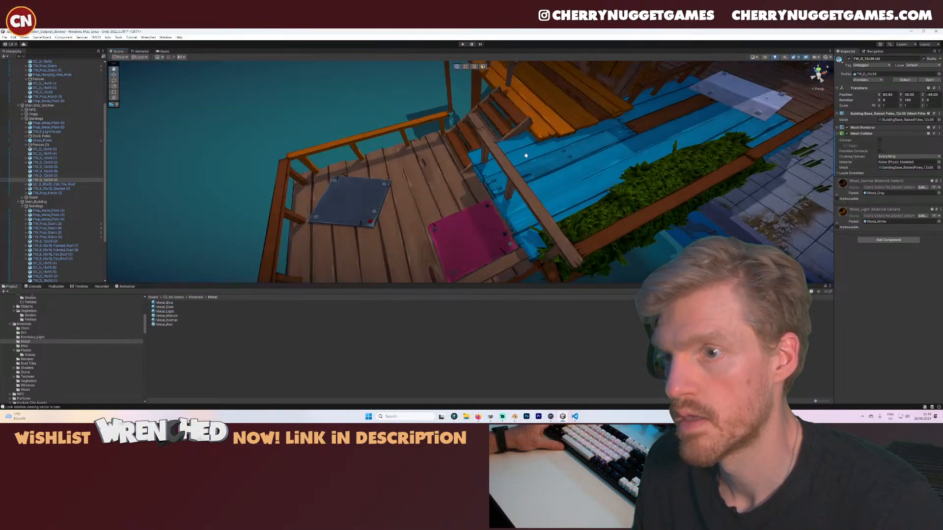
middle_click_drag(524, 154, 455, 181)
scroll(491, 188, "up", 7)
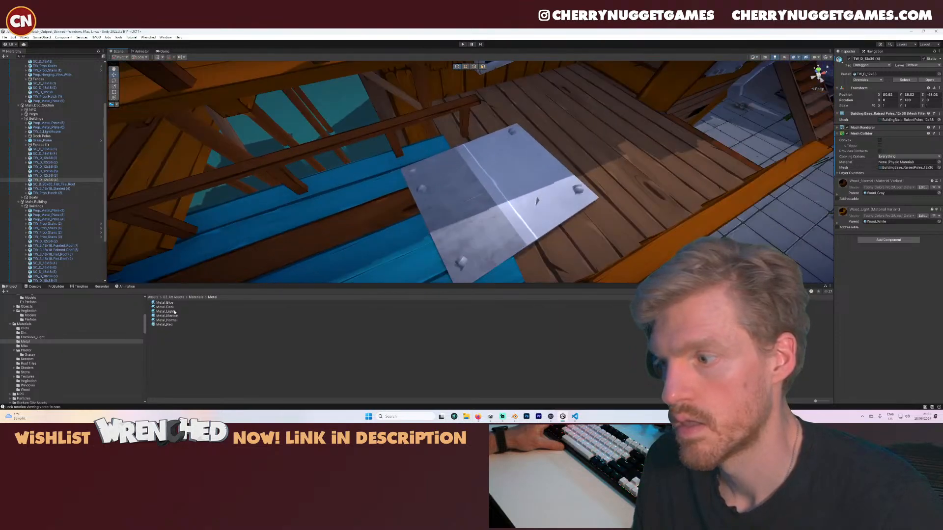
left_click_drag(174, 312, 477, 206)
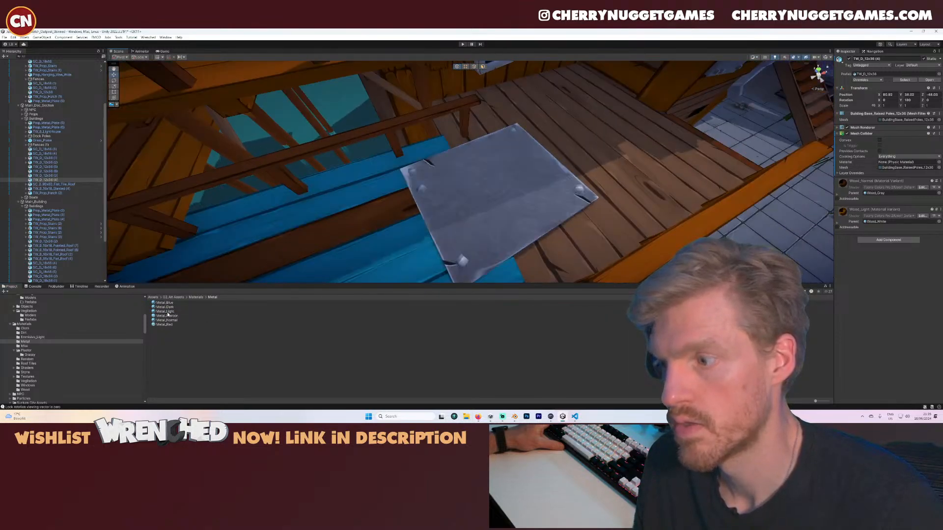
left_click_drag(167, 320, 412, 171)
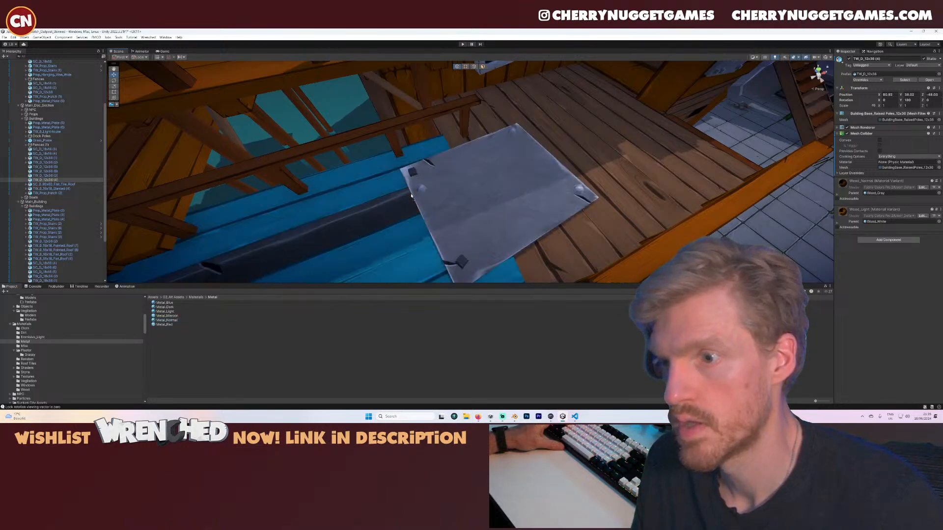
left_click_drag(167, 320, 513, 132)
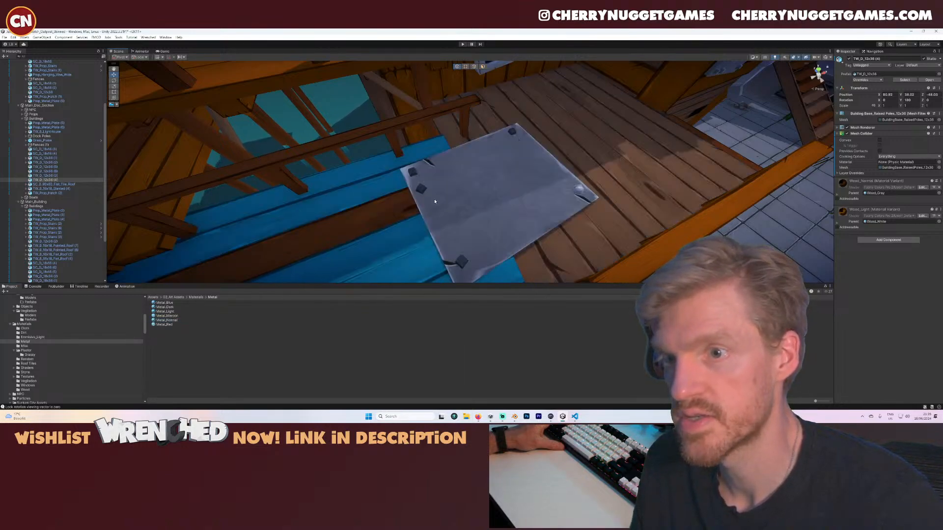
left_click_drag(174, 316, 581, 190)
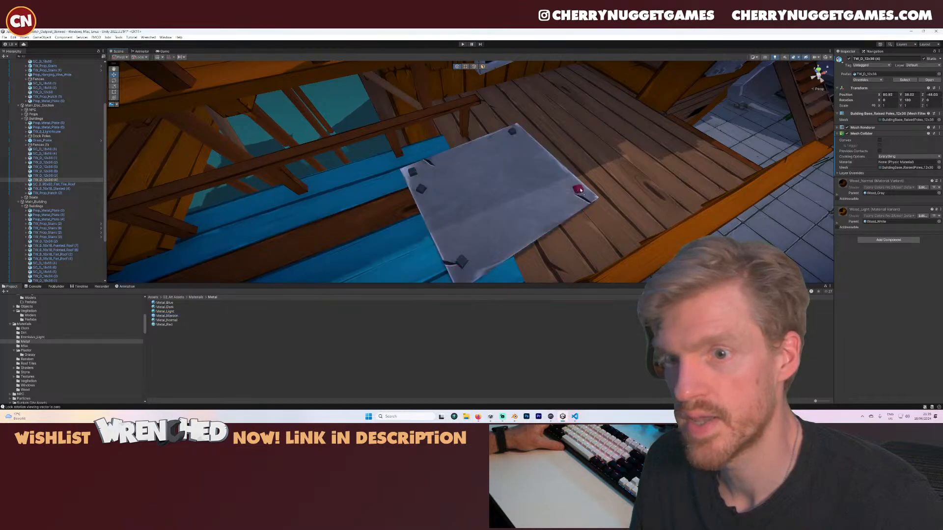
- Try Metal_Red on the plate nearest the red roof, on the deck between the red and blue roofs
scroll(570, 177, "down", 7)
scroll(486, 176, "down", 3)
middle_click_drag(487, 177, 467, 214)
scroll(486, 198, "up", 7)
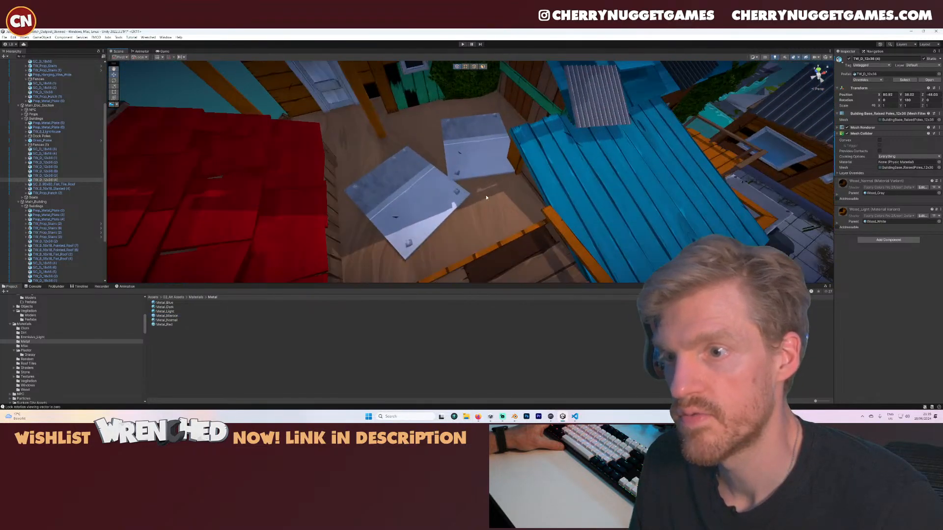
left_click_drag(486, 197, 550, 192, "alt")
middle_click_drag(550, 192, 452, 199)
left_click_drag(452, 199, 436, 204, "alt")
scroll(437, 203, "up", 3)
middle_click_drag(436, 204, 462, 194)
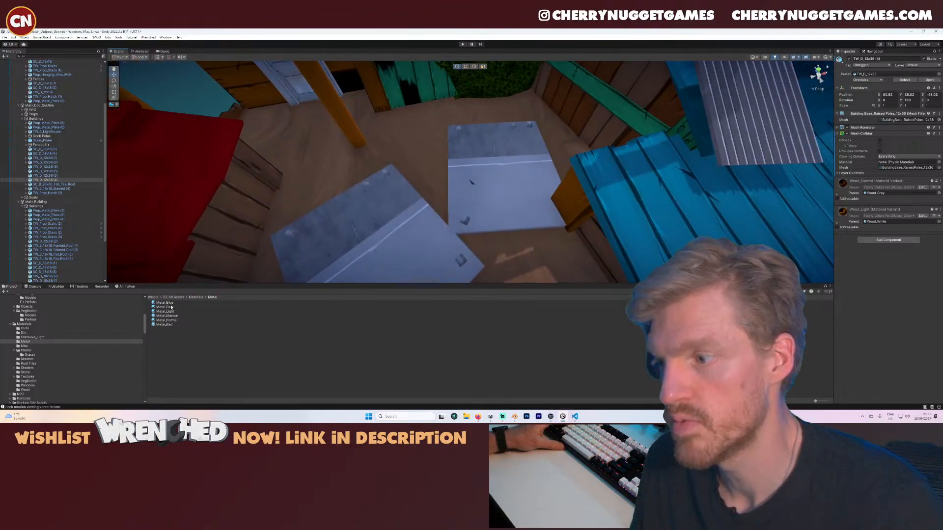
left_click_drag(165, 315, 331, 256)
left_click_drag(167, 324, 332, 255)
scroll(452, 236, "down", 3)
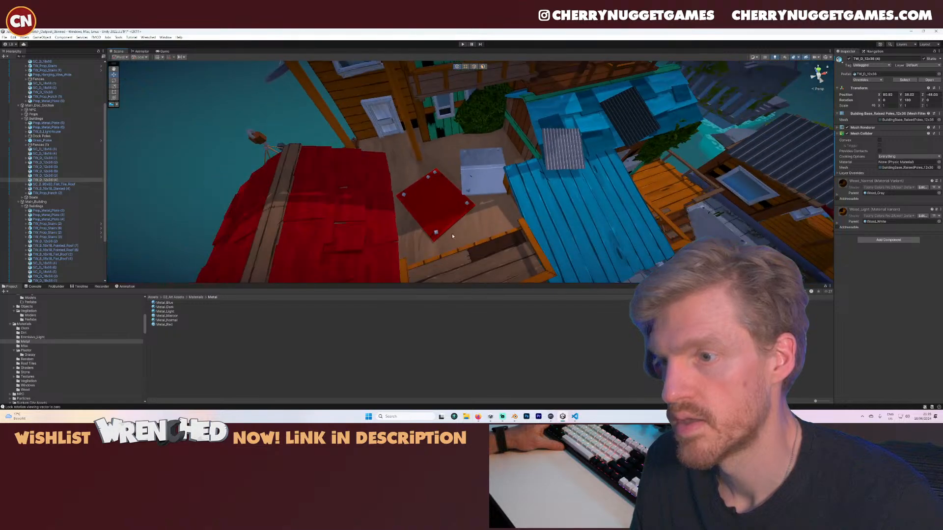
- Apply Metal_Normal to both metal plates on the deck between the red and blue roofs
left_click(169, 316)
left_click_drag(170, 320, 434, 207)
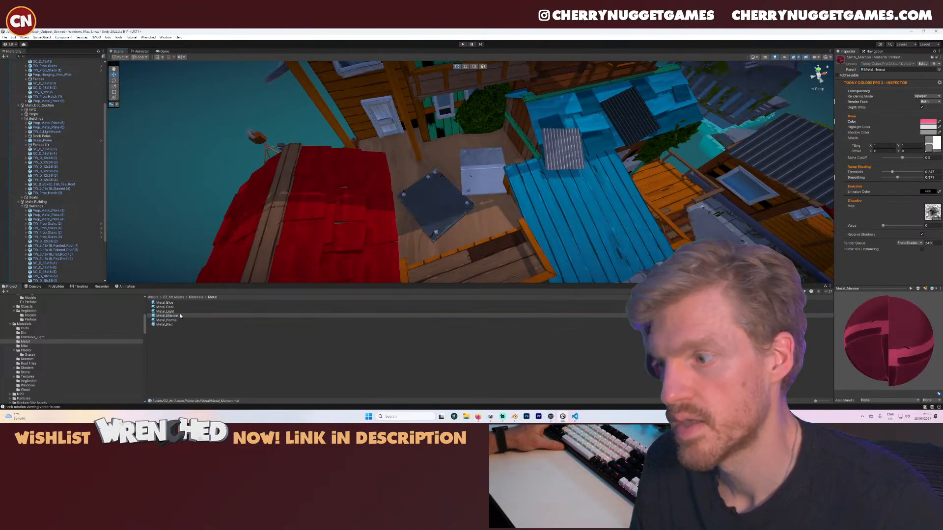
left_click_drag(170, 320, 479, 178)
scroll(442, 221, "up", 5)
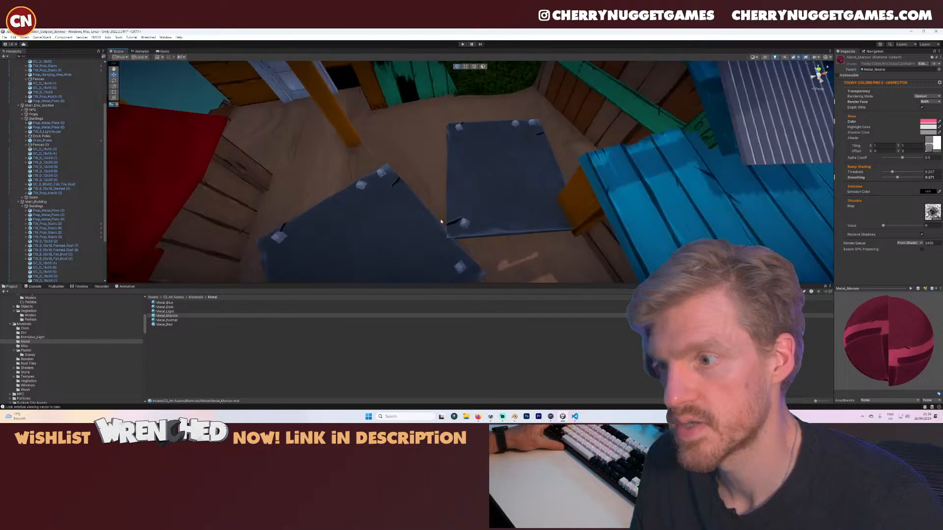
- Apply Metal_Light to the plate nearest the red roof and Metal_Normal to its corner bolts
scroll(440, 221, "down", 3)
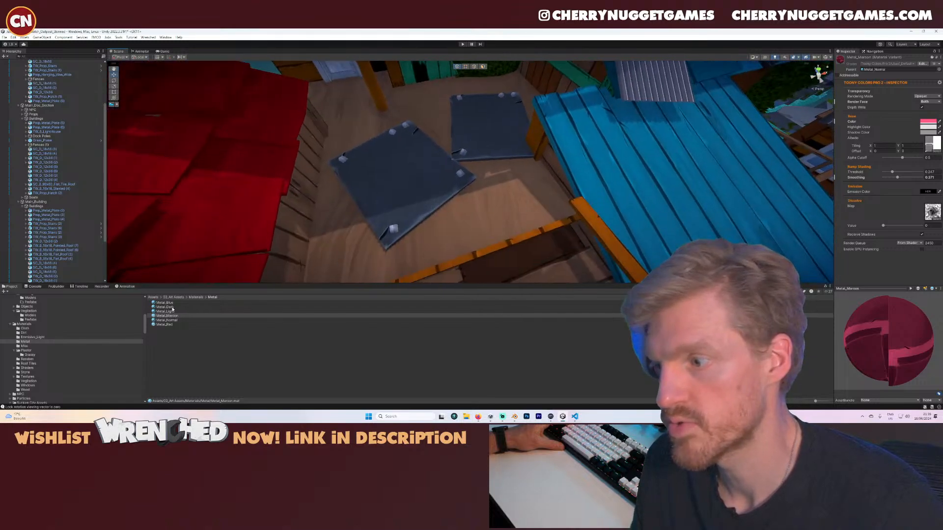
left_click_drag(172, 311, 394, 229)
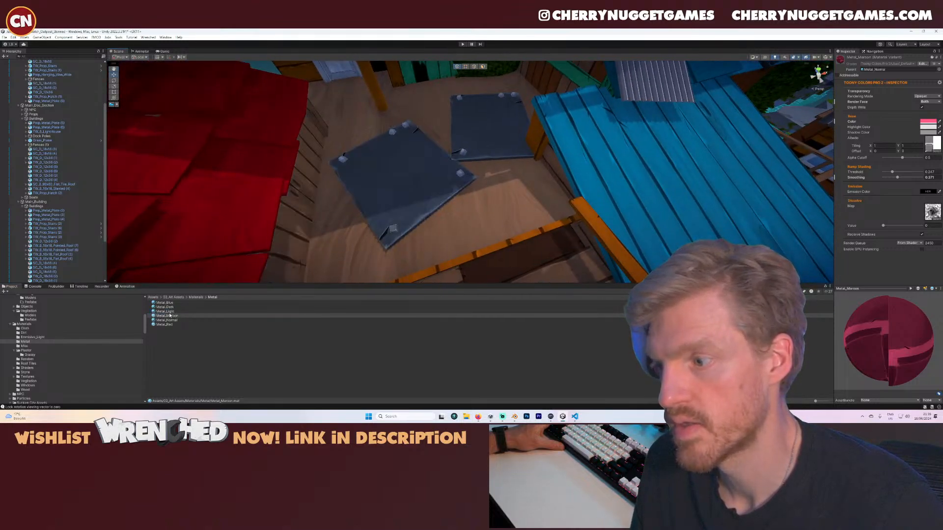
left_click_drag(169, 312, 380, 206)
left_click_drag(172, 321, 394, 228)
left_click_drag(170, 320, 342, 162)
left_click_drag(163, 320, 366, 177)
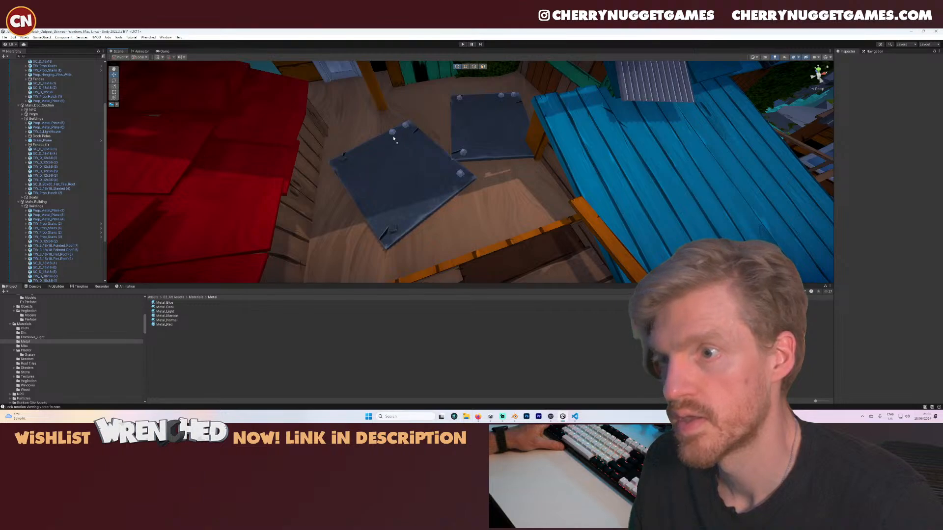
left_click_drag(394, 139, 247, 269)
left_click_drag(172, 322, 406, 127)
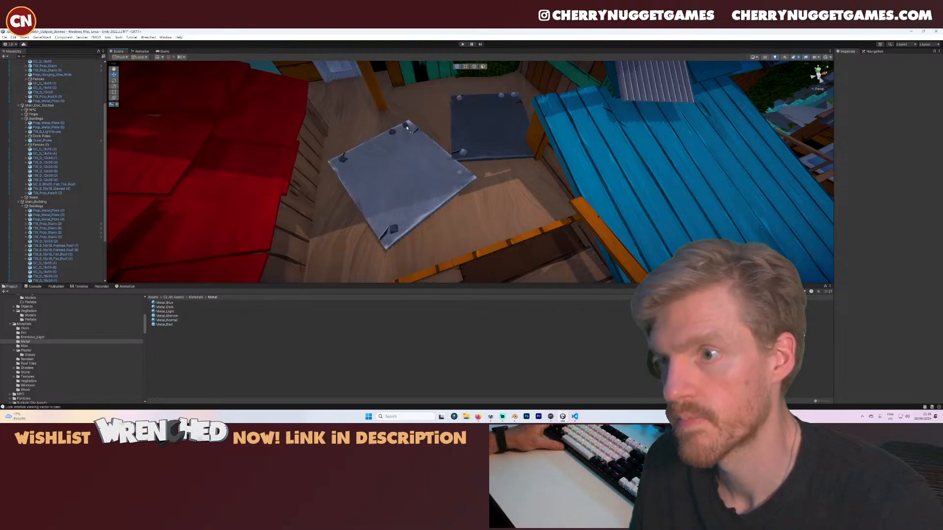
left_click_drag(167, 328, 460, 173)
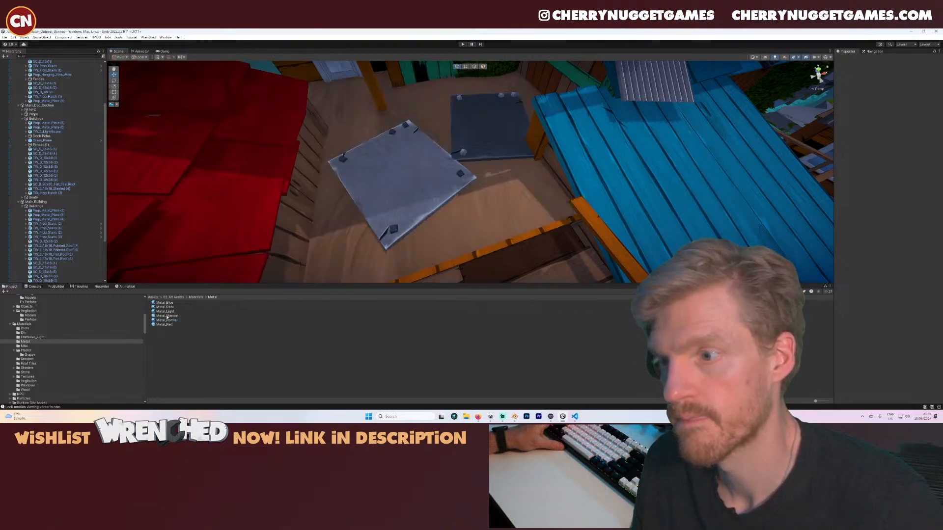
- Apply Metal_Light to bolts on the neighbouring plate beside the blue roof, undoing misplaced applications
left_click_drag(168, 315, 433, 164)
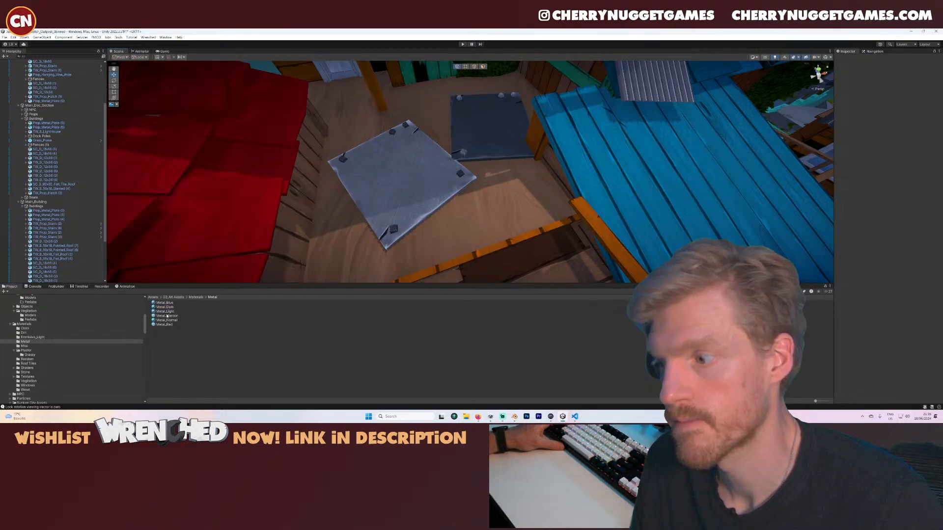
left_click_drag(167, 313, 491, 130)
key("ctrl+z")
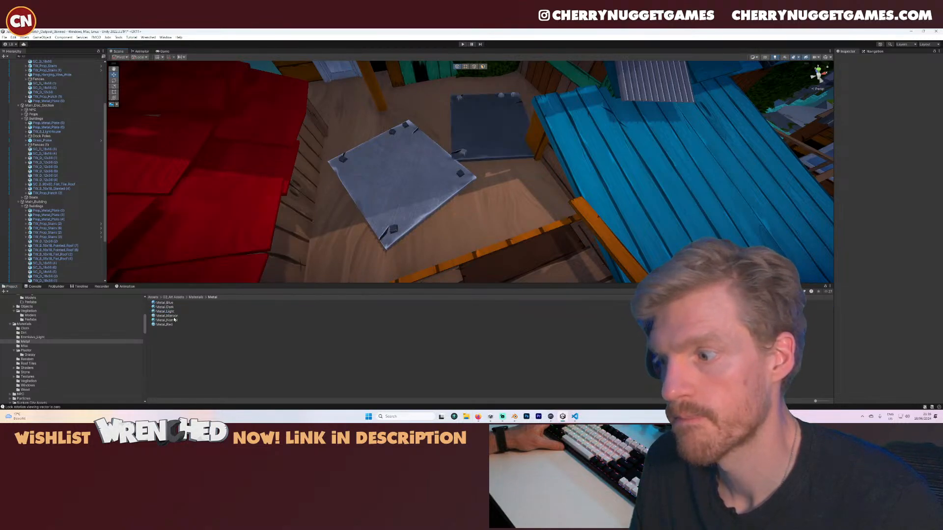
left_click_drag(303, 248, 501, 99)
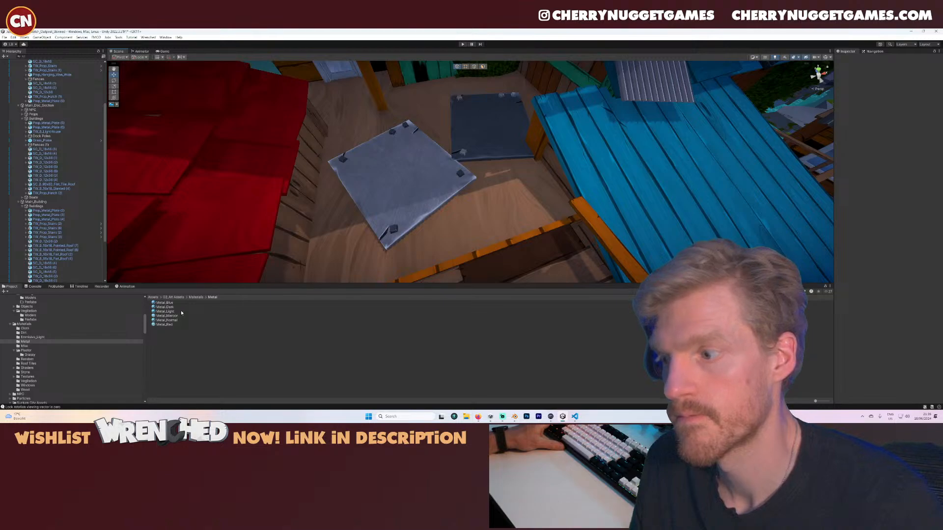
left_click_drag(169, 312, 515, 95)
key("ctrl+z")
- Survey the outpost's roofs, decks and lower levels for metal plates that still need metal materials
scroll(468, 171, "down", 4)
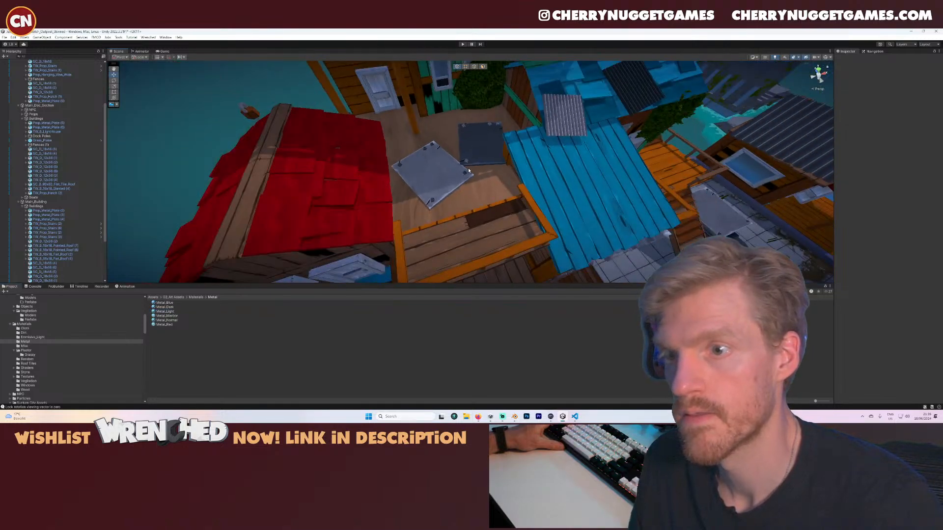
scroll(468, 170, "down", 3)
middle_click_drag(468, 170, 454, 203)
left_click_drag(455, 203, 466, 176, "alt")
scroll(491, 196, "down", 3)
middle_click_drag(492, 196, 434, 194)
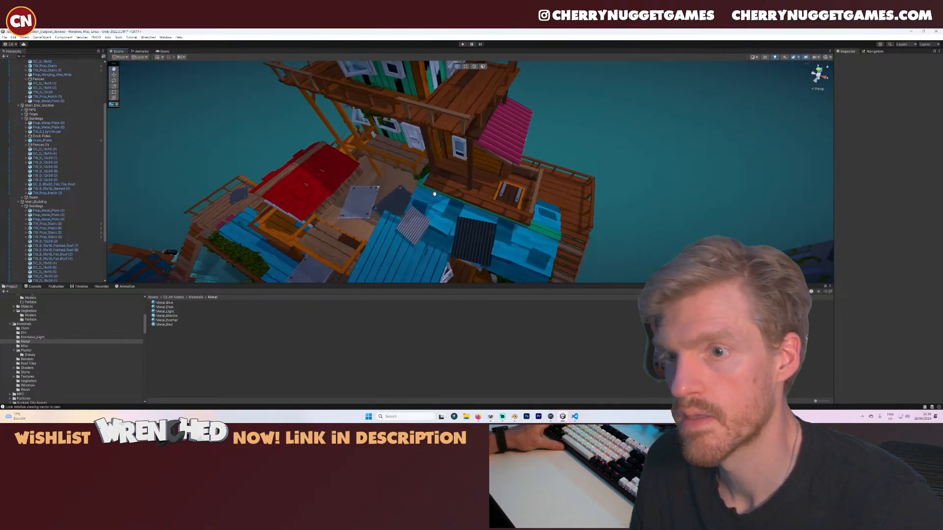
scroll(434, 194, "down", 4)
left_click_drag(442, 194, 449, 174, "alt")
scroll(465, 166, "up", 3)
middle_click_drag(465, 166, 450, 133)
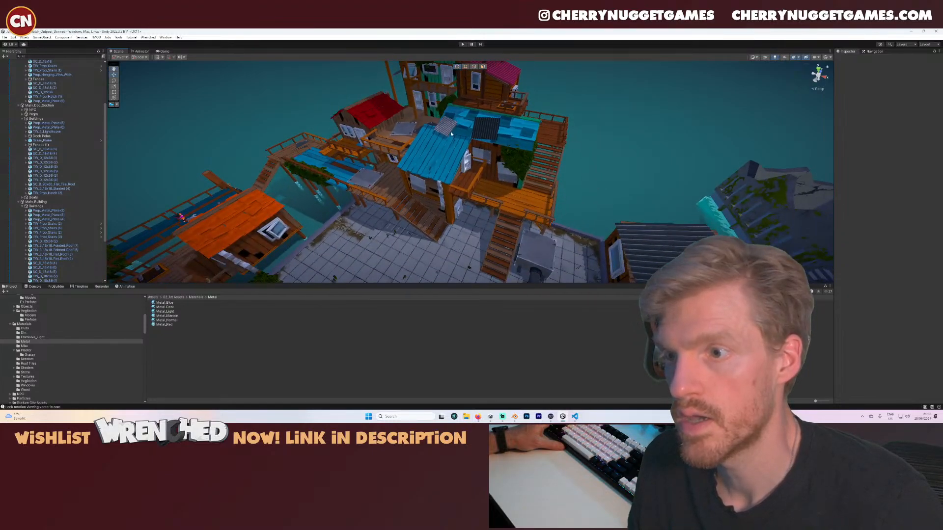
scroll(495, 184, "up", 8)
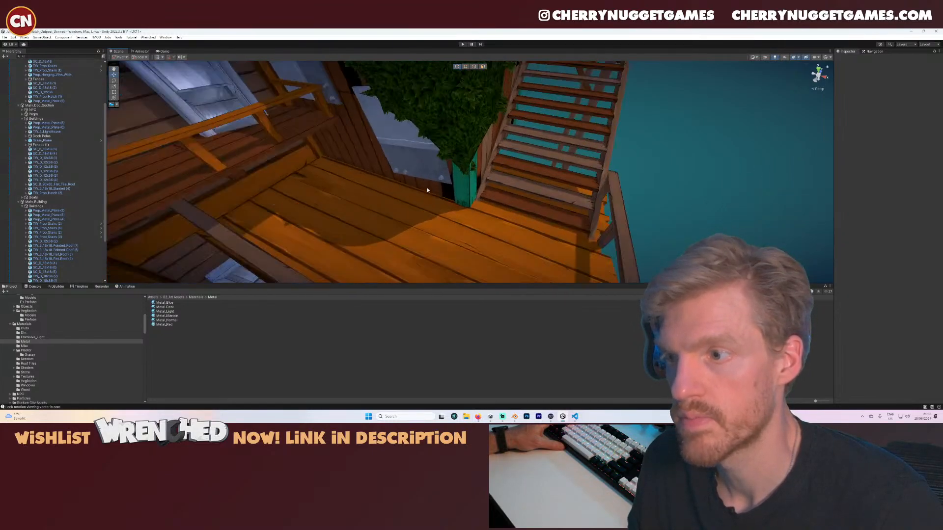
- Push the metal plate on the wooden wall below the blue roof closer against the planks
scroll(398, 193, "down", 4)
middle_click_drag(390, 187, 444, 168)
scroll(436, 170, "down", 1)
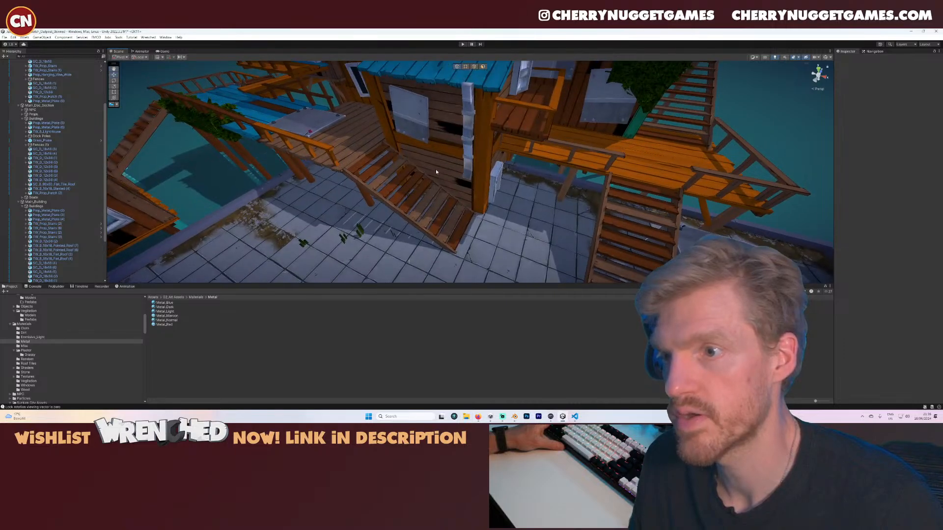
scroll(435, 169, "up", 3)
middle_click_drag(392, 151, 417, 172)
left_click_drag(417, 173, 423, 168, "alt")
middle_click_drag(423, 169, 415, 172)
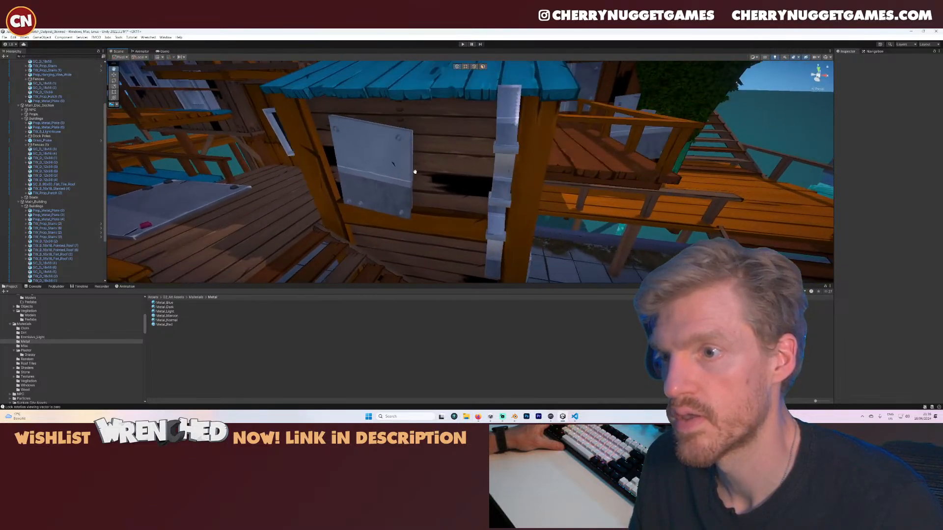
left_click(388, 169)
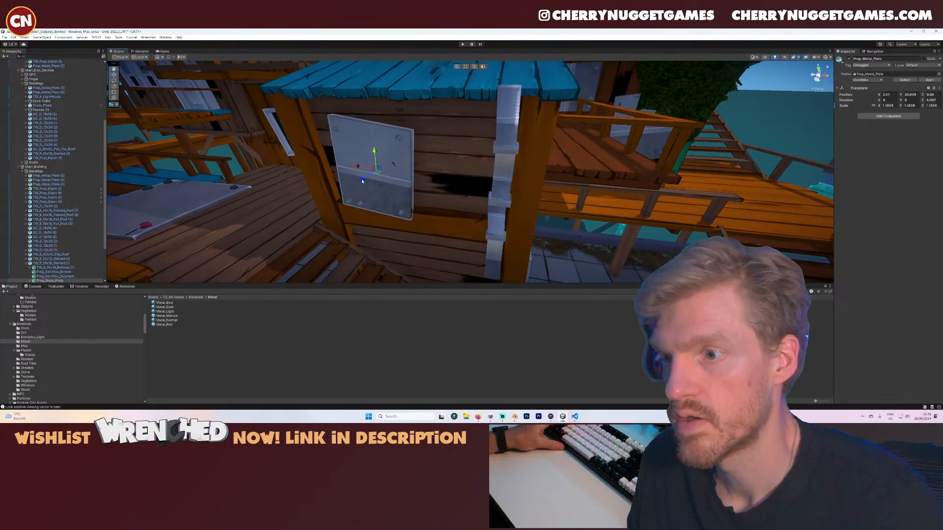
left_click_drag(362, 182, 366, 177)
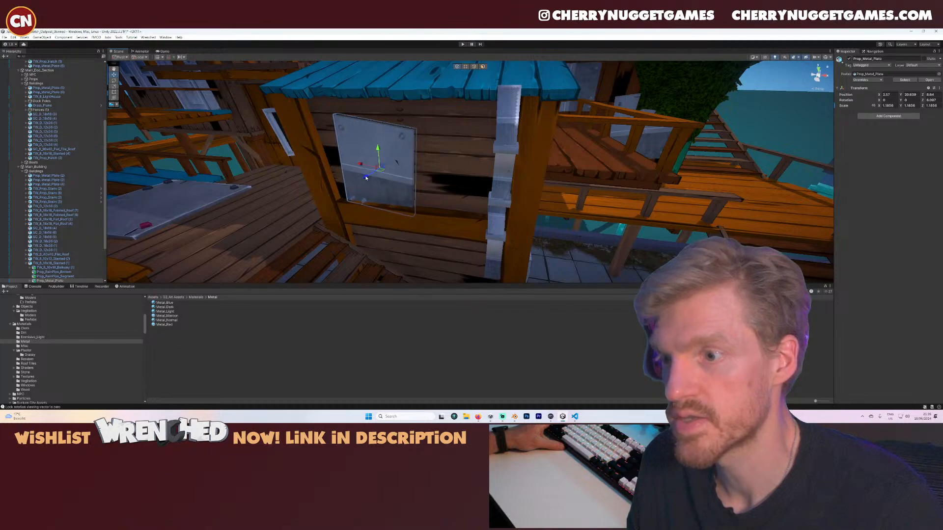
- Apply Metal_Dark to a lower bolt of the wall plate and try Metal_Light, Metal_Dark and Metal_Maroon on the plate itself
left_click_drag(172, 313, 387, 179)
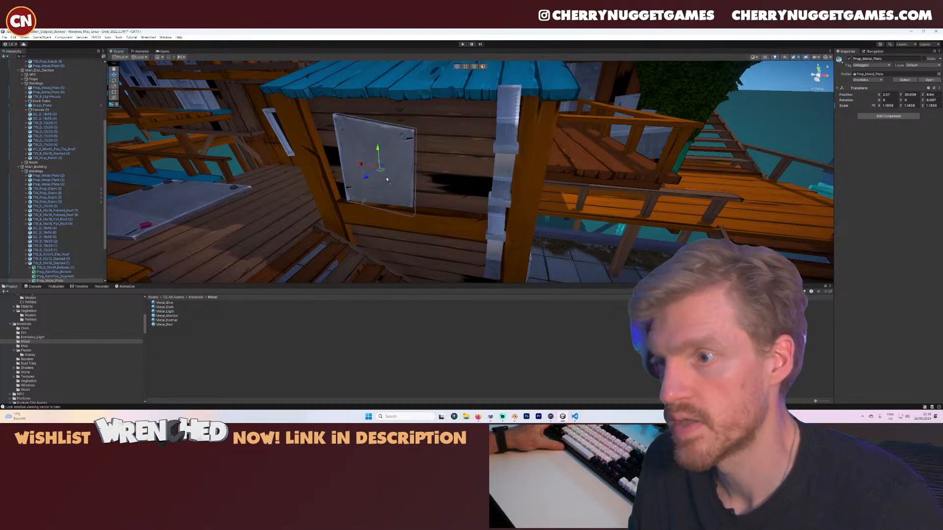
left_click_drag(165, 309, 364, 202)
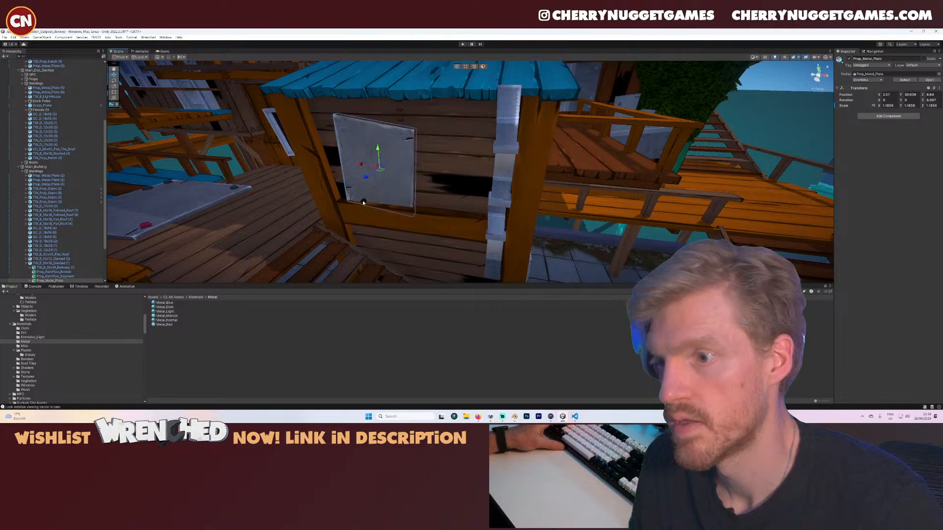
left_click_drag(171, 309, 383, 178)
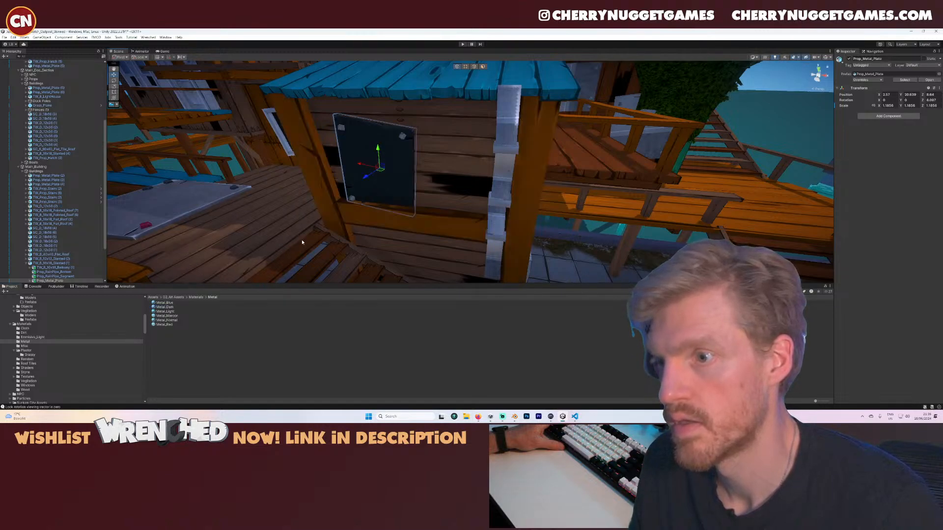
left_click_drag(173, 316, 392, 183)
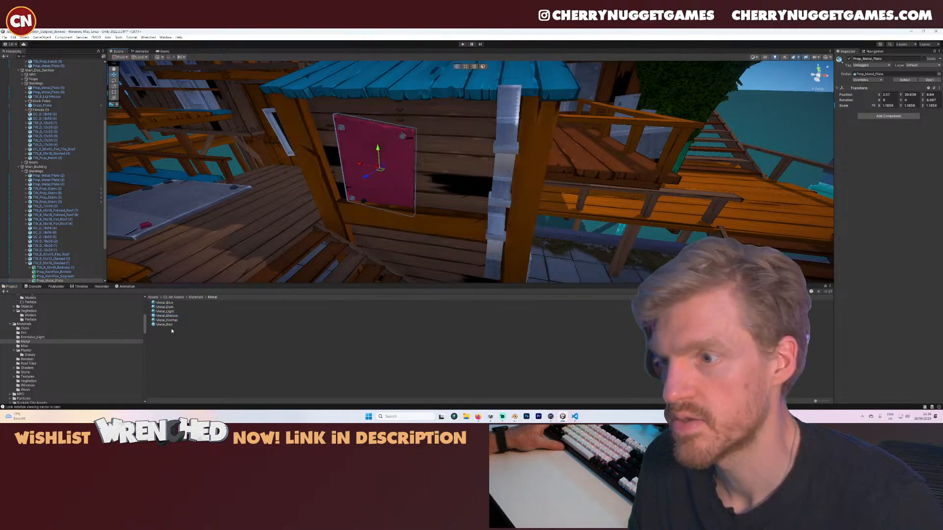
left_click_drag(167, 312, 364, 203)
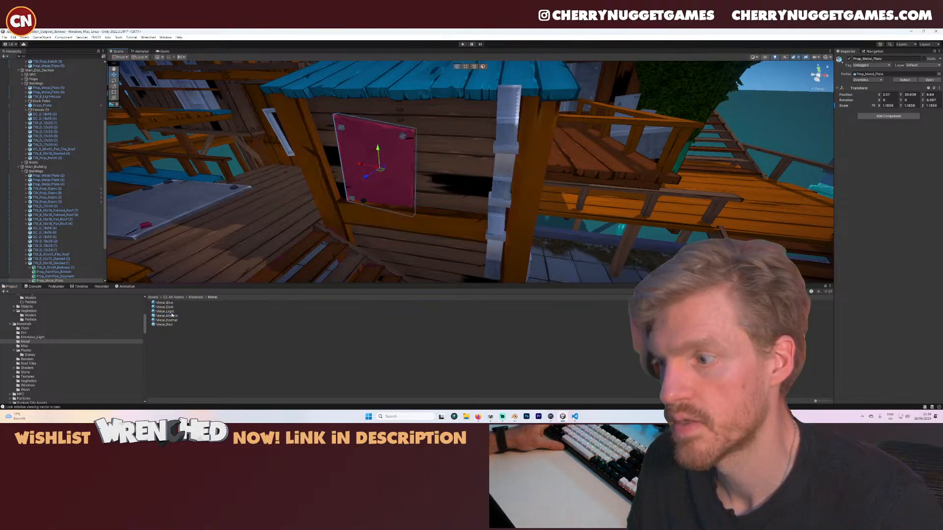
left_click_drag(172, 315, 364, 203)
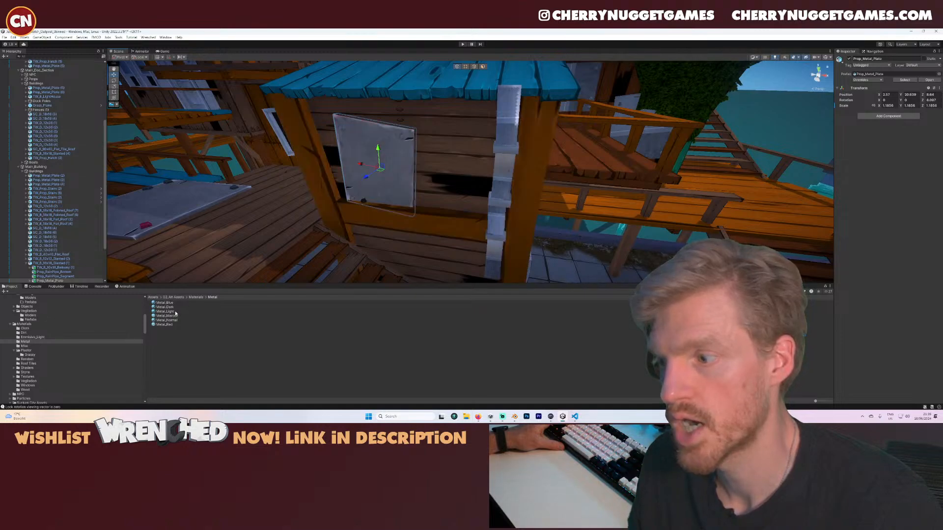
- Apply Metal_Normal to the wall plate below the blue roof
right_click_drag(278, 256, 387, 179)
left_click_drag(172, 320, 349, 176)
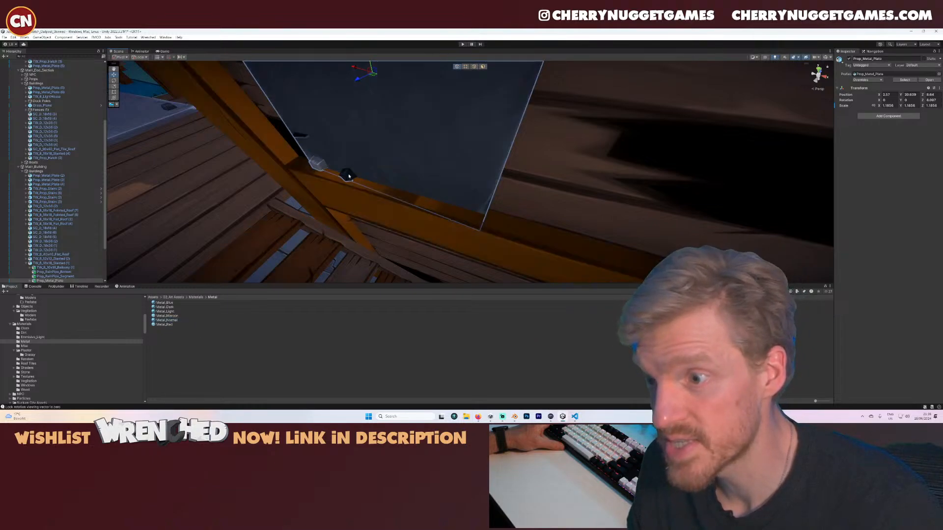
scroll(351, 175, "down", 5)
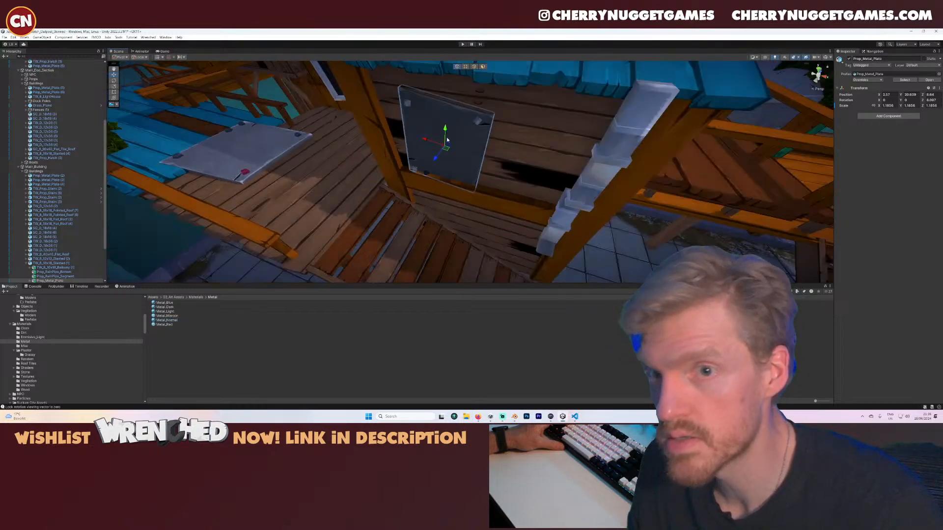
- Apply Metal_Normal to one upper bolt and Metal_Light to the other on the wall plate below the blue roof
left_click_drag(169, 321, 407, 105)
left_click_drag(170, 311, 480, 123)
scroll(375, 226, "down", 5)
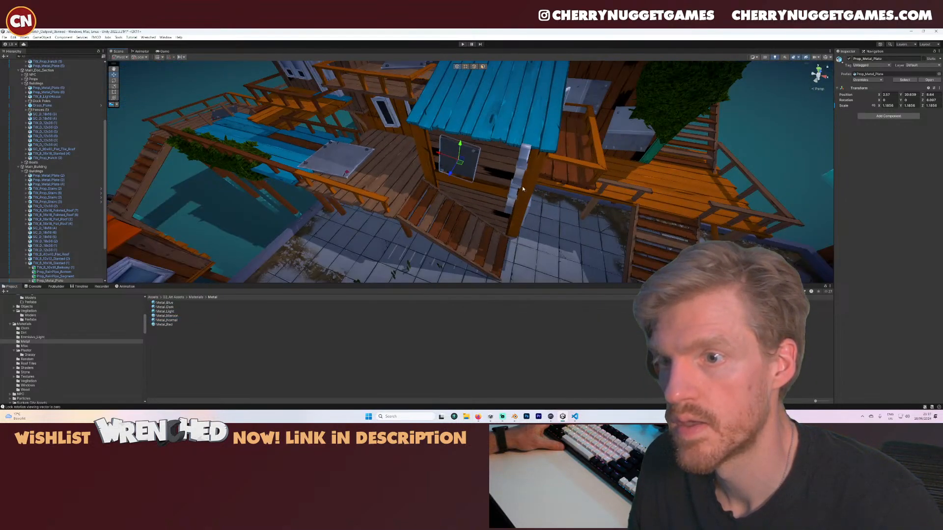
- Apply Metal_Light and Metal_Normal to the segments and brackets of the rain pipe on the corner of the blue-roofed building
middle_click_drag(552, 178, 481, 178)
scroll(375, 182, "up", 3)
left_click_drag(167, 311, 354, 145)
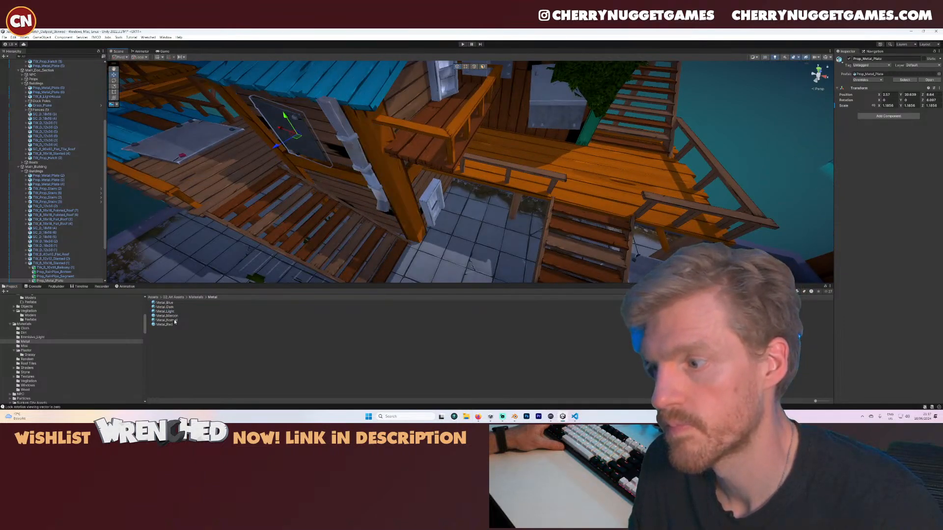
left_click_drag(175, 322, 350, 168)
left_click_drag(169, 316, 381, 191)
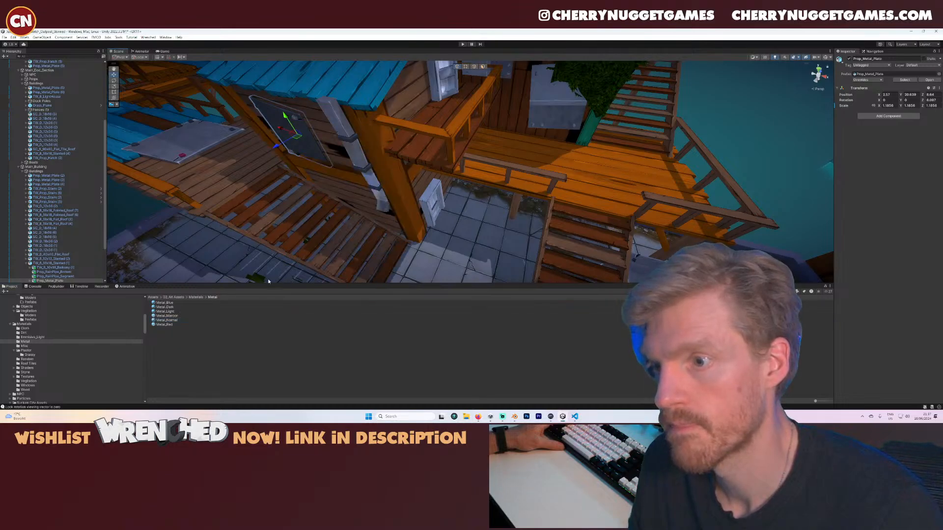
left_click_drag(174, 312, 384, 210)
- Apply Metal_Light to the rain pipe on the orange-roofed house and Metal_Normal to the bracket of its bottom piece
scroll(384, 209, "down", 5)
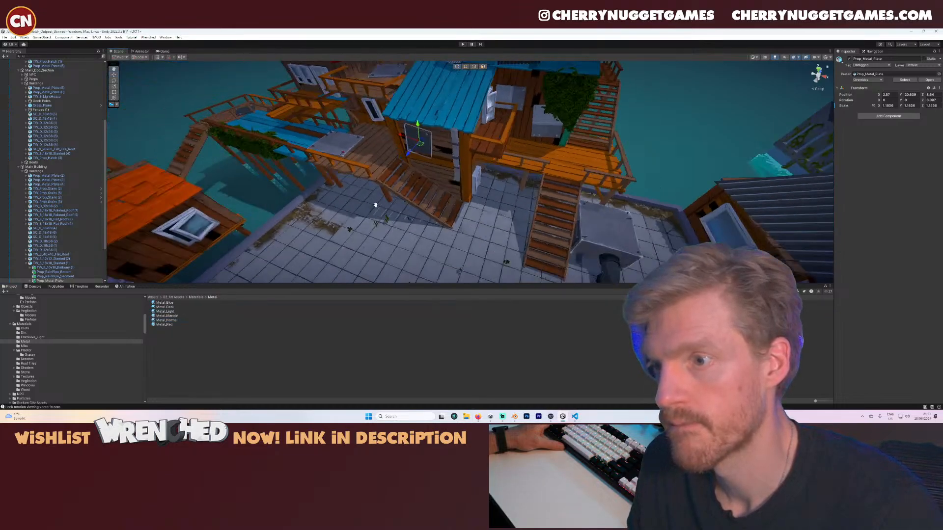
middle_click_drag(375, 204, 458, 183)
scroll(458, 183, "up", 4)
left_click_drag(167, 311, 291, 228)
left_click_drag(168, 313, 298, 231)
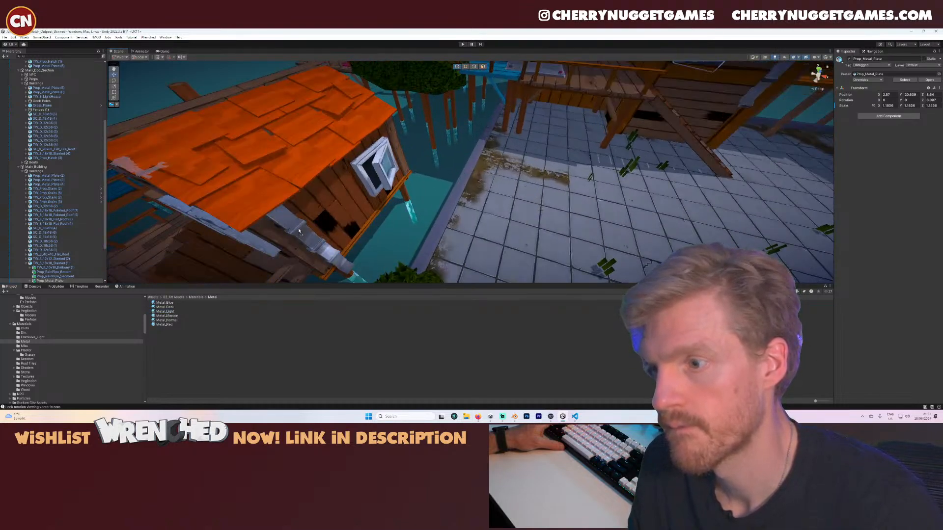
left_click_drag(191, 312, 342, 265)
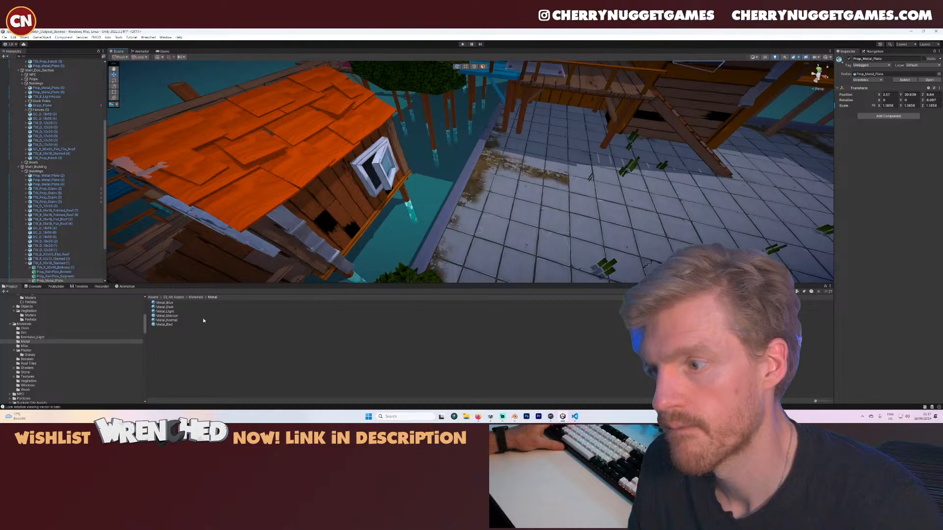
left_click_drag(177, 313, 338, 262)
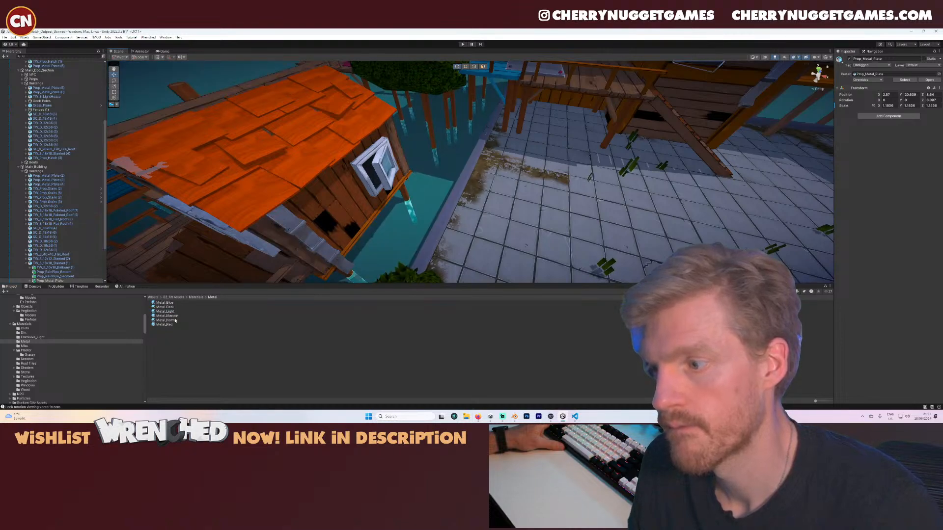
left_click_drag(175, 320, 331, 265)
left_click(330, 265)
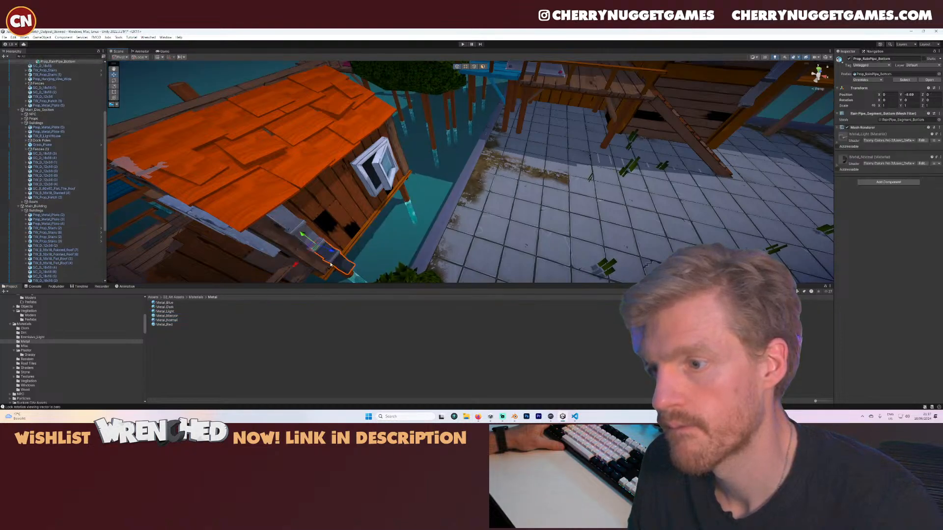
- Apply Metal_Light to the near corner bolt of the metal plate lying on the wooden deck
left_click(479, 190)
scroll(480, 190, "down", 5)
middle_click_drag(480, 190, 572, 139)
middle_click_drag(479, 155, 466, 228)
scroll(535, 186, "down", 3)
scroll(466, 228, "up", 2)
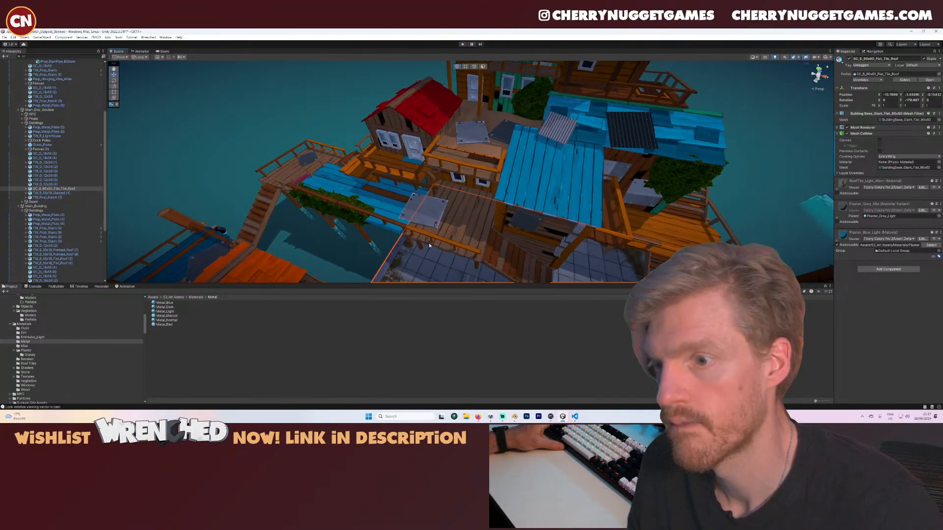
left_click_drag(164, 311, 435, 224)
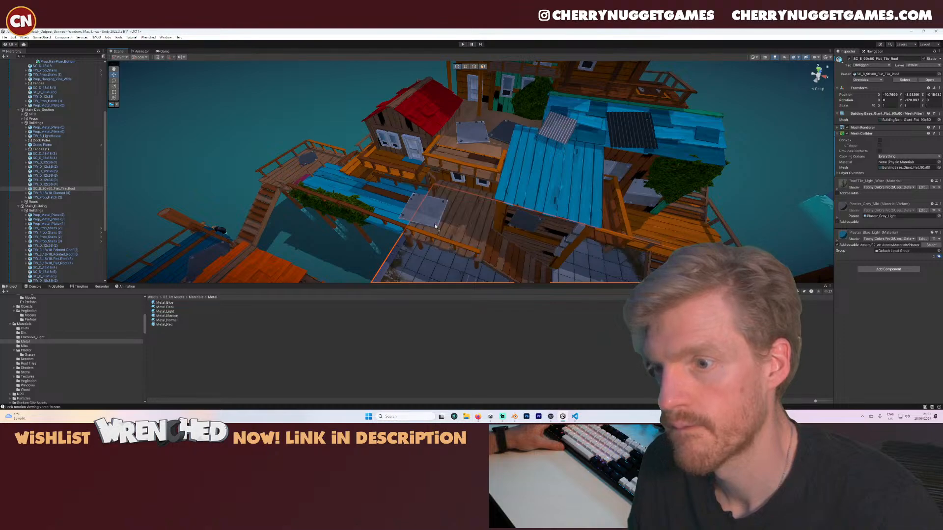
middle_click_drag(341, 184, 449, 225)
scroll(441, 223, "up", 4)
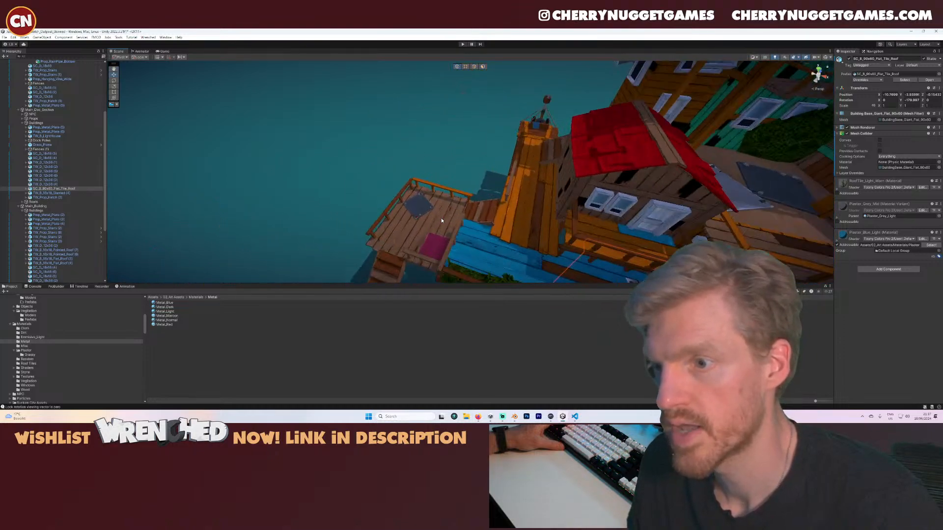
left_click_drag(168, 312, 533, 206)
key("ctrl+z")
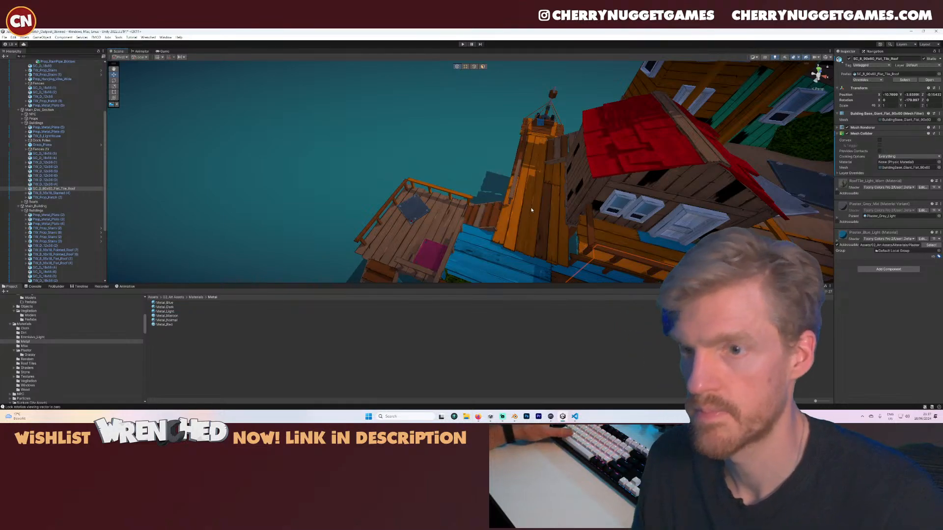
- Apply Metal_Light to all rivets of the wall plate beside the hedge and a darker metal material to the plate itself
scroll(616, 194, "down", 3)
left_click_drag(616, 194, 511, 207, "alt")
middle_click_drag(511, 207, 545, 238)
left_click_drag(545, 237, 484, 236, "alt")
mouse_move(484, 237)
right_mouse_down()
mouse_move(489, 200)
mouse_move(472, 234)
right_mouse_up()
middle_click_drag(471, 235, 428, 164)
scroll(430, 164, "up", 2)
scroll(459, 176, "up", 3)
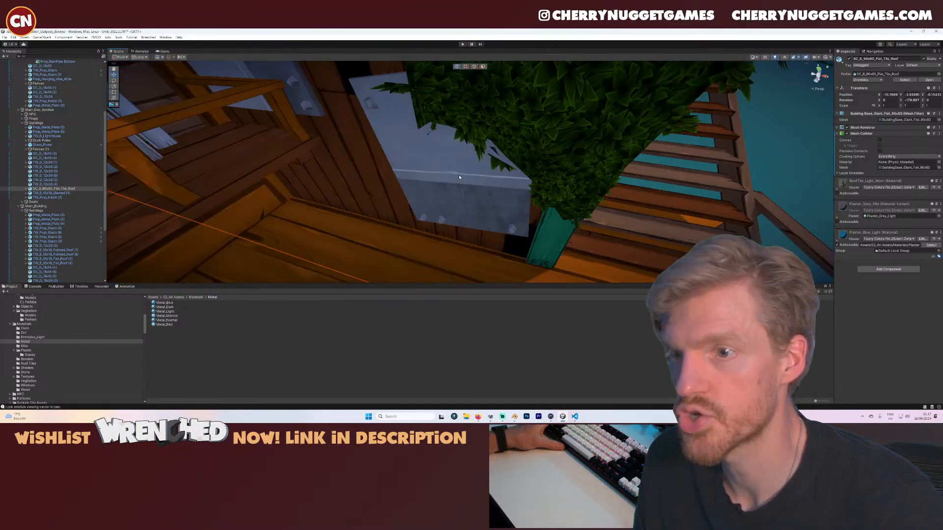
scroll(453, 186, "down", 1)
left_click(452, 185)
scroll(36, 246, "down", 3)
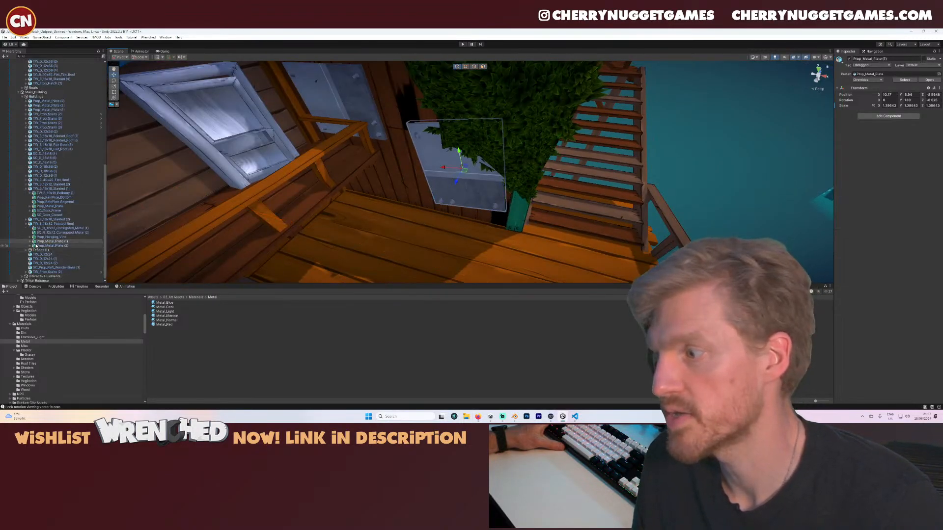
left_click(31, 242)
left_click(56, 249)
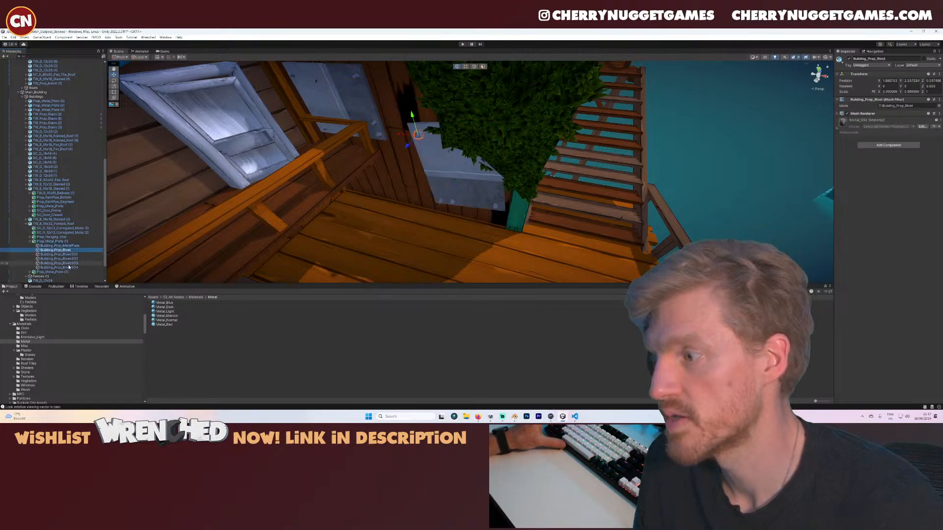
left_click(59, 267, "shift")
left_click_drag(161, 311, 551, 174)
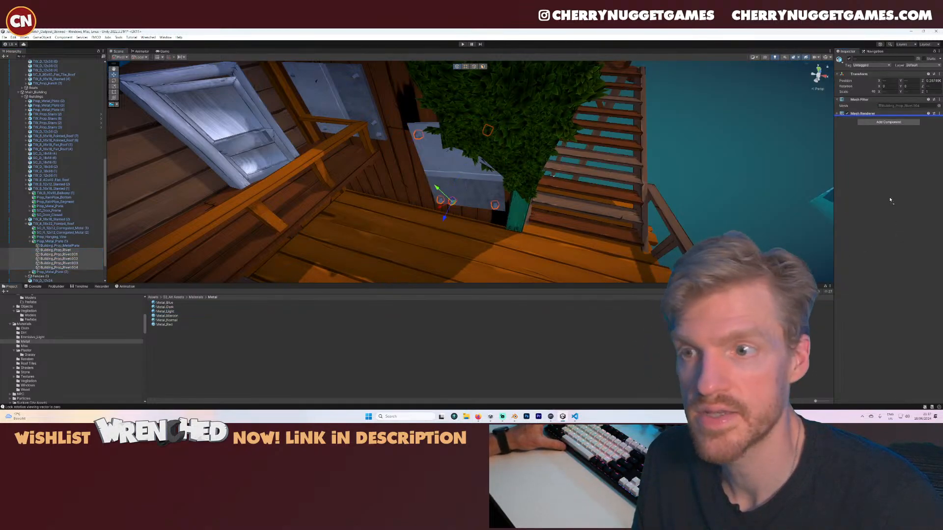
left_click_drag(890, 200, 890, 200)
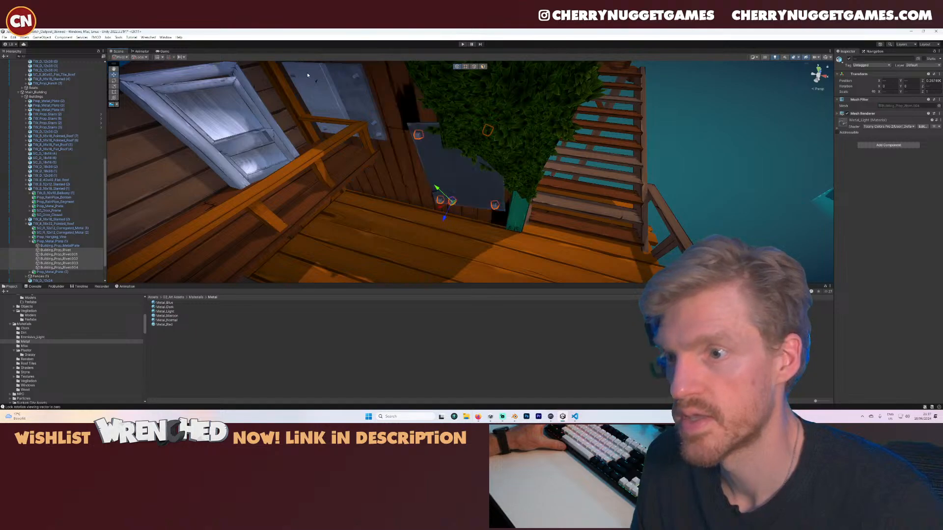
- Apply Metal_Blue to all rivets of the wall plate behind the balcony railing and Metal_Light to the plate itself
left_click(338, 100)
left_click(31, 271)
scroll(49, 255, "down", 3)
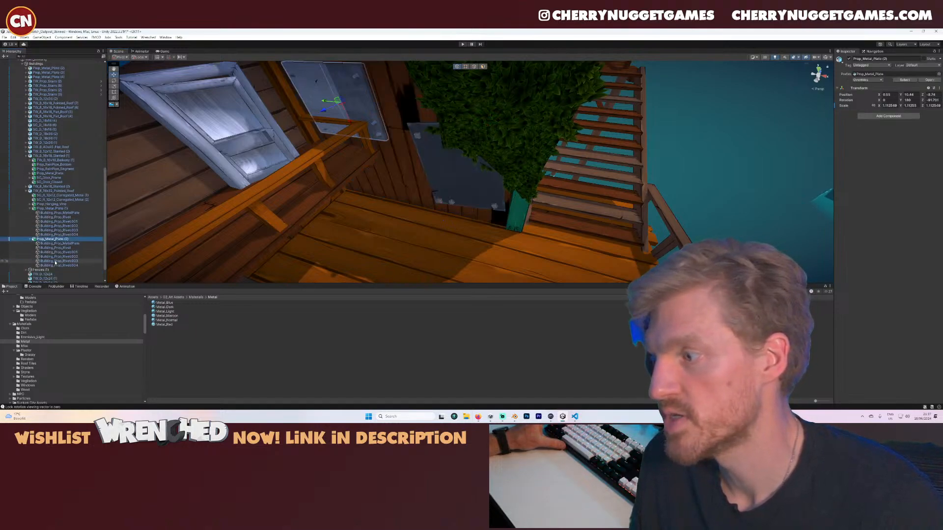
left_click(64, 229)
left_click(73, 245, "shift")
left_click_drag(165, 307, 906, 191)
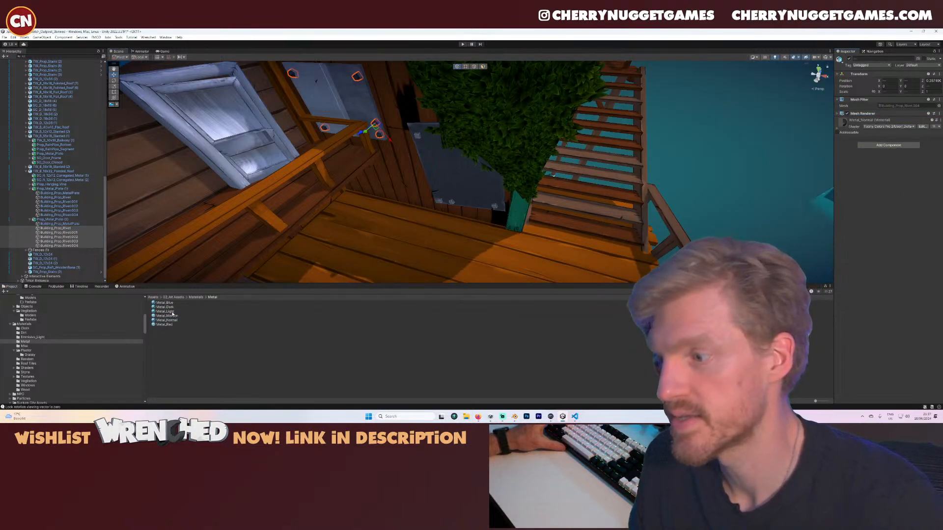
left_click_drag(165, 313, 323, 98)
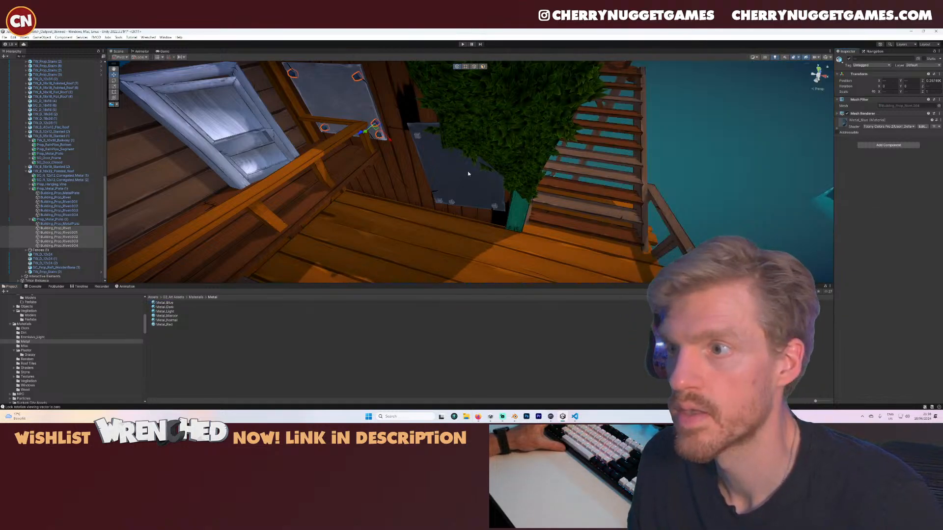
- Apply Metal_Maroon to the metal plate on the red awning
scroll(468, 173, "down", 5)
left_click(383, 178)
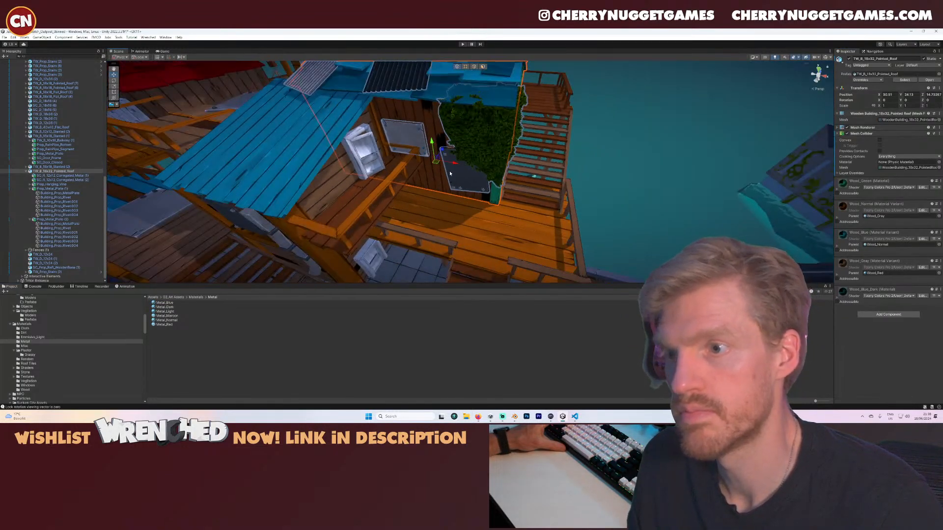
scroll(442, 180, "down", 6)
scroll(520, 190, "up", 4)
middle_click_drag(609, 171, 536, 185)
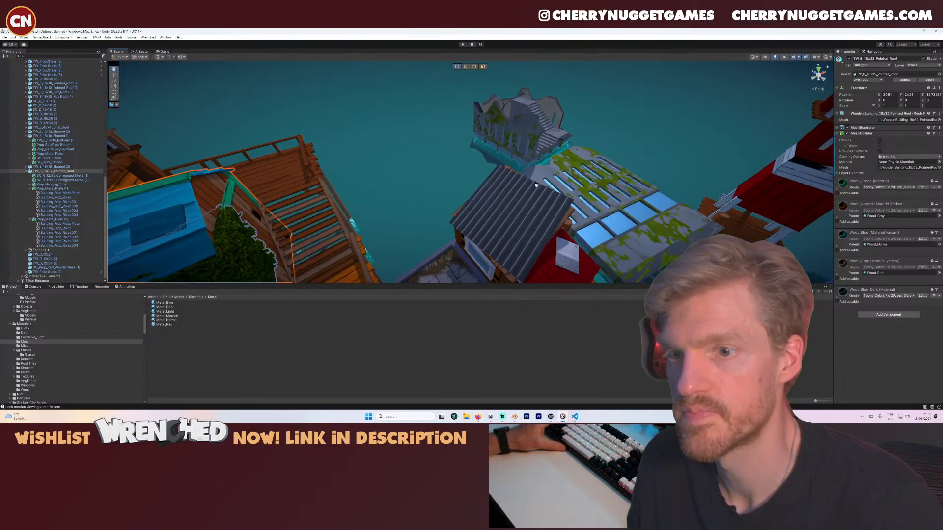
scroll(536, 185, "up", 8)
left_click(343, 250)
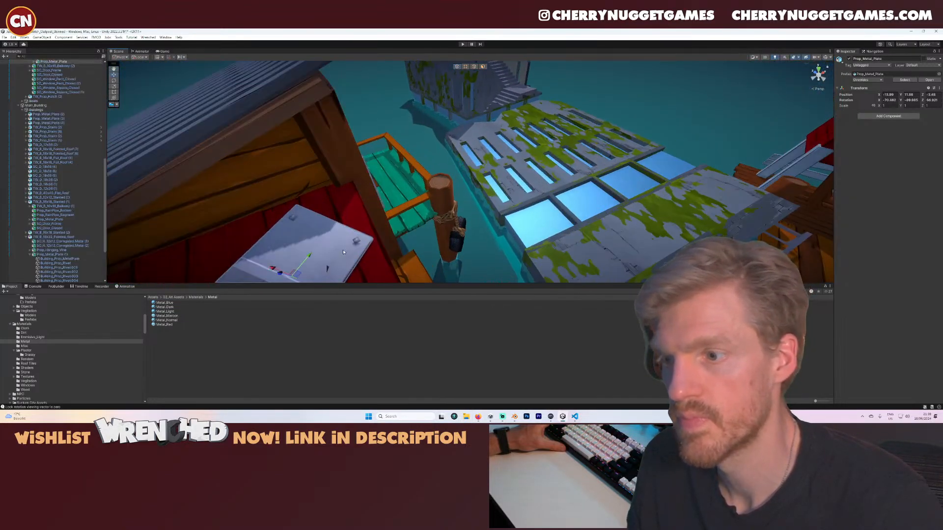
key("f")
left_click_drag(343, 252, 491, 205, "alt")
scroll(490, 204, "up", 3)
middle_click_drag(490, 204, 448, 189)
left_click_drag(168, 316, 496, 179)
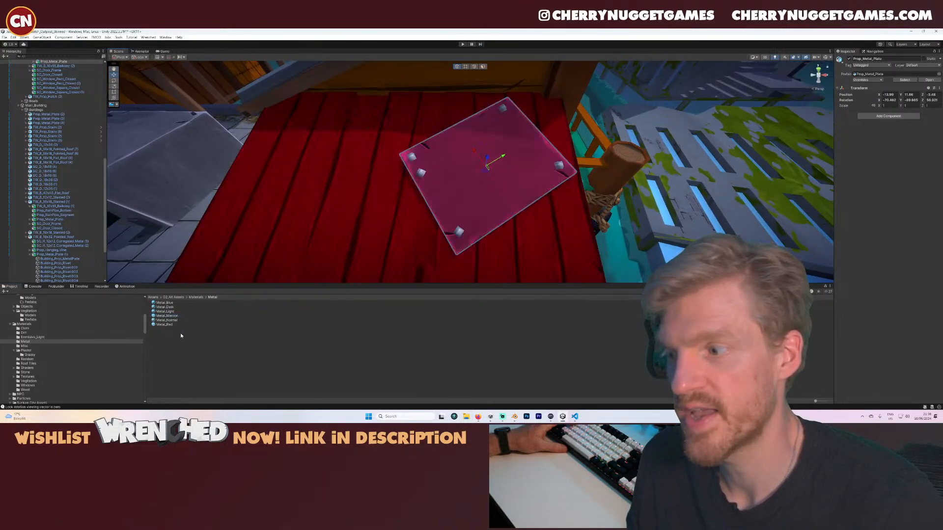
- Try Metal_Light on all rivets of the red awning's plate, settling on Metal_Normal
left_click_drag(170, 312, 68, 140)
scroll(64, 126, "up", 2)
left_click(34, 95)
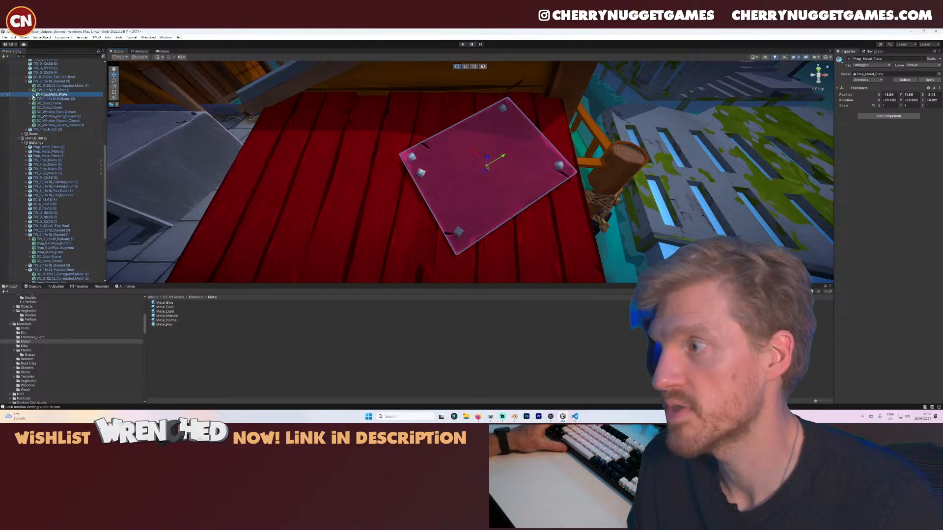
left_click(59, 103)
left_click(63, 120, "shift")
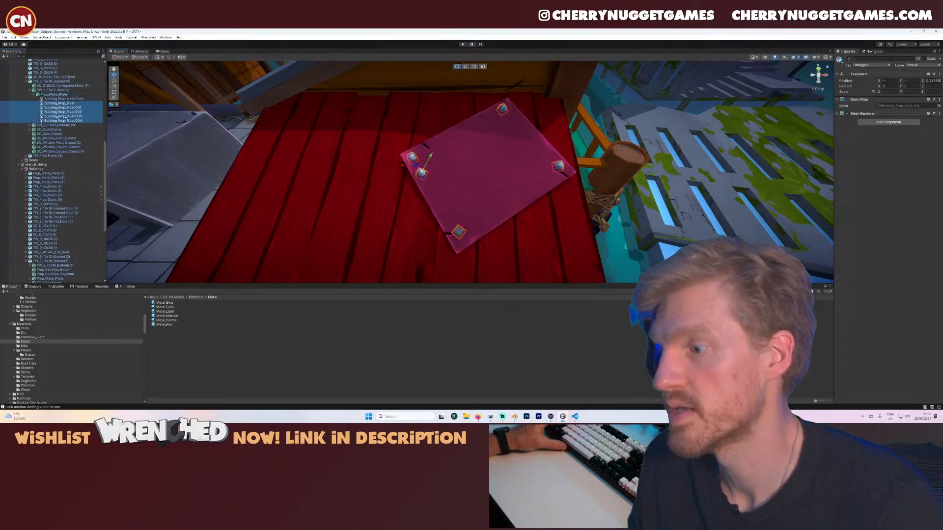
left_click_drag(165, 312, 878, 119)
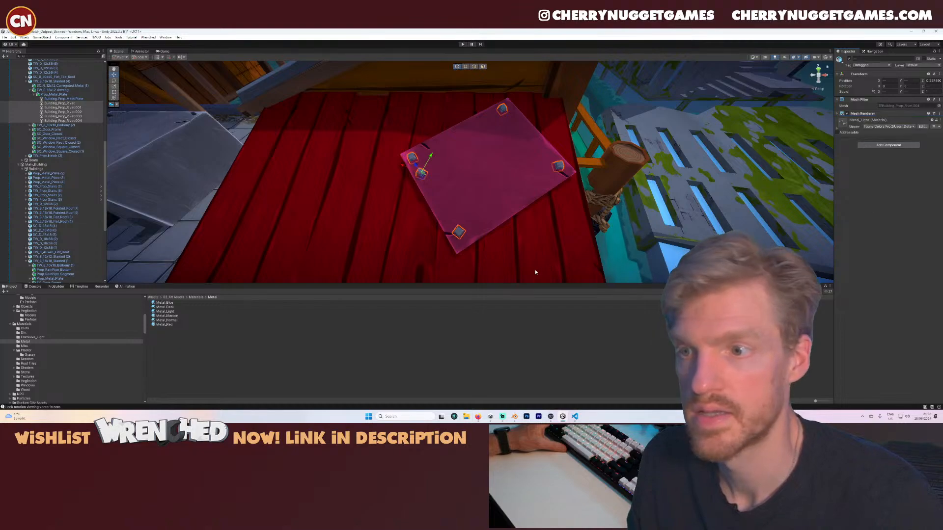
left_click_drag(166, 320, 876, 195)
- Apply Wood_Gray from the Wood materials to the outer side of the open white door below the red awning
scroll(535, 205, "down", 5)
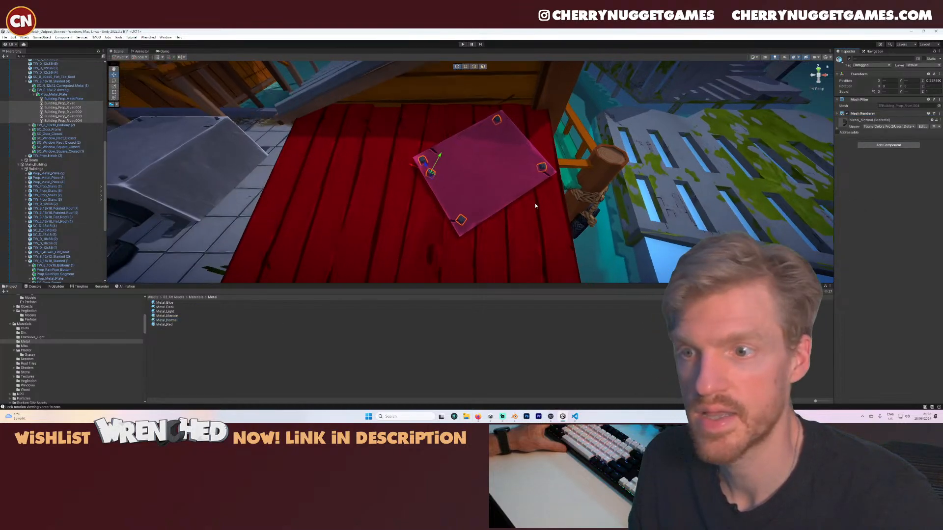
left_click_drag(535, 204, 524, 213, "alt")
middle_click_drag(525, 213, 369, 165)
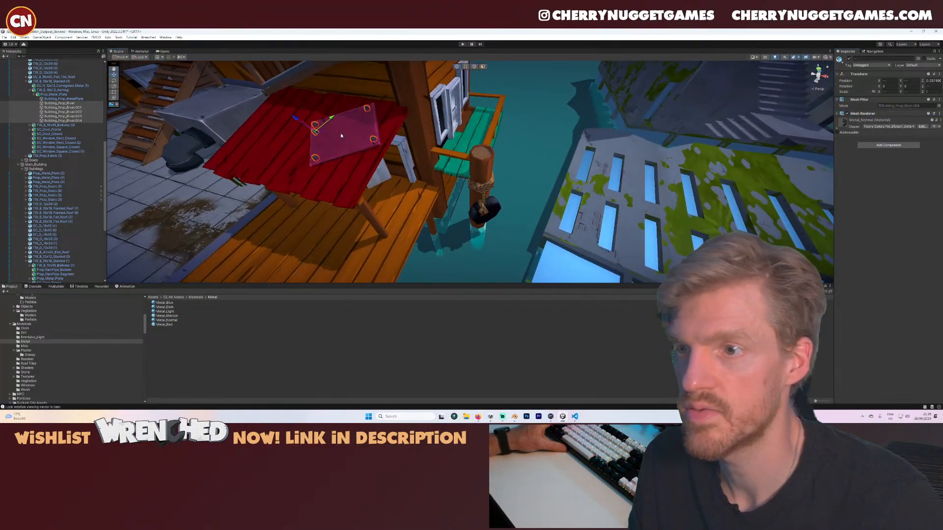
left_click_drag(341, 136, 411, 174, "alt")
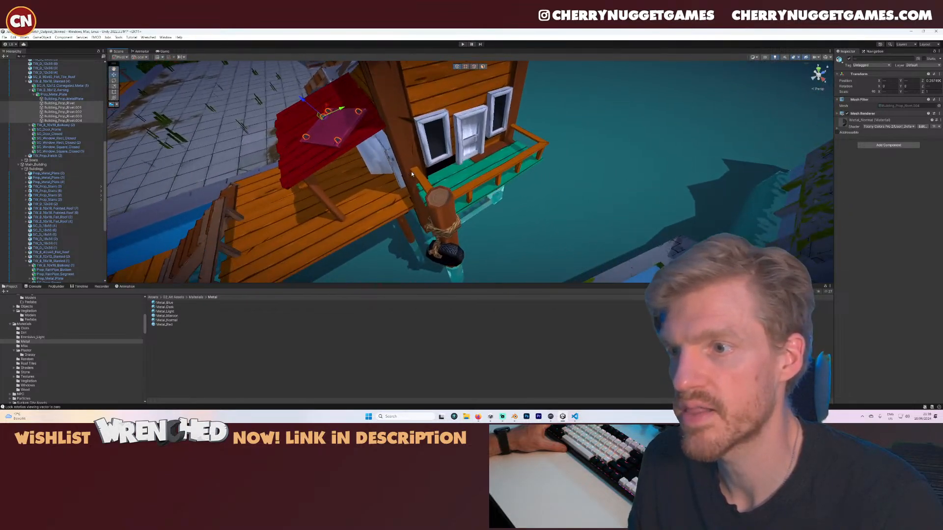
right_click_drag(412, 174, 432, 118)
middle_click_drag(343, 274, 418, 215)
scroll(418, 214, "up", 4)
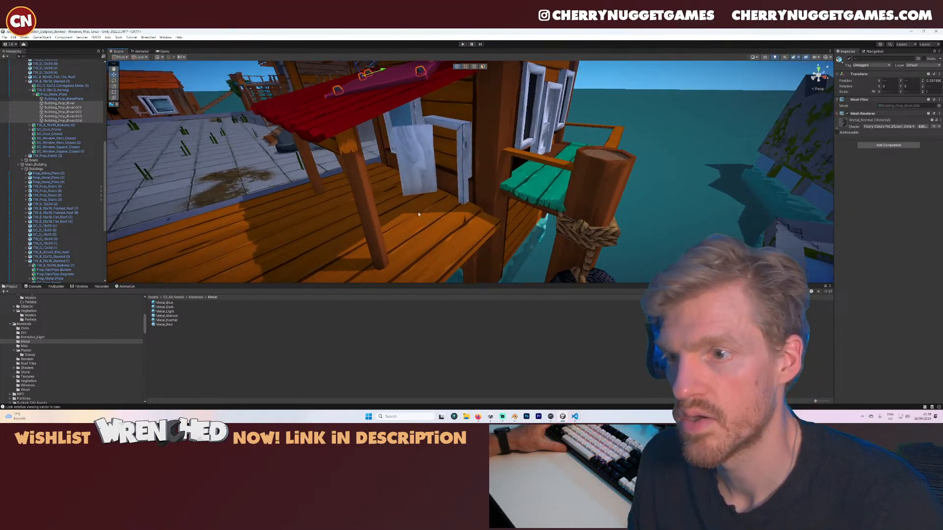
left_click(33, 389)
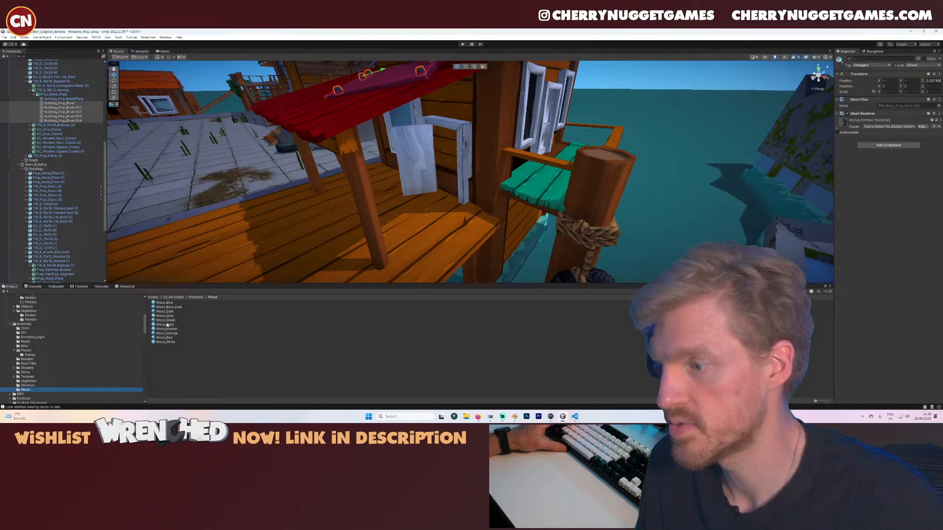
left_click_drag(171, 317, 418, 159)
- Apply Wood_Normal to the inner frame of the open door below the red awning and Metal_Normal to its lock plate
right_click_drag(354, 208, 550, 225)
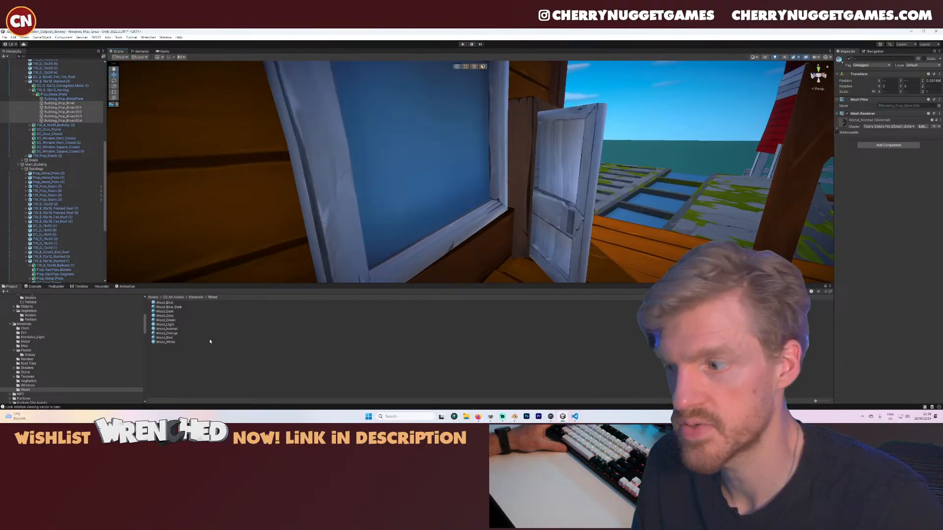
left_click_drag(165, 330, 588, 190)
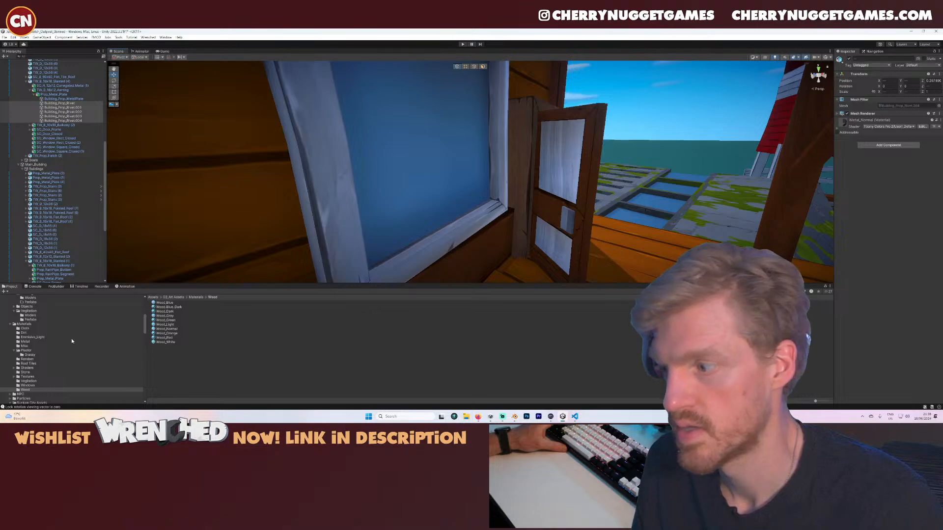
left_click(25, 342)
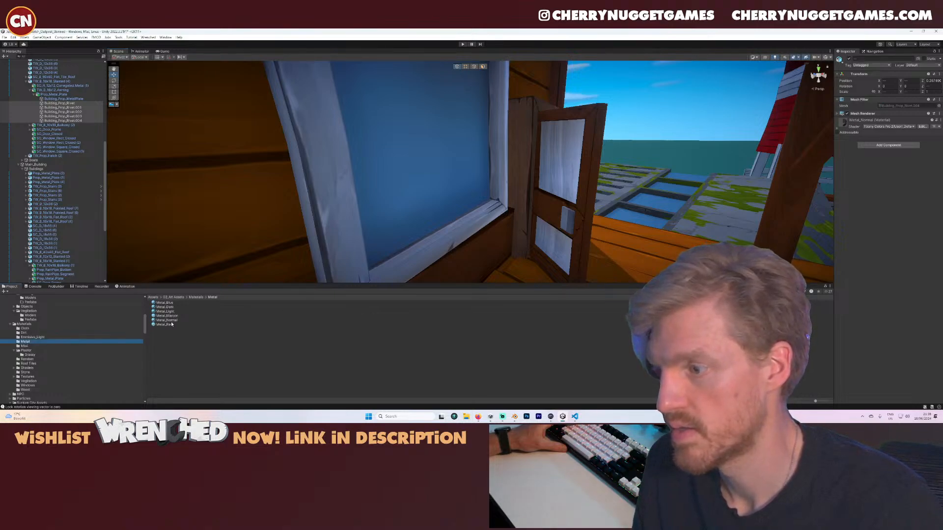
left_click_drag(171, 324, 571, 220)
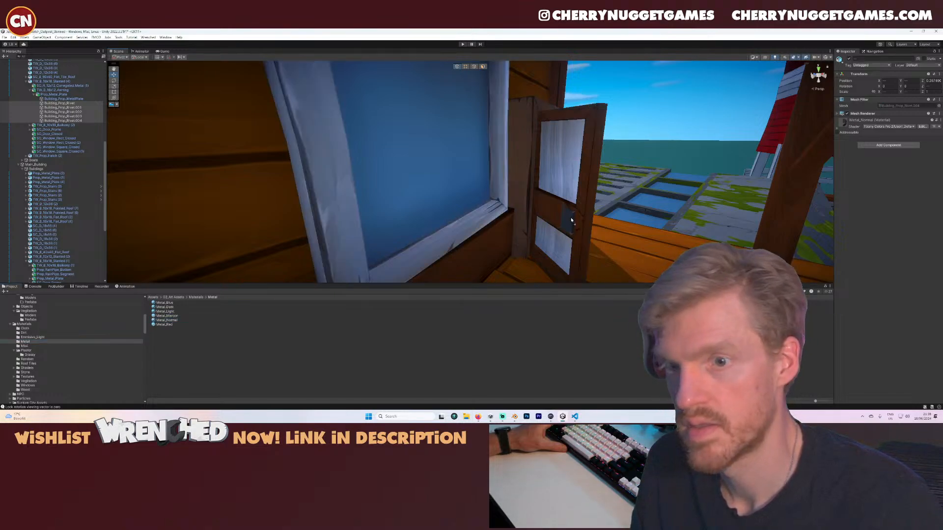
- Try Wood_Green on the white window frame beside the open door, settling on Wood_Gray
left_click(25, 389)
left_click_drag(173, 321, 330, 253)
scroll(390, 236, "down", 5)
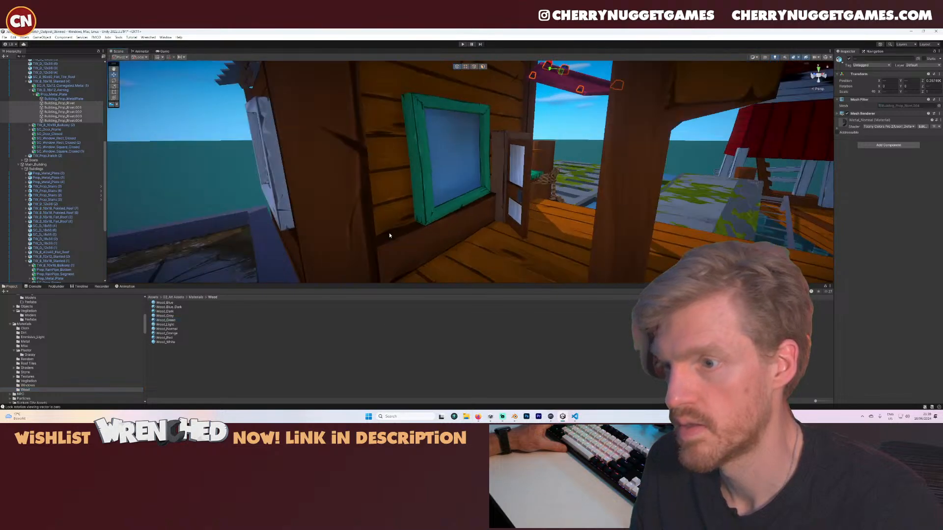
left_click_drag(172, 317, 439, 211)
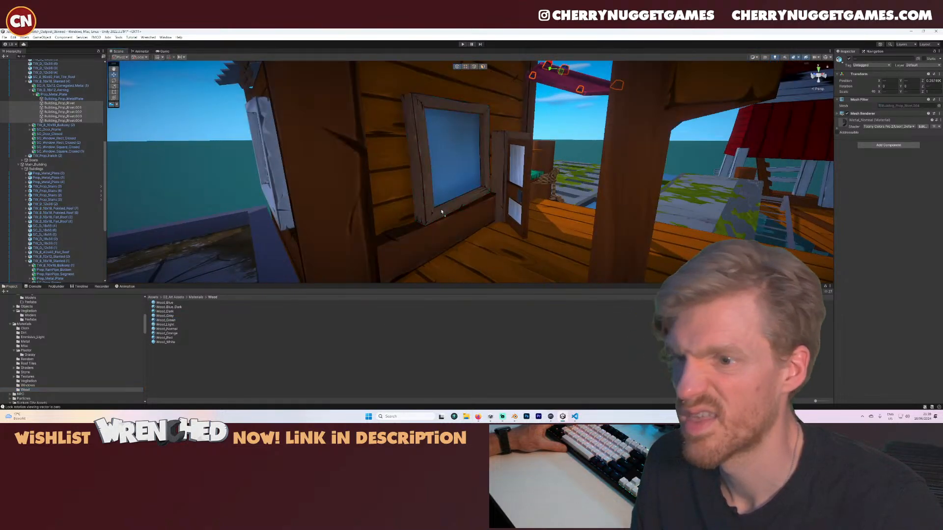
- Apply Wood_Normal to the white window frame around the corner of the same hut
scroll(330, 229, "down", 3)
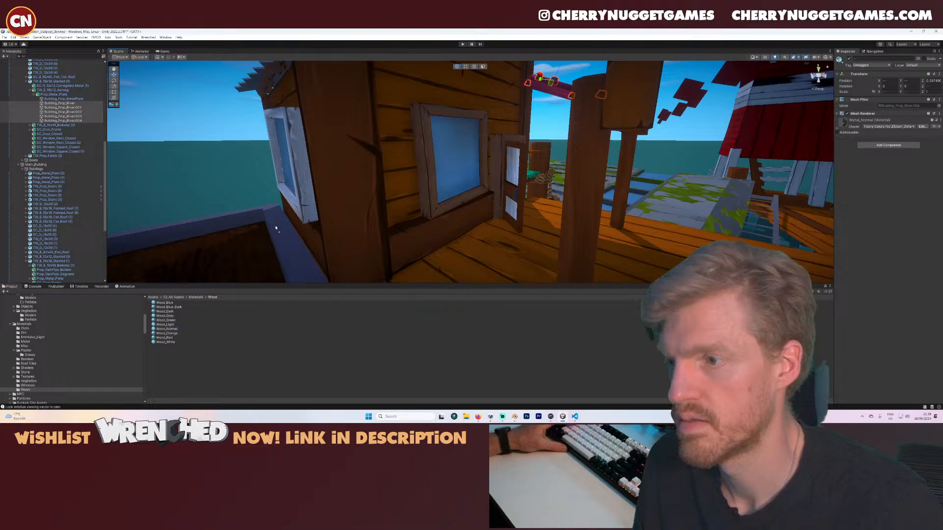
scroll(402, 219, "down", 2)
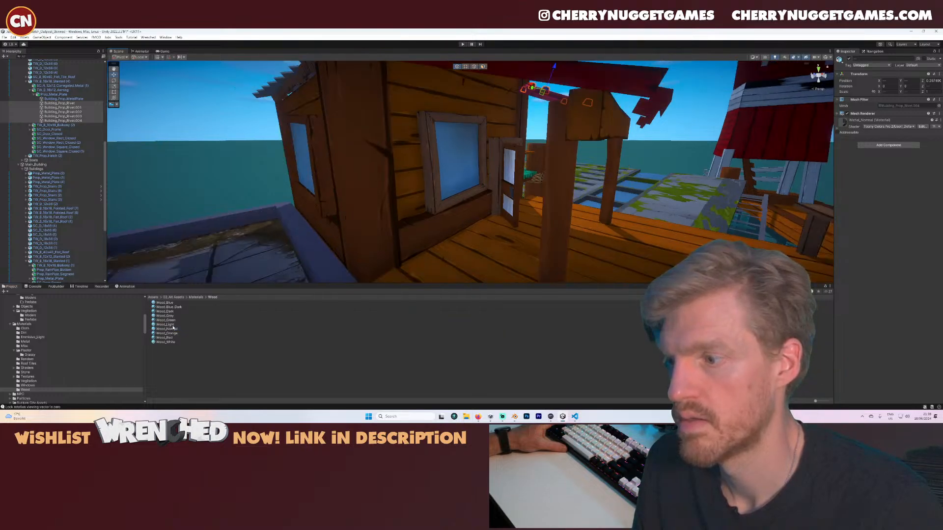
left_click_drag(172, 327, 329, 204)
- Apply Wood_Normal to the frames of both windows flanking the white door on the green balcony
scroll(419, 211, "down", 5)
mouse_move(418, 211)
right_mouse_down()
mouse_move(447, 211)
mouse_move(331, 206)
mouse_move(441, 171)
mouse_move(418, 208)
right_mouse_up()
key("s")
key("w")
key("e")
key("w")
left_click_drag(174, 329, 352, 124)
left_click_drag(178, 326, 452, 116)
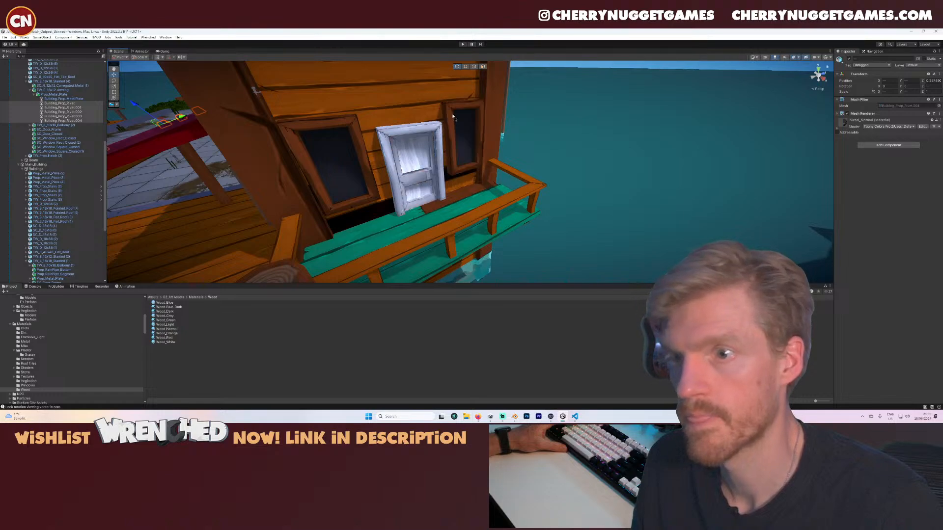
- Try Wood_Orange and Wood_Red on the green balcony's door, with Wood_Blue_Dark on its outer frame
left_click_drag(169, 334, 419, 180)
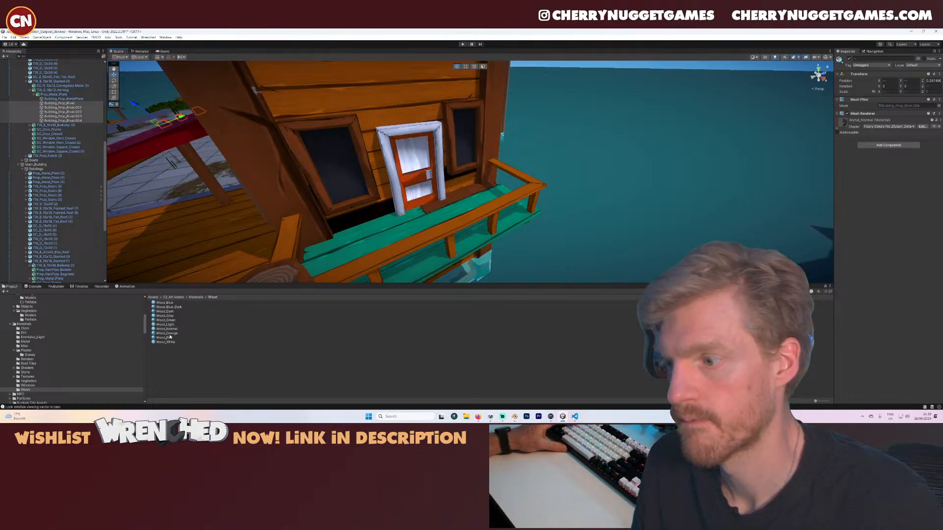
left_click_drag(167, 338, 412, 181)
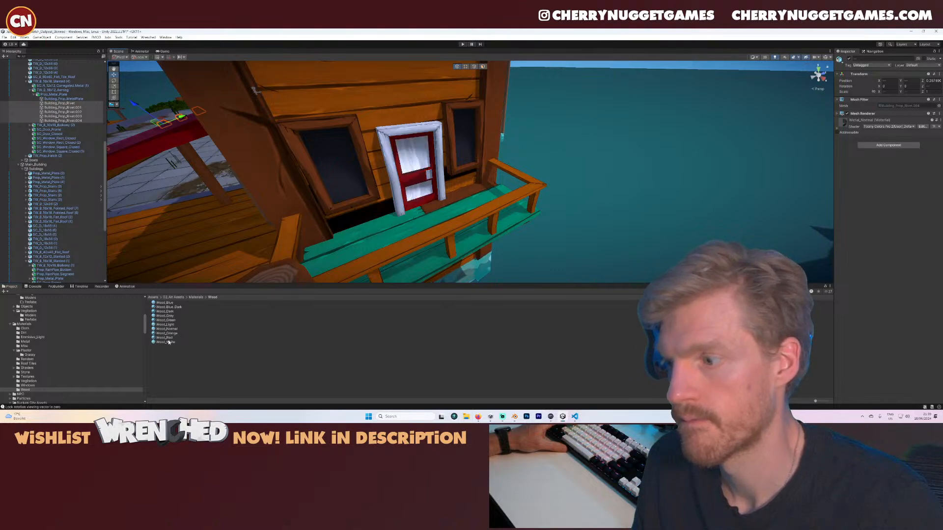
left_click_drag(165, 338, 414, 160)
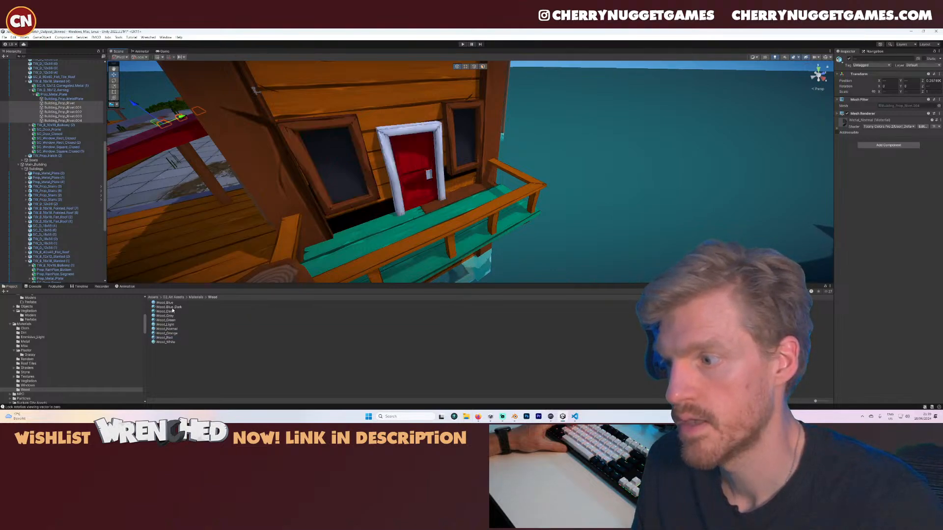
left_click_drag(173, 309, 441, 148)
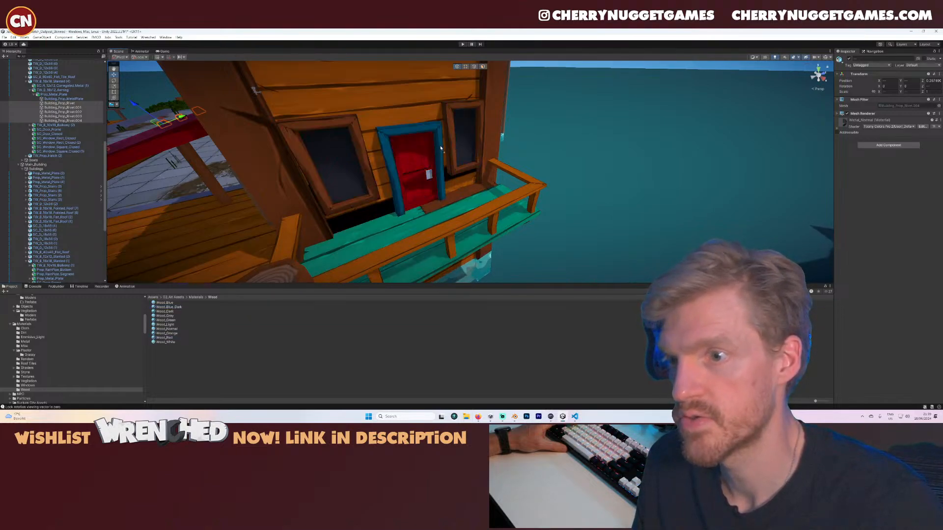
- Apply Metal_Normal from the Metal materials to the lock plate of the red balcony door
left_click(38, 354)
left_click(26, 341)
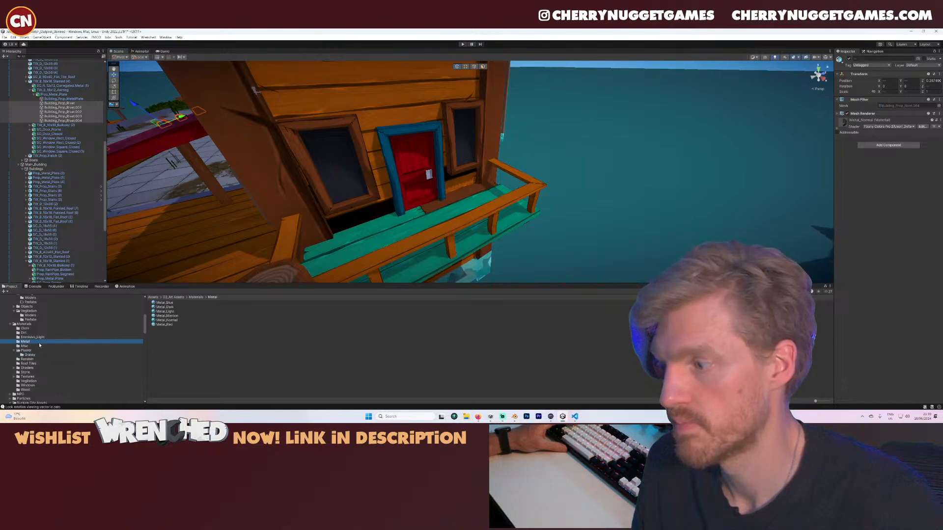
left_click_drag(172, 321, 429, 176)
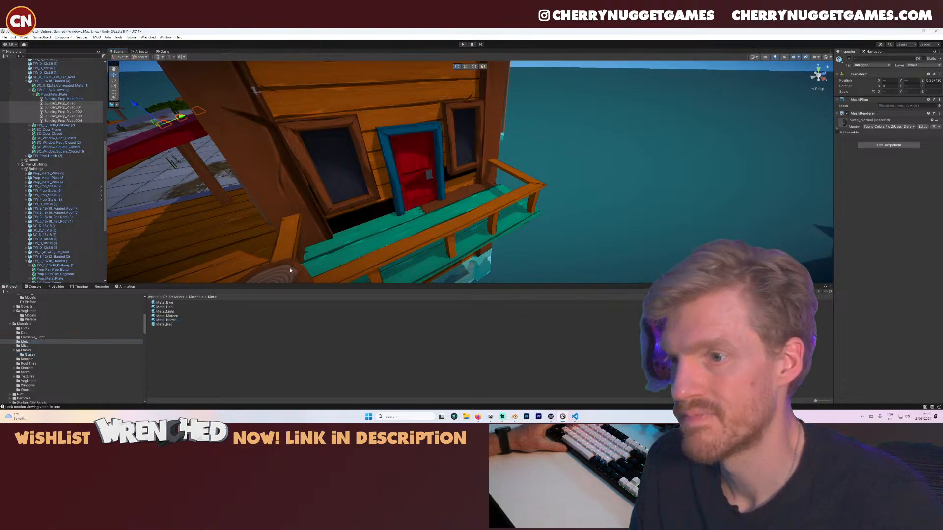
- Apply Wood_Gray to the balcony door's panels and, after trying Wood_Orange, Wood_Light to its outer frame
left_click(25, 389)
left_click_drag(168, 325, 418, 157)
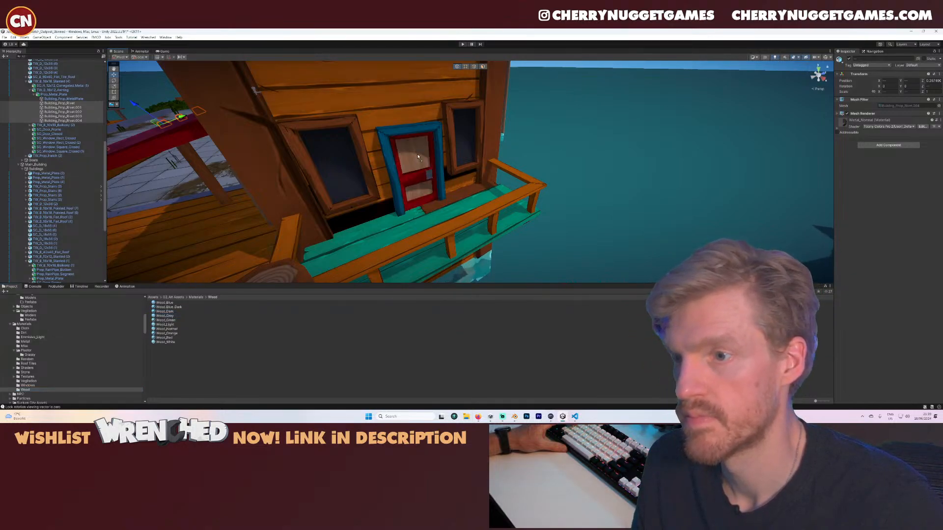
left_click_drag(177, 334, 392, 190)
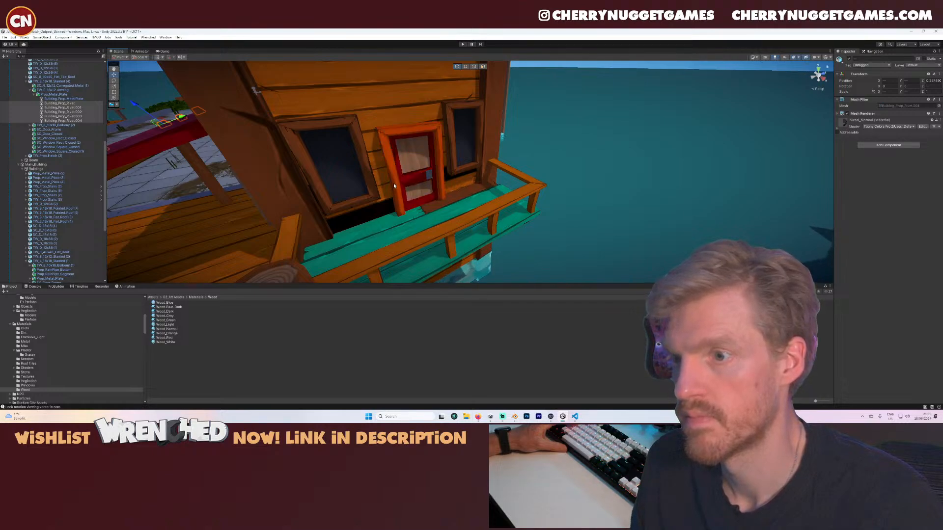
left_click_drag(173, 326, 395, 190)
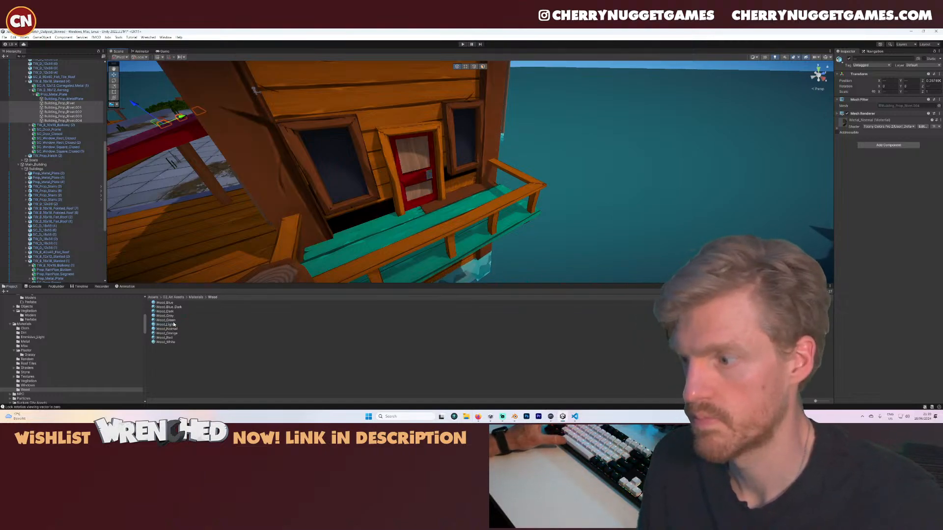
- Try Wood_Light on the balcony door's inner frame, settle on Wood_Normal, and apply Wood_Dark to its panels
left_click_drag(170, 325, 412, 175)
scroll(411, 176, "down", 3)
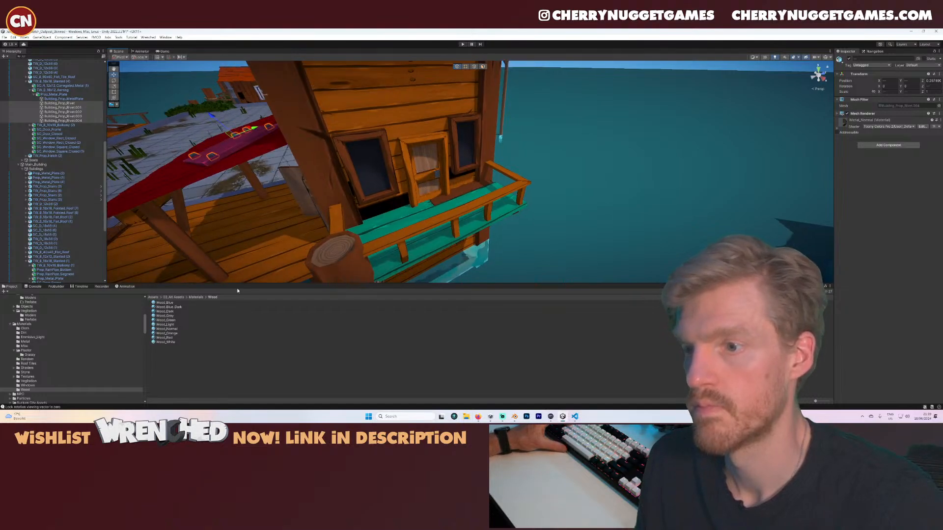
left_click_drag(172, 335, 415, 180)
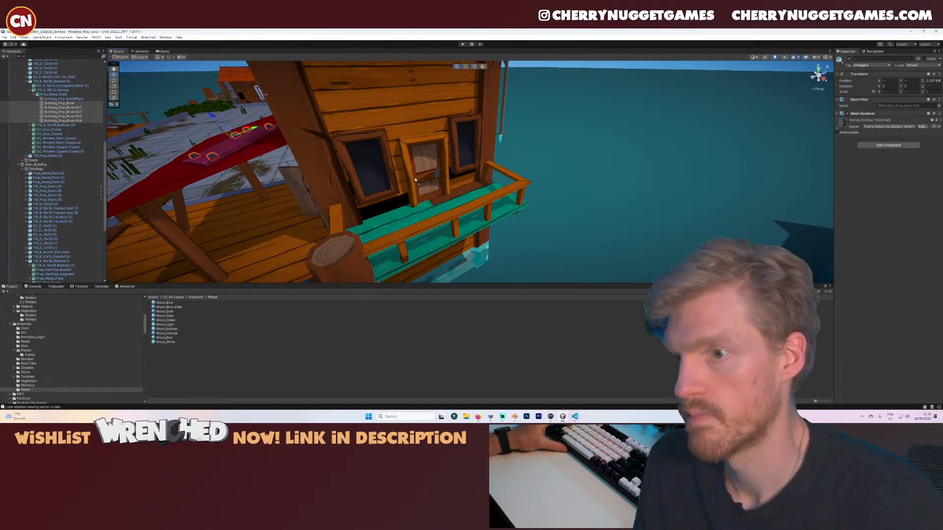
scroll(421, 186, "down", 2)
left_click_drag(169, 312, 440, 159)
- Apply Wood_Gray to the inner frame of the white ground-level door beside the wooden stairs
scroll(441, 160, "down", 5)
right_click_drag(334, 191, 396, 198)
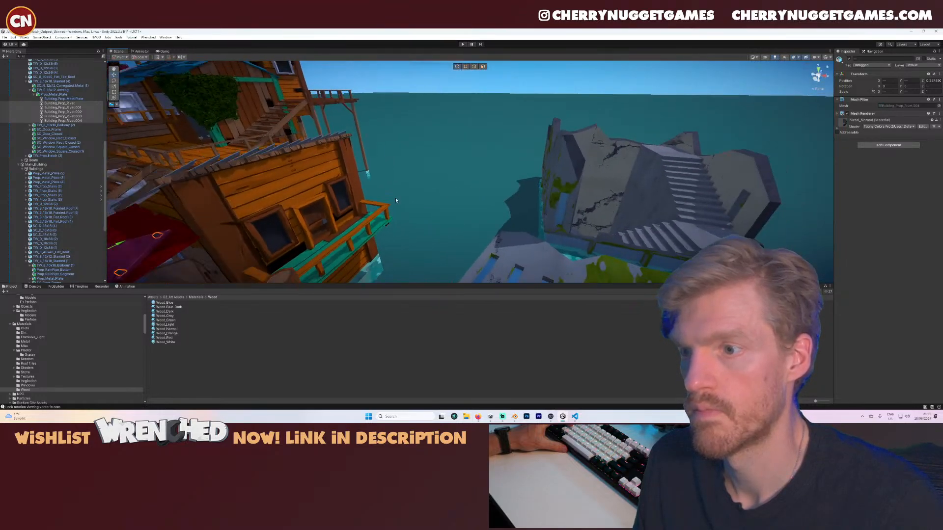
middle_click_drag(396, 197, 574, 143)
right_click_drag(294, 187, 353, 197)
middle_click_drag(294, 211, 425, 163)
scroll(424, 162, "down", 5)
right_click_drag(510, 177, 437, 180)
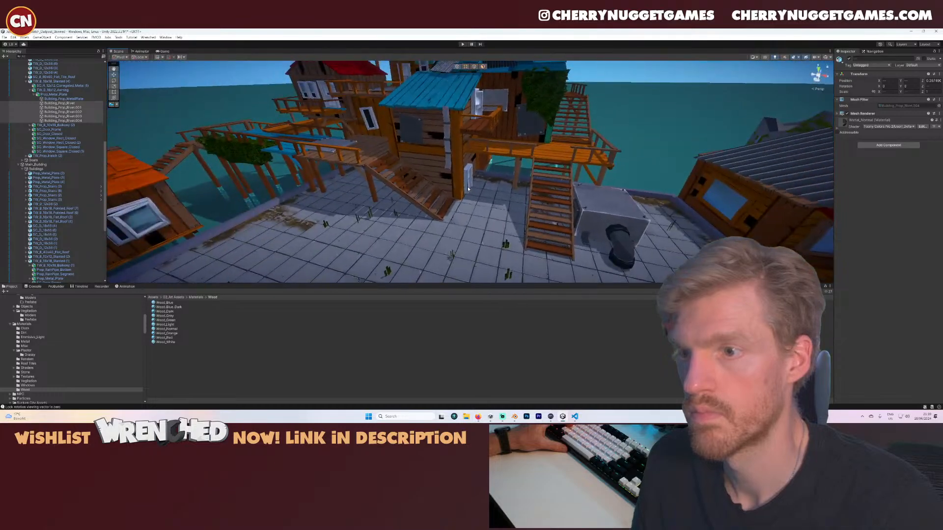
scroll(491, 182, "up", 4)
middle_click_drag(550, 181, 393, 198)
scroll(455, 188, "up", 4)
right_click_drag(393, 198, 337, 204)
scroll(397, 191, "up", 5)
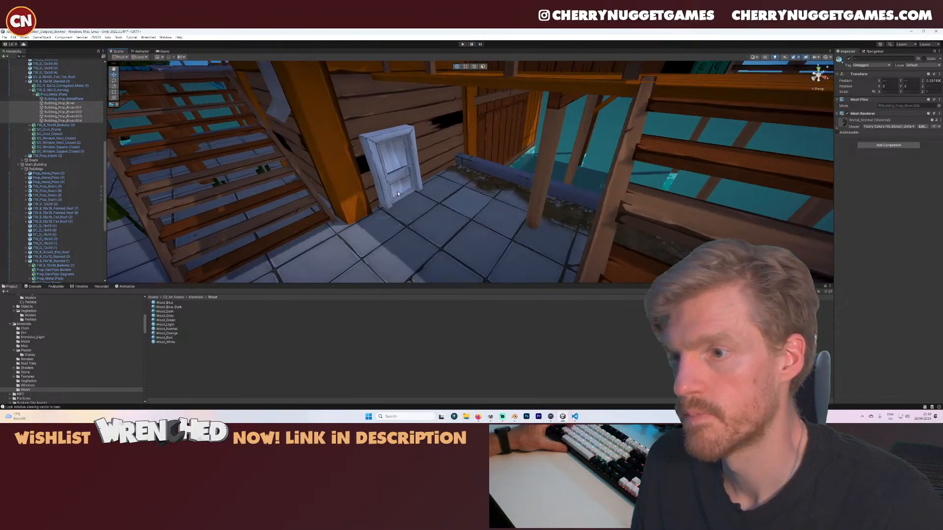
middle_click_drag(397, 191, 282, 224)
left_click_drag(173, 316, 323, 178)
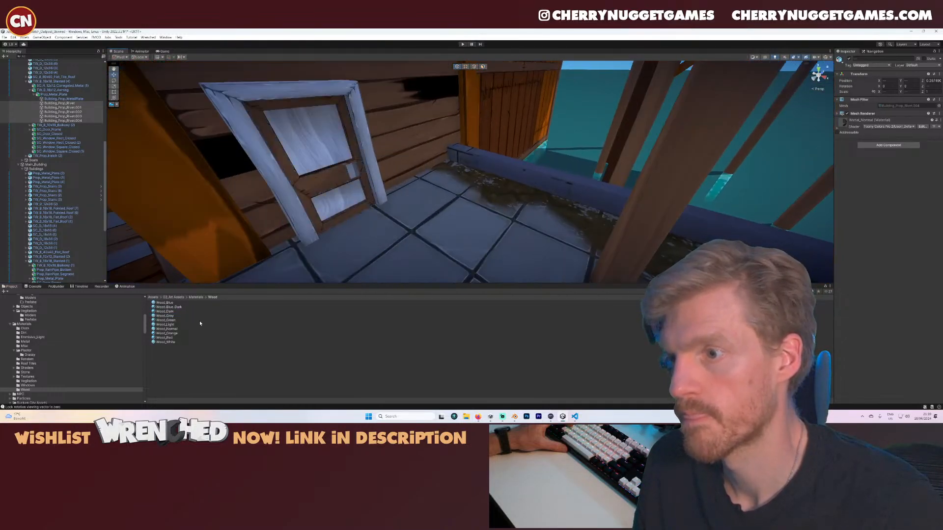
- Finish the ground-level door with Wood_Light panels, a Wood_Normal outer frame and a Metal_Normal lock plate
left_click_drag(167, 325, 282, 197)
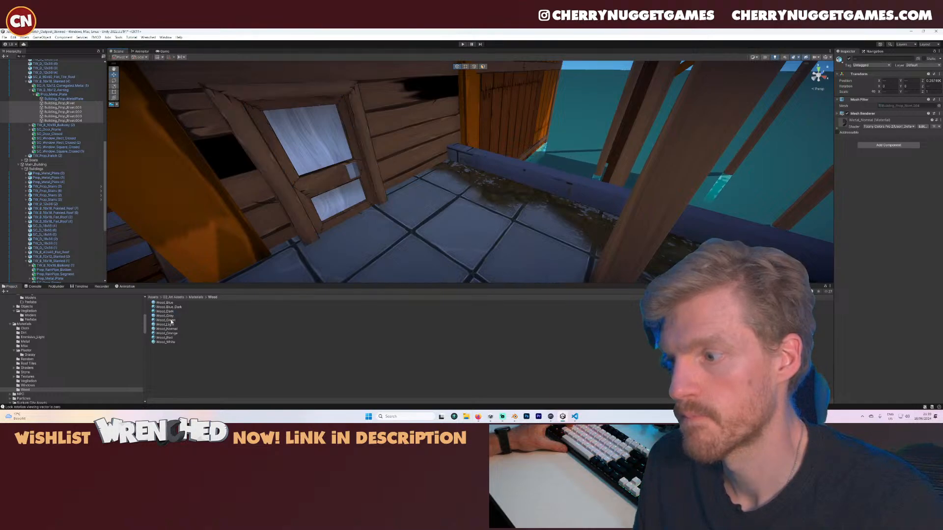
left_click_drag(170, 322, 310, 162)
left_click_drag(173, 332, 299, 216)
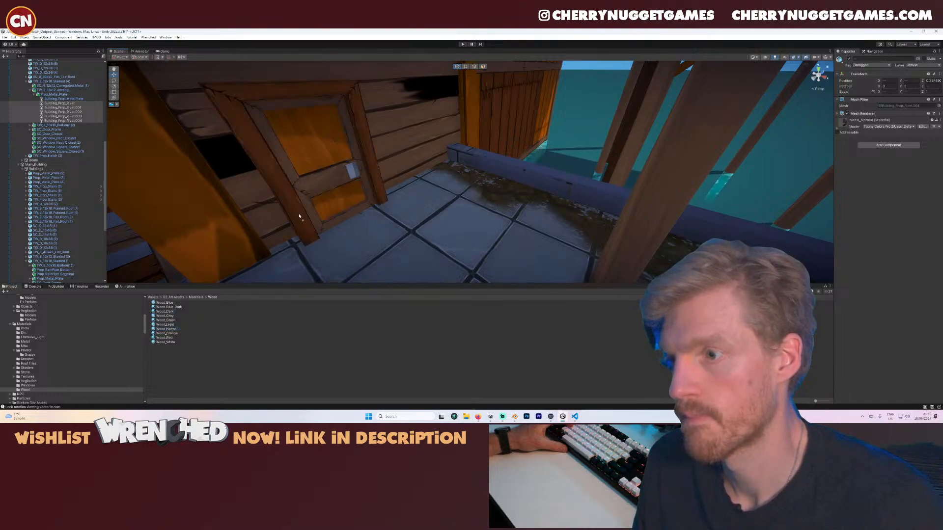
left_click(25, 342)
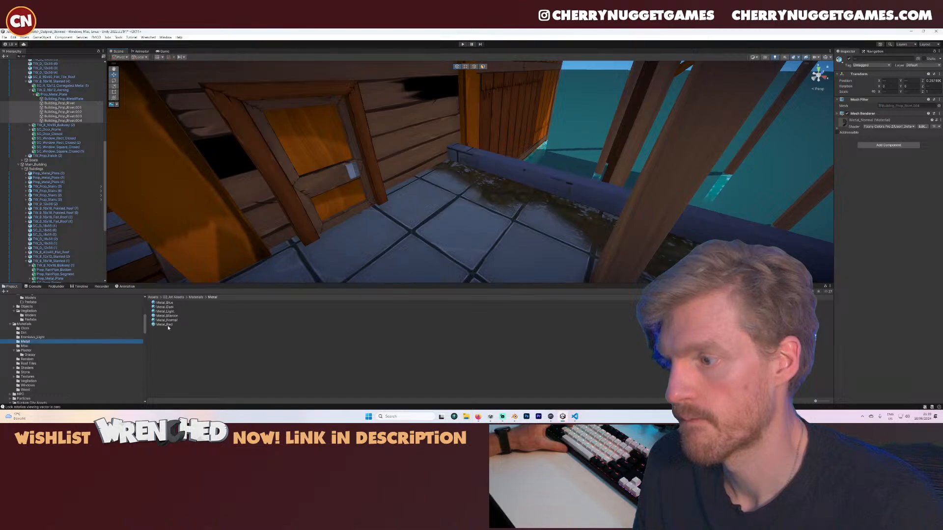
left_click_drag(173, 321, 353, 172)
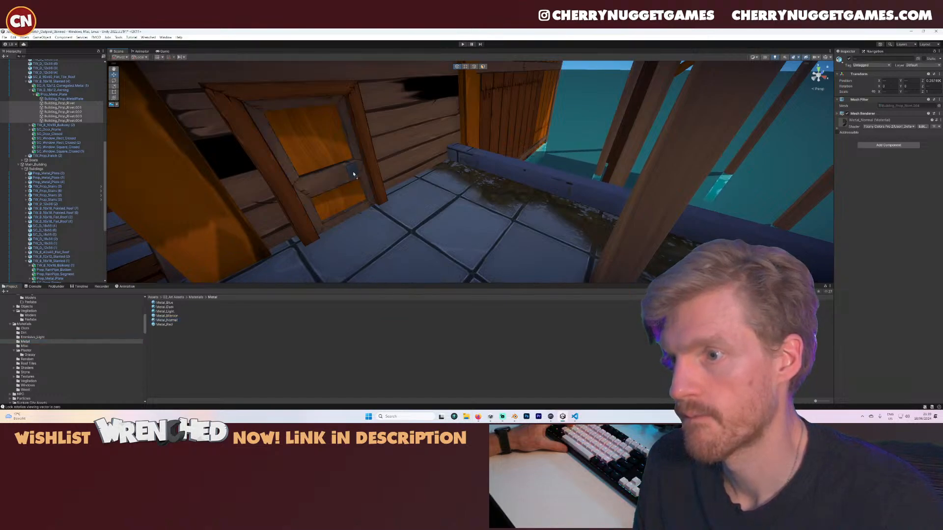
- Apply Metal_Light to the lock plate of the white door under the blue roof
scroll(355, 173, "down", 5)
middle_click_drag(425, 162, 385, 256)
scroll(385, 256, "up", 5)
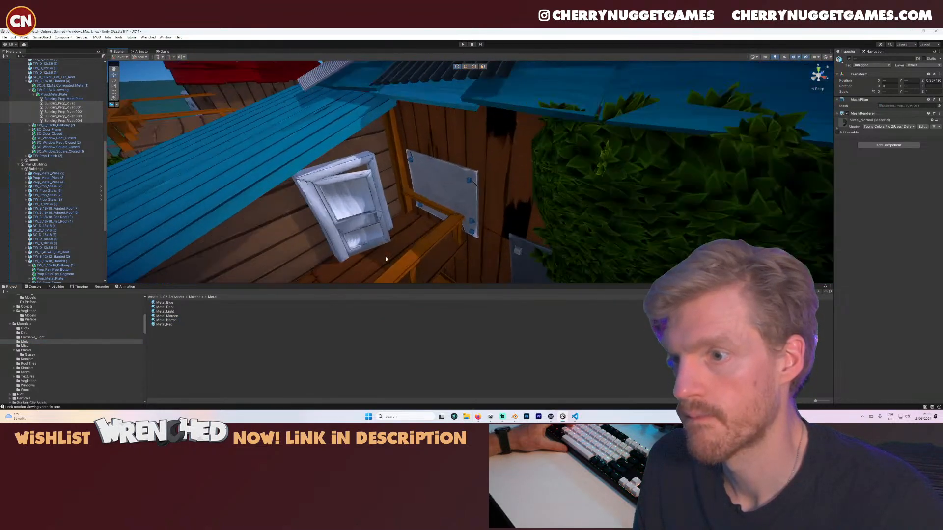
left_click_drag(167, 311, 358, 227)
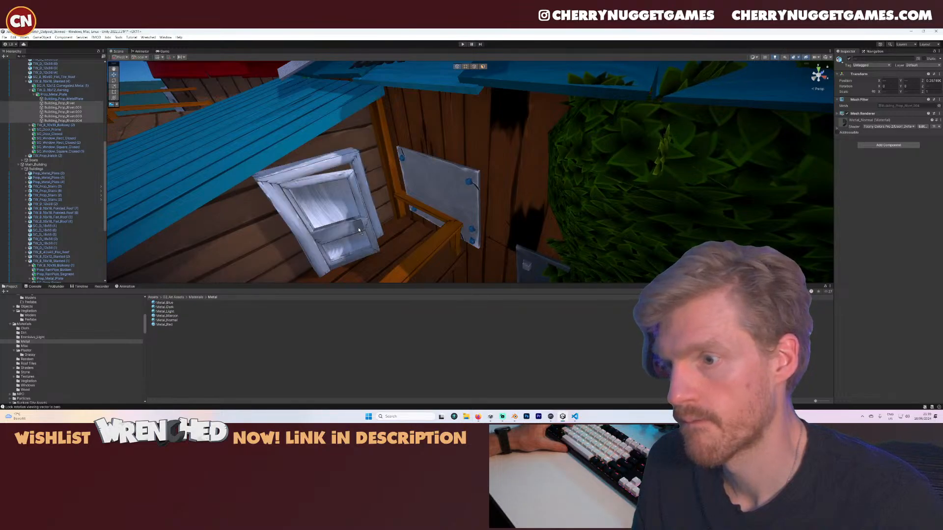
- Apply Metal_Dark and Metal_Normal to further metal fittings on the neighbouring parts of the outpost
scroll(361, 226, "down", 6)
middle_click_drag(441, 224, 475, 217)
right_click_drag(475, 217, 423, 198)
scroll(423, 198, "up", 3)
scroll(330, 263, "up", 1)
left_click_drag(167, 308, 420, 165)
scroll(392, 166, "down", 3)
right_click_drag(391, 166, 479, 212)
left_click_drag(170, 320, 476, 181)
- Try Metal_Dark, Metal_Light and Metal_Maroon on the metal brackets of the white plank wall, settling on Metal_Normal
scroll(475, 181, "down", 3)
right_click_drag(475, 180, 210, 247)
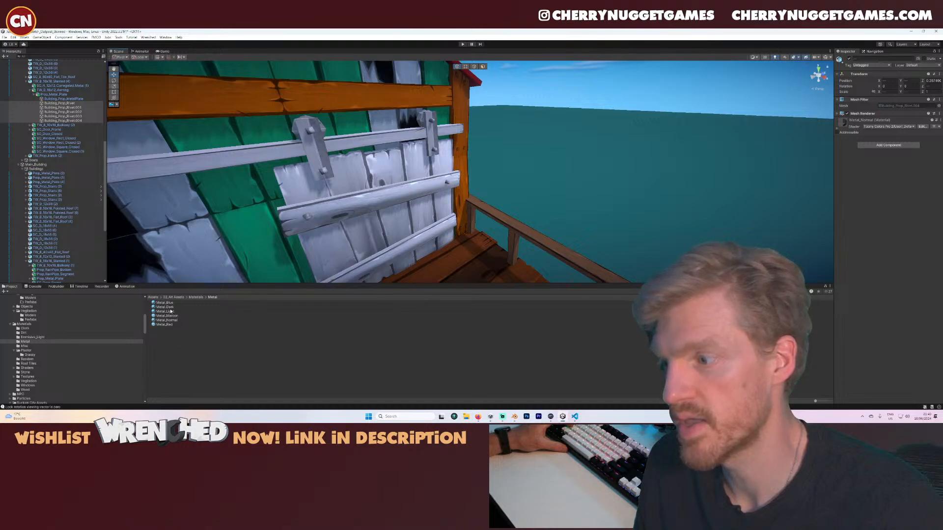
left_click_drag(170, 307, 323, 131)
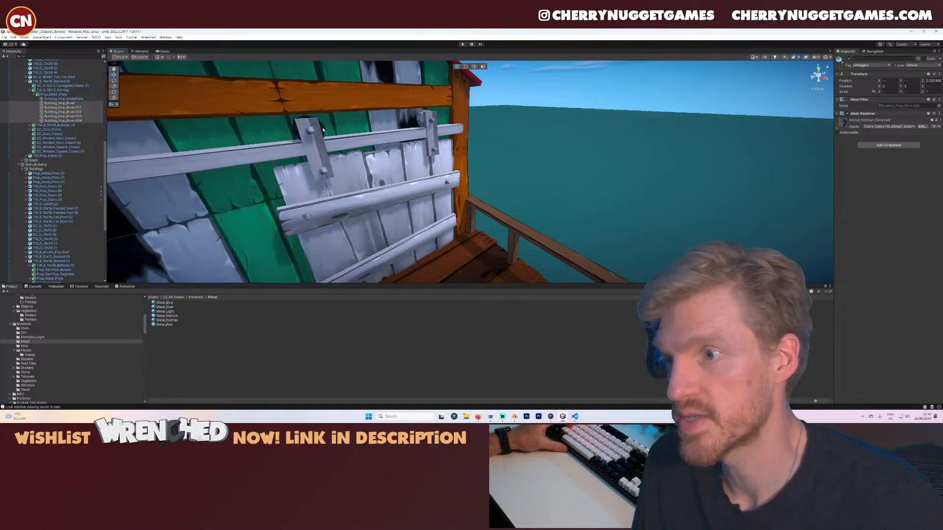
left_click_drag(170, 310, 343, 189)
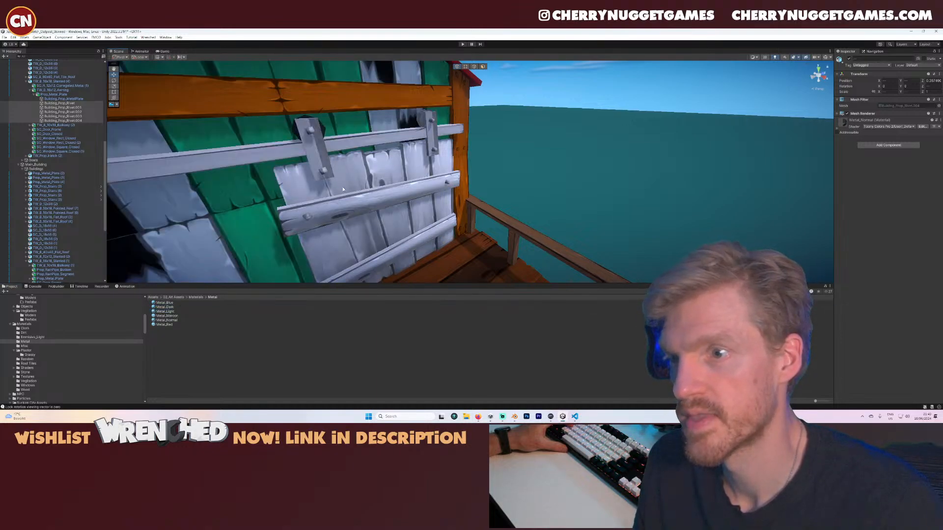
left_click_drag(171, 315, 328, 161)
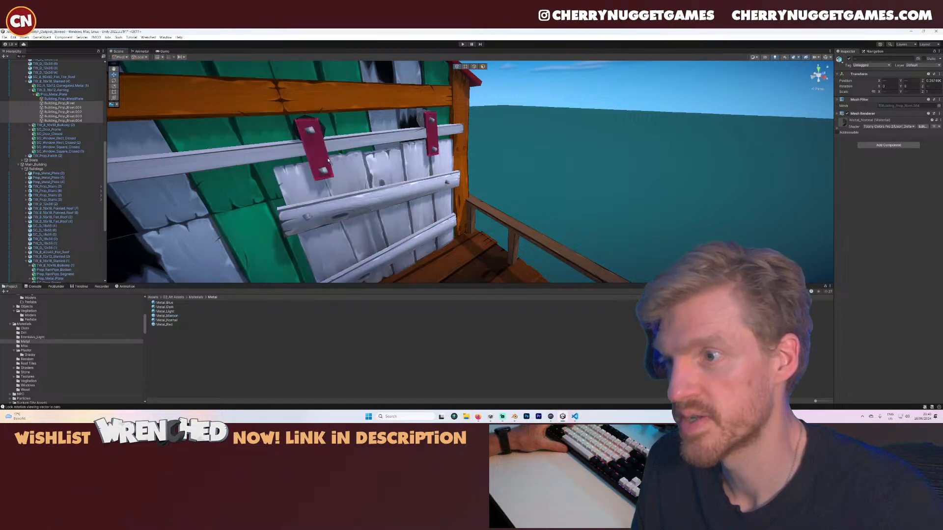
left_click_drag(172, 321, 320, 160)
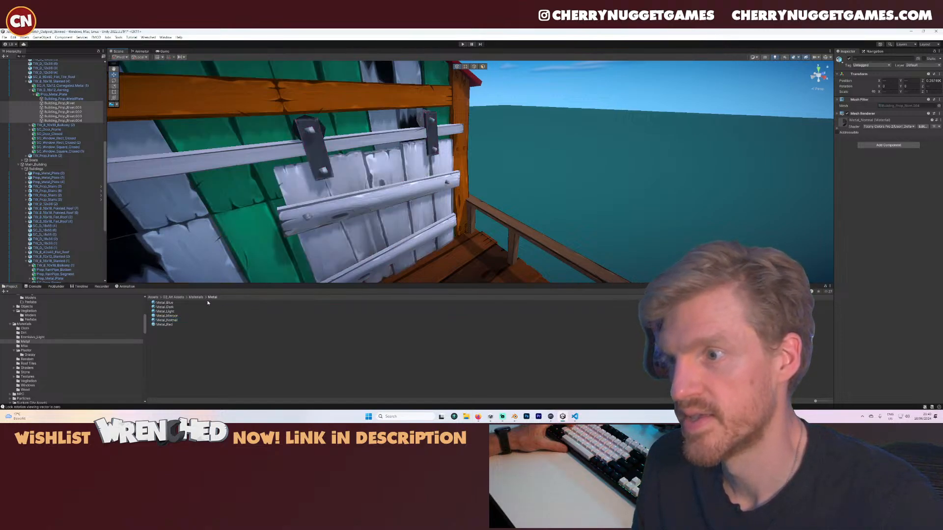
- Give the sliding door Metal_Light hanger fittings, a Wood_Gray rail, Wood_Red planks and a Wood_Light frame
left_click_drag(170, 311, 315, 134)
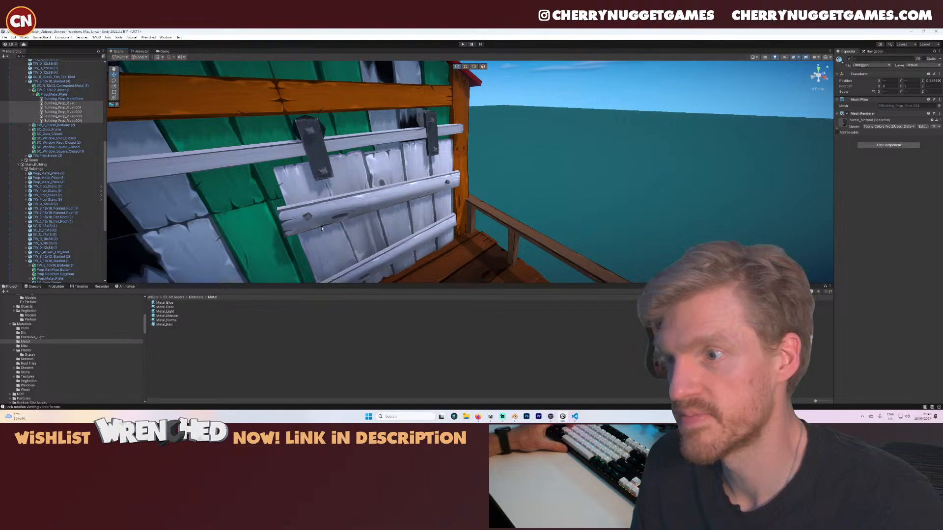
left_click_drag(277, 253, 410, 198, "alt")
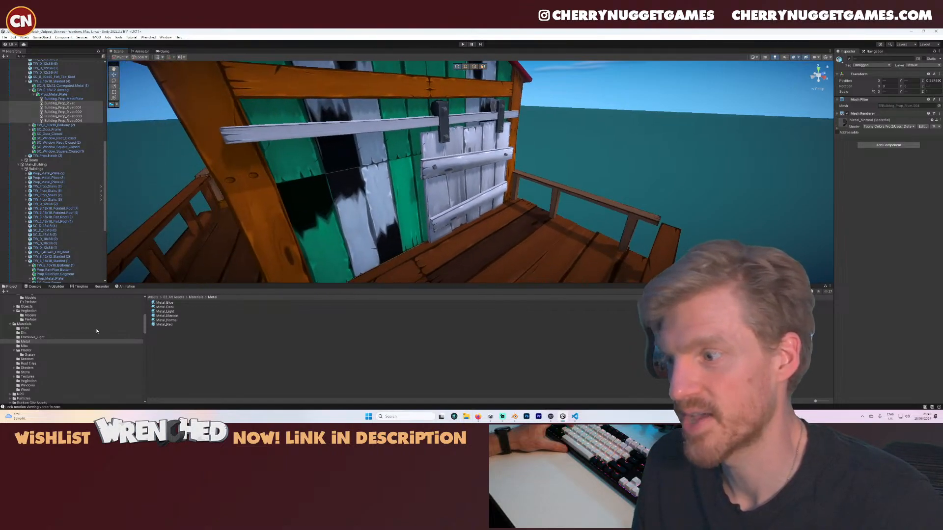
left_click(25, 390)
left_click_drag(172, 318, 362, 127)
left_click_drag(324, 267, 457, 201)
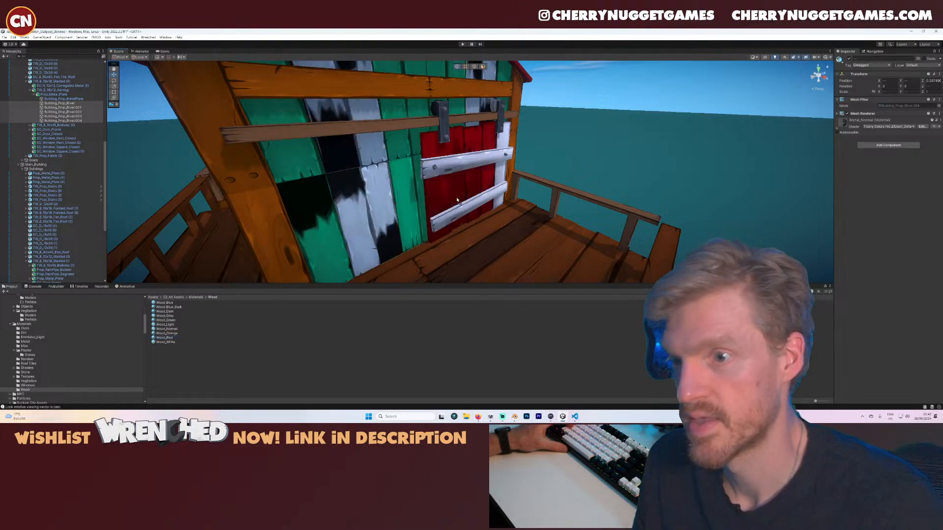
left_click_drag(172, 337, 503, 152)
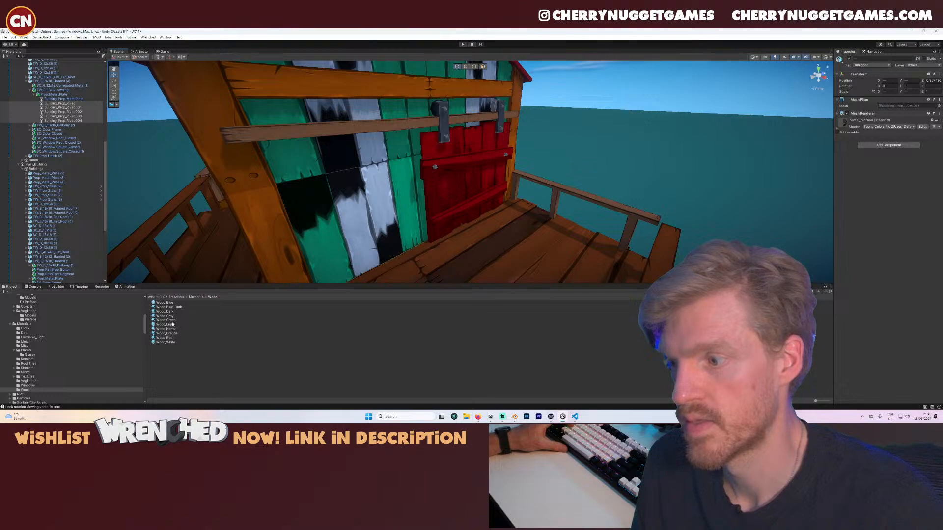
left_click_drag(172, 324, 507, 147)
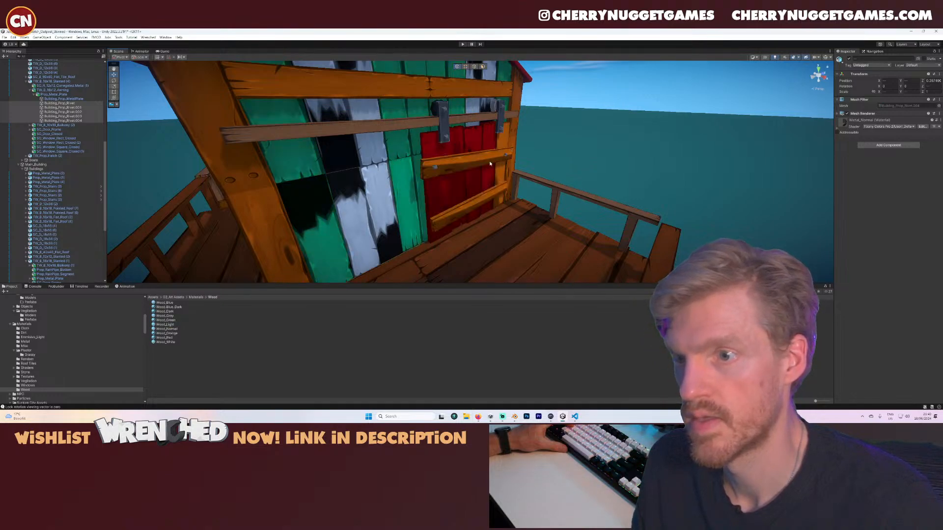
- Try Wood_Green and Wood_Gray on the sliding door's planks and apply Wood_Dark to its rail
scroll(479, 179, "down", 5)
right_click_drag(467, 195, 467, 185)
scroll(464, 187, "down", 3)
scroll(460, 192, "up", 3)
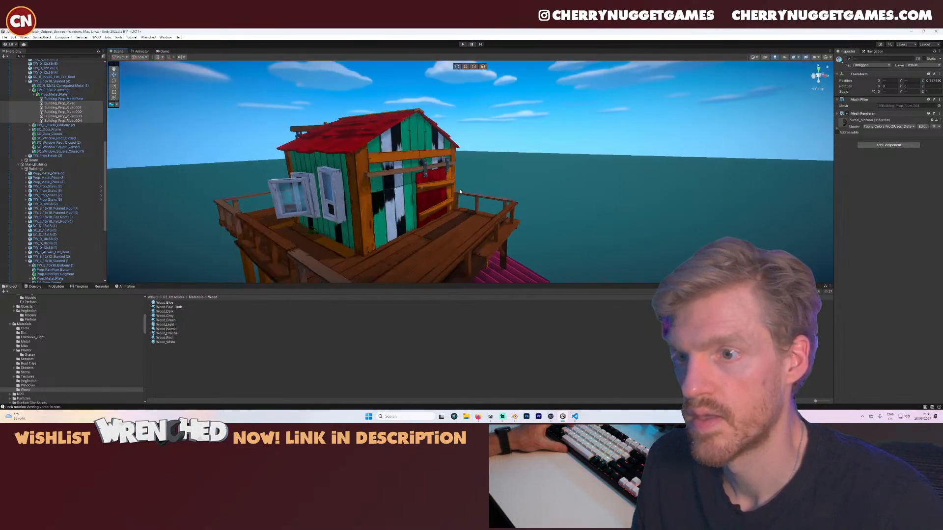
scroll(460, 192, "up", 2)
left_click_drag(174, 324, 423, 186)
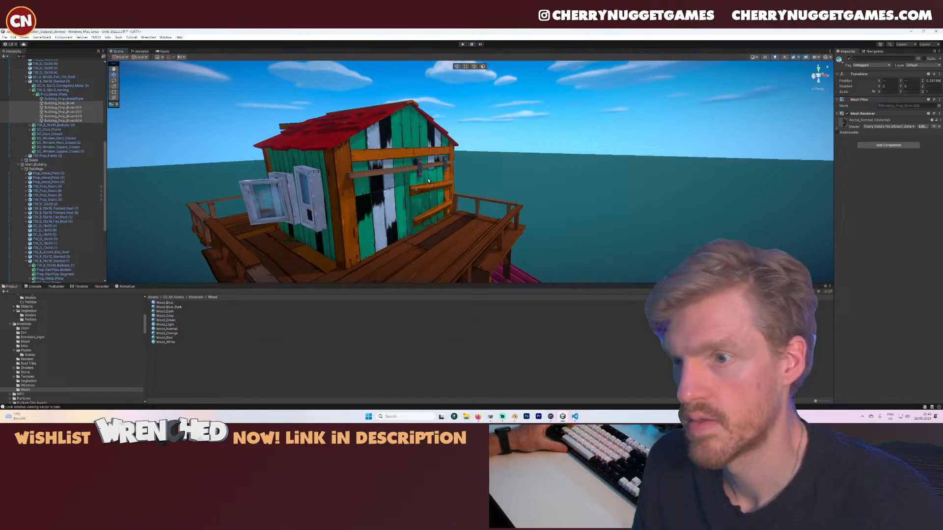
left_click_drag(168, 313, 434, 166)
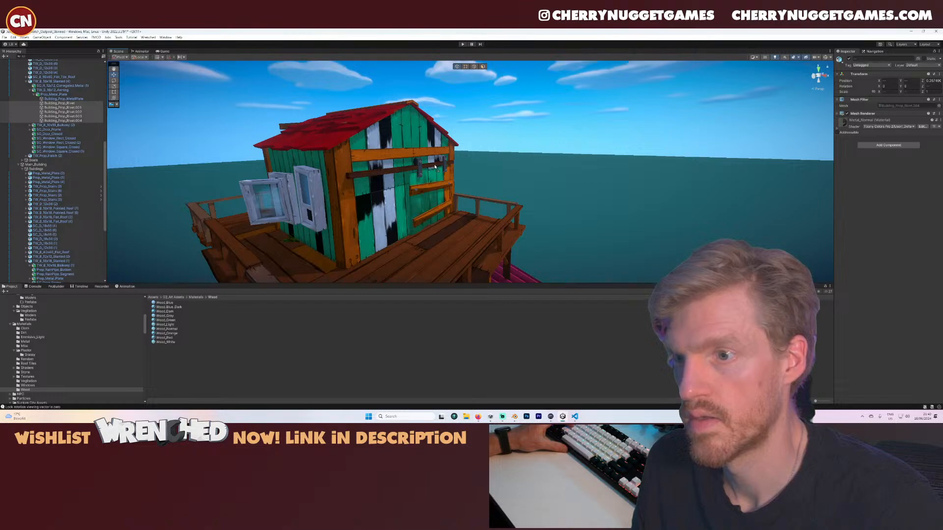
left_click_drag(172, 317, 425, 199)
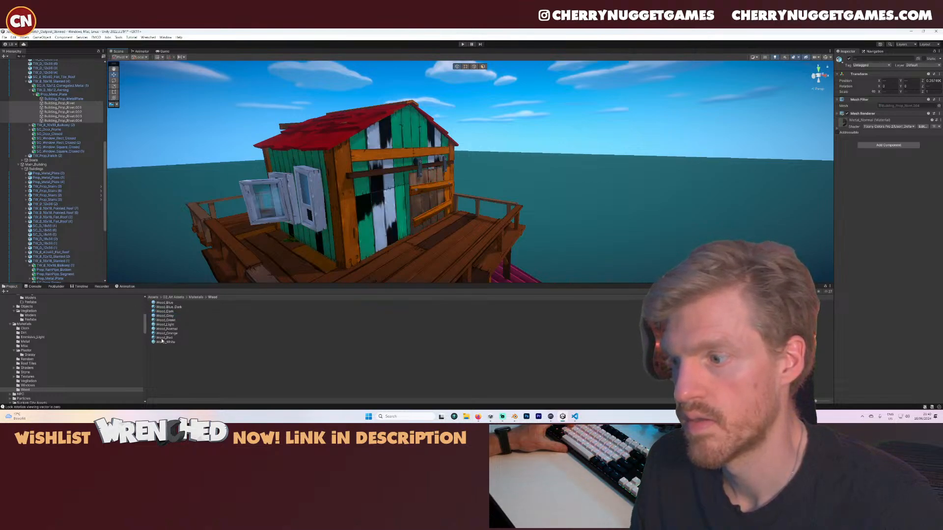
- Try Wood_Orange, Wood_Red and Wood_White on the planks and frame of the sliding door
left_click_drag(171, 337, 450, 200)
left_click_drag(174, 335, 443, 197)
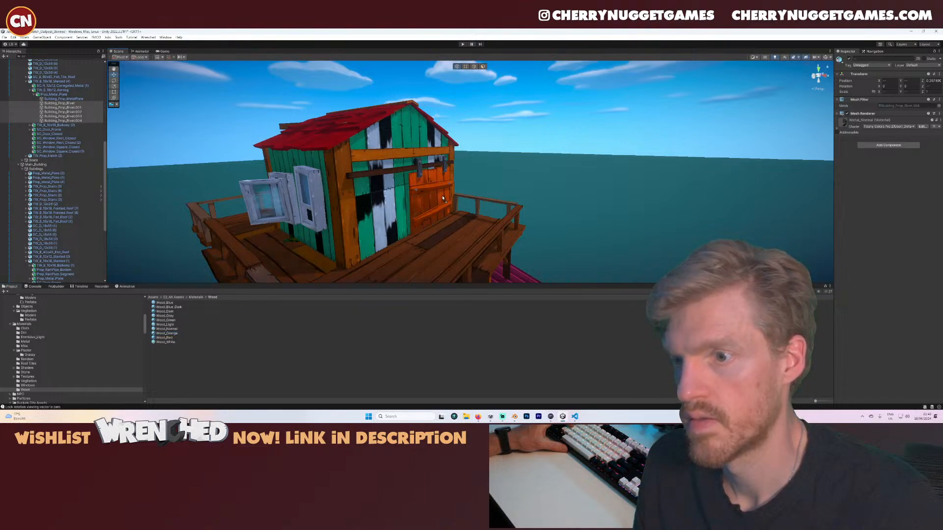
left_click_drag(170, 338, 442, 189)
left_click_drag(160, 342, 461, 226)
- Give the red-roofed cabin's narrow window a Wood_Normal frame and Wood_Light crossbar, and its open window a Wood_Light sash and Wood_Gray frame
scroll(447, 205, "down", 5)
left_click(454, 208)
middle_click_drag(462, 226, 520, 211)
scroll(481, 260, "up", 3)
scroll(520, 211, "up", 2)
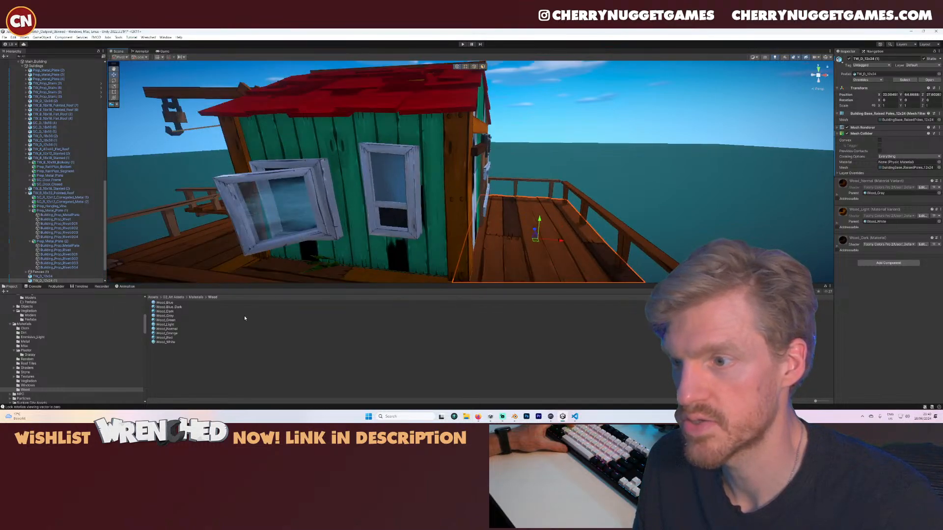
left_click_drag(167, 329, 411, 208)
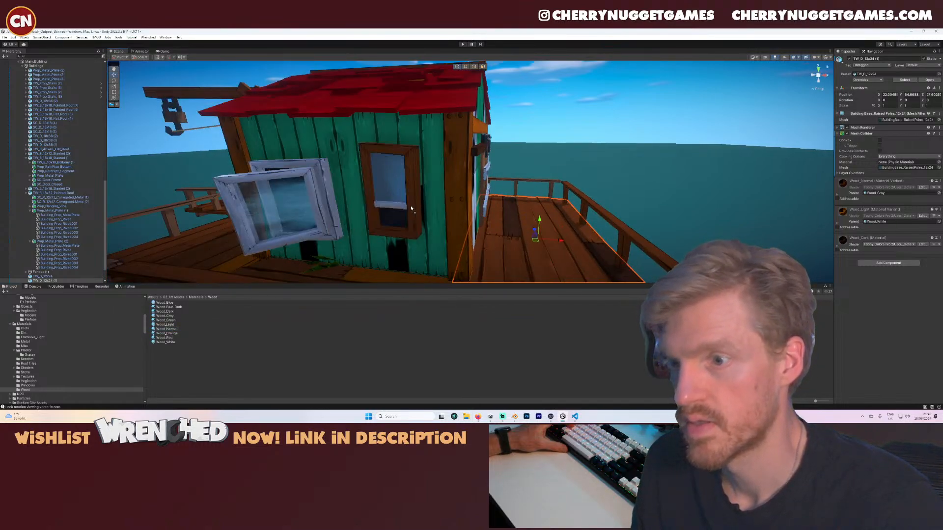
left_click_drag(162, 327, 384, 207)
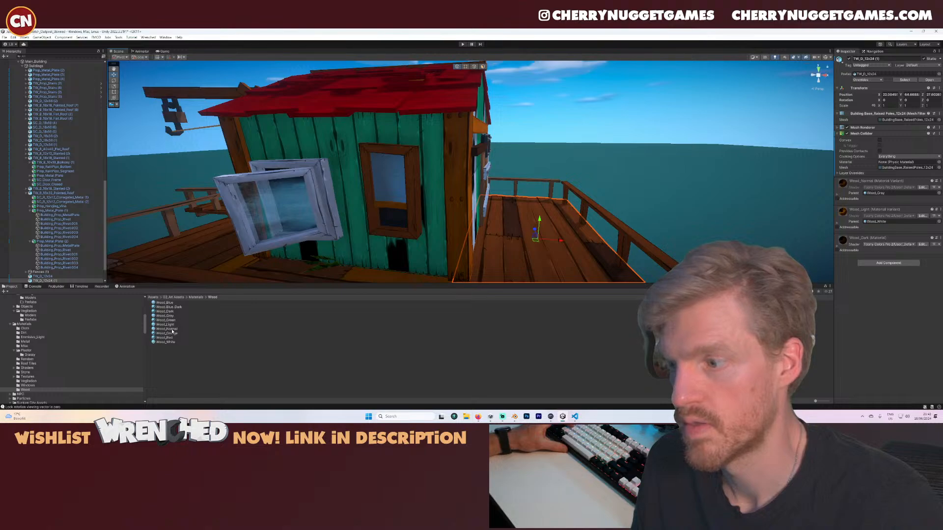
left_click_drag(172, 333, 322, 217)
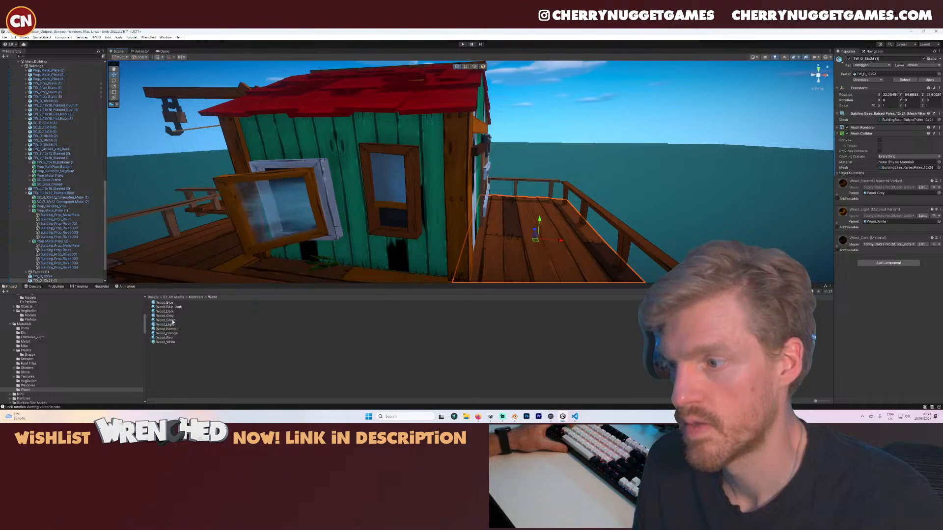
left_click_drag(171, 317, 337, 211)
- Apply Wood_Light to the upper cabin's door and try different wood materials on its frame, including Wood_Blue_Dark
right_click_drag(336, 211, 371, 210)
left_click_drag(166, 337, 429, 194)
left_click_drag(164, 324, 430, 199)
left_click_drag(180, 308, 447, 202)
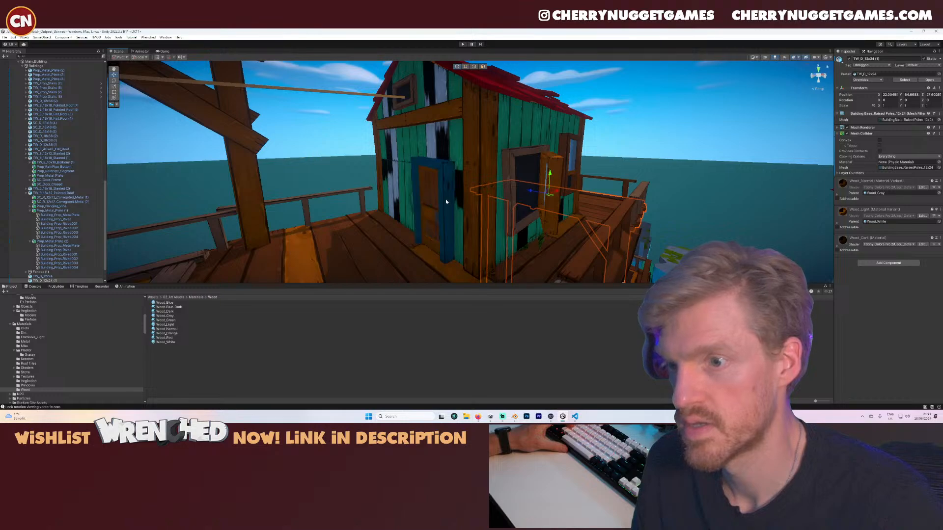
left_click_drag(172, 322, 446, 210)
- Give the lower green wall's door Wood_Light boards, Wood_Normal panels and a Wood_Gray frame, and recolour the neighbouring wide window's frame
scroll(446, 210, "down", 8)
left_click_drag(510, 211, 436, 198, "alt")
scroll(391, 220, "up", 5)
middle_click_drag(391, 220, 416, 195)
scroll(416, 195, "up", 5)
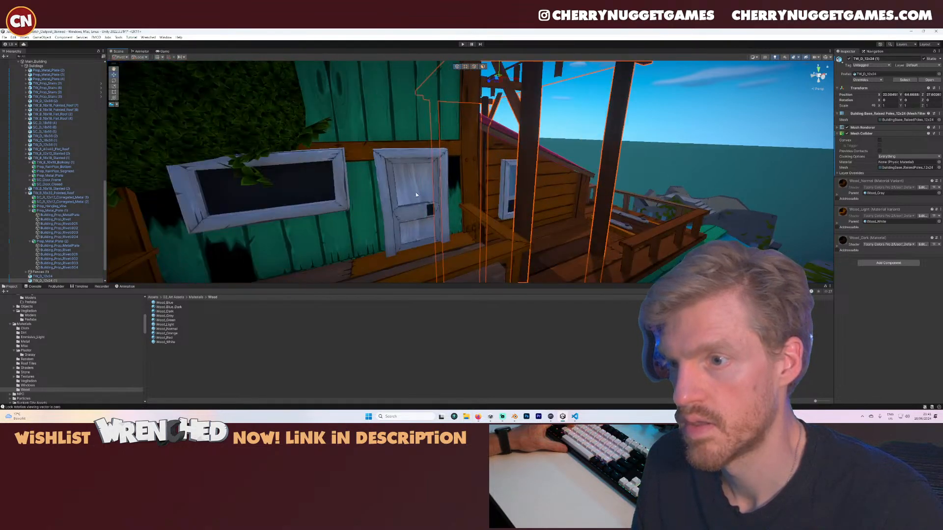
left_click_drag(406, 212, 413, 216)
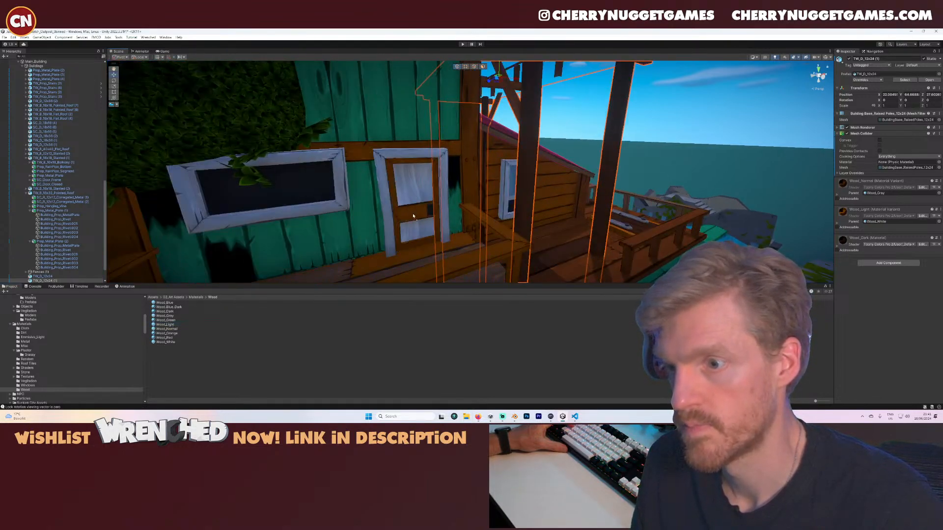
left_click(200, 315)
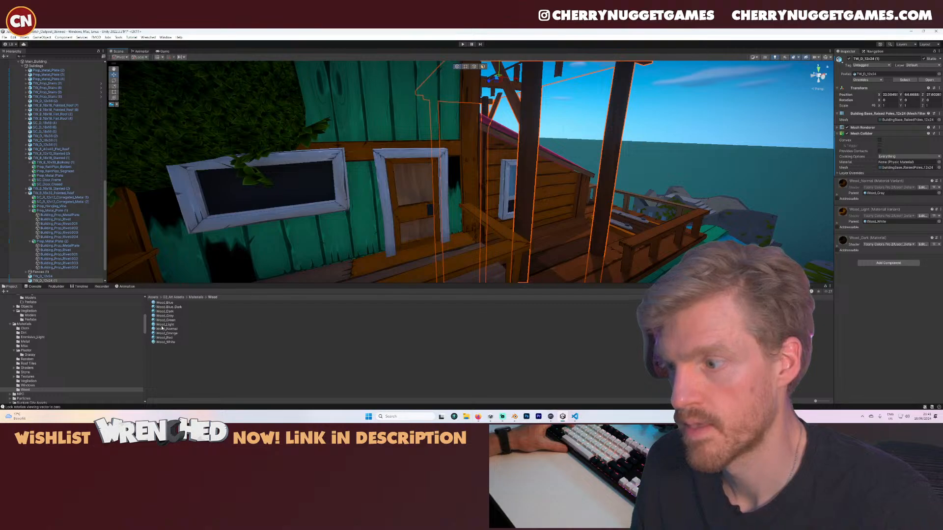
left_click_drag(170, 316, 390, 195)
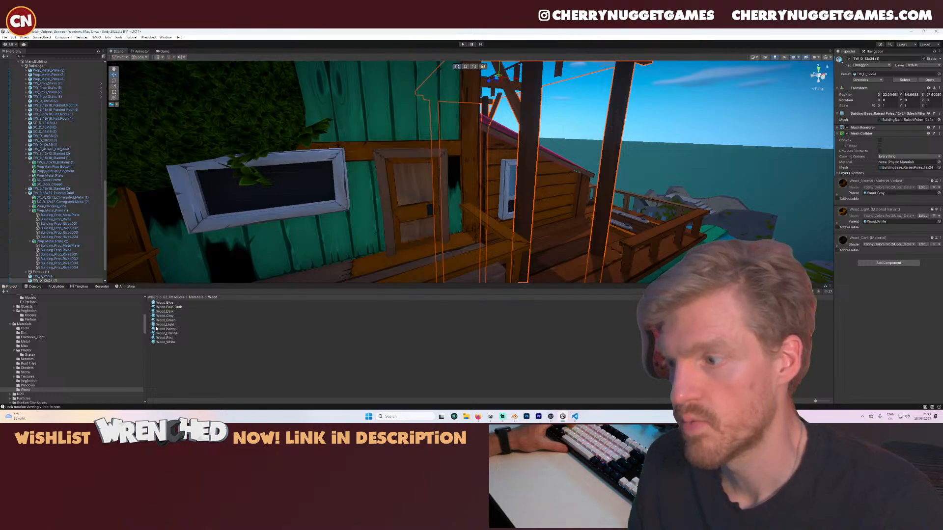
left_click_drag(166, 316, 318, 215)
- Apply Wood_Green to the frame and crossbar of the window on the orange plank wall under the sloped roof
middle_click_drag(565, 201, 366, 225)
scroll(336, 241, "up", 3)
left_click_drag(184, 319, 328, 220)
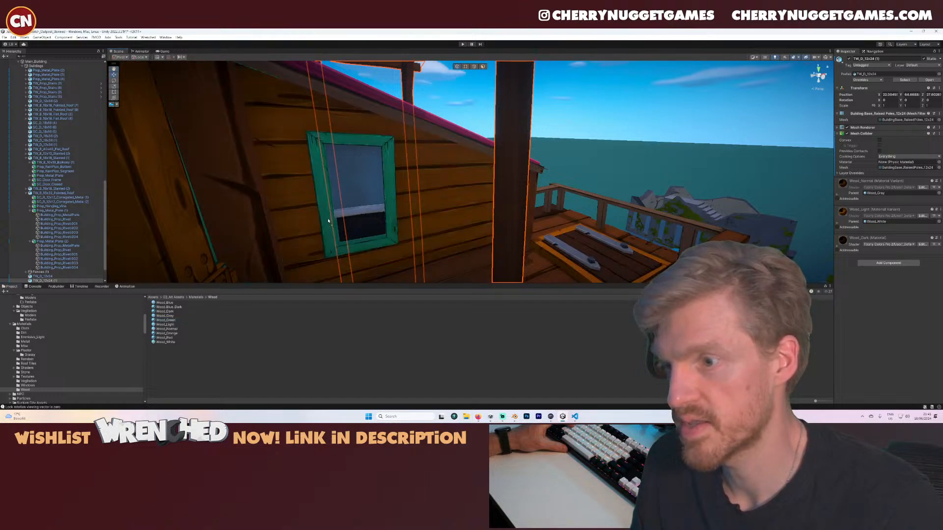
left_click_drag(166, 321, 361, 213)
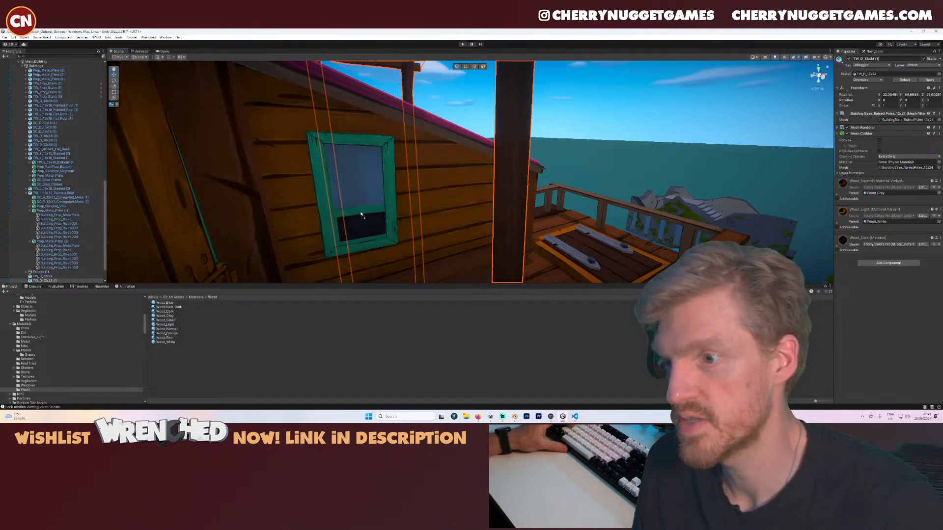
- Apply Wood_Orange to the small window beside the ivy and Wood_Normal to the larger window next to it
scroll(368, 244, "down", 5)
middle_click_drag(368, 244, 423, 208)
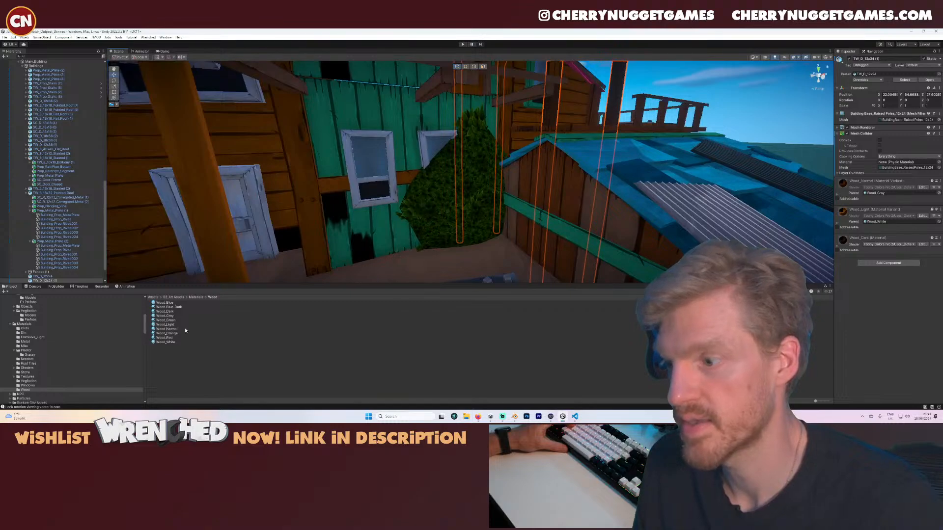
left_click_drag(186, 333, 425, 138)
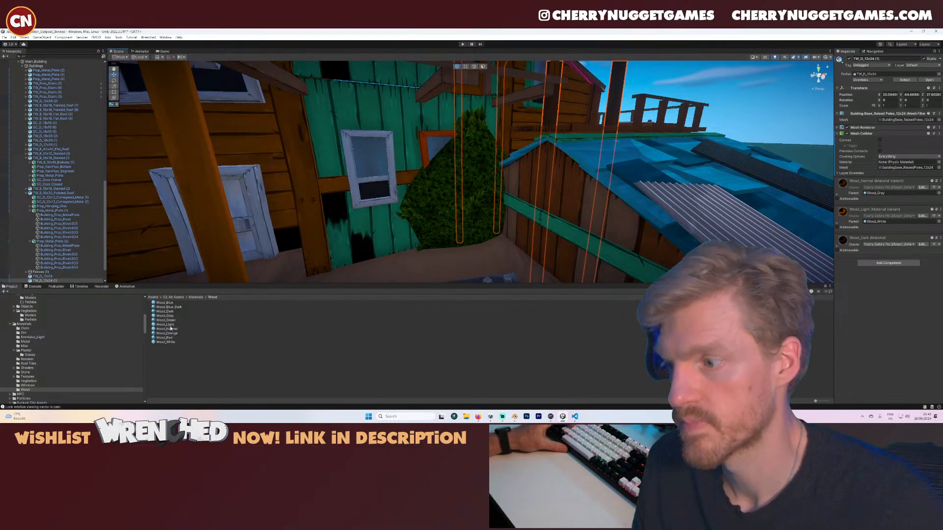
left_click_drag(166, 328, 351, 202)
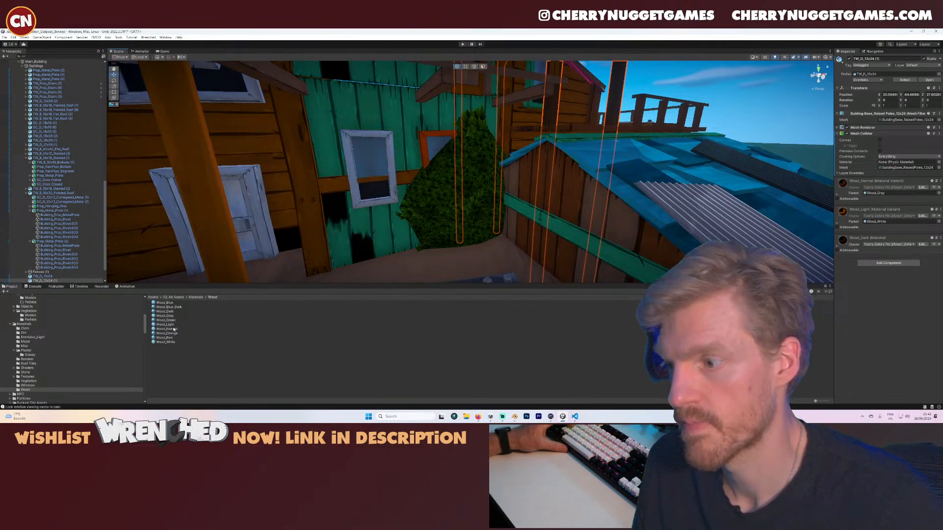
left_click_drag(173, 329, 357, 187)
- Apply Wood_Gray to the frames of the two dark windows in the shaded corner of the lower orange wall
right_click_drag(357, 187, 355, 226)
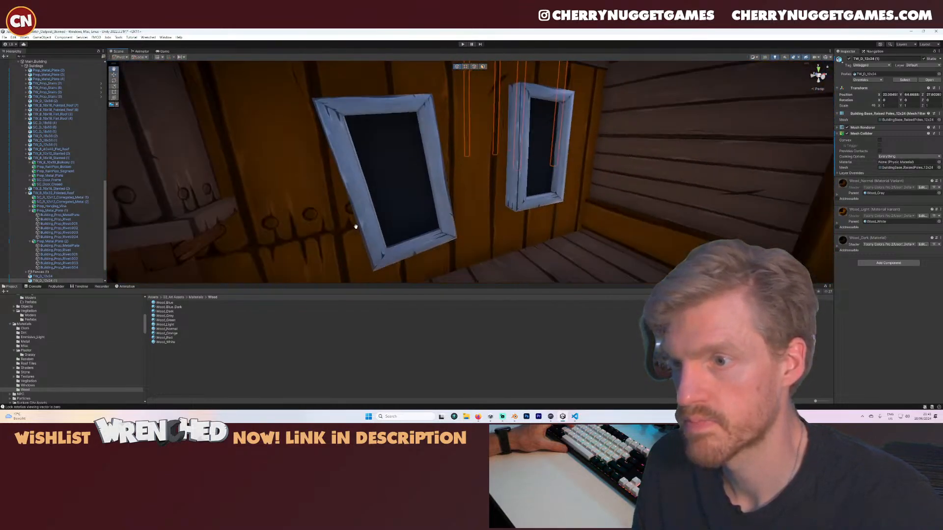
middle_click_drag(356, 226, 356, 222)
left_click_drag(175, 321, 377, 248)
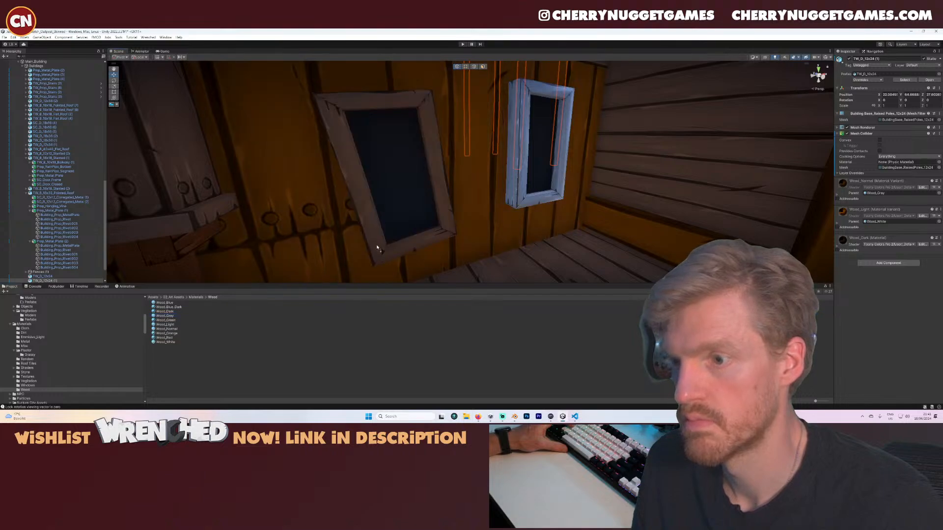
left_click_drag(172, 319, 510, 190)
- Give the brown cabin's door a Wood_Green outer frame, Wood_Normal boards and Wood_Light panels
scroll(503, 199, "down", 6)
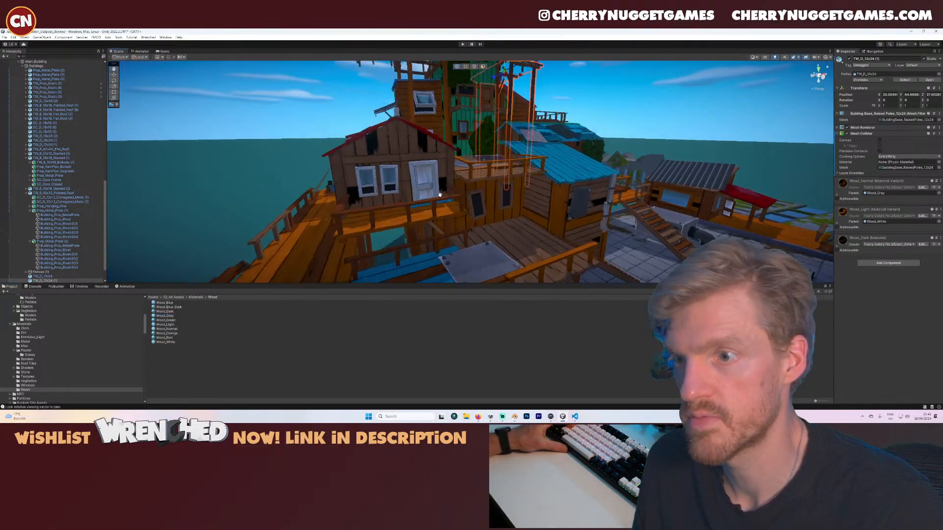
scroll(467, 203, "up", 4)
scroll(470, 206, "down", 3)
scroll(463, 213, "up", 3)
middle_click_drag(472, 256, 458, 198)
left_click(25, 342)
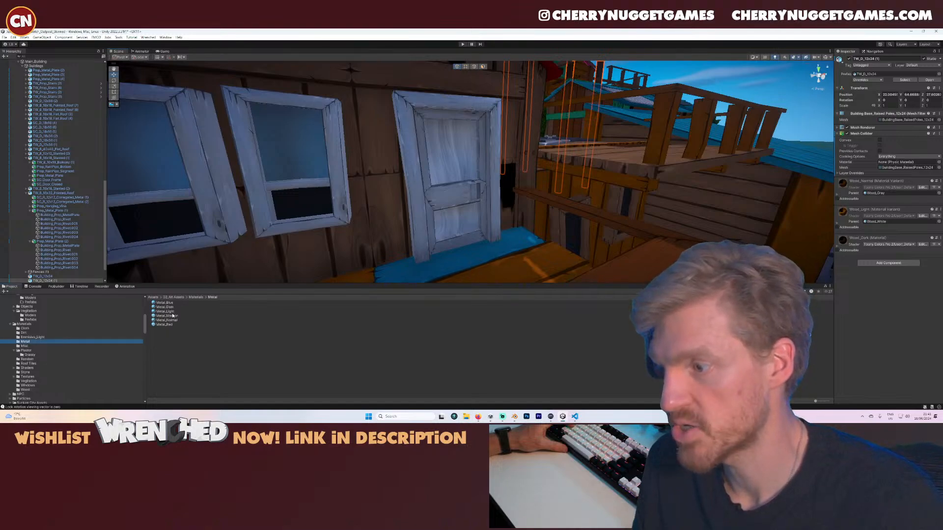
left_click(25, 390)
left_click_drag(166, 320, 412, 211)
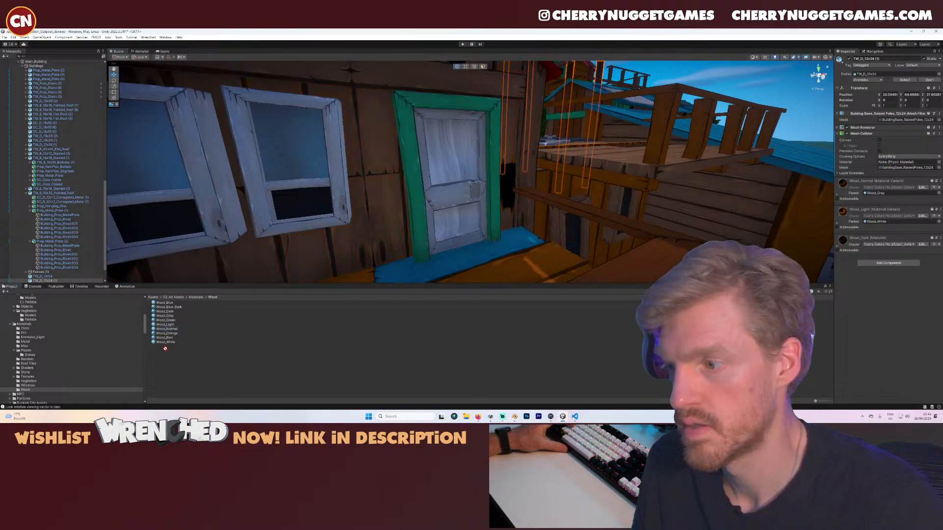
left_click_drag(166, 328, 448, 195)
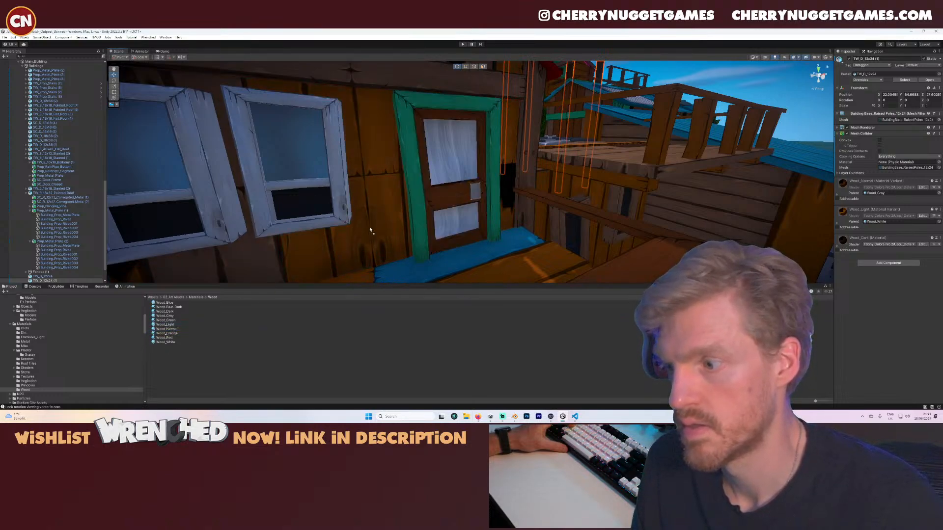
left_click_drag(371, 230, 432, 168)
- Give the brown cabin's windows Wood_Normal crossbars, with a Wood_Light frame on one and Wood_Green replaced by Wood_Dark on the other
left_click_drag(174, 331, 221, 234)
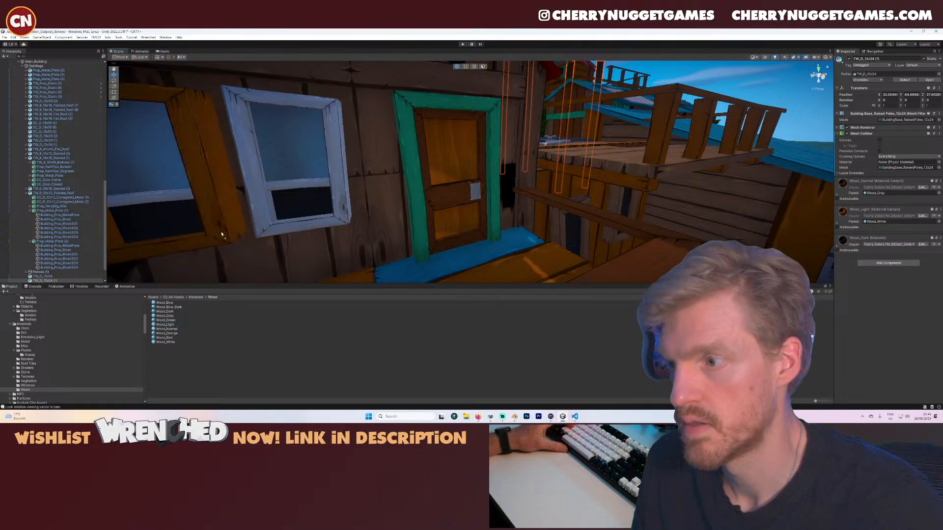
left_click_drag(170, 320, 265, 231)
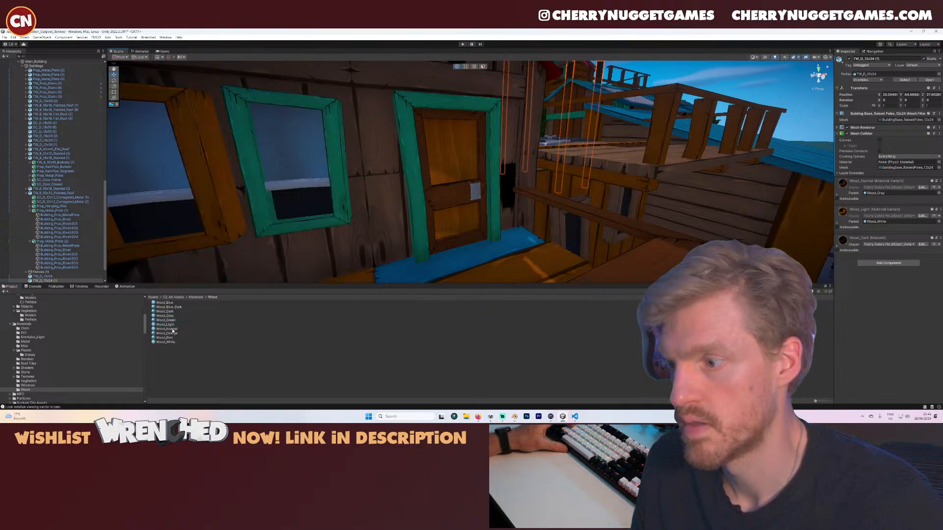
left_click_drag(173, 332, 271, 203)
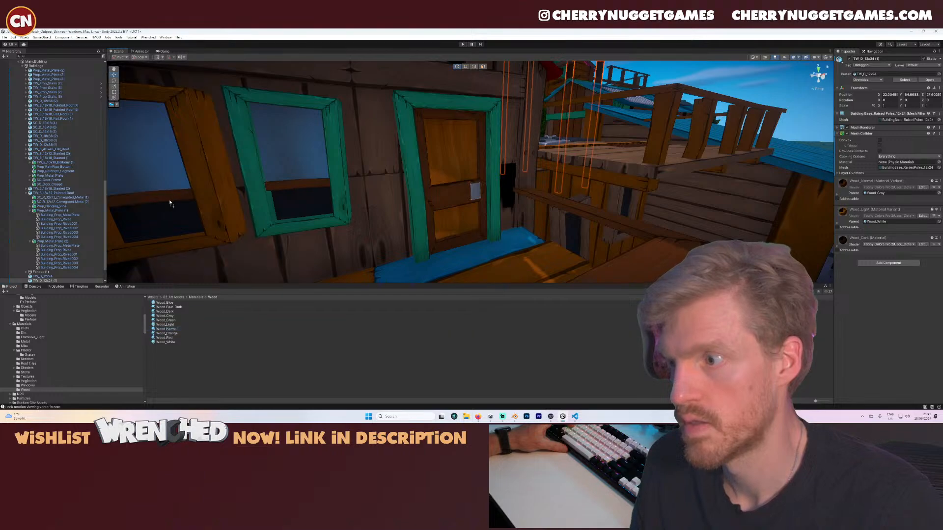
scroll(280, 206, "down", 10)
scroll(438, 208, "up", 3)
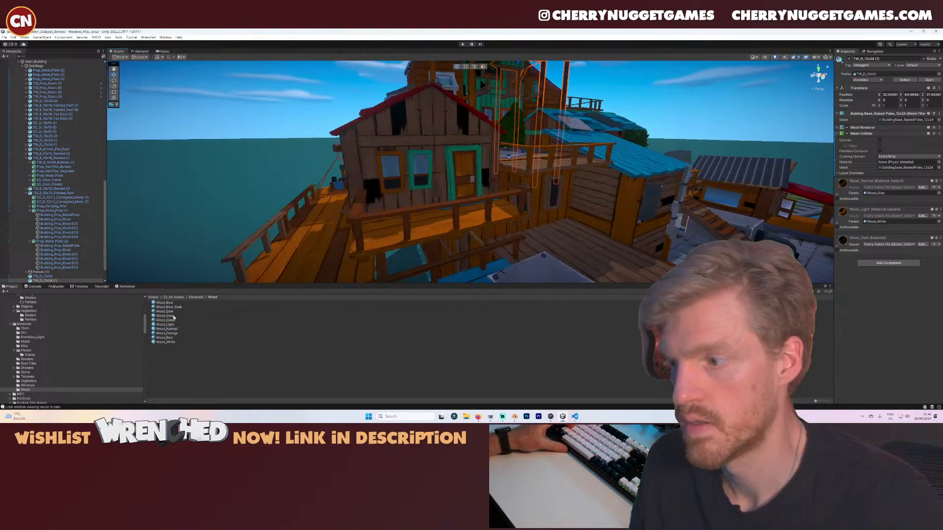
left_click_drag(173, 318, 415, 156)
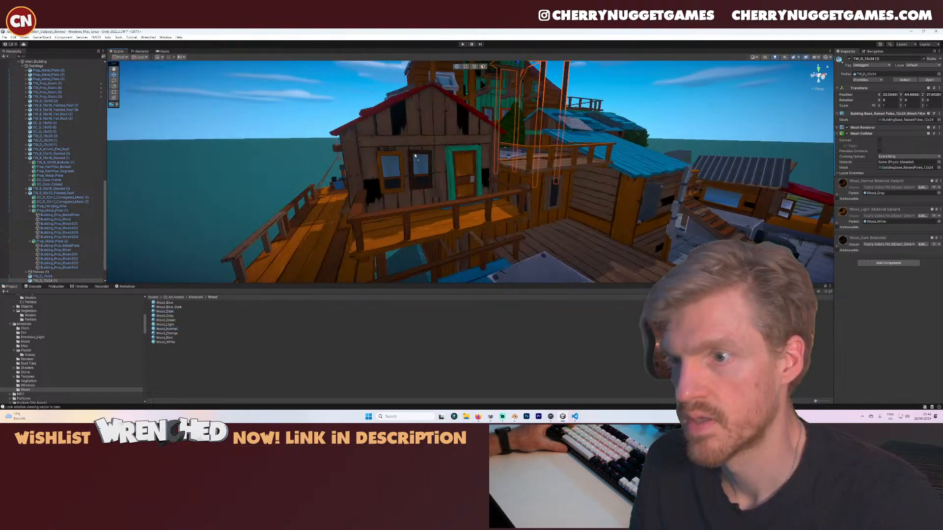
- Adjust the base colour of the Wood_Dark material to a slightly lighter, muted brown
left_click(166, 311)
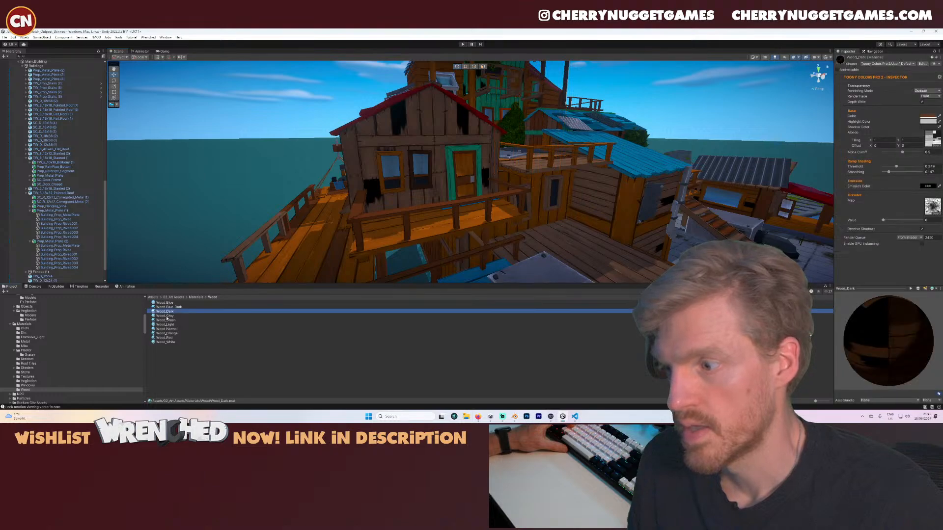
left_click(928, 119)
left_click_drag(913, 159, 911, 156)
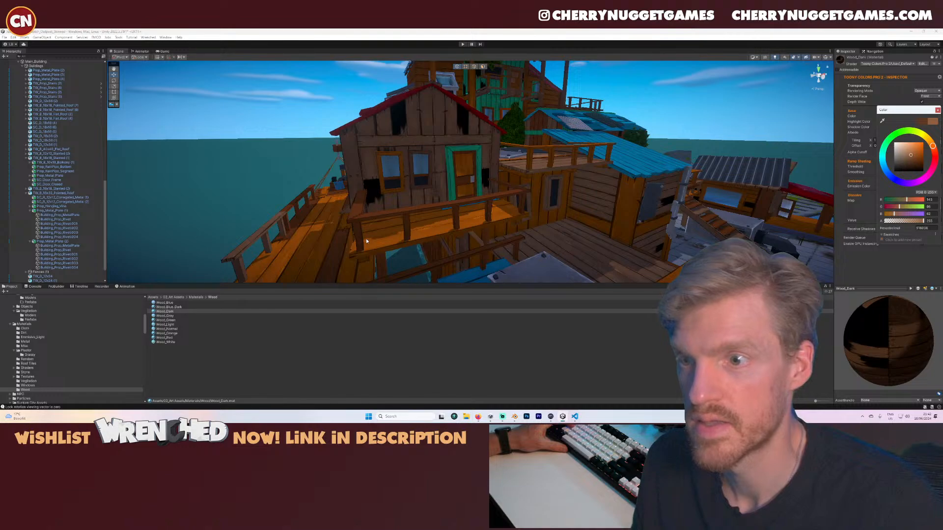
- Replace the green outer frame of the brown cabin's door with brown wood and rework the door's wood materials
left_click_drag(166, 312, 451, 161)
left_click_drag(171, 324, 454, 151)
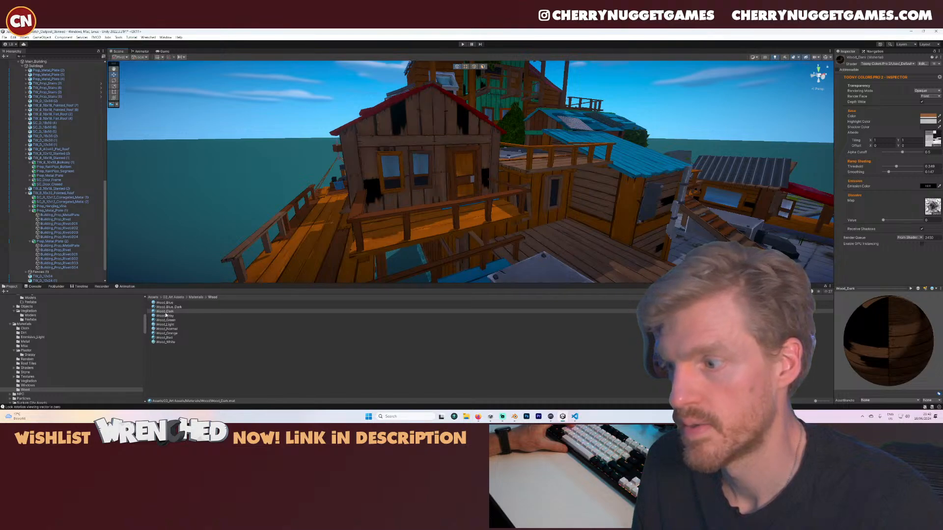
left_click_drag(165, 315, 470, 178)
- Apply brown wood to the frame and crossbar of the orange-roofed hut's front window and to its front door frame
scroll(434, 193, "down", 3)
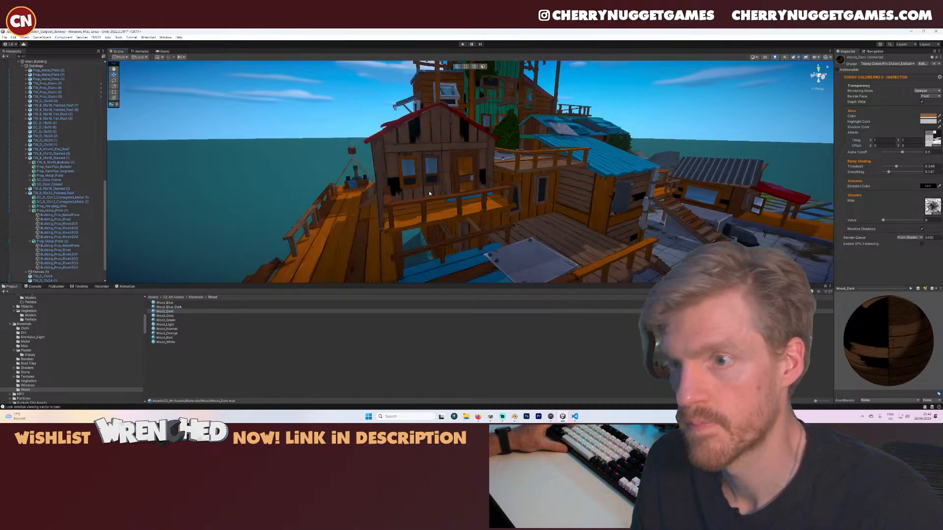
middle_click_drag(429, 193, 500, 200)
left_click_drag(500, 200, 429, 231, "alt")
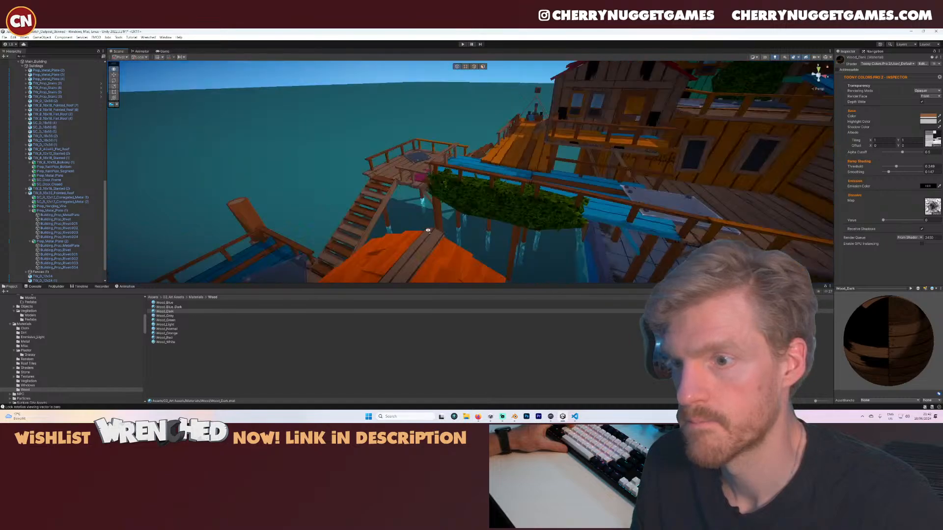
scroll(430, 231, "down", 3)
middle_click_drag(528, 189, 577, 162)
scroll(491, 210, "up", 2)
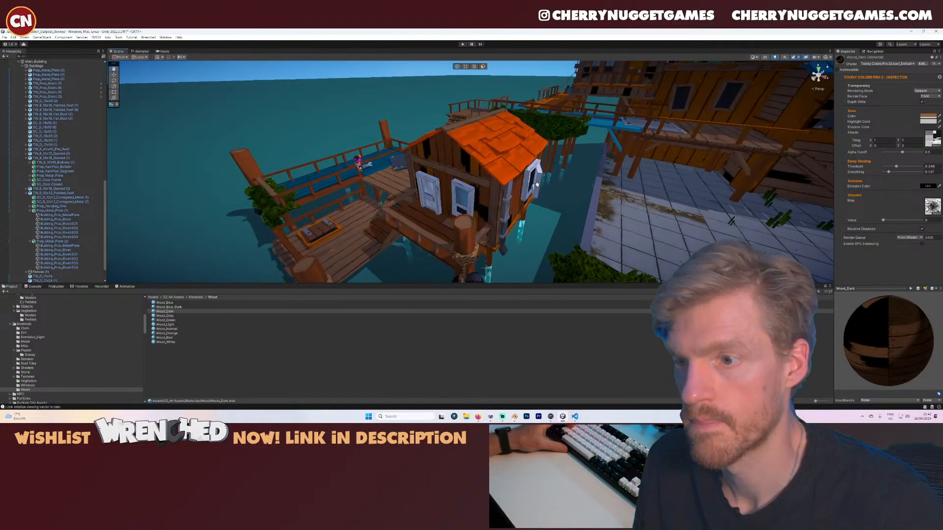
scroll(422, 219, "up", 3)
middle_click_drag(422, 218, 463, 194)
scroll(462, 194, "up", 3)
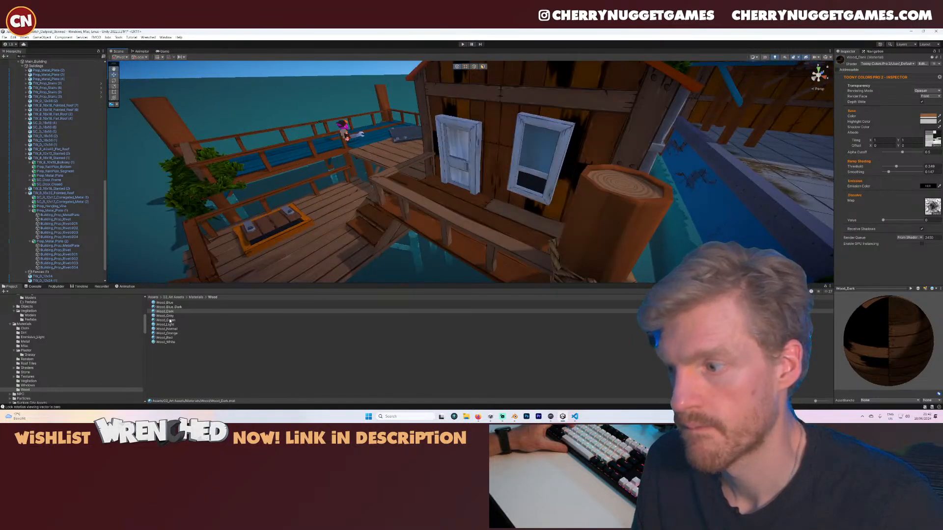
left_click_drag(170, 320, 531, 171)
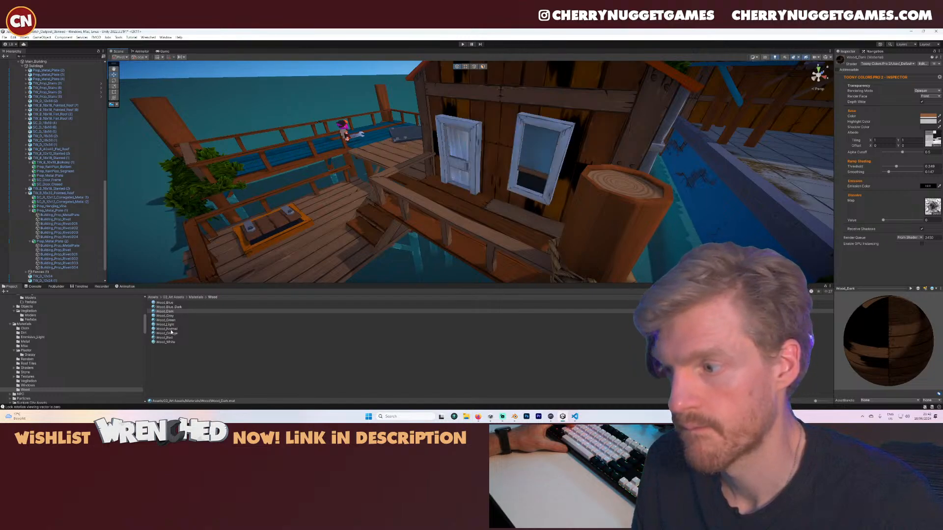
left_click_drag(171, 332, 478, 174)
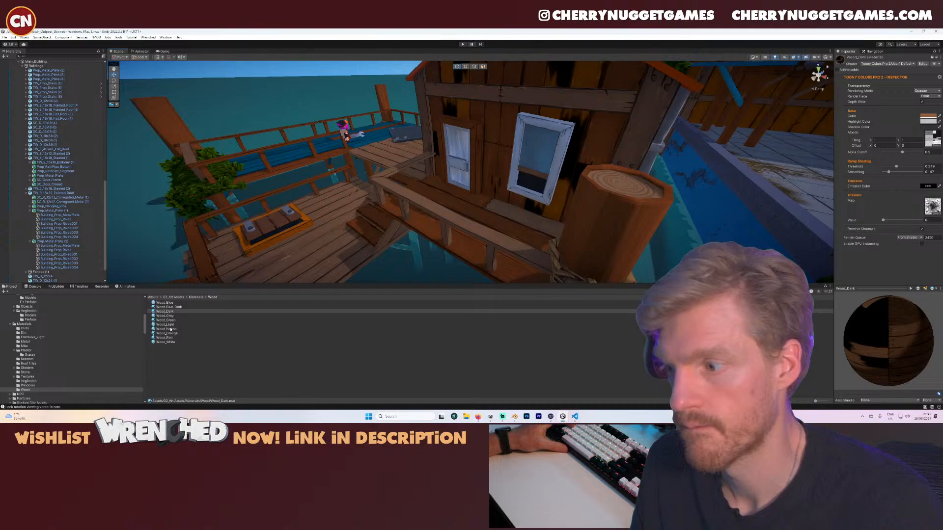
left_click_drag(170, 329, 522, 146)
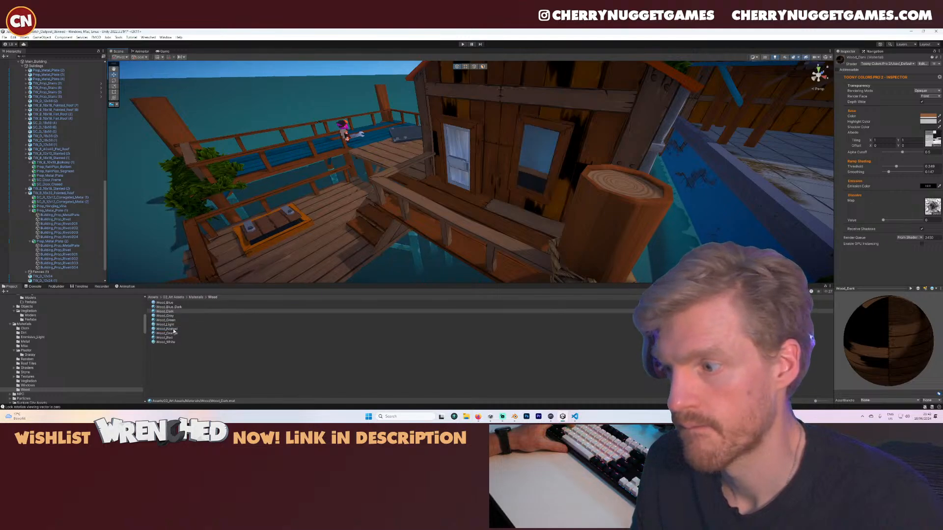
- Finish the hut's front door with brown crosspieces, a golden wood frame and Wood_Light panels
left_click_drag(174, 332, 500, 168)
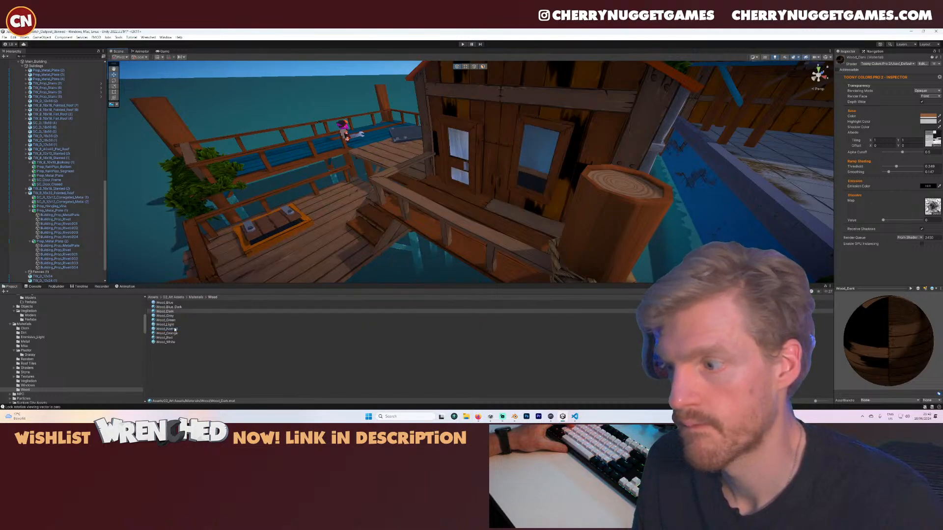
left_click_drag(175, 330, 474, 159)
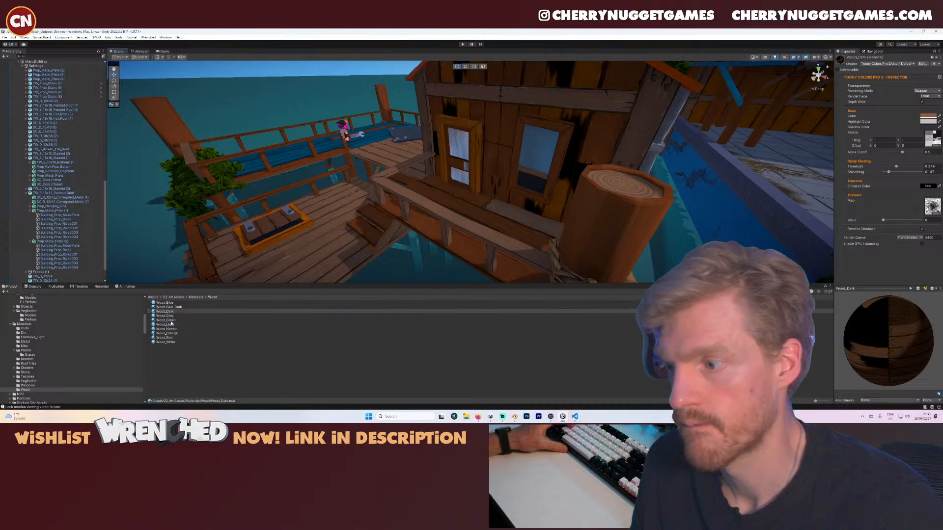
left_click_drag(170, 324, 460, 152)
- Give the hut's open side window a Wood_Gray outer frame and replace the Wood_Green on its sash with blue wood
middle_click_drag(501, 179, 472, 183)
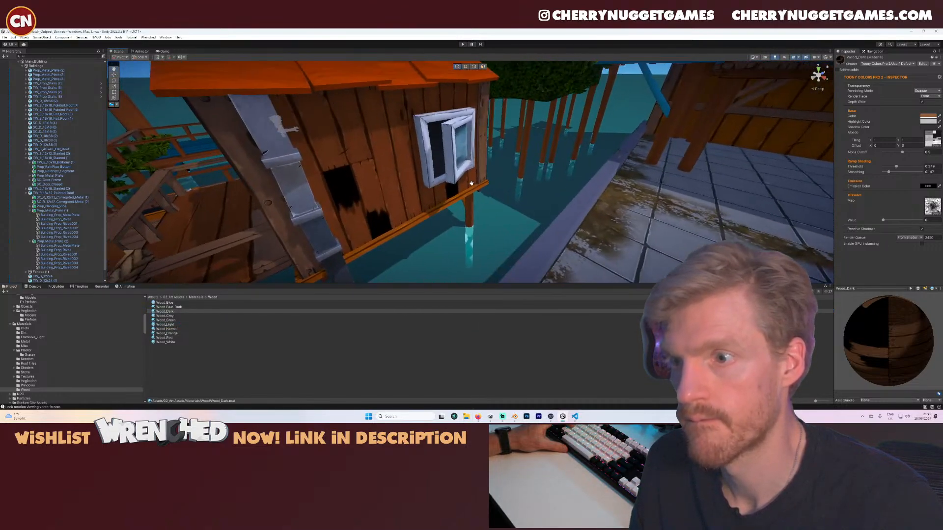
left_click_drag(171, 317, 428, 154)
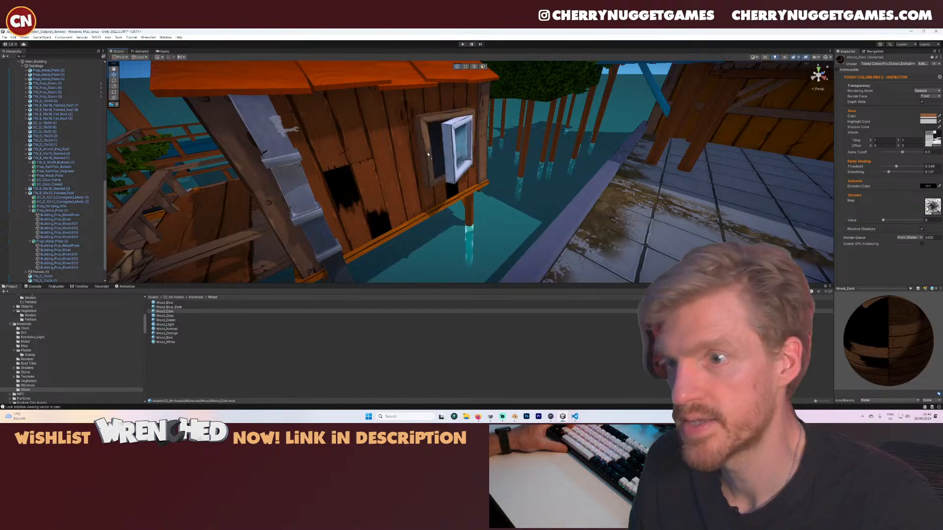
left_click_drag(163, 320, 455, 150)
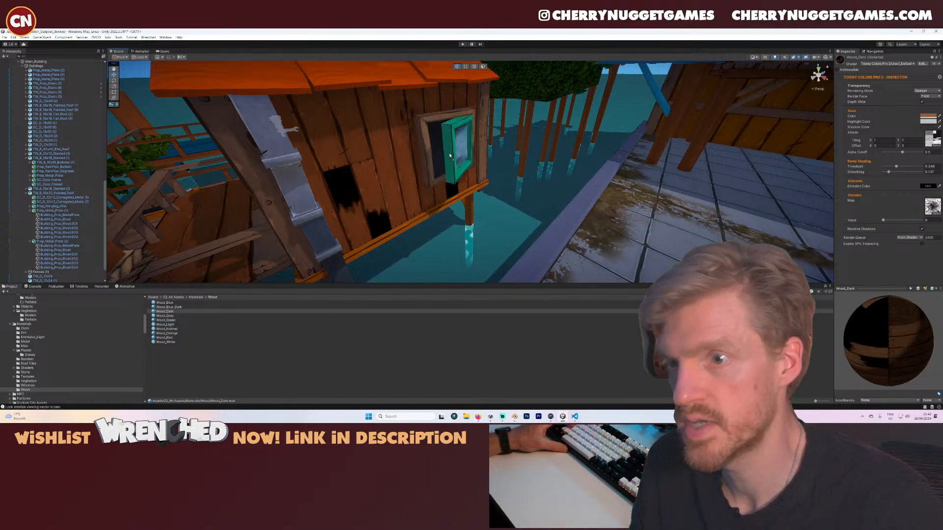
left_click_drag(172, 310, 455, 151)
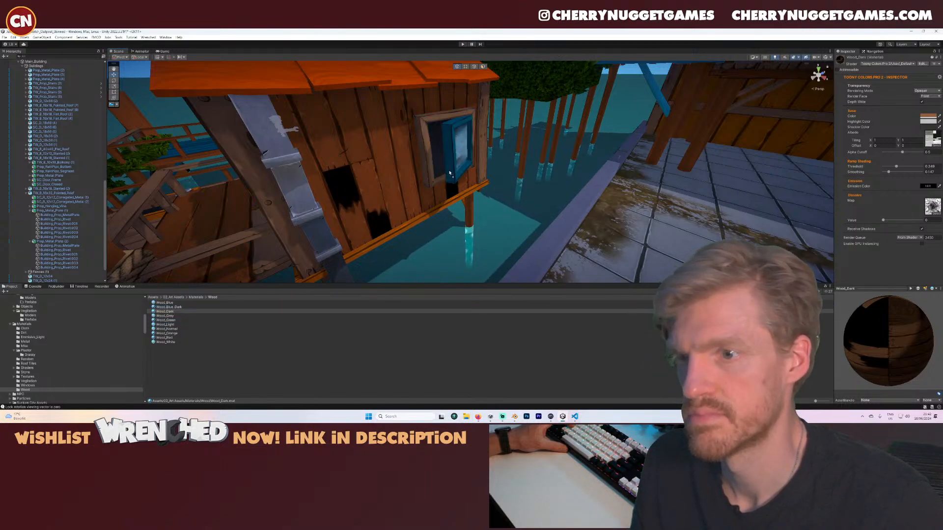
- Apply Metal_Normal to the lock plate of the unpainted door on the hut's deck side
scroll(484, 203, "down", 5)
middle_click_drag(484, 203, 511, 210)
scroll(534, 179, "up", 2)
scroll(600, 186, "up", 2)
scroll(600, 186, "down", 10)
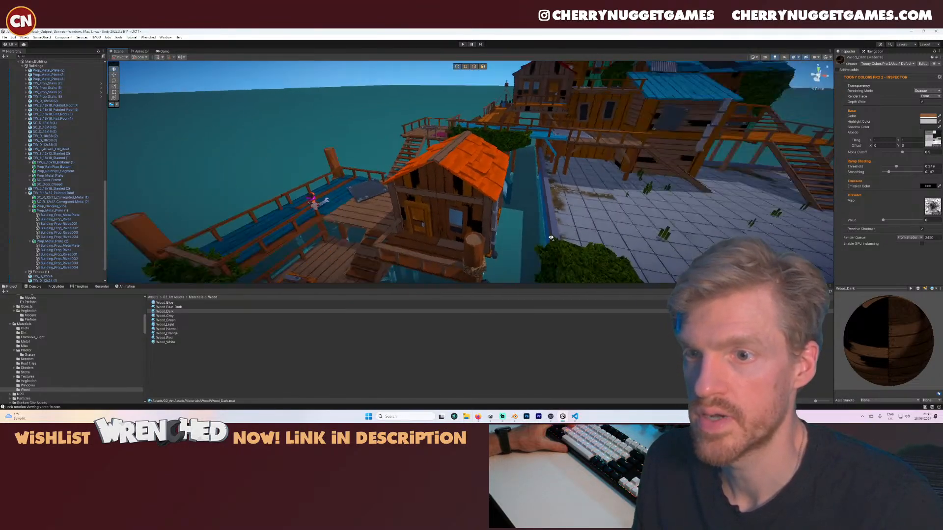
middle_click_drag(509, 198, 534, 188)
scroll(494, 249, "up", 4)
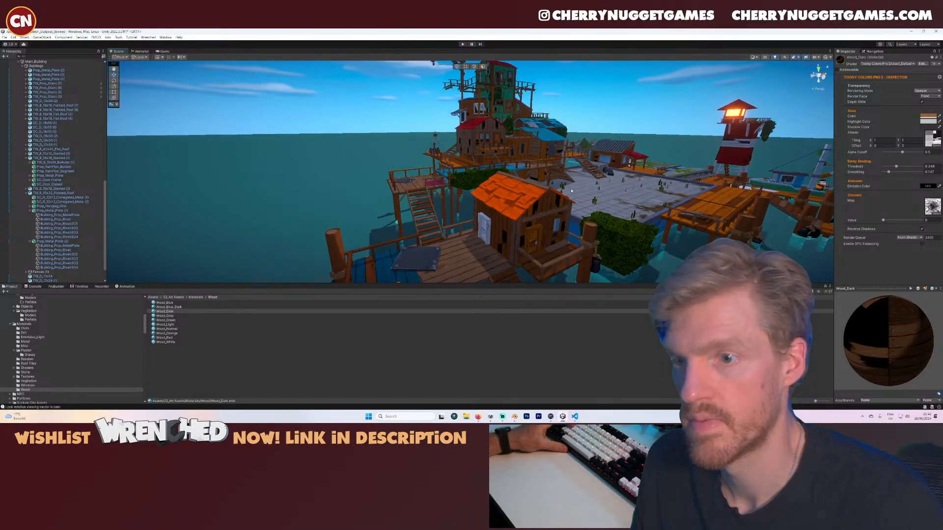
left_click(495, 250)
key("f")
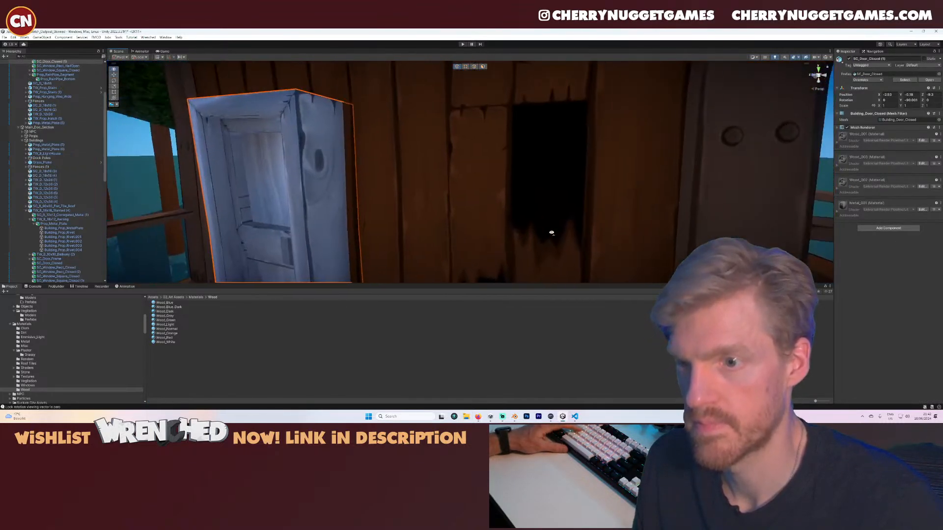
left_click(25, 341)
left_click_drag(176, 321, 447, 208)
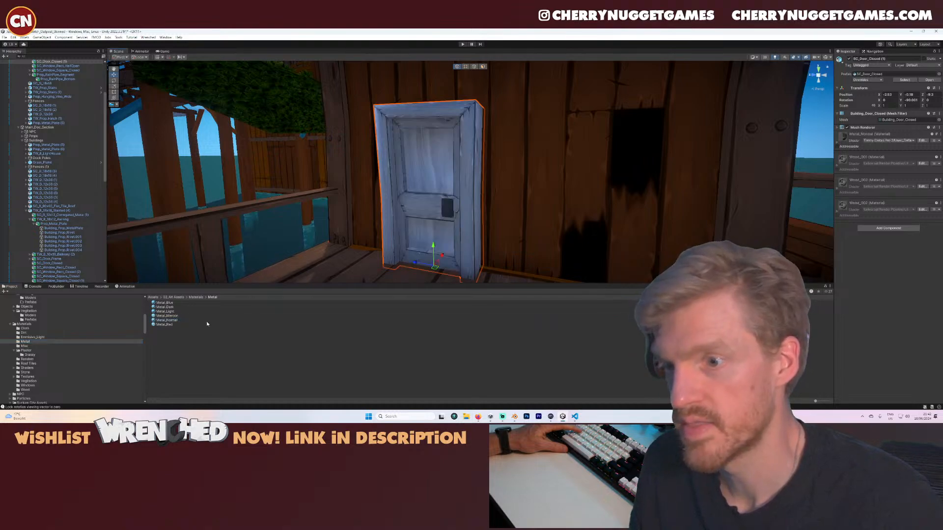
- Give the hut's deck-side door Wood_Gray crosspieces, Wood_Normal panels and a Wood_Light outer frame
left_click(25, 390)
left_click_drag(165, 316, 420, 212)
left_click_drag(167, 329, 427, 162)
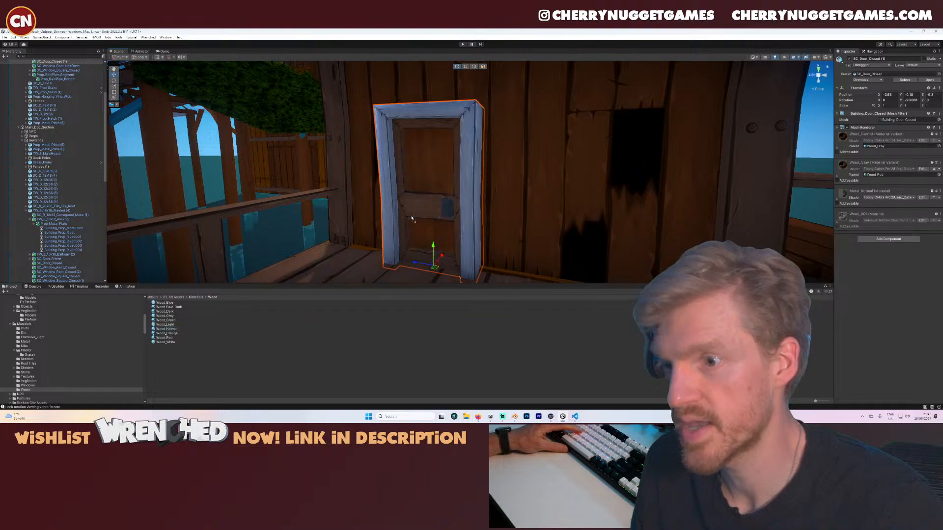
left_click_drag(171, 326, 469, 196)
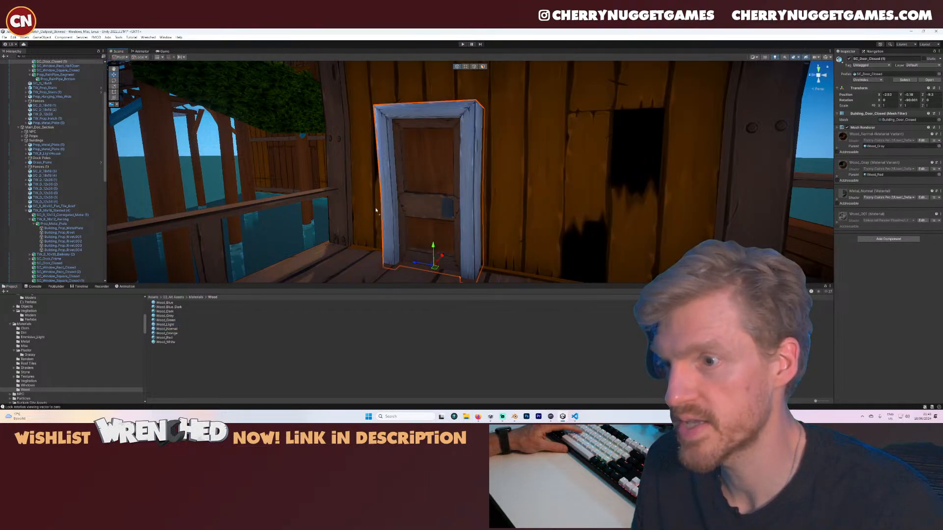
- Give the window under the awning on the tall orange building a Wood_Light frame and the awning's supports brown wood
scroll(469, 198, "down", 5)
right_click_drag(469, 198, 522, 213)
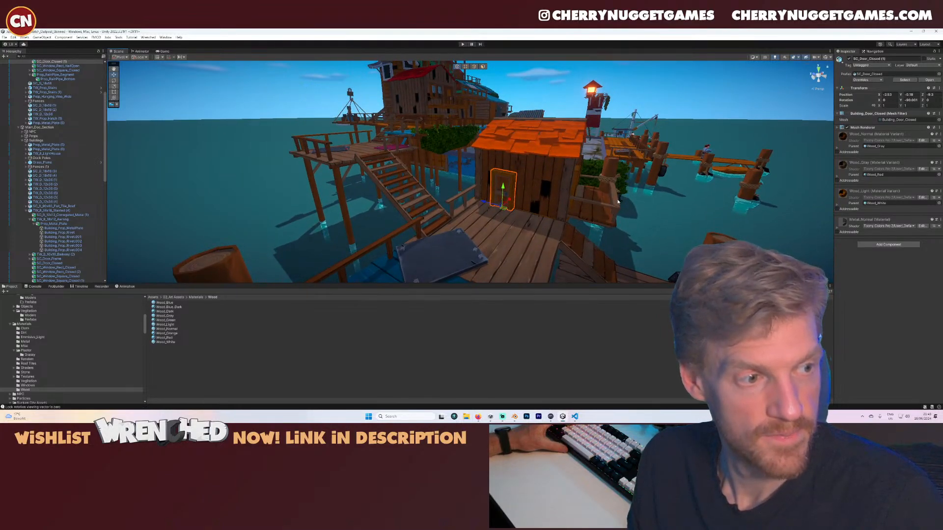
scroll(618, 202, "down", 2)
middle_click_drag(618, 202, 660, 240)
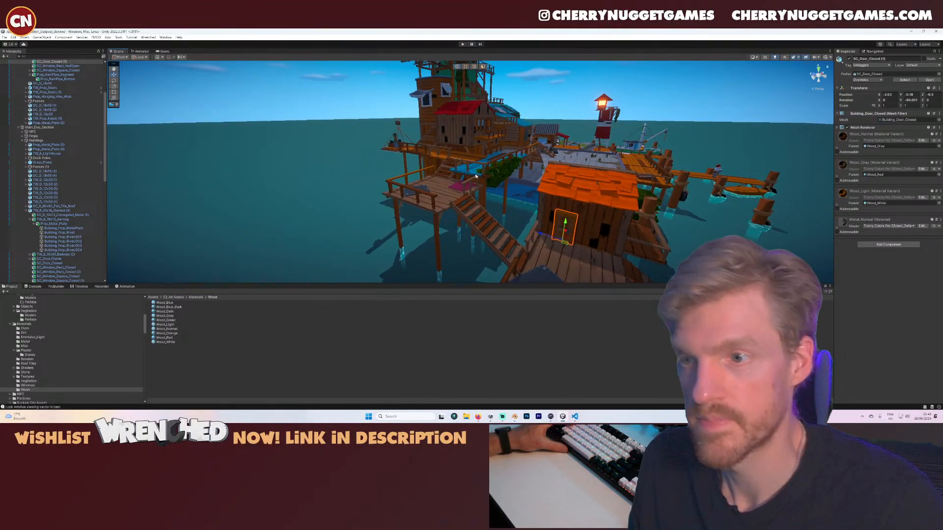
mouse_move(475, 175)
middle_mouse_down()
mouse_move(472, 221)
mouse_move(483, 184)
middle_mouse_up()
left_click(430, 135)
key("f")
scroll(496, 206, "down", 1)
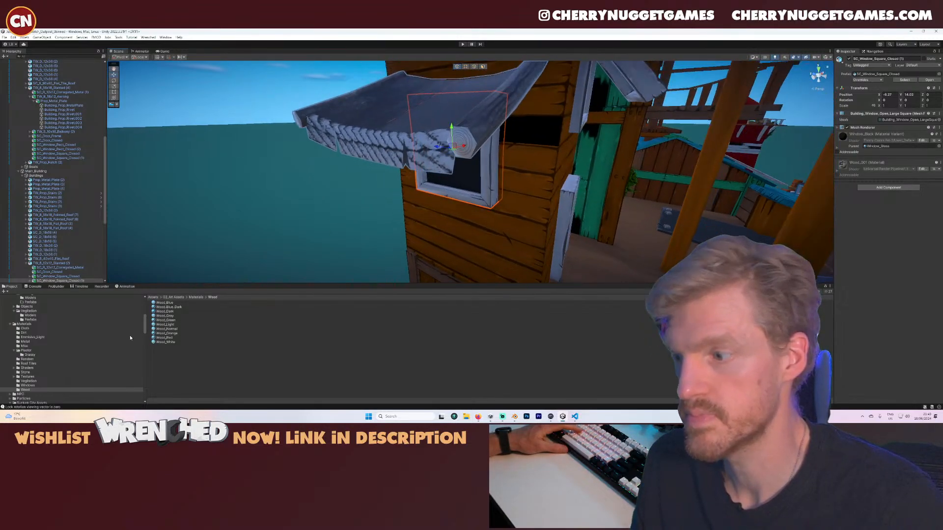
left_click_drag(171, 325, 500, 124)
right_click_drag(446, 188, 450, 156)
left_click_drag(171, 327, 396, 163)
left_click_drag(172, 325, 413, 202)
- Cover the awning above that window with a green cloth material
left_click(26, 328)
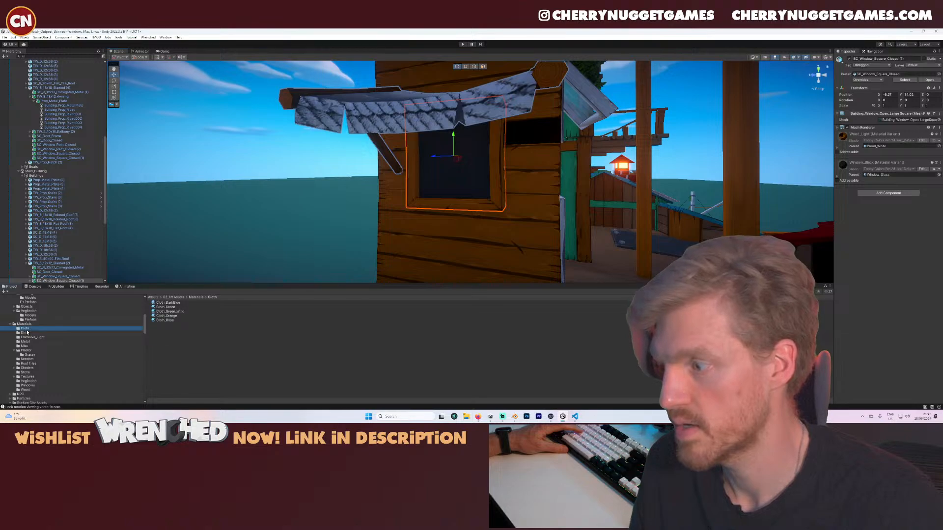
left_click_drag(172, 312, 437, 112)
right_click_drag(481, 147, 475, 214)
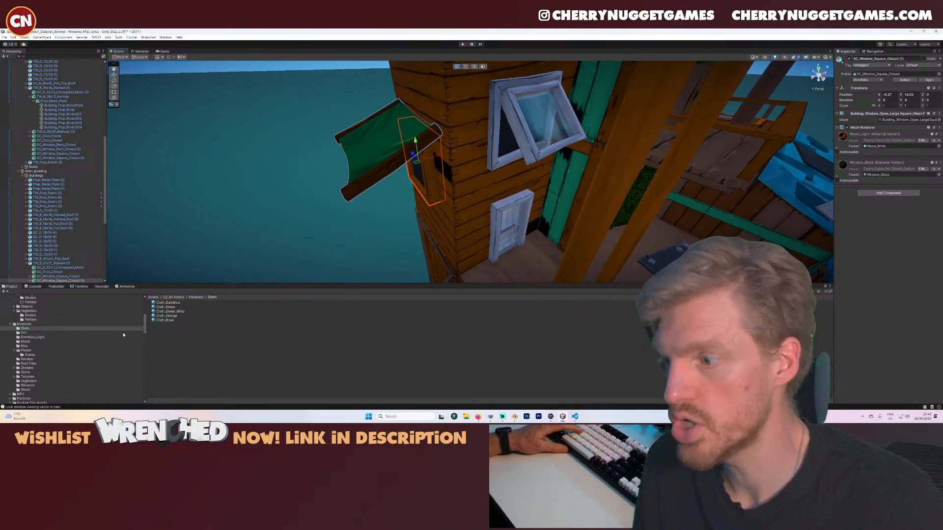
- Give the tilted-open window around the corner from the awning a Wood_Gray sash and a Wood_Dark outer frame
left_click(30, 385)
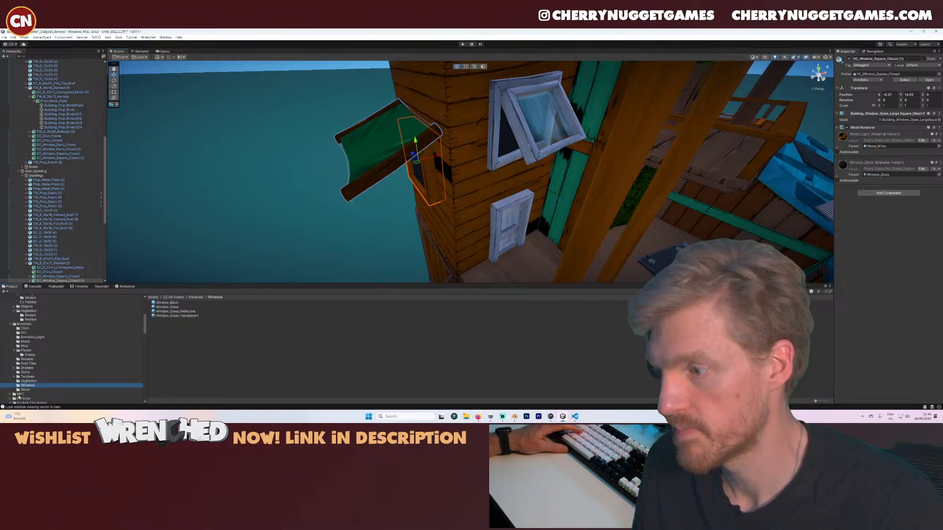
left_click(26, 390)
left_click_drag(170, 317, 537, 158)
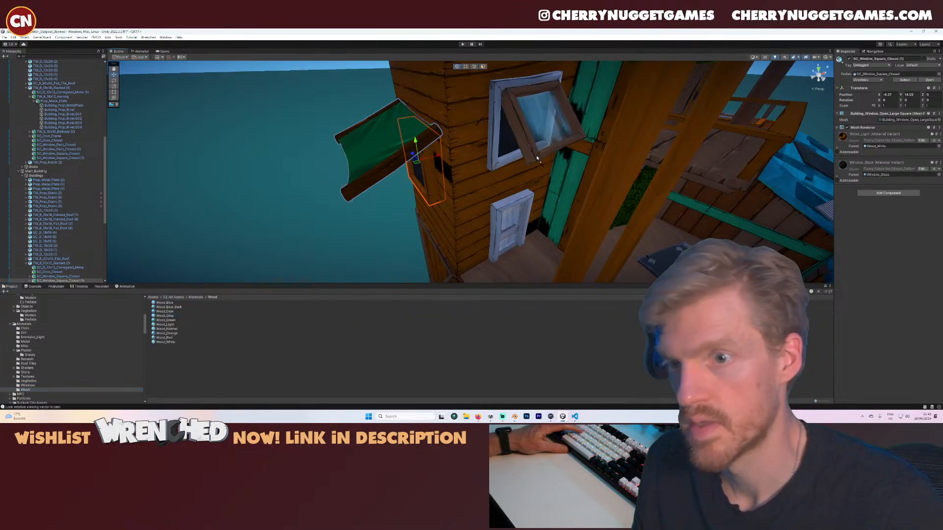
left_click_drag(164, 311, 492, 154)
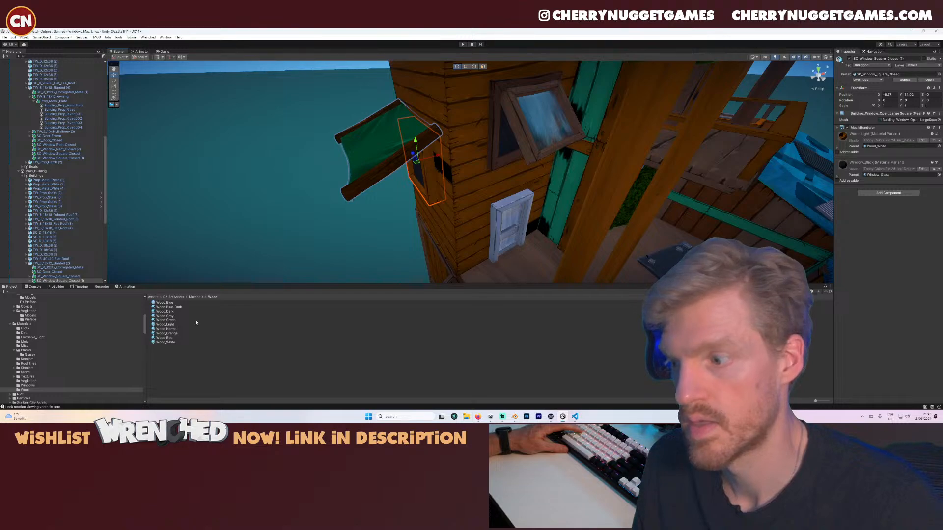
- Give the door below the tilted-open window a Wood_Green outer frame and its lock plate the Metal_Normal material
left_click_drag(196, 321, 504, 206)
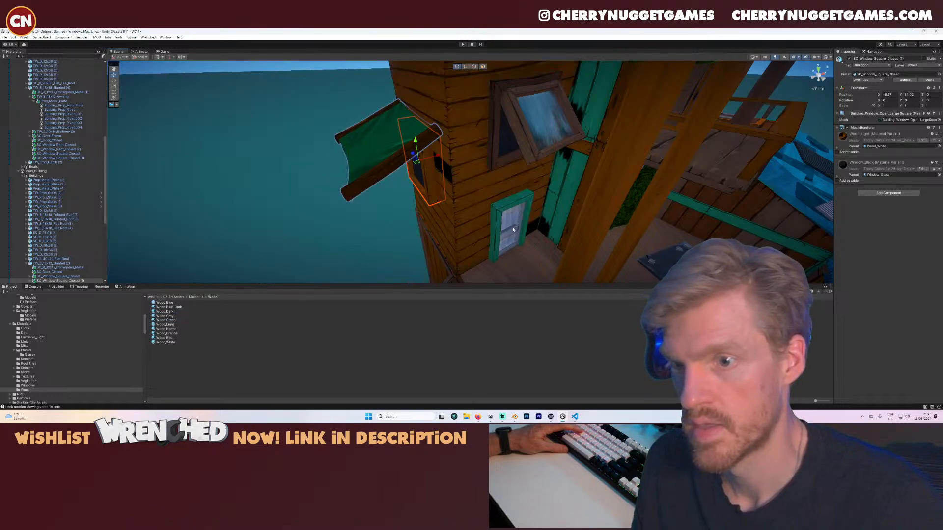
middle_click_drag(513, 229, 473, 190)
scroll(500, 204, "up", 5)
scroll(474, 189, "up", 3)
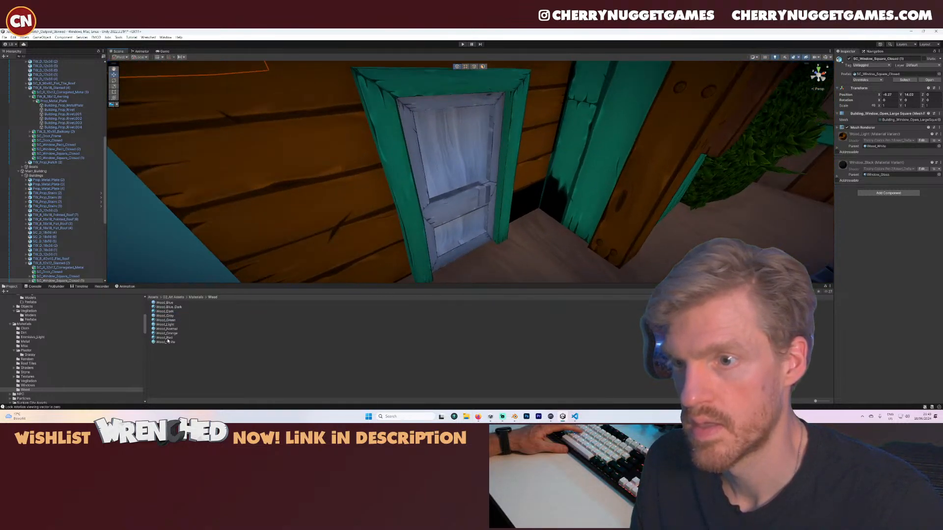
left_click(25, 342)
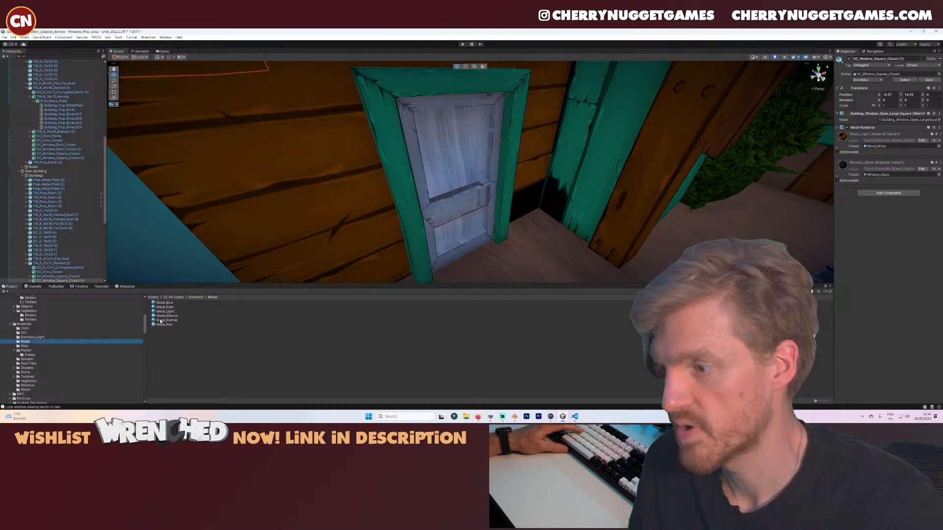
left_click_drag(167, 320, 483, 195)
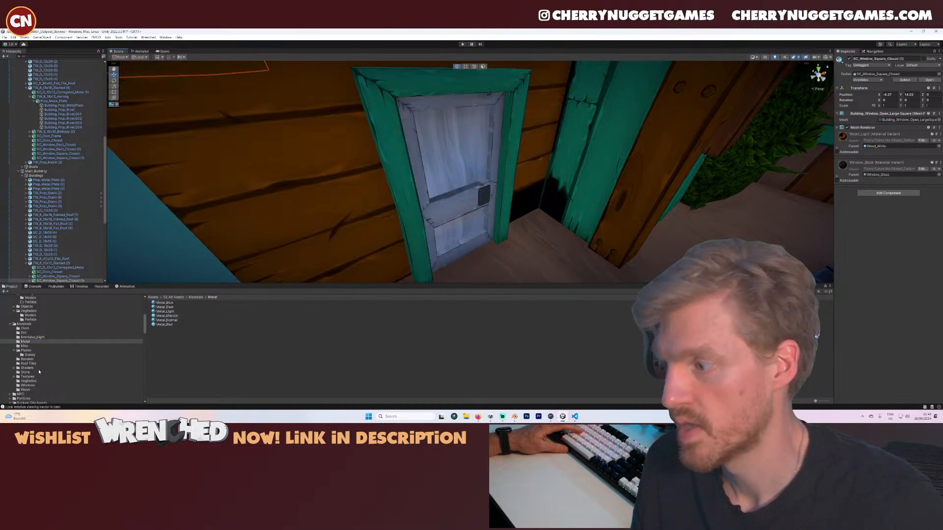
- Give the green-framed door Wood_Gray panels and Wood_Normal crosspieces
left_click(31, 390)
left_click_drag(170, 328, 450, 157)
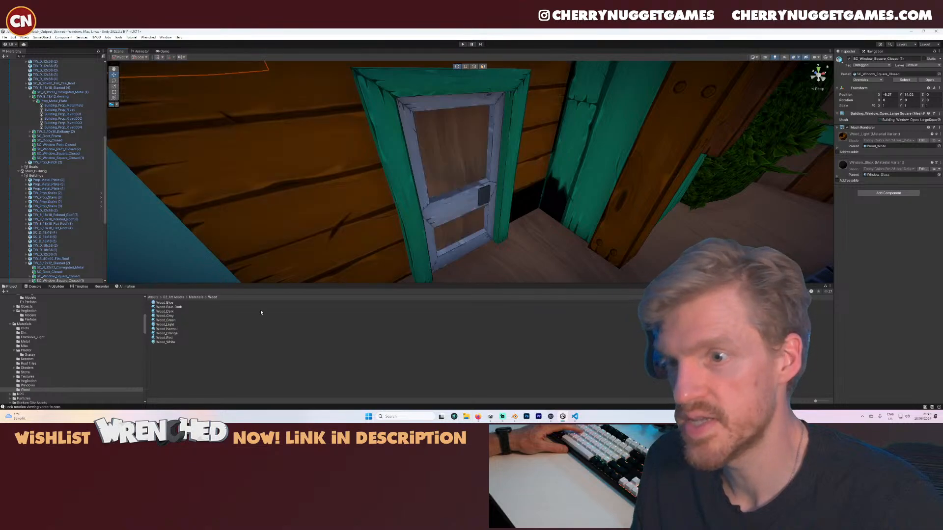
left_click_drag(166, 320, 451, 215)
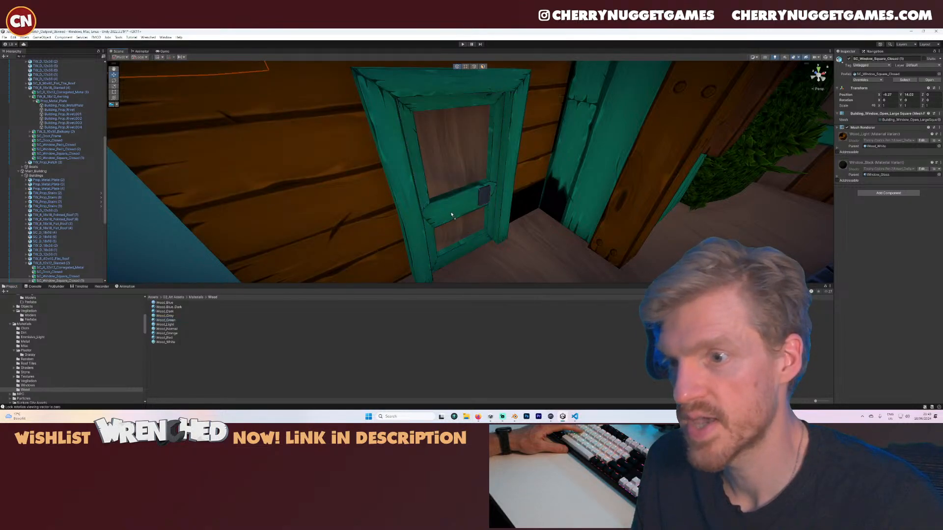
left_click_drag(171, 329, 453, 203)
- Give the balcony door beside the large wall-mounted metal plate Wood_Gray panels, a Wood_Dark outer frame and Wood_Normal crosspieces
scroll(452, 203, "down", 1)
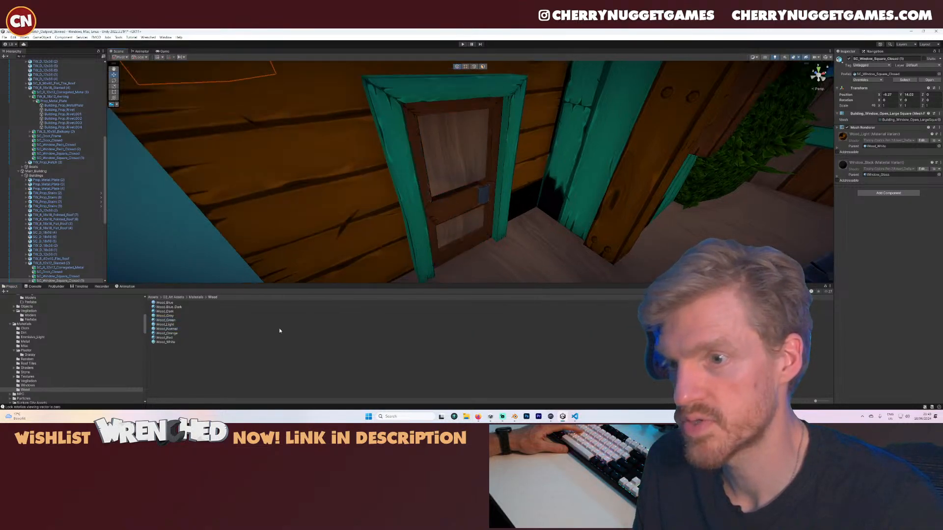
scroll(587, 172, "down", 5)
left_click_drag(595, 179, 567, 188, "alt")
scroll(633, 182, "down", 3)
scroll(576, 190, "up", 2)
scroll(575, 192, "down", 8)
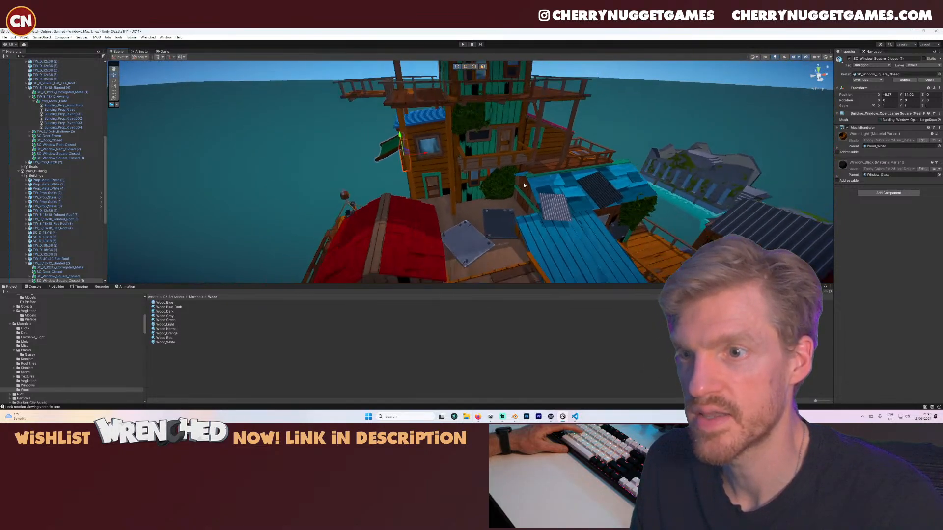
scroll(522, 211, "down", 1)
middle_click_drag(550, 255, 503, 158)
scroll(503, 158, "down", 5)
left_click_drag(503, 158, 418, 181, "alt")
scroll(410, 169, "up", 4)
left_click(412, 143)
key("f")
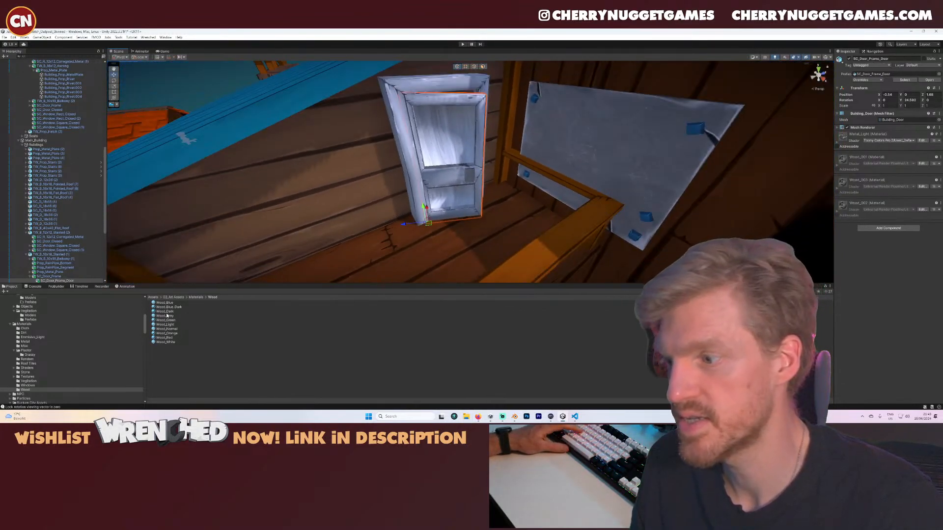
left_click_drag(167, 316, 432, 135)
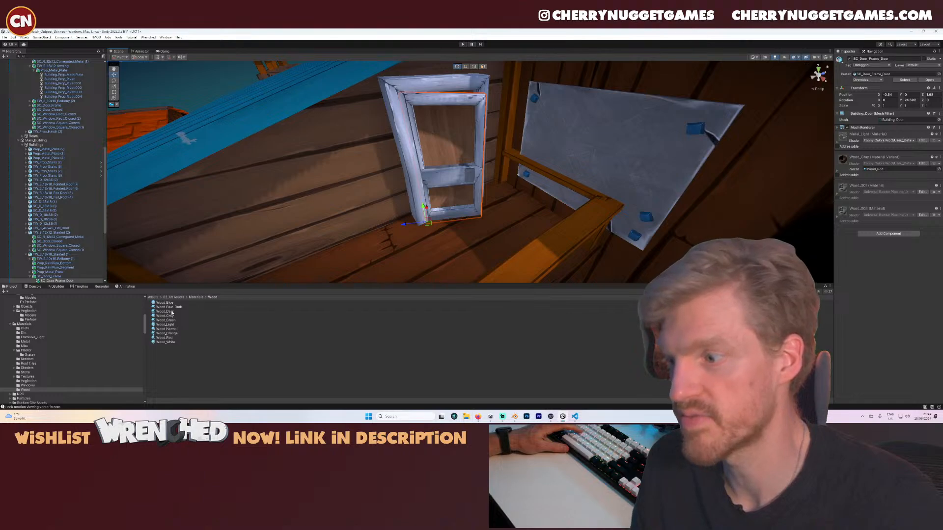
left_click_drag(172, 313, 393, 99)
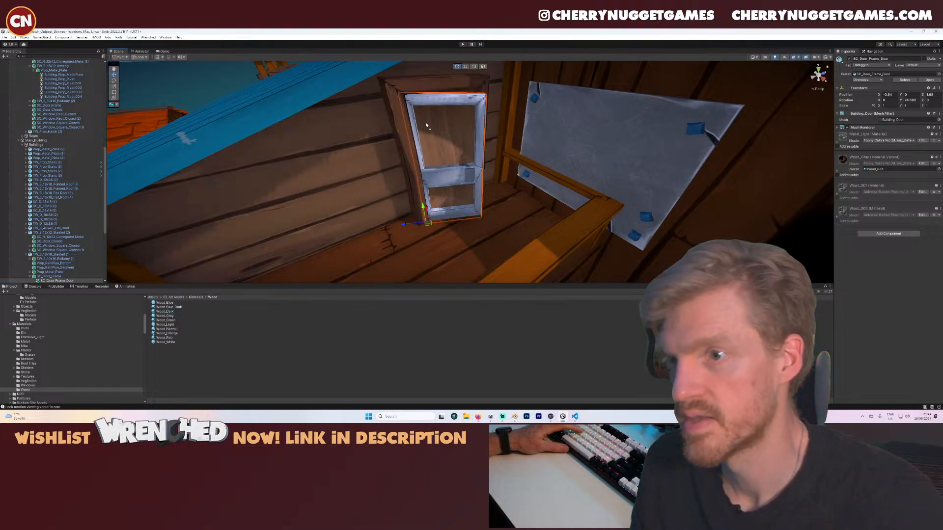
left_click_drag(426, 125, 433, 101)
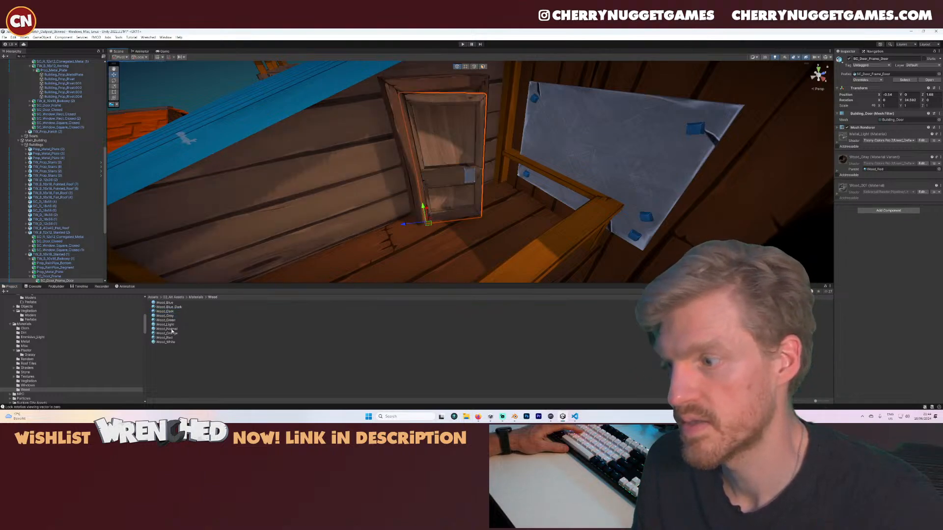
left_click_drag(172, 331, 461, 162)
- Apply Wood_Normal to the frame of the square window on the orange hut with the pink roof
scroll(478, 173, "down", 5)
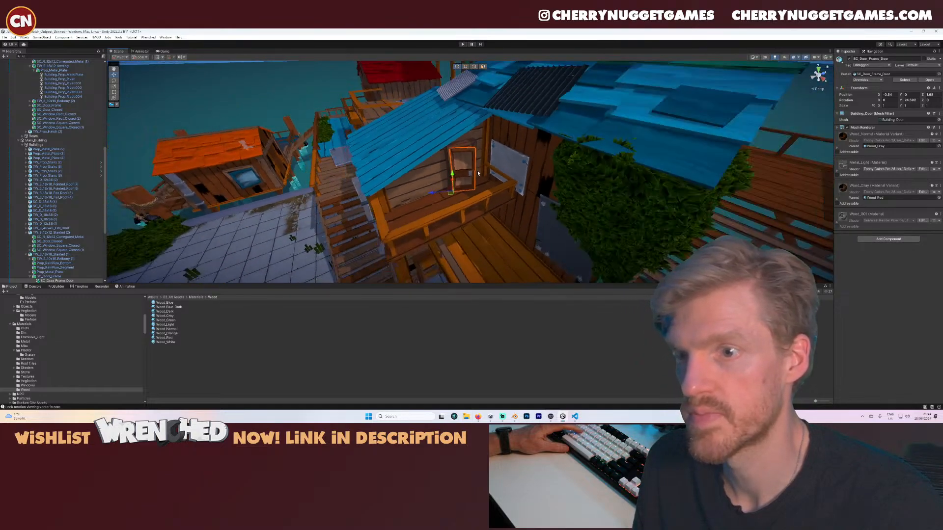
scroll(478, 173, "down", 5)
right_click_drag(478, 173, 552, 170)
scroll(550, 175, "down", 3)
middle_click_drag(505, 183, 481, 233)
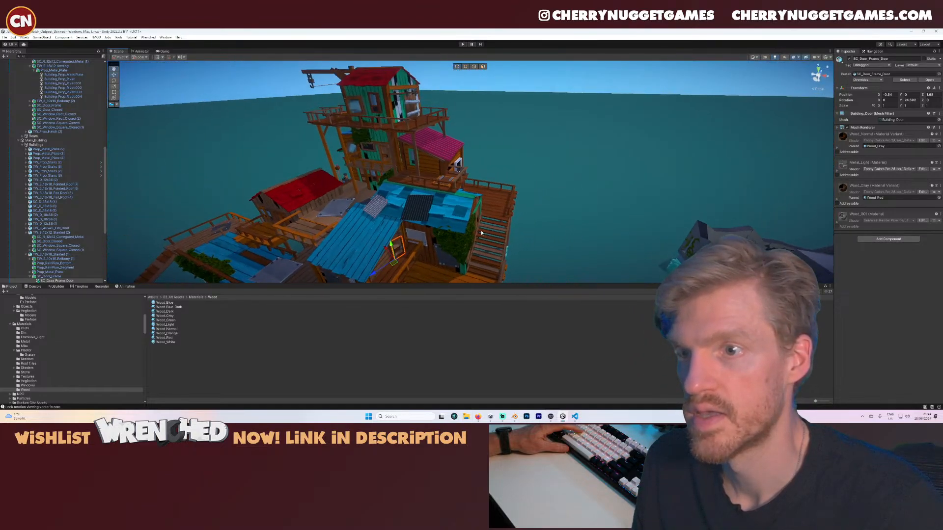
left_click(456, 164)
key("f")
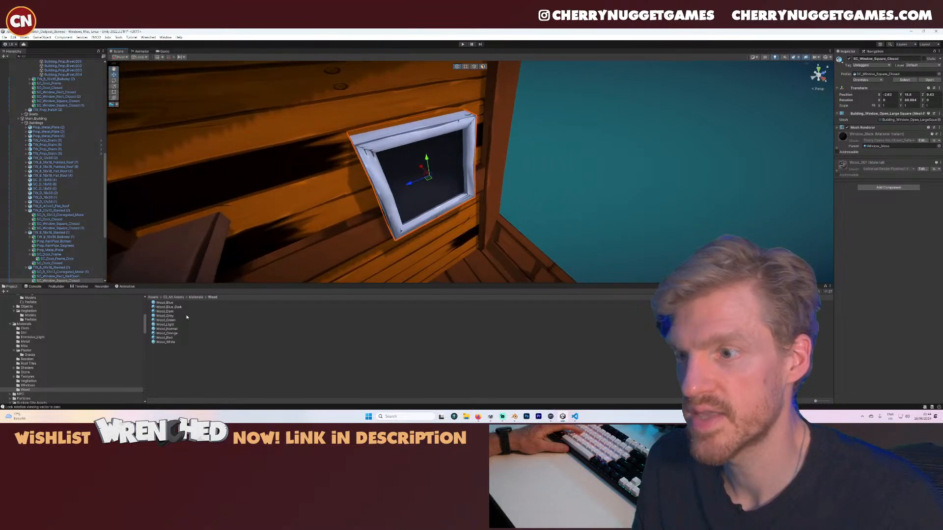
left_click_drag(170, 326, 376, 183)
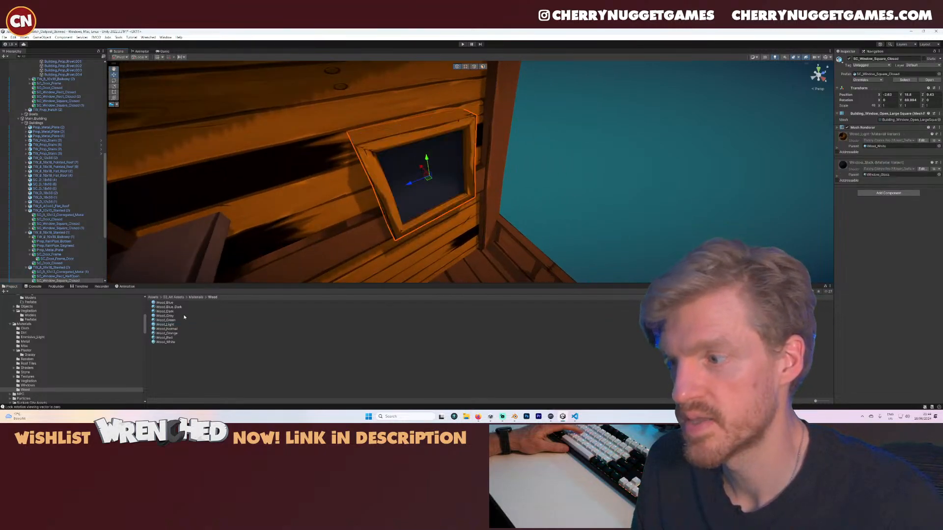
left_click_drag(169, 328, 370, 146)
- Give all rivets of the two metal plates lying on the dock next to the boat the Metal_Light material
scroll(379, 161, "down", 15)
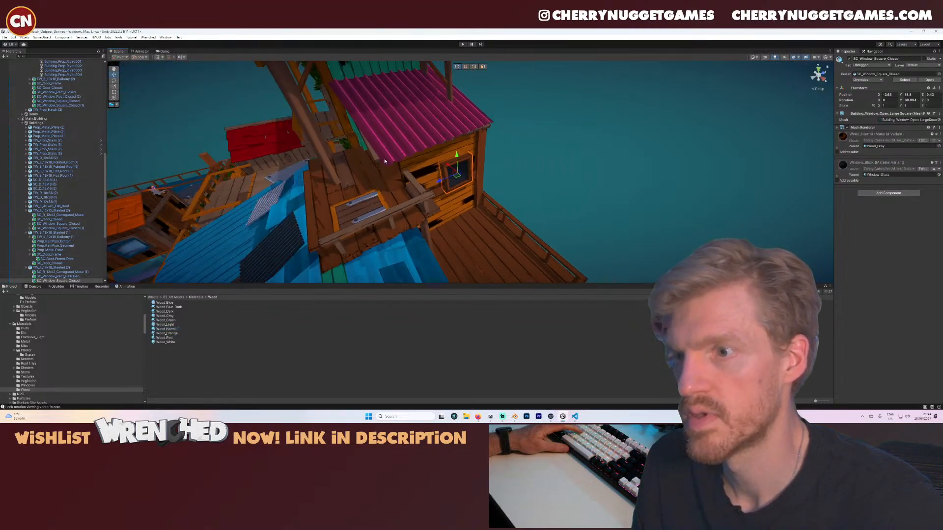
scroll(380, 161, "up", 5)
right_click_drag(380, 161, 468, 144)
scroll(468, 144, "down", 4)
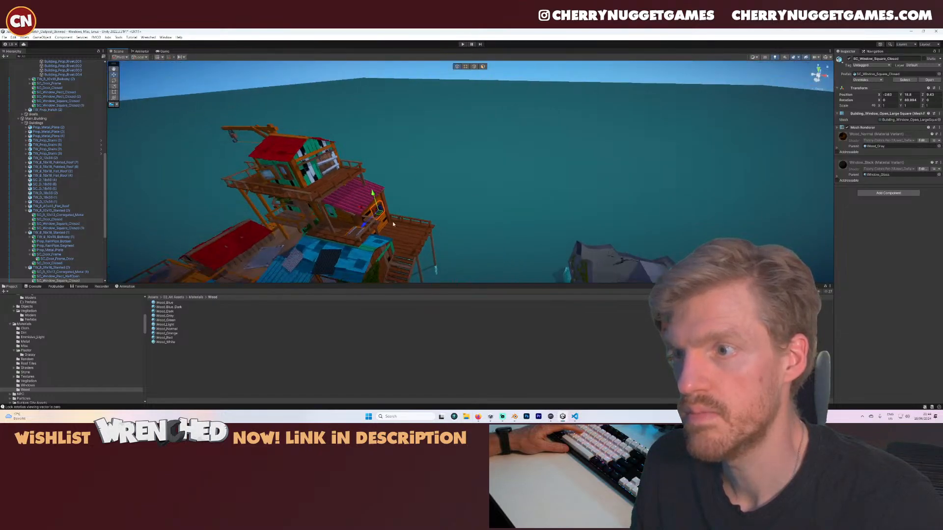
middle_click_drag(468, 144, 490, 121)
scroll(486, 133, "down", 4)
right_click_drag(490, 120, 525, 110)
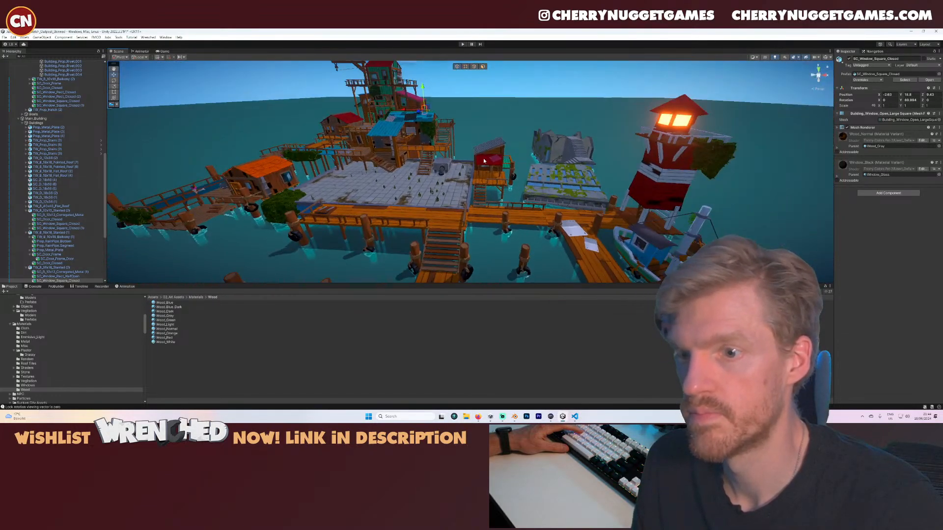
scroll(525, 147, "up", 4)
middle_click_drag(525, 163, 472, 133)
scroll(481, 153, "up", 4)
left_click(491, 161)
right_click_drag(501, 161, 508, 185)
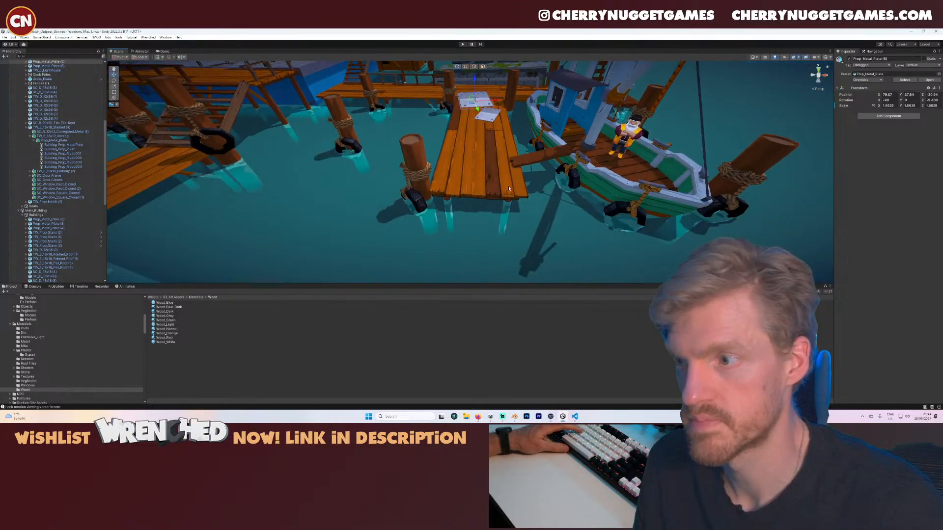
middle_click_drag(513, 139, 491, 252)
key("f")
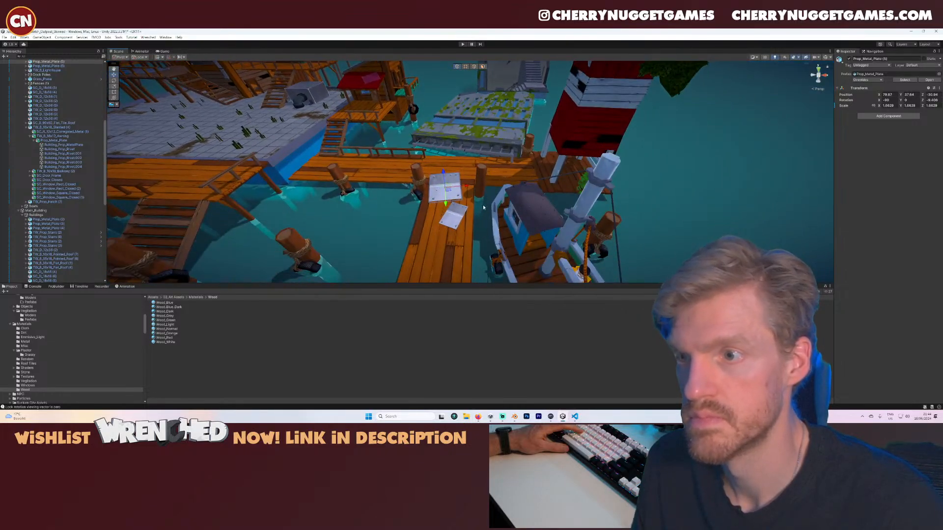
left_click(95, 341)
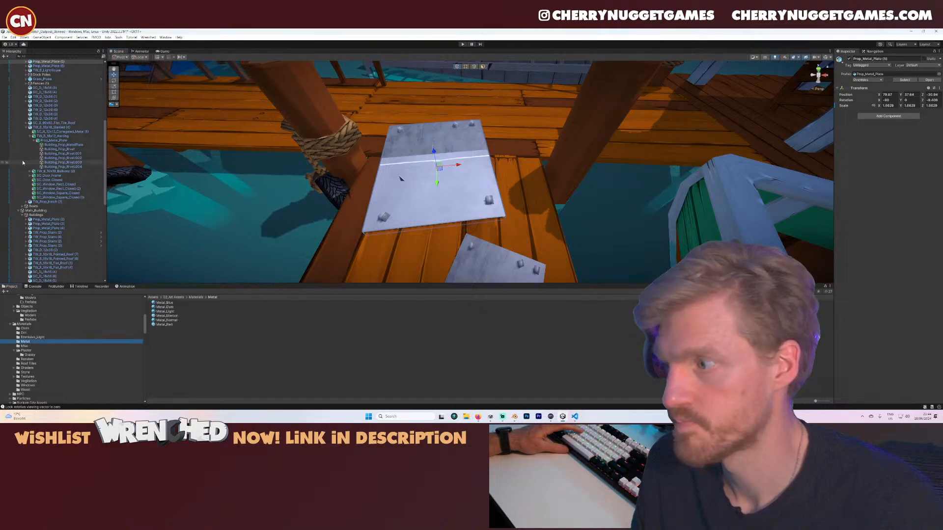
scroll(29, 100, "up", 2)
left_click(28, 98)
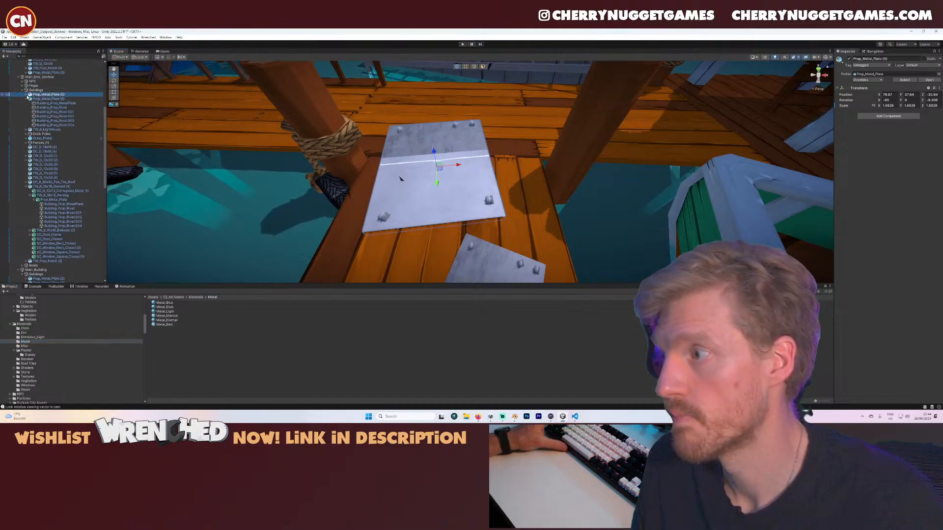
left_click(25, 94)
left_click(51, 103)
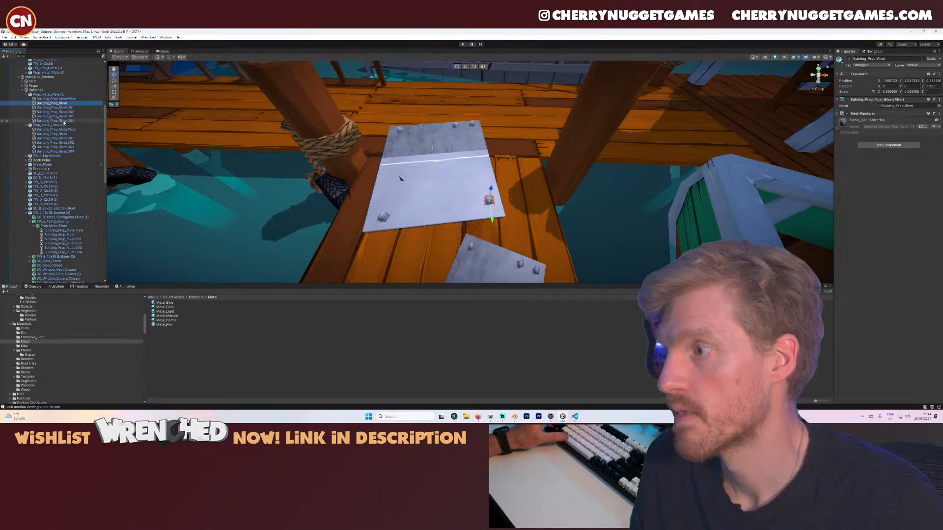
left_click(55, 120, "shift")
left_click(65, 134, "ctrl")
left_click(66, 152, "shift")
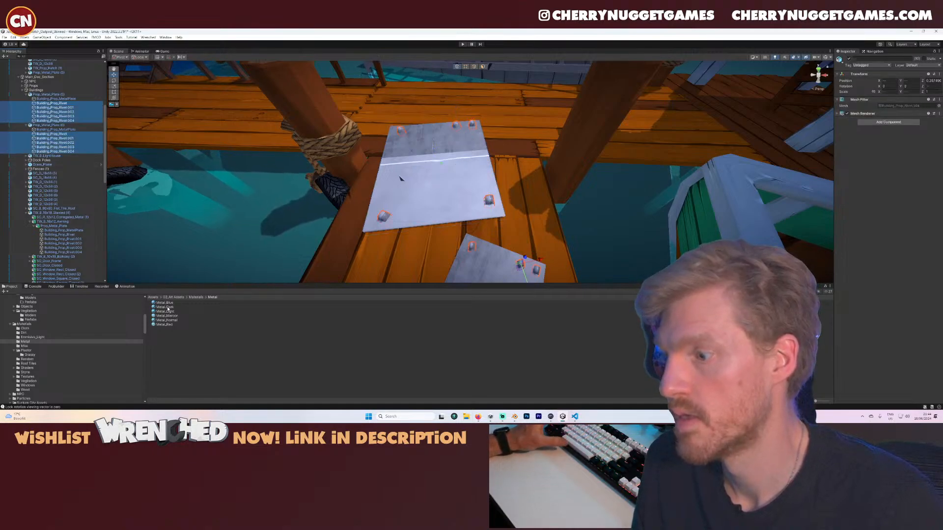
left_click_drag(165, 320, 897, 219)
- Give the larger metal plate on the boat dock the Metal_Normal material and the smaller one Metal_Blue
left_click_drag(173, 320, 400, 199)
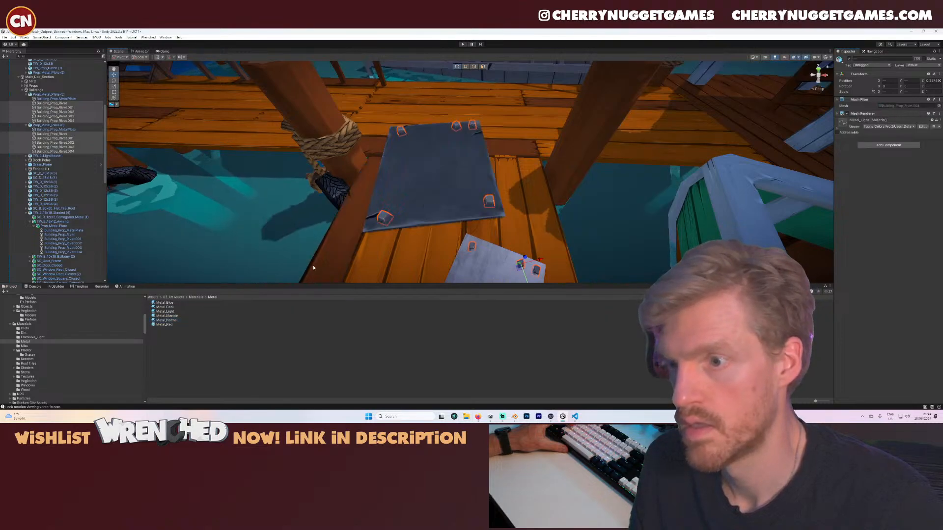
left_click_drag(170, 303, 485, 264)
scroll(485, 262, "down", 8)
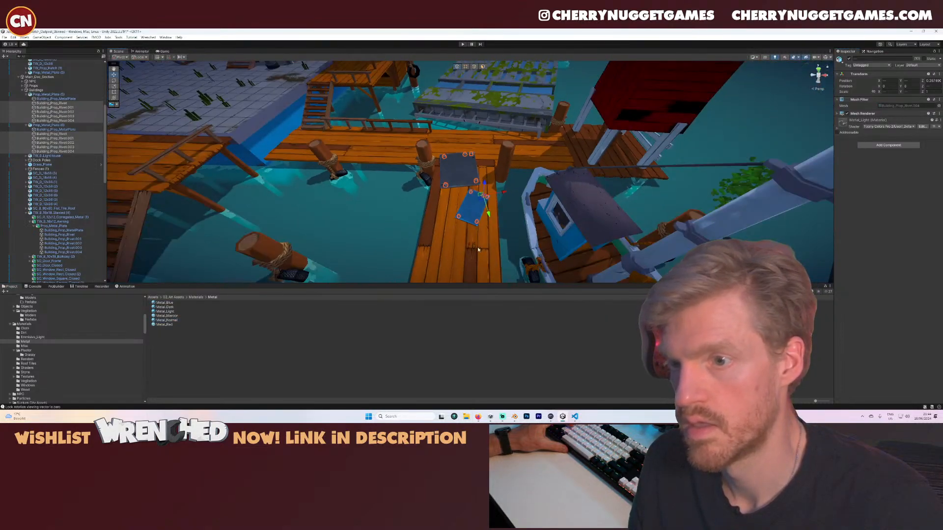
- Look over the docks, lighthouse and huts from several angles for props that still lack a material
left_click(482, 247)
scroll(491, 241, "down", 2)
scroll(490, 233, "down", 2)
scroll(491, 216, "down", 5)
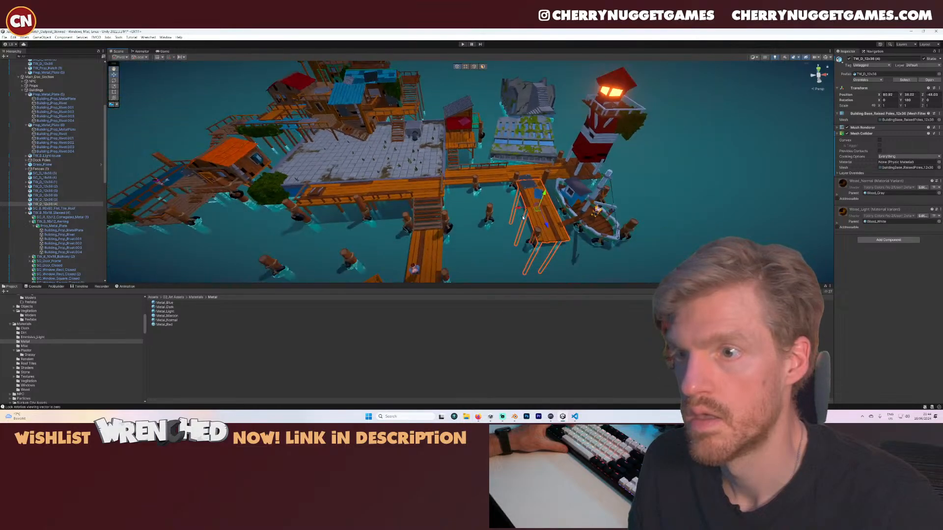
left_click_drag(513, 208, 488, 216, "alt")
middle_click_drag(488, 216, 419, 245)
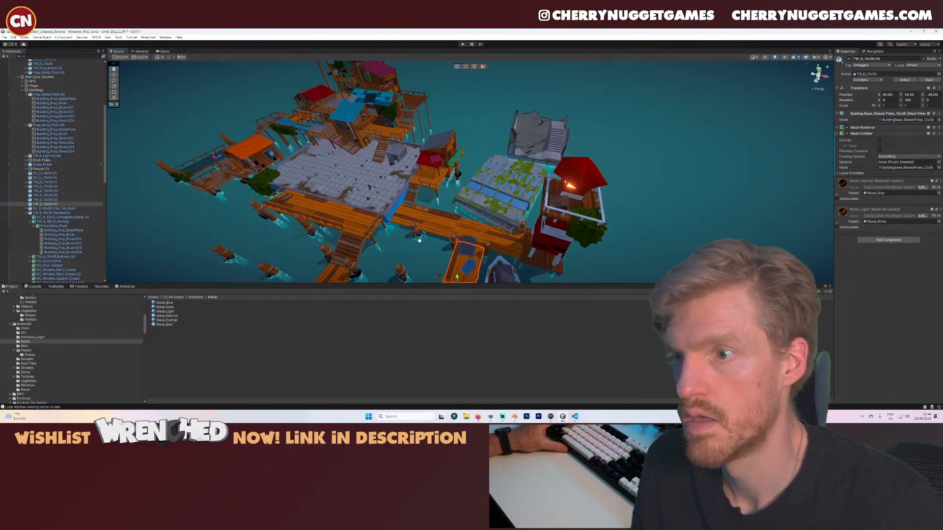
left_click_drag(419, 245, 563, 189, "alt")
middle_click_drag(563, 190, 519, 142)
scroll(523, 144, "down", 2)
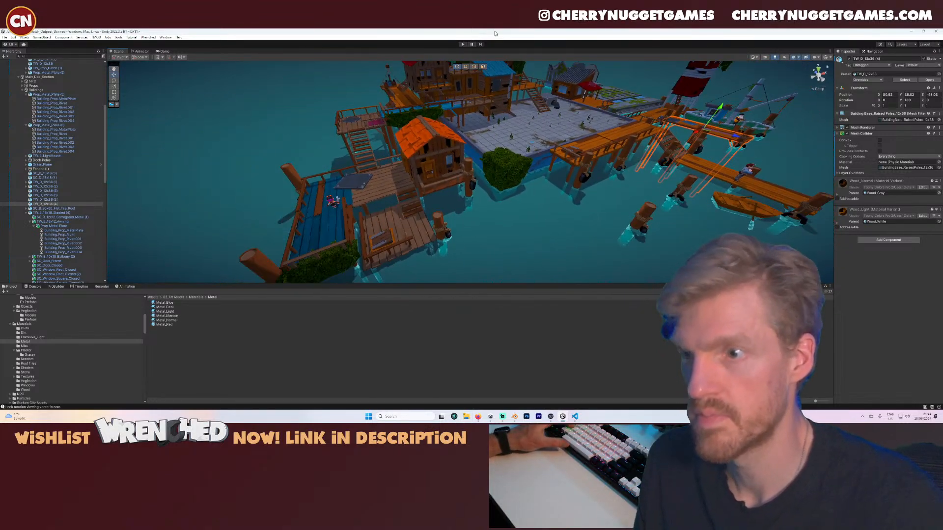
- Play-test the outpost level in an enlarged, maximized game view, and stop the play mode
left_click(462, 44)
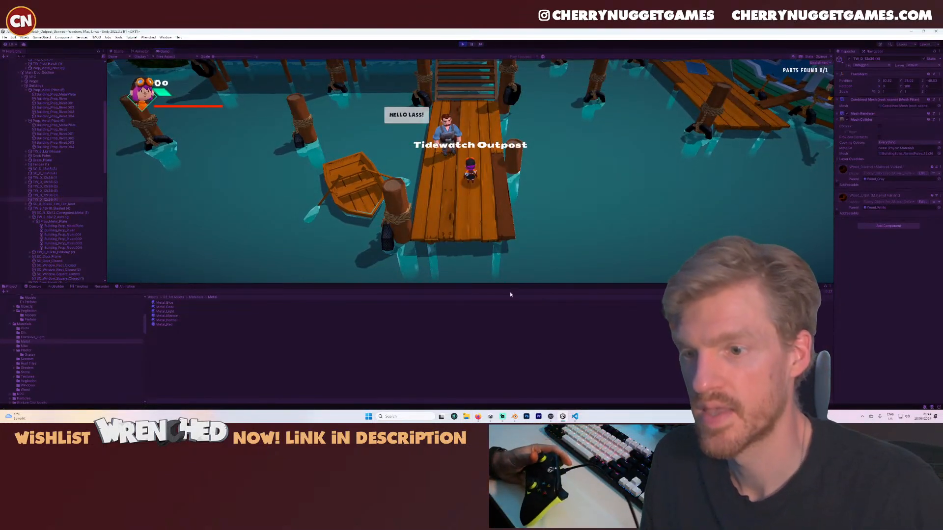
left_click_drag(489, 283, 489, 297)
double_click(161, 51)
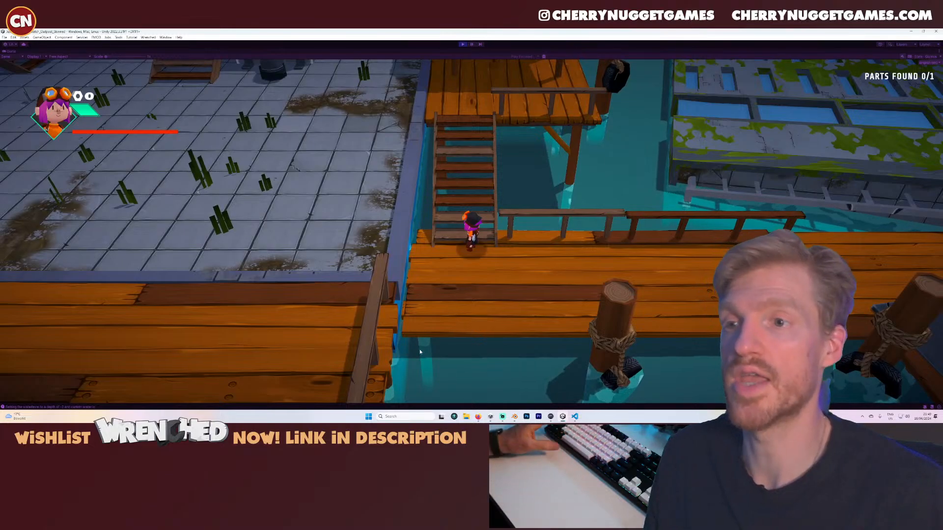
left_click(463, 44)
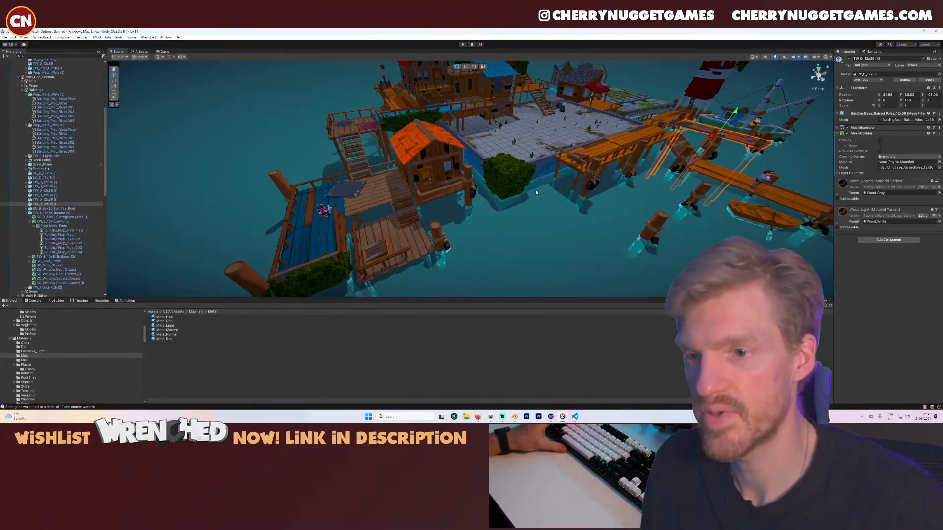
- Examine the stairs up to the red-roofed hut's platform, the water plane beside them and the overall outpost layout
right_click_drag(616, 106, 532, 140)
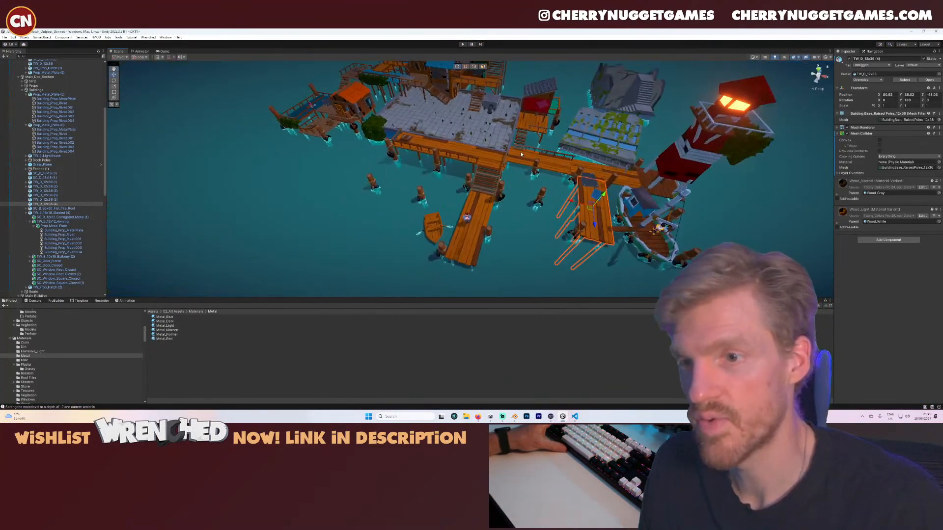
left_click(522, 146)
key("f")
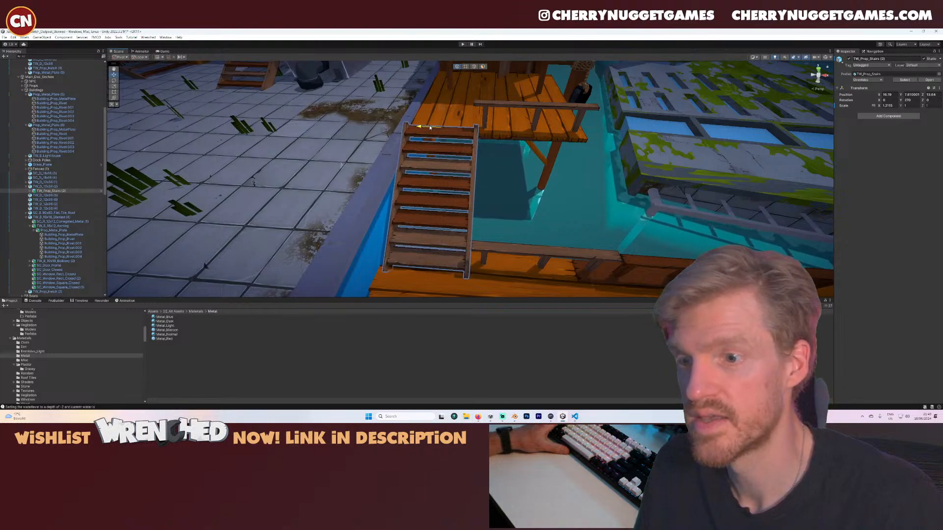
left_click(479, 158)
scroll(484, 175, "down", 3)
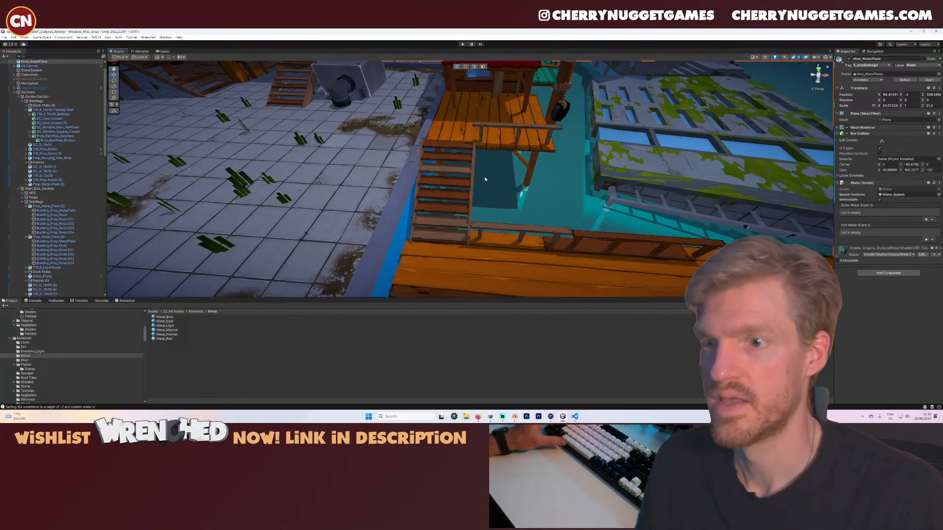
scroll(487, 190, "down", 6)
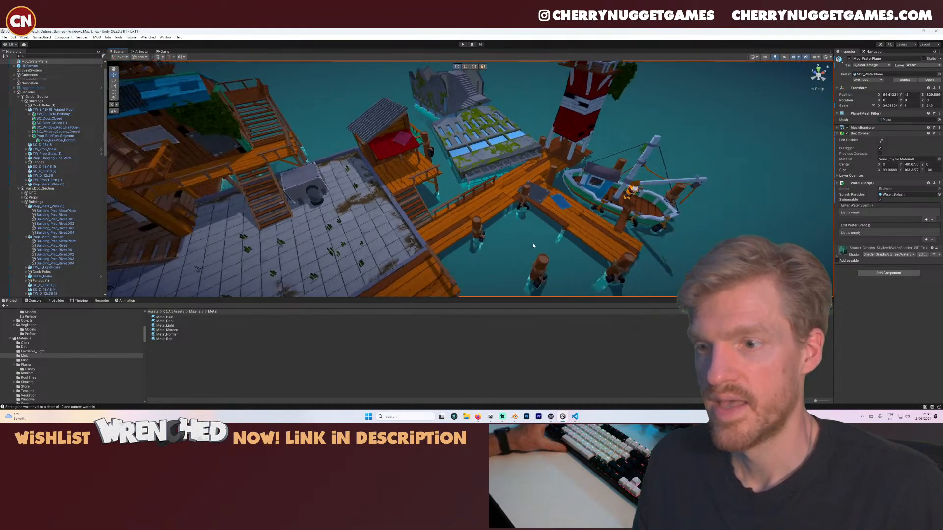
right_click_drag(537, 246, 503, 159)
scroll(492, 213, "down", 3)
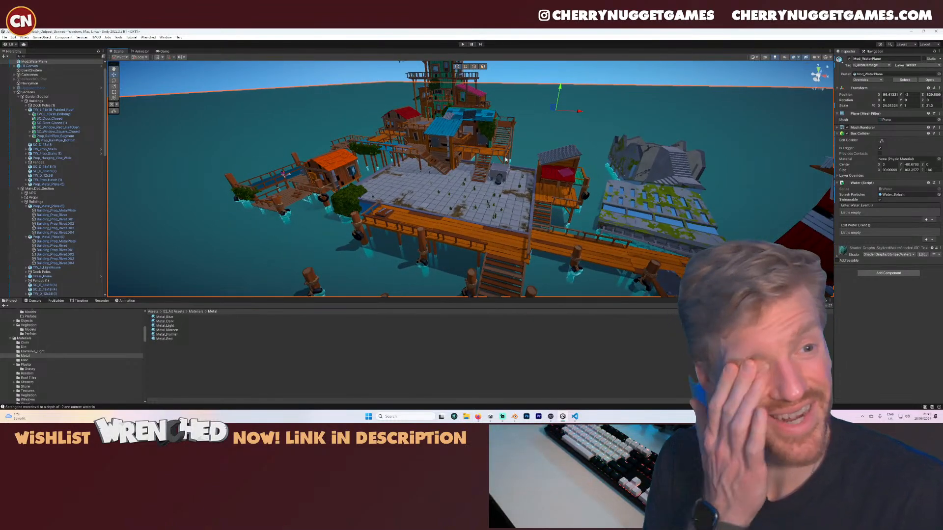